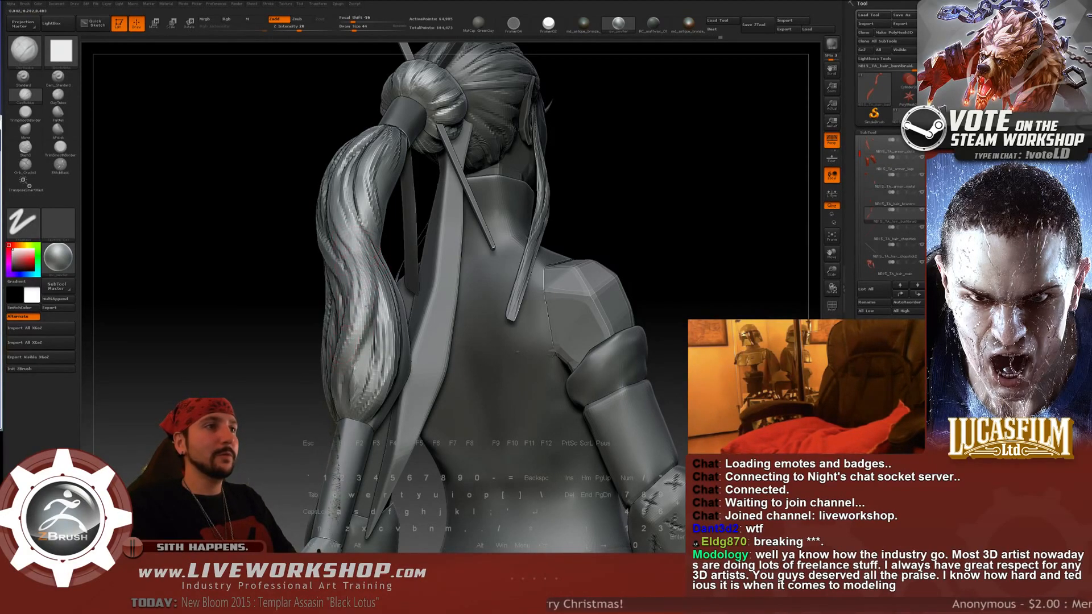
# - Inspect the sculpted hair strands on the ponytail's upper section from the back and side
pyautogui.keyDown('alt'); pyautogui.moveTo(713, 236); pyautogui.dragTo(675, 189); pyautogui.keyUp('alt')
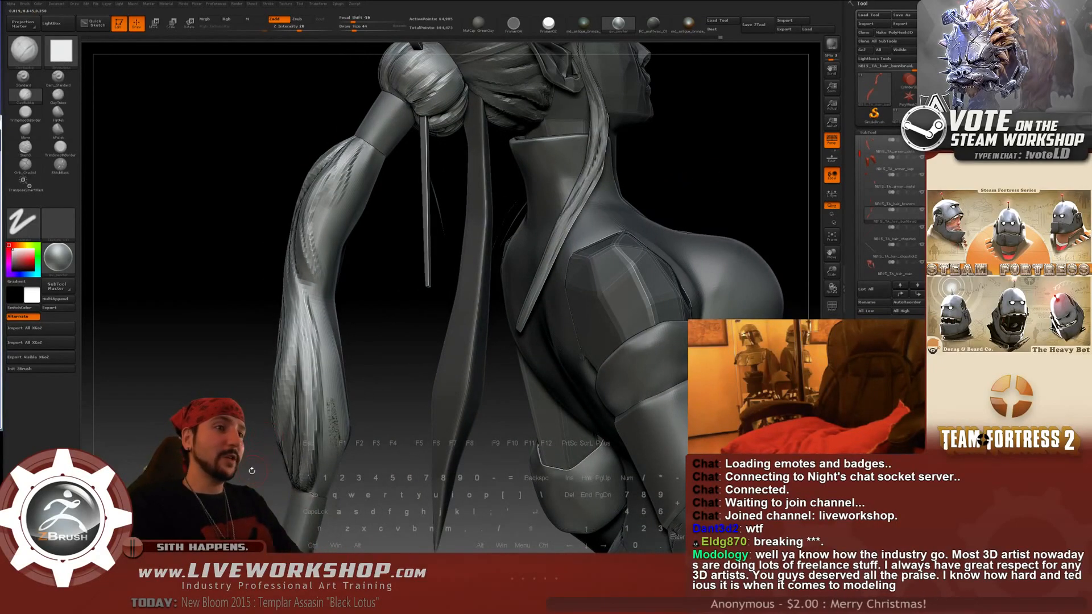
pyautogui.moveTo(250, 205); pyautogui.dragTo(304, 248)
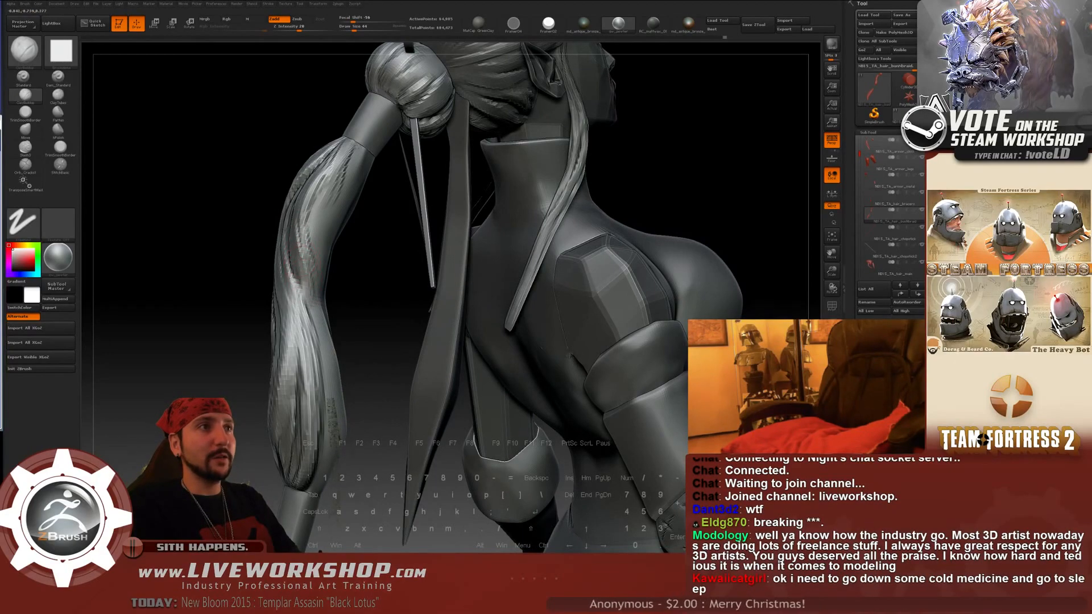
pyautogui.press('alt')
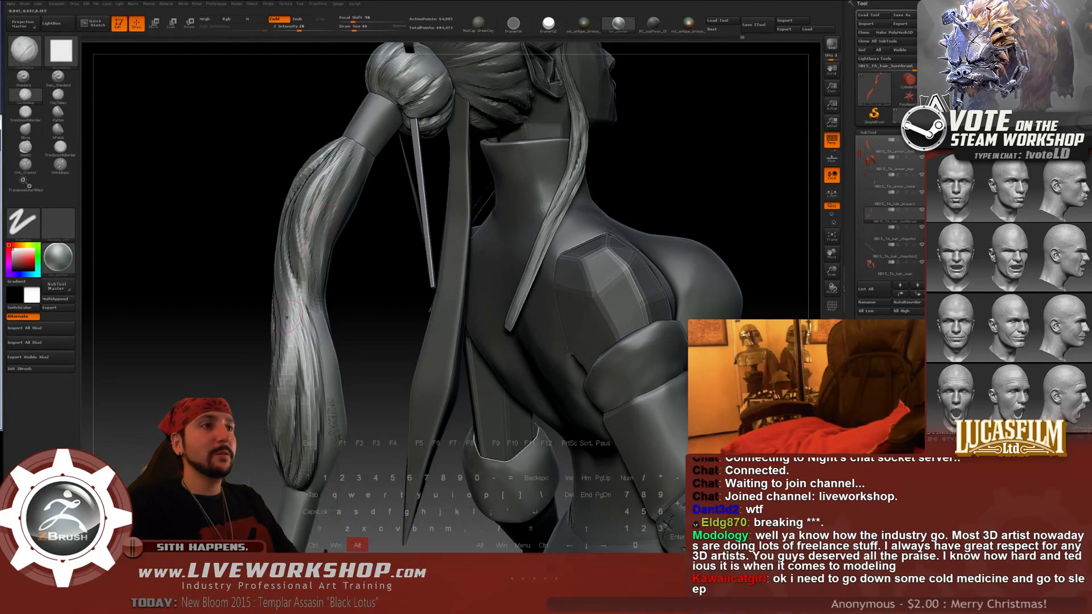
pyautogui.keyDown('alt'); pyautogui.moveTo(212, 361); pyautogui.dragTo(297, 387); pyautogui.keyUp('alt')
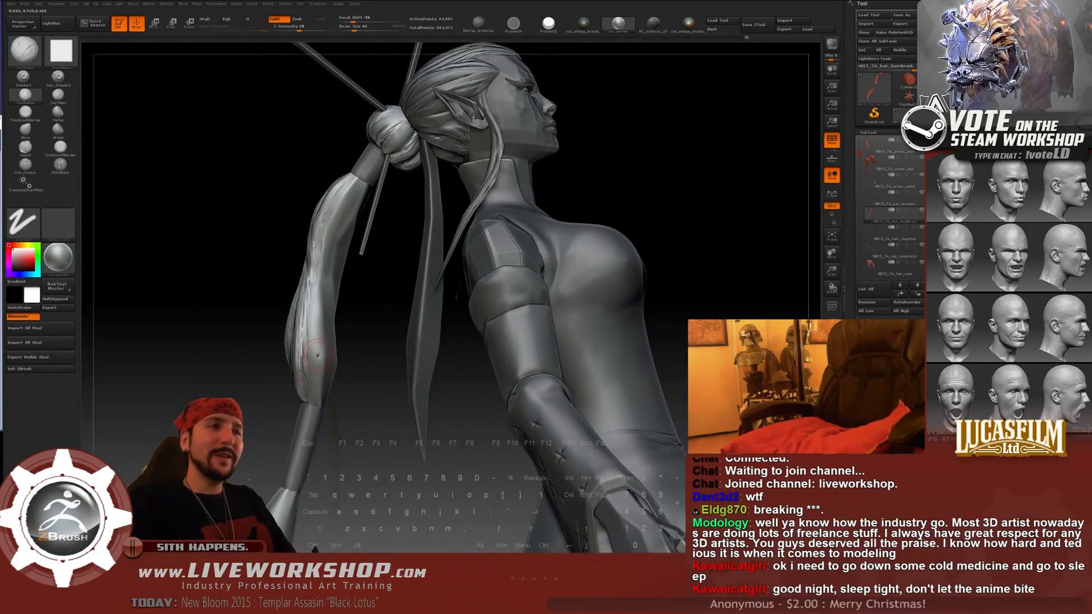
# - Switch to Softimage and examine how the ponytail's checker texture matches its UV islands in the Texture Editor
pyautogui.press('super')
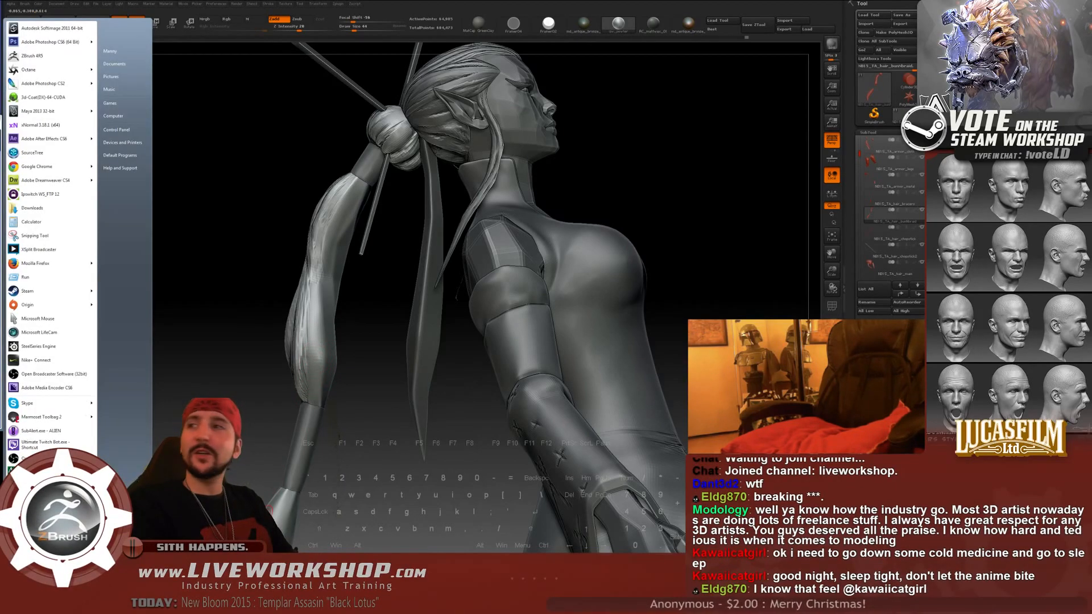
pyautogui.click(269, 603)
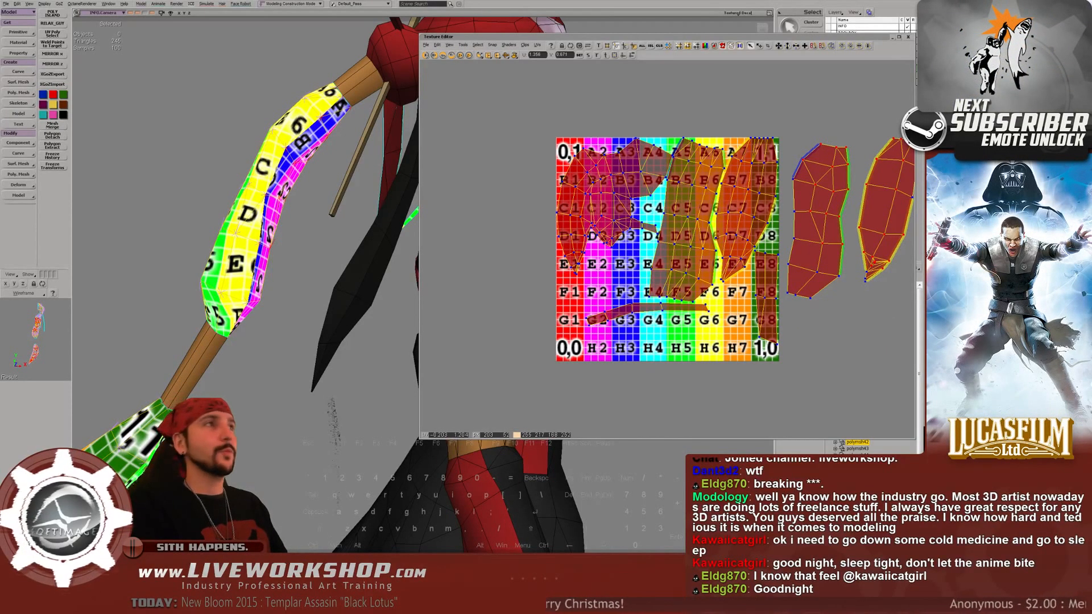
pyautogui.click(500, 138)
pyautogui.press('space')
pyautogui.moveTo(282, 199); pyautogui.dragTo(291, 207, button='right')
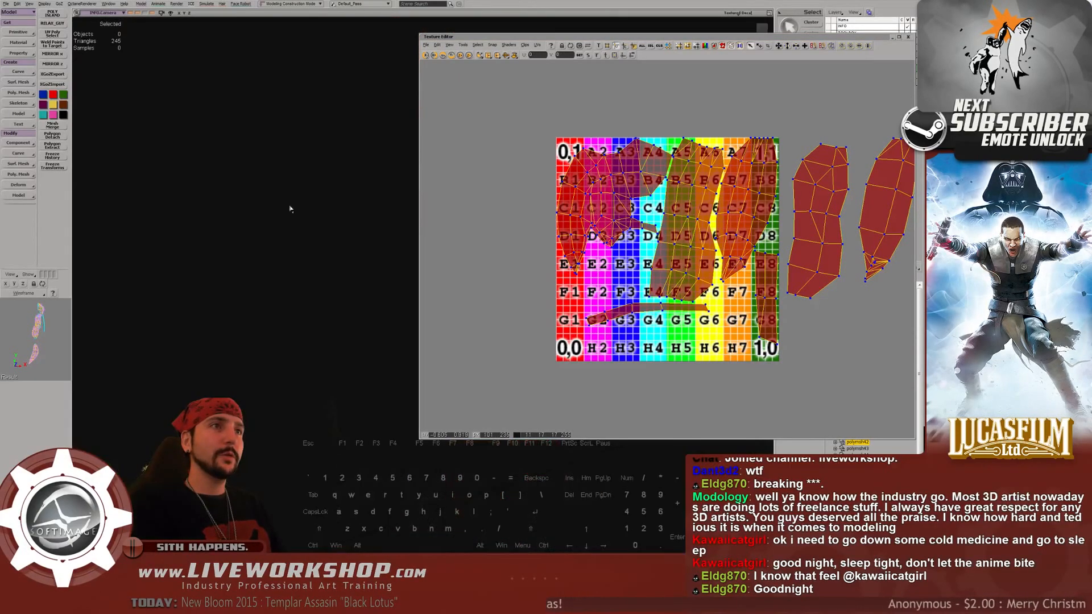
pyautogui.press('space')
pyautogui.moveTo(293, 207); pyautogui.dragTo(264, 289)
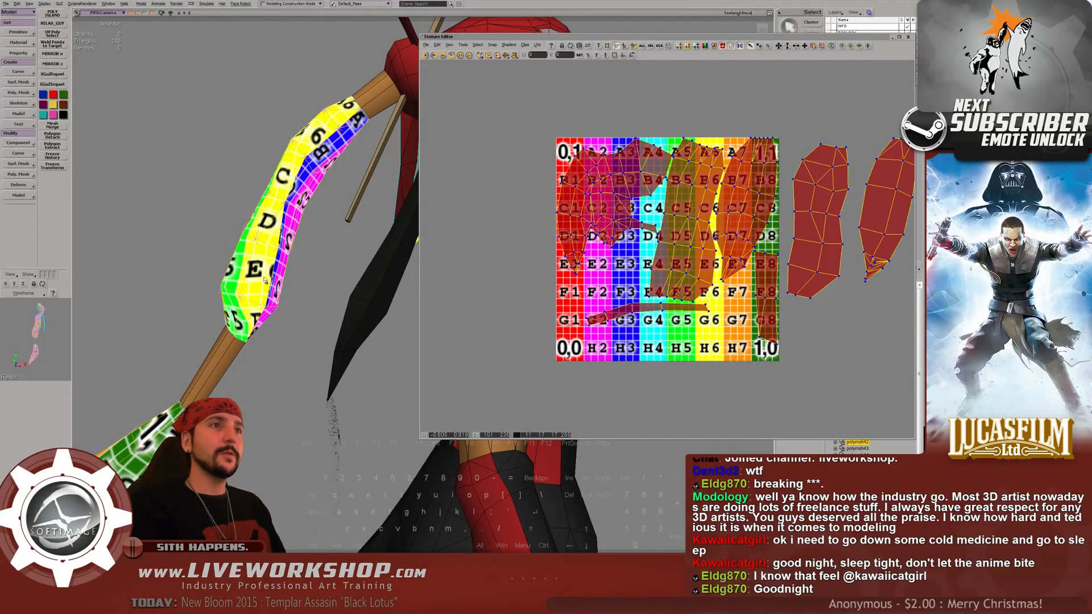
# - Try shifting the ponytail's UV island sideways outside the UV square, and undo the recent texture changes
pyautogui.moveTo(843, 179); pyautogui.dragTo(872, 212)
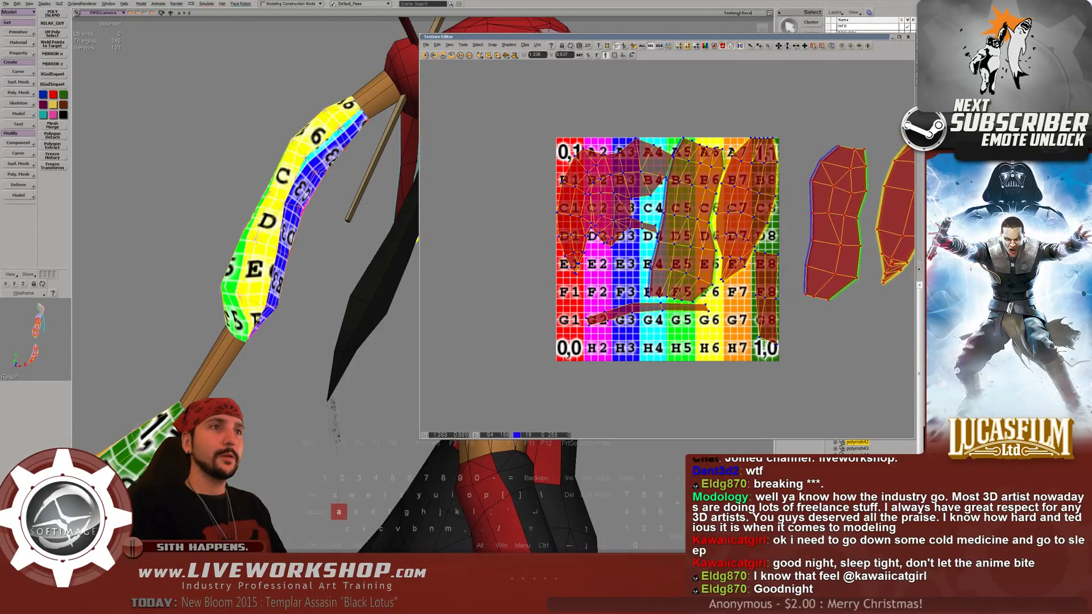
pyautogui.hotkey('ctrl', 'z')
pyautogui.hotkey('ctrl', 'z')
pyautogui.hotkey('ctrl', 'z')
pyautogui.hotkey('ctrl', 'z')
pyautogui.hotkey('ctrl', 'z')
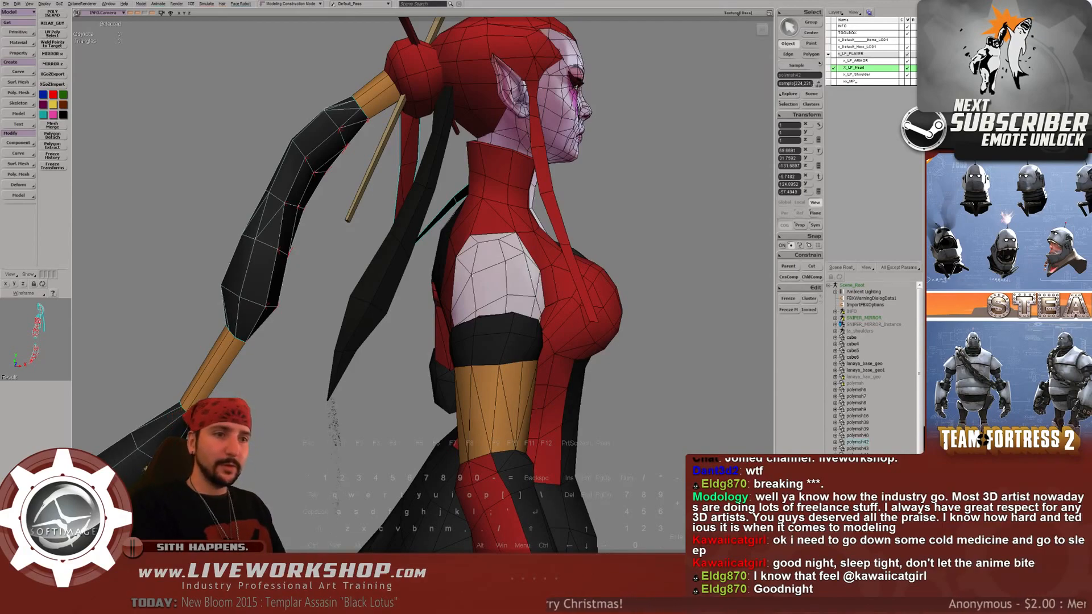
# - Return to ZBrush and sculpt long hair strands down the side of the ponytail's lower bulge
pyautogui.hotkey('alt', 'Tab')
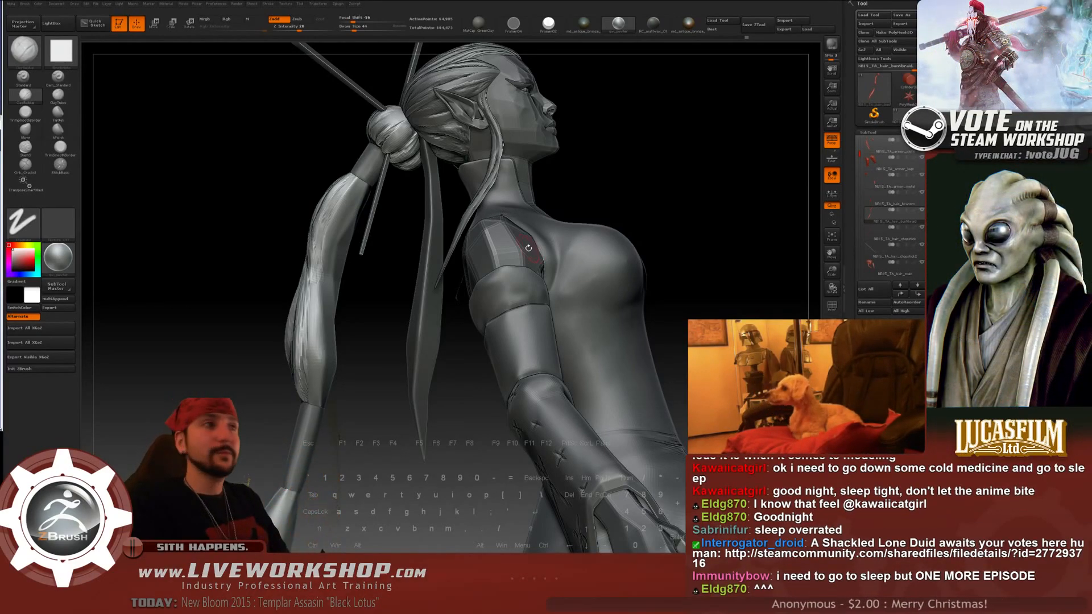
pyautogui.moveTo(702, 170); pyautogui.dragTo(685, 159)
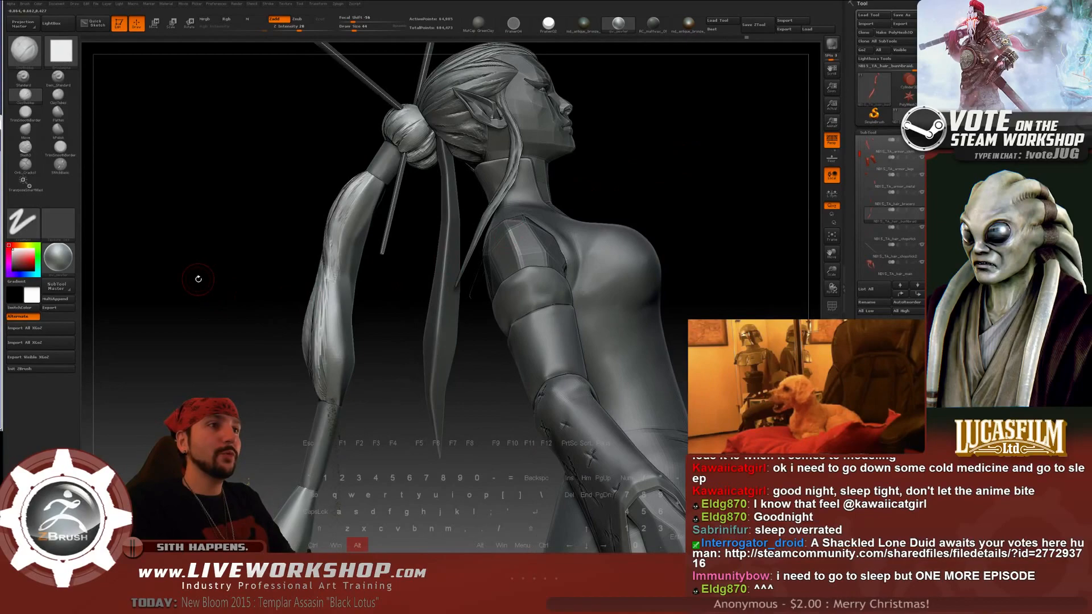
pyautogui.keyDown('alt'); pyautogui.moveTo(197, 278); pyautogui.dragTo(191, 330); pyautogui.keyUp('alt')
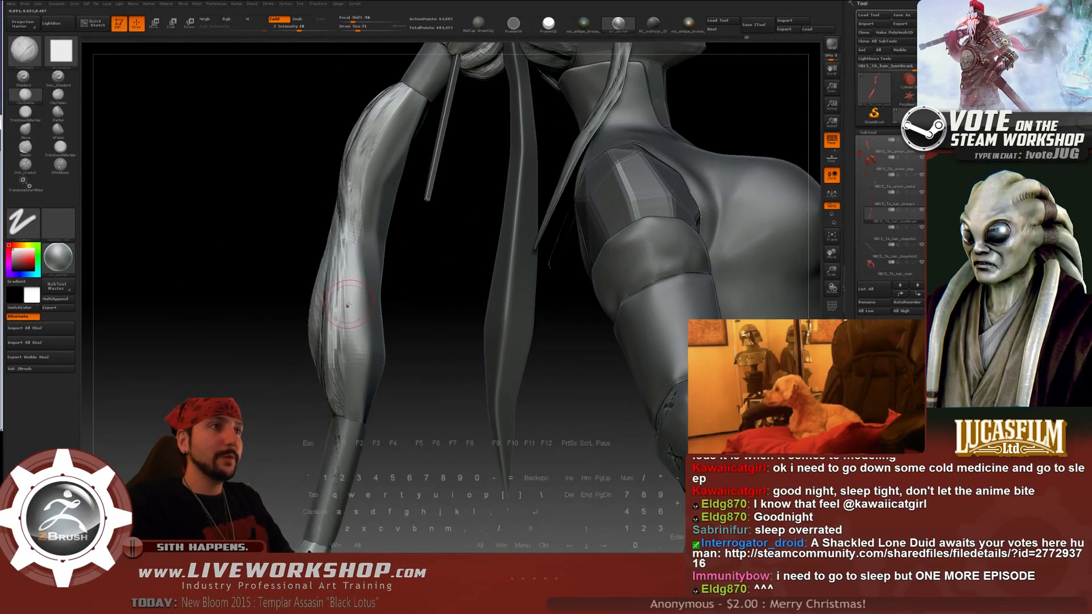
pyautogui.press('s')
pyautogui.moveTo(356, 330); pyautogui.dragTo(360, 330)
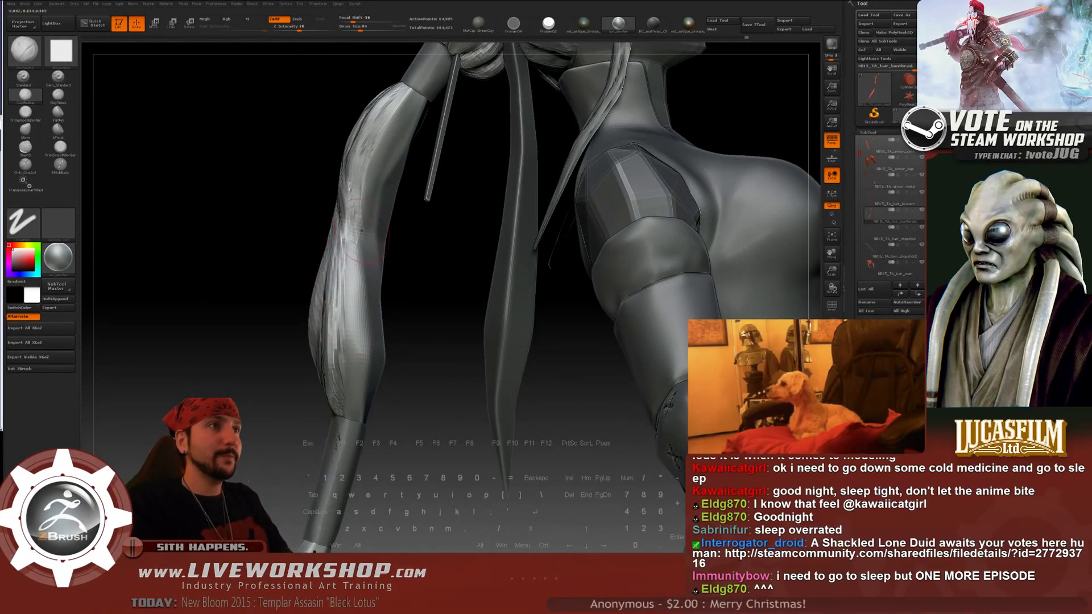
pyautogui.moveTo(354, 270)
pyautogui.mouseDown()
pyautogui.moveTo(343, 344)
pyautogui.moveTo(352, 363)
pyautogui.mouseUp()
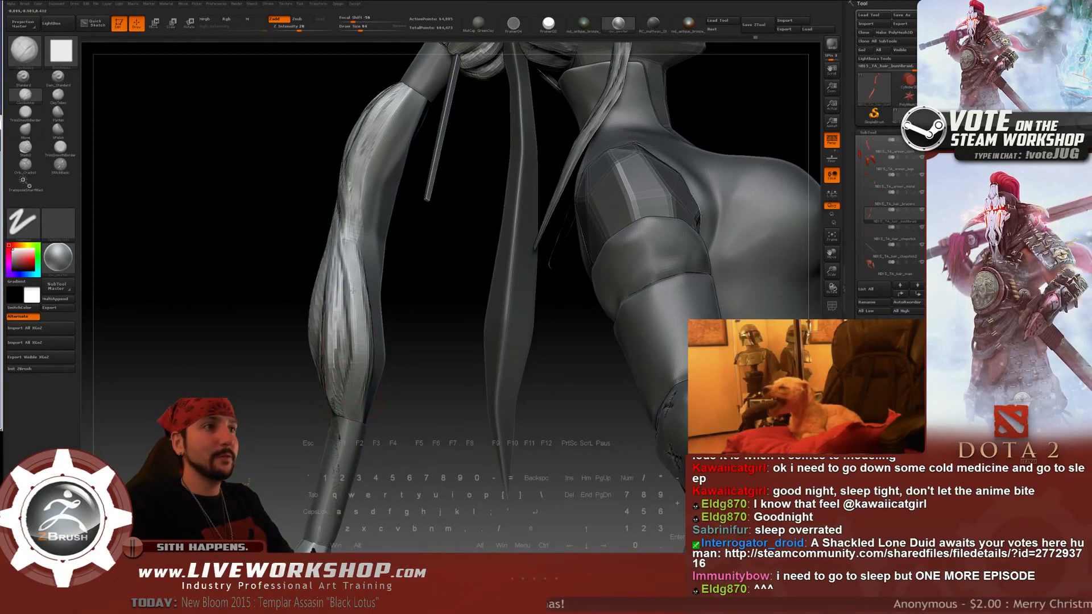
# - Reduce the brush size and carve finer strands through the ponytail's narrow twist and lower bulge from the back and side
pyautogui.press('[')
pyautogui.press('[')
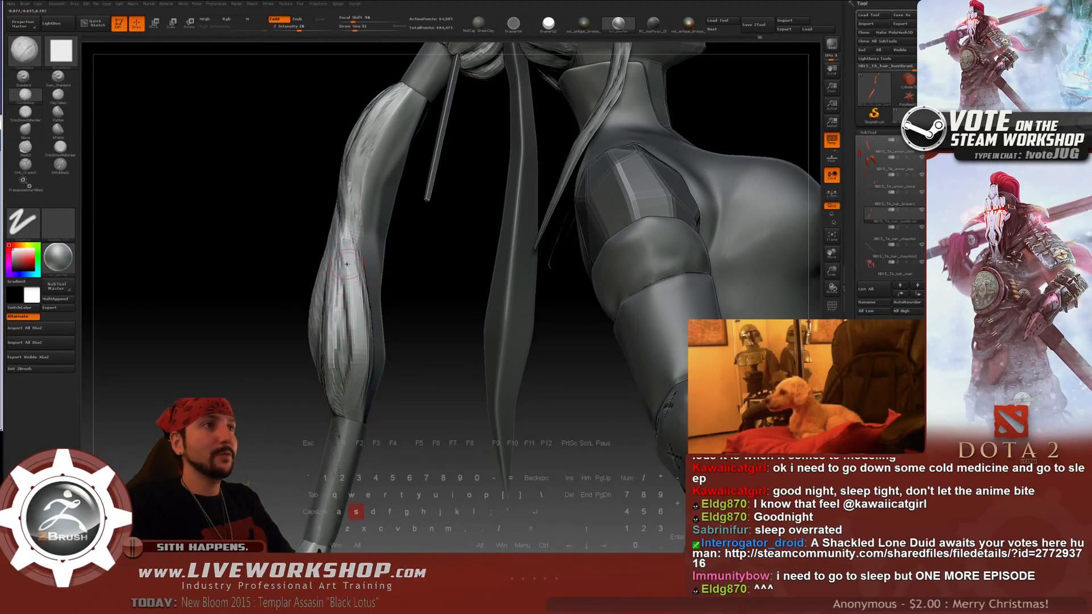
pyautogui.moveTo(302, 219)
pyautogui.mouseDown()
pyautogui.moveTo(276, 184)
pyautogui.moveTo(276, 226)
pyautogui.moveTo(266, 213)
pyautogui.moveTo(319, 233)
pyautogui.mouseUp()
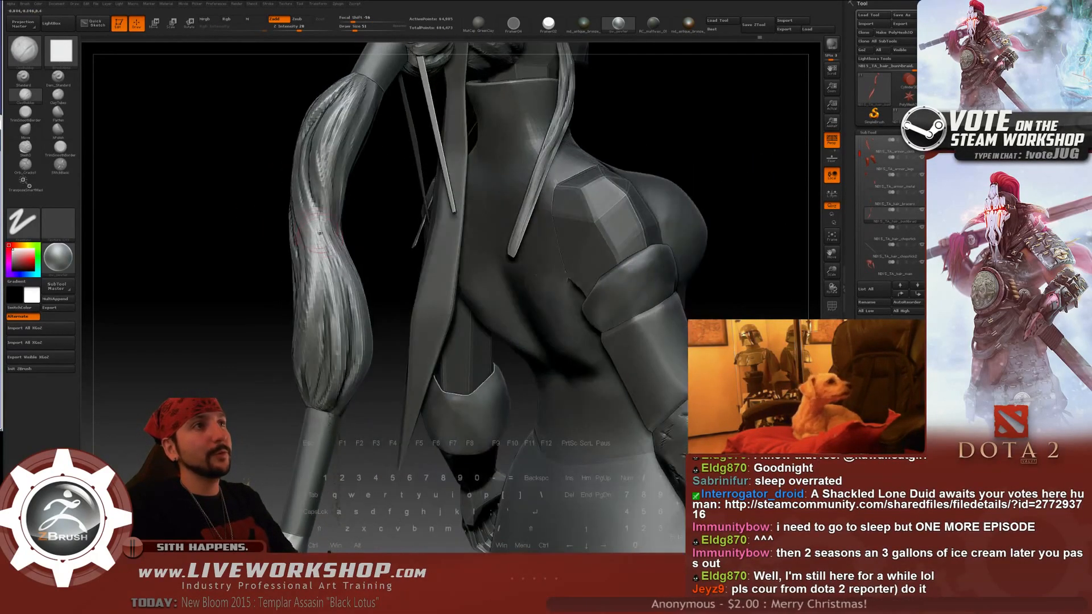
pyautogui.press('[')
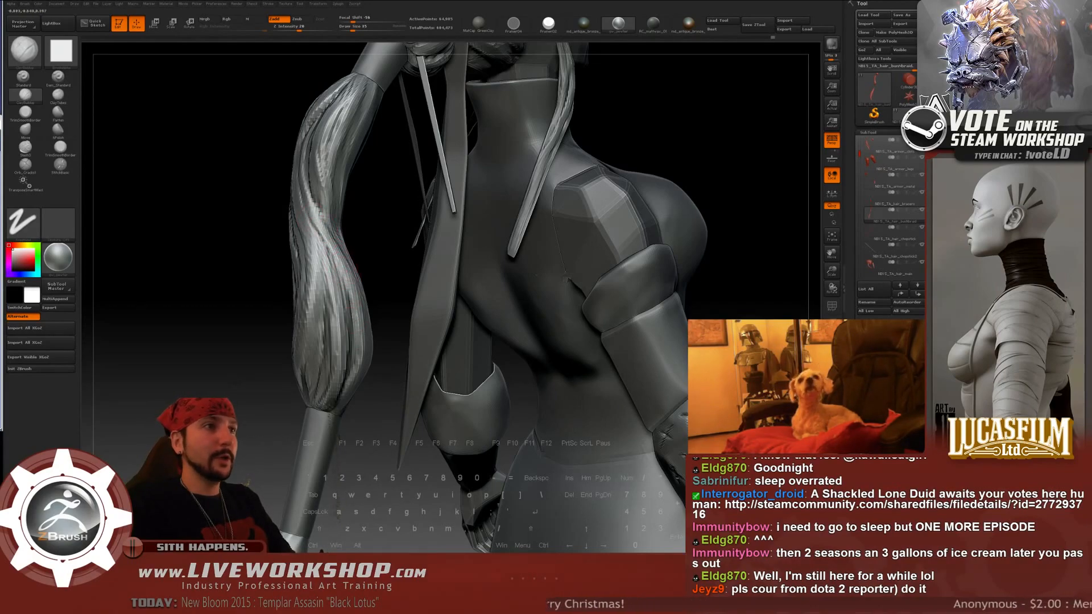
pyautogui.moveTo(276, 206); pyautogui.dragTo(316, 220)
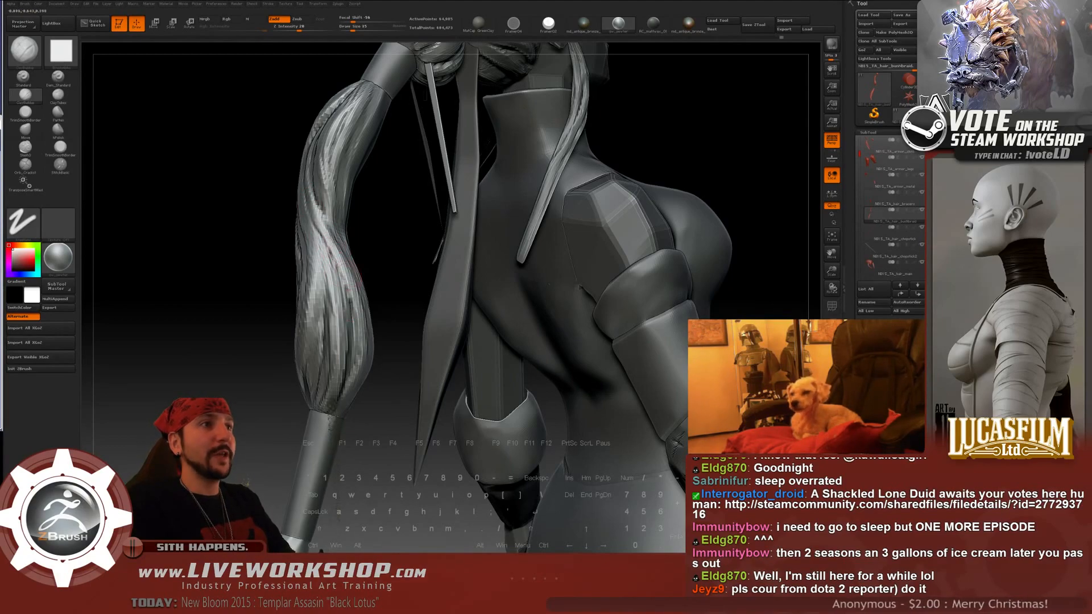
pyautogui.moveTo(392, 248); pyautogui.dragTo(449, 253)
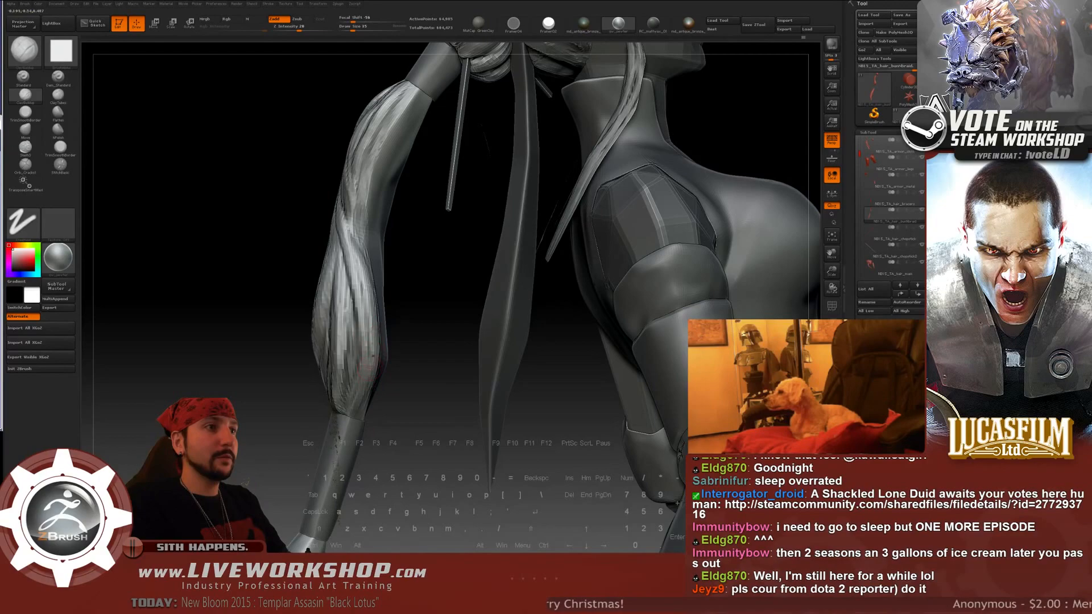
# - Sculpt twisting hair strands around the opposite side of the ponytail, running down to the lower wrap
pyautogui.keyDown('alt'); pyautogui.moveTo(416, 282); pyautogui.dragTo(465, 220); pyautogui.keyUp('alt')
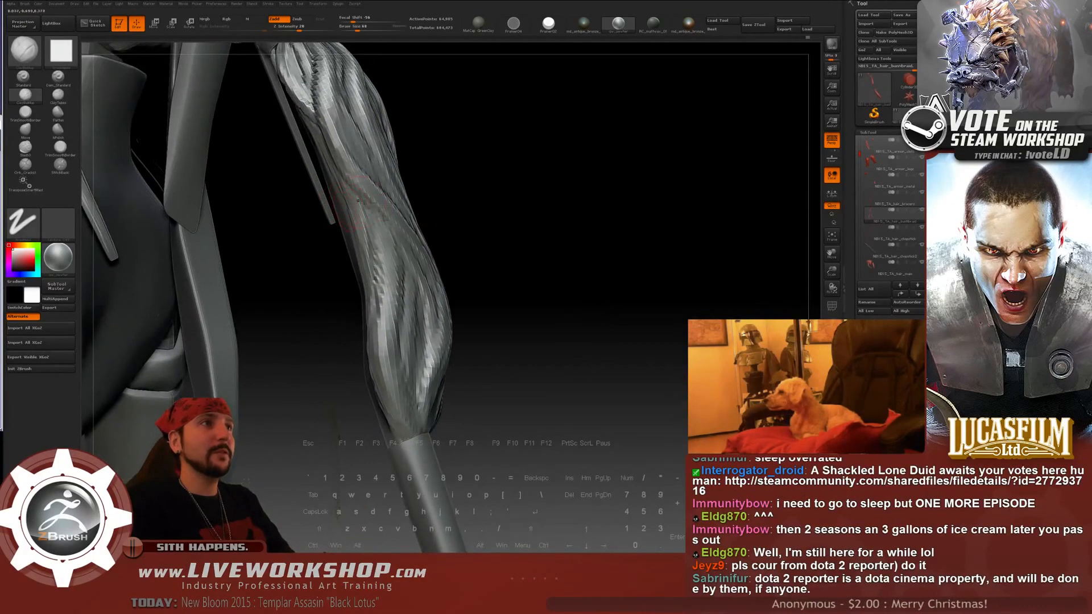
pyautogui.moveTo(358, 200); pyautogui.dragTo(515, 142)
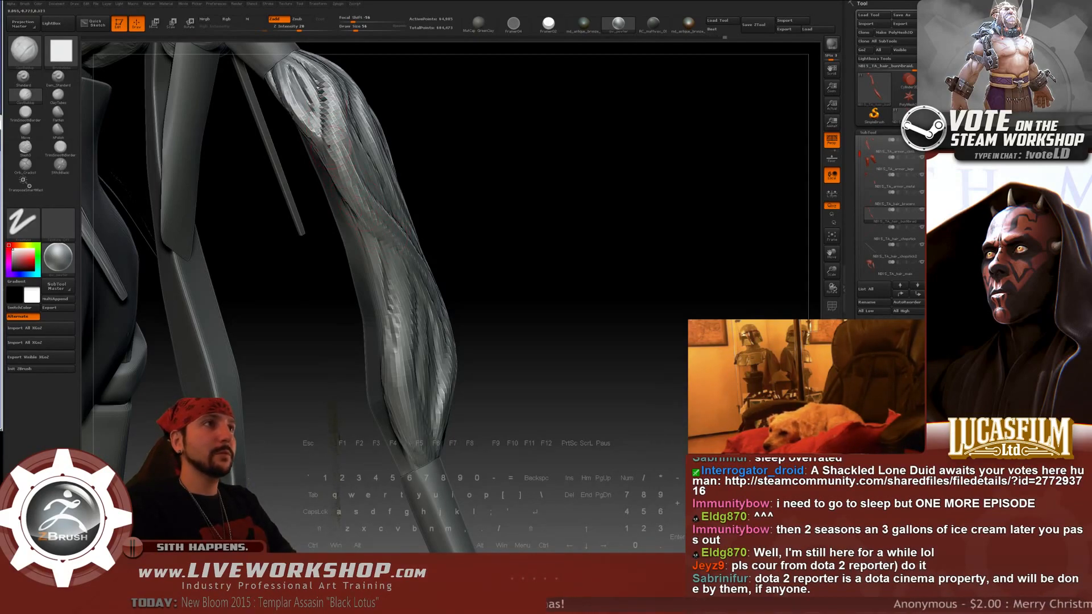
pyautogui.moveTo(520, 230); pyautogui.dragTo(344, 197)
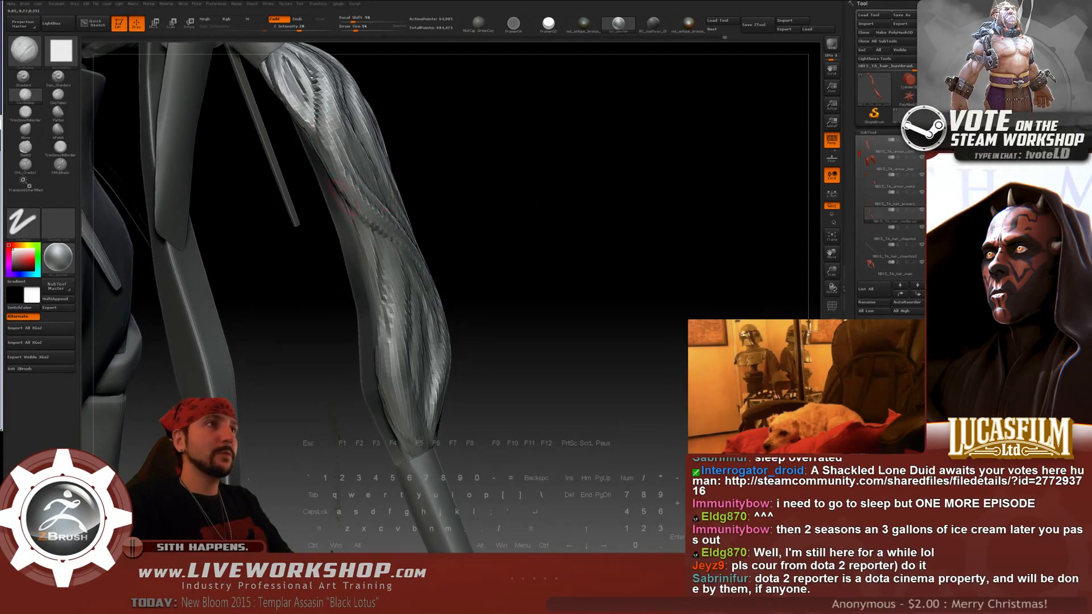
pyautogui.moveTo(481, 183); pyautogui.dragTo(468, 175)
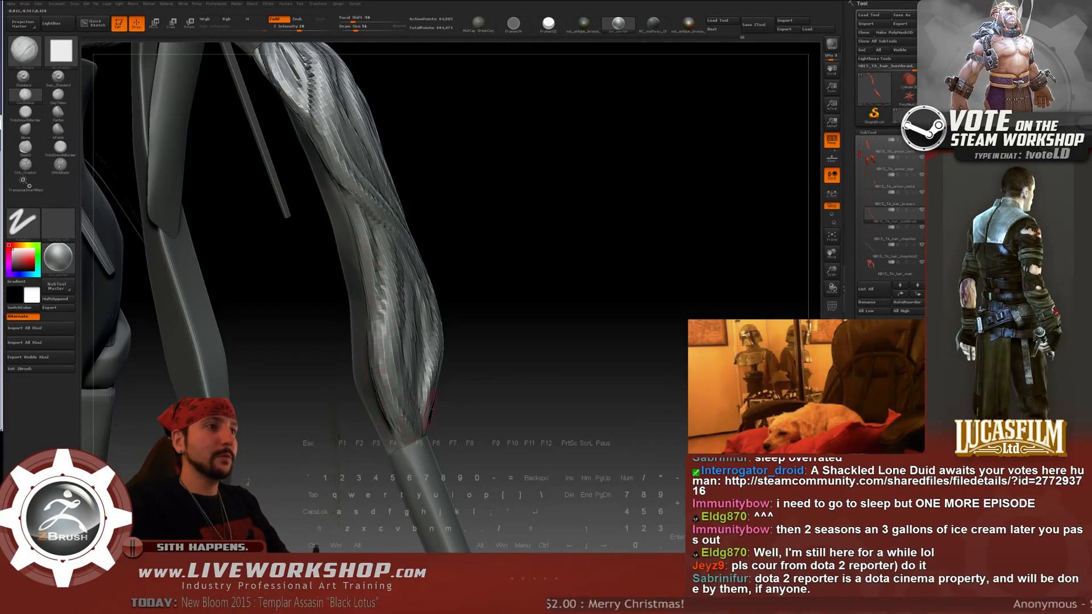
# - Save the character ZTool as a new version of the NB15_TA_Z file
pyautogui.keyDown('alt'); pyautogui.moveTo(561, 387); pyautogui.dragTo(614, 205); pyautogui.keyUp('alt')
pyautogui.click(758, 27)
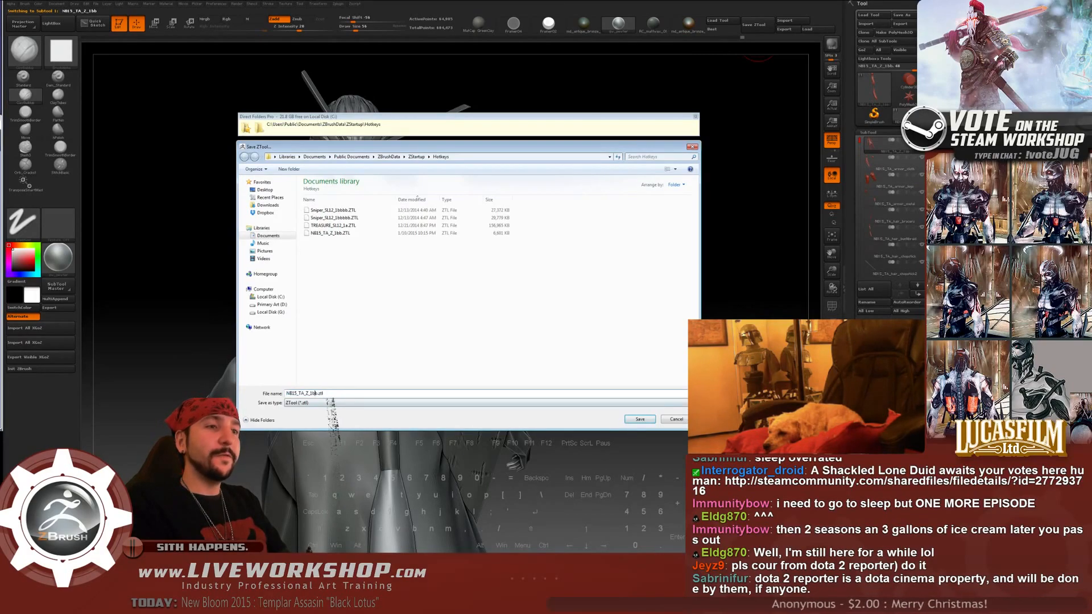
pyautogui.press('Return')
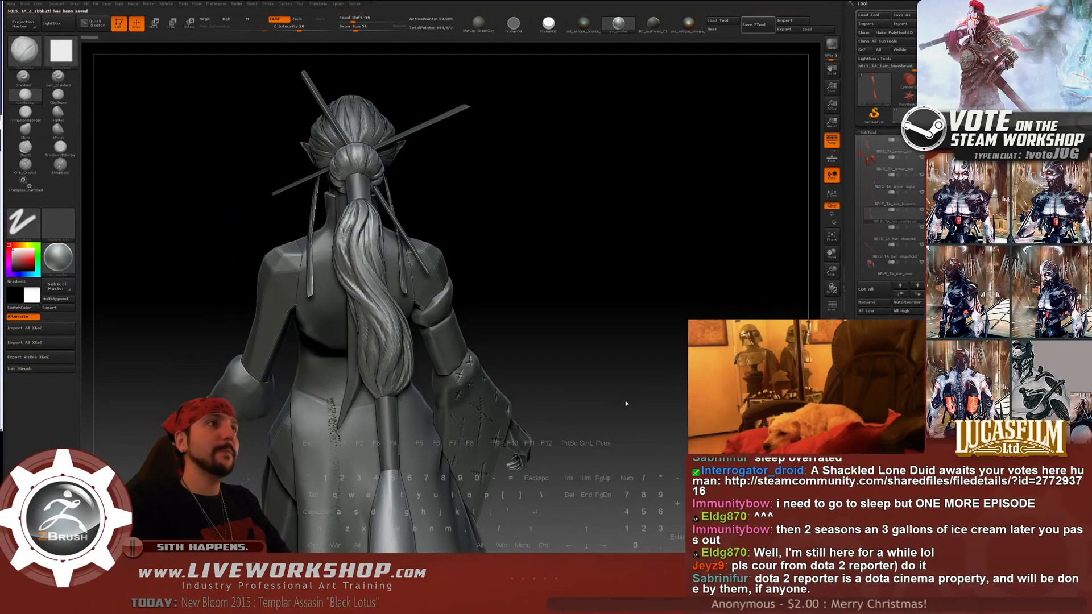
# - Enlarge the brush and sculpt the first hair strands down the smooth lower tail, starting below the wrap
pyautogui.moveTo(553, 176); pyautogui.dragTo(597, 212)
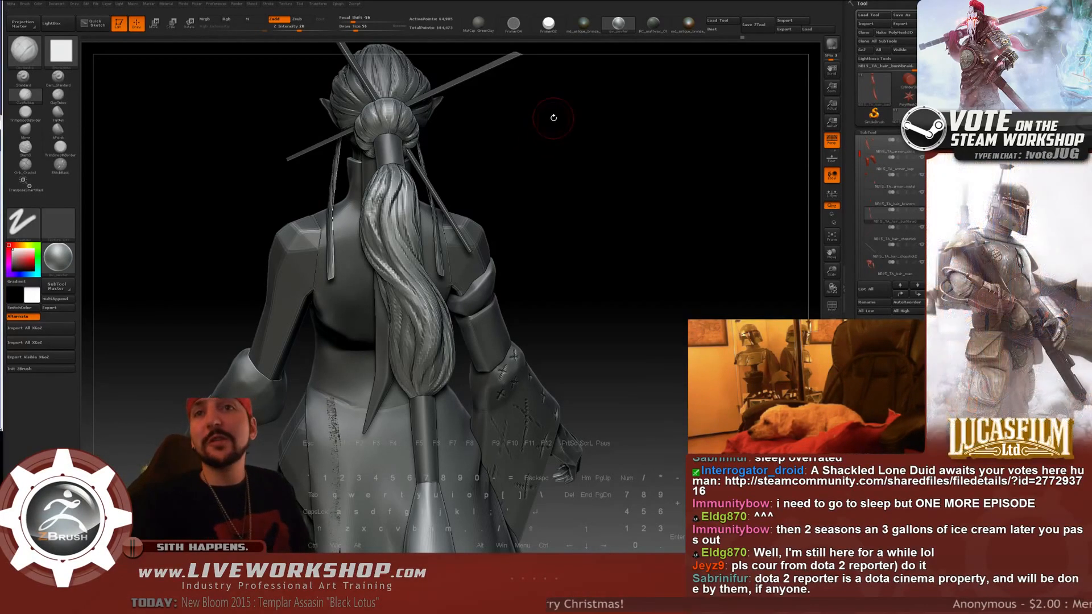
pyautogui.keyDown('alt'); pyautogui.moveTo(622, 188); pyautogui.dragTo(625, 117); pyautogui.keyUp('alt')
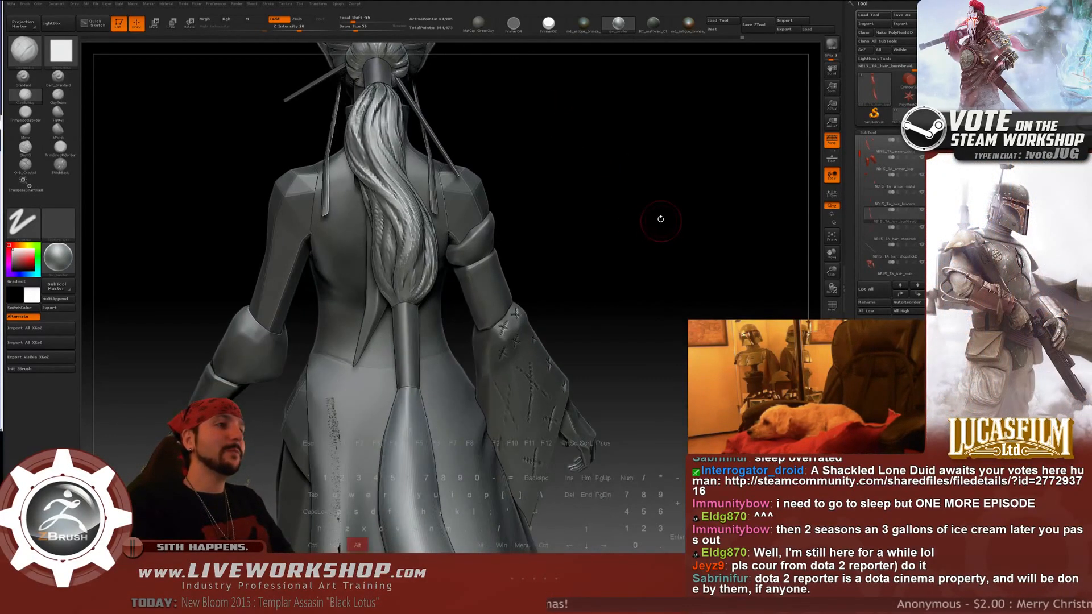
pyautogui.keyDown('alt'); pyautogui.moveTo(660, 220); pyautogui.dragTo(660, 134); pyautogui.keyUp('alt')
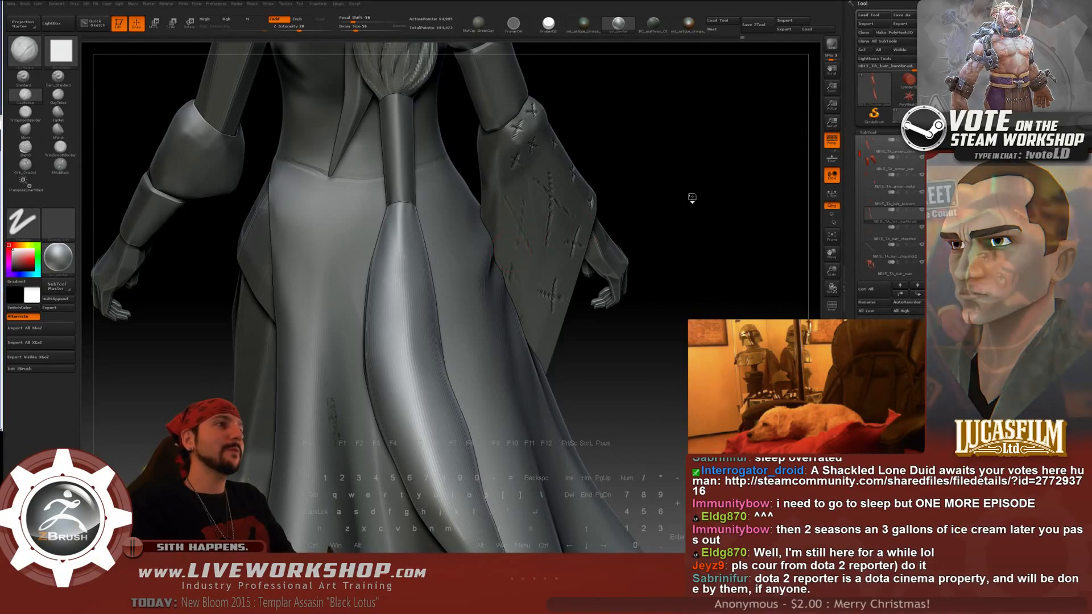
pyautogui.moveTo(690, 200)
pyautogui.mouseDown()
pyautogui.moveTo(667, 197)
pyautogui.moveTo(695, 200)
pyautogui.moveTo(665, 172)
pyautogui.moveTo(691, 147)
pyautogui.mouseUp()
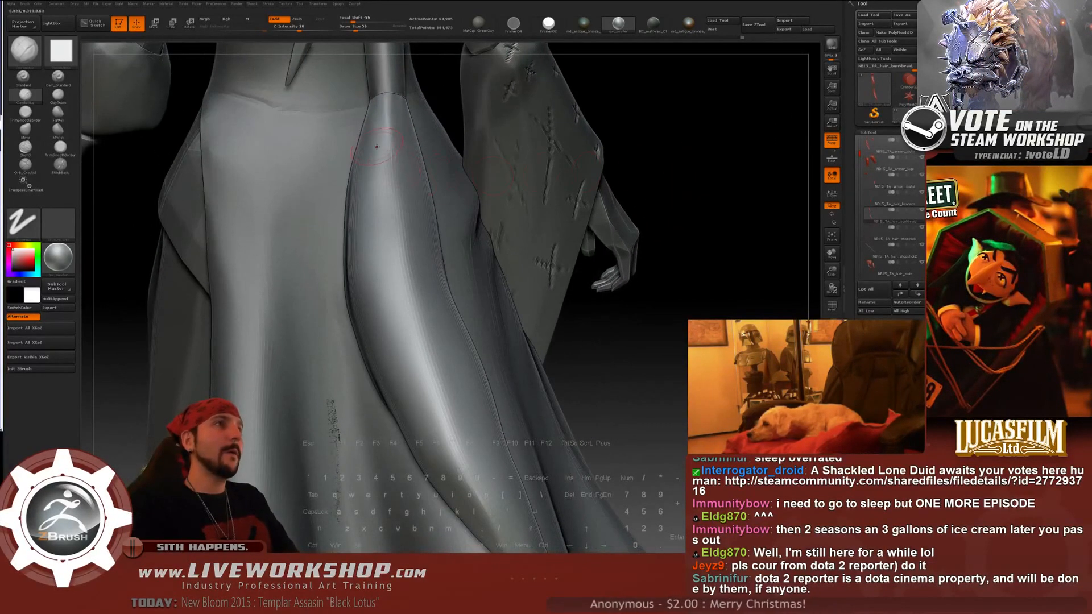
pyautogui.press(']')
pyautogui.moveTo(638, 112); pyautogui.dragTo(751, 136)
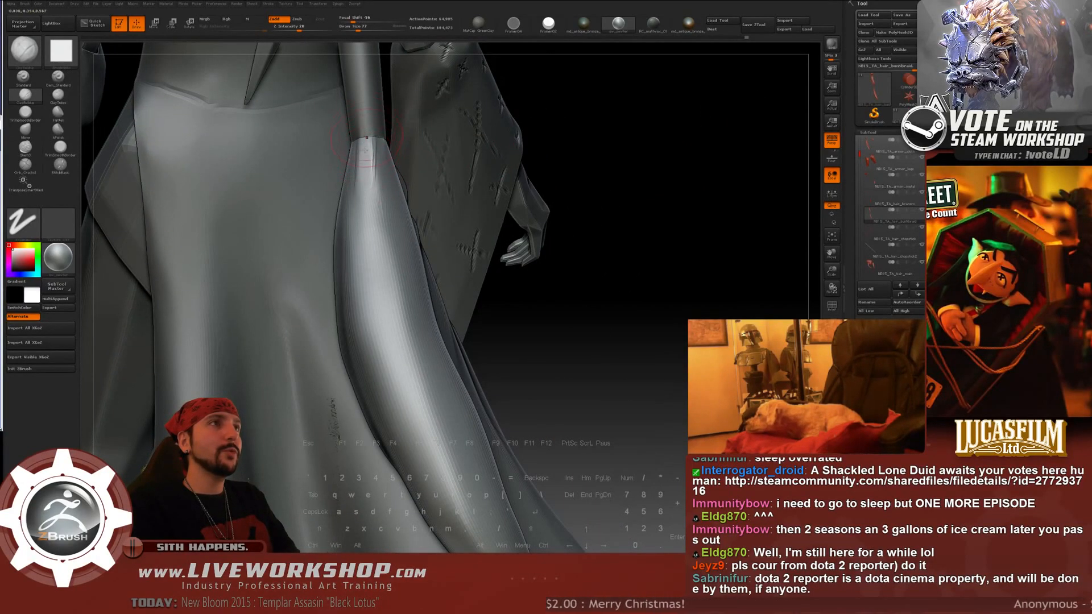
pyautogui.moveTo(357, 250); pyautogui.dragTo(370, 173)
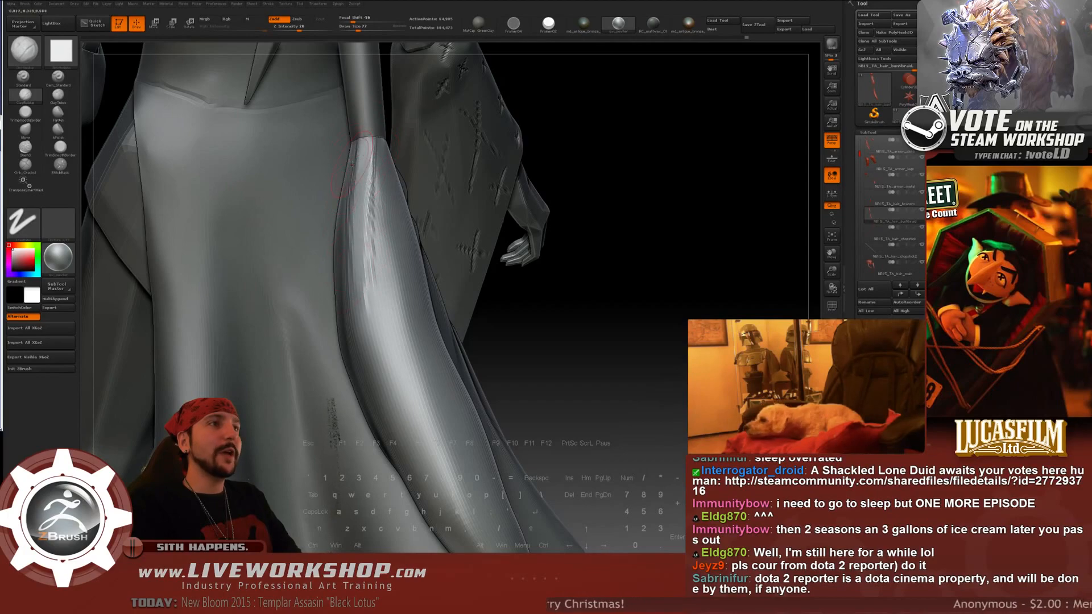
pyautogui.moveTo(364, 233); pyautogui.dragTo(380, 347)
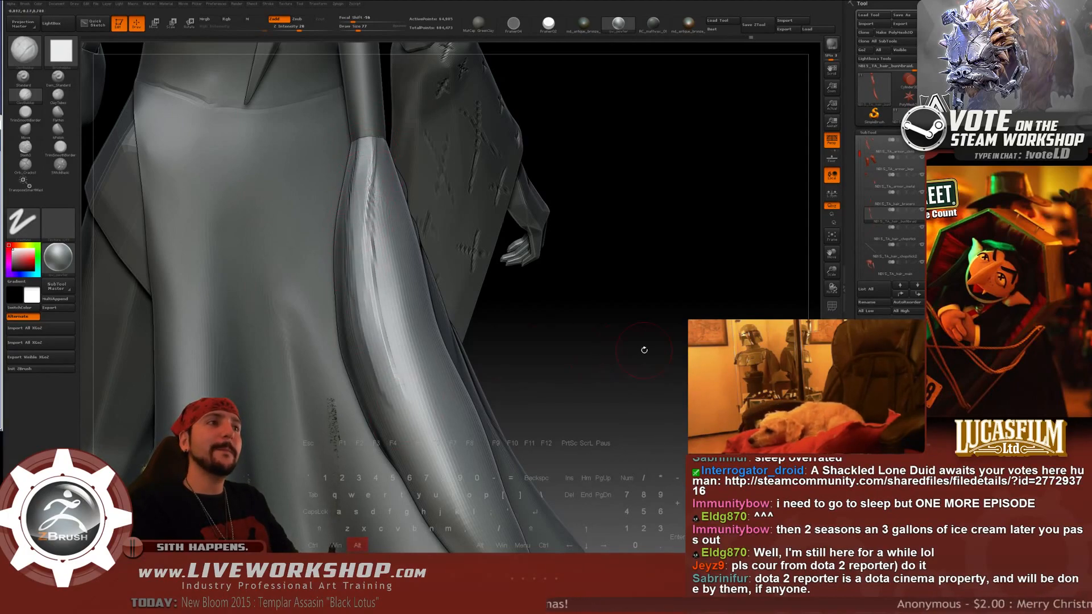
# - Sculpt flowing hair strands down the middle and outer side of the lower tail, adjusting the brush size for the narrowing shape
pyautogui.moveTo(643, 348)
pyautogui.keyDown('alt'); pyautogui.mouseDown()
pyautogui.moveTo(612, 241)
pyautogui.moveTo(639, 203)
pyautogui.moveTo(643, 217)
pyautogui.moveTo(653, 213)
pyautogui.moveTo(615, 190)
pyautogui.mouseUp(); pyautogui.keyUp('alt')
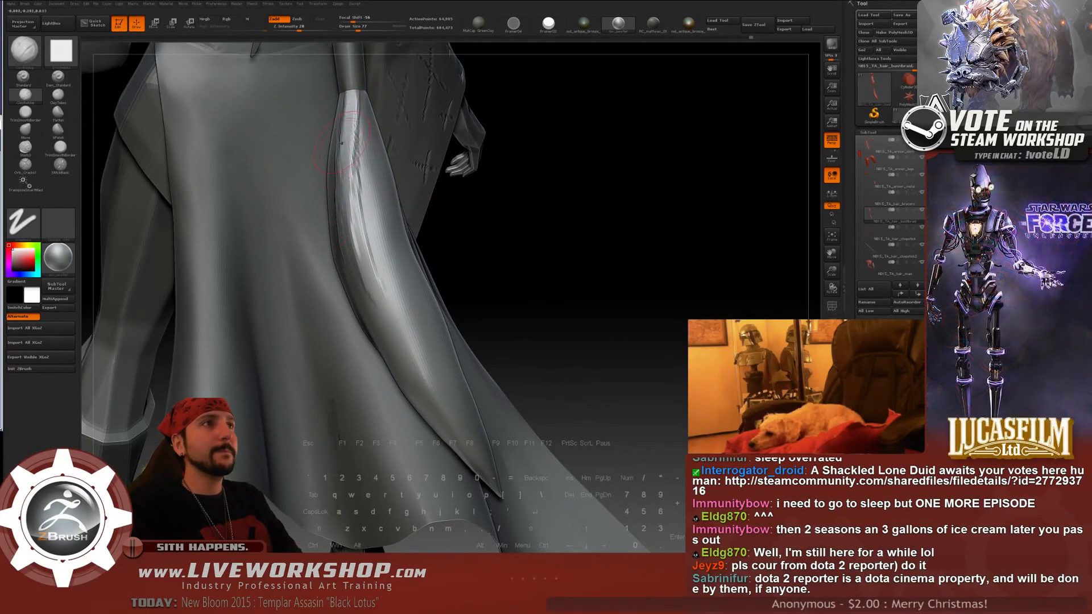
pyautogui.moveTo(344, 208)
pyautogui.mouseDown()
pyautogui.moveTo(370, 295)
pyautogui.moveTo(421, 359)
pyautogui.mouseUp()
pyautogui.moveTo(602, 342); pyautogui.dragTo(425, 212)
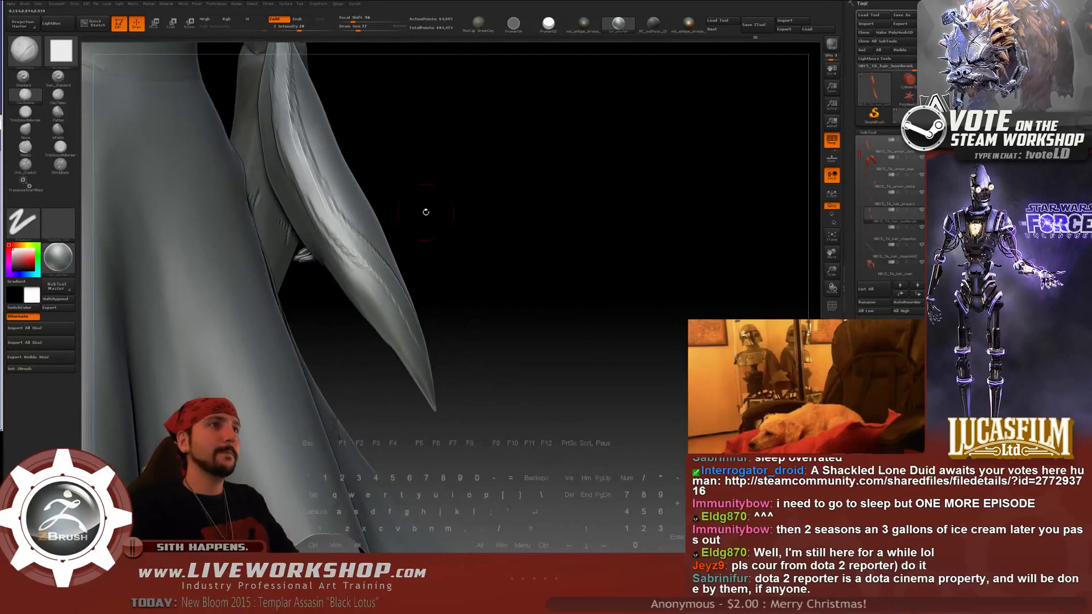
pyautogui.moveTo(434, 167)
pyautogui.mouseDown()
pyautogui.moveTo(509, 186)
pyautogui.moveTo(335, 256)
pyautogui.mouseUp()
pyautogui.press('s')
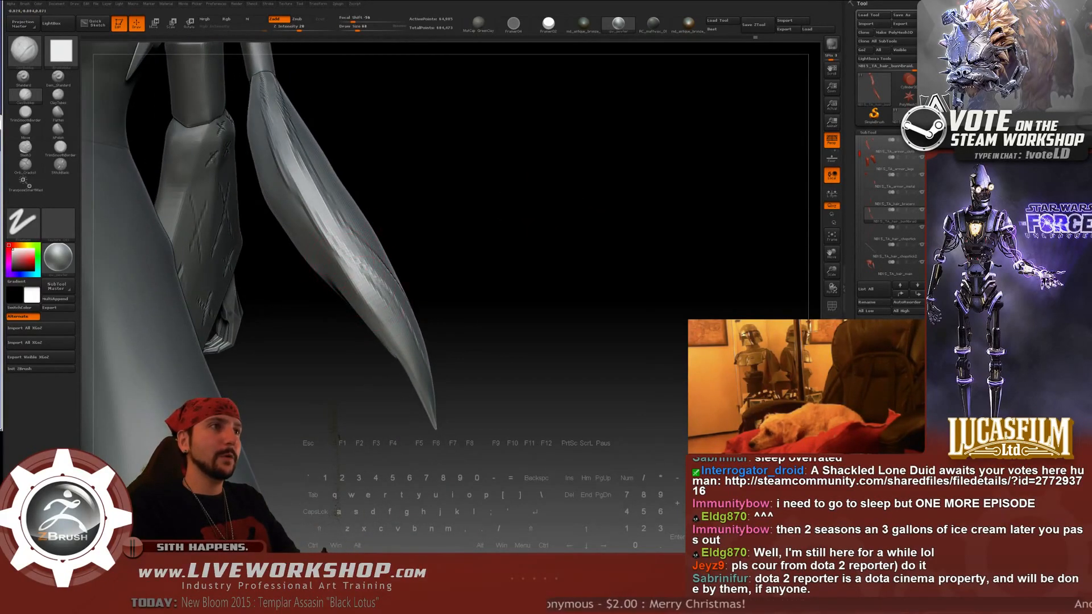
pyautogui.moveTo(591, 319); pyautogui.dragTo(463, 344)
pyautogui.moveTo(235, 300); pyautogui.dragTo(364, 307)
pyautogui.press('[')
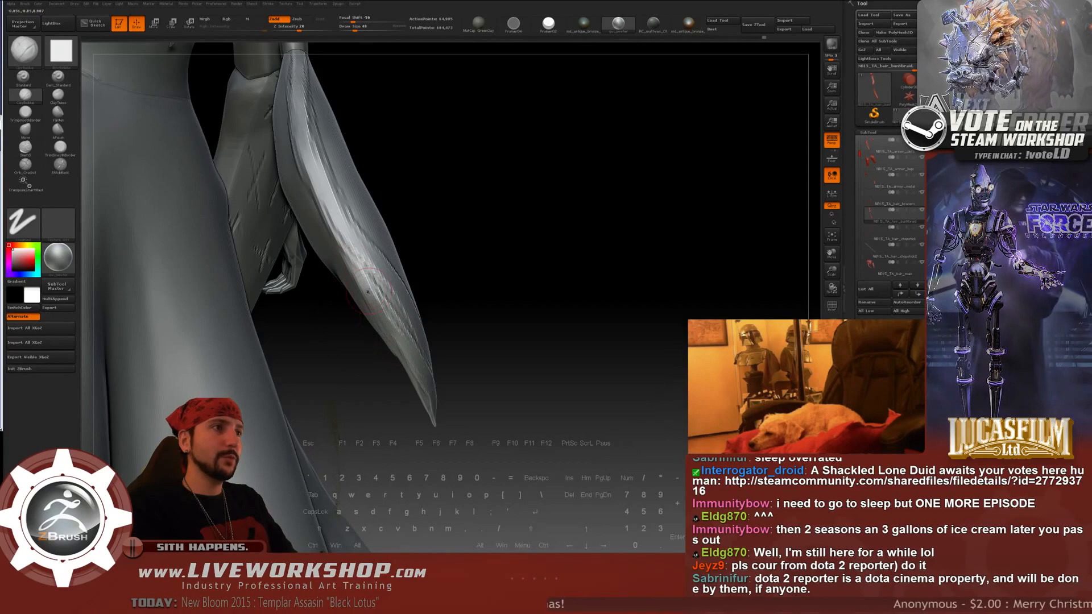
# - Extend the sculpted strands around the lower tail's back down to its pointed tip
pyautogui.moveTo(493, 361); pyautogui.dragTo(424, 353)
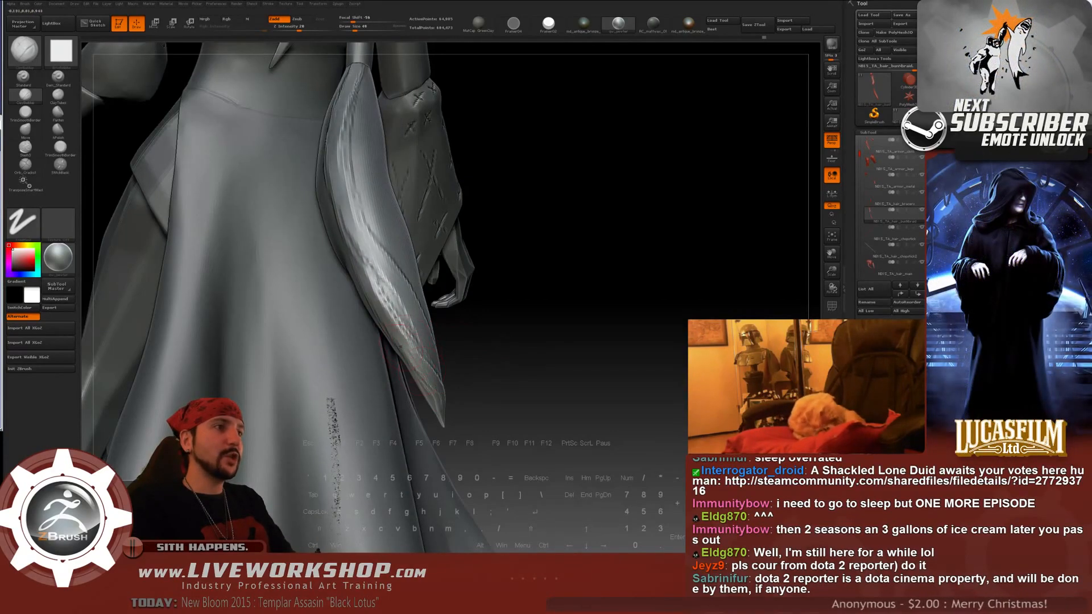
pyautogui.moveTo(524, 361); pyautogui.dragTo(422, 359)
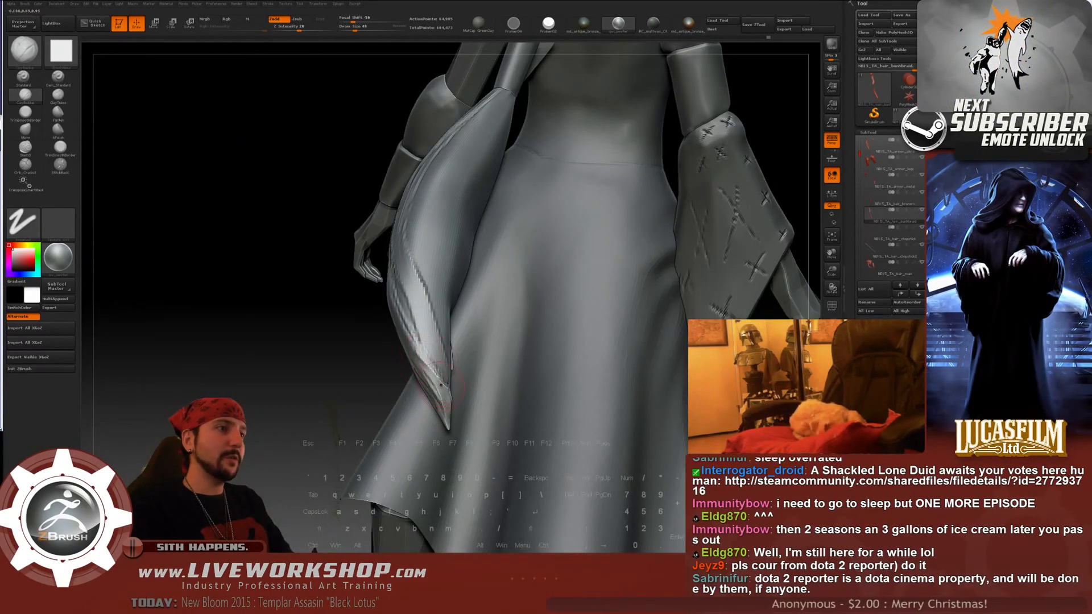
pyautogui.moveTo(329, 337); pyautogui.dragTo(496, 235)
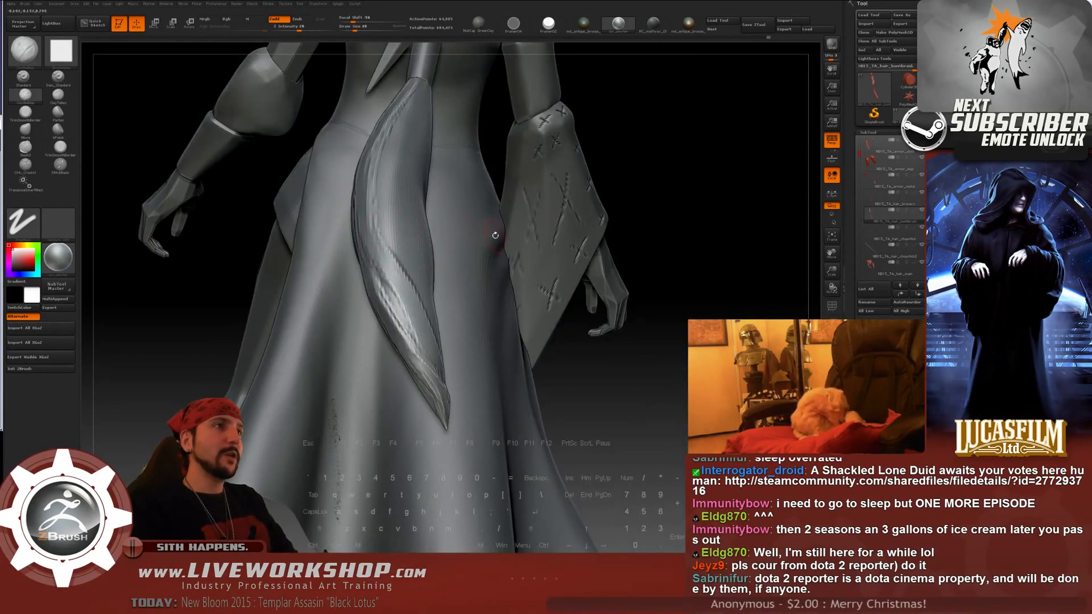
# - Resize the brush and sculpt twisting strands across the opposite side of the lower tail, from the wrap toward the tip
pyautogui.moveTo(688, 180); pyautogui.dragTo(575, 177)
pyautogui.press('s')
pyautogui.moveTo(437, 206); pyautogui.dragTo(444, 206)
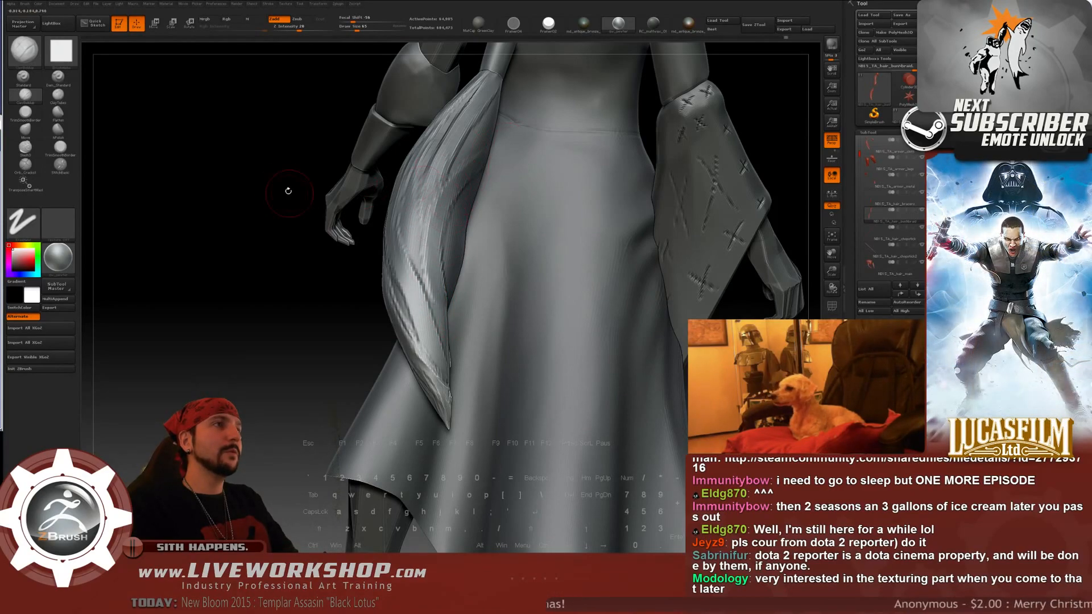
pyautogui.moveTo(288, 191); pyautogui.dragTo(490, 179)
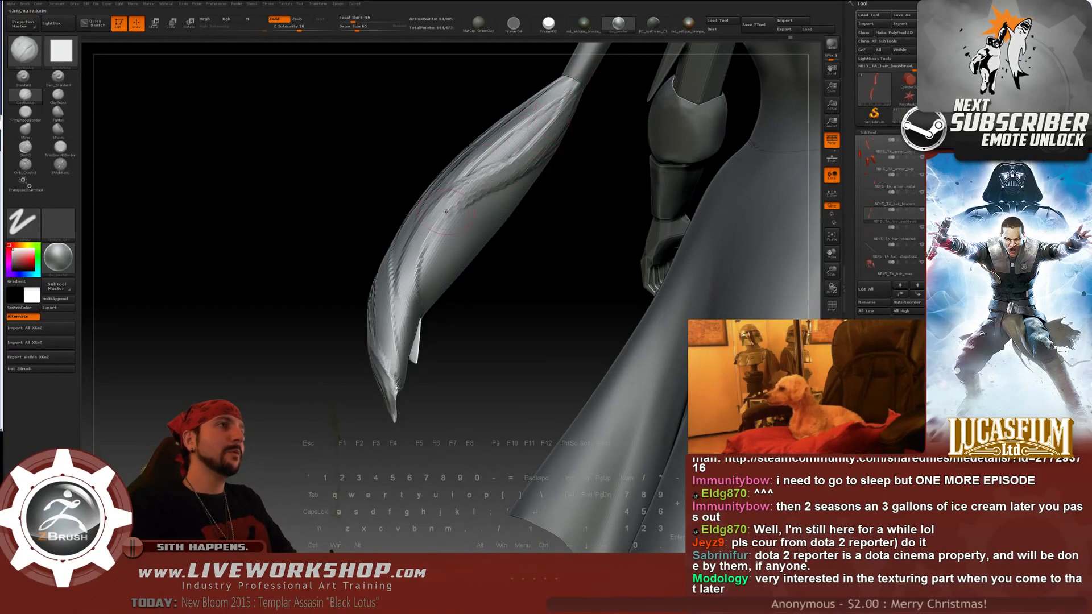
pyautogui.moveTo(489, 177); pyautogui.dragTo(422, 248)
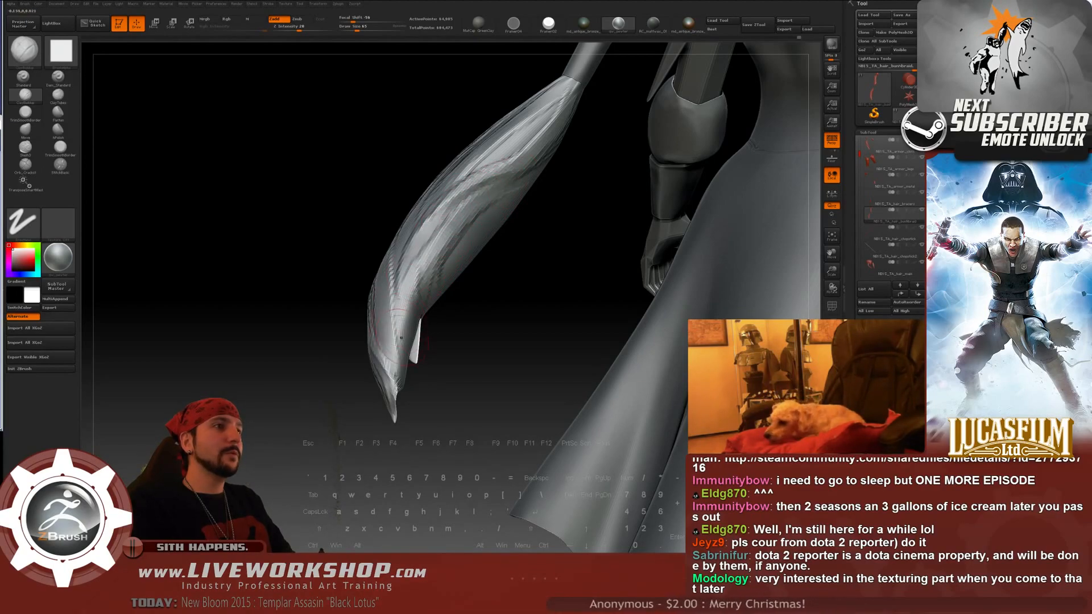
pyautogui.moveTo(403, 313)
pyautogui.mouseDown()
pyautogui.moveTo(399, 334)
pyautogui.moveTo(470, 332)
pyautogui.moveTo(415, 317)
pyautogui.mouseUp()
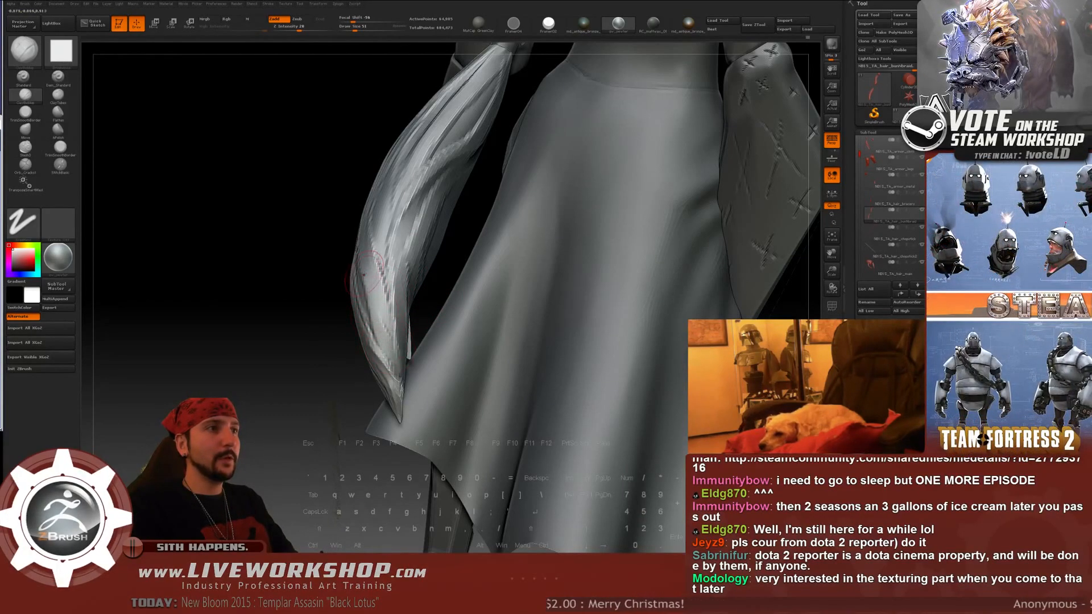
# - Fill the back of the lower tail with dense, finer strands running from the bulge to the tip
pyautogui.moveTo(325, 281); pyautogui.dragTo(365, 279)
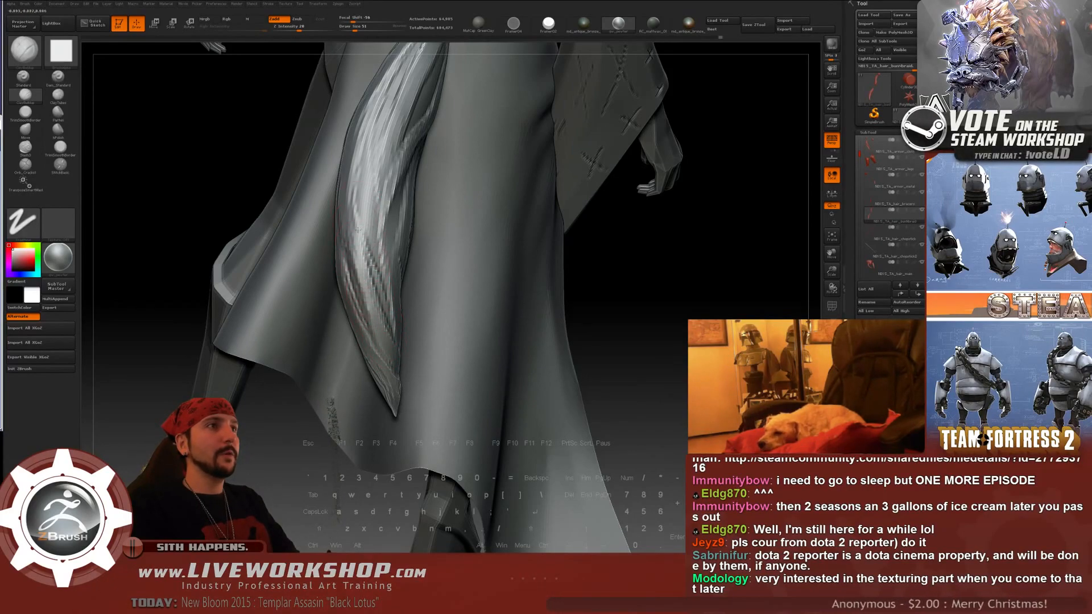
pyautogui.keyDown('alt'); pyautogui.moveTo(296, 140); pyautogui.dragTo(287, 229); pyautogui.keyUp('alt')
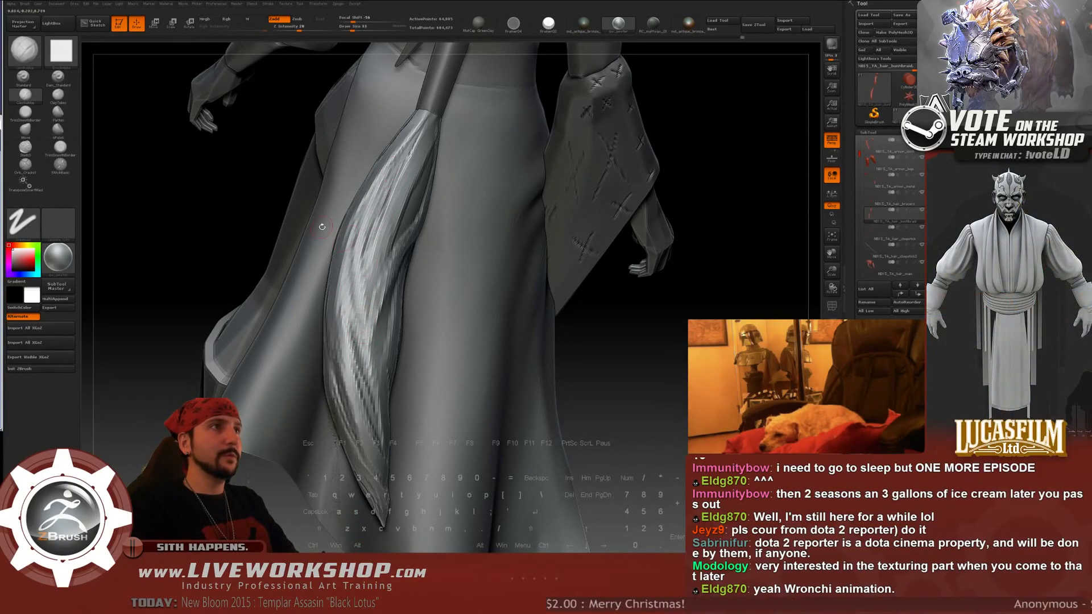
pyautogui.moveTo(322, 227); pyautogui.dragTo(320, 214)
pyautogui.moveTo(513, 194); pyautogui.dragTo(455, 214)
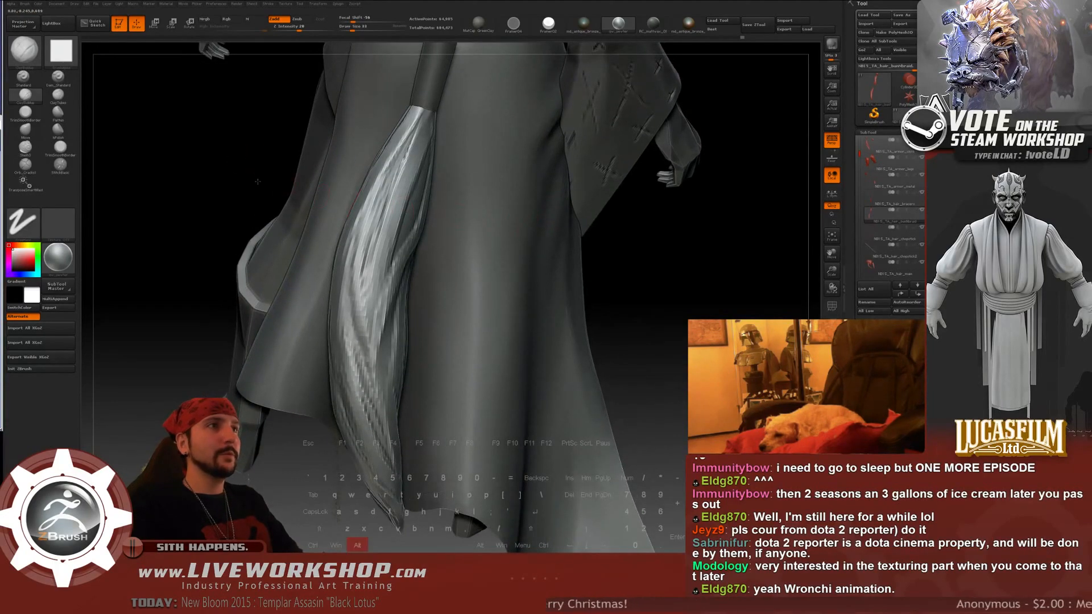
pyautogui.moveTo(277, 199); pyautogui.dragTo(317, 246)
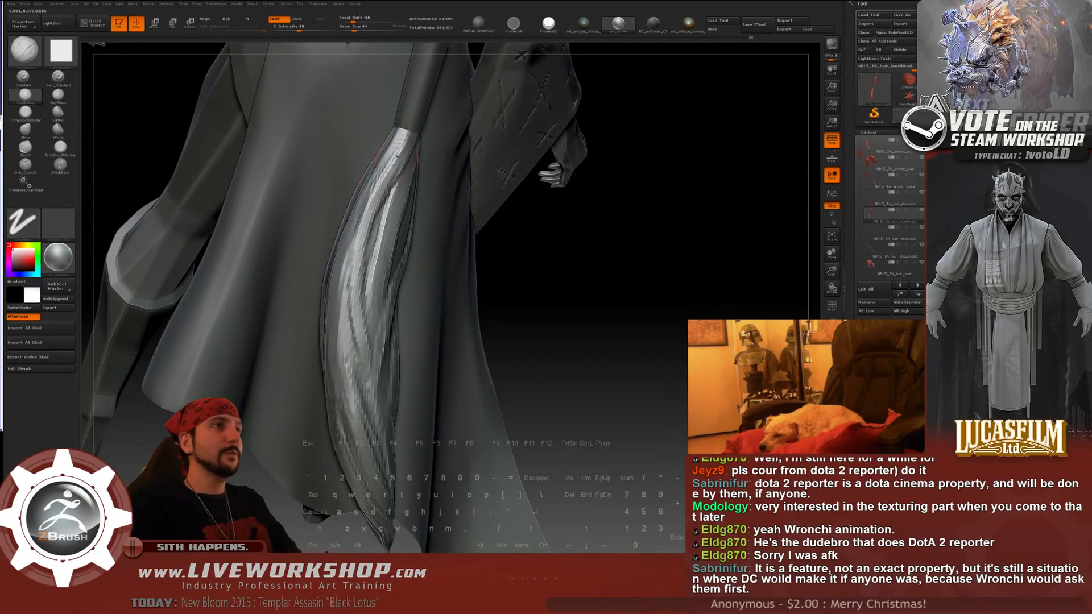
# - Carve deeper twisting grooves between the strands on the upper part and side of the lower tail
pyautogui.moveTo(383, 165); pyautogui.dragTo(351, 268)
pyautogui.moveTo(372, 256); pyautogui.dragTo(290, 254, button='right')
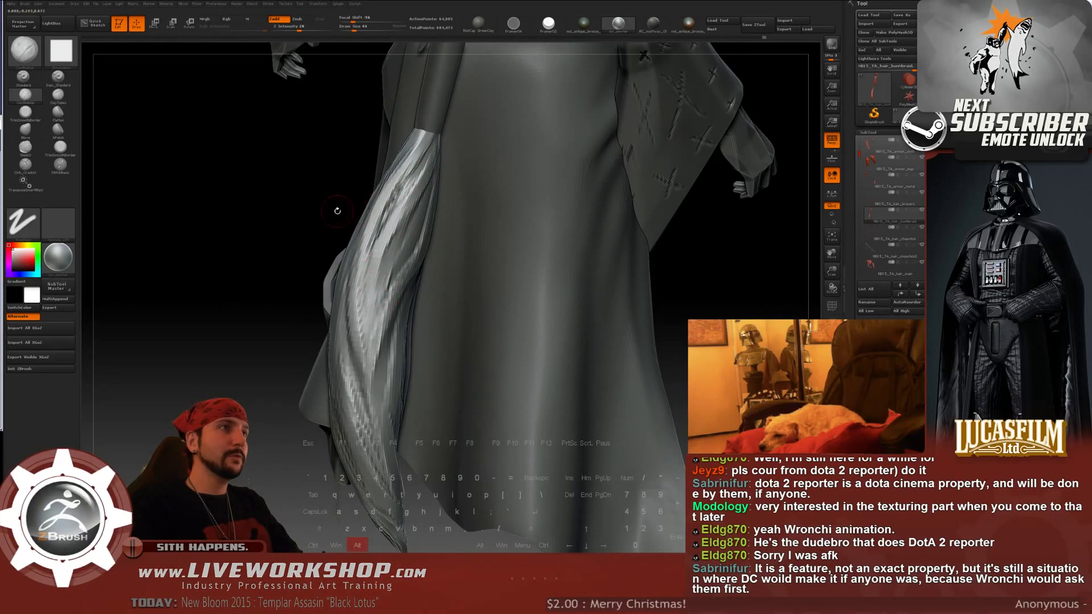
pyautogui.moveTo(336, 210); pyautogui.dragTo(416, 229)
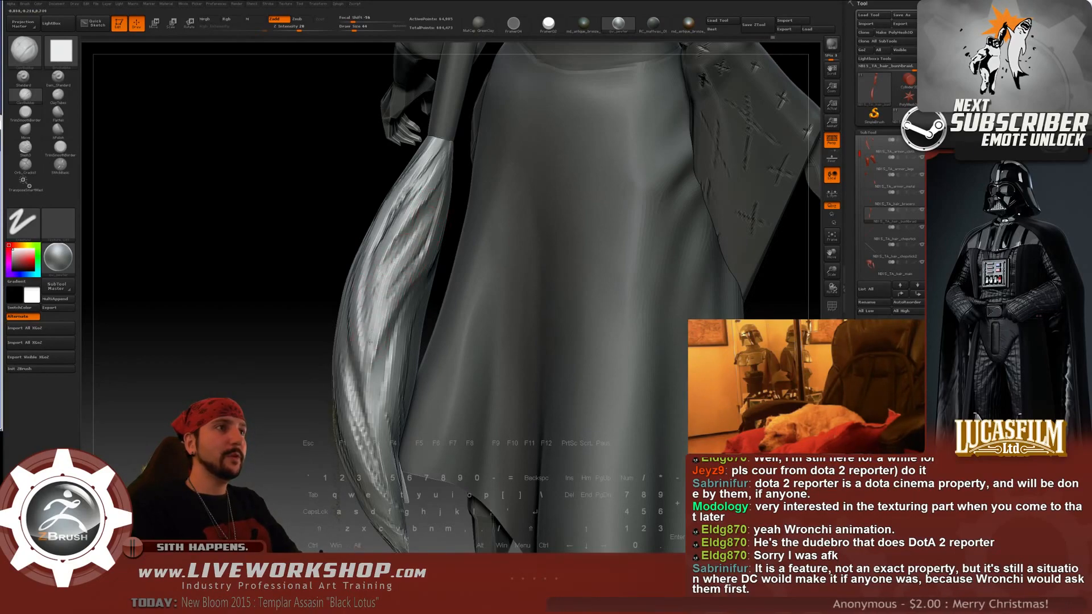
pyautogui.keyDown('alt'); pyautogui.moveTo(273, 297); pyautogui.dragTo(572, 234); pyautogui.keyUp('alt')
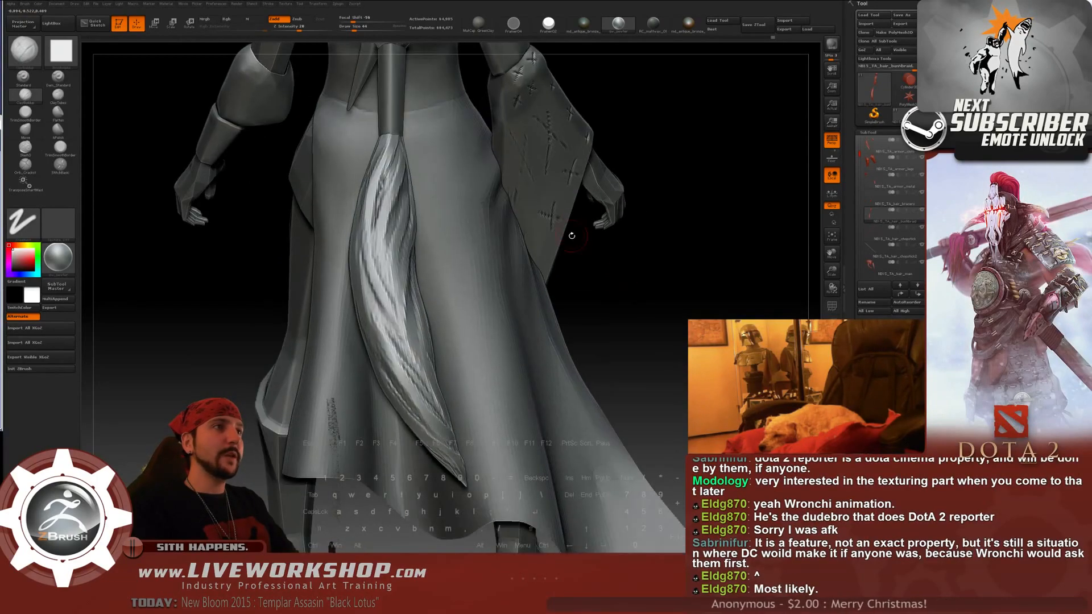
# - Enlarge the brush and sculpt long strands down the remaining smooth side of the lower tail, starting just under the wrap
pyautogui.moveTo(707, 256); pyautogui.dragTo(726, 300)
pyautogui.click(357, 27)
pyautogui.moveTo(415, 188); pyautogui.dragTo(398, 186)
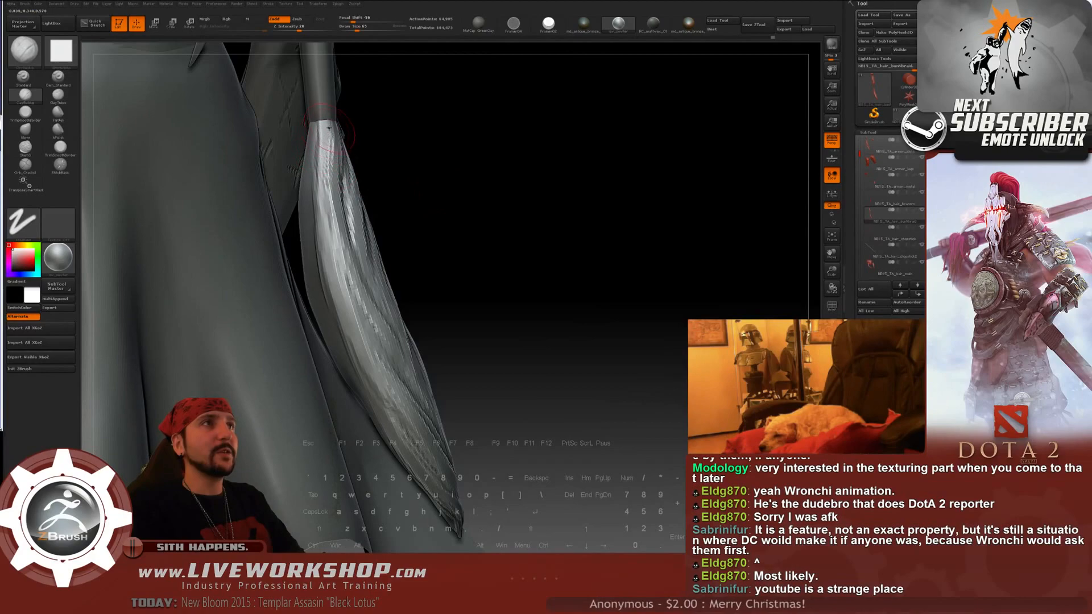
pyautogui.moveTo(325, 140); pyautogui.dragTo(321, 196)
pyautogui.moveTo(322, 160); pyautogui.dragTo(330, 271)
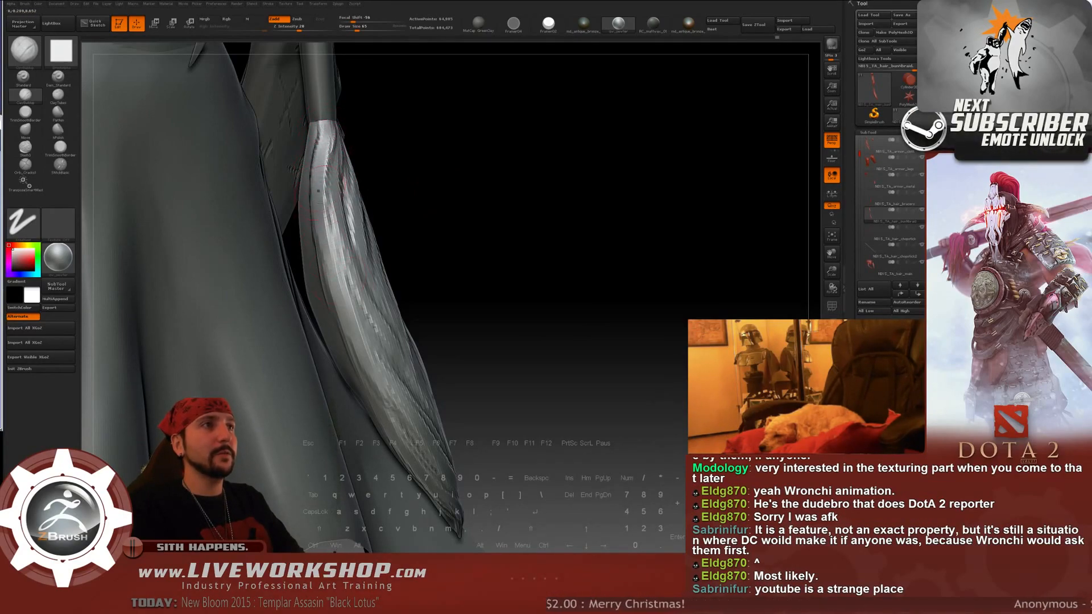
pyautogui.moveTo(315, 200); pyautogui.dragTo(348, 303)
pyautogui.moveTo(318, 222)
pyautogui.mouseDown()
pyautogui.moveTo(345, 299)
pyautogui.moveTo(347, 272)
pyautogui.mouseUp()
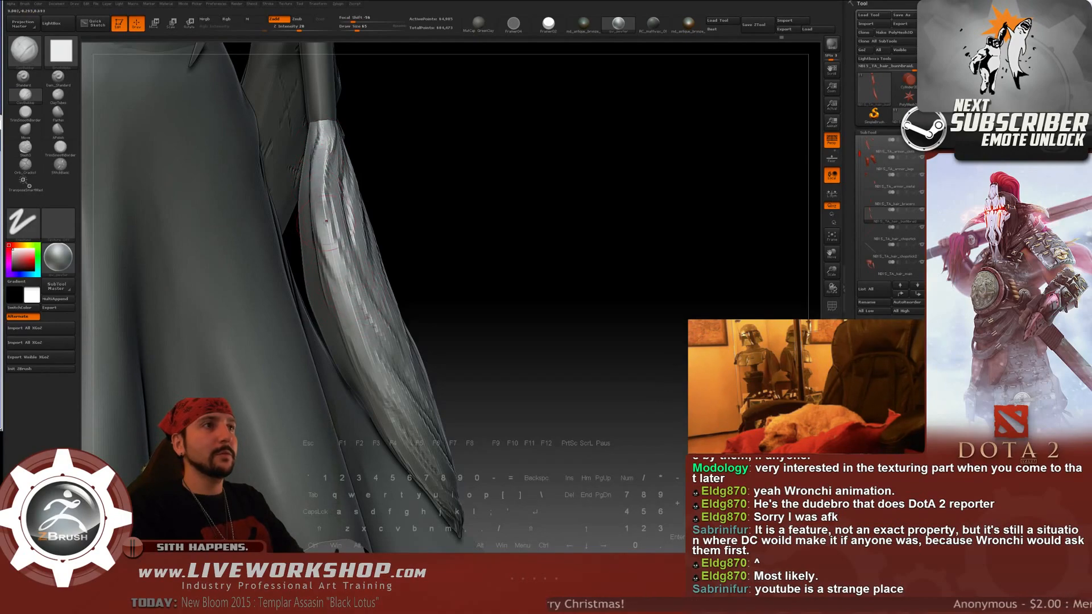
# - Carve strands around the narrow root of the lower tail, blending them into the bulge beneath the wrap
pyautogui.moveTo(578, 273)
pyautogui.keyDown('alt'); pyautogui.mouseDown()
pyautogui.moveTo(573, 243)
pyautogui.moveTo(631, 222)
pyautogui.moveTo(629, 210)
pyautogui.moveTo(690, 170)
pyautogui.moveTo(667, 235)
pyautogui.moveTo(466, 179)
pyautogui.moveTo(455, 194)
pyautogui.mouseUp(); pyautogui.keyUp('alt')
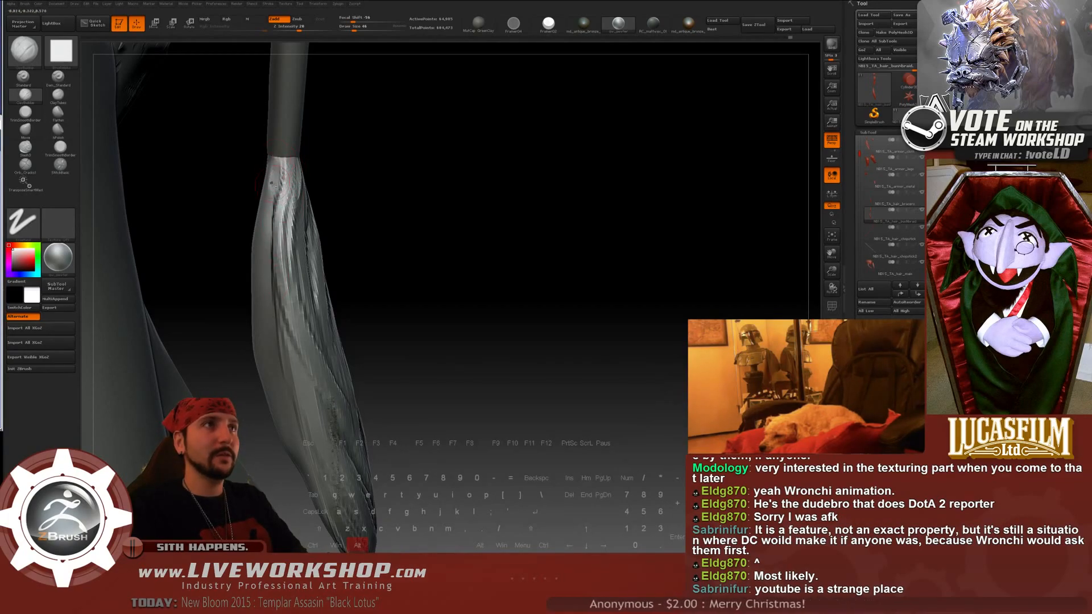
pyautogui.moveTo(495, 147); pyautogui.dragTo(381, 159)
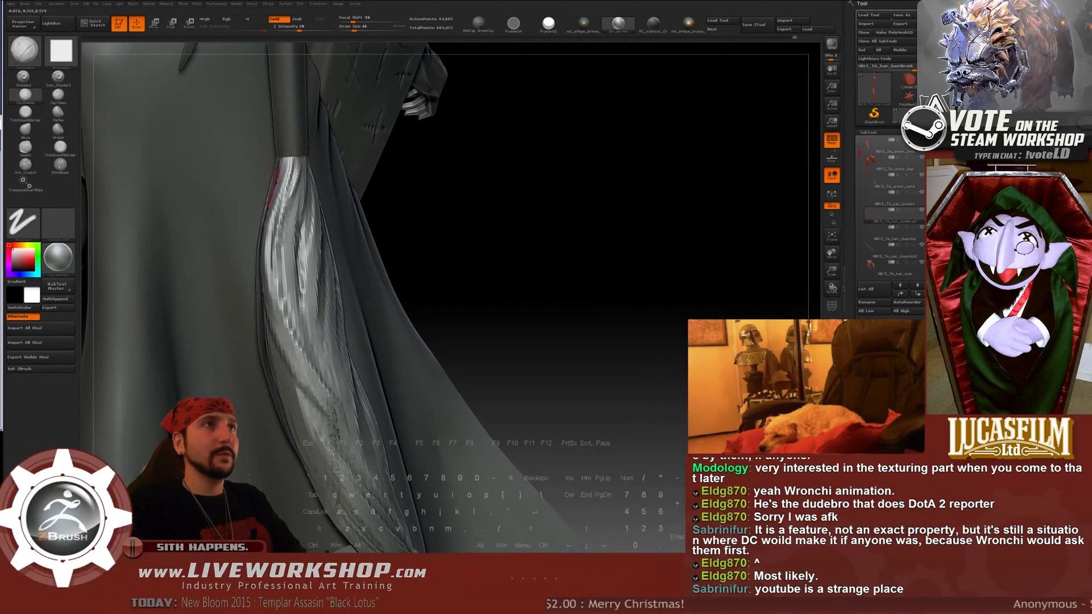
pyautogui.moveTo(288, 184); pyautogui.dragTo(275, 256)
pyautogui.moveTo(472, 159); pyautogui.dragTo(392, 165)
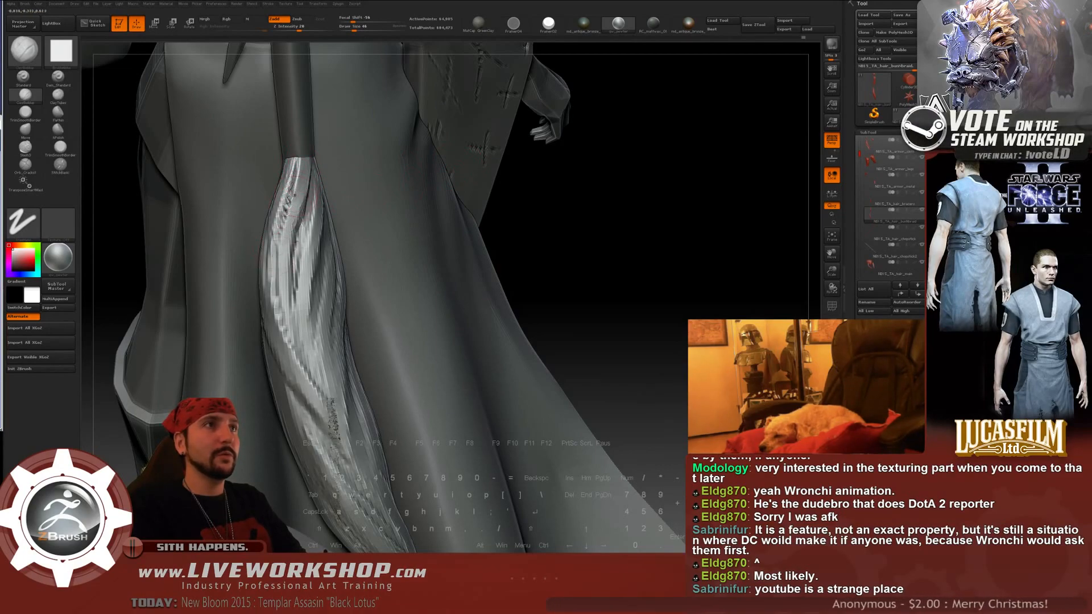
pyautogui.moveTo(573, 197); pyautogui.dragTo(520, 199)
# - Reduce the brush size and add fine strands at the tail's root, directly below the wrap
pyautogui.press('s')
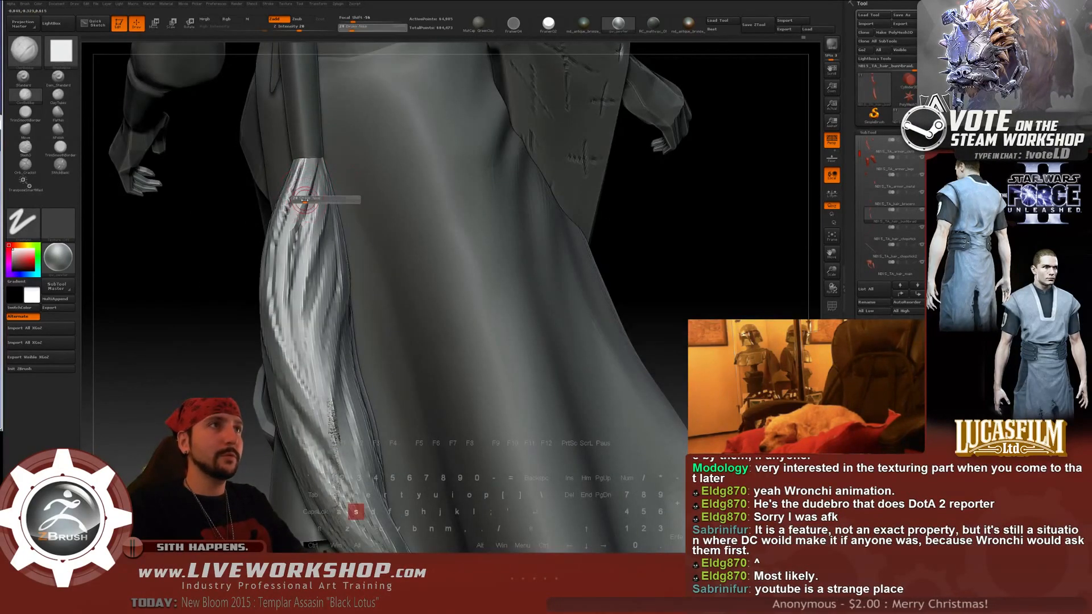
pyautogui.moveTo(316, 207); pyautogui.dragTo(312, 207)
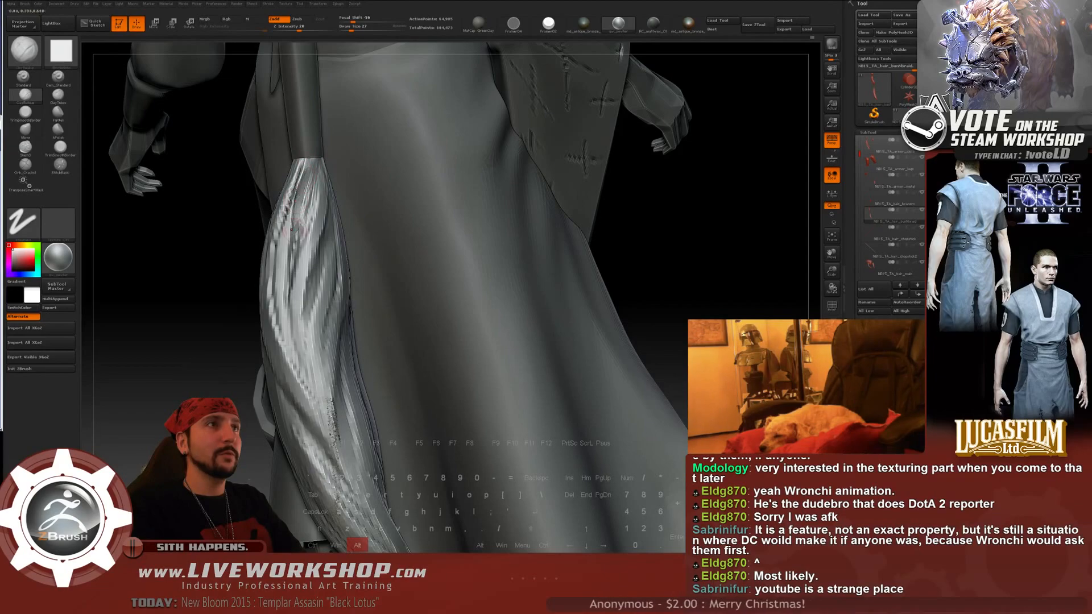
pyautogui.moveTo(306, 195)
pyautogui.keyDown('shift'); pyautogui.mouseDown()
pyautogui.moveTo(291, 215)
pyautogui.moveTo(308, 166)
pyautogui.mouseUp(); pyautogui.keyUp('shift')
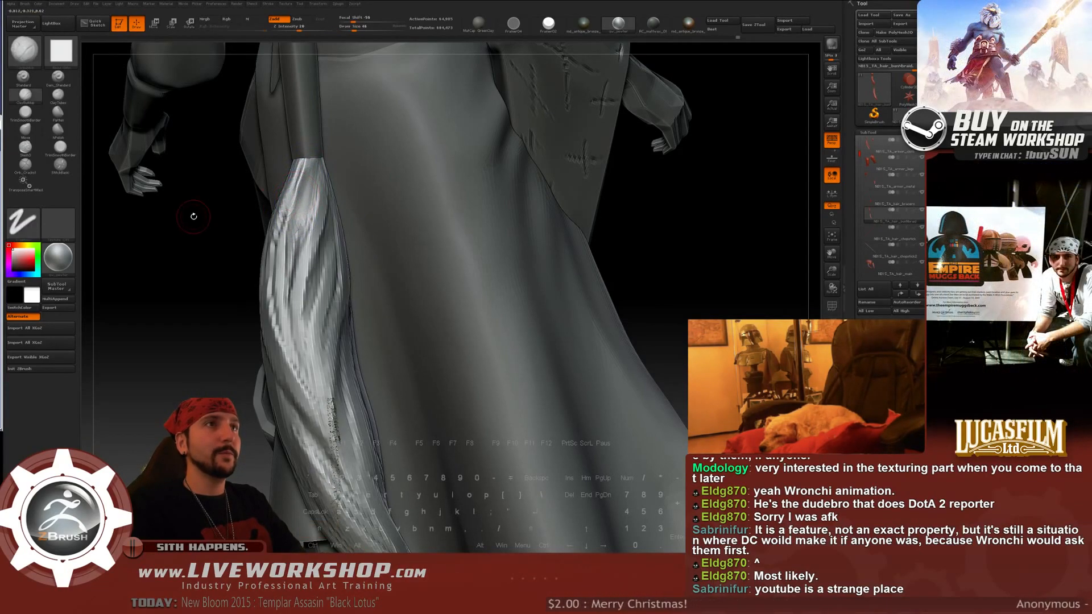
pyautogui.moveTo(195, 214)
pyautogui.mouseDown()
pyautogui.moveTo(230, 214)
pyautogui.moveTo(348, 173)
pyautogui.mouseUp()
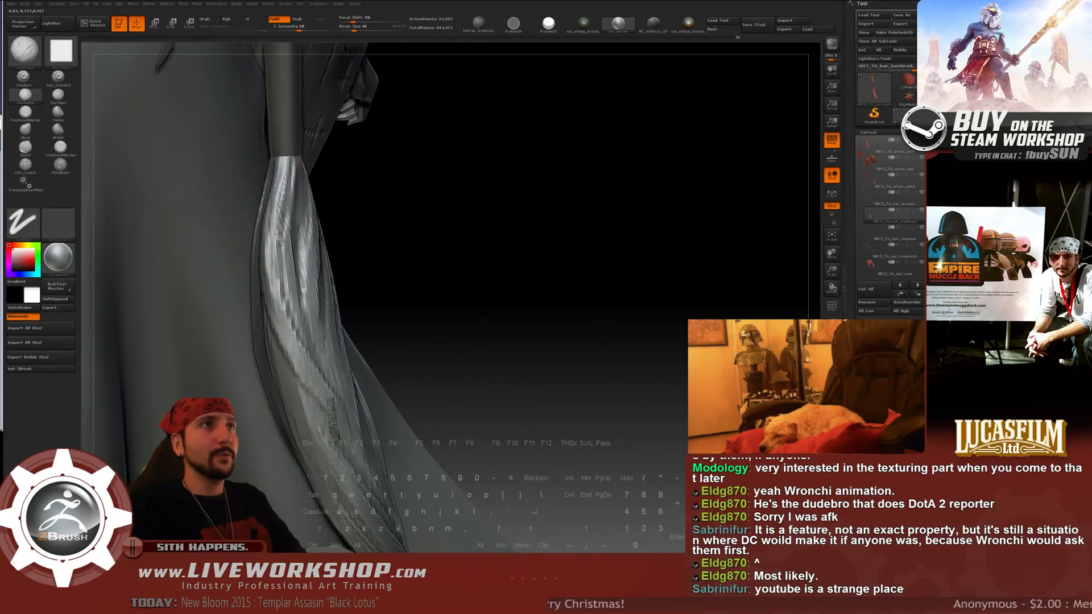
# - Refine the strands below the wrap with light smoothing and extra fine grooves across the upper bulge
pyautogui.press('shift')
pyautogui.moveTo(484, 182); pyautogui.dragTo(183, 176)
pyautogui.moveTo(569, 176); pyautogui.dragTo(353, 177)
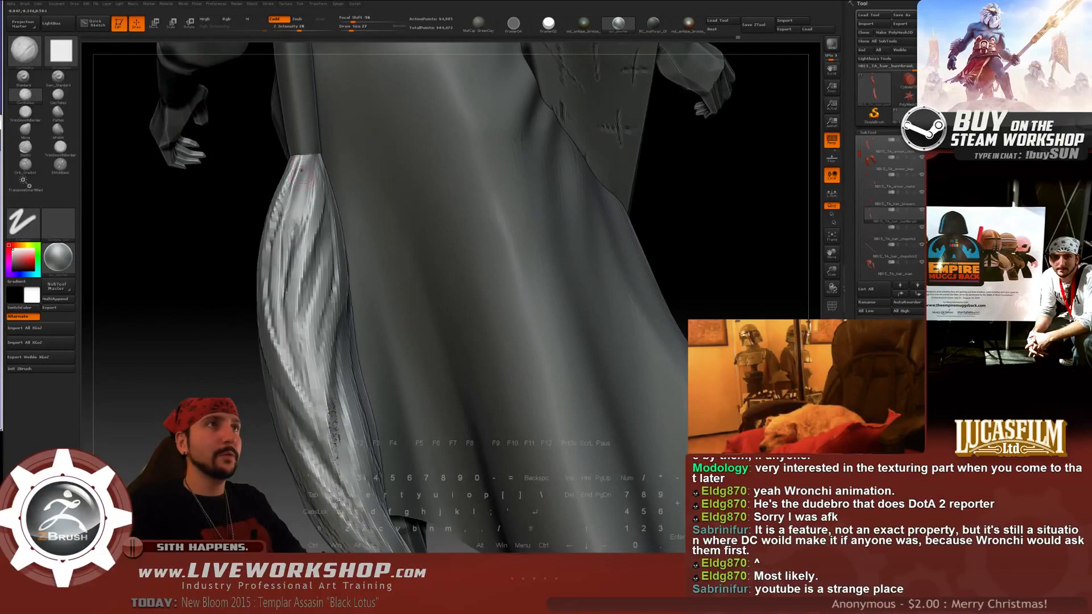
pyautogui.press('shift')
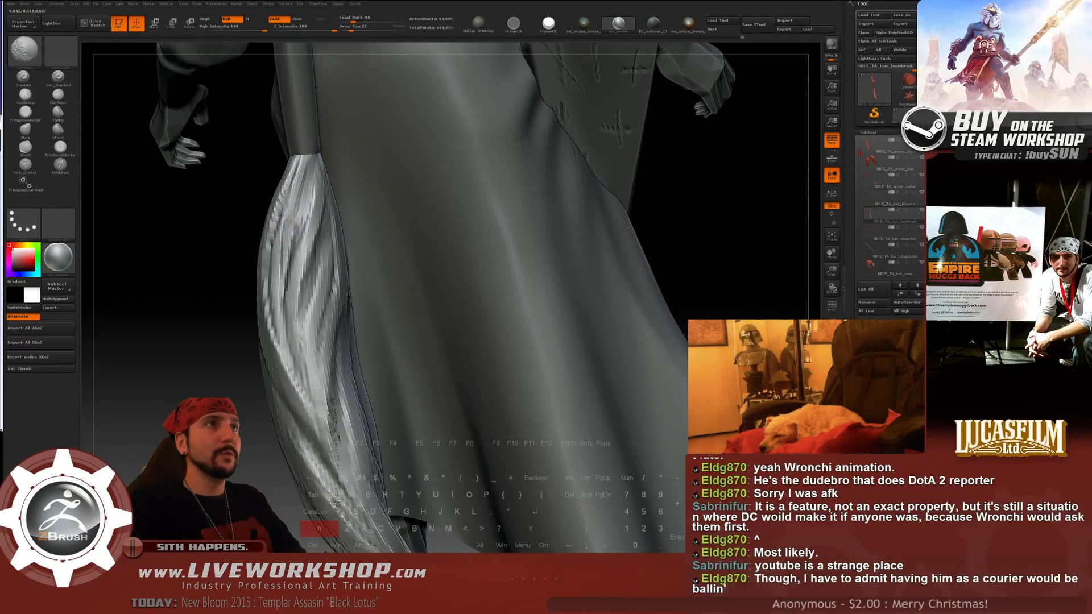
pyautogui.moveTo(399, 208); pyautogui.dragTo(310, 207)
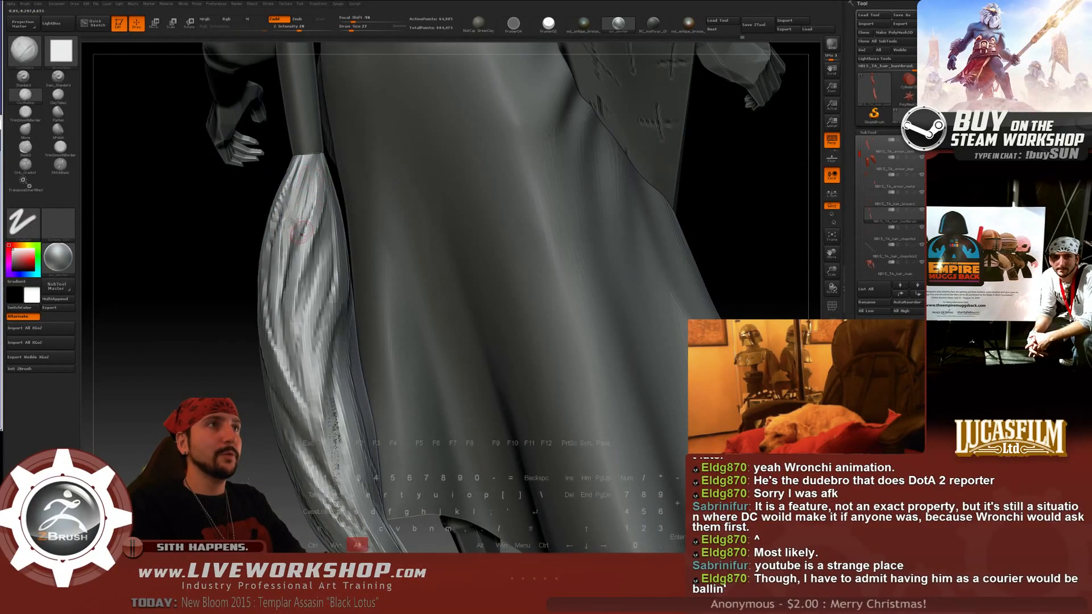
pyautogui.moveTo(248, 205)
pyautogui.mouseDown()
pyautogui.moveTo(225, 204)
pyautogui.moveTo(256, 206)
pyautogui.moveTo(236, 234)
pyautogui.moveTo(260, 234)
pyautogui.mouseUp()
# - Enlarge the brush and sculpt sweeping strands down the tail's bare body-facing side, checking the result against the whole character
pyautogui.press('s')
pyautogui.moveTo(337, 185); pyautogui.dragTo(331, 286)
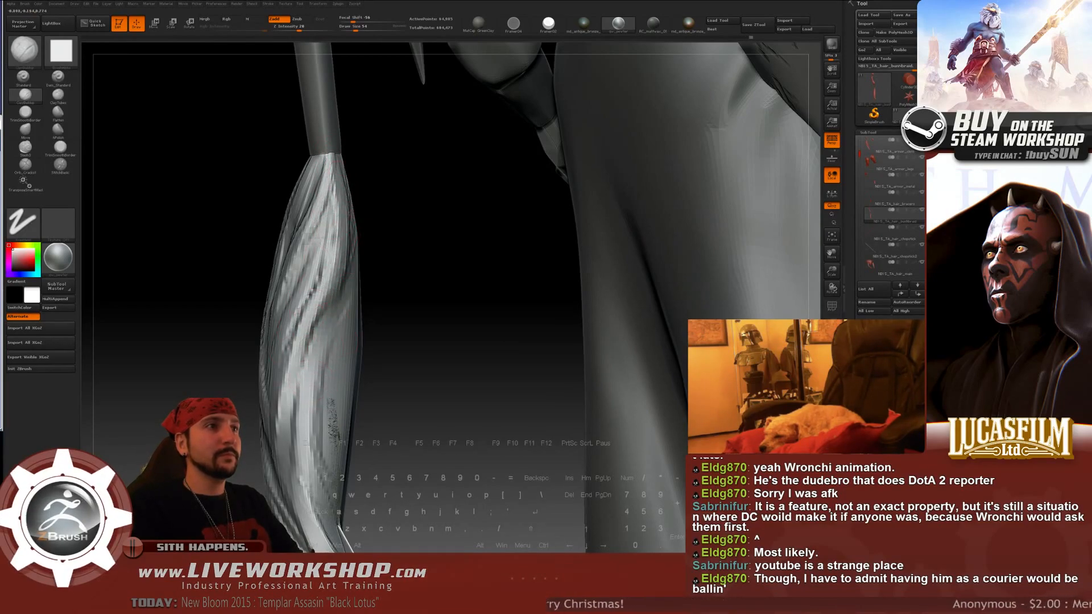
pyautogui.moveTo(346, 289); pyautogui.dragTo(333, 375)
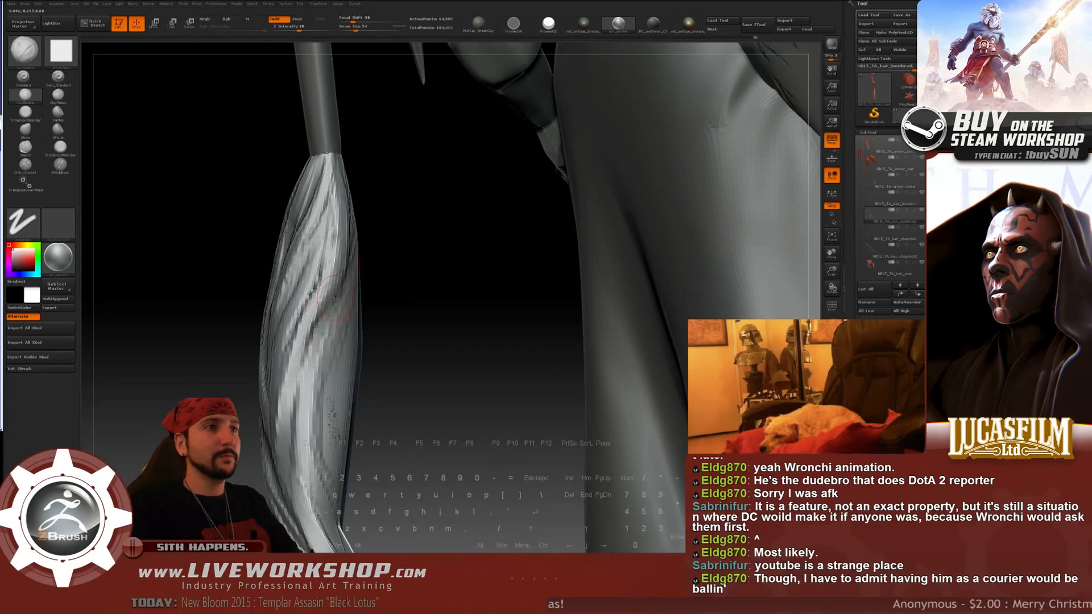
pyautogui.press('f')
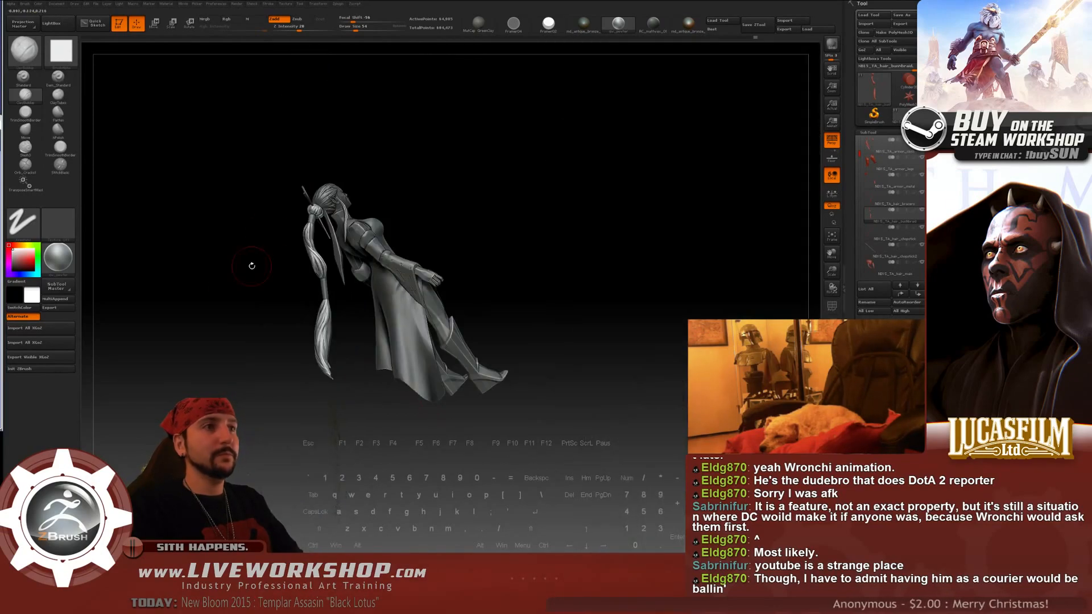
pyautogui.moveTo(252, 265)
pyautogui.mouseDown()
pyautogui.moveTo(529, 210)
pyautogui.moveTo(558, 185)
pyautogui.moveTo(633, 197)
pyautogui.moveTo(620, 204)
pyautogui.moveTo(573, 127)
pyautogui.moveTo(578, 161)
pyautogui.moveTo(548, 185)
pyautogui.moveTo(624, 178)
pyautogui.moveTo(569, 181)
pyautogui.mouseUp()
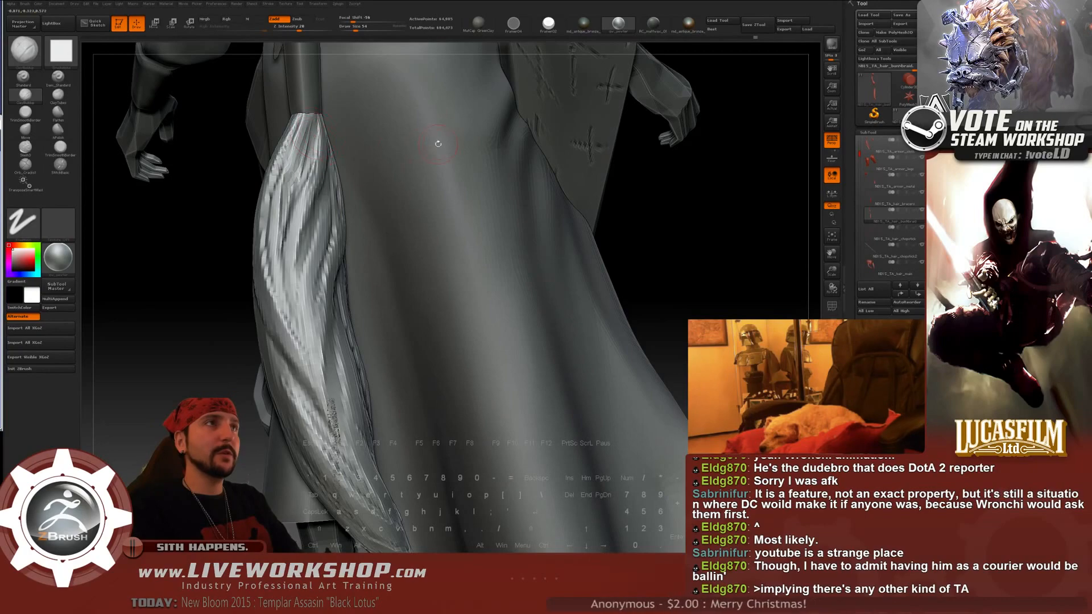
# - Reduce the brush size and refine the hair strands across the upper bulge of the lower tail
pyautogui.moveTo(438, 144); pyautogui.dragTo(349, 142)
pyautogui.press('[')
pyautogui.press('[')
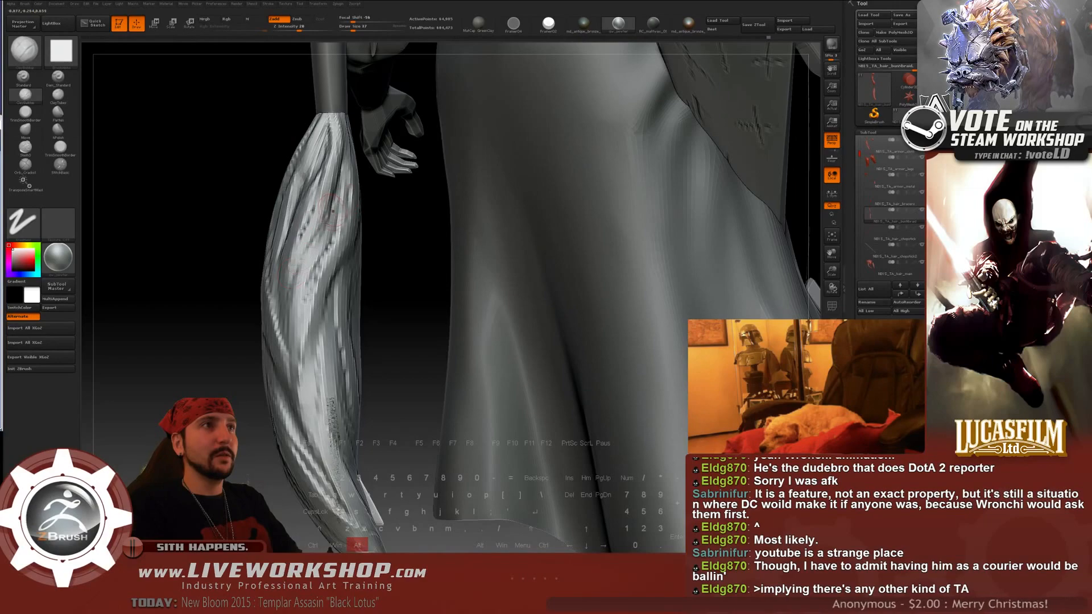
pyautogui.moveTo(220, 293)
pyautogui.mouseDown()
pyautogui.moveTo(241, 239)
pyautogui.moveTo(214, 289)
pyautogui.mouseUp()
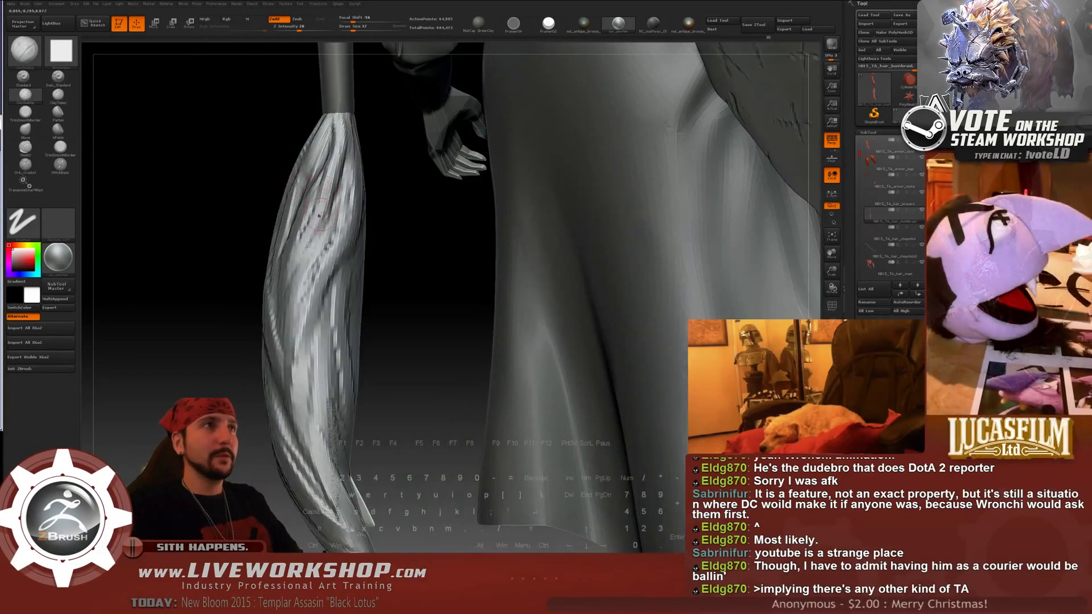
pyautogui.press('s')
pyautogui.moveTo(330, 192); pyautogui.dragTo(333, 192)
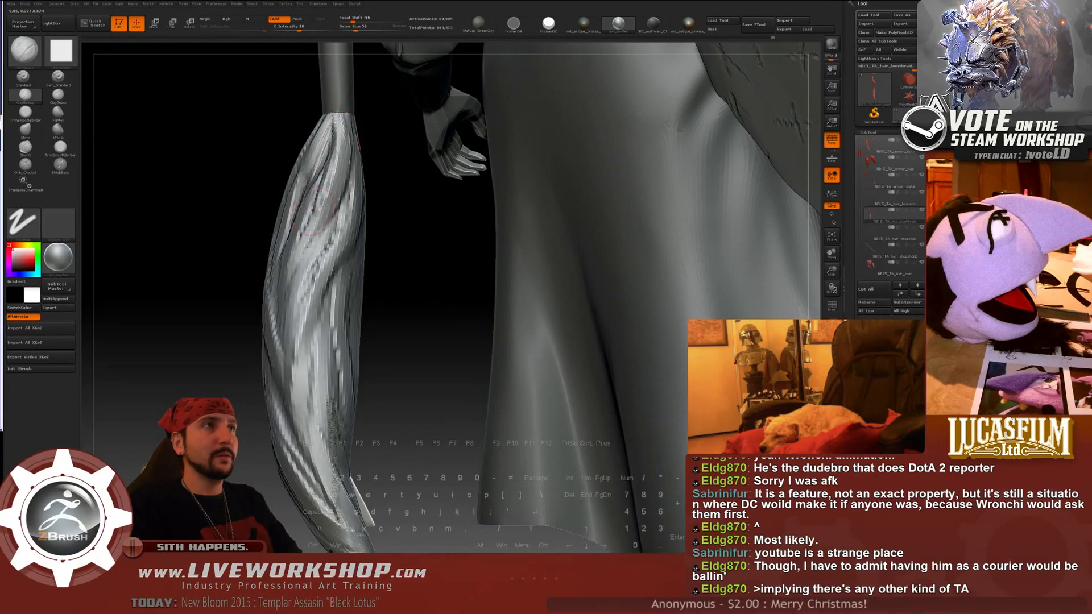
# - Resize the brush and add long strands down the opposite side of the upper bulge
pyautogui.moveTo(224, 335)
pyautogui.keyDown('alt'); pyautogui.mouseDown()
pyautogui.moveTo(234, 237)
pyautogui.moveTo(555, 163)
pyautogui.moveTo(541, 154)
pyautogui.moveTo(590, 233)
pyautogui.moveTo(612, 240)
pyautogui.moveTo(592, 227)
pyautogui.moveTo(608, 232)
pyautogui.moveTo(495, 219)
pyautogui.moveTo(471, 183)
pyautogui.moveTo(450, 185)
pyautogui.mouseUp(); pyautogui.keyUp('alt')
pyautogui.press('s')
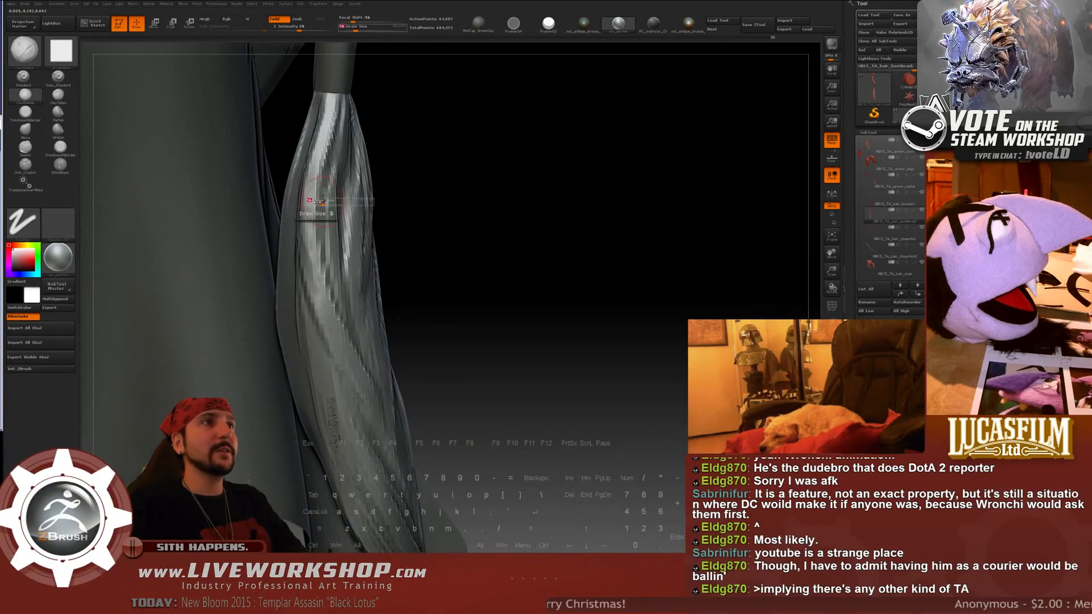
pyautogui.moveTo(318, 204); pyautogui.dragTo(323, 203)
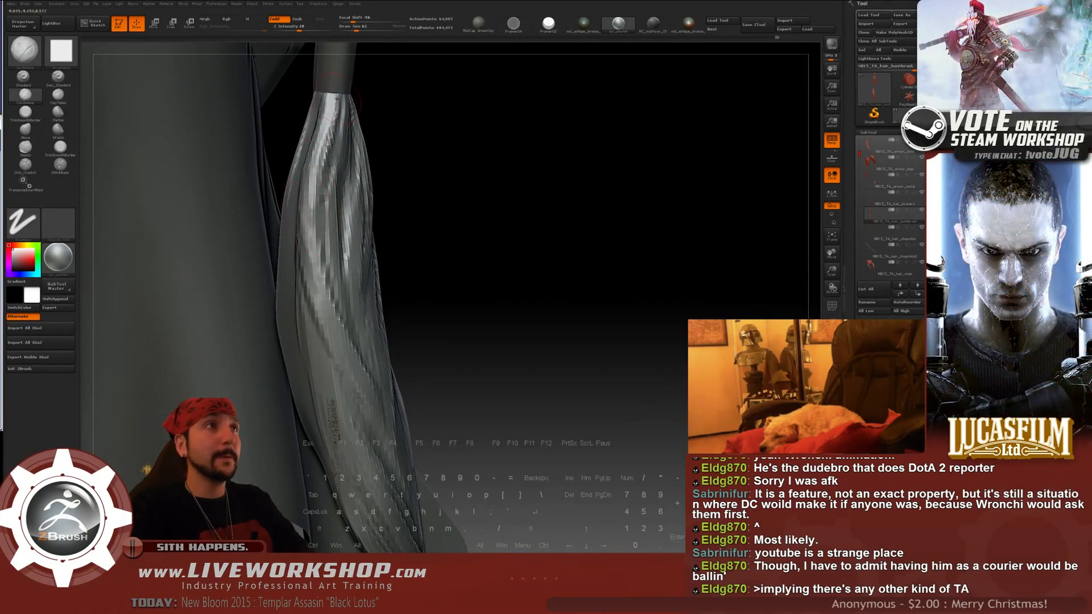
# - Carve deep strand grooves down the centre of the upper bulge, undoing a stray stroke and shrinking the brush
pyautogui.moveTo(468, 123); pyautogui.dragTo(320, 178)
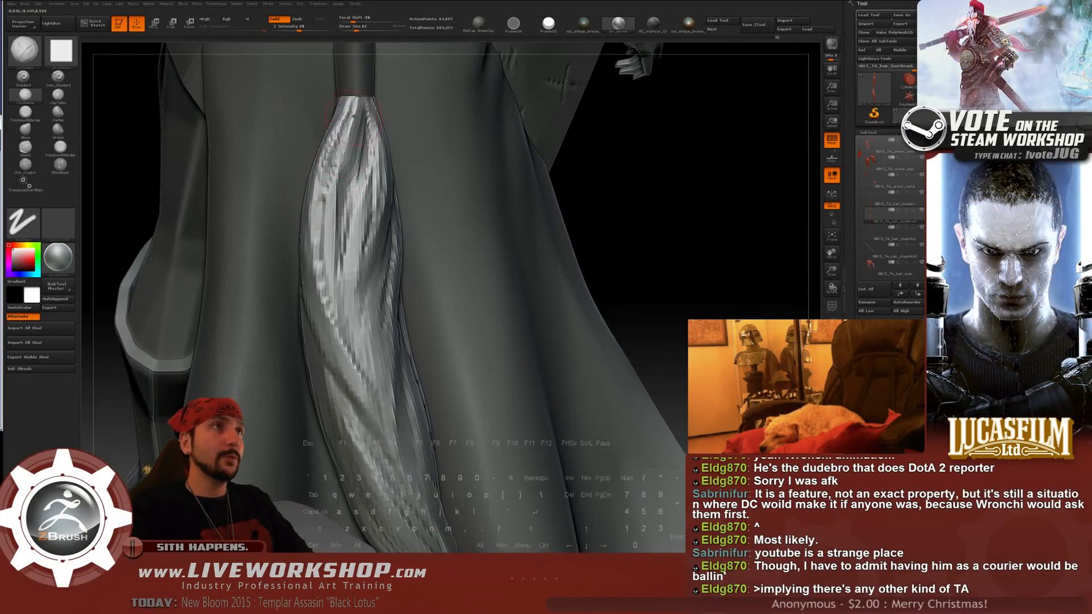
pyautogui.moveTo(352, 137); pyautogui.dragTo(334, 235)
pyautogui.moveTo(336, 184); pyautogui.dragTo(341, 265)
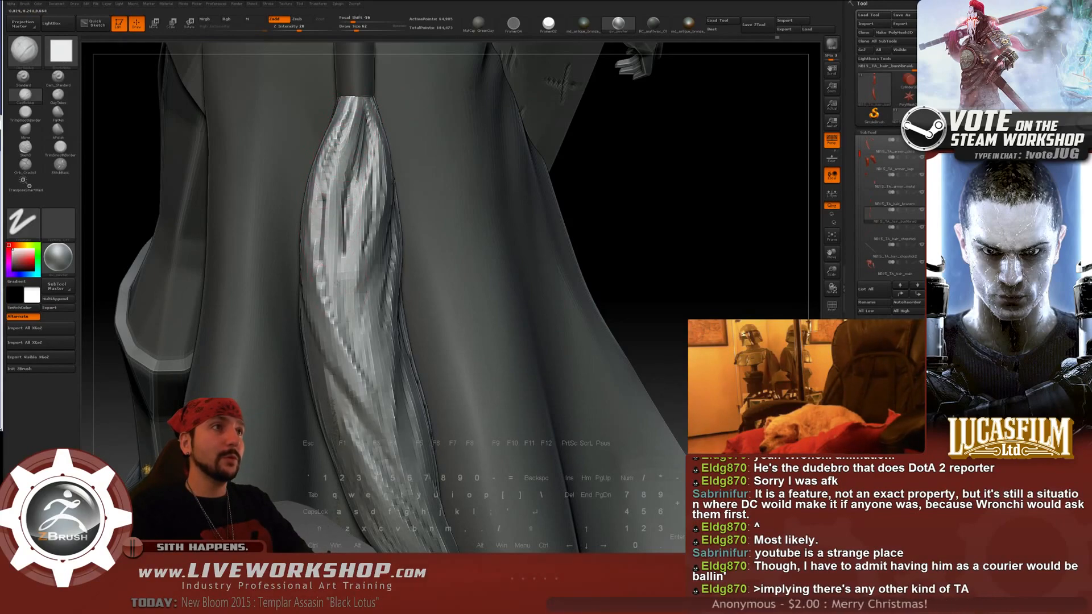
pyautogui.hotkey('ctrl', 'z')
pyautogui.moveTo(356, 28); pyautogui.dragTo(354, 28)
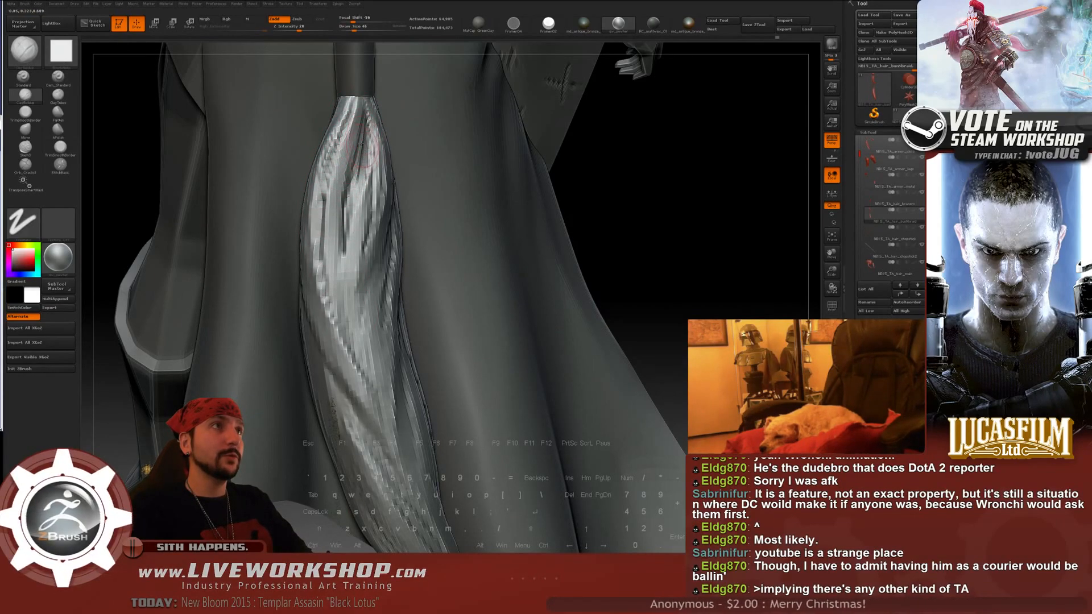
pyautogui.moveTo(353, 124)
pyautogui.mouseDown()
pyautogui.moveTo(360, 209)
pyautogui.moveTo(347, 241)
pyautogui.mouseUp()
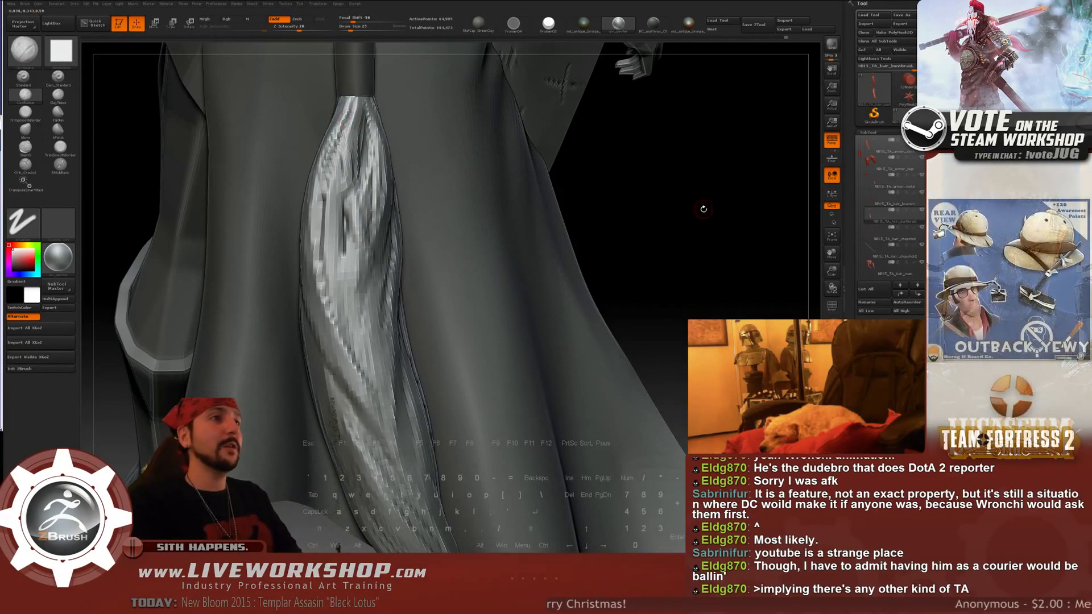
# - Resize the brush and extend the central strands from the upper bulge down into the middle of the tail
pyautogui.keyDown('alt'); pyautogui.moveTo(704, 209); pyautogui.dragTo(697, 161); pyautogui.keyUp('alt')
pyautogui.press('s')
pyautogui.moveTo(325, 217); pyautogui.dragTo(330, 216)
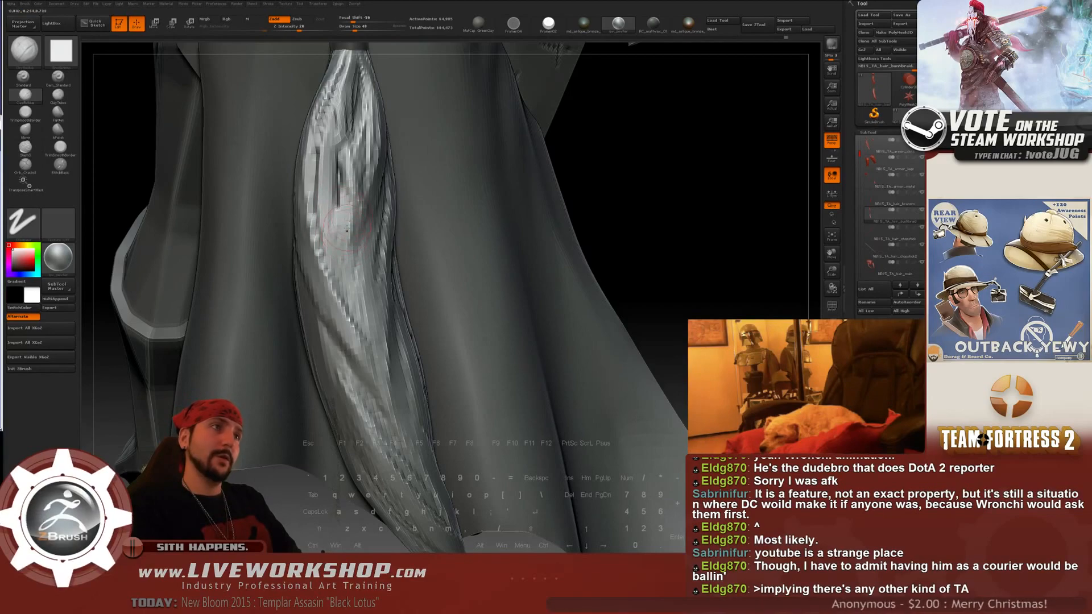
pyautogui.moveTo(343, 232); pyautogui.dragTo(349, 289)
pyautogui.moveTo(354, 207); pyautogui.dragTo(360, 301)
pyautogui.moveTo(344, 249); pyautogui.dragTo(348, 297)
pyautogui.keyDown('alt'); pyautogui.moveTo(458, 301); pyautogui.dragTo(428, 223); pyautogui.keyUp('alt')
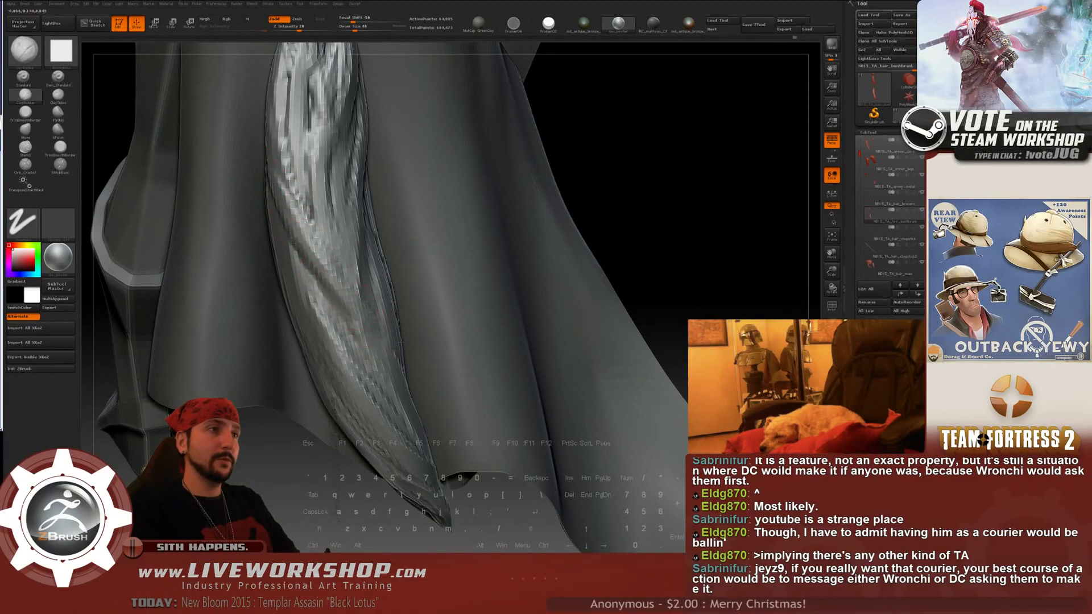
# - Sculpt a strand wrapping diagonally across the lower half of the tail and check its flow from several angles
pyautogui.moveTo(464, 311); pyautogui.dragTo(393, 308)
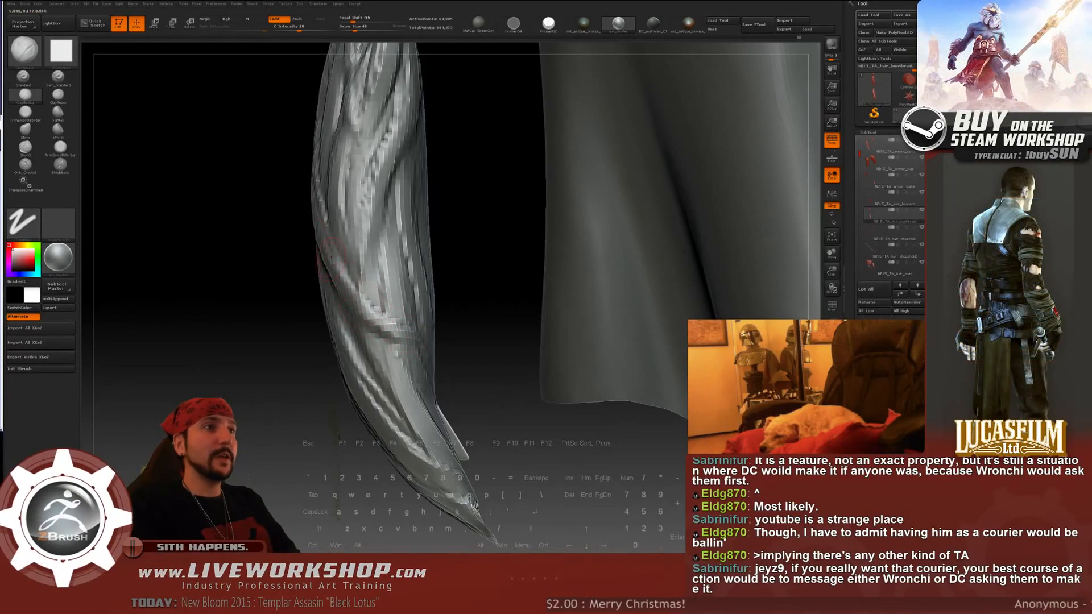
pyautogui.moveTo(278, 300); pyautogui.dragTo(382, 309)
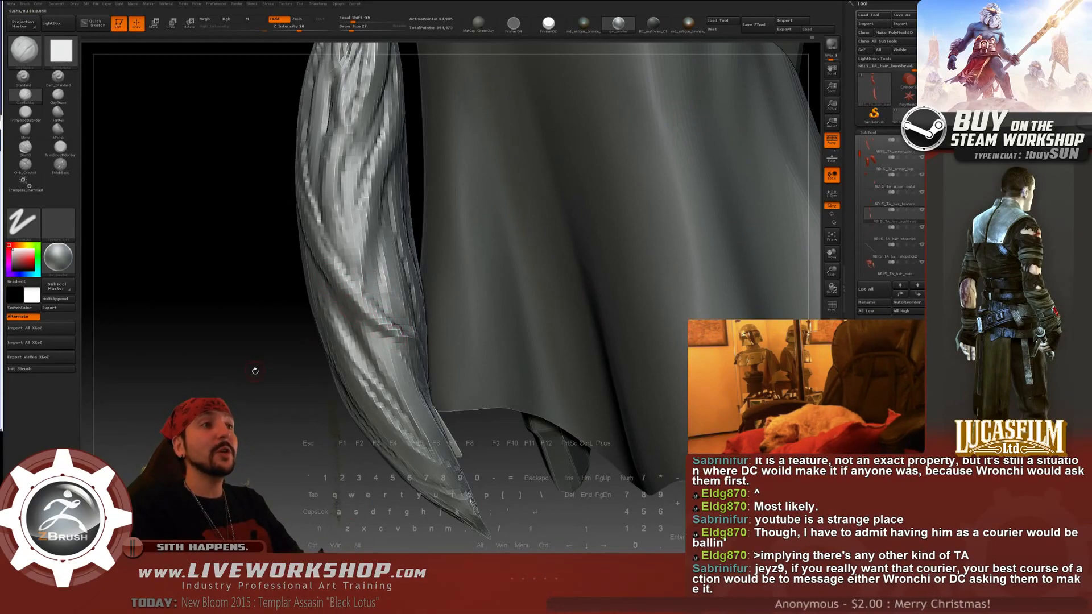
pyautogui.keyDown('alt'); pyautogui.moveTo(254, 371); pyautogui.dragTo(226, 262); pyautogui.keyUp('alt')
pyautogui.moveTo(538, 228); pyautogui.dragTo(591, 237)
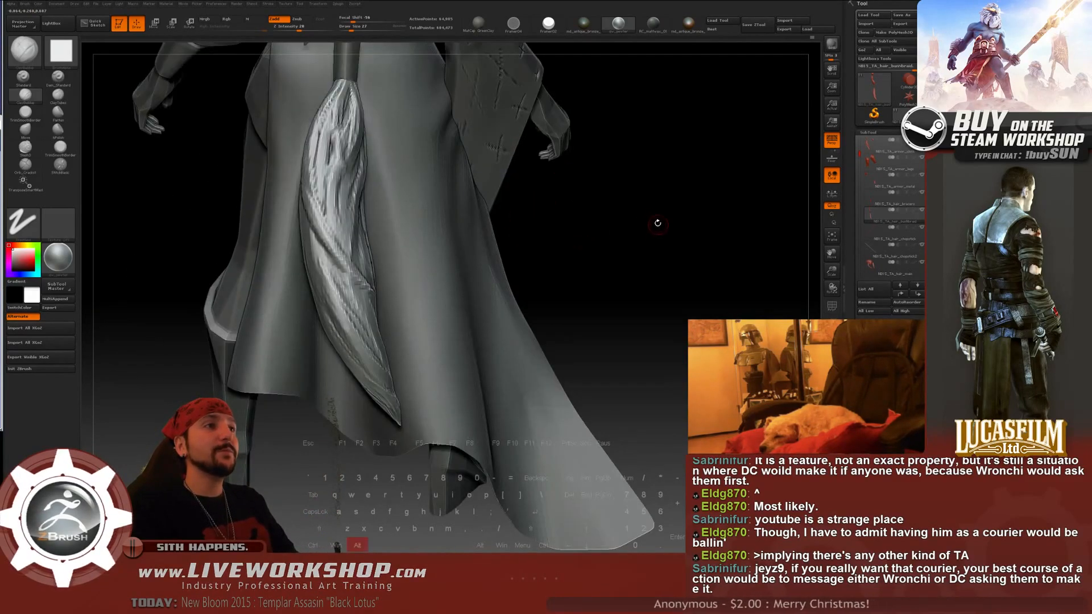
pyautogui.moveTo(657, 222); pyautogui.dragTo(556, 202)
pyautogui.moveTo(169, 210); pyautogui.dragTo(122, 211)
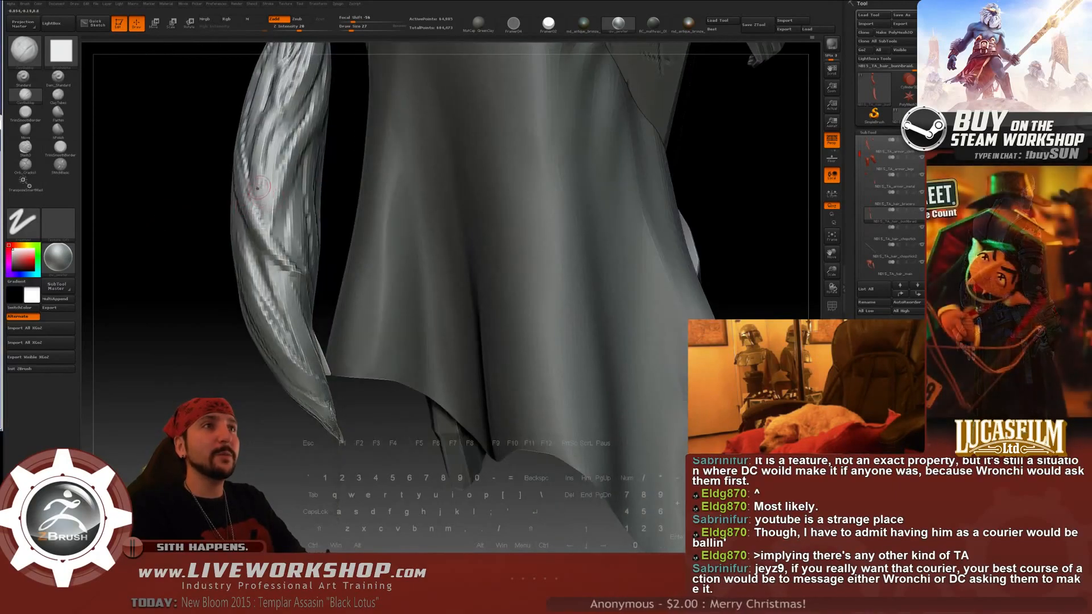
# - Adjust the brush size and deepen the strands along the middle section of the tail
pyautogui.click(350, 28)
pyautogui.moveTo(174, 152); pyautogui.dragTo(206, 150)
pyautogui.press(']')
pyautogui.moveTo(272, 169); pyautogui.dragTo(283, 140)
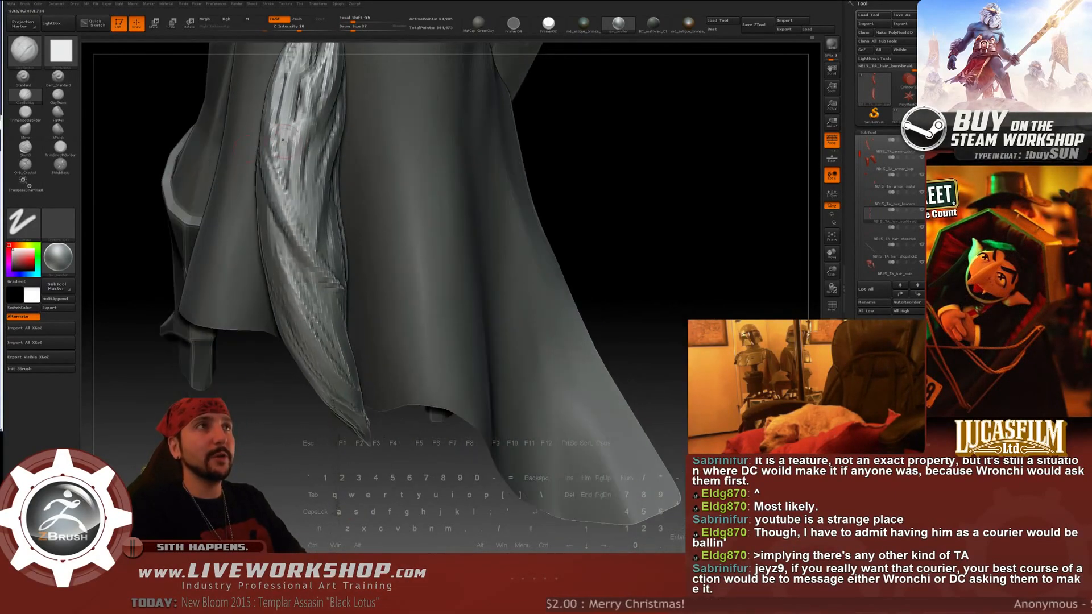
pyautogui.press('alt')
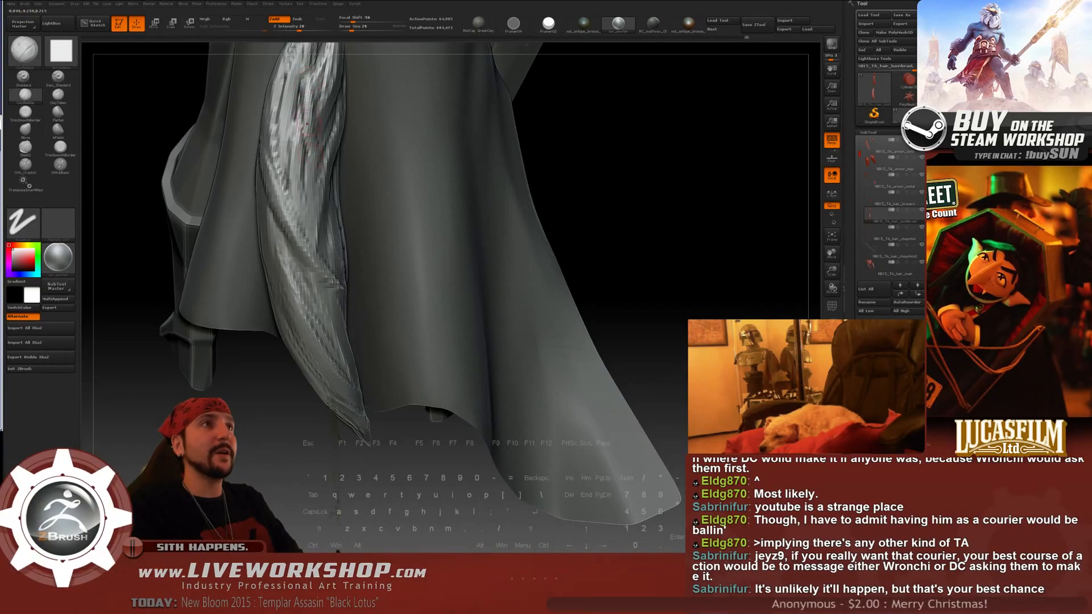
pyautogui.moveTo(225, 149); pyautogui.dragTo(207, 150)
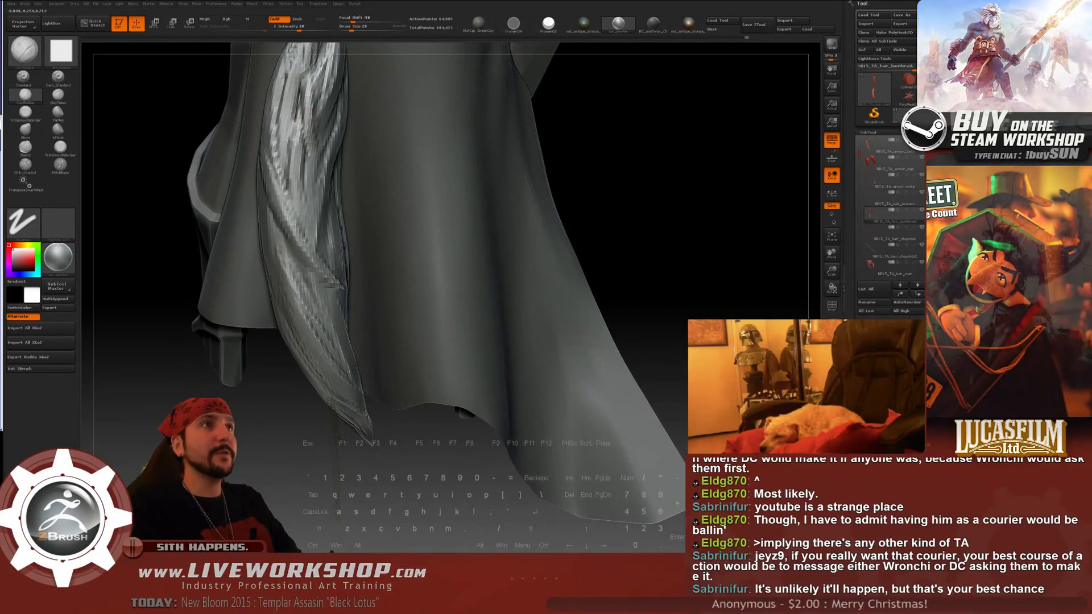
pyautogui.moveTo(303, 160); pyautogui.dragTo(310, 199)
pyautogui.keyDown('shift'); pyautogui.moveTo(307, 103); pyautogui.dragTo(310, 137); pyautogui.keyUp('shift')
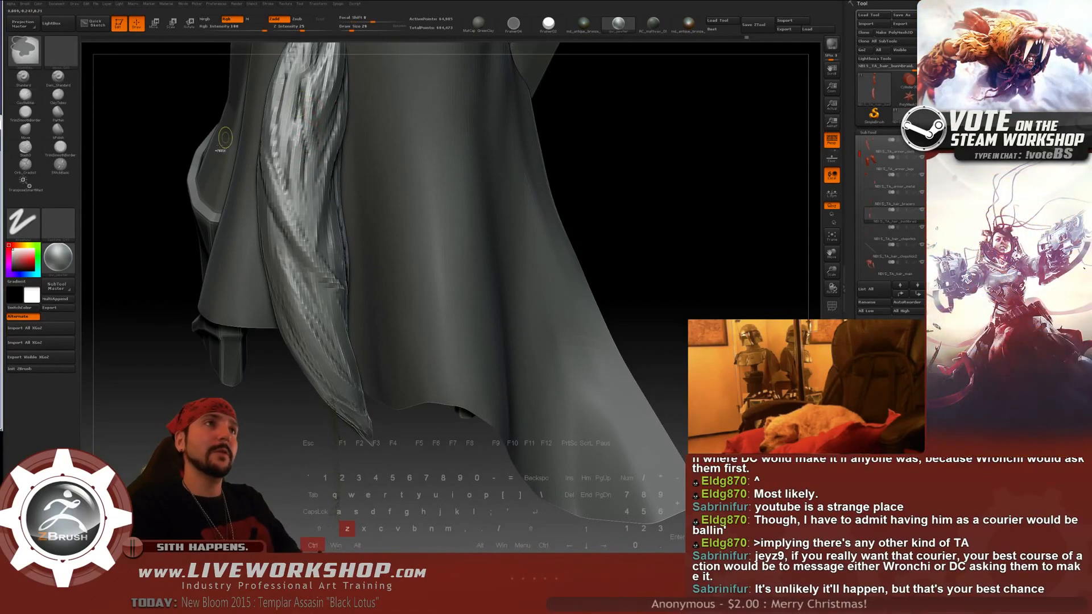
# - Sculpt a crossing strand that wraps around the tail just below the upper bulge
pyautogui.keyDown('alt'); pyautogui.moveTo(171, 118); pyautogui.dragTo(351, 228); pyautogui.keyUp('alt')
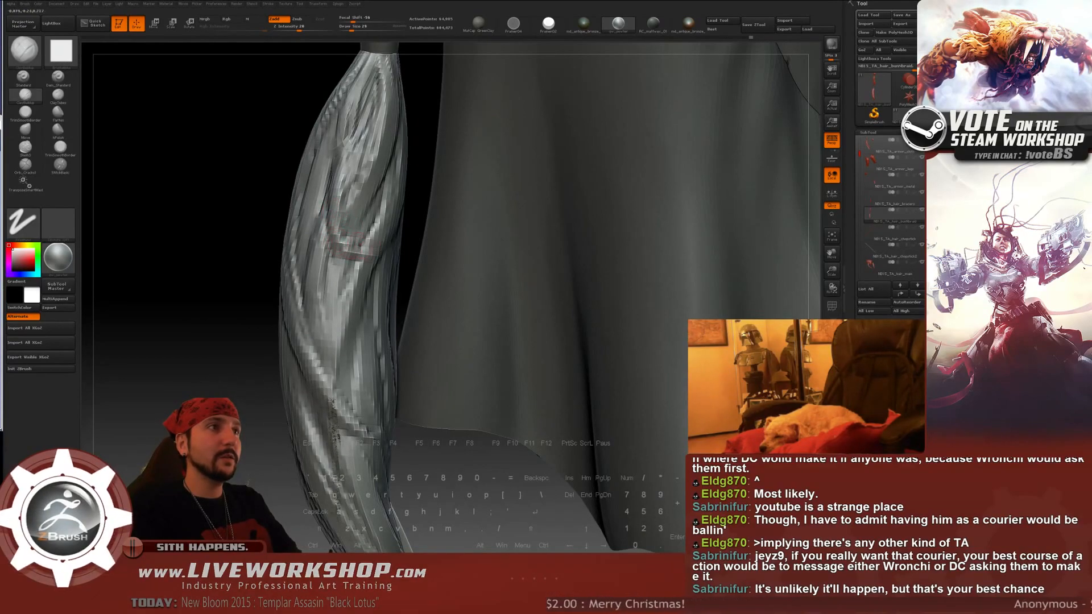
pyautogui.moveTo(374, 254); pyautogui.dragTo(358, 254, button='right')
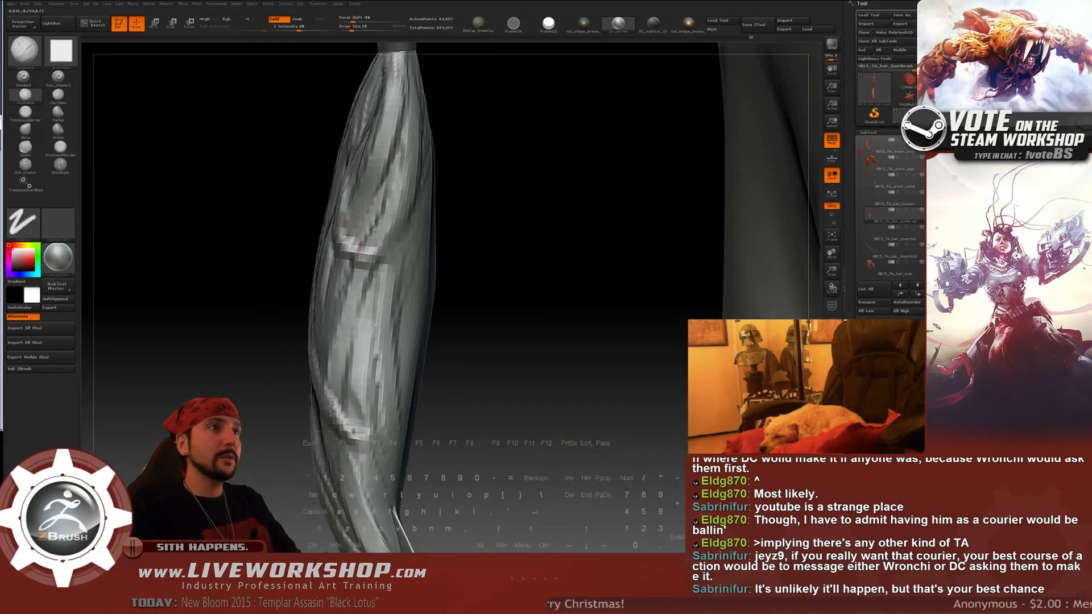
pyautogui.moveTo(342, 248); pyautogui.dragTo(399, 254)
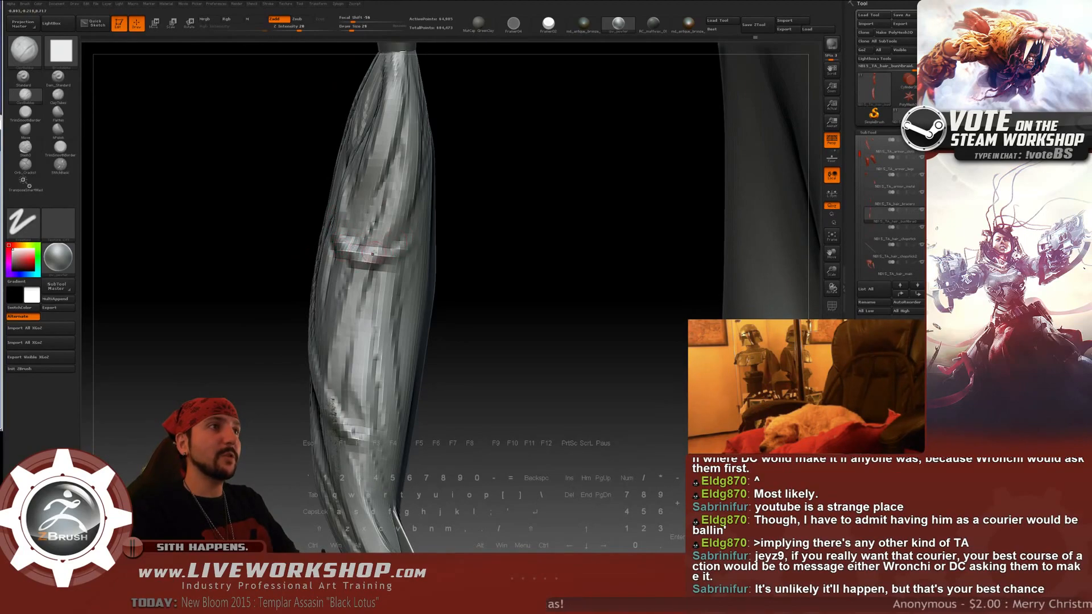
pyautogui.moveTo(373, 253); pyautogui.dragTo(213, 250, button='right')
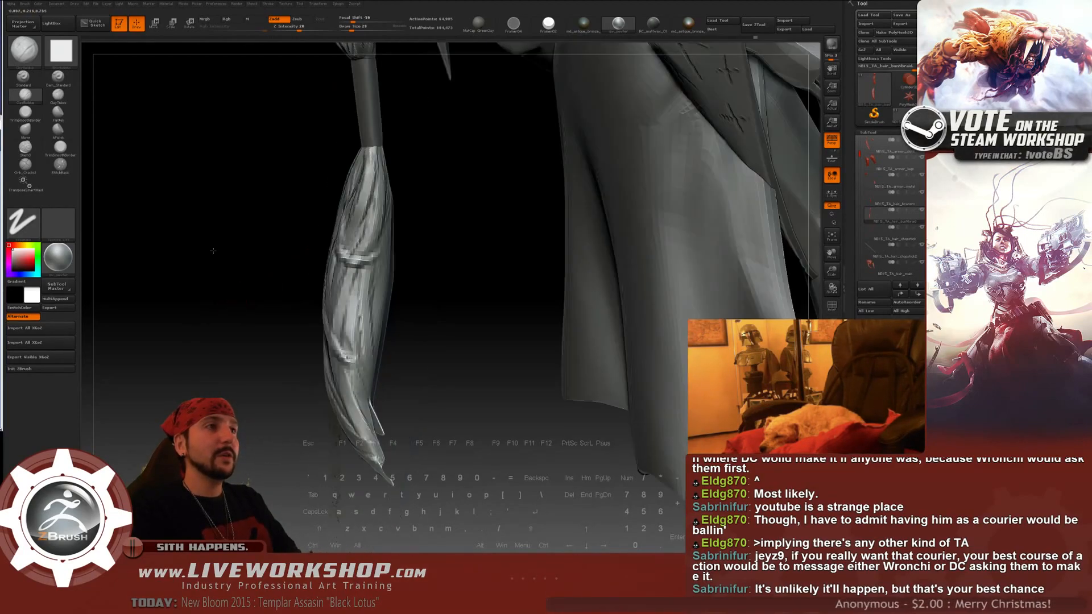
pyautogui.moveTo(213, 250); pyautogui.dragTo(170, 353)
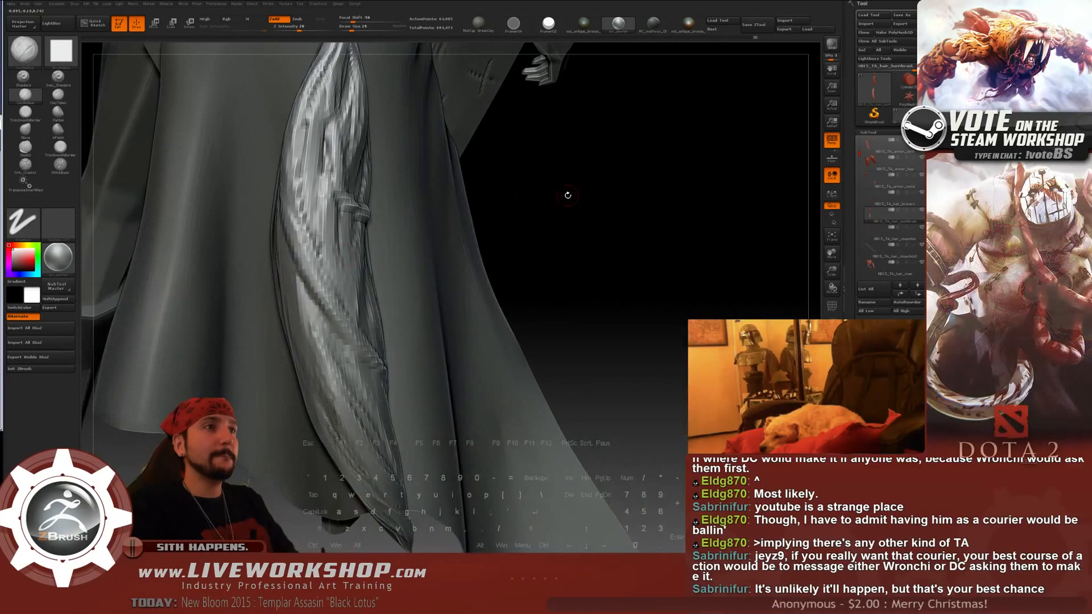
# - Adjust the brush size and carve sweeping strands down the middle of the tail's body-facing side
pyautogui.moveTo(568, 195)
pyautogui.mouseDown(button='right')
pyautogui.moveTo(624, 142)
pyautogui.moveTo(672, 145)
pyautogui.mouseUp(button='right')
pyautogui.press(']')
pyautogui.moveTo(482, 182); pyautogui.dragTo(512, 185, button='right')
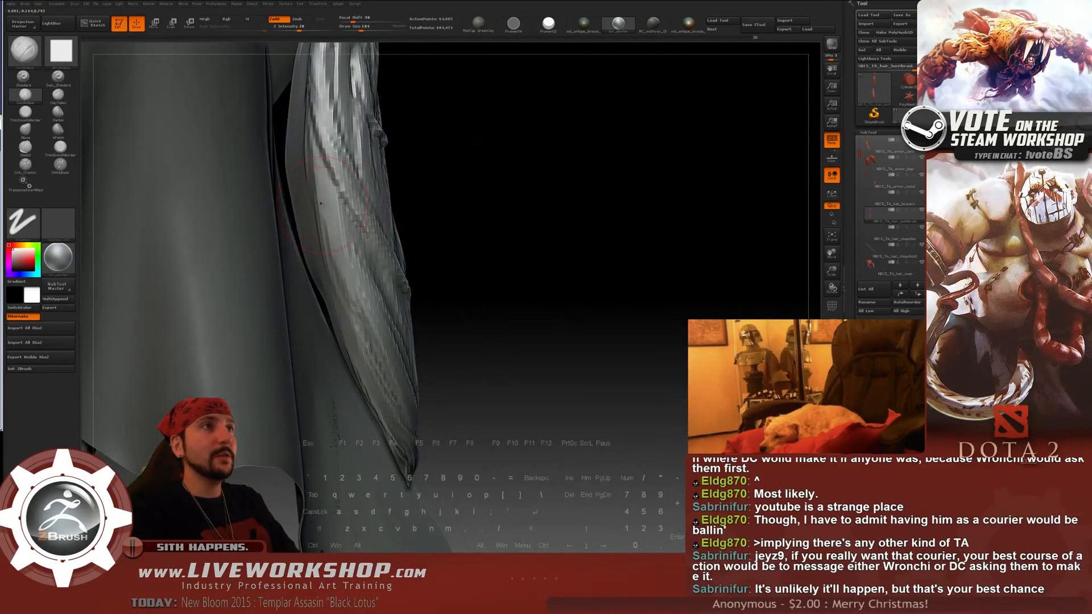
pyautogui.press('[')
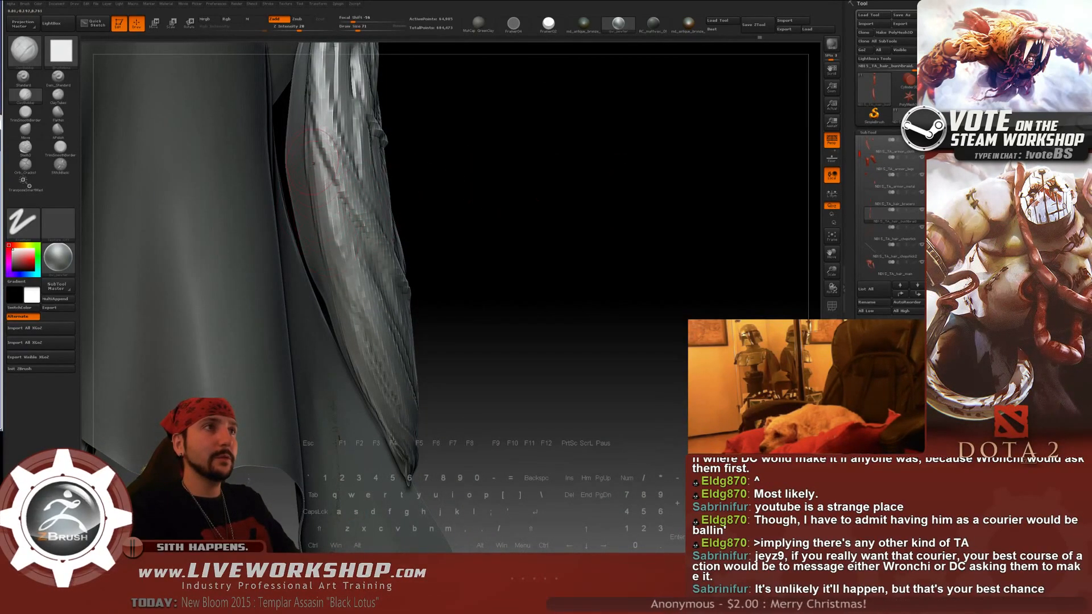
pyautogui.moveTo(314, 164); pyautogui.dragTo(335, 245)
pyautogui.moveTo(325, 191); pyautogui.dragTo(335, 260)
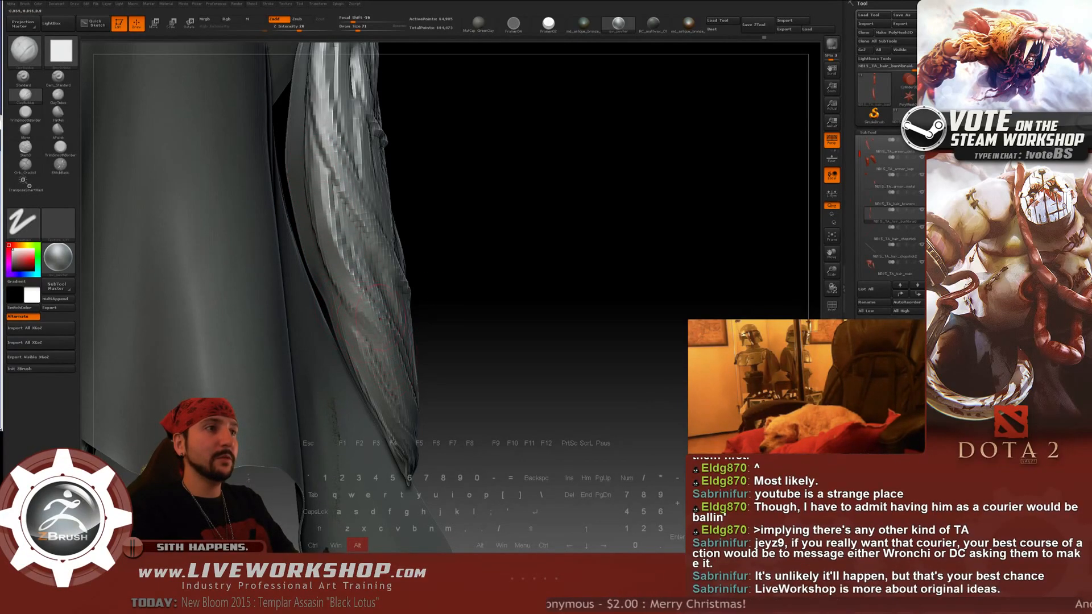
# - Continue fine diagonal strands along the lower third of the tail toward the tip
pyautogui.moveTo(407, 299)
pyautogui.mouseDown(button='right')
pyautogui.moveTo(360, 285)
pyautogui.moveTo(366, 304)
pyautogui.mouseUp(button='right')
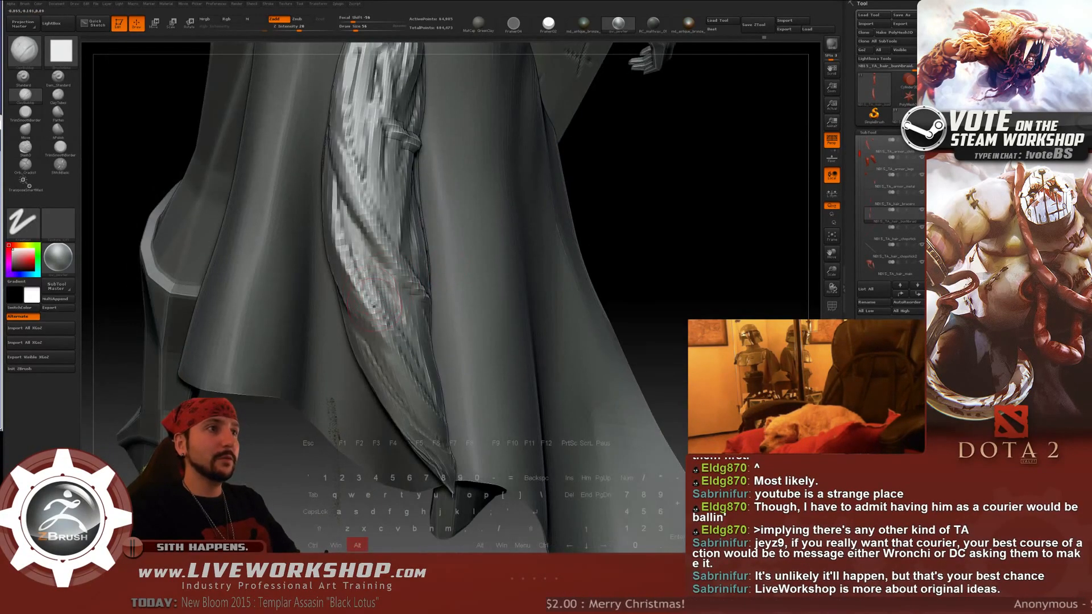
pyautogui.moveTo(366, 297); pyautogui.dragTo(379, 322)
pyautogui.press('s')
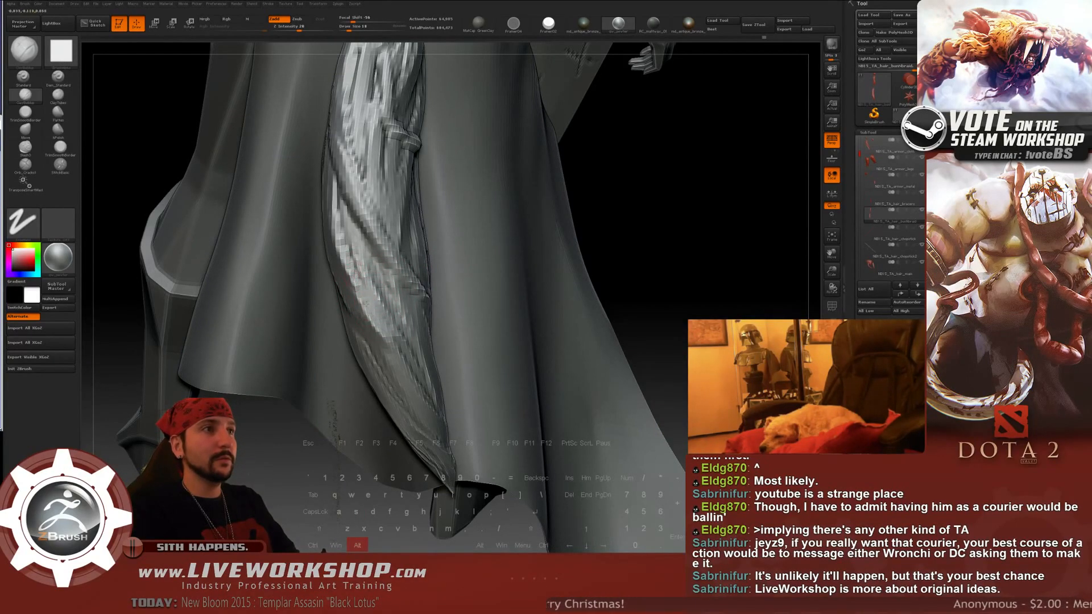
pyautogui.moveTo(355, 280); pyautogui.dragTo(316, 276, button='right')
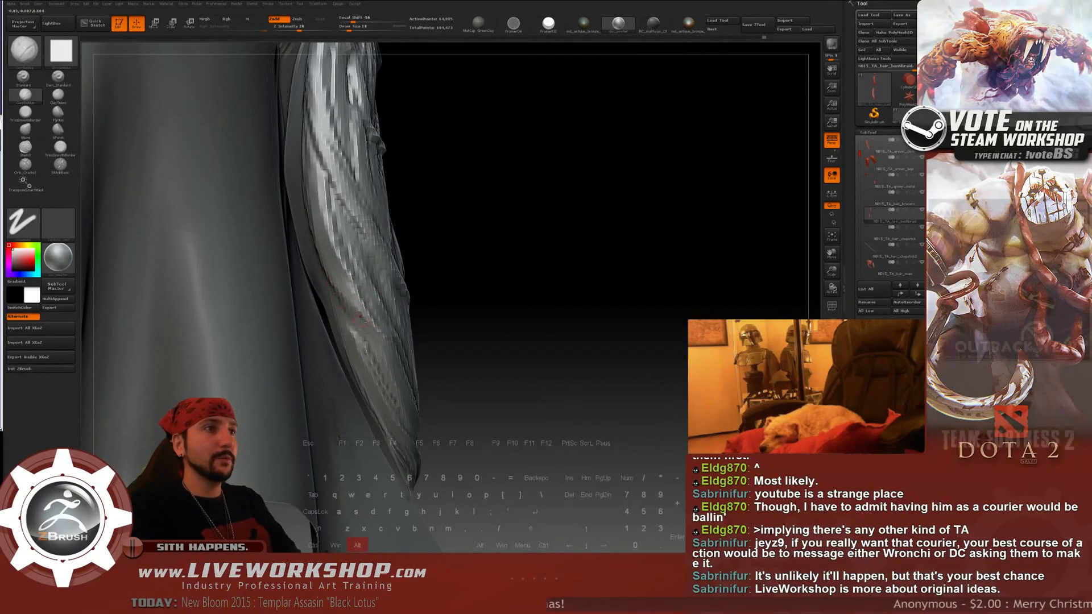
pyautogui.keyDown('alt'); pyautogui.moveTo(323, 271); pyautogui.dragTo(376, 336); pyautogui.keyUp('alt')
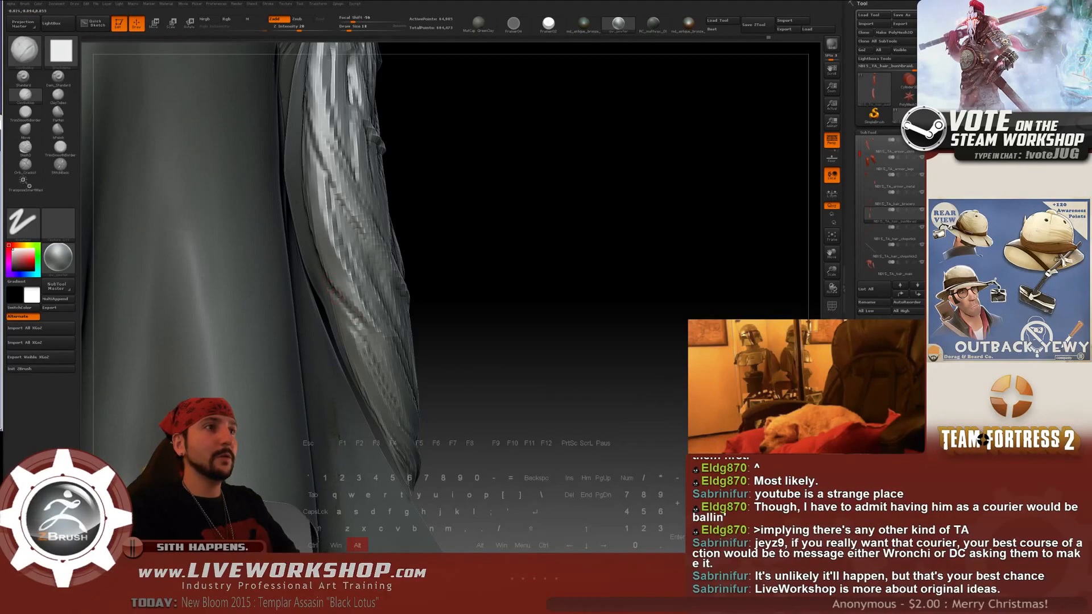
pyautogui.keyDown('alt'); pyautogui.moveTo(337, 297); pyautogui.dragTo(367, 337); pyautogui.keyUp('alt')
# - Carve and build up an overlapping strand along the tail's body-facing edge above the tip
pyautogui.moveTo(412, 239)
pyautogui.mouseDown()
pyautogui.moveTo(365, 245)
pyautogui.moveTo(402, 236)
pyautogui.mouseUp()
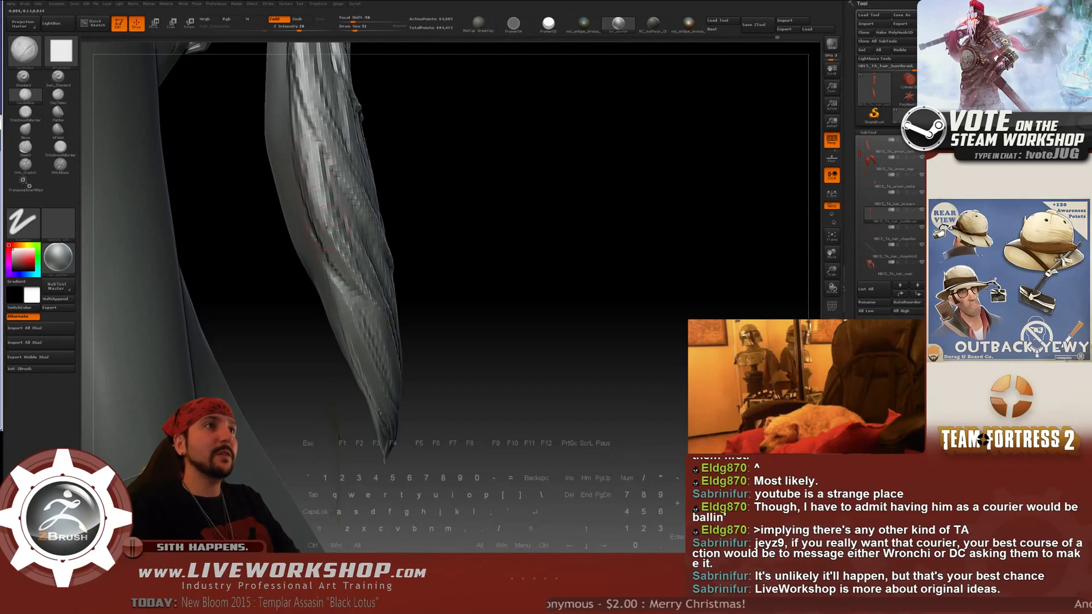
pyautogui.moveTo(336, 272); pyautogui.dragTo(358, 325)
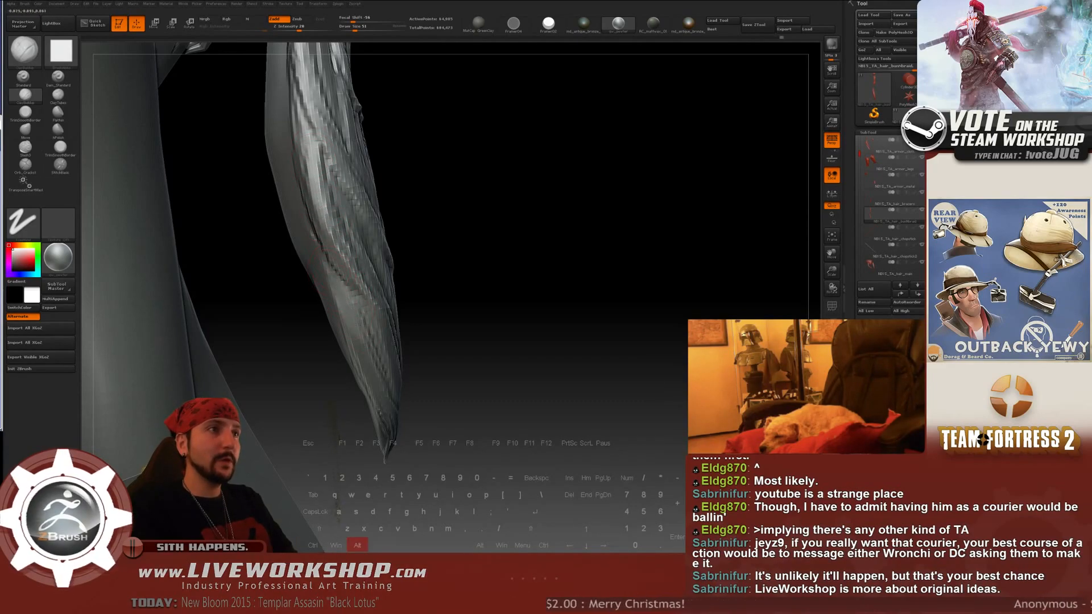
pyautogui.moveTo(467, 281); pyautogui.dragTo(570, 207)
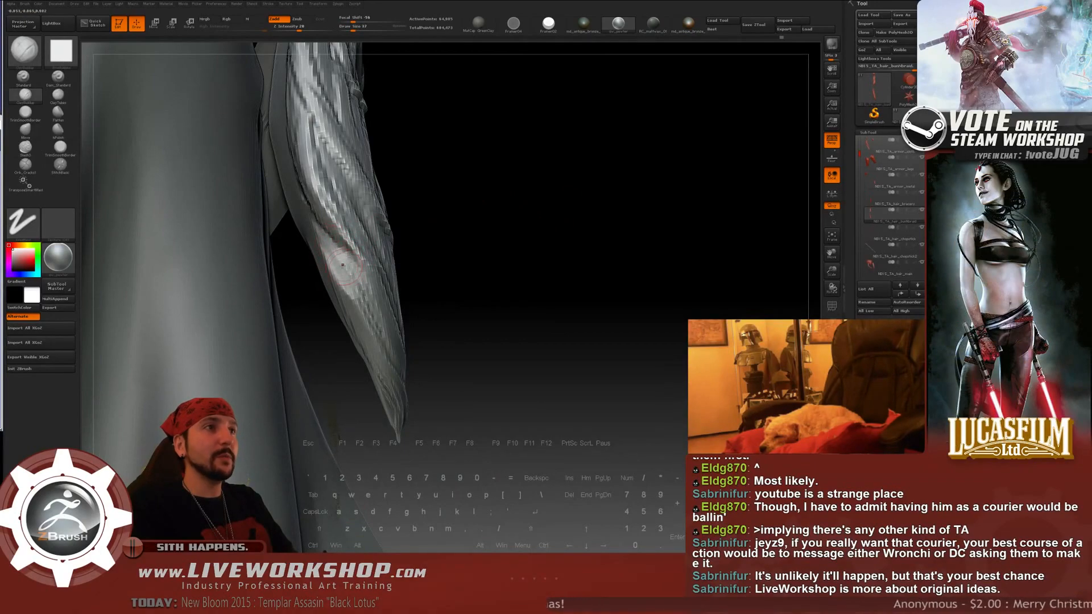
pyautogui.moveTo(528, 259); pyautogui.dragTo(343, 251)
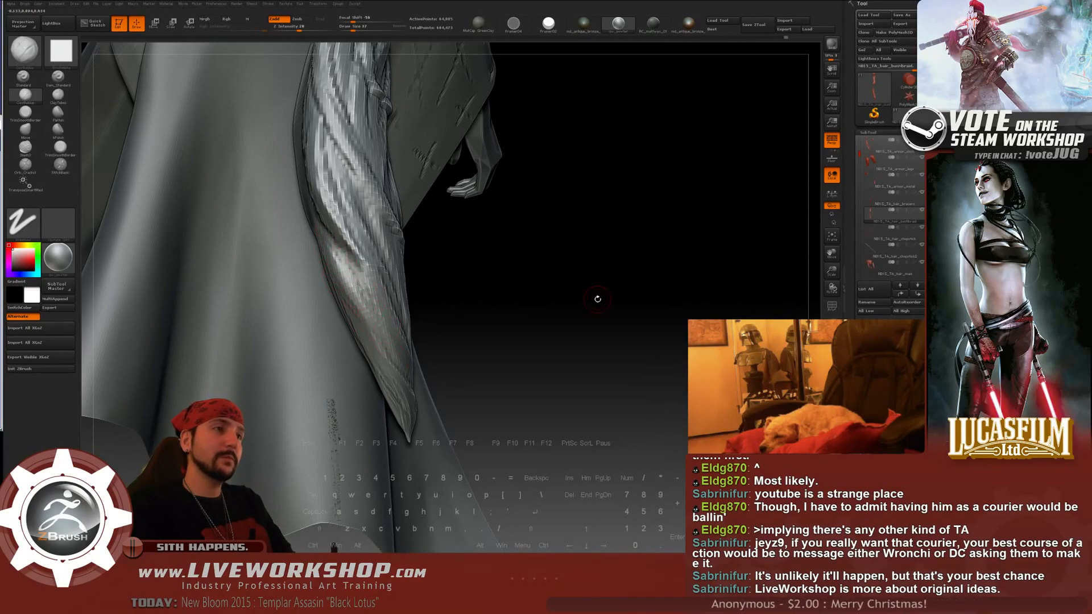
# - Adjust the brush size and carve hair strands into the lower end of the ponytail's upper section, just above the wrap
pyautogui.moveTo(597, 299); pyautogui.dragTo(538, 268)
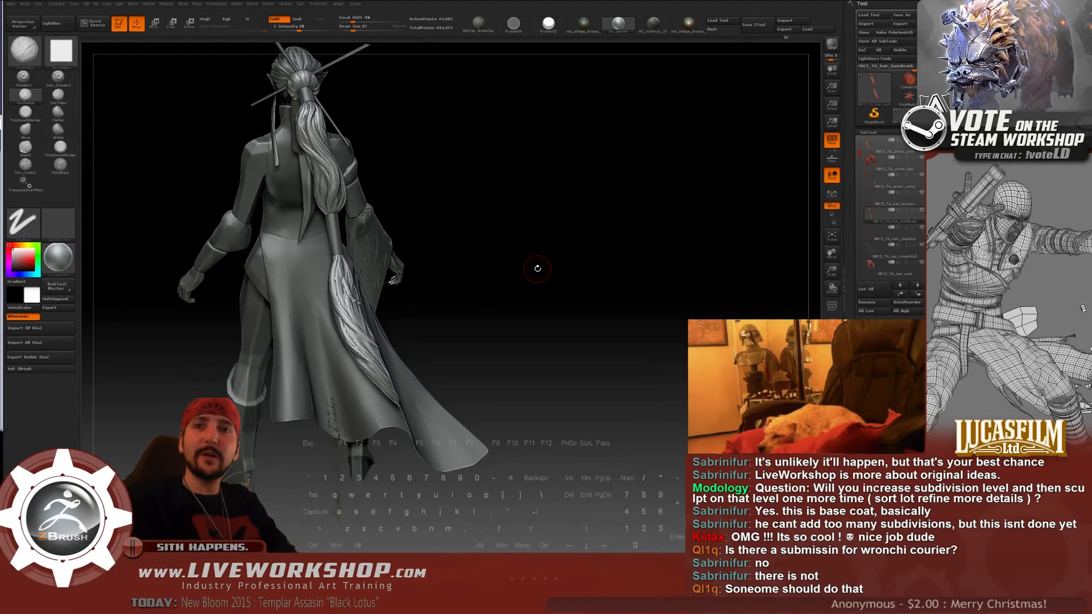
pyautogui.moveTo(488, 178); pyautogui.dragTo(551, 296)
pyautogui.click(356, 28)
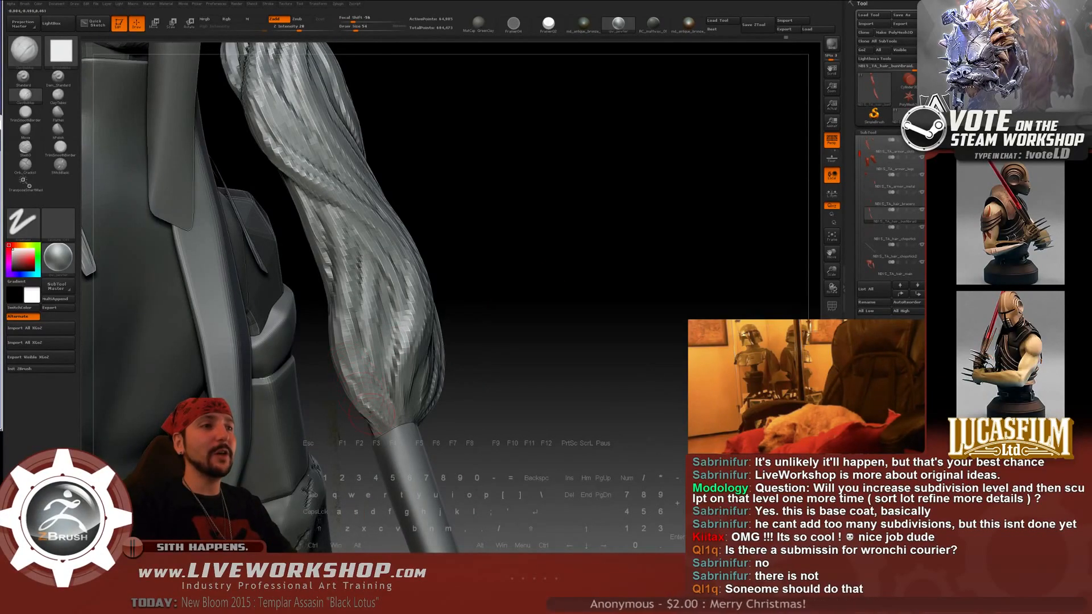
pyautogui.press(']')
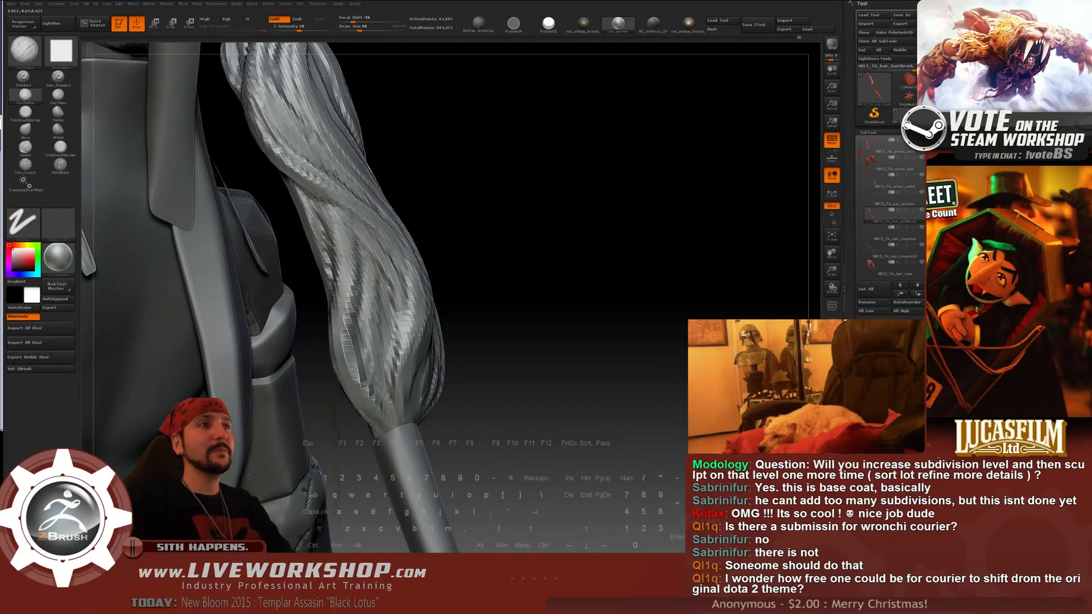
pyautogui.press('s')
pyautogui.moveTo(347, 292); pyautogui.dragTo(343, 292)
pyautogui.moveTo(447, 208); pyautogui.dragTo(410, 208)
pyautogui.moveTo(411, 208); pyautogui.dragTo(329, 216, button='right')
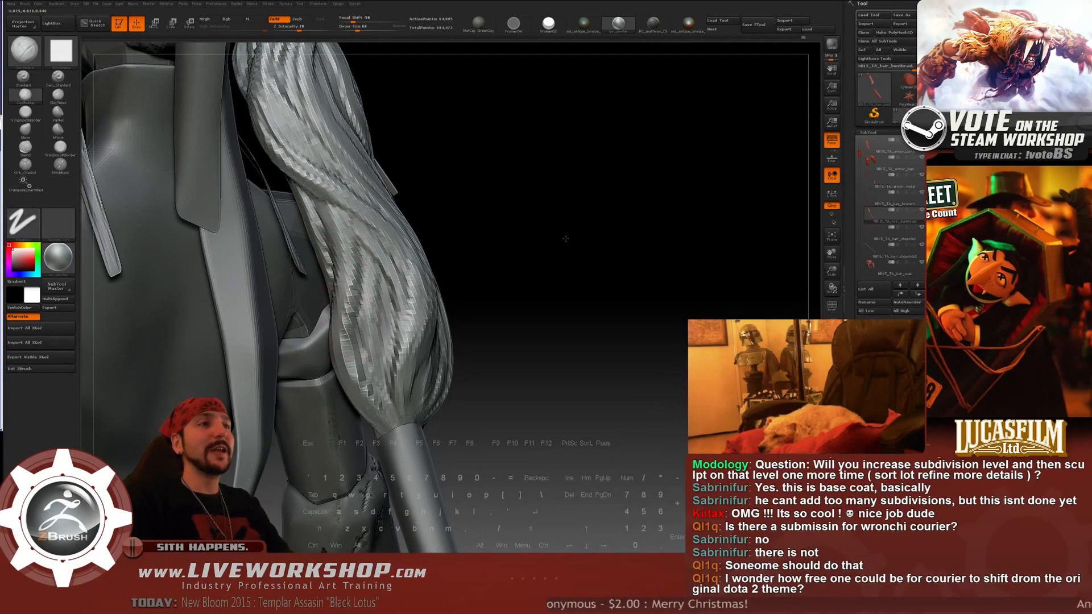
# - Resize the brush and carve strands into the middle of the upper section's bulge, beneath the crossing strand
pyautogui.moveTo(565, 239)
pyautogui.mouseDown(button='right')
pyautogui.moveTo(573, 227)
pyautogui.moveTo(552, 227)
pyautogui.mouseUp(button='right')
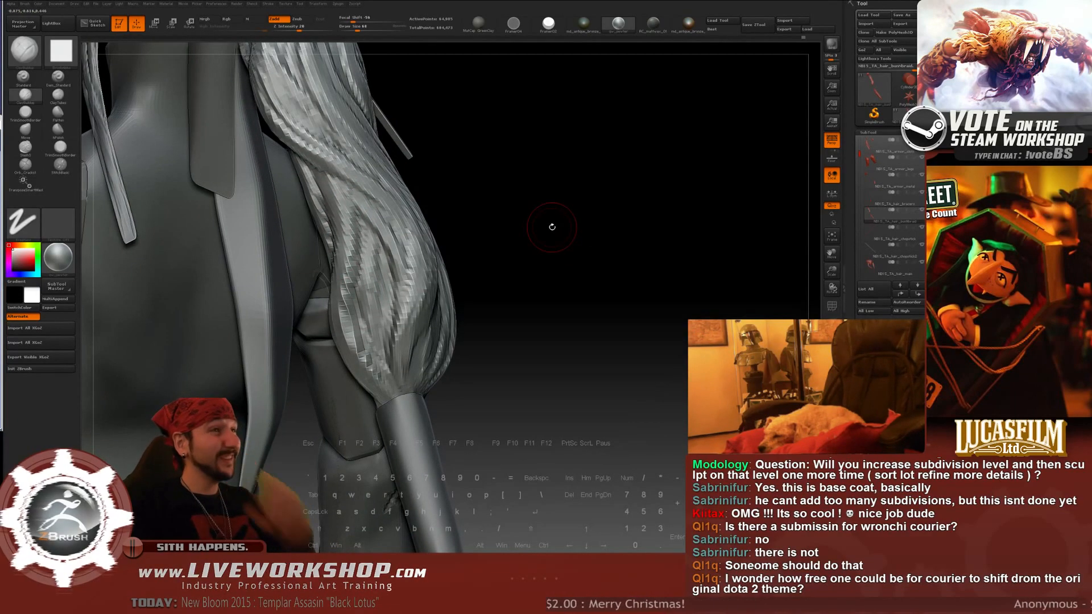
pyautogui.moveTo(529, 157); pyautogui.dragTo(543, 178)
pyautogui.click(351, 28)
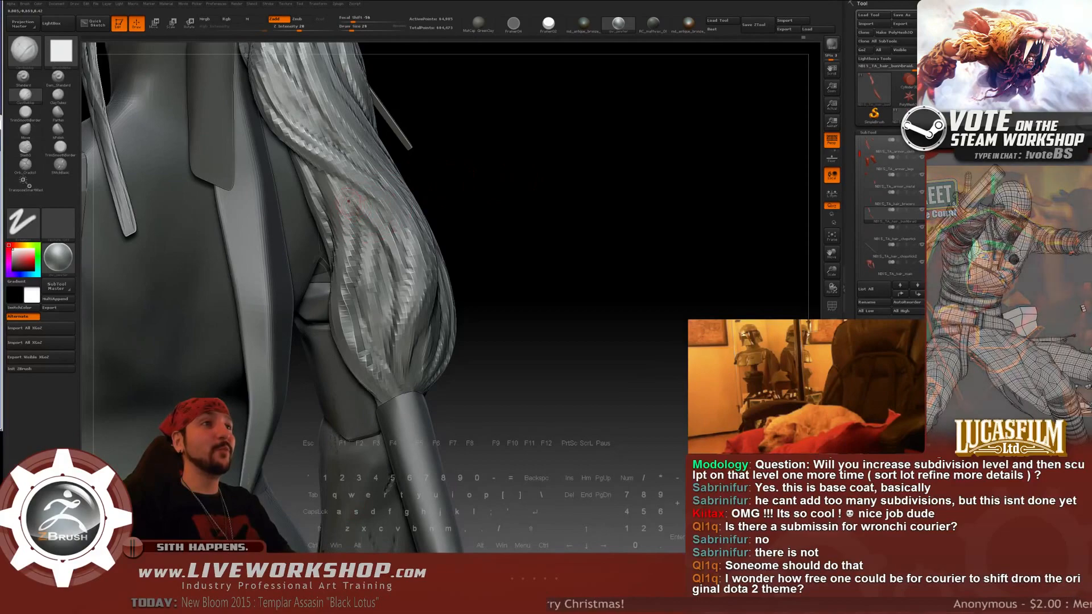
pyautogui.press('alt')
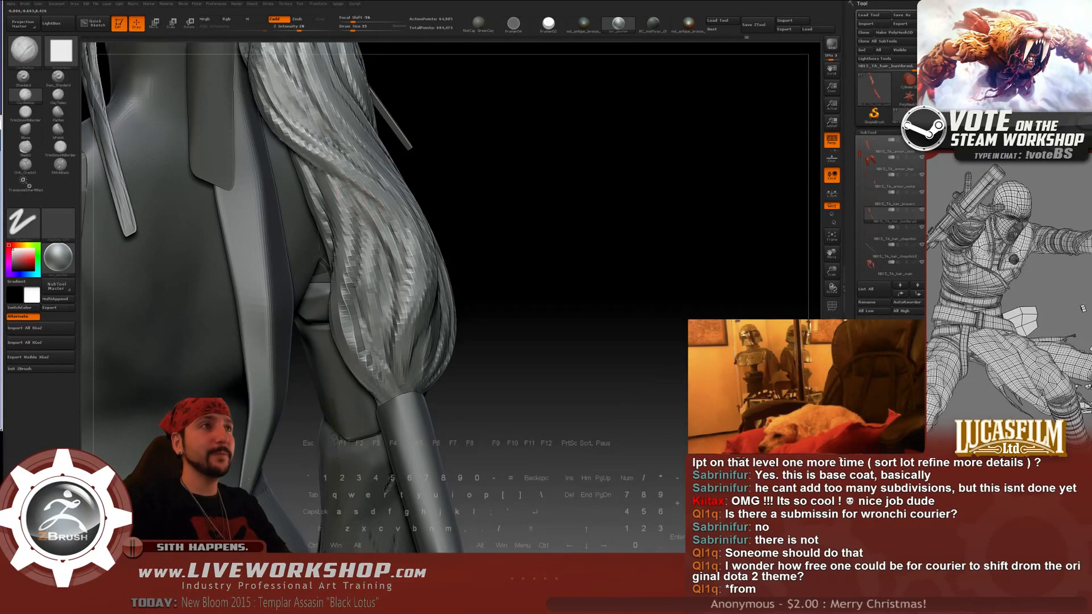
pyautogui.moveTo(342, 186); pyautogui.dragTo(369, 220)
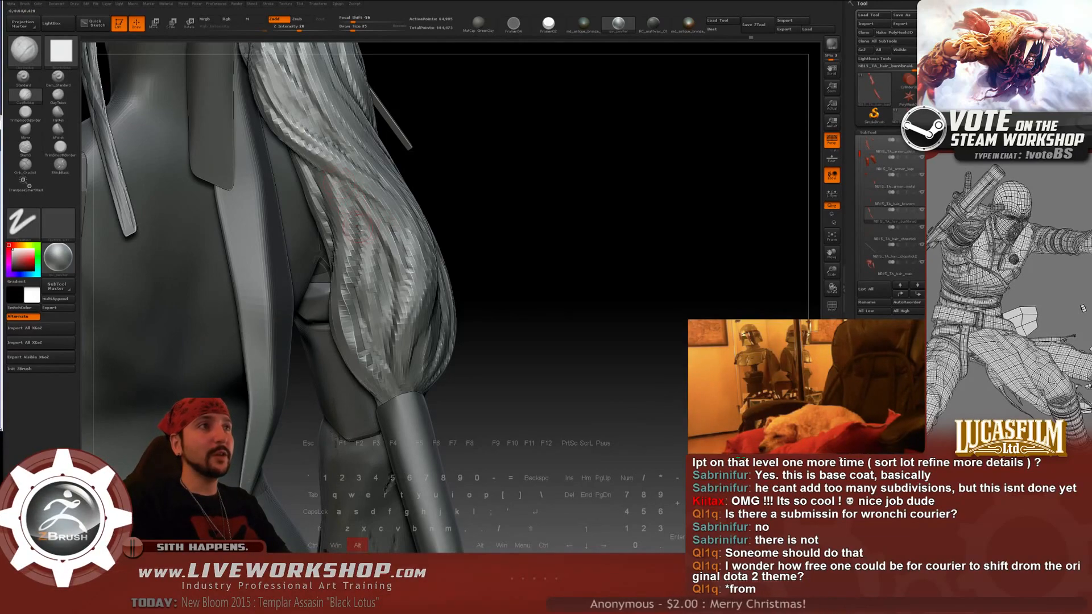
# - Refine the strands running from under the crossing strand down the side and middle of the upper section's bulge
pyautogui.moveTo(496, 187); pyautogui.dragTo(560, 182)
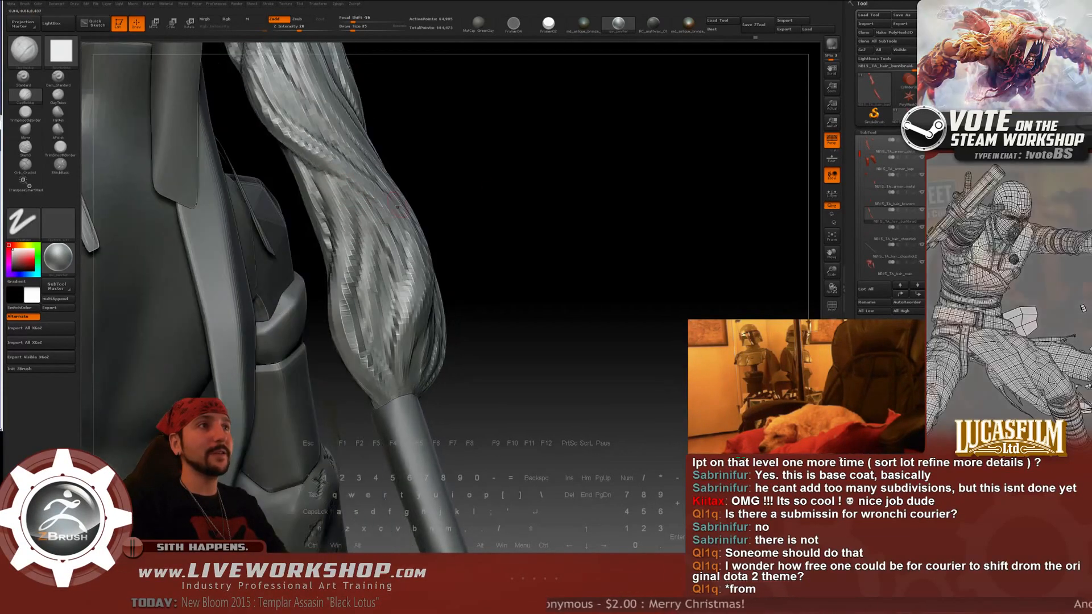
pyautogui.moveTo(334, 184); pyautogui.dragTo(320, 182, button='right')
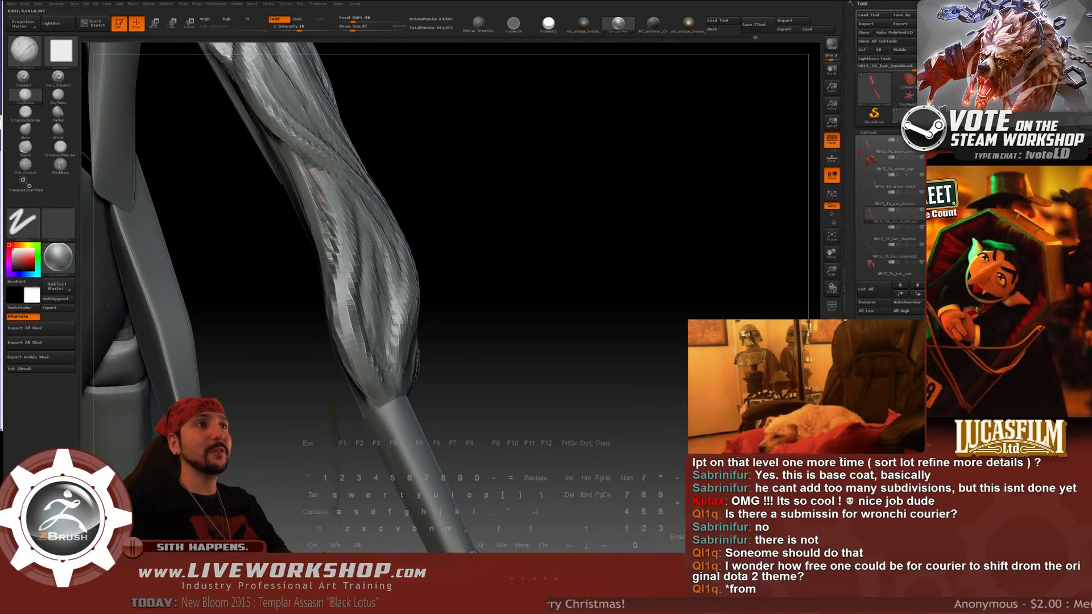
pyautogui.moveTo(645, 181); pyautogui.dragTo(520, 178)
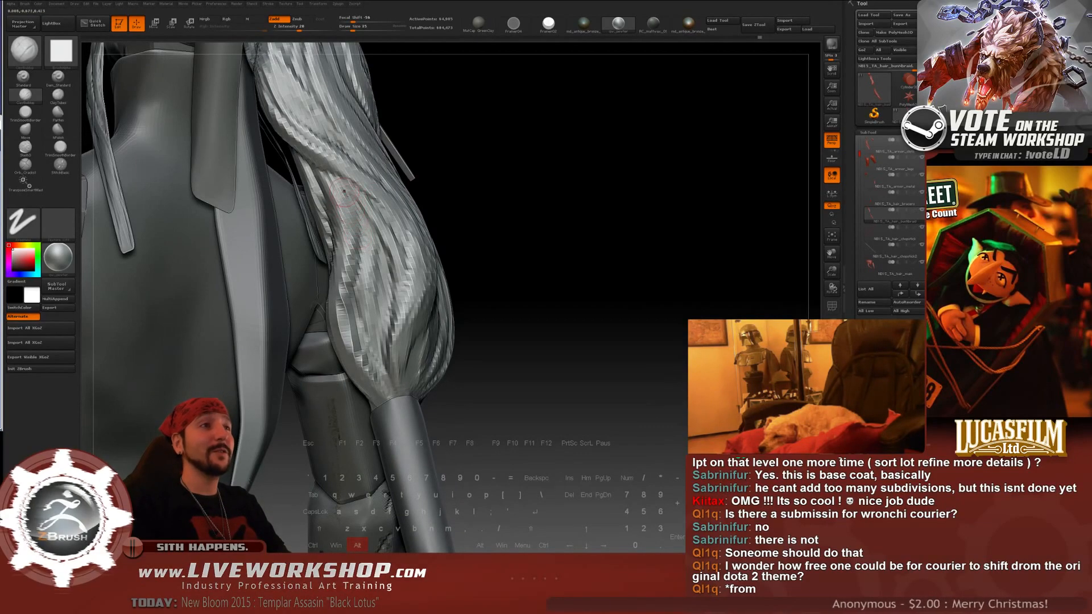
pyautogui.moveTo(533, 197); pyautogui.dragTo(336, 298)
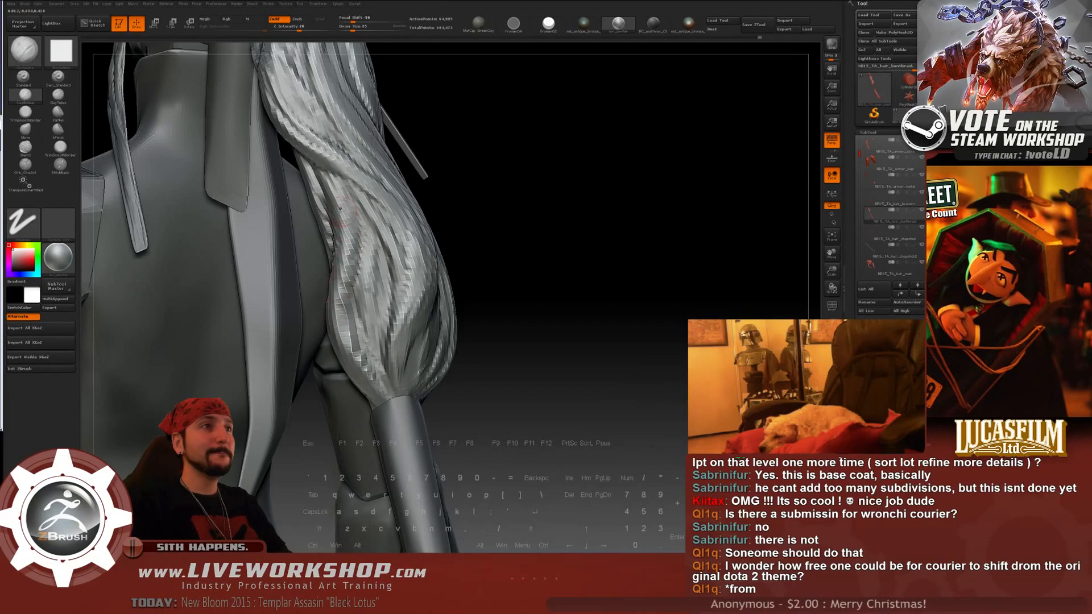
pyautogui.moveTo(493, 190); pyautogui.dragTo(370, 328)
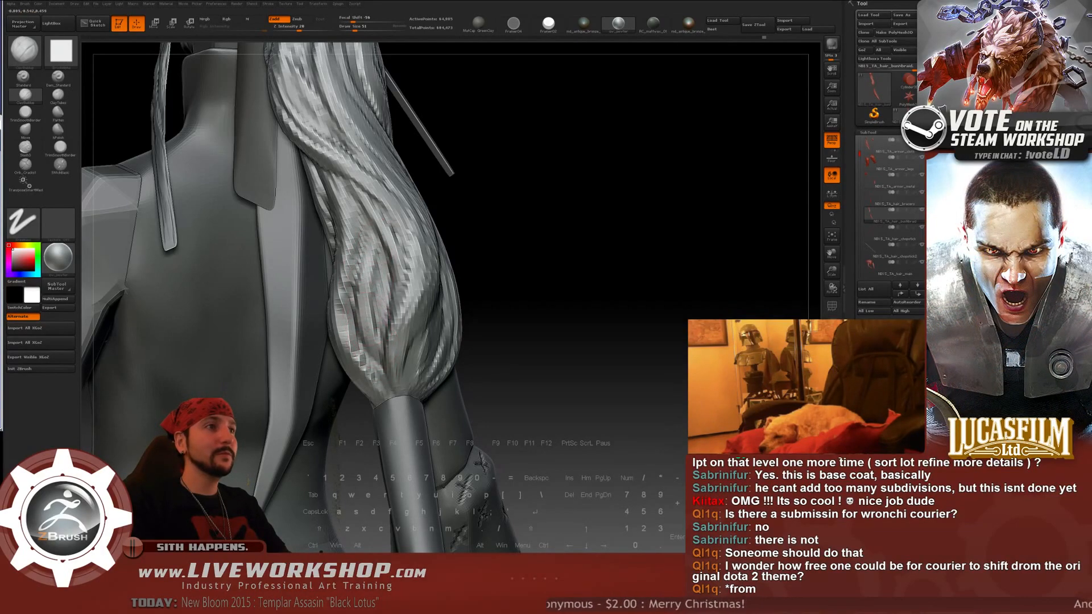
# - Refine the strands where the upper section gathers into the wrap, checking the ponytail from several angles
pyautogui.press('f')
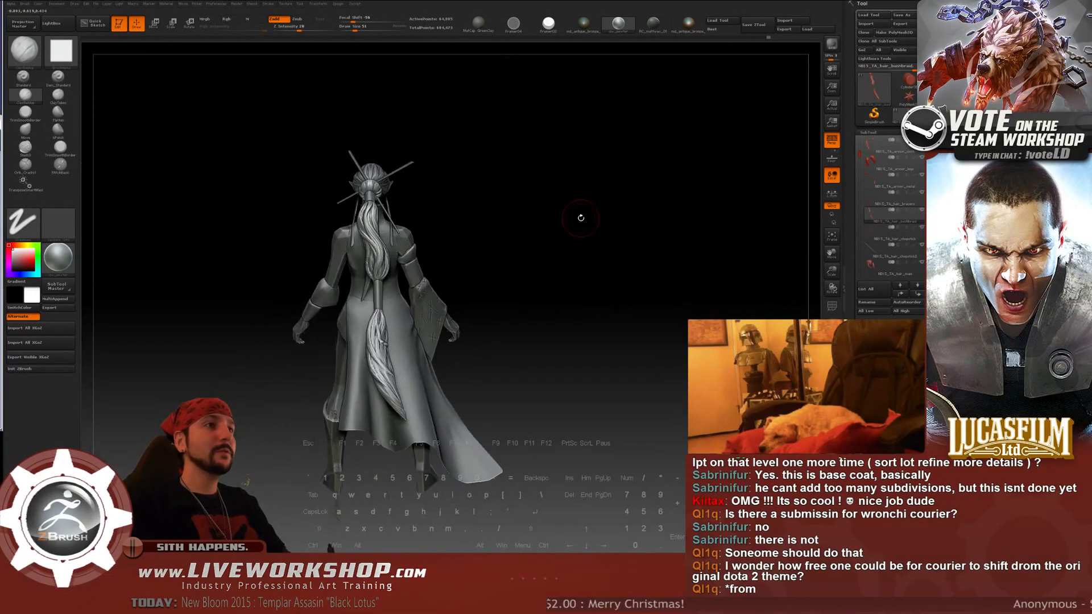
pyautogui.moveTo(581, 218); pyautogui.dragTo(586, 307)
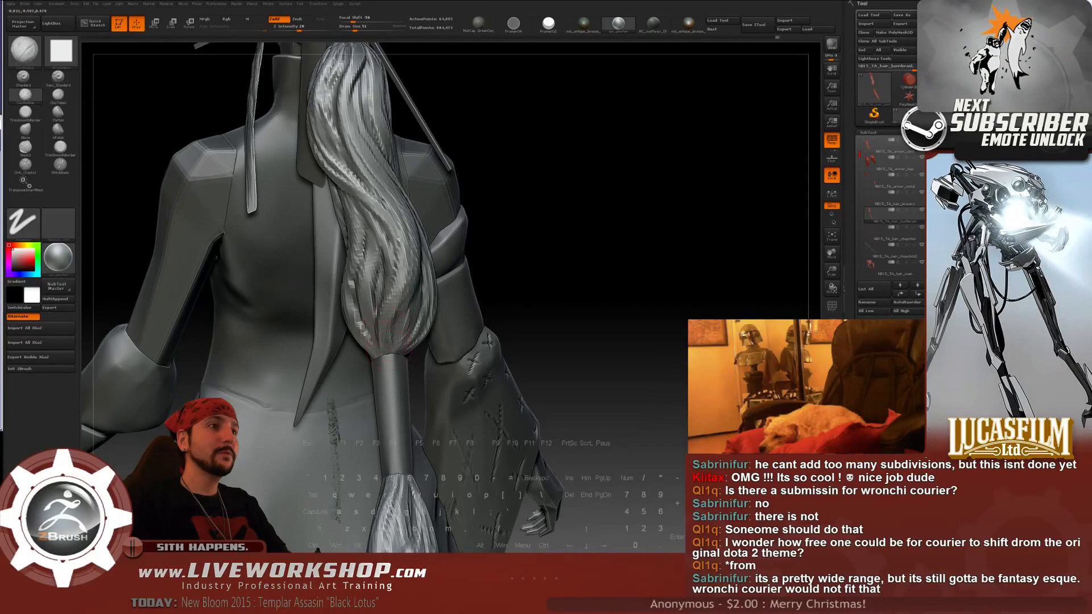
pyautogui.moveTo(517, 285); pyautogui.dragTo(340, 297)
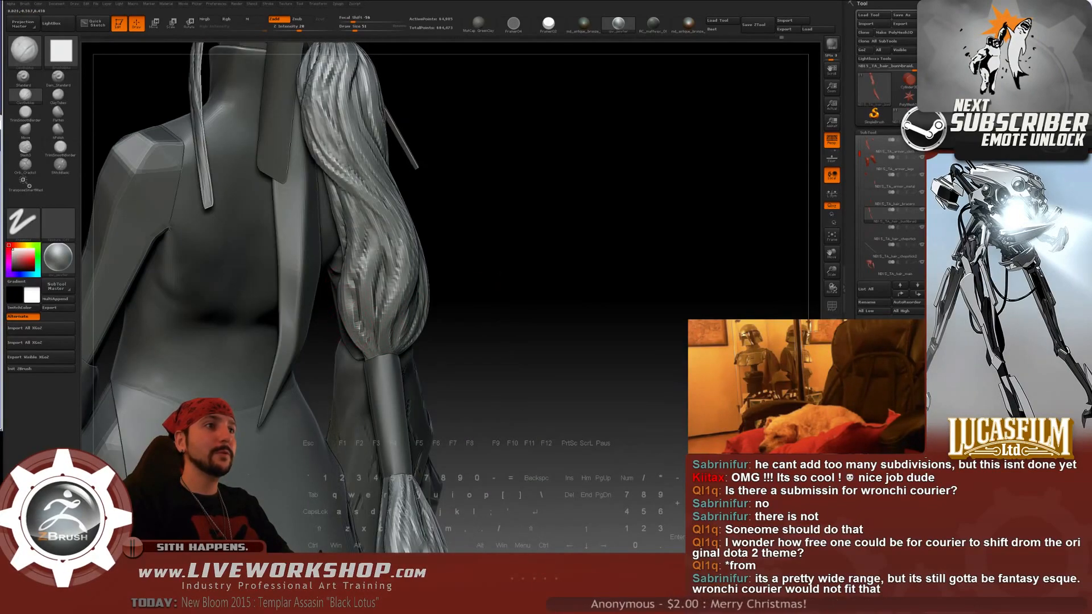
pyautogui.keyDown('alt'); pyautogui.moveTo(529, 185); pyautogui.dragTo(560, 205); pyautogui.keyUp('alt')
pyautogui.moveTo(569, 236); pyautogui.dragTo(630, 219)
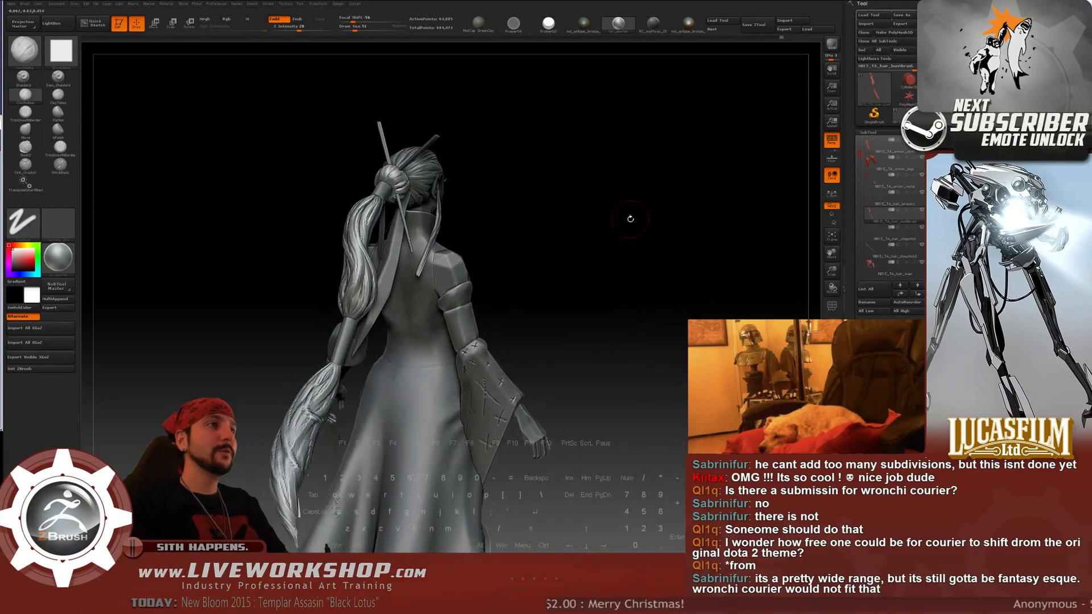
# - Save the tool as a new version named NB15_TA_Z_1bbbb.ztl
pyautogui.click(754, 25)
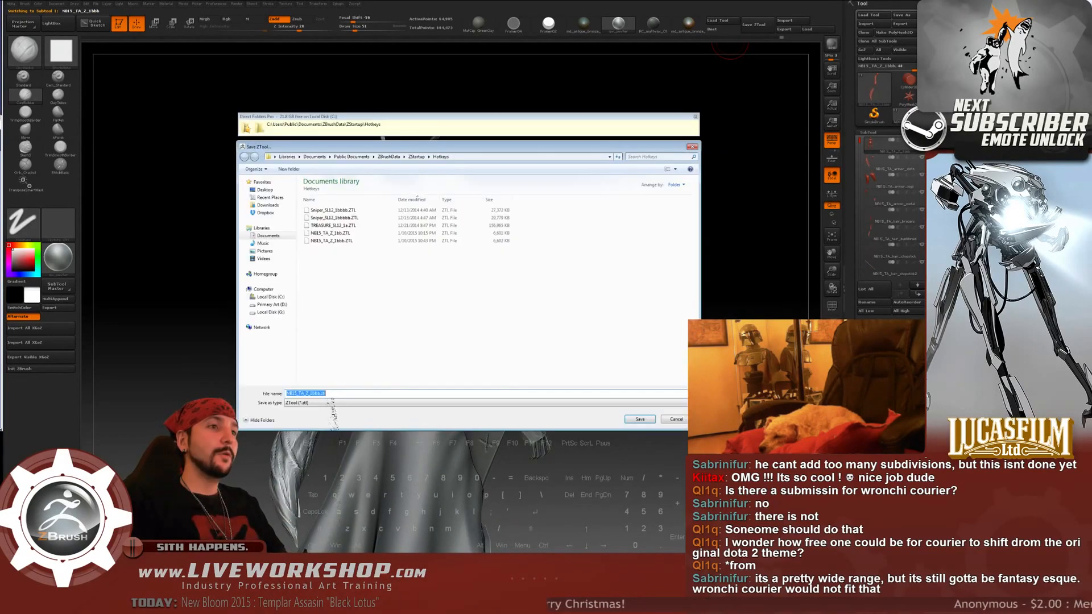
pyautogui.write('b')
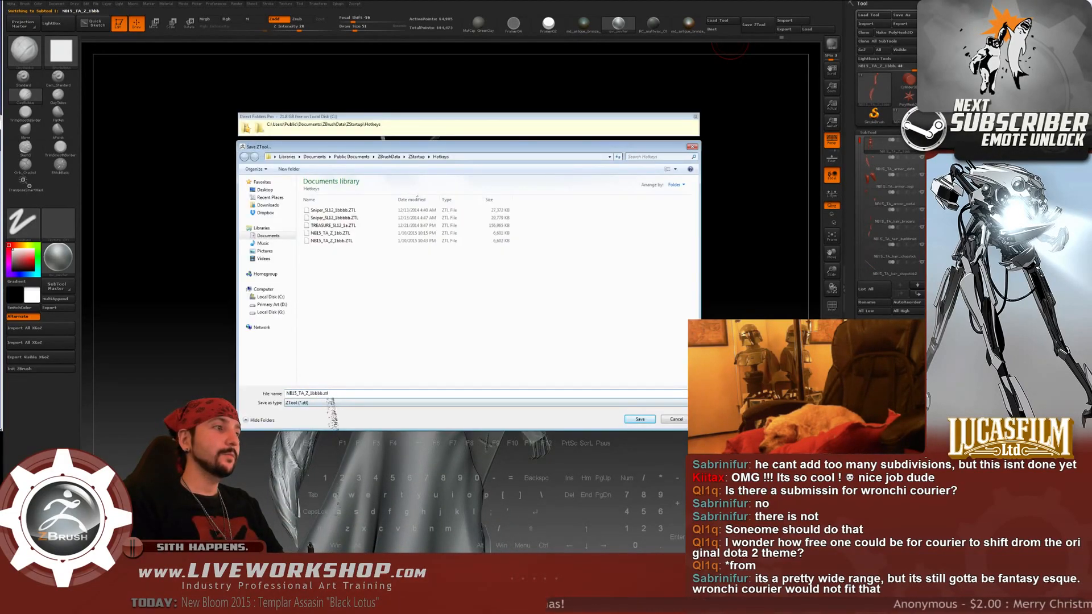
pyautogui.click(640, 420)
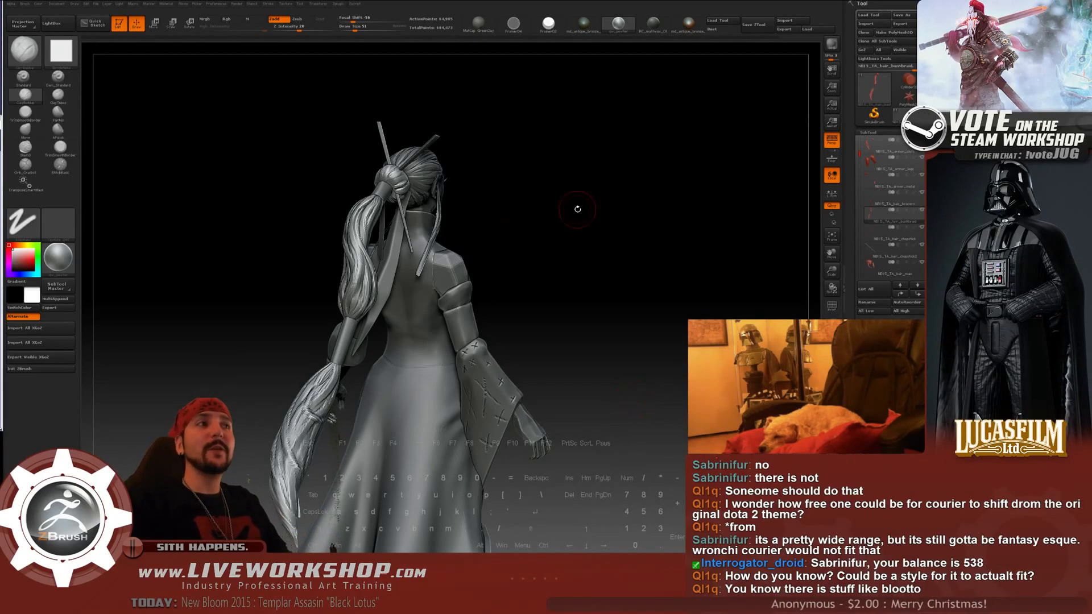
# - Enlarge the brush and carve long strands along the smooth underside of the ponytail's lower section, starting at the wrap
pyautogui.moveTo(578, 209); pyautogui.dragTo(550, 210)
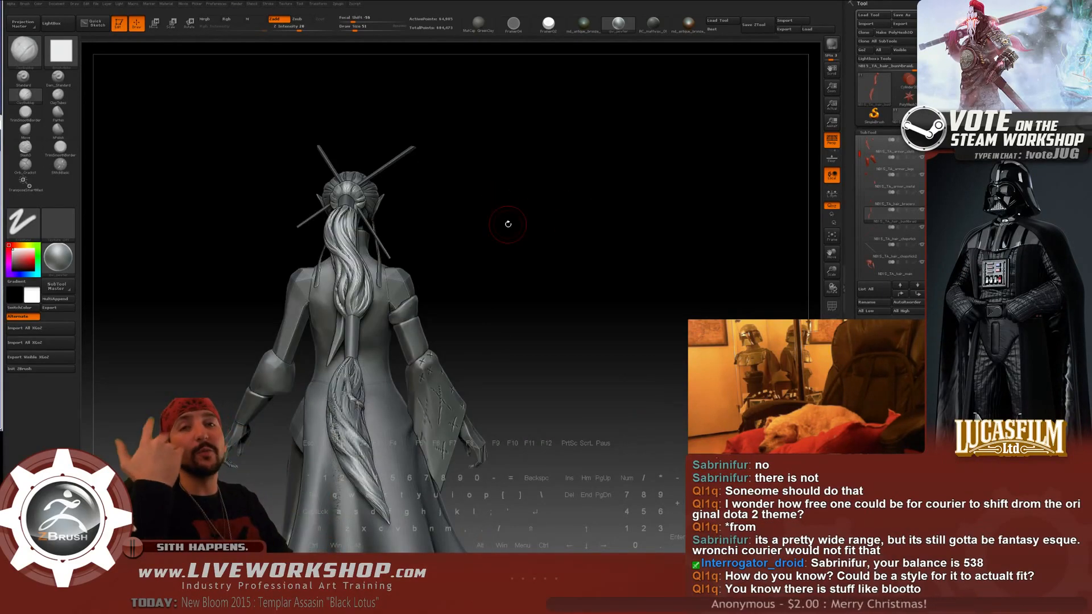
pyautogui.moveTo(500, 239); pyautogui.dragTo(601, 151)
pyautogui.press(']')
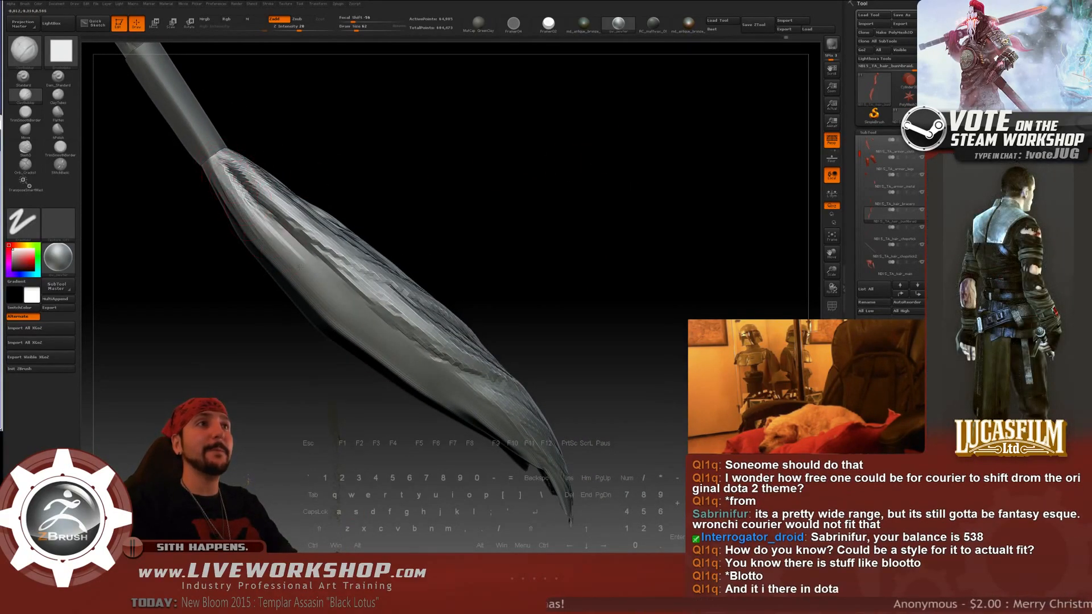
pyautogui.moveTo(239, 181); pyautogui.dragTo(397, 332)
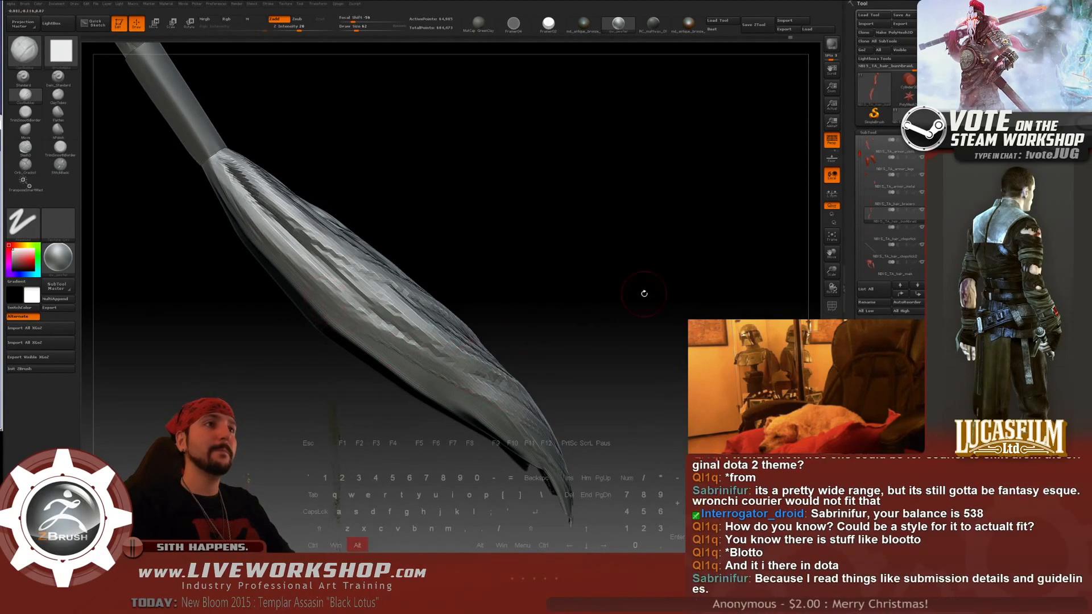
pyautogui.keyDown('alt'); pyautogui.moveTo(644, 294); pyautogui.dragTo(397, 259); pyautogui.keyUp('alt')
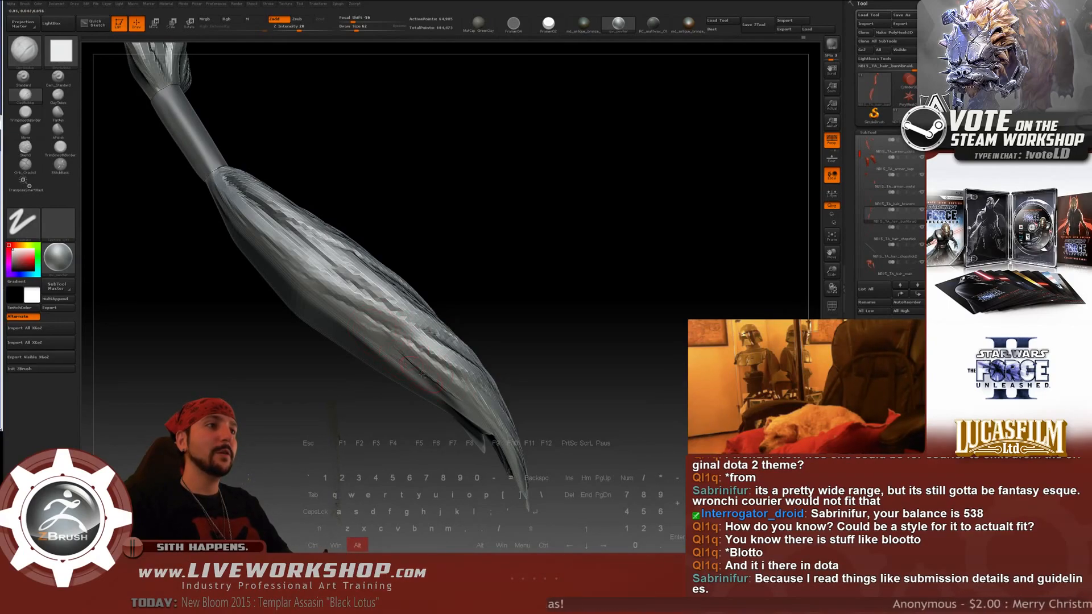
# - Adjust the brush size and continue the underside strands down to the split near the tail's tip
pyautogui.moveTo(518, 355)
pyautogui.mouseDown()
pyautogui.moveTo(444, 324)
pyautogui.moveTo(587, 310)
pyautogui.moveTo(569, 273)
pyautogui.moveTo(537, 279)
pyautogui.moveTo(500, 320)
pyautogui.mouseUp()
pyautogui.press('s')
pyautogui.moveTo(414, 353); pyautogui.dragTo(407, 352)
pyautogui.moveTo(532, 314); pyautogui.dragTo(508, 313)
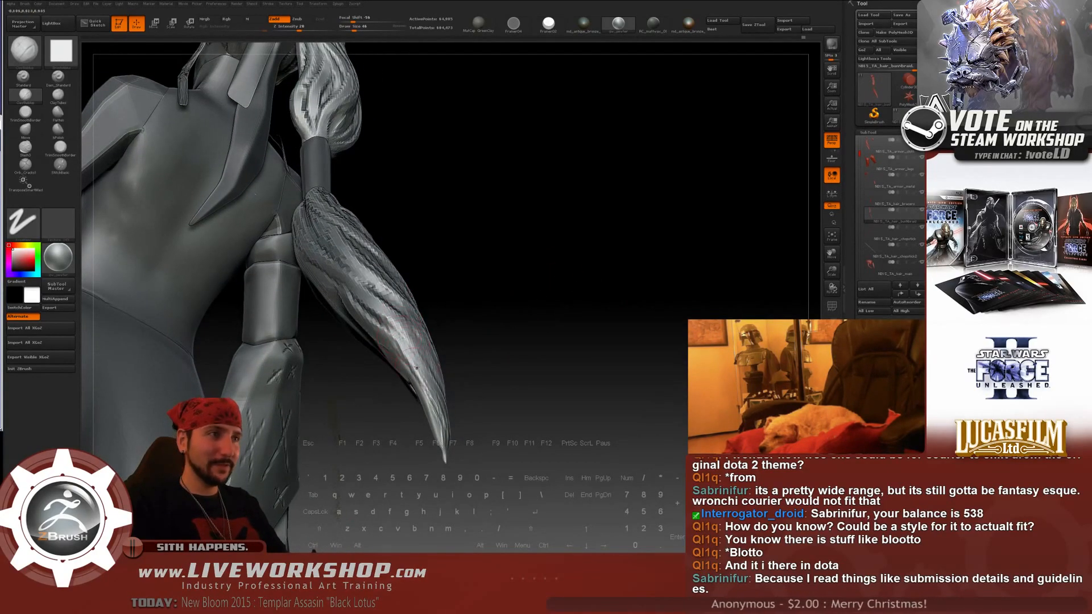
pyautogui.moveTo(527, 352); pyautogui.dragTo(560, 324)
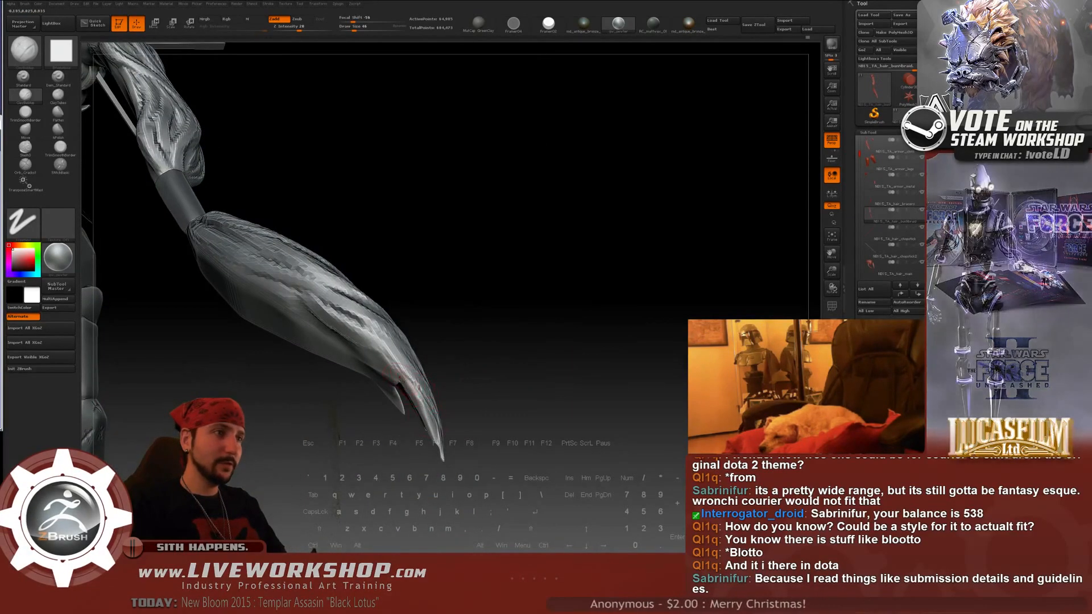
pyautogui.moveTo(574, 375); pyautogui.dragTo(590, 385)
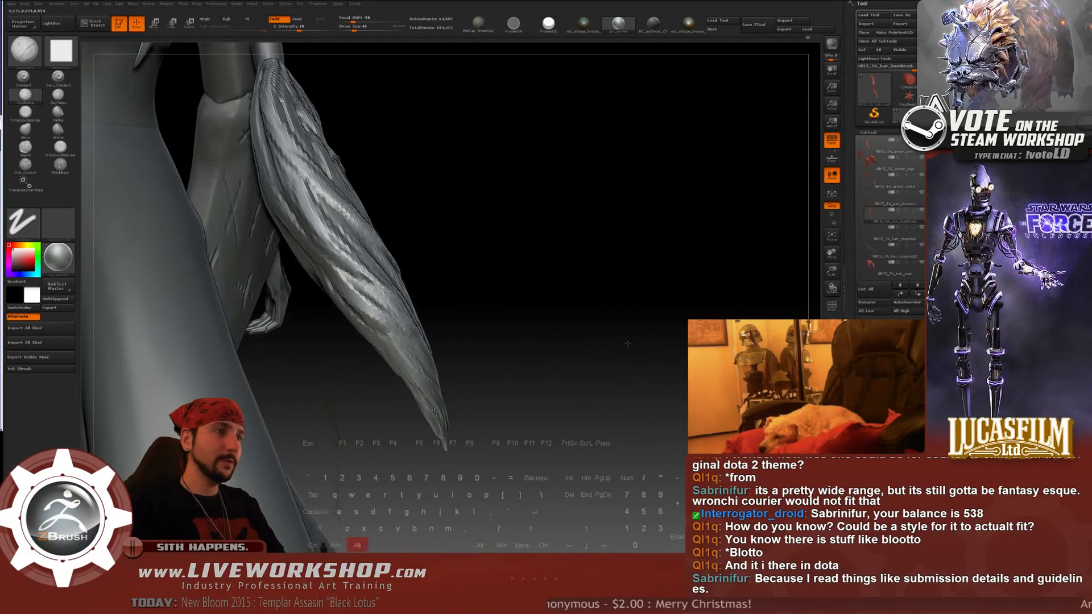
# - Adjust the brush size and sculpt a raised strand running down the lower section just below the wrap
pyautogui.press('f')
pyautogui.moveTo(592, 263); pyautogui.dragTo(670, 231)
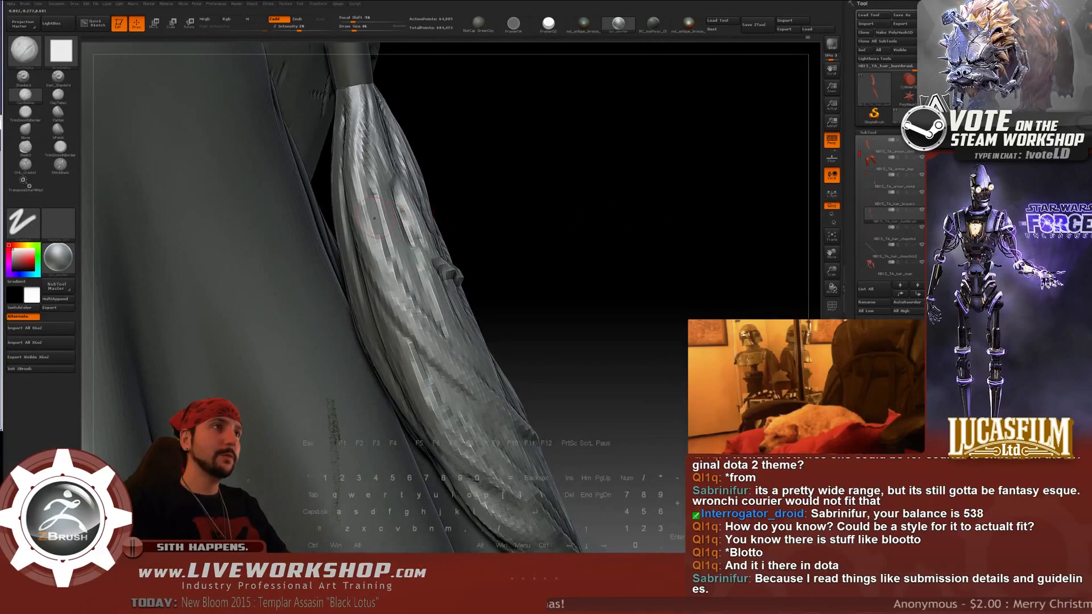
pyautogui.press(']')
pyautogui.moveTo(493, 186); pyautogui.dragTo(542, 192)
pyautogui.press('s')
pyautogui.moveTo(369, 116); pyautogui.dragTo(367, 181)
pyautogui.press('[')
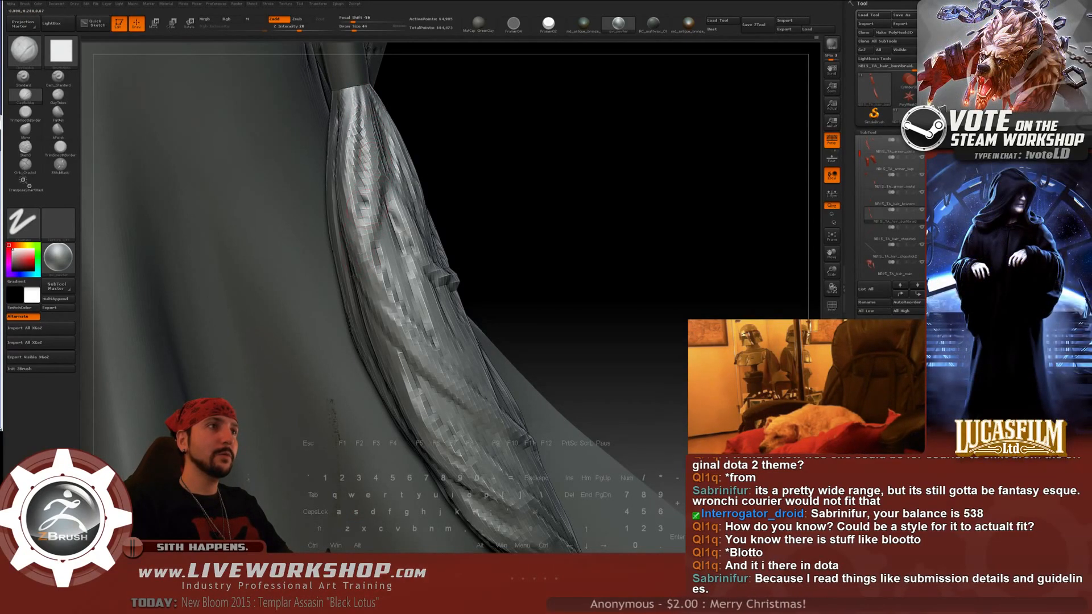
# - Build up and carve the overlapping strand's end so it flows into the middle of the lower section
pyautogui.moveTo(494, 159); pyautogui.dragTo(557, 153)
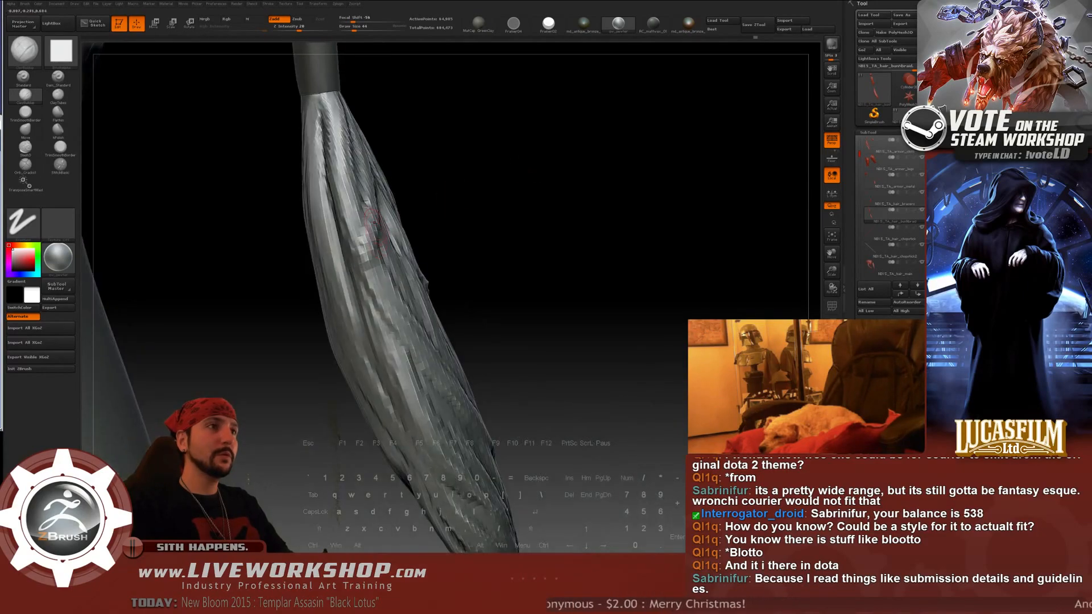
pyautogui.moveTo(362, 229); pyautogui.dragTo(372, 269)
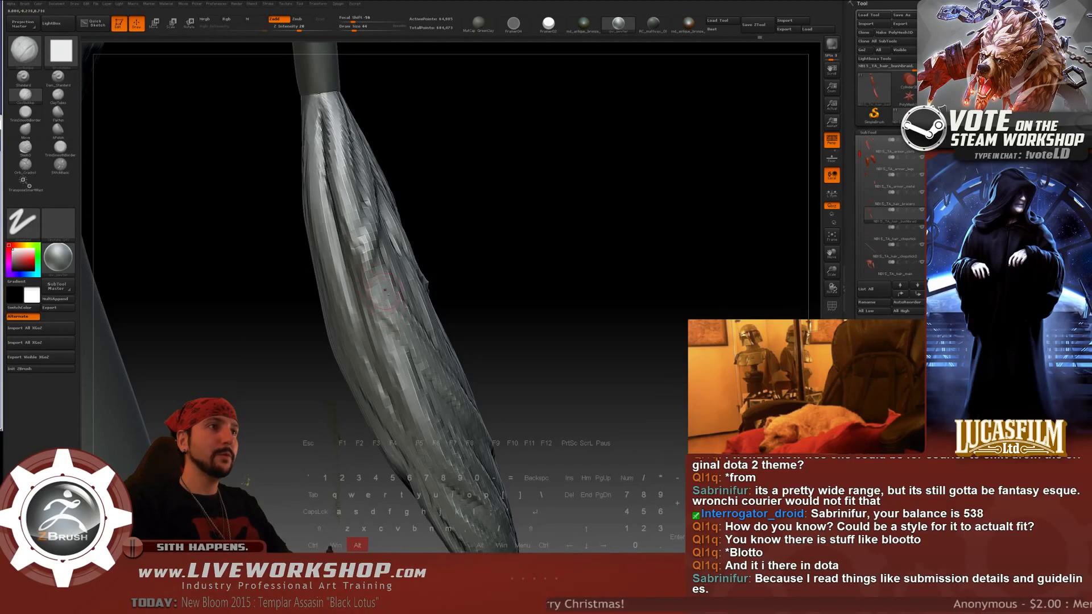
pyautogui.moveTo(677, 296)
pyautogui.keyDown('alt'); pyautogui.mouseDown()
pyautogui.moveTo(682, 245)
pyautogui.moveTo(643, 115)
pyautogui.moveTo(624, 187)
pyautogui.moveTo(631, 172)
pyautogui.moveTo(653, 222)
pyautogui.moveTo(511, 150)
pyautogui.moveTo(367, 253)
pyautogui.mouseUp(); pyautogui.keyUp('alt')
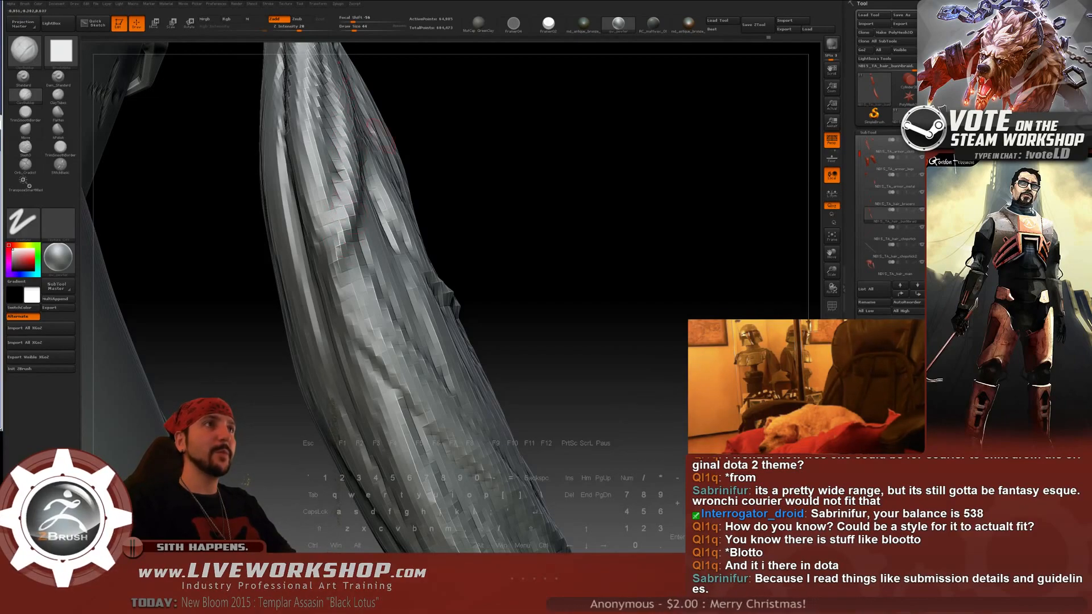
# - Carve below the thick ridge crossing the ponytail's lower section to soften its edge into the surrounding strands
pyautogui.keyDown('alt'); pyautogui.moveTo(549, 222); pyautogui.dragTo(669, 193); pyautogui.keyUp('alt')
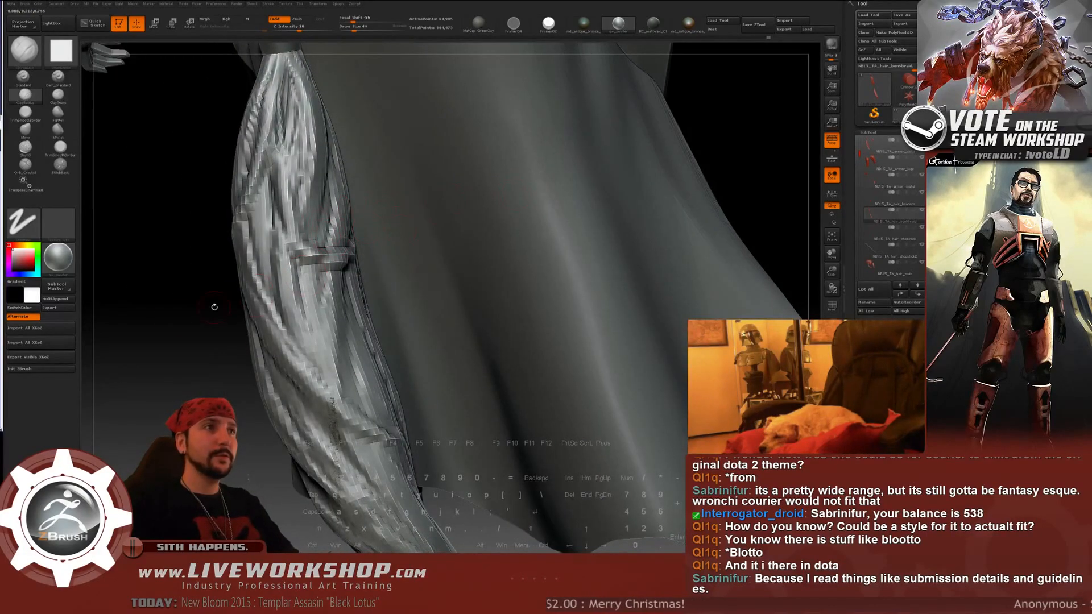
pyautogui.moveTo(214, 308); pyautogui.dragTo(314, 253)
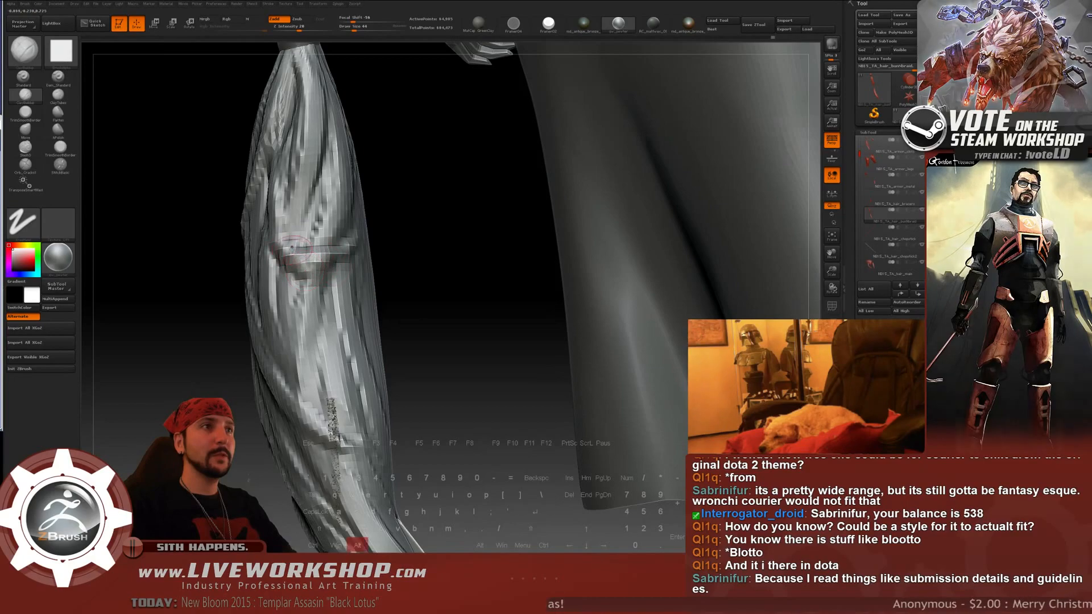
pyautogui.keyDown('alt'); pyautogui.moveTo(331, 270); pyautogui.dragTo(310, 271); pyautogui.keyUp('alt')
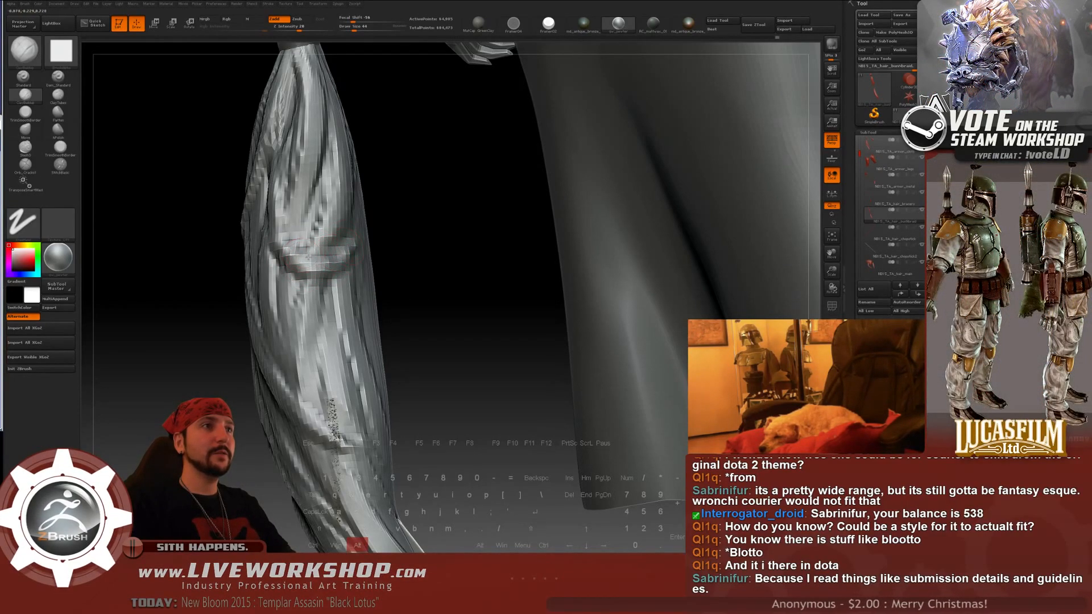
pyautogui.moveTo(195, 326)
pyautogui.keyDown('alt'); pyautogui.mouseDown()
pyautogui.moveTo(199, 228)
pyautogui.moveTo(541, 180)
pyautogui.moveTo(530, 205)
pyautogui.moveTo(570, 241)
pyautogui.moveTo(624, 185)
pyautogui.moveTo(646, 228)
pyautogui.mouseUp(); pyautogui.keyUp('alt')
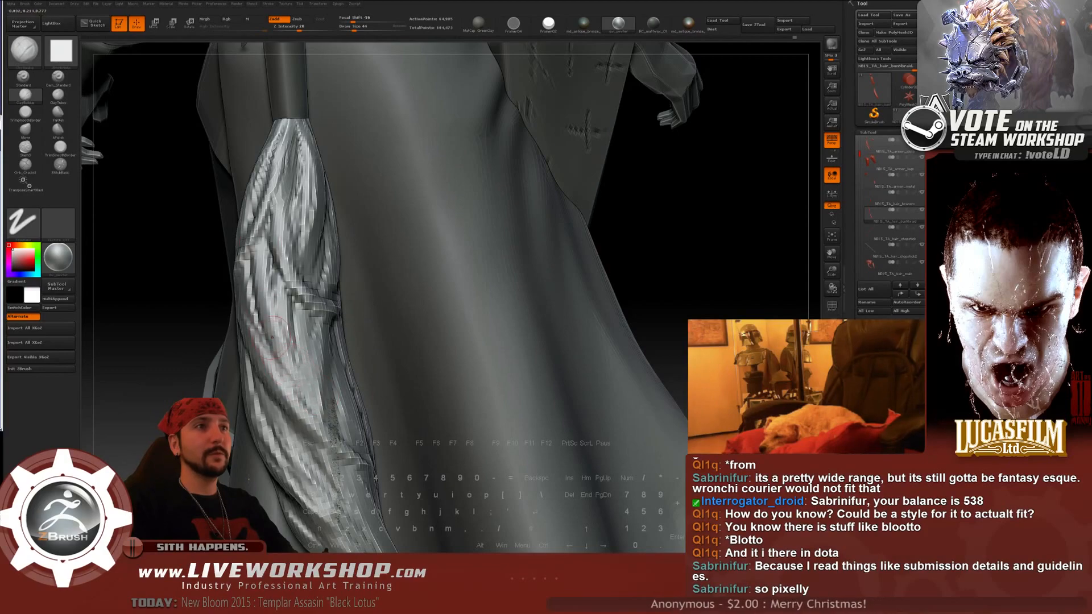
# - Adjust the brush size and sculpt the strand ends just below the crossing ridge on the lower section
pyautogui.keyDown('alt'); pyautogui.moveTo(192, 344); pyautogui.dragTo(199, 256); pyautogui.keyUp('alt')
pyautogui.keyDown('alt'); pyautogui.moveTo(526, 207); pyautogui.dragTo(606, 358); pyautogui.keyUp('alt')
pyautogui.moveTo(158, 145); pyautogui.dragTo(289, 231)
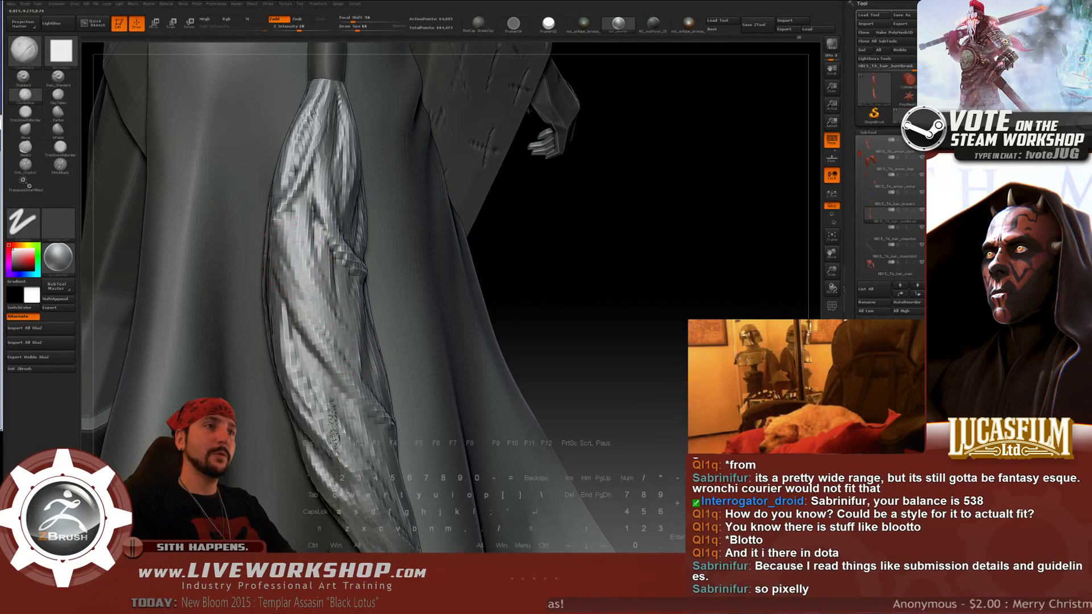
pyautogui.moveTo(439, 295); pyautogui.dragTo(455, 293)
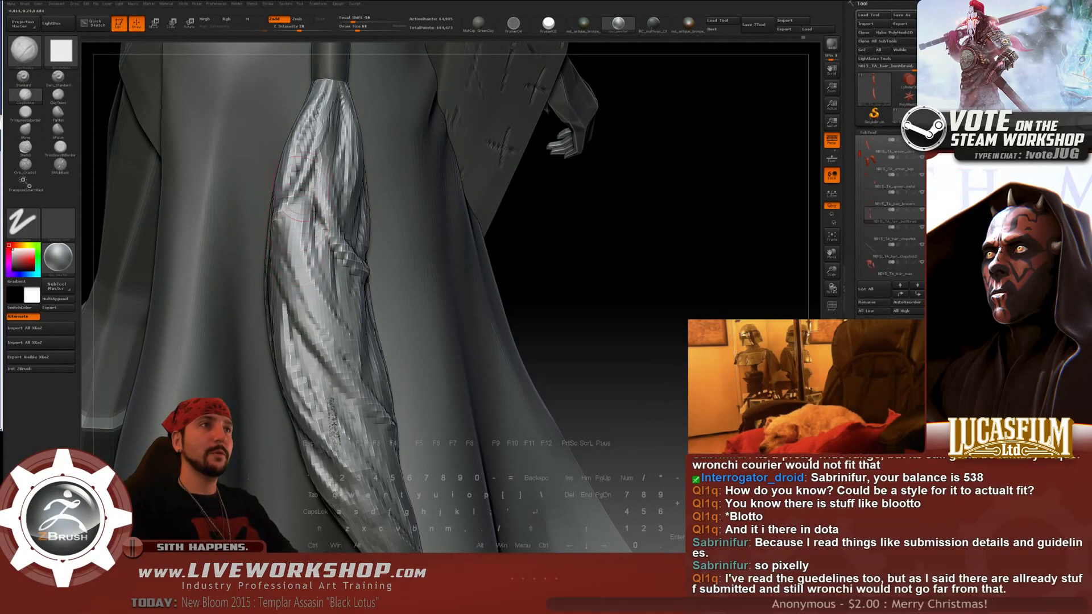
pyautogui.moveTo(552, 184); pyautogui.dragTo(316, 170)
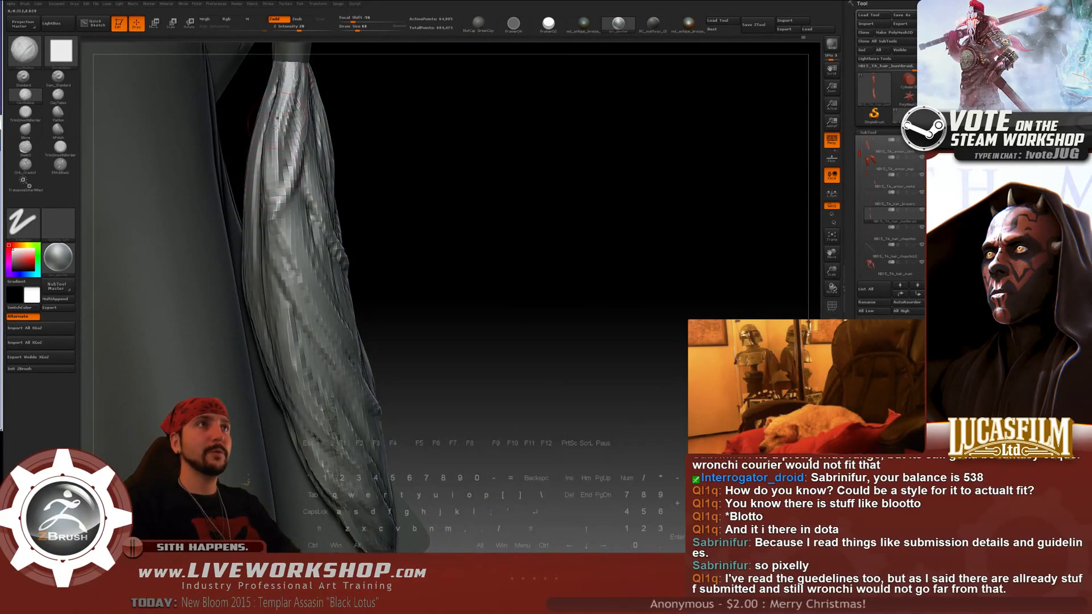
pyautogui.moveTo(228, 137); pyautogui.dragTo(341, 122)
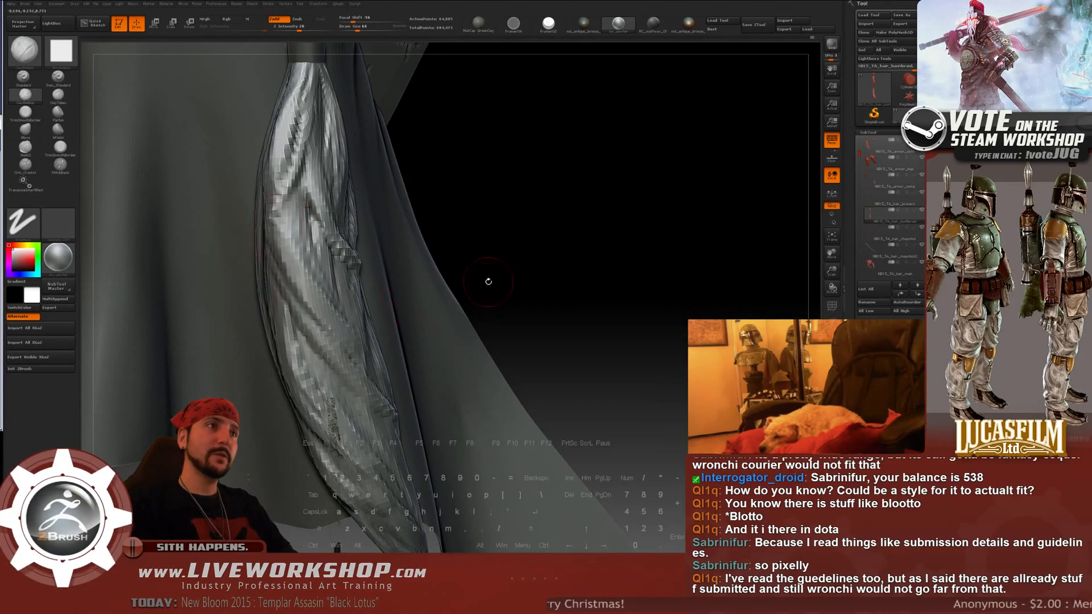
pyautogui.moveTo(488, 281)
pyautogui.keyDown('alt'); pyautogui.mouseDown()
pyautogui.moveTo(483, 87)
pyautogui.moveTo(541, 212)
pyautogui.moveTo(565, 319)
pyautogui.moveTo(569, 399)
pyautogui.moveTo(529, 364)
pyautogui.moveTo(512, 421)
pyautogui.mouseUp(); pyautogui.keyUp('alt')
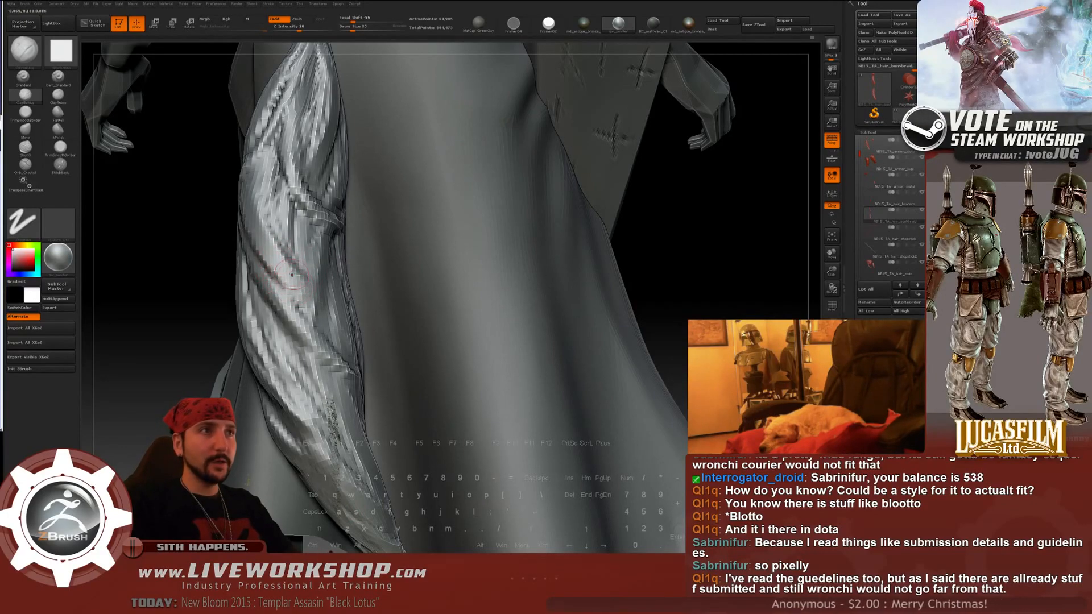
pyautogui.press('s')
pyautogui.click(272, 216)
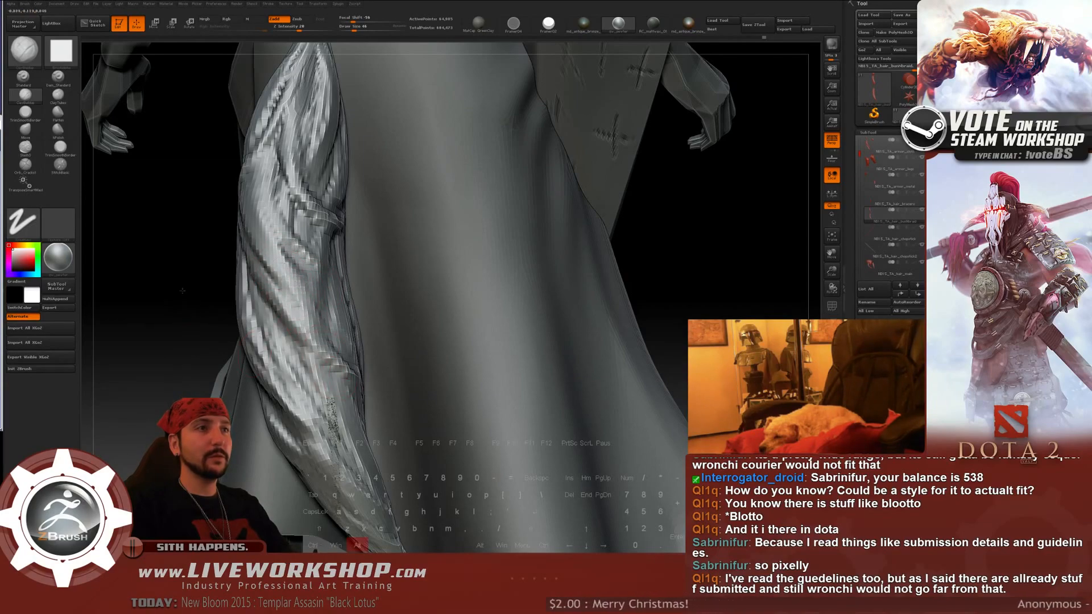
# - Sculpt an overlapping strand down the middle of the lower section's inner side and quick-save the project
pyautogui.moveTo(182, 291); pyautogui.dragTo(311, 294)
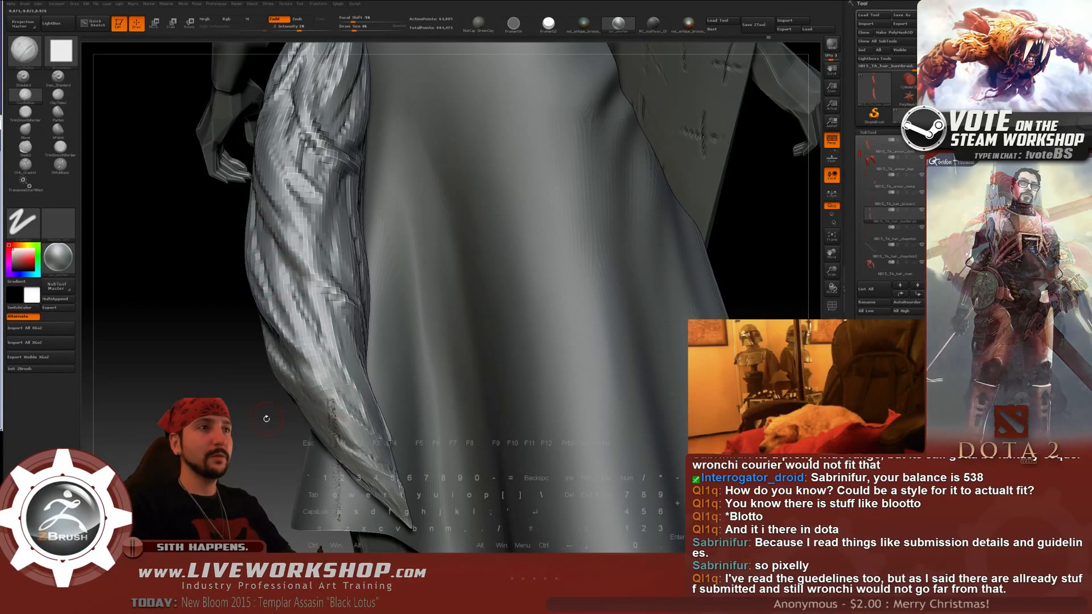
pyautogui.press('f')
pyautogui.moveTo(552, 225); pyautogui.dragTo(734, 285)
pyautogui.moveTo(214, 302); pyautogui.dragTo(357, 284)
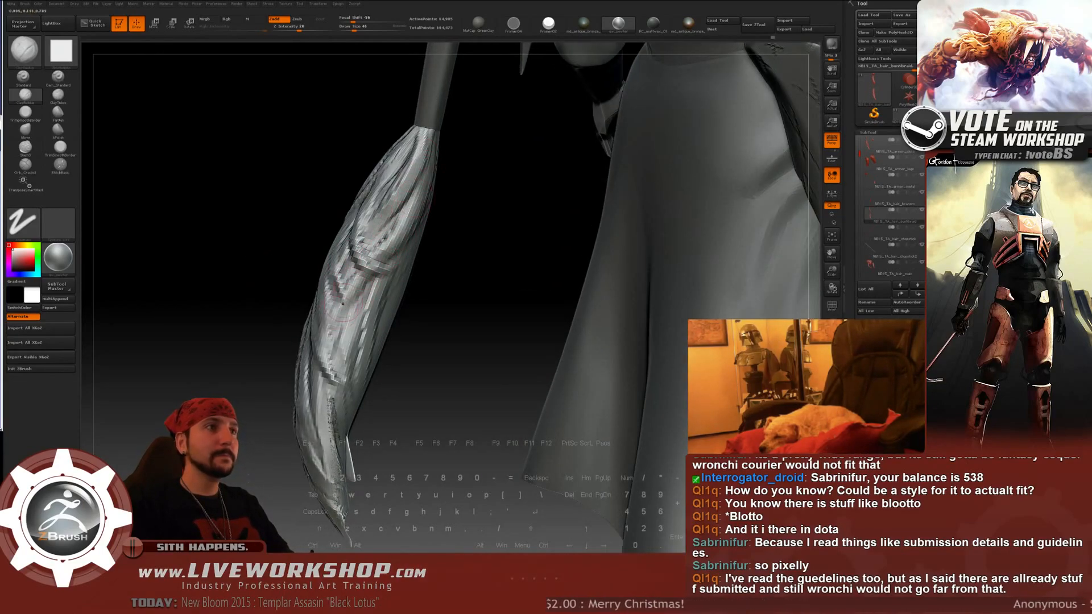
pyautogui.keyDown('alt'); pyautogui.moveTo(343, 304); pyautogui.dragTo(344, 320); pyautogui.keyUp('alt')
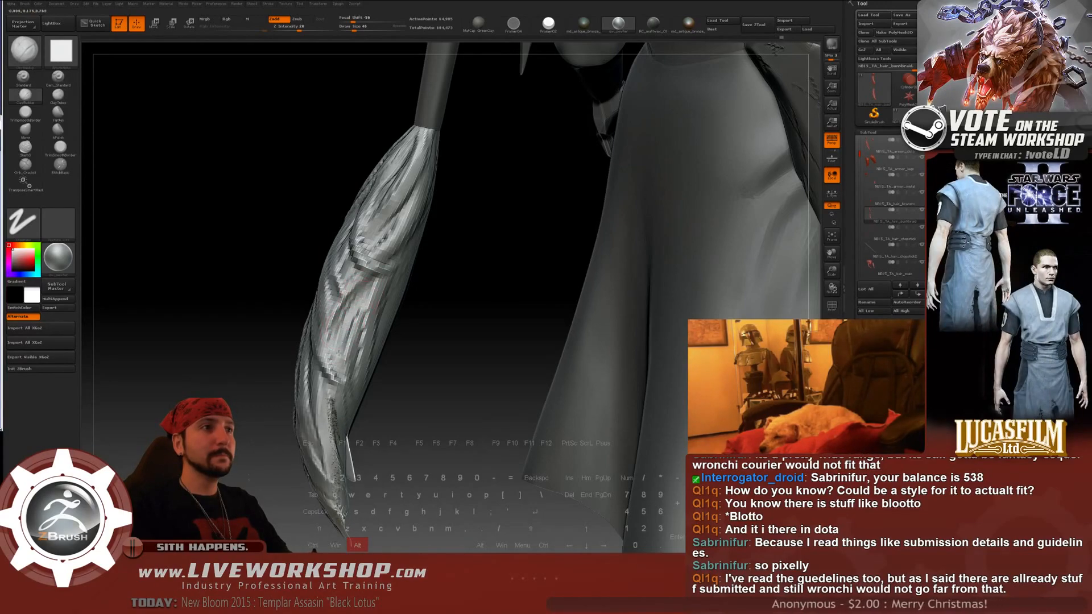
pyautogui.press('shift')
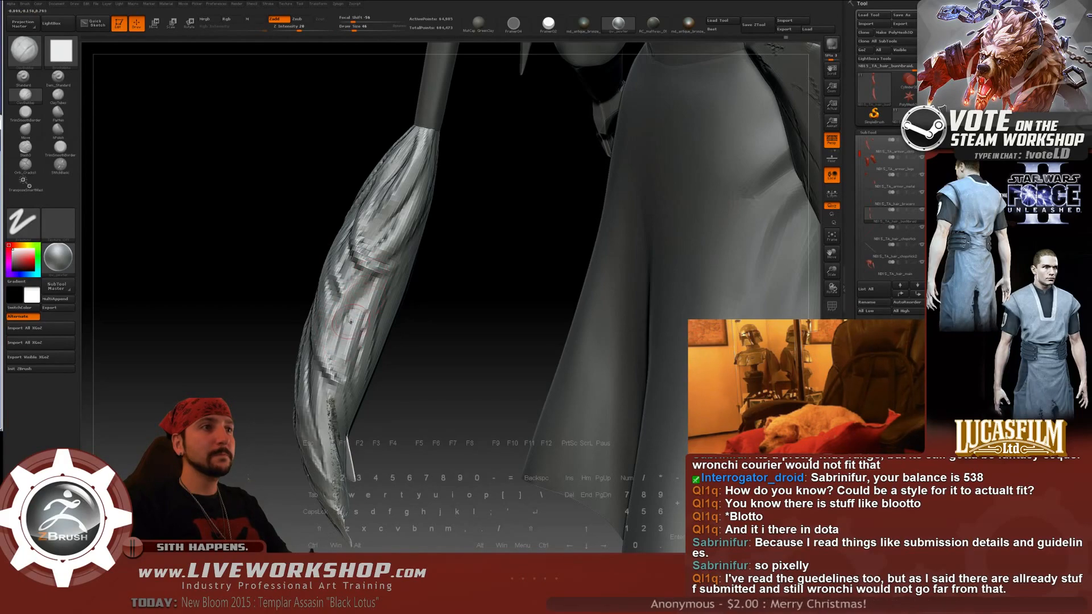
pyautogui.moveTo(351, 322); pyautogui.dragTo(382, 328, button='right')
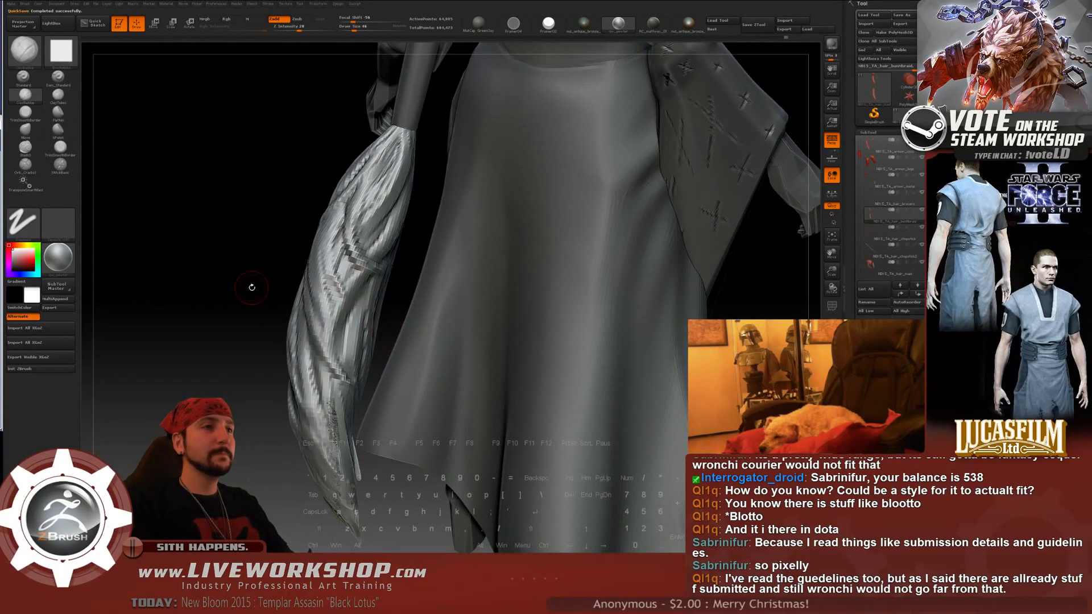
# - Carve a groove along the lower section's inner edge, between the crossing ridge and the strand end below it
pyautogui.moveTo(252, 287); pyautogui.dragTo(344, 363)
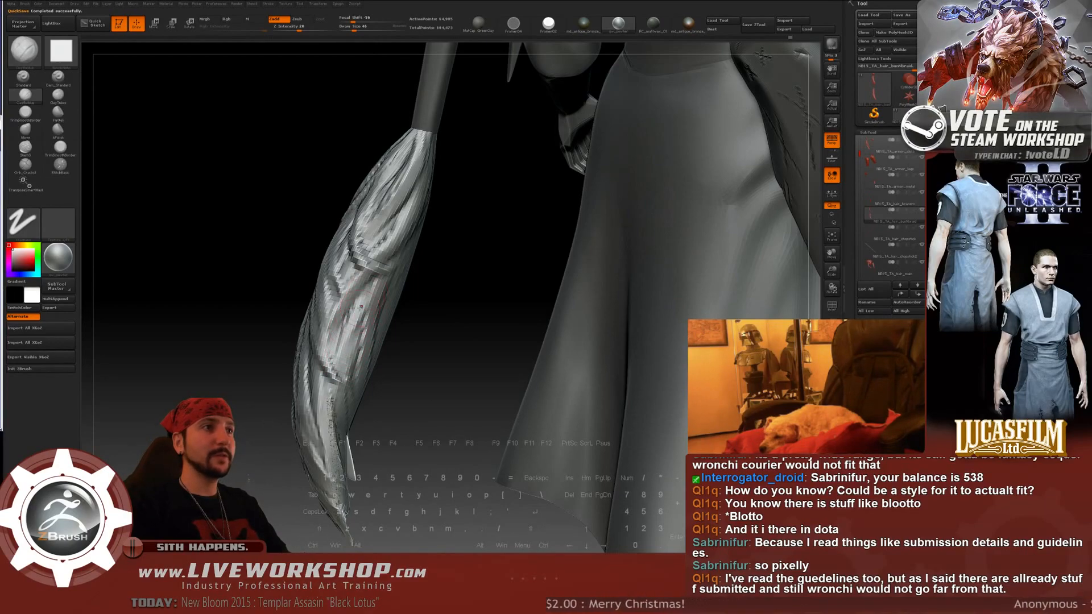
pyautogui.moveTo(280, 283); pyautogui.dragTo(236, 287)
pyautogui.moveTo(418, 276); pyautogui.dragTo(454, 277)
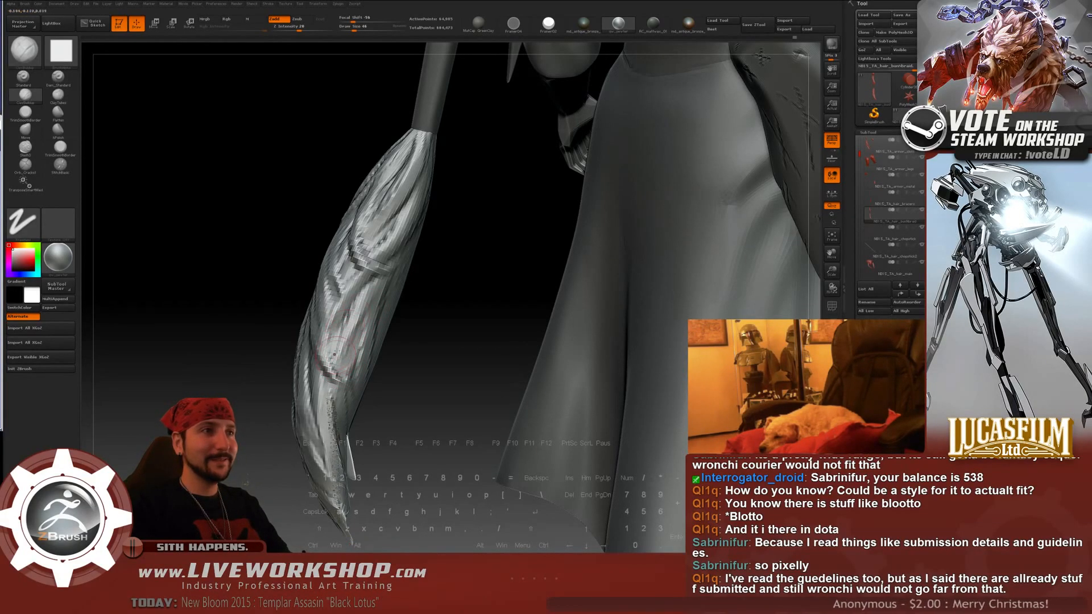
pyautogui.press('alt')
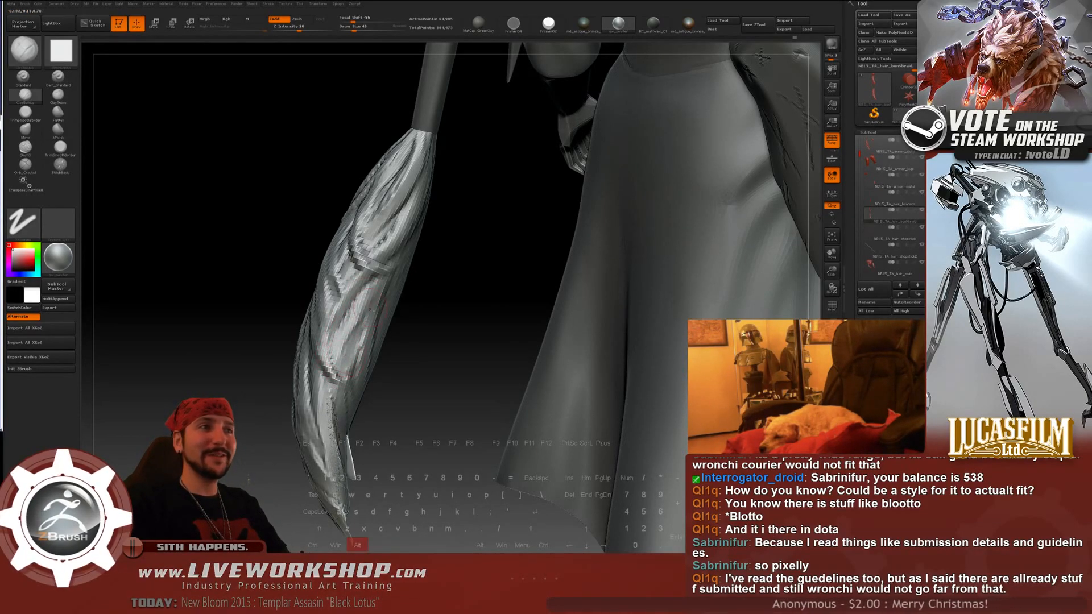
pyautogui.moveTo(380, 297); pyautogui.dragTo(360, 355)
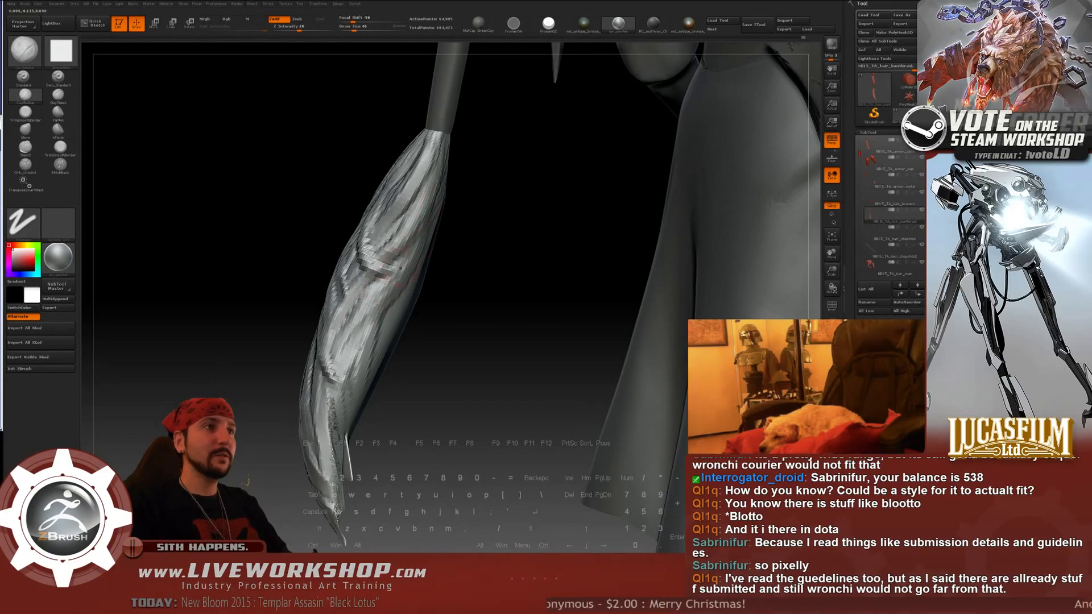
# - Enlarge the brush and sculpt long strands down the side of the lower section, starting below the wrap
pyautogui.press('f')
pyautogui.moveTo(321, 269)
pyautogui.mouseDown()
pyautogui.moveTo(621, 239)
pyautogui.moveTo(634, 256)
pyautogui.moveTo(614, 224)
pyautogui.moveTo(603, 239)
pyautogui.moveTo(637, 309)
pyautogui.moveTo(553, 220)
pyautogui.moveTo(578, 219)
pyautogui.moveTo(566, 248)
pyautogui.moveTo(562, 219)
pyautogui.mouseUp()
pyautogui.press(']')
pyautogui.press(']')
pyautogui.press(']')
pyautogui.moveTo(445, 225); pyautogui.dragTo(424, 226)
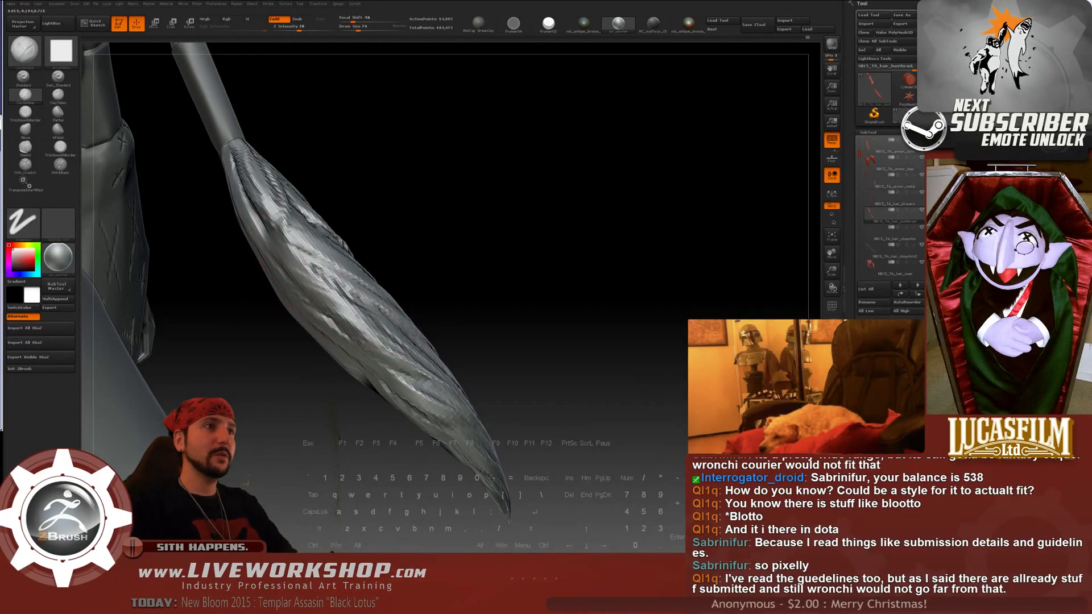
pyautogui.moveTo(485, 303)
pyautogui.mouseDown()
pyautogui.moveTo(178, 331)
pyautogui.moveTo(347, 296)
pyautogui.mouseUp()
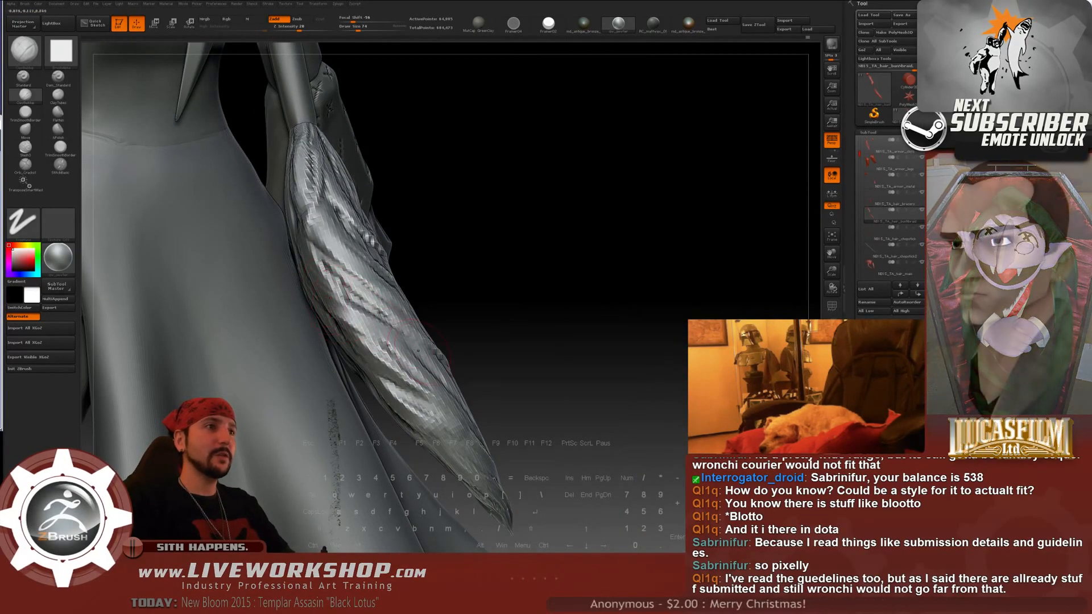
pyautogui.moveTo(455, 270); pyautogui.dragTo(549, 275)
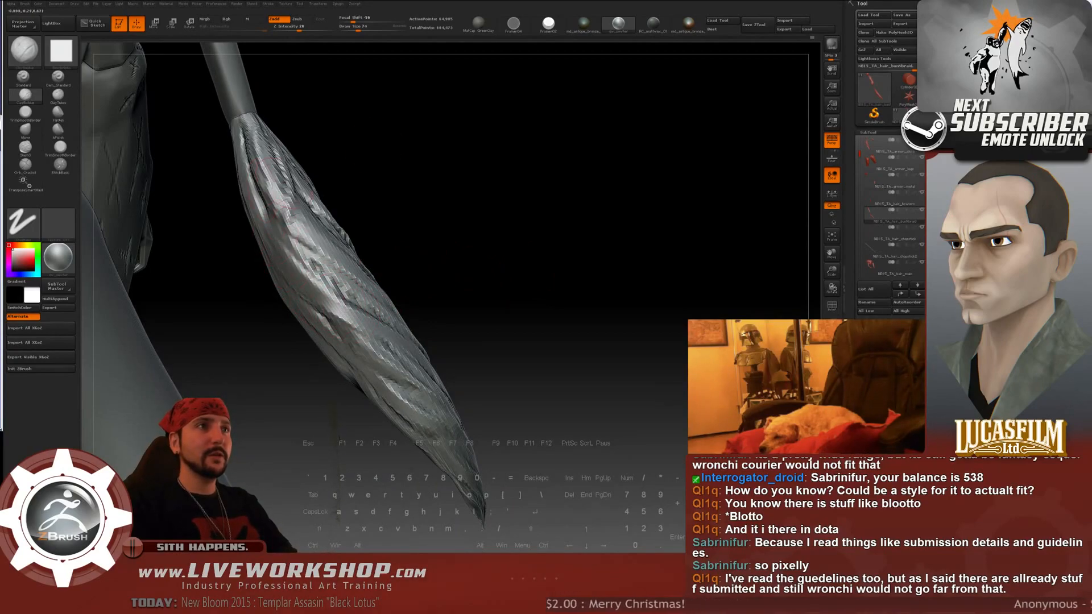
pyautogui.moveTo(273, 169); pyautogui.dragTo(287, 248)
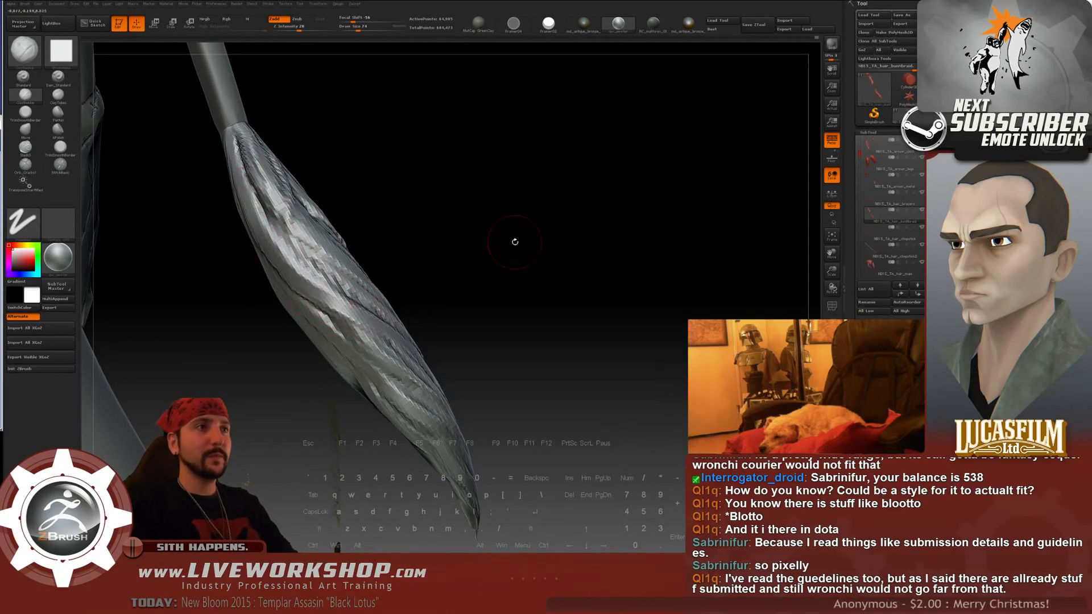
# - Adjust the brush size and carve the strands along the inner edge leading to the ponytail's tip
pyautogui.moveTo(515, 242)
pyautogui.mouseDown()
pyautogui.moveTo(612, 200)
pyautogui.moveTo(546, 216)
pyautogui.mouseUp()
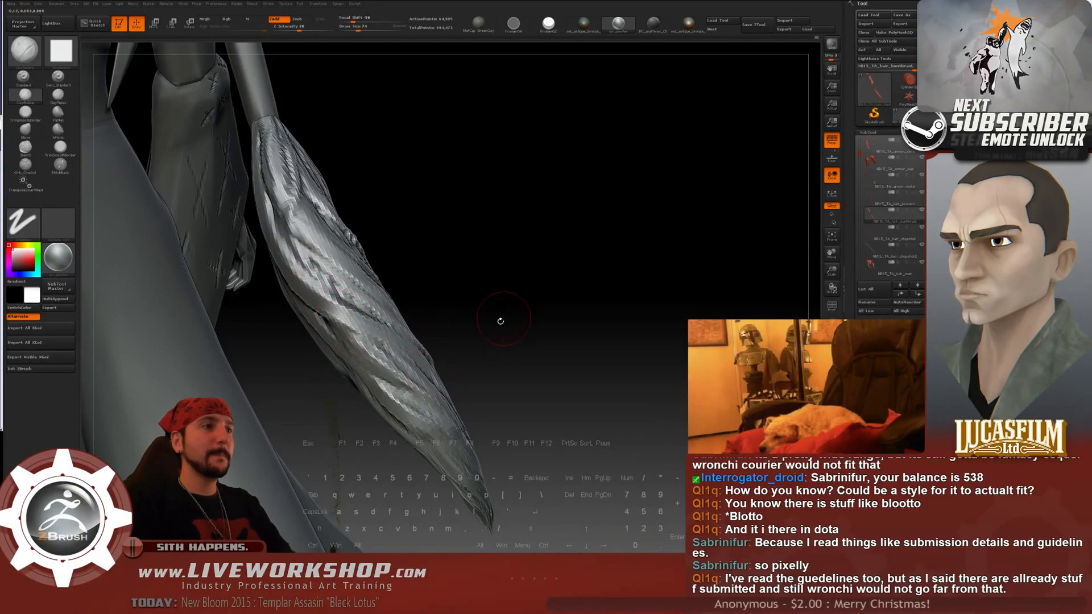
pyautogui.moveTo(500, 317); pyautogui.dragTo(381, 330)
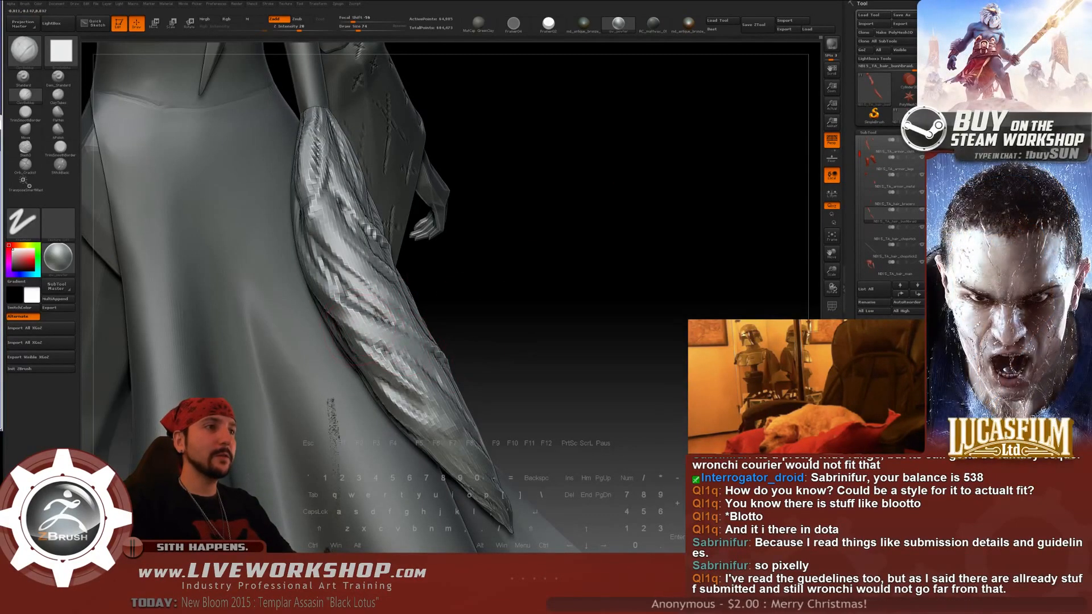
pyautogui.moveTo(477, 378)
pyautogui.keyDown('alt'); pyautogui.mouseDown()
pyautogui.moveTo(563, 205)
pyautogui.moveTo(612, 220)
pyautogui.moveTo(607, 210)
pyautogui.moveTo(594, 234)
pyautogui.moveTo(693, 237)
pyautogui.moveTo(644, 214)
pyautogui.moveTo(455, 302)
pyautogui.mouseUp(); pyautogui.keyUp('alt')
pyautogui.press('s')
pyautogui.moveTo(229, 301); pyautogui.dragTo(337, 316)
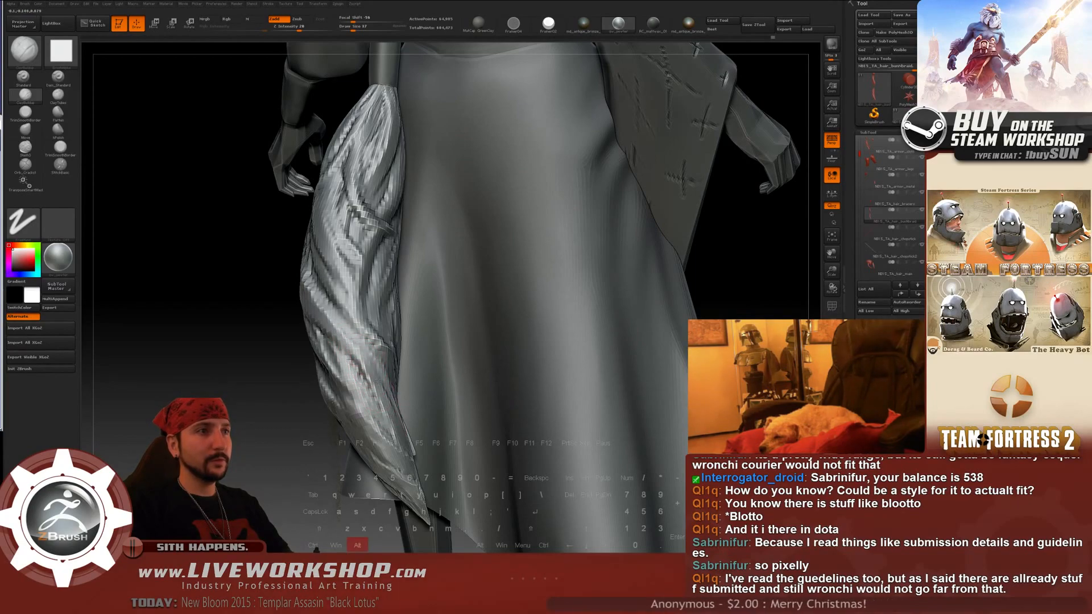
pyautogui.keyDown('alt'); pyautogui.moveTo(379, 372); pyautogui.dragTo(394, 417); pyautogui.keyUp('alt')
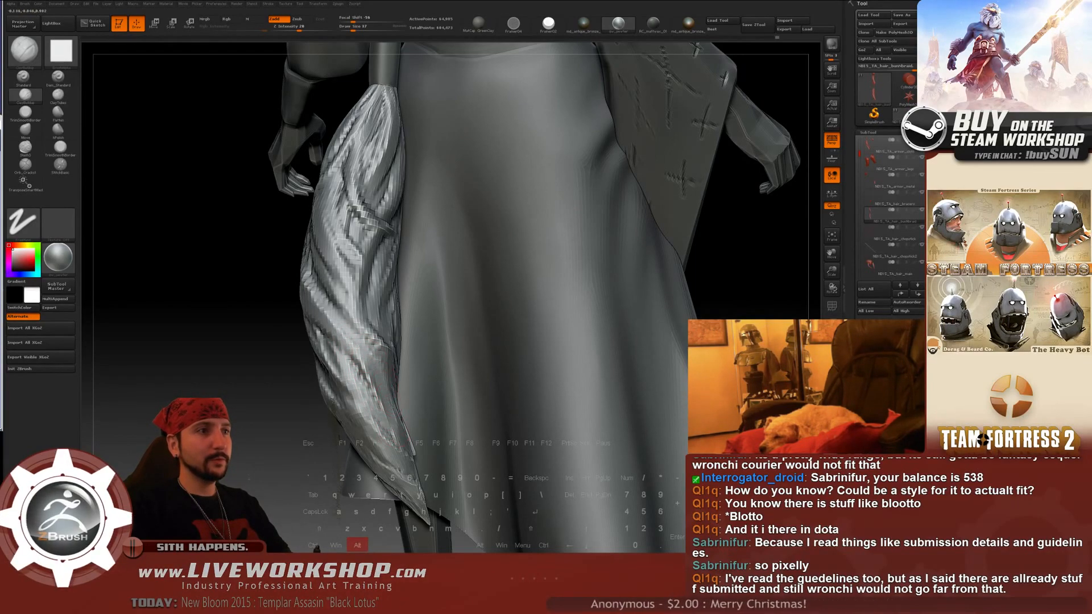
# - Examine the sculpted ponytail on the whole character from behind
pyautogui.moveTo(273, 353); pyautogui.dragTo(421, 336)
pyautogui.keyDown('alt'); pyautogui.moveTo(546, 317); pyautogui.dragTo(547, 248); pyautogui.keyUp('alt')
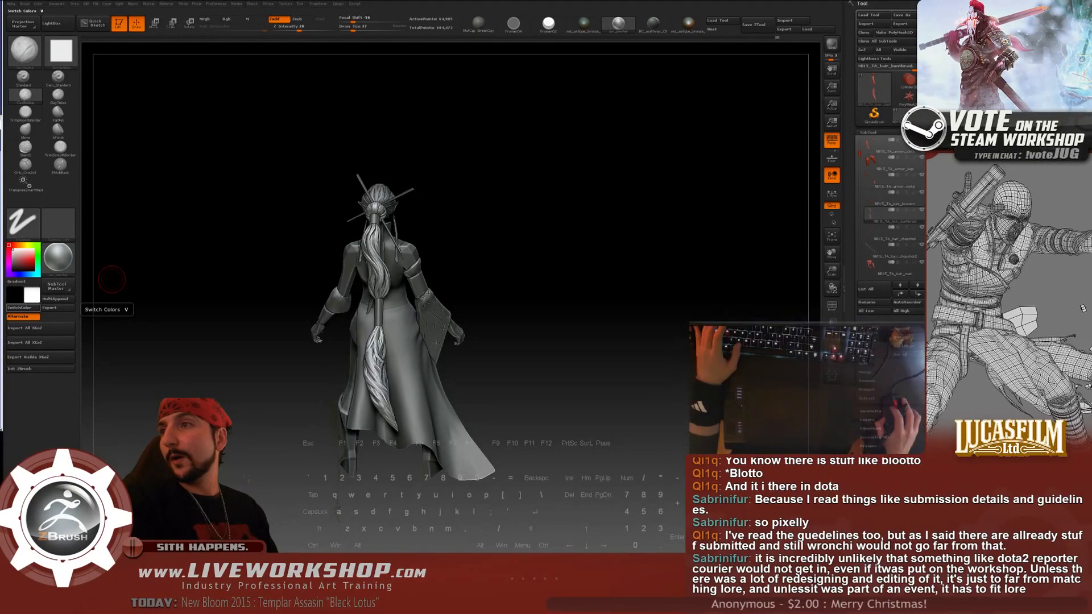
pyautogui.keyDown('alt'); pyautogui.moveTo(595, 215); pyautogui.dragTo(604, 246); pyautogui.keyUp('alt')
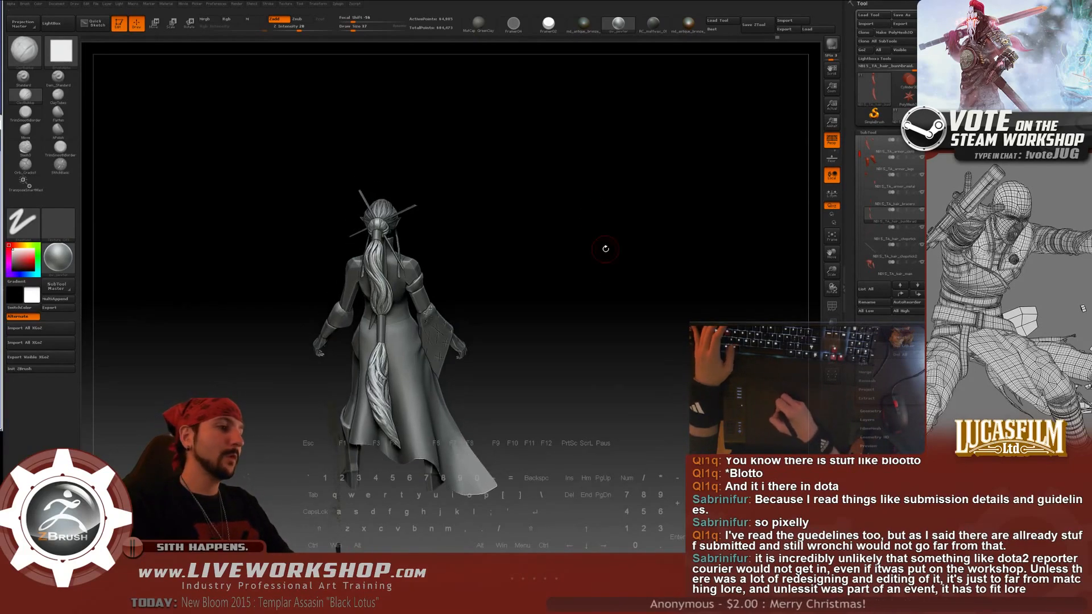
pyautogui.press('super')
pyautogui.press('super')
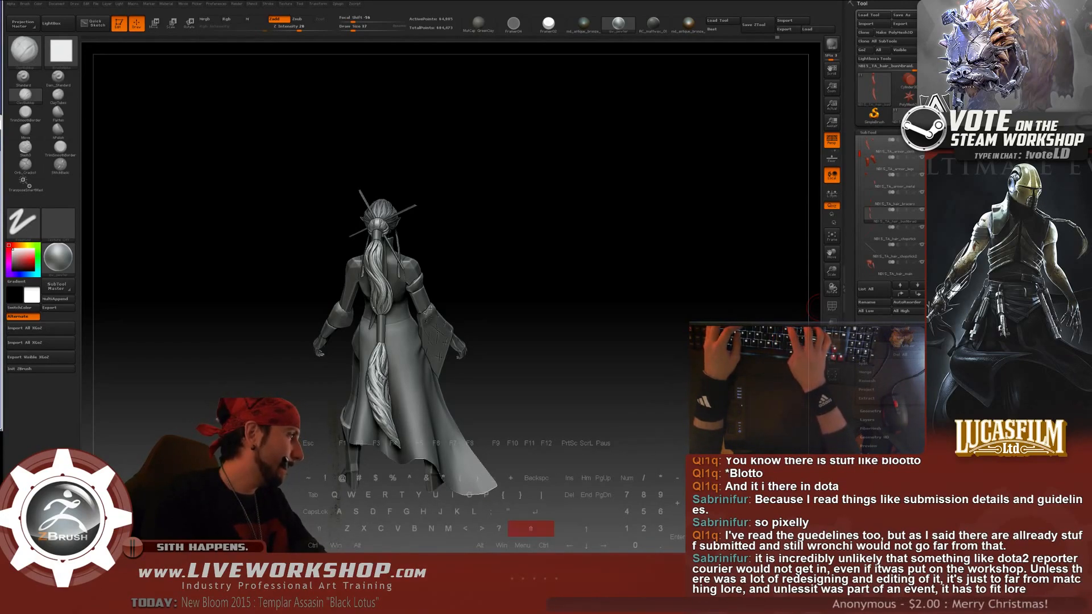
pyautogui.write('a')
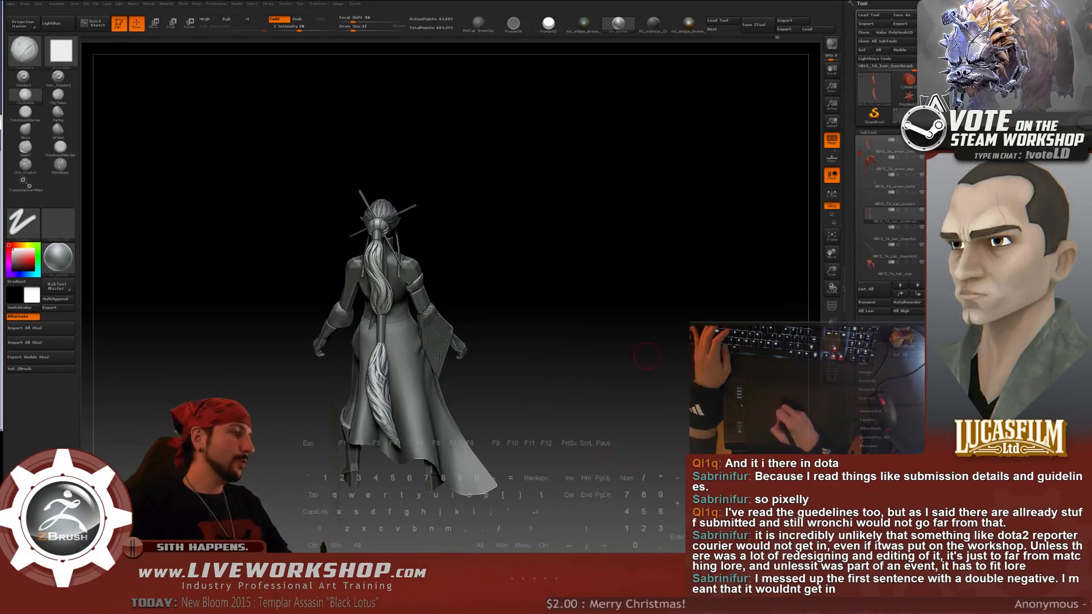
pyautogui.press('super')
pyautogui.moveTo(605, 295); pyautogui.dragTo(552, 262)
# - Switch to the web browser, open a Steam Community page and move its window off the sculpting canvas
pyautogui.press('super')
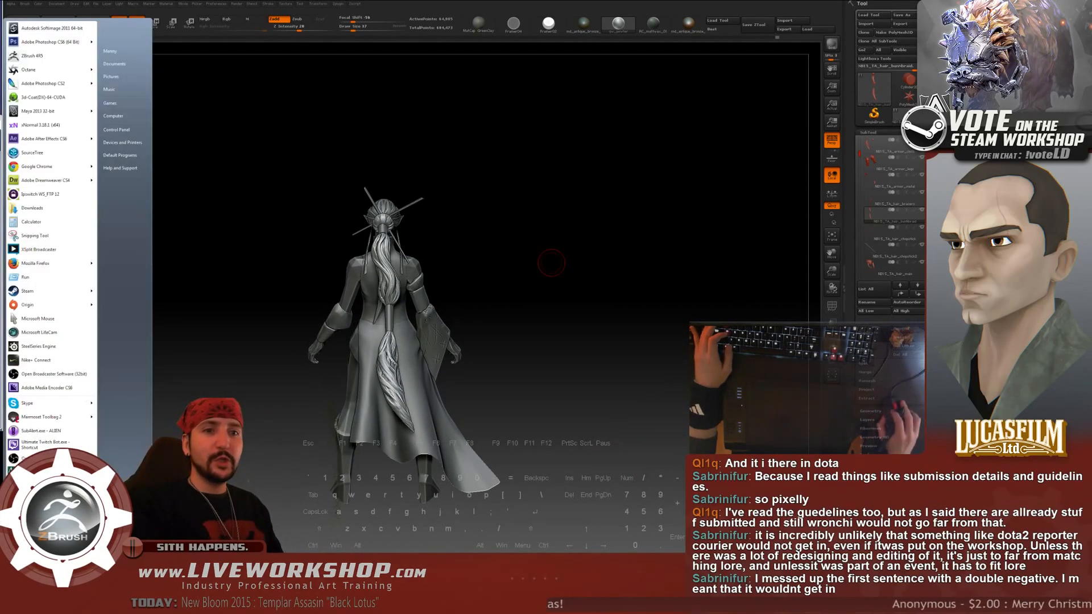
pyautogui.press('super')
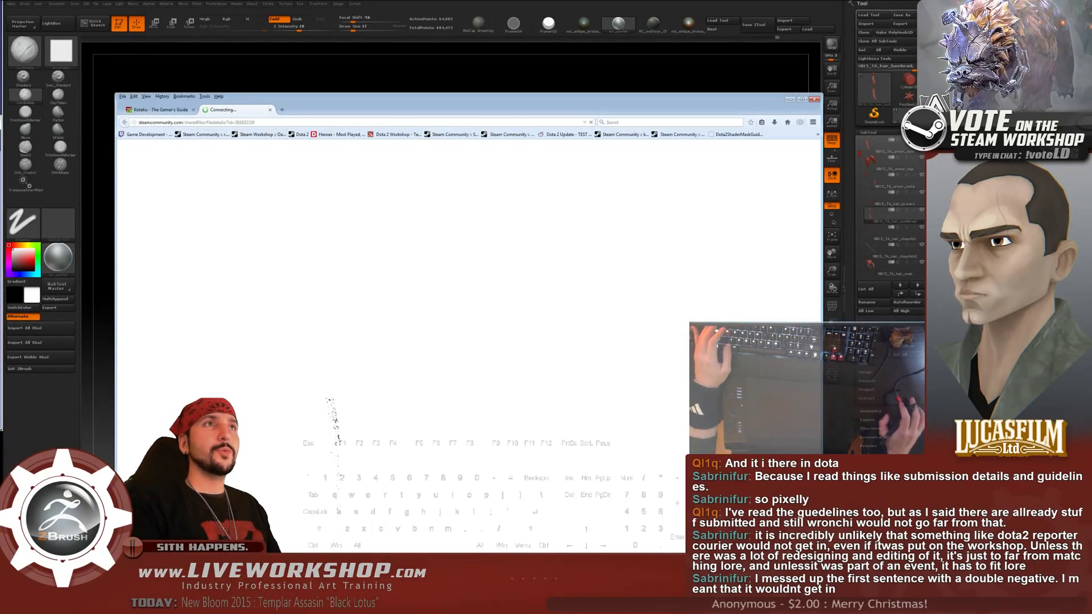
pyautogui.moveTo(466, 100); pyautogui.dragTo(1091, 103)
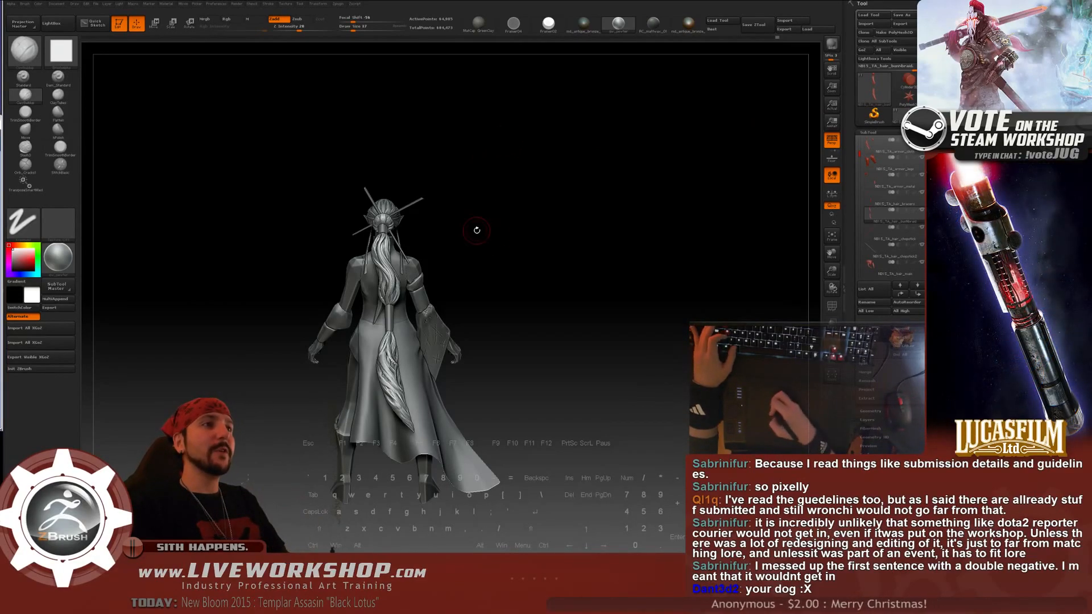
pyautogui.moveTo(561, 219)
pyautogui.mouseDown()
pyautogui.moveTo(569, 250)
pyautogui.moveTo(505, 197)
pyautogui.moveTo(571, 222)
pyautogui.mouseUp()
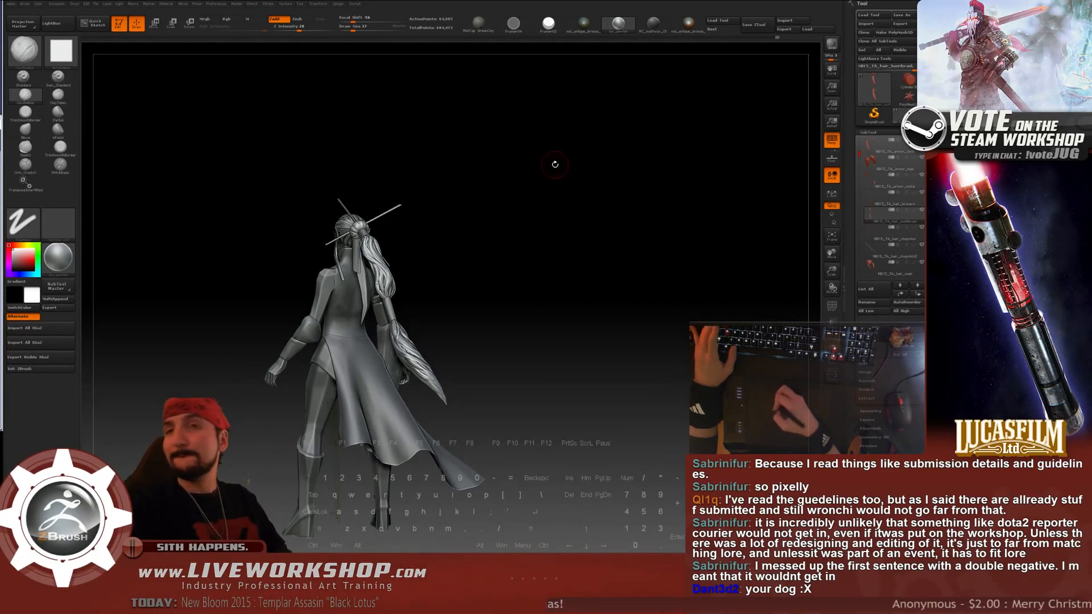
# - Refine and smooth the hair strands on the back and both sides of the ponytail's upper section, adjusting the brush size
pyautogui.keyDown('alt'); pyautogui.moveTo(556, 166); pyautogui.dragTo(656, 259); pyautogui.keyUp('alt')
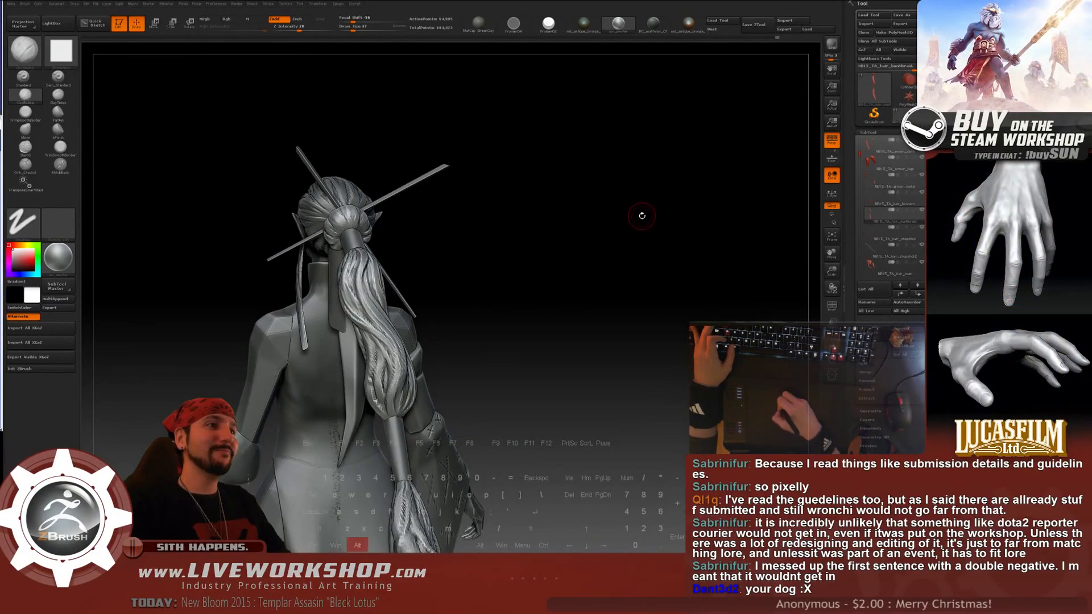
pyautogui.keyDown('alt'); pyautogui.moveTo(642, 216); pyautogui.dragTo(508, 165); pyautogui.keyUp('alt')
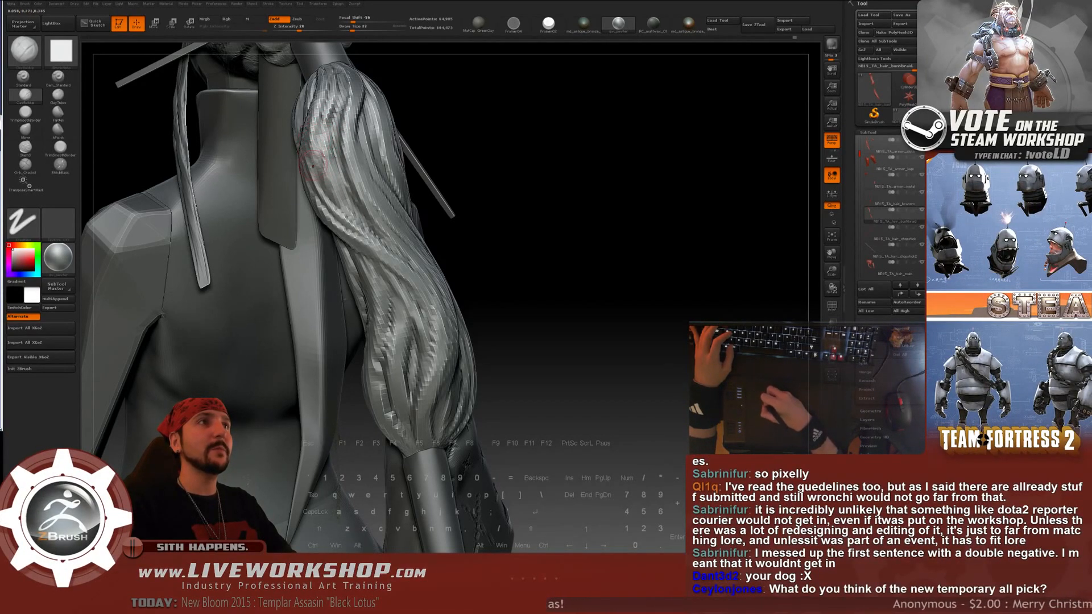
pyautogui.press('shift')
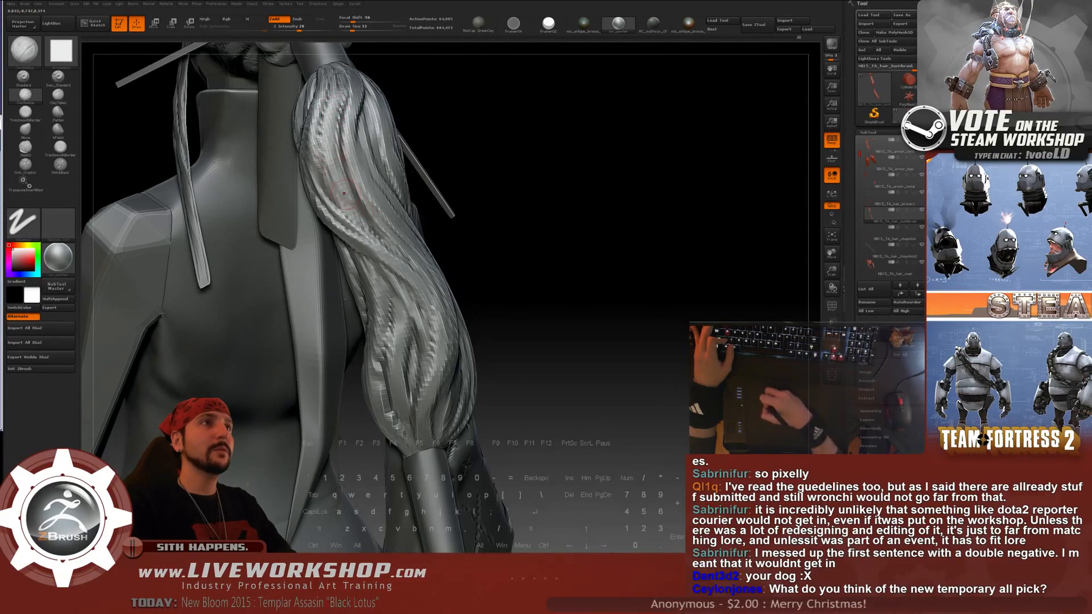
pyautogui.moveTo(569, 227)
pyautogui.keyDown('alt'); pyautogui.mouseDown()
pyautogui.moveTo(541, 175)
pyautogui.moveTo(548, 220)
pyautogui.moveTo(612, 189)
pyautogui.moveTo(618, 255)
pyautogui.moveTo(681, 128)
pyautogui.moveTo(718, 140)
pyautogui.mouseUp(); pyautogui.keyUp('alt')
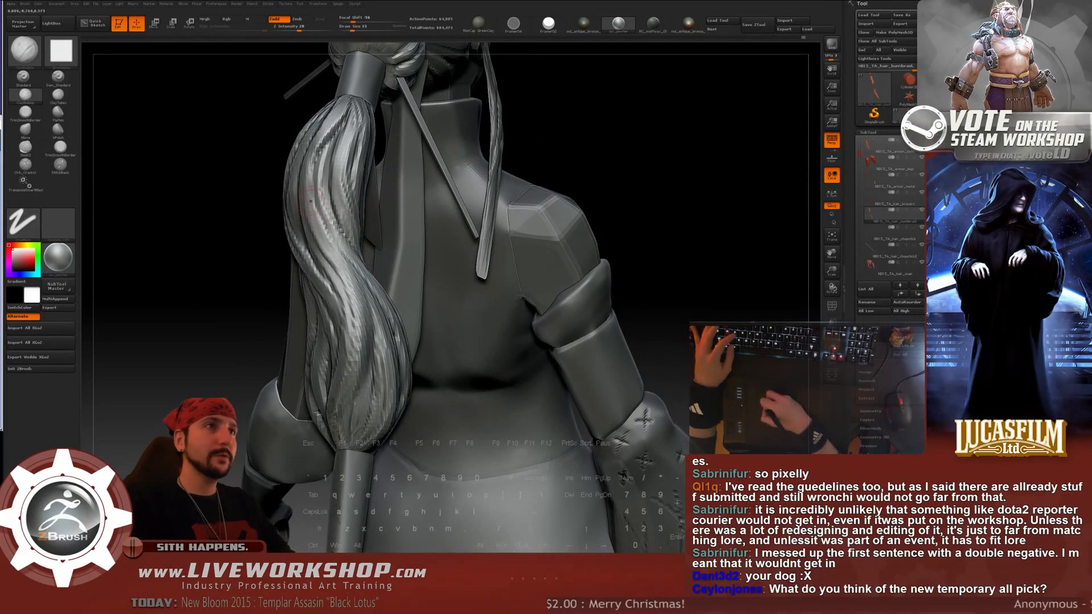
pyautogui.press('s')
pyautogui.moveTo(311, 197); pyautogui.dragTo(313, 198)
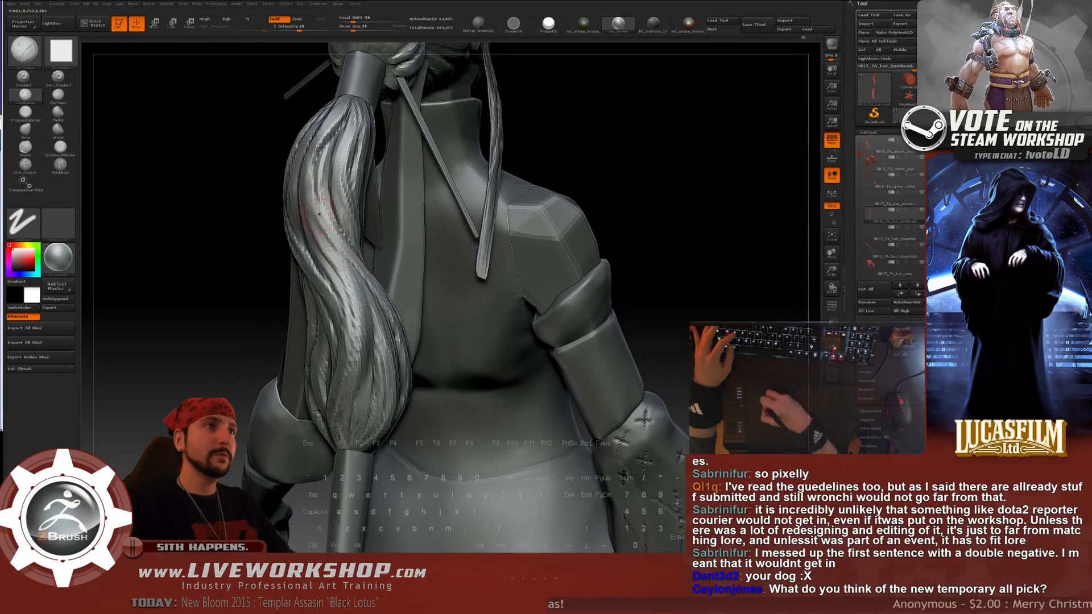
pyautogui.moveTo(691, 193); pyautogui.dragTo(637, 171)
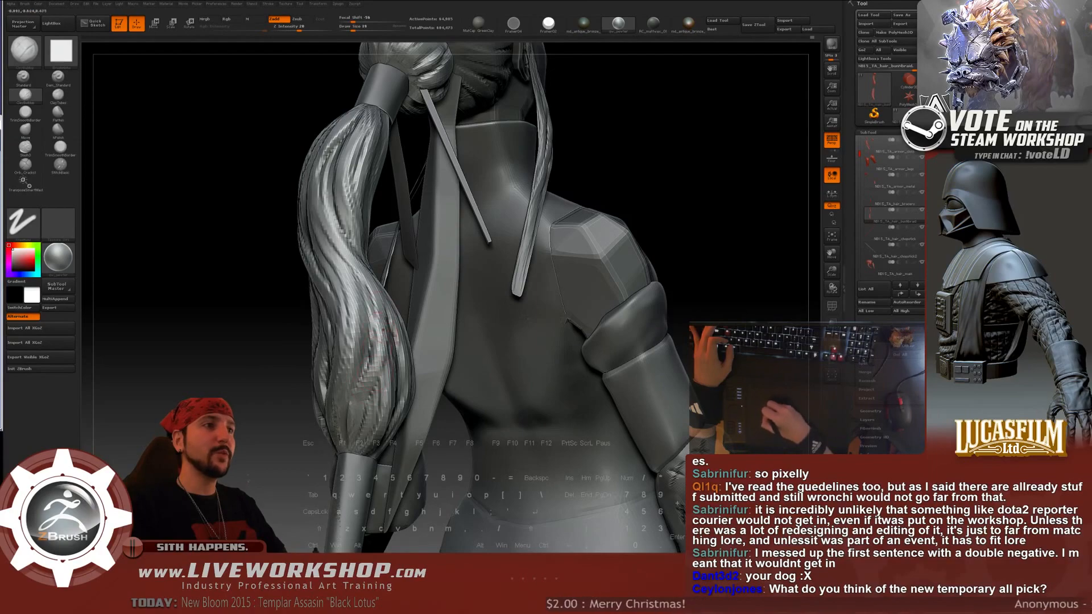
# - Deepen the strands at the start of the ponytail's upper section, just below the smooth hair tie
pyautogui.keyDown('alt'); pyautogui.moveTo(704, 202); pyautogui.dragTo(502, 312); pyautogui.keyUp('alt')
pyautogui.moveTo(539, 234); pyautogui.dragTo(576, 235)
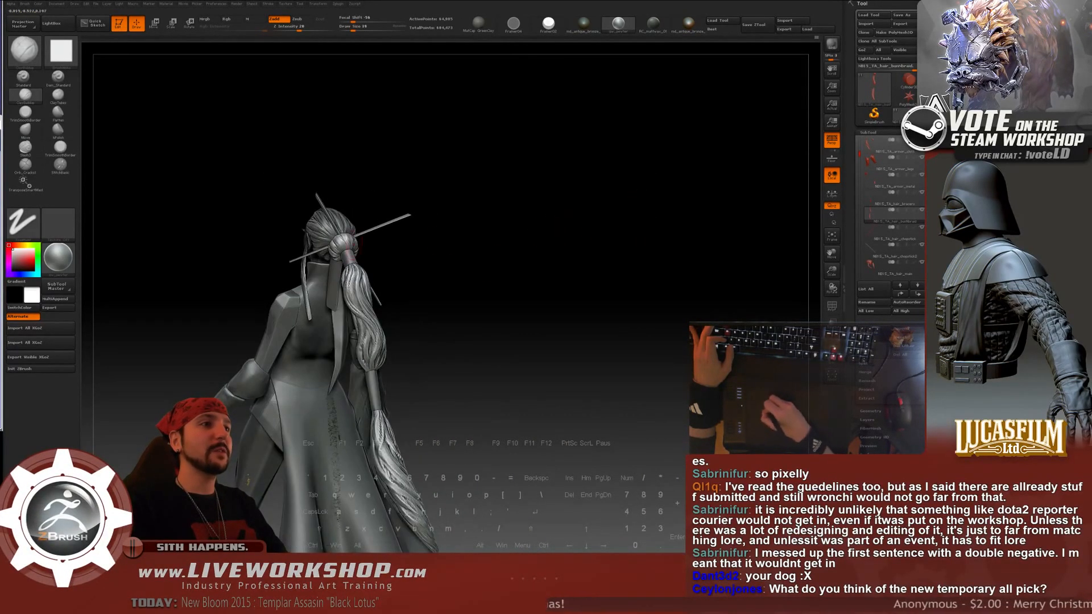
pyautogui.keyDown('alt'); pyautogui.moveTo(499, 272); pyautogui.dragTo(523, 181); pyautogui.keyUp('alt')
pyautogui.moveTo(540, 139)
pyautogui.mouseDown()
pyautogui.moveTo(551, 139)
pyautogui.moveTo(529, 137)
pyautogui.moveTo(553, 138)
pyautogui.mouseUp()
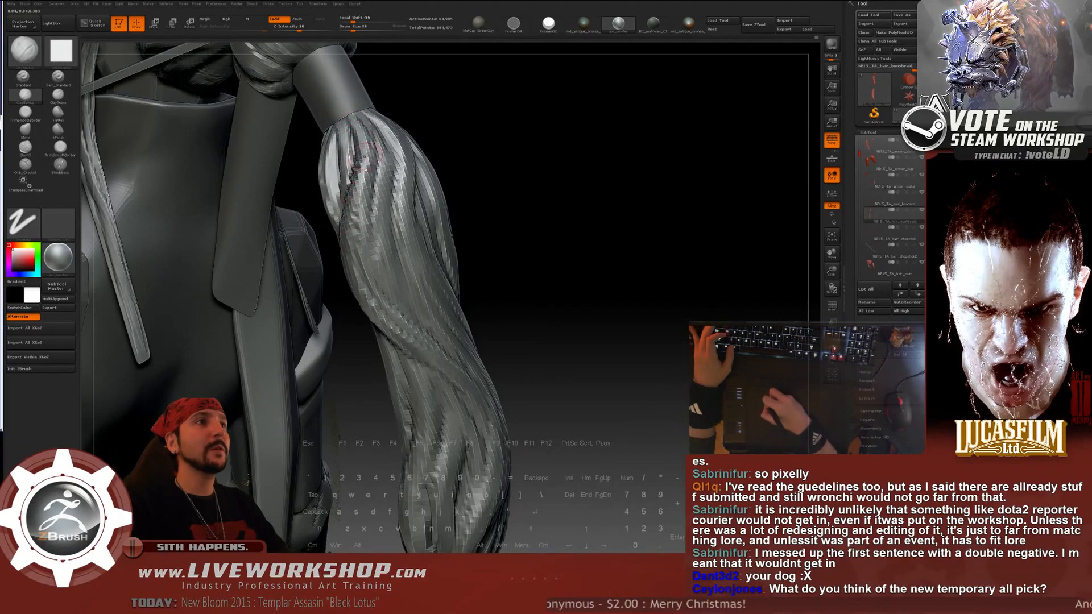
# - Make the small braid subtool hanging down the back active and isolate it from the rest of the character
pyautogui.keyDown('alt'); pyautogui.moveTo(503, 274); pyautogui.dragTo(558, 124); pyautogui.keyUp('alt')
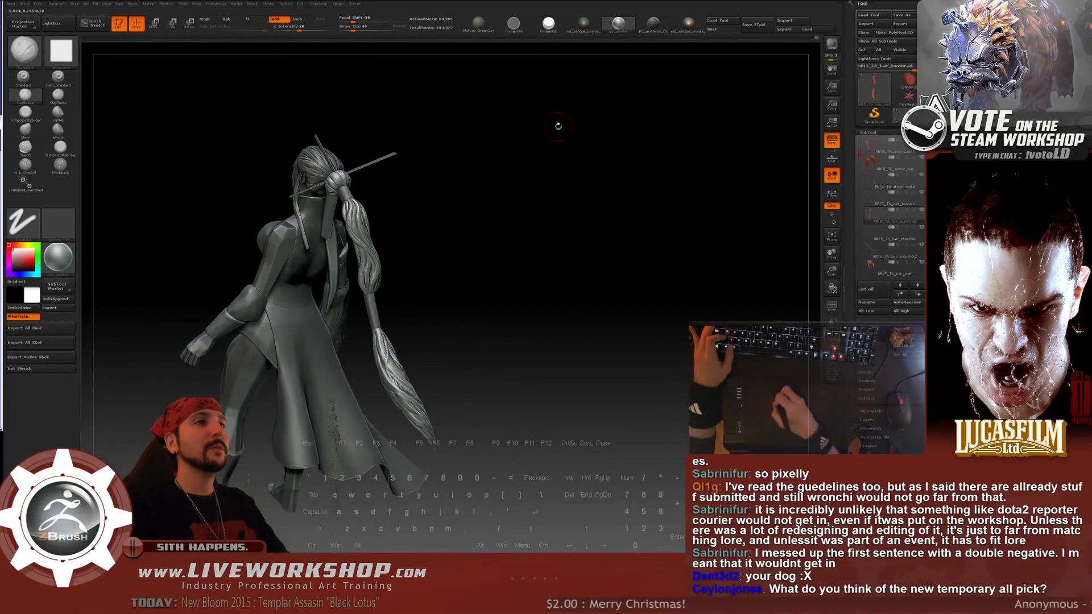
pyautogui.moveTo(597, 191); pyautogui.dragTo(578, 252)
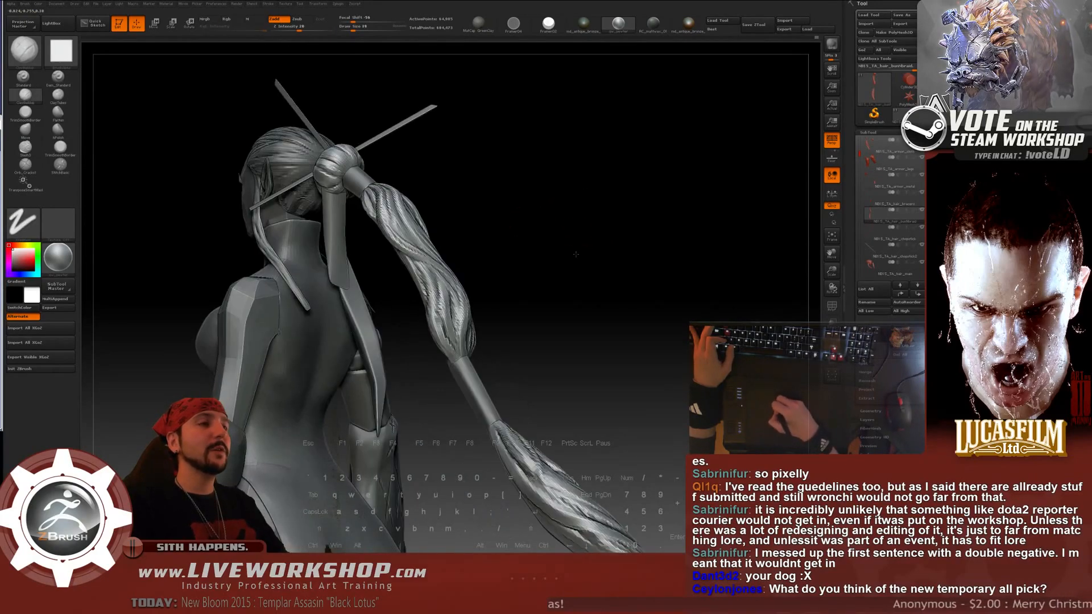
pyautogui.moveTo(609, 165); pyautogui.dragTo(568, 170)
pyautogui.keyDown('alt'); pyautogui.click(374, 282); pyautogui.keyUp('alt')
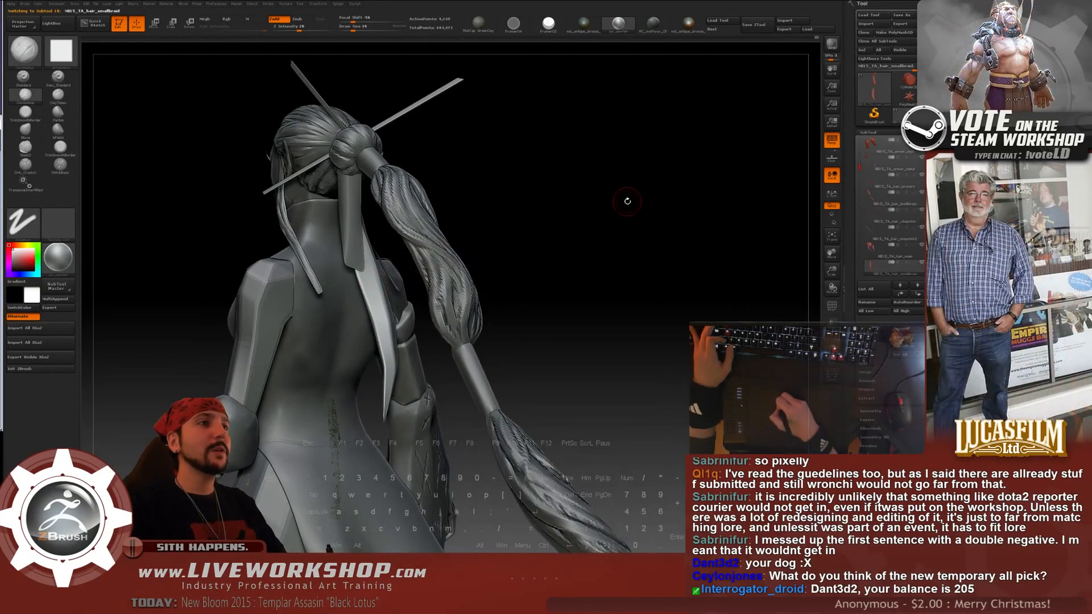
pyautogui.moveTo(626, 200)
pyautogui.mouseDown()
pyautogui.moveTo(612, 206)
pyautogui.moveTo(614, 188)
pyautogui.mouseUp()
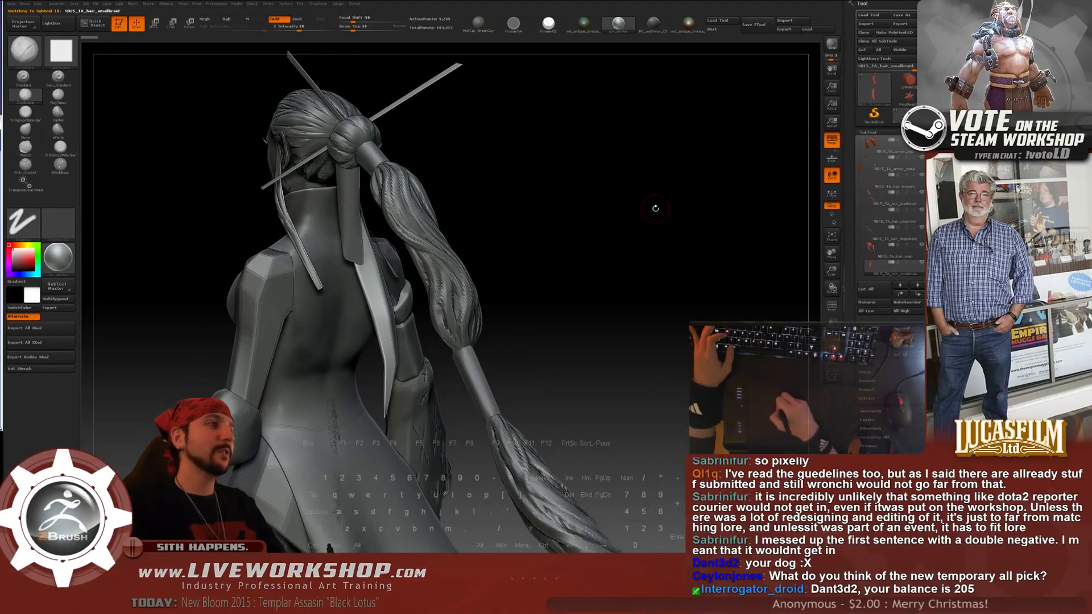
pyautogui.click(923, 265)
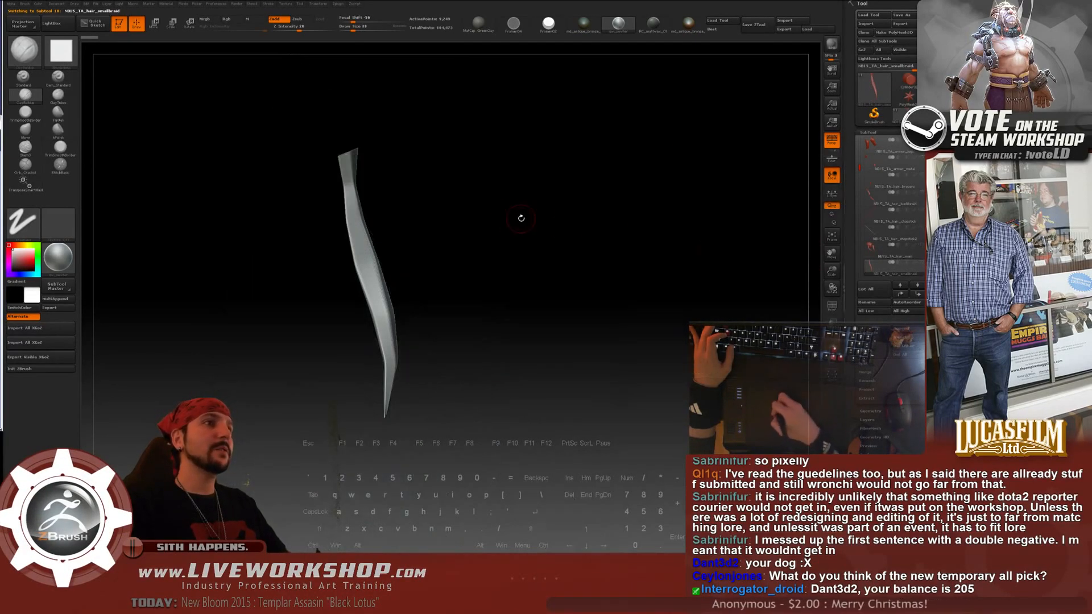
pyautogui.moveTo(520, 216); pyautogui.dragTo(529, 191)
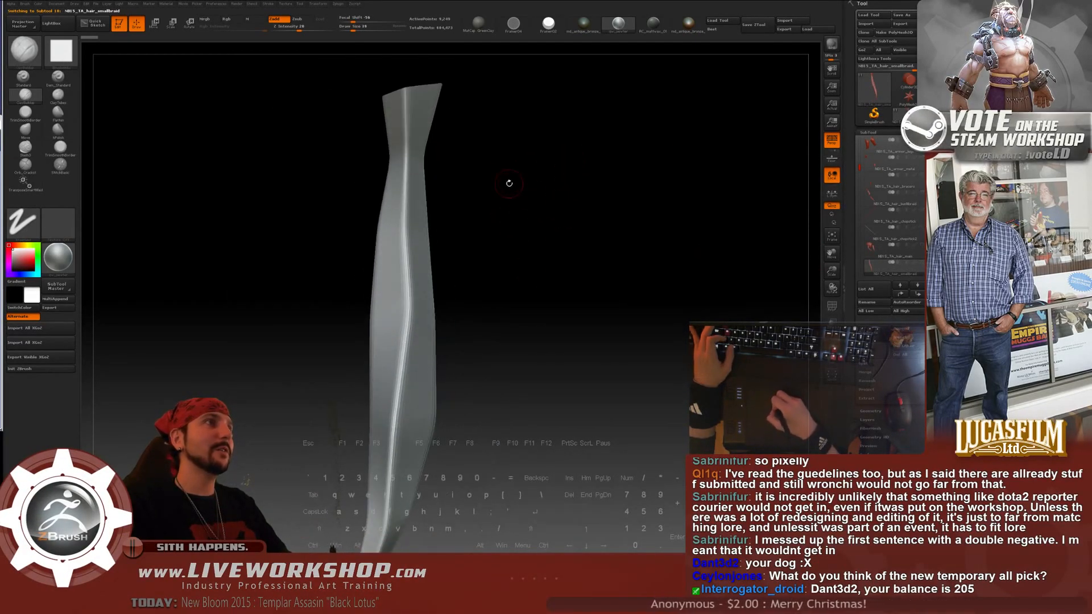
# - Sculpt long hair strands from the flared top of the small braid down its upper half
pyautogui.moveTo(457, 147); pyautogui.dragTo(421, 123)
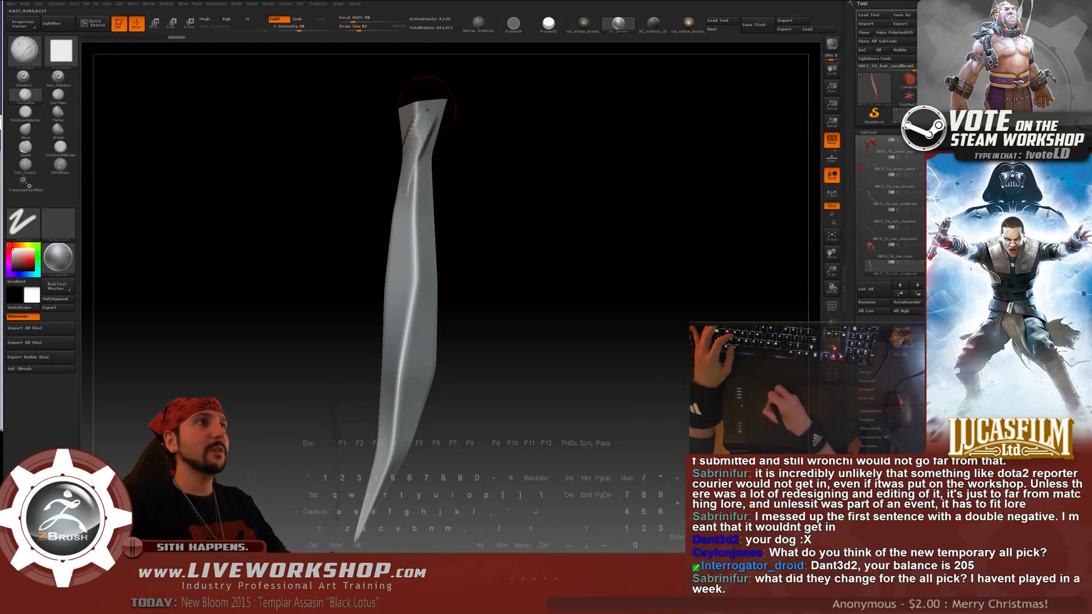
pyautogui.moveTo(426, 116); pyautogui.dragTo(400, 274)
pyautogui.moveTo(408, 161); pyautogui.dragTo(397, 228)
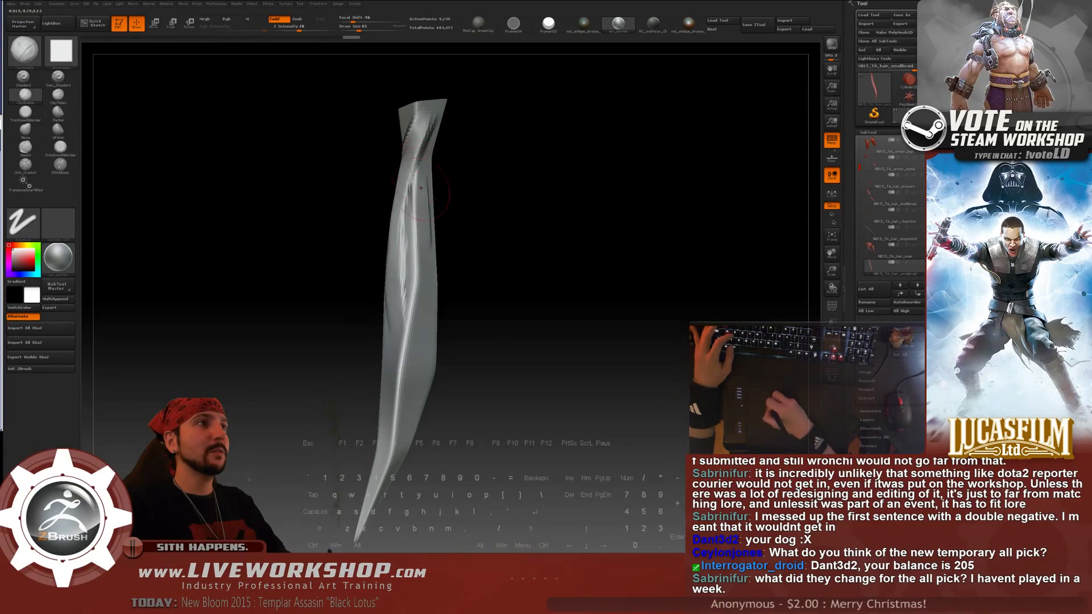
pyautogui.moveTo(421, 188); pyautogui.dragTo(410, 279)
pyautogui.moveTo(426, 185); pyautogui.dragTo(427, 290)
pyautogui.moveTo(418, 208); pyautogui.dragTo(421, 267)
pyautogui.moveTo(414, 182); pyautogui.dragTo(407, 261)
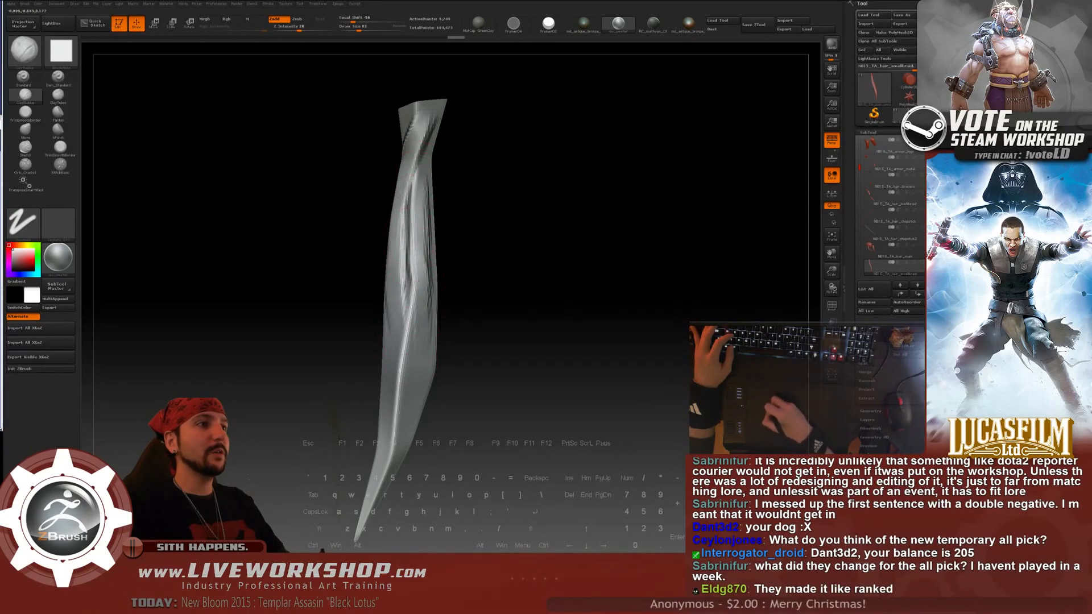
pyautogui.moveTo(487, 297)
pyautogui.mouseDown()
pyautogui.moveTo(495, 236)
pyautogui.moveTo(508, 247)
pyautogui.mouseUp()
pyautogui.moveTo(426, 208); pyautogui.dragTo(431, 251)
pyautogui.moveTo(418, 175); pyautogui.dragTo(434, 308)
# - Adjust the brush size and carve the strands along the braid's lower half toward its tip
pyautogui.press('s')
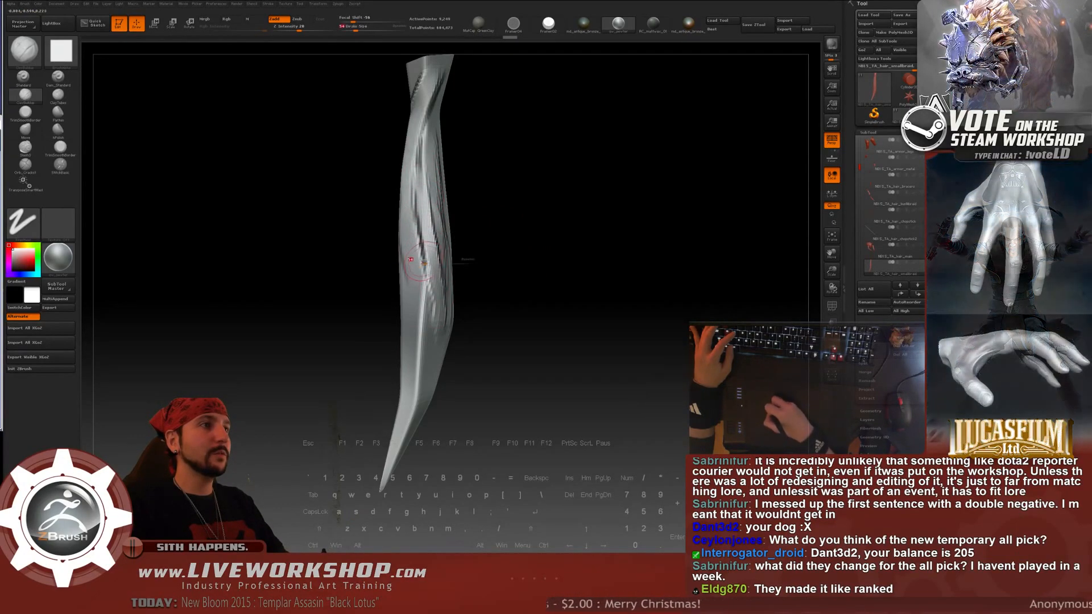
pyautogui.moveTo(424, 264); pyautogui.dragTo(426, 264)
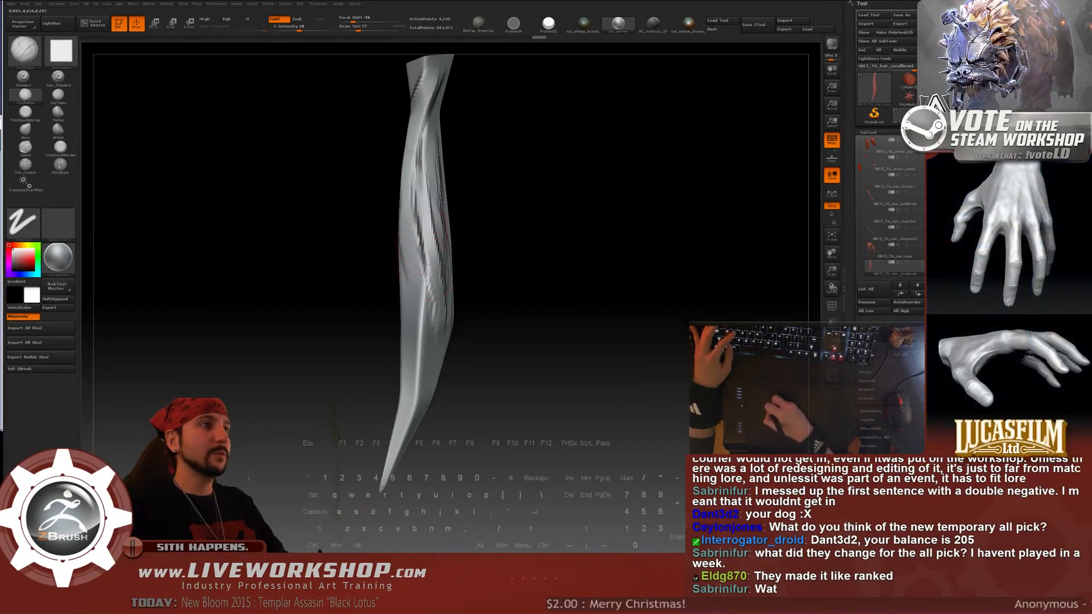
pyautogui.moveTo(426, 193); pyautogui.dragTo(428, 376)
pyautogui.moveTo(438, 295)
pyautogui.mouseDown()
pyautogui.moveTo(428, 381)
pyautogui.moveTo(399, 436)
pyautogui.mouseUp()
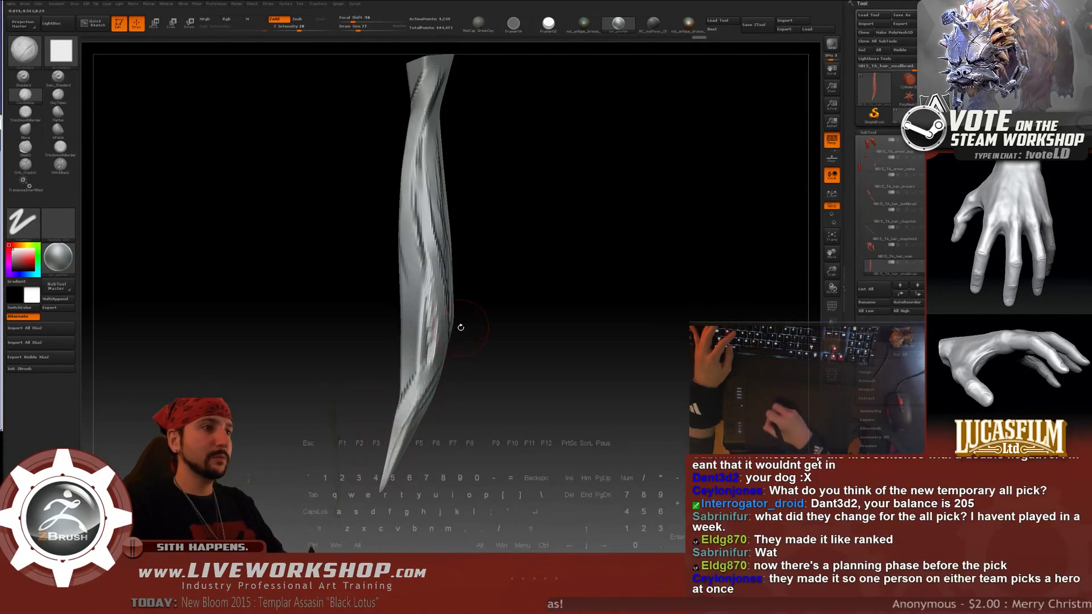
pyautogui.moveTo(445, 318); pyautogui.dragTo(416, 394)
# - Resize the brush and build up overlapping strands along the outer curve and middle of the braid
pyautogui.moveTo(494, 296)
pyautogui.mouseDown()
pyautogui.moveTo(523, 288)
pyautogui.moveTo(546, 261)
pyautogui.moveTo(523, 267)
pyautogui.moveTo(548, 280)
pyautogui.moveTo(513, 270)
pyautogui.mouseUp()
pyautogui.press('s')
pyautogui.press('s')
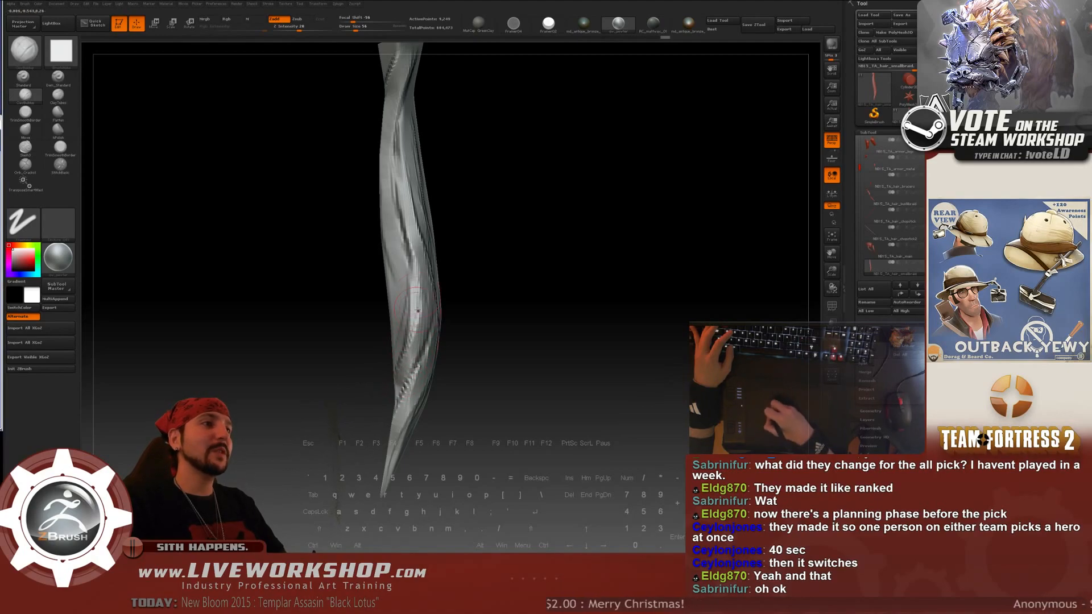
pyautogui.moveTo(534, 241); pyautogui.dragTo(485, 266)
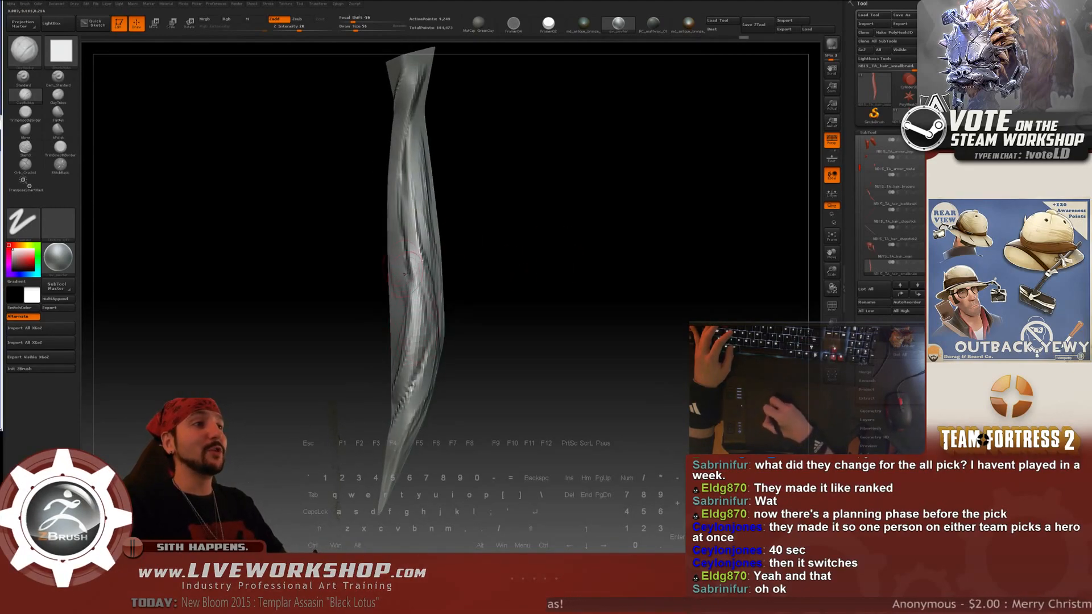
pyautogui.moveTo(406, 251); pyautogui.dragTo(417, 319)
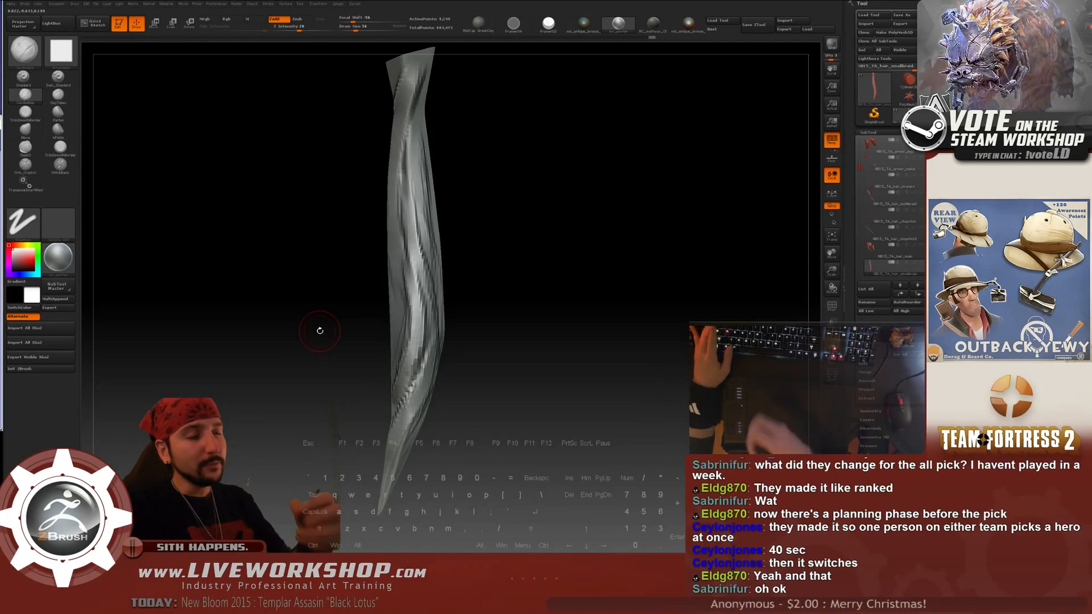
# - Carve additional strands through the braid's middle section from its side
pyautogui.moveTo(320, 331); pyautogui.dragTo(484, 255)
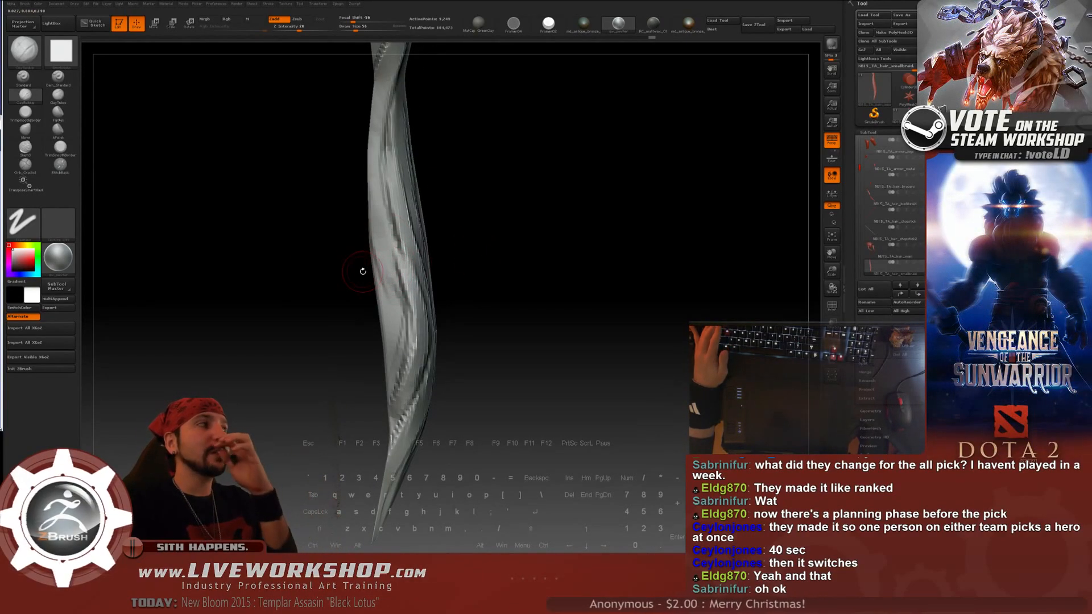
pyautogui.moveTo(466, 226); pyautogui.dragTo(497, 215)
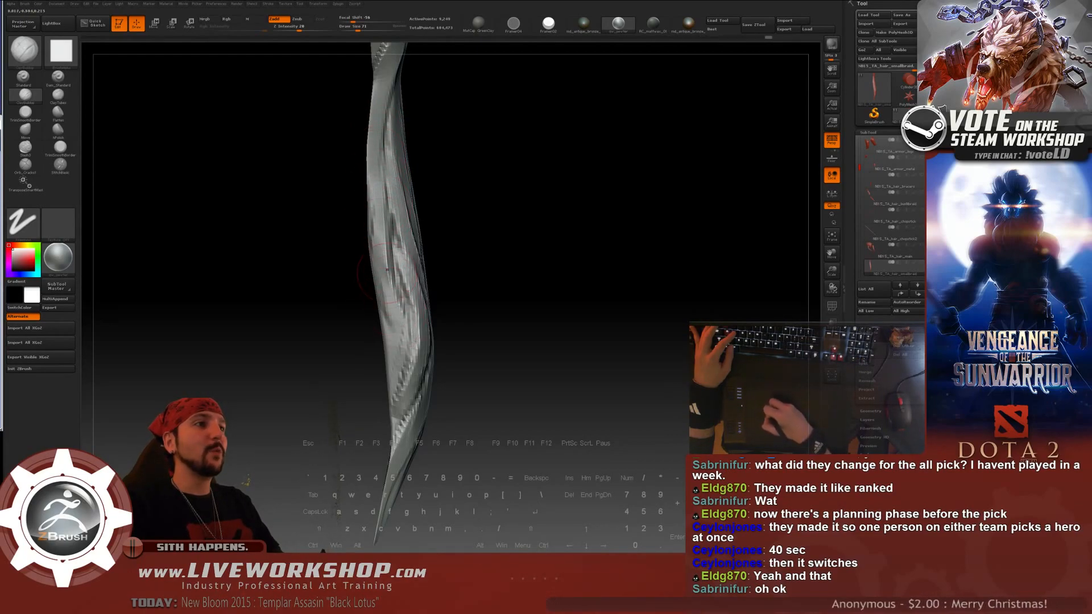
pyautogui.moveTo(524, 256)
pyautogui.mouseDown()
pyautogui.moveTo(580, 202)
pyautogui.moveTo(546, 256)
pyautogui.mouseUp()
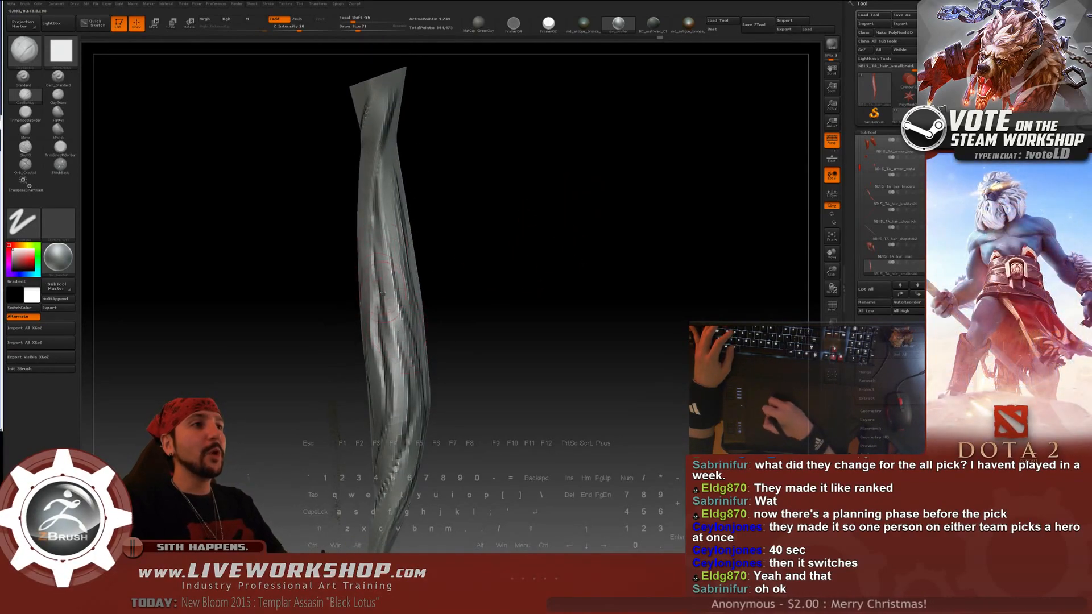
# - Readjust the brush size and sculpt a broad strand crossing diagonally over the middle of the braid
pyautogui.press('s')
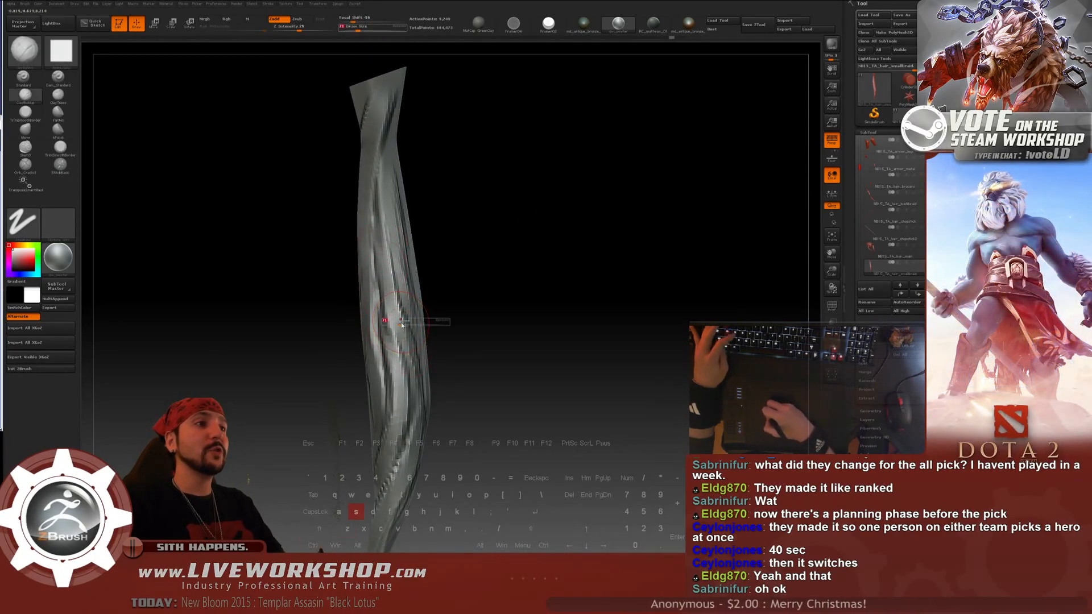
pyautogui.moveTo(388, 321); pyautogui.dragTo(384, 321)
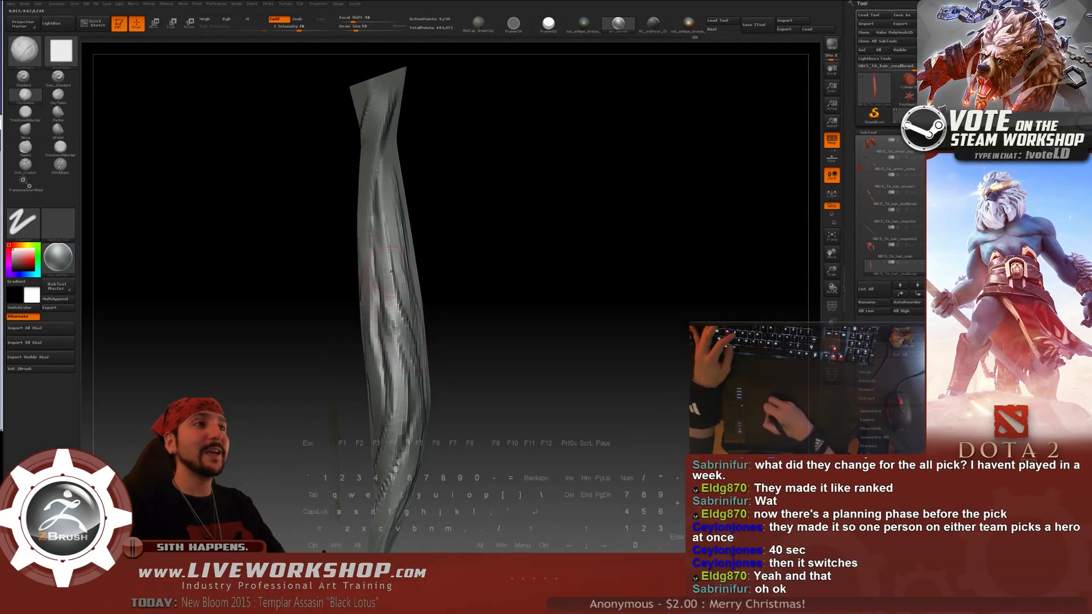
pyautogui.press(']')
pyautogui.keyDown('alt'); pyautogui.moveTo(467, 216); pyautogui.dragTo(471, 232); pyautogui.keyUp('alt')
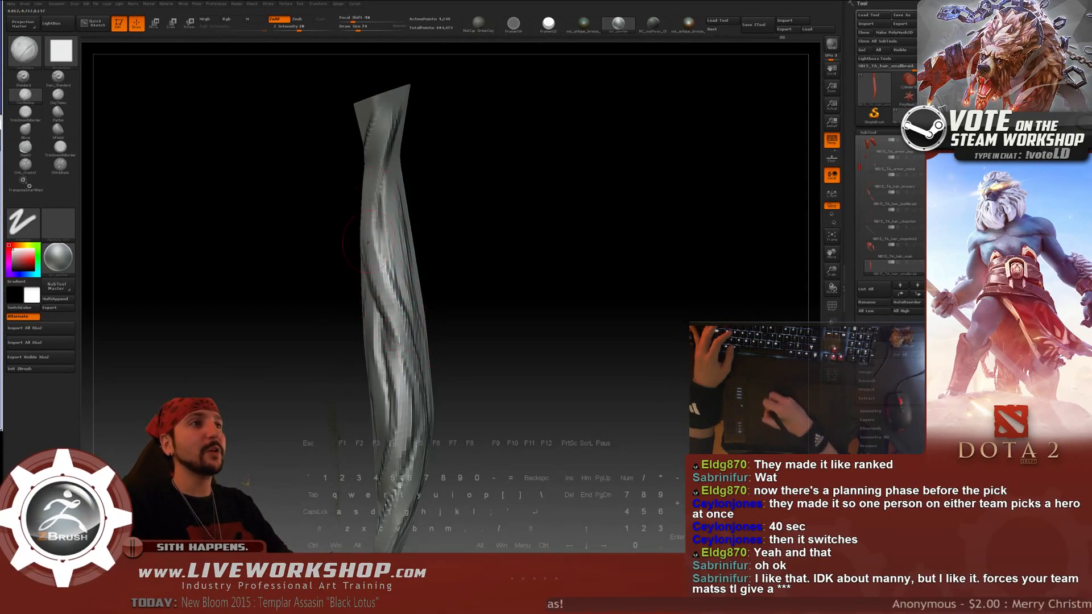
# - Carve twisting strands up through the braid's narrow neck into its flared top end
pyautogui.moveTo(445, 172); pyautogui.dragTo(458, 172)
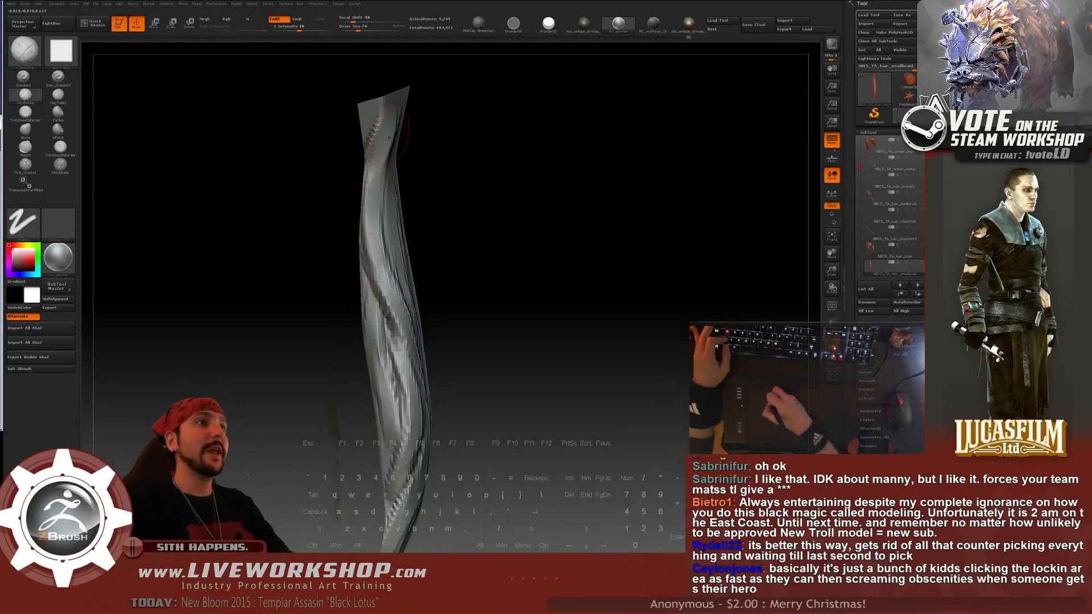
pyautogui.moveTo(446, 132); pyautogui.dragTo(430, 131)
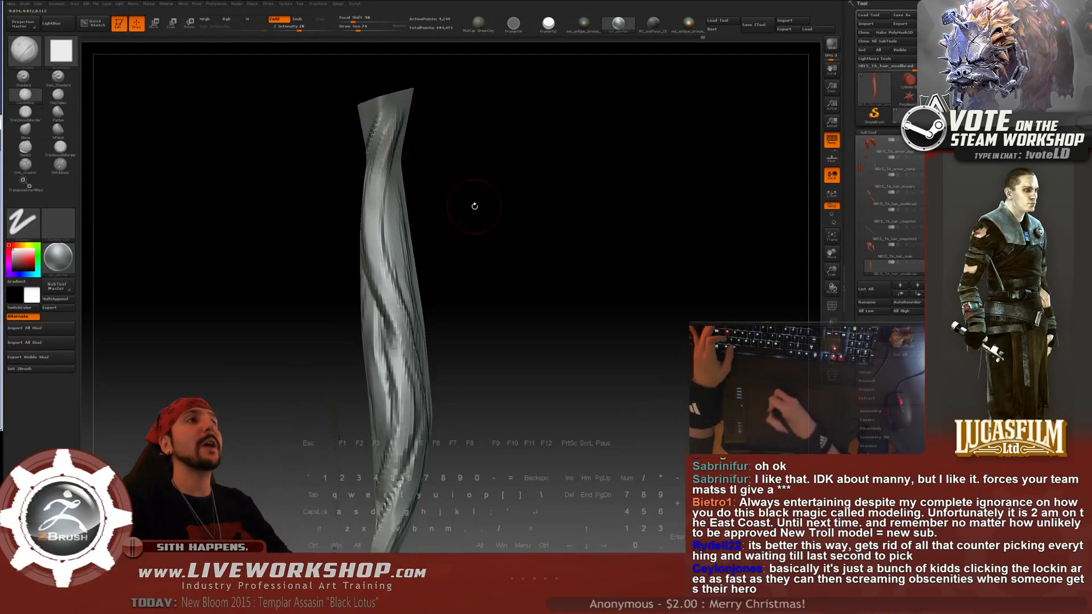
pyautogui.moveTo(472, 205)
pyautogui.mouseDown()
pyautogui.moveTo(528, 178)
pyautogui.moveTo(383, 128)
pyautogui.mouseUp()
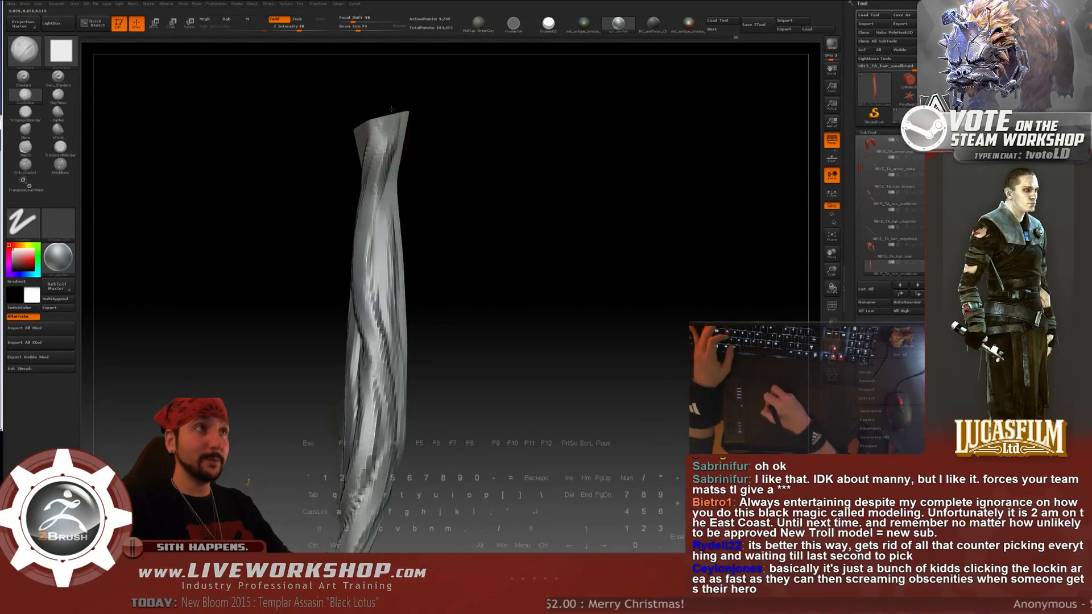
pyautogui.moveTo(386, 111); pyautogui.dragTo(409, 133)
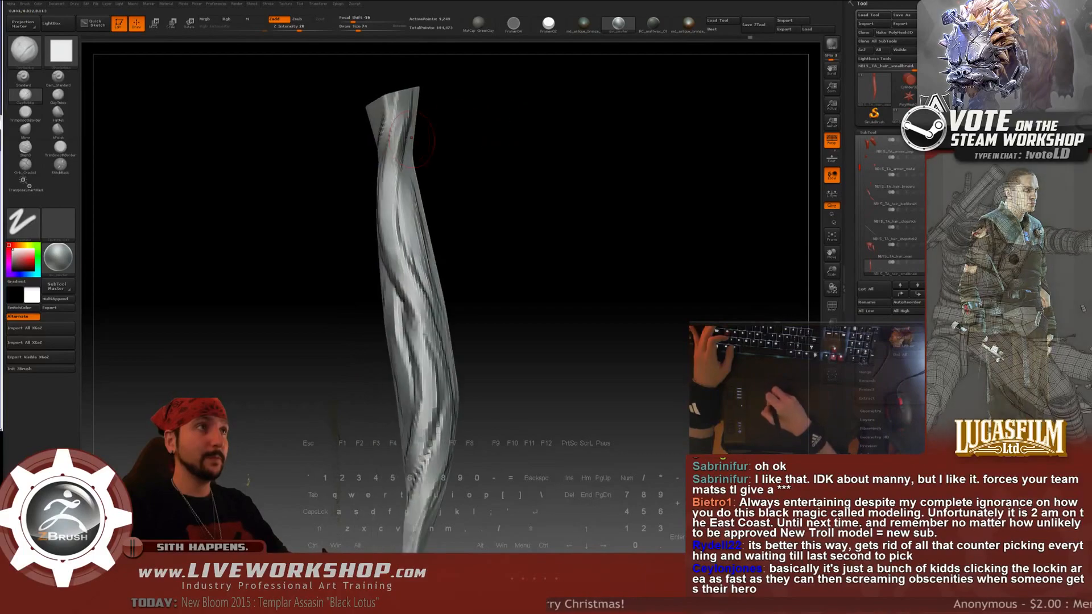
# - Reduce the brush size and cut finer strands around the narrow neck of the braid from several sides
pyautogui.press('s')
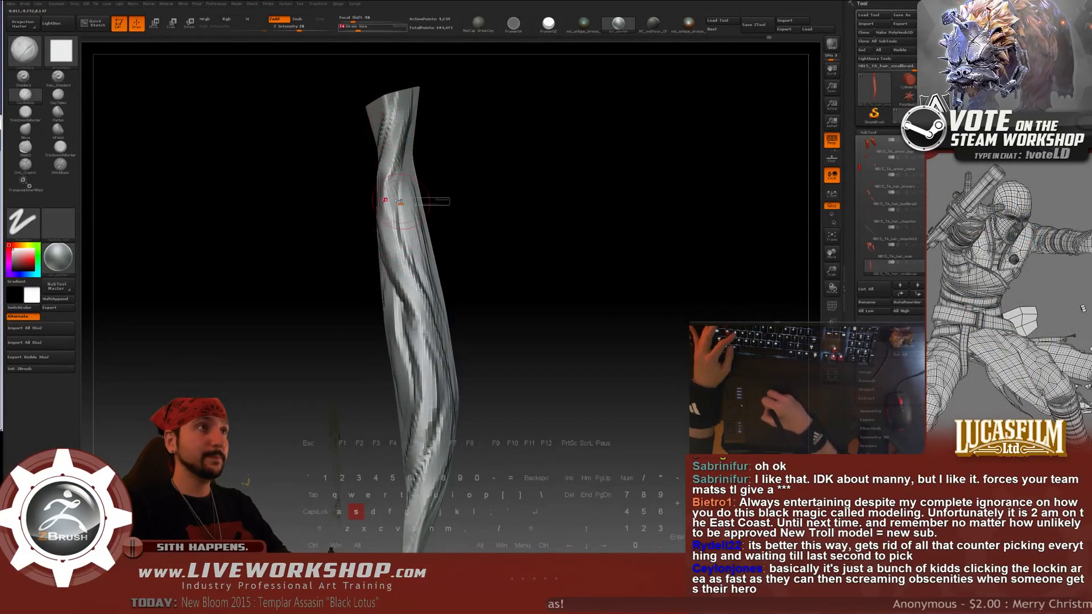
pyautogui.moveTo(402, 205); pyautogui.dragTo(397, 205)
pyautogui.moveTo(390, 177)
pyautogui.mouseDown()
pyautogui.moveTo(398, 239)
pyautogui.moveTo(414, 187)
pyautogui.mouseUp()
pyautogui.press('s')
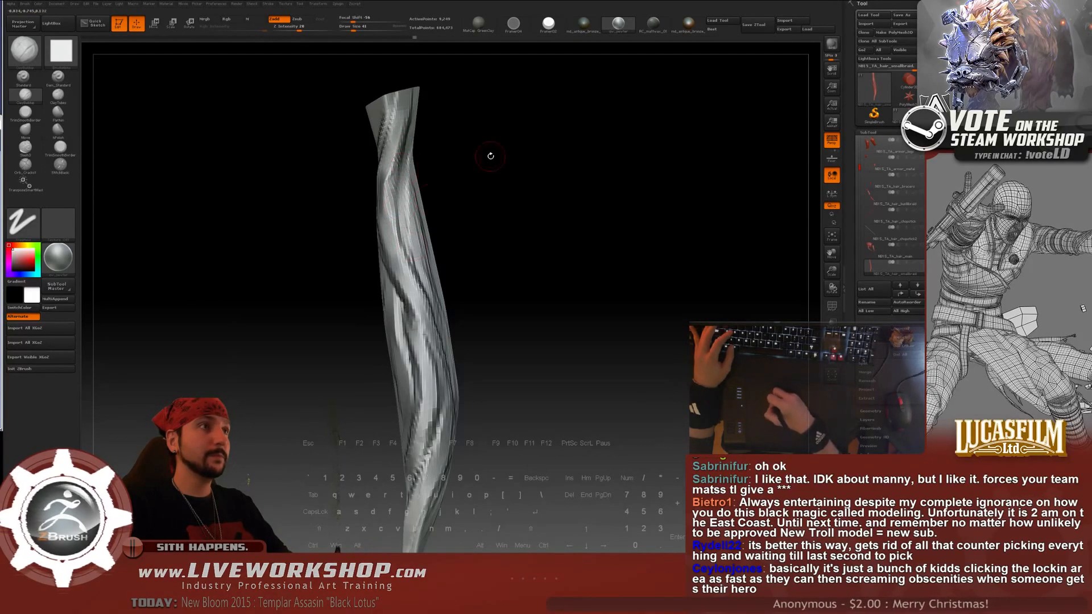
pyautogui.moveTo(490, 156)
pyautogui.mouseDown()
pyautogui.moveTo(430, 174)
pyautogui.moveTo(404, 202)
pyautogui.moveTo(407, 232)
pyautogui.moveTo(381, 271)
pyautogui.mouseUp()
pyautogui.press('s')
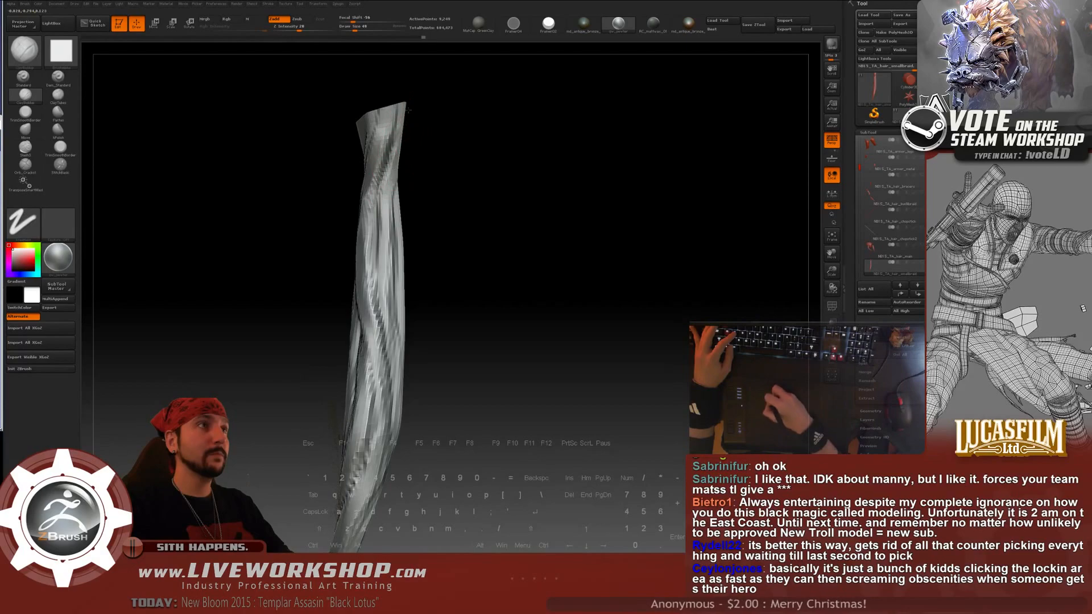
# - Carve deeper twisting strands from the braid's upper section down through its middle, working around several sides
pyautogui.moveTo(379, 202)
pyautogui.mouseDown()
pyautogui.moveTo(393, 262)
pyautogui.moveTo(377, 251)
pyautogui.moveTo(400, 216)
pyautogui.moveTo(470, 214)
pyautogui.moveTo(397, 254)
pyautogui.mouseUp()
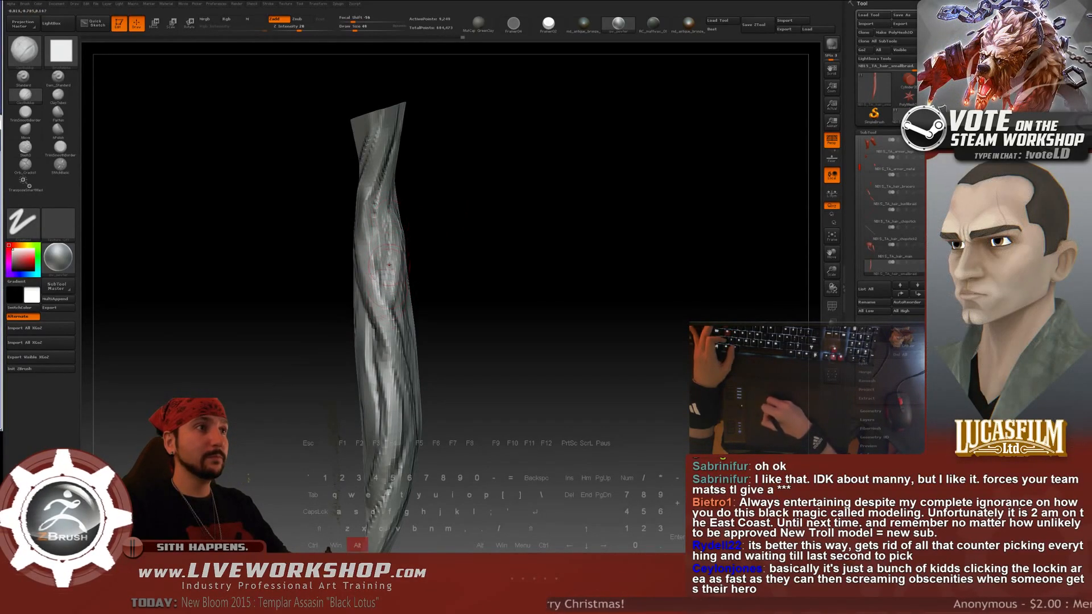
pyautogui.moveTo(478, 273); pyautogui.dragTo(371, 223)
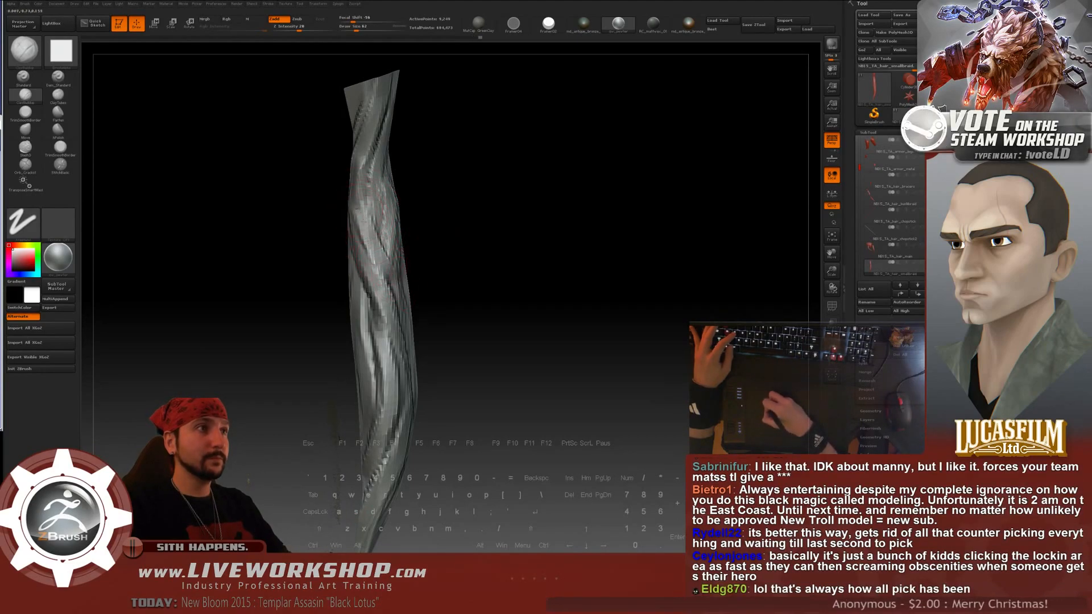
pyautogui.moveTo(449, 250)
pyautogui.mouseDown()
pyautogui.moveTo(483, 252)
pyautogui.moveTo(376, 243)
pyautogui.mouseUp()
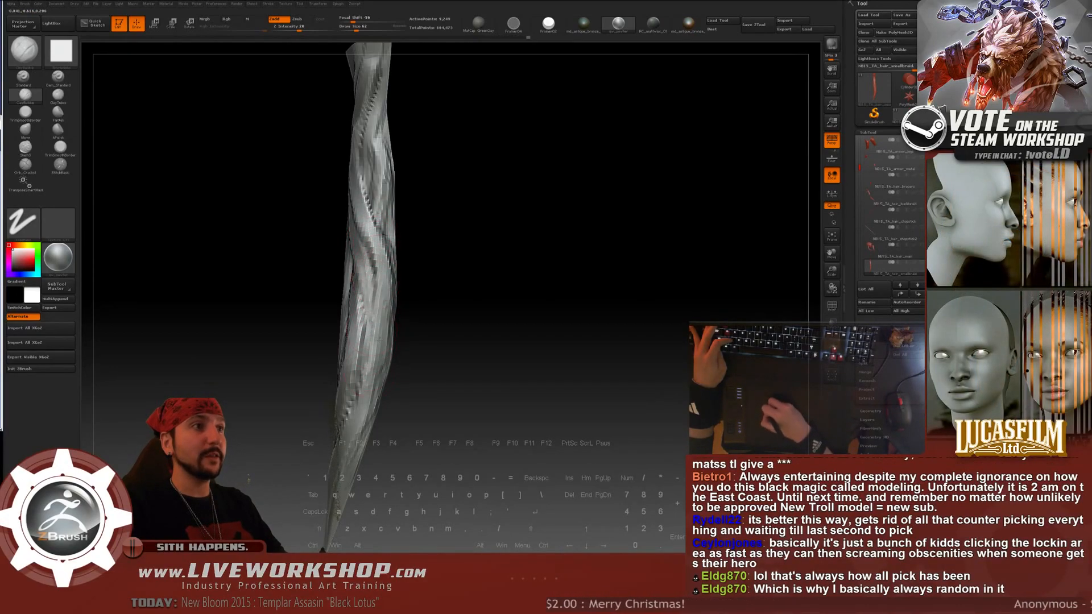
pyautogui.moveTo(444, 300)
pyautogui.mouseDown()
pyautogui.moveTo(455, 271)
pyautogui.moveTo(421, 261)
pyautogui.mouseUp()
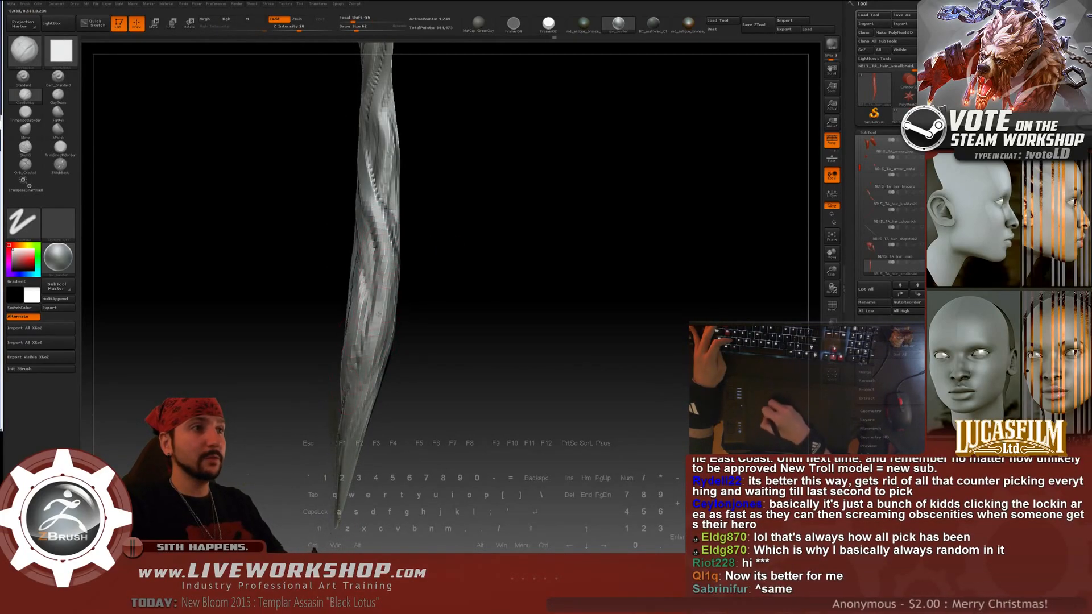
# - Sculpt hair strands along the braid's lower half and around its tapered tip, deepening the grooves between them
pyautogui.moveTo(380, 314); pyautogui.dragTo(455, 317)
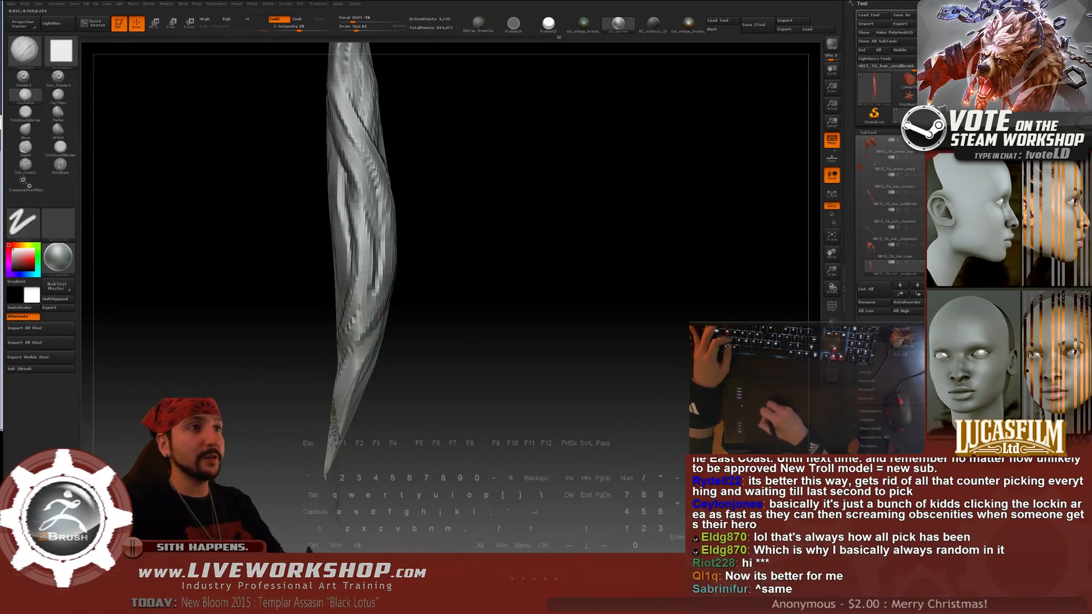
pyautogui.moveTo(394, 331)
pyautogui.mouseDown()
pyautogui.moveTo(346, 349)
pyautogui.moveTo(398, 335)
pyautogui.mouseUp()
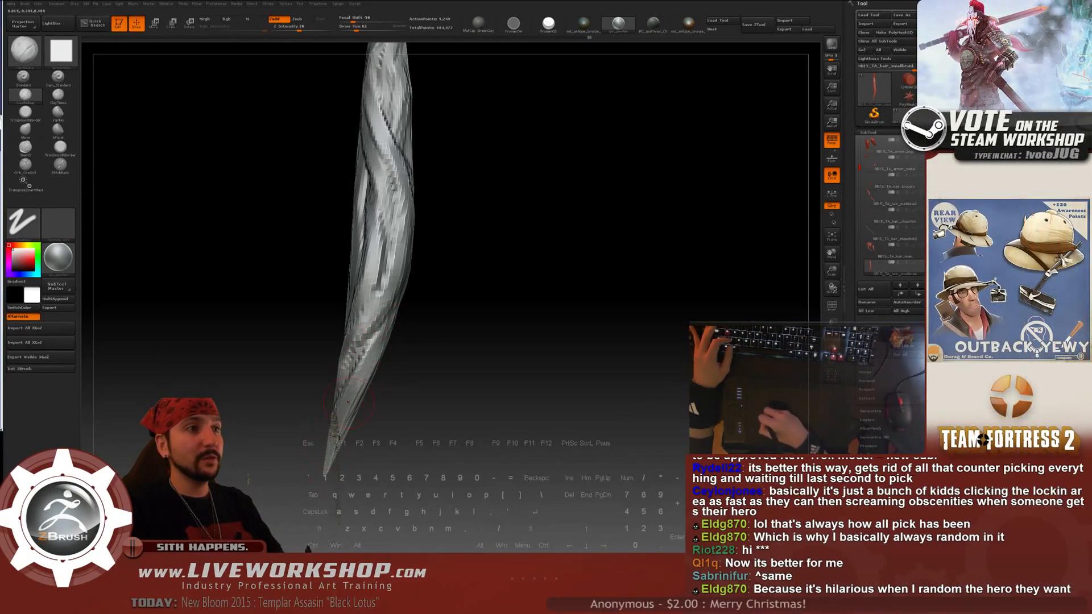
pyautogui.moveTo(358, 387)
pyautogui.mouseDown()
pyautogui.moveTo(452, 312)
pyautogui.moveTo(463, 268)
pyautogui.moveTo(488, 263)
pyautogui.moveTo(478, 288)
pyautogui.moveTo(471, 255)
pyautogui.mouseUp()
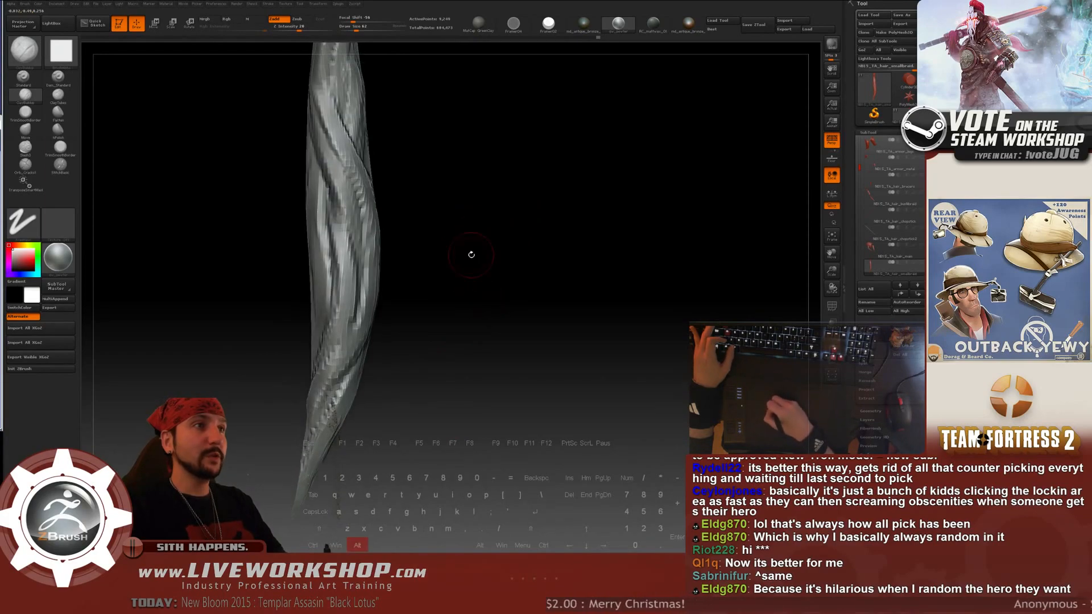
pyautogui.moveTo(347, 247)
pyautogui.keyDown('alt'); pyautogui.mouseDown()
pyautogui.moveTo(345, 219)
pyautogui.moveTo(347, 238)
pyautogui.mouseUp(); pyautogui.keyUp('alt')
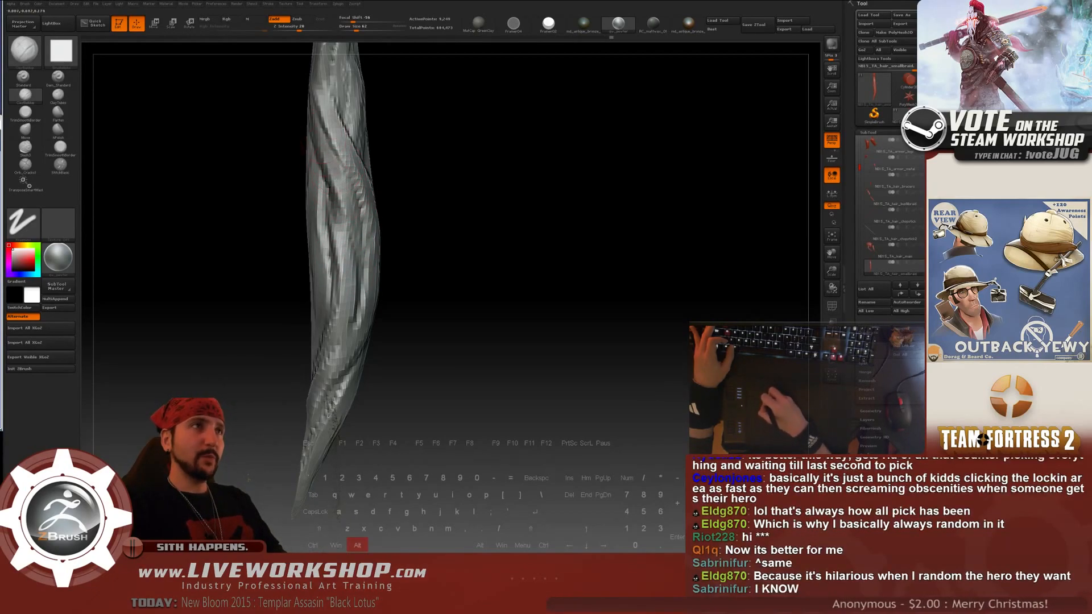
pyautogui.moveTo(338, 192)
pyautogui.keyDown('alt'); pyautogui.mouseDown()
pyautogui.moveTo(344, 227)
pyautogui.moveTo(341, 207)
pyautogui.mouseUp(); pyautogui.keyUp('alt')
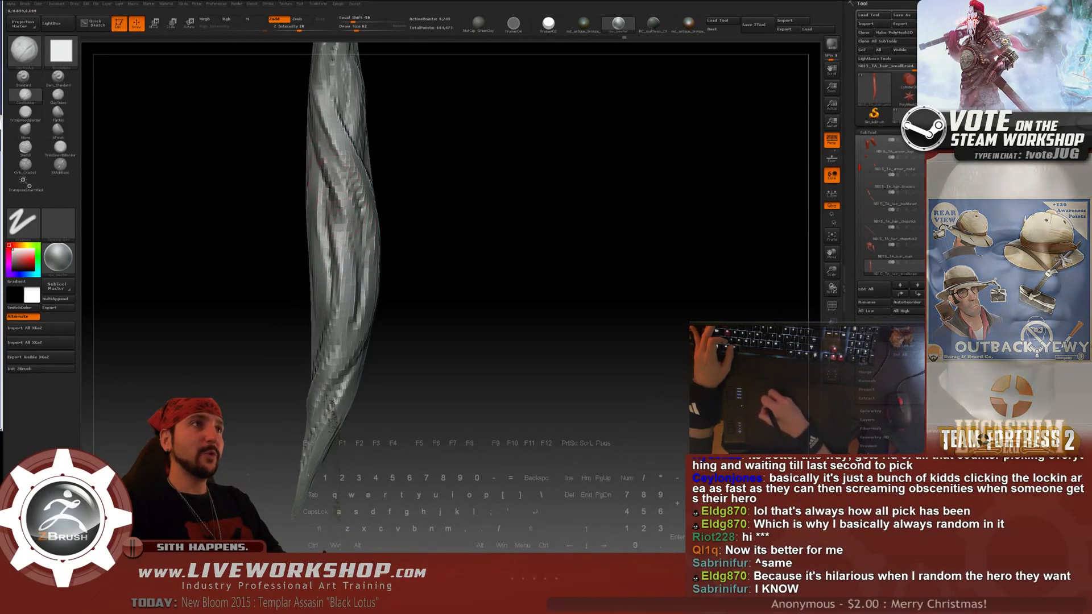
# - Readjust the brush size and shape a broad, smooth strand wrapping diagonally around the braid's lower middle
pyautogui.press(']')
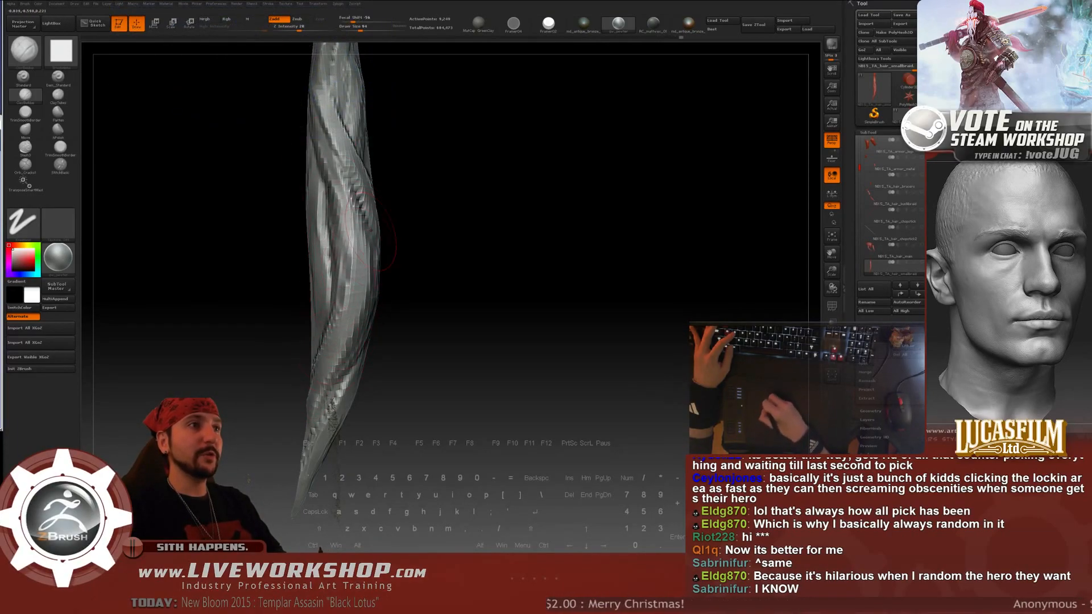
pyautogui.moveTo(418, 321)
pyautogui.mouseDown()
pyautogui.moveTo(406, 320)
pyautogui.moveTo(450, 293)
pyautogui.moveTo(435, 295)
pyautogui.mouseUp()
pyautogui.press('[')
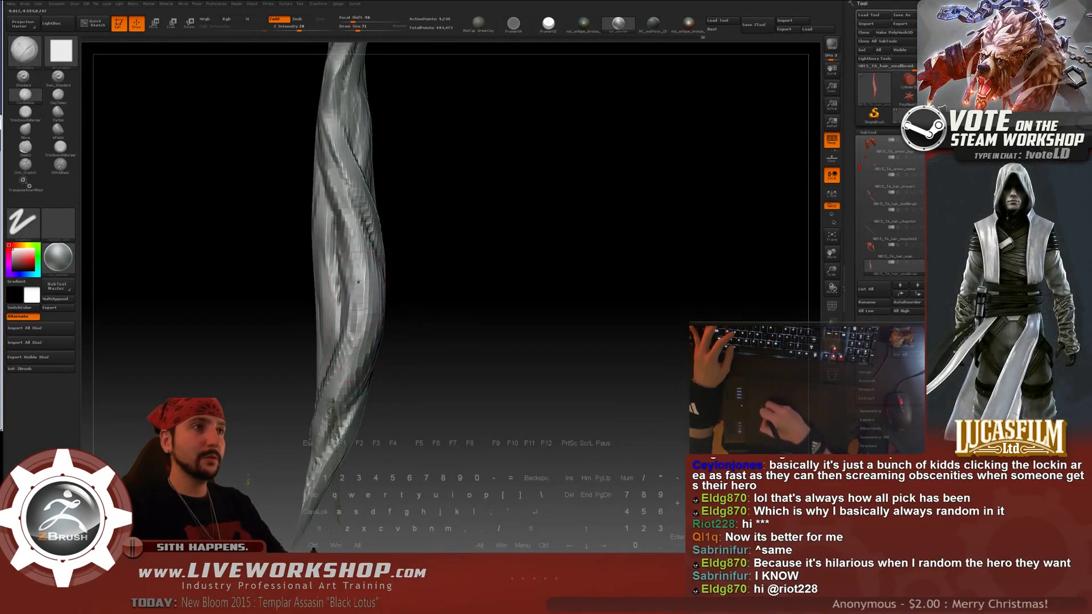
pyautogui.moveTo(428, 288); pyautogui.dragTo(402, 243)
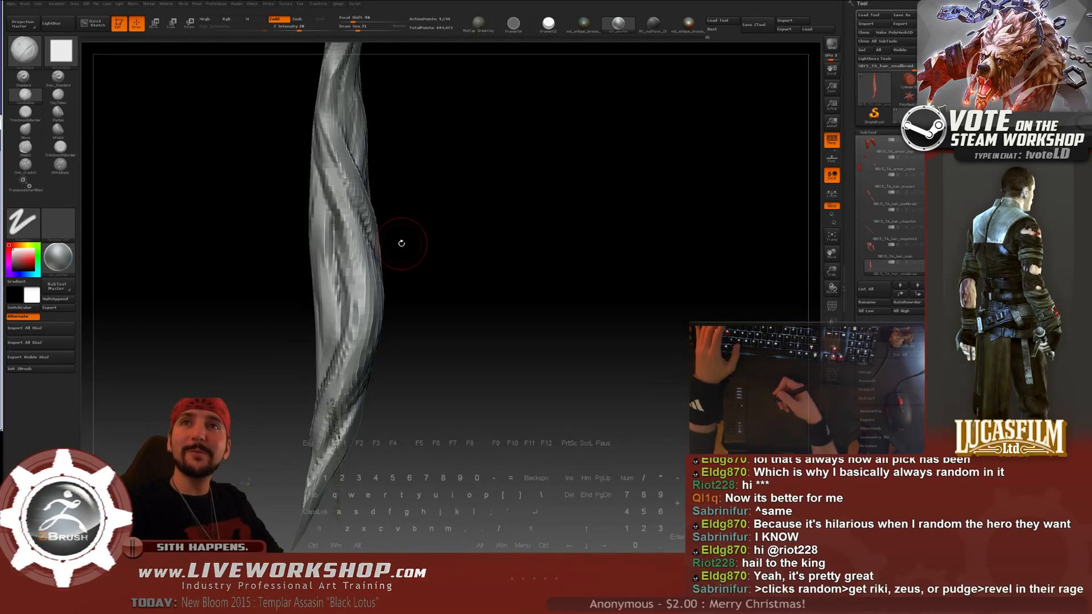
# - Extend the broad wrapping strand down toward the braid's tip and define its edge from several angles
pyautogui.moveTo(465, 192); pyautogui.dragTo(455, 253)
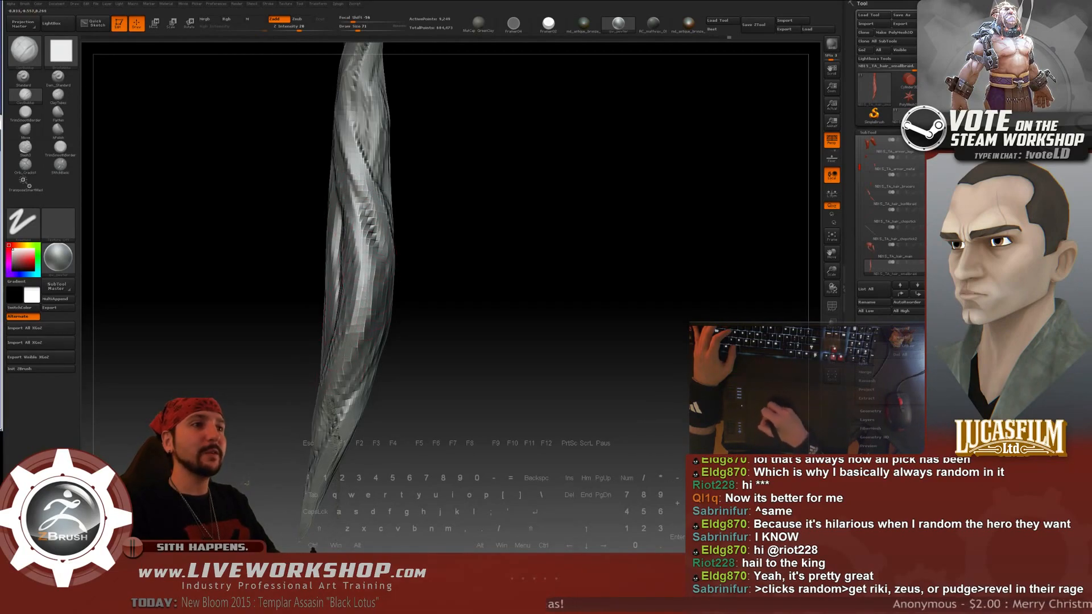
pyautogui.moveTo(393, 310); pyautogui.dragTo(413, 307)
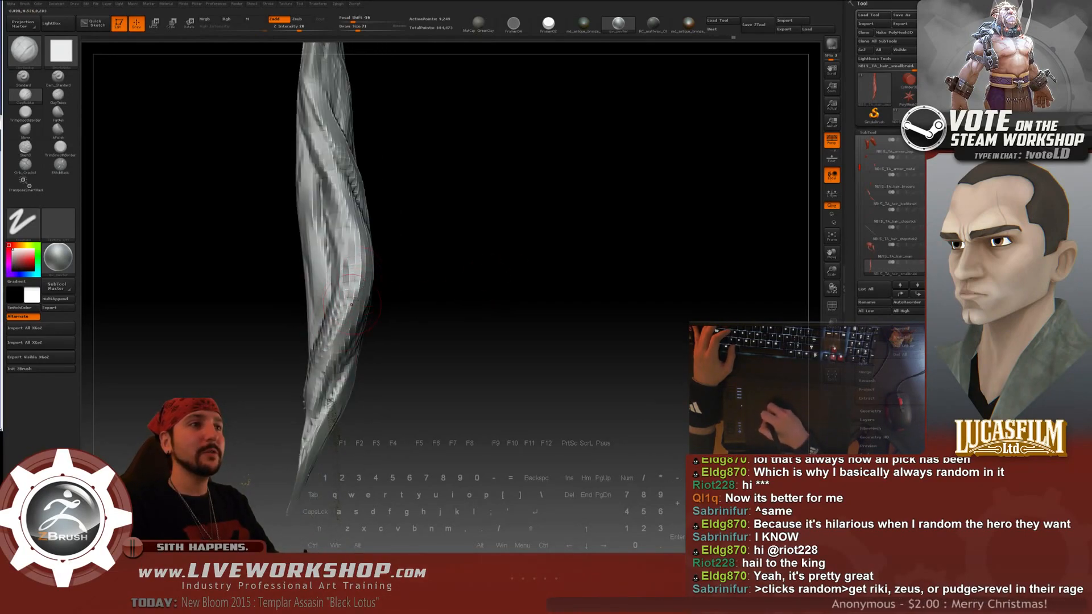
pyautogui.moveTo(393, 348); pyautogui.dragTo(435, 348)
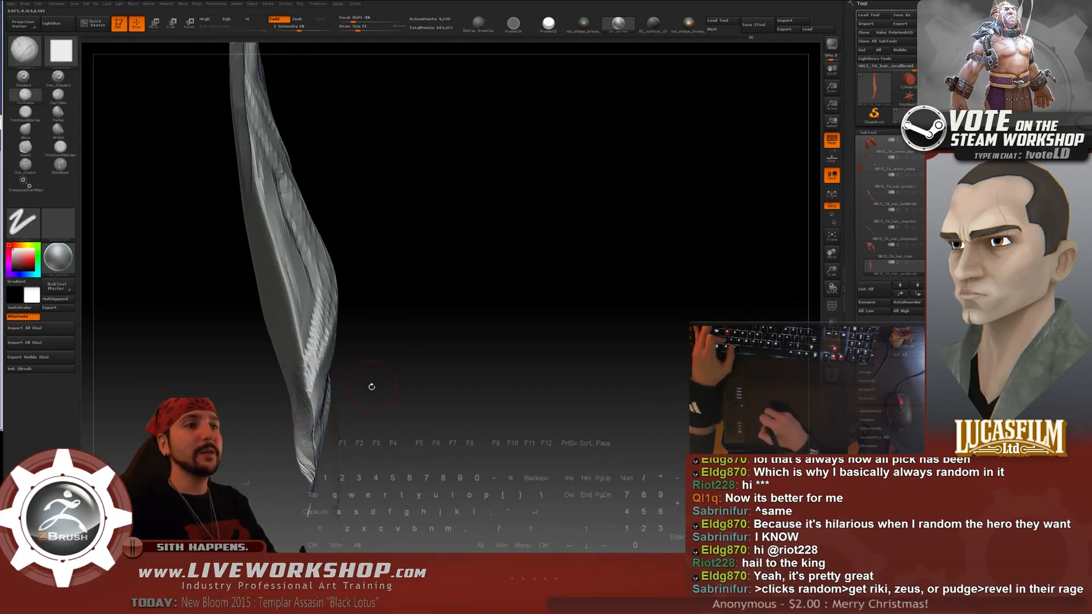
pyautogui.moveTo(370, 382)
pyautogui.mouseDown()
pyautogui.moveTo(427, 356)
pyautogui.moveTo(451, 301)
pyautogui.mouseUp()
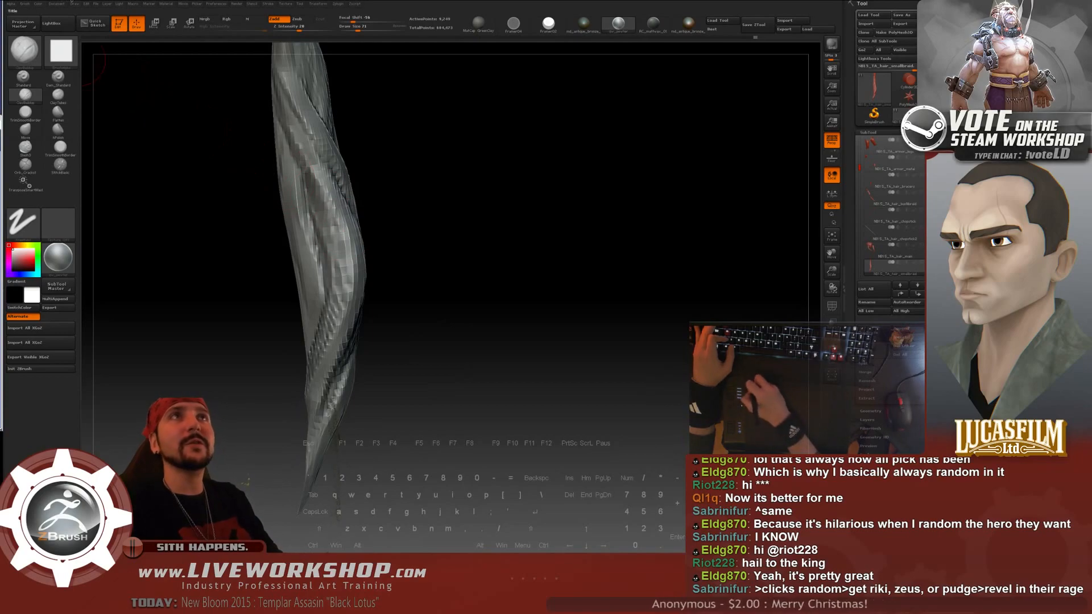
# - Turn on BackfaceMask in the current brush's auto masking settings
pyautogui.click(24, 4)
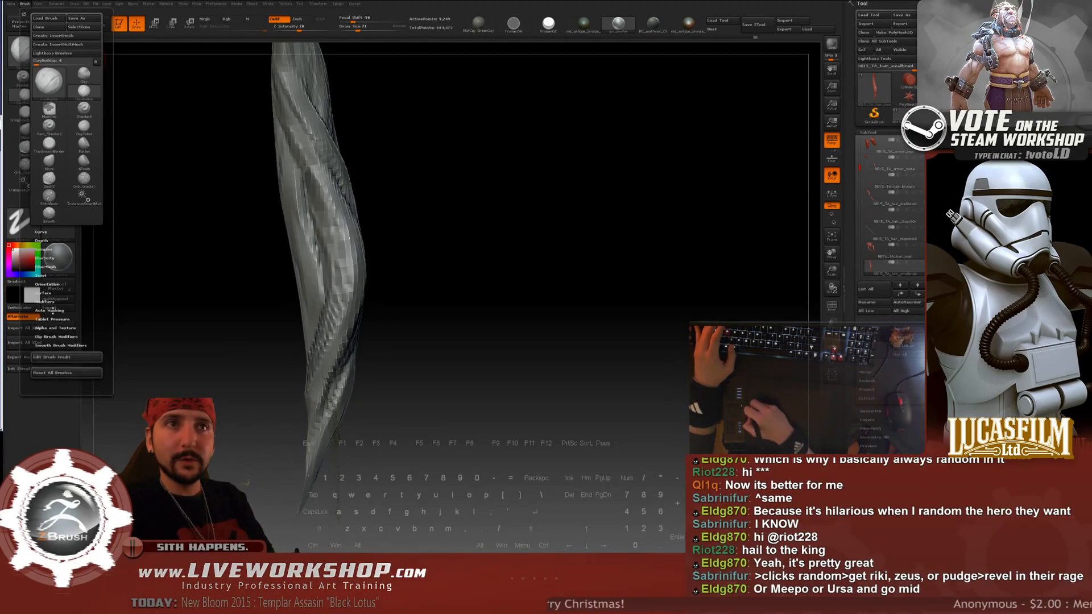
pyautogui.click(52, 311)
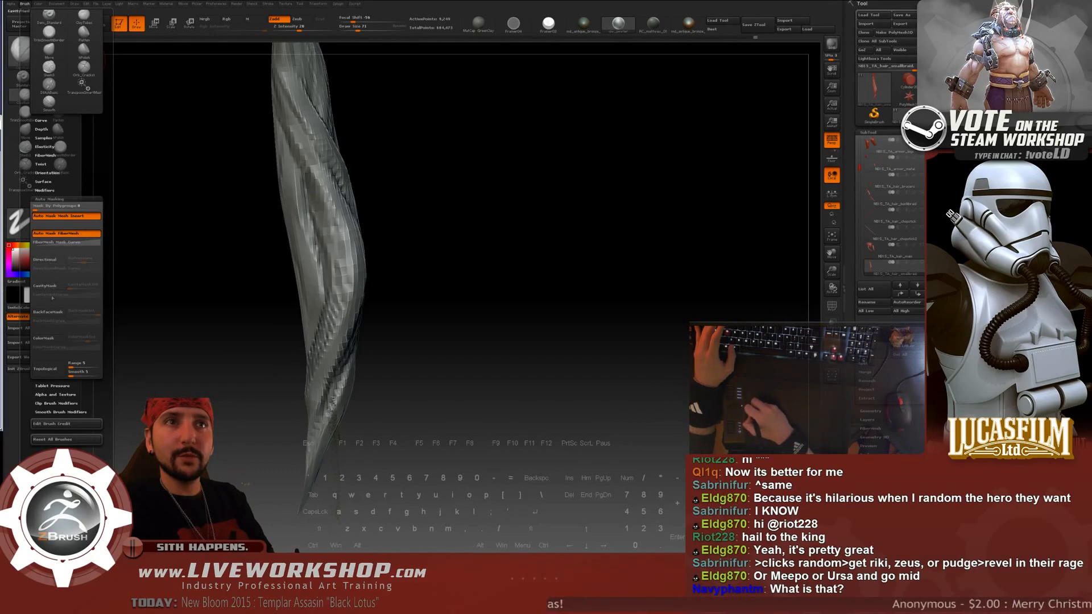
pyautogui.click(51, 314)
# - Sculpt overlapping strands around the thin lower part of the braid and carve the gap between them
pyautogui.moveTo(453, 193); pyautogui.dragTo(449, 251)
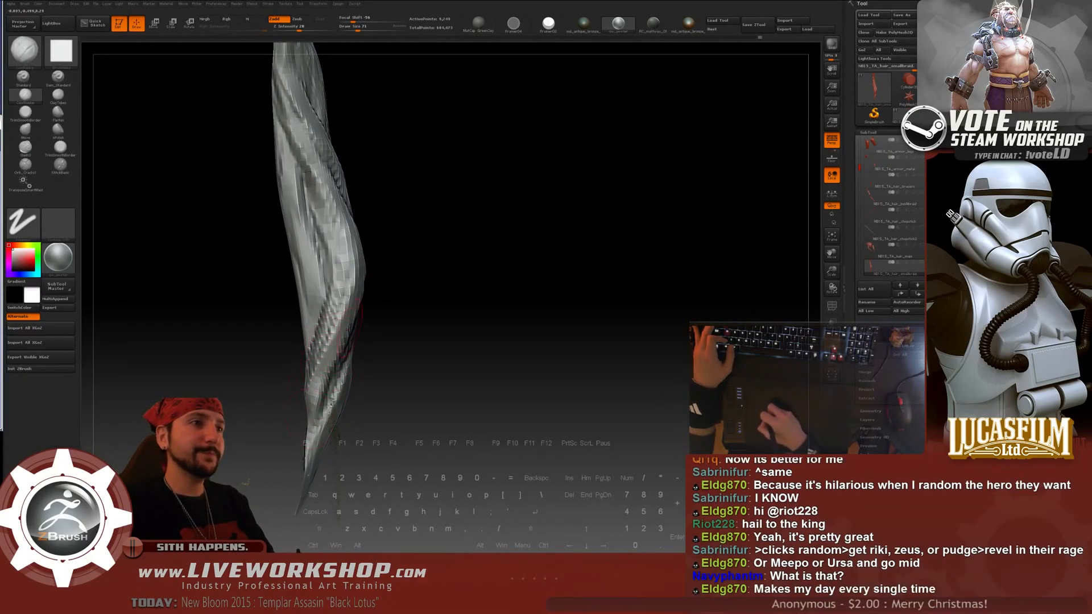
pyautogui.moveTo(303, 396); pyautogui.dragTo(407, 300)
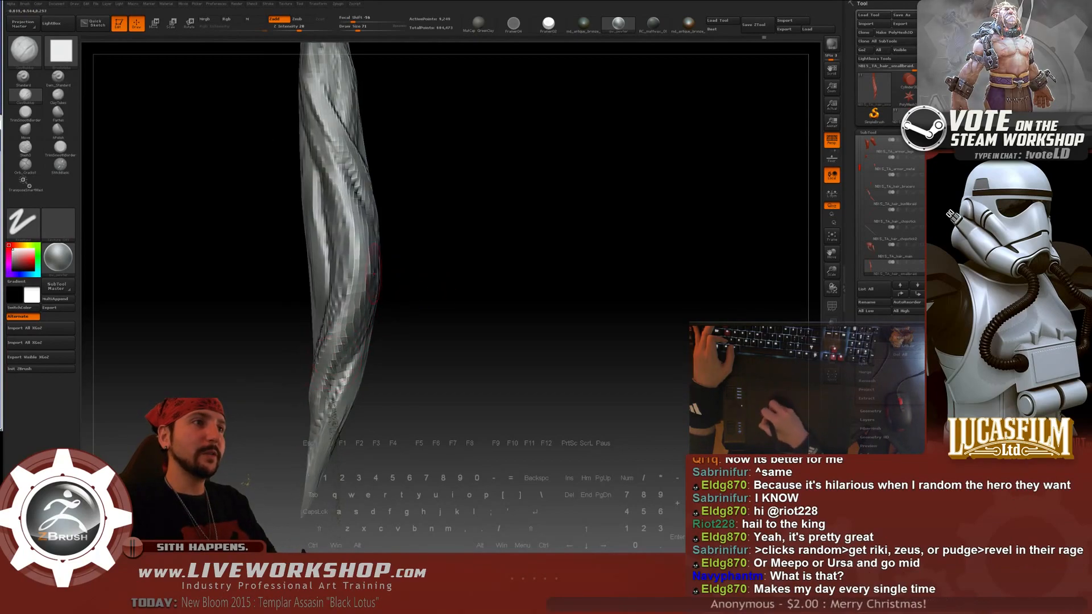
pyautogui.moveTo(445, 222); pyautogui.dragTo(457, 248)
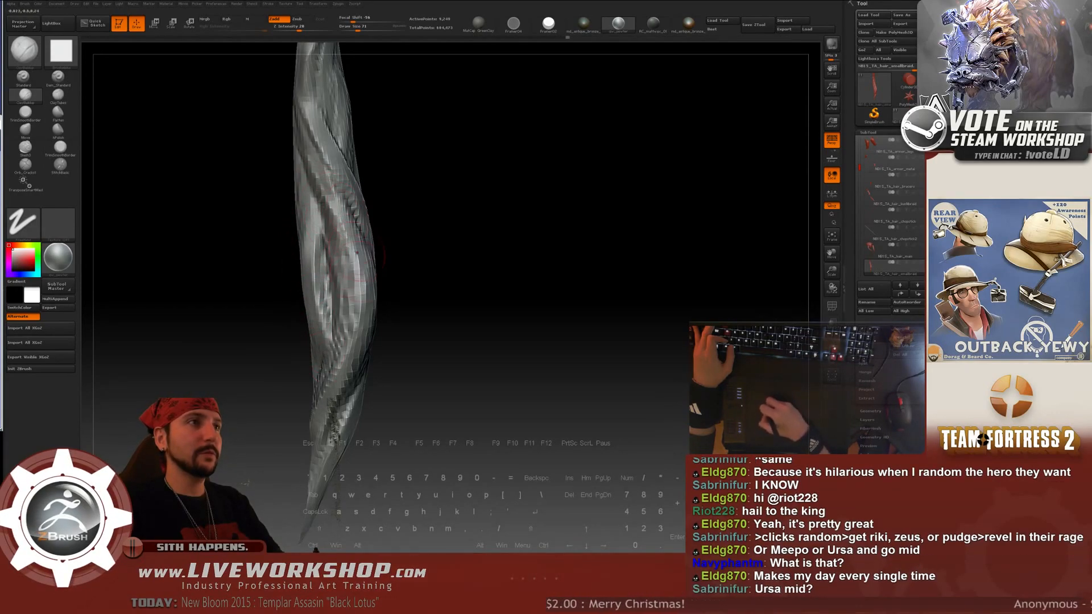
pyautogui.moveTo(495, 330)
pyautogui.keyDown('alt'); pyautogui.mouseDown()
pyautogui.moveTo(495, 242)
pyautogui.moveTo(522, 275)
pyautogui.moveTo(504, 313)
pyautogui.moveTo(493, 239)
pyautogui.moveTo(471, 231)
pyautogui.moveTo(473, 254)
pyautogui.mouseUp(); pyautogui.keyUp('alt')
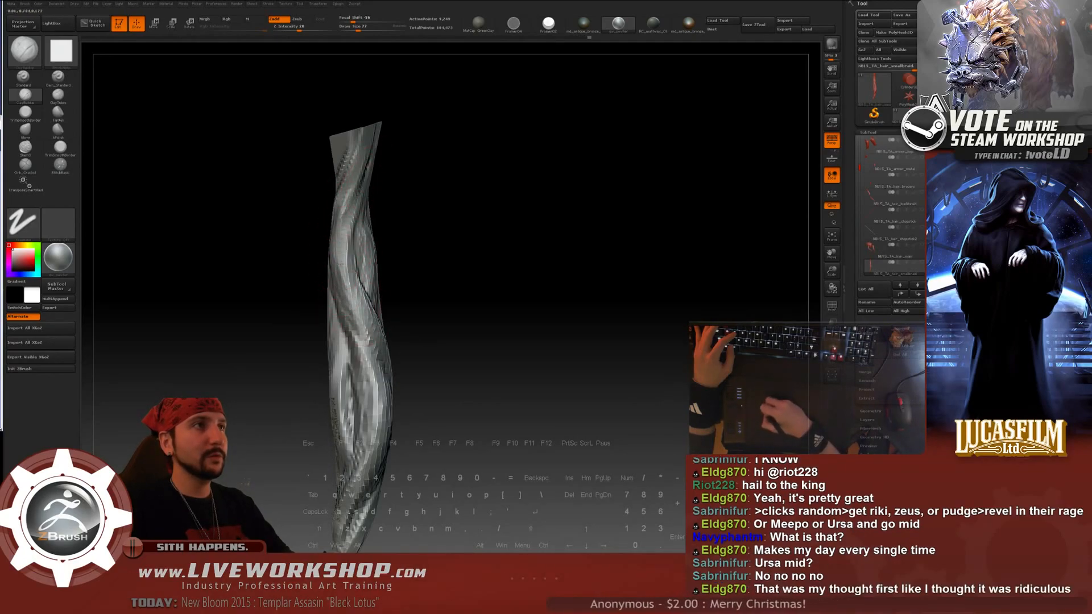
# - Shape a broad strand winding from the braid's flared top end around its neck
pyautogui.moveTo(417, 152)
pyautogui.mouseDown()
pyautogui.moveTo(341, 263)
pyautogui.moveTo(476, 169)
pyautogui.moveTo(468, 185)
pyautogui.mouseUp()
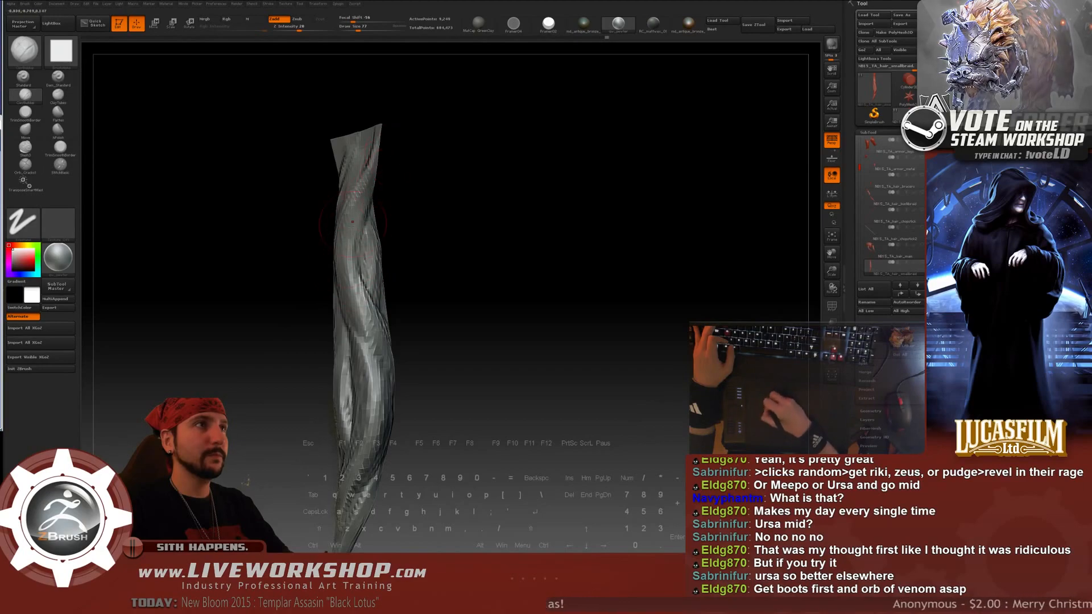
pyautogui.moveTo(396, 158); pyautogui.dragTo(384, 155)
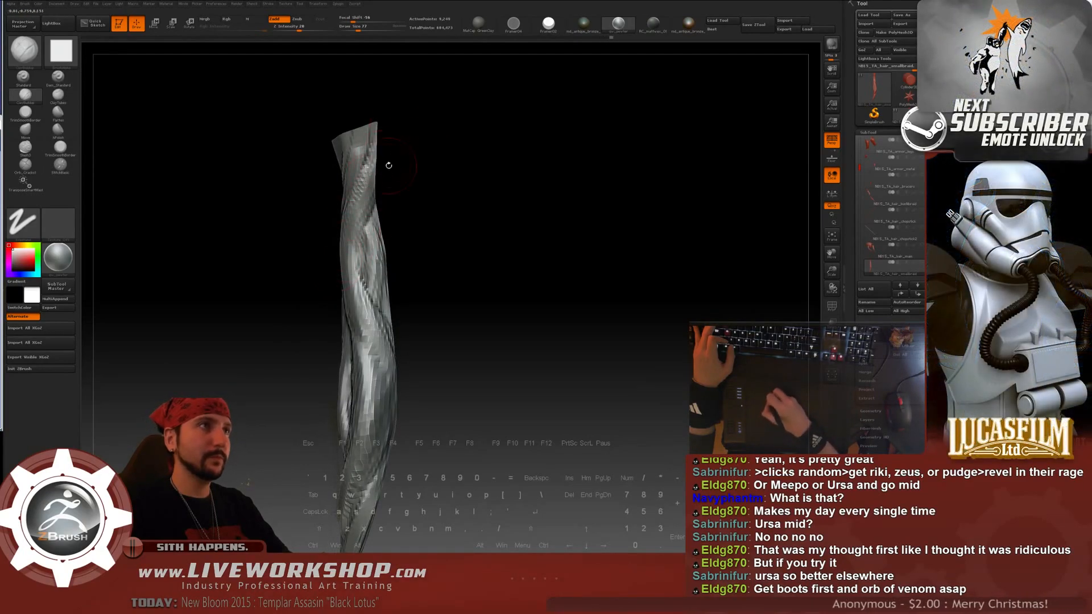
pyautogui.moveTo(400, 193)
pyautogui.mouseDown()
pyautogui.moveTo(417, 185)
pyautogui.moveTo(409, 217)
pyautogui.moveTo(371, 251)
pyautogui.moveTo(414, 209)
pyautogui.mouseUp()
# - Reduce the brush size and cut finer grooves between the twisting strands on the braid's upper half and neck
pyautogui.press('[')
pyautogui.press('[')
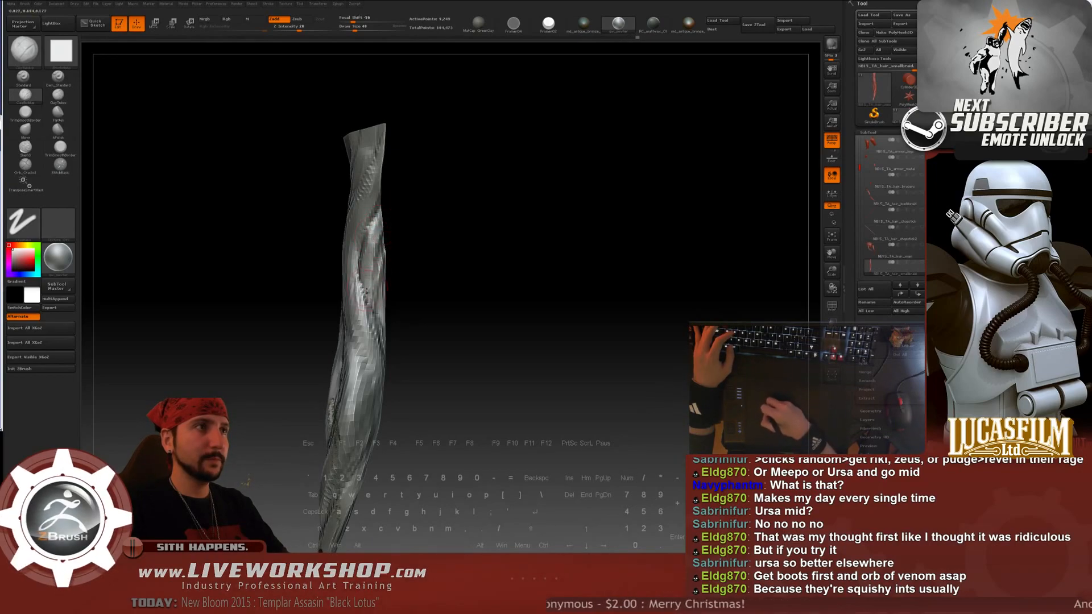
pyautogui.moveTo(433, 215); pyautogui.dragTo(390, 249)
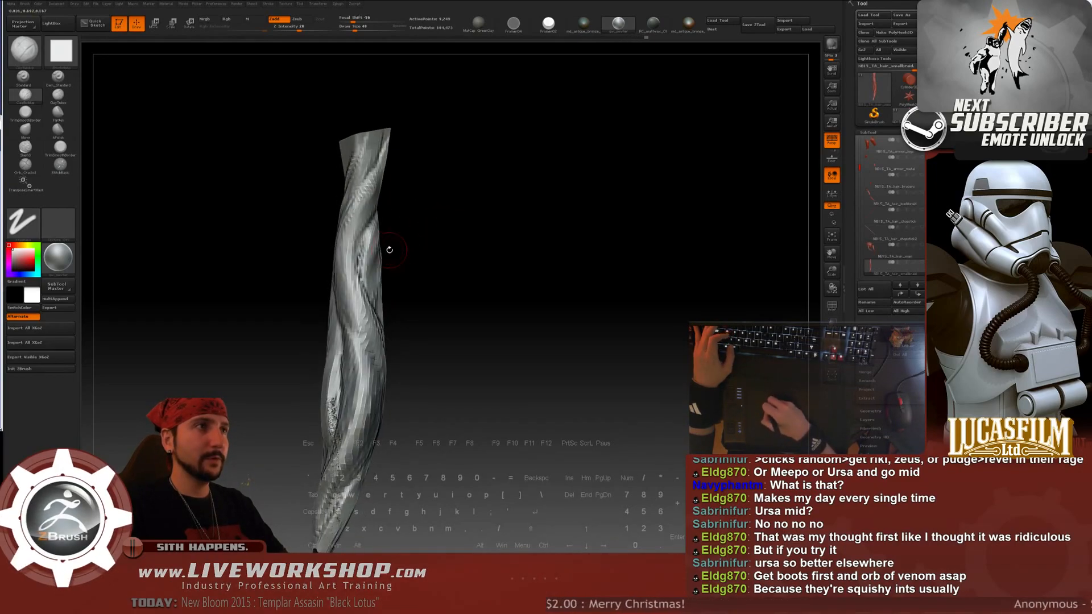
pyautogui.moveTo(397, 198); pyautogui.dragTo(411, 205)
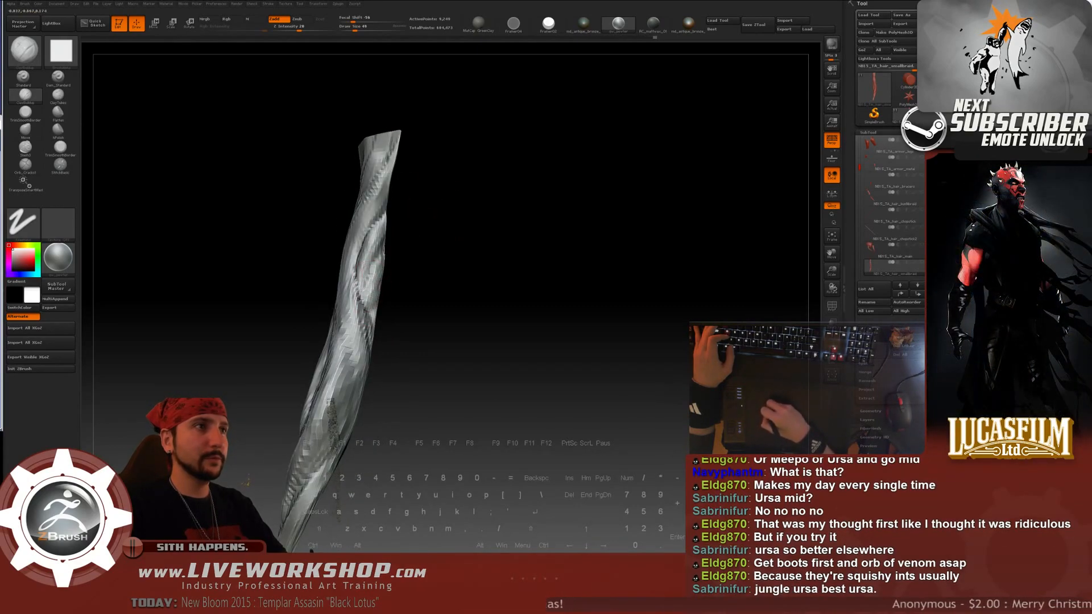
pyautogui.moveTo(438, 259); pyautogui.dragTo(415, 251)
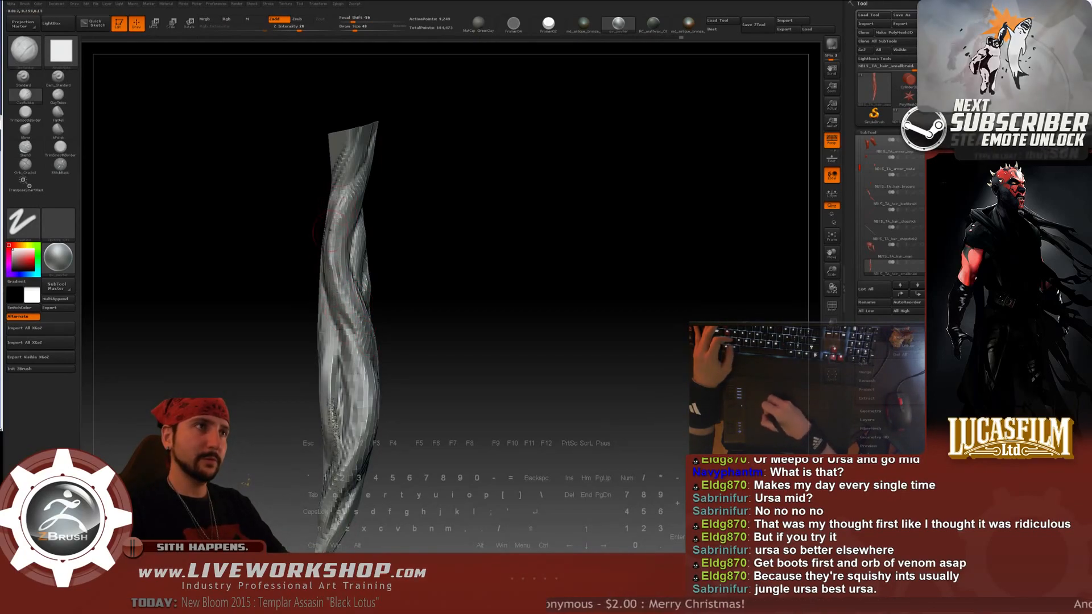
pyautogui.press('alt')
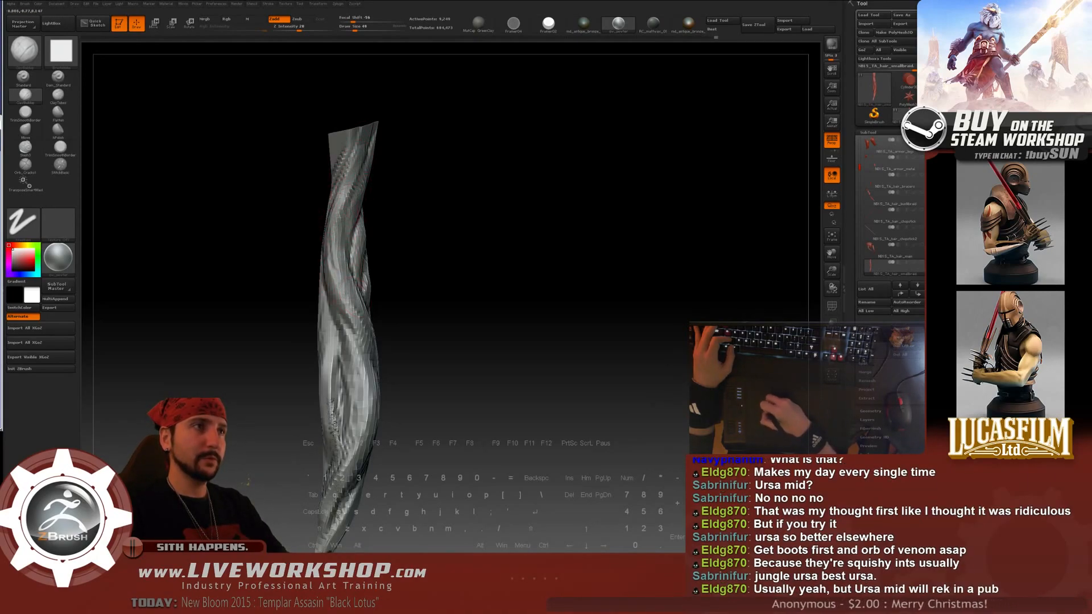
pyautogui.moveTo(381, 170); pyautogui.dragTo(394, 171)
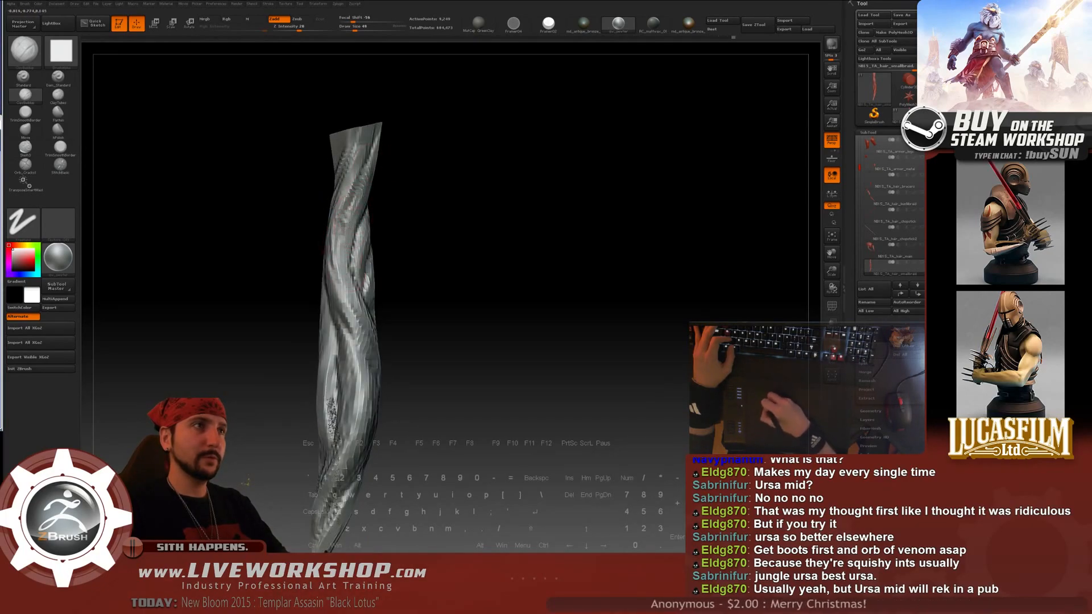
# - Carve narrow strands inside the hollow between the wrapping strands on the braid's lower middle
pyautogui.moveTo(444, 296)
pyautogui.keyDown('alt'); pyautogui.mouseDown()
pyautogui.moveTo(442, 166)
pyautogui.moveTo(464, 306)
pyautogui.moveTo(453, 212)
pyautogui.mouseUp(); pyautogui.keyUp('alt')
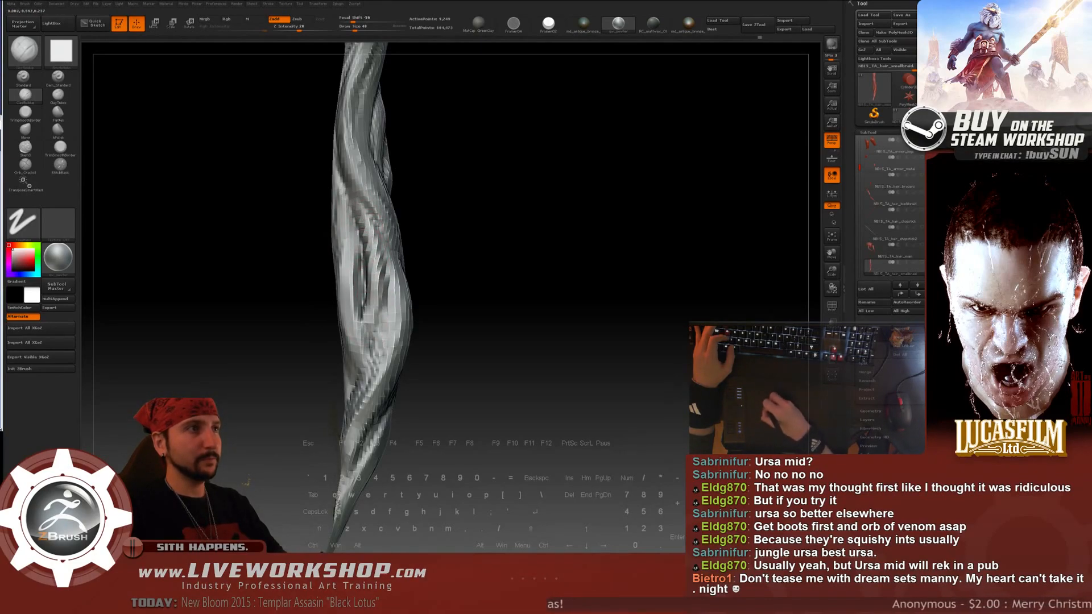
pyautogui.moveTo(384, 265); pyautogui.dragTo(392, 355)
pyautogui.moveTo(390, 302); pyautogui.dragTo(382, 390)
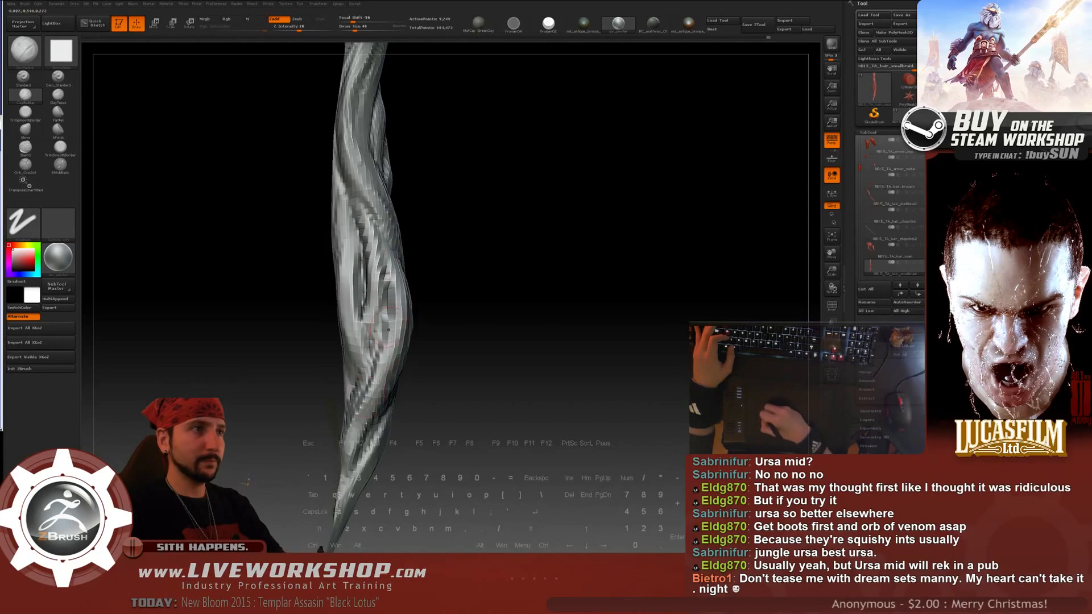
# - Check the braid from a distance, then enlarge the brush and blend the strands around the hollow in its lower middle
pyautogui.keyDown('alt'); pyautogui.moveTo(484, 216); pyautogui.dragTo(483, 78); pyautogui.keyUp('alt')
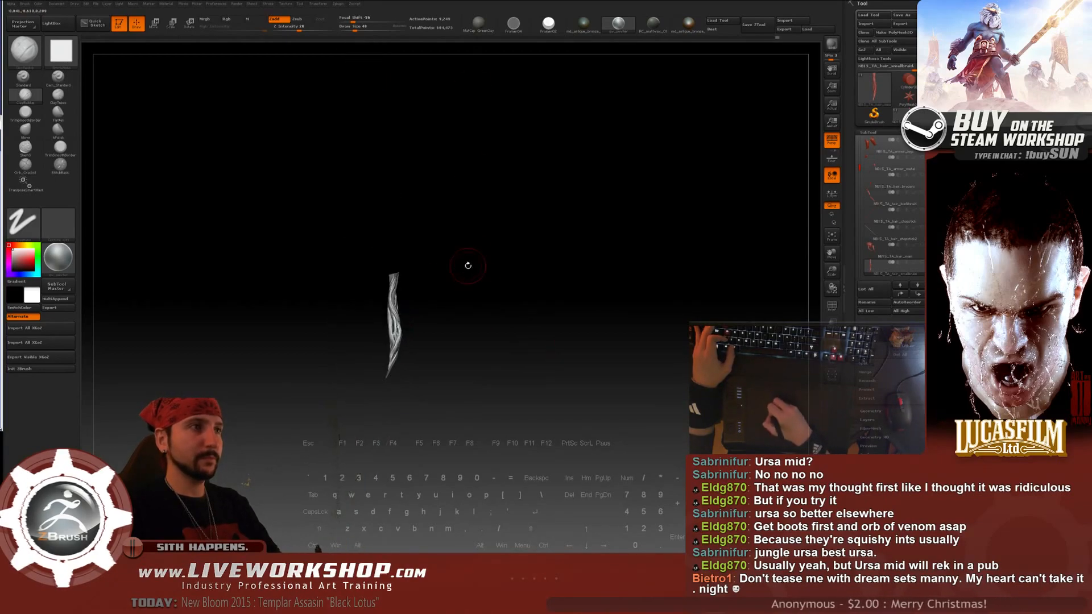
pyautogui.keyDown('alt'); pyautogui.moveTo(468, 265); pyautogui.dragTo(468, 336); pyautogui.keyUp('alt')
pyautogui.moveTo(500, 260); pyautogui.dragTo(495, 245)
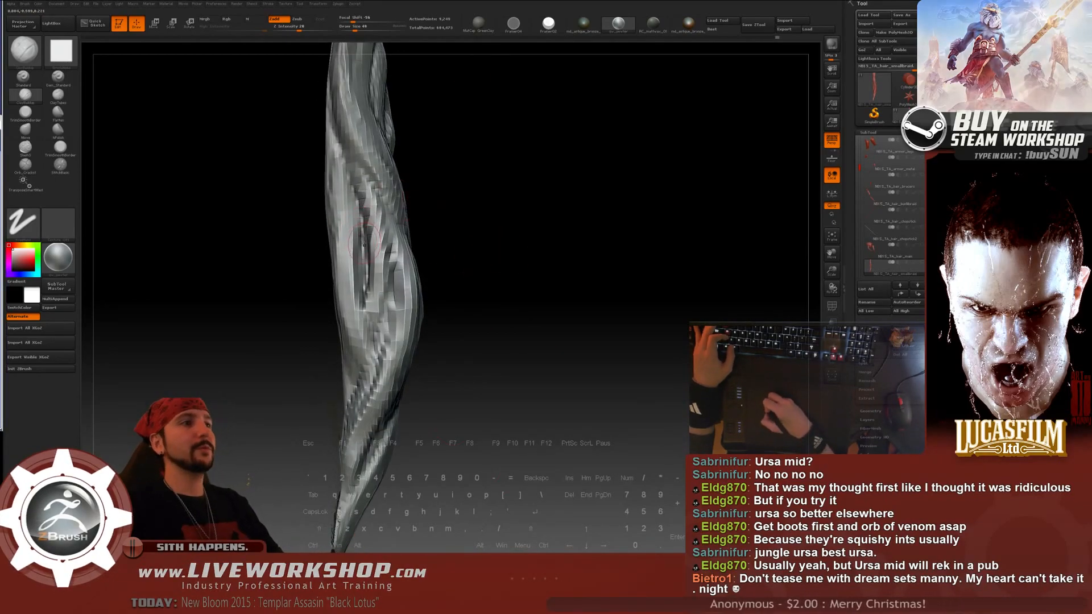
pyautogui.press(']')
pyautogui.press(']')
pyautogui.press(']')
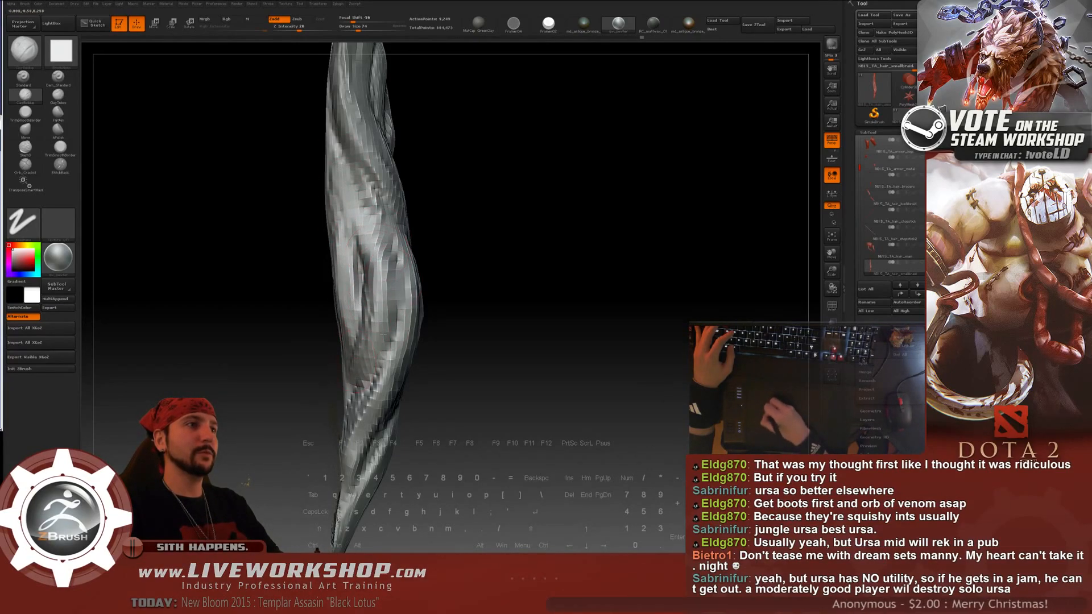
# - Inspect the braid from several sides and carve fine grooves into the strands just above the hollow in its lower middle
pyautogui.moveTo(491, 314); pyautogui.dragTo(520, 273)
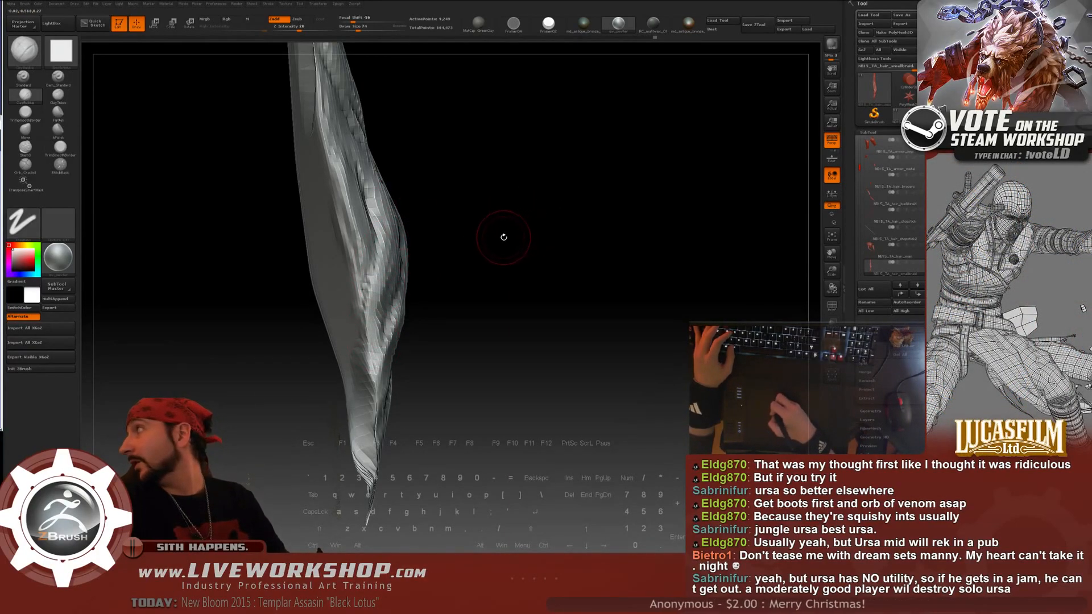
pyautogui.moveTo(519, 220); pyautogui.dragTo(341, 324)
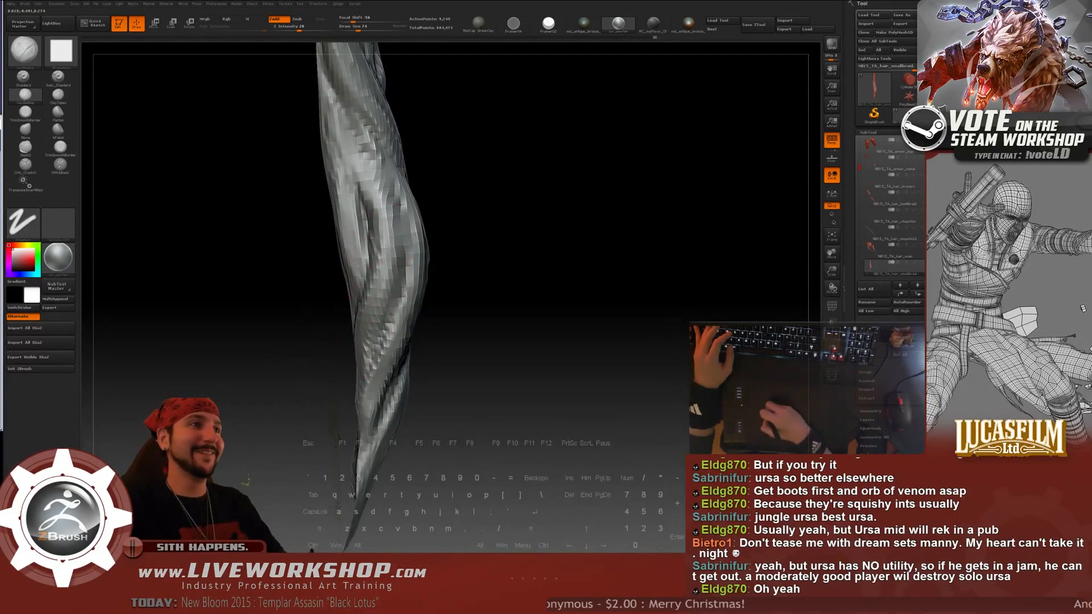
pyautogui.moveTo(479, 273)
pyautogui.keyDown('alt'); pyautogui.mouseDown()
pyautogui.moveTo(493, 214)
pyautogui.moveTo(537, 273)
pyautogui.moveTo(398, 336)
pyautogui.mouseUp(); pyautogui.keyUp('alt')
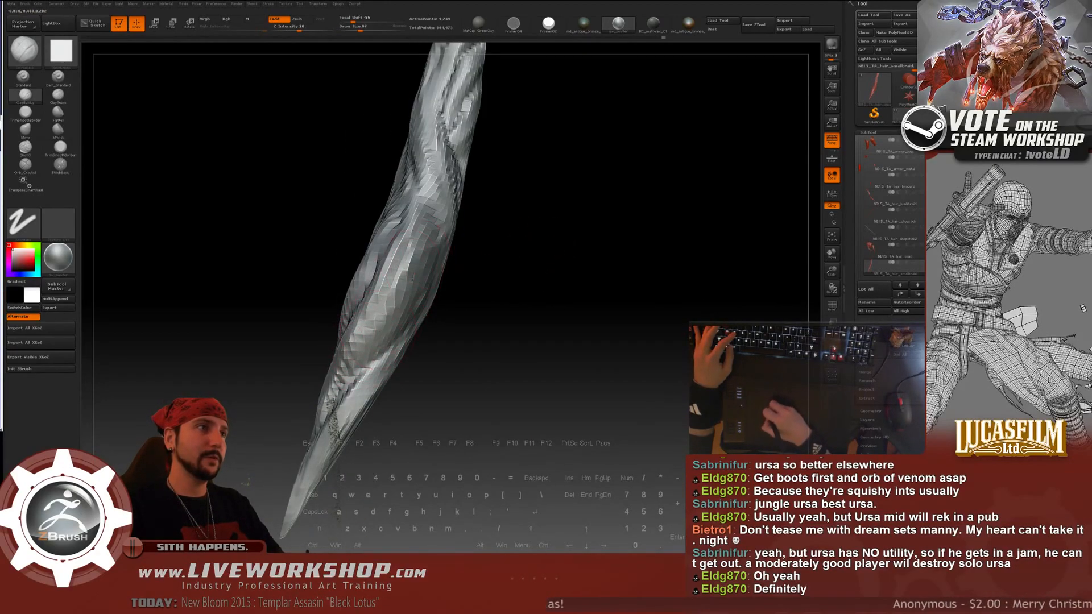
pyautogui.moveTo(490, 316); pyautogui.dragTo(533, 196)
pyautogui.moveTo(532, 196)
pyautogui.mouseDown()
pyautogui.moveTo(529, 231)
pyautogui.moveTo(520, 225)
pyautogui.moveTo(531, 300)
pyautogui.moveTo(488, 307)
pyautogui.moveTo(524, 278)
pyautogui.moveTo(494, 280)
pyautogui.moveTo(483, 263)
pyautogui.moveTo(498, 300)
pyautogui.moveTo(508, 292)
pyautogui.moveTo(476, 298)
pyautogui.moveTo(485, 285)
pyautogui.moveTo(458, 266)
pyautogui.moveTo(485, 283)
pyautogui.moveTo(471, 291)
pyautogui.mouseUp()
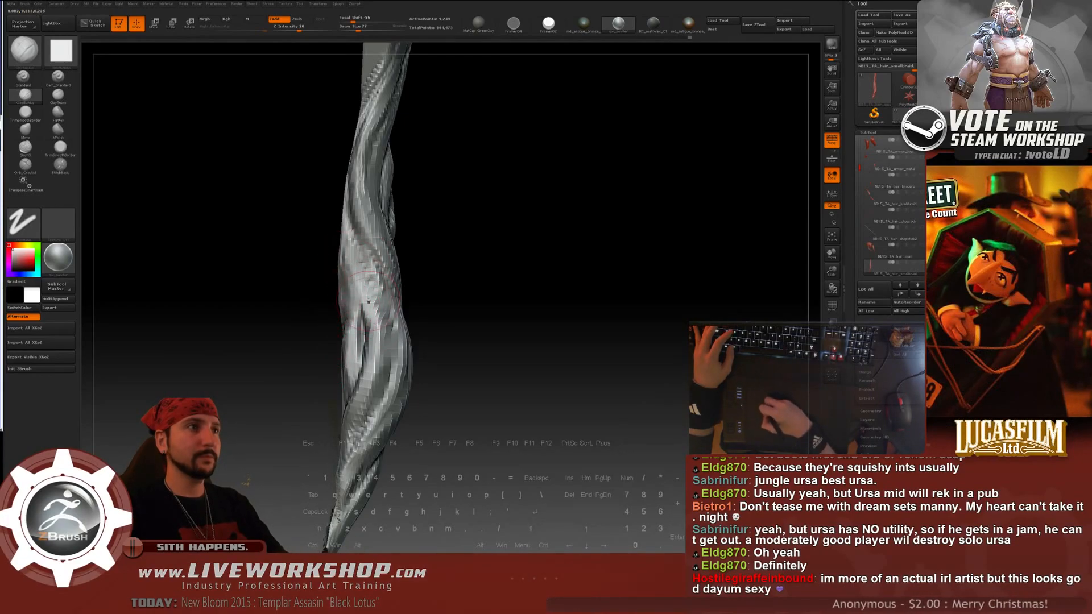
pyautogui.moveTo(354, 228); pyautogui.dragTo(368, 300)
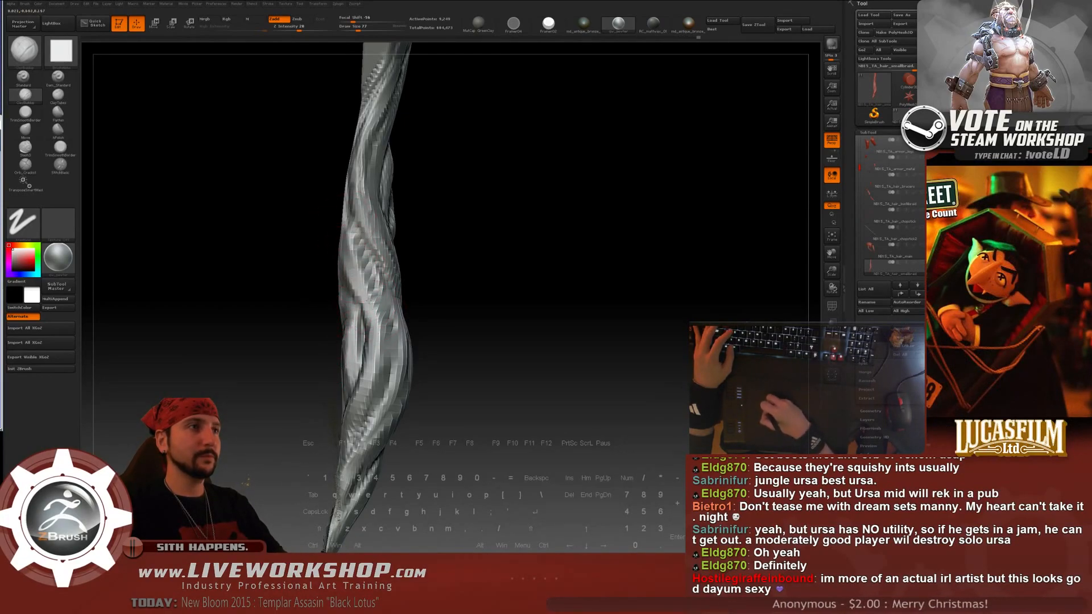
pyautogui.moveTo(494, 248)
pyautogui.keyDown('alt'); pyautogui.mouseDown()
pyautogui.moveTo(527, 243)
pyautogui.moveTo(500, 237)
pyautogui.mouseUp(); pyautogui.keyUp('alt')
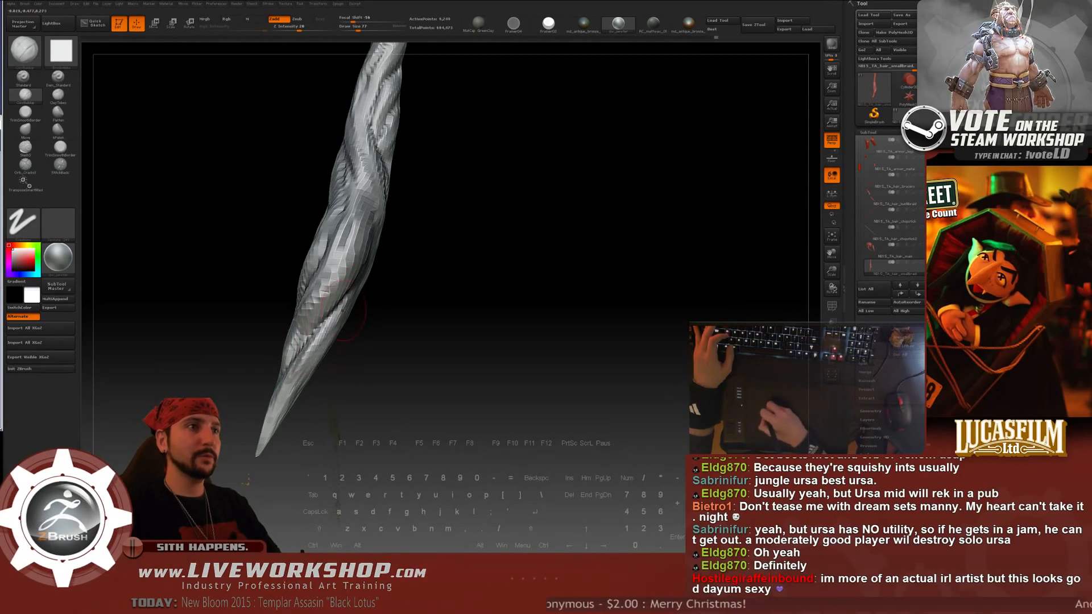
# - Enlarge the brush and build up the broad strand running over the bulge on the other side of the braid
pyautogui.moveTo(390, 342)
pyautogui.mouseDown()
pyautogui.moveTo(409, 342)
pyautogui.moveTo(374, 340)
pyautogui.moveTo(391, 341)
pyautogui.mouseUp()
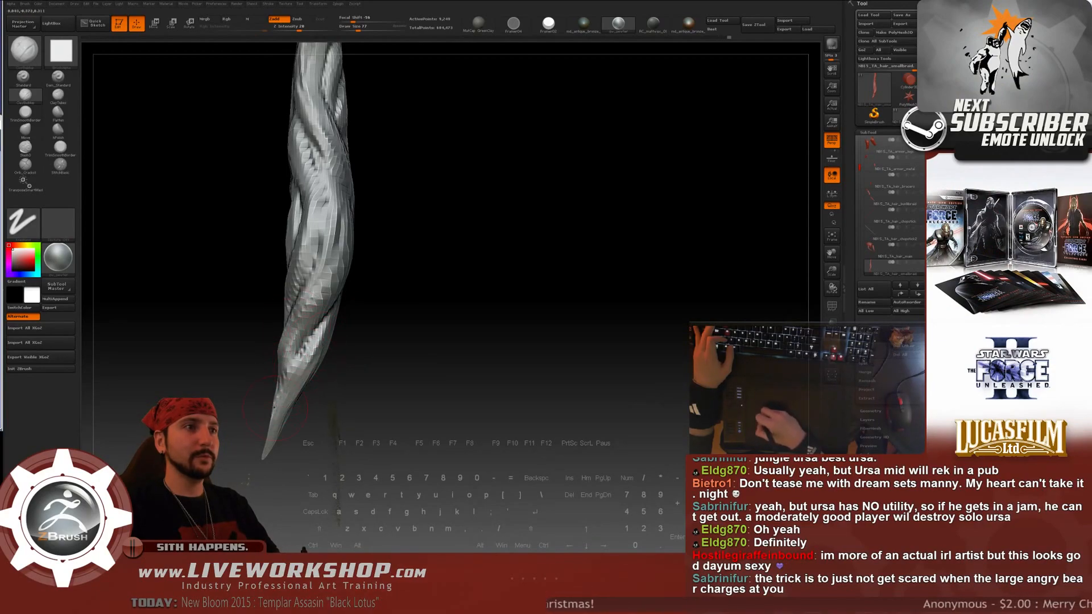
pyautogui.moveTo(387, 327)
pyautogui.mouseDown()
pyautogui.moveTo(429, 261)
pyautogui.moveTo(453, 302)
pyautogui.moveTo(486, 278)
pyautogui.moveTo(478, 268)
pyautogui.moveTo(488, 258)
pyautogui.moveTo(480, 268)
pyautogui.mouseUp()
pyautogui.press('s')
pyautogui.moveTo(299, 289); pyautogui.dragTo(305, 289)
pyautogui.moveTo(484, 265); pyautogui.dragTo(386, 275)
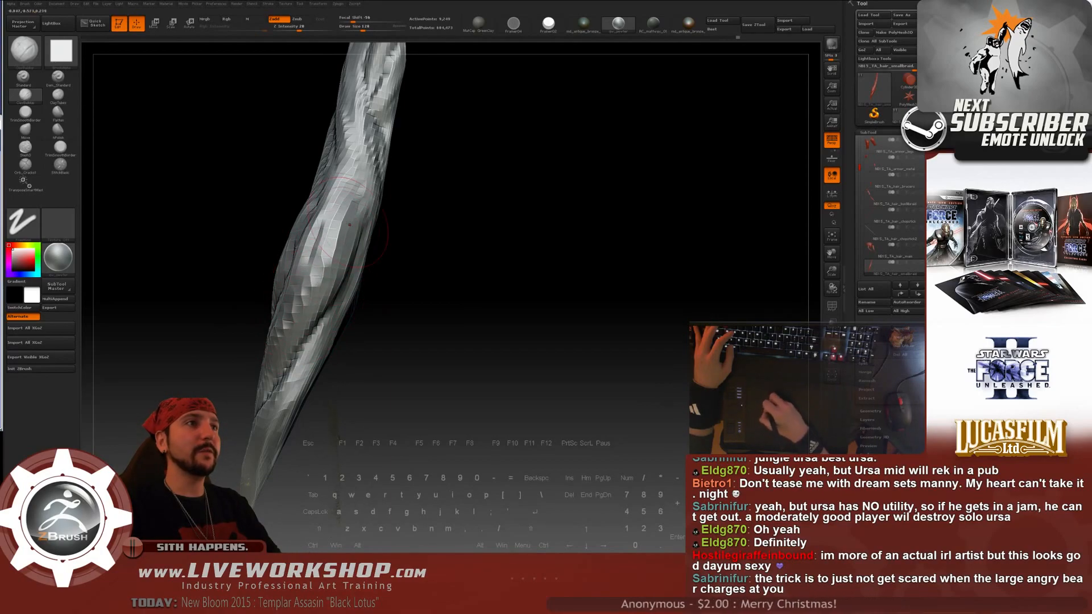
pyautogui.moveTo(350, 225)
pyautogui.mouseDown()
pyautogui.moveTo(364, 237)
pyautogui.moveTo(453, 232)
pyautogui.moveTo(414, 274)
pyautogui.moveTo(400, 241)
pyautogui.moveTo(372, 256)
pyautogui.mouseUp()
# - Reduce the brush size and deepen the recesses between the crossing strands on the braid's upper half, then enlarge the brush slightly
pyautogui.press('s')
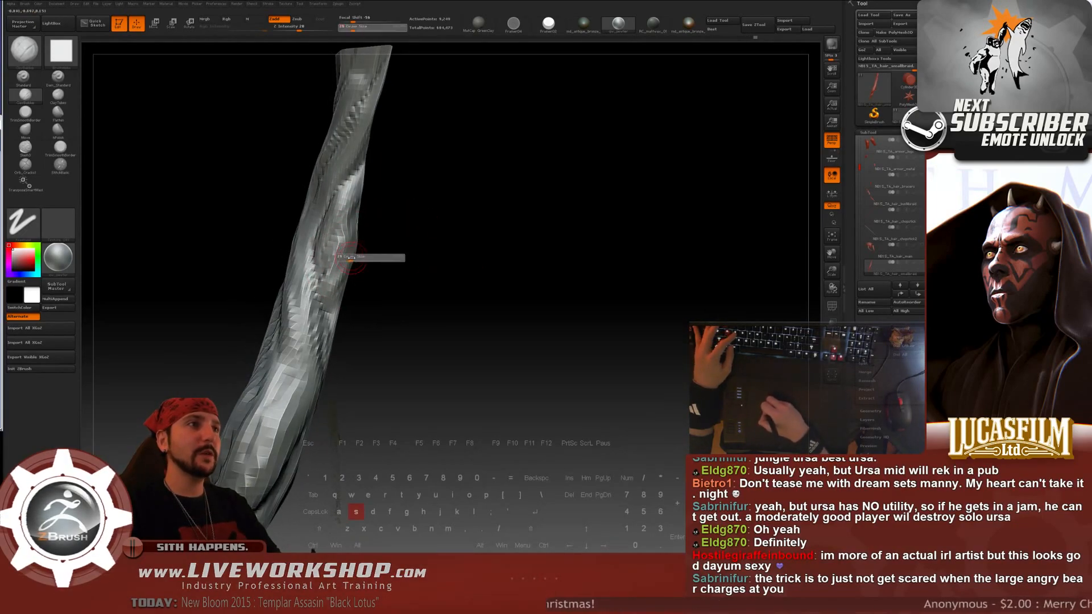
pyautogui.click(373, 256)
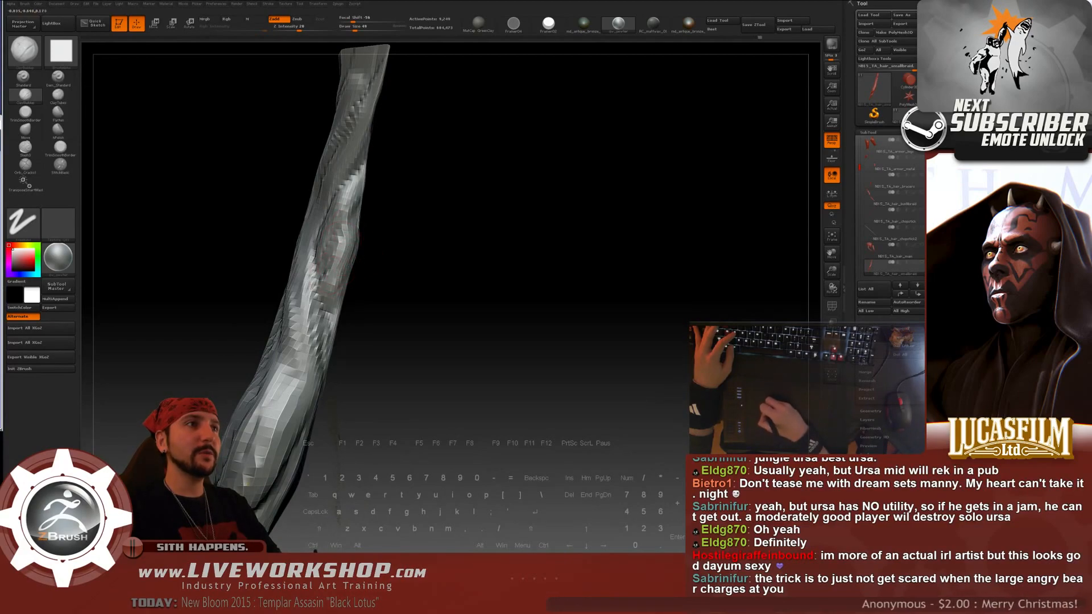
pyautogui.moveTo(386, 245); pyautogui.dragTo(363, 206)
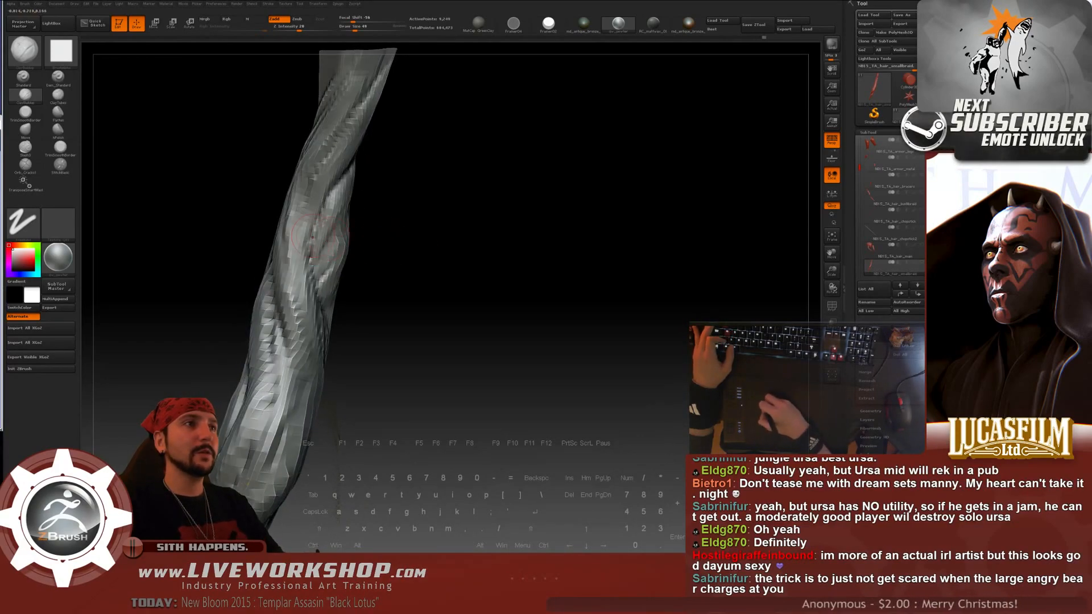
pyautogui.press('alt')
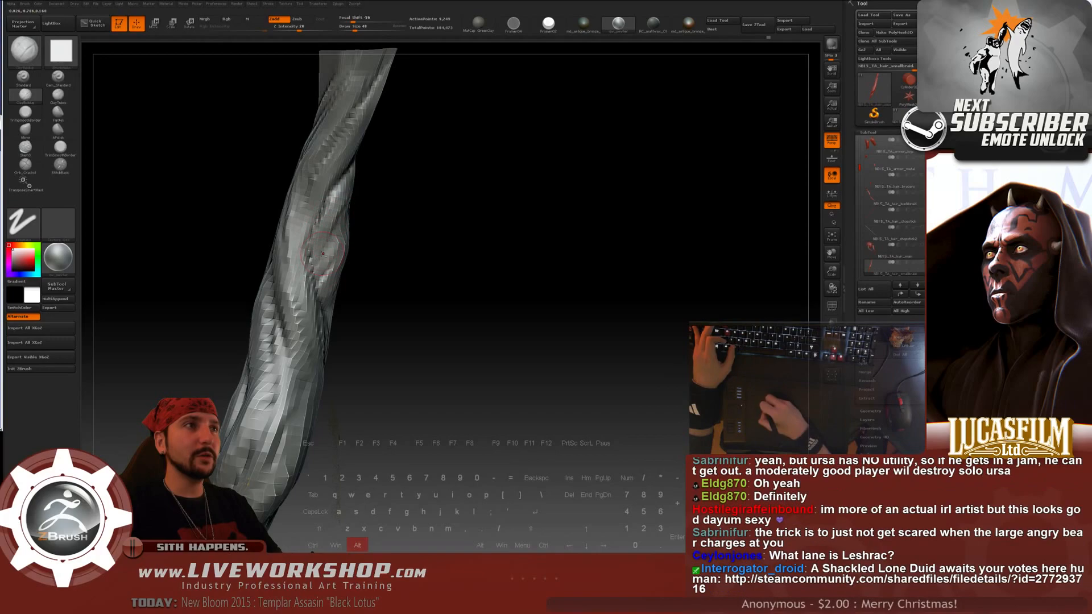
pyautogui.moveTo(379, 188)
pyautogui.mouseDown()
pyautogui.moveTo(337, 184)
pyautogui.moveTo(439, 276)
pyautogui.moveTo(415, 233)
pyautogui.moveTo(427, 246)
pyautogui.mouseUp()
pyautogui.press(']')
pyautogui.press(']')
pyautogui.press(']')
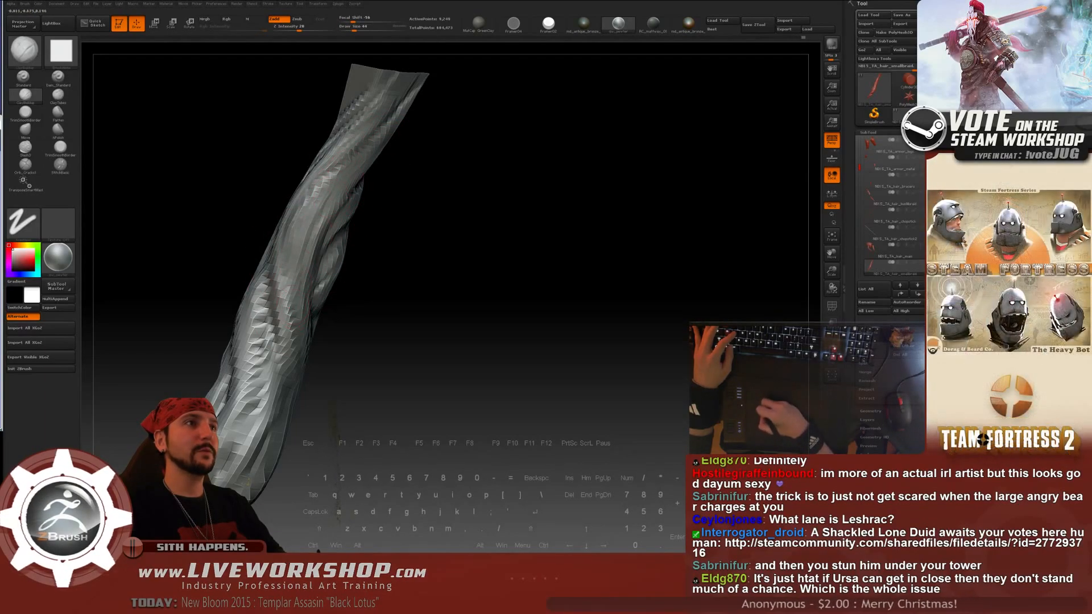
# - Extend the strands from the crossing in the braid's middle down over the bulge below it
pyautogui.keyDown('alt'); pyautogui.moveTo(400, 137); pyautogui.dragTo(409, 54); pyautogui.keyUp('alt')
pyautogui.moveTo(412, 171)
pyautogui.keyDown('shift'); pyautogui.mouseDown()
pyautogui.moveTo(417, 242)
pyautogui.moveTo(446, 279)
pyautogui.moveTo(428, 265)
pyautogui.moveTo(421, 351)
pyautogui.moveTo(452, 204)
pyautogui.moveTo(459, 244)
pyautogui.moveTo(449, 213)
pyautogui.mouseUp(); pyautogui.keyUp('shift')
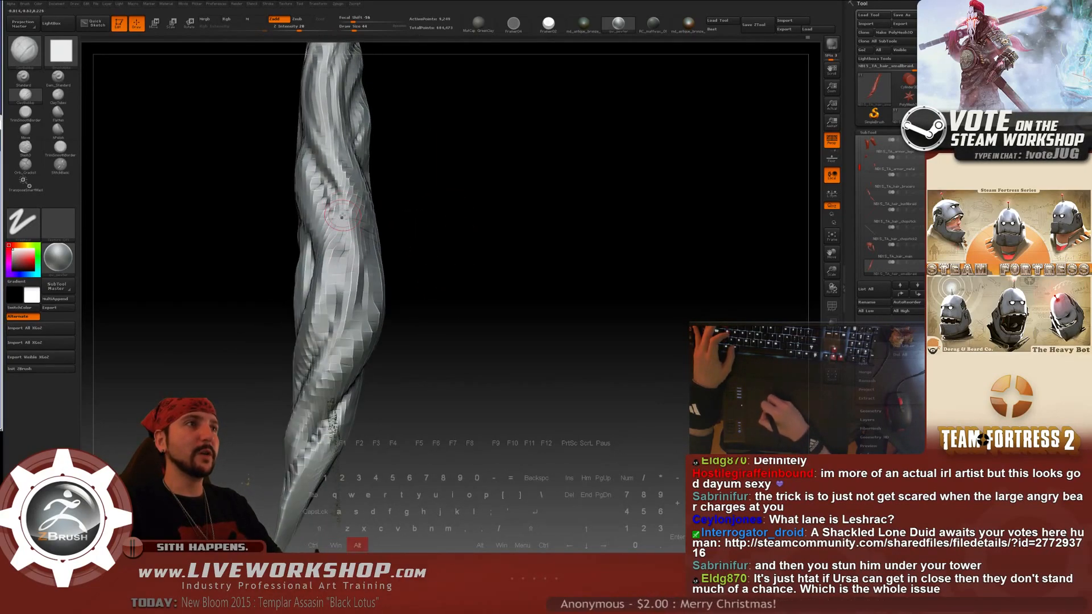
pyautogui.moveTo(351, 272); pyautogui.dragTo(346, 227)
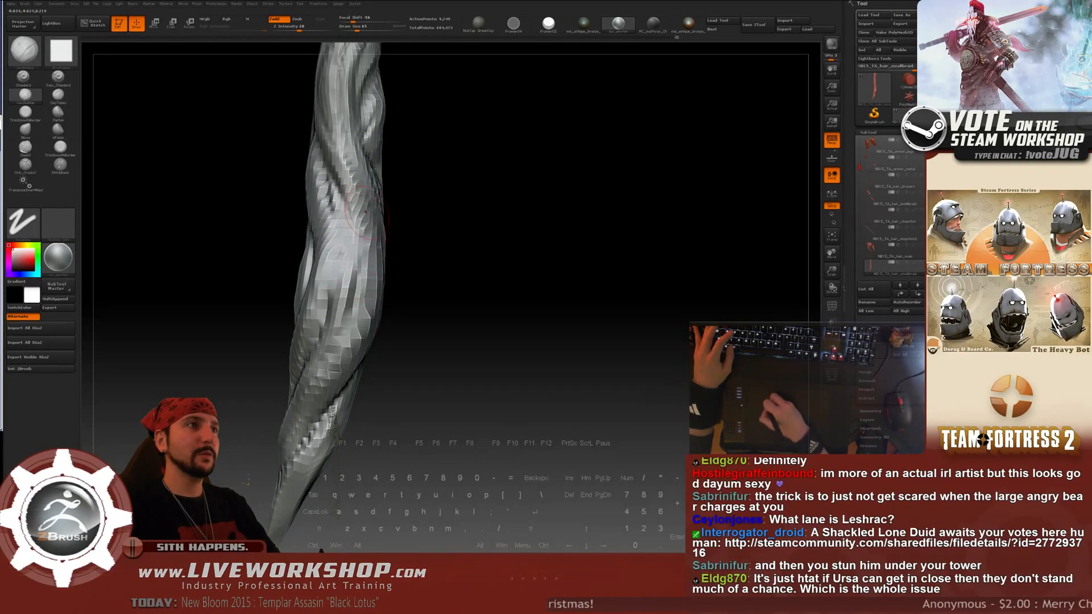
pyautogui.moveTo(364, 228); pyautogui.dragTo(369, 304)
pyautogui.keyDown('alt'); pyautogui.moveTo(427, 261); pyautogui.dragTo(604, 177); pyautogui.keyUp('alt')
pyautogui.keyDown('alt'); pyautogui.moveTo(449, 145); pyautogui.dragTo(452, 179); pyautogui.keyUp('alt')
pyautogui.keyDown('alt'); pyautogui.moveTo(459, 102); pyautogui.dragTo(454, 168); pyautogui.keyUp('alt')
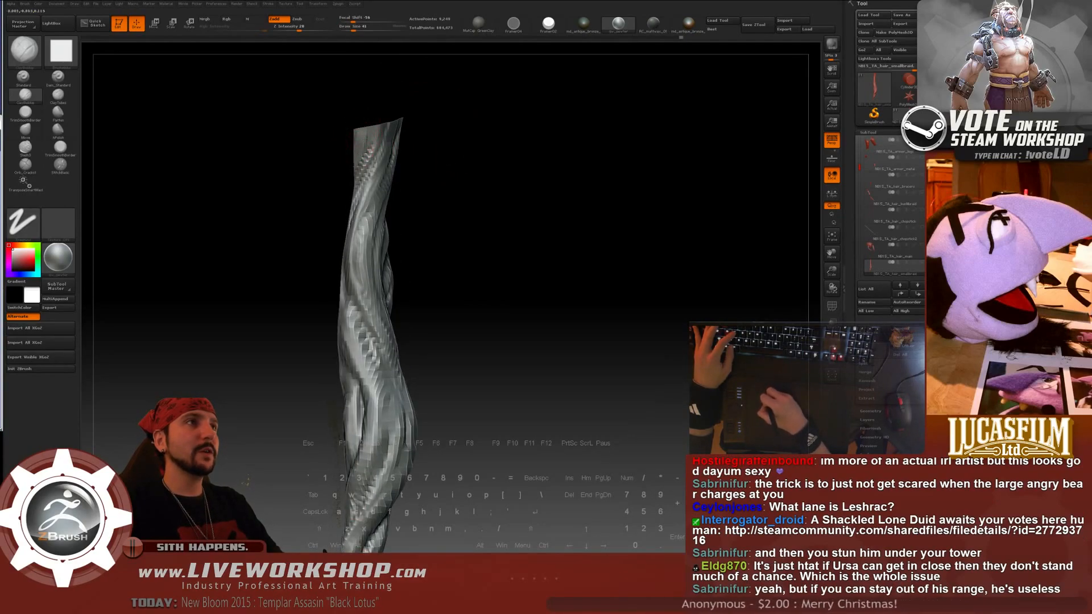
# - Show the whole character again and refine the small braid's strands in place beside the long ponytail, adjusting the brush size
pyautogui.moveTo(497, 217); pyautogui.dragTo(739, 236)
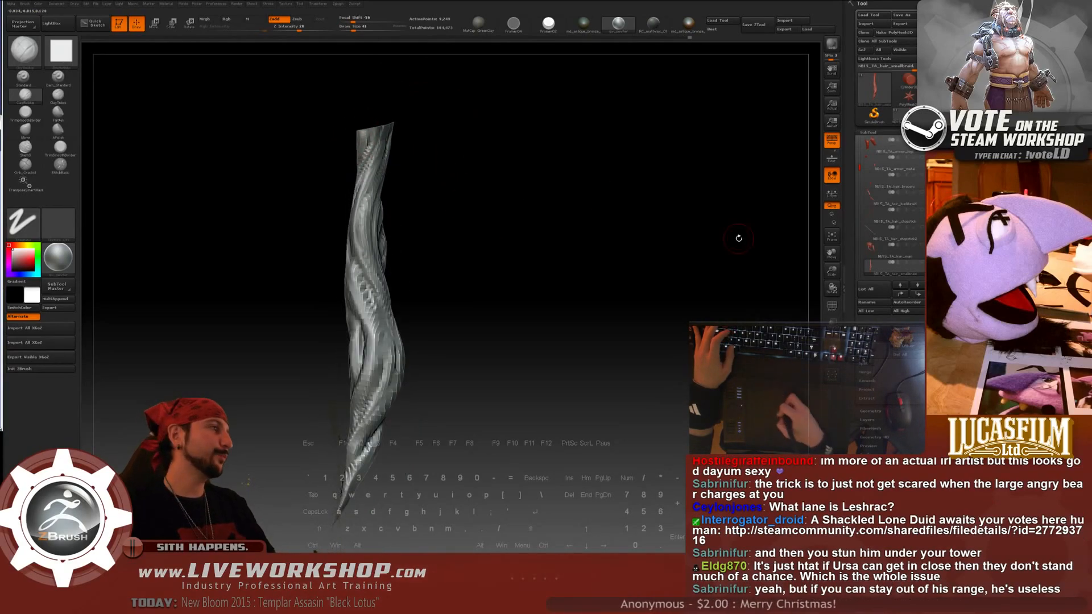
pyautogui.click(922, 263)
pyautogui.press('f')
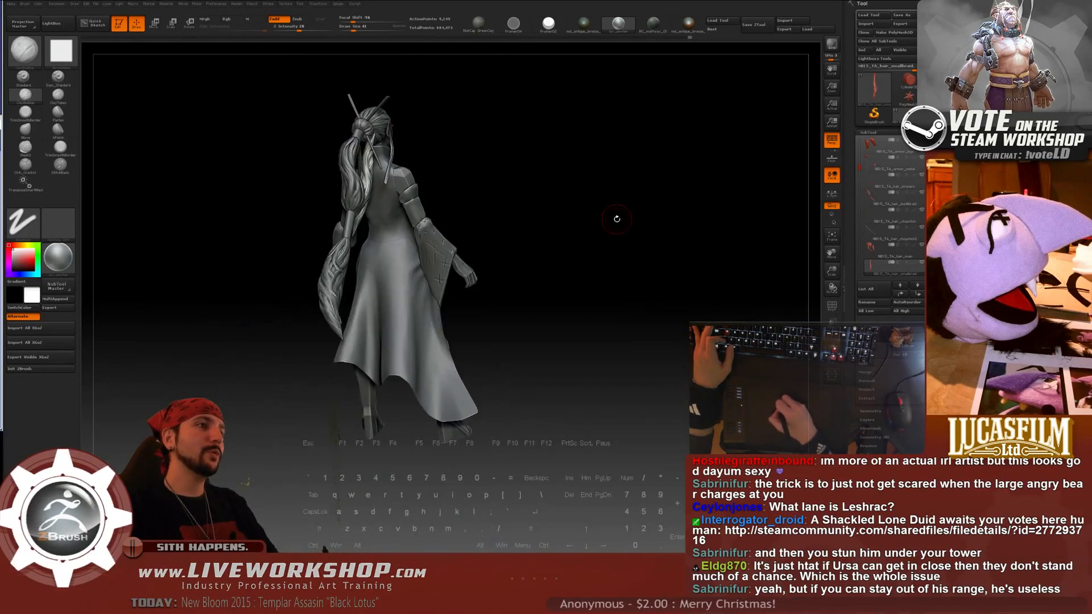
pyautogui.moveTo(614, 219); pyautogui.dragTo(551, 206)
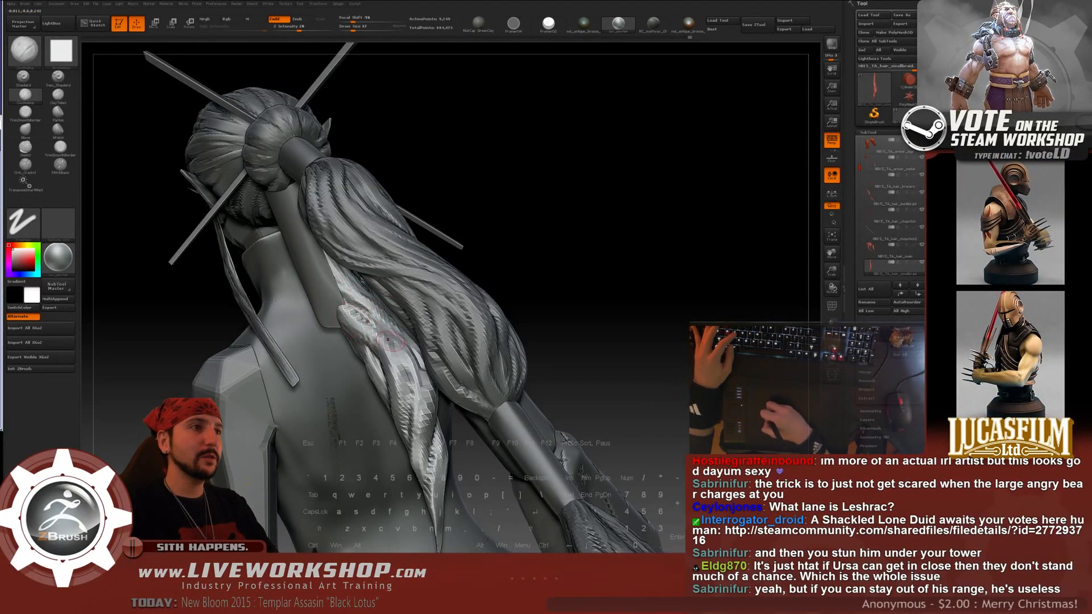
pyautogui.press('s')
pyautogui.moveTo(362, 334); pyautogui.dragTo(365, 335)
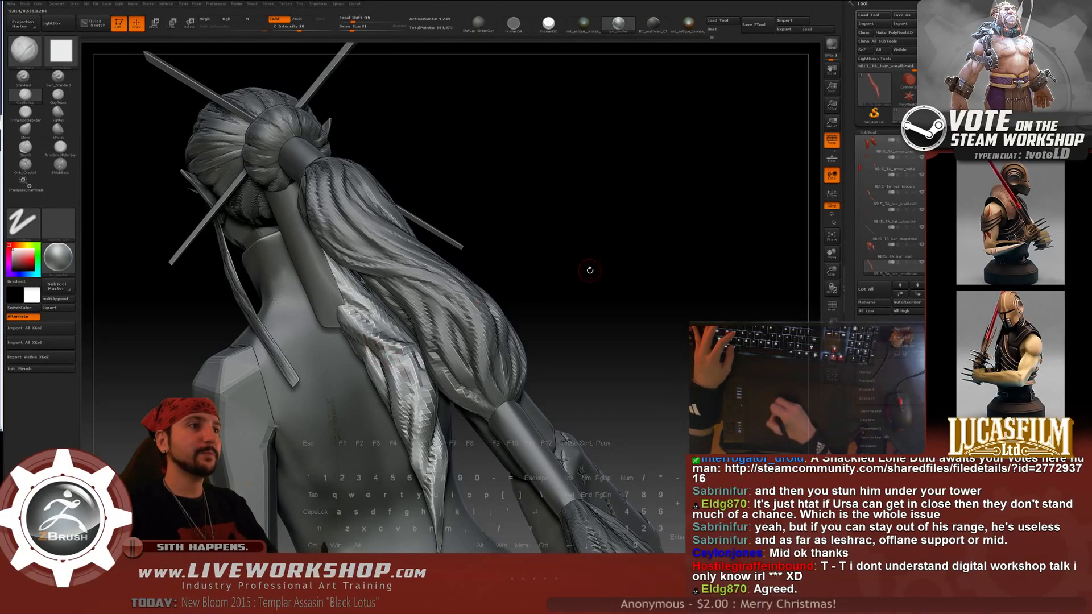
pyautogui.moveTo(590, 269)
pyautogui.mouseDown()
pyautogui.moveTo(569, 292)
pyautogui.moveTo(438, 294)
pyautogui.mouseUp()
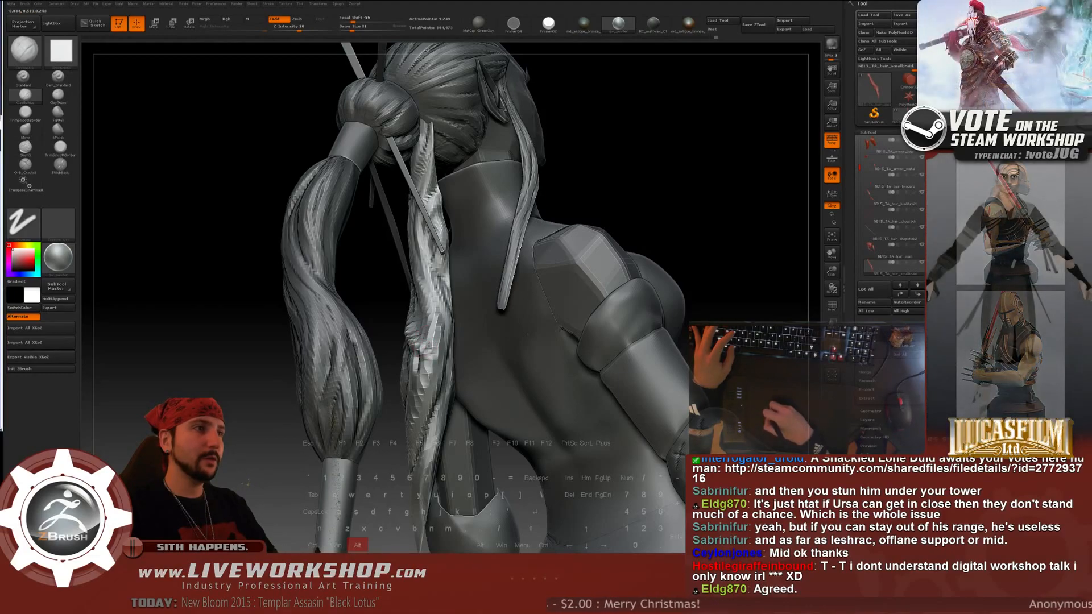
pyautogui.moveTo(383, 274); pyautogui.dragTo(402, 244)
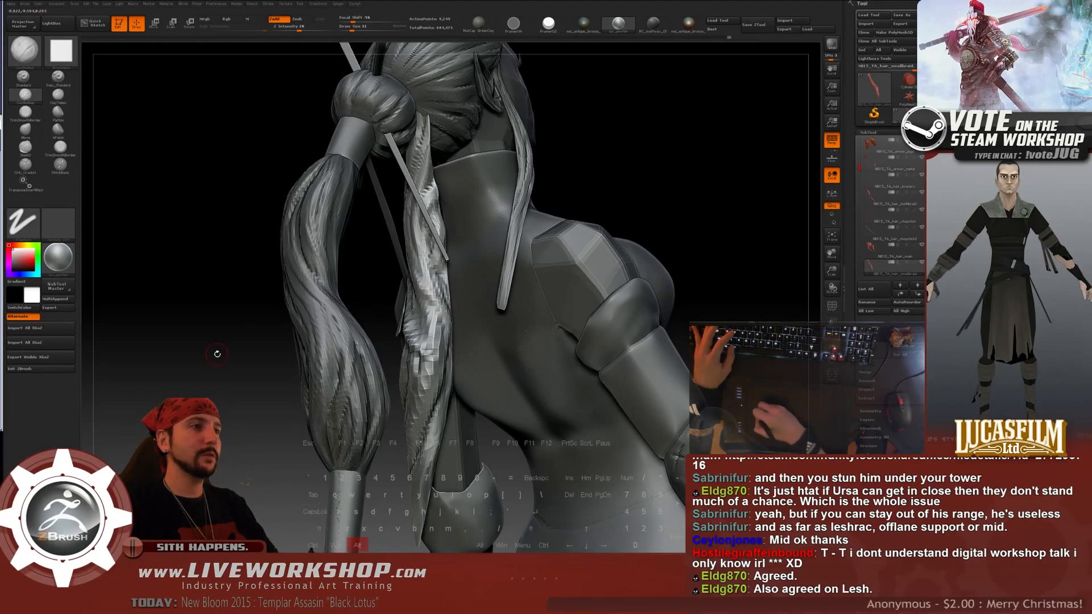
# - Save the tool as NB15_TA_Z_1bbbbb.ztl in the DOTA2_TemplarAssassin project's Models\z folder
pyautogui.press('f')
pyautogui.moveTo(600, 183); pyautogui.dragTo(629, 249)
pyautogui.click(754, 25)
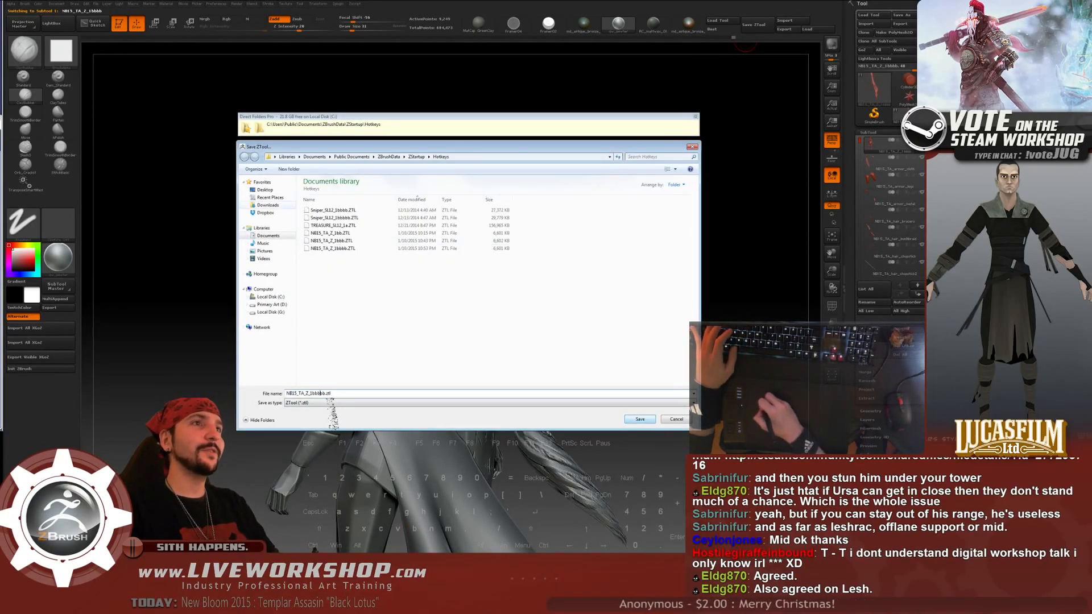
pyautogui.click(270, 197)
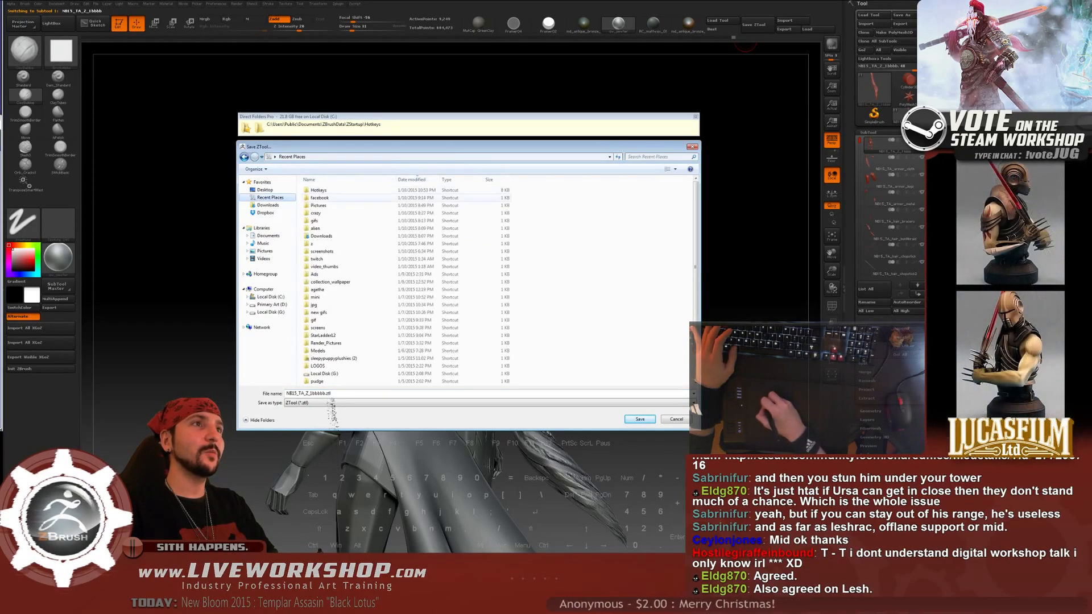
pyautogui.doubleClick(319, 244)
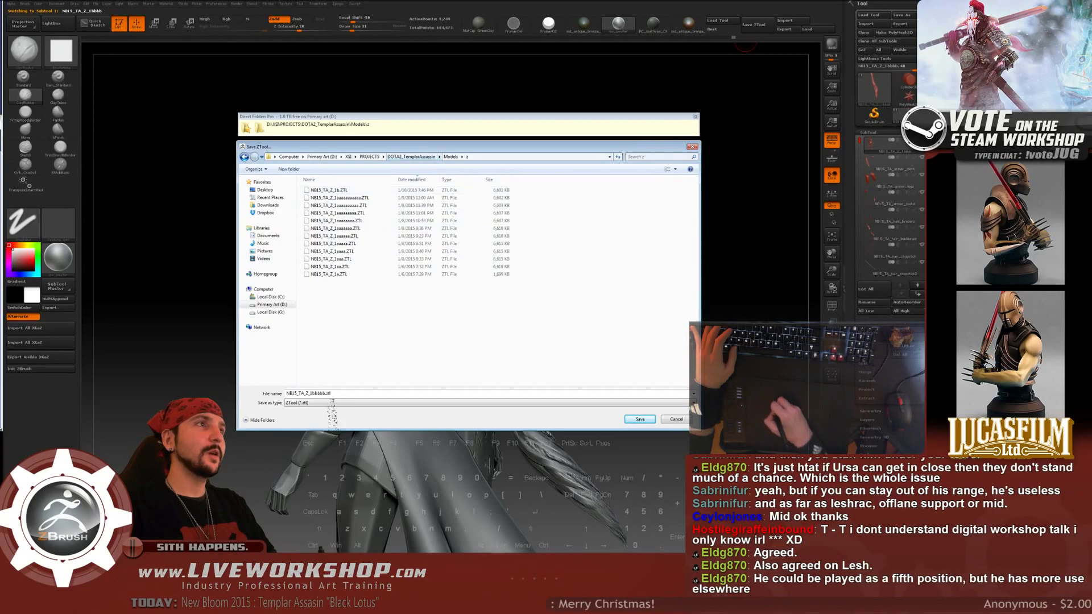
pyautogui.press('Return')
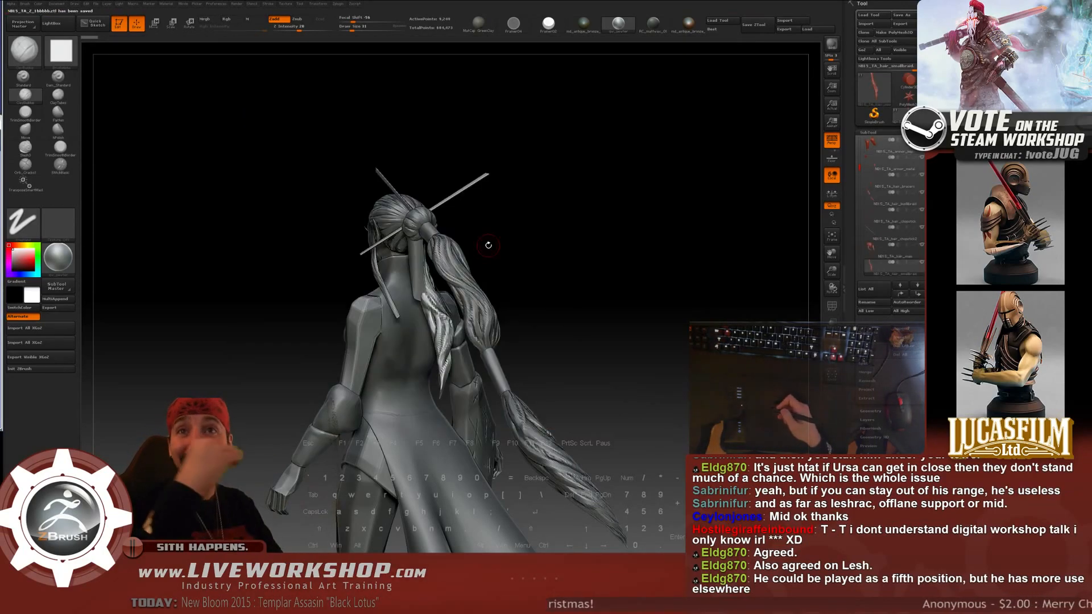
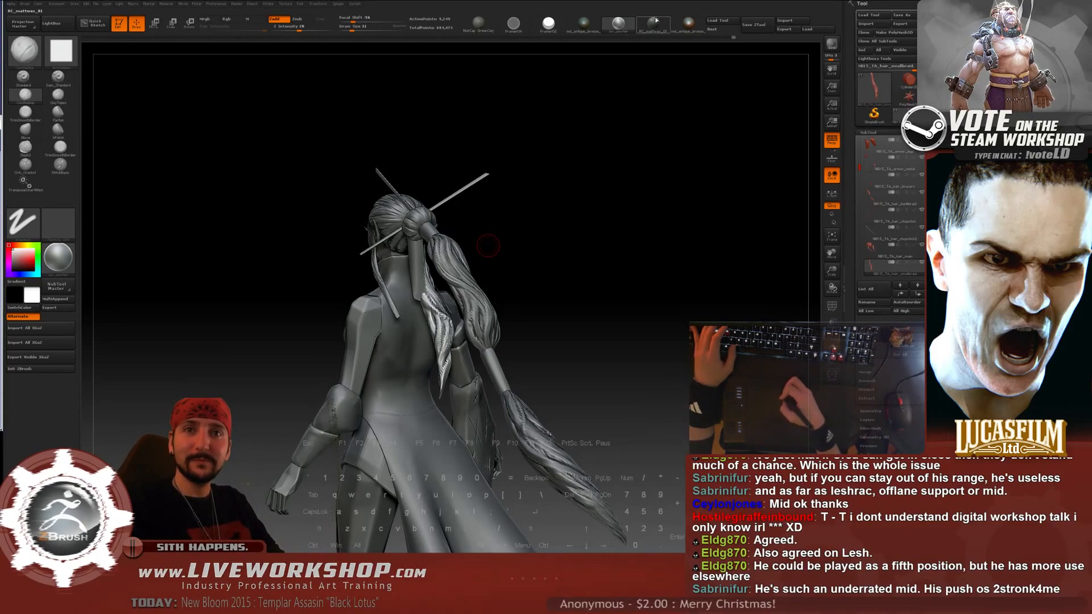
# - Select the main hair subtool on the character and isolate it from all the other parts
pyautogui.moveTo(626, 209)
pyautogui.mouseDown()
pyautogui.moveTo(634, 202)
pyautogui.moveTo(675, 218)
pyautogui.moveTo(583, 231)
pyautogui.moveTo(654, 244)
pyautogui.moveTo(639, 208)
pyautogui.moveTo(675, 208)
pyautogui.moveTo(629, 205)
pyautogui.moveTo(639, 217)
pyautogui.moveTo(654, 198)
pyautogui.moveTo(631, 228)
pyautogui.mouseUp()
pyautogui.keyDown('alt'); pyautogui.click(518, 164); pyautogui.keyUp('alt')
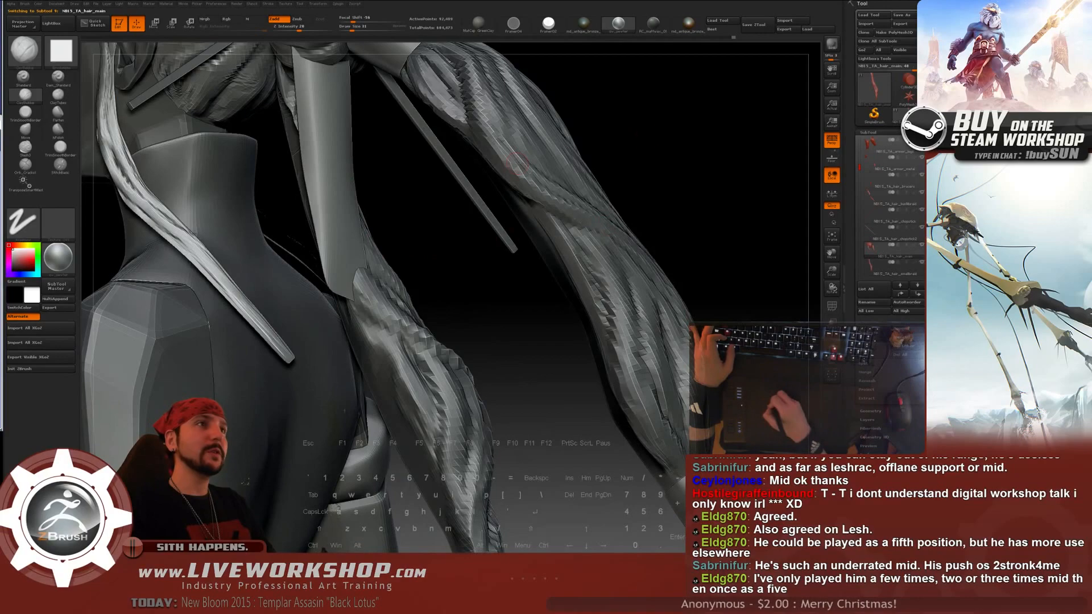
pyautogui.keyDown('alt'); pyautogui.moveTo(691, 112); pyautogui.dragTo(672, 171); pyautogui.keyUp('alt')
pyautogui.click(921, 245)
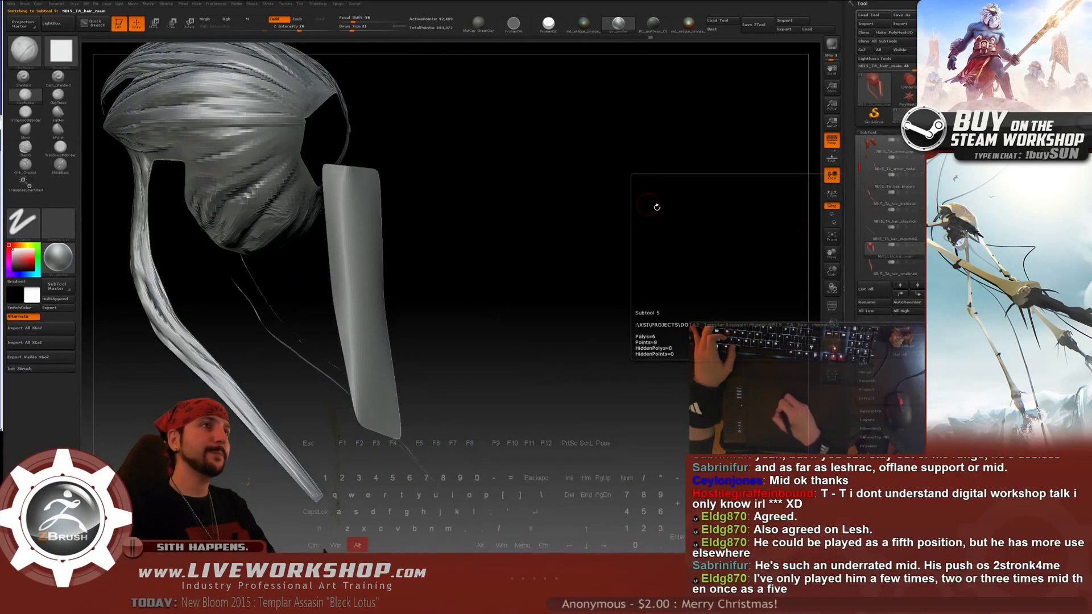
# - Adjust the brush size and sculpt the first long strands down the smooth hanging lock behind the head
pyautogui.keyDown('alt'); pyautogui.moveTo(656, 207); pyautogui.dragTo(544, 222); pyautogui.keyUp('alt')
pyautogui.press('s')
pyautogui.moveTo(344, 177); pyautogui.dragTo(358, 177)
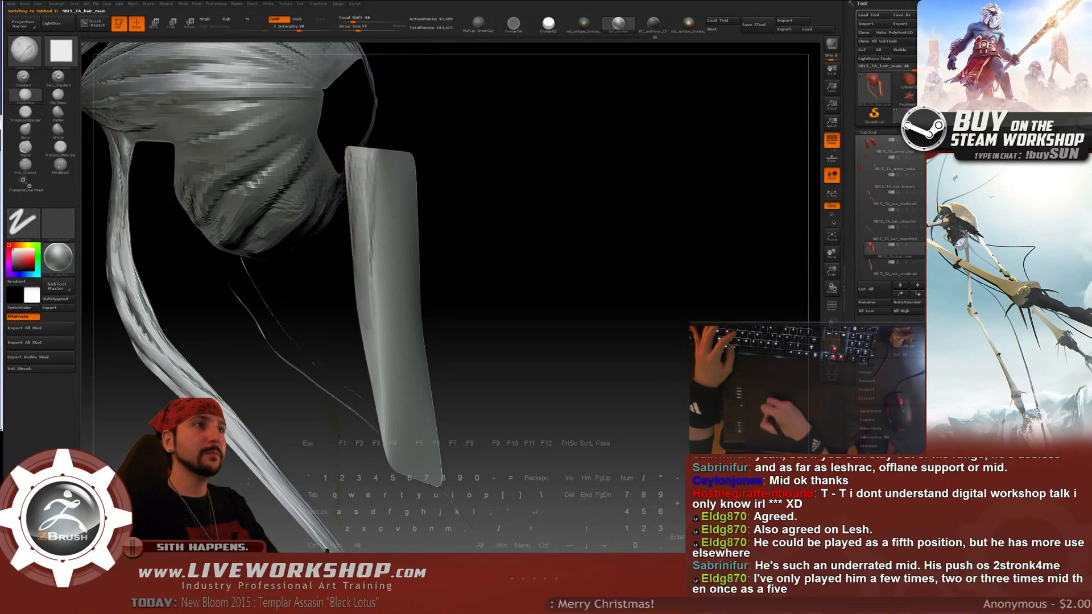
pyautogui.moveTo(490, 170); pyautogui.dragTo(459, 166)
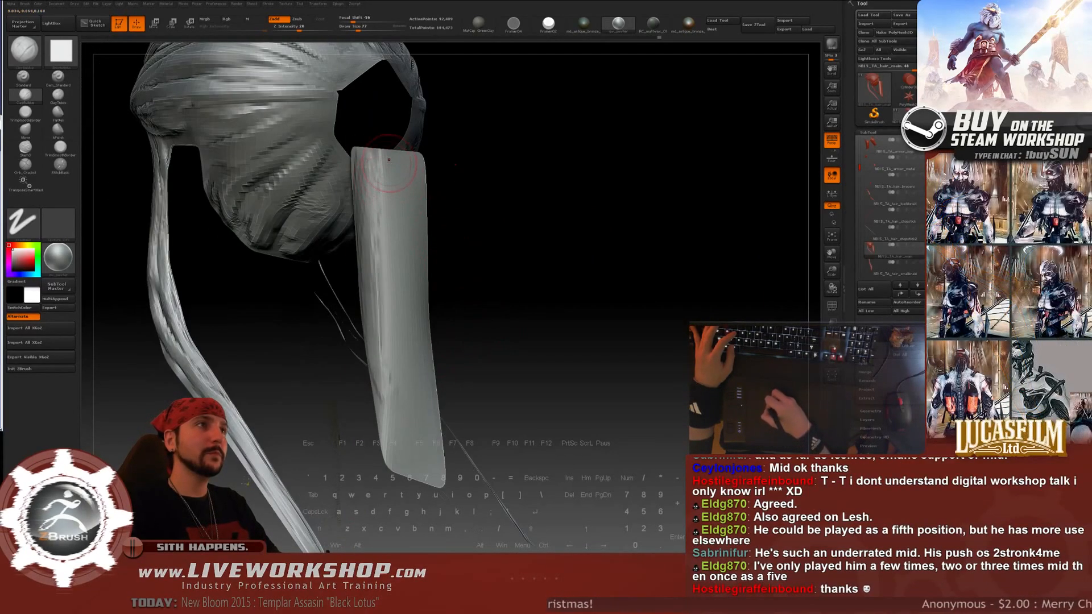
pyautogui.moveTo(389, 160)
pyautogui.mouseDown()
pyautogui.moveTo(411, 340)
pyautogui.moveTo(416, 273)
pyautogui.moveTo(426, 360)
pyautogui.mouseUp()
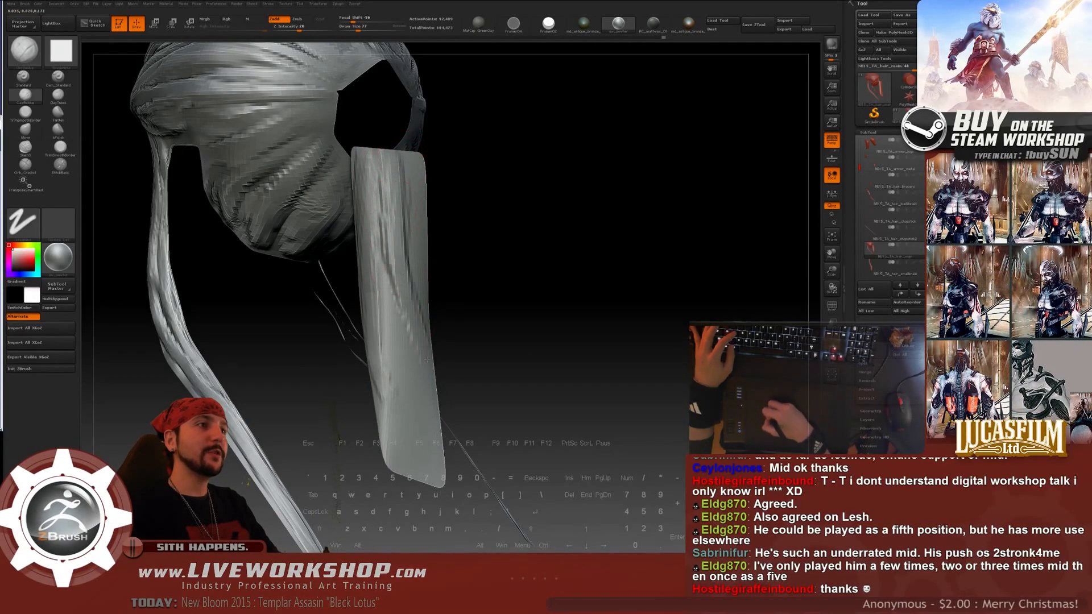
# - Continue the strands from the top of the hanging lock to its lower end until its whole face is covered
pyautogui.keyDown('alt'); pyautogui.moveTo(490, 245); pyautogui.dragTo(455, 197); pyautogui.keyUp('alt')
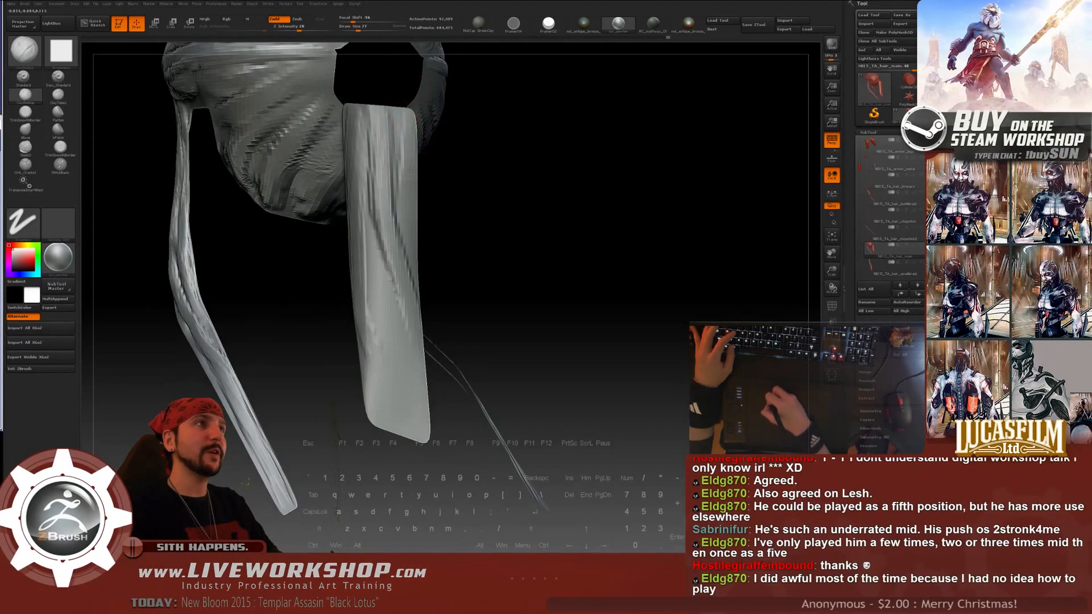
pyautogui.moveTo(402, 121); pyautogui.dragTo(406, 258)
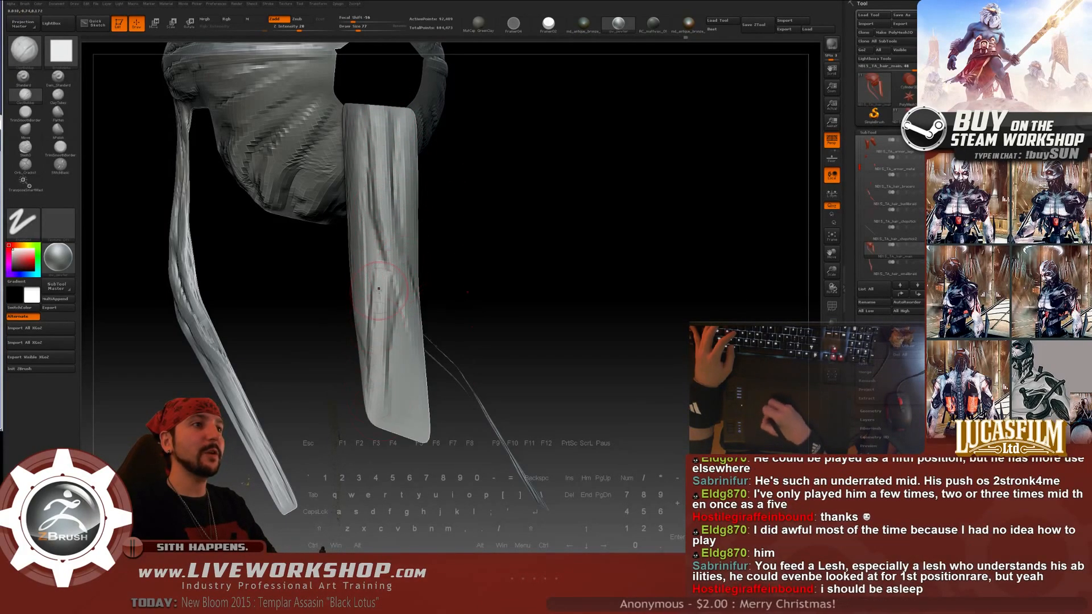
pyautogui.moveTo(384, 299)
pyautogui.mouseDown()
pyautogui.moveTo(379, 424)
pyautogui.moveTo(408, 427)
pyautogui.mouseUp()
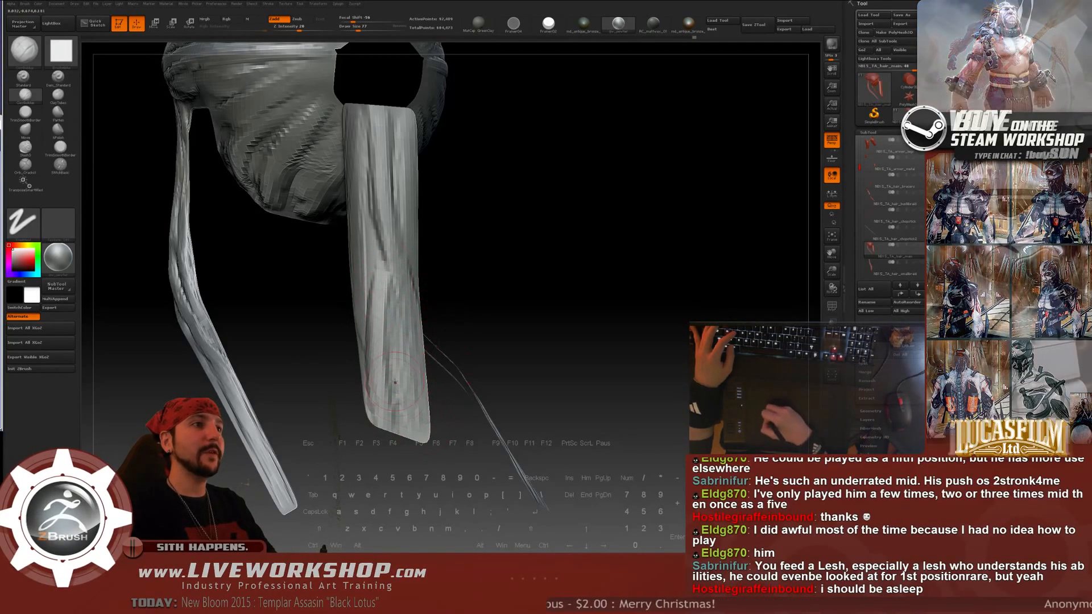
pyautogui.moveTo(512, 228); pyautogui.dragTo(489, 233)
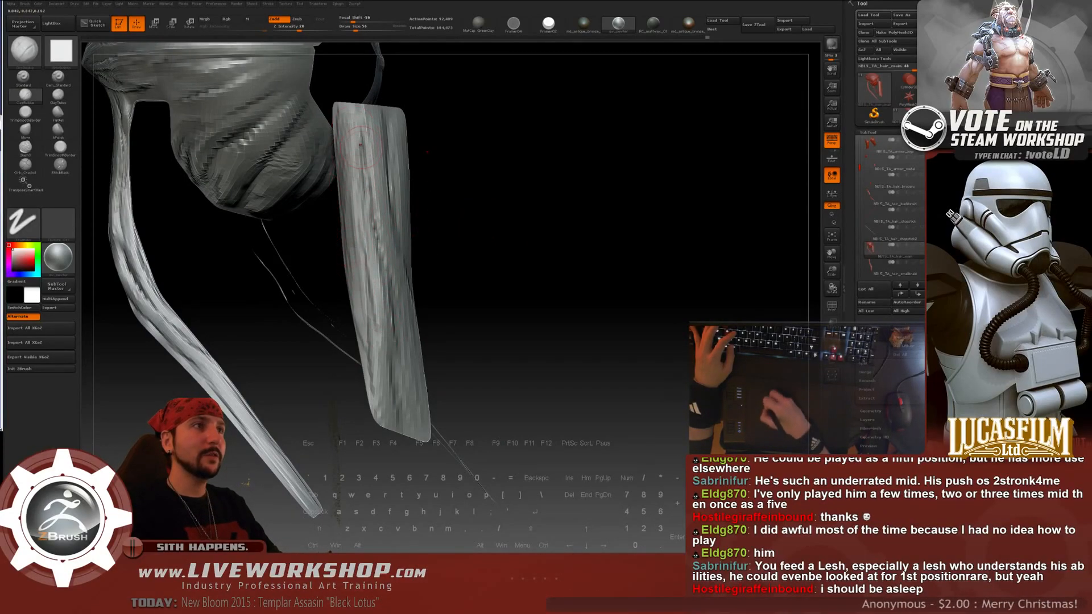
pyautogui.moveTo(470, 245); pyautogui.dragTo(433, 284)
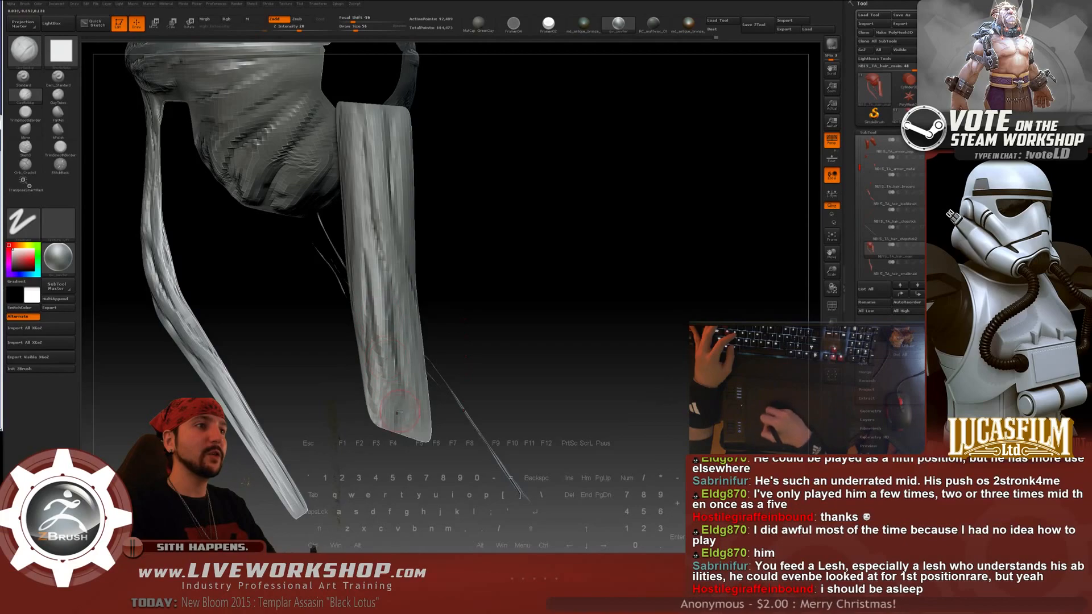
# - Reduce the brush size and carve finer strands into the lower third of the hanging lock from several angles
pyautogui.press('[')
pyautogui.press('[')
pyautogui.press('[')
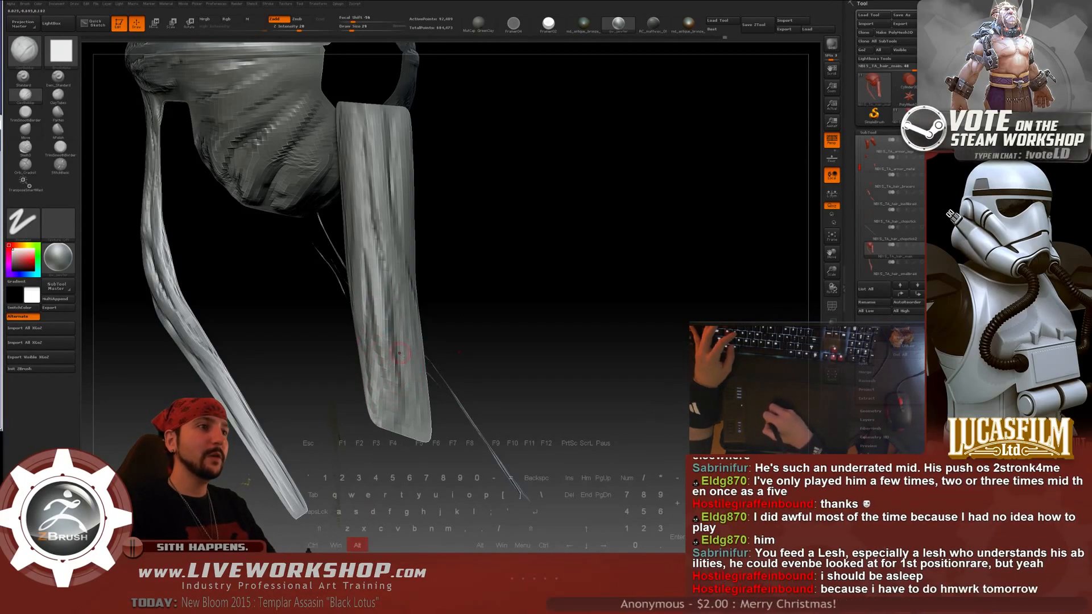
pyautogui.moveTo(382, 340); pyautogui.dragTo(393, 376)
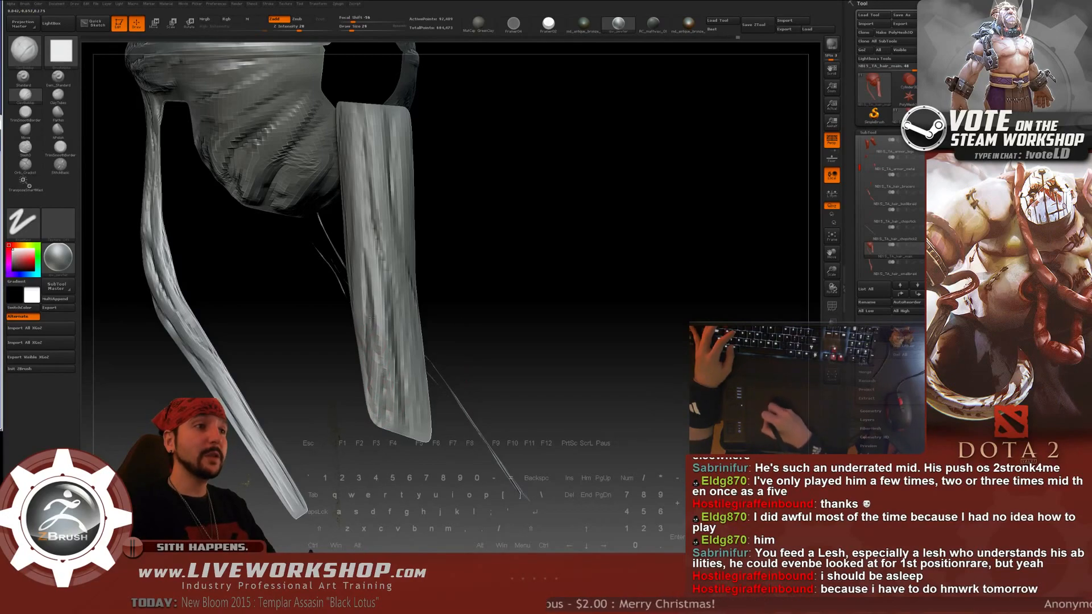
pyautogui.moveTo(422, 375); pyautogui.dragTo(437, 315)
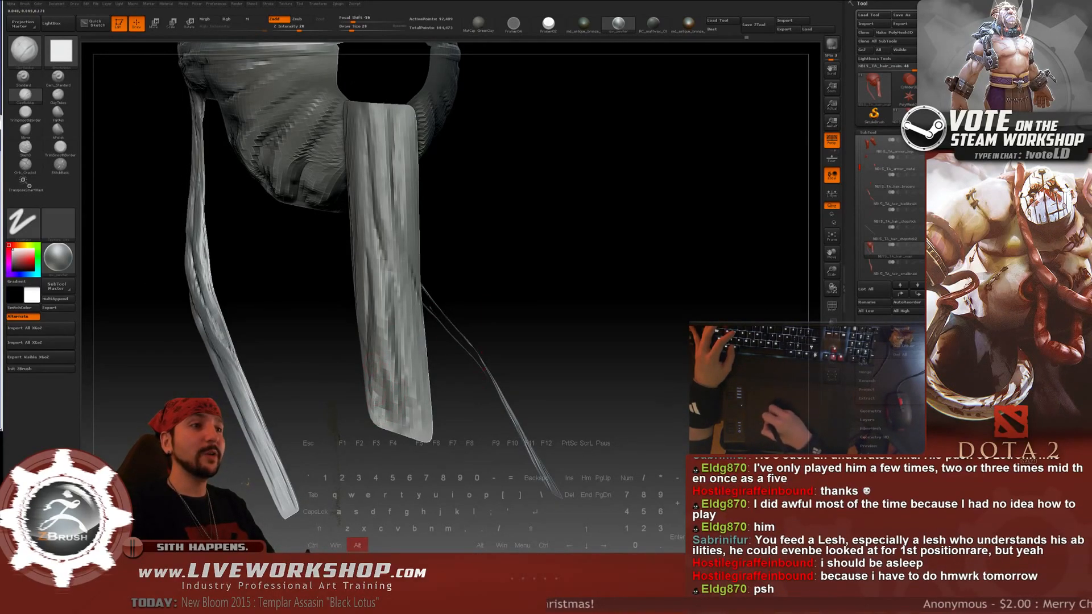
pyautogui.moveTo(412, 386)
pyautogui.mouseDown()
pyautogui.moveTo(393, 402)
pyautogui.moveTo(386, 381)
pyautogui.mouseUp()
pyautogui.moveTo(513, 277); pyautogui.dragTo(368, 337)
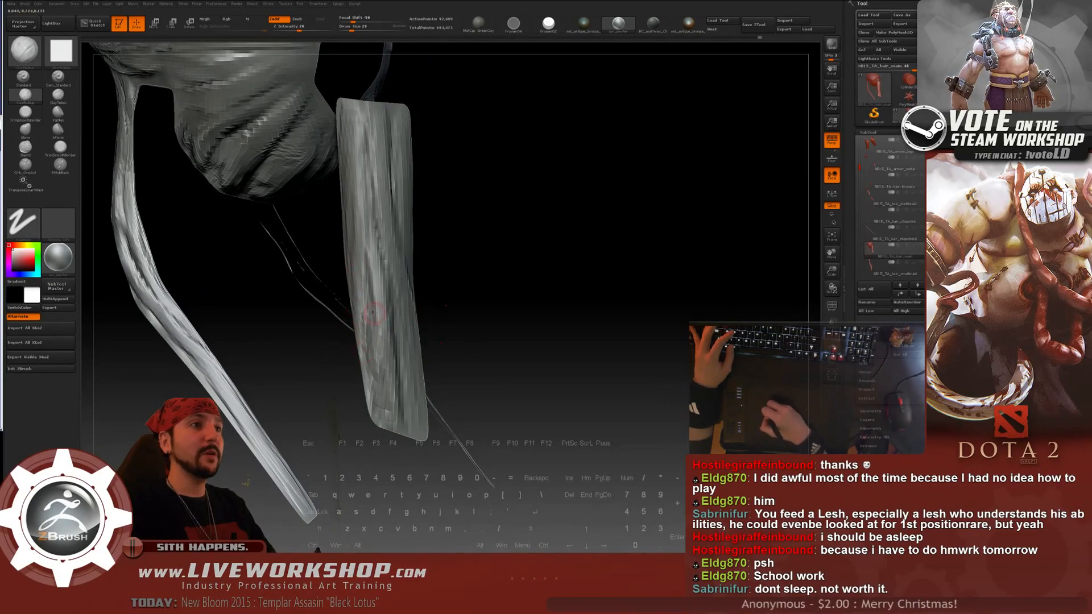
# - Vary the brush size and deepen the grooves between strands on the lock's lower half and along its outer edge
pyautogui.moveTo(455, 285)
pyautogui.mouseDown()
pyautogui.moveTo(478, 289)
pyautogui.moveTo(459, 305)
pyautogui.mouseUp()
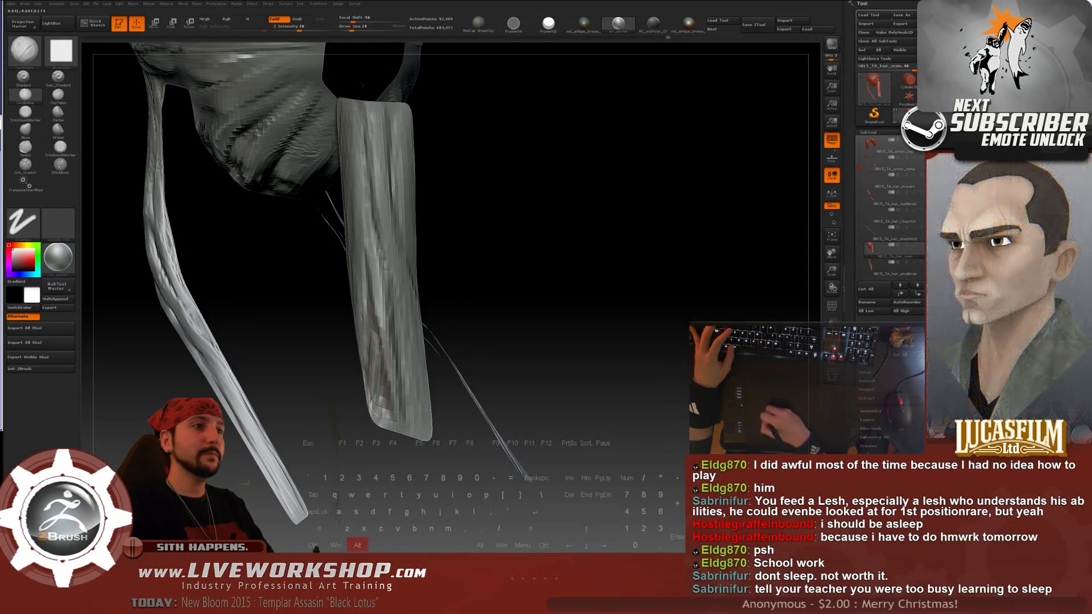
pyautogui.moveTo(501, 291); pyautogui.dragTo(458, 283)
pyautogui.press('s')
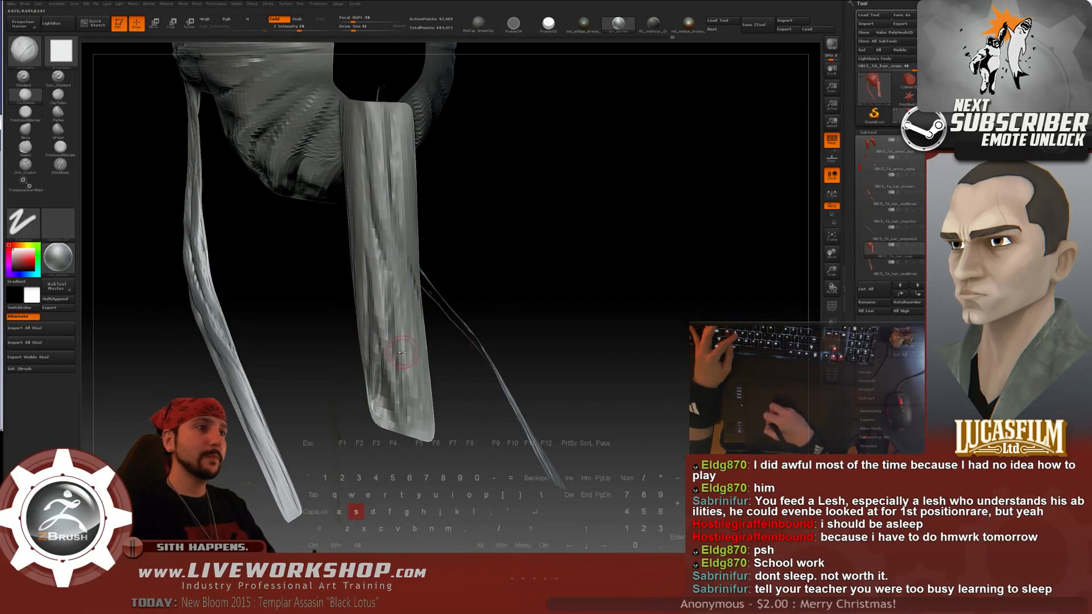
pyautogui.click(471, 369)
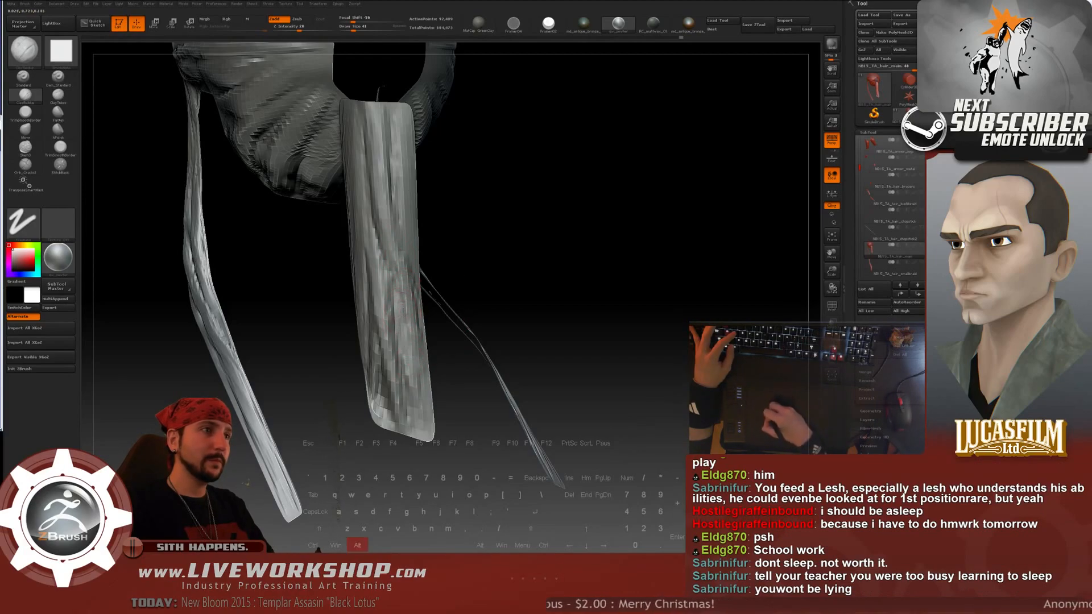
pyautogui.moveTo(417, 339); pyautogui.dragTo(413, 370)
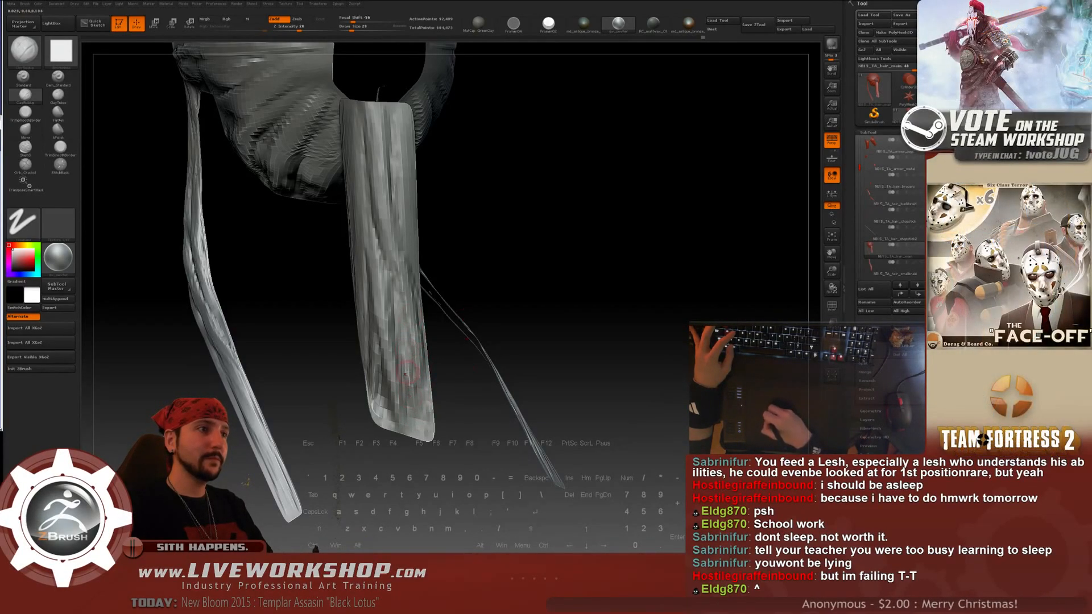
pyautogui.press('s')
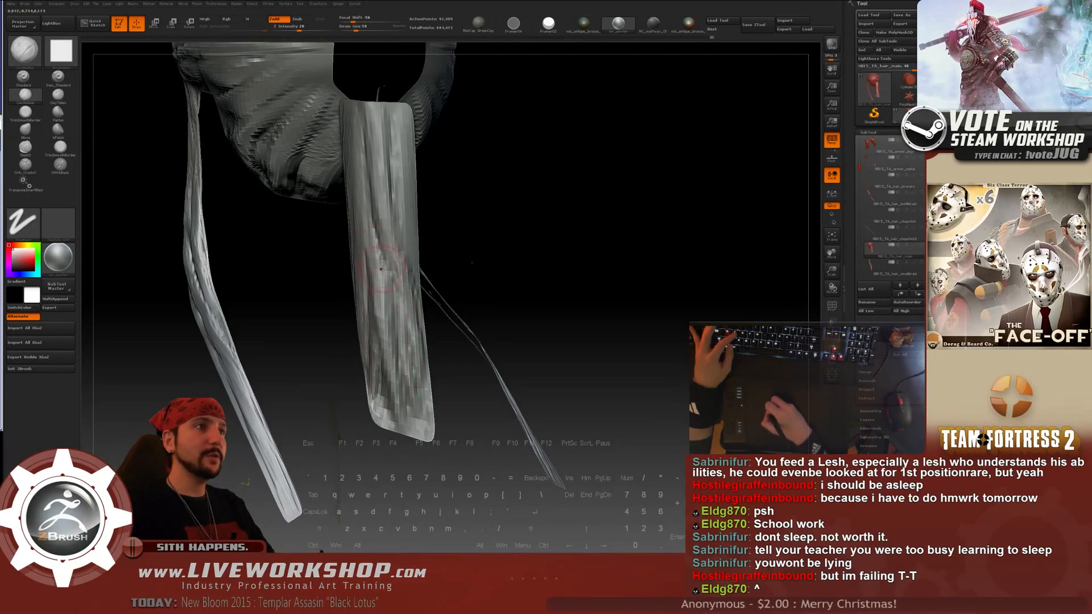
pyautogui.press('s')
pyautogui.click(413, 331)
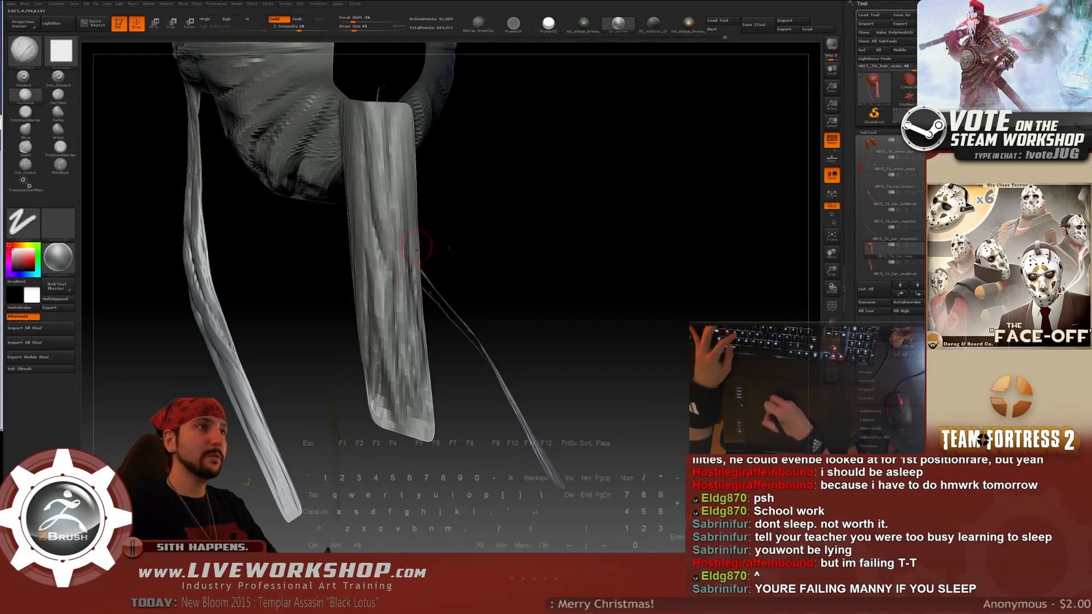
# - Readjust the brush size and cut deeper, overlapping strands into the upper half of the hanging lock
pyautogui.press('[')
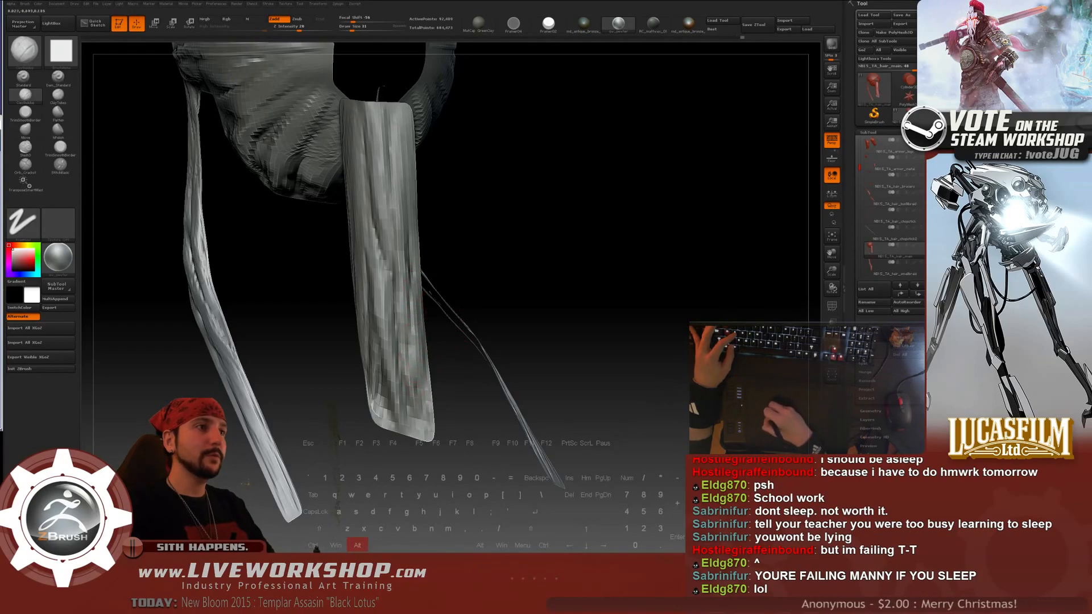
pyautogui.moveTo(515, 273)
pyautogui.keyDown('alt'); pyautogui.mouseDown()
pyautogui.moveTo(529, 80)
pyautogui.moveTo(530, 273)
pyautogui.moveTo(540, 256)
pyautogui.moveTo(575, 266)
pyautogui.moveTo(531, 219)
pyautogui.mouseUp(); pyautogui.keyUp('alt')
pyautogui.press(']')
pyautogui.press(']')
pyautogui.press('[')
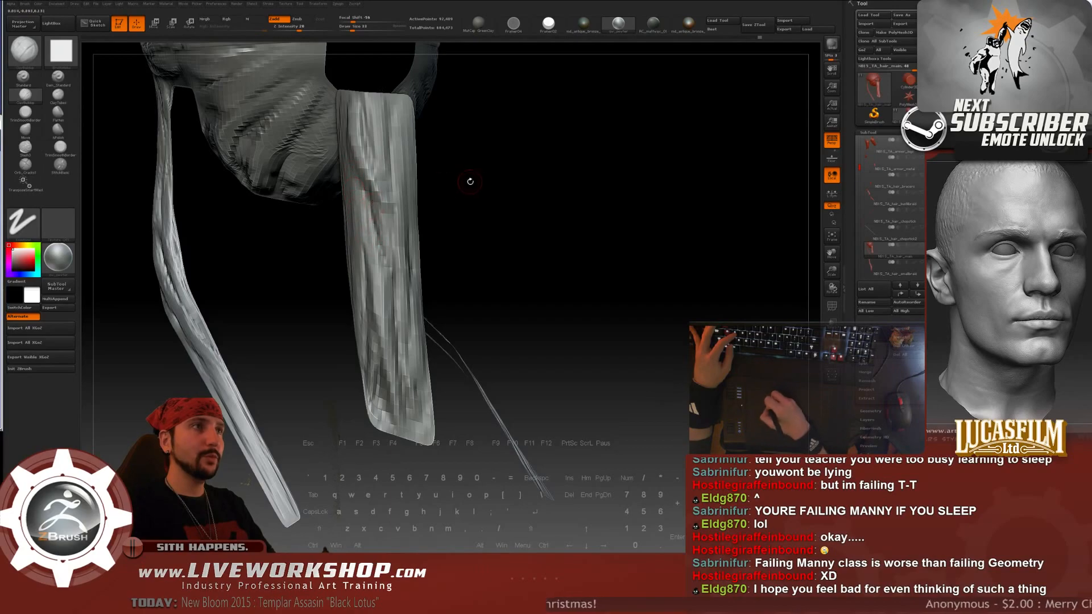
pyautogui.moveTo(470, 181); pyautogui.dragTo(442, 187)
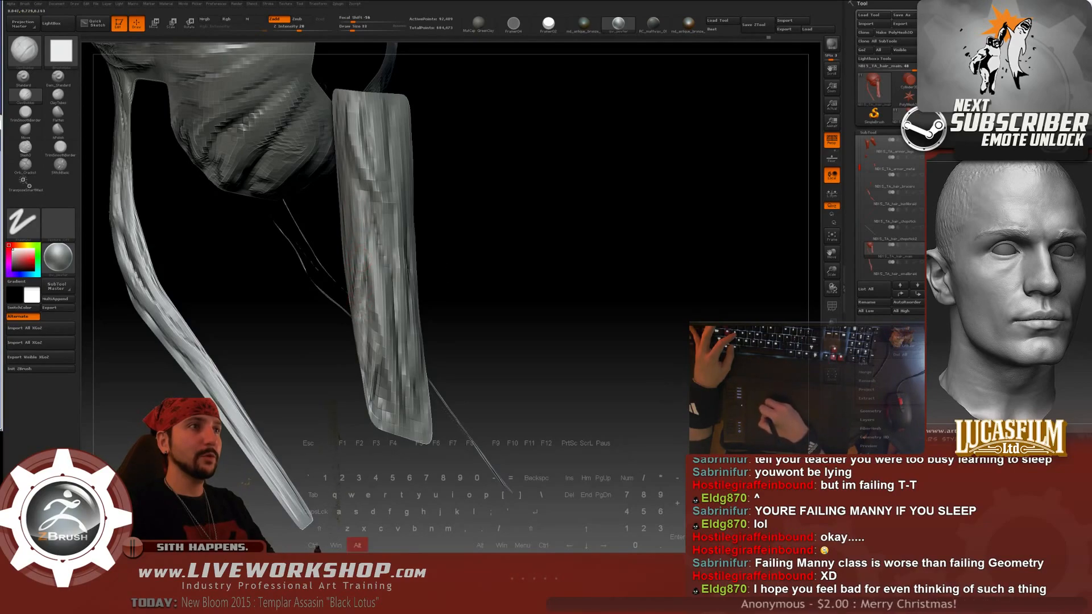
pyautogui.keyDown('alt'); pyautogui.moveTo(520, 273); pyautogui.dragTo(531, 161); pyautogui.keyUp('alt')
pyautogui.moveTo(531, 228); pyautogui.dragTo(379, 219)
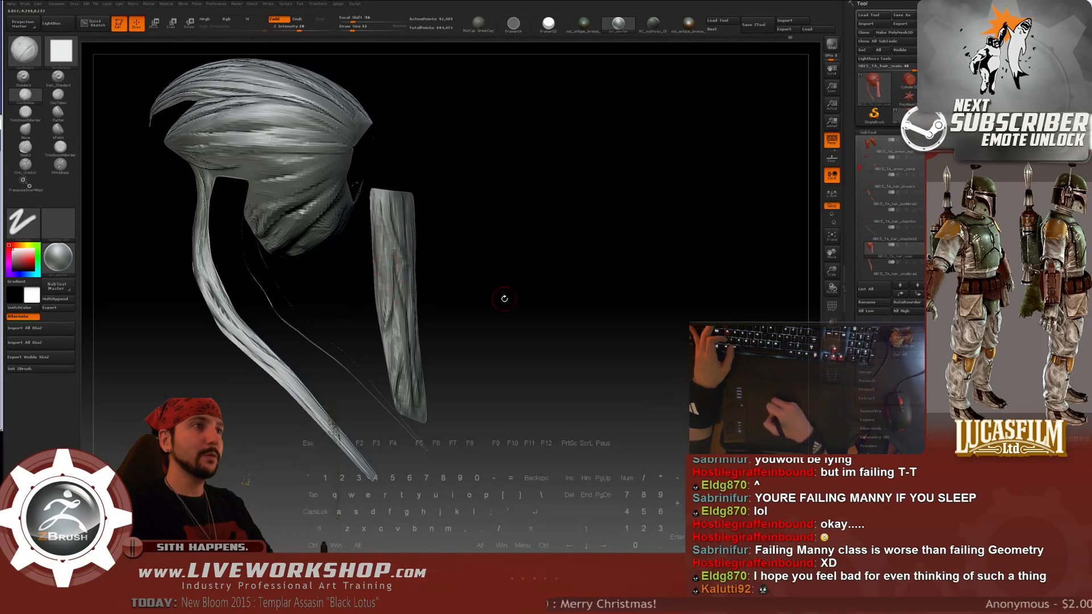
# - Check the finished lock against the rest of the isolated hair and show the whole character again
pyautogui.keyDown('alt'); pyautogui.moveTo(505, 298); pyautogui.dragTo(541, 250); pyautogui.keyUp('alt')
pyautogui.moveTo(540, 250); pyautogui.dragTo(580, 131)
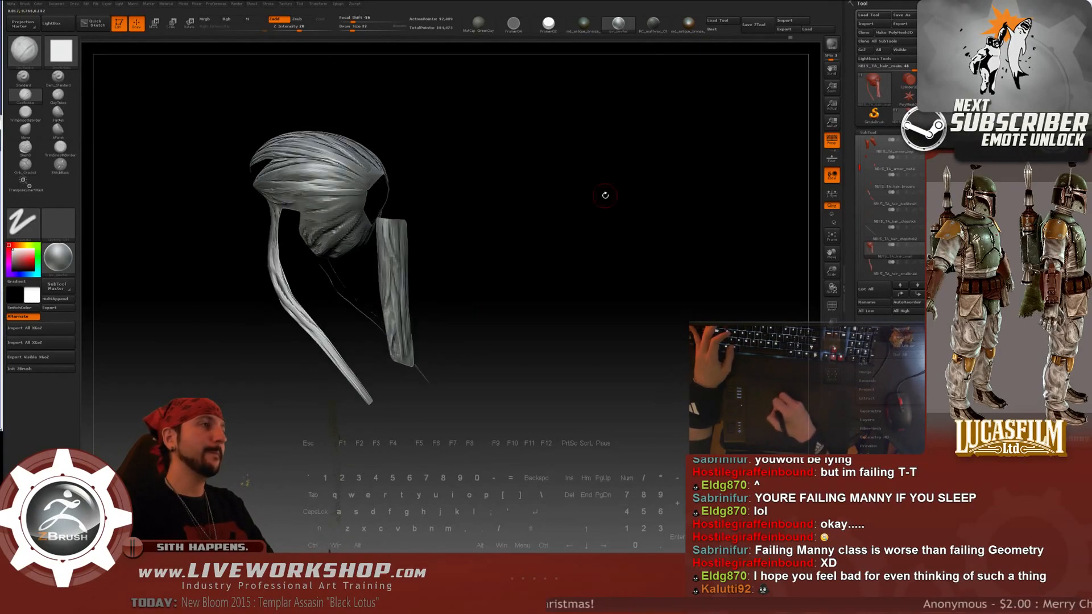
pyautogui.click(922, 245)
pyautogui.moveTo(663, 247)
pyautogui.keyDown('alt'); pyautogui.mouseDown()
pyautogui.moveTo(651, 207)
pyautogui.moveTo(648, 229)
pyautogui.moveTo(627, 236)
pyautogui.moveTo(668, 238)
pyautogui.moveTo(617, 239)
pyautogui.moveTo(623, 220)
pyautogui.moveTo(596, 193)
pyautogui.moveTo(758, 64)
pyautogui.mouseUp(); pyautogui.keyUp('alt')
# - Save the tool as NB15_TA_Z_1bbbbbb.ztl in the DOTA2_TemplarAssassin project's Models\z folder
pyautogui.click(754, 25)
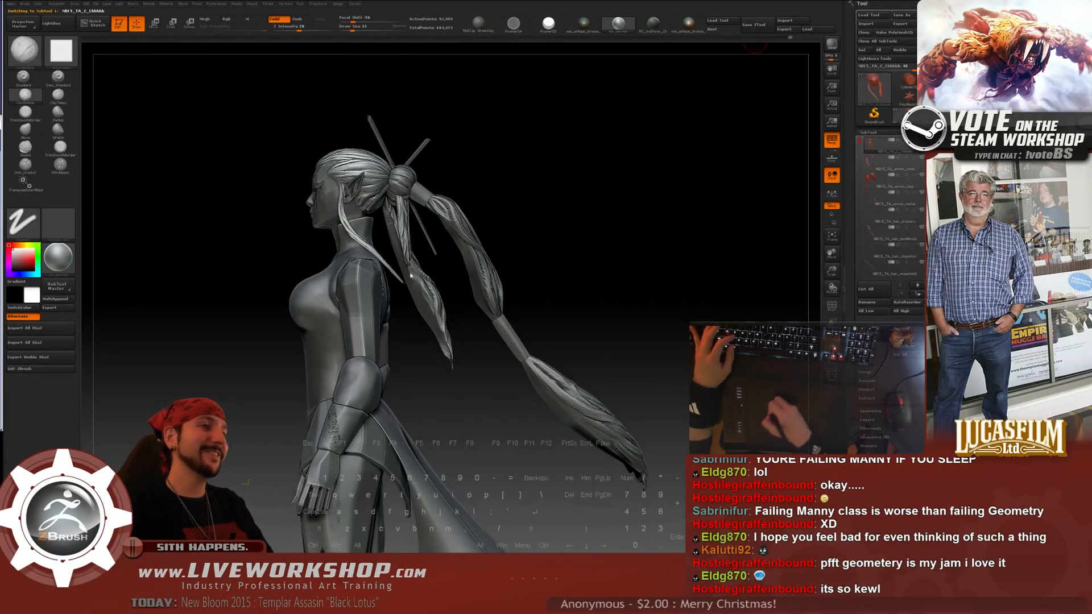
pyautogui.click(326, 394)
pyautogui.write('bbbbbb.ztl')
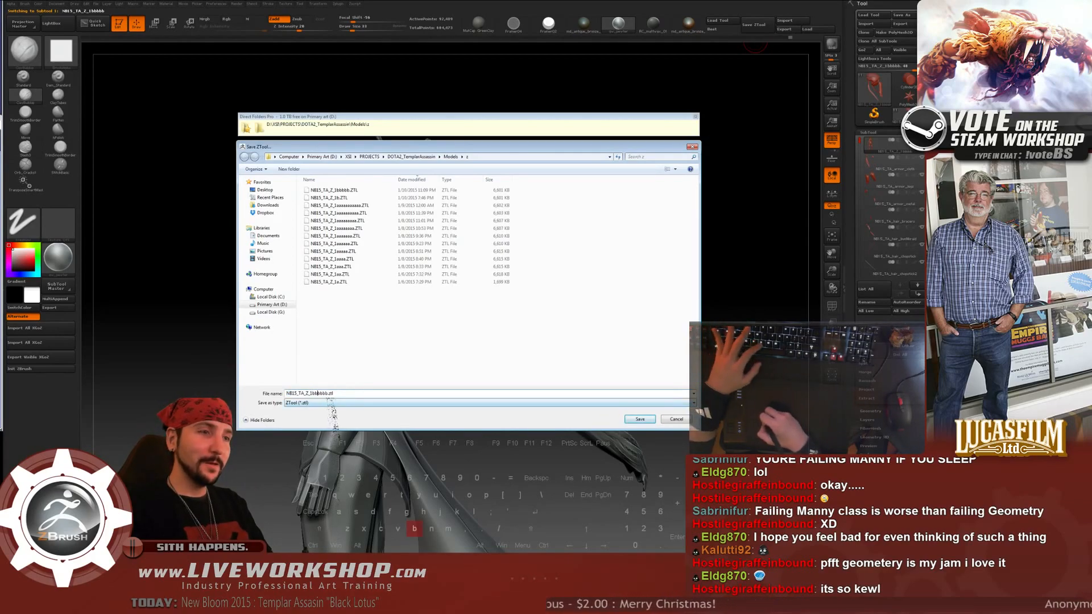
pyautogui.click(637, 419)
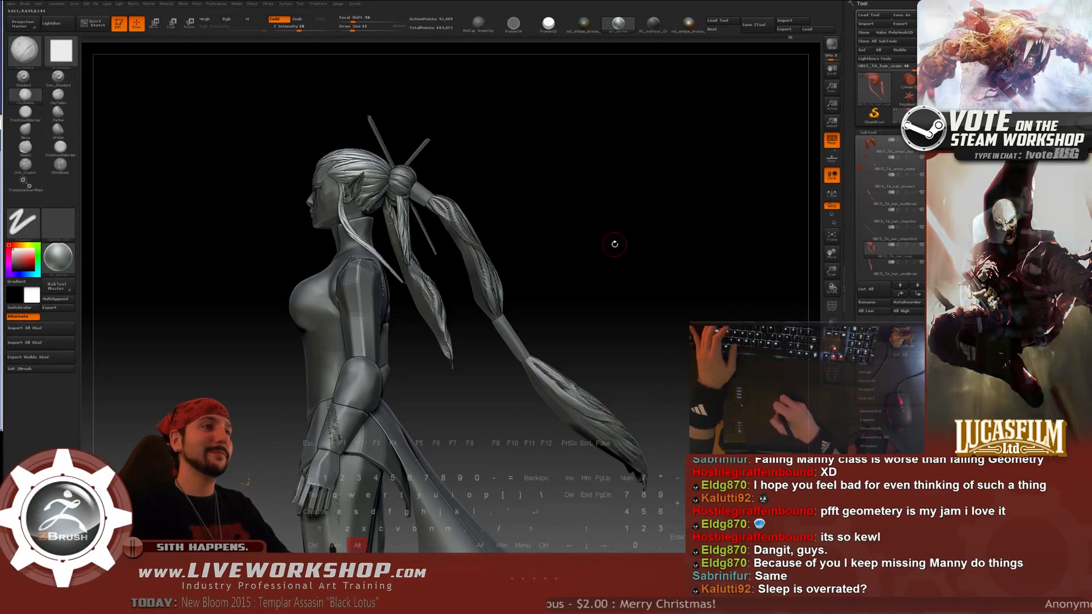
# - Turn the full character to face the front and select the base body subtool
pyautogui.moveTo(615, 243)
pyautogui.mouseDown()
pyautogui.moveTo(590, 200)
pyautogui.moveTo(600, 181)
pyautogui.moveTo(607, 210)
pyautogui.moveTo(635, 211)
pyautogui.moveTo(600, 188)
pyautogui.moveTo(651, 230)
pyautogui.moveTo(656, 222)
pyautogui.moveTo(676, 233)
pyautogui.moveTo(646, 202)
pyautogui.moveTo(650, 232)
pyautogui.moveTo(690, 228)
pyautogui.moveTo(616, 221)
pyautogui.moveTo(619, 256)
pyautogui.mouseUp()
pyautogui.keyDown('alt'); pyautogui.click(390, 307); pyautogui.keyUp('alt')
pyautogui.moveTo(551, 256); pyautogui.dragTo(592, 225)
pyautogui.keyDown('alt'); pyautogui.click(468, 244); pyautogui.keyUp('alt')
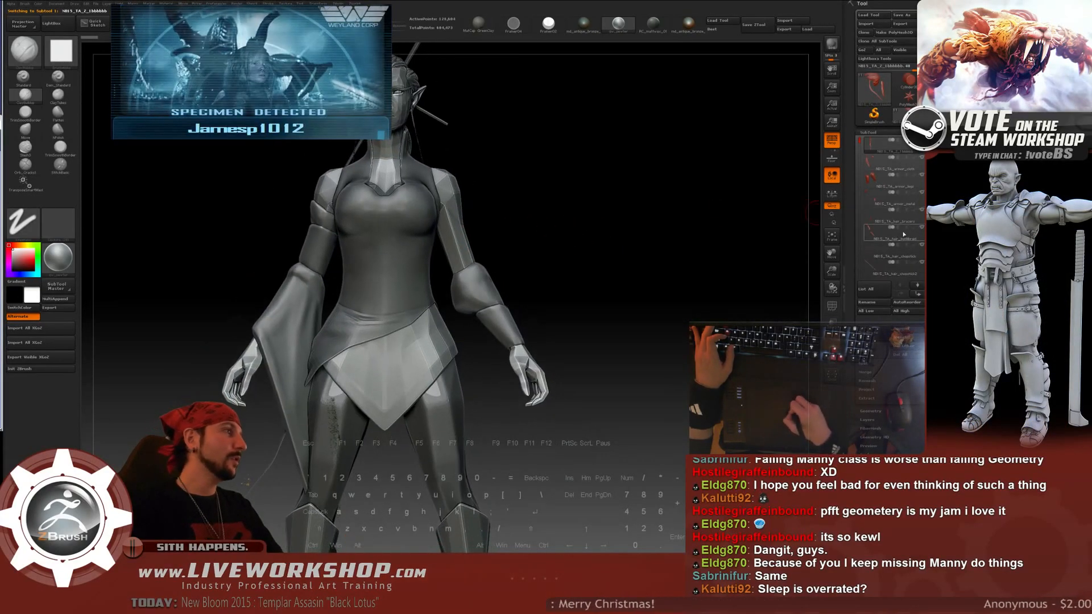
# - Check which subtools make up the character's body, arm armor cloth, arm armor metal and dress by selecting each one on the model
pyautogui.moveTo(902, 232)
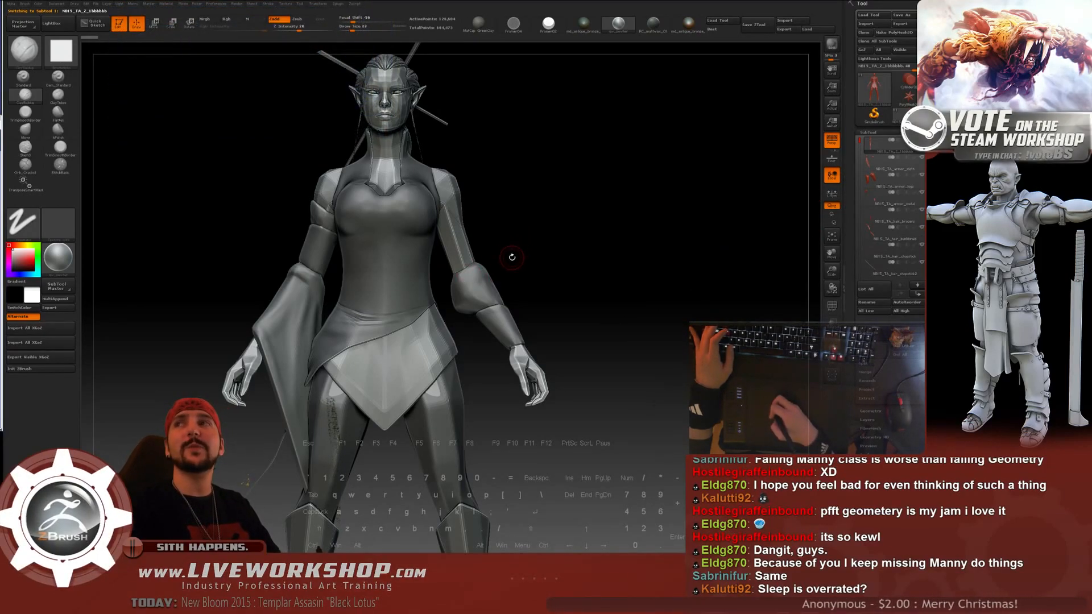
pyautogui.keyDown('alt'); pyautogui.click(484, 284); pyautogui.keyUp('alt')
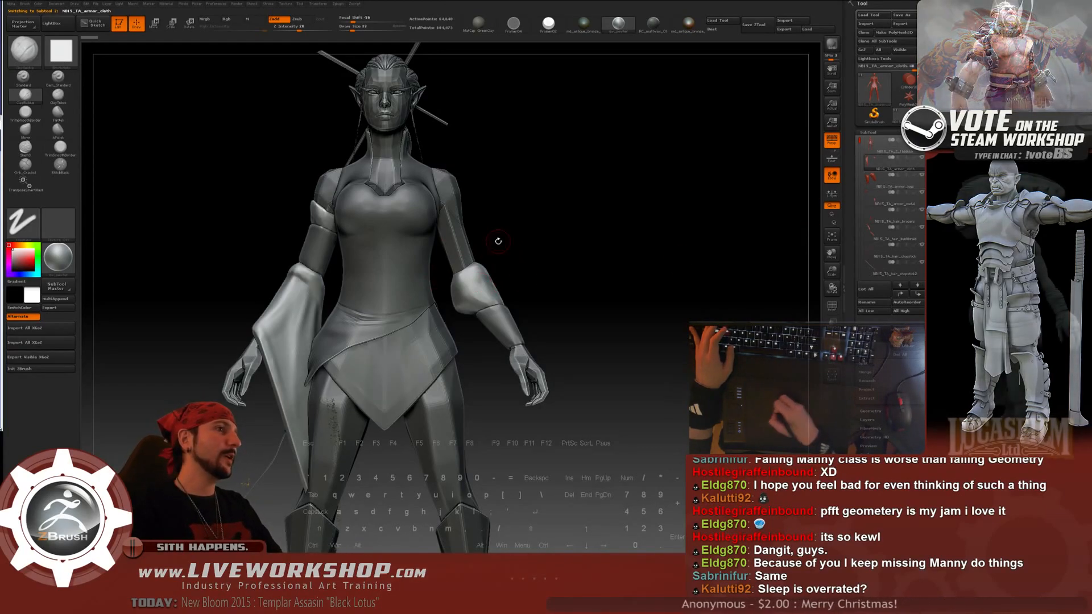
pyautogui.keyDown('alt'); pyautogui.click(502, 321); pyautogui.keyUp('alt')
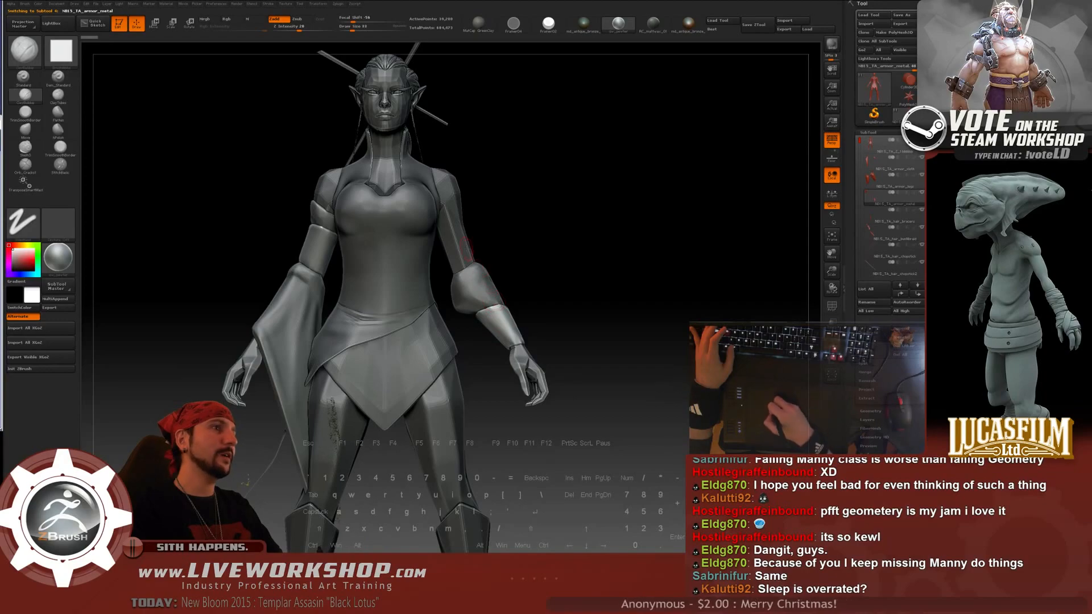
pyautogui.keyDown('alt'); pyautogui.click(411, 226); pyautogui.keyUp('alt')
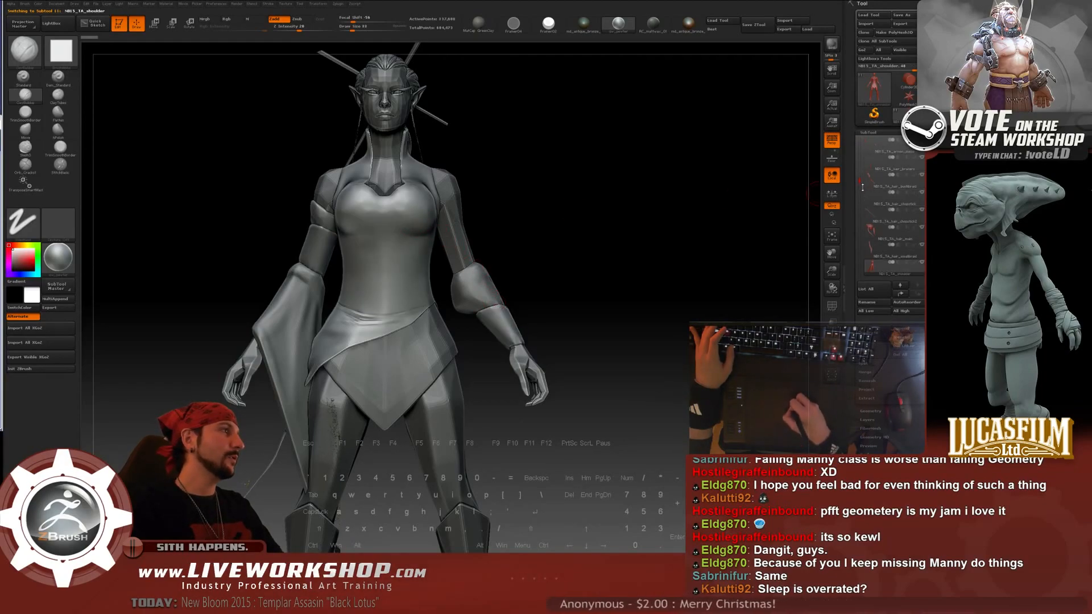
pyautogui.moveTo(860, 181); pyautogui.dragTo(860, 145)
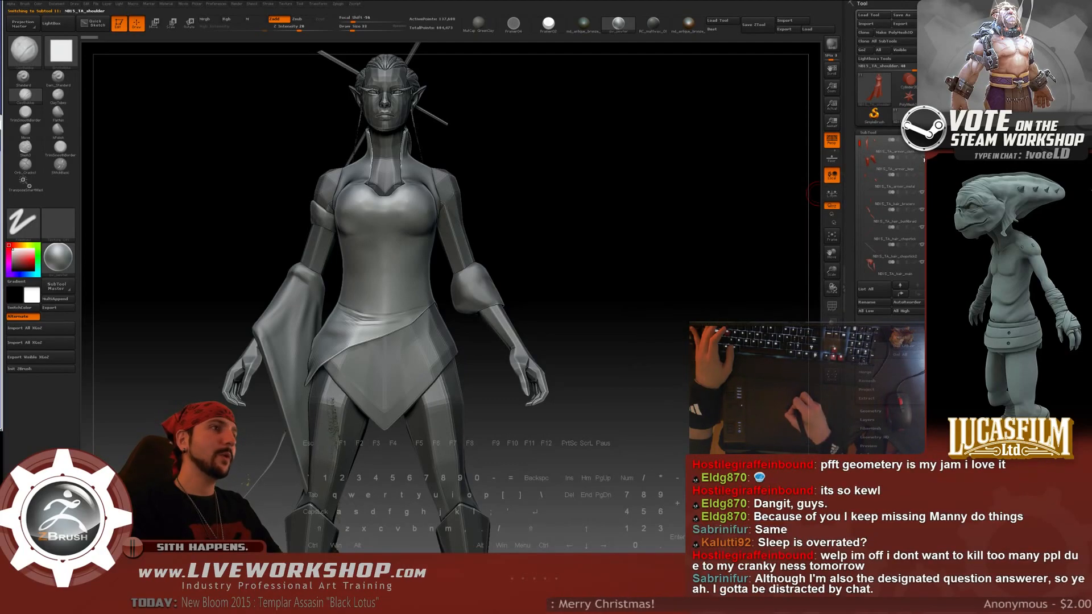
# - Hide the forearm guards, upper-arm band and draped sleeve so the character's arms are bare
pyautogui.moveTo(923, 159)
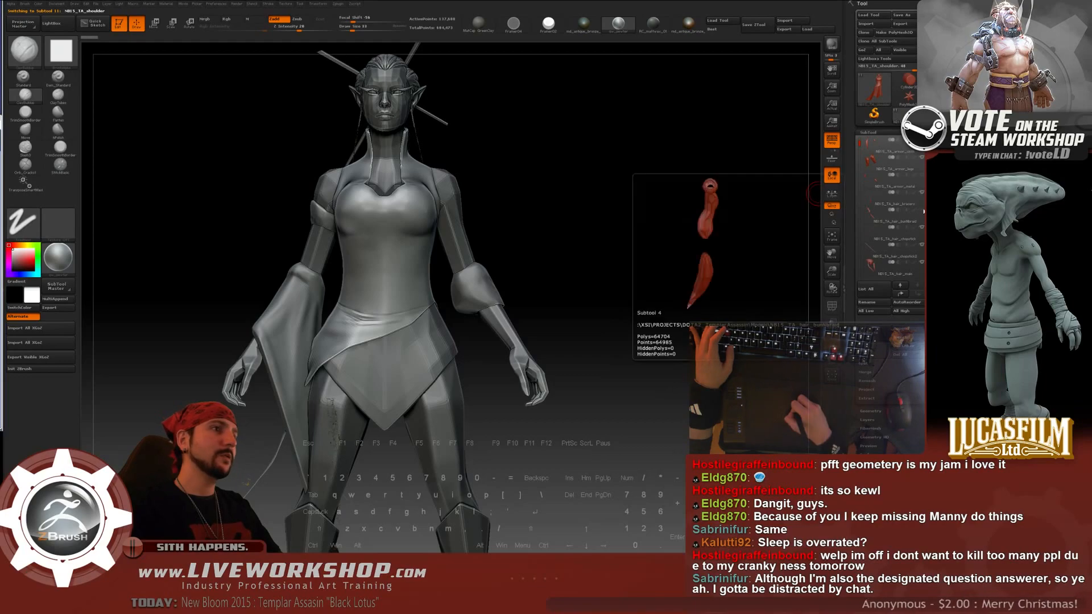
pyautogui.click(923, 228)
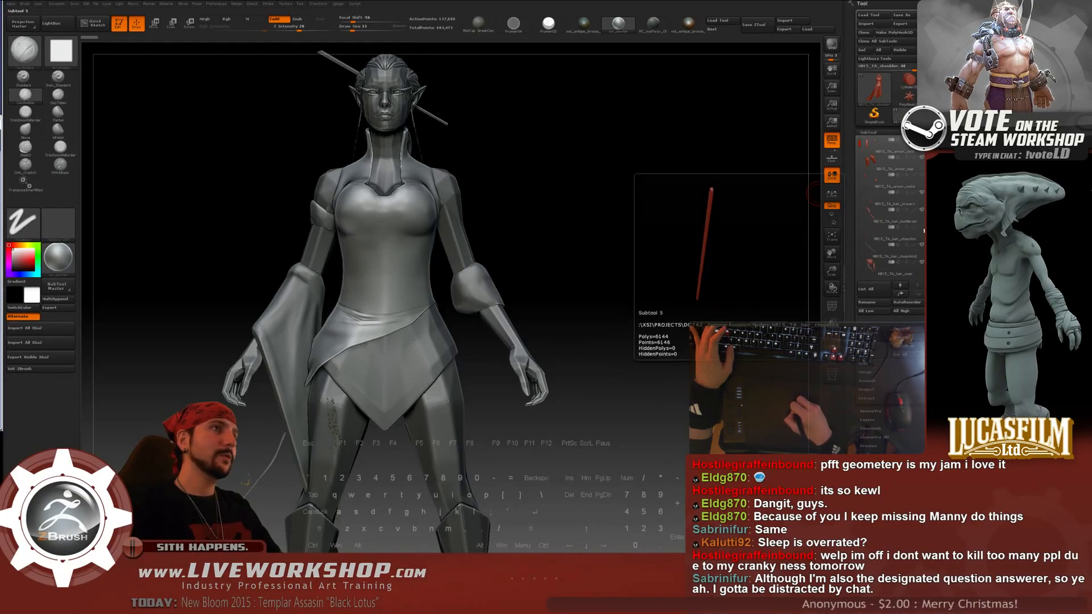
pyautogui.click(923, 228)
pyautogui.click(922, 141)
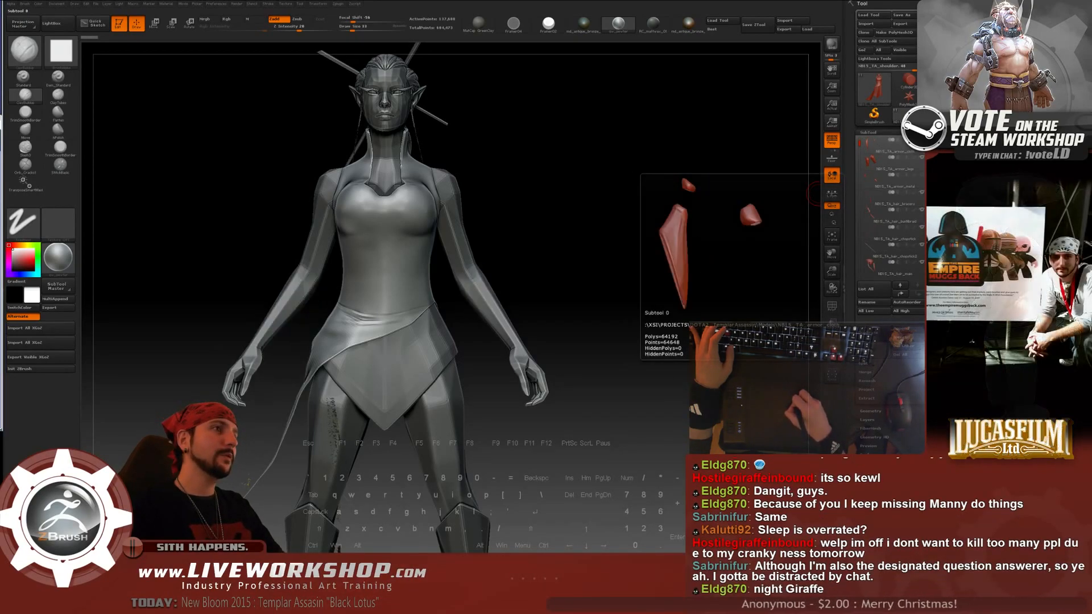
# - Select the base body and use SelectLasso to hide both arms below the shoulders
pyautogui.keyDown('alt'); pyautogui.click(483, 276); pyautogui.keyUp('alt')
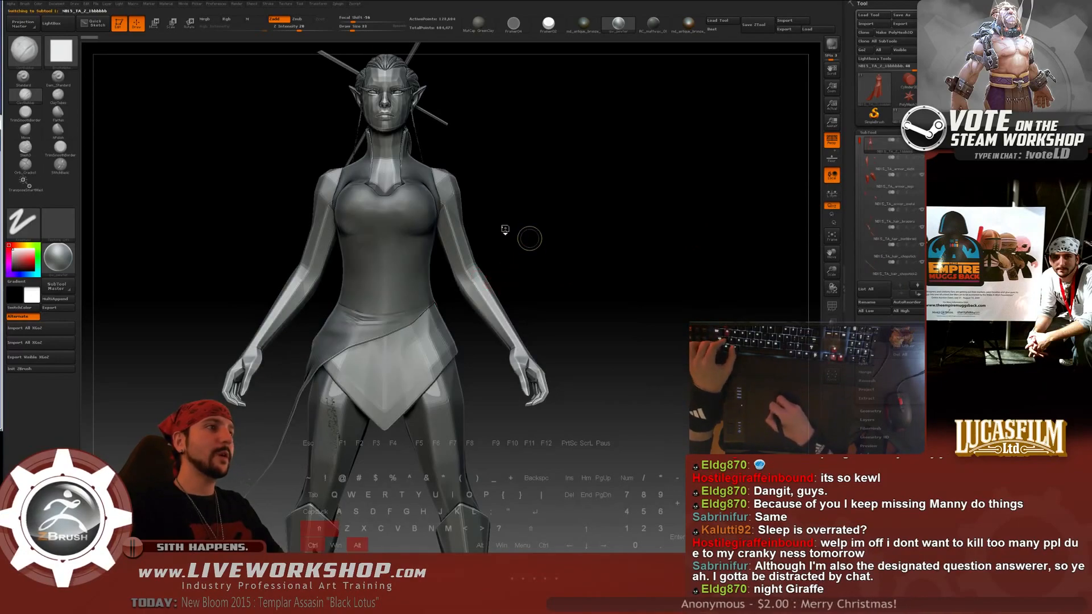
pyautogui.keyDown('ctrl'); pyautogui.keyDown('alt'); pyautogui.keyDown('shift'); pyautogui.moveTo(529, 228); pyautogui.dragTo(482, 229); pyautogui.keyUp('shift'); pyautogui.keyUp('alt'); pyautogui.keyUp('ctrl')
pyautogui.keyDown('ctrl'); pyautogui.keyDown('shift'); pyautogui.click(3, 91); pyautogui.keyUp('shift'); pyautogui.keyUp('ctrl')
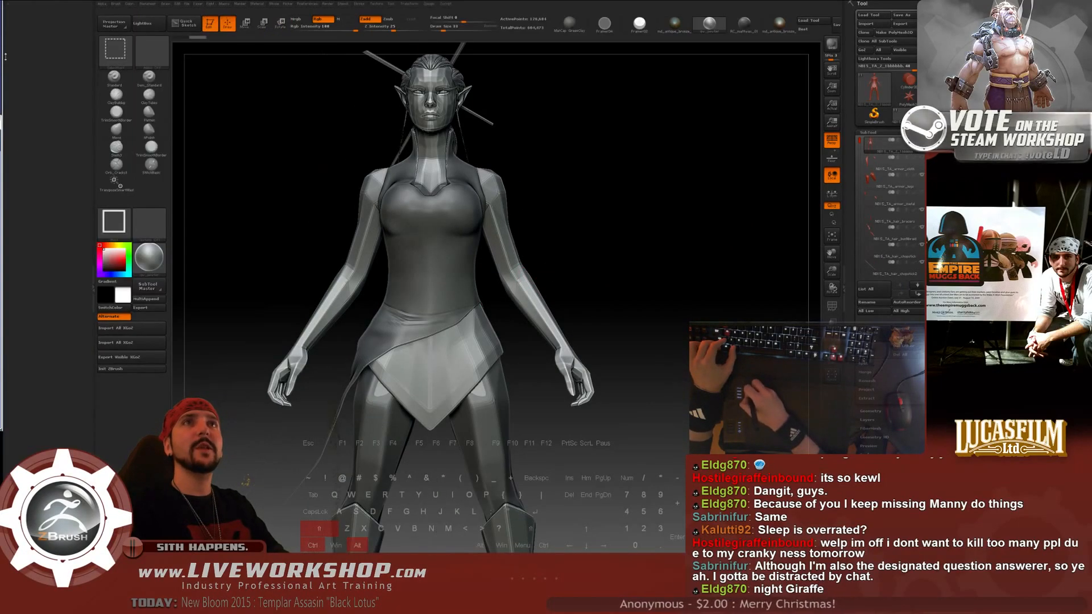
pyautogui.click(92, 279)
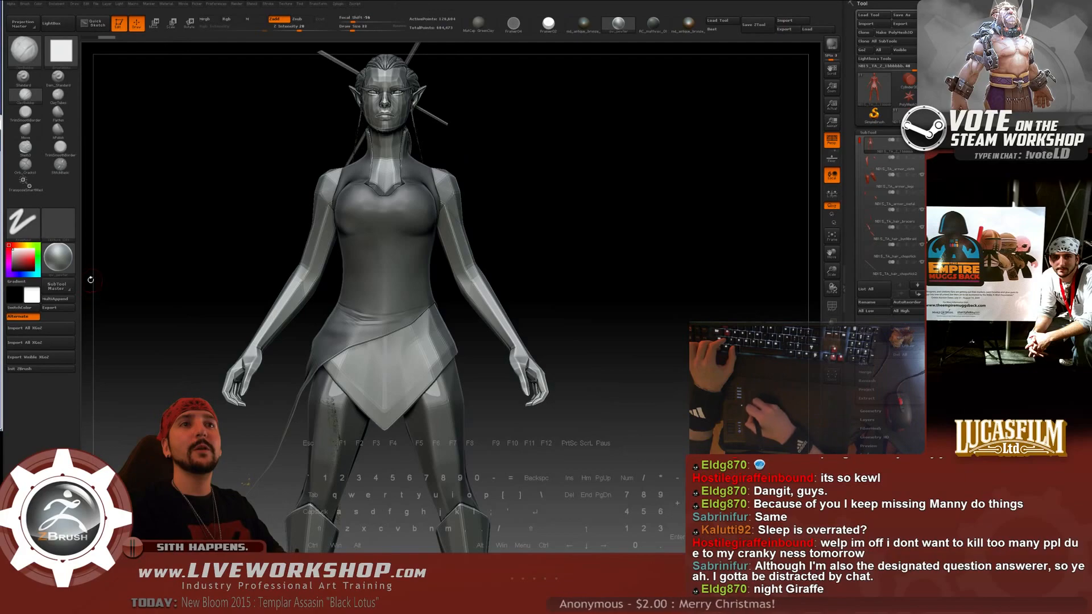
pyautogui.click(26, 63)
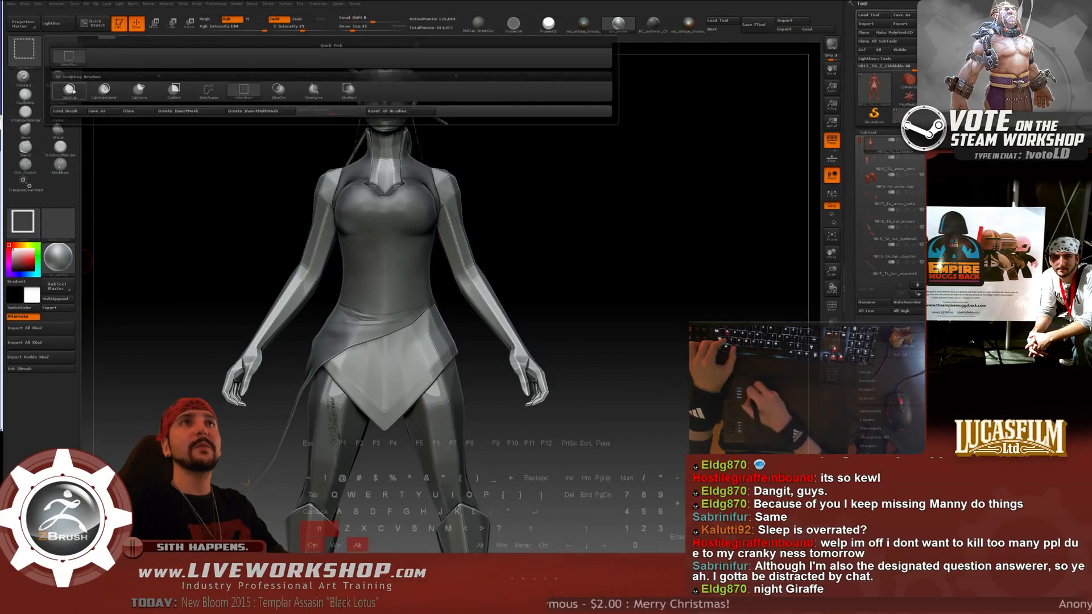
pyautogui.click(209, 91)
pyautogui.moveTo(508, 209)
pyautogui.keyDown('ctrl'); pyautogui.keyDown('alt'); pyautogui.keyDown('shift'); pyautogui.mouseDown()
pyautogui.moveTo(455, 312)
pyautogui.moveTo(546, 435)
pyautogui.moveTo(467, 209)
pyautogui.moveTo(496, 211)
pyautogui.moveTo(483, 211)
pyautogui.mouseUp(); pyautogui.keyUp('shift'); pyautogui.keyUp('alt'); pyautogui.keyUp('ctrl')
pyautogui.moveTo(257, 245)
pyautogui.keyDown('ctrl'); pyautogui.keyDown('alt'); pyautogui.keyDown('shift'); pyautogui.mouseDown()
pyautogui.moveTo(227, 398)
pyautogui.moveTo(293, 369)
pyautogui.moveTo(332, 319)
pyautogui.moveTo(284, 239)
pyautogui.moveTo(253, 250)
pyautogui.mouseUp(); pyautogui.keyUp('shift'); pyautogui.keyUp('alt'); pyautogui.keyUp('ctrl')
pyautogui.moveTo(568, 288)
pyautogui.mouseDown()
pyautogui.moveTo(512, 244)
pyautogui.moveTo(546, 267)
pyautogui.moveTo(467, 175)
pyautogui.mouseUp()
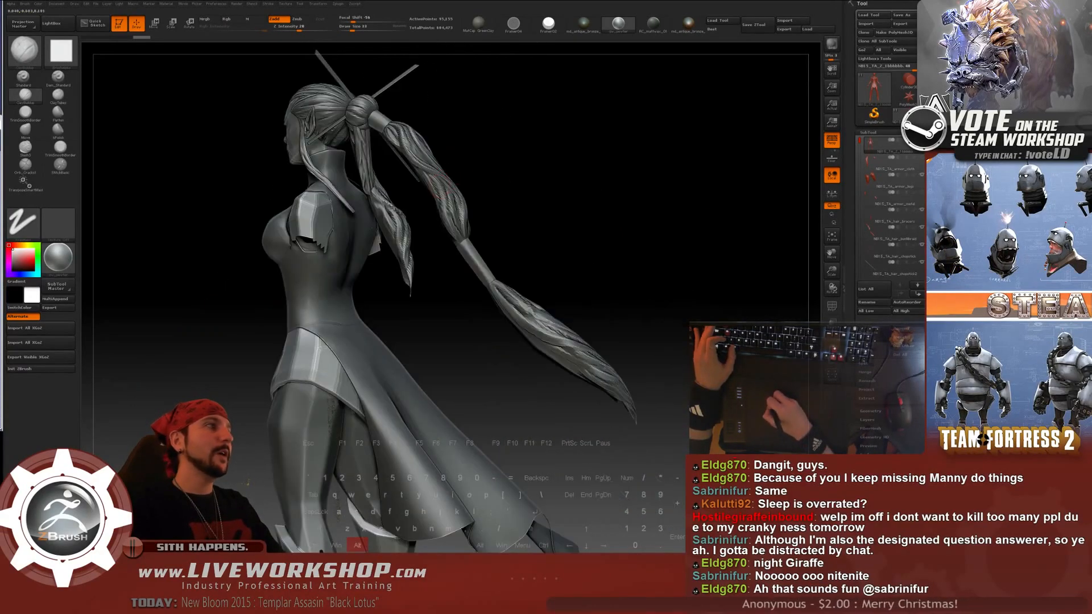
# - Hide the ponytail, small hanging braid and leg armor subtools to clear the view of the dress
pyautogui.keyDown('alt'); pyautogui.click(442, 186); pyautogui.keyUp('alt')
pyautogui.click(909, 217)
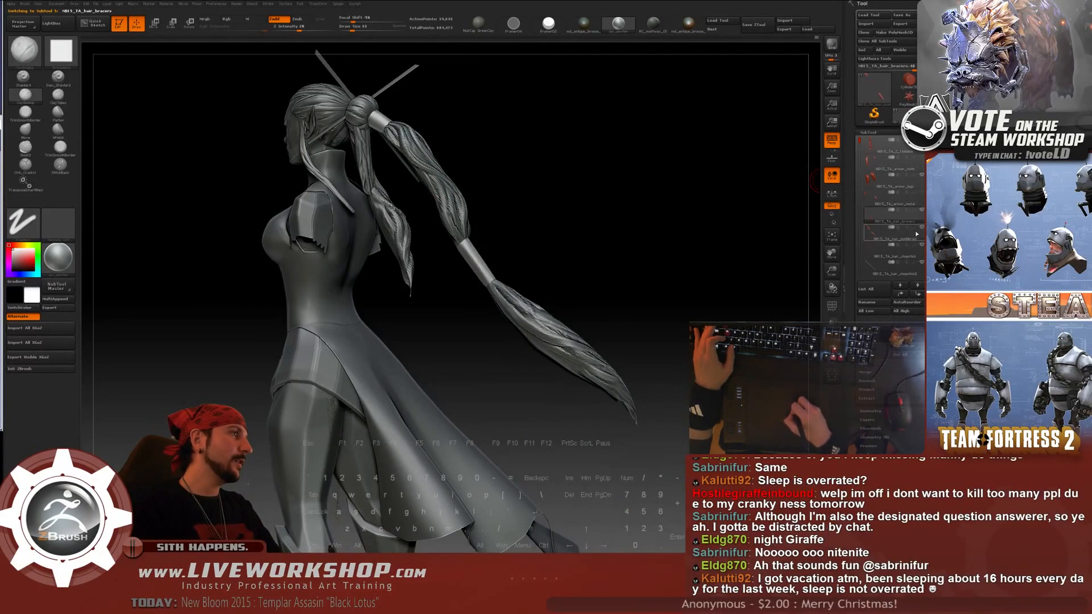
pyautogui.click(921, 227)
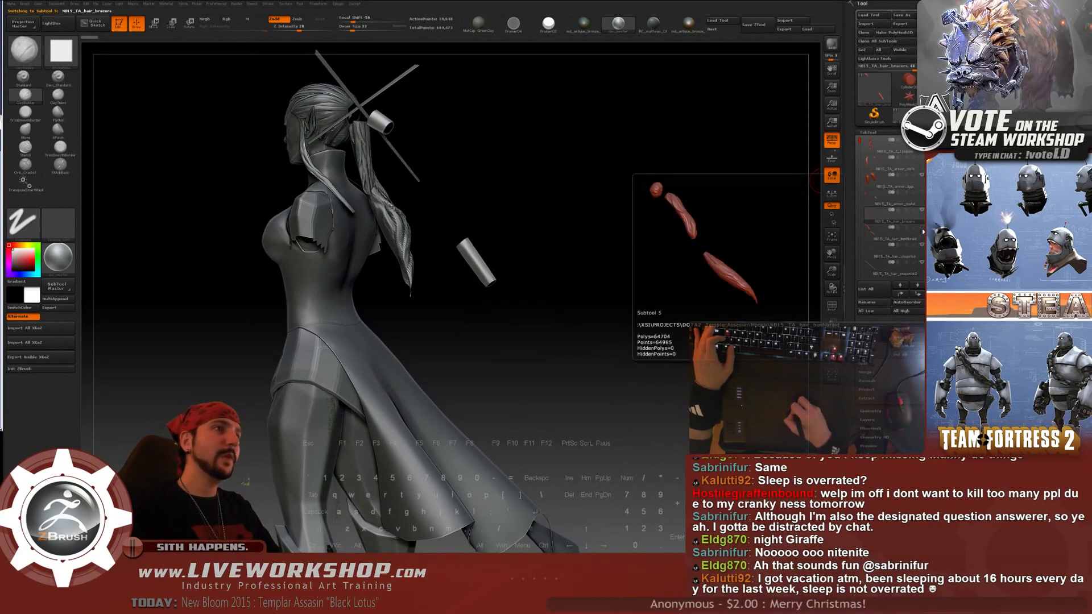
pyautogui.keyDown('alt'); pyautogui.click(397, 228); pyautogui.keyUp('alt')
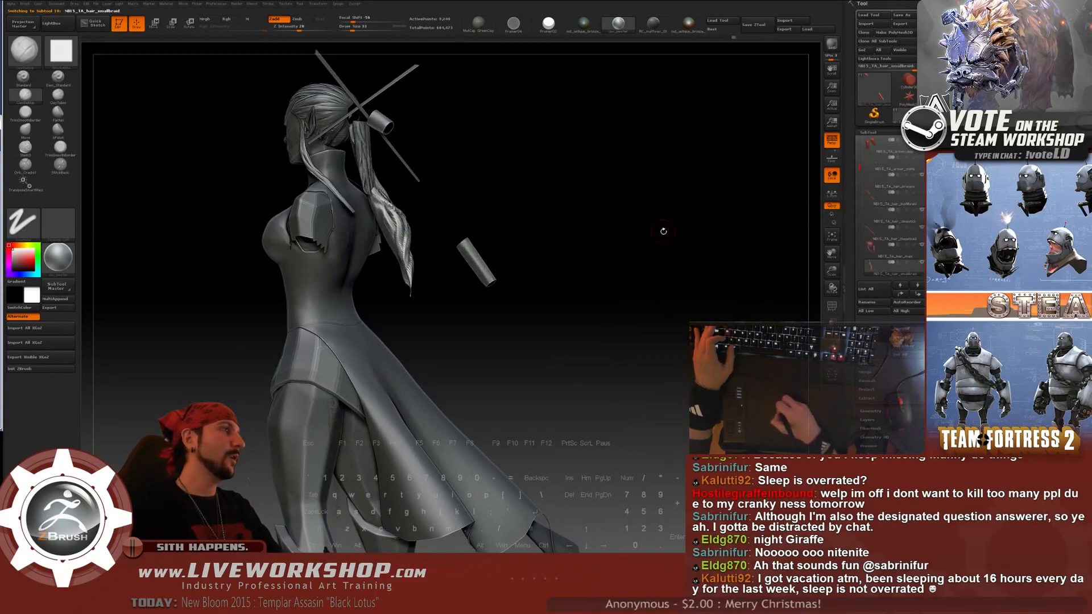
pyautogui.click(909, 251)
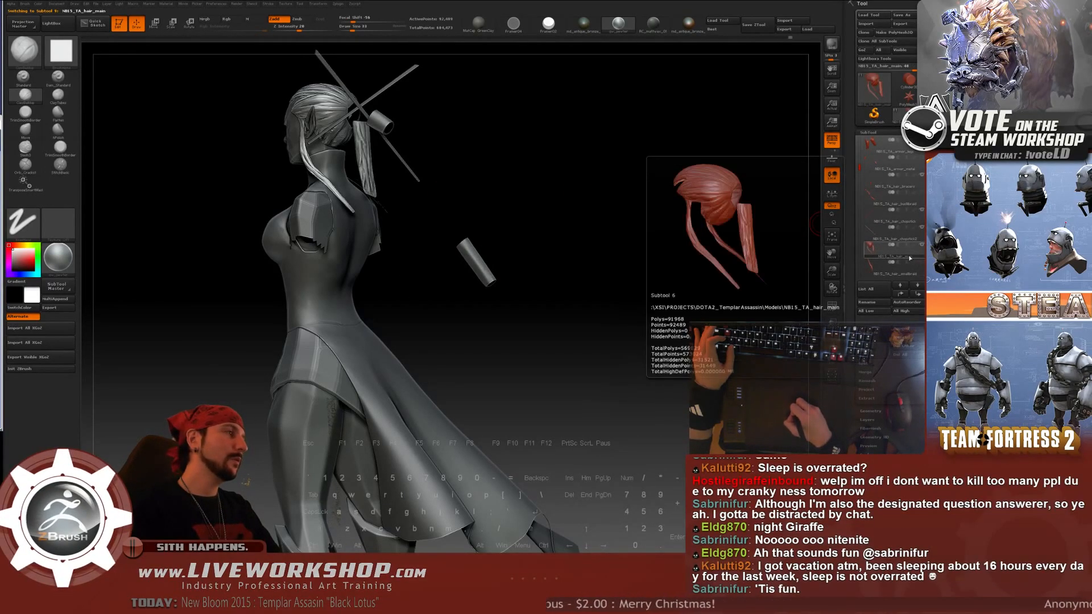
pyautogui.keyDown('alt'); pyautogui.click(481, 263); pyautogui.keyUp('alt')
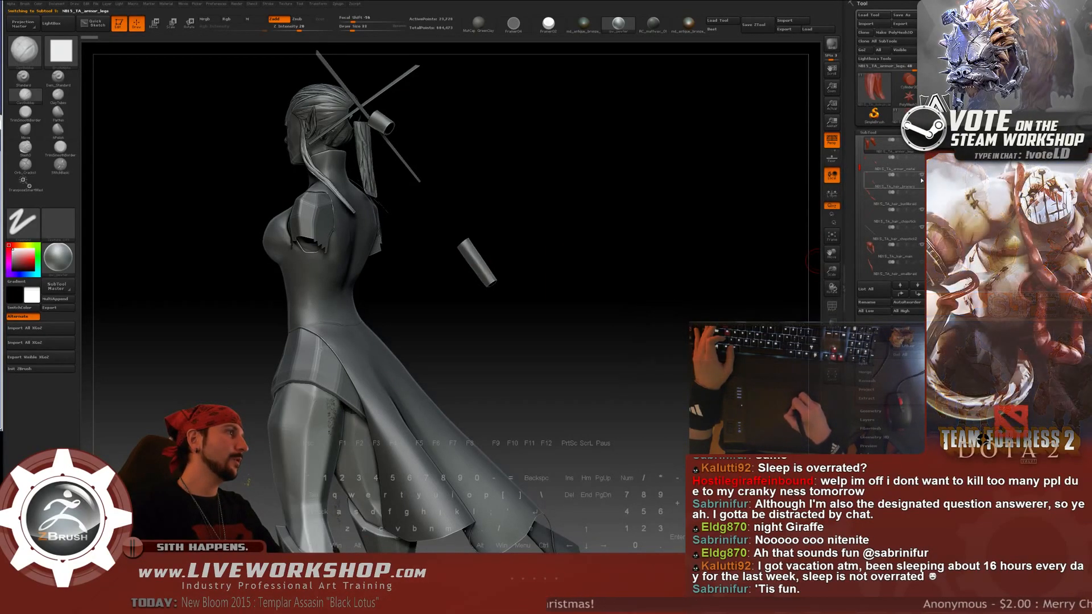
pyautogui.click(906, 150)
# - Face the character toward the front, select the dress subtool and set the sculpting brush's Z Intensity to 14
pyautogui.moveTo(586, 234)
pyautogui.mouseDown()
pyautogui.moveTo(618, 231)
pyautogui.moveTo(537, 251)
pyautogui.moveTo(616, 247)
pyautogui.moveTo(592, 243)
pyautogui.mouseUp()
pyautogui.keyDown('alt'); pyautogui.click(435, 162); pyautogui.keyUp('alt')
pyautogui.keyDown('alt'); pyautogui.moveTo(508, 229); pyautogui.dragTo(522, 286); pyautogui.keyUp('alt')
pyautogui.click(31, 103)
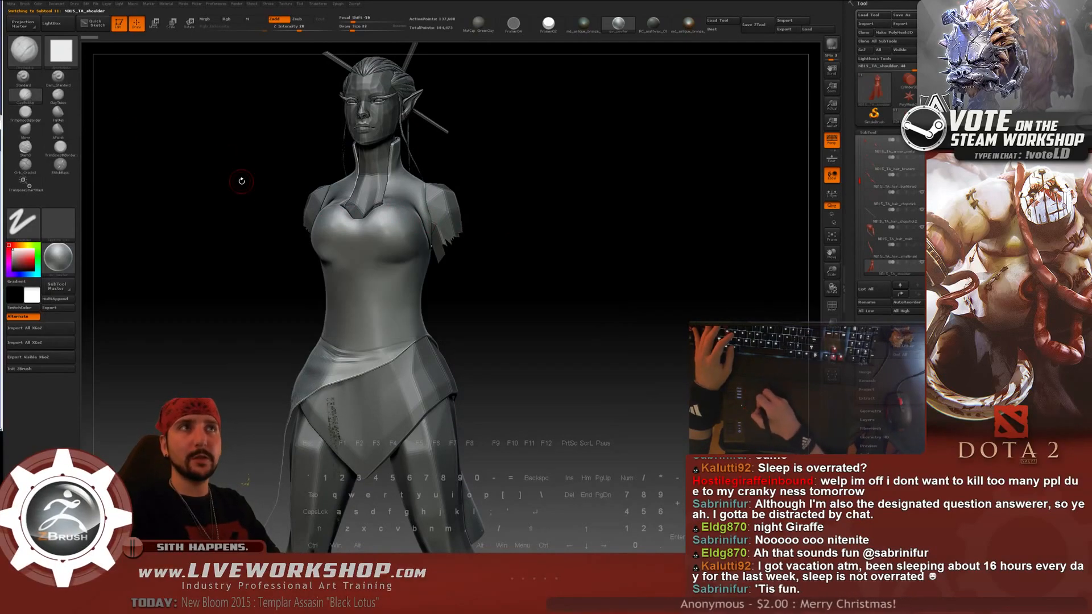
pyautogui.press('s')
pyautogui.click(342, 255)
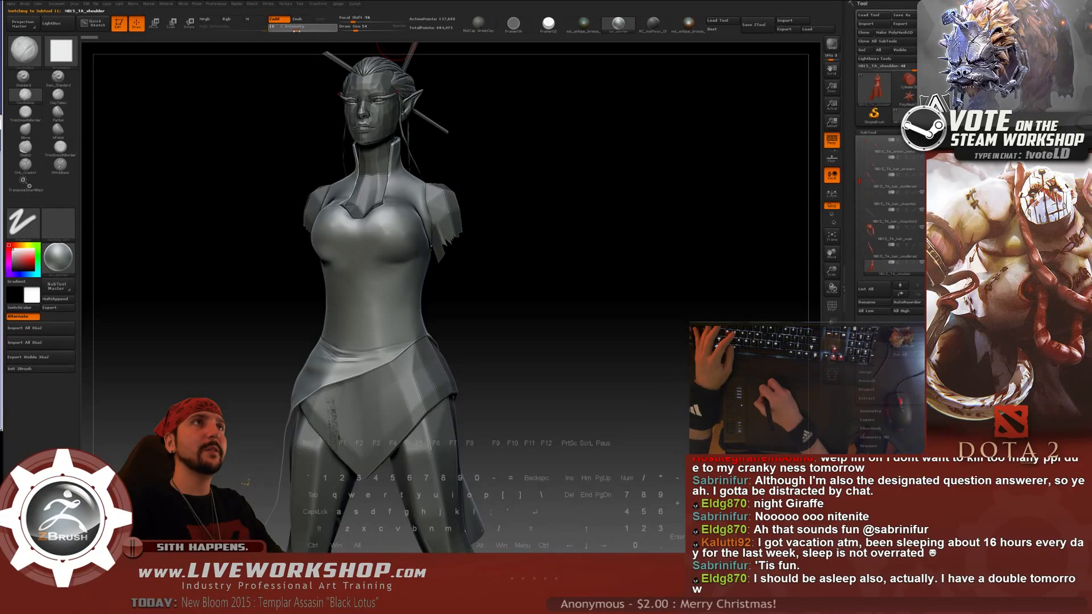
pyautogui.moveTo(295, 29); pyautogui.dragTo(294, 28)
# - Adjust the brush size and sculpt a sharper fold along the upper edge of the dress's waist wrap
pyautogui.keyDown('alt'); pyautogui.moveTo(588, 195); pyautogui.dragTo(621, 266); pyautogui.keyUp('alt')
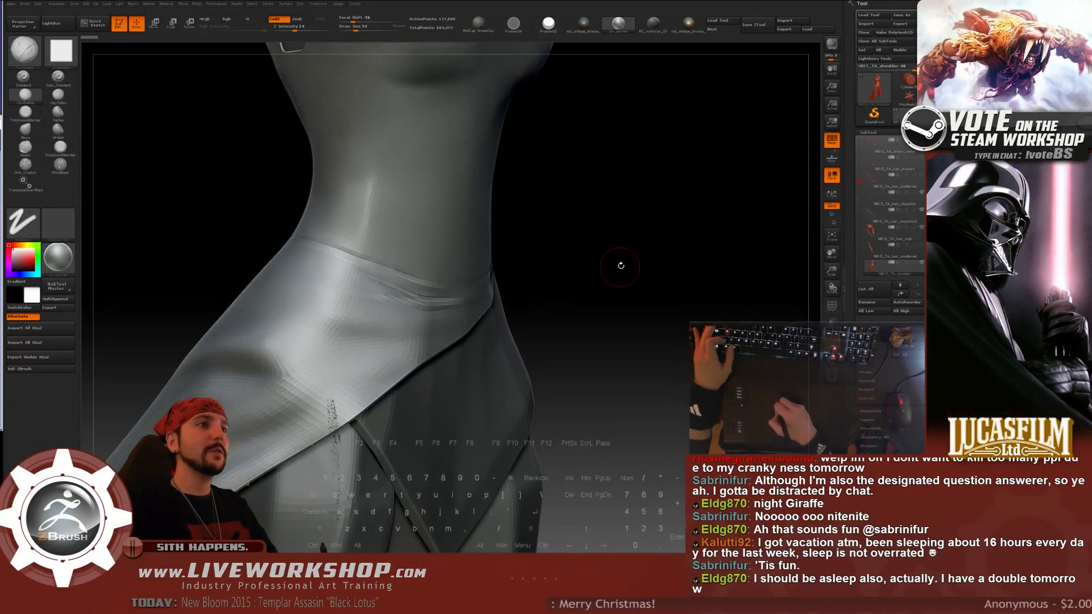
pyautogui.moveTo(650, 231)
pyautogui.mouseDown()
pyautogui.moveTo(554, 248)
pyautogui.moveTo(652, 233)
pyautogui.mouseUp()
pyautogui.press('s')
pyautogui.click(315, 261)
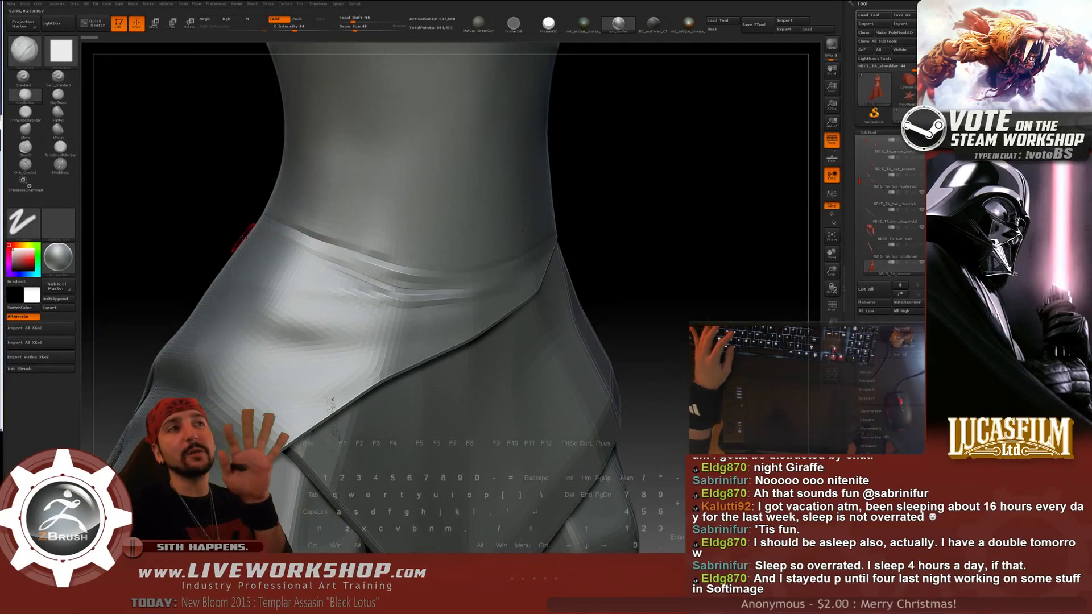
pyautogui.moveTo(599, 202); pyautogui.dragTo(592, 200)
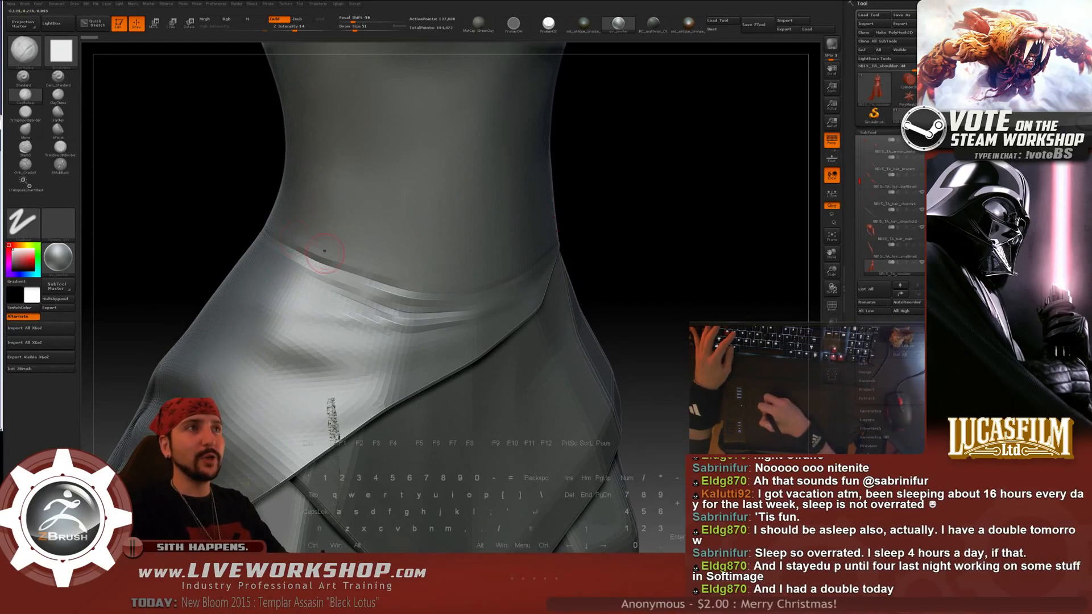
pyautogui.moveTo(288, 228)
pyautogui.mouseDown()
pyautogui.moveTo(334, 249)
pyautogui.moveTo(284, 230)
pyautogui.mouseUp()
# - Resize the brush and build a raised cloth ridge above the first waist fold, carrying it across the belly
pyautogui.press('s')
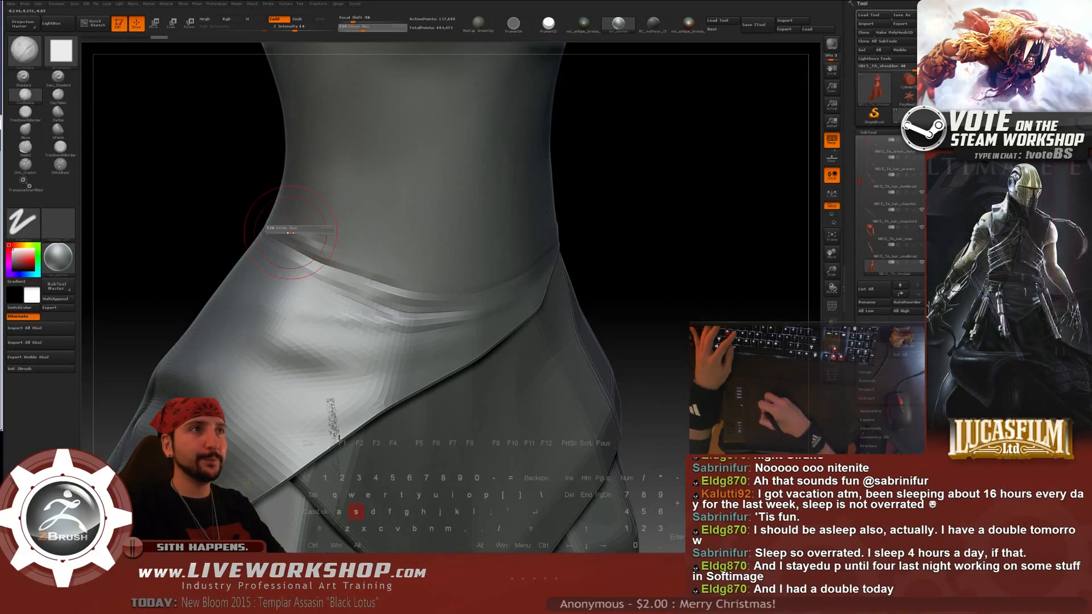
pyautogui.moveTo(219, 203)
pyautogui.mouseDown()
pyautogui.moveTo(205, 192)
pyautogui.moveTo(267, 214)
pyautogui.mouseUp()
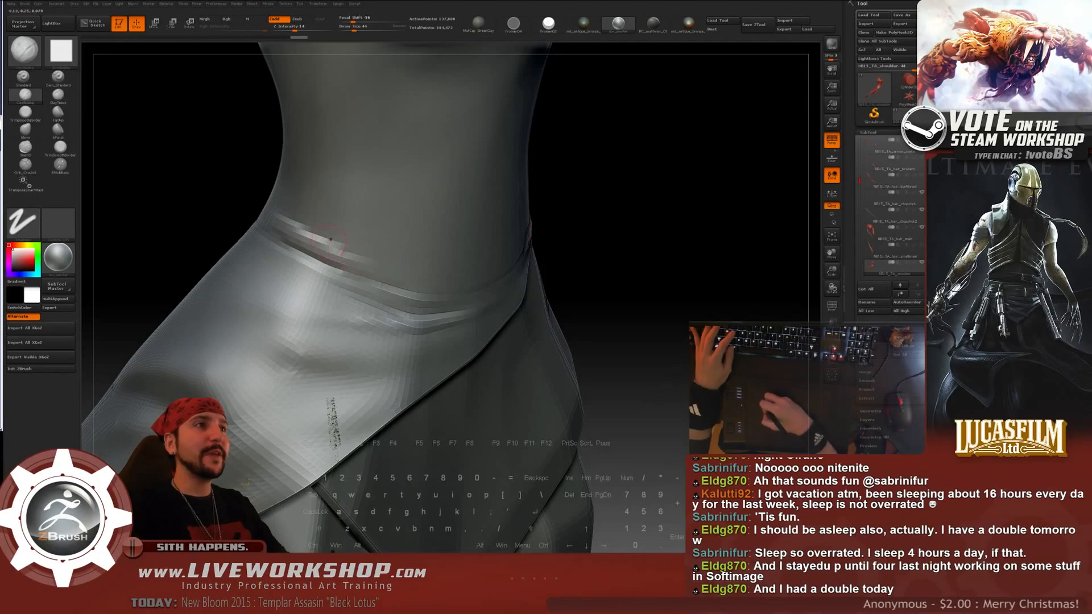
pyautogui.press('shift')
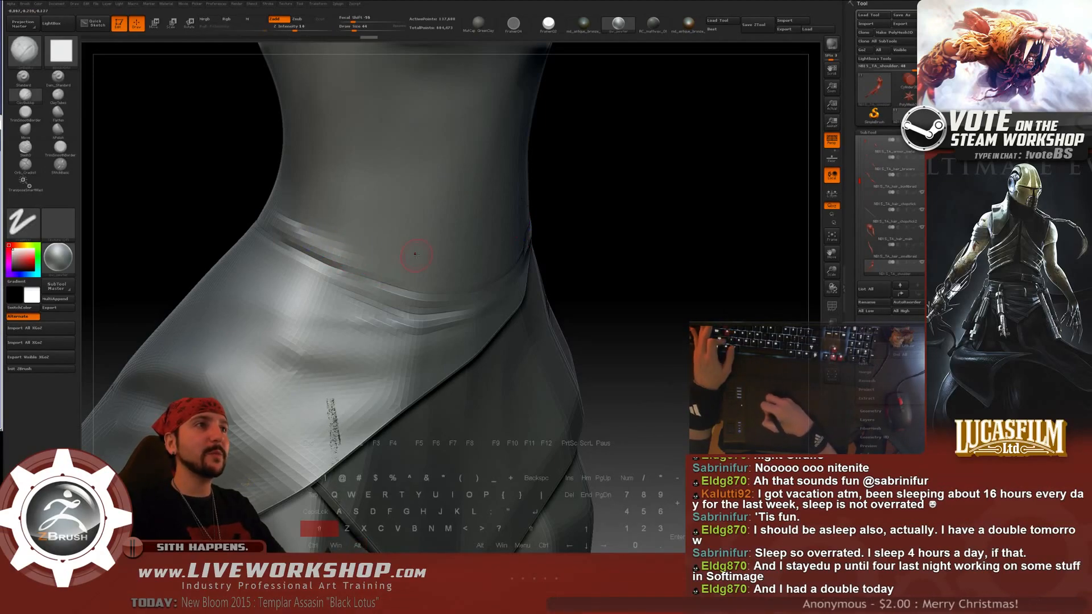
pyautogui.moveTo(414, 254); pyautogui.dragTo(488, 250, button='right')
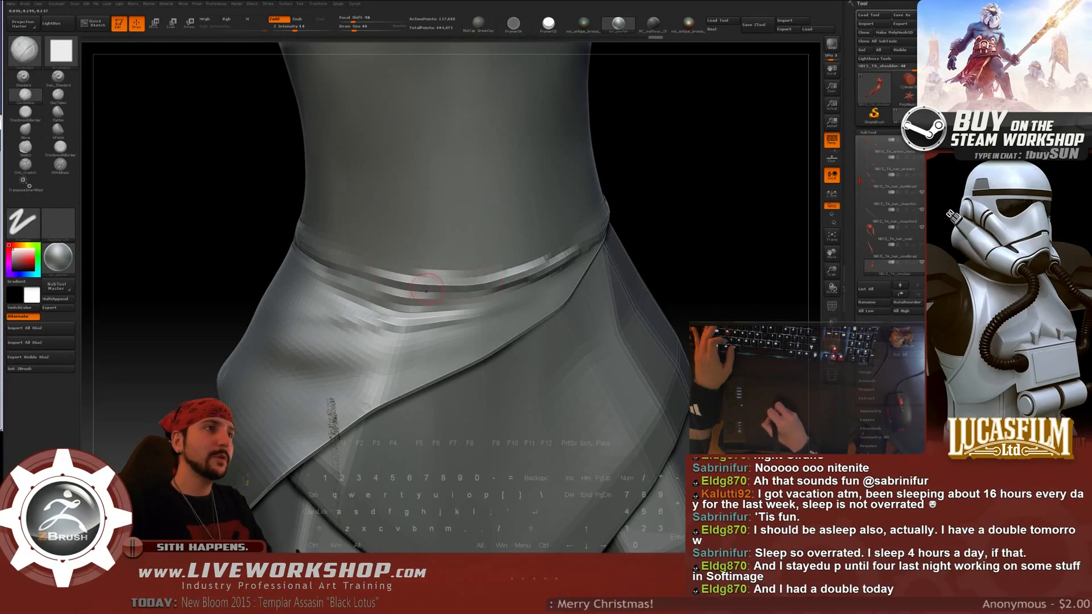
# - Deepen and layer the overlapping waist folds from the hip to the far side where the wrap crosses
pyautogui.moveTo(695, 238); pyautogui.dragTo(402, 277)
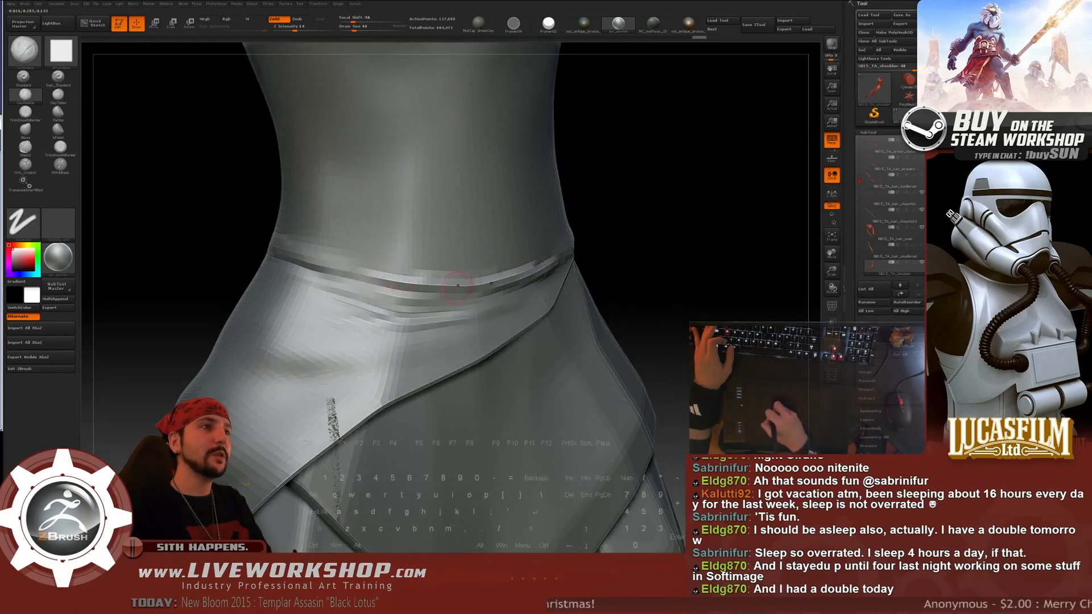
pyautogui.moveTo(629, 259)
pyautogui.mouseDown()
pyautogui.moveTo(663, 245)
pyautogui.moveTo(411, 301)
pyautogui.mouseUp()
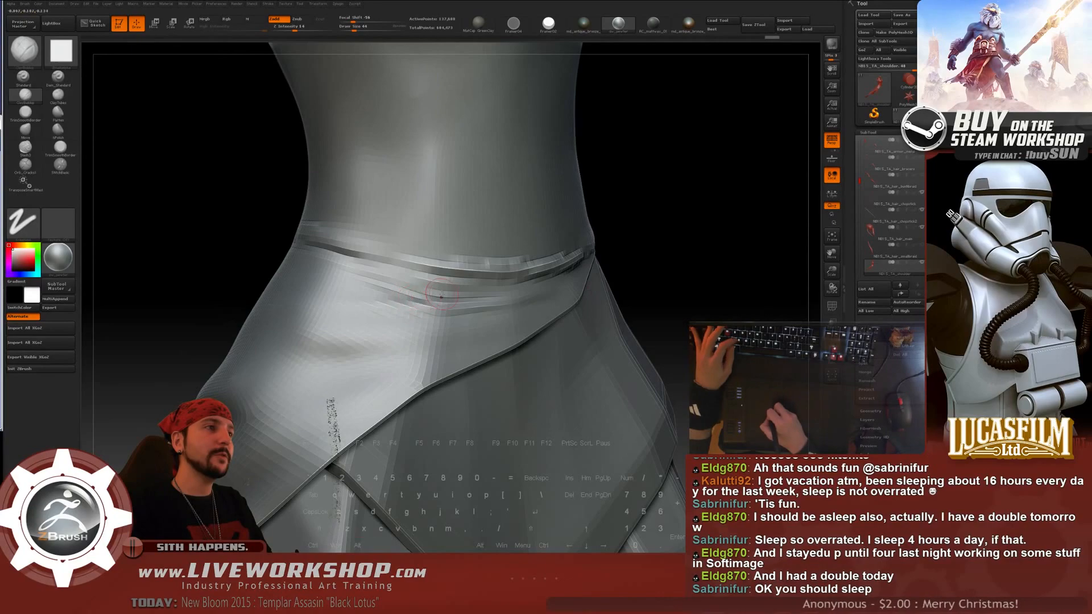
pyautogui.moveTo(643, 245); pyautogui.dragTo(510, 227)
pyautogui.moveTo(649, 231)
pyautogui.mouseDown()
pyautogui.moveTo(705, 186)
pyautogui.moveTo(711, 198)
pyautogui.moveTo(398, 324)
pyautogui.moveTo(329, 339)
pyautogui.mouseUp()
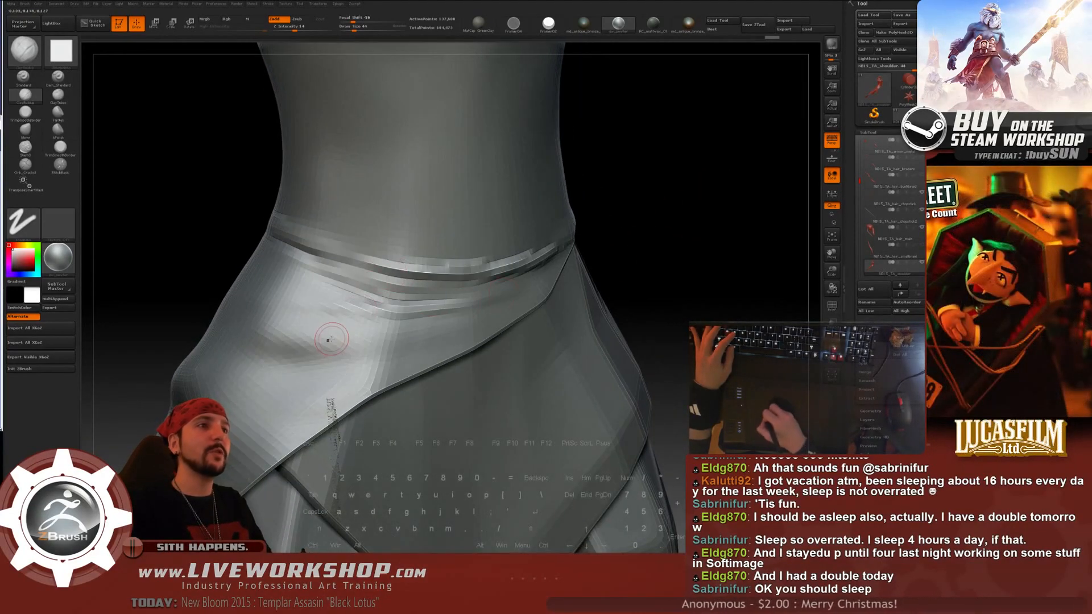
pyautogui.moveTo(707, 216); pyautogui.dragTo(605, 205)
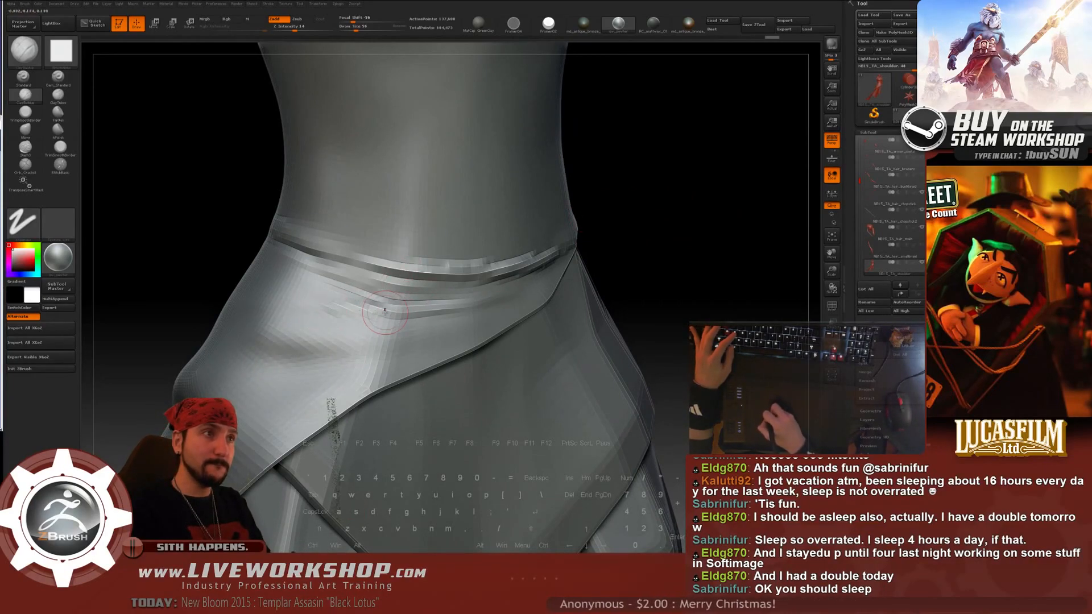
# - Sculpt short, irregular wrinkles below the waist folds and over the hip of the wrap, varying the brush size
pyautogui.moveTo(385, 311)
pyautogui.mouseDown()
pyautogui.moveTo(321, 308)
pyautogui.moveTo(374, 306)
pyautogui.mouseUp()
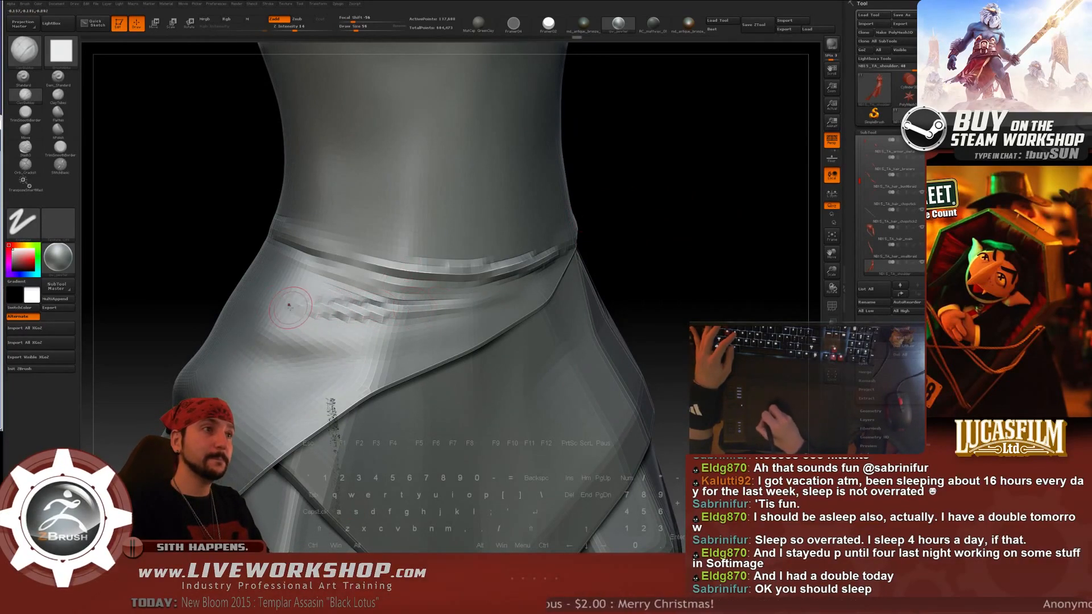
pyautogui.moveTo(444, 308); pyautogui.dragTo(472, 304)
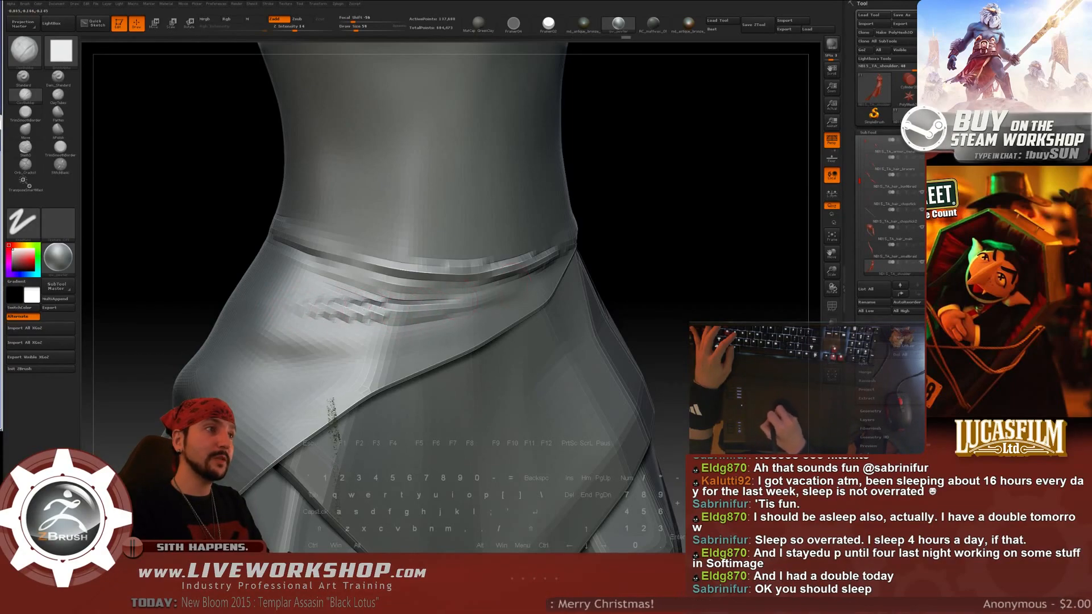
pyautogui.press('s')
pyautogui.moveTo(308, 349); pyautogui.dragTo(345, 354)
pyautogui.moveTo(272, 344); pyautogui.dragTo(336, 353)
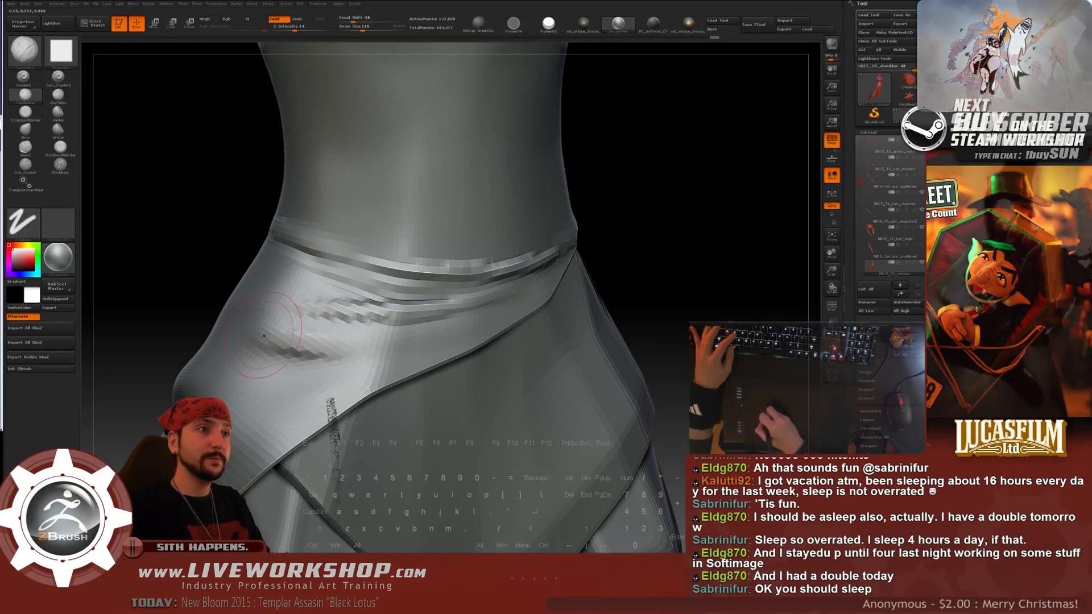
pyautogui.press('[')
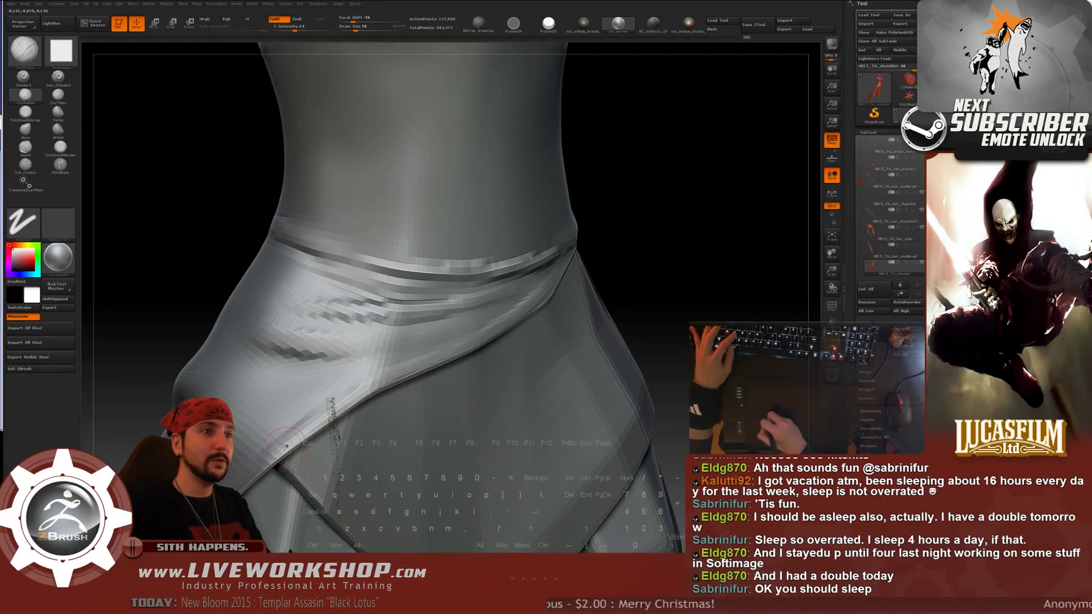
# - Reduce the brush size and soften the waist folds where they converge toward the wrap's crossing point
pyautogui.moveTo(754, 236); pyautogui.dragTo(666, 233)
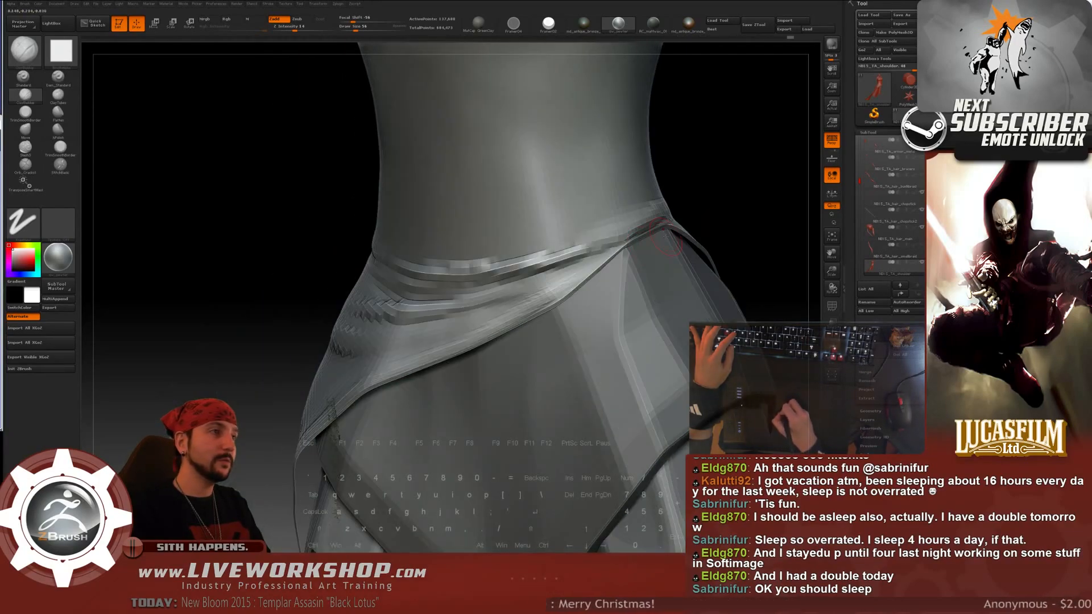
pyautogui.press('s')
pyautogui.moveTo(538, 300); pyautogui.dragTo(522, 300)
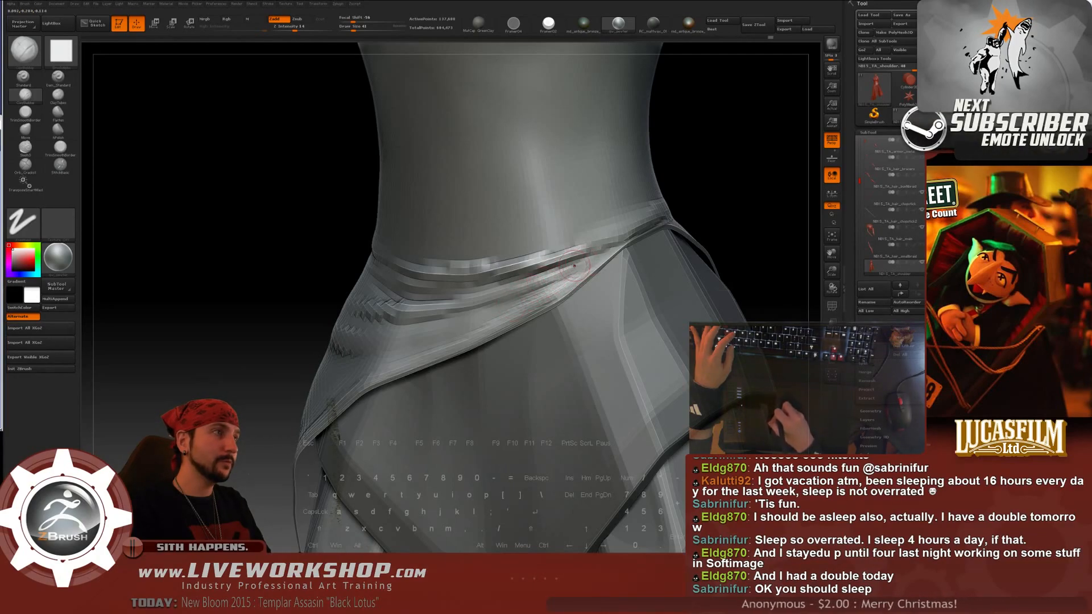
pyautogui.press('shift')
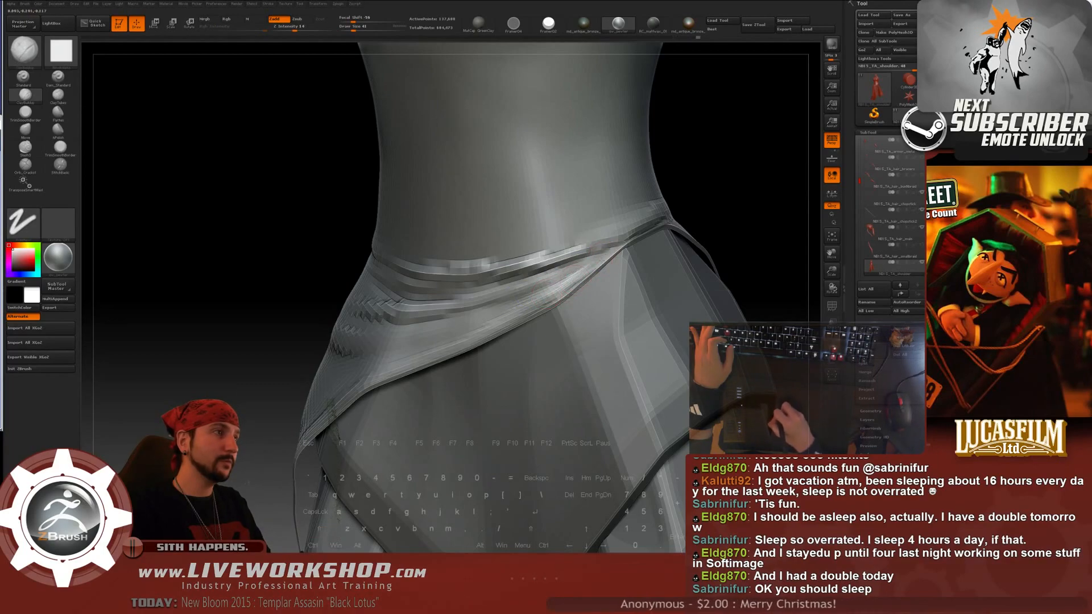
pyautogui.press('shift')
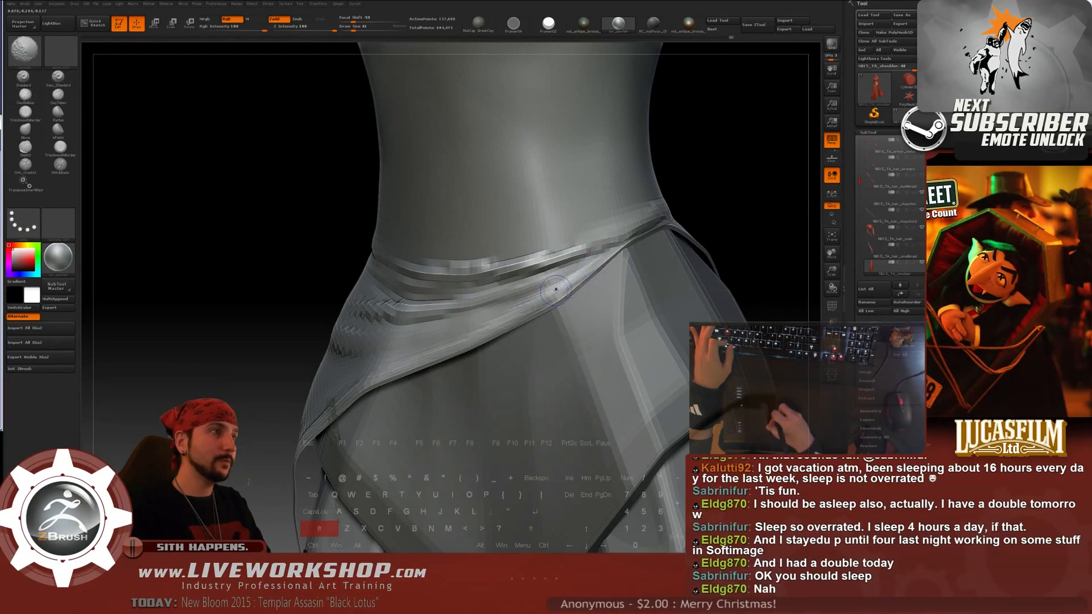
# - Quick save the project and check the waist folds against the whole figure from the front, side and hip
pyautogui.keyDown('alt'); pyautogui.moveTo(241, 325); pyautogui.dragTo(399, 284); pyautogui.keyUp('alt')
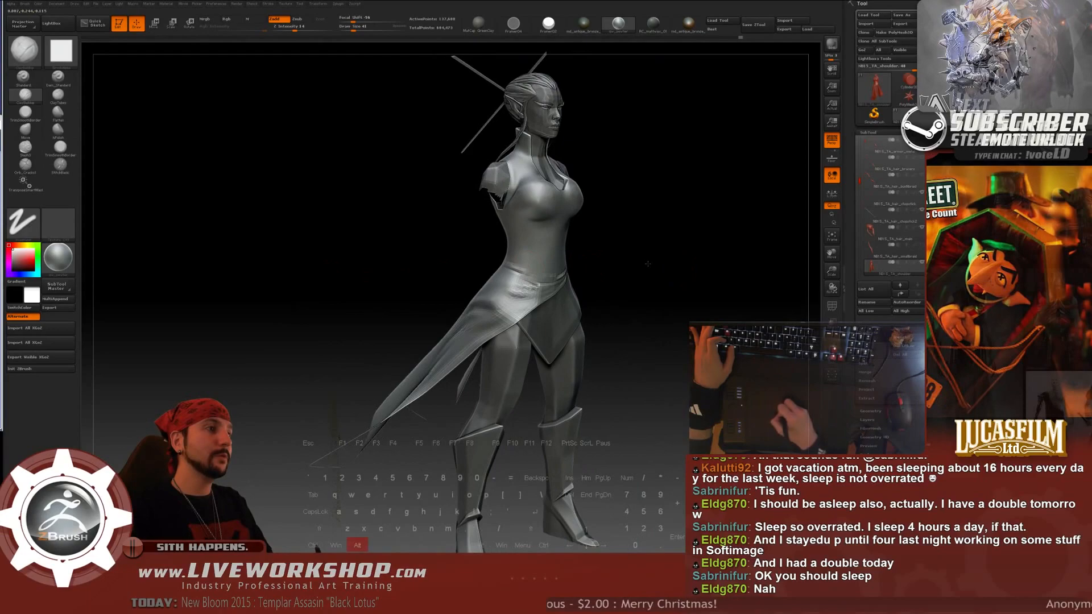
pyautogui.keyDown('alt'); pyautogui.moveTo(648, 264); pyautogui.dragTo(619, 252); pyautogui.keyUp('alt')
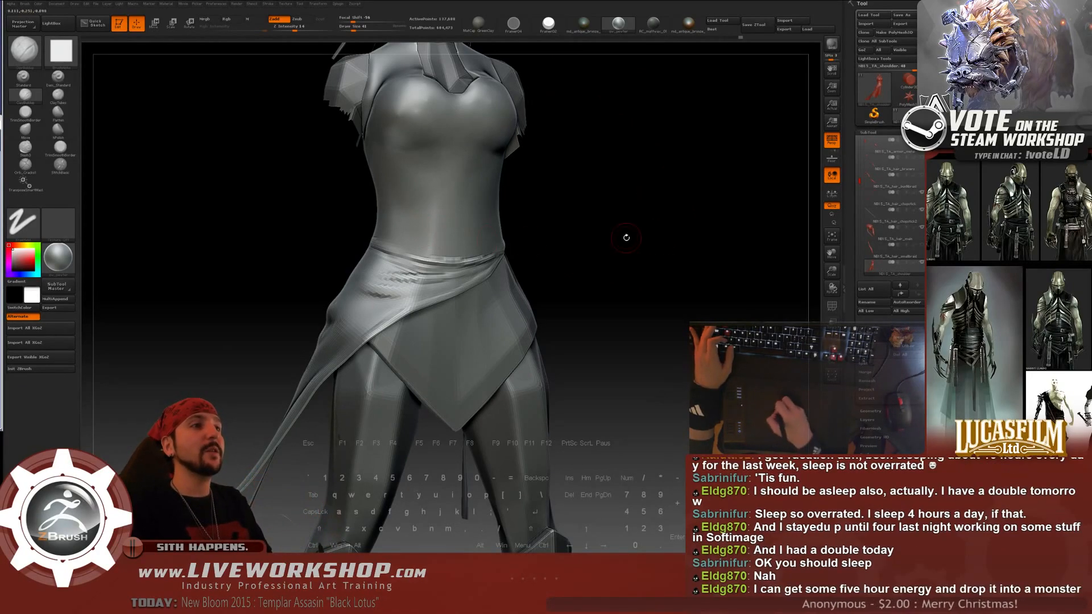
pyautogui.moveTo(626, 236); pyautogui.dragTo(654, 295)
pyautogui.hotkey('ctrl', 's')
pyautogui.moveTo(639, 252)
pyautogui.mouseDown()
pyautogui.moveTo(624, 244)
pyautogui.moveTo(649, 270)
pyautogui.moveTo(646, 244)
pyautogui.moveTo(563, 253)
pyautogui.moveTo(503, 245)
pyautogui.mouseUp()
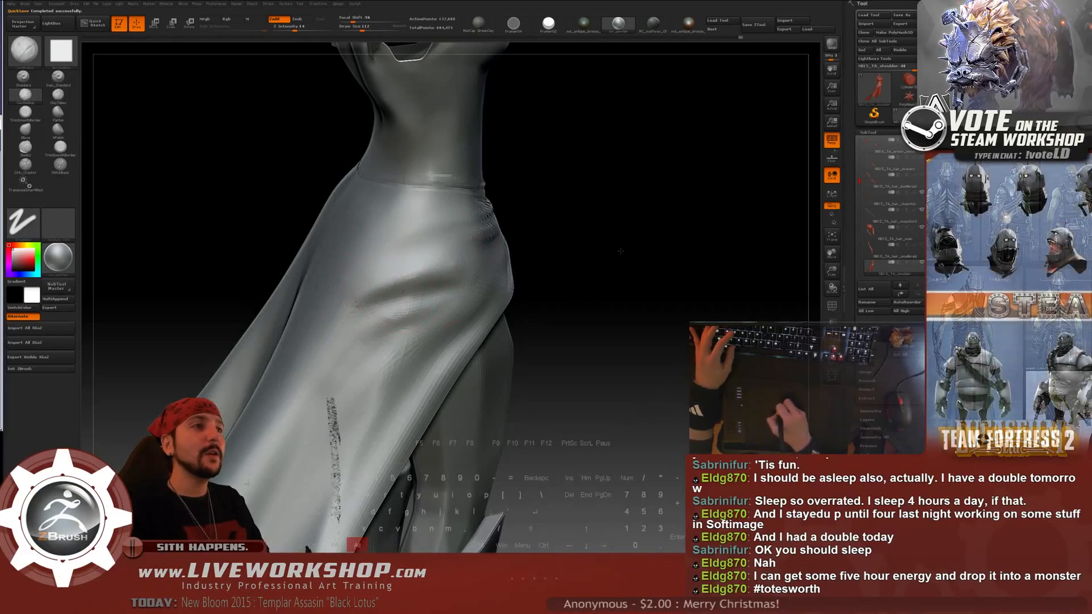
pyautogui.keyDown('alt'); pyautogui.moveTo(623, 249); pyautogui.dragTo(597, 243); pyautogui.keyUp('alt')
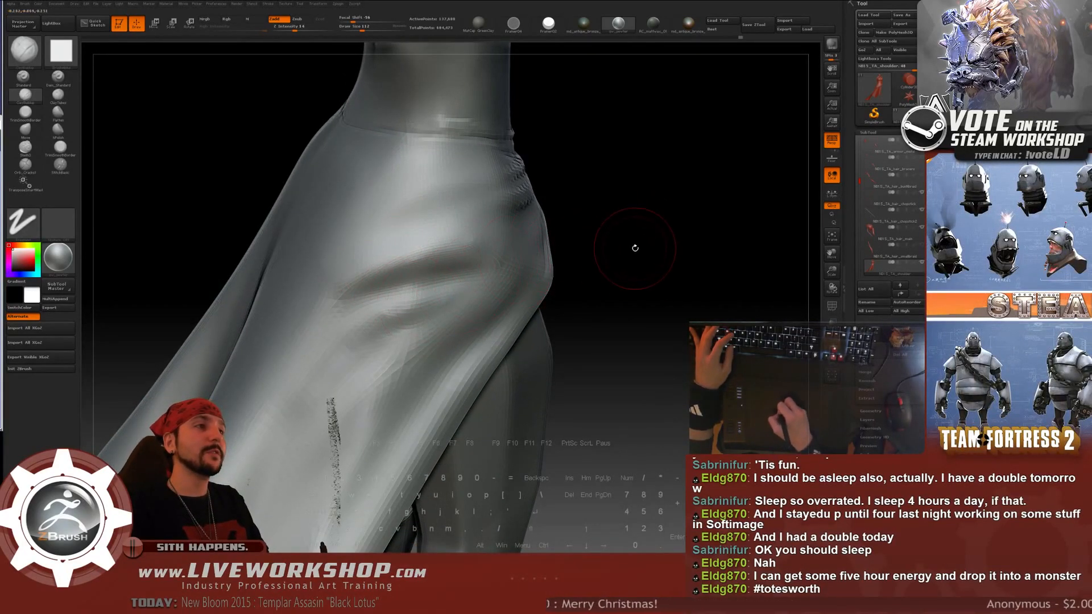
pyautogui.moveTo(635, 248)
pyautogui.mouseDown()
pyautogui.moveTo(669, 219)
pyautogui.moveTo(646, 197)
pyautogui.moveTo(623, 225)
pyautogui.moveTo(649, 270)
pyautogui.moveTo(507, 244)
pyautogui.mouseUp()
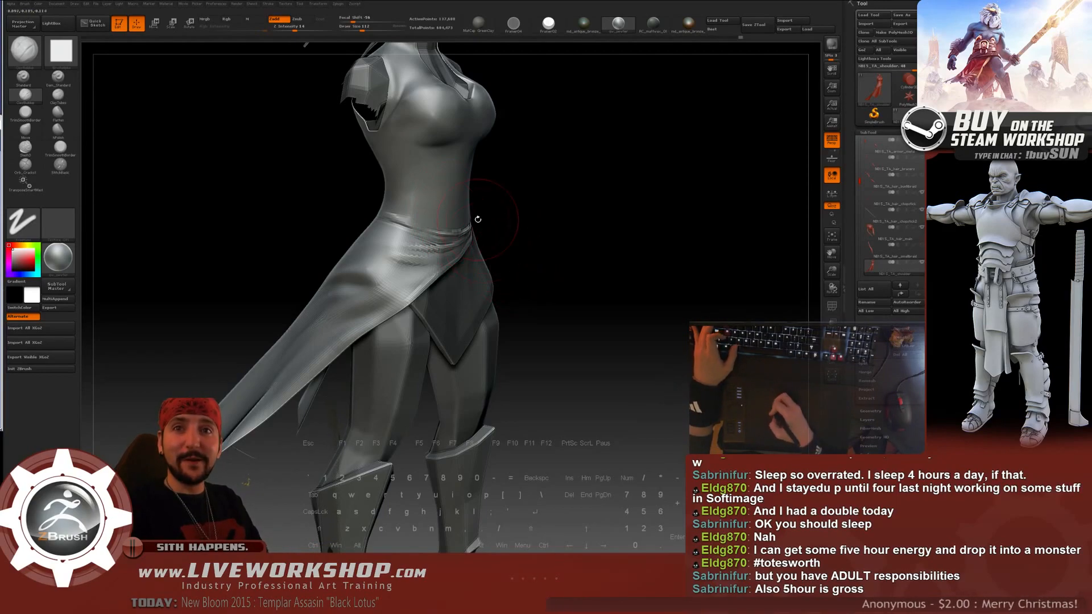
# - Lower the Smooth brush's Z Intensity for gentler blending of the hip wrinkles
pyautogui.moveTo(609, 235); pyautogui.dragTo(546, 214)
pyautogui.moveTo(649, 204); pyautogui.dragTo(667, 212)
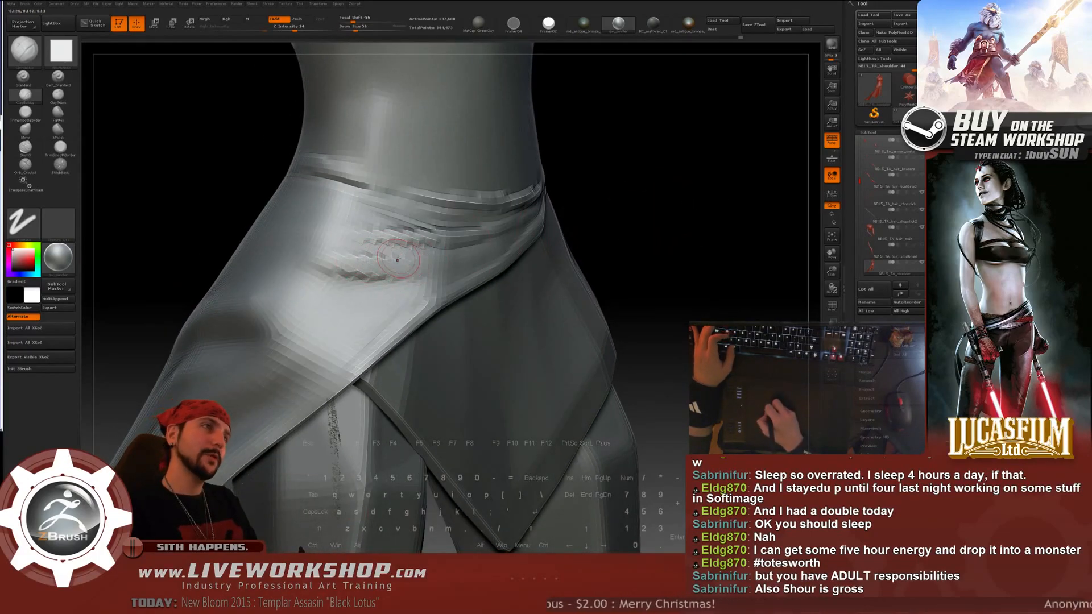
pyautogui.press('shift')
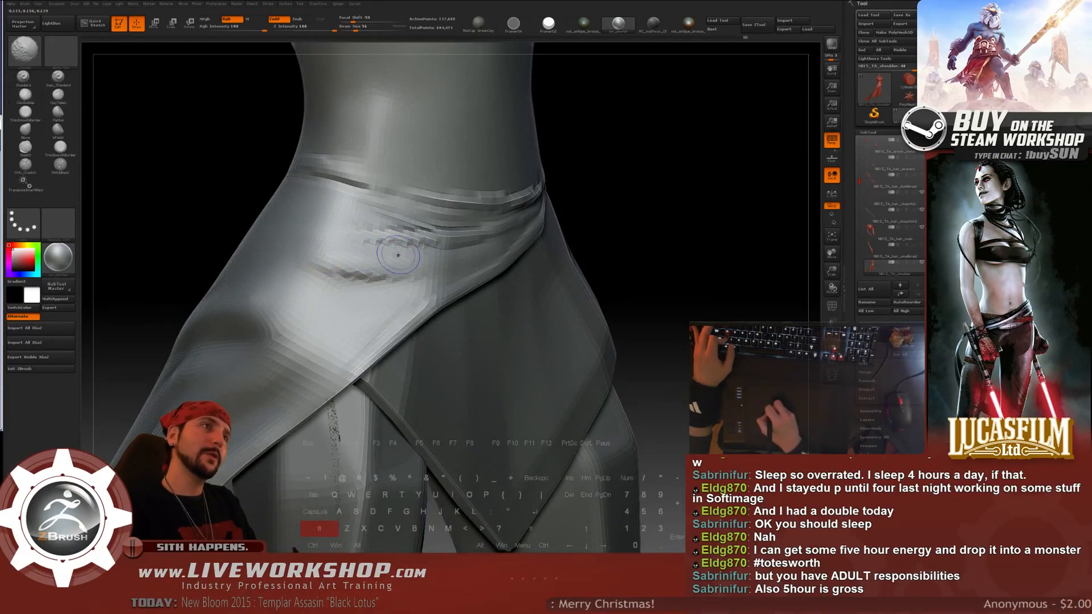
pyautogui.moveTo(330, 30); pyautogui.dragTo(319, 31)
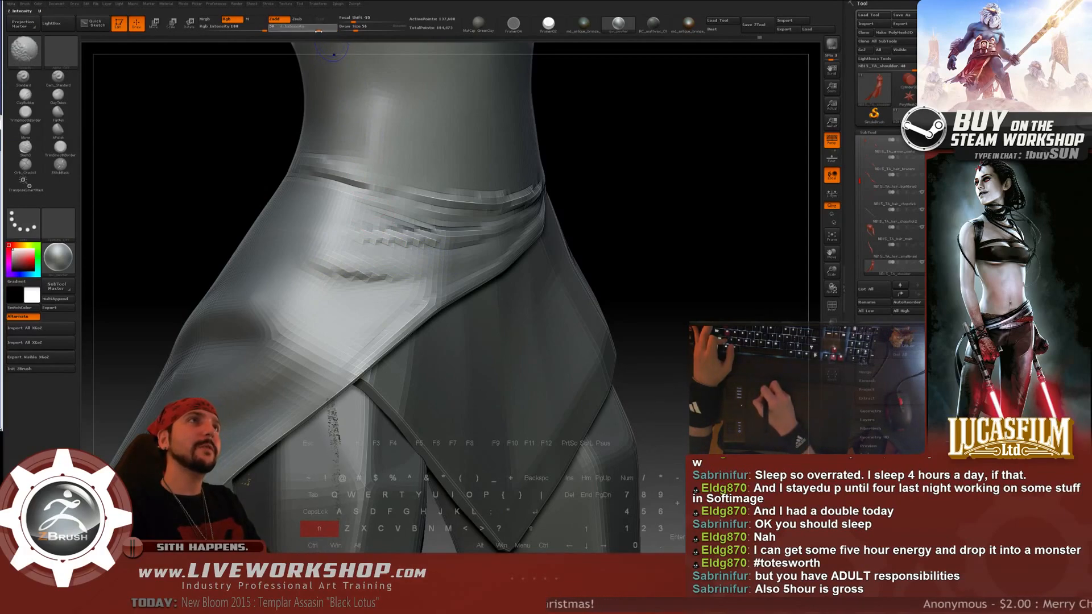
# - Enlarge the brush and deepen the short wrinkles below the waist folds on the front of the wrap, carving some strokes inward
pyautogui.moveTo(638, 214); pyautogui.dragTo(753, 183)
pyautogui.moveTo(685, 200); pyautogui.dragTo(739, 166)
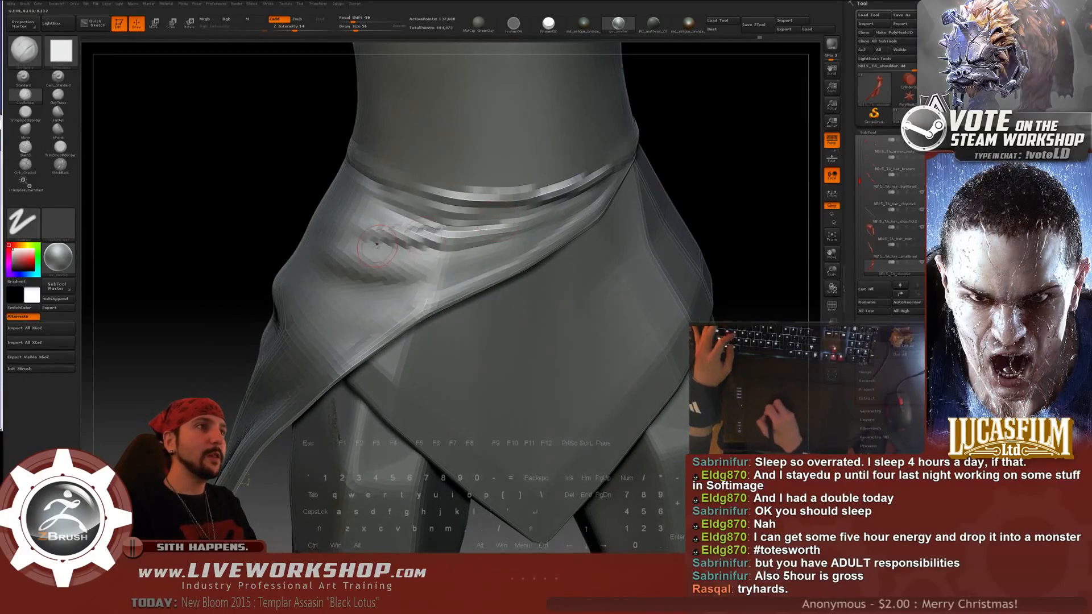
pyautogui.press(']')
pyautogui.moveTo(377, 244)
pyautogui.keyDown('alt'); pyautogui.mouseDown()
pyautogui.moveTo(365, 238)
pyautogui.moveTo(380, 253)
pyautogui.mouseUp(); pyautogui.keyUp('alt')
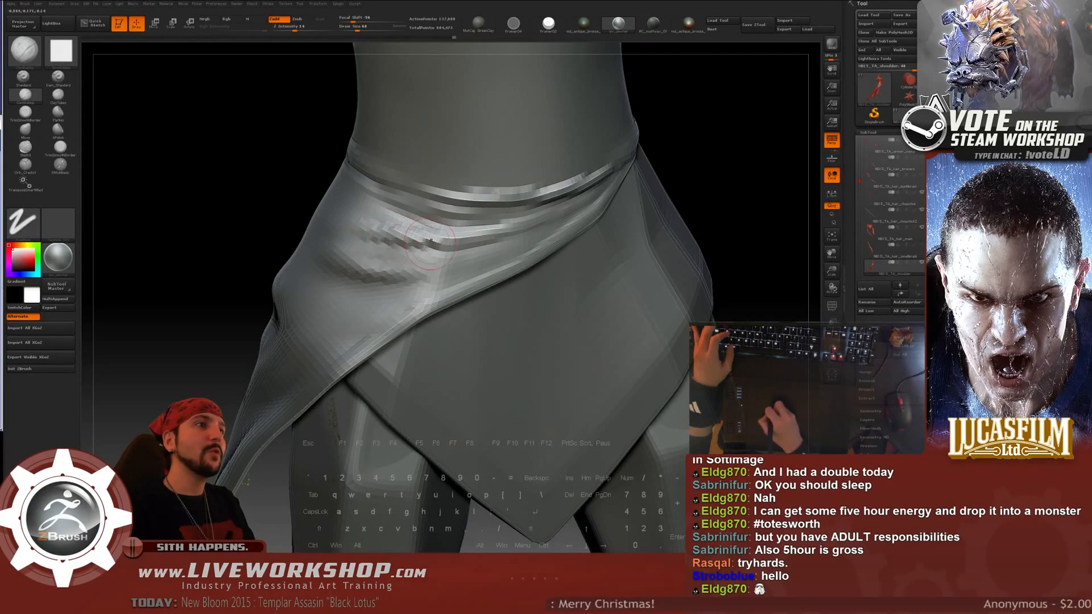
pyautogui.moveTo(381, 239)
pyautogui.mouseDown()
pyautogui.moveTo(423, 249)
pyautogui.moveTo(401, 245)
pyautogui.mouseUp()
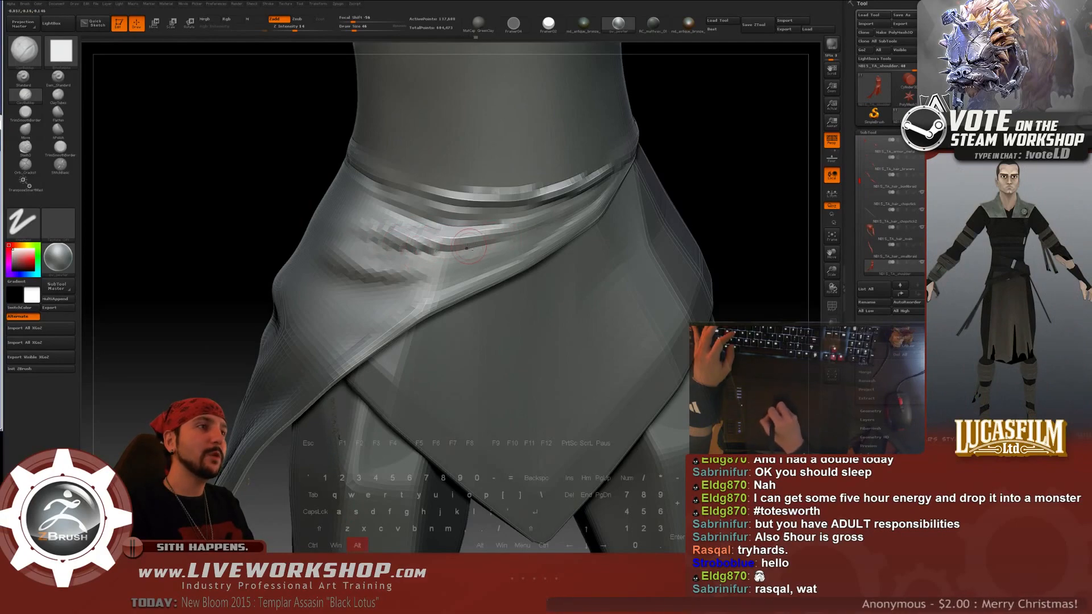
pyautogui.keyDown('alt'); pyautogui.moveTo(469, 247); pyautogui.dragTo(437, 250); pyautogui.keyUp('alt')
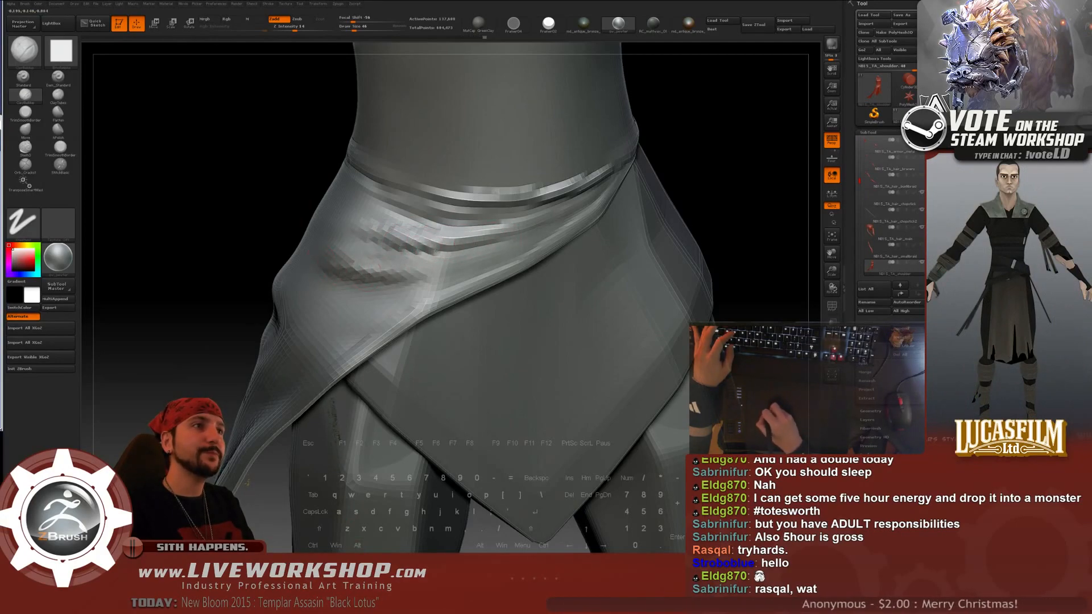
# - Extend the front wrinkles back around the hip as curved folds, building and carving their tapered ends
pyautogui.moveTo(705, 234); pyautogui.dragTo(777, 238)
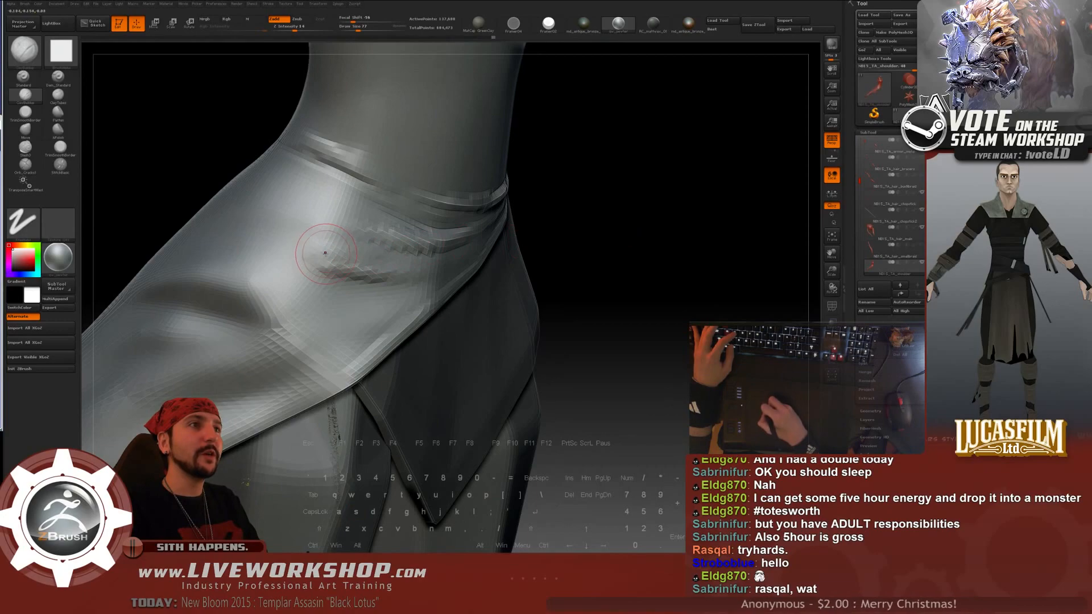
pyautogui.moveTo(392, 278); pyautogui.dragTo(296, 248)
pyautogui.moveTo(390, 276)
pyautogui.mouseDown()
pyautogui.moveTo(294, 242)
pyautogui.moveTo(373, 232)
pyautogui.mouseUp()
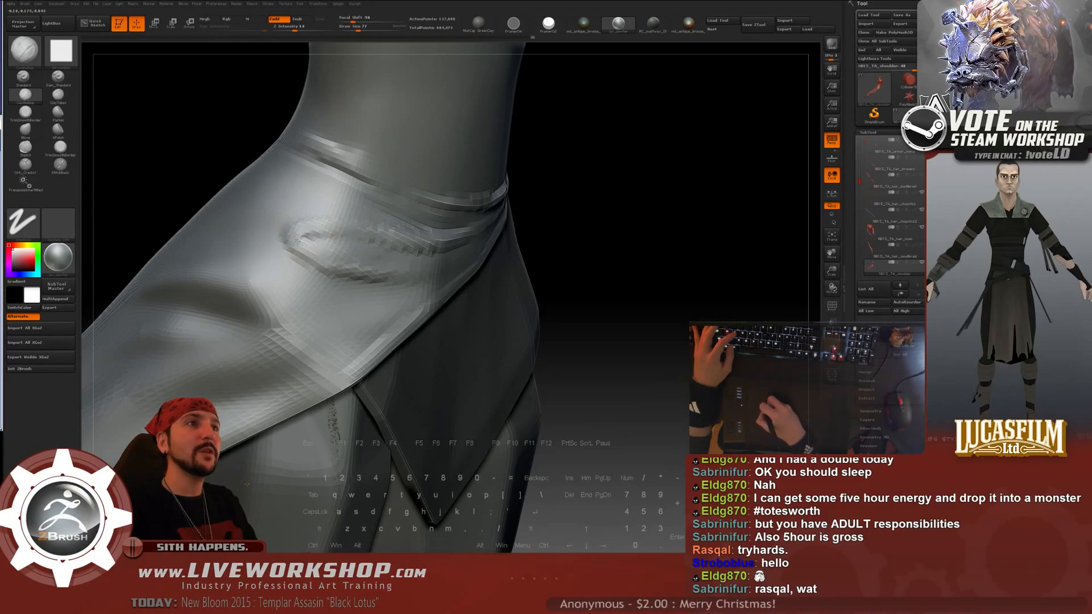
pyautogui.moveTo(317, 225)
pyautogui.mouseDown()
pyautogui.moveTo(289, 234)
pyautogui.moveTo(327, 219)
pyautogui.moveTo(418, 229)
pyautogui.moveTo(298, 219)
pyautogui.mouseUp()
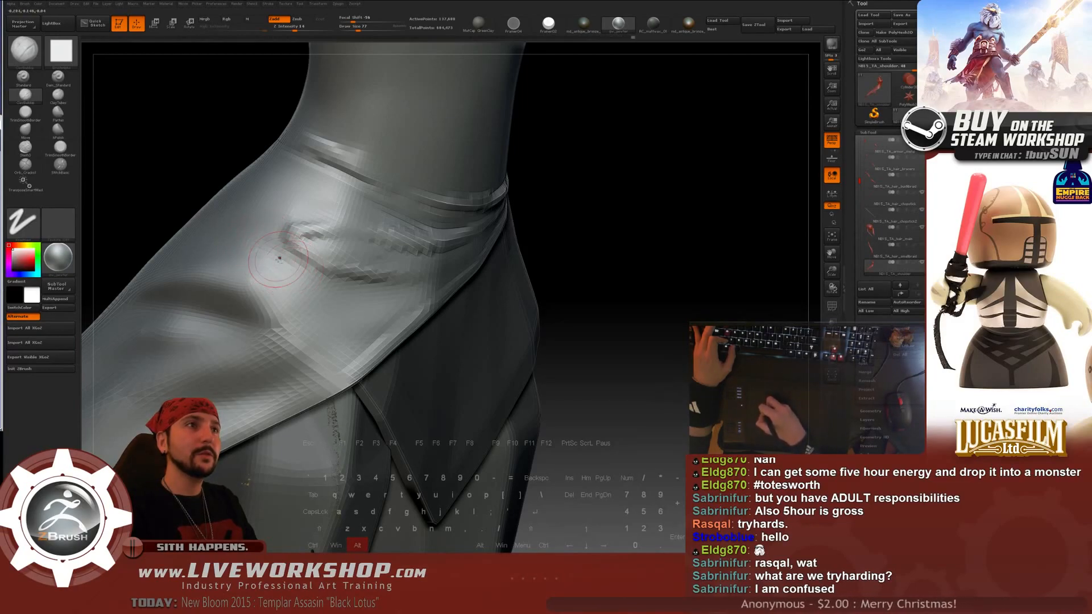
pyautogui.keyDown('alt'); pyautogui.moveTo(275, 234); pyautogui.dragTo(267, 235); pyautogui.keyUp('alt')
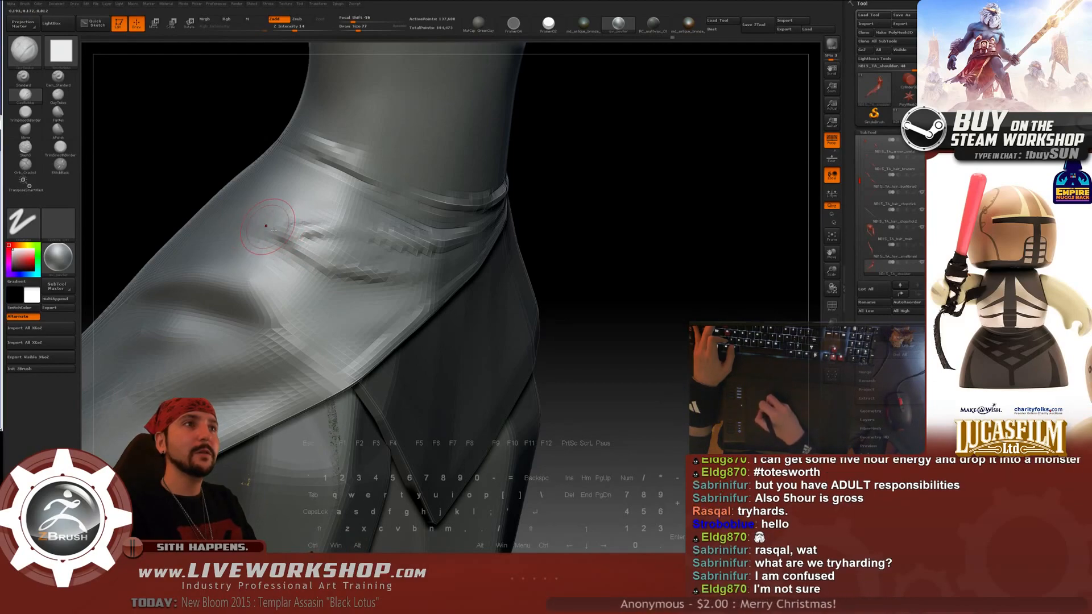
pyautogui.moveTo(275, 231)
pyautogui.mouseDown()
pyautogui.moveTo(267, 237)
pyautogui.moveTo(310, 226)
pyautogui.mouseUp()
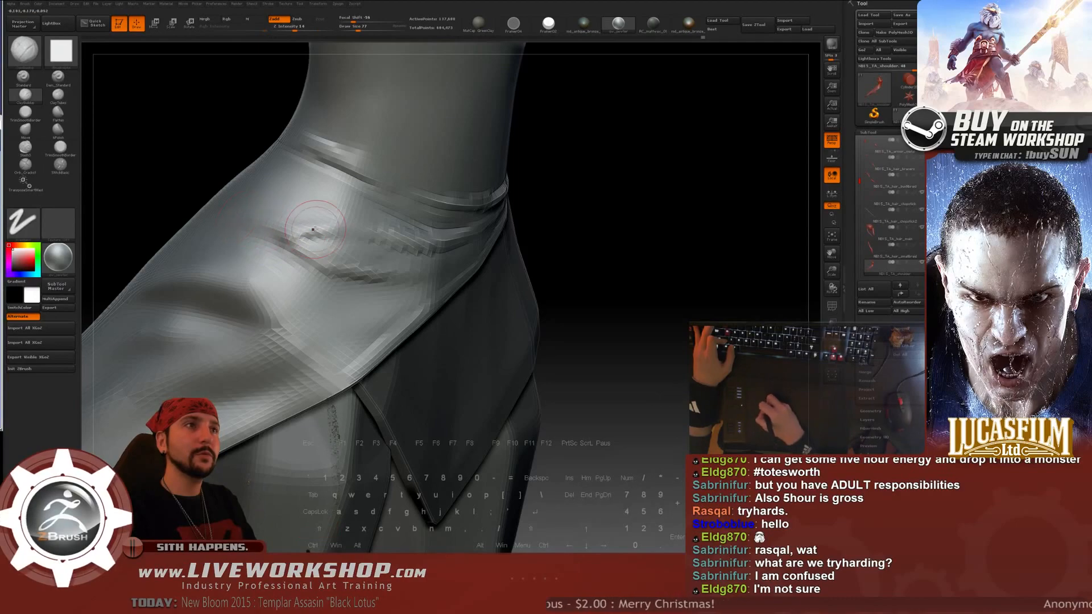
# - Carry the hip fold farther along the side of the wrap and smooth its edges into the cloth
pyautogui.moveTo(571, 229)
pyautogui.mouseDown()
pyautogui.moveTo(475, 205)
pyautogui.moveTo(572, 218)
pyautogui.mouseUp()
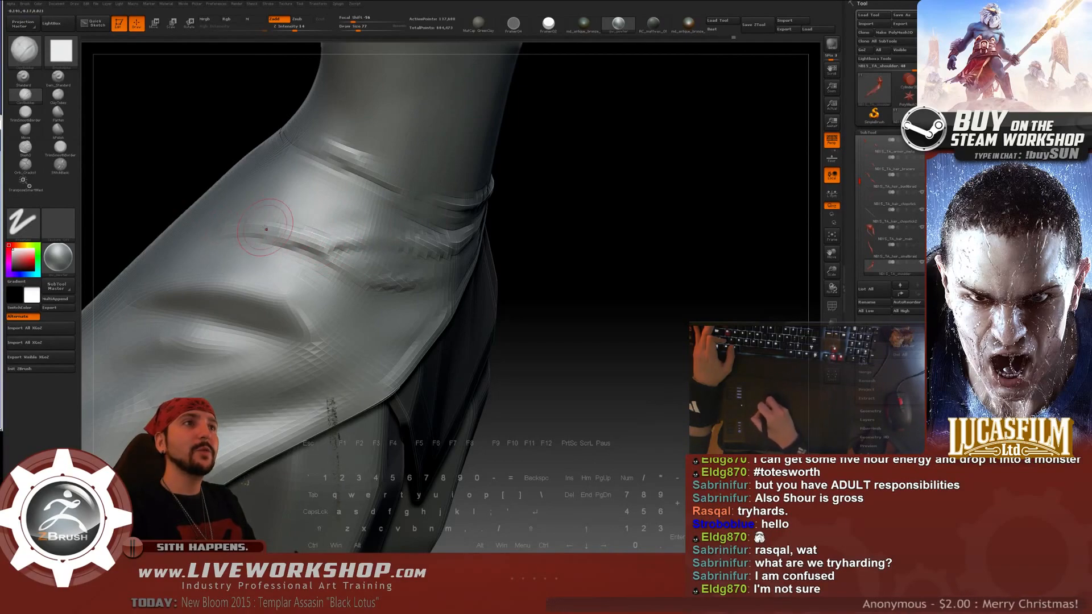
pyautogui.moveTo(299, 218); pyautogui.dragTo(332, 215)
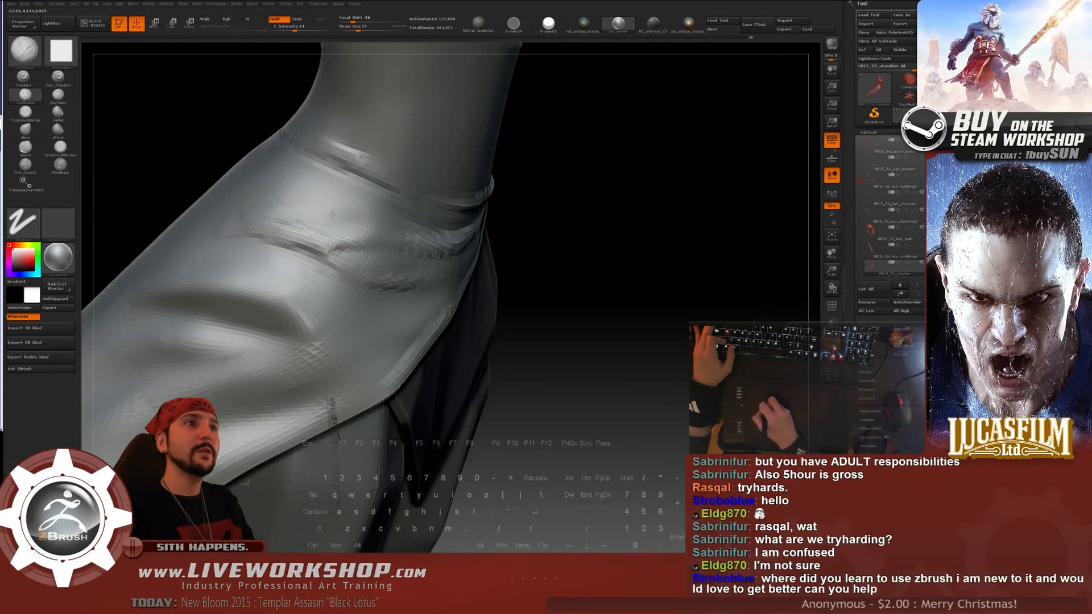
pyautogui.press('shift')
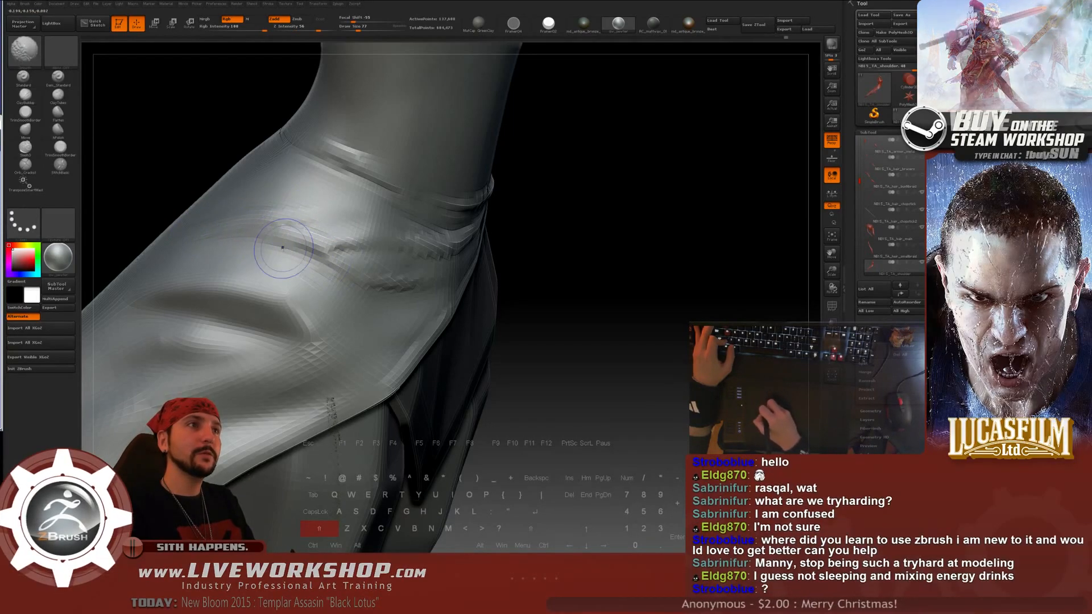
# - Sculpt a lower wrinkle on the front of the hip and blend it with the fold above
pyautogui.moveTo(578, 290)
pyautogui.keyDown('alt'); pyautogui.mouseDown()
pyautogui.moveTo(561, 212)
pyautogui.moveTo(493, 220)
pyautogui.moveTo(530, 248)
pyautogui.moveTo(549, 222)
pyautogui.moveTo(586, 227)
pyautogui.moveTo(676, 208)
pyautogui.mouseUp(); pyautogui.keyUp('alt')
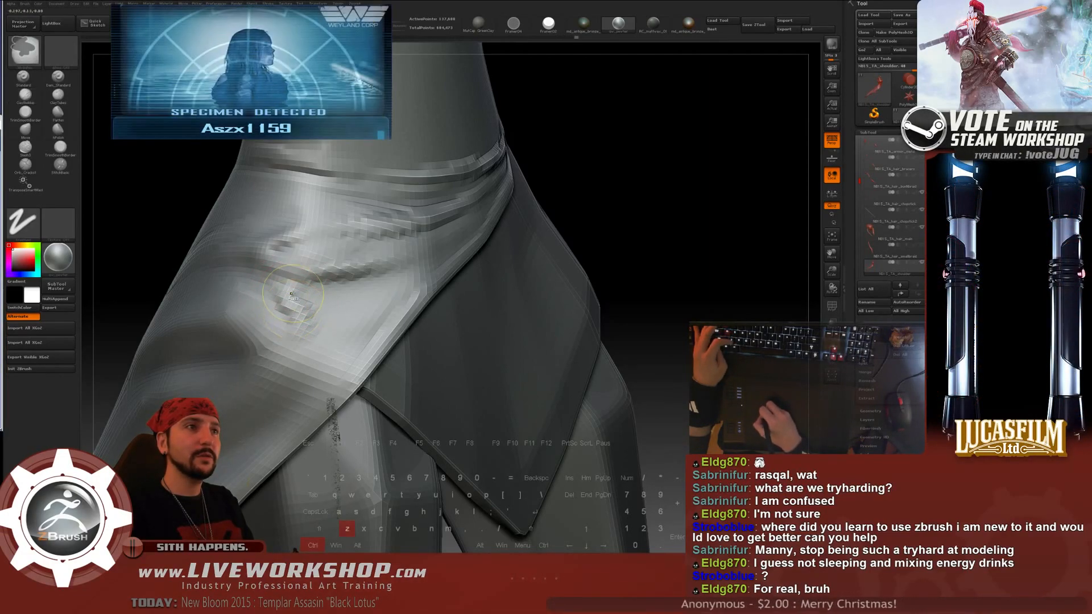
pyautogui.moveTo(282, 283)
pyautogui.mouseDown()
pyautogui.moveTo(310, 332)
pyautogui.moveTo(293, 296)
pyautogui.mouseUp()
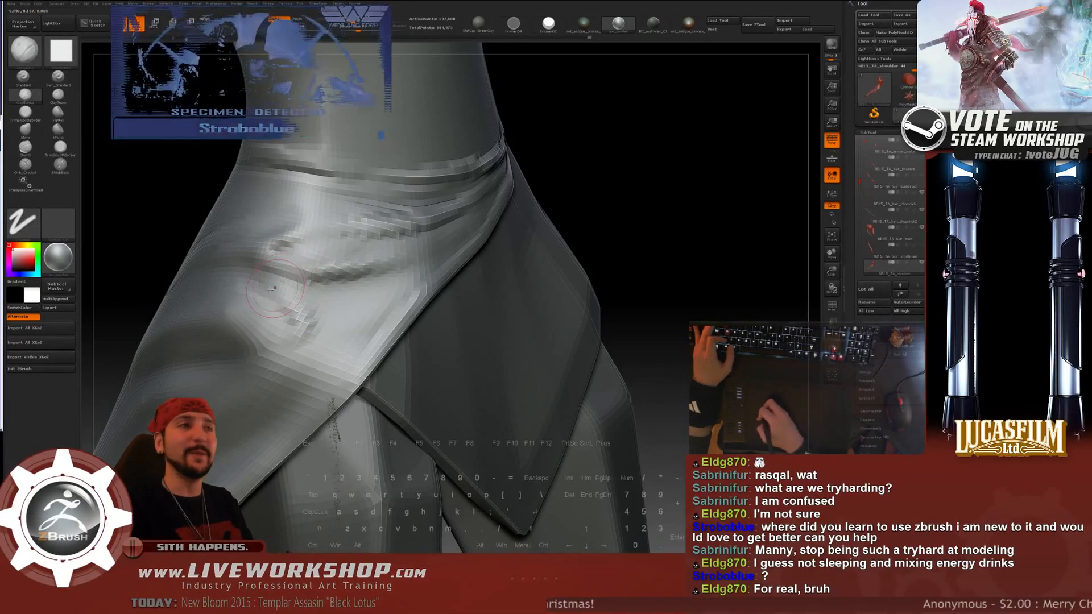
pyautogui.moveTo(625, 210)
pyautogui.mouseDown()
pyautogui.moveTo(604, 212)
pyautogui.moveTo(633, 213)
pyautogui.mouseUp()
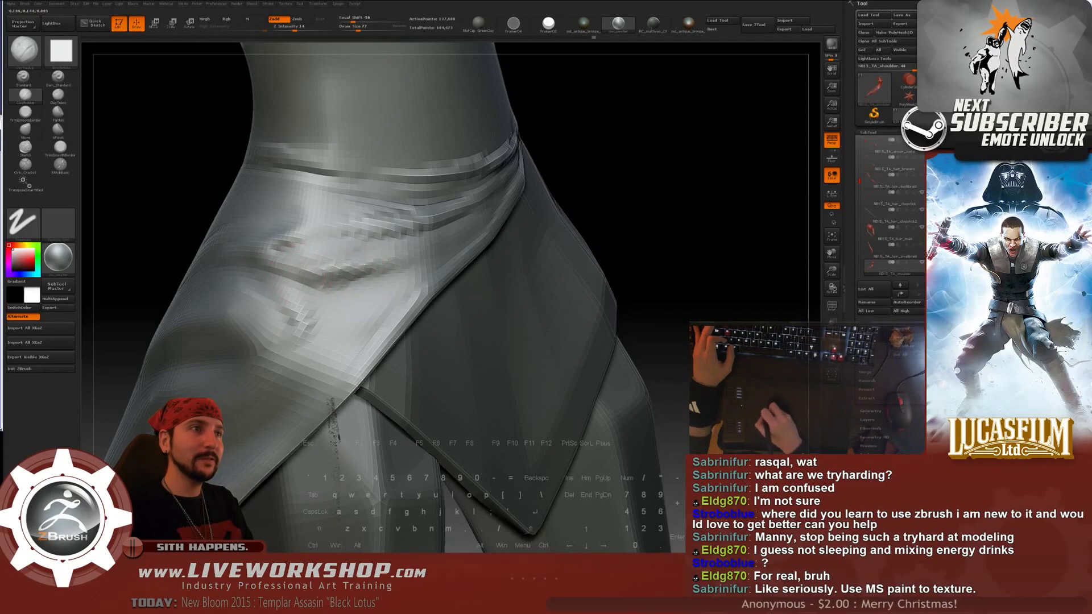
pyautogui.press('shift')
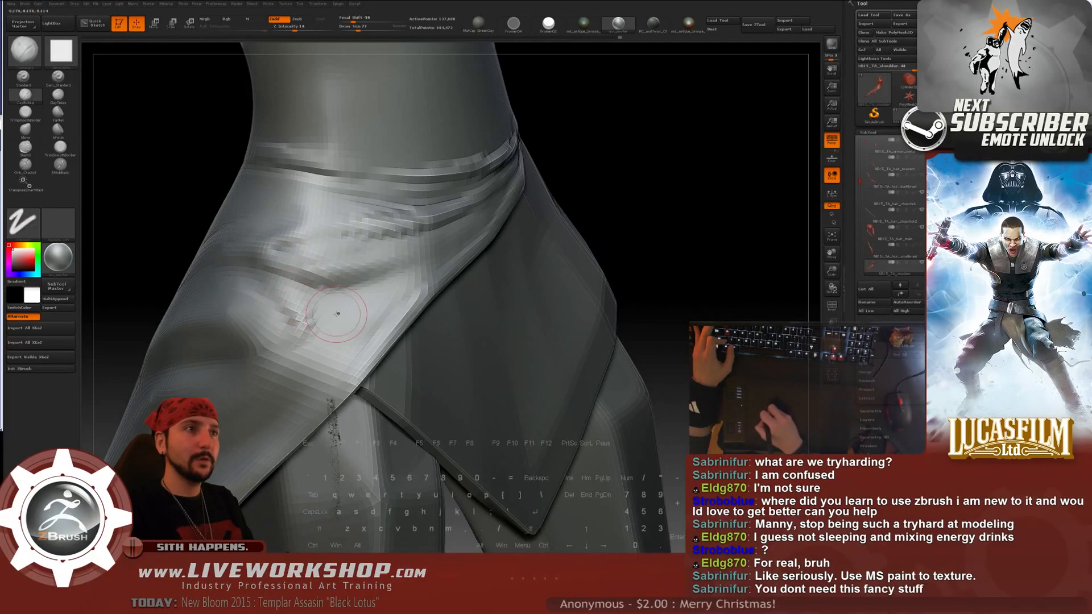
# - Add a shallow fold just beneath the waist ridge, running from the hip toward the front of the wrap
pyautogui.moveTo(683, 195)
pyautogui.mouseDown()
pyautogui.moveTo(713, 188)
pyautogui.moveTo(567, 220)
pyautogui.moveTo(586, 252)
pyautogui.moveTo(616, 236)
pyautogui.moveTo(523, 239)
pyautogui.mouseUp()
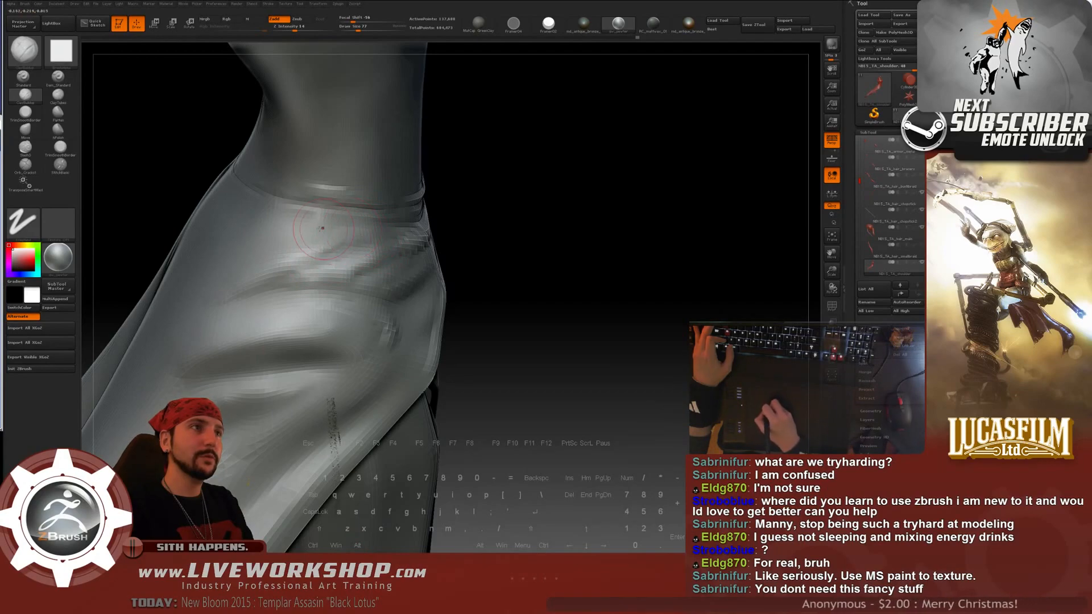
pyautogui.moveTo(547, 195)
pyautogui.mouseDown()
pyautogui.moveTo(573, 182)
pyautogui.moveTo(651, 182)
pyautogui.moveTo(620, 178)
pyautogui.mouseUp()
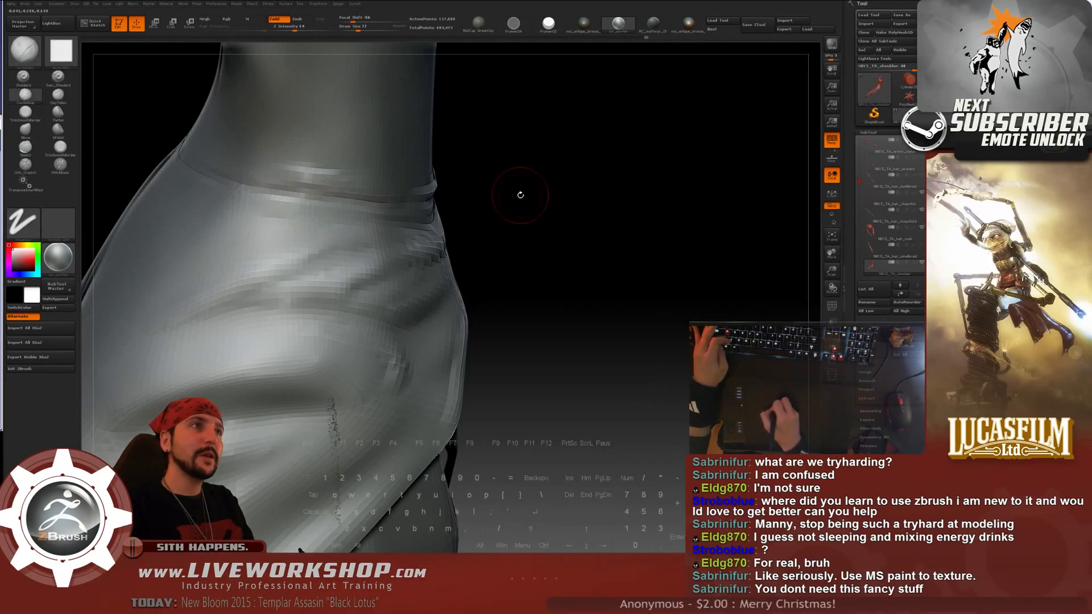
pyautogui.moveTo(520, 195)
pyautogui.mouseDown()
pyautogui.moveTo(511, 191)
pyautogui.moveTo(568, 182)
pyautogui.moveTo(365, 203)
pyautogui.mouseUp()
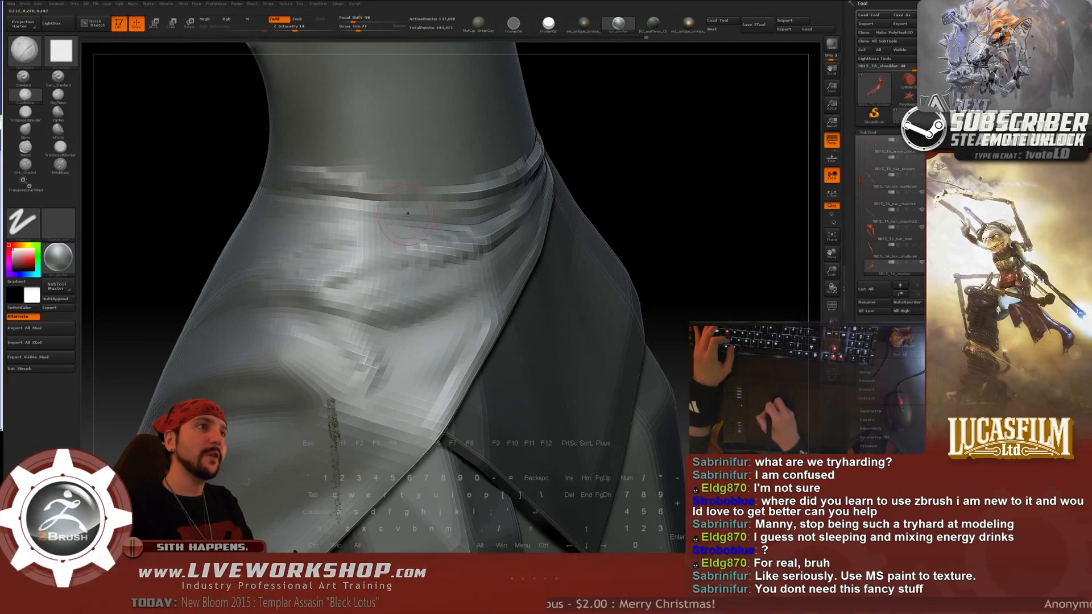
pyautogui.moveTo(307, 200); pyautogui.dragTo(394, 211)
# - Soften the upper hip folds under the waist ridge, checking their shape from the front and side
pyautogui.moveTo(646, 178); pyautogui.dragTo(560, 182)
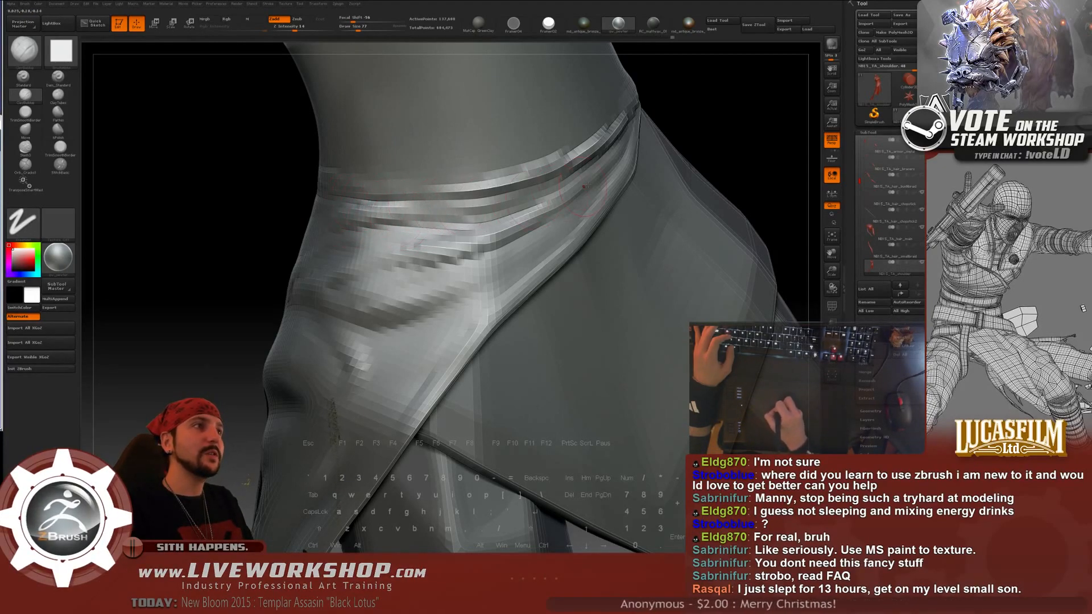
pyautogui.moveTo(199, 200)
pyautogui.mouseDown()
pyautogui.moveTo(553, 186)
pyautogui.moveTo(365, 274)
pyautogui.mouseUp()
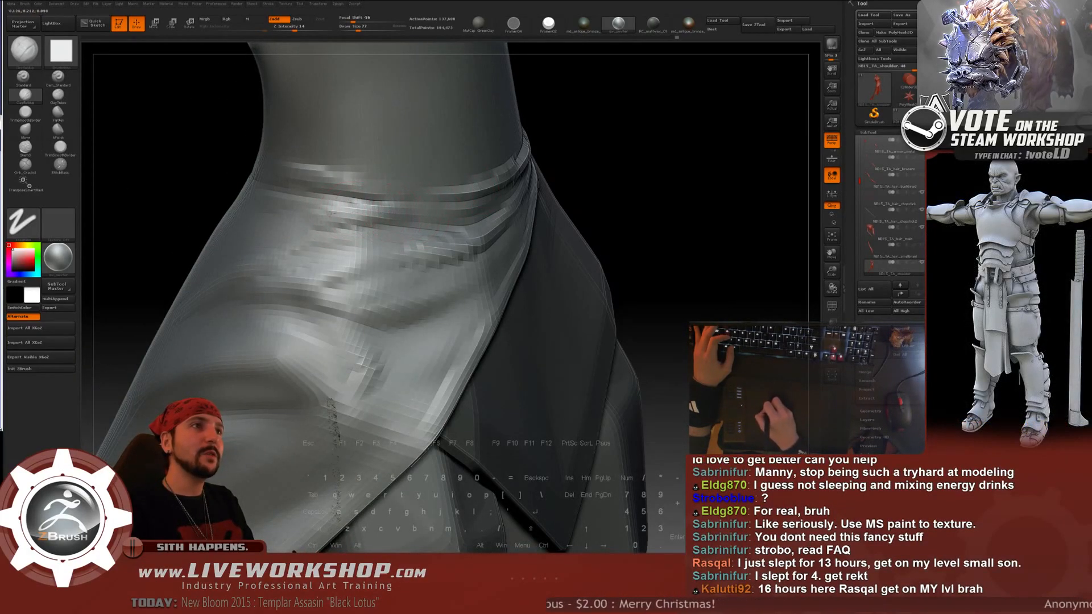
pyautogui.press('shift')
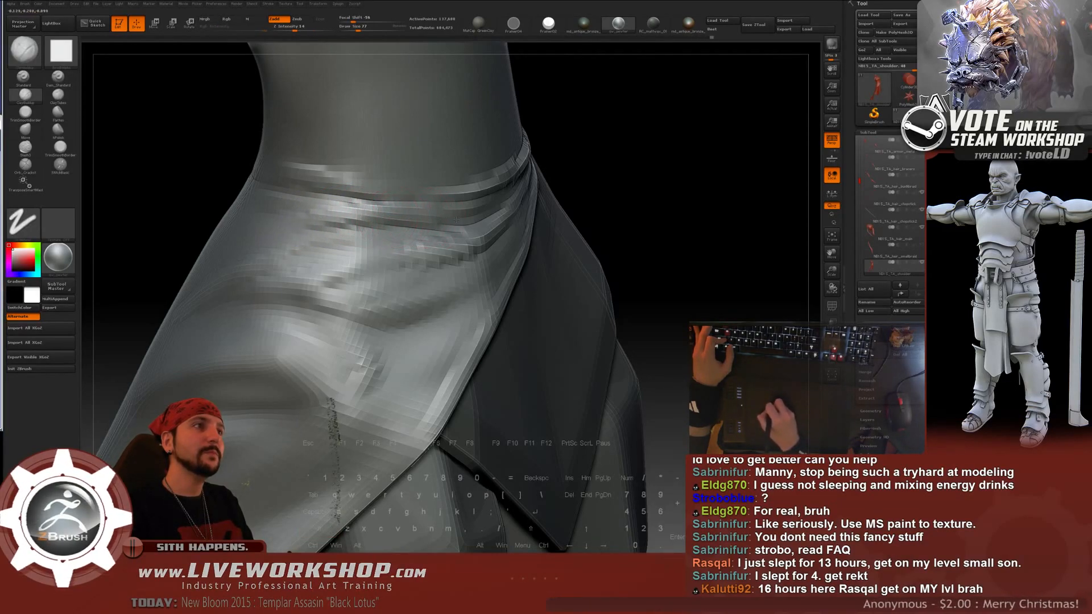
pyautogui.keyDown('alt'); pyautogui.moveTo(646, 229); pyautogui.dragTo(621, 244); pyautogui.keyUp('alt')
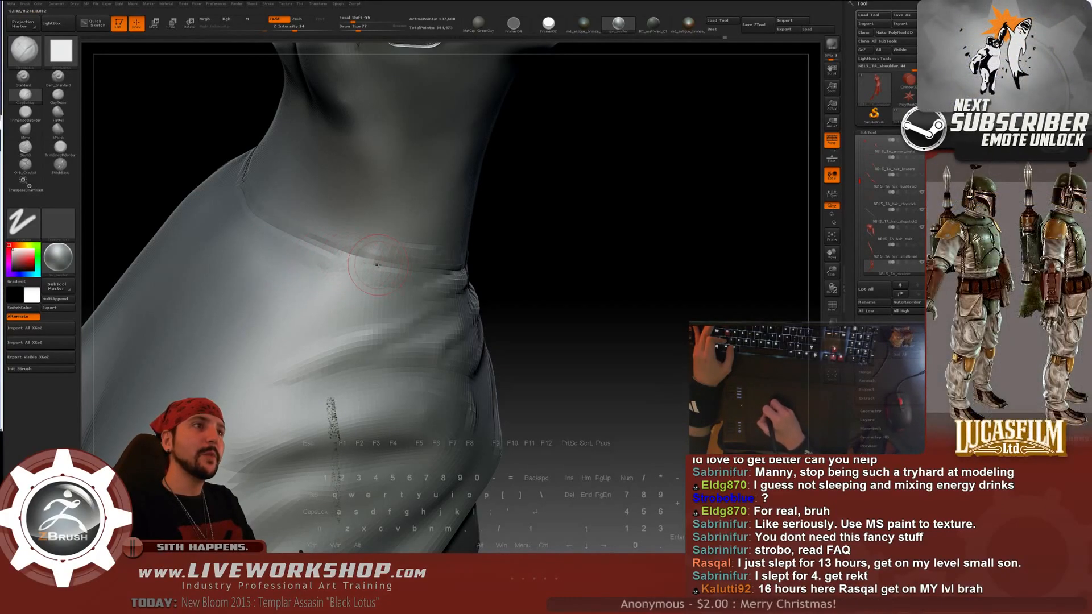
# - Build up a thin raised cloth edge along the waist ridge, from the side toward the front, using a smaller brush
pyautogui.moveTo(377, 265); pyautogui.dragTo(471, 238)
pyautogui.press('[')
pyautogui.press('[')
pyautogui.moveTo(364, 241); pyautogui.dragTo(324, 256)
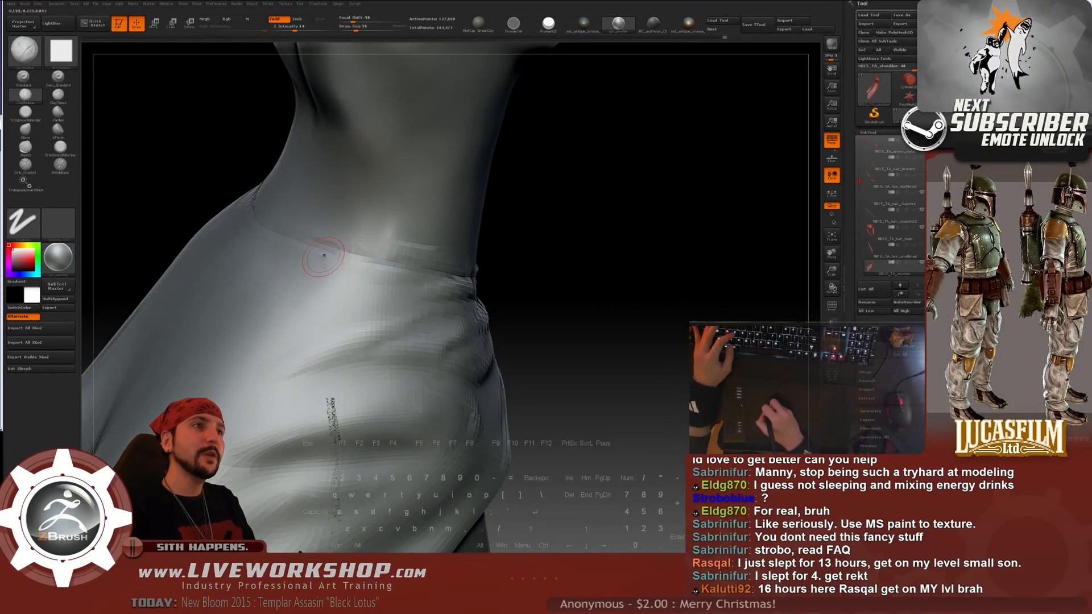
pyautogui.press('[')
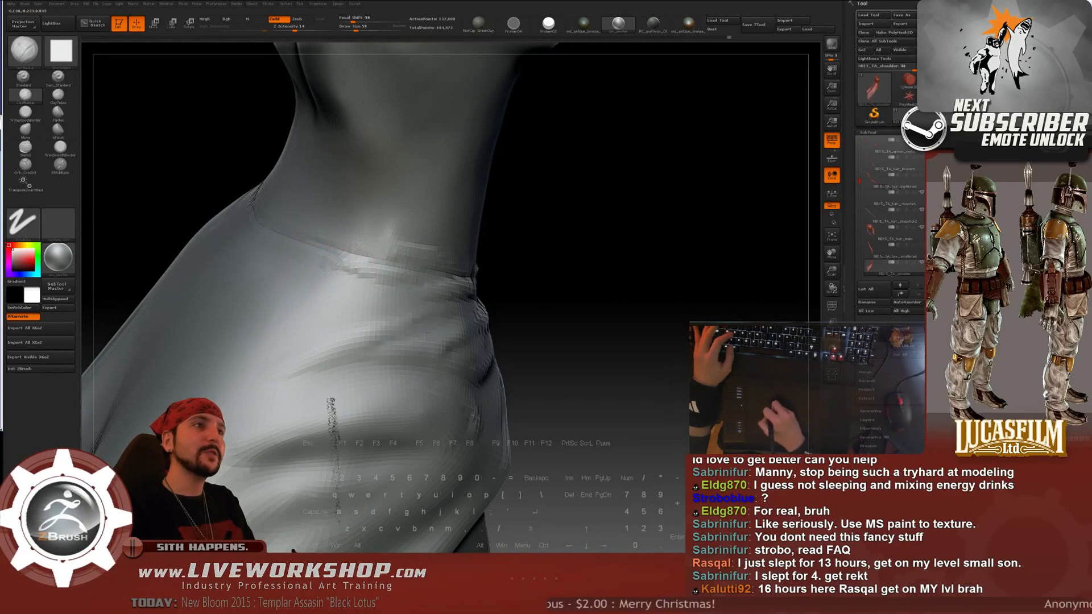
pyautogui.moveTo(391, 275); pyautogui.dragTo(351, 243)
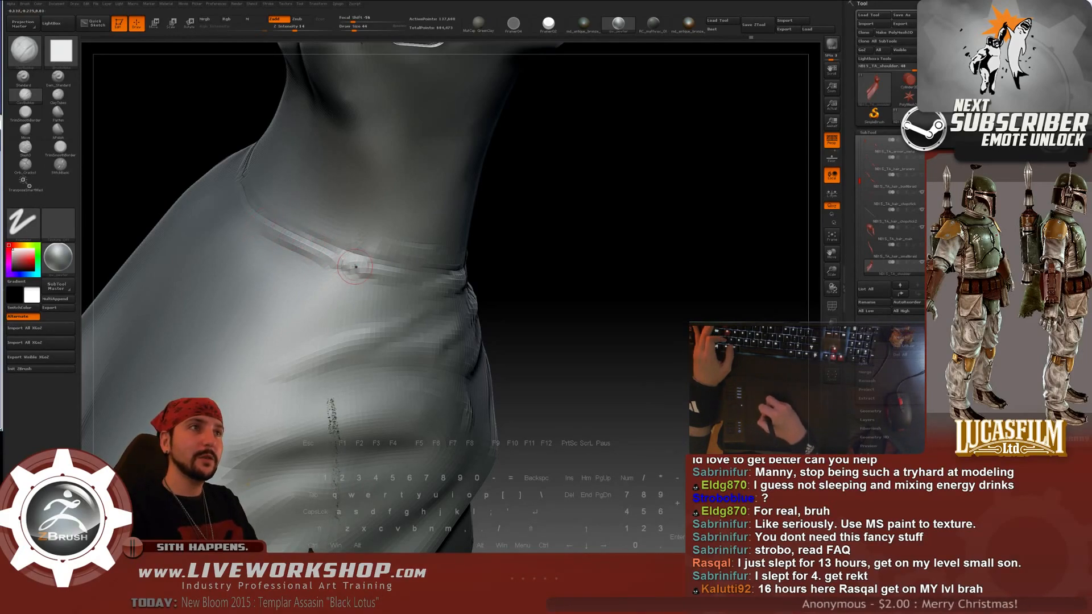
# - Sculpt small creases just beneath the front part of the waist ridge and smooth their ends into the cloth
pyautogui.moveTo(569, 219)
pyautogui.mouseDown()
pyautogui.moveTo(515, 215)
pyautogui.moveTo(532, 215)
pyautogui.mouseUp()
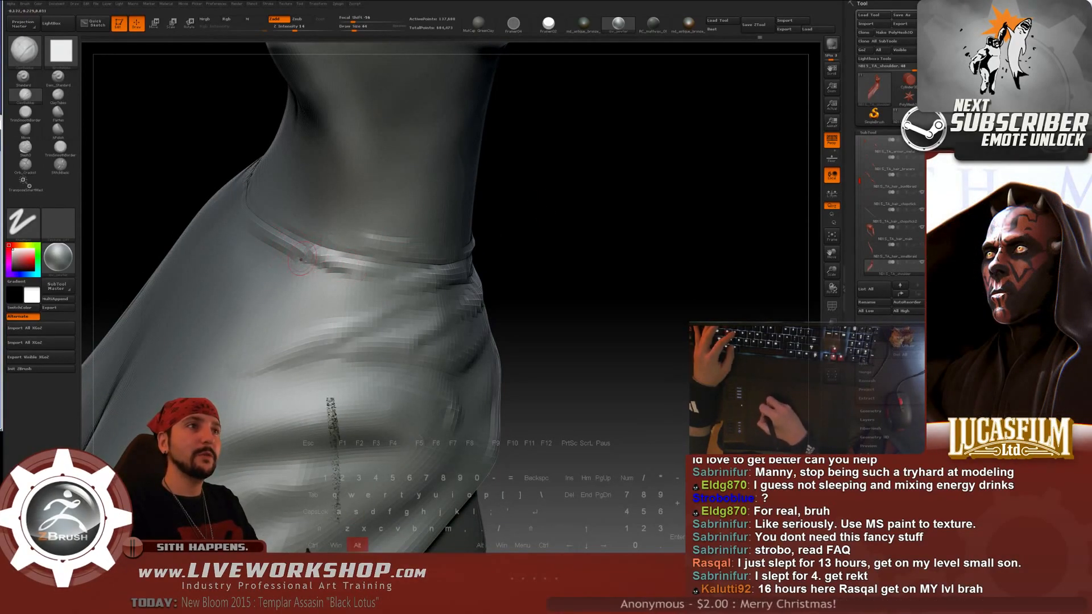
pyautogui.press('s')
pyautogui.moveTo(298, 256); pyautogui.dragTo(308, 257)
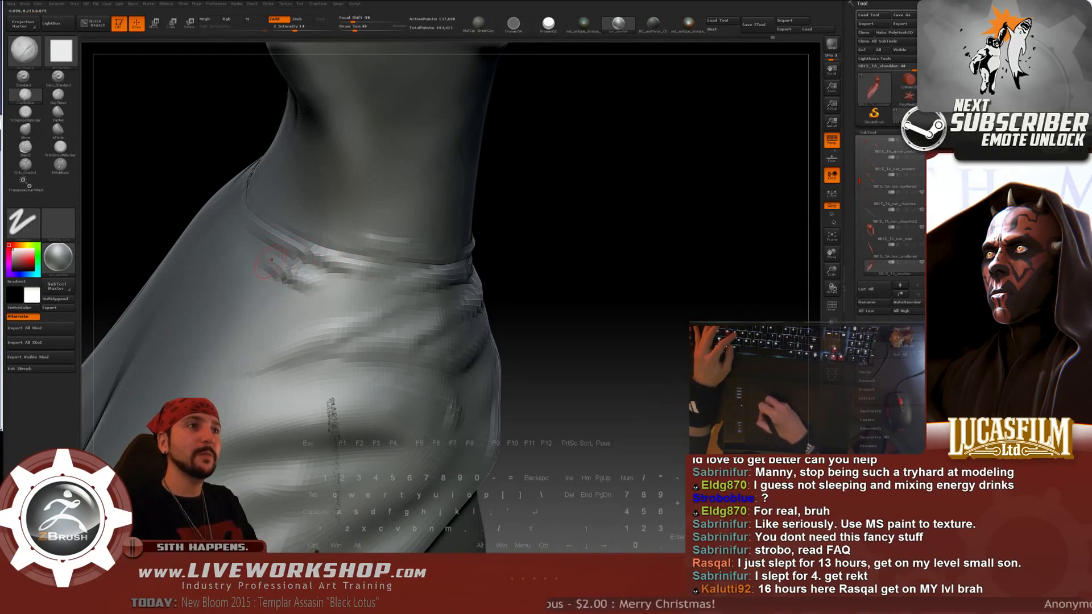
pyautogui.moveTo(327, 290); pyautogui.dragTo(271, 260)
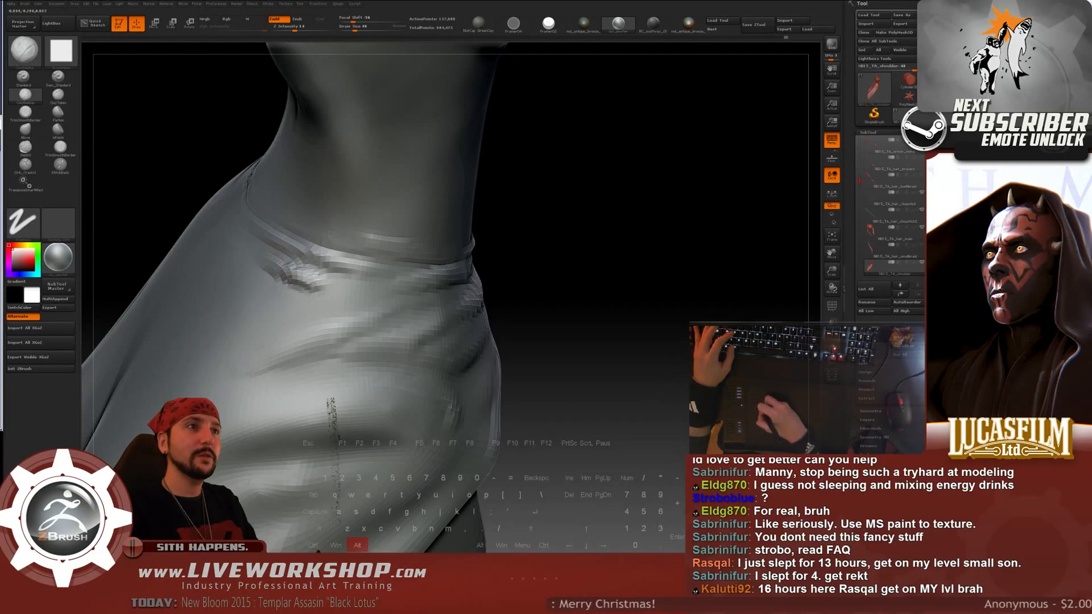
pyautogui.press('shift')
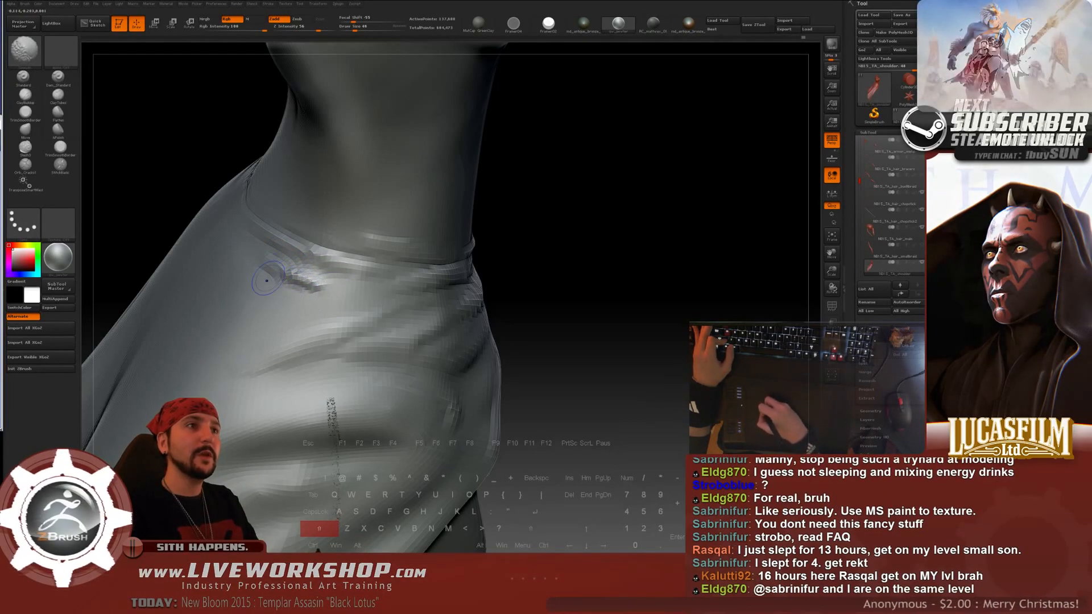
# - Extend the creases under the waist ridge toward the hip and soften them from a side view
pyautogui.moveTo(546, 273)
pyautogui.keyDown('alt'); pyautogui.mouseDown()
pyautogui.moveTo(546, 134)
pyautogui.moveTo(503, 258)
pyautogui.moveTo(475, 275)
pyautogui.moveTo(472, 300)
pyautogui.moveTo(503, 244)
pyautogui.moveTo(603, 271)
pyautogui.moveTo(638, 210)
pyautogui.mouseUp(); pyautogui.keyUp('alt')
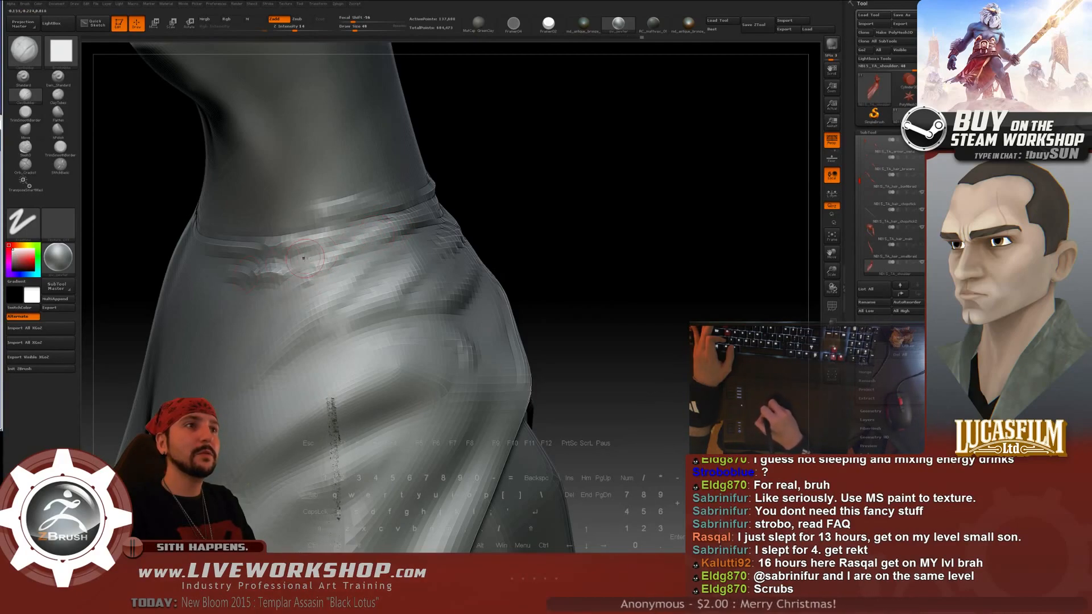
pyautogui.press('shift')
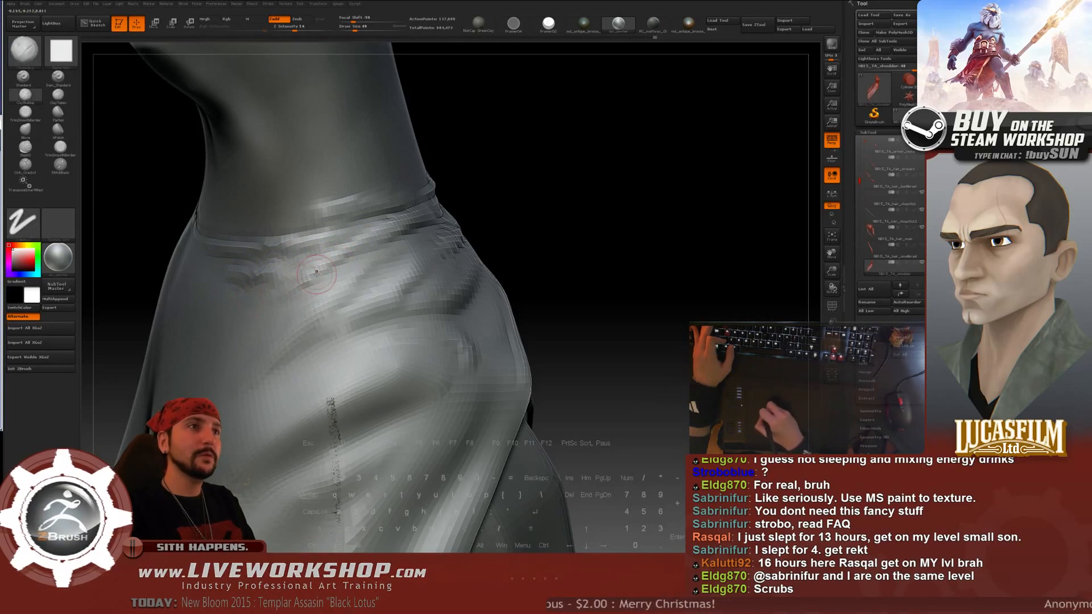
pyautogui.press('alt')
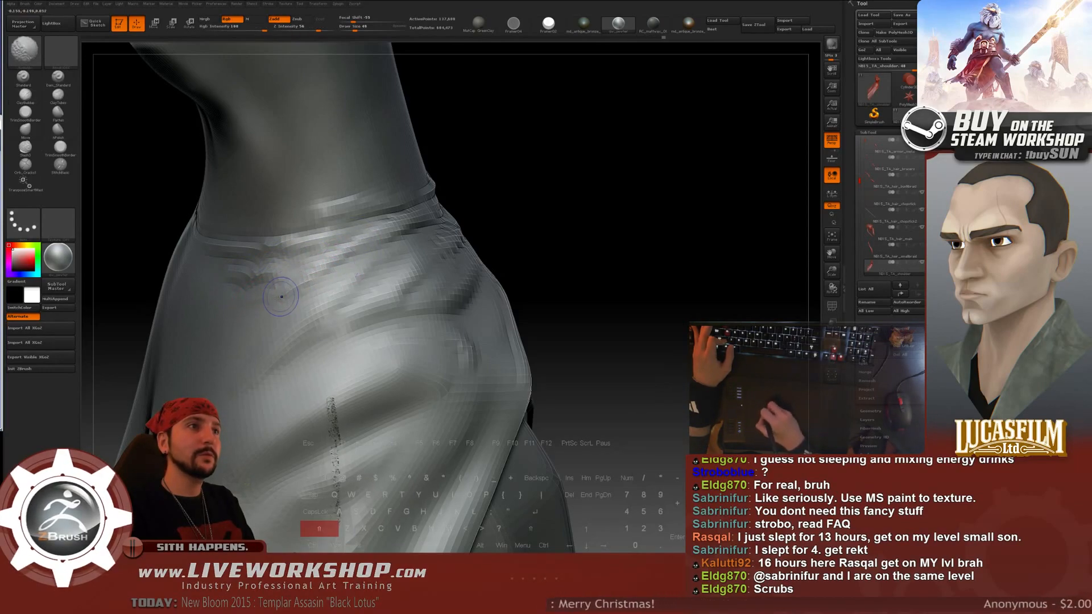
pyautogui.moveTo(640, 267)
pyautogui.keyDown('alt'); pyautogui.mouseDown()
pyautogui.moveTo(536, 266)
pyautogui.moveTo(524, 295)
pyautogui.moveTo(527, 283)
pyautogui.moveTo(564, 287)
pyautogui.moveTo(517, 305)
pyautogui.moveTo(592, 295)
pyautogui.moveTo(558, 293)
pyautogui.moveTo(580, 294)
pyautogui.moveTo(547, 312)
pyautogui.moveTo(568, 263)
pyautogui.moveTo(590, 253)
pyautogui.moveTo(560, 246)
pyautogui.mouseUp(); pyautogui.keyUp('alt')
# - Reshape the front end of the broad hip fold with a larger brush and smooth it into the skirt
pyautogui.click(359, 28)
pyautogui.press('s')
pyautogui.moveTo(310, 304); pyautogui.dragTo(391, 246)
pyautogui.moveTo(308, 294); pyautogui.dragTo(358, 274)
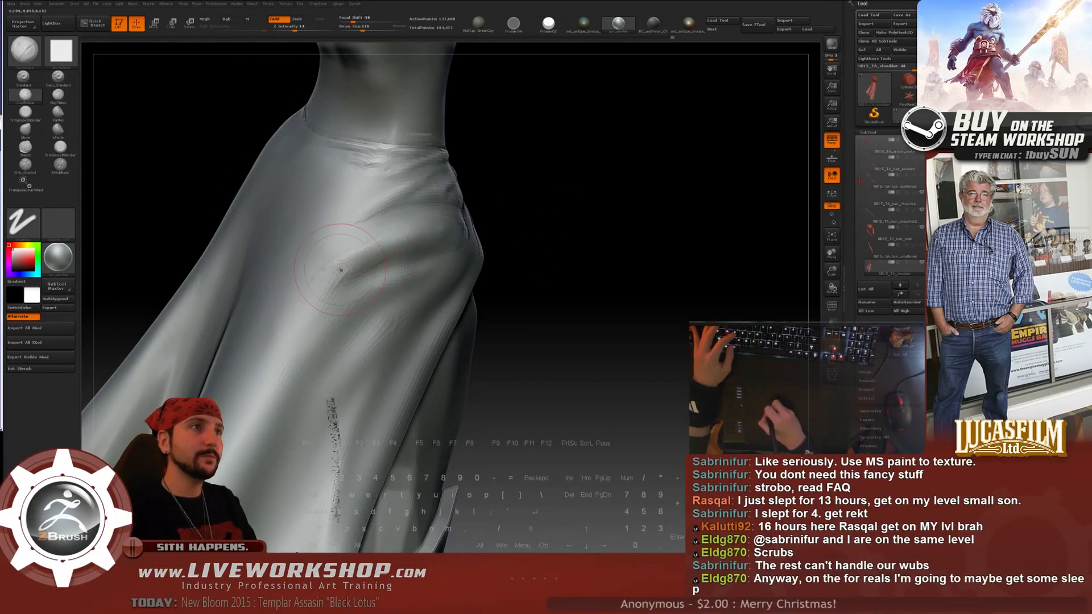
pyautogui.press('shift')
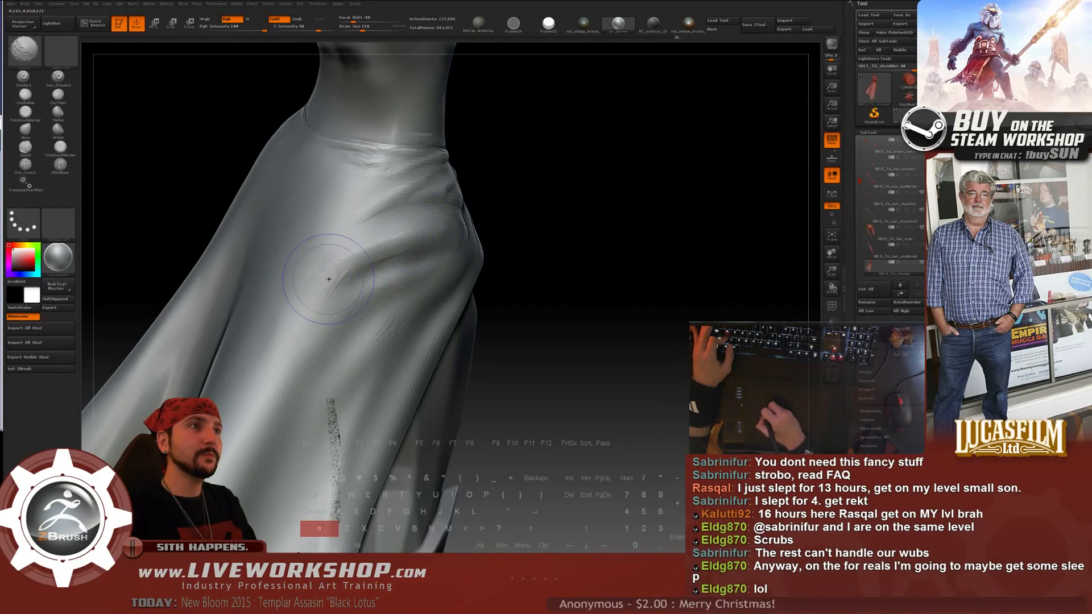
pyautogui.moveTo(345, 260); pyautogui.dragTo(439, 225)
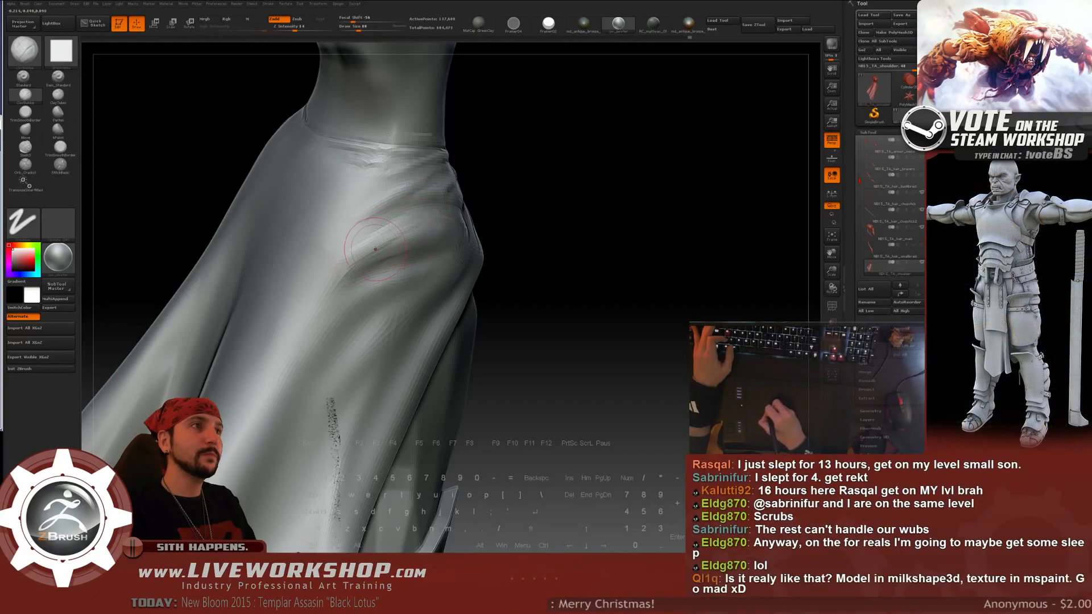
pyautogui.press('shift')
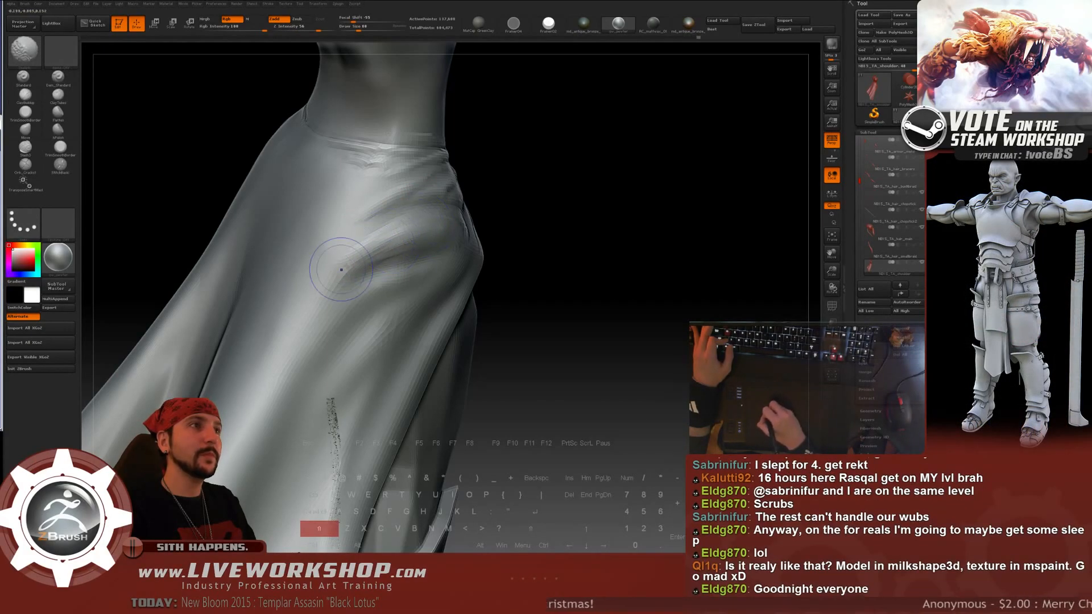
# - Sculpt a crease curving from the hip fold down the front of the skirt and smooth it
pyautogui.keyDown('shift'); pyautogui.moveTo(398, 236); pyautogui.dragTo(366, 247); pyautogui.keyUp('shift')
pyautogui.moveTo(608, 214)
pyautogui.mouseDown()
pyautogui.moveTo(585, 210)
pyautogui.moveTo(596, 205)
pyautogui.mouseUp()
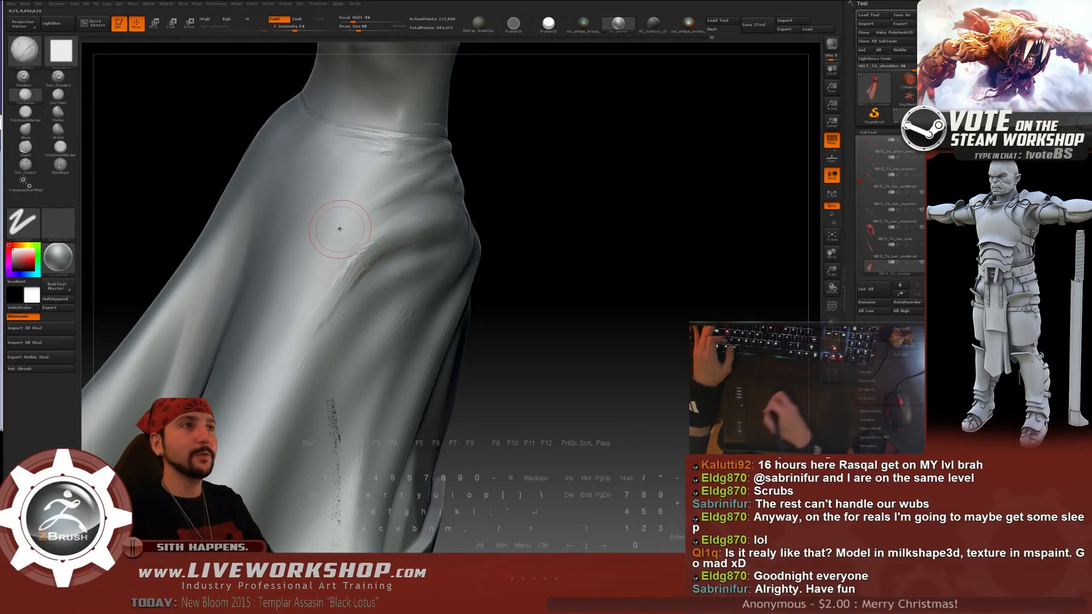
pyautogui.press('shift')
pyautogui.moveTo(360, 244)
pyautogui.mouseDown()
pyautogui.moveTo(309, 320)
pyautogui.moveTo(322, 305)
pyautogui.mouseUp()
pyautogui.moveTo(526, 233); pyautogui.dragTo(510, 222)
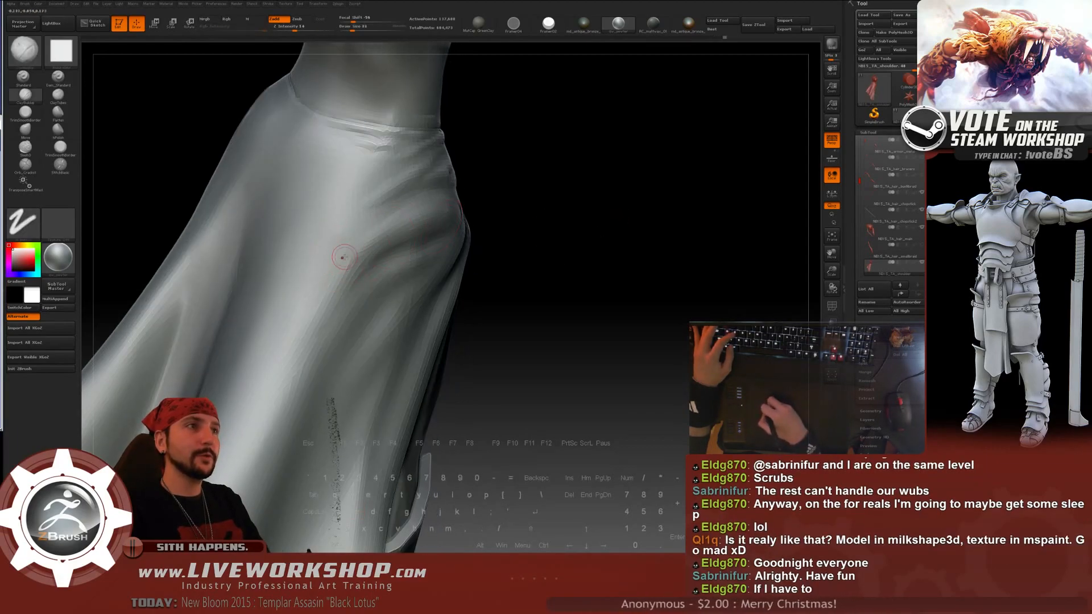
# - Add a curved fold above the main hip fold and blend its edges with the surrounding cloth
pyautogui.press('s')
pyautogui.moveTo(358, 242); pyautogui.dragTo(363, 242)
pyautogui.moveTo(549, 152); pyautogui.dragTo(532, 154)
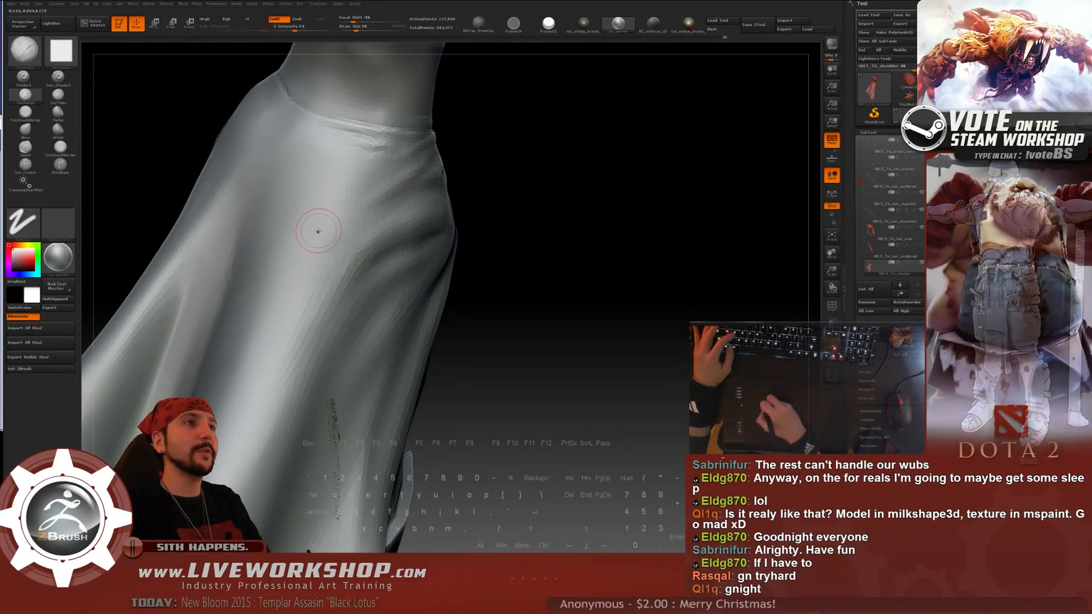
pyautogui.press(']')
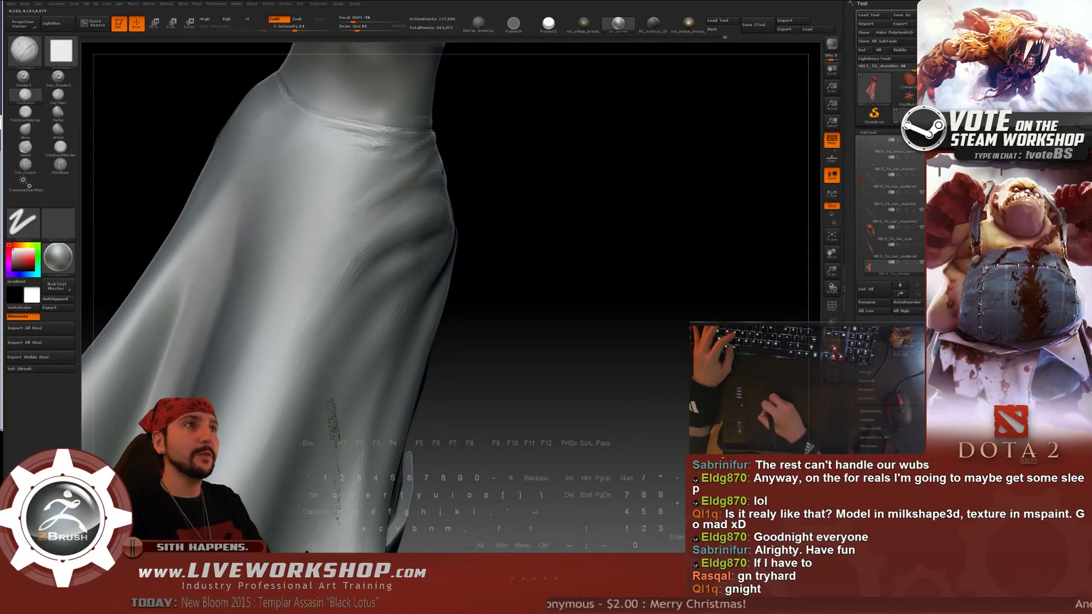
pyautogui.moveTo(355, 215)
pyautogui.mouseDown()
pyautogui.moveTo(341, 221)
pyautogui.moveTo(375, 198)
pyautogui.mouseUp()
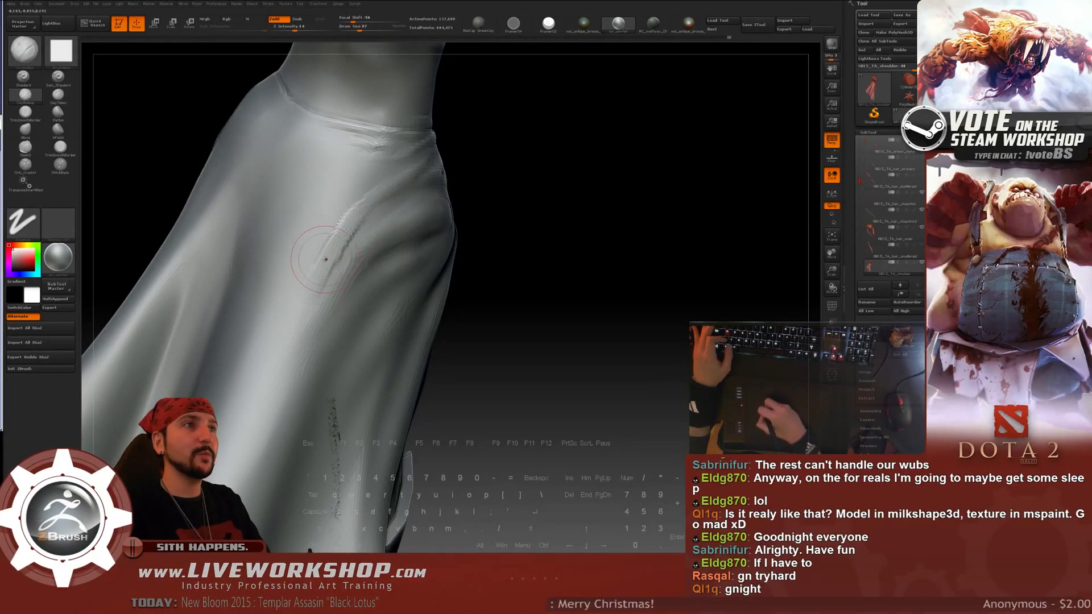
pyautogui.moveTo(325, 260)
pyautogui.keyDown('shift'); pyautogui.mouseDown()
pyautogui.moveTo(319, 268)
pyautogui.moveTo(335, 237)
pyautogui.moveTo(318, 268)
pyautogui.moveTo(364, 219)
pyautogui.mouseUp(); pyautogui.keyUp('shift')
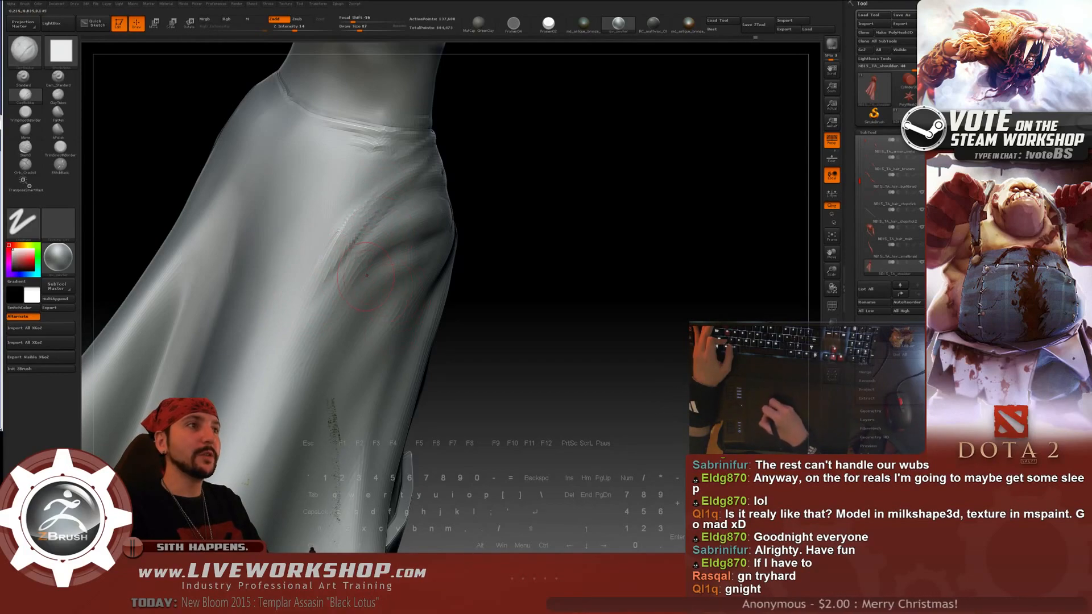
pyautogui.moveTo(349, 228)
pyautogui.keyDown('shift'); pyautogui.mouseDown()
pyautogui.moveTo(331, 238)
pyautogui.moveTo(402, 192)
pyautogui.mouseUp(); pyautogui.keyUp('shift')
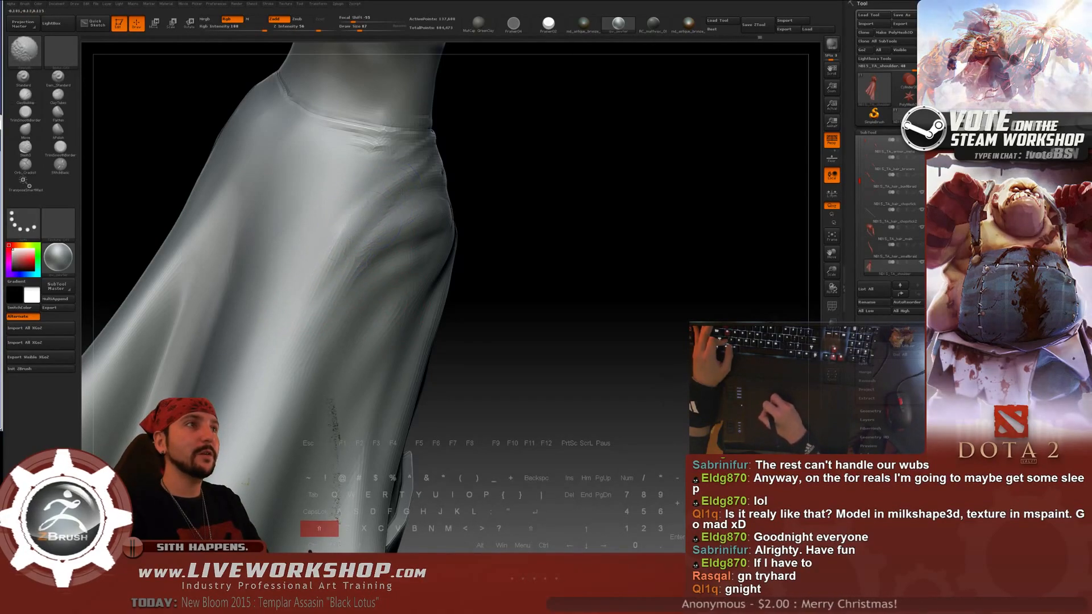
# - Refine the upper hip fold where it fades toward the front and smooth the transition below the waist
pyautogui.moveTo(513, 190); pyautogui.dragTo(477, 194)
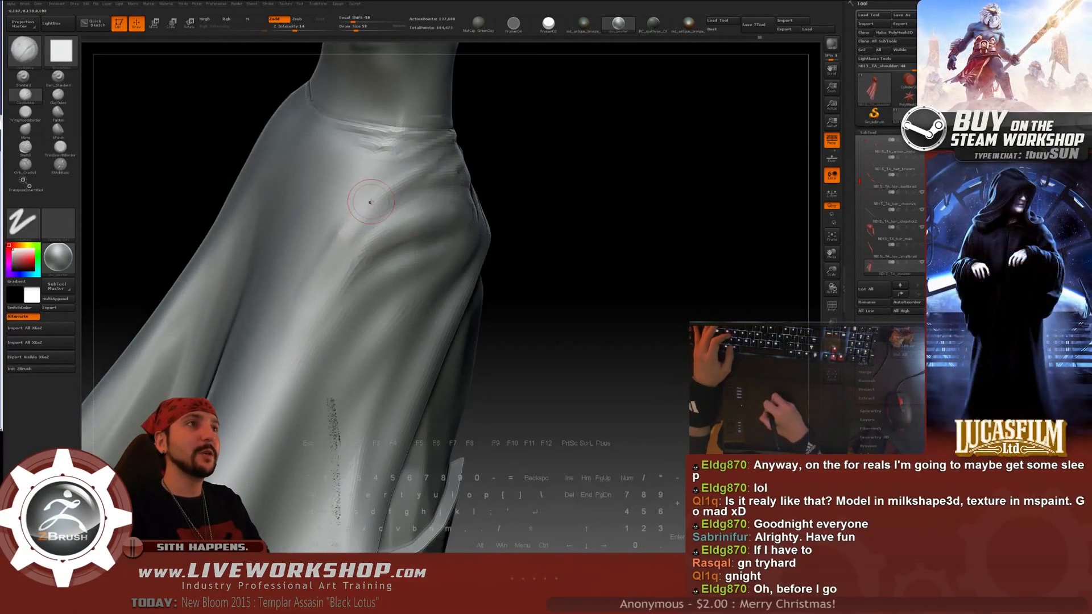
pyautogui.moveTo(371, 201)
pyautogui.mouseDown()
pyautogui.moveTo(348, 226)
pyautogui.moveTo(398, 188)
pyautogui.mouseUp()
pyautogui.keyDown('shift'); pyautogui.moveTo(355, 227); pyautogui.dragTo(333, 252); pyautogui.keyUp('shift')
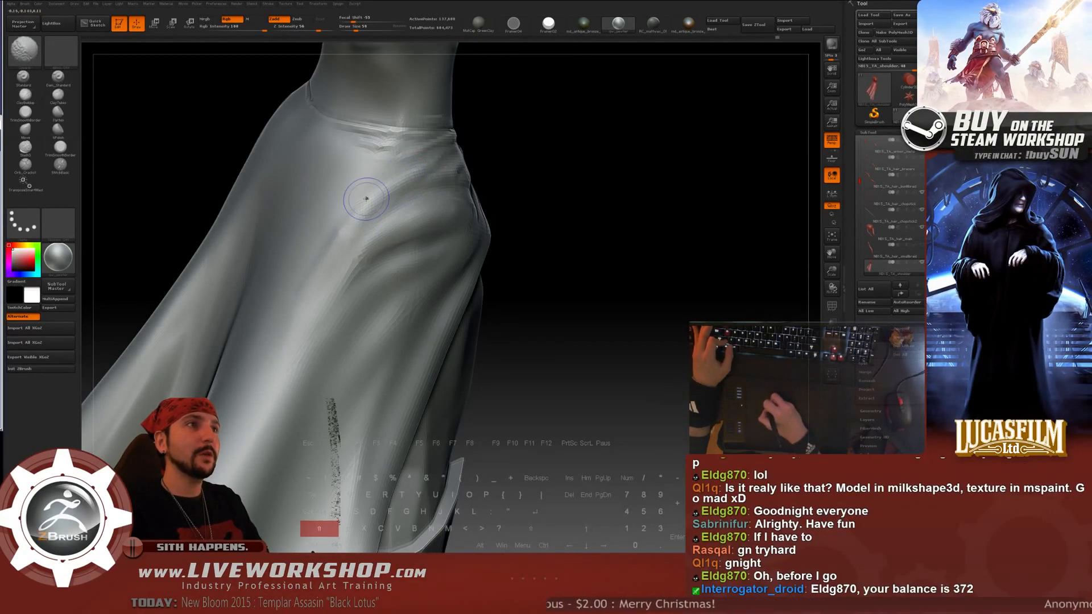
pyautogui.moveTo(580, 205)
pyautogui.mouseDown()
pyautogui.moveTo(602, 205)
pyautogui.moveTo(661, 161)
pyautogui.moveTo(512, 196)
pyautogui.mouseUp()
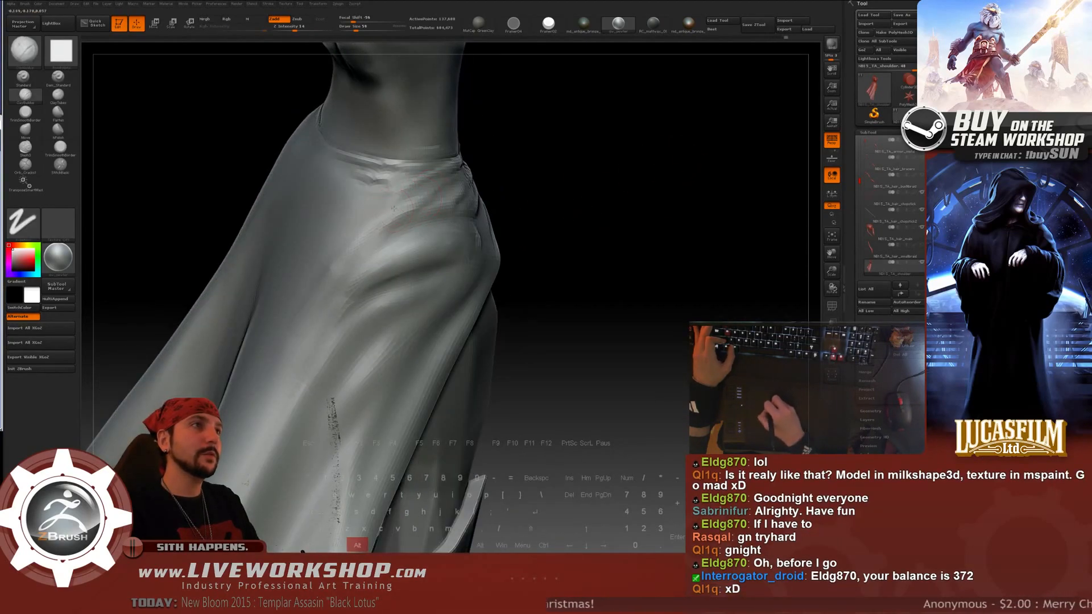
pyautogui.press('shift')
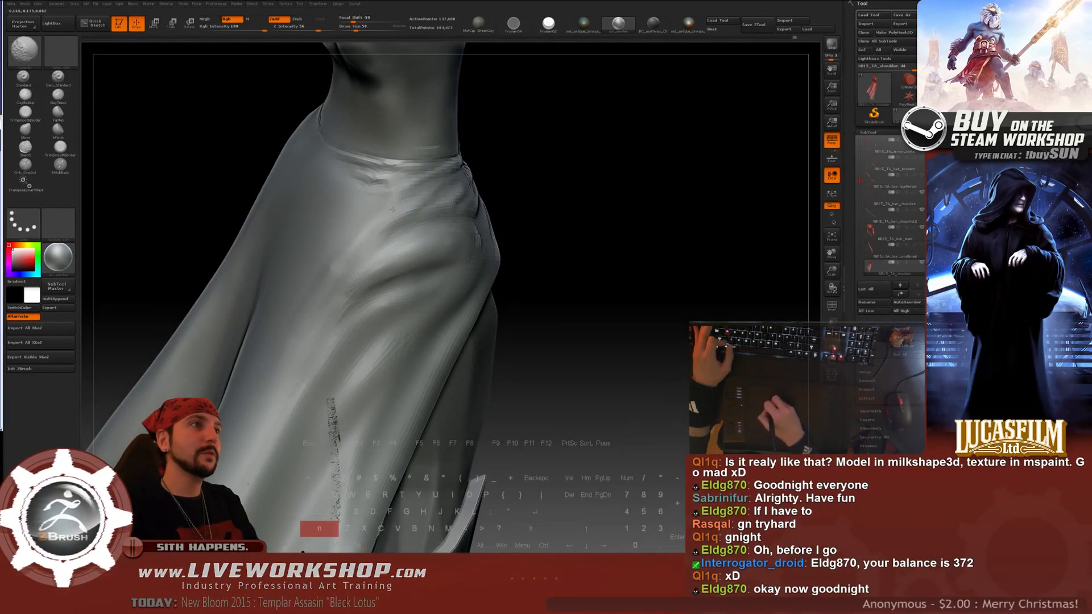
pyautogui.moveTo(500, 176); pyautogui.dragTo(421, 189)
pyautogui.press('s')
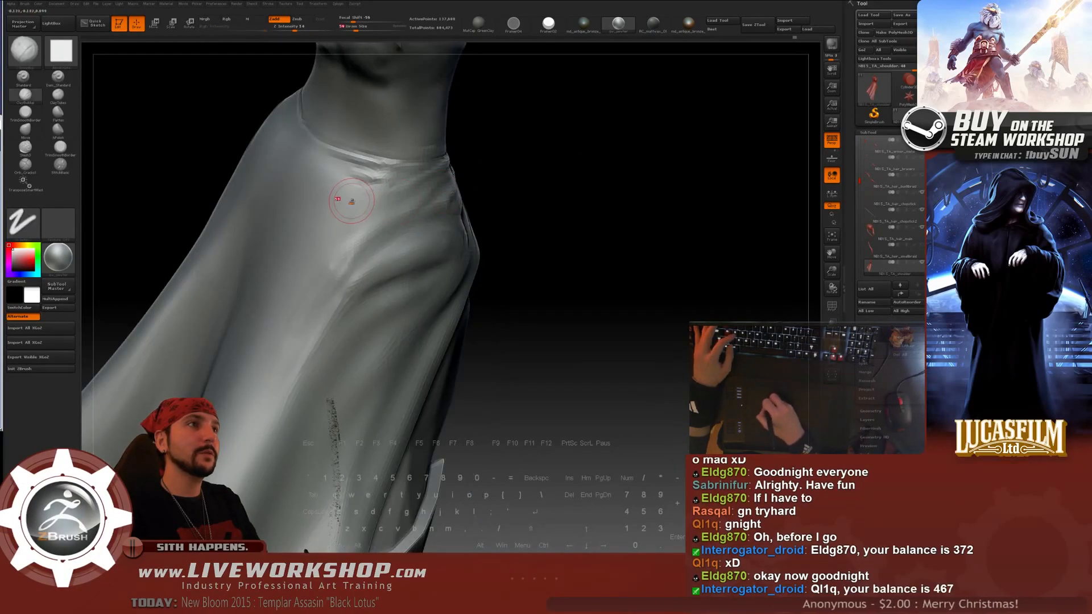
# - Sculpt a U-shaped drape with horizontal creases below the waistband at the skirt's front and smooth it
pyautogui.moveTo(547, 184); pyautogui.dragTo(502, 196)
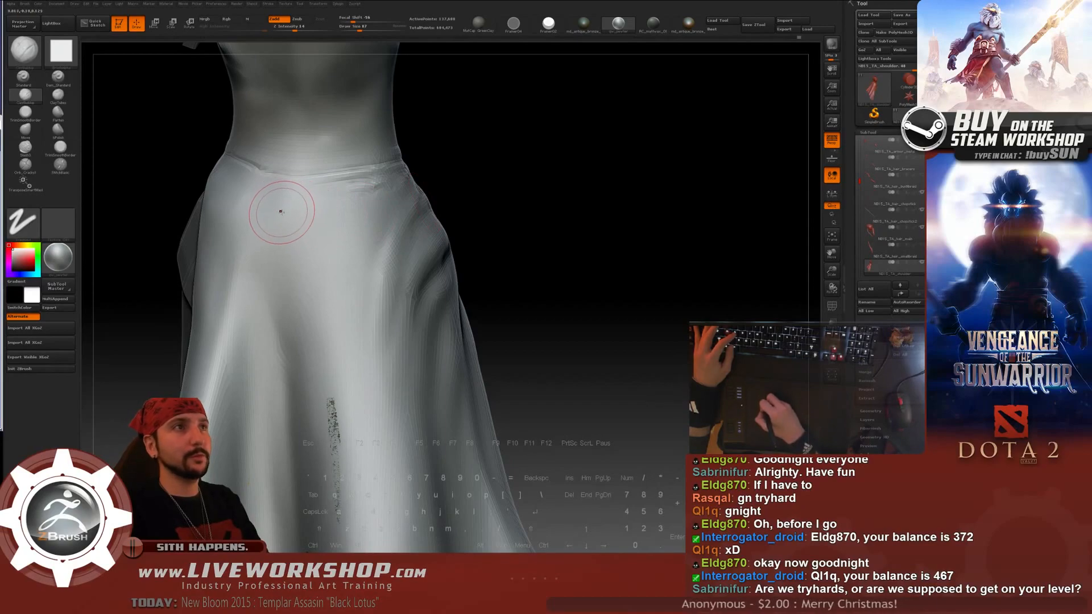
pyautogui.moveTo(268, 216)
pyautogui.mouseDown()
pyautogui.moveTo(323, 253)
pyautogui.moveTo(289, 224)
pyautogui.mouseUp()
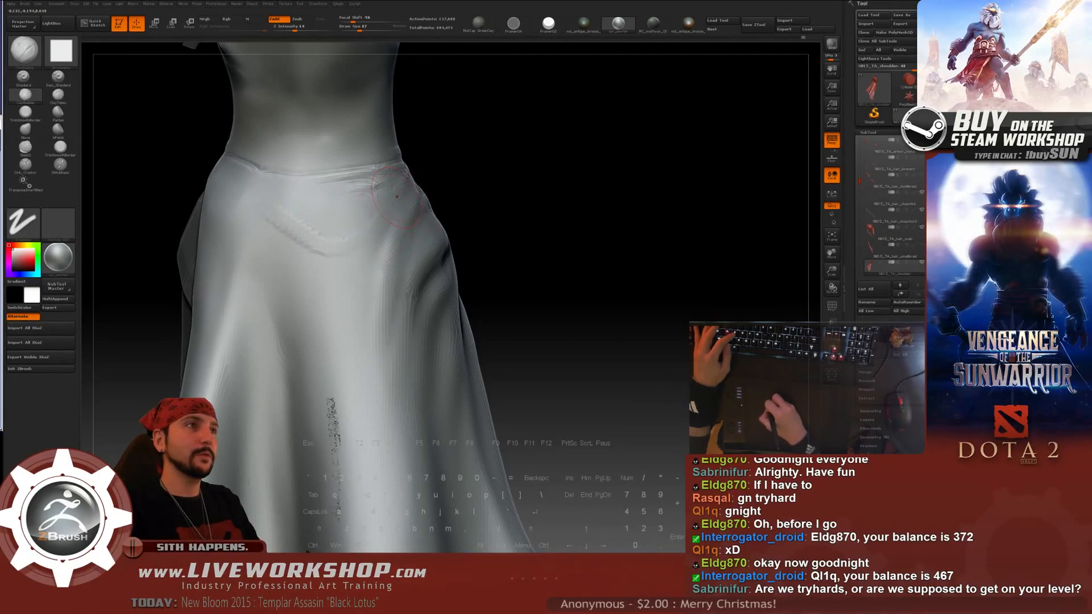
pyautogui.moveTo(373, 232); pyautogui.dragTo(335, 241)
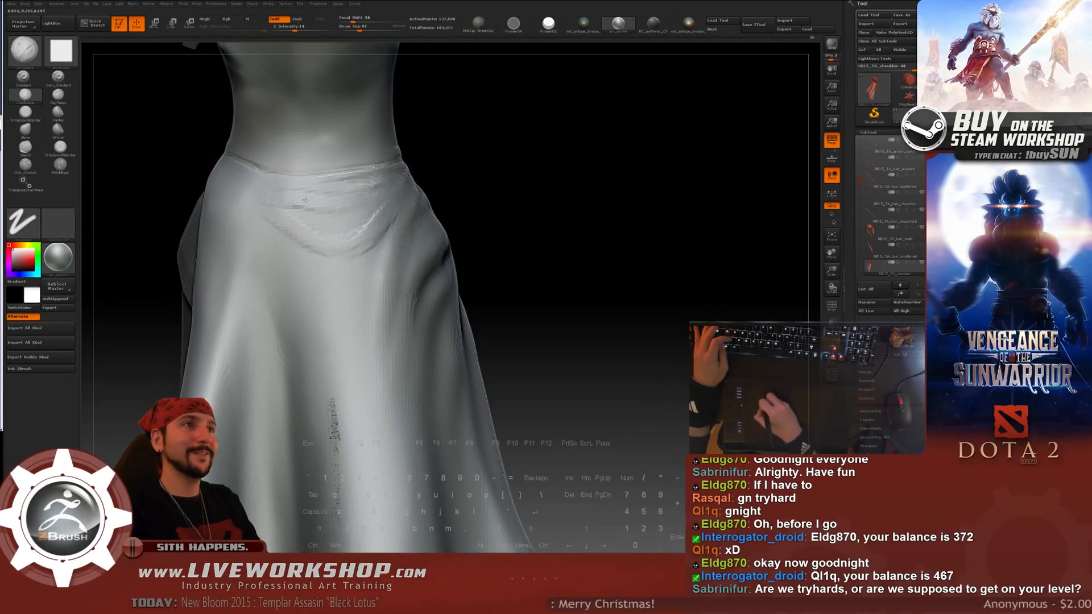
pyautogui.press('shift')
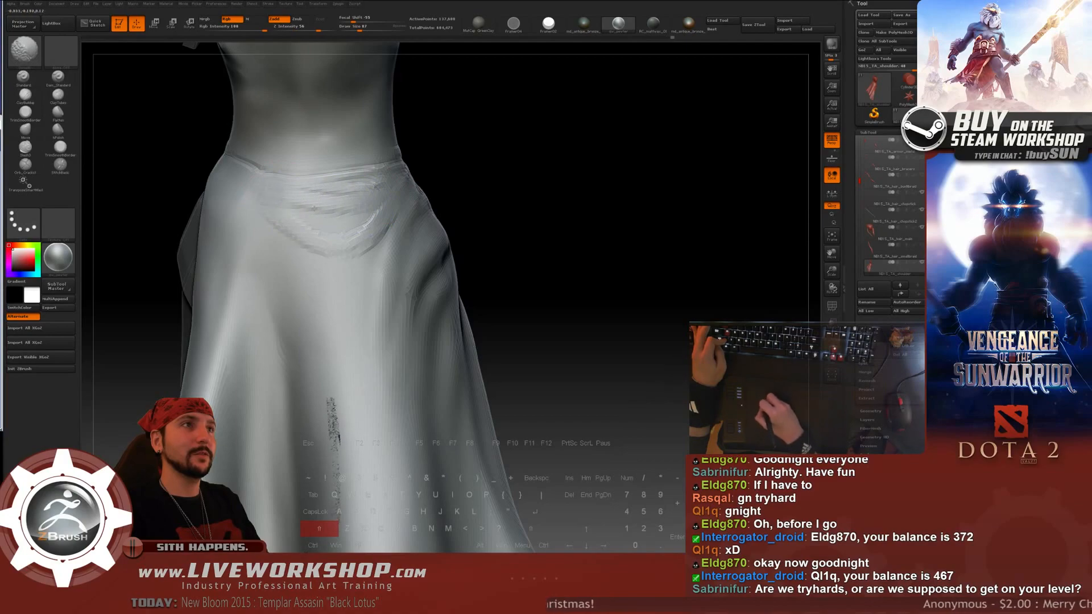
pyautogui.moveTo(313, 208)
pyautogui.keyDown('shift'); pyautogui.mouseDown()
pyautogui.moveTo(324, 234)
pyautogui.moveTo(365, 221)
pyautogui.mouseUp(); pyautogui.keyUp('shift')
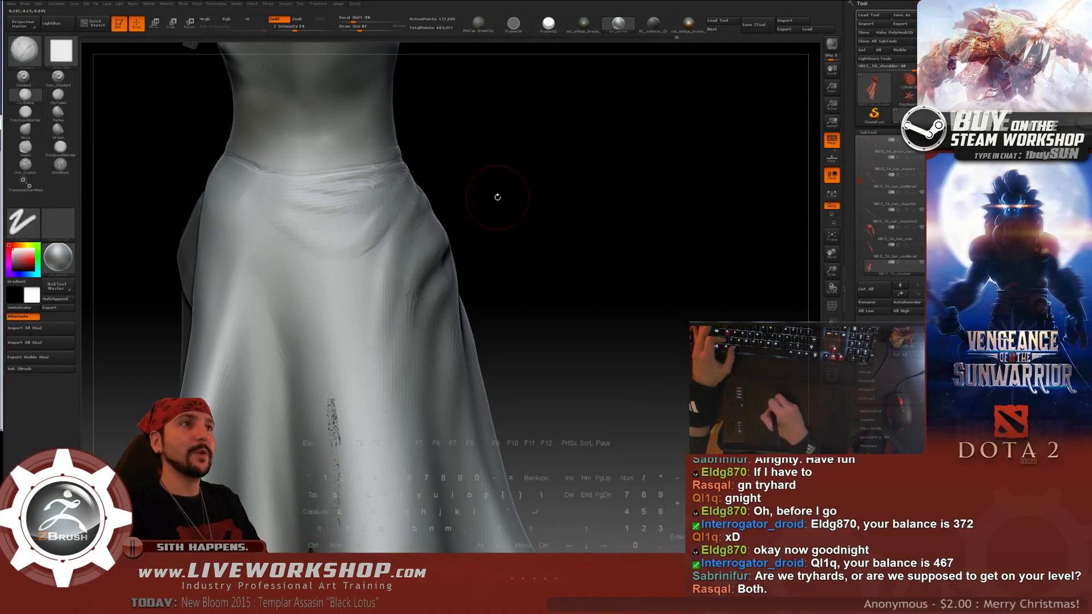
# - Strengthen the draped folds below the front waistband, checking their shape from several angles
pyautogui.moveTo(498, 197)
pyautogui.mouseDown()
pyautogui.moveTo(458, 193)
pyautogui.moveTo(495, 188)
pyautogui.mouseUp()
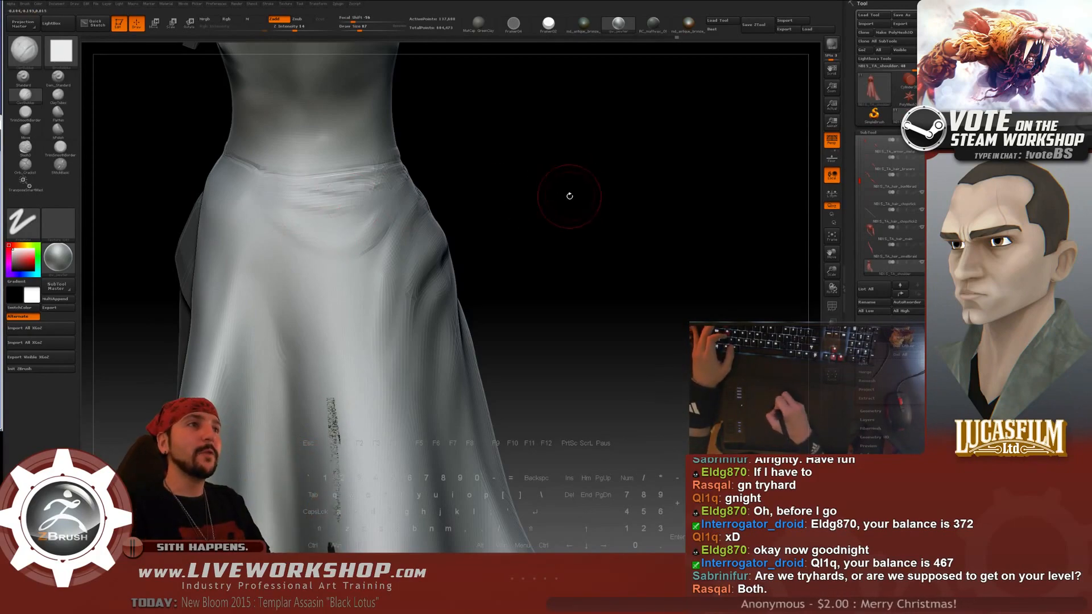
pyautogui.keyDown('alt'); pyautogui.moveTo(499, 241); pyautogui.dragTo(512, 200); pyautogui.keyUp('alt')
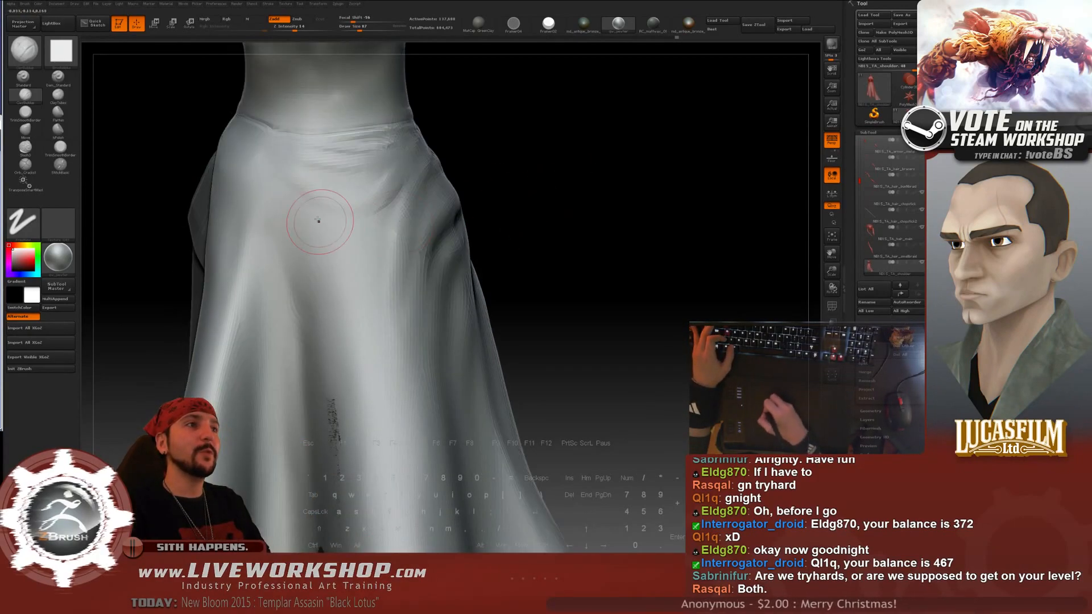
pyautogui.moveTo(558, 358)
pyautogui.keyDown('alt'); pyautogui.mouseDown()
pyautogui.moveTo(578, 268)
pyautogui.moveTo(554, 307)
pyautogui.mouseUp(); pyautogui.keyUp('alt')
pyautogui.moveTo(509, 196)
pyautogui.keyDown('alt'); pyautogui.mouseDown()
pyautogui.moveTo(580, 182)
pyautogui.moveTo(590, 205)
pyautogui.moveTo(367, 203)
pyautogui.mouseUp(); pyautogui.keyUp('alt')
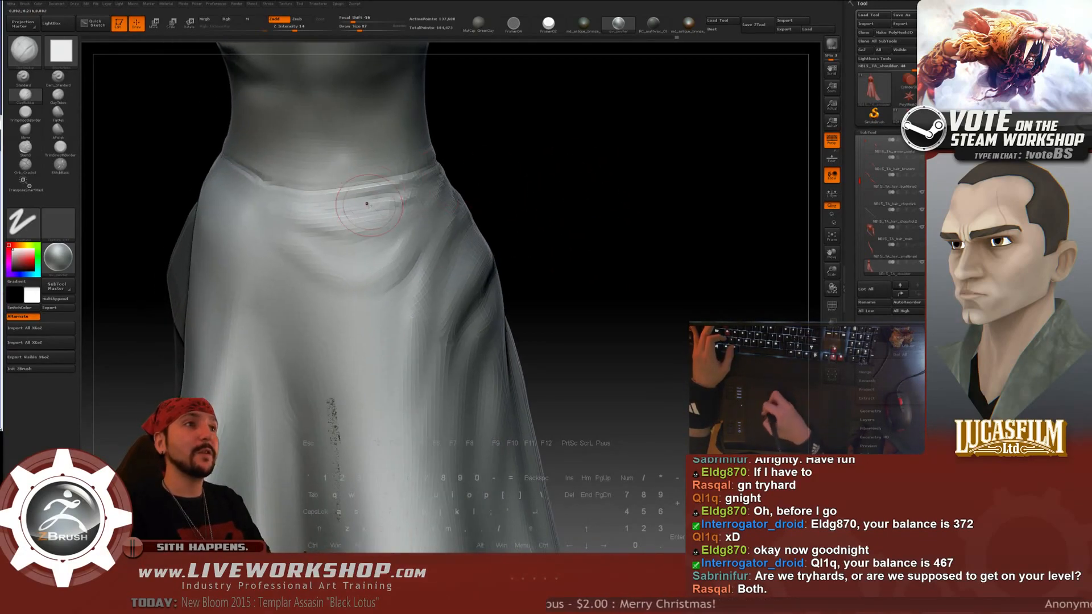
pyautogui.moveTo(580, 185); pyautogui.dragTo(278, 191)
pyautogui.moveTo(457, 194); pyautogui.dragTo(285, 236)
# - Carve a broad diagonal fold below the waistband from the hip toward the skirt's front center and soften its upper end
pyautogui.press(']')
pyautogui.press(']')
pyautogui.press(']')
pyautogui.press(']')
pyautogui.press(']')
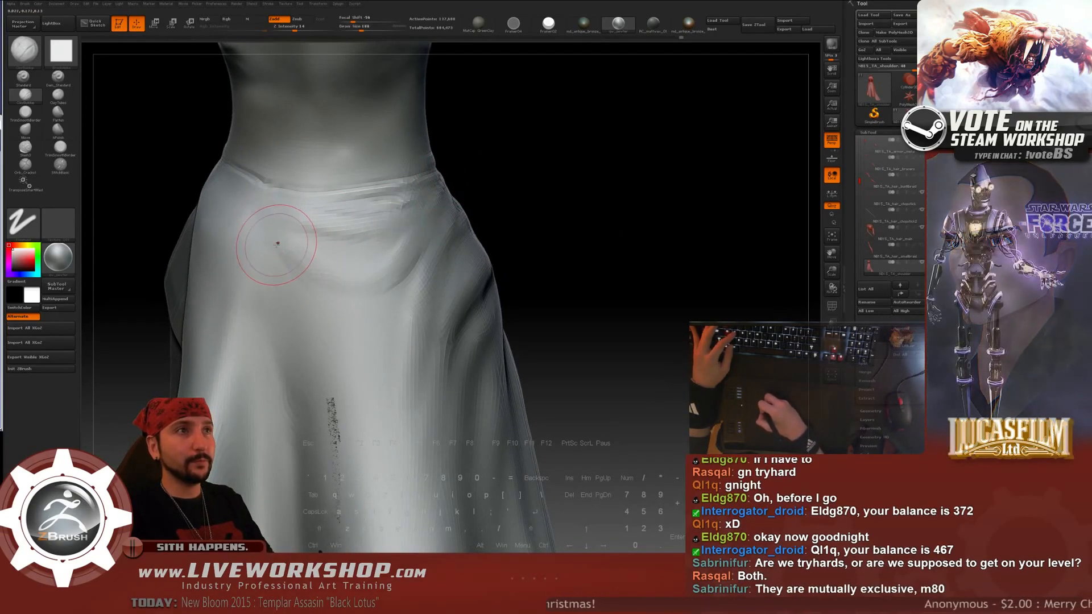
pyautogui.moveTo(270, 234); pyautogui.dragTo(345, 311)
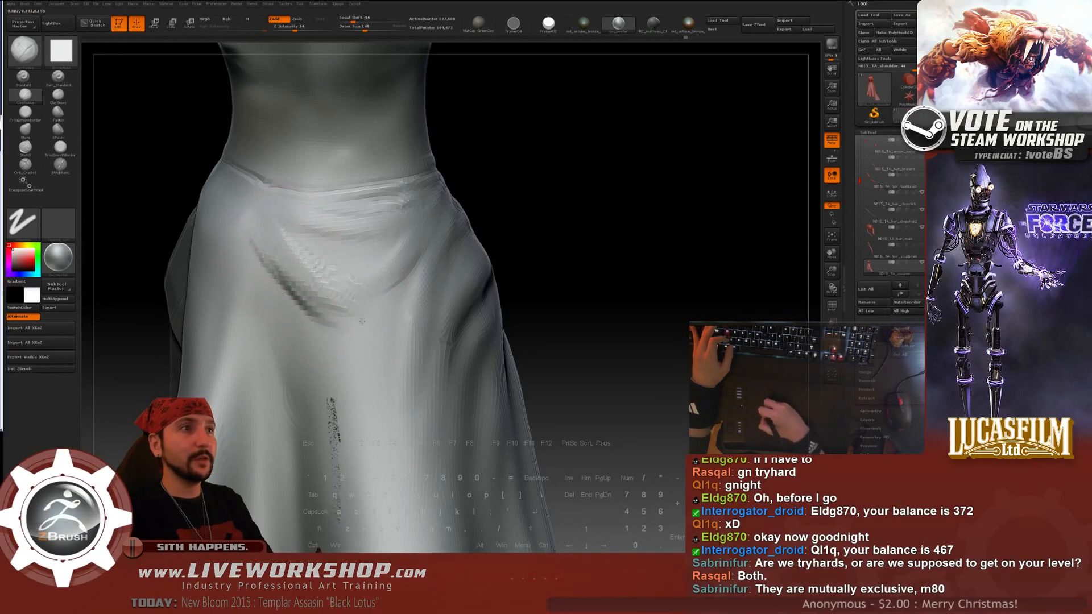
pyautogui.press('shift')
pyautogui.press('s')
pyautogui.moveTo(337, 273); pyautogui.dragTo(330, 273)
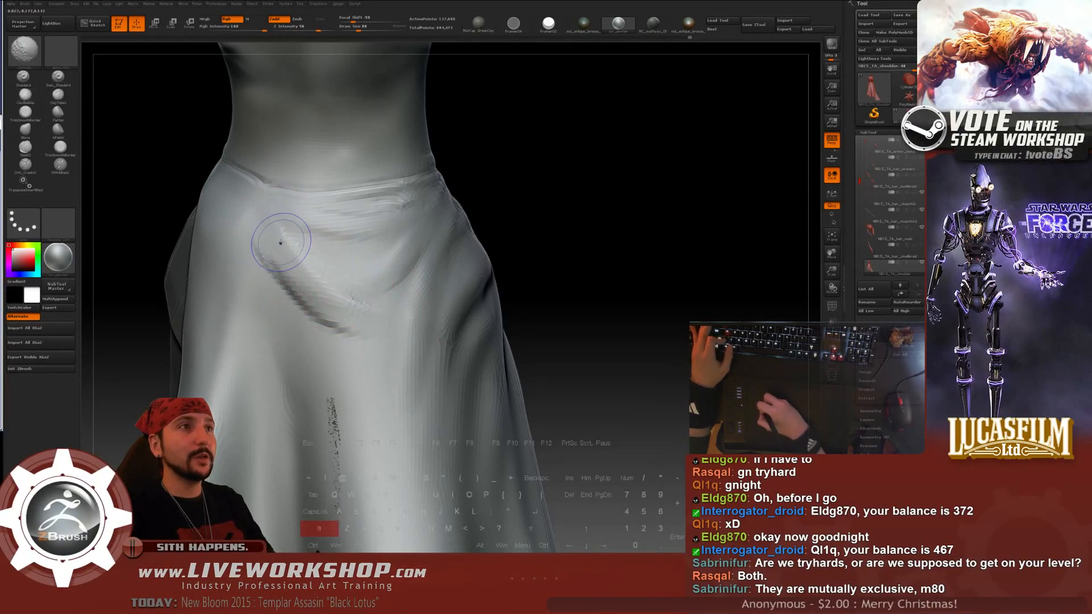
pyautogui.keyDown('shift'); pyautogui.moveTo(282, 241); pyautogui.dragTo(318, 272); pyautogui.keyUp('shift')
pyautogui.moveTo(508, 226); pyautogui.dragTo(472, 227)
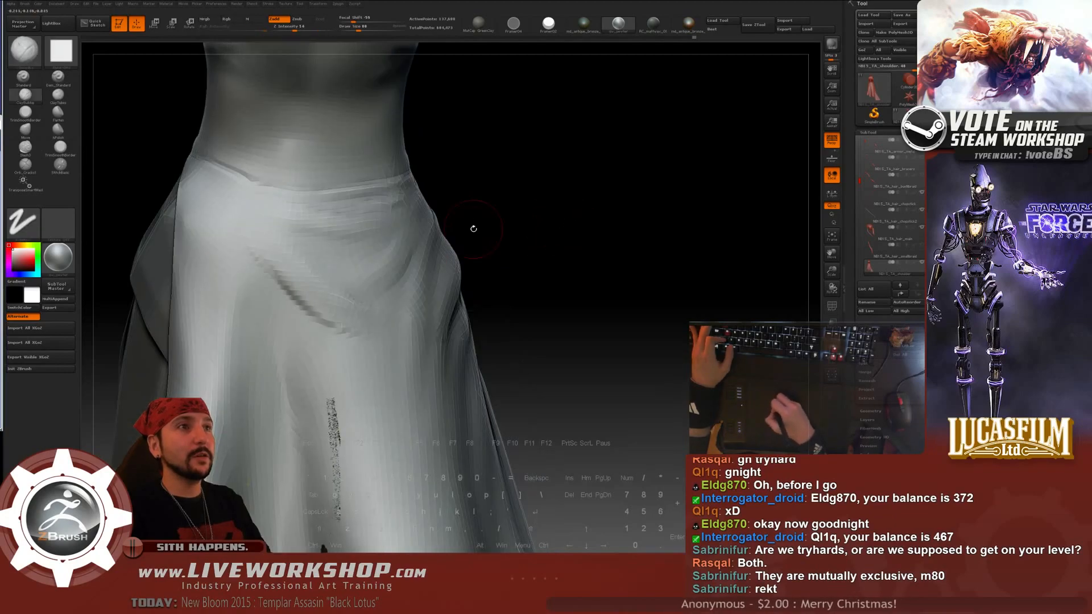
# - Deepen the diagonal front fold, extend its lower end down the skirt and smooth the transition
pyautogui.press('[')
pyautogui.press('[')
pyautogui.press('[')
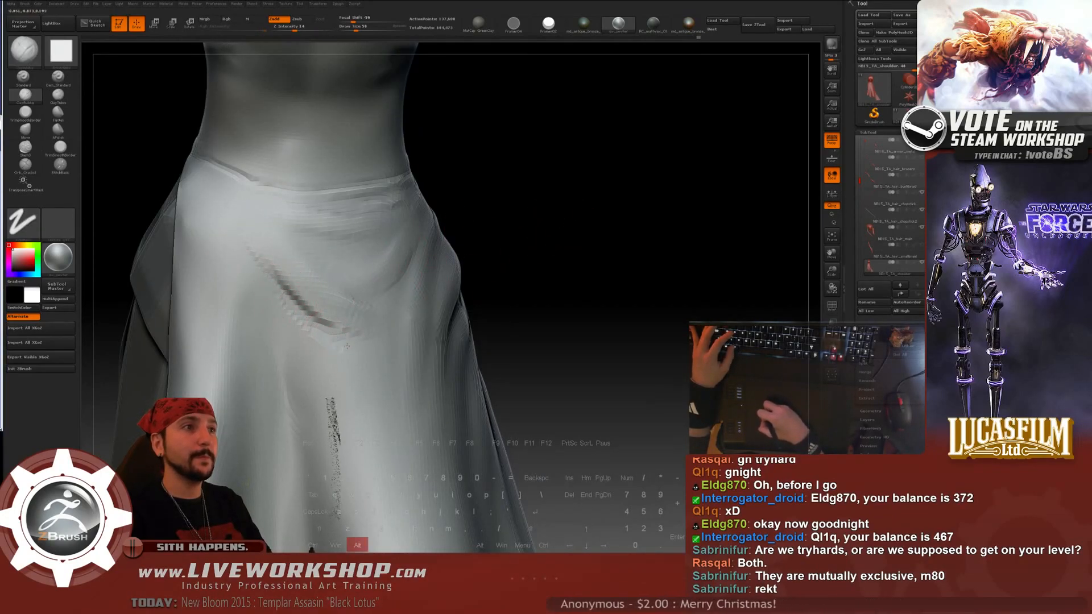
pyautogui.press(']')
pyautogui.press(']')
pyautogui.press(']')
pyautogui.press(']')
pyautogui.press(']')
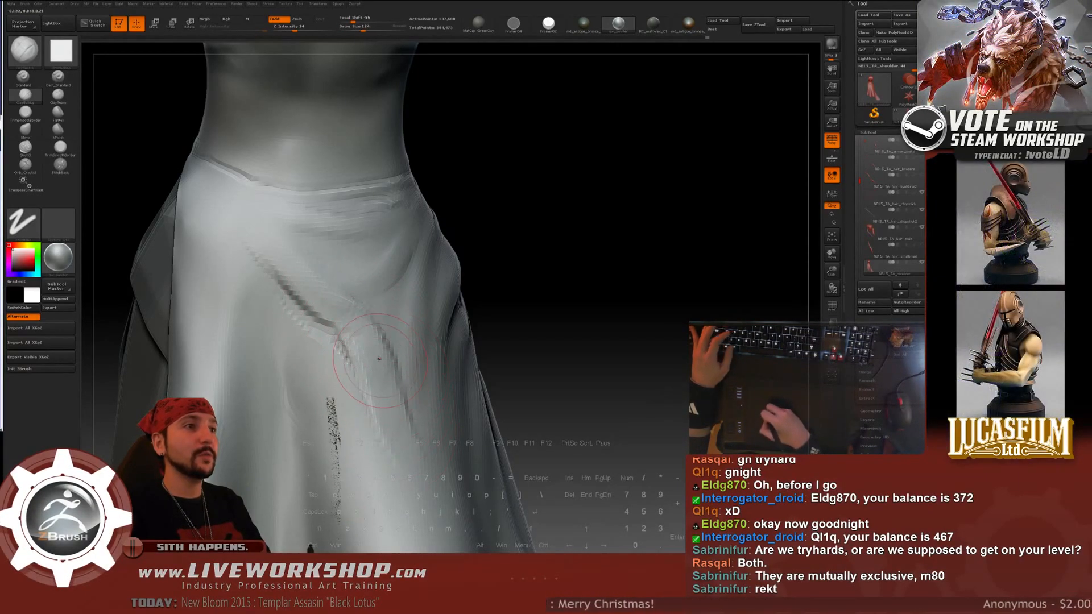
pyautogui.keyDown('shift'); pyautogui.moveTo(358, 310); pyautogui.dragTo(398, 392); pyautogui.keyUp('shift')
pyautogui.keyDown('shift'); pyautogui.moveTo(370, 342); pyautogui.dragTo(384, 423); pyautogui.keyUp('shift')
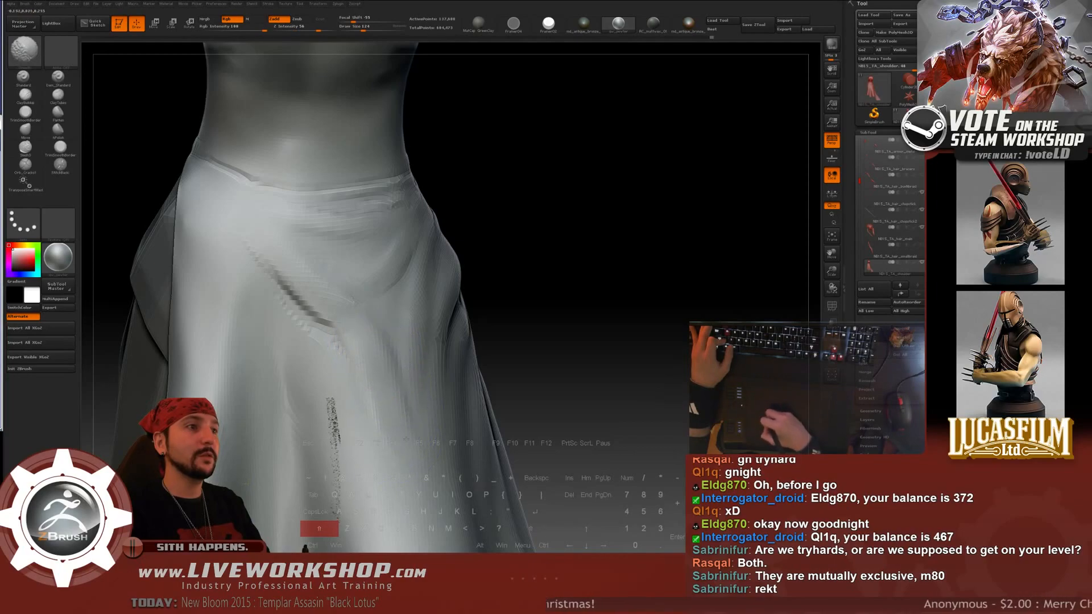
pyautogui.press('s')
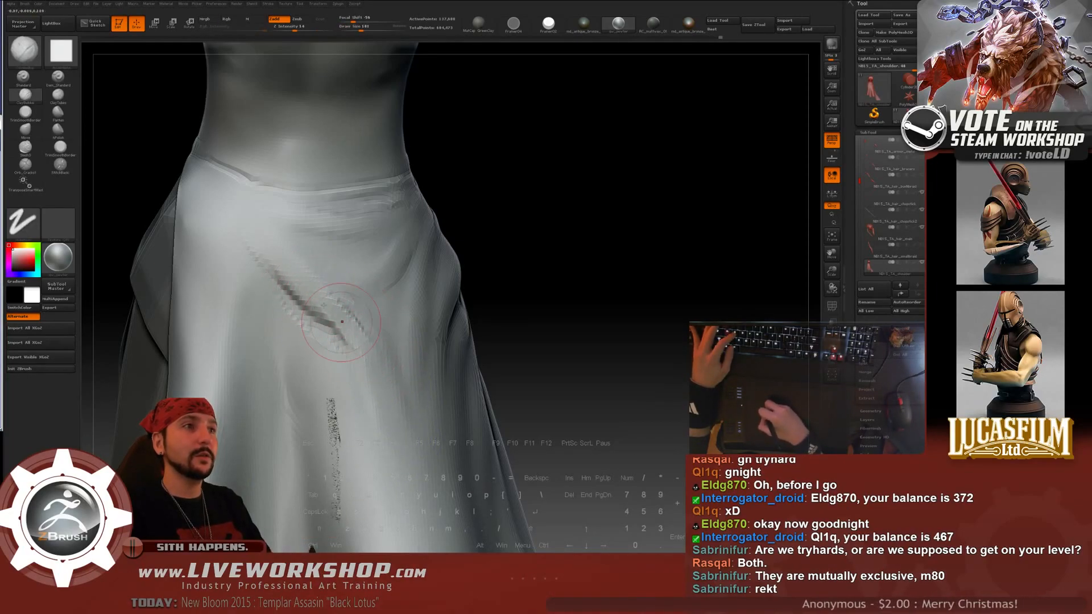
pyautogui.moveTo(341, 322); pyautogui.dragTo(365, 379)
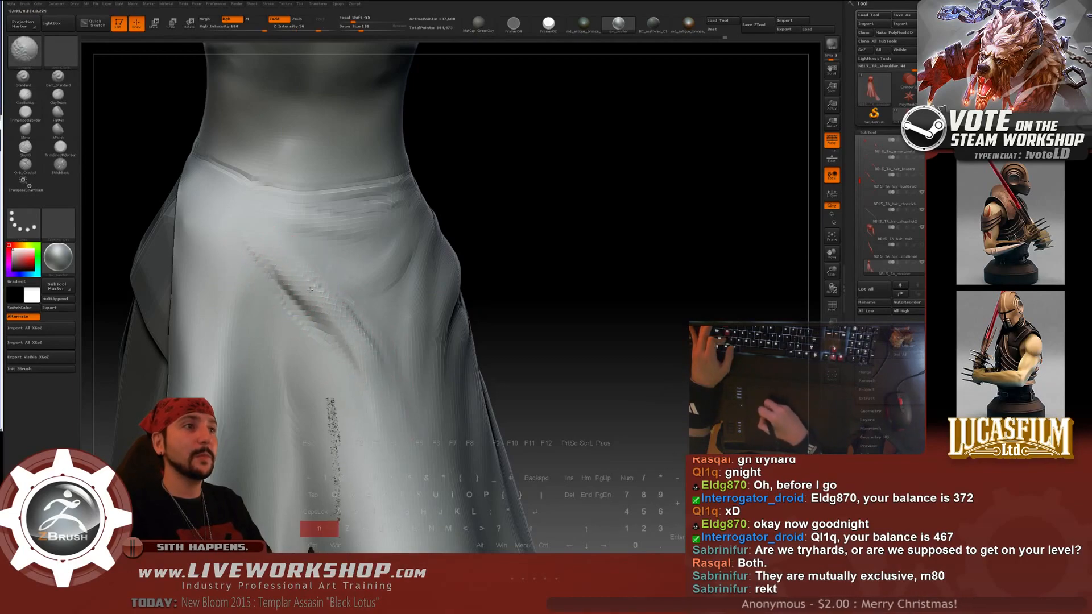
# - Sculpt a curved crease joining the folds from both hips into a hanging drape at the skirt's front
pyautogui.keyDown('alt'); pyautogui.moveTo(540, 239); pyautogui.dragTo(541, 171); pyautogui.keyUp('alt')
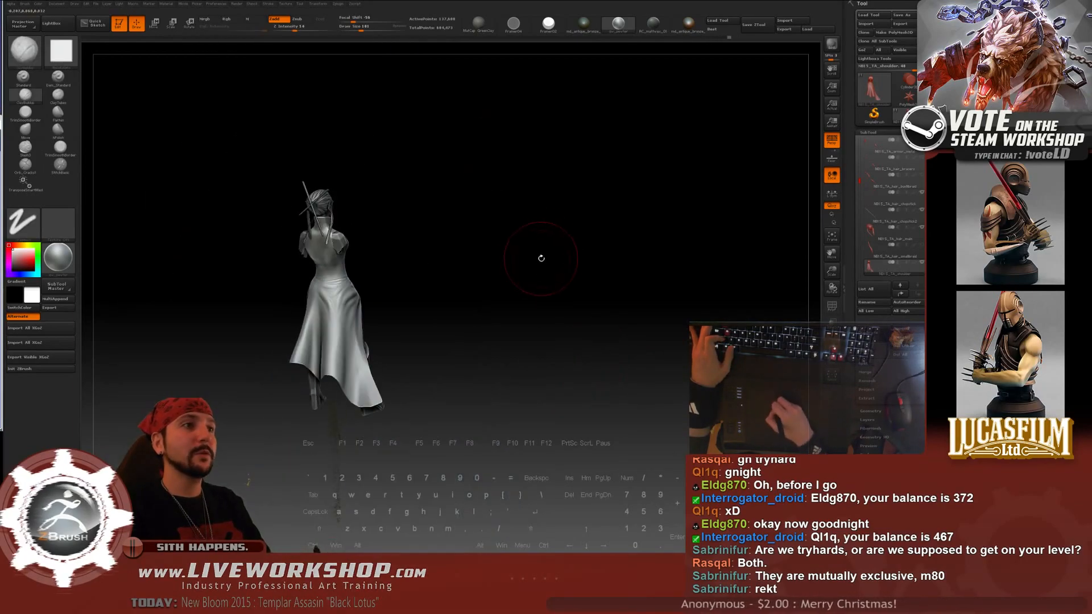
pyautogui.moveTo(541, 258)
pyautogui.mouseDown()
pyautogui.moveTo(554, 239)
pyautogui.moveTo(617, 275)
pyautogui.moveTo(653, 251)
pyautogui.mouseUp()
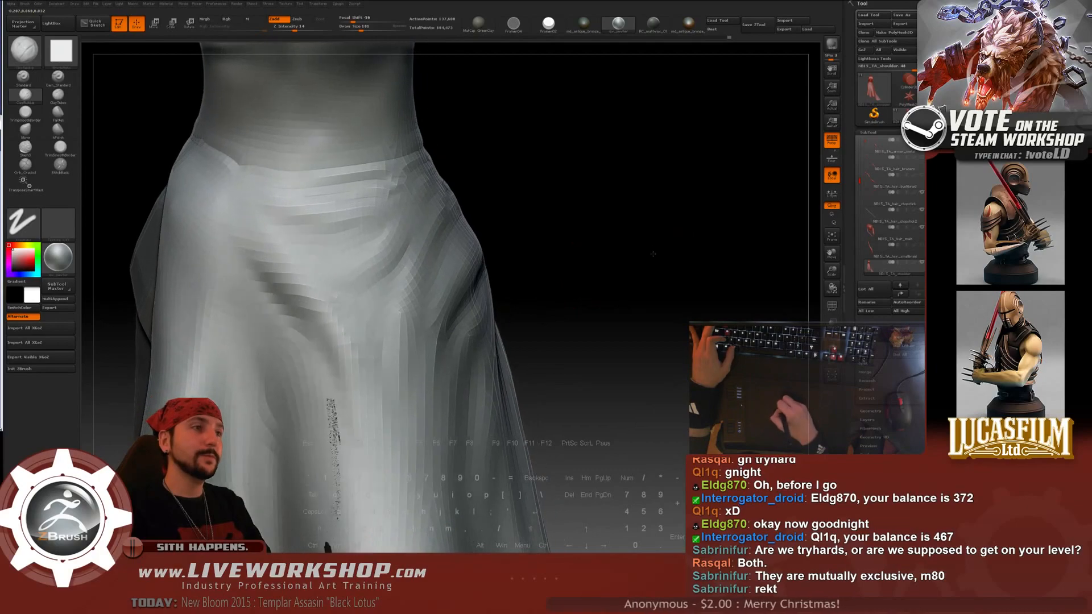
pyautogui.moveTo(580, 212); pyautogui.dragTo(547, 219)
pyautogui.moveTo(378, 269); pyautogui.dragTo(317, 290)
pyautogui.press('[')
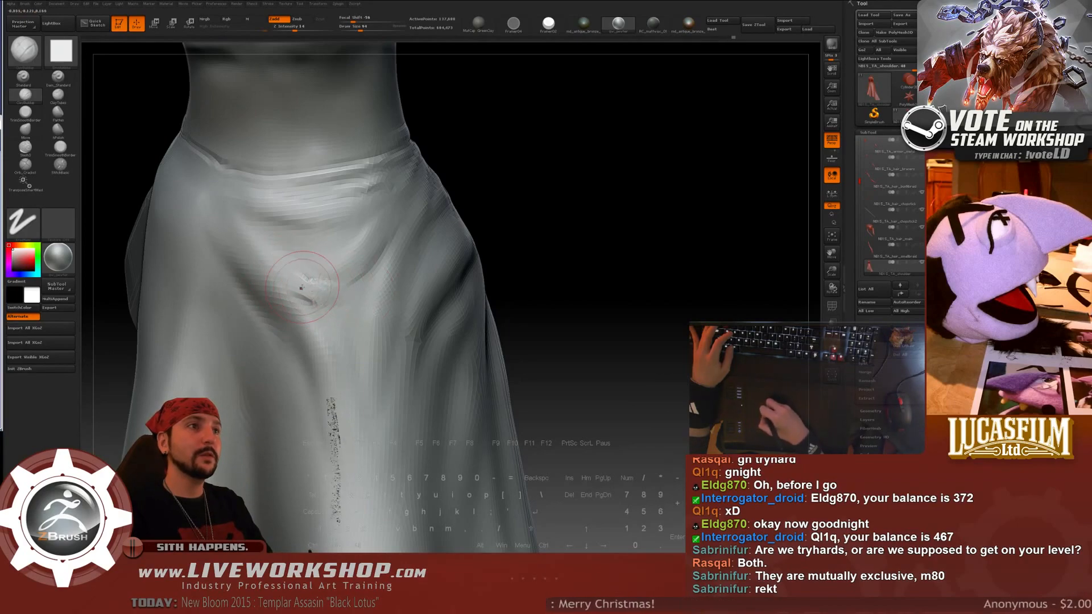
pyautogui.moveTo(301, 288); pyautogui.dragTo(278, 270)
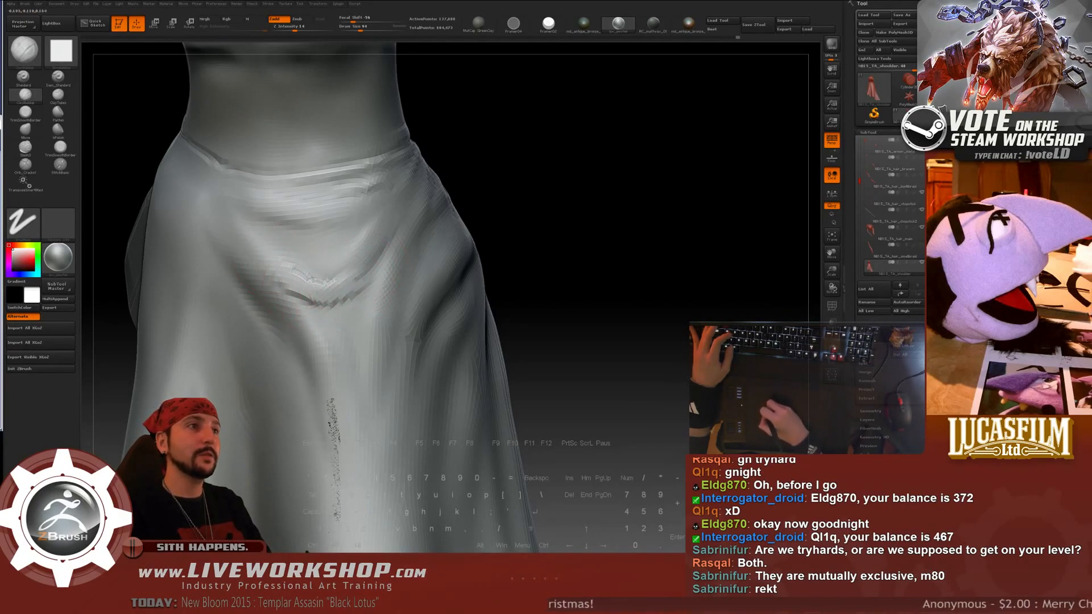
pyautogui.moveTo(376, 265); pyautogui.dragTo(323, 285)
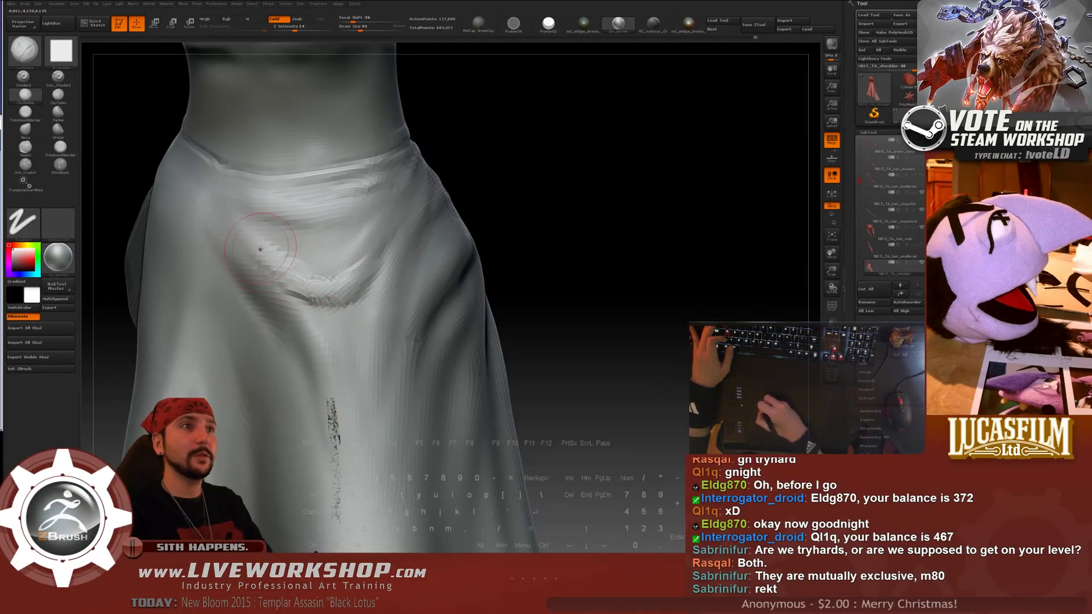
pyautogui.press('shift')
pyautogui.moveTo(342, 265)
pyautogui.keyDown('shift'); pyautogui.mouseDown()
pyautogui.moveTo(356, 278)
pyautogui.moveTo(319, 290)
pyautogui.mouseUp(); pyautogui.keyUp('shift')
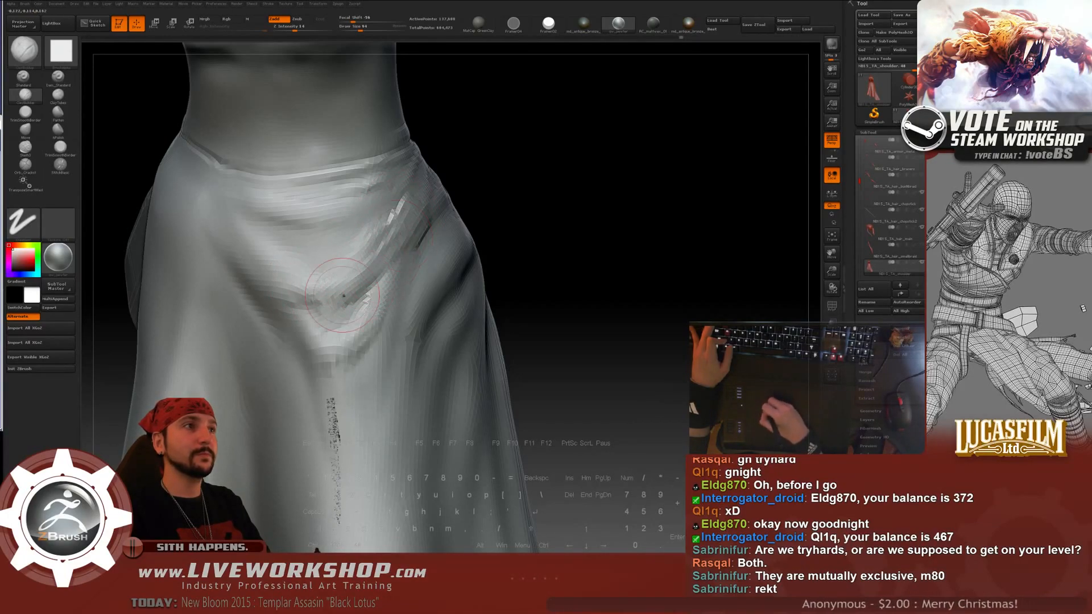
# - Layer additional V-shaped creases inside the front drape and smooth them toward the hip
pyautogui.press('ctrl')
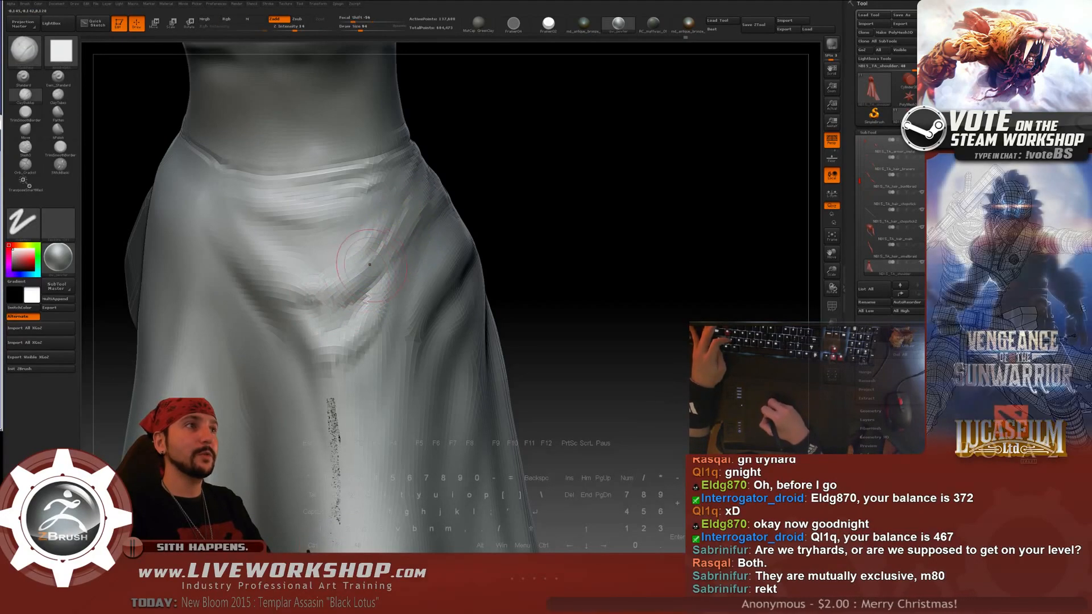
pyautogui.press('shift')
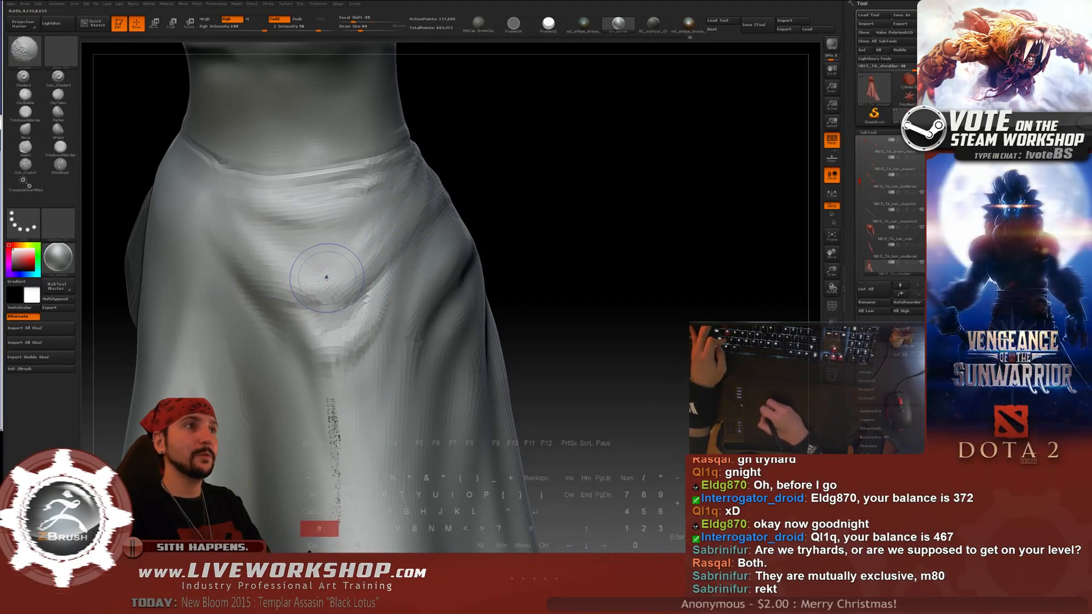
pyautogui.press('alt')
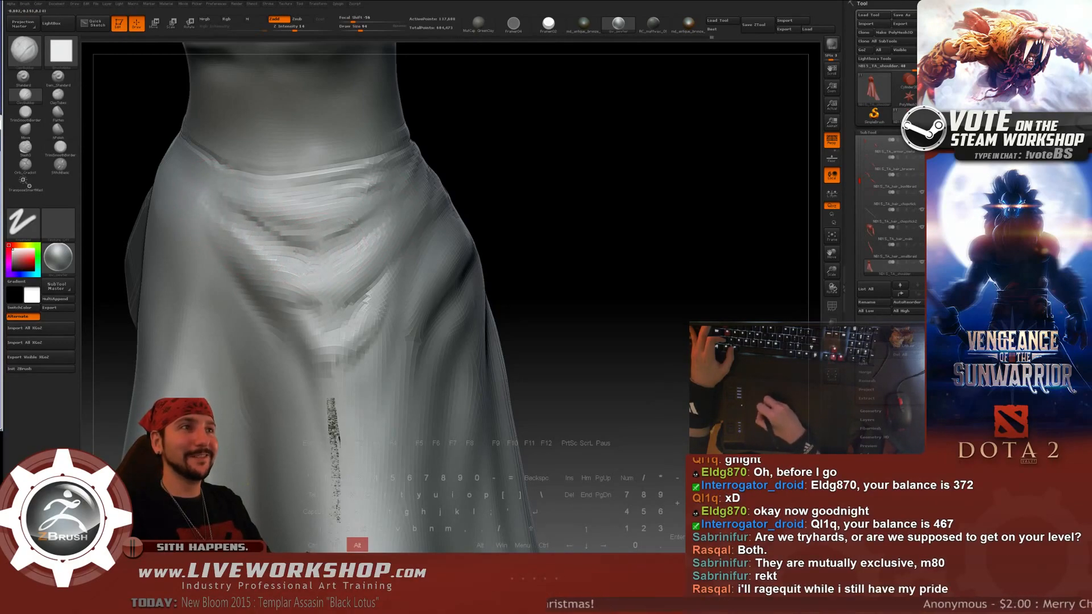
pyautogui.press('shift')
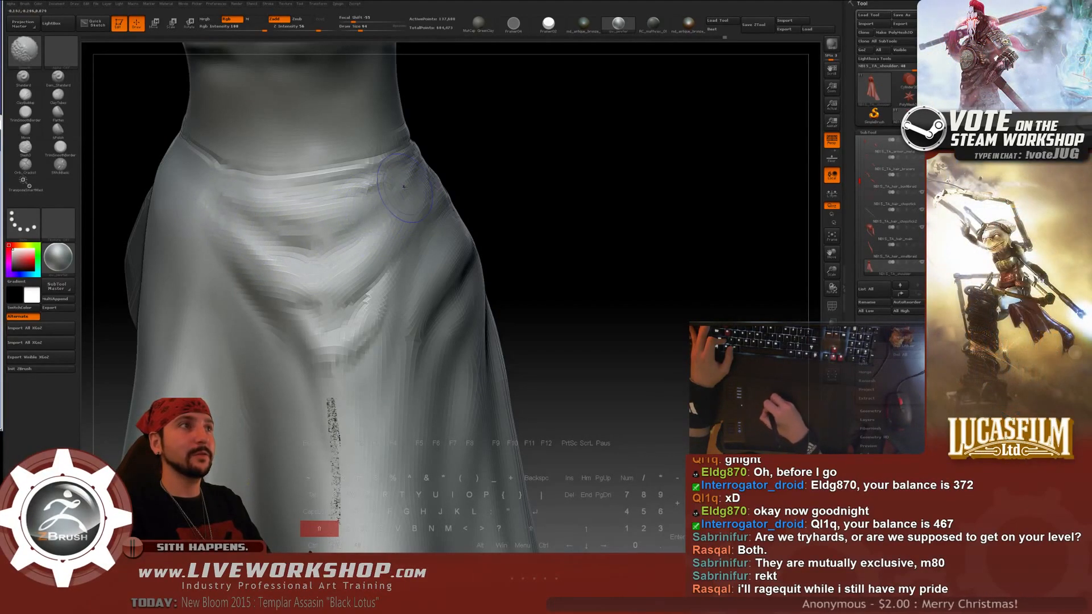
pyautogui.moveTo(515, 185)
pyautogui.keyDown('alt'); pyautogui.mouseDown()
pyautogui.moveTo(515, 135)
pyautogui.moveTo(556, 185)
pyautogui.moveTo(542, 204)
pyautogui.moveTo(555, 273)
pyautogui.moveTo(608, 197)
pyautogui.moveTo(526, 209)
pyautogui.mouseUp(); pyautogui.keyUp('alt')
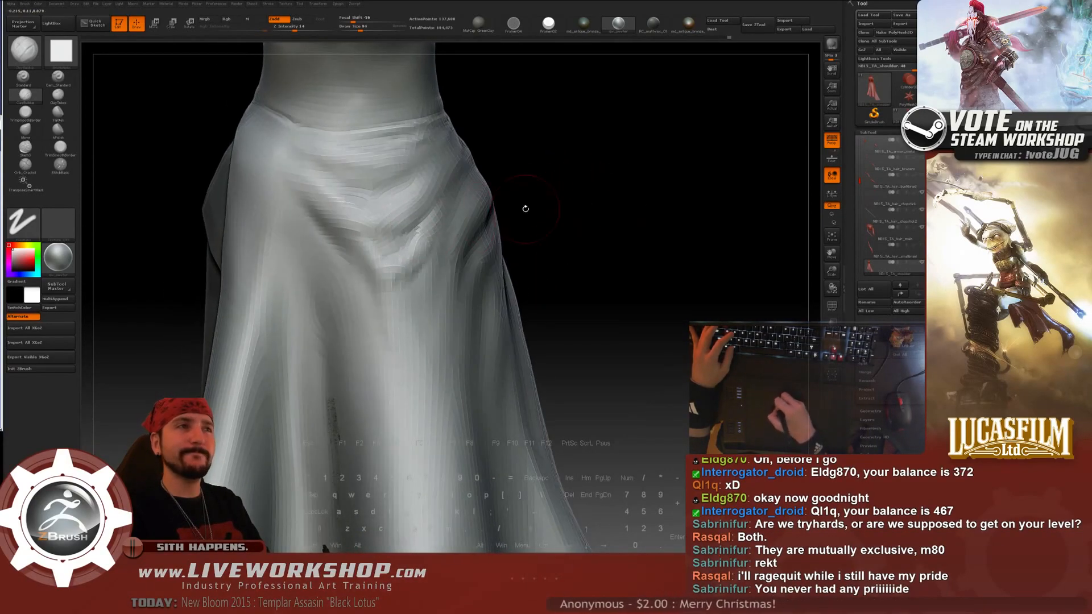
# - Carve long folds running from the front drape down the skirt with a larger brush and smooth them
pyautogui.moveTo(300, 211)
pyautogui.mouseDown()
pyautogui.moveTo(349, 250)
pyautogui.moveTo(299, 191)
pyautogui.moveTo(341, 255)
pyautogui.moveTo(349, 307)
pyautogui.mouseUp()
pyautogui.press(']')
pyautogui.moveTo(336, 231); pyautogui.dragTo(373, 334)
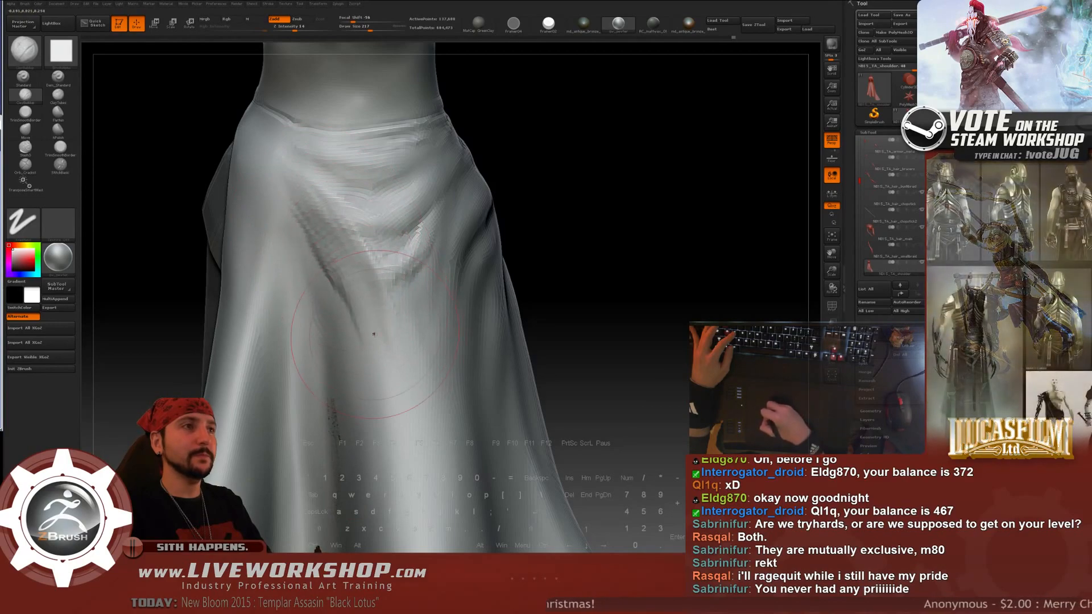
pyautogui.moveTo(324, 227); pyautogui.dragTo(365, 316)
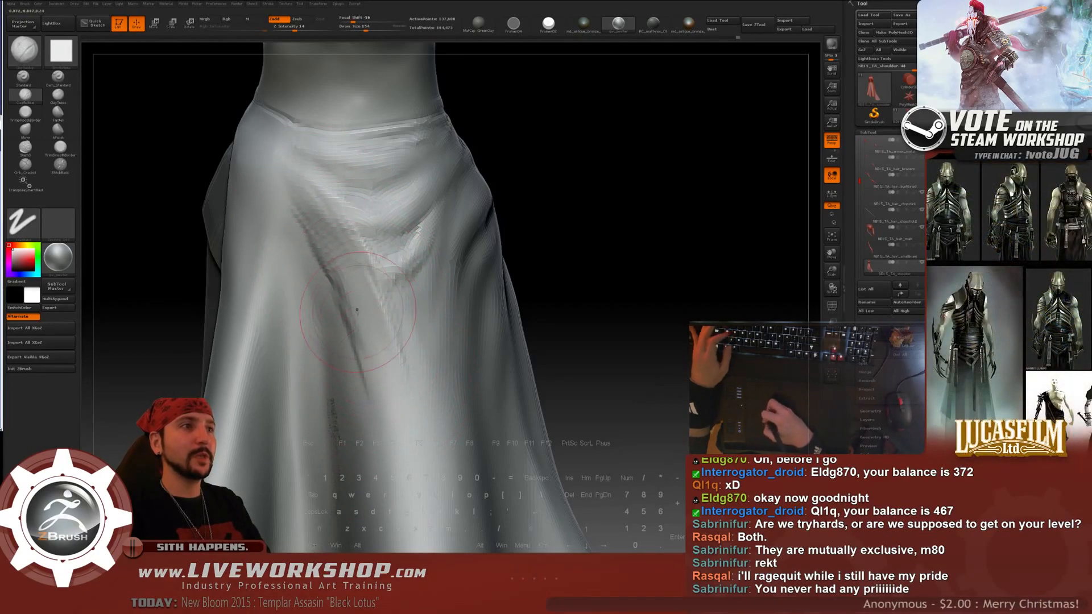
pyautogui.press('shift')
pyautogui.keyDown('shift'); pyautogui.moveTo(364, 241); pyautogui.dragTo(333, 244); pyautogui.keyUp('shift')
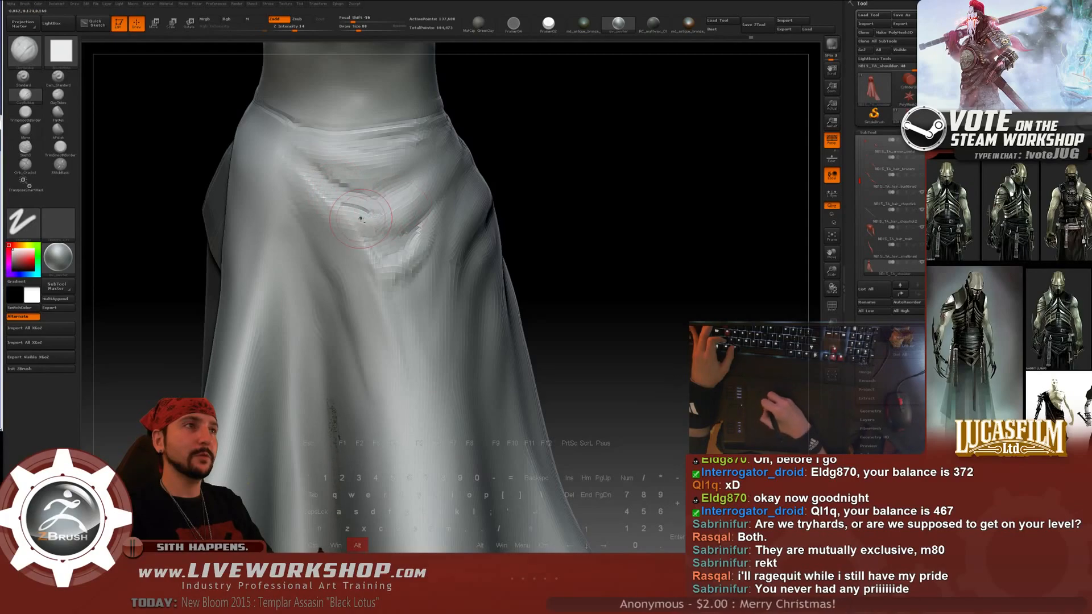
# - Refine the stacked creases in the middle of the front drape and blend their edges into the skirt
pyautogui.keyDown('alt'); pyautogui.moveTo(361, 219); pyautogui.dragTo(398, 224); pyautogui.keyUp('alt')
pyautogui.keyDown('alt'); pyautogui.moveTo(324, 199); pyautogui.dragTo(410, 226); pyautogui.keyUp('alt')
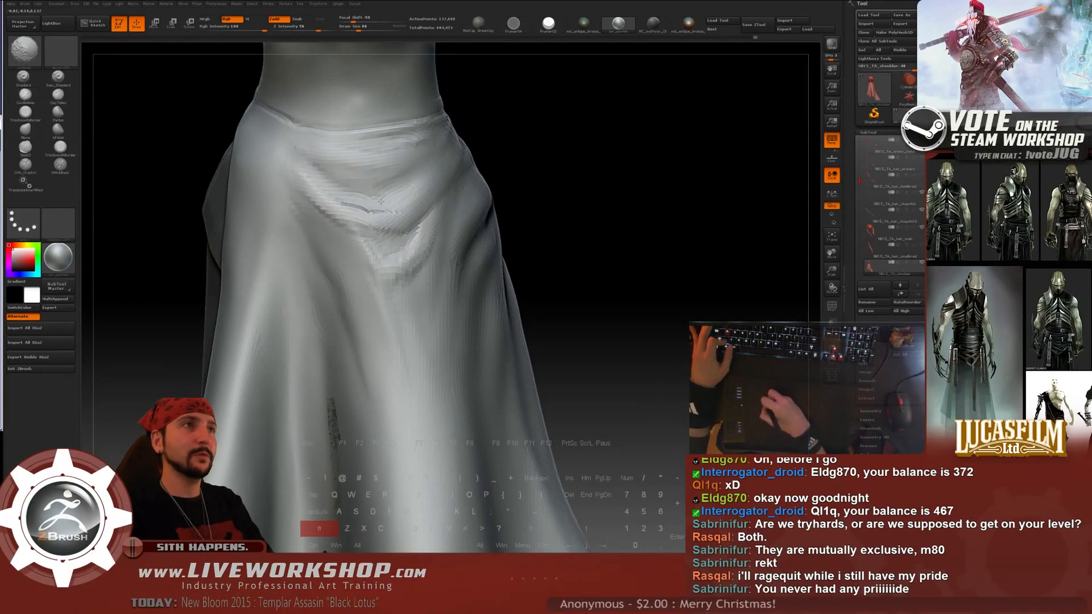
pyautogui.keyDown('shift'); pyautogui.moveTo(318, 209); pyautogui.dragTo(347, 239); pyautogui.keyUp('shift')
pyautogui.moveTo(304, 190); pyautogui.dragTo(370, 273)
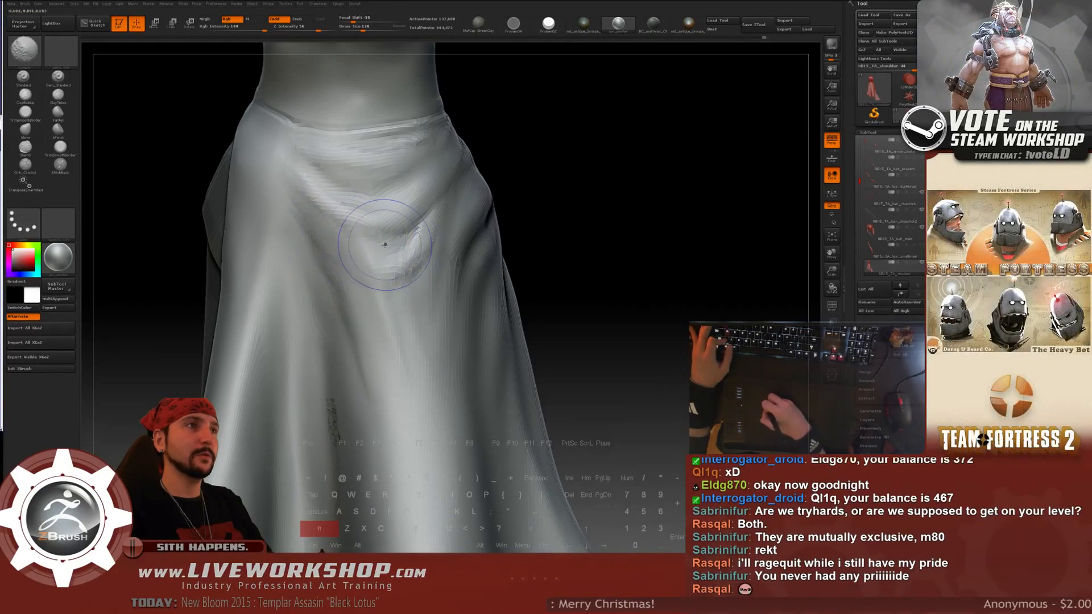
pyautogui.press('[')
pyautogui.press('[')
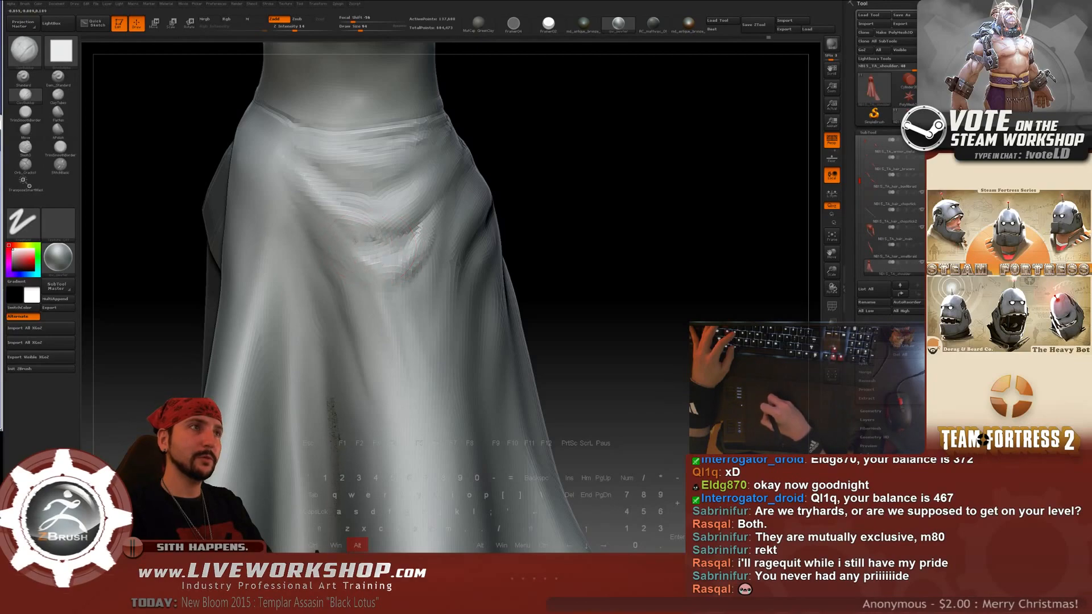
pyautogui.press('shift')
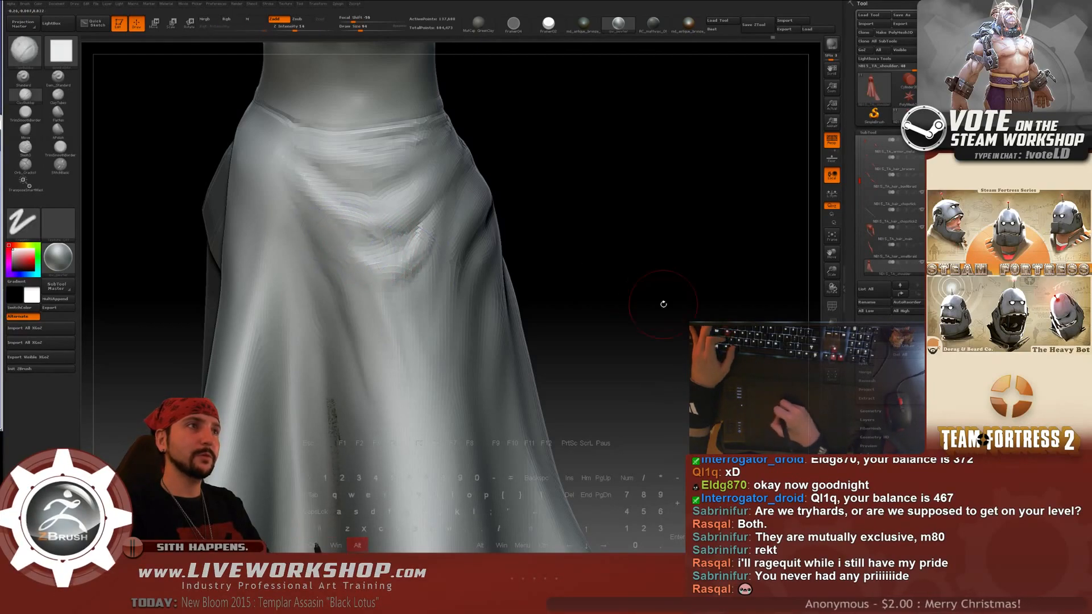
# - Resize the brush and carve a diagonal crease from the hip into the middle of the front drape
pyautogui.keyDown('alt'); pyautogui.moveTo(663, 305); pyautogui.dragTo(610, 244); pyautogui.keyUp('alt')
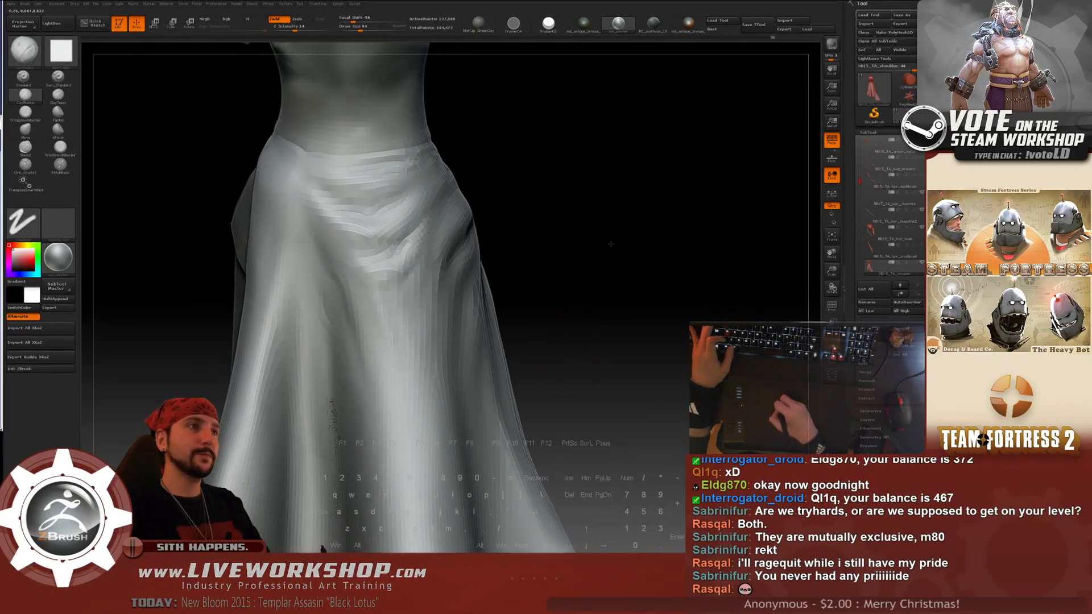
pyautogui.moveTo(667, 203)
pyautogui.mouseDown()
pyautogui.moveTo(625, 191)
pyautogui.moveTo(575, 218)
pyautogui.mouseUp()
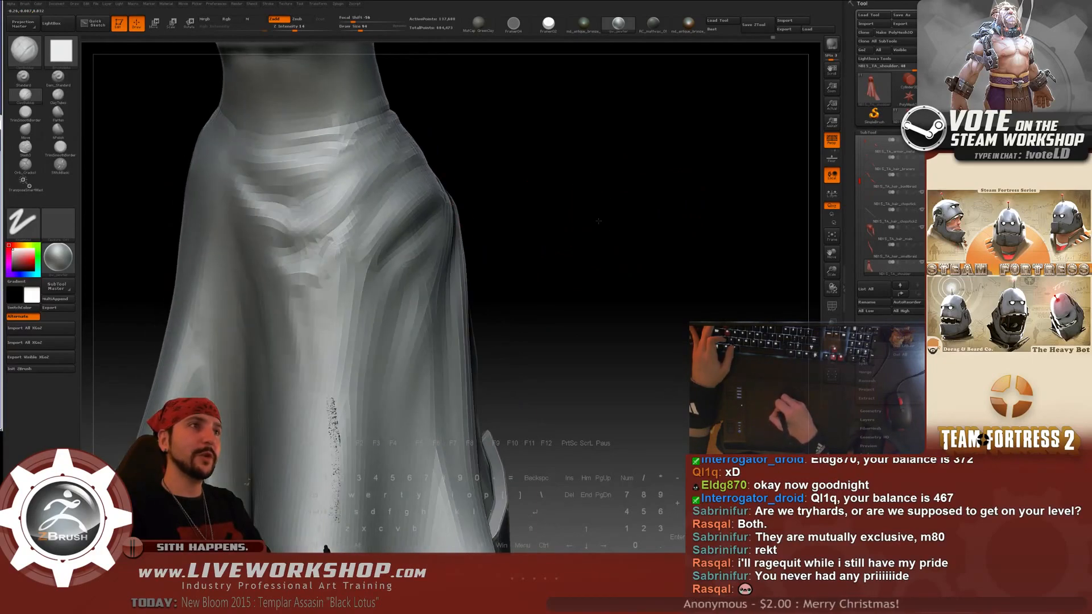
pyautogui.press('s')
pyautogui.moveTo(328, 249); pyautogui.dragTo(322, 250)
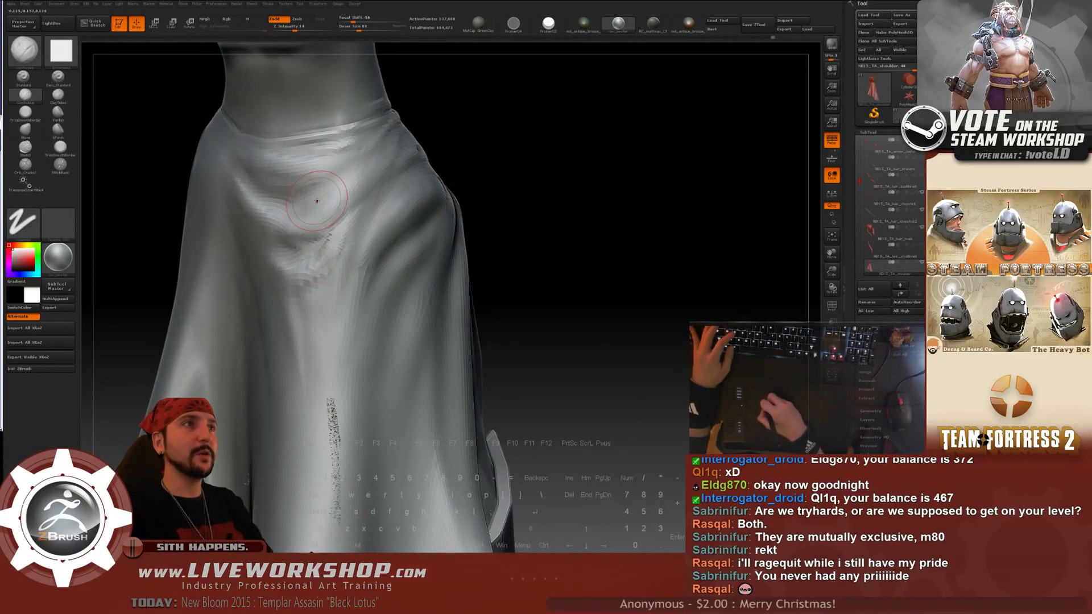
pyautogui.keyDown('alt'); pyautogui.moveTo(380, 152); pyautogui.dragTo(332, 196); pyautogui.keyUp('alt')
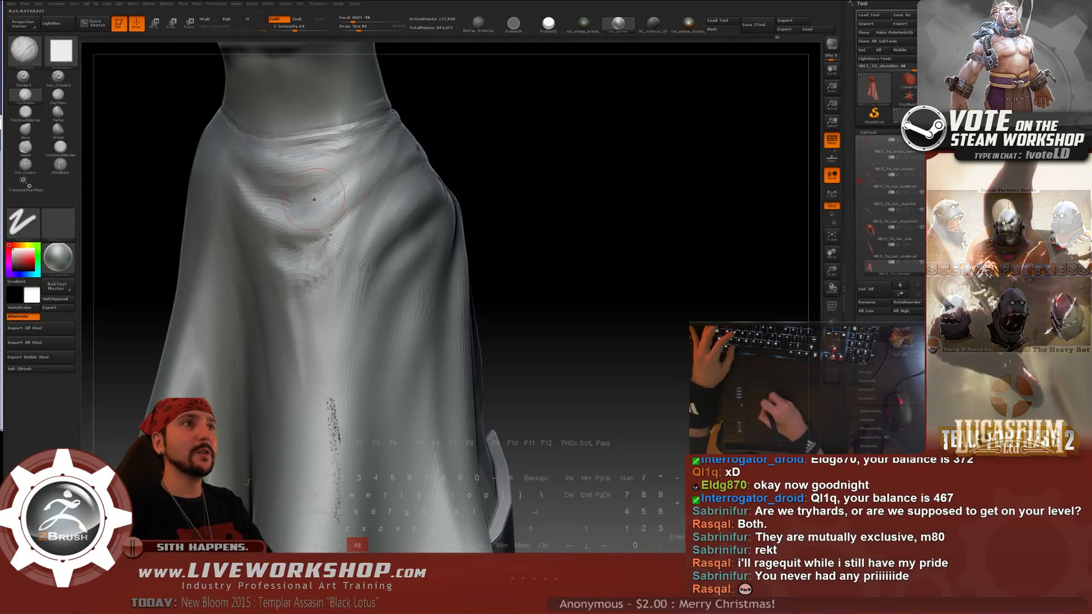
pyautogui.keyDown('alt'); pyautogui.moveTo(373, 154); pyautogui.dragTo(331, 199); pyautogui.keyUp('alt')
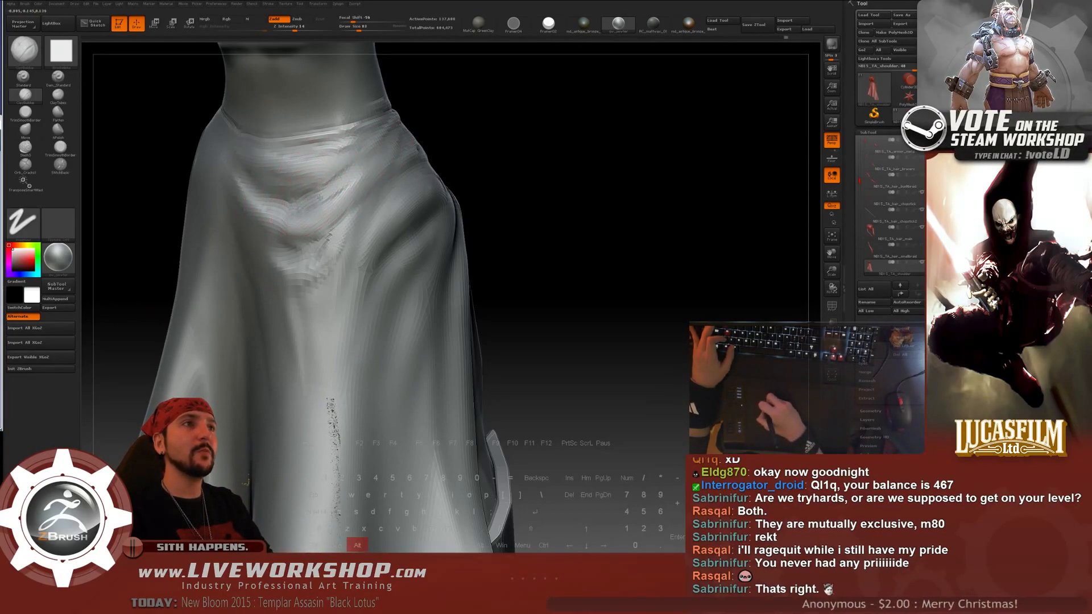
pyautogui.press('shift')
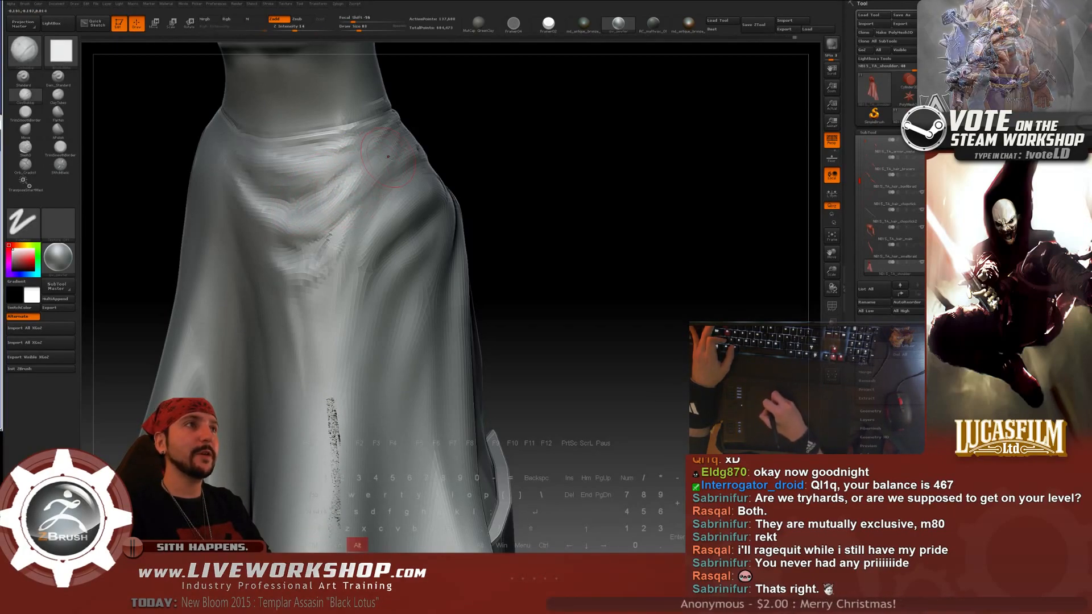
# - Adjust the brush size and deepen the central V-shaped crease of the front drape from both sides
pyautogui.moveTo(504, 151); pyautogui.dragTo(446, 153)
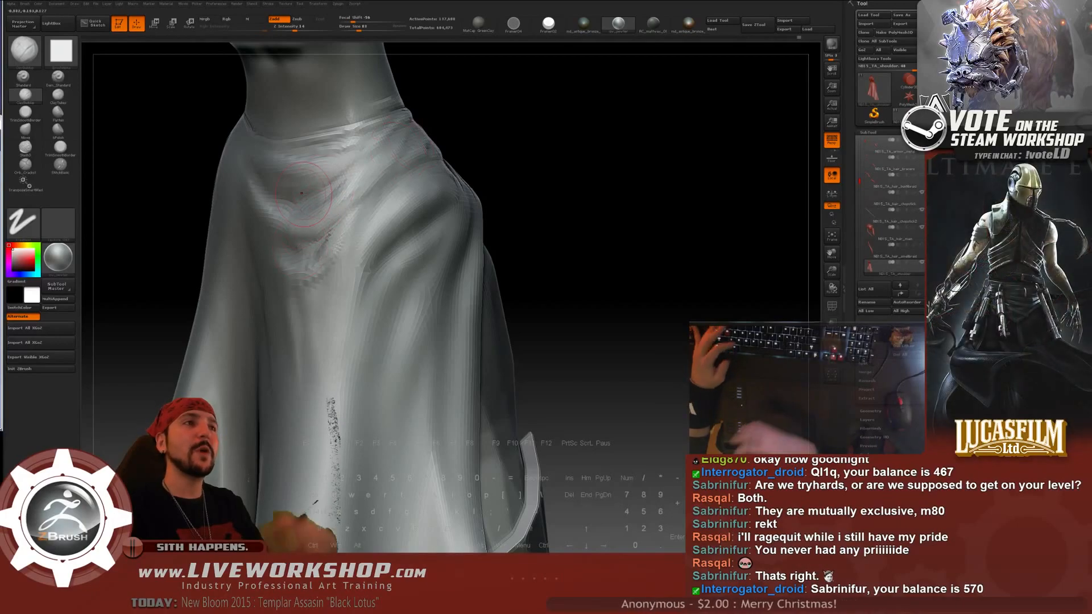
pyautogui.moveTo(551, 134)
pyautogui.mouseDown()
pyautogui.moveTo(566, 134)
pyautogui.moveTo(327, 200)
pyautogui.mouseUp()
pyautogui.press('s')
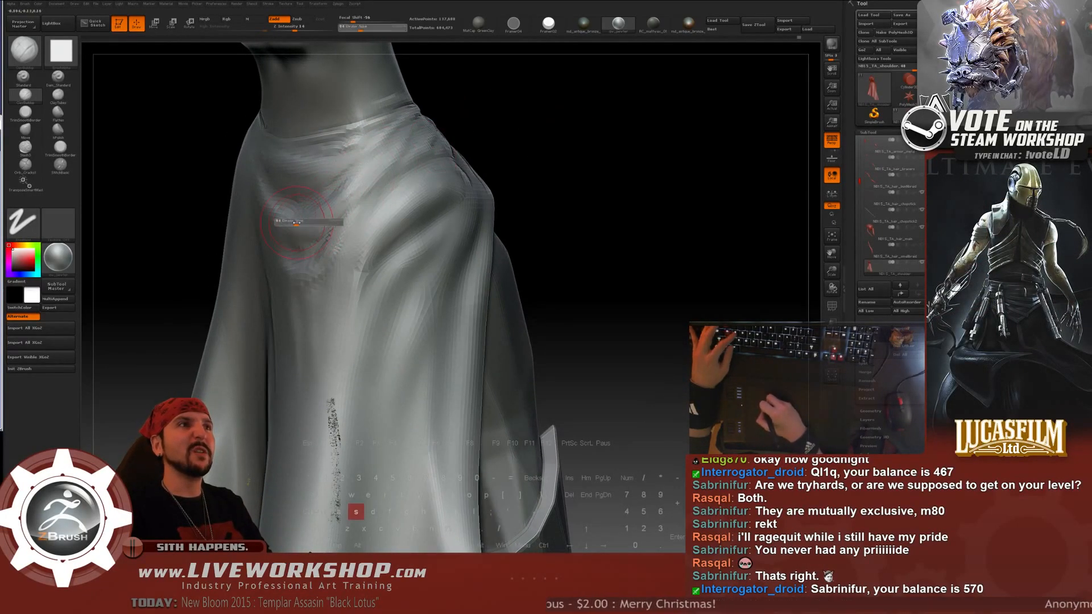
pyautogui.click(294, 224)
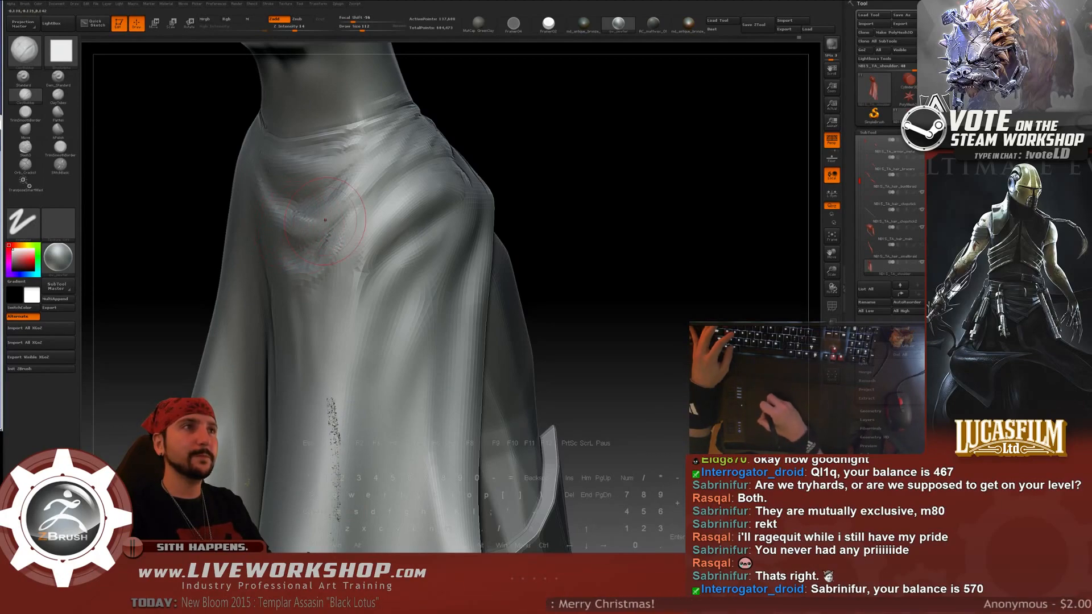
pyautogui.moveTo(493, 149); pyautogui.dragTo(549, 155)
pyautogui.moveTo(306, 221); pyautogui.dragTo(342, 191)
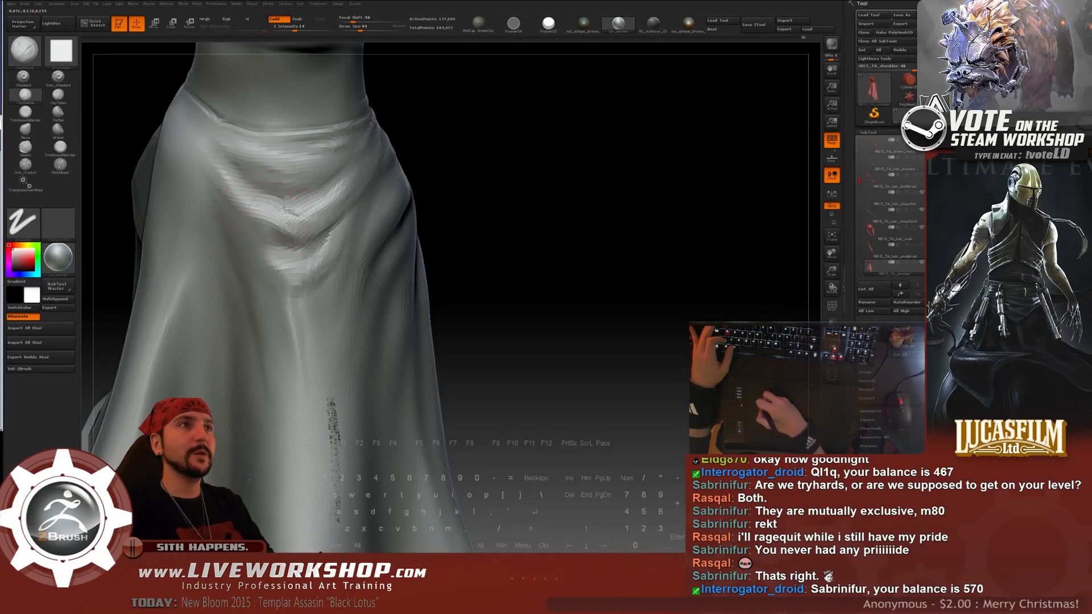
pyautogui.moveTo(239, 193)
pyautogui.mouseDown()
pyautogui.moveTo(275, 219)
pyautogui.moveTo(345, 188)
pyautogui.mouseUp()
pyautogui.moveTo(301, 219); pyautogui.dragTo(371, 164)
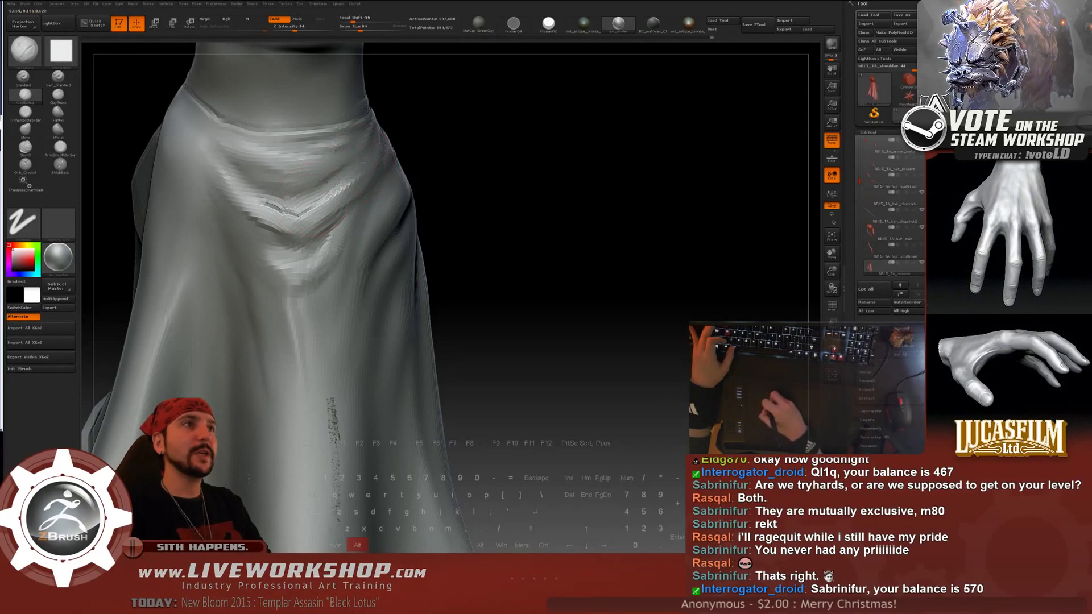
# - Extend the V-shaped crease up toward the hip and soften the rough area at its point
pyautogui.moveTo(472, 147); pyautogui.dragTo(367, 183)
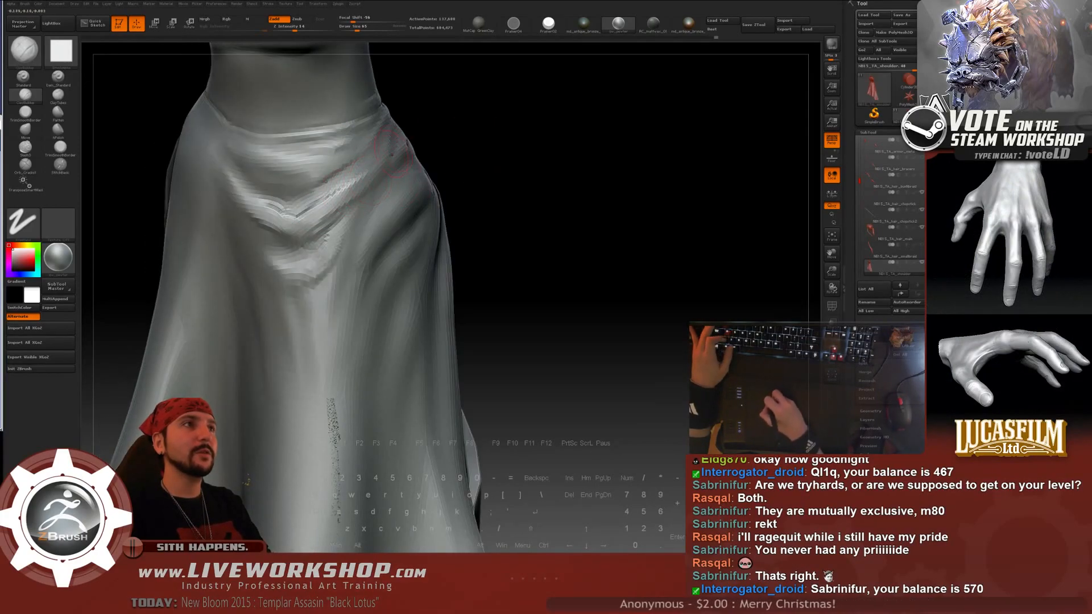
pyautogui.press('shift')
pyautogui.press('alt')
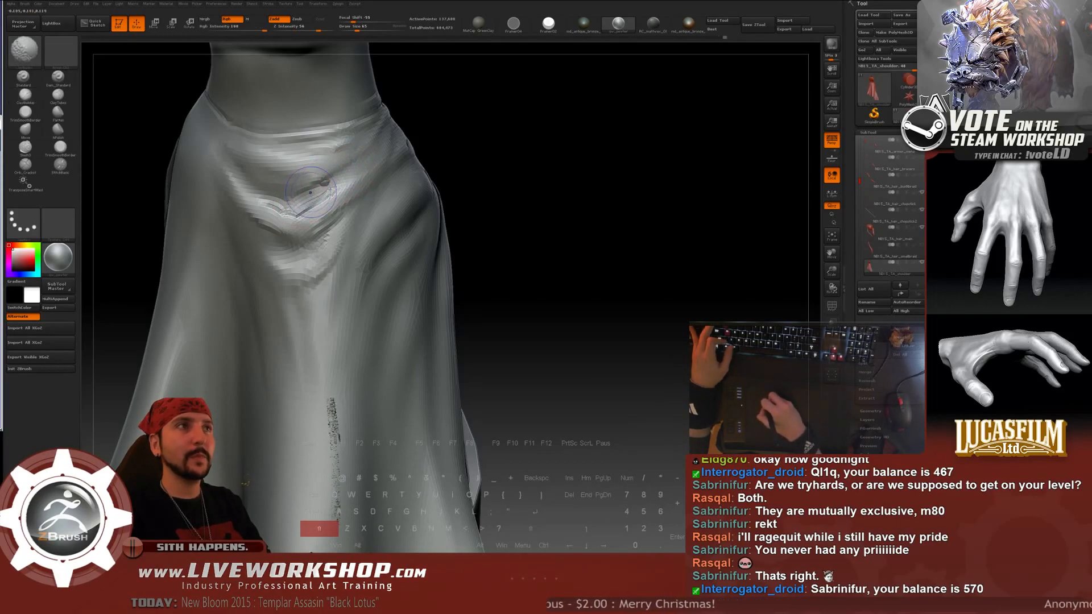
pyautogui.moveTo(494, 142); pyautogui.dragTo(575, 152)
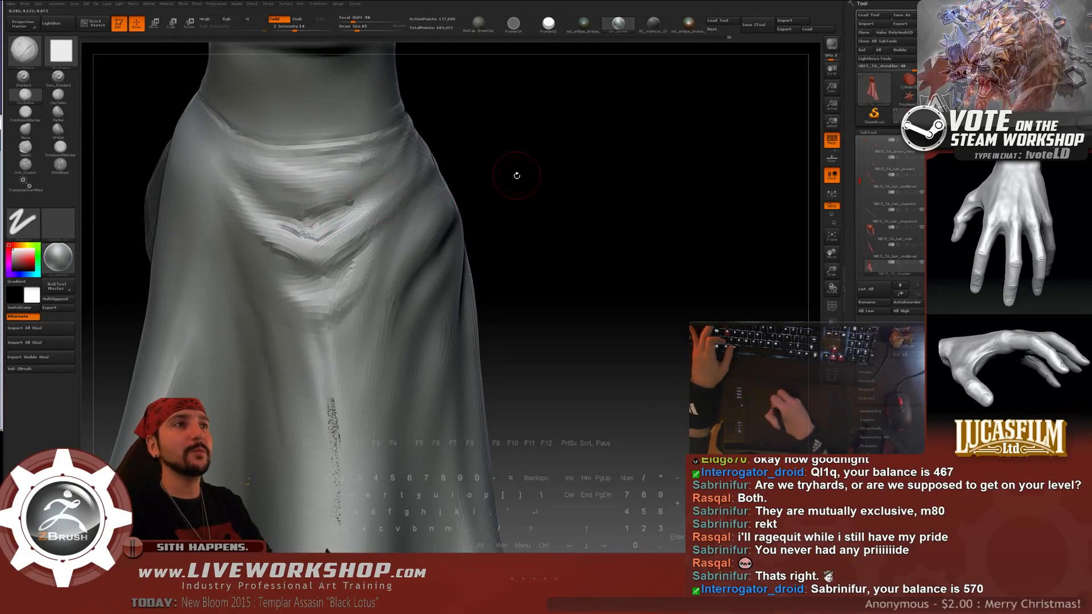
pyautogui.moveTo(516, 176); pyautogui.dragTo(485, 175)
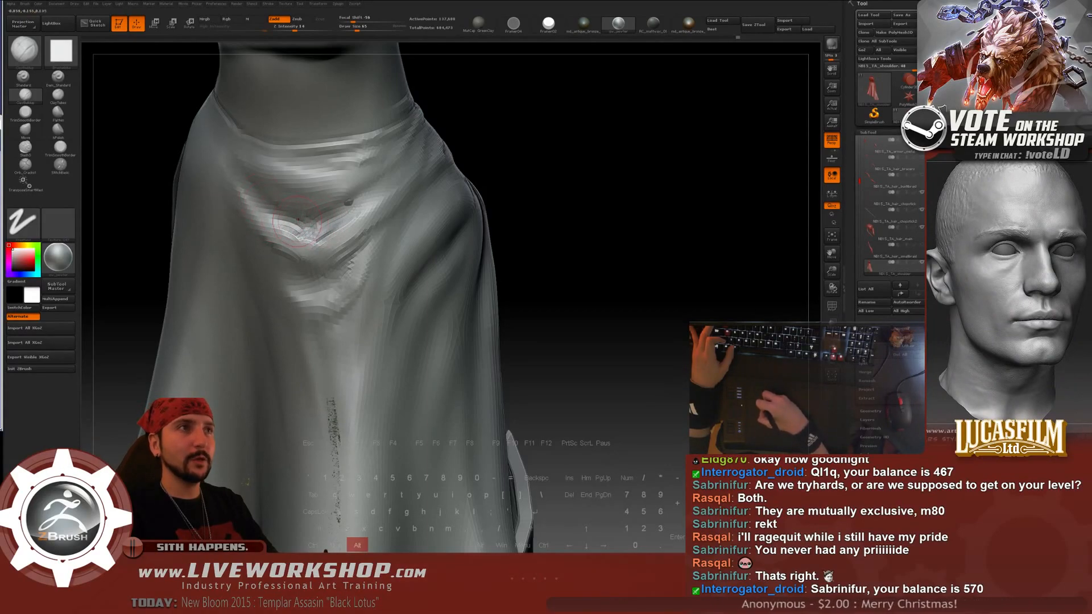
pyautogui.press('shift')
# - Smooth the tip of the stacked V creases and blend their ends into the cloth near the hips
pyautogui.moveTo(512, 268)
pyautogui.keyDown('alt'); pyautogui.mouseDown()
pyautogui.moveTo(497, 217)
pyautogui.moveTo(497, 234)
pyautogui.moveTo(511, 200)
pyautogui.moveTo(571, 181)
pyautogui.moveTo(574, 199)
pyautogui.mouseUp(); pyautogui.keyUp('alt')
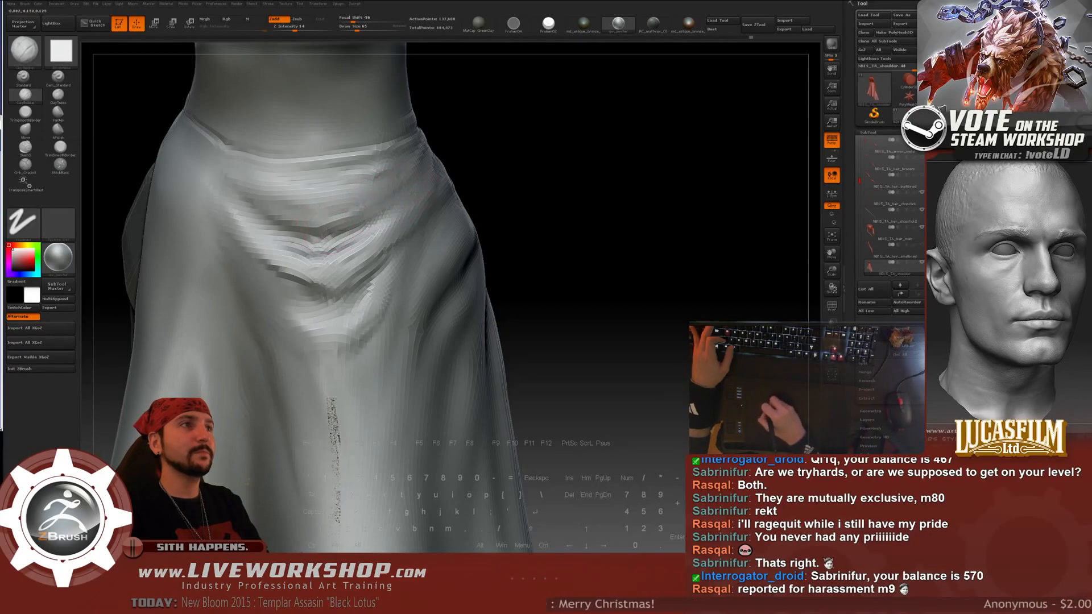
pyautogui.press('shift')
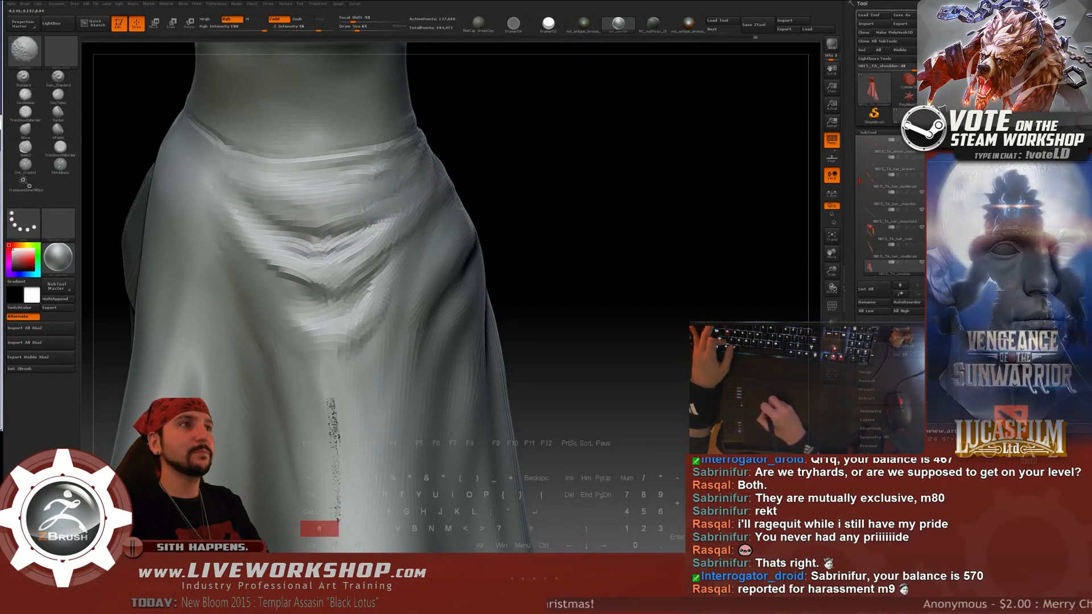
pyautogui.moveTo(343, 250)
pyautogui.keyDown('shift'); pyautogui.mouseDown()
pyautogui.moveTo(335, 232)
pyautogui.moveTo(393, 227)
pyautogui.mouseUp(); pyautogui.keyUp('shift')
pyautogui.press('shift')
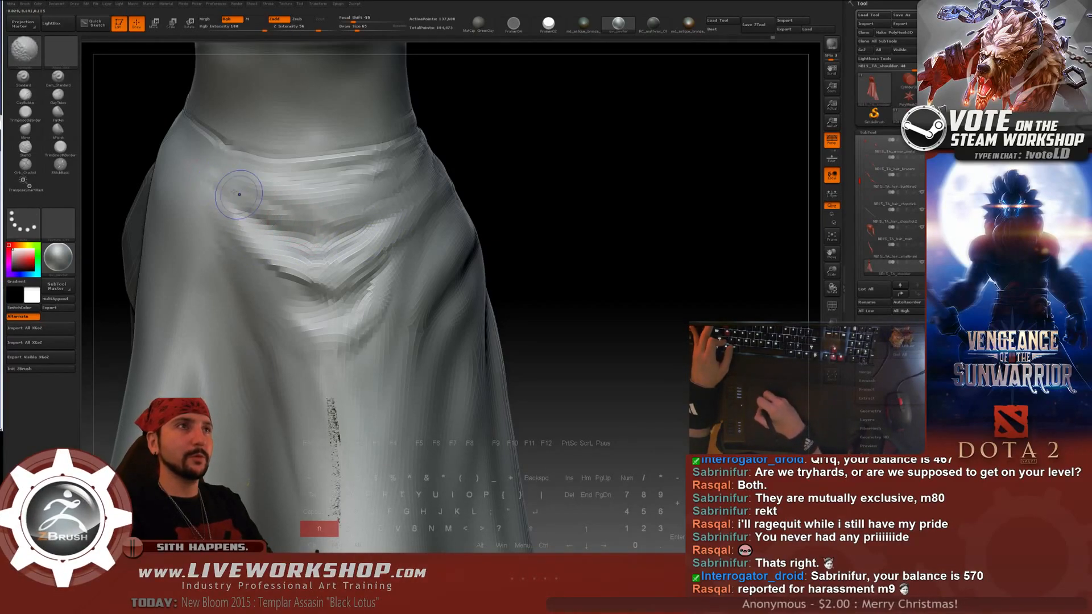
pyautogui.moveTo(558, 215); pyautogui.dragTo(363, 204)
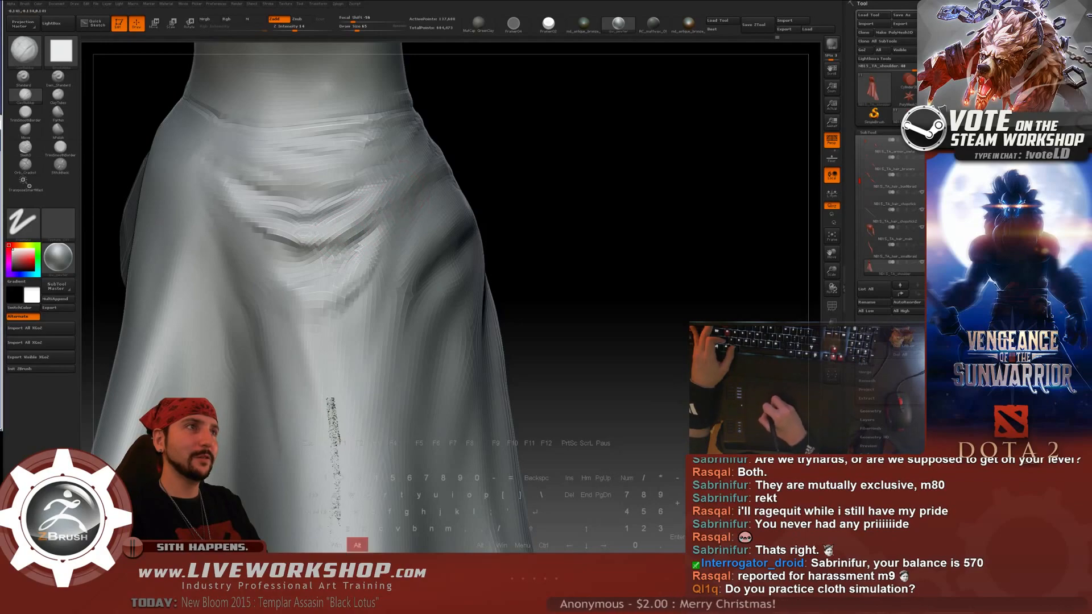
# - Sculpt folds falling from beneath the front drape onto the upper skirt with a larger brush and smooth them
pyautogui.moveTo(522, 165)
pyautogui.mouseDown()
pyautogui.moveTo(376, 204)
pyautogui.moveTo(419, 172)
pyautogui.mouseUp()
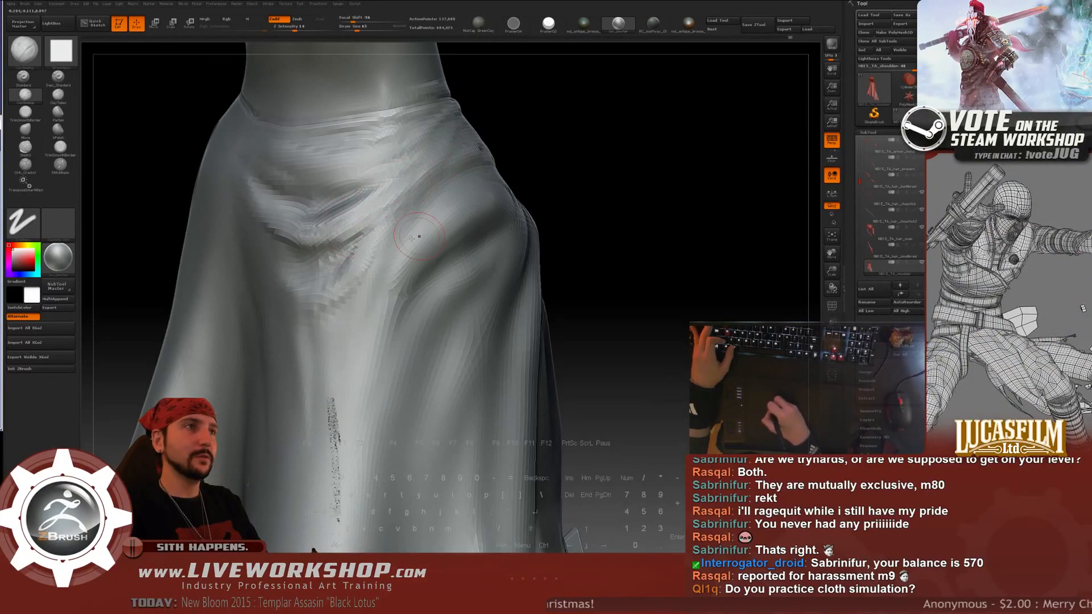
pyautogui.moveTo(611, 174)
pyautogui.mouseDown()
pyautogui.moveTo(621, 168)
pyautogui.moveTo(629, 189)
pyautogui.moveTo(578, 205)
pyautogui.mouseUp()
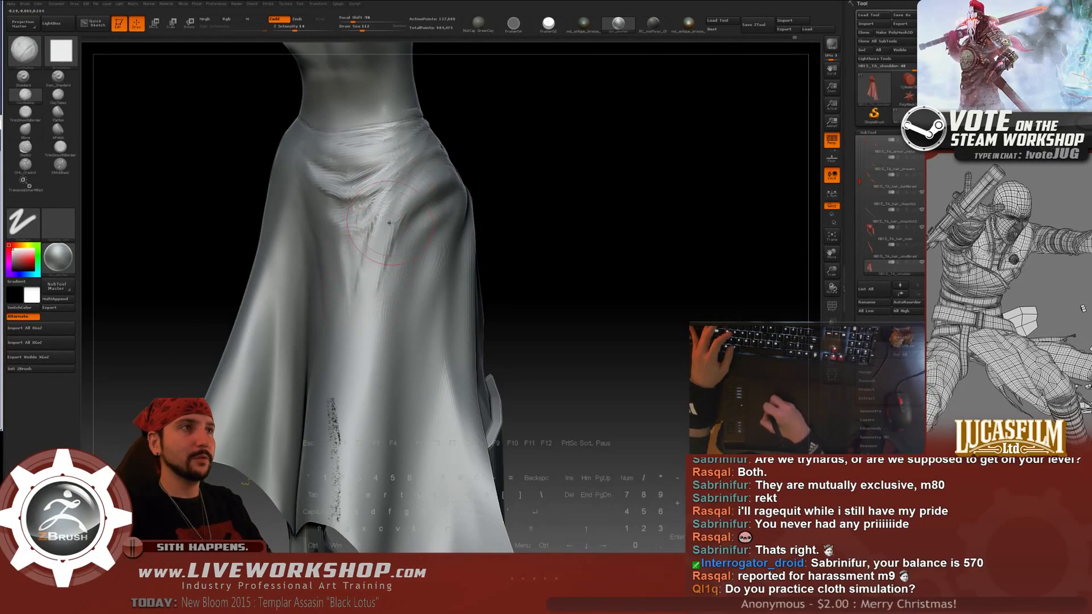
pyautogui.moveTo(358, 308); pyautogui.dragTo(373, 240)
pyautogui.moveTo(541, 239); pyautogui.dragTo(569, 241)
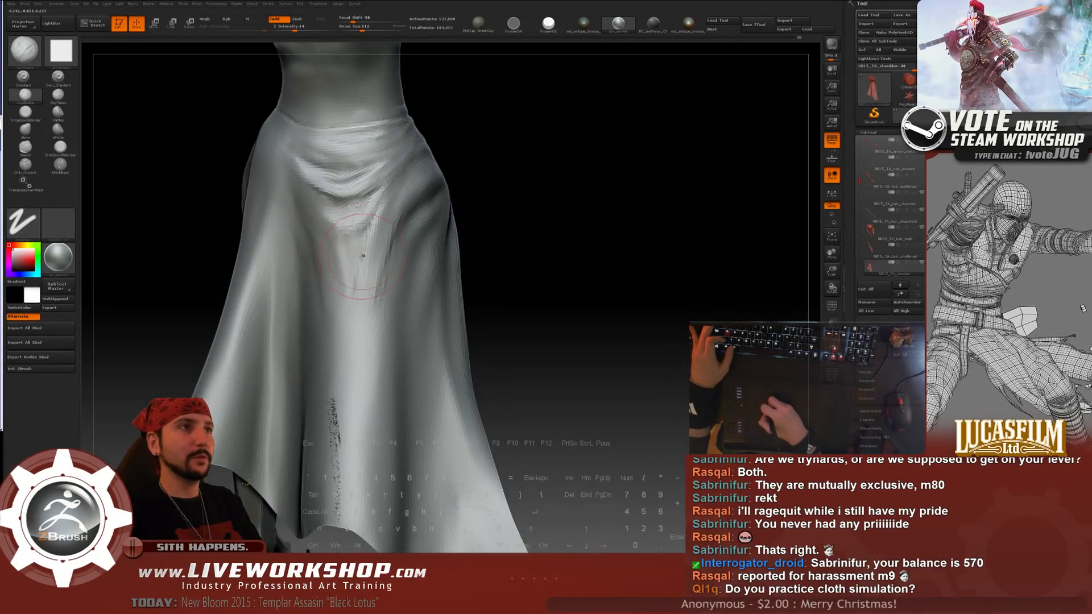
pyautogui.moveTo(361, 249); pyautogui.dragTo(363, 256)
pyautogui.press('shift')
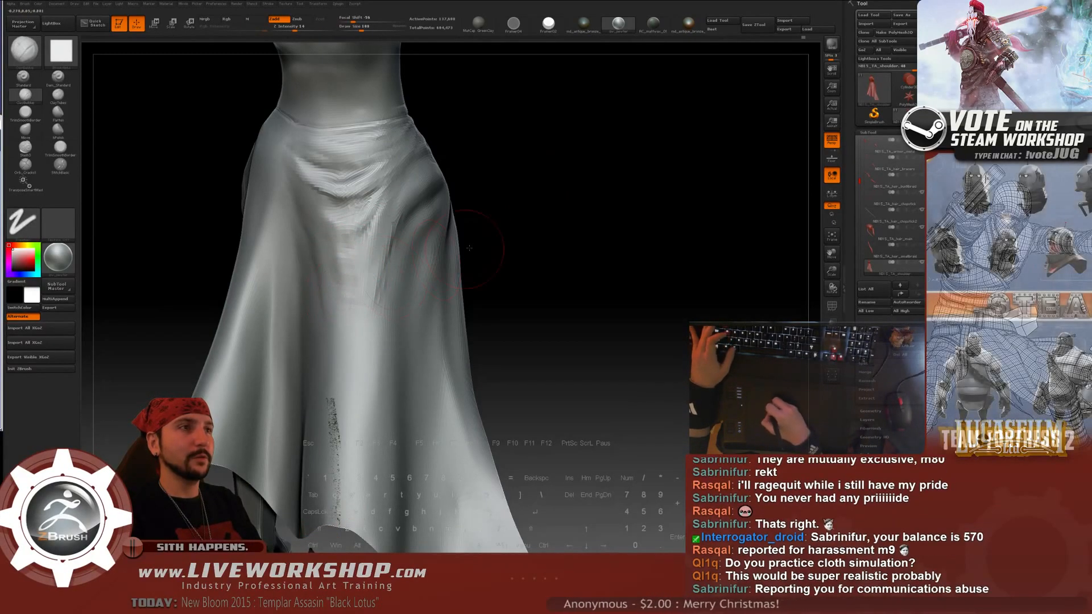
# - Carve shallow depressions beside the fold under the front drape and blend them into the hip side
pyautogui.moveTo(469, 248); pyautogui.dragTo(433, 268)
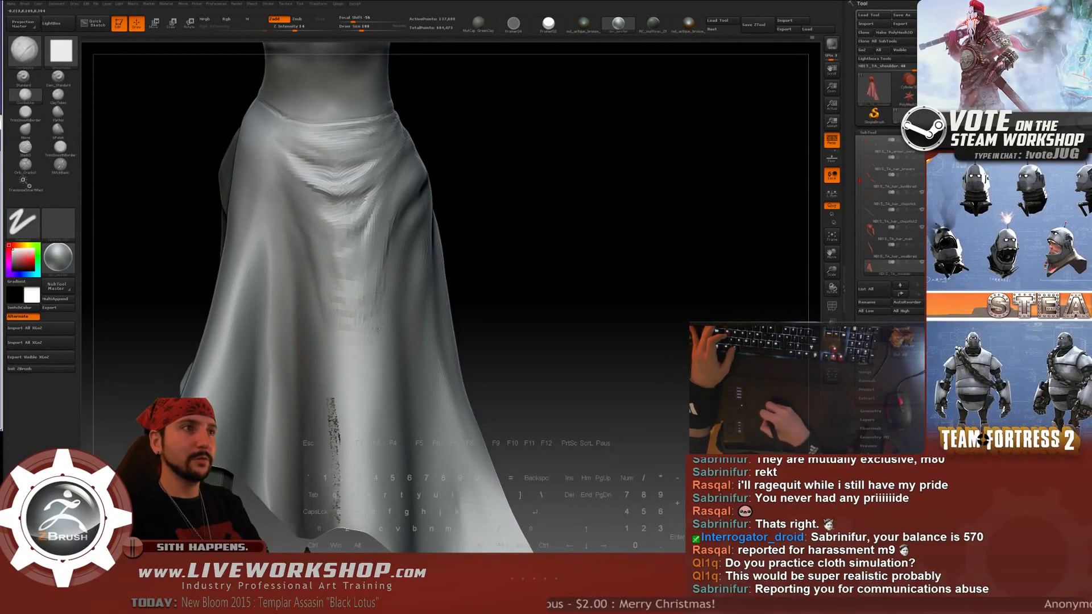
pyautogui.press('shift')
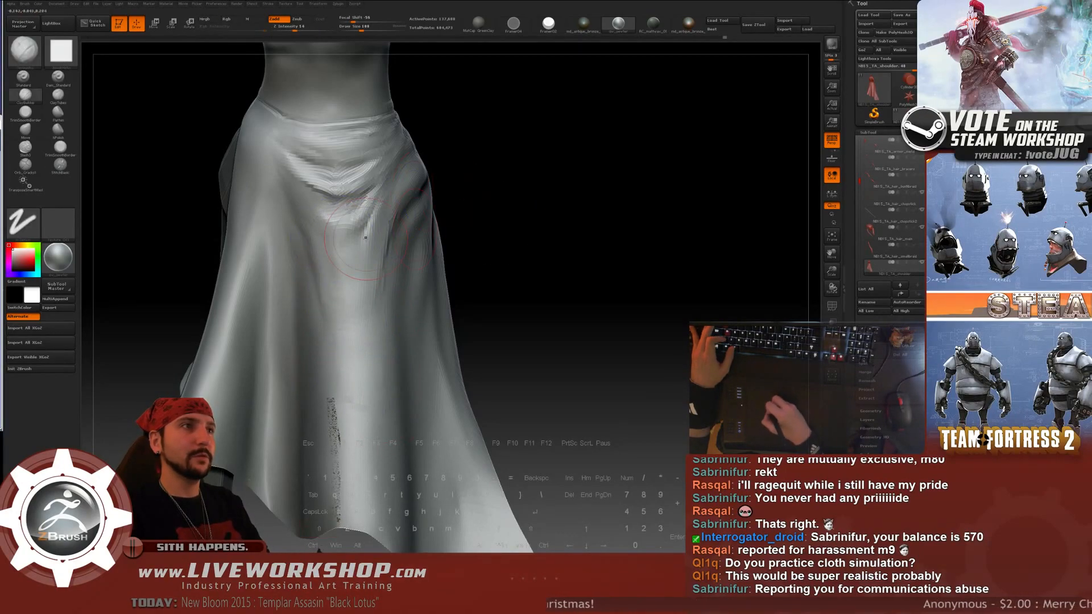
pyautogui.keyDown('alt'); pyautogui.moveTo(335, 247); pyautogui.dragTo(358, 240); pyautogui.keyUp('alt')
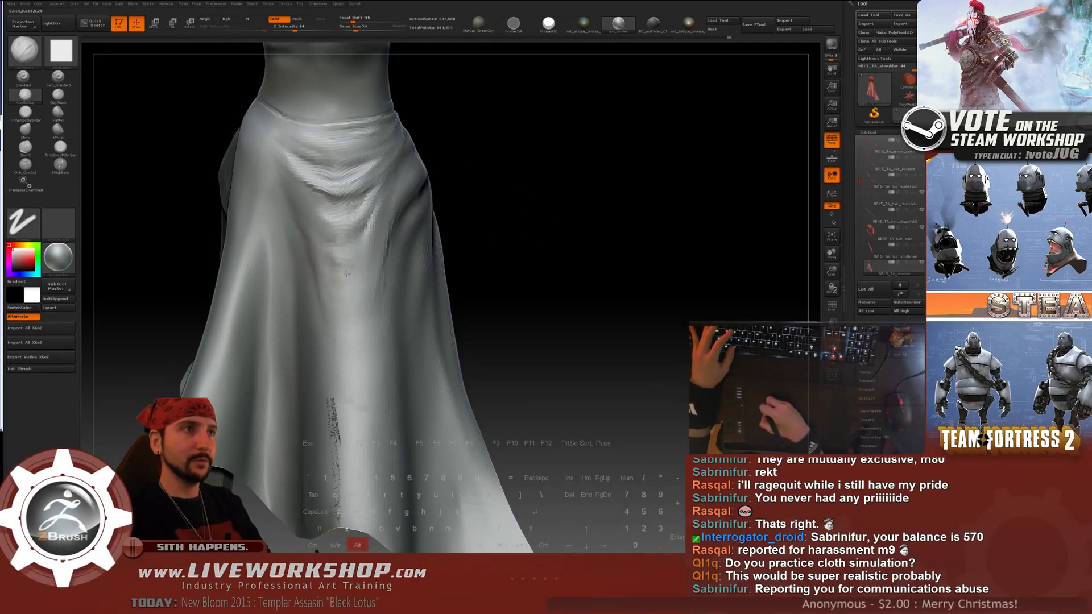
pyautogui.press('shift')
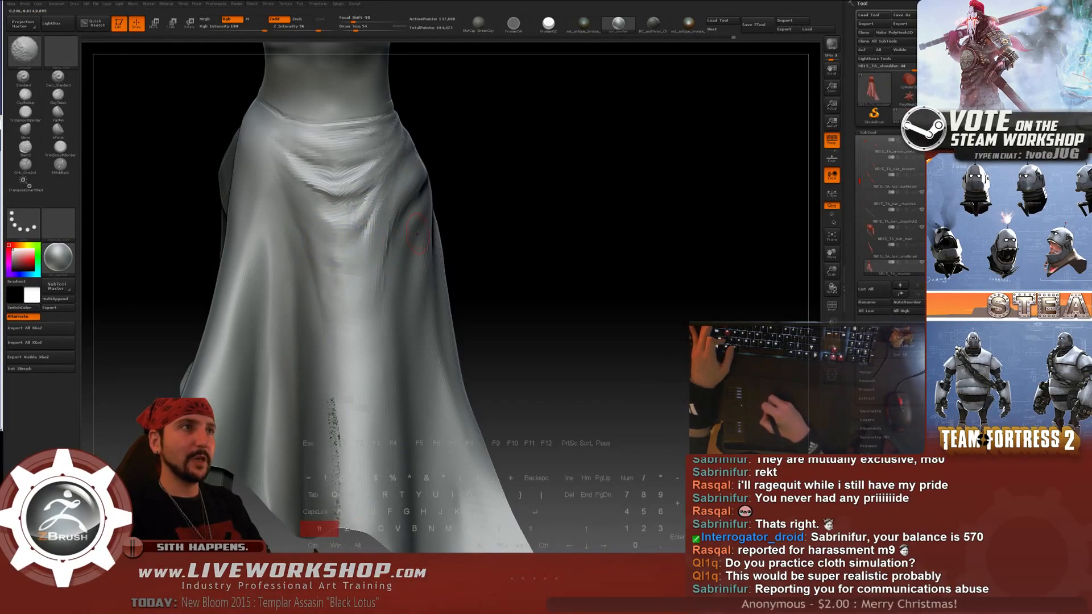
pyautogui.keyDown('ctrl'); pyautogui.moveTo(417, 234); pyautogui.dragTo(387, 230, button='right'); pyautogui.keyUp('ctrl')
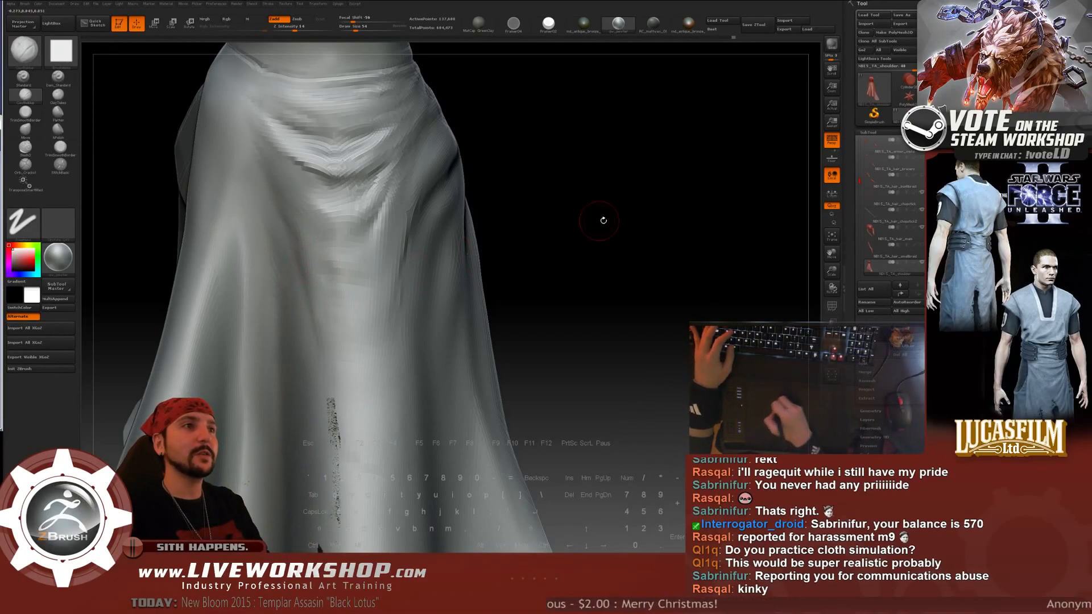
# - Resize the brush and shape the broad vertical fold down the skirt's lower front
pyautogui.moveTo(602, 220); pyautogui.dragTo(404, 197)
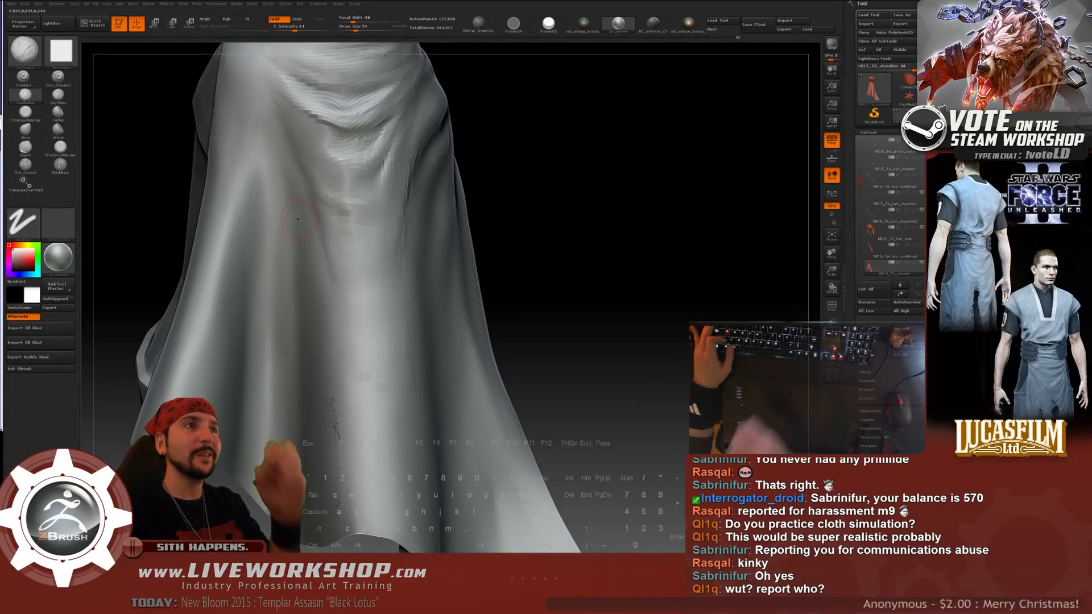
pyautogui.press('s')
pyautogui.moveTo(356, 238); pyautogui.dragTo(351, 238)
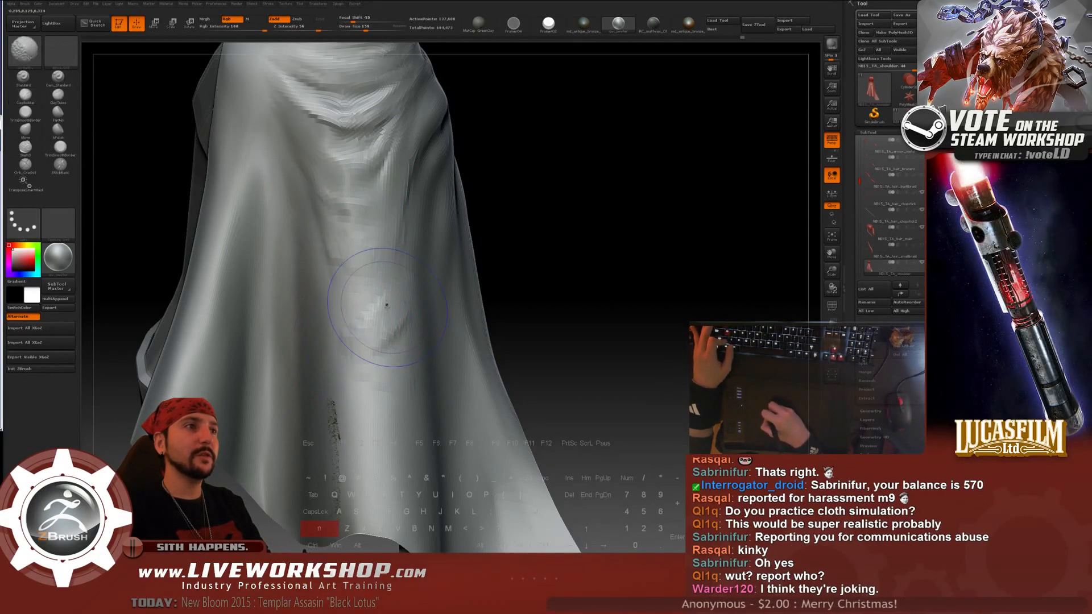
pyautogui.press('shift')
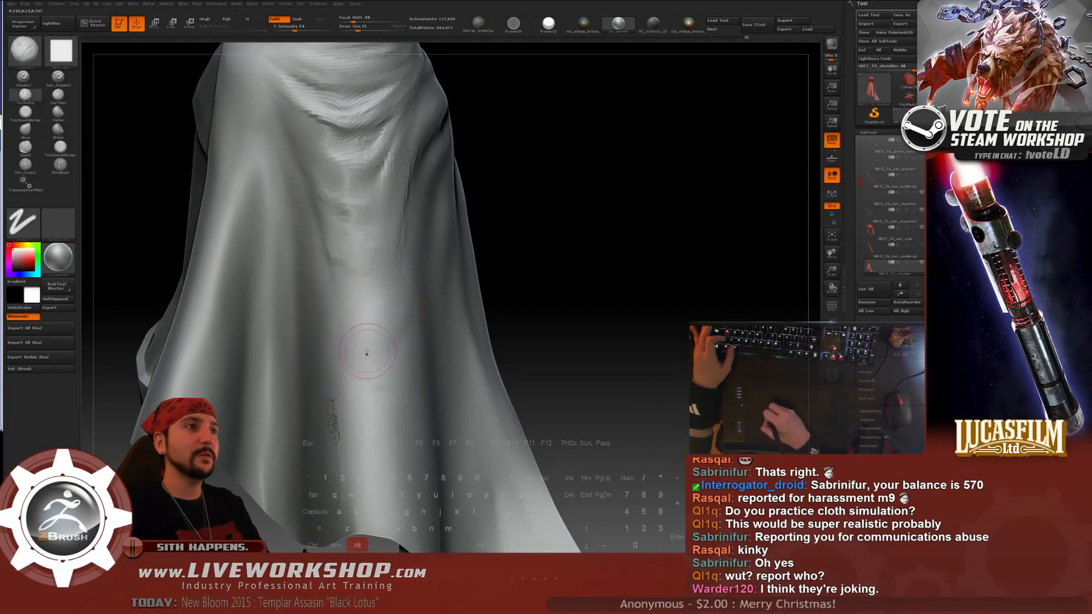
pyautogui.moveTo(367, 352); pyautogui.dragTo(364, 290)
pyautogui.keyDown('alt'); pyautogui.moveTo(382, 338); pyautogui.dragTo(408, 306); pyautogui.keyUp('alt')
# - Smooth the broad vertical fold and rework the blocky patch between it and the front drape
pyautogui.press('shift')
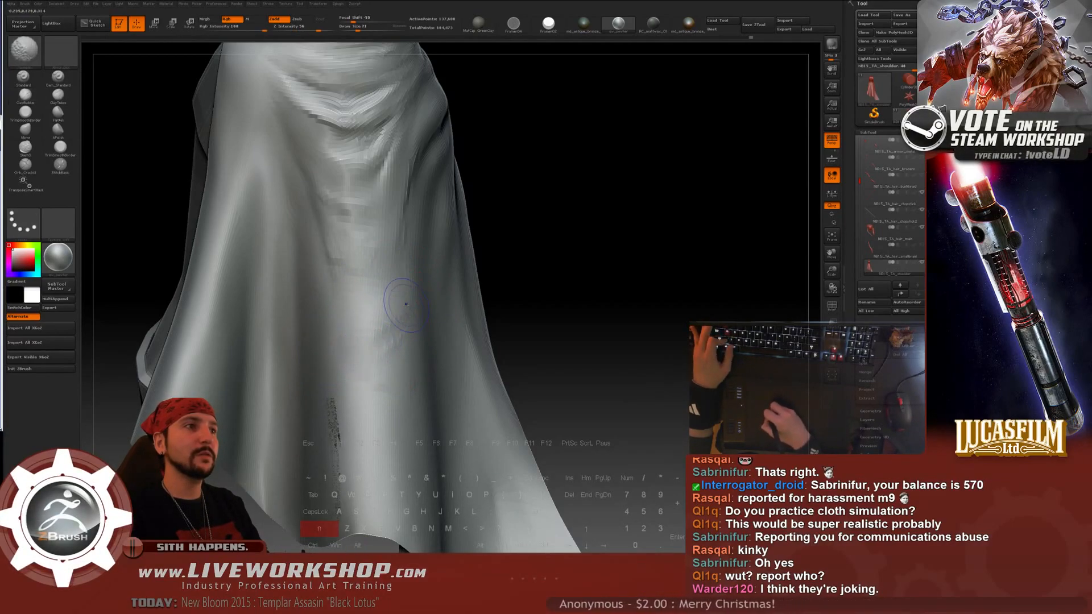
pyautogui.keyDown('shift'); pyautogui.moveTo(369, 411); pyautogui.dragTo(364, 358); pyautogui.keyUp('shift')
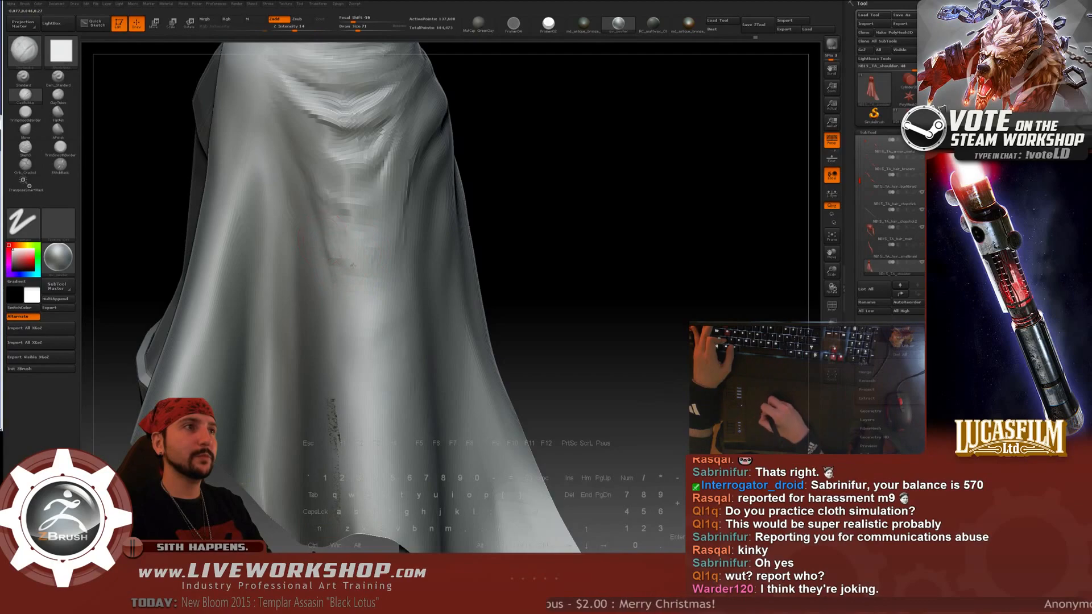
pyautogui.press('shift')
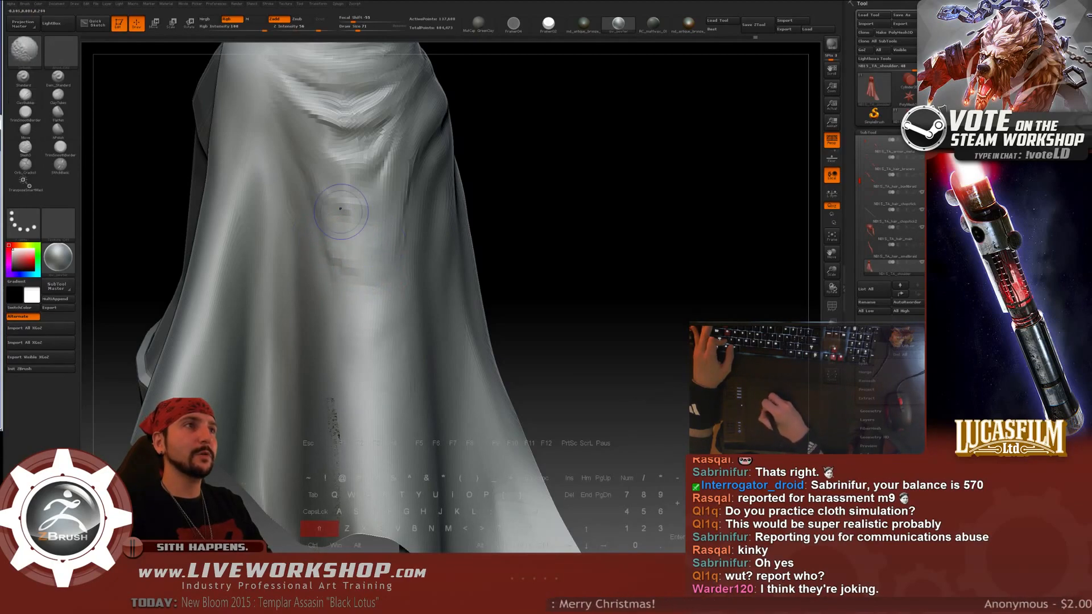
pyautogui.keyDown('shift'); pyautogui.moveTo(341, 209); pyautogui.dragTo(344, 264); pyautogui.keyUp('shift')
pyautogui.moveTo(509, 177); pyautogui.dragTo(563, 176)
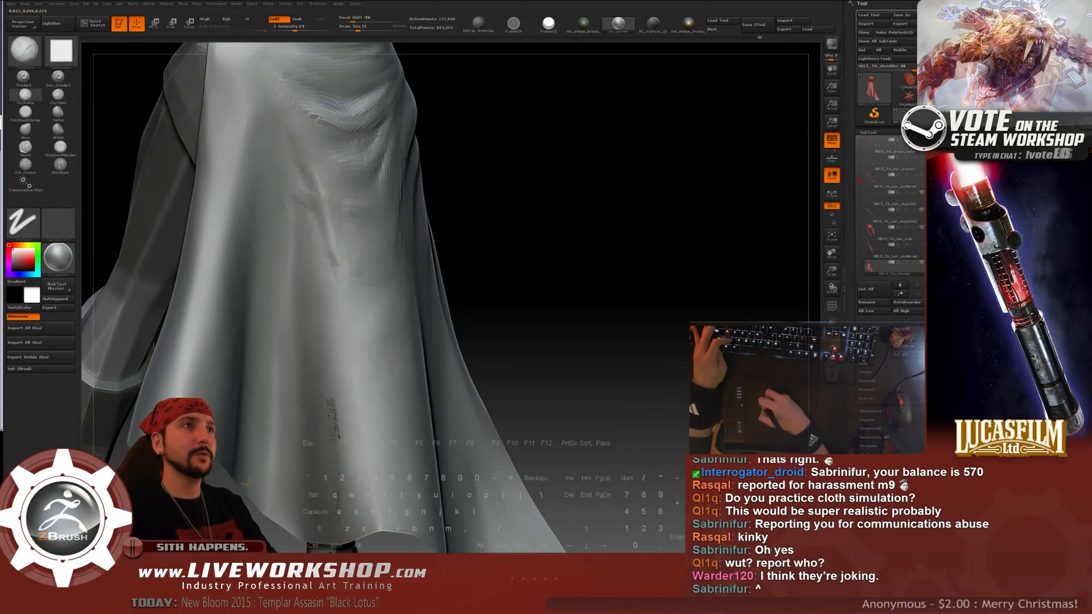
# - Reduce the brush size, carve the short crease in the middle of the skirt panel and smooth its ends into the cloth
pyautogui.press('[')
pyautogui.moveTo(299, 190); pyautogui.dragTo(314, 205)
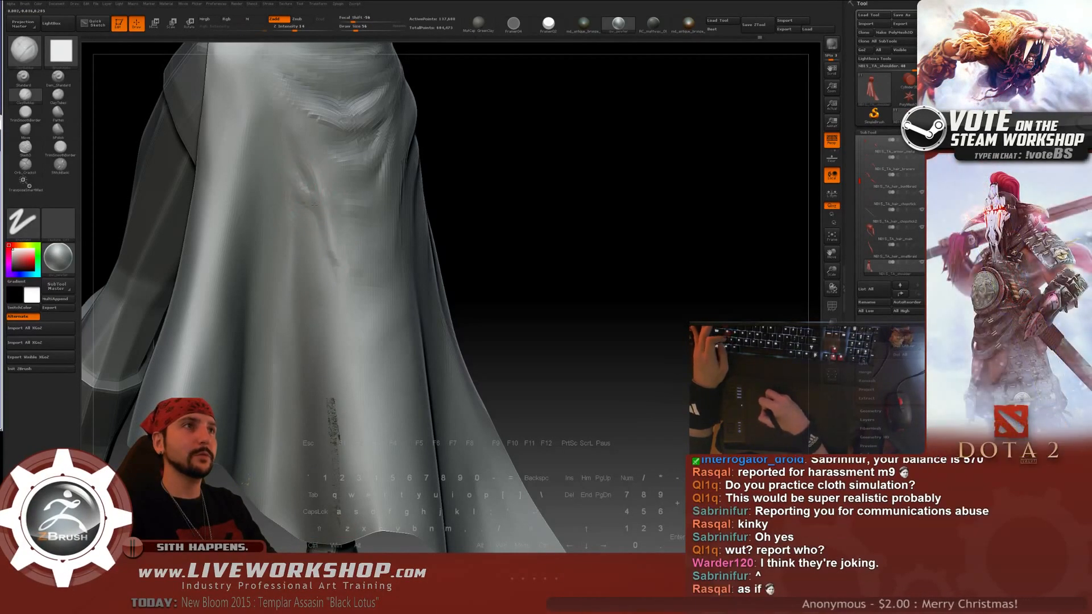
pyautogui.press('shift')
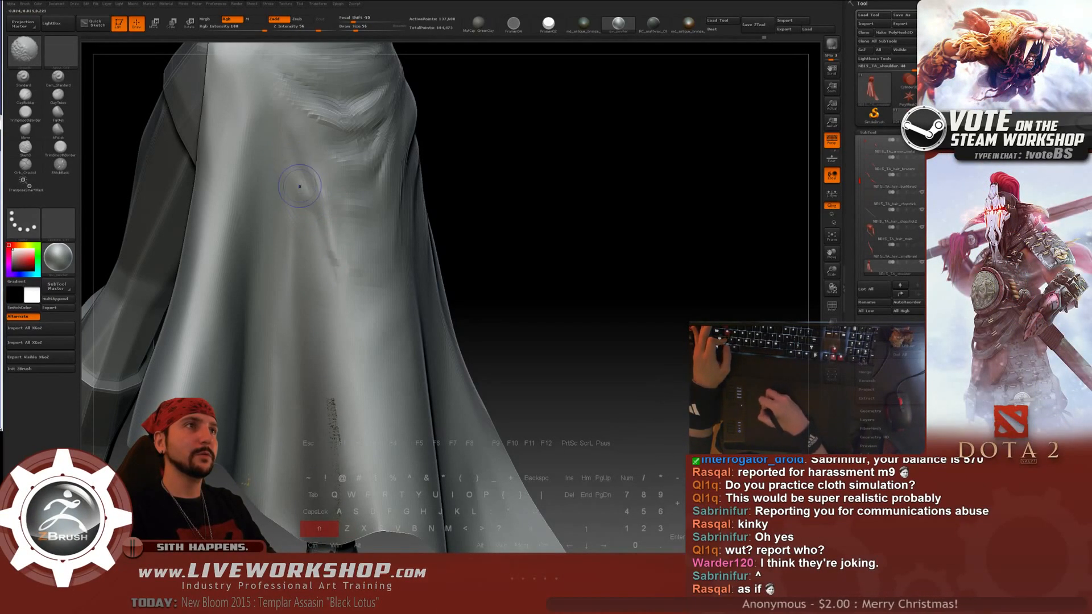
pyautogui.moveTo(325, 215)
pyautogui.mouseDown()
pyautogui.moveTo(302, 160)
pyautogui.moveTo(283, 164)
pyautogui.moveTo(316, 199)
pyautogui.mouseUp()
pyautogui.moveTo(532, 227)
pyautogui.keyDown('alt'); pyautogui.mouseDown()
pyautogui.moveTo(534, 124)
pyautogui.moveTo(549, 217)
pyautogui.moveTo(568, 232)
pyautogui.moveTo(603, 164)
pyautogui.mouseUp(); pyautogui.keyUp('alt')
pyautogui.moveTo(312, 246); pyautogui.dragTo(317, 278)
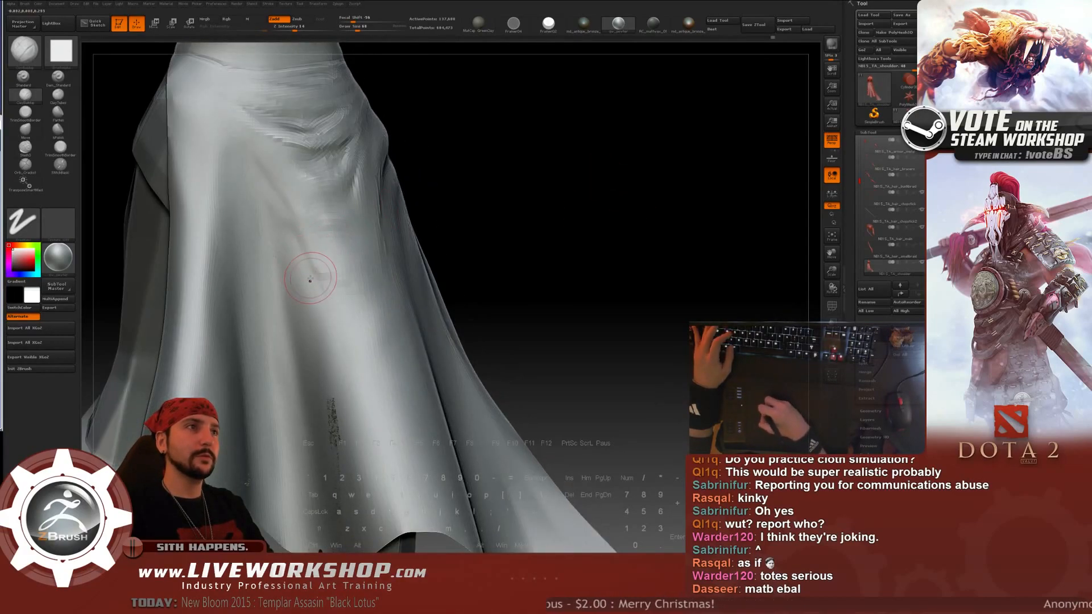
# - Enlarge the brush, extend the crease into a diagonal fold running toward the lower hem and smooth the stroke marks
pyautogui.moveTo(533, 188); pyautogui.dragTo(506, 122)
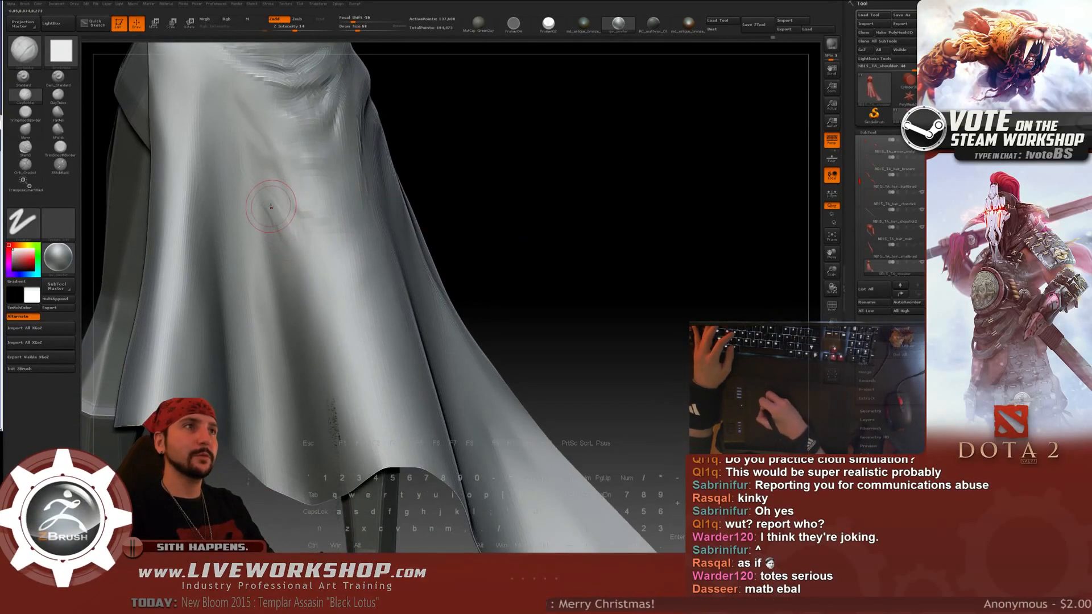
pyautogui.press(']')
pyautogui.moveTo(285, 210); pyautogui.dragTo(329, 246)
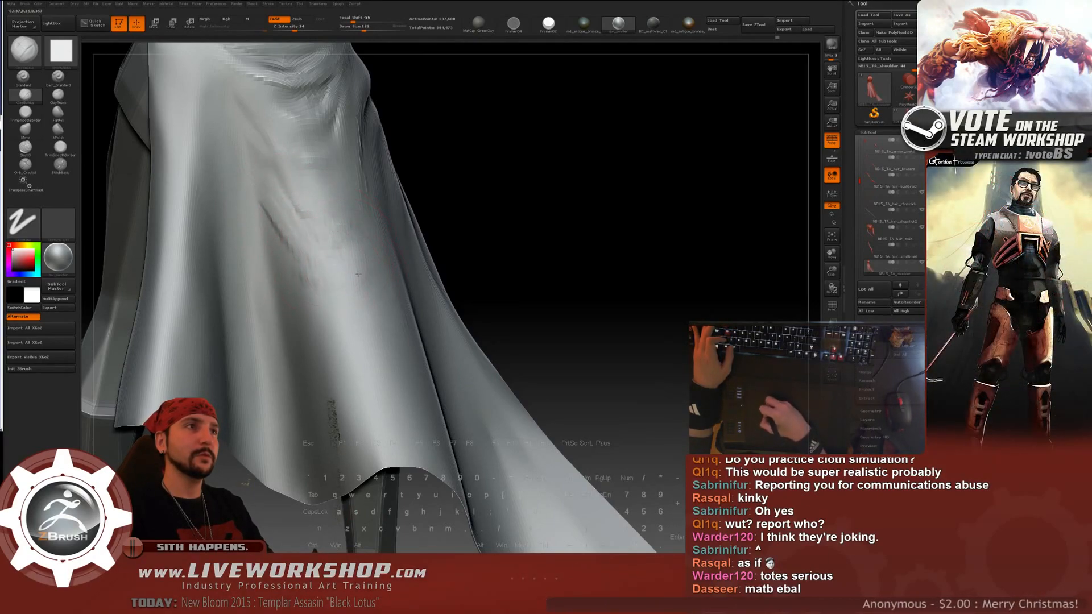
pyautogui.press('shift')
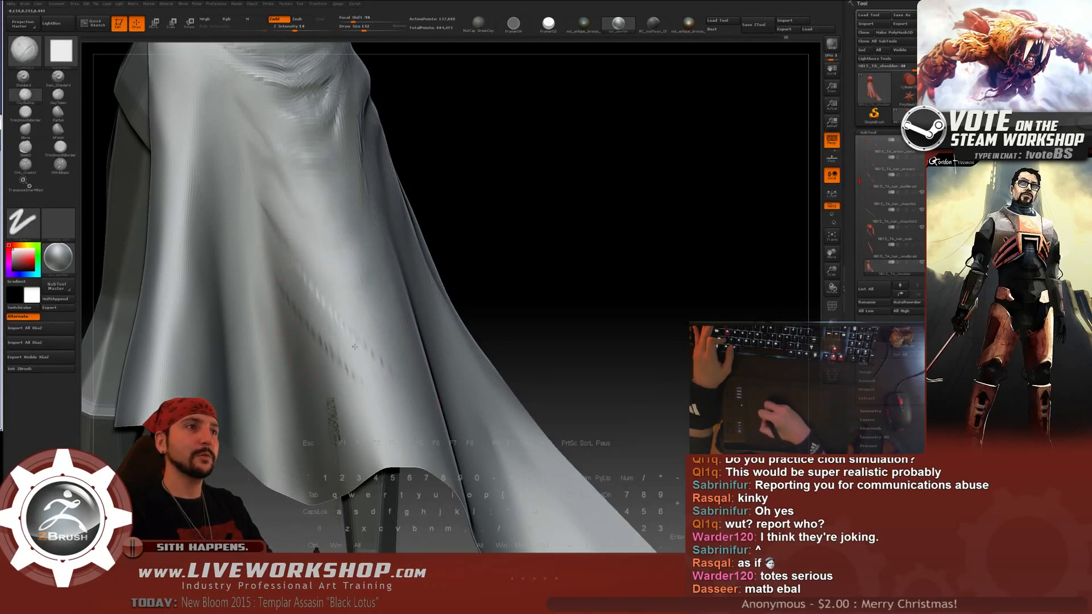
pyautogui.press('shift')
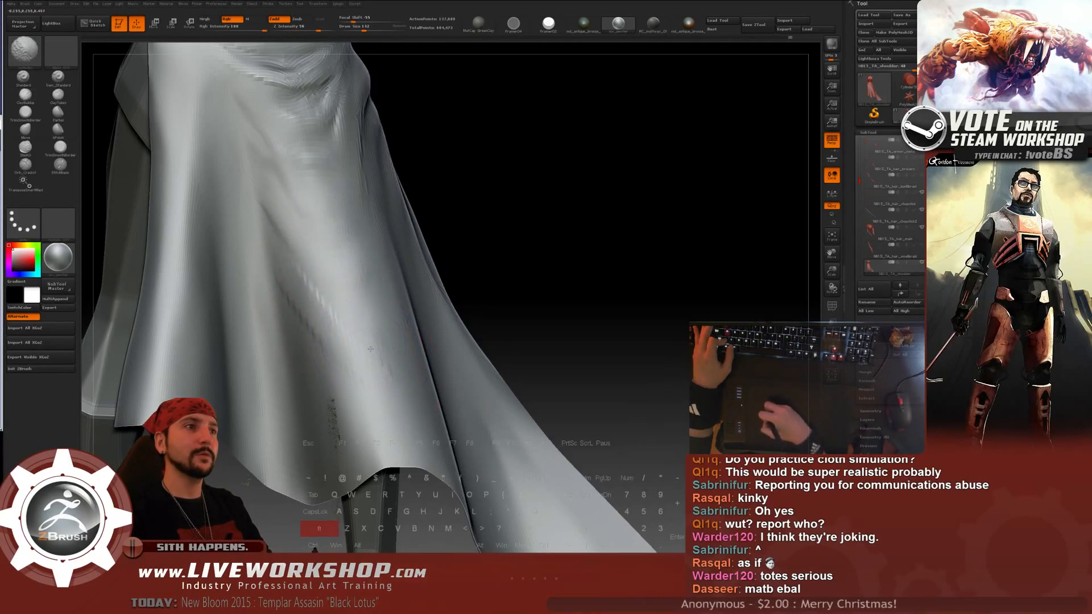
# - Build up the broad central fold and the fold beneath the drape on the hip side, and smooth both
pyautogui.moveTo(568, 237); pyautogui.dragTo(352, 291)
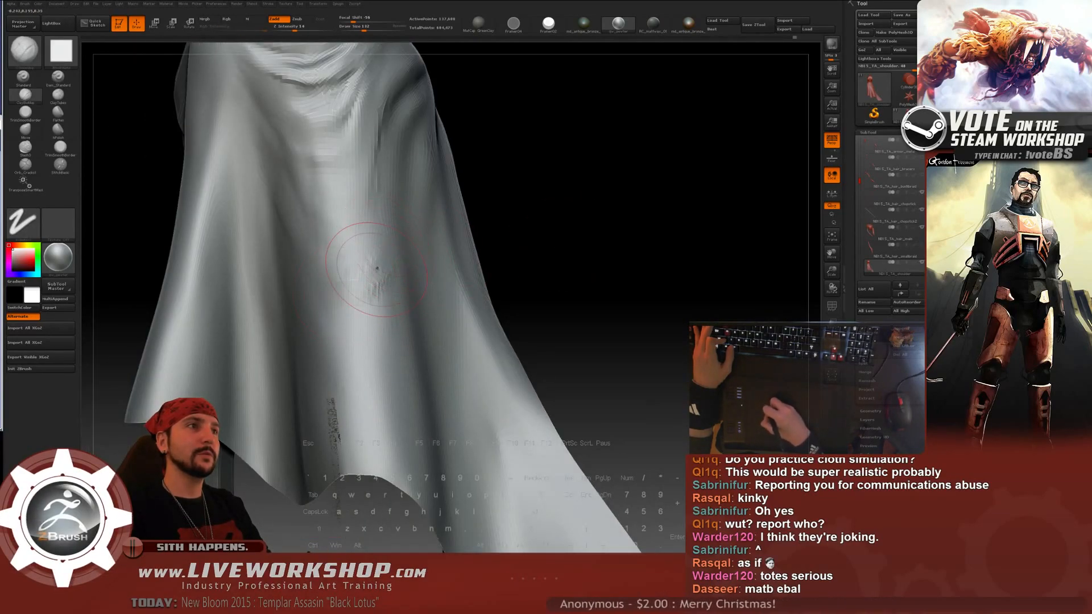
pyautogui.moveTo(578, 222); pyautogui.dragTo(402, 281)
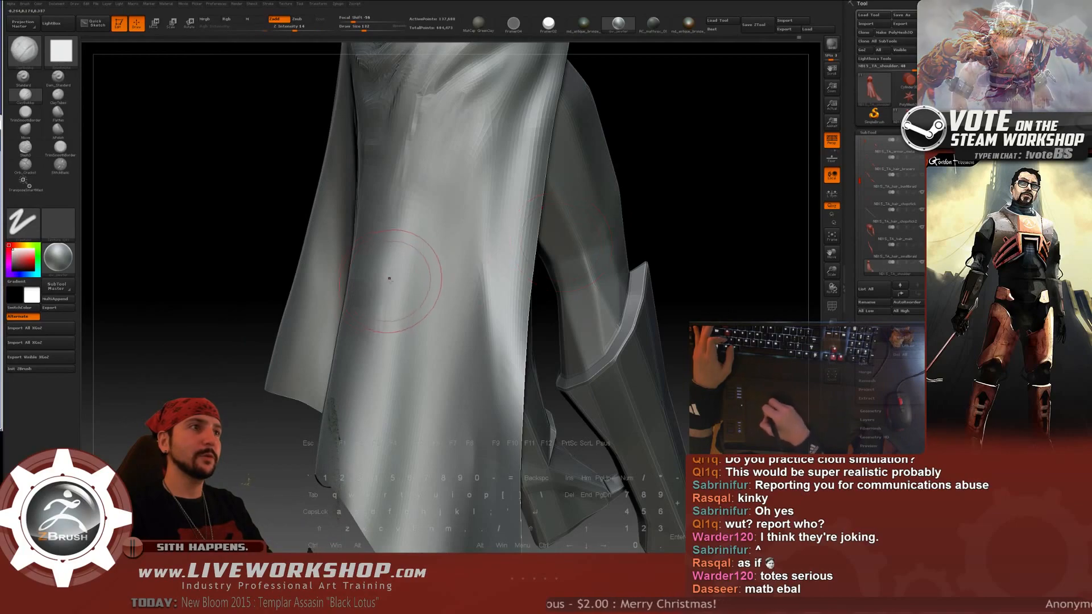
pyautogui.keyDown('alt'); pyautogui.moveTo(208, 359); pyautogui.dragTo(239, 256); pyautogui.keyUp('alt')
pyautogui.moveTo(456, 209)
pyautogui.mouseDown()
pyautogui.moveTo(585, 222)
pyautogui.moveTo(588, 268)
pyautogui.moveTo(560, 197)
pyautogui.moveTo(587, 251)
pyautogui.moveTo(578, 256)
pyautogui.moveTo(575, 332)
pyautogui.moveTo(615, 321)
pyautogui.moveTo(402, 207)
pyautogui.moveTo(496, 180)
pyautogui.moveTo(403, 181)
pyautogui.mouseUp()
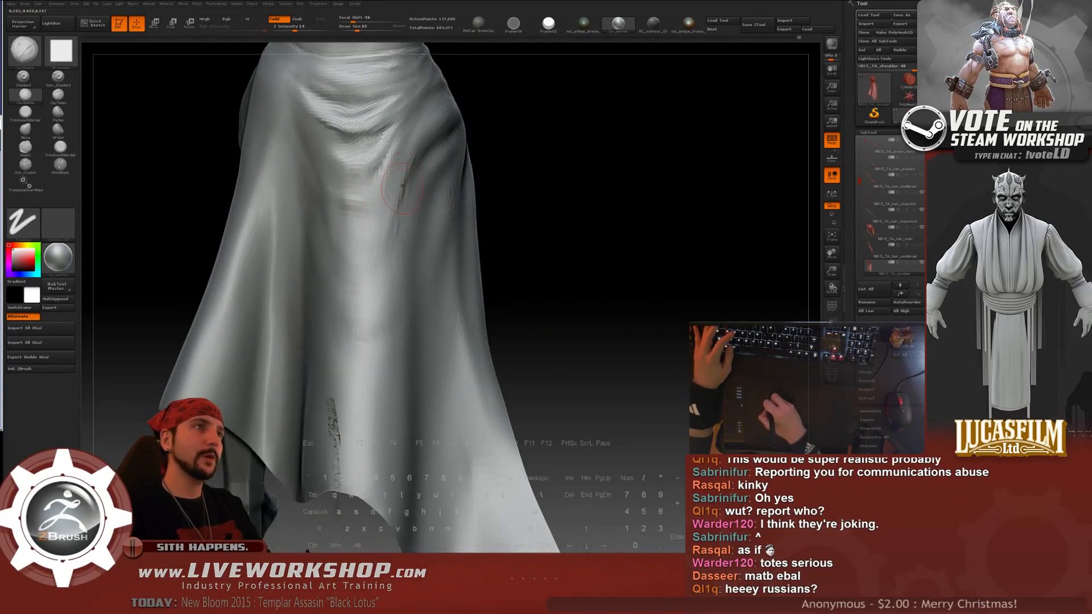
pyautogui.press('shift')
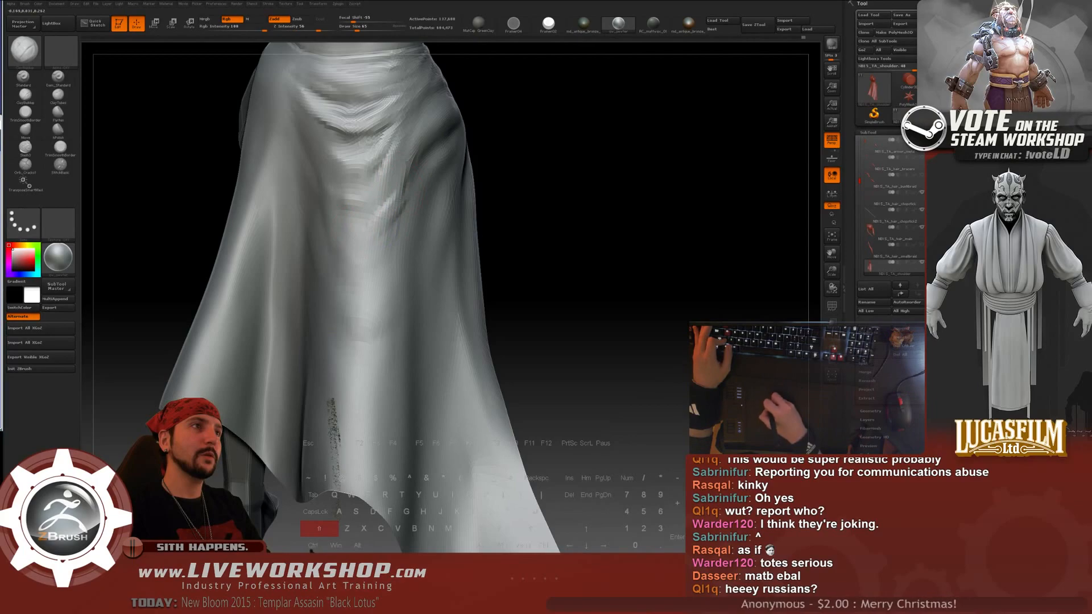
pyautogui.press('alt')
pyautogui.press('shift')
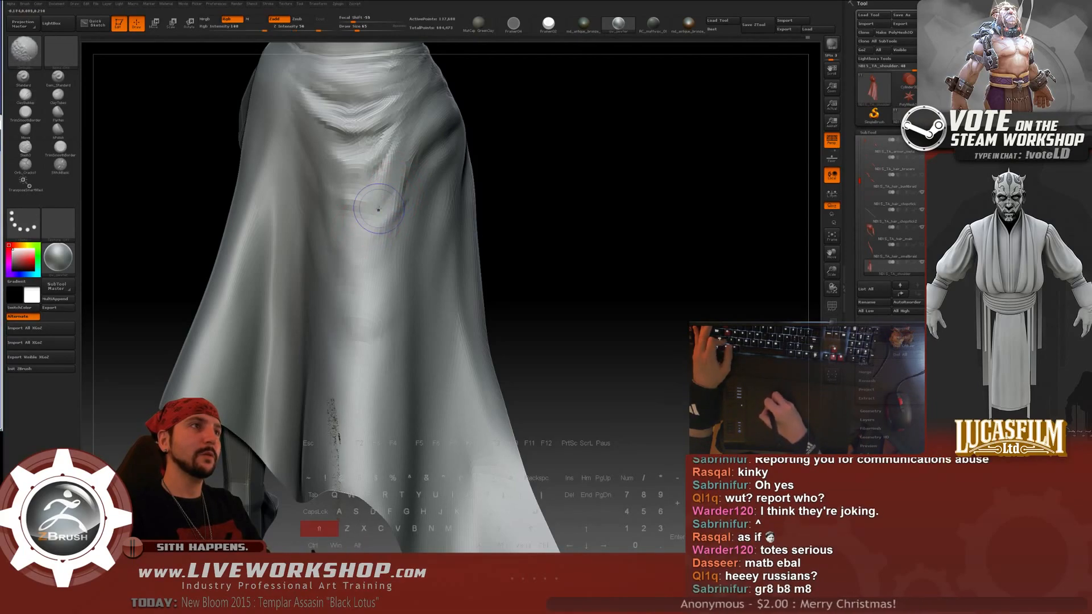
# - Sculpt a narrow diagonal fold descending from the hip toward the skirt's side edge with a smaller brush and soften it
pyautogui.moveTo(568, 217)
pyautogui.keyDown('alt'); pyautogui.mouseDown()
pyautogui.moveTo(609, 188)
pyautogui.moveTo(602, 176)
pyautogui.moveTo(556, 197)
pyautogui.moveTo(580, 222)
pyautogui.moveTo(602, 199)
pyautogui.mouseUp(); pyautogui.keyUp('alt')
pyautogui.press('[')
pyautogui.press('[')
pyautogui.press('[')
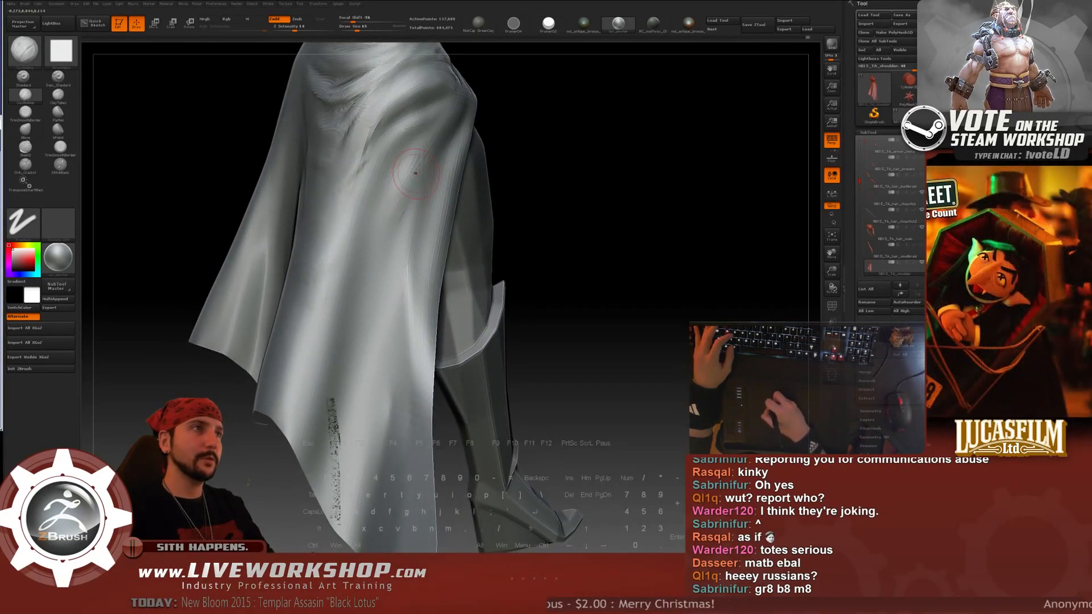
pyautogui.moveTo(414, 193); pyautogui.dragTo(386, 247)
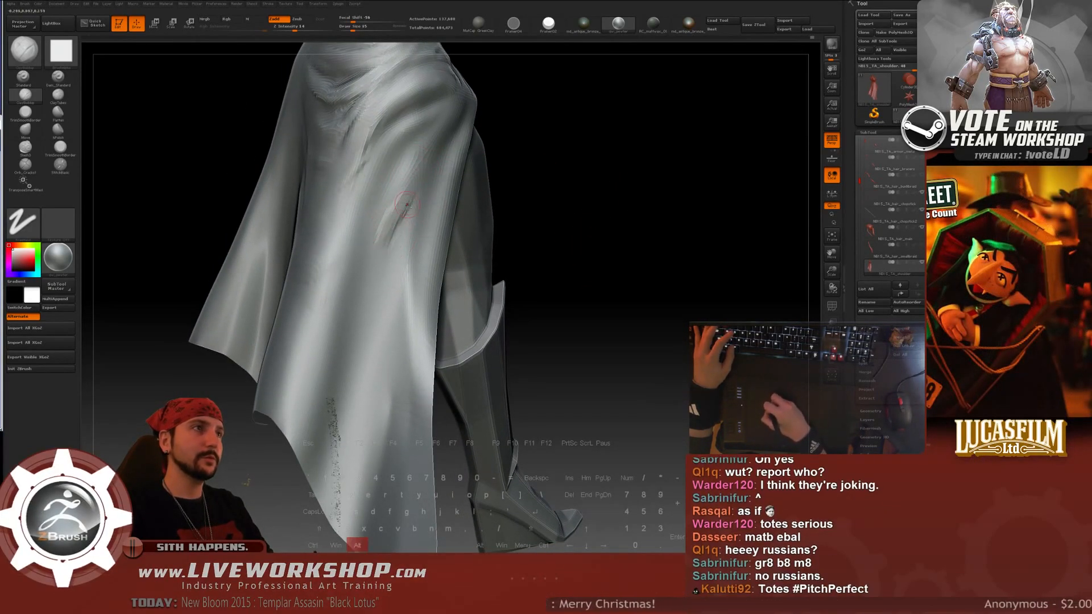
pyautogui.press('shift')
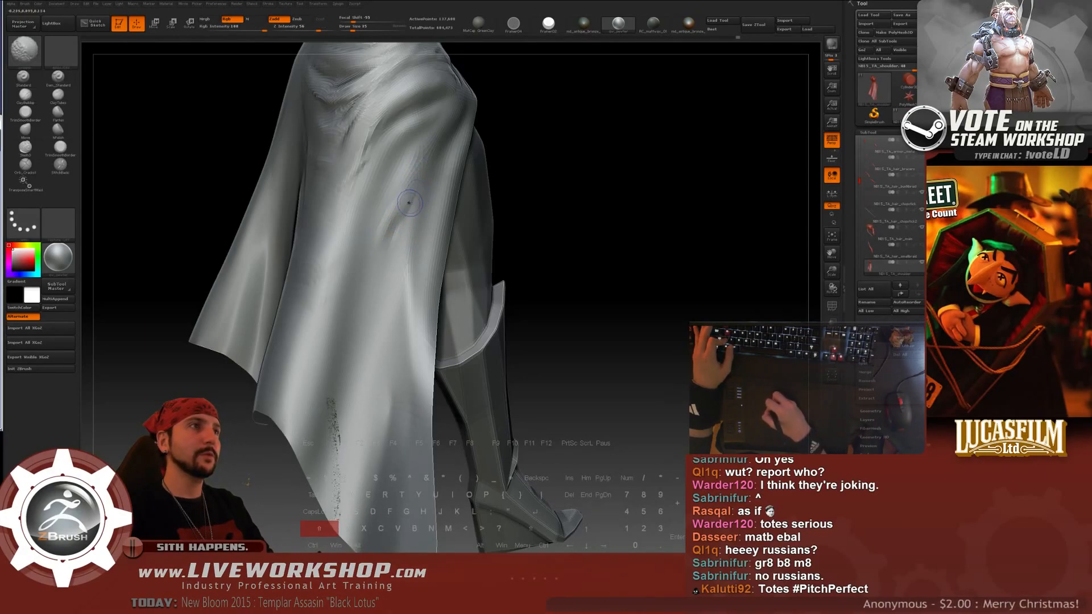
pyautogui.keyDown('shift'); pyautogui.moveTo(409, 203); pyautogui.dragTo(397, 216); pyautogui.keyUp('shift')
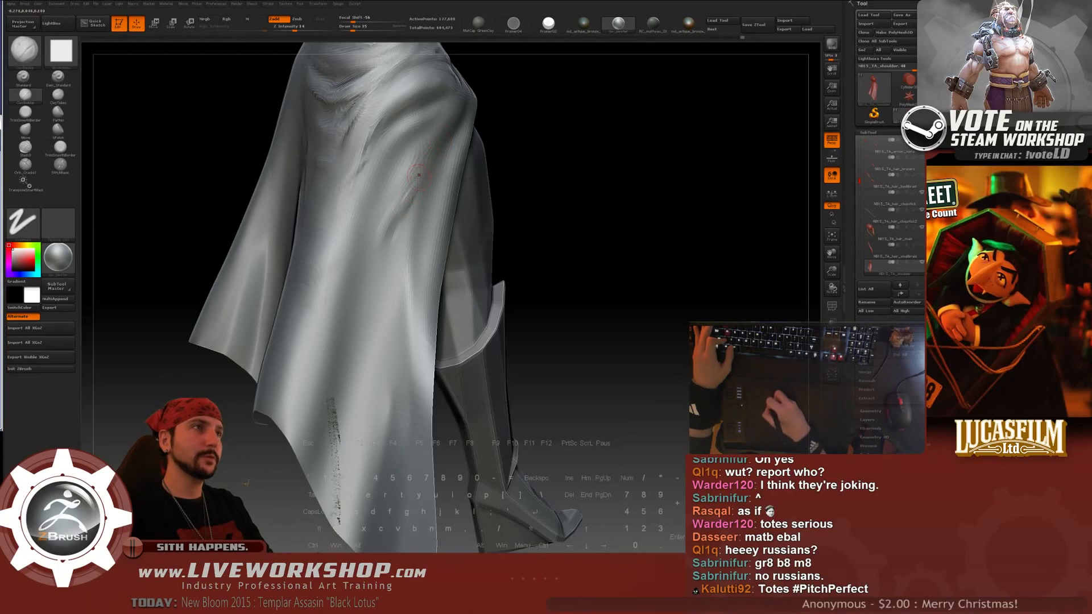
pyautogui.press('shift')
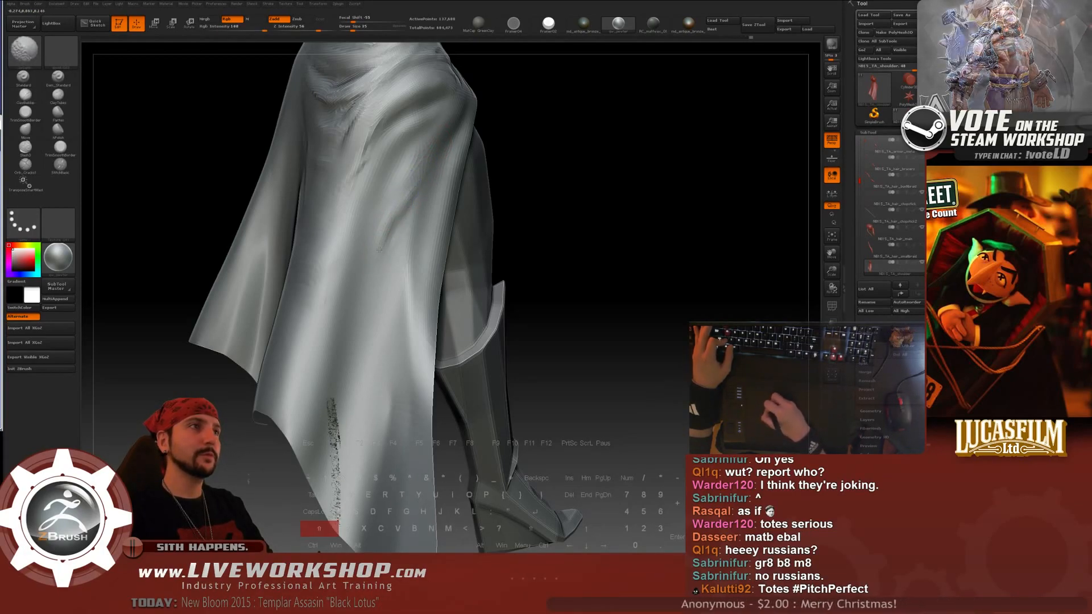
# - Select the body subtool at the shoulder and unhide its hidden arms
pyautogui.keyDown('alt'); pyautogui.moveTo(618, 253); pyautogui.dragTo(609, 198); pyautogui.keyUp('alt')
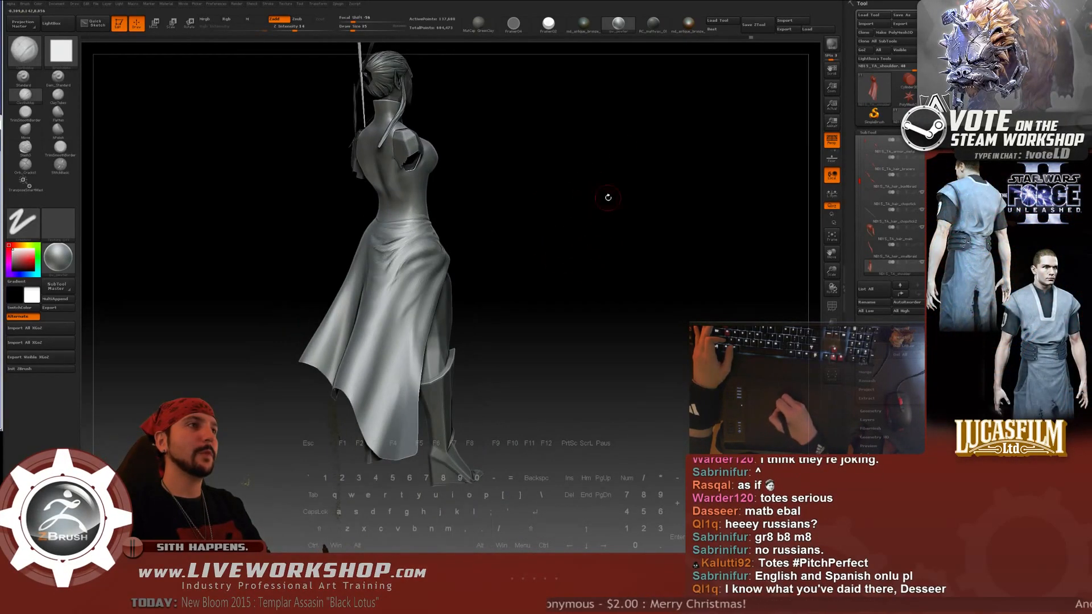
pyautogui.click(766, 24)
pyautogui.click(479, 162)
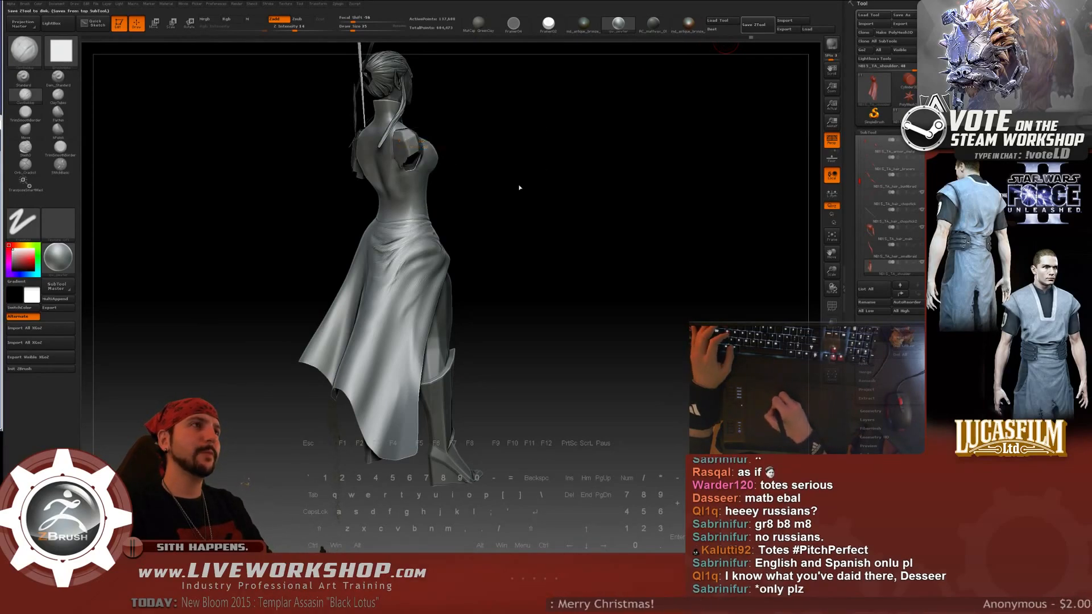
pyautogui.moveTo(520, 185); pyautogui.dragTo(516, 186)
pyautogui.keyDown('alt'); pyautogui.click(417, 152); pyautogui.keyUp('alt')
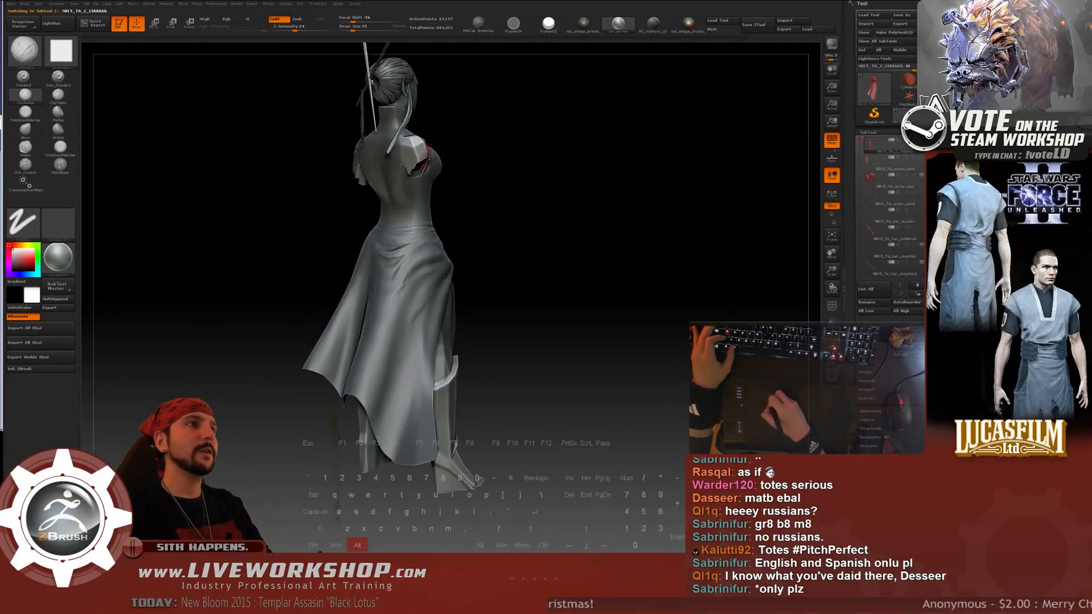
pyautogui.keyDown('ctrl'); pyautogui.keyDown('shift'); pyautogui.moveTo(627, 168); pyautogui.dragTo(646, 173); pyautogui.keyUp('shift'); pyautogui.keyUp('ctrl')
pyautogui.keyDown('ctrl'); pyautogui.keyDown('shift'); pyautogui.click(626, 181); pyautogui.keyUp('shift'); pyautogui.keyUp('ctrl')
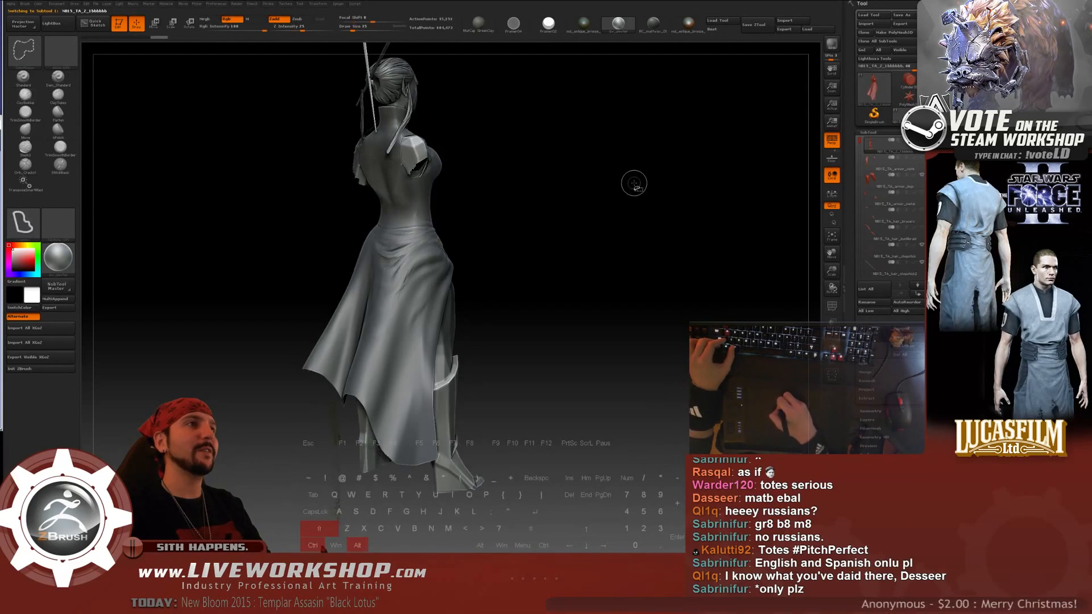
# - Save the ZTool as a new ZTL version in the project's Models folder, adding a "b" to the file name
pyautogui.click(755, 25)
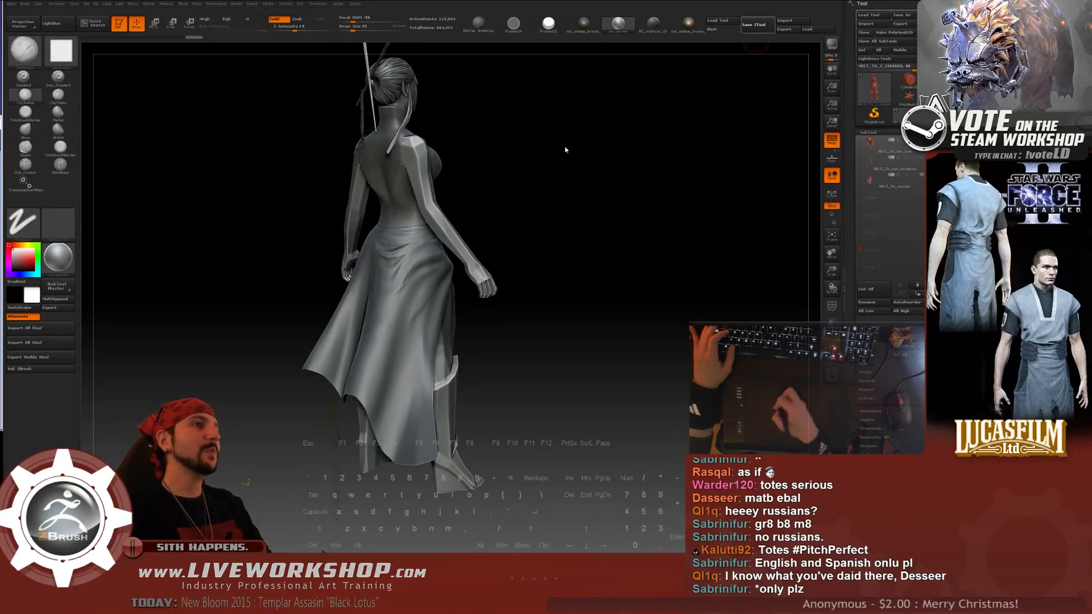
pyautogui.click(327, 394)
pyautogui.write('bbbbbbb.ztl')
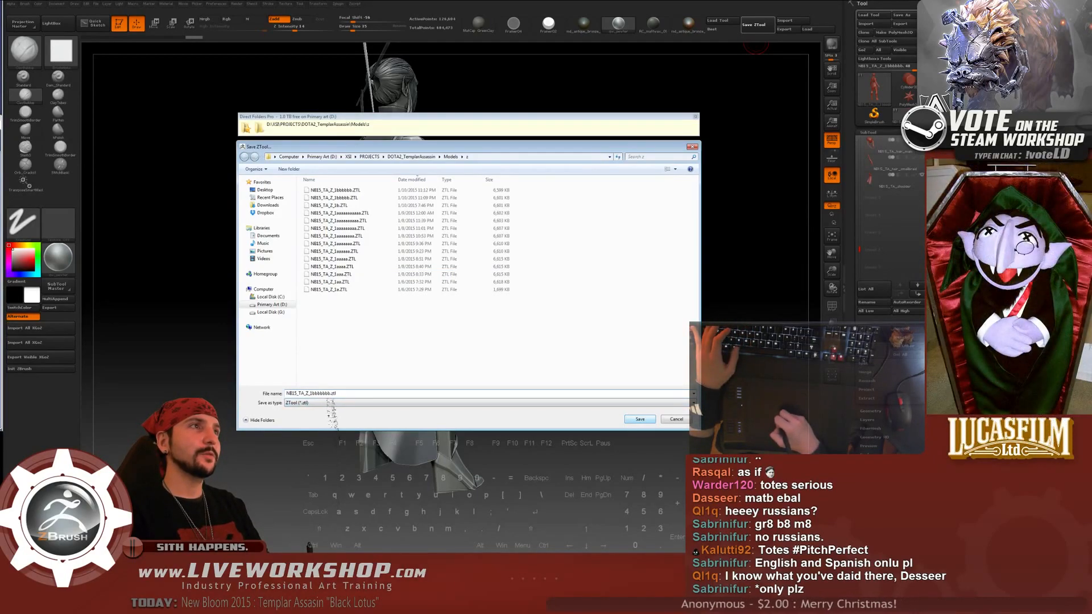
pyautogui.press('Return')
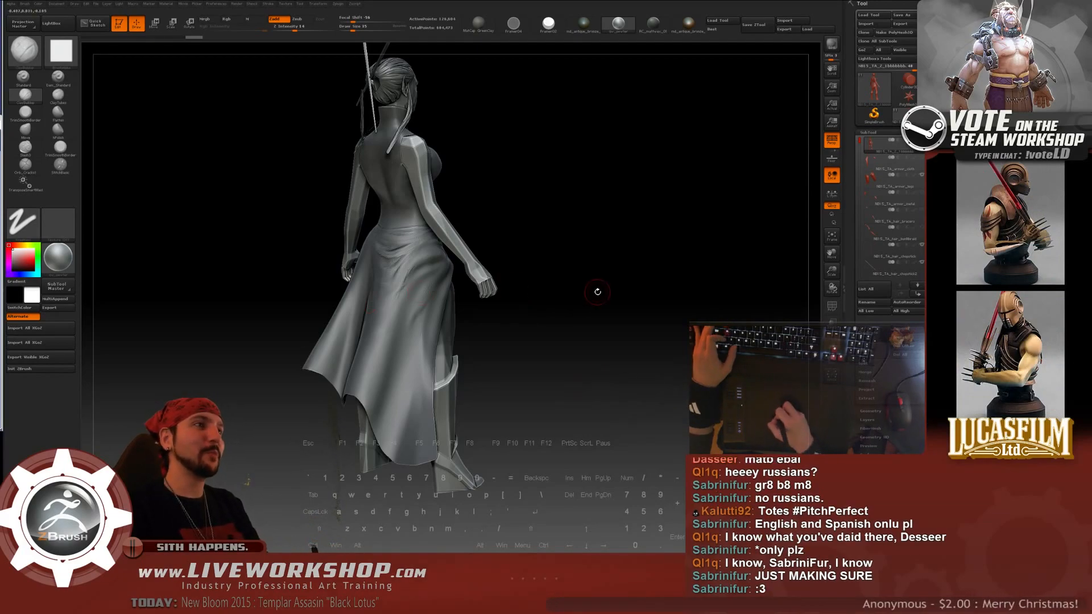
# - Select the skirt subtool again and adjust the brush's draw size for sculpting
pyautogui.moveTo(595, 293)
pyautogui.mouseDown()
pyautogui.moveTo(549, 218)
pyautogui.moveTo(556, 197)
pyautogui.moveTo(567, 214)
pyautogui.mouseUp()
pyautogui.moveTo(504, 165)
pyautogui.keyDown('ctrl'); pyautogui.keyDown('alt'); pyautogui.keyDown('shift'); pyautogui.mouseDown()
pyautogui.moveTo(456, 188)
pyautogui.moveTo(421, 236)
pyautogui.moveTo(537, 305)
pyautogui.moveTo(575, 237)
pyautogui.moveTo(529, 188)
pyautogui.mouseUp(); pyautogui.keyUp('shift'); pyautogui.keyUp('alt'); pyautogui.keyUp('ctrl')
pyautogui.moveTo(232, 190)
pyautogui.keyDown('ctrl'); pyautogui.keyDown('alt'); pyautogui.keyDown('shift'); pyautogui.mouseDown()
pyautogui.moveTo(151, 398)
pyautogui.moveTo(256, 325)
pyautogui.moveTo(293, 193)
pyautogui.mouseUp(); pyautogui.keyUp('shift'); pyautogui.keyUp('alt'); pyautogui.keyUp('ctrl')
pyautogui.keyDown('alt'); pyautogui.click(392, 319); pyautogui.keyUp('alt')
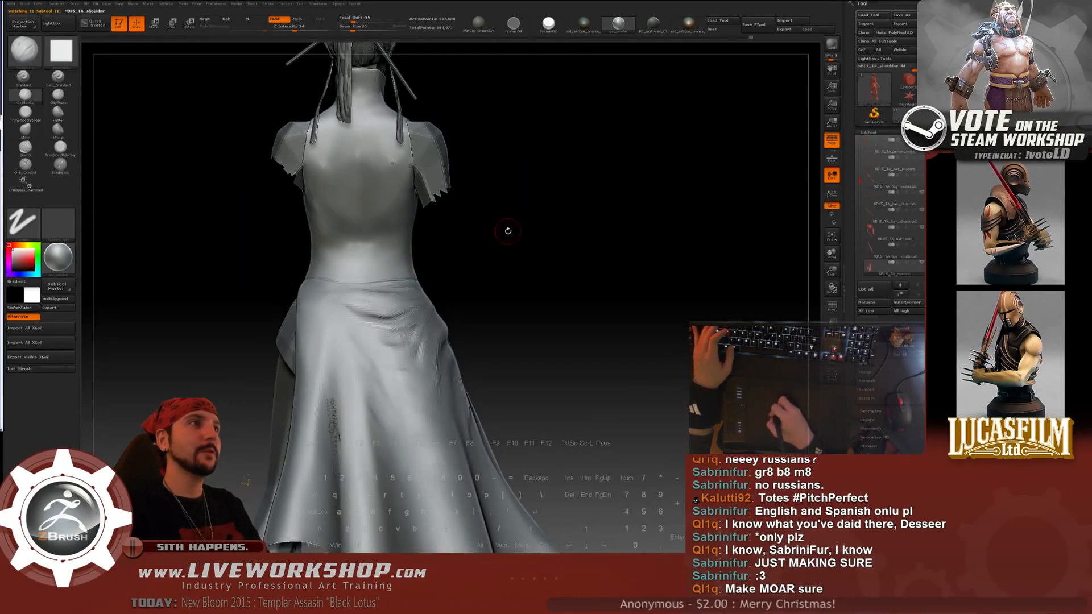
pyautogui.keyDown('alt'); pyautogui.moveTo(507, 231); pyautogui.dragTo(611, 203); pyautogui.keyUp('alt')
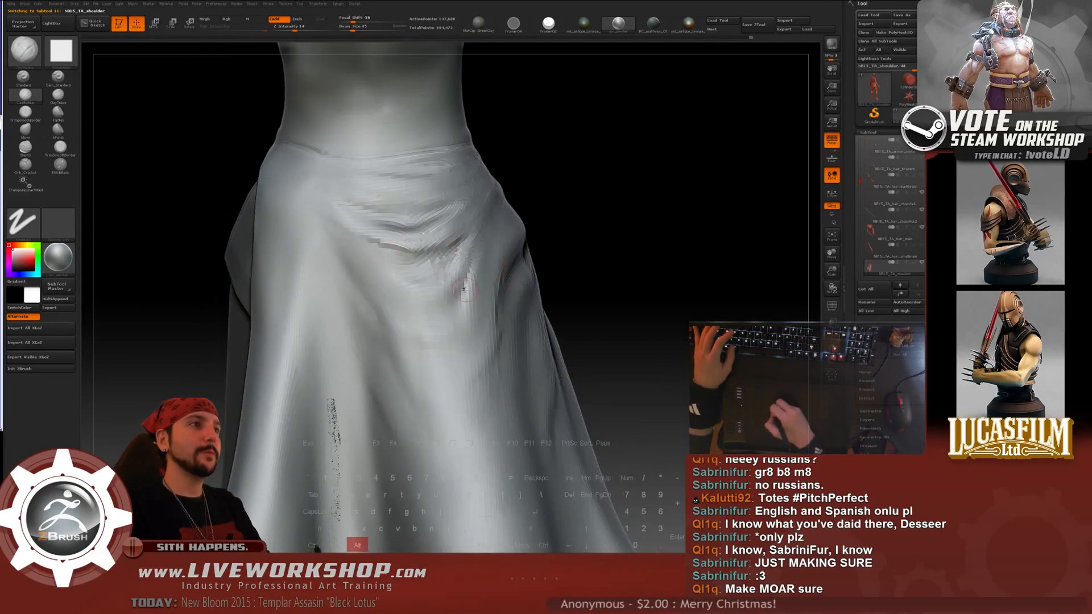
pyautogui.keyDown('alt'); pyautogui.moveTo(624, 239); pyautogui.dragTo(635, 213); pyautogui.keyUp('alt')
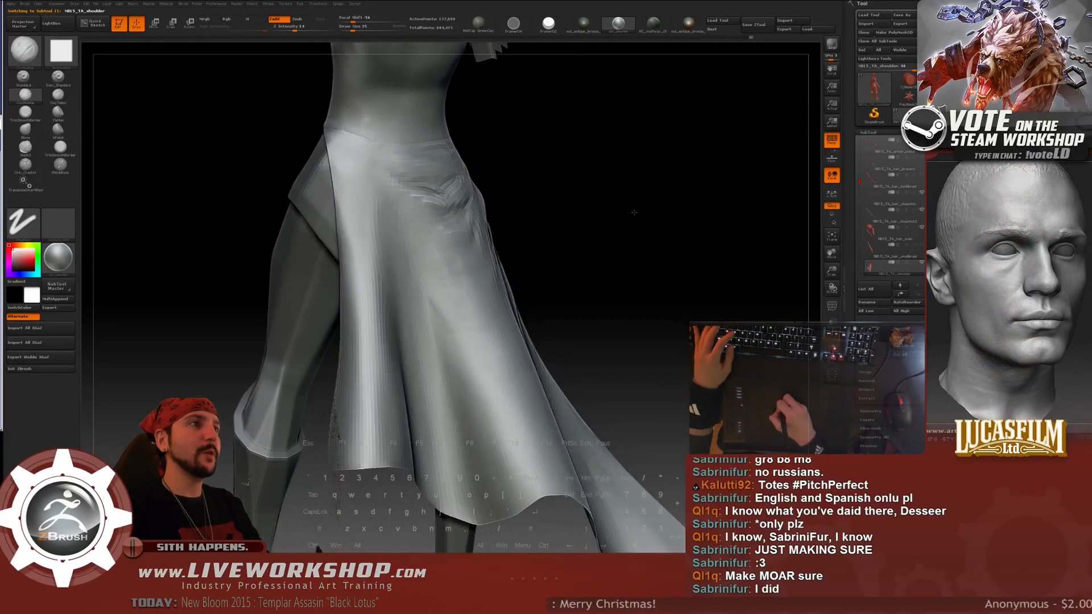
pyautogui.press('s')
pyautogui.moveTo(362, 191); pyautogui.dragTo(366, 191)
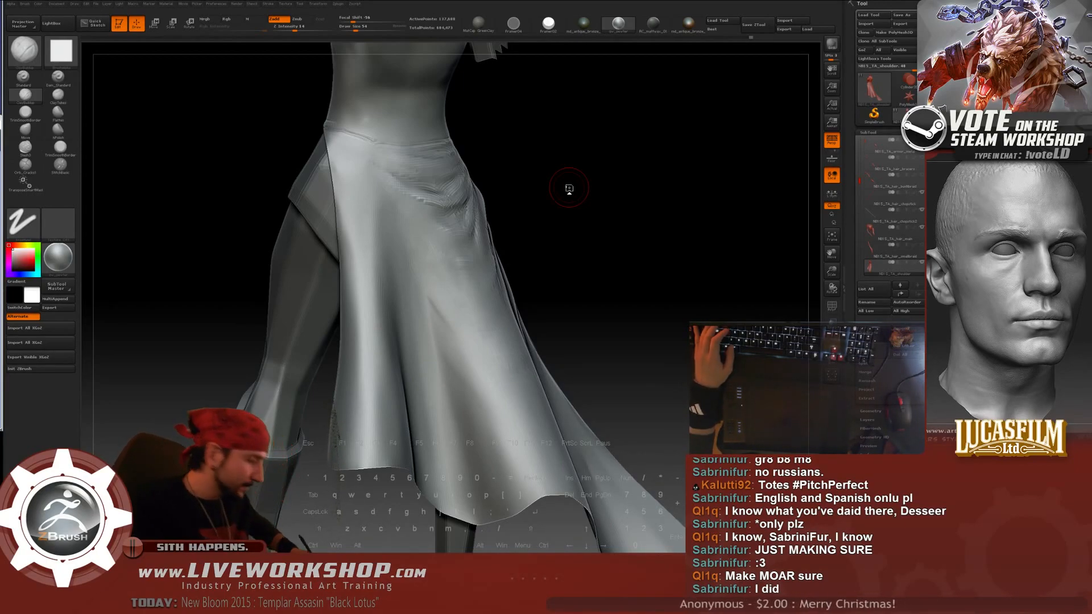
# - Enlarge the brush, sculpt the top of the vertical fold near the skirt's open side edge and smooth it
pyautogui.moveTo(665, 192); pyautogui.dragTo(686, 183)
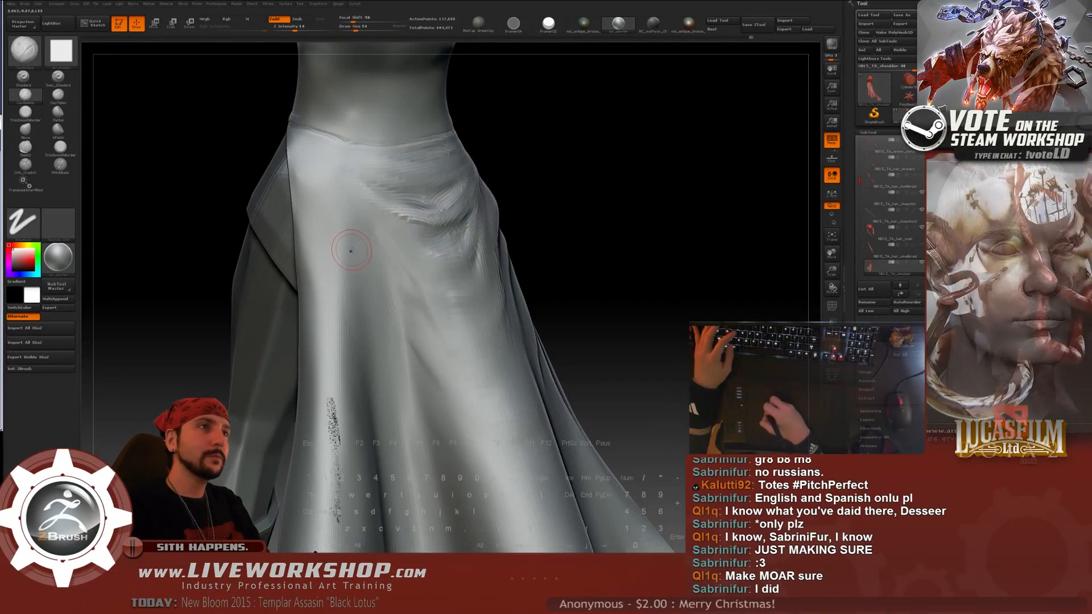
pyautogui.moveTo(558, 203); pyautogui.dragTo(537, 203)
pyautogui.press(']')
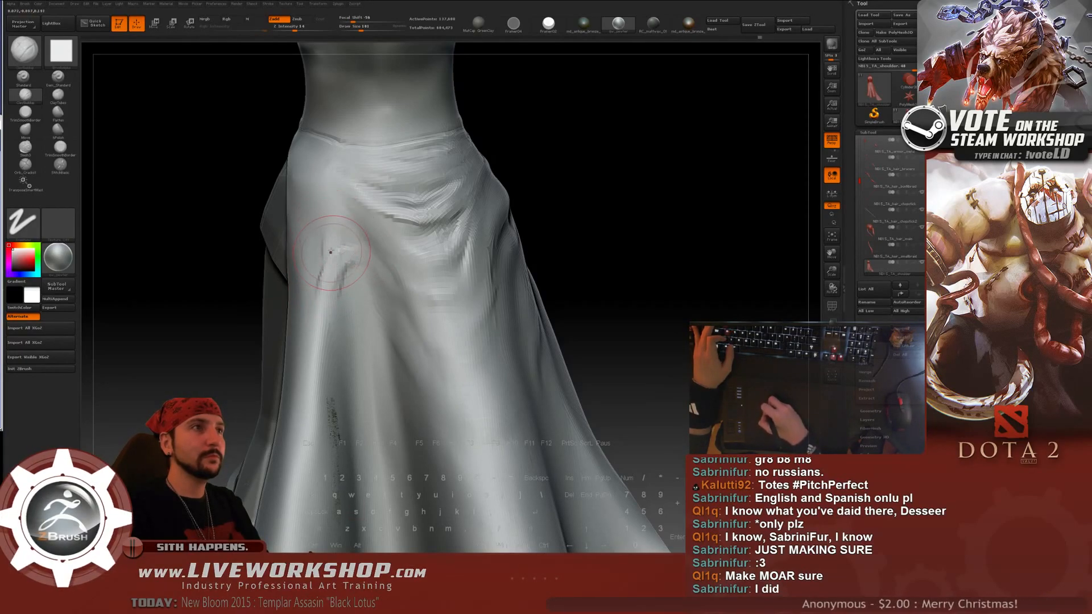
pyautogui.press('shift')
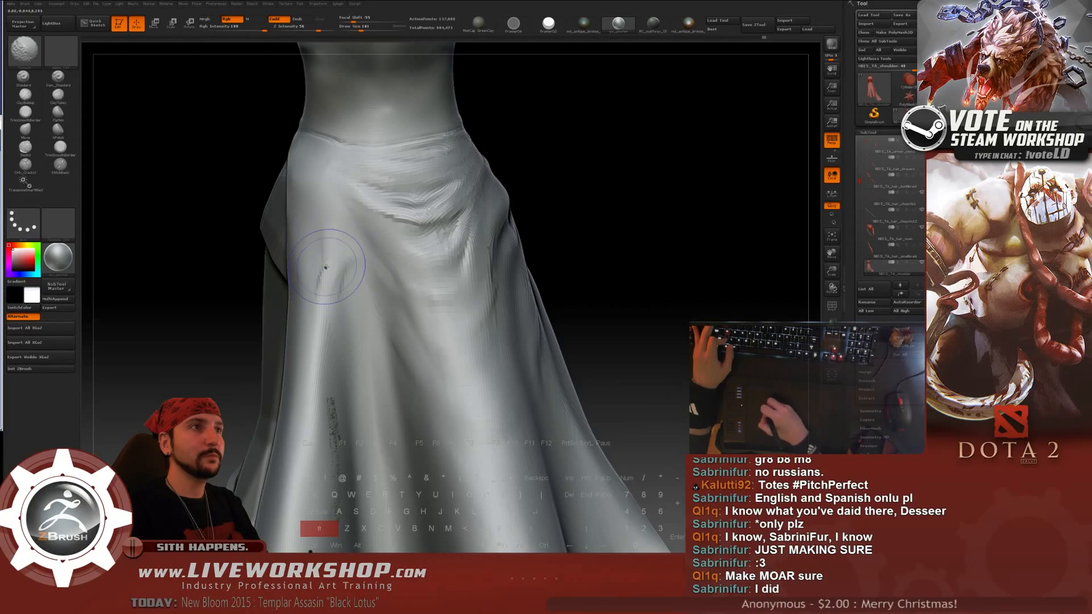
pyautogui.keyDown('shift'); pyautogui.moveTo(326, 266); pyautogui.dragTo(327, 304); pyautogui.keyUp('shift')
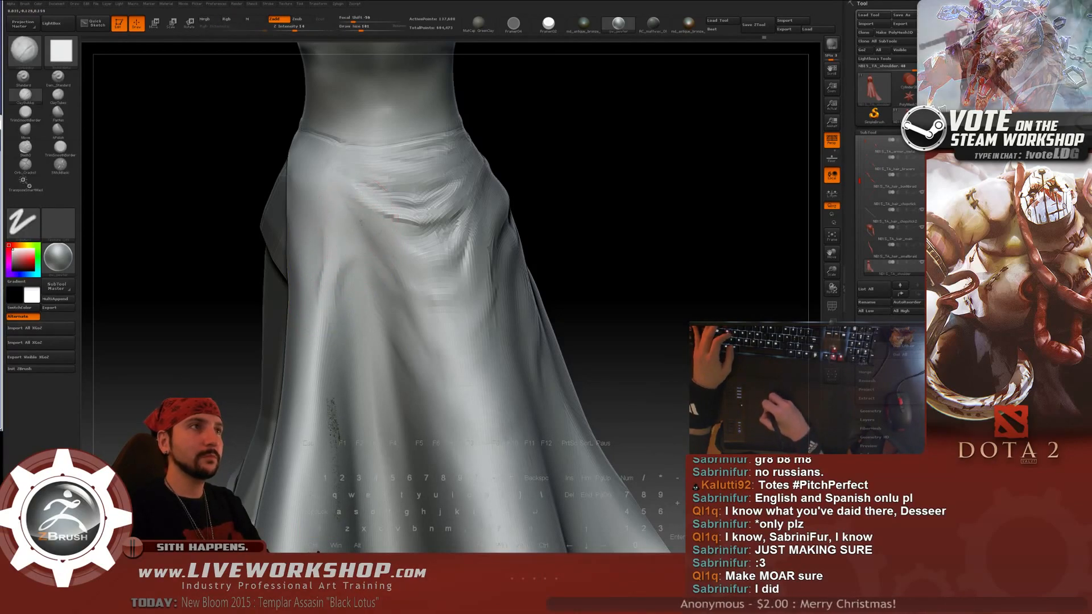
# - Shape the area between the vertical fold's top and the gathered drape, and smooth the transition
pyautogui.press('shift')
pyautogui.keyDown('shift'); pyautogui.moveTo(376, 244); pyautogui.dragTo(373, 242); pyautogui.keyUp('shift')
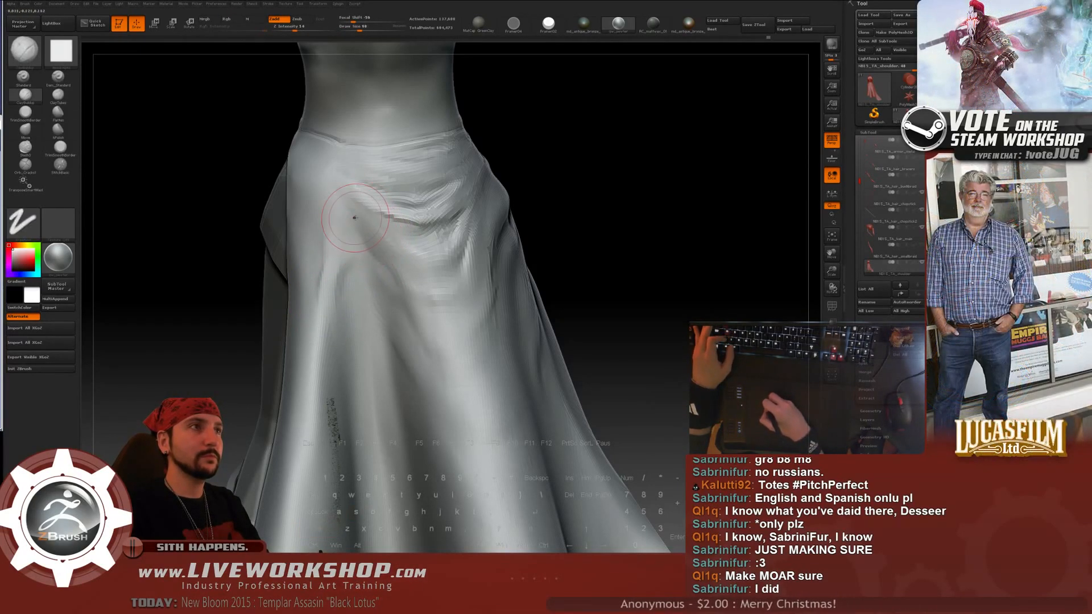
pyautogui.press('shift')
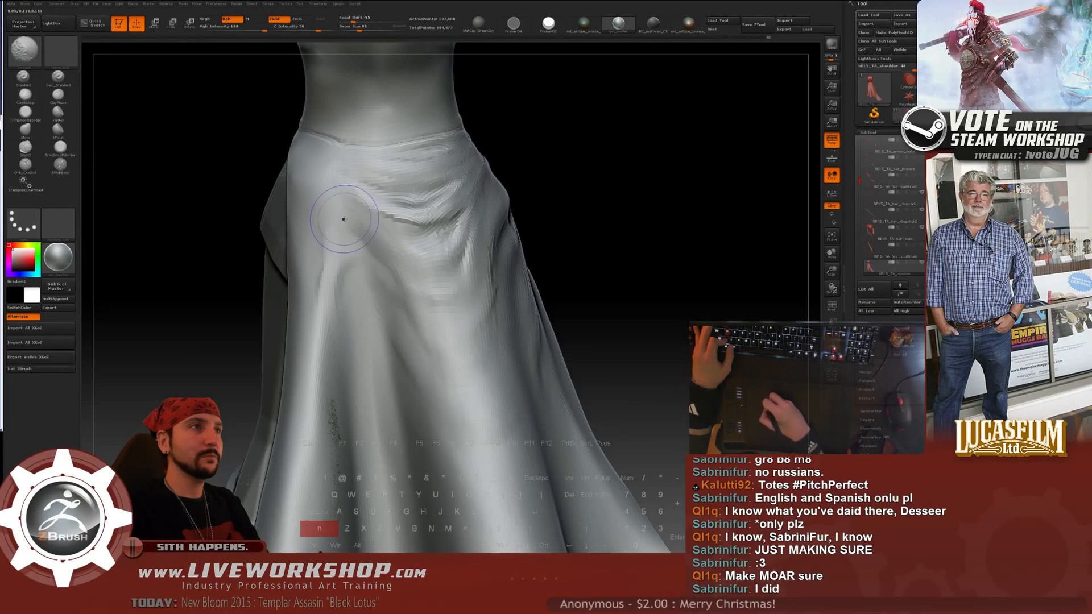
pyautogui.keyDown('shift'); pyautogui.moveTo(344, 219); pyautogui.dragTo(348, 245); pyautogui.keyUp('shift')
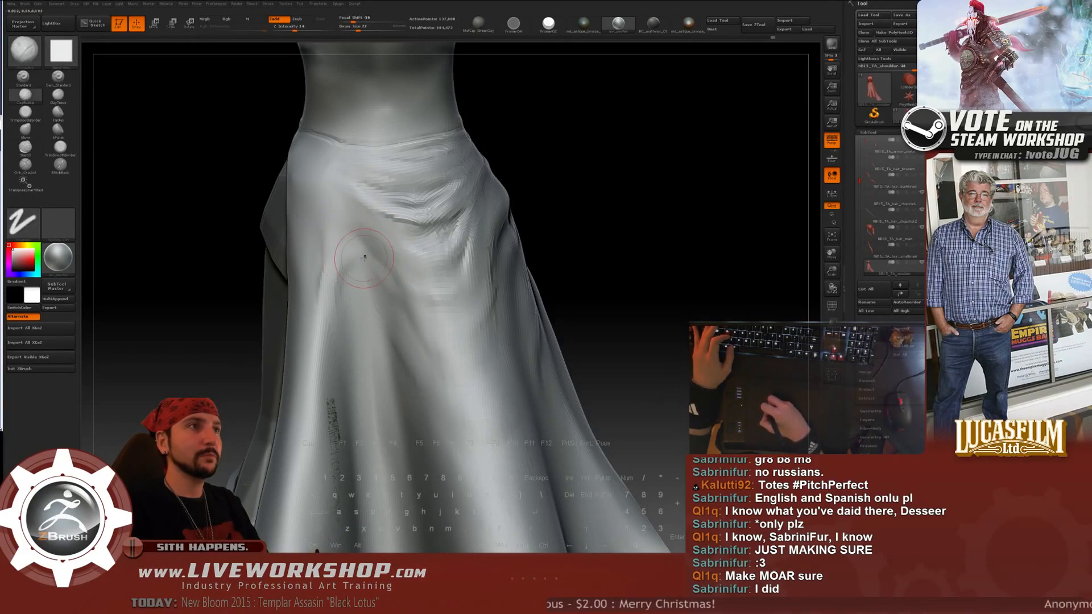
# - Resize the brush, define the rounded top of the vertical fold below the gathered drape, and smooth it
pyautogui.press('shift')
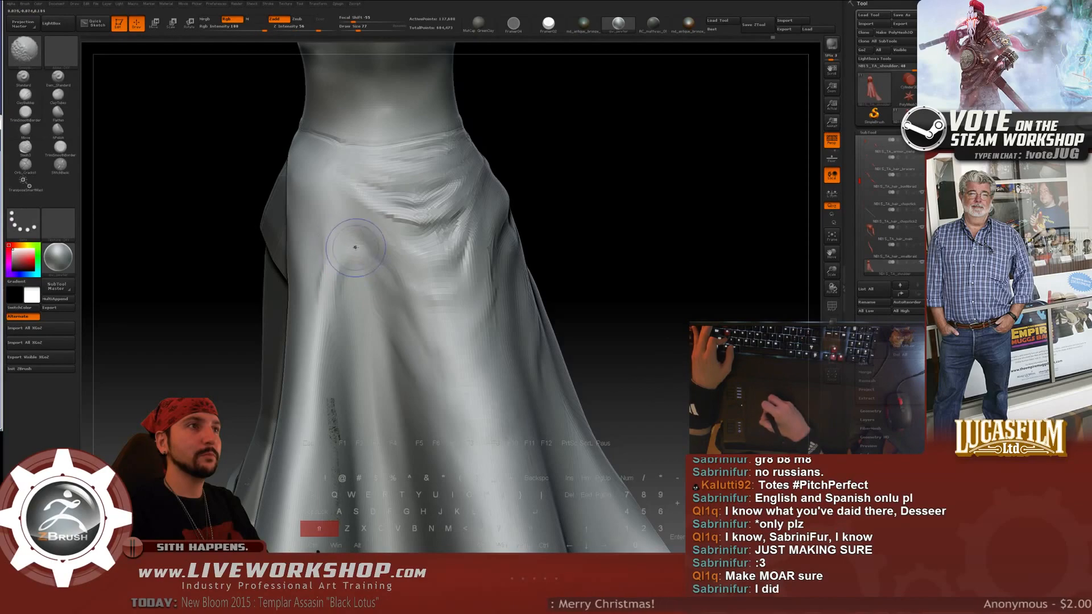
pyautogui.moveTo(592, 227)
pyautogui.keyDown('alt'); pyautogui.mouseDown()
pyautogui.moveTo(592, 159)
pyautogui.moveTo(568, 203)
pyautogui.moveTo(592, 247)
pyautogui.moveTo(612, 251)
pyautogui.mouseUp(); pyautogui.keyUp('alt')
pyautogui.moveTo(612, 251); pyautogui.dragTo(634, 252)
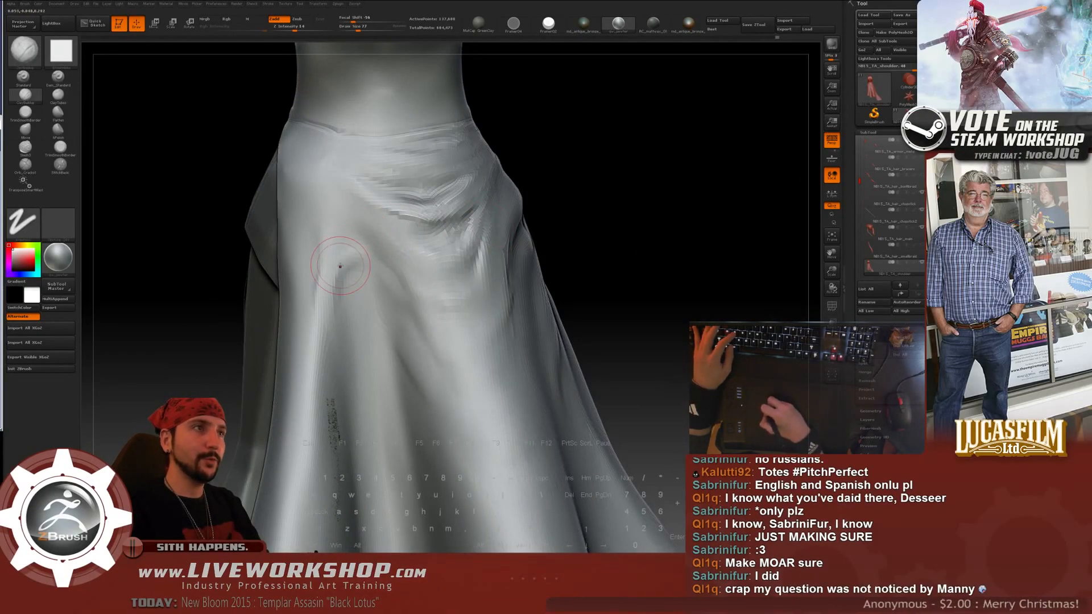
pyautogui.press('s')
pyautogui.moveTo(340, 268); pyautogui.dragTo(359, 258)
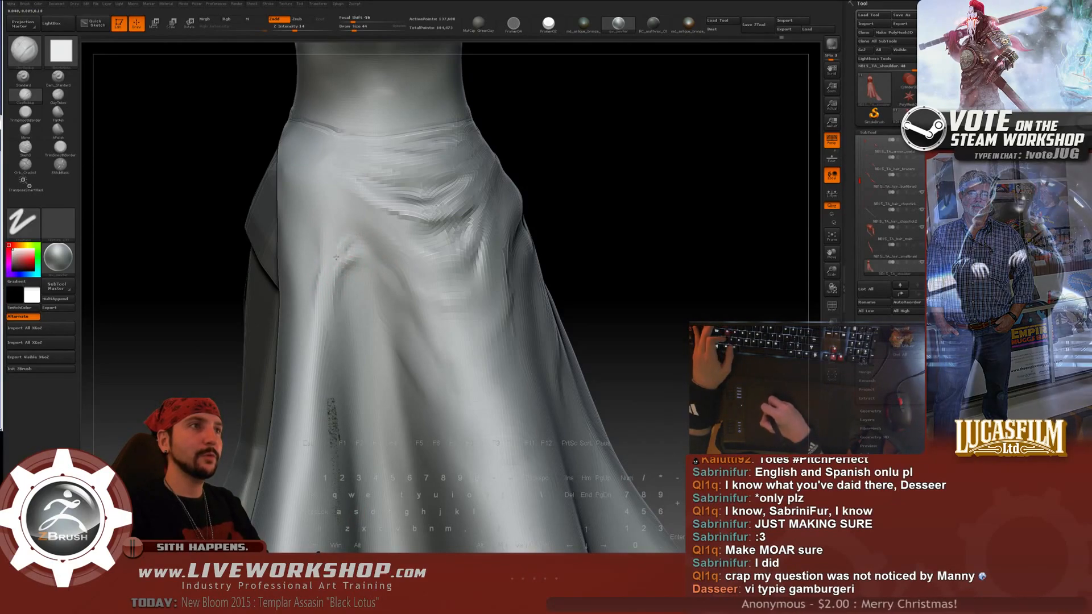
pyautogui.press('shift')
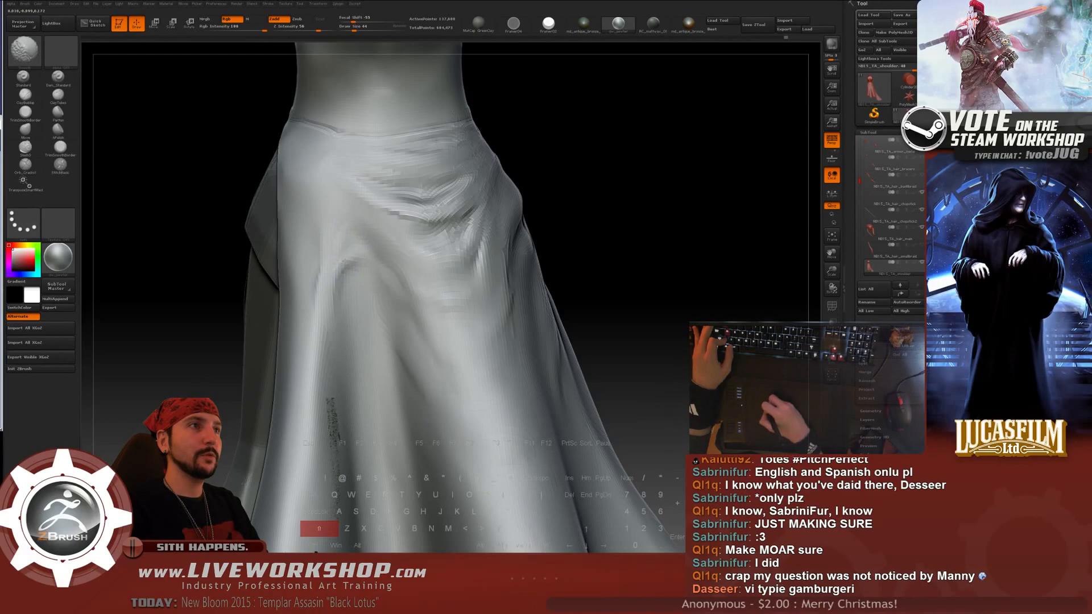
# - Build up the vertical ridge beside the skirt's open edge with a larger brush and smooth the strokes
pyautogui.moveTo(337, 274)
pyautogui.keyDown('shift'); pyautogui.mouseDown()
pyautogui.moveTo(348, 257)
pyautogui.moveTo(353, 268)
pyautogui.moveTo(319, 280)
pyautogui.mouseUp(); pyautogui.keyUp('shift')
pyautogui.press('s')
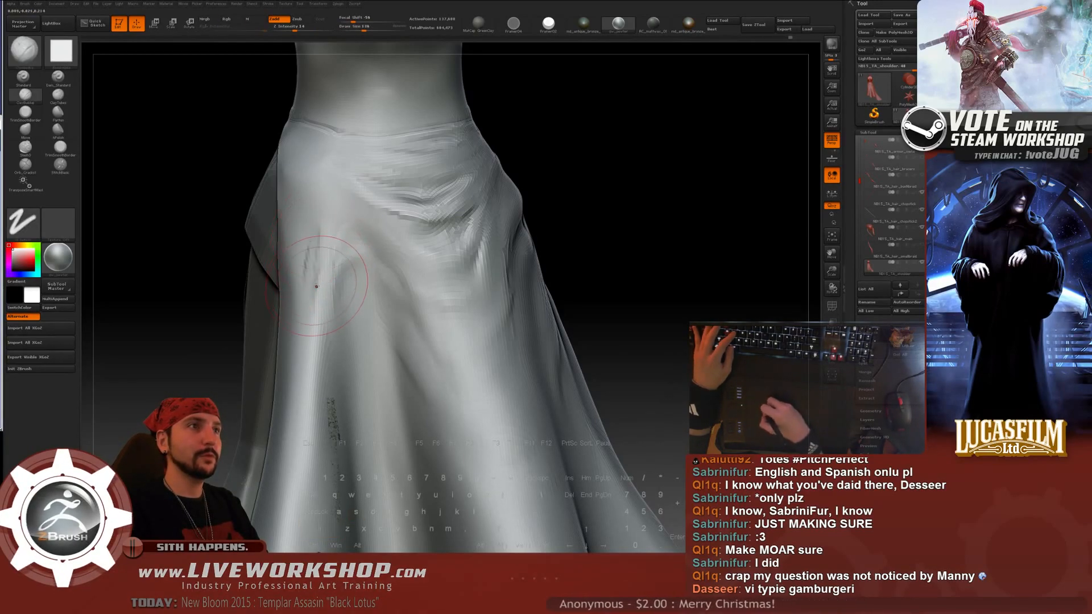
pyautogui.press('shift')
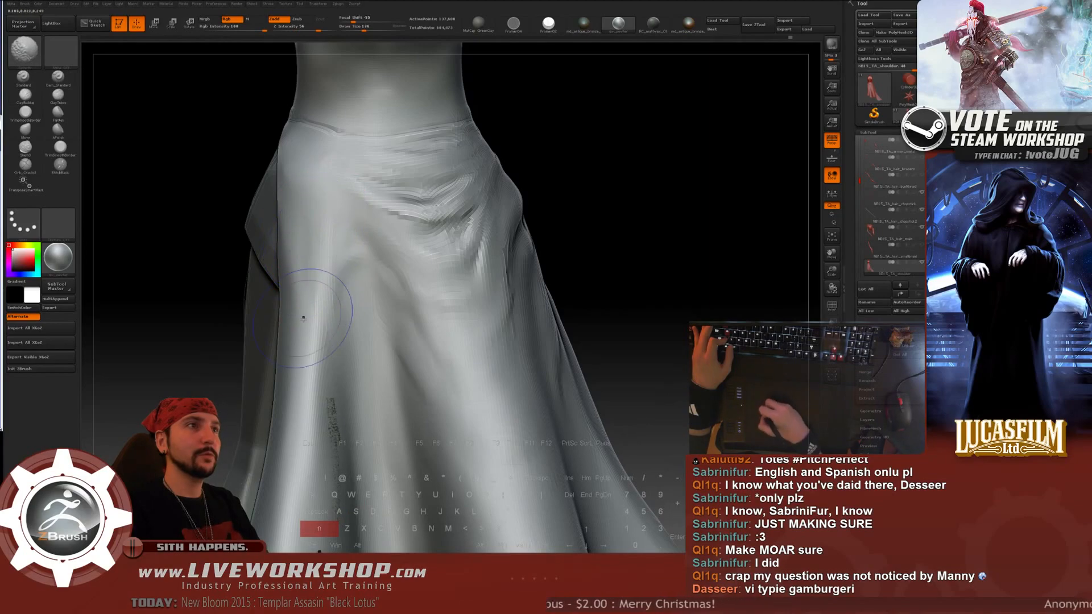
# - Reduce the brush size, carve a short diagonal crease into the middle of the skirt front, and soften it
pyautogui.moveTo(611, 91); pyautogui.dragTo(463, 230)
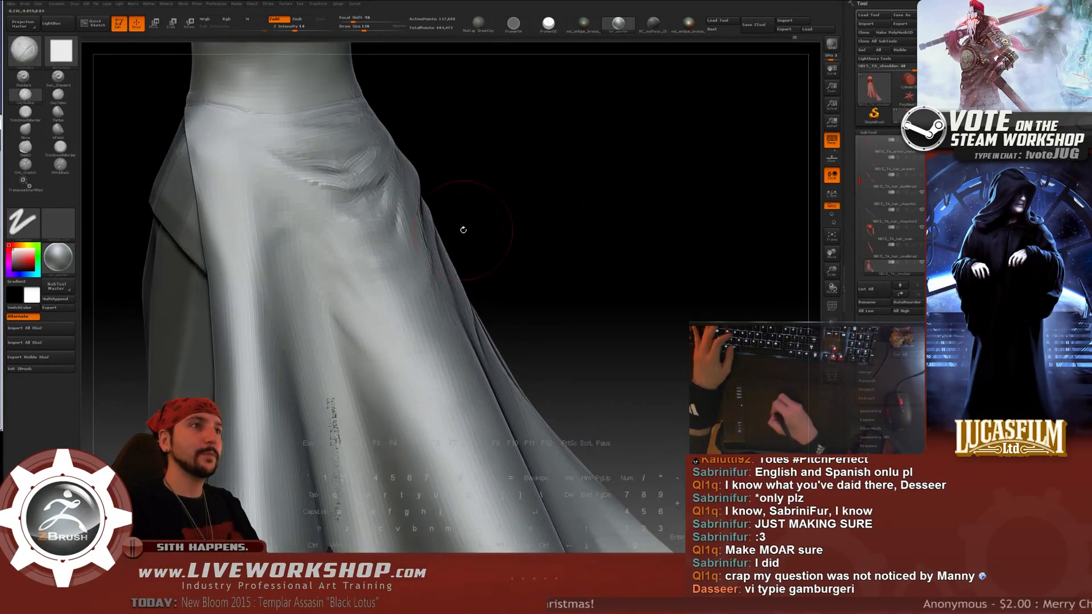
pyautogui.press('[')
pyautogui.moveTo(332, 280)
pyautogui.mouseDown()
pyautogui.moveTo(330, 259)
pyautogui.moveTo(341, 310)
pyautogui.moveTo(367, 311)
pyautogui.moveTo(365, 343)
pyautogui.mouseUp()
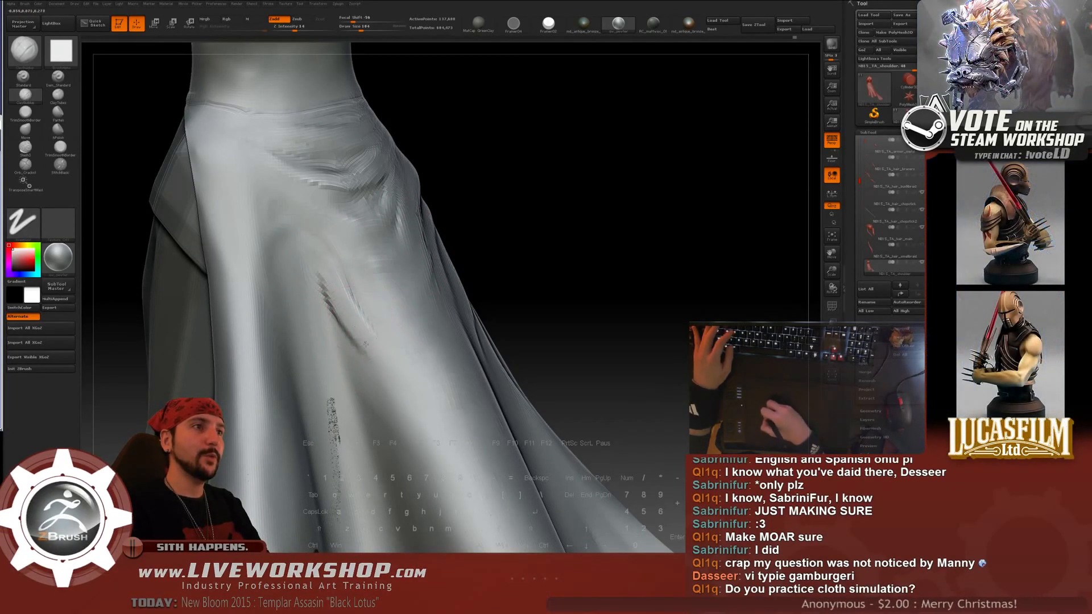
pyautogui.moveTo(344, 296)
pyautogui.keyDown('shift'); pyautogui.mouseDown()
pyautogui.moveTo(363, 329)
pyautogui.moveTo(354, 335)
pyautogui.mouseUp(); pyautogui.keyUp('shift')
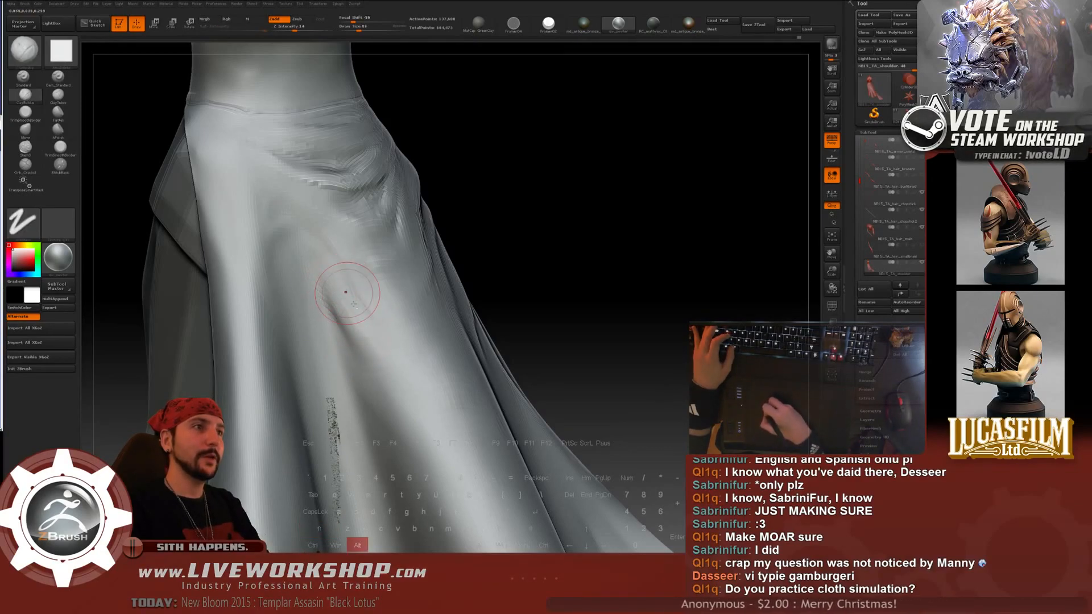
pyautogui.press('shift')
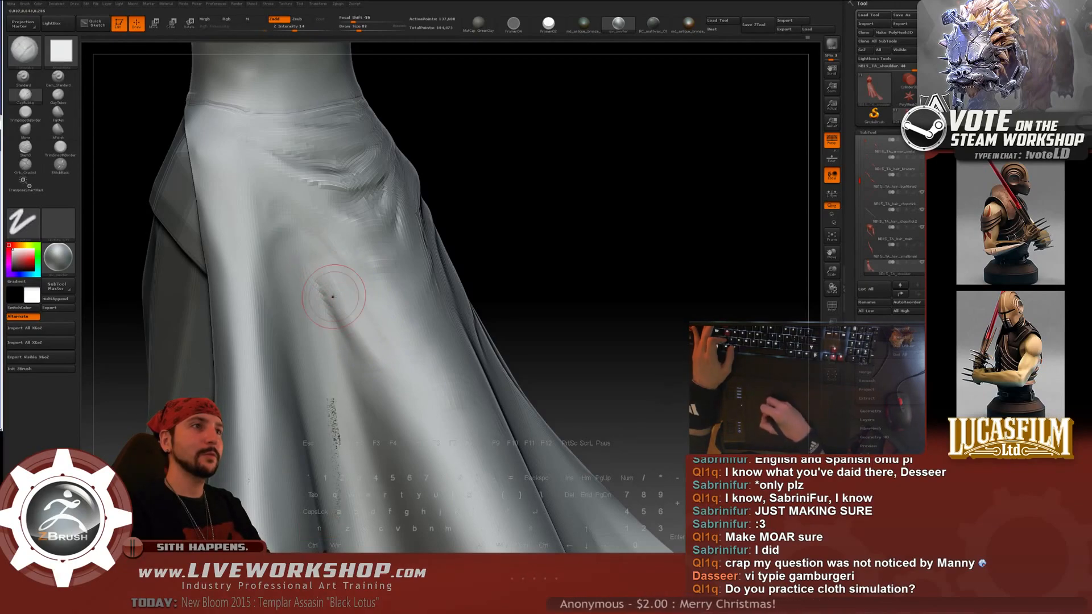
pyautogui.press('shift')
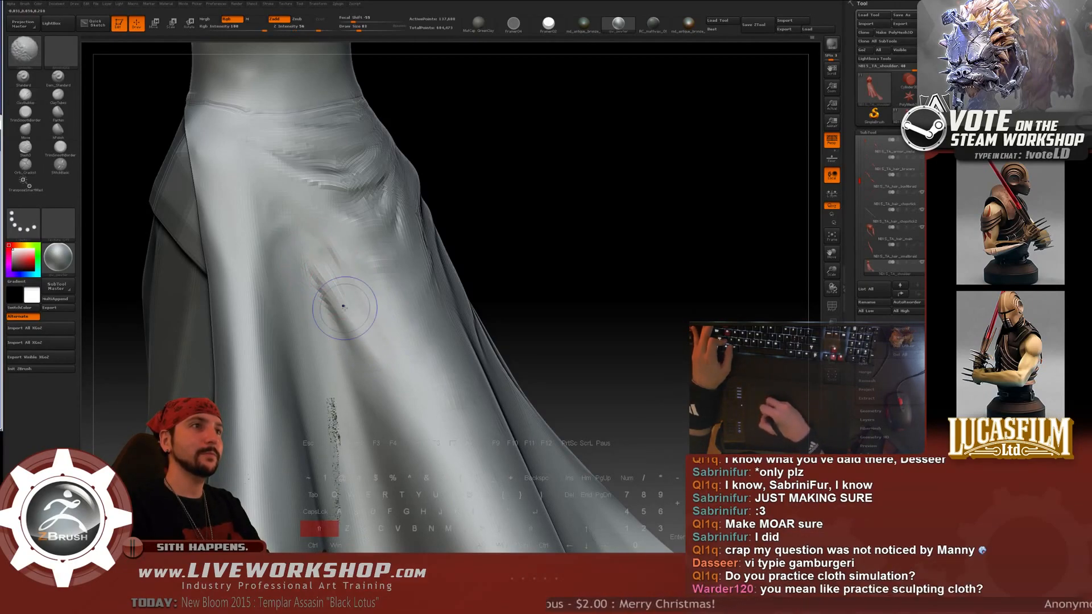
pyautogui.keyDown('shift'); pyautogui.moveTo(343, 304); pyautogui.dragTo(363, 334); pyautogui.keyUp('shift')
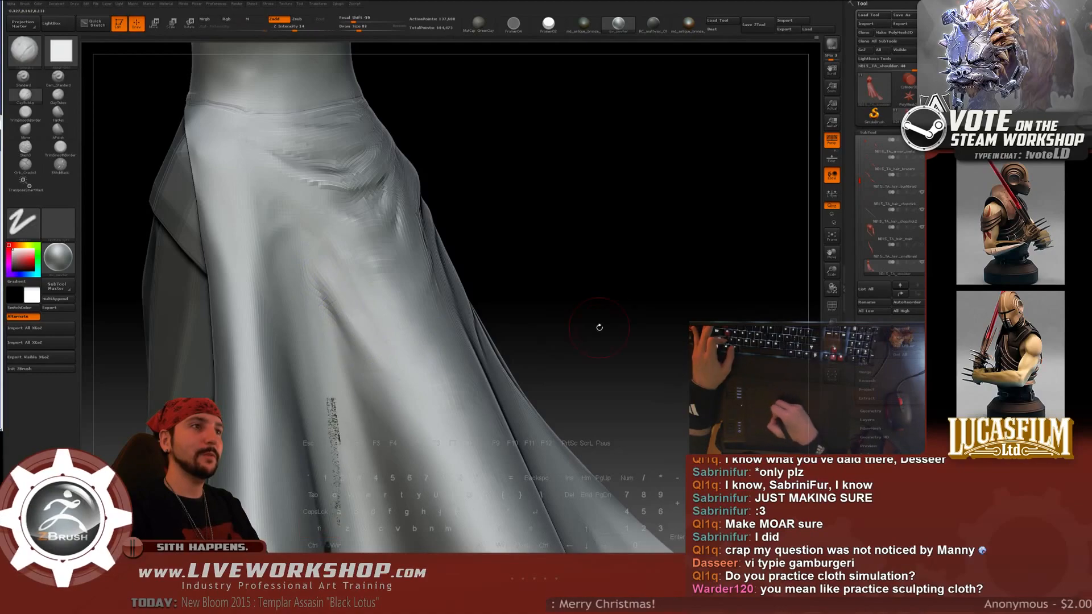
# - Extend the diagonal fold down the lower skirt toward the hem and smooth its sides
pyautogui.keyDown('alt'); pyautogui.moveTo(600, 326); pyautogui.dragTo(554, 209); pyautogui.keyUp('alt')
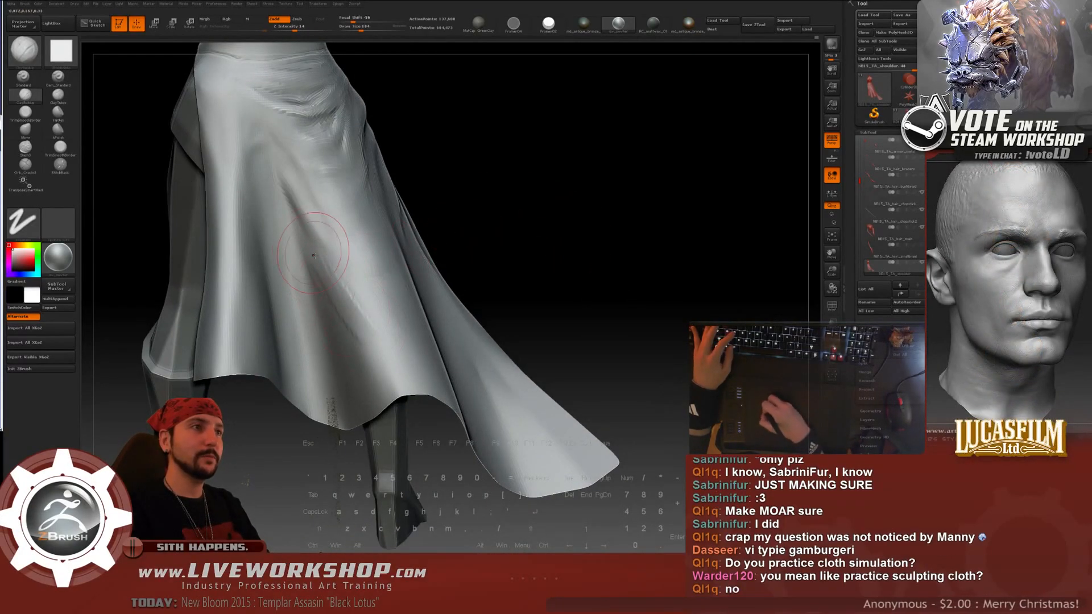
pyautogui.press('shift')
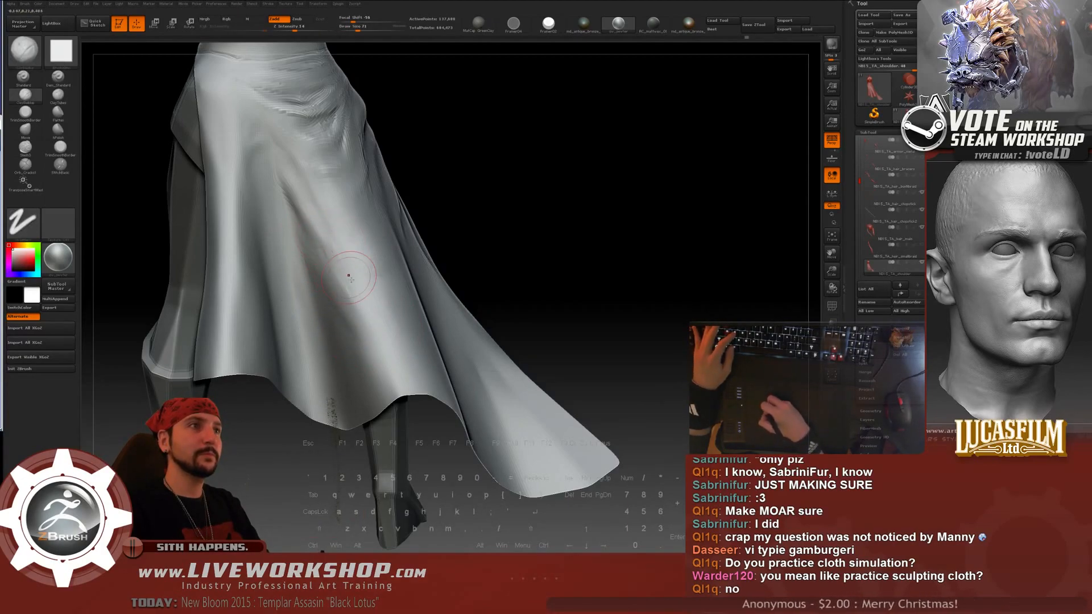
pyautogui.moveTo(328, 246)
pyautogui.keyDown('shift'); pyautogui.mouseDown()
pyautogui.moveTo(327, 237)
pyautogui.moveTo(347, 282)
pyautogui.mouseUp(); pyautogui.keyUp('shift')
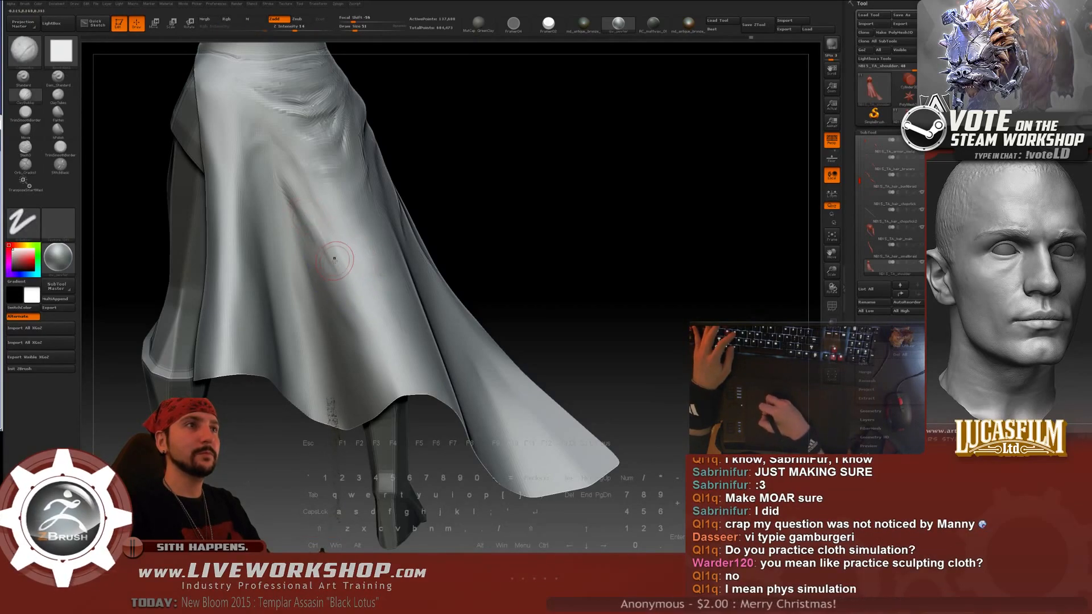
pyautogui.press('shift')
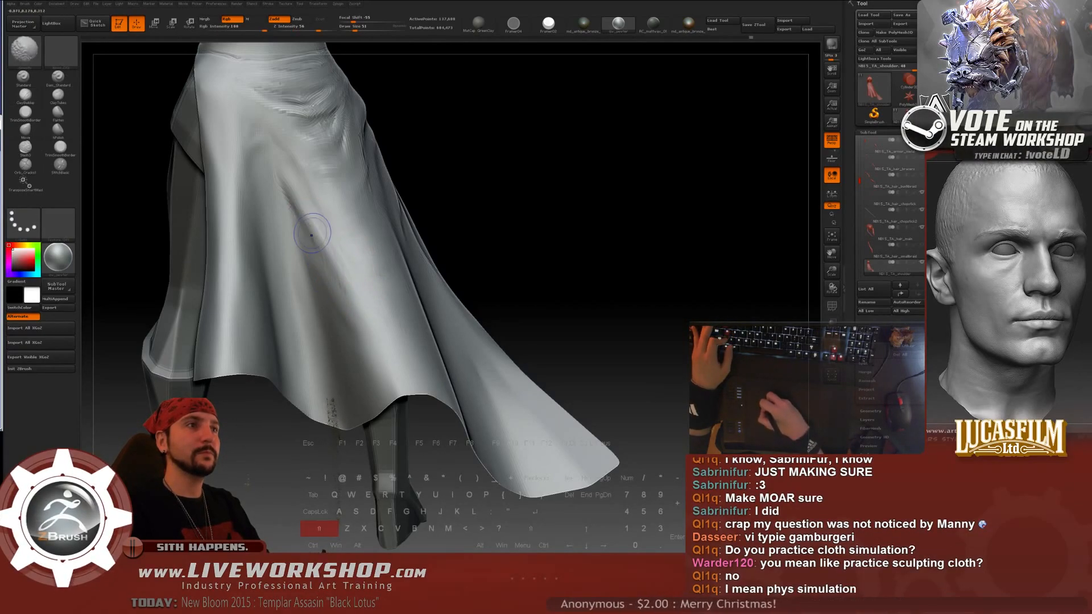
pyautogui.moveTo(519, 214); pyautogui.dragTo(498, 248)
pyautogui.moveTo(345, 241); pyautogui.dragTo(338, 226)
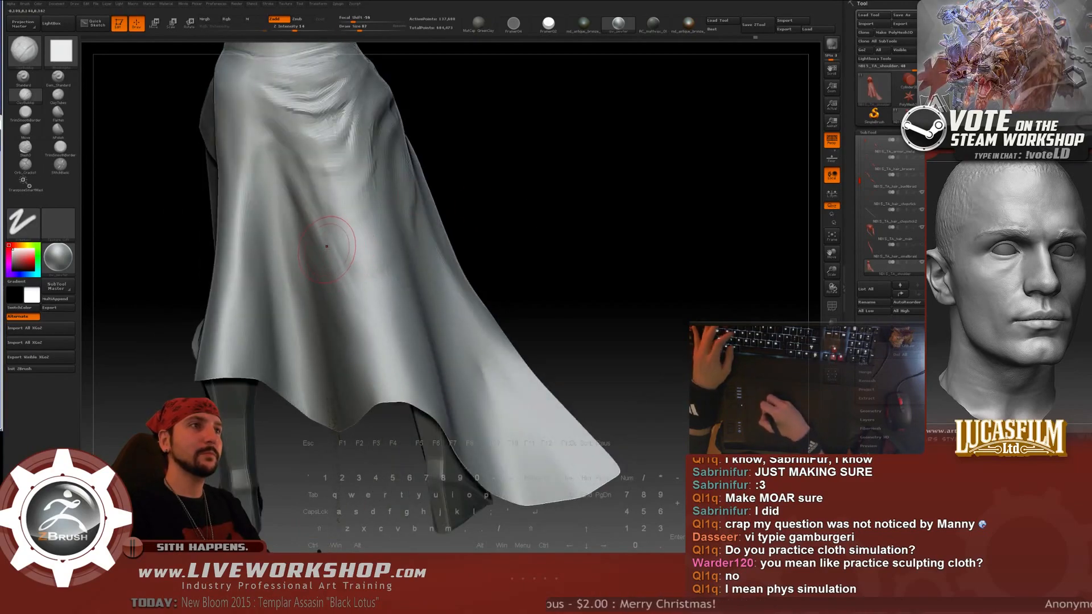
pyautogui.moveTo(490, 223); pyautogui.dragTo(497, 204)
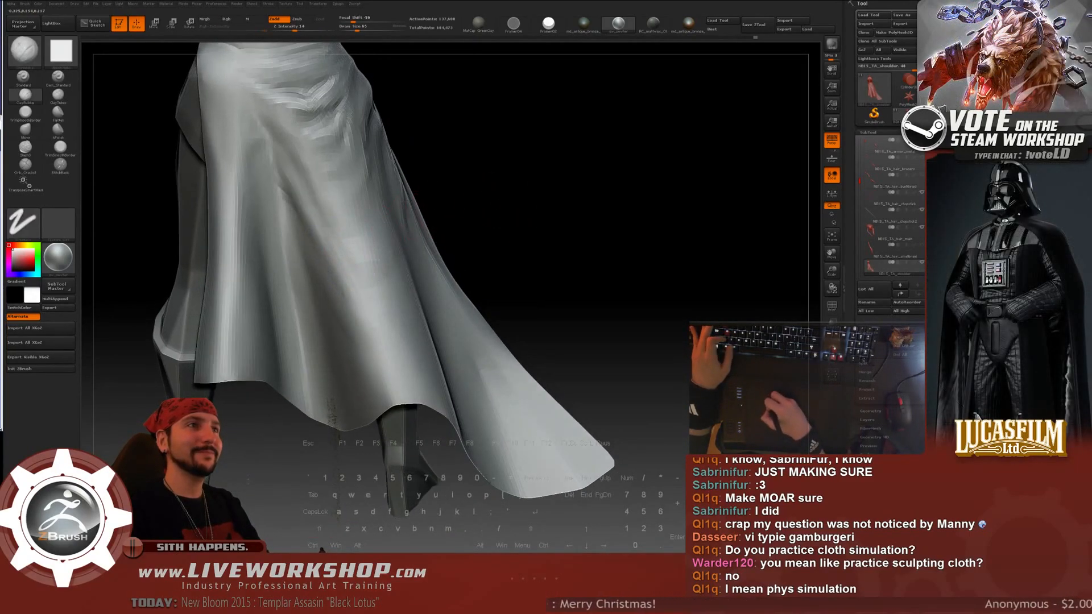
# - Adjust the brush size, sculpt the diagonal fold's upper end toward the gathered drape, and smooth it
pyautogui.press('s')
pyautogui.moveTo(322, 212); pyautogui.dragTo(323, 212)
pyautogui.moveTo(434, 150); pyautogui.dragTo(456, 151)
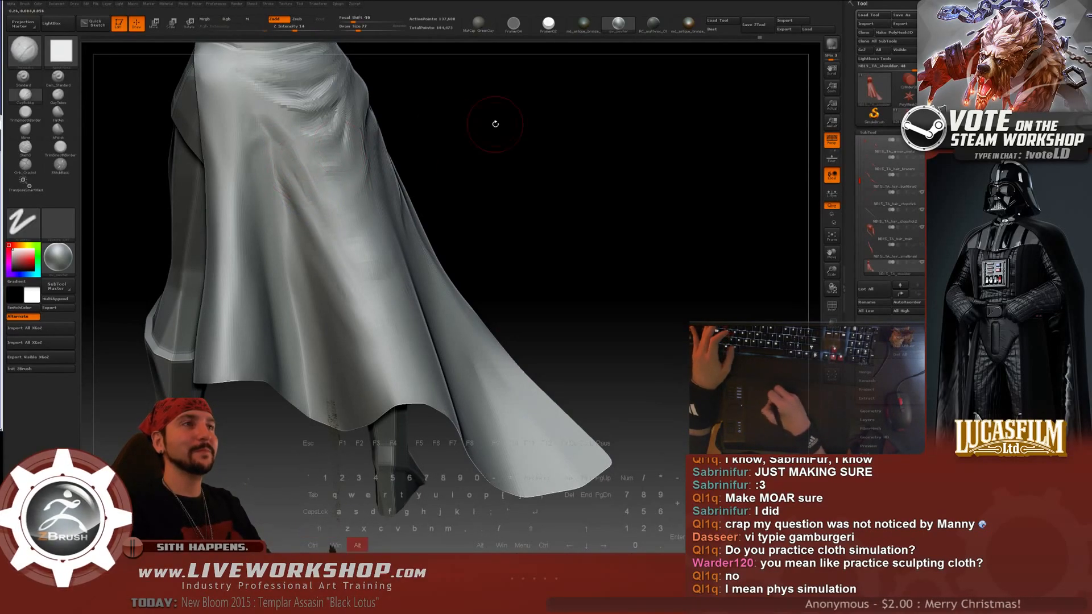
pyautogui.moveTo(496, 124)
pyautogui.keyDown('alt'); pyautogui.mouseDown()
pyautogui.moveTo(541, 163)
pyautogui.moveTo(544, 196)
pyautogui.mouseUp(); pyautogui.keyUp('alt')
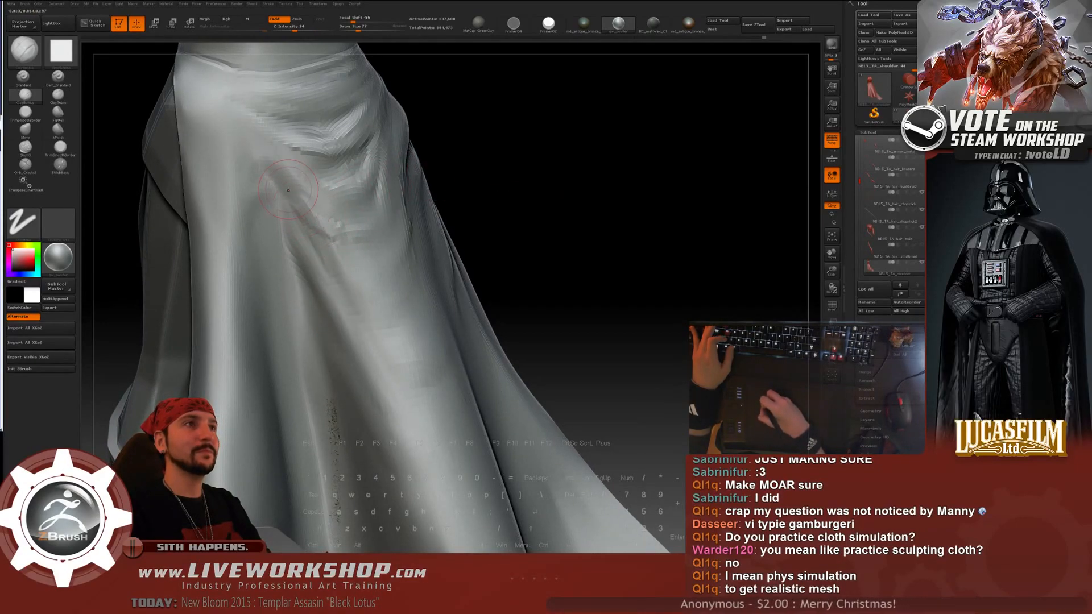
pyautogui.press('shift')
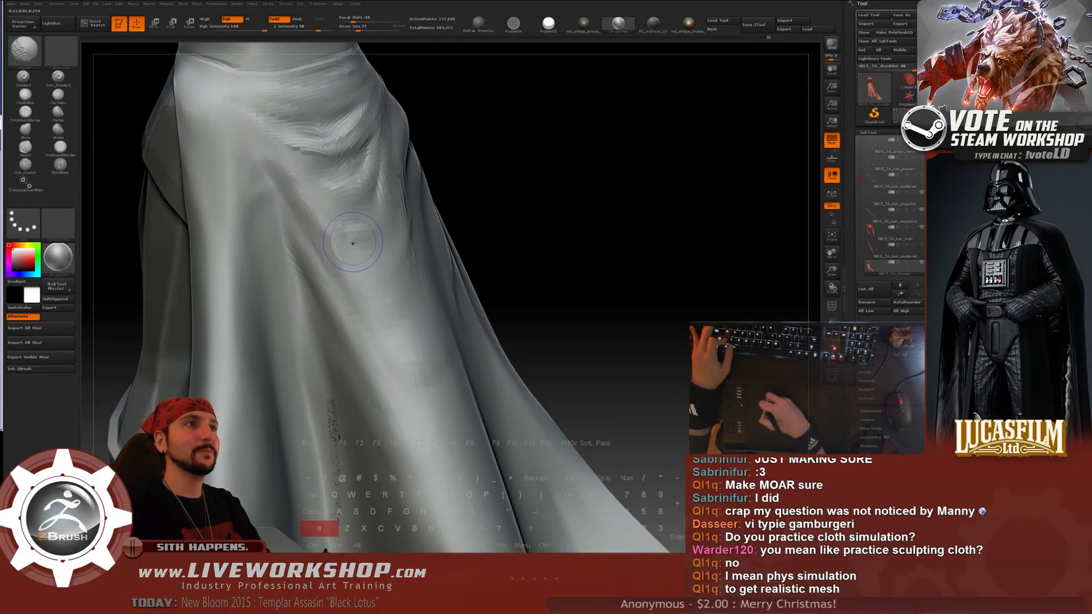
pyautogui.press('shift')
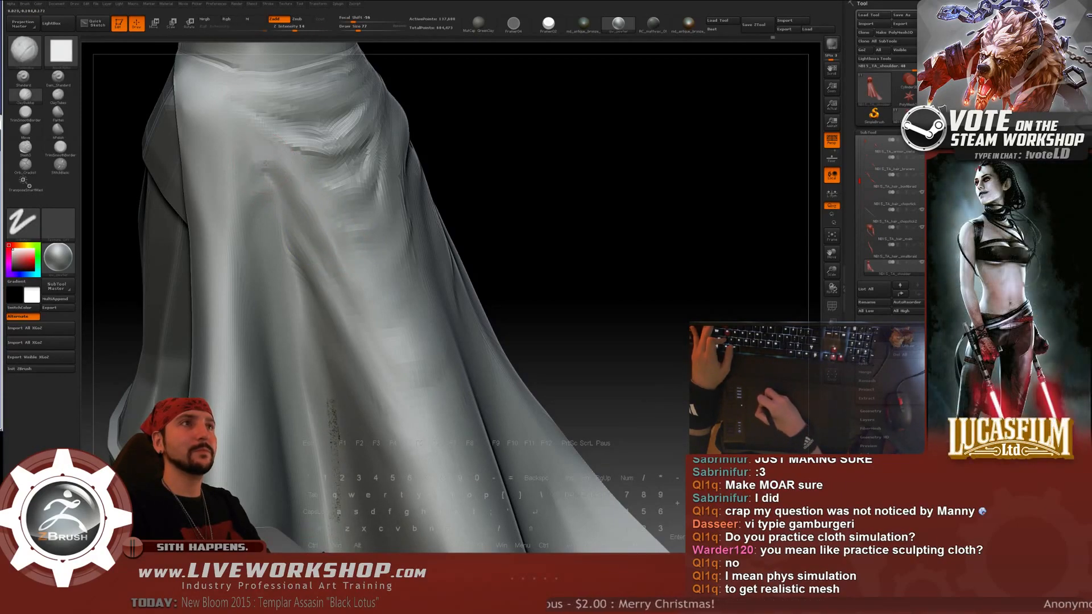
# - Carve a curved hollow around the vertical fold's top beside the gathered drape and smooth it
pyautogui.moveTo(266, 164)
pyautogui.mouseDown()
pyautogui.moveTo(232, 145)
pyautogui.moveTo(252, 135)
pyautogui.mouseUp()
pyautogui.press('shift')
pyautogui.press('alt')
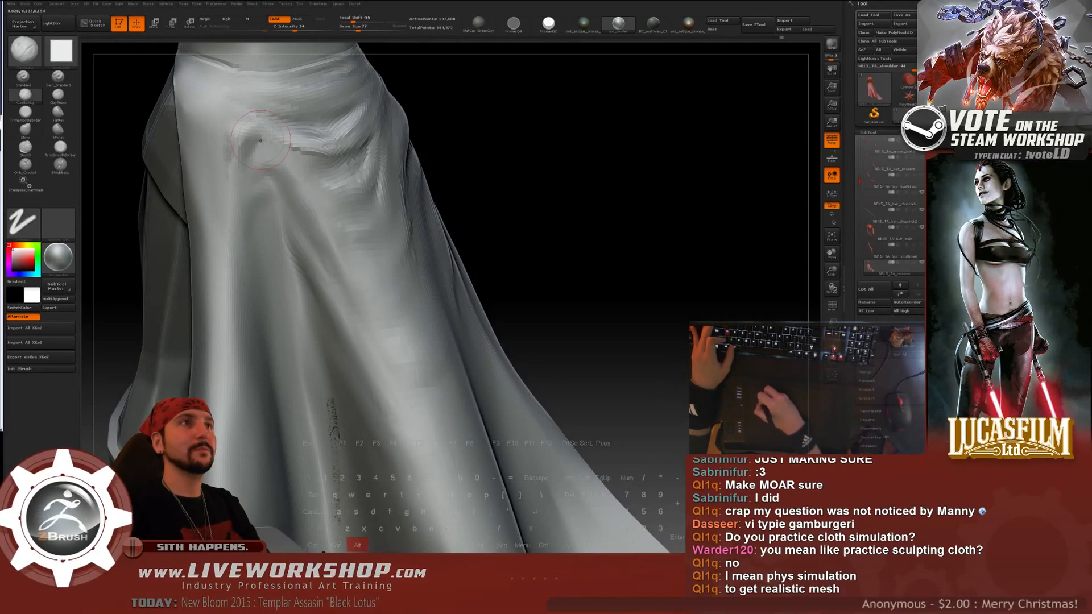
pyautogui.press('shift')
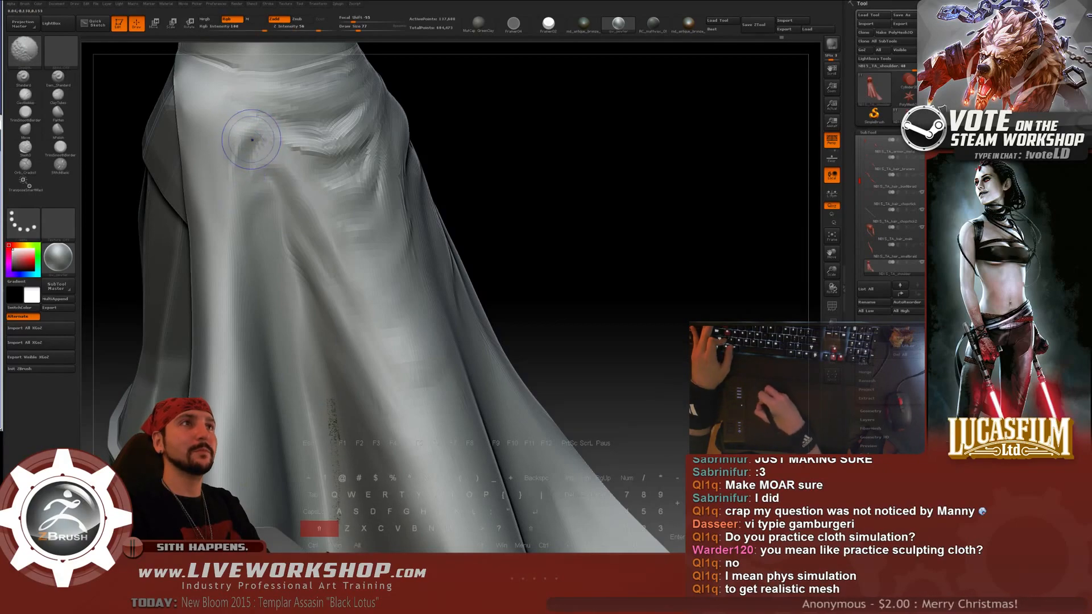
# - Sculpt the gathered drape's inner end where it meets the vertical fold and smooth the stepped surface
pyautogui.moveTo(614, 224)
pyautogui.keyDown('alt'); pyautogui.mouseDown()
pyautogui.moveTo(568, 144)
pyautogui.moveTo(566, 193)
pyautogui.moveTo(629, 175)
pyautogui.moveTo(661, 186)
pyautogui.moveTo(625, 191)
pyautogui.mouseUp(); pyautogui.keyUp('alt')
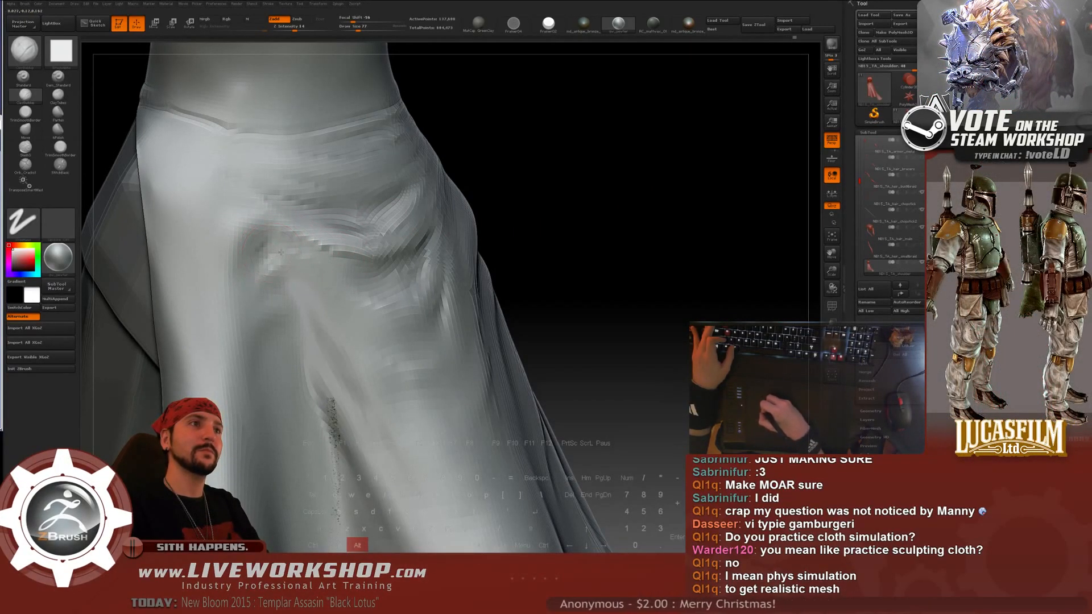
pyautogui.press('shift')
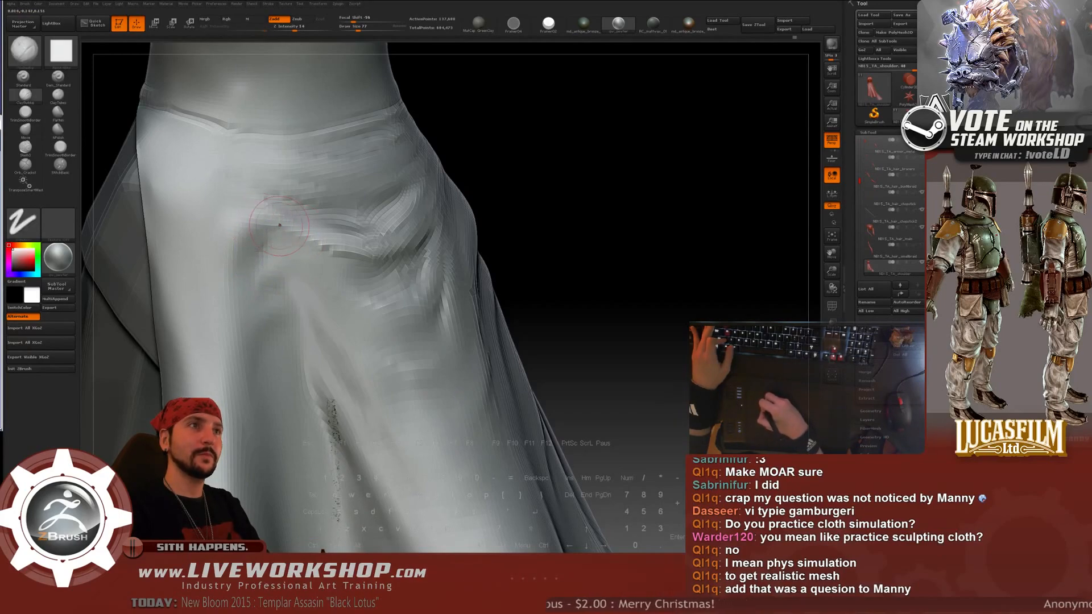
pyautogui.press('alt')
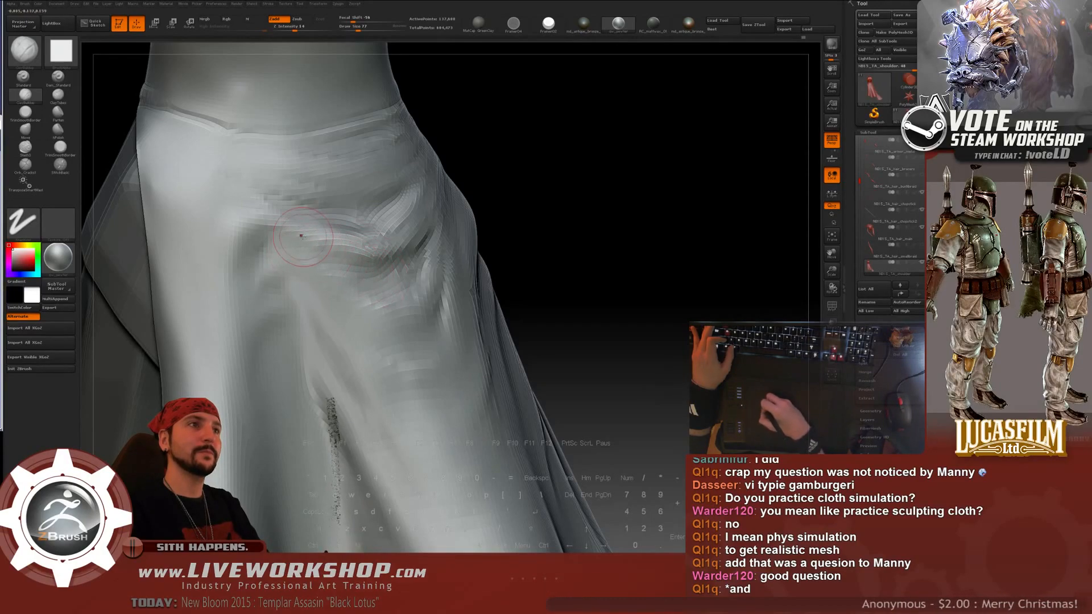
pyautogui.moveTo(512, 198); pyautogui.dragTo(475, 199)
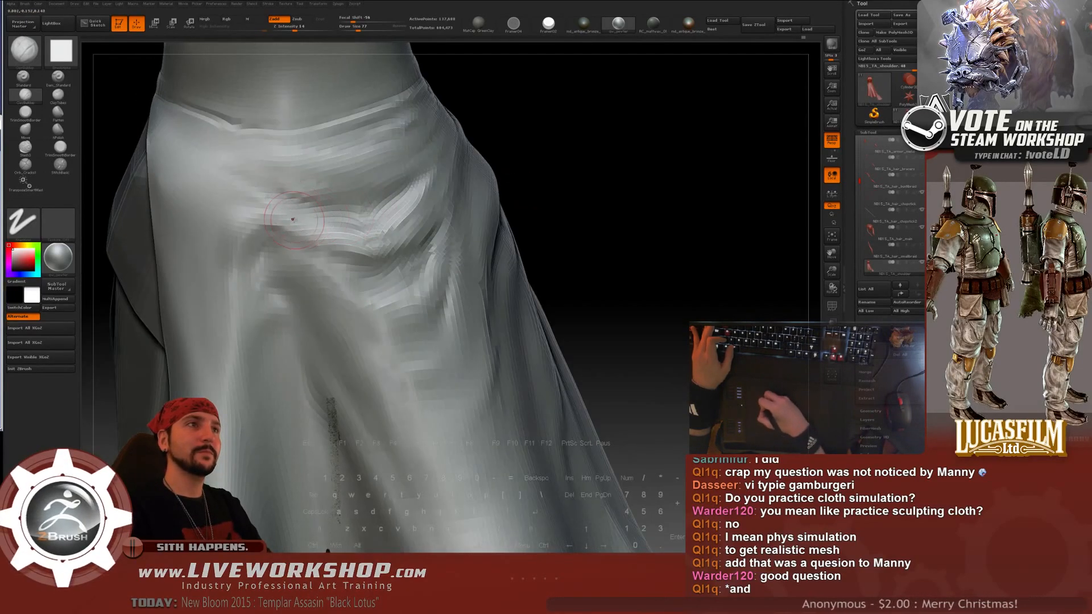
pyautogui.press('shift')
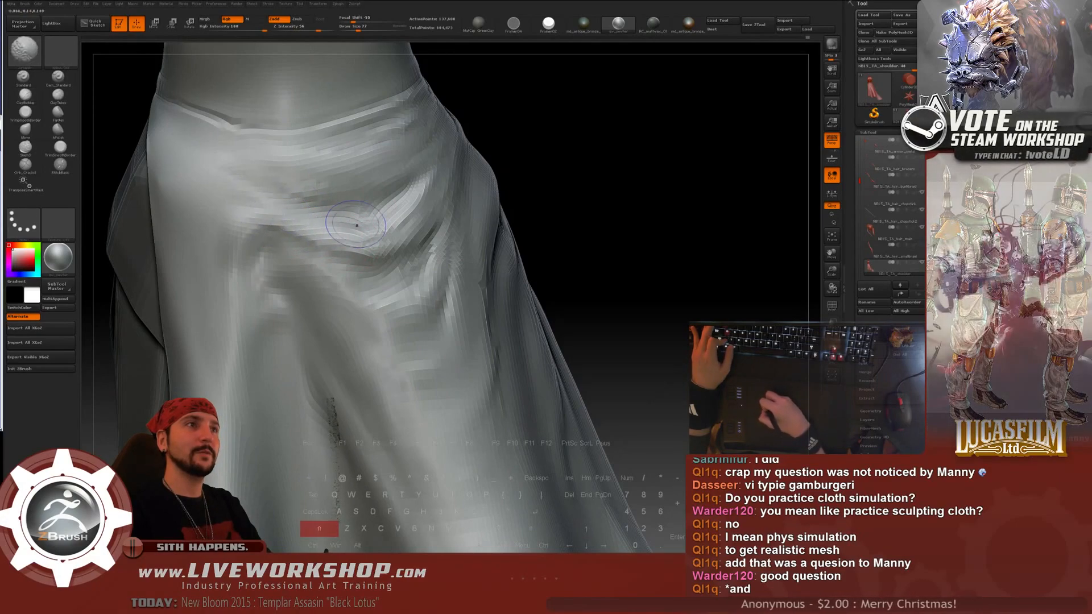
# - Shape the cloth between the drape's inner end and the vertical ridge with raised and recessed strokes, smoothing between them
pyautogui.keyDown('alt'); pyautogui.moveTo(610, 210); pyautogui.dragTo(546, 171); pyautogui.keyUp('alt')
pyautogui.moveTo(546, 170)
pyautogui.mouseDown()
pyautogui.moveTo(520, 198)
pyautogui.moveTo(541, 267)
pyautogui.moveTo(634, 178)
pyautogui.moveTo(561, 188)
pyautogui.mouseUp()
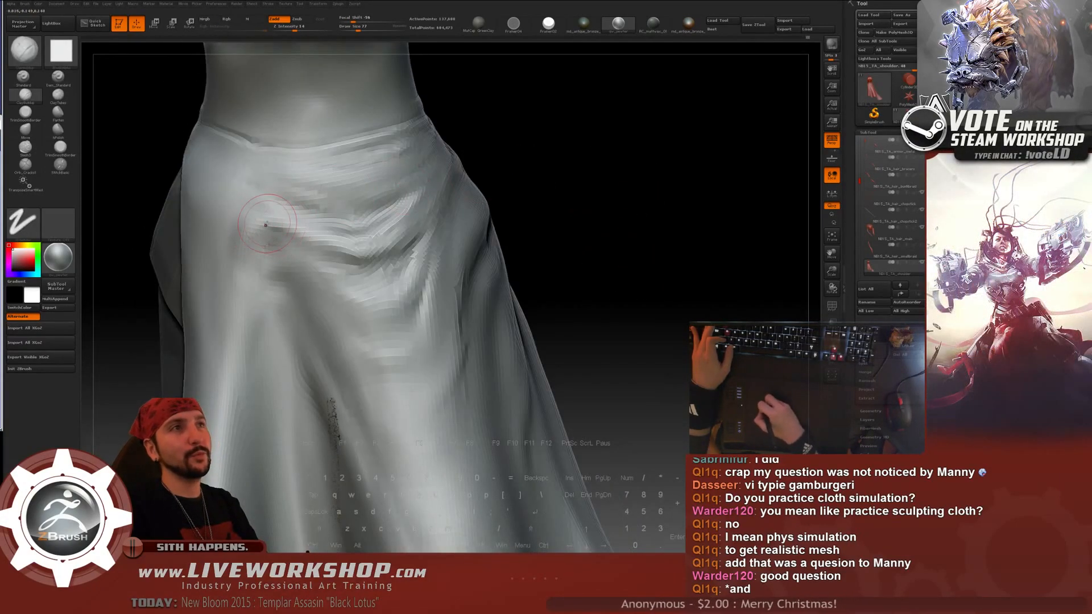
pyautogui.press('alt')
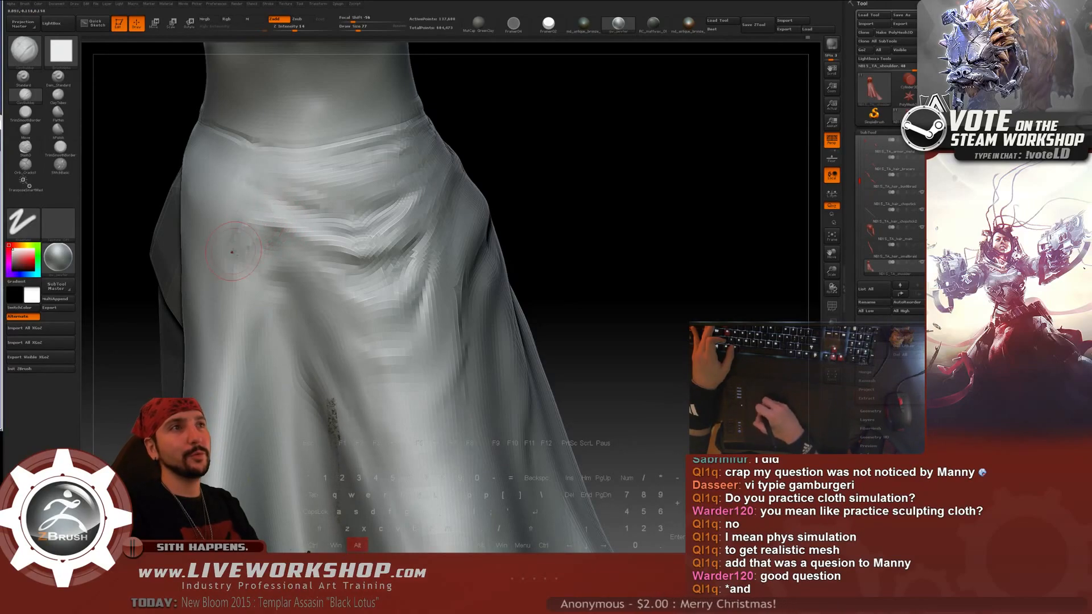
pyautogui.press('shift')
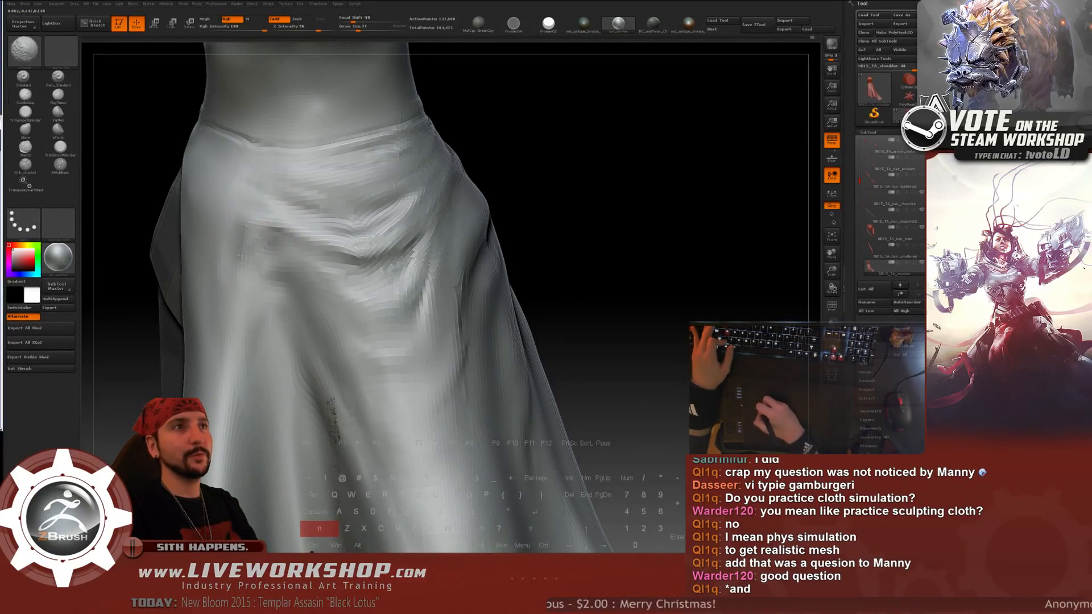
pyautogui.moveTo(242, 256)
pyautogui.keyDown('shift'); pyautogui.mouseDown()
pyautogui.moveTo(245, 232)
pyautogui.moveTo(240, 276)
pyautogui.mouseUp(); pyautogui.keyUp('shift')
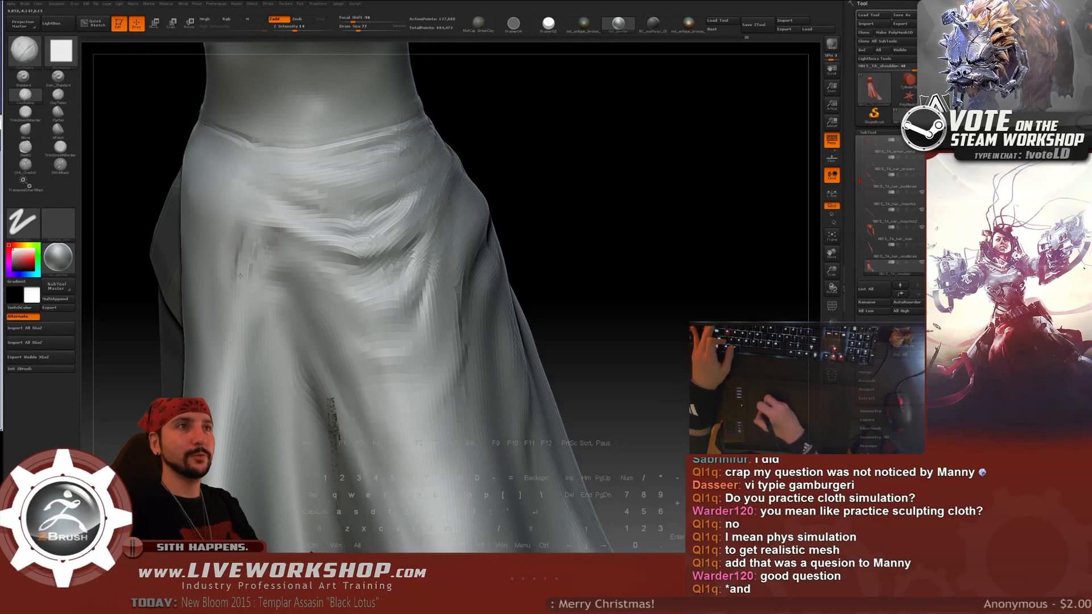
pyautogui.press('shift')
pyautogui.keyDown('shift'); pyautogui.moveTo(242, 212); pyautogui.dragTo(285, 231); pyautogui.keyUp('shift')
# - Adjust the brush size, sculpt the cloth between the waistband and the vertical fold's top, and smooth the strokes
pyautogui.moveTo(631, 219)
pyautogui.mouseDown()
pyautogui.moveTo(646, 215)
pyautogui.moveTo(576, 191)
pyautogui.moveTo(624, 188)
pyautogui.mouseUp()
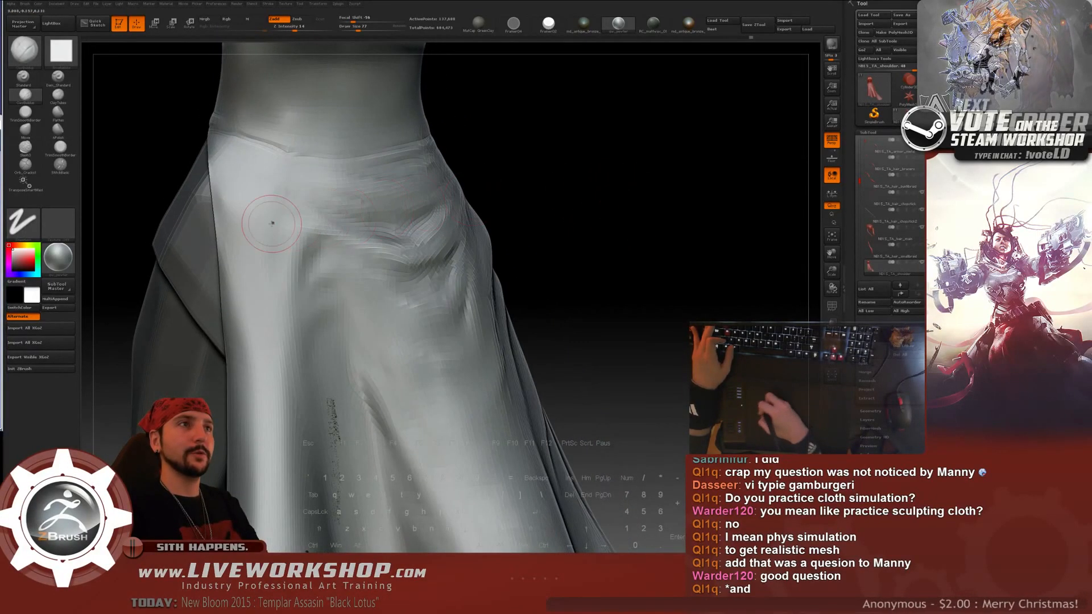
pyautogui.press('s')
pyautogui.moveTo(261, 197); pyautogui.dragTo(250, 181)
pyautogui.press('s')
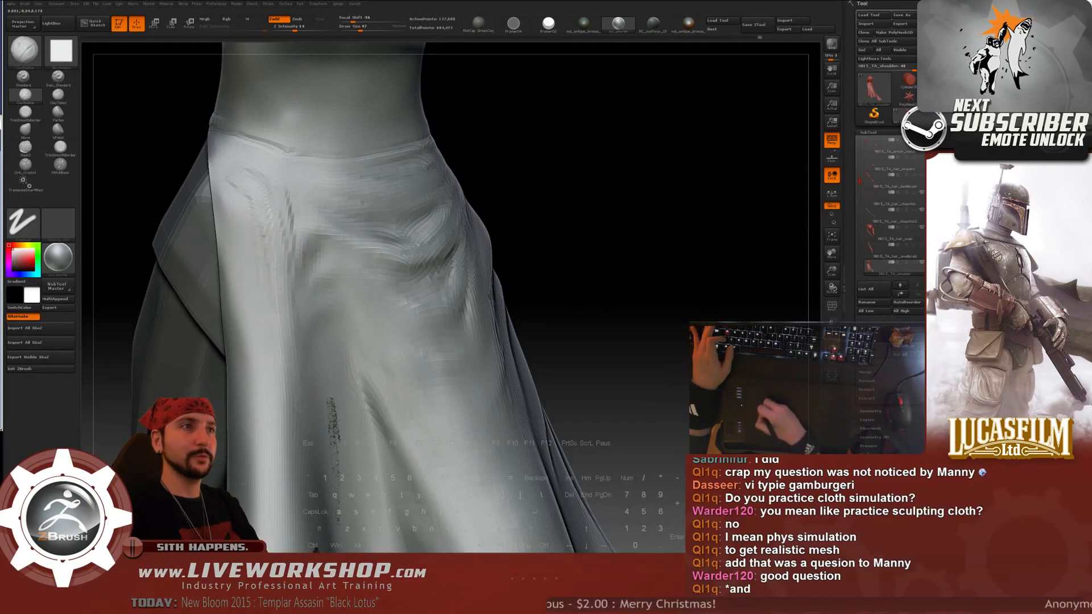
pyautogui.press('shift')
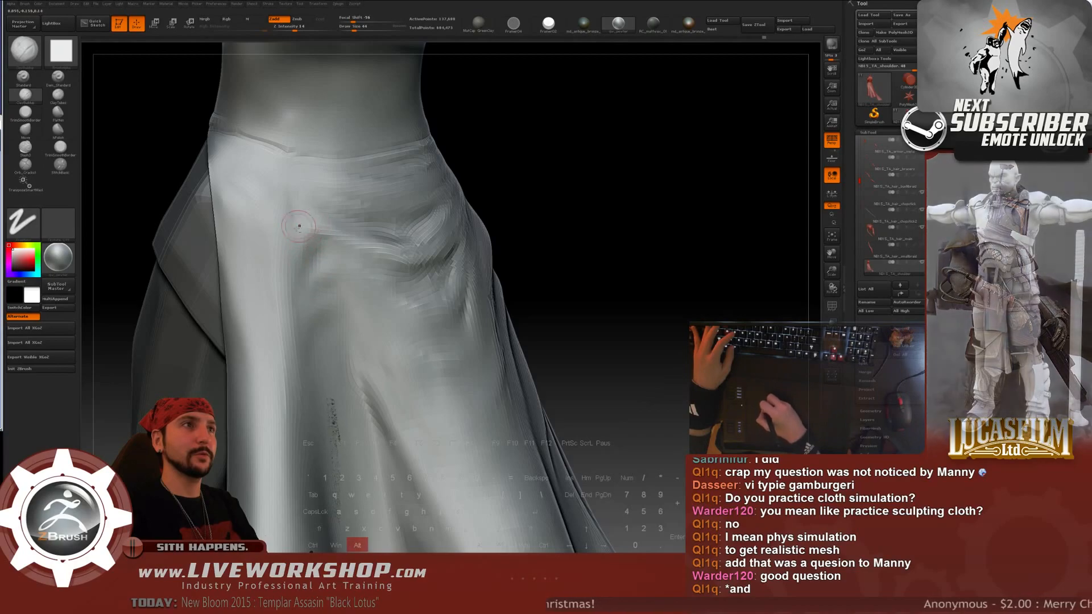
pyautogui.press('alt')
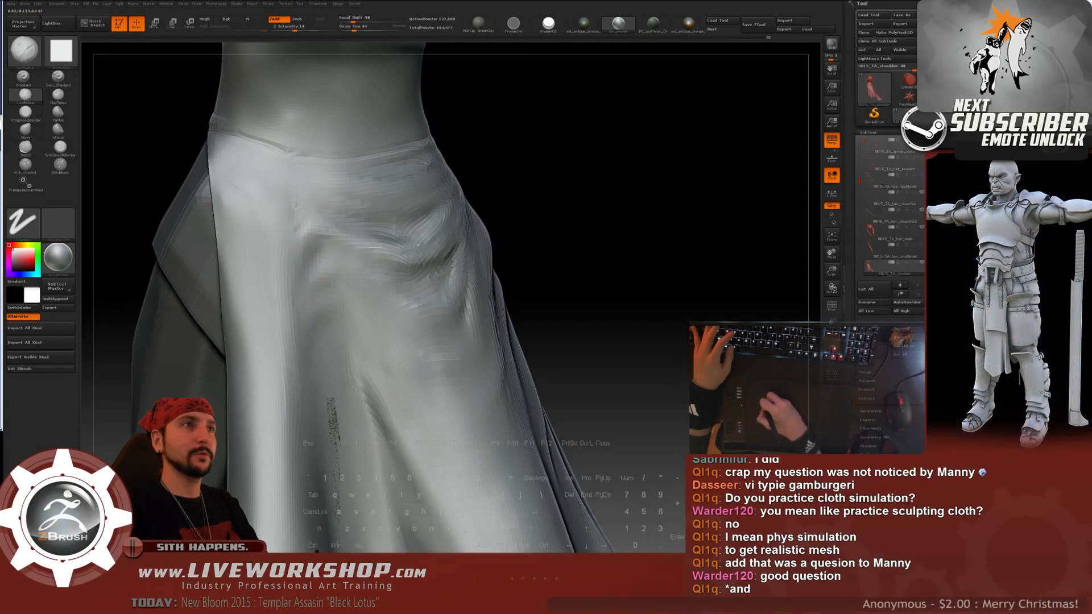
# - Carve two creases from below the waistband down into the vertical fold's top and smooth the ridge between them
pyautogui.moveTo(310, 216)
pyautogui.mouseDown()
pyautogui.moveTo(287, 183)
pyautogui.moveTo(280, 213)
pyautogui.mouseUp()
pyautogui.moveTo(262, 177); pyautogui.dragTo(283, 239)
pyautogui.moveTo(257, 171); pyautogui.dragTo(269, 228)
pyautogui.press('s')
pyautogui.moveTo(281, 230); pyautogui.dragTo(273, 230)
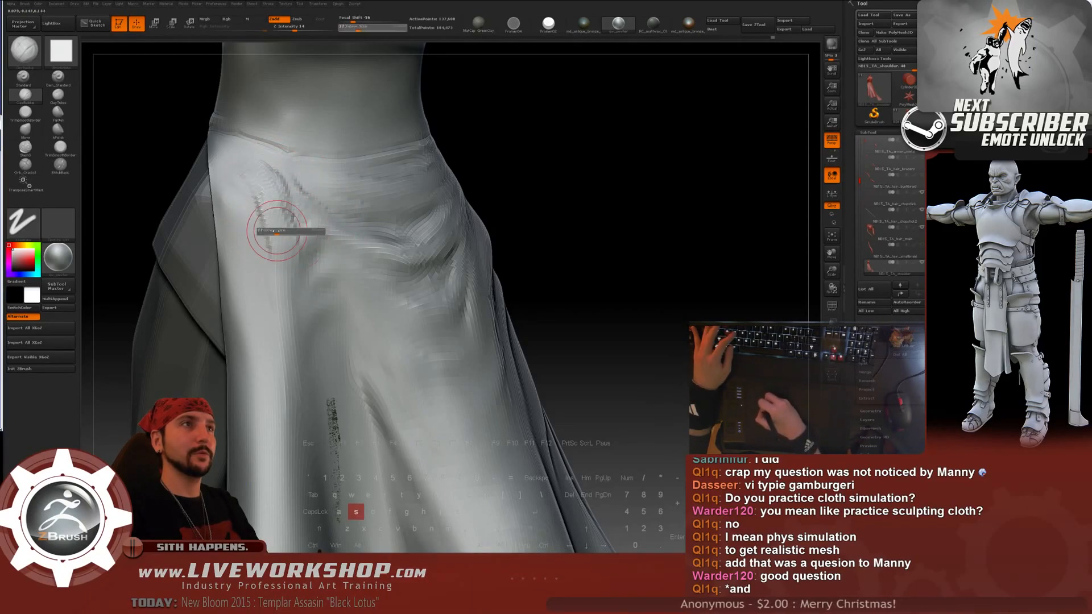
pyautogui.press('shift')
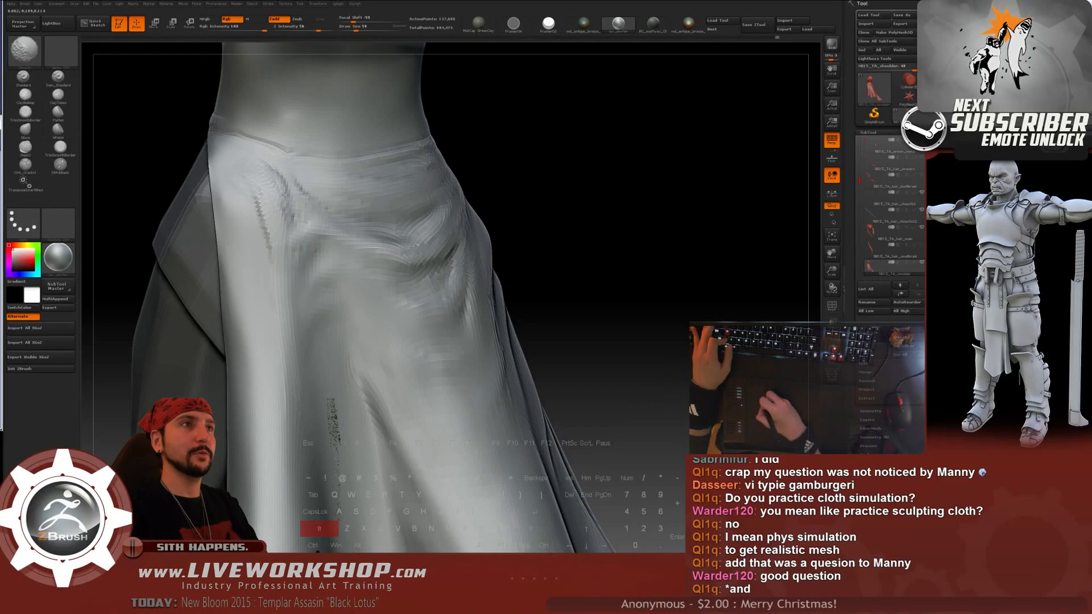
pyautogui.keyDown('shift'); pyautogui.moveTo(280, 223); pyautogui.dragTo(307, 211); pyautogui.keyUp('shift')
pyautogui.moveTo(532, 150); pyautogui.dragTo(504, 155)
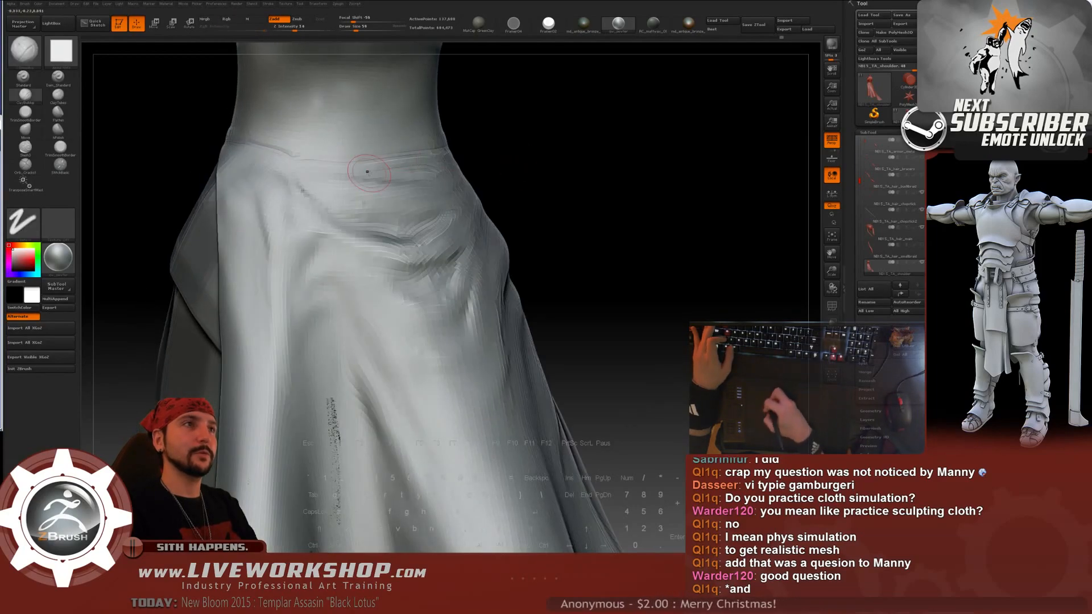
pyautogui.keyDown('alt'); pyautogui.moveTo(311, 244); pyautogui.dragTo(285, 190); pyautogui.keyUp('alt')
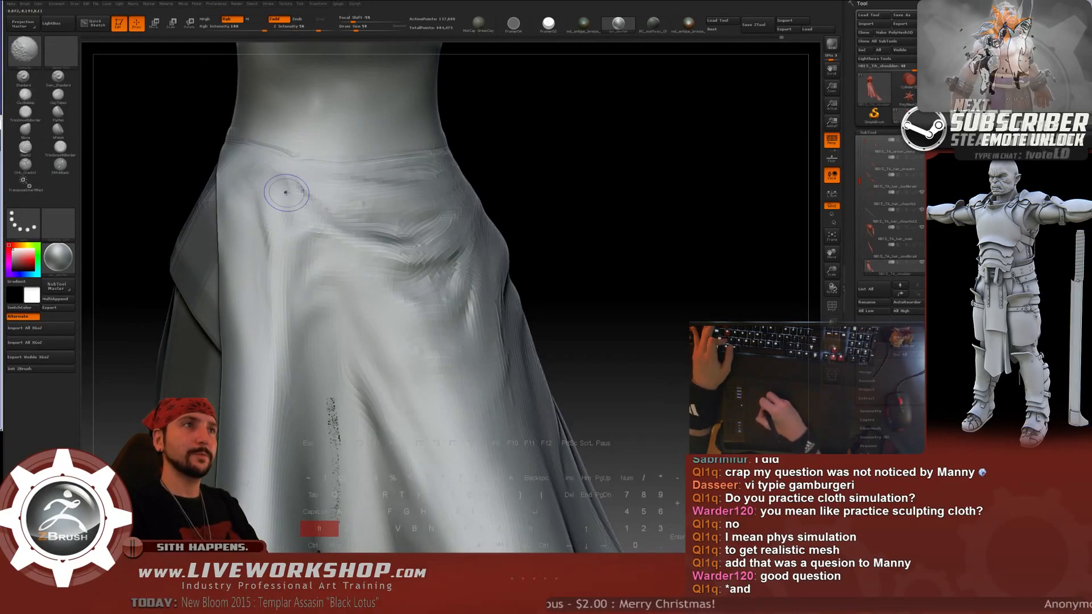
# - Sculpt short diagonal creases running from below the waistband toward the gathered drape's inner end
pyautogui.moveTo(599, 132)
pyautogui.mouseDown()
pyautogui.moveTo(614, 173)
pyautogui.moveTo(592, 183)
pyautogui.mouseUp()
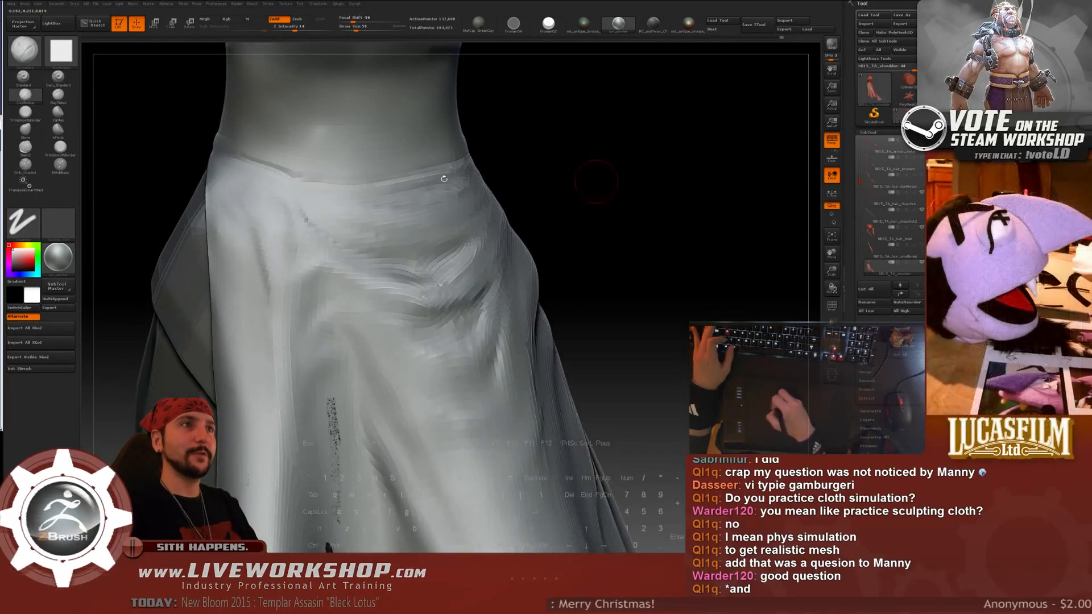
pyautogui.moveTo(305, 215); pyautogui.dragTo(314, 218)
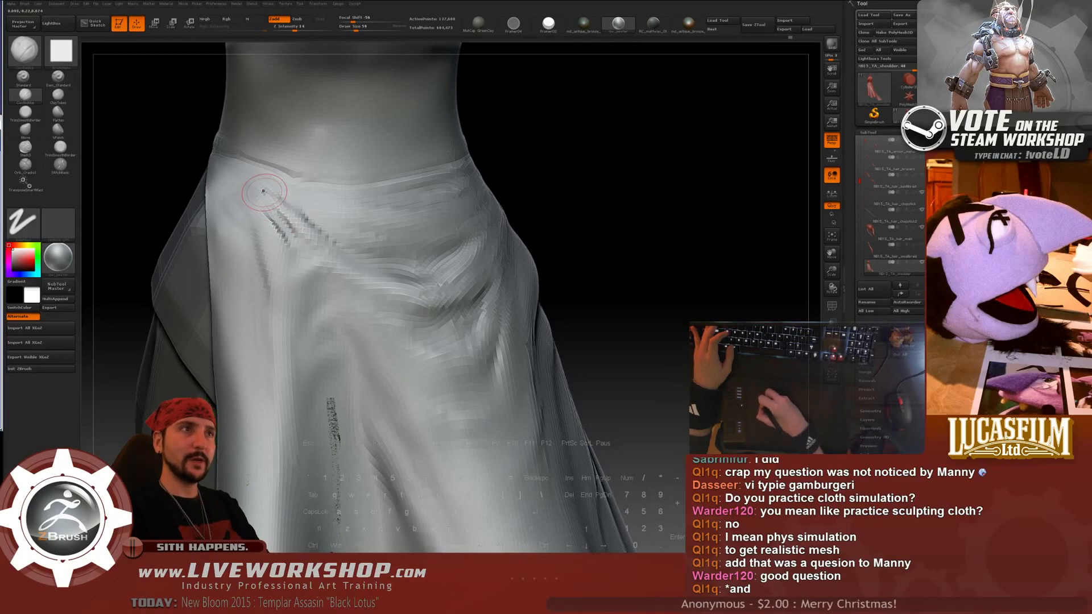
pyautogui.moveTo(271, 198)
pyautogui.mouseDown()
pyautogui.moveTo(293, 226)
pyautogui.moveTo(333, 234)
pyautogui.mouseUp()
pyautogui.press(']')
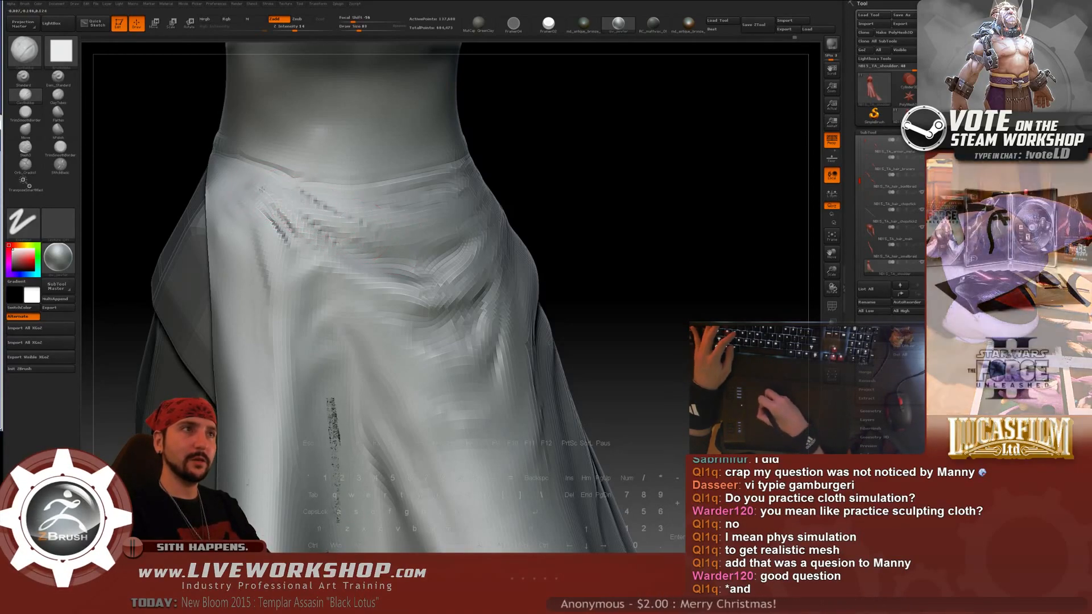
# - Extend the diagonal creases up toward the hip corner and reshape them with an adjusted brush size
pyautogui.moveTo(536, 175)
pyautogui.mouseDown()
pyautogui.moveTo(248, 215)
pyautogui.moveTo(280, 213)
pyautogui.moveTo(229, 189)
pyautogui.mouseUp()
pyautogui.press('s')
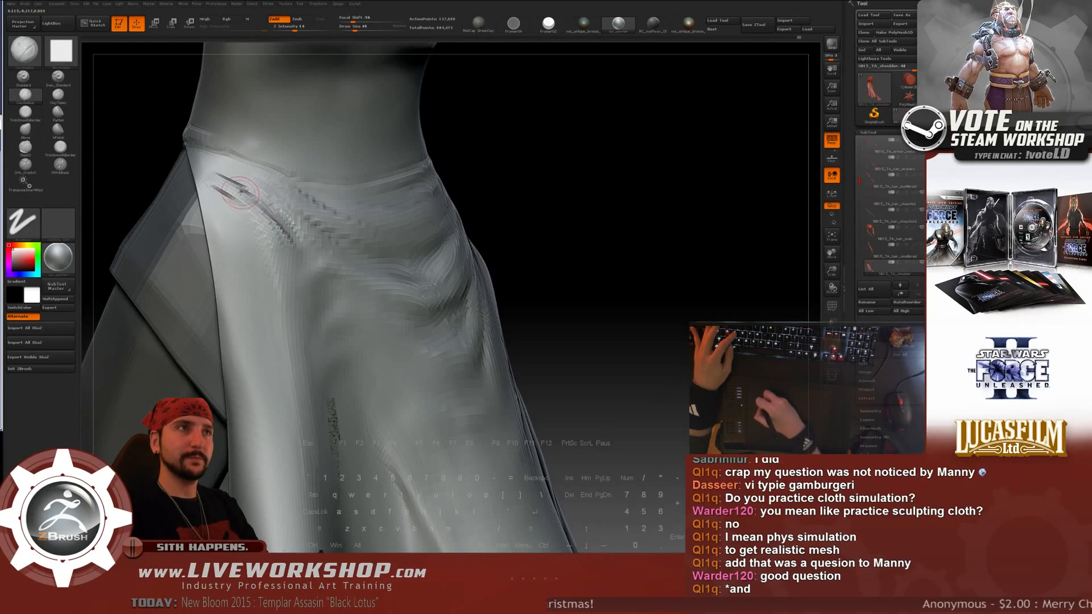
pyautogui.moveTo(536, 171); pyautogui.dragTo(651, 200)
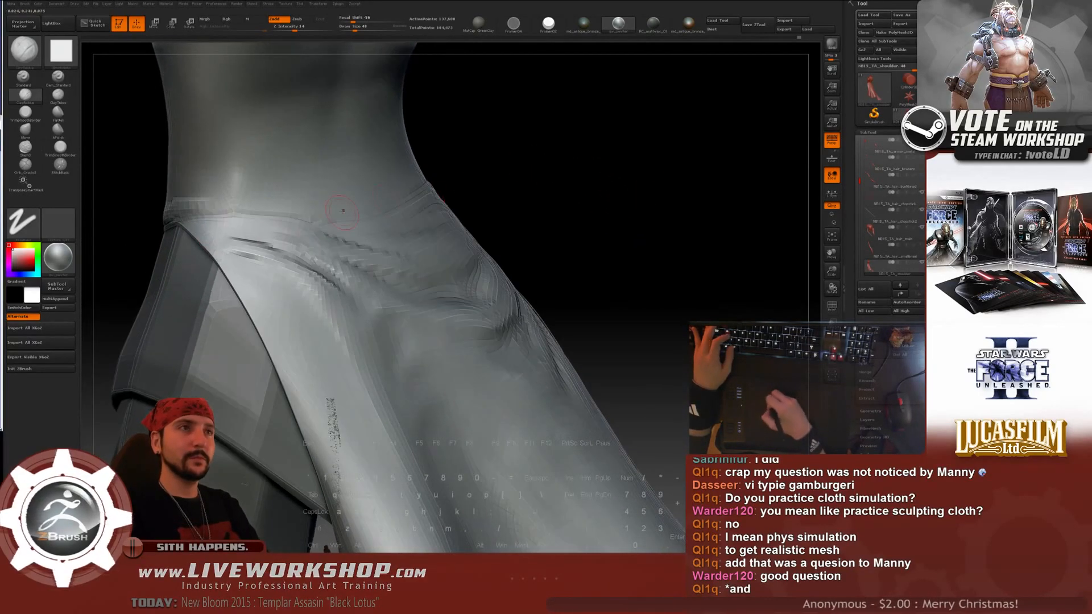
pyautogui.press(']')
pyautogui.press(']')
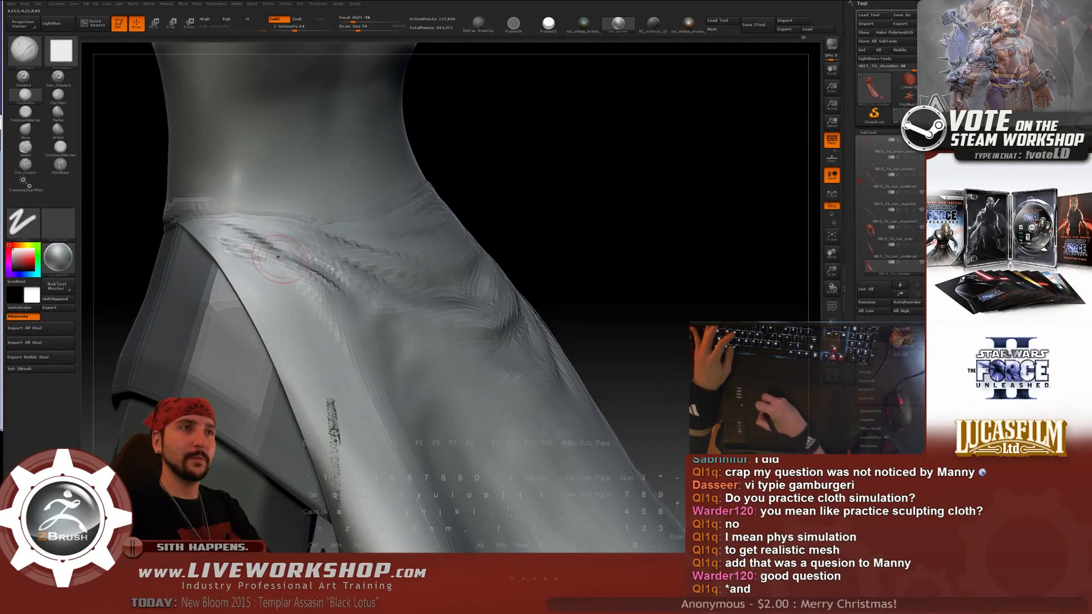
# - Sculpt the pinched folds into the hip corner where the waistband meets the skirt's slit edge, using a smaller brush
pyautogui.moveTo(569, 171); pyautogui.dragTo(604, 185)
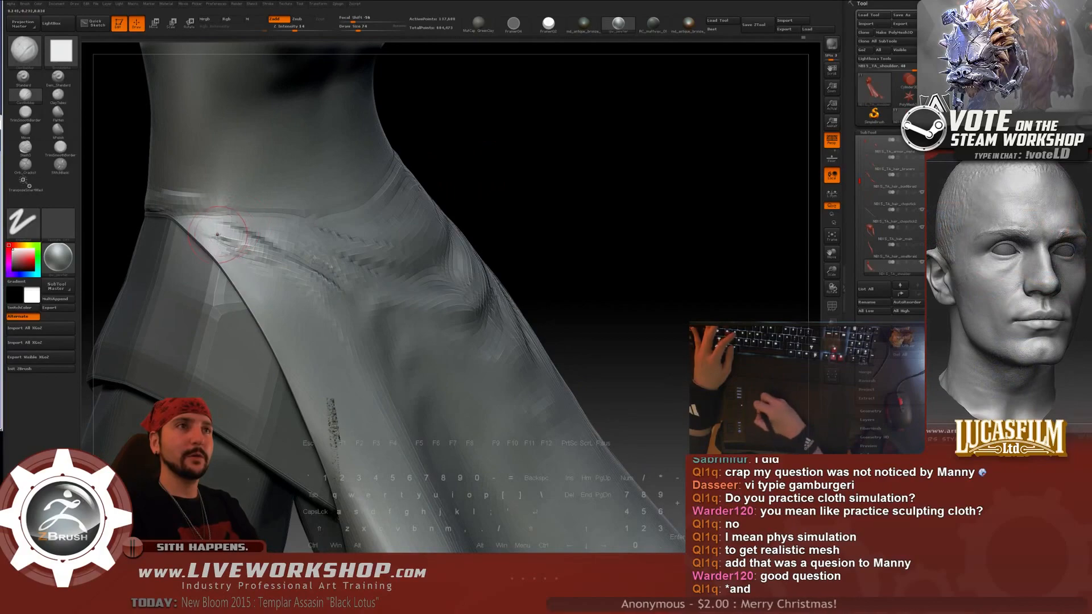
pyautogui.press('[')
pyautogui.press('[')
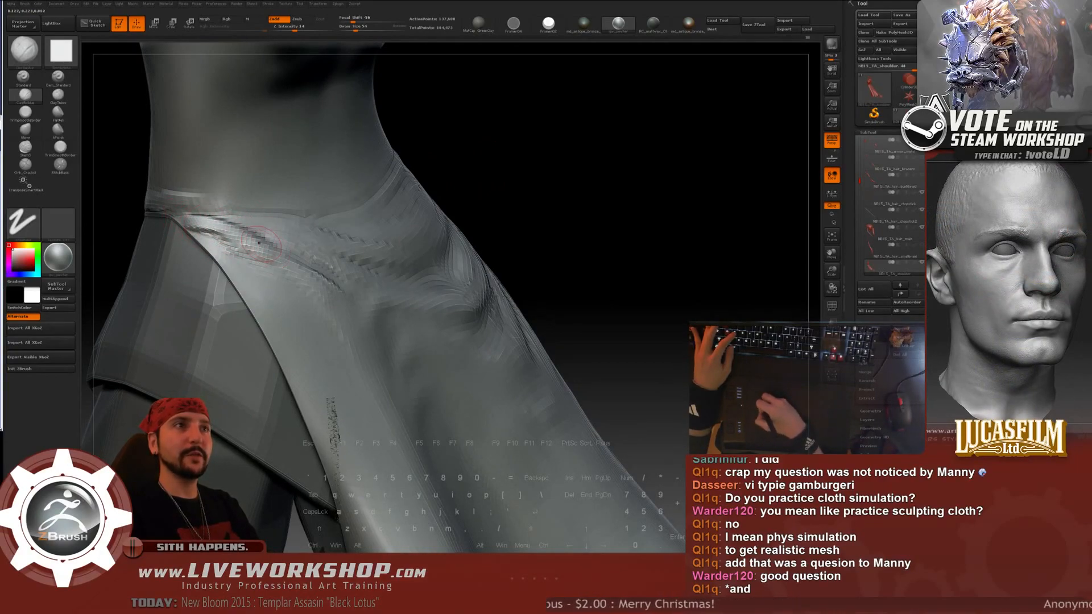
pyautogui.moveTo(259, 243); pyautogui.dragTo(280, 246, button='right')
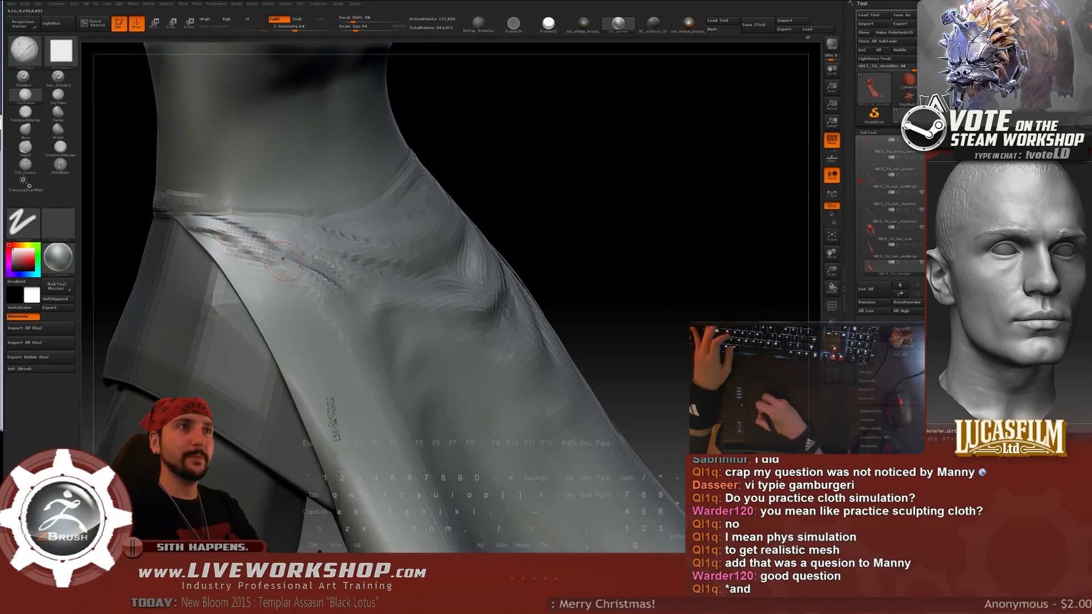
# - Shape a fold from the hip corner down along the skirt's slit edge with raised and recessed strokes, and smooth it
pyautogui.press('s')
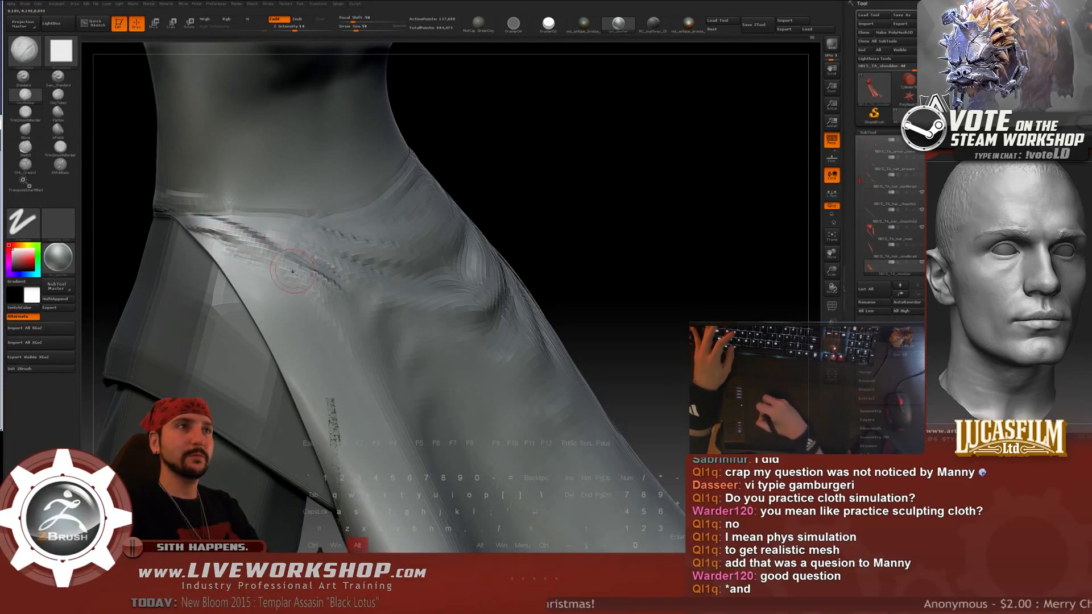
pyautogui.press('shift')
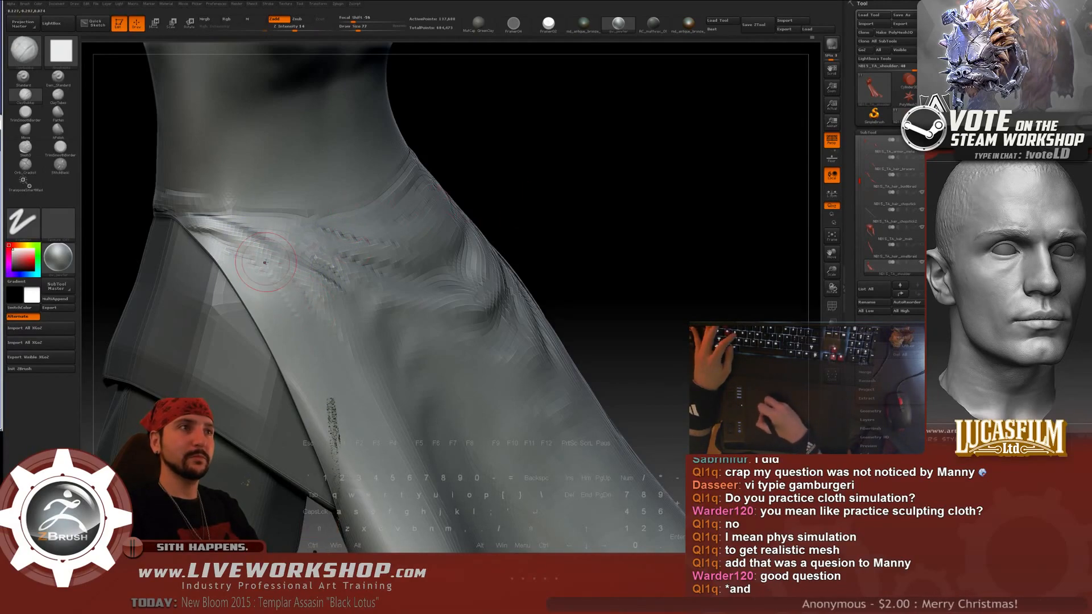
pyautogui.press('alt')
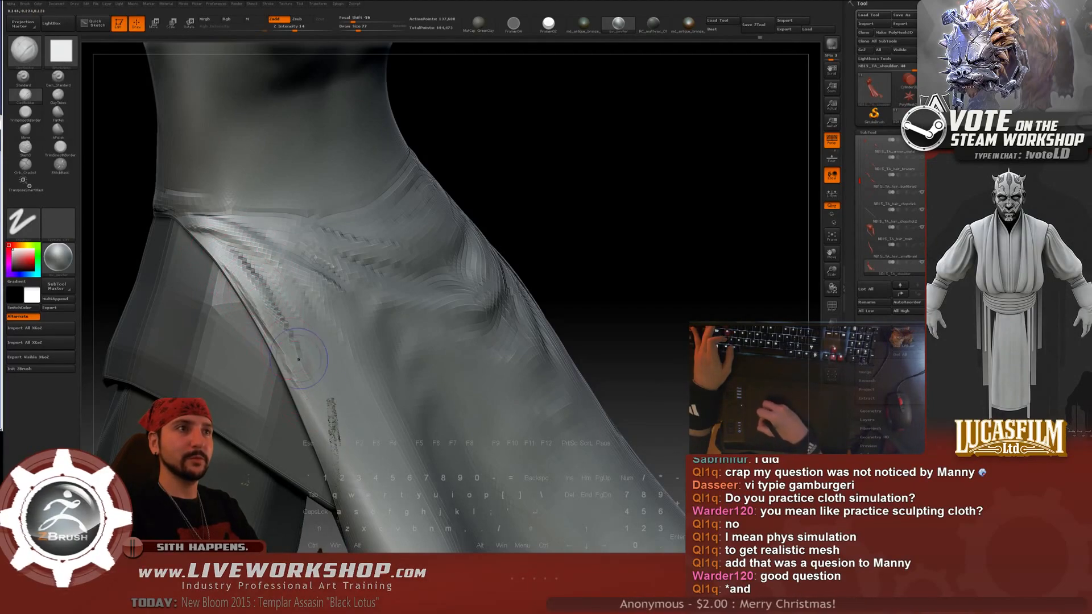
pyautogui.press('shift')
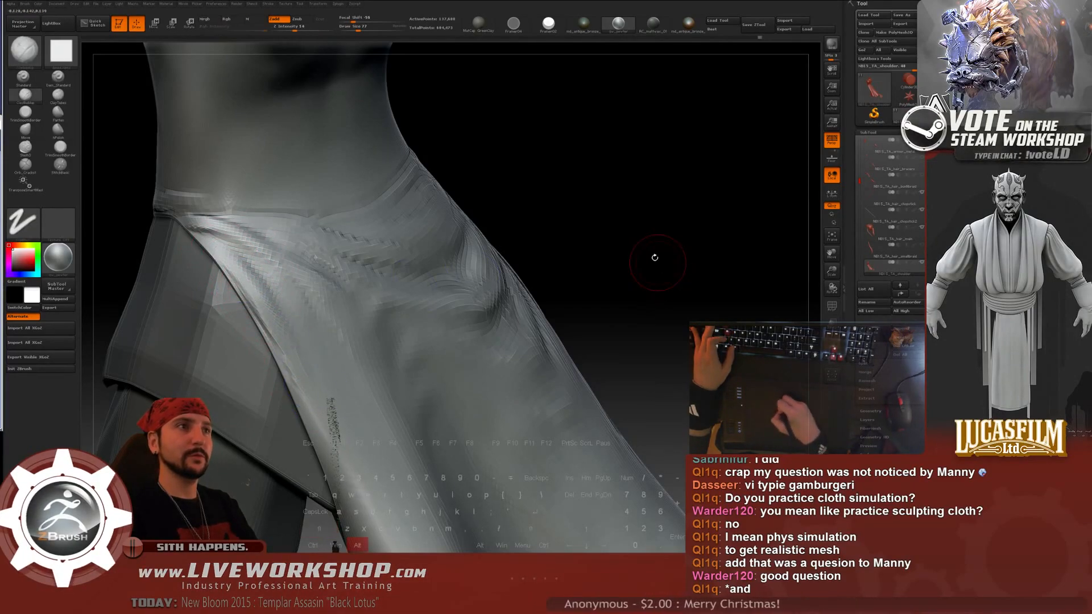
# - Smooth the diagonal folds below the waistband on the front of the hip and deepen the crease between them
pyautogui.moveTo(653, 256)
pyautogui.keyDown('alt'); pyautogui.mouseDown()
pyautogui.moveTo(594, 202)
pyautogui.moveTo(634, 231)
pyautogui.moveTo(616, 197)
pyautogui.moveTo(644, 203)
pyautogui.moveTo(641, 224)
pyautogui.moveTo(629, 209)
pyautogui.moveTo(556, 199)
pyautogui.mouseUp(); pyautogui.keyUp('alt')
pyautogui.press('shift')
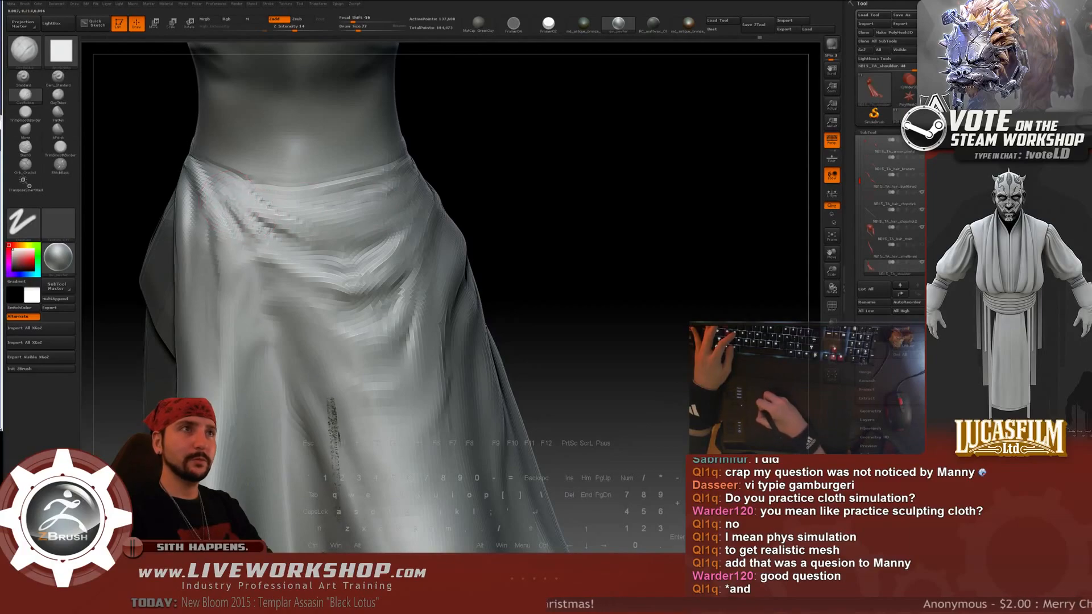
pyautogui.moveTo(266, 236); pyautogui.dragTo(235, 209)
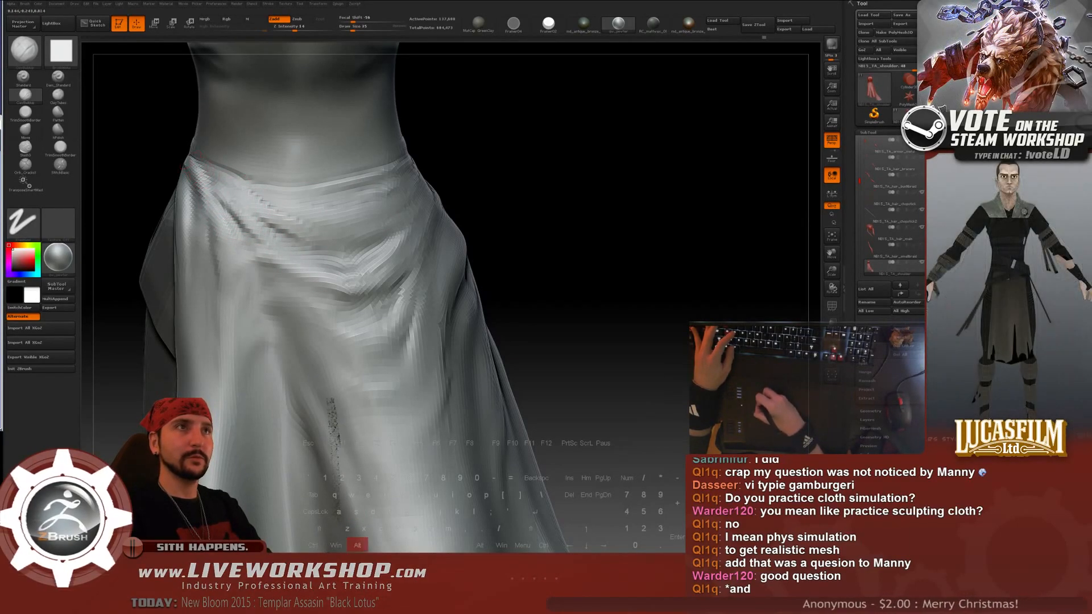
pyautogui.keyDown('alt'); pyautogui.moveTo(200, 171); pyautogui.dragTo(230, 204); pyautogui.keyUp('alt')
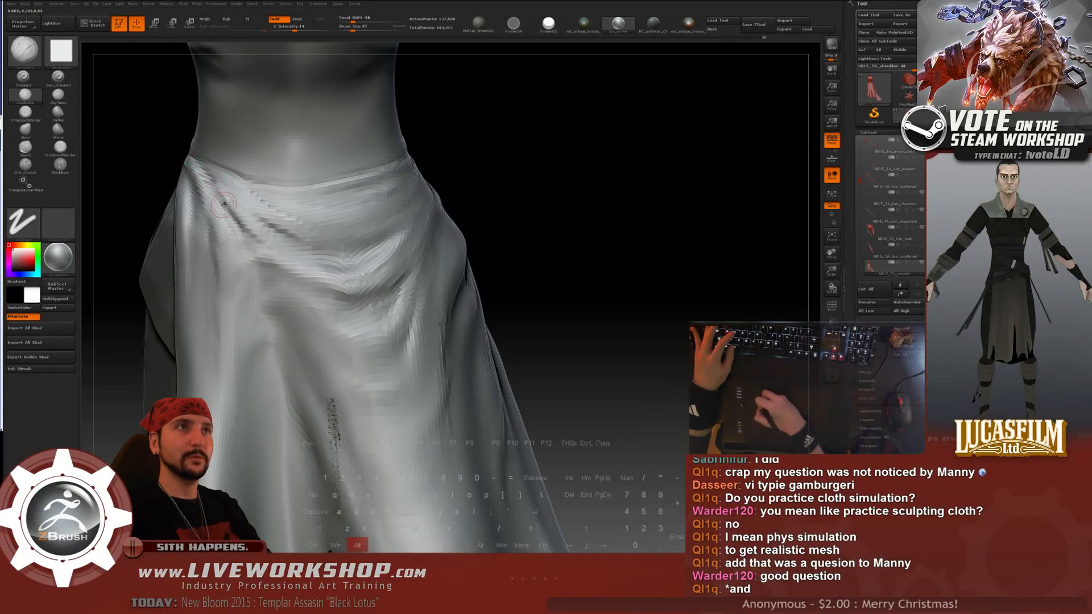
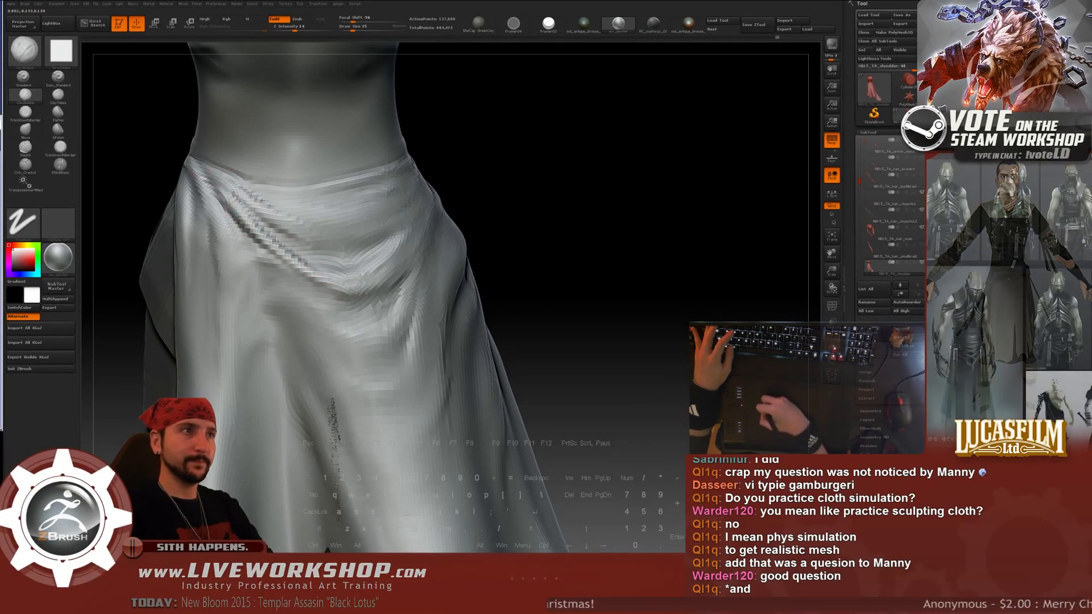
# - Sculpt short vertical folds running down from the hip corner beside the skirt's slit edge, using raised and recessed strokes
pyautogui.moveTo(571, 239)
pyautogui.mouseDown()
pyautogui.moveTo(585, 232)
pyautogui.moveTo(569, 228)
pyautogui.mouseUp()
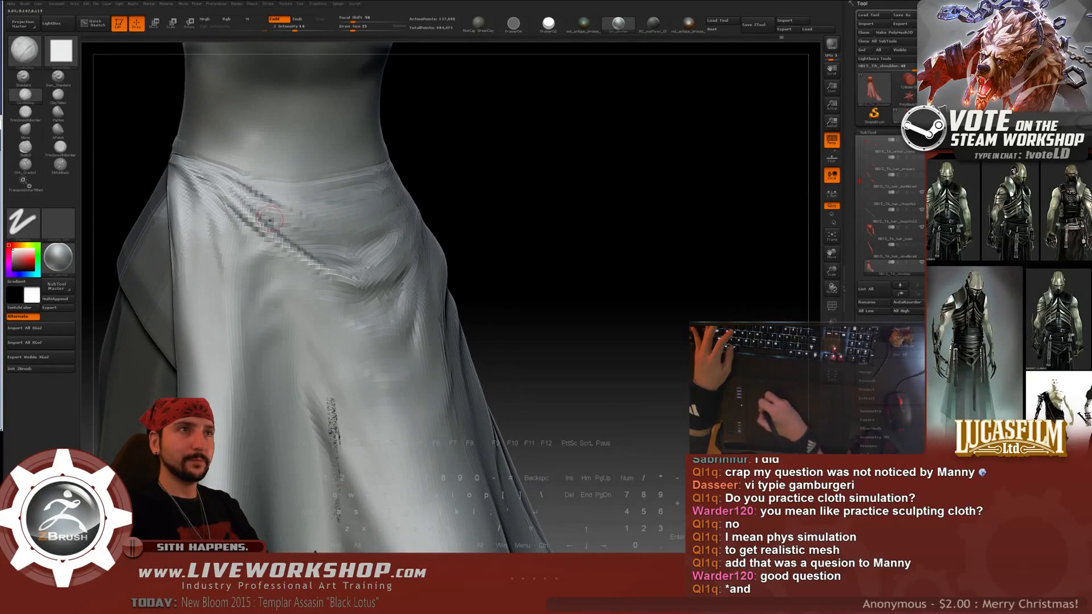
pyautogui.moveTo(557, 176); pyautogui.dragTo(210, 173)
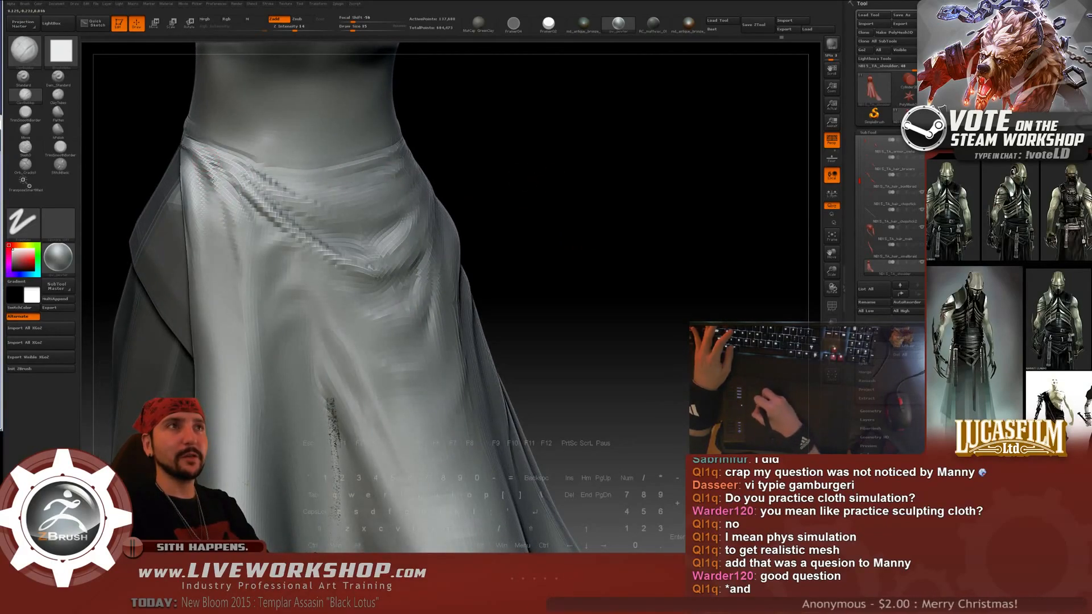
pyautogui.press('alt')
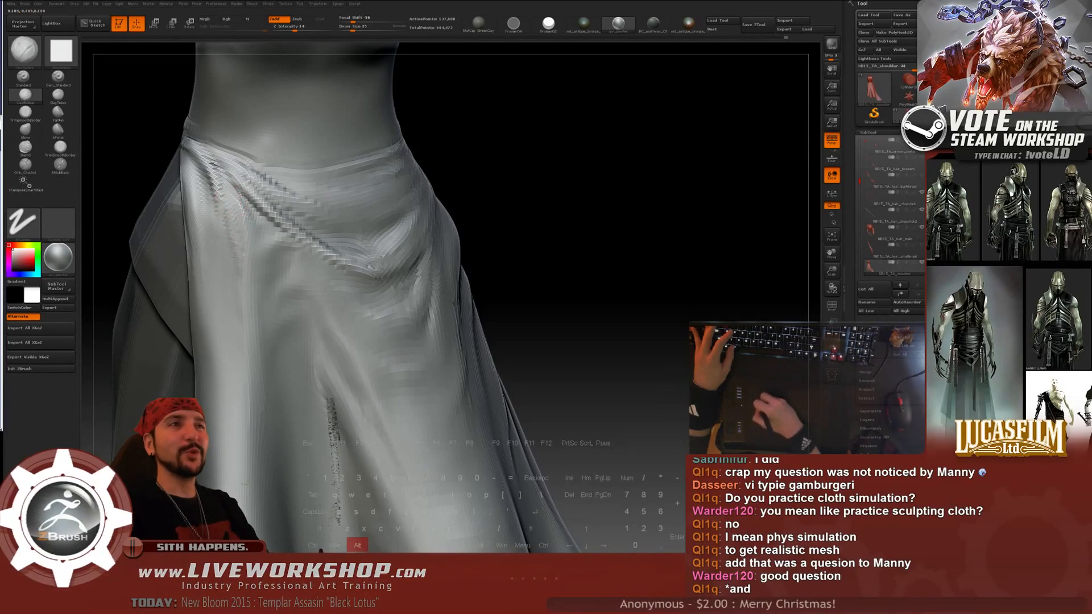
pyautogui.keyDown('alt'); pyautogui.moveTo(235, 221); pyautogui.dragTo(237, 248); pyautogui.keyUp('alt')
pyautogui.moveTo(514, 156); pyautogui.dragTo(255, 200)
pyautogui.moveTo(548, 143); pyautogui.dragTo(257, 203)
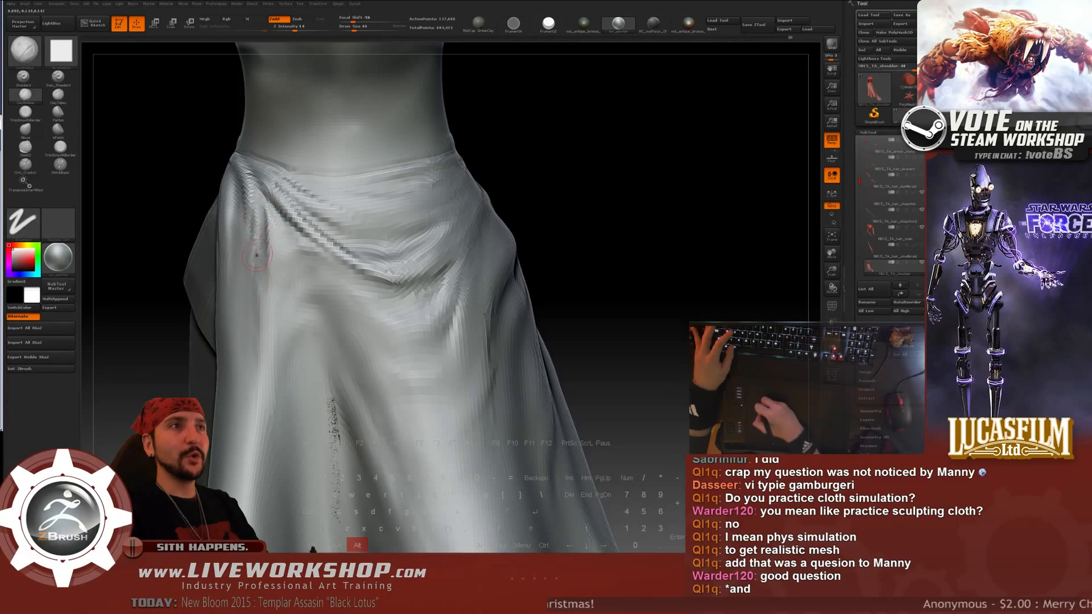
pyautogui.moveTo(488, 149); pyautogui.dragTo(434, 170)
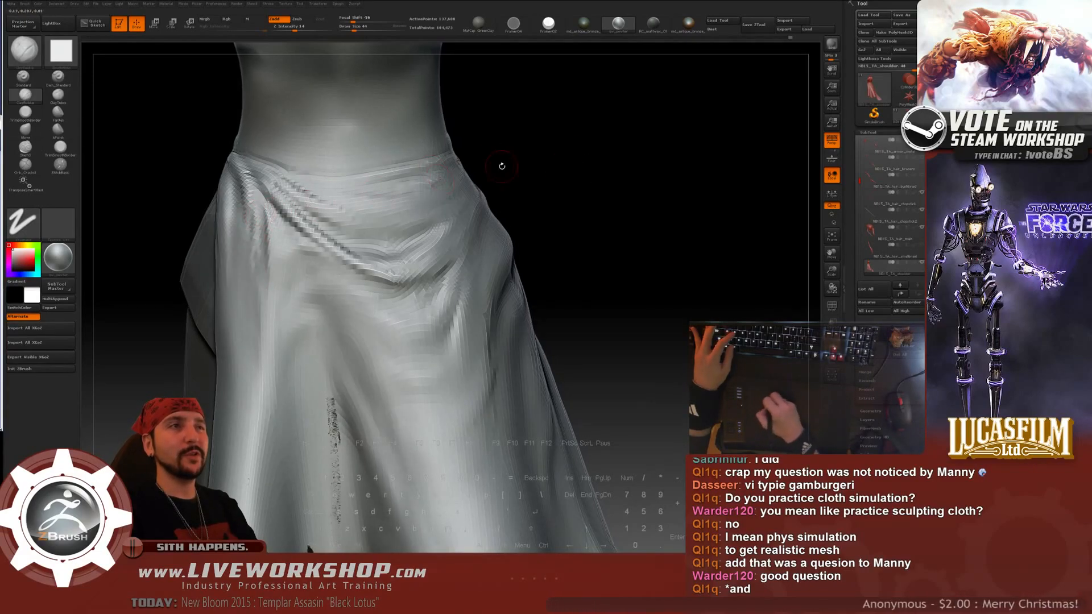
pyautogui.moveTo(502, 167); pyautogui.dragTo(274, 211)
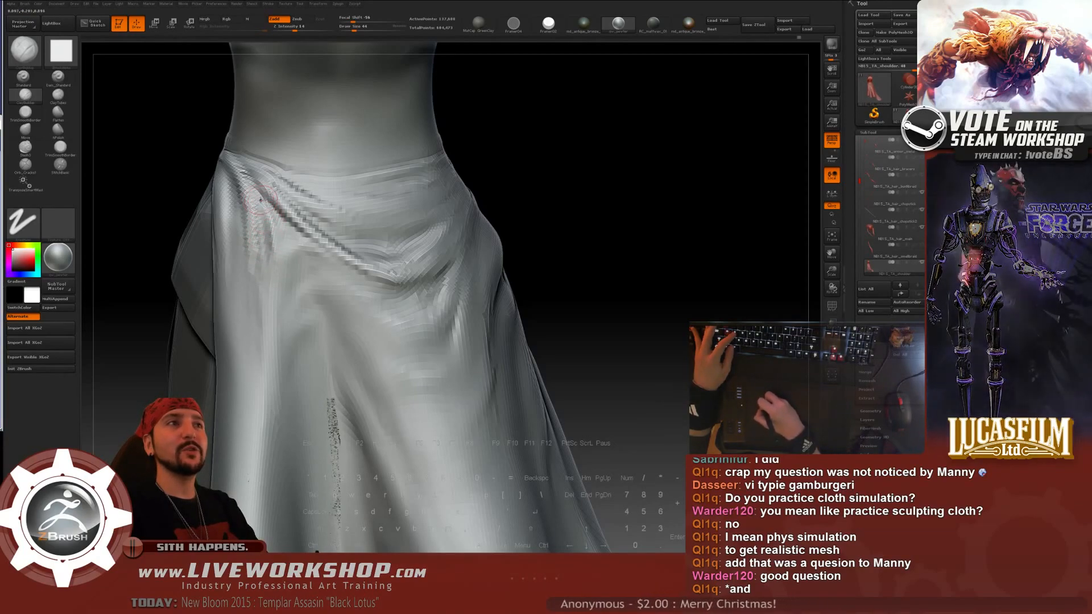
# - Refine the small creases between the hip corner and the long diagonal fold with an adjusted brush size, and smooth them
pyautogui.press('s')
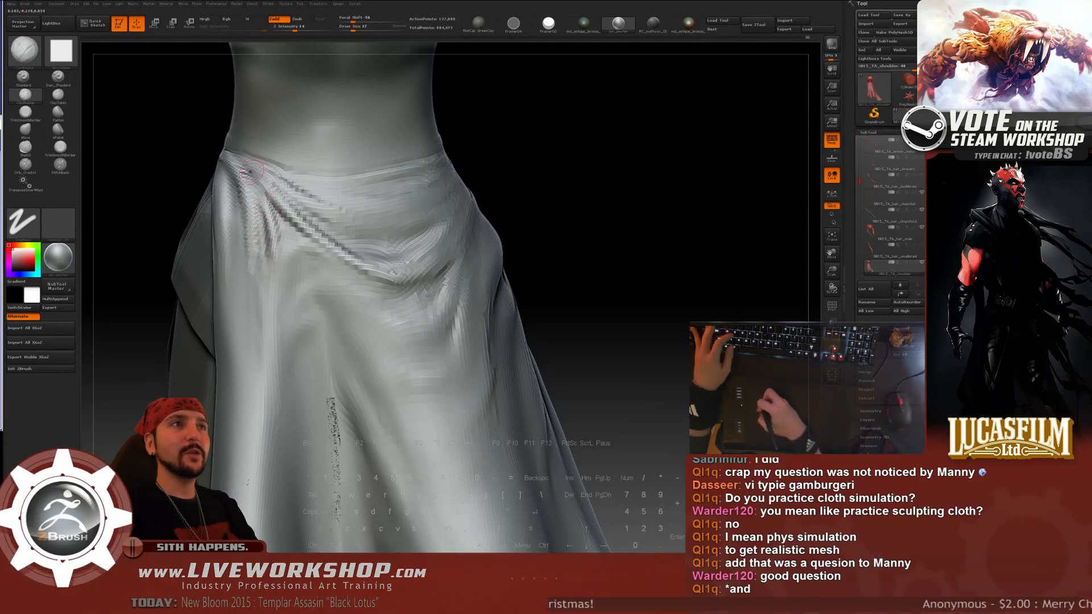
pyautogui.press('s')
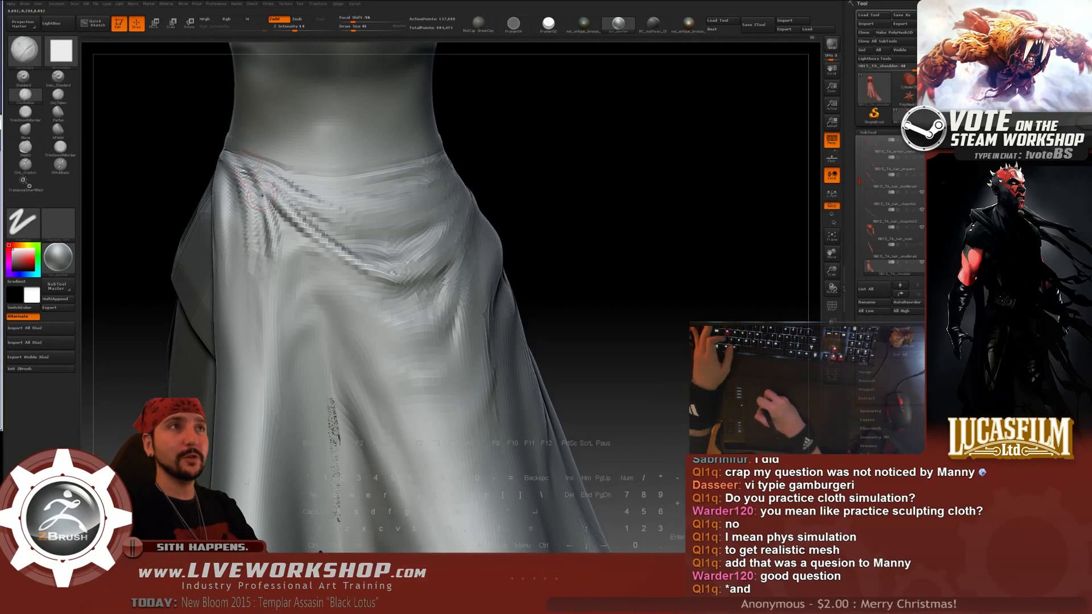
pyautogui.press('shift')
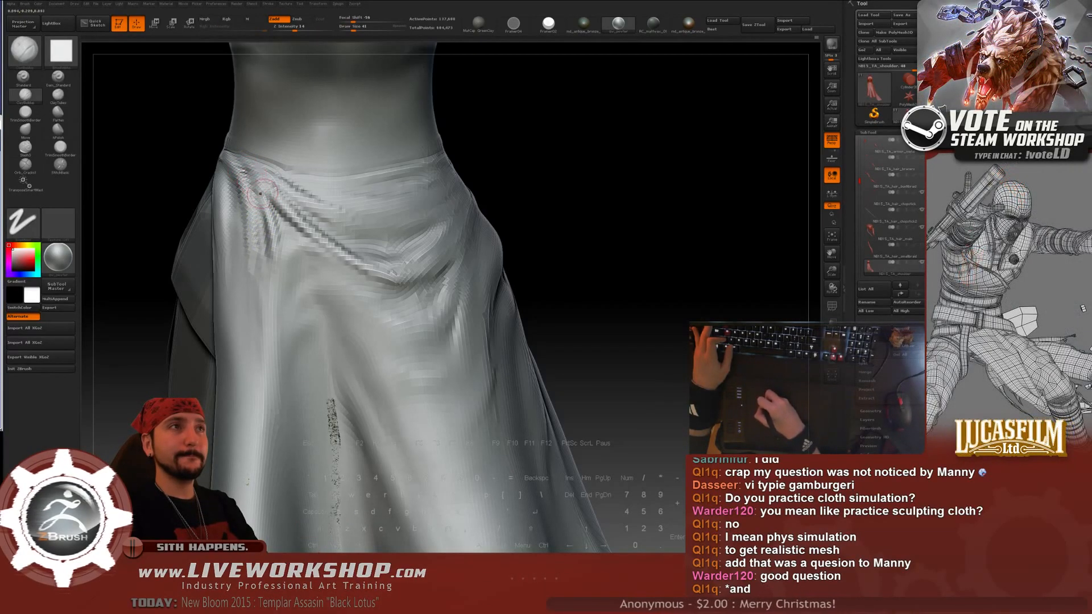
pyautogui.keyDown('alt'); pyautogui.moveTo(617, 266); pyautogui.dragTo(459, 274); pyautogui.keyUp('alt')
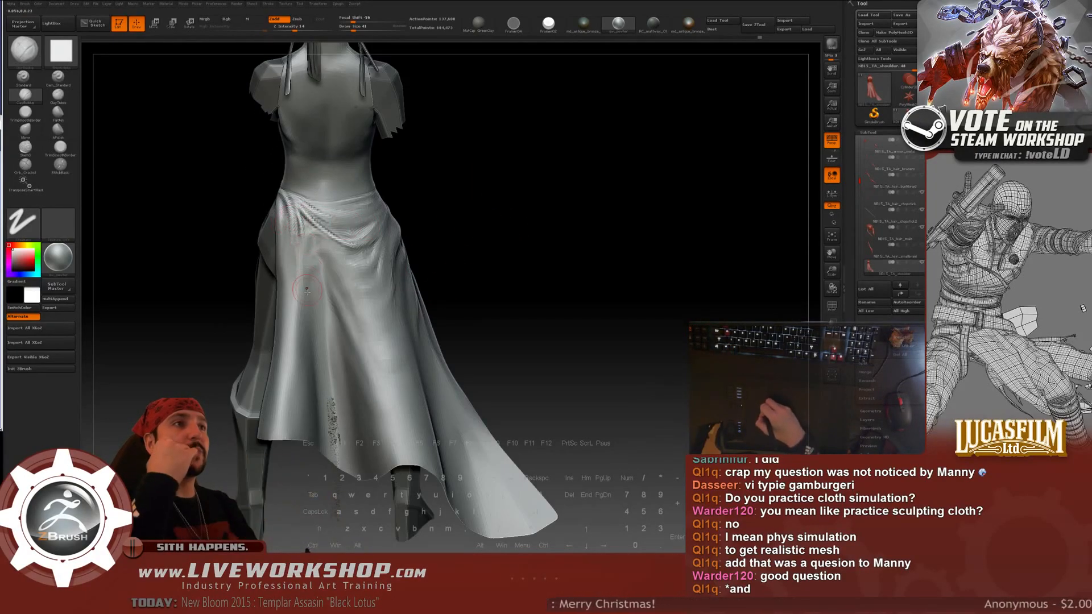
# - Deepen the short folds below the hip corner and smooth their lower ends into the skirt surface
pyautogui.moveTo(558, 264); pyautogui.dragTo(626, 191)
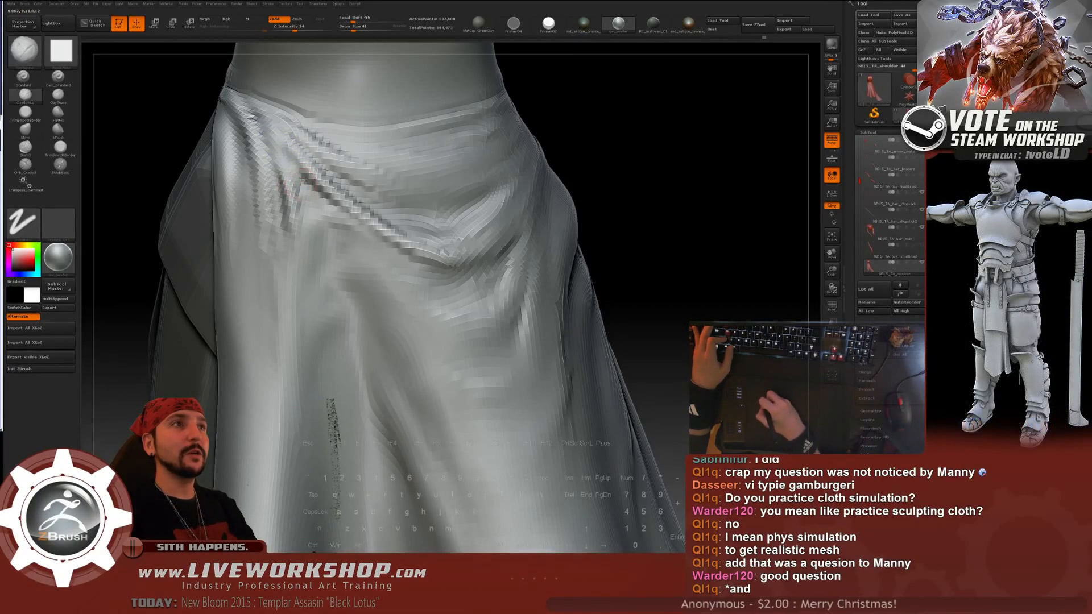
pyautogui.press('shift')
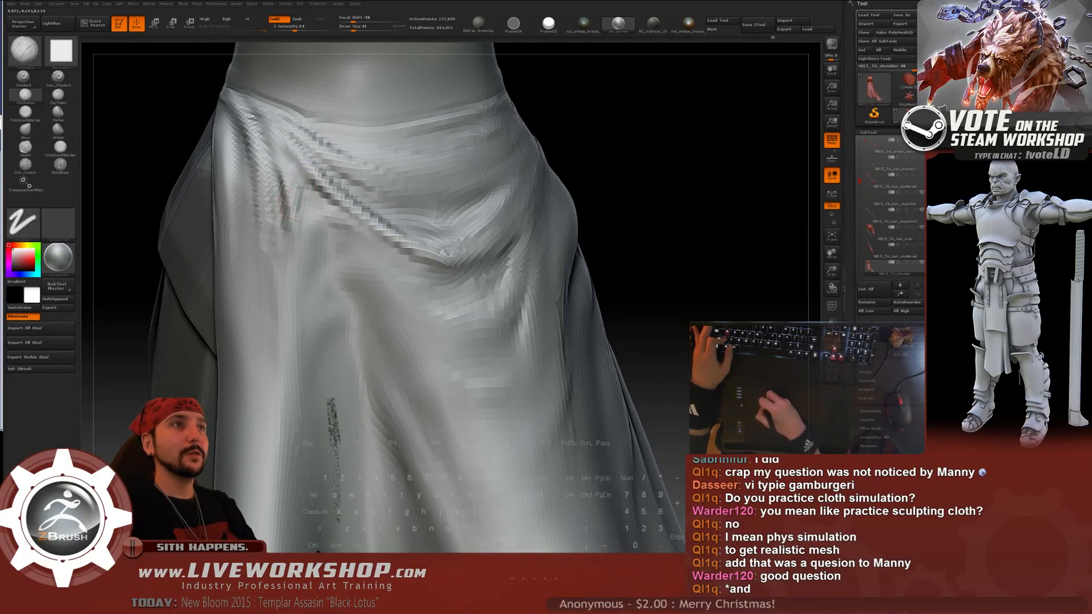
pyautogui.press('shift')
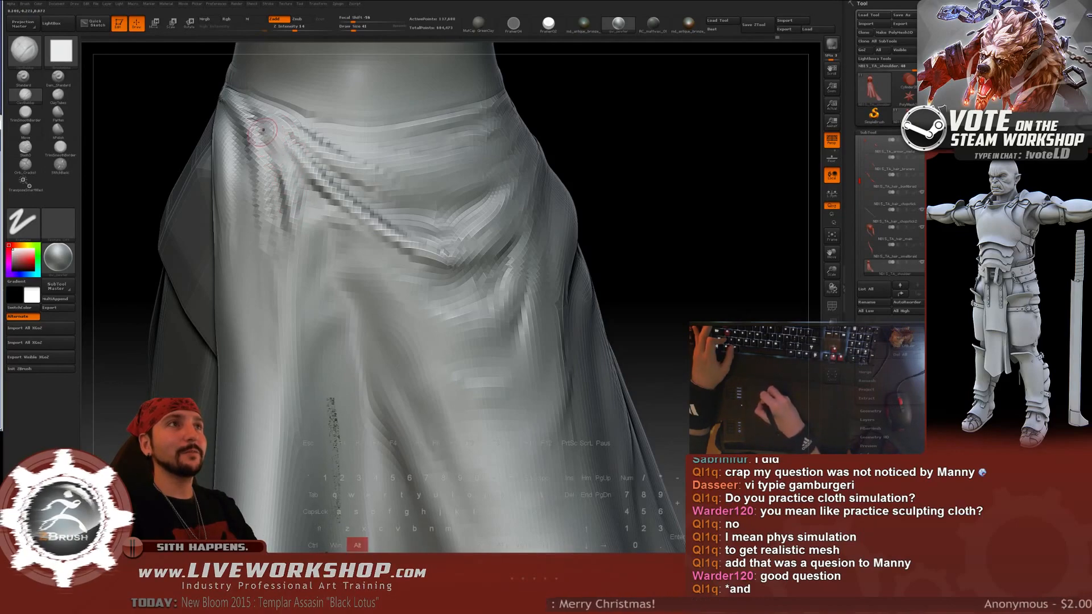
pyautogui.press('alt')
pyautogui.press('shift')
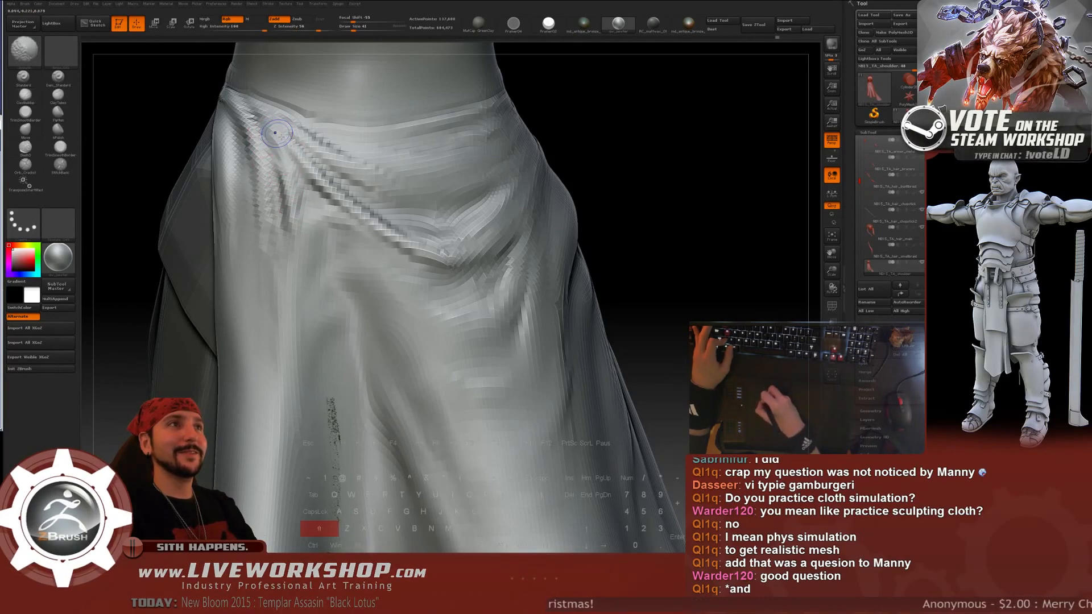
pyautogui.moveTo(624, 188); pyautogui.dragTo(643, 165)
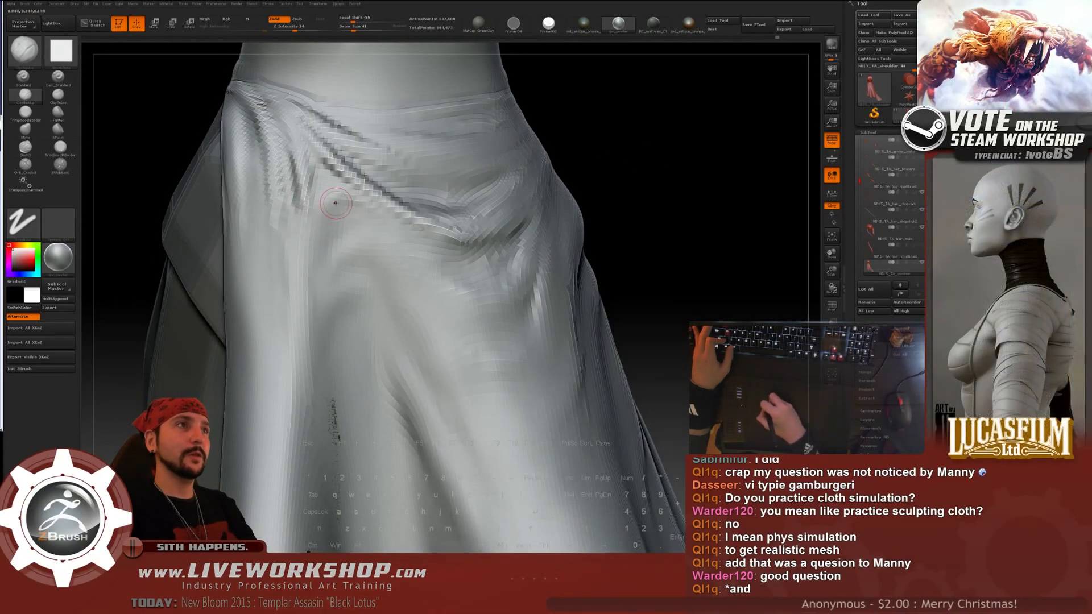
pyautogui.press('shift')
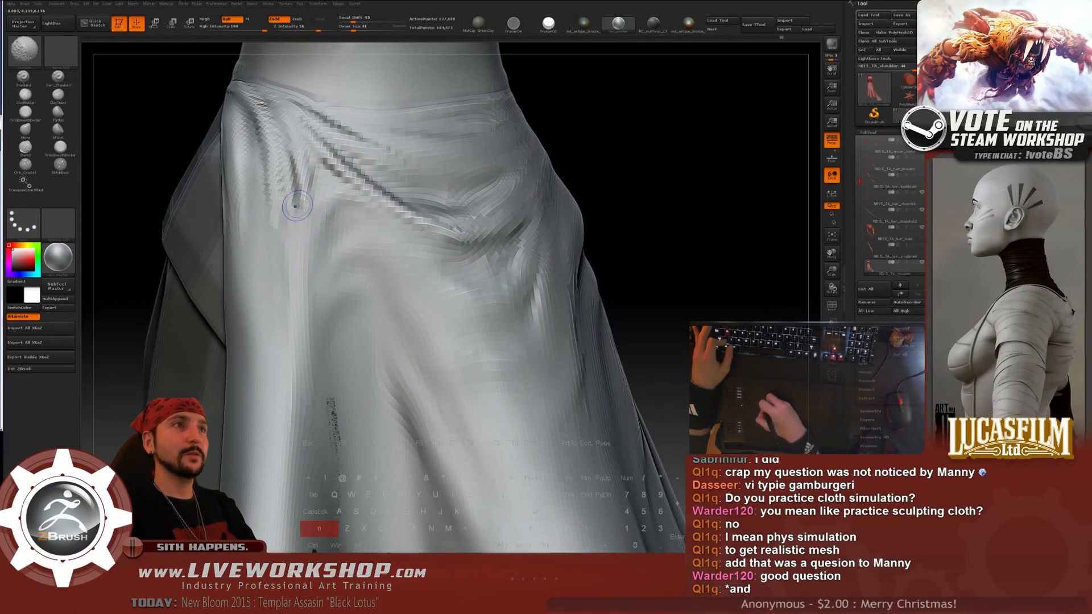
# - Sculpt fine creases fanning from the hip corner down along the skirt's slit edge, and smooth between them
pyautogui.moveTo(569, 169); pyautogui.dragTo(607, 168)
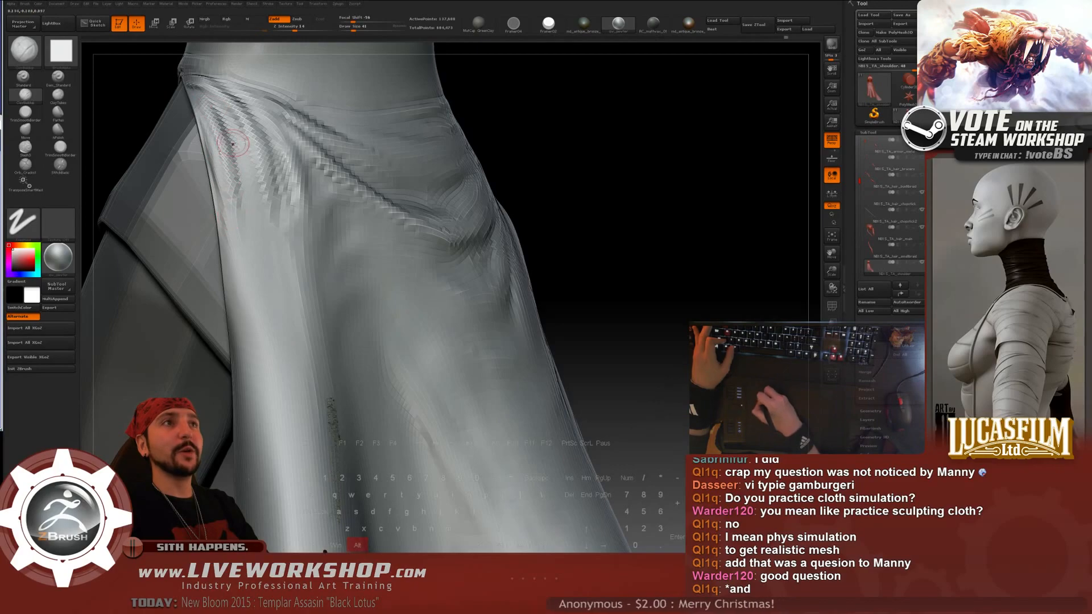
pyautogui.press('shift')
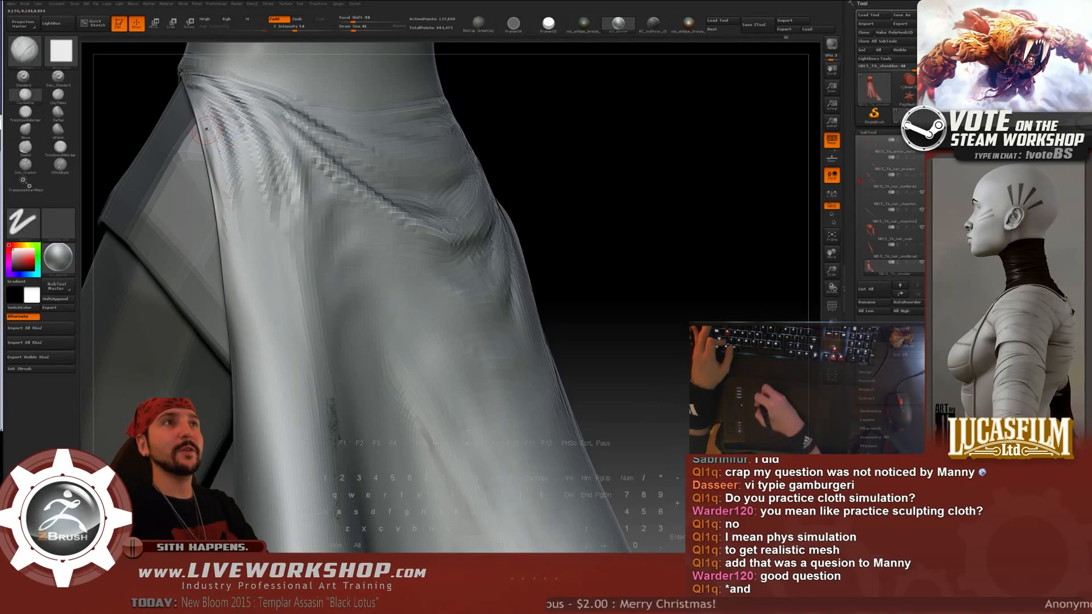
pyautogui.moveTo(511, 105); pyautogui.dragTo(496, 107)
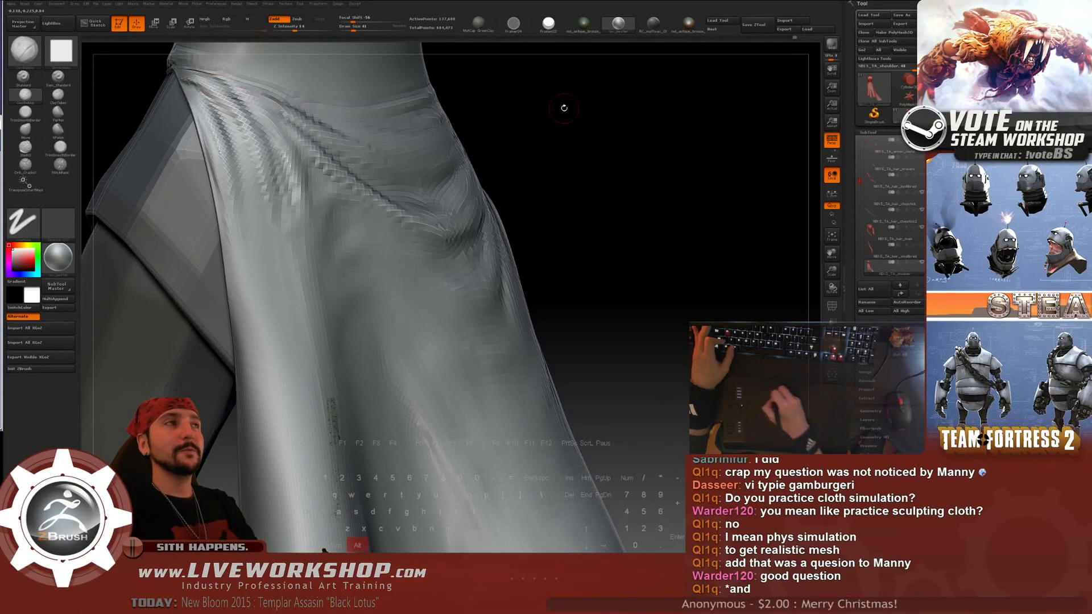
pyautogui.moveTo(563, 108); pyautogui.dragTo(267, 130)
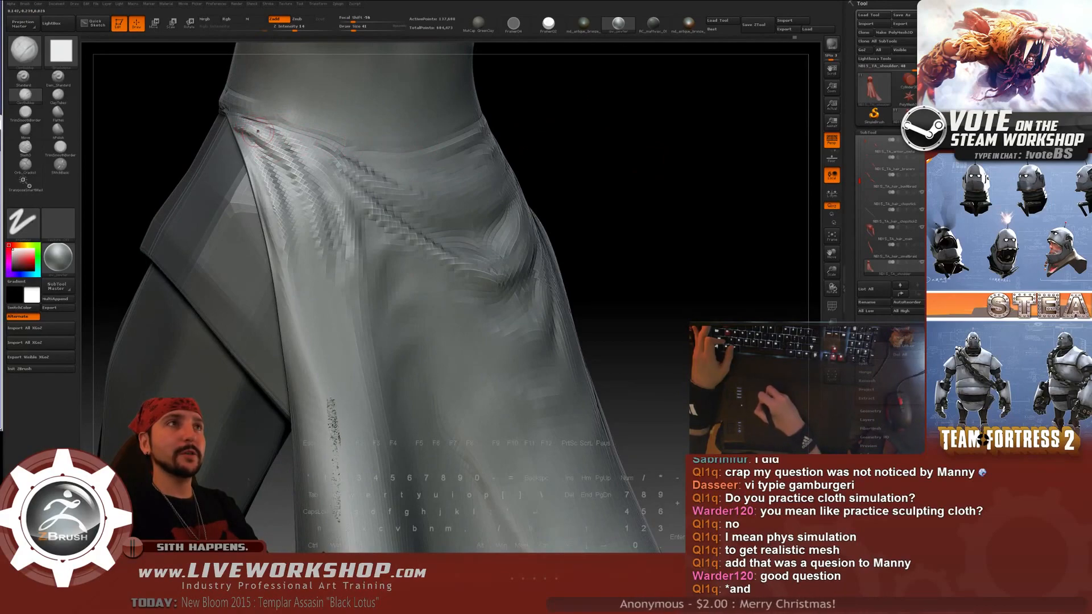
# - Sculpt the tight creases at the hip corner directly under the waistline and soften them with smoothing
pyautogui.moveTo(612, 147)
pyautogui.keyDown('shift'); pyautogui.mouseDown()
pyautogui.moveTo(632, 129)
pyautogui.moveTo(646, 137)
pyautogui.moveTo(643, 168)
pyautogui.mouseUp(); pyautogui.keyUp('shift')
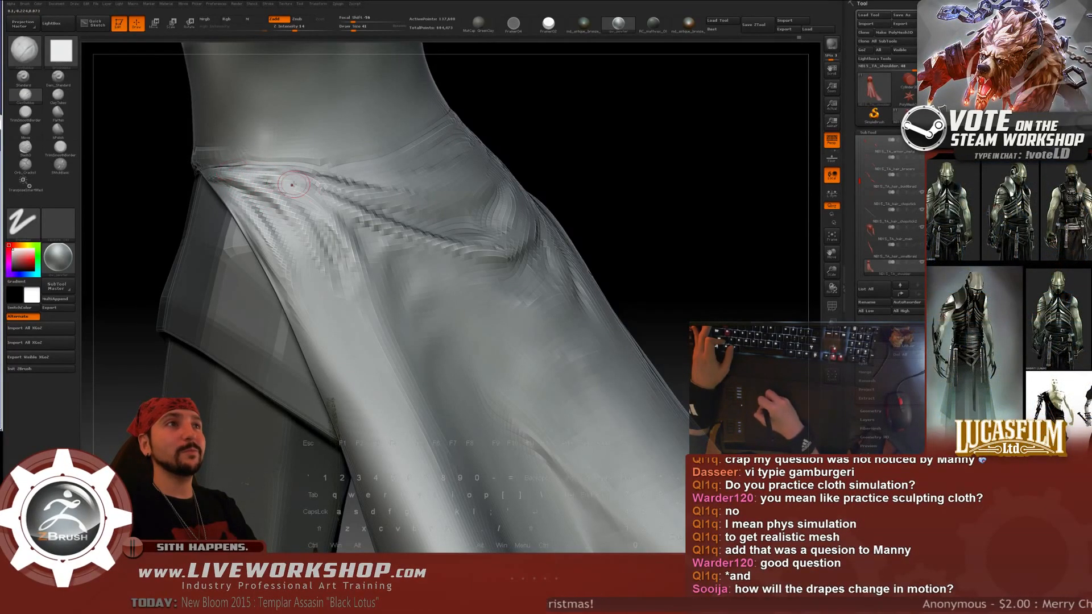
pyautogui.moveTo(487, 134); pyautogui.dragTo(452, 138)
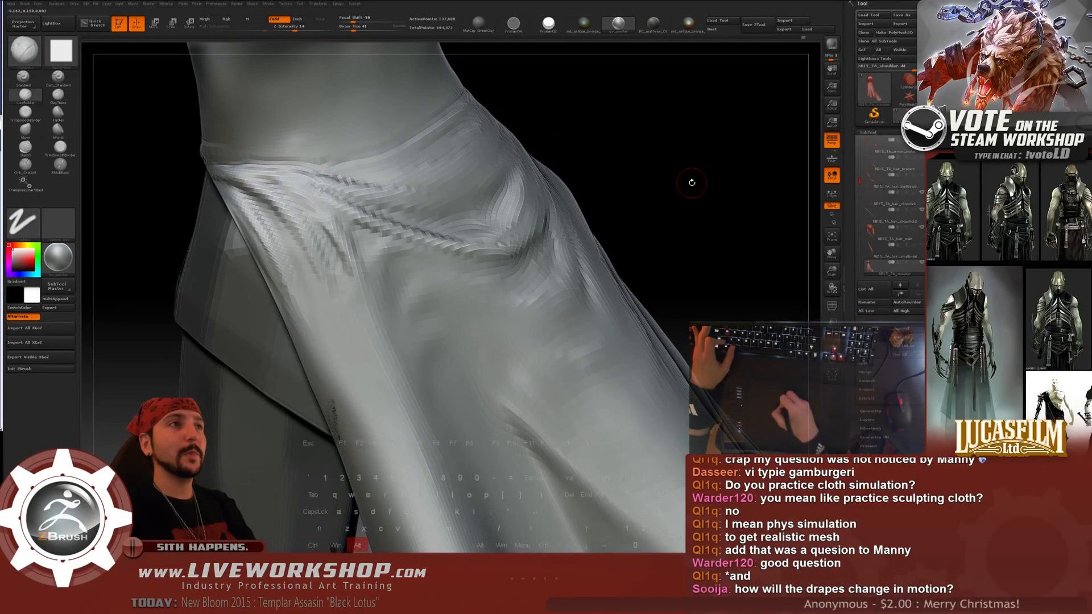
pyautogui.moveTo(692, 180)
pyautogui.keyDown('alt'); pyautogui.mouseDown()
pyautogui.moveTo(605, 160)
pyautogui.moveTo(591, 182)
pyautogui.moveTo(615, 229)
pyautogui.moveTo(649, 170)
pyautogui.moveTo(692, 168)
pyautogui.moveTo(709, 197)
pyautogui.mouseUp(); pyautogui.keyUp('alt')
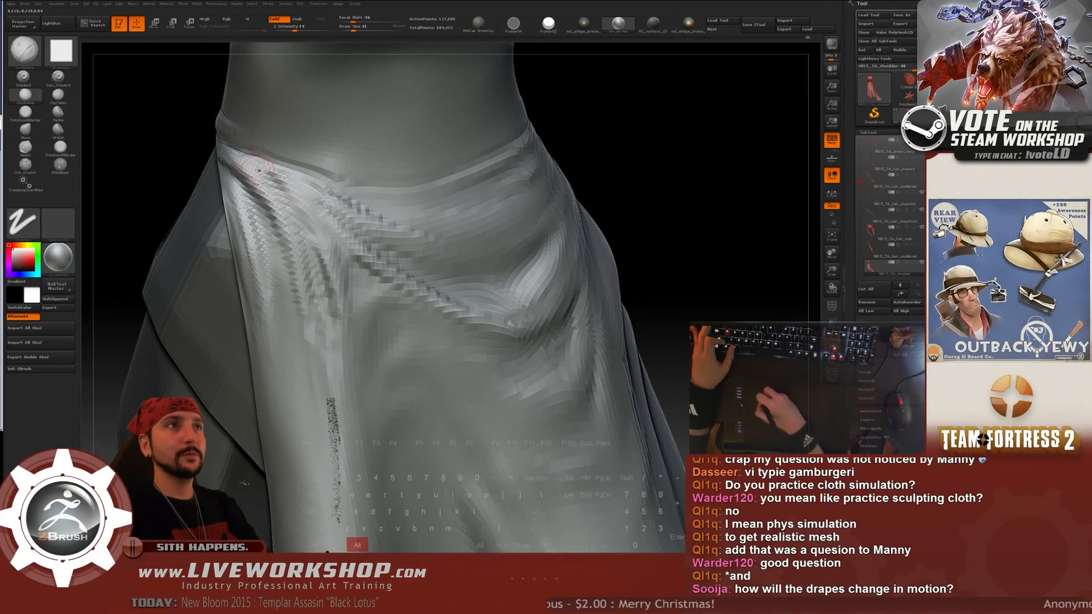
pyautogui.press('shift')
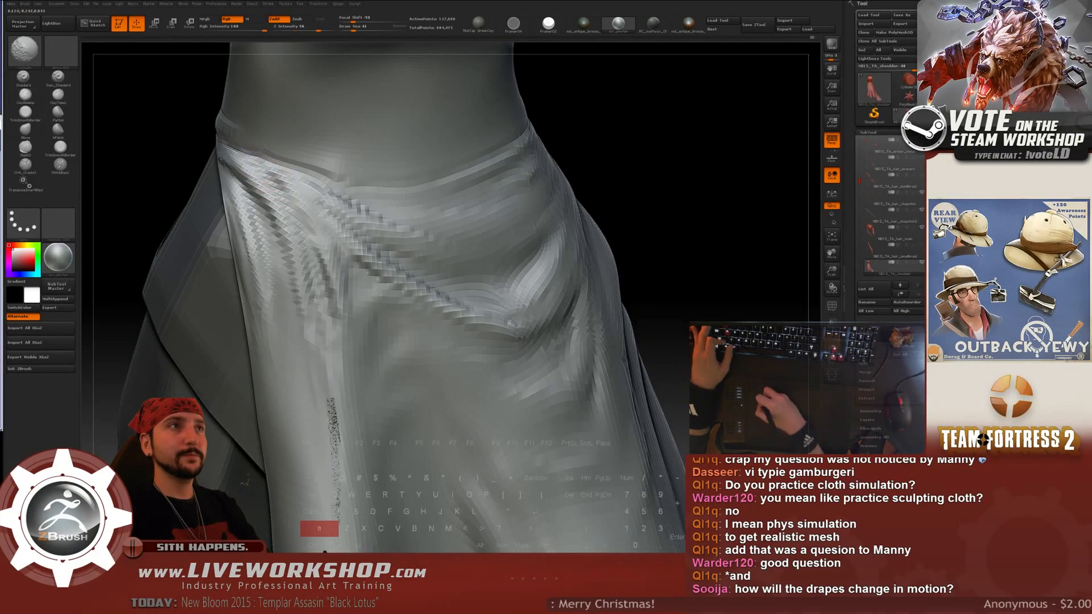
pyautogui.keyDown('alt'); pyautogui.moveTo(729, 200); pyautogui.dragTo(660, 250); pyautogui.keyUp('alt')
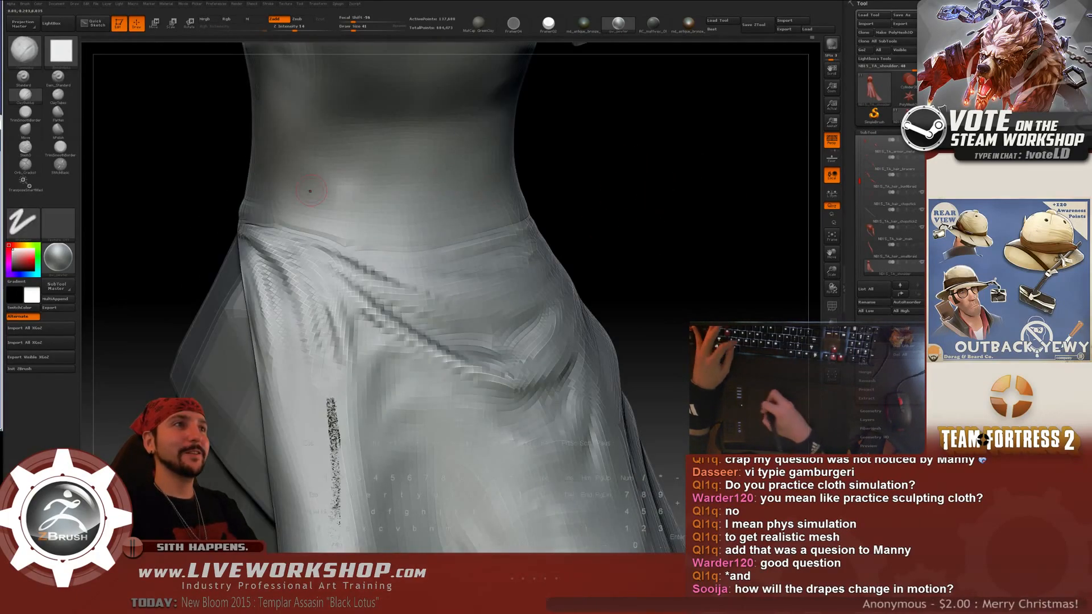
# - Build up a raised waistband along the skirt's upper edge with a groove beneath it, adjusting the brush size and smoothing the band
pyautogui.keyDown('alt'); pyautogui.moveTo(624, 164); pyautogui.dragTo(628, 190); pyautogui.keyUp('alt')
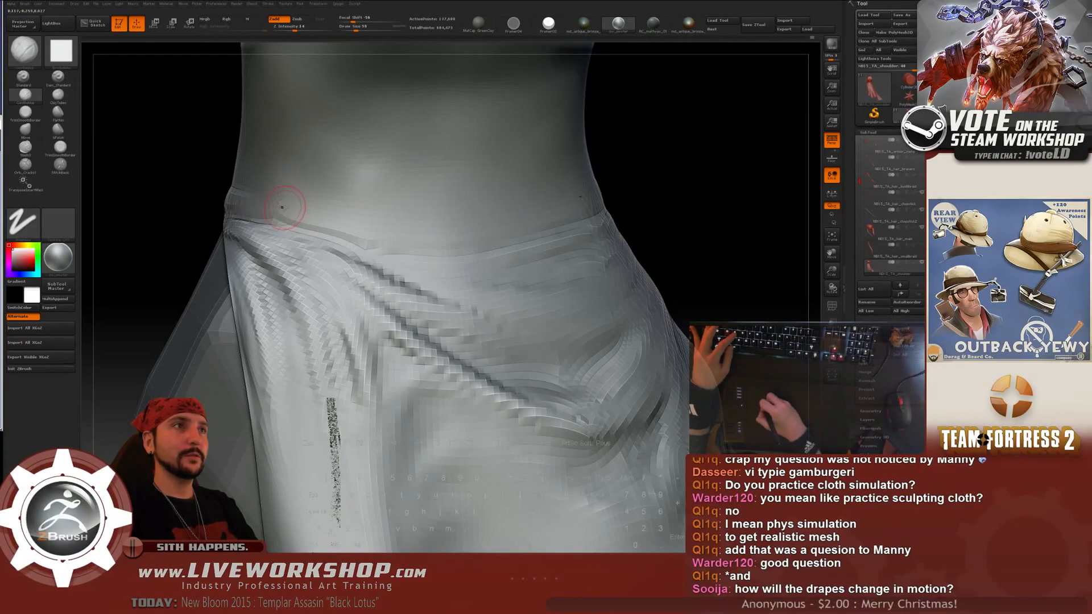
pyautogui.press('s')
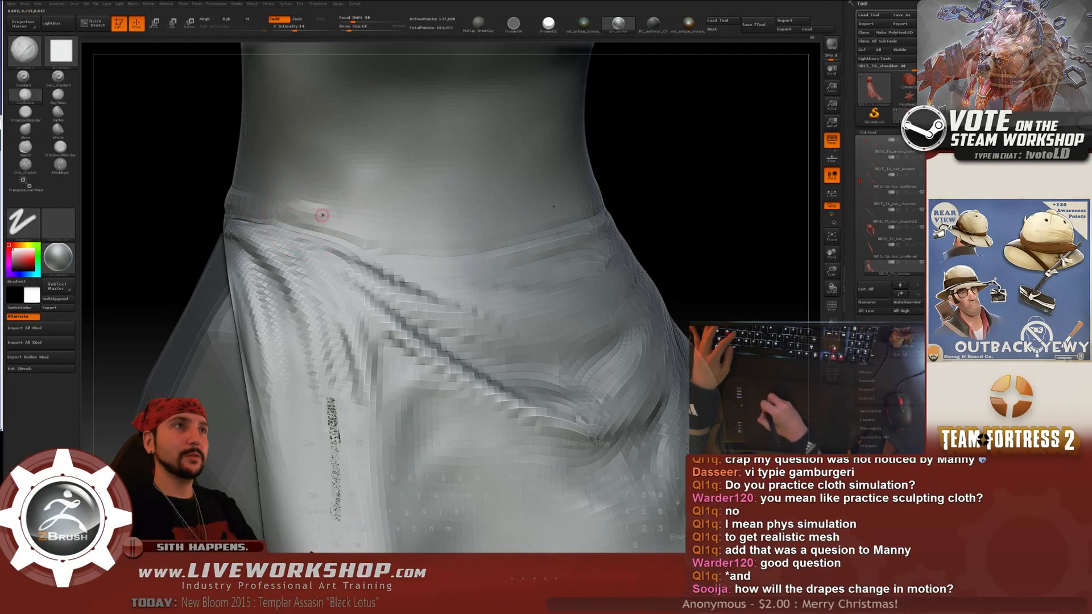
pyautogui.press('s')
pyautogui.moveTo(318, 214)
pyautogui.mouseDown()
pyautogui.moveTo(293, 213)
pyautogui.moveTo(410, 243)
pyautogui.moveTo(339, 201)
pyautogui.moveTo(391, 236)
pyautogui.moveTo(501, 233)
pyautogui.mouseUp()
pyautogui.press('shift')
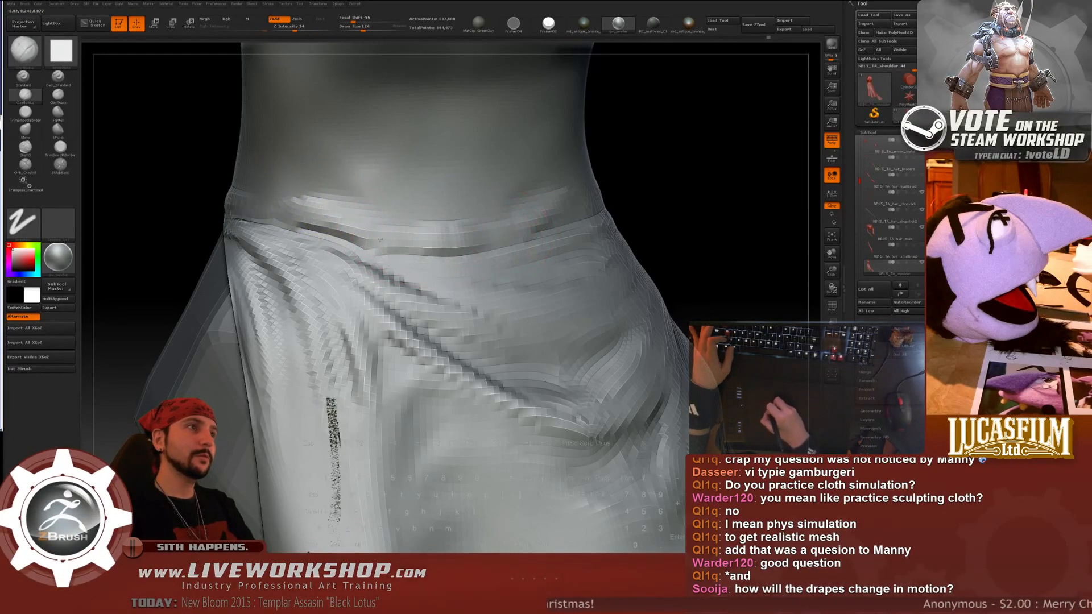
pyautogui.press('shift')
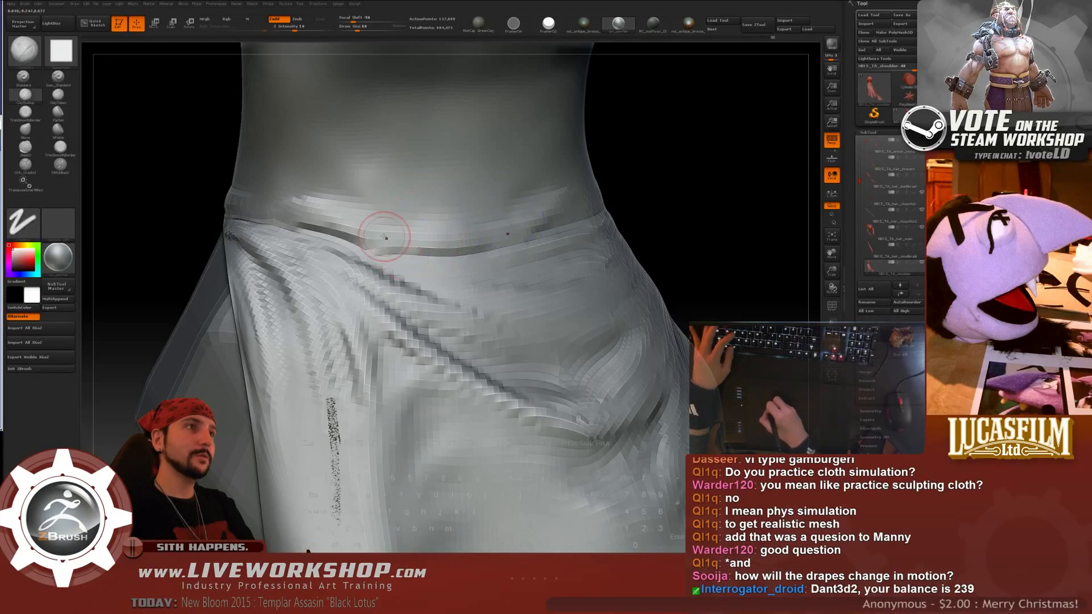
pyautogui.press(']')
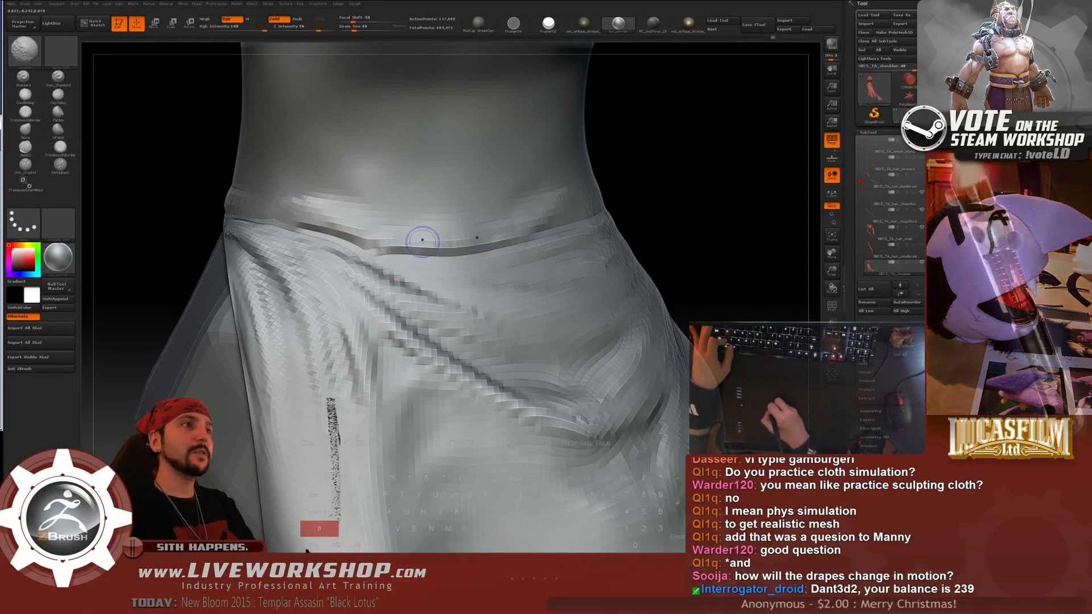
# - Extend the raised waistband and its groove around the side of the hip past the slit corner, and smooth it
pyautogui.keyDown('alt'); pyautogui.moveTo(733, 215); pyautogui.dragTo(514, 361); pyautogui.keyUp('alt')
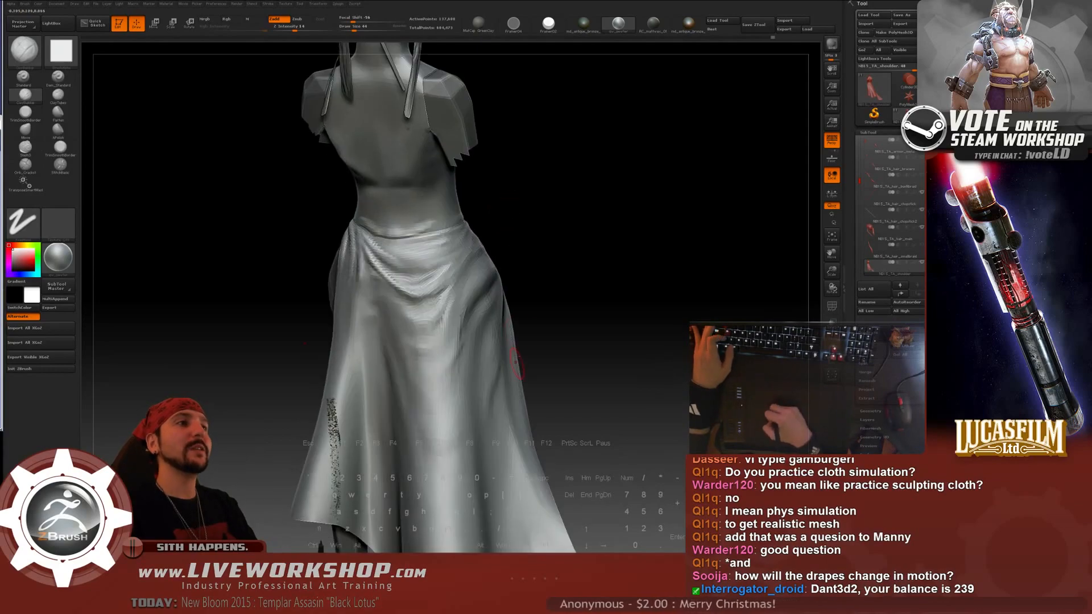
pyautogui.moveTo(606, 259)
pyautogui.mouseDown()
pyautogui.moveTo(629, 261)
pyautogui.moveTo(728, 178)
pyautogui.moveTo(683, 187)
pyautogui.moveTo(661, 154)
pyautogui.moveTo(678, 183)
pyautogui.moveTo(667, 185)
pyautogui.mouseUp()
pyautogui.press('shift')
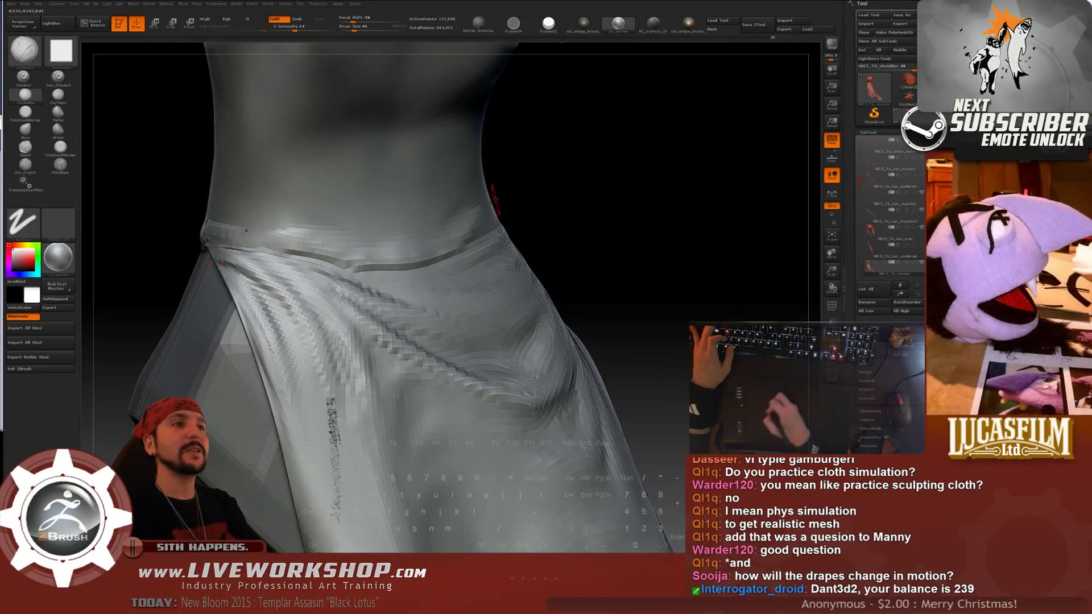
pyautogui.moveTo(660, 193); pyautogui.dragTo(281, 234)
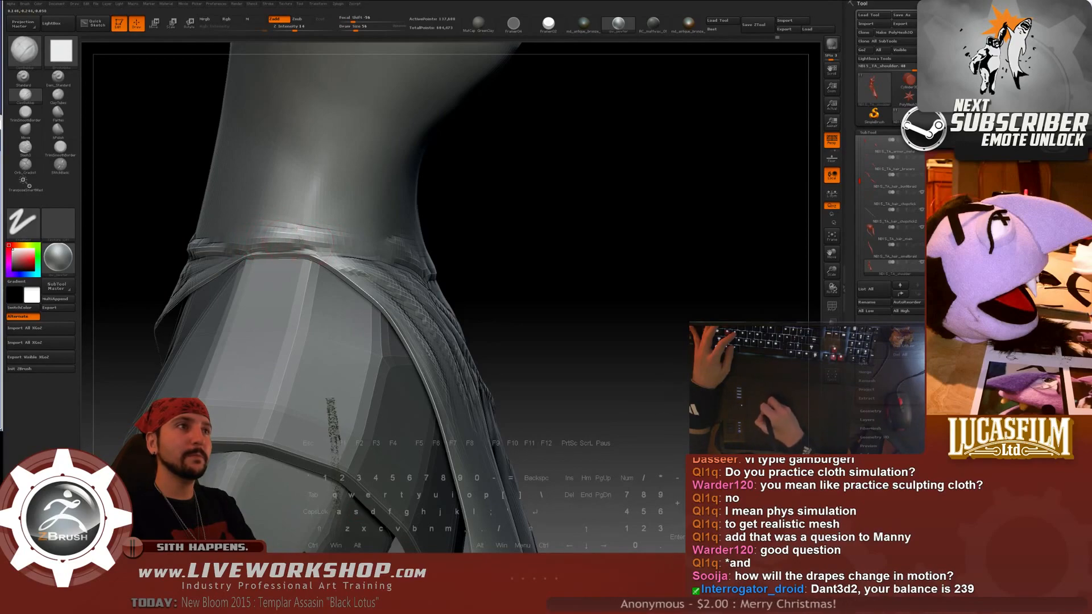
pyautogui.moveTo(461, 243); pyautogui.dragTo(354, 248)
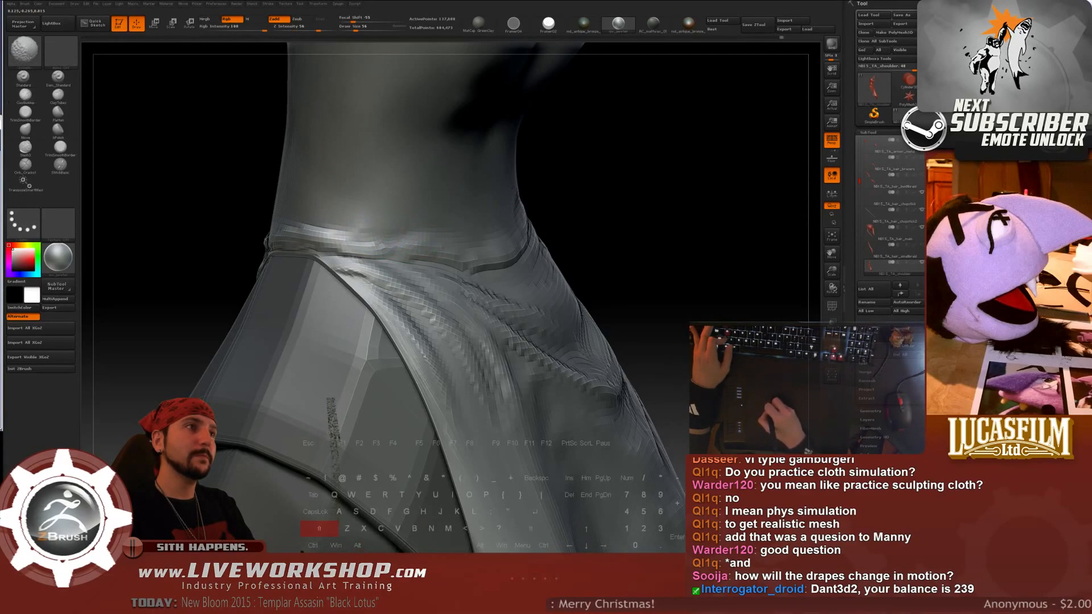
pyautogui.moveTo(401, 236); pyautogui.dragTo(446, 250, button='right')
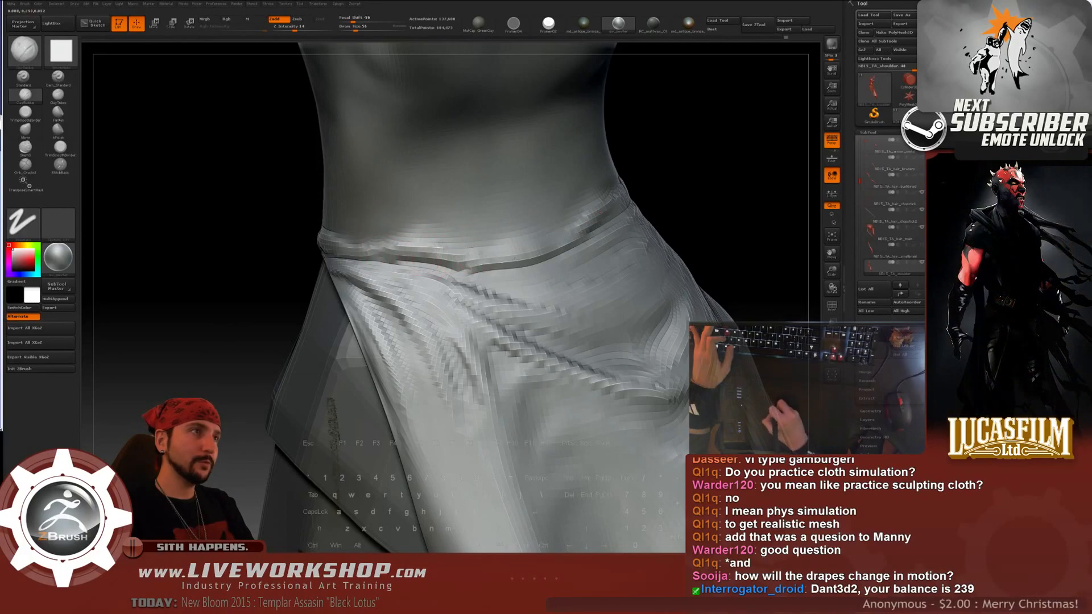
# - Sculpt horizontal folds into the fabric directly above the waistband and a curved crease higher on the lower back
pyautogui.press('shift')
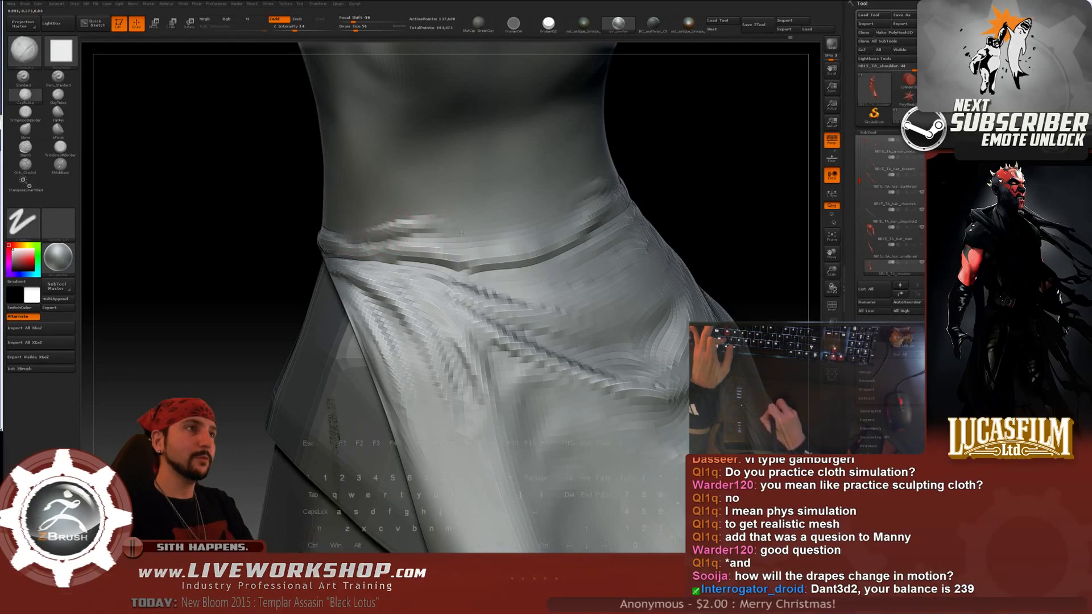
pyautogui.press('alt')
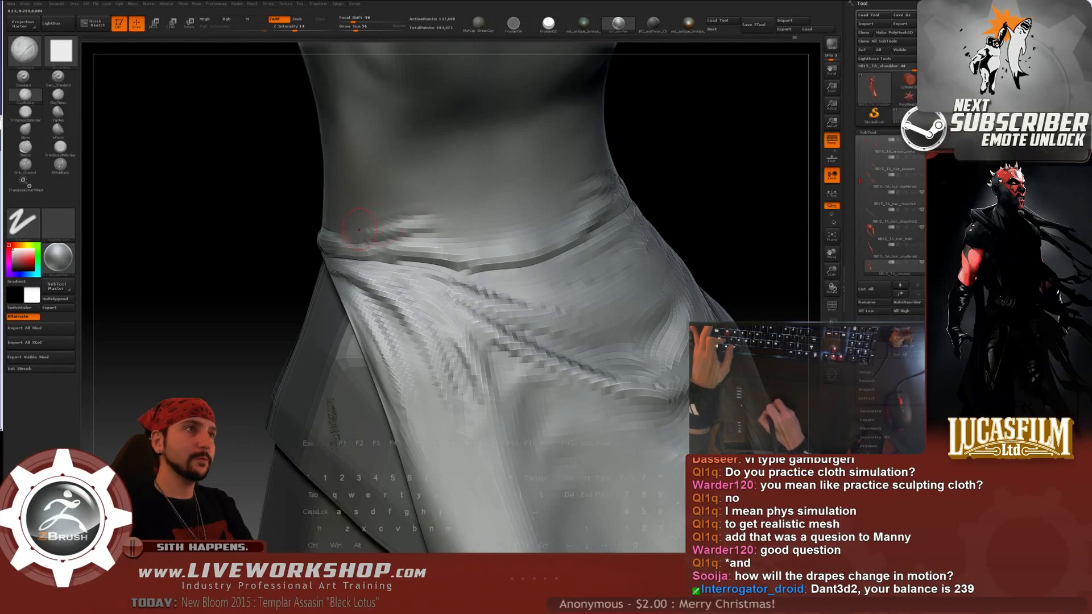
pyautogui.press('shift')
pyautogui.moveTo(409, 229)
pyautogui.mouseDown()
pyautogui.moveTo(336, 234)
pyautogui.moveTo(417, 215)
pyautogui.moveTo(444, 227)
pyautogui.mouseUp()
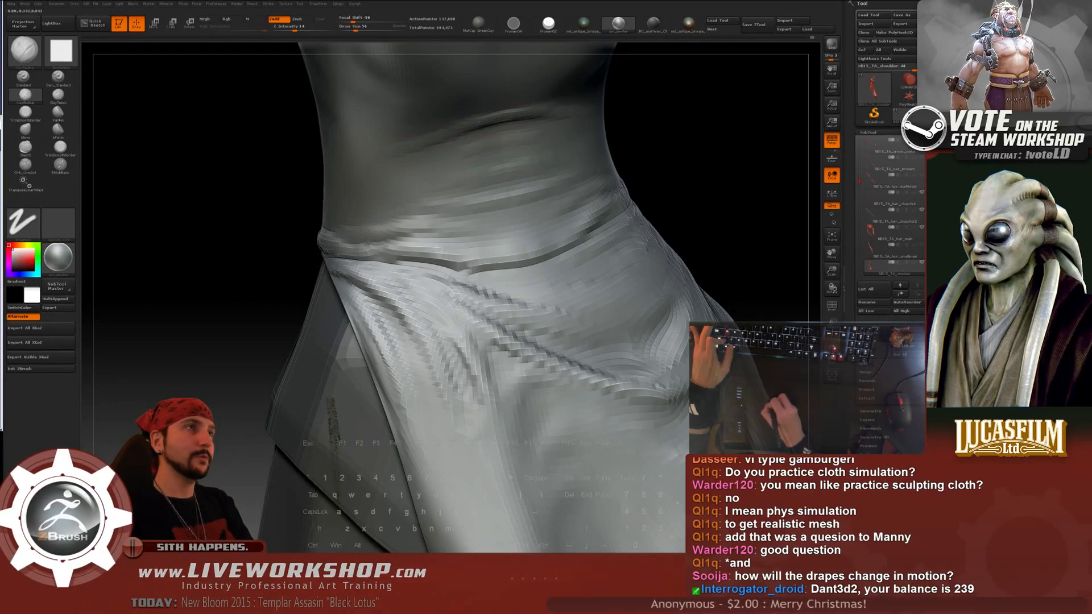
# - Build up the cloth edge along the high lower-back crease and smooth the area beneath it with an adjusted brush size
pyautogui.moveTo(719, 136)
pyautogui.keyDown('alt'); pyautogui.mouseDown()
pyautogui.moveTo(651, 152)
pyautogui.moveTo(653, 183)
pyautogui.moveTo(643, 171)
pyautogui.mouseUp(); pyautogui.keyUp('alt')
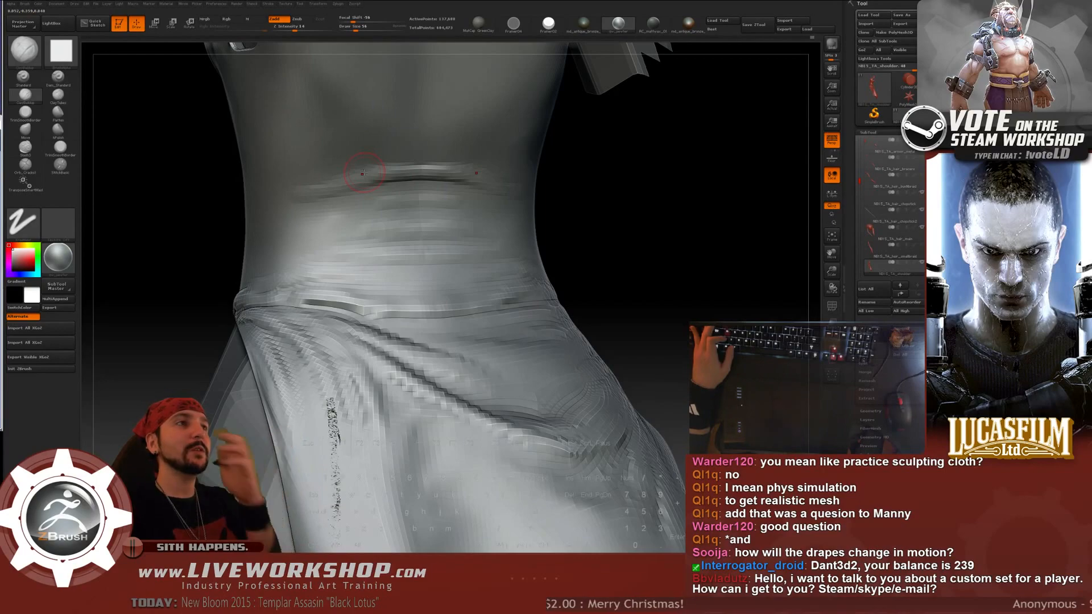
pyautogui.moveTo(596, 227)
pyautogui.mouseDown()
pyautogui.moveTo(415, 193)
pyautogui.moveTo(389, 202)
pyautogui.mouseUp()
pyautogui.press(']')
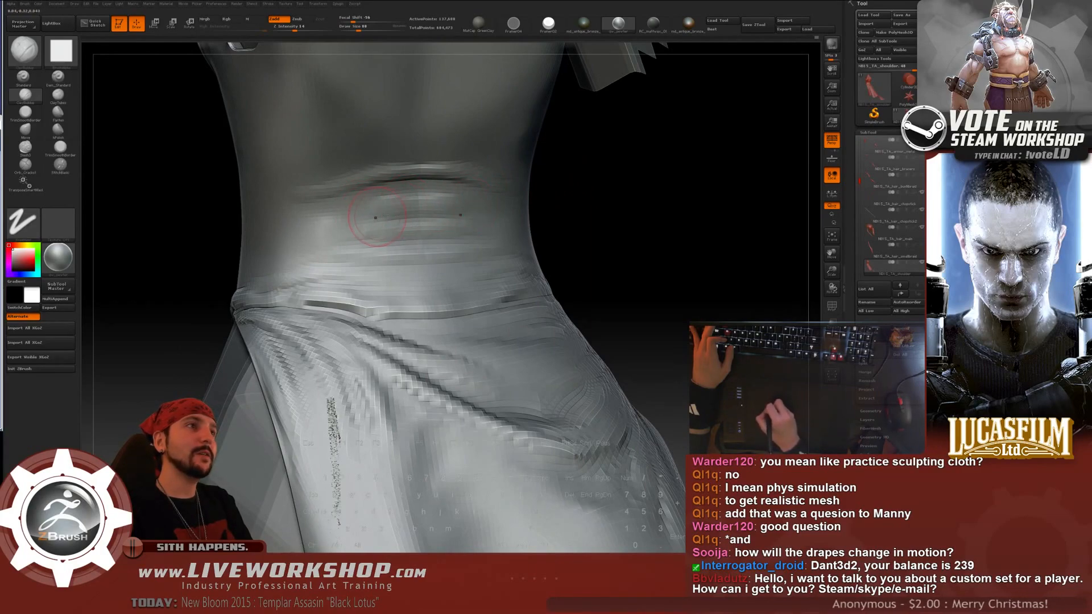
pyautogui.press('shift')
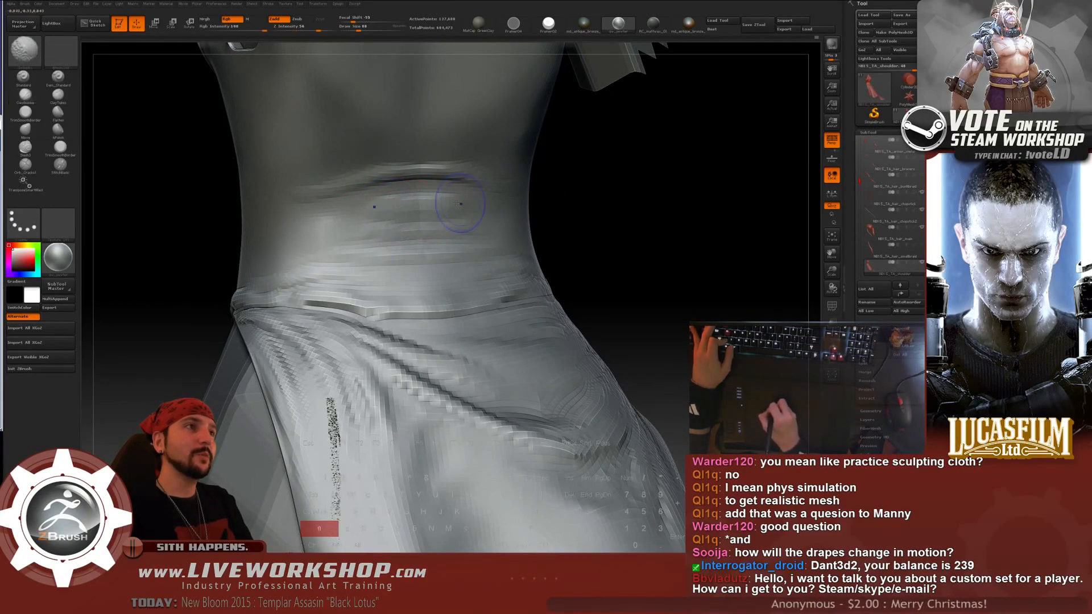
pyautogui.press('s')
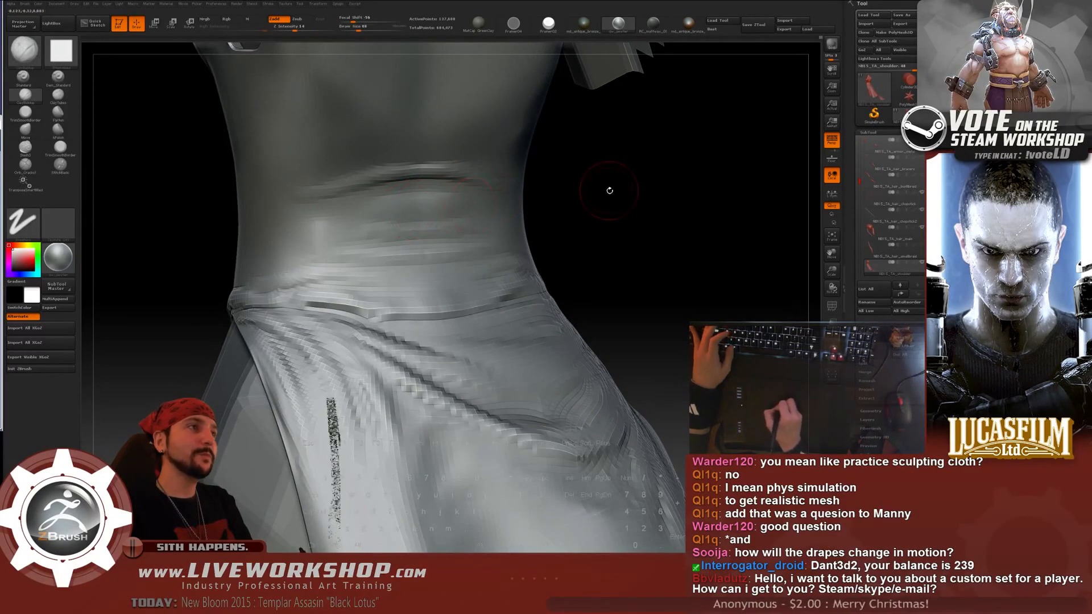
pyautogui.press('s')
# - Sculpt stacked horizontal folds between the lower-back crease and the waistband, undoing the overly strong stroke in the middle
pyautogui.moveTo(612, 191); pyautogui.dragTo(393, 205)
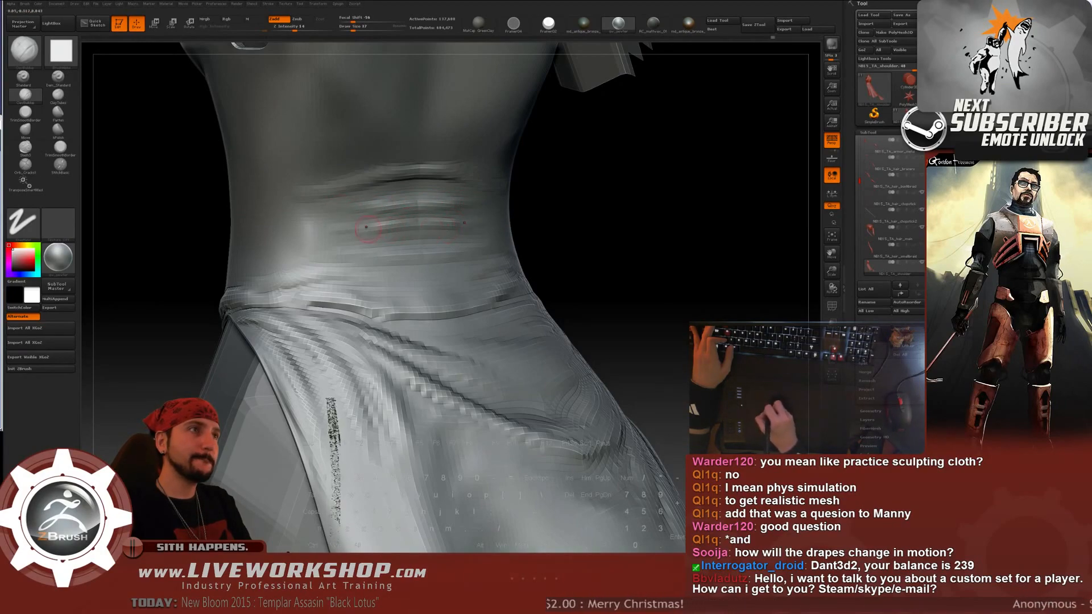
pyautogui.press('shift')
pyautogui.press('s')
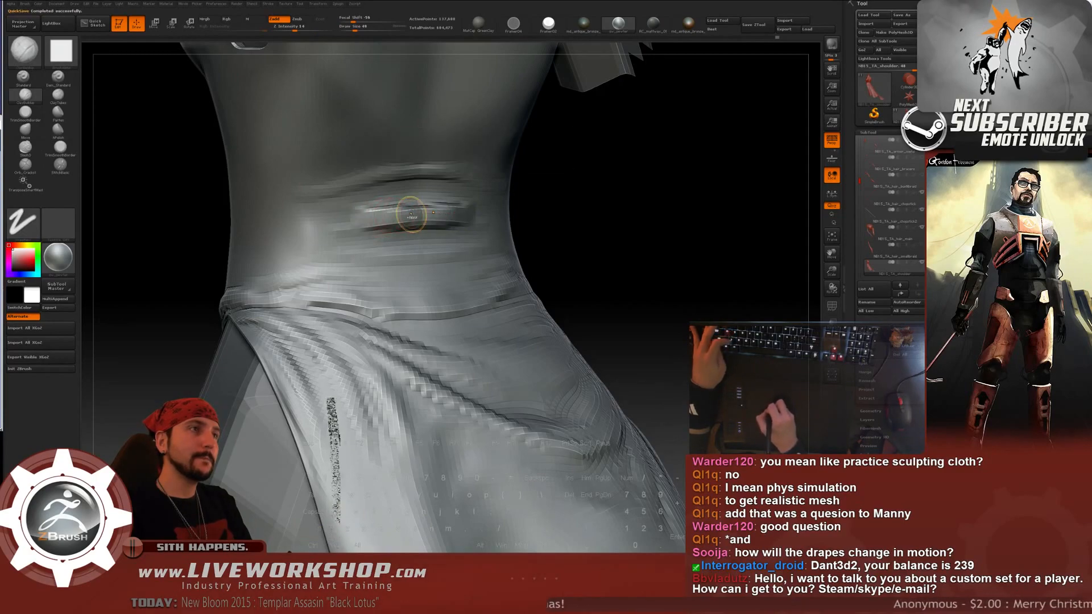
pyautogui.hotkey('ctrl', 'z')
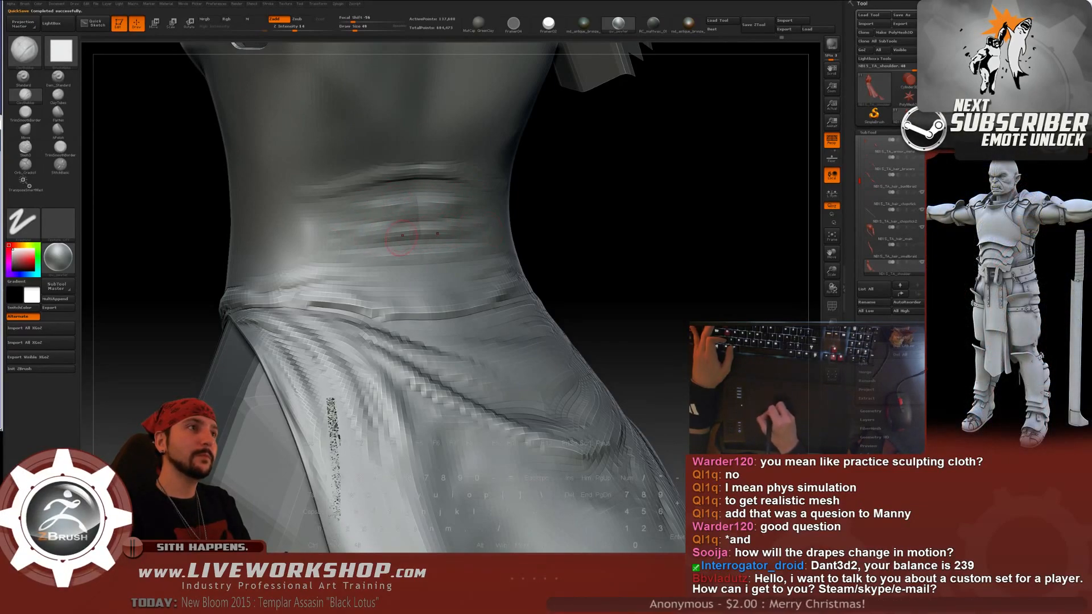
pyautogui.moveTo(439, 258); pyautogui.dragTo(399, 257, button='right')
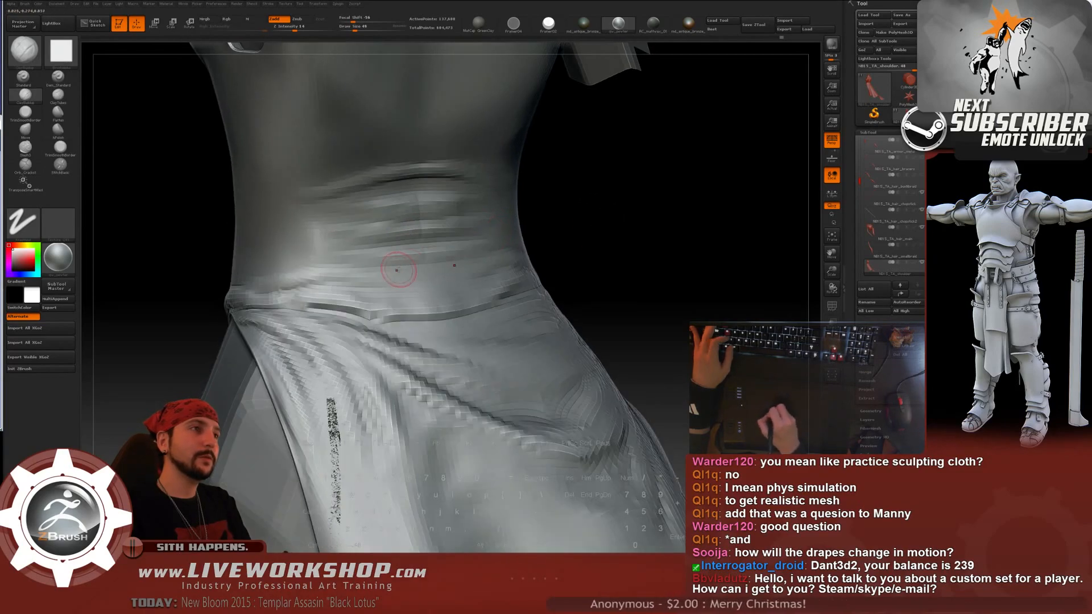
pyautogui.press('[')
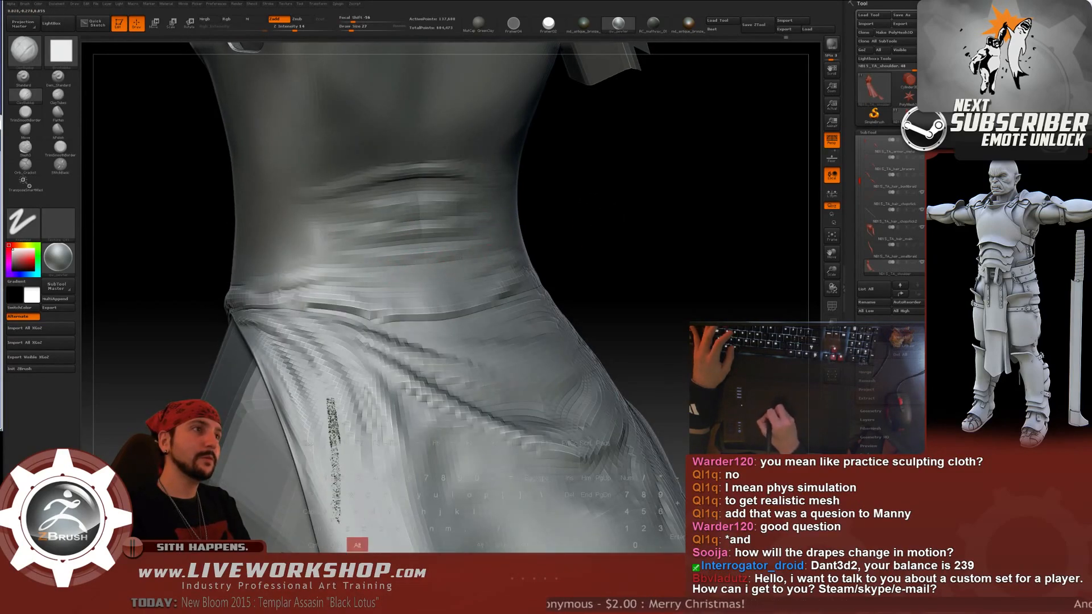
pyautogui.moveTo(418, 284); pyautogui.dragTo(397, 291, button='right')
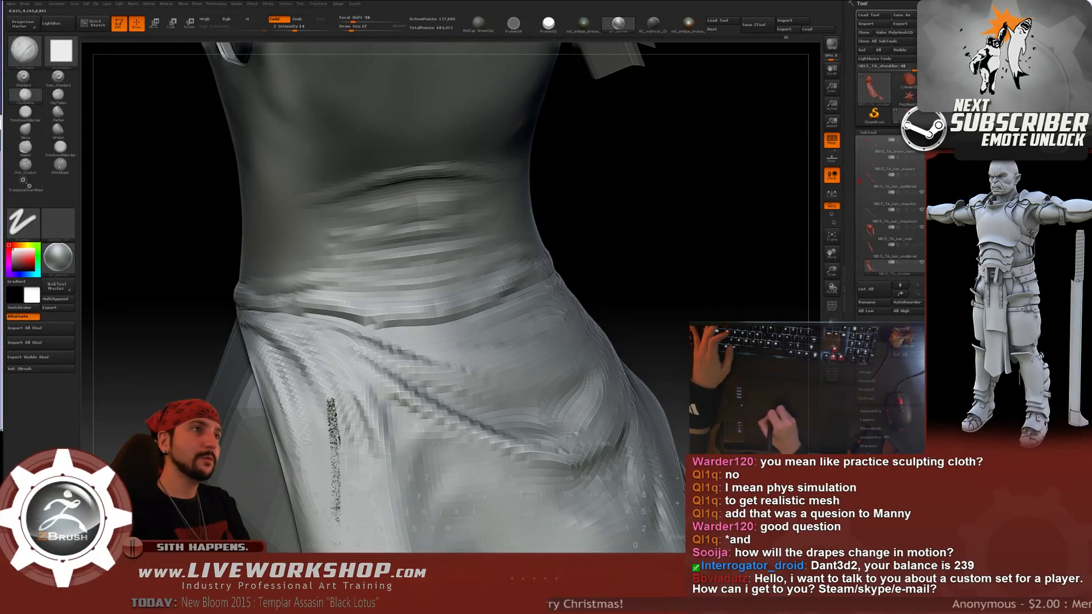
# - Raise a ridge above the lower-back crease with an adjusted brush size and smooth it into the surrounding fabric
pyautogui.keyDown('alt'); pyautogui.moveTo(678, 274); pyautogui.dragTo(555, 226); pyautogui.keyUp('alt')
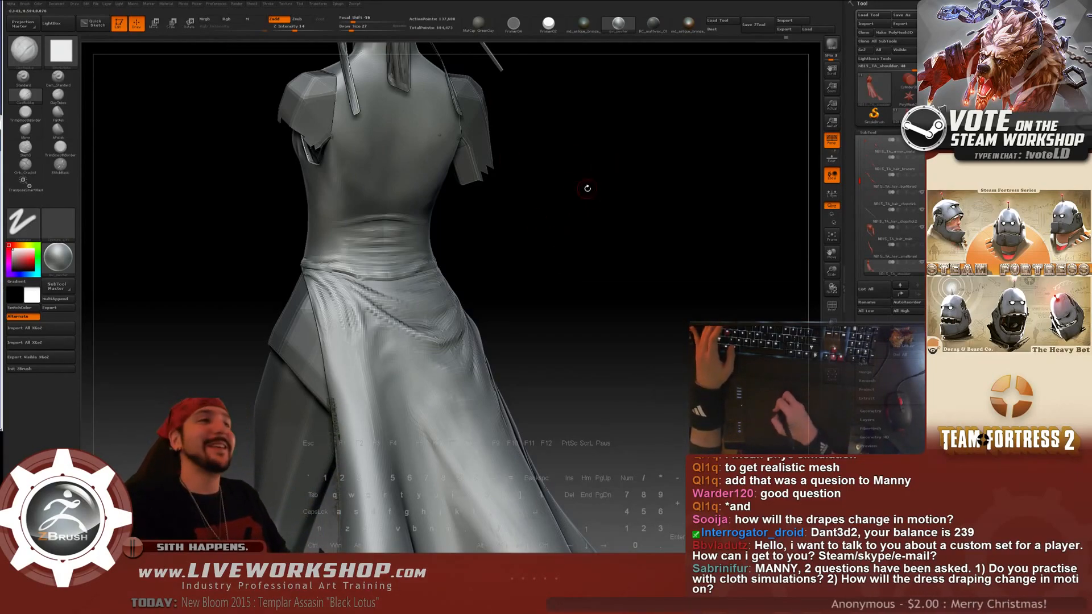
pyautogui.press('alt')
pyautogui.moveTo(621, 242)
pyautogui.keyDown('alt'); pyautogui.mouseDown()
pyautogui.moveTo(654, 250)
pyautogui.moveTo(675, 205)
pyautogui.moveTo(722, 227)
pyautogui.moveTo(809, 218)
pyautogui.mouseUp(); pyautogui.keyUp('alt')
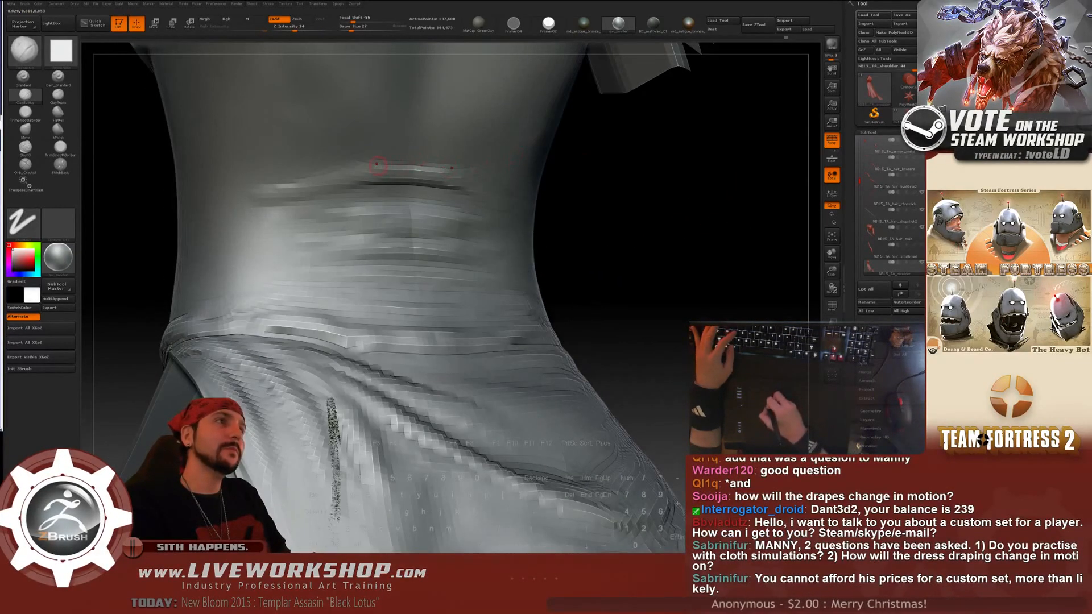
pyautogui.press('s')
pyautogui.moveTo(375, 168)
pyautogui.mouseDown()
pyautogui.moveTo(465, 169)
pyautogui.moveTo(375, 166)
pyautogui.moveTo(401, 165)
pyautogui.mouseUp()
pyautogui.press('s')
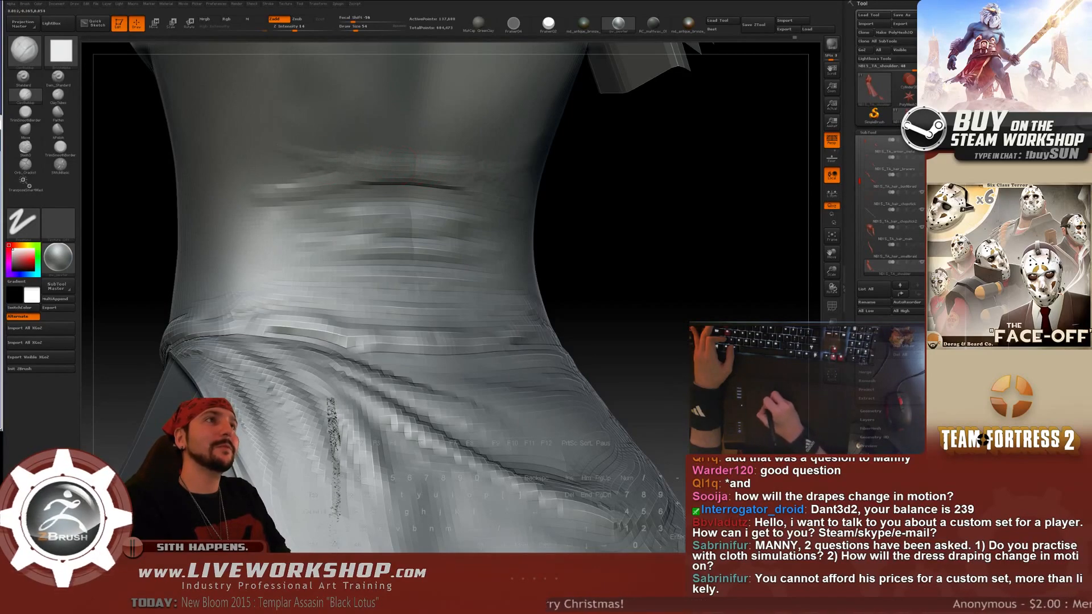
pyautogui.press('shift')
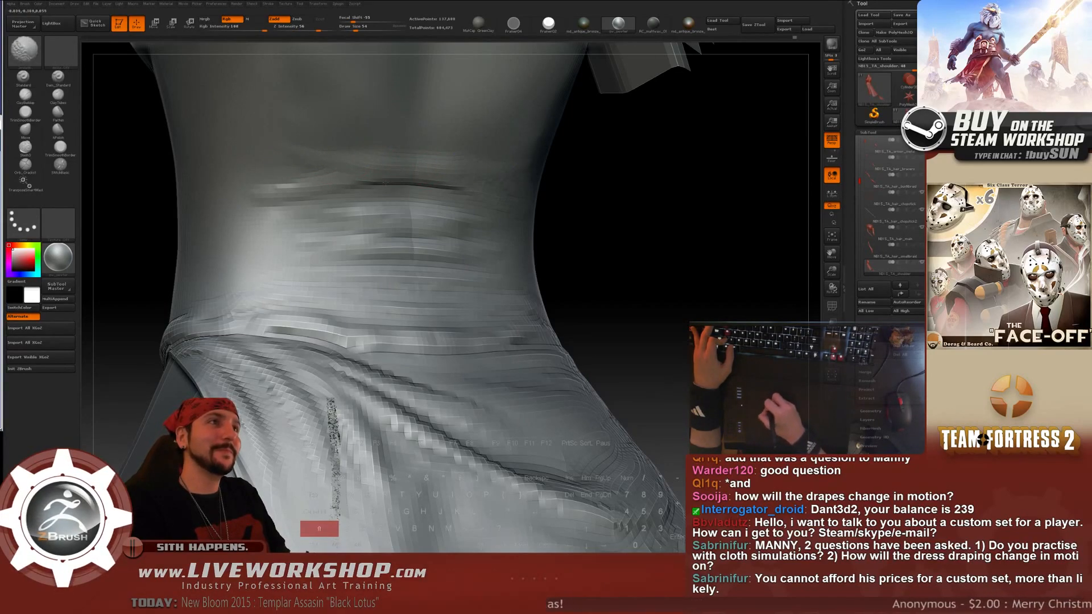
pyautogui.keyDown('shift'); pyautogui.moveTo(386, 182); pyautogui.dragTo(302, 190); pyautogui.keyUp('shift')
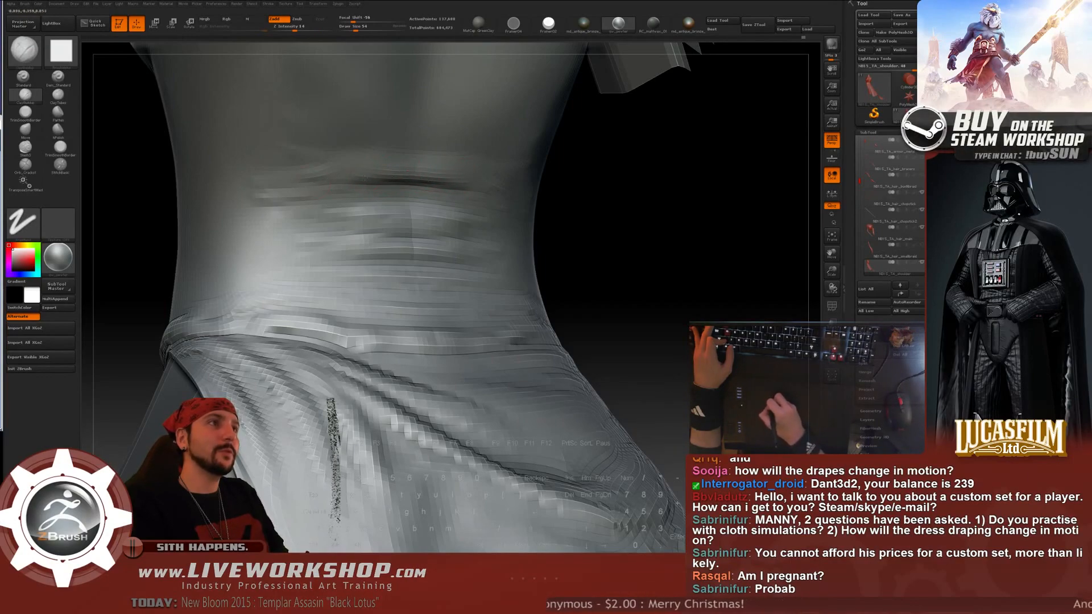
# - Deepen the lower-back crease, taper it outward towards both sides of the waist, and smooth the cloth above it
pyautogui.moveTo(433, 181)
pyautogui.keyDown('shift'); pyautogui.mouseDown()
pyautogui.moveTo(451, 186)
pyautogui.moveTo(404, 180)
pyautogui.moveTo(421, 181)
pyautogui.mouseUp(); pyautogui.keyUp('shift')
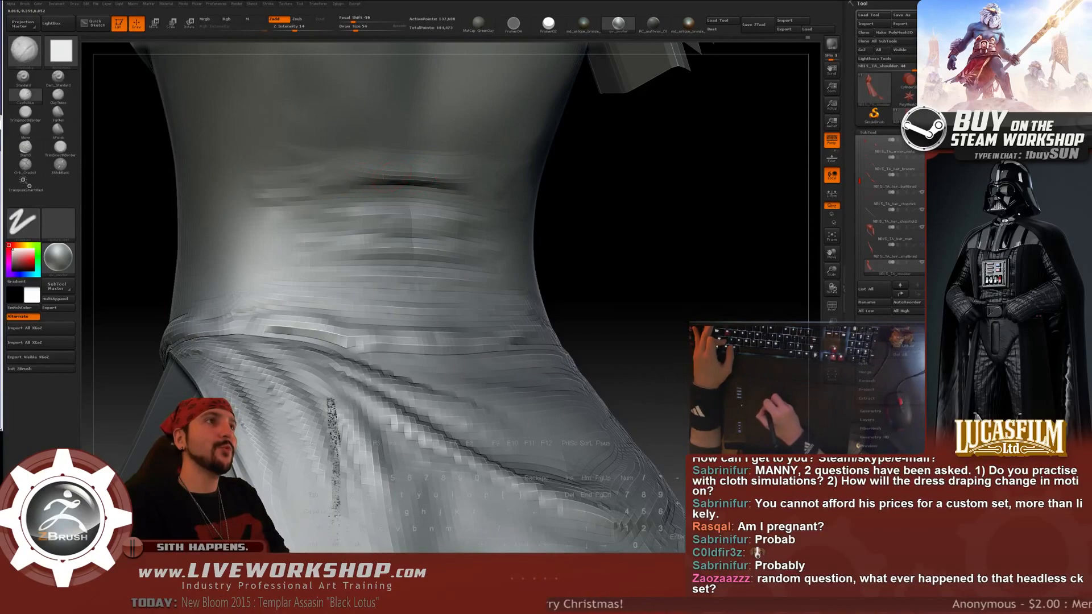
pyautogui.moveTo(643, 227)
pyautogui.keyDown('alt'); pyautogui.mouseDown()
pyautogui.moveTo(592, 199)
pyautogui.moveTo(658, 199)
pyautogui.moveTo(677, 228)
pyautogui.mouseUp(); pyautogui.keyUp('alt')
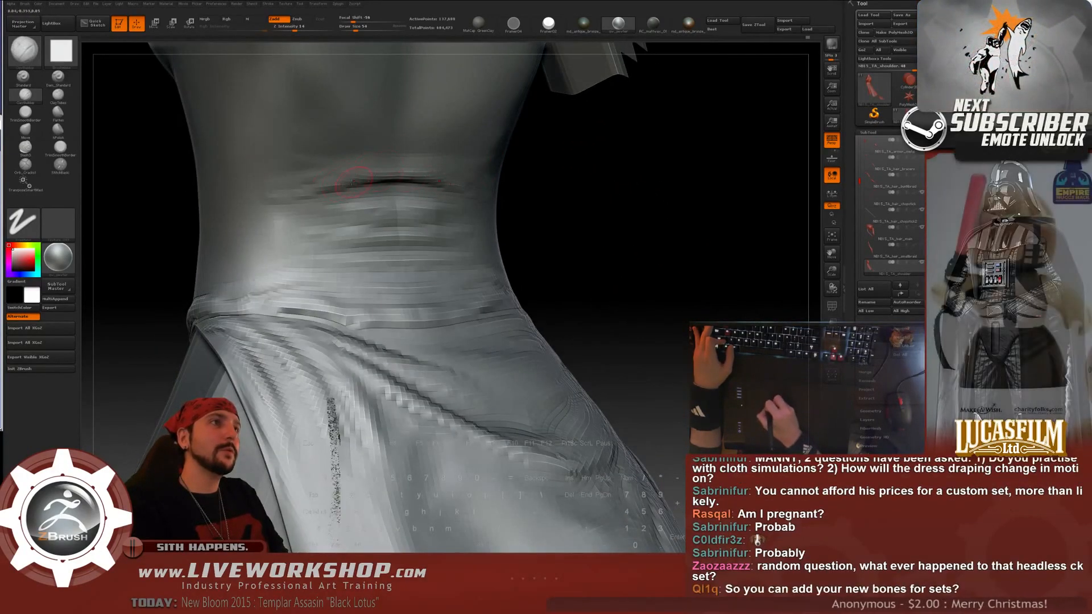
pyautogui.moveTo(344, 183); pyautogui.dragTo(295, 194)
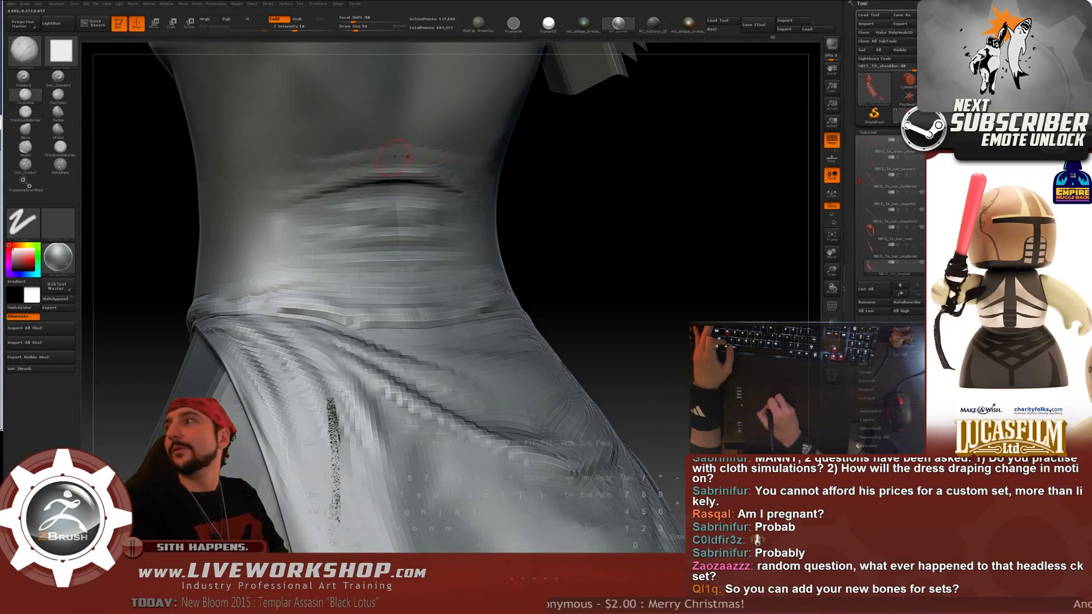
pyautogui.press('shift')
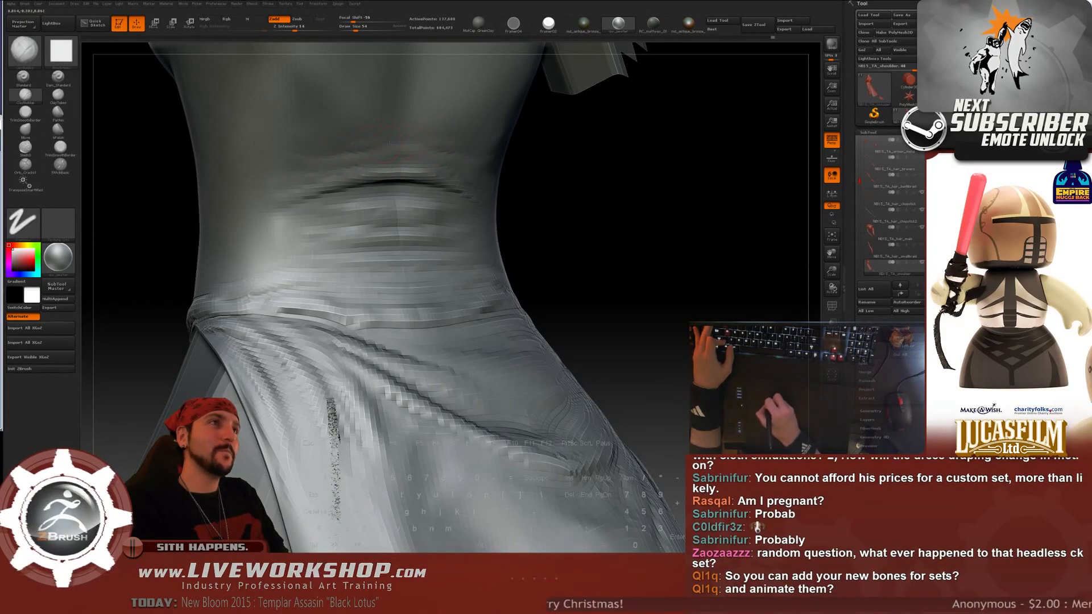
pyautogui.press('shift')
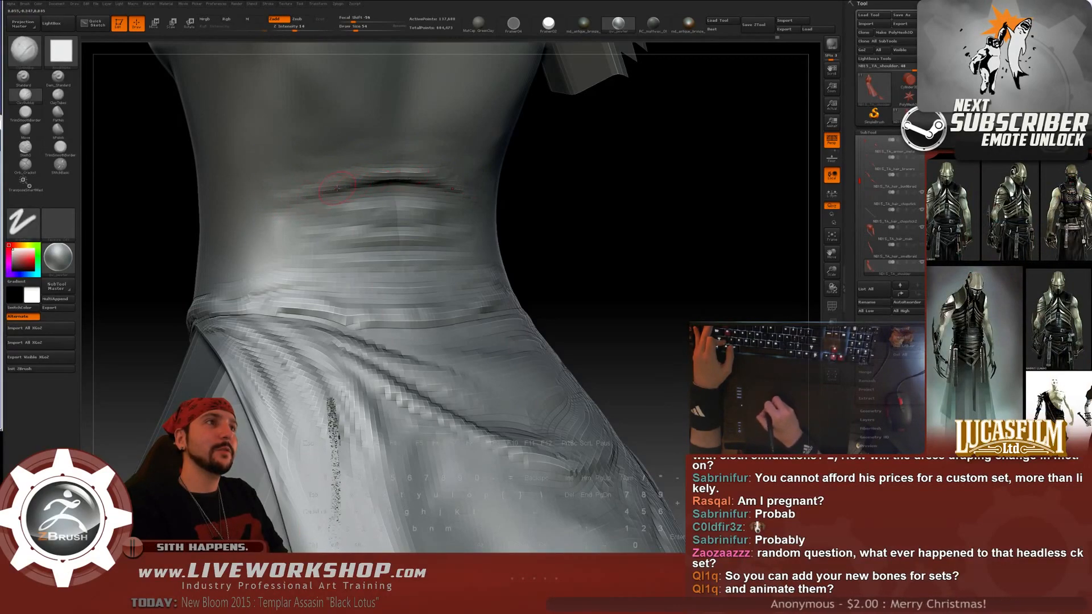
pyautogui.press('shift')
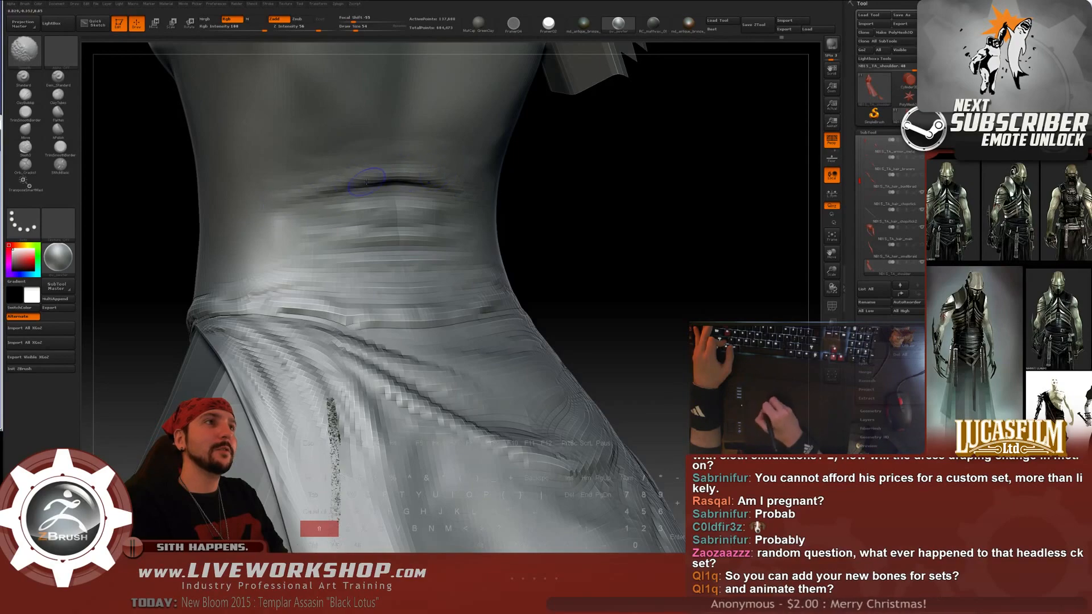
pyautogui.moveTo(585, 195); pyautogui.dragTo(609, 197)
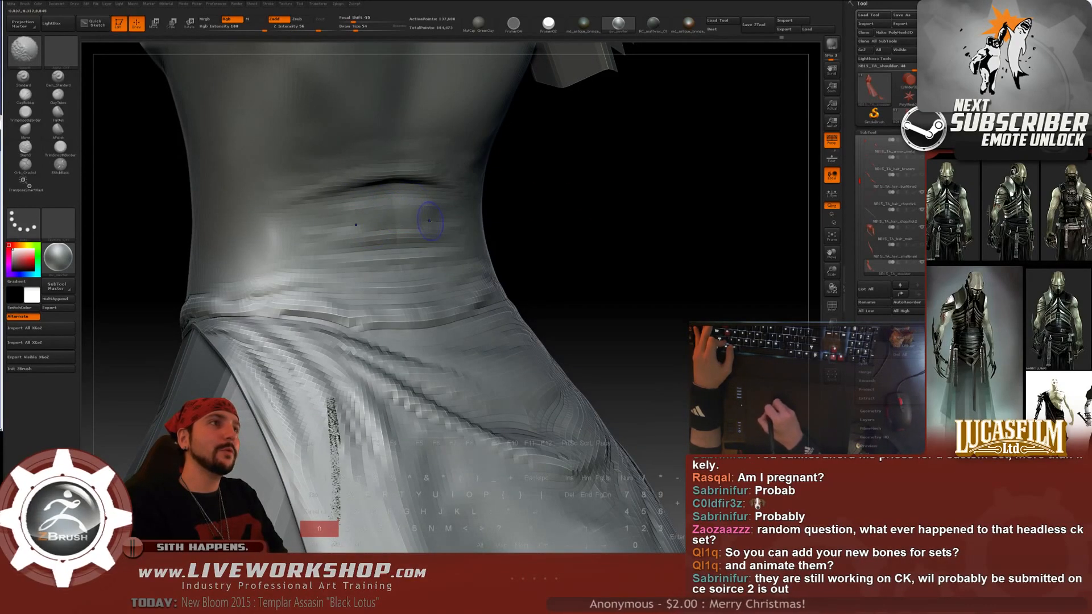
# - Rework the stacked folds between the lower-back crease and the waistband, alternating sculpting with smoothing to soften them
pyautogui.moveTo(387, 227); pyautogui.dragTo(378, 229)
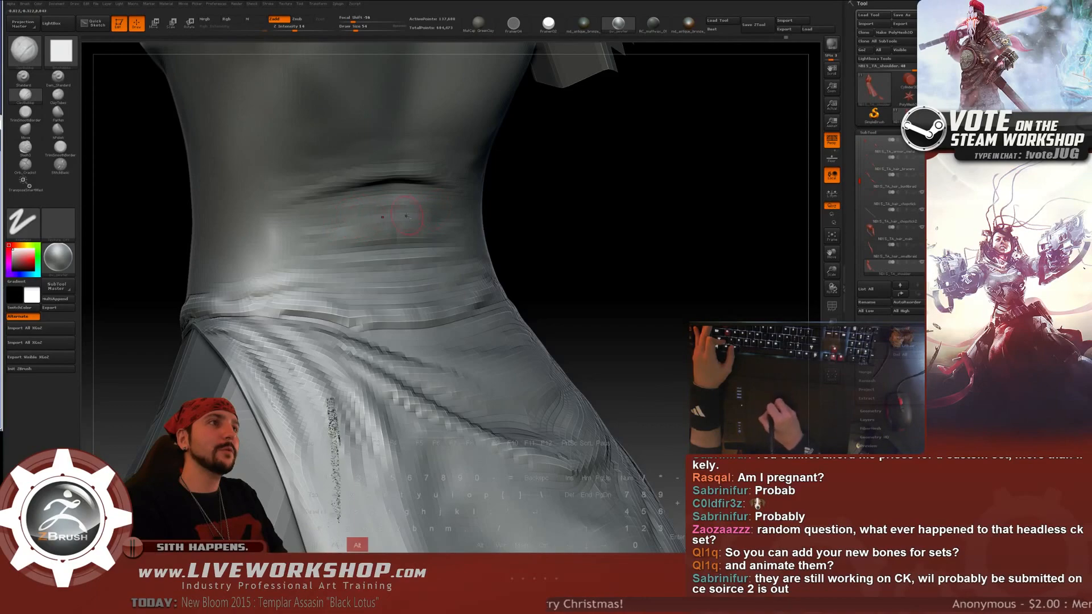
pyautogui.press('shift')
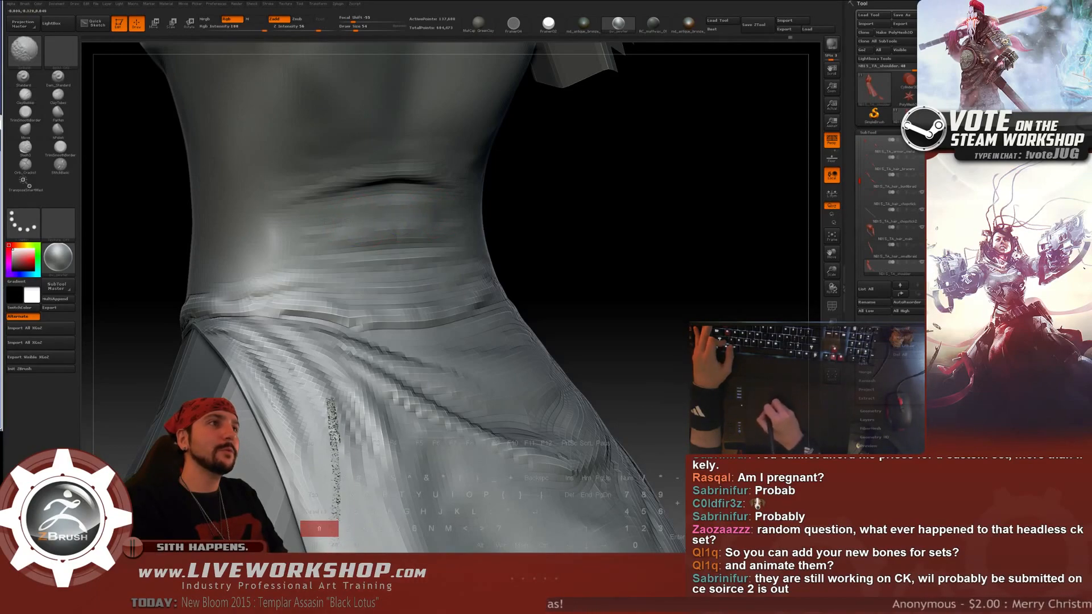
pyautogui.press('shift')
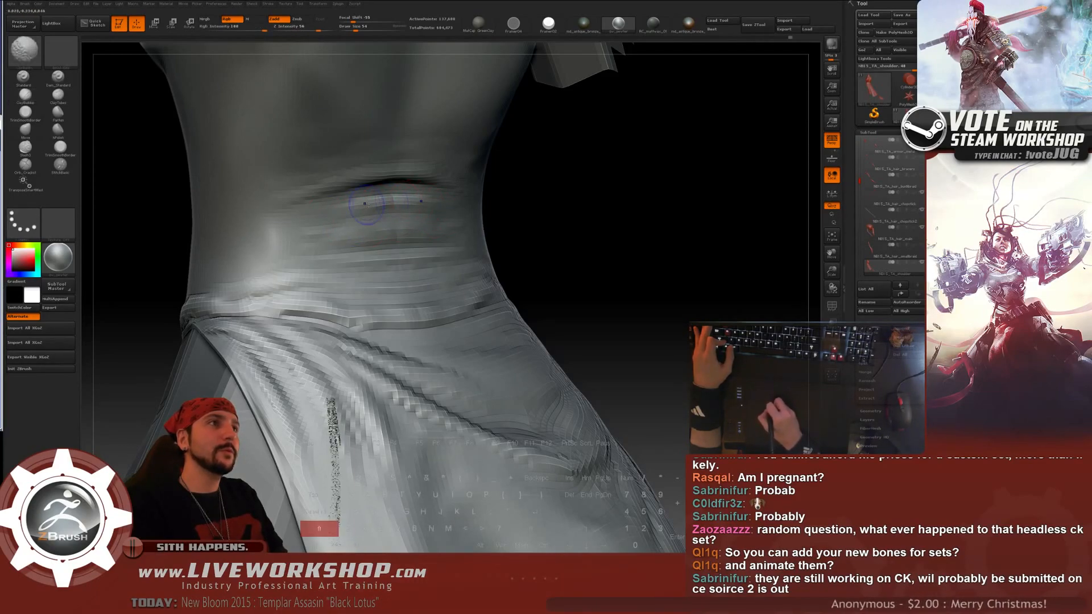
pyautogui.moveTo(344, 211)
pyautogui.keyDown('shift'); pyautogui.mouseDown()
pyautogui.moveTo(383, 236)
pyautogui.moveTo(451, 218)
pyautogui.mouseUp(); pyautogui.keyUp('shift')
pyautogui.press('shift')
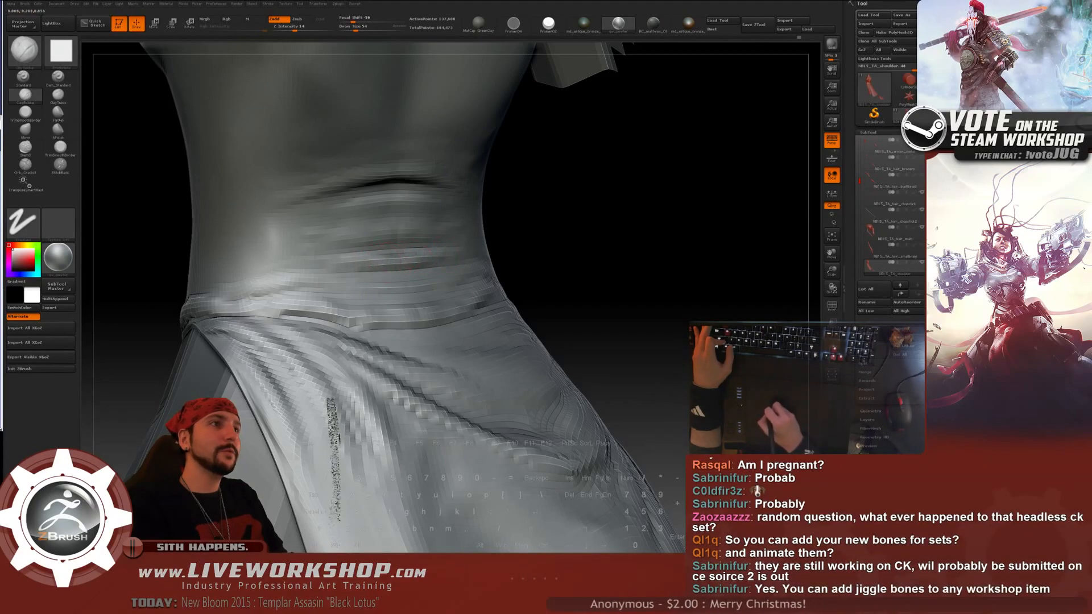
pyautogui.keyDown('shift'); pyautogui.moveTo(316, 264); pyautogui.dragTo(338, 258); pyautogui.keyUp('shift')
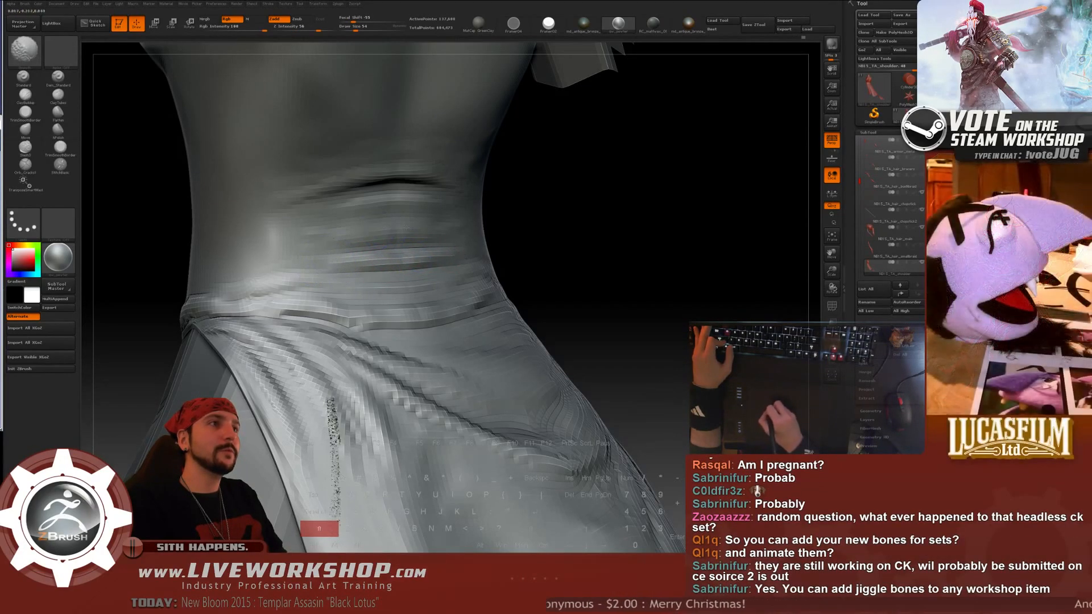
# - Sculpt short stacked horizontal folds on the side of the waist, working down from mid-waist to the waistband
pyautogui.keyDown('alt'); pyautogui.moveTo(595, 183); pyautogui.dragTo(604, 52); pyautogui.keyUp('alt')
pyautogui.moveTo(598, 191); pyautogui.dragTo(506, 220)
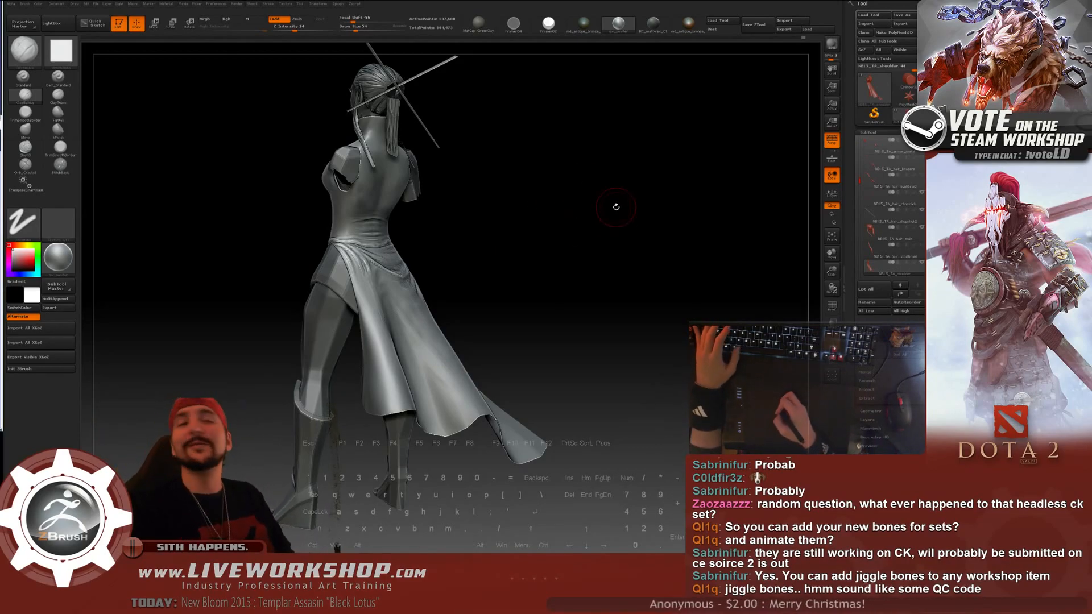
pyautogui.moveTo(565, 227)
pyautogui.keyDown('shift'); pyautogui.mouseDown()
pyautogui.moveTo(586, 246)
pyautogui.moveTo(636, 188)
pyautogui.moveTo(632, 224)
pyautogui.moveTo(676, 211)
pyautogui.moveTo(671, 224)
pyautogui.moveTo(569, 199)
pyautogui.mouseUp(); pyautogui.keyUp('shift')
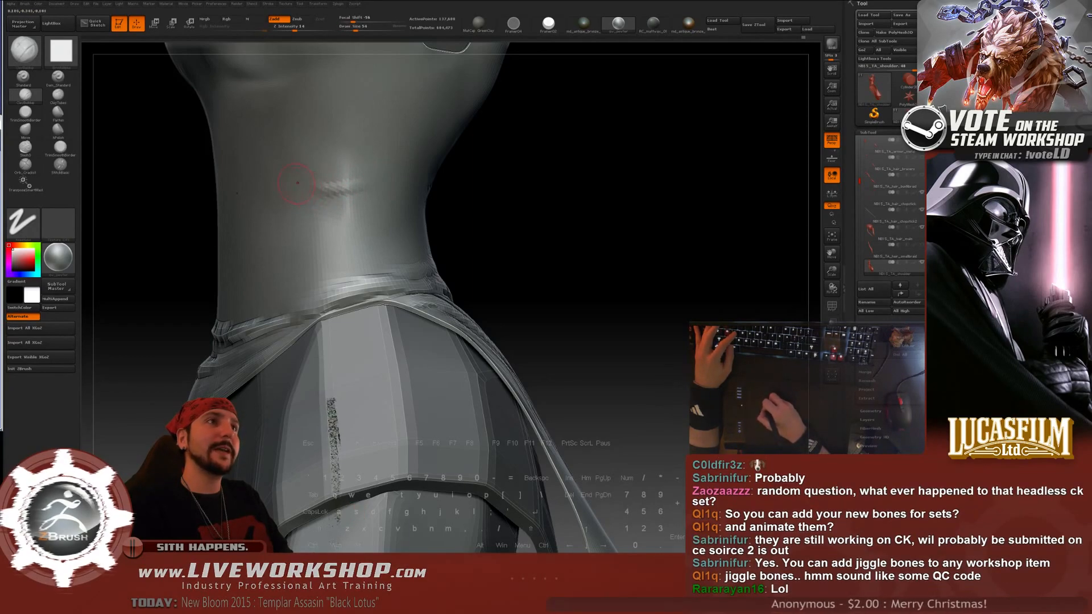
pyautogui.moveTo(348, 192)
pyautogui.mouseDown()
pyautogui.moveTo(329, 183)
pyautogui.moveTo(378, 185)
pyautogui.mouseUp()
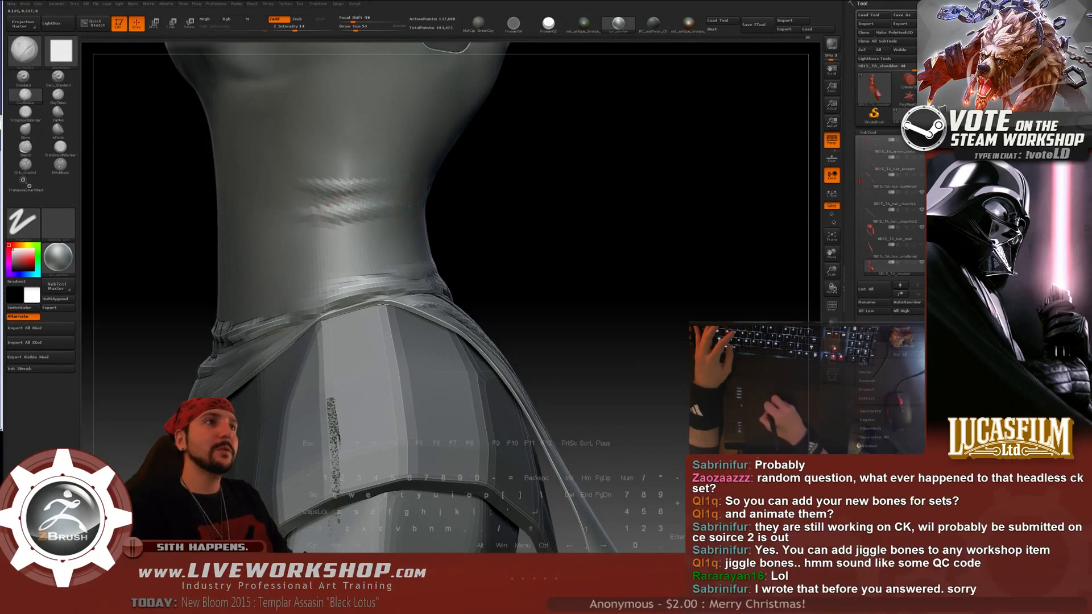
pyautogui.moveTo(523, 217); pyautogui.dragTo(530, 223)
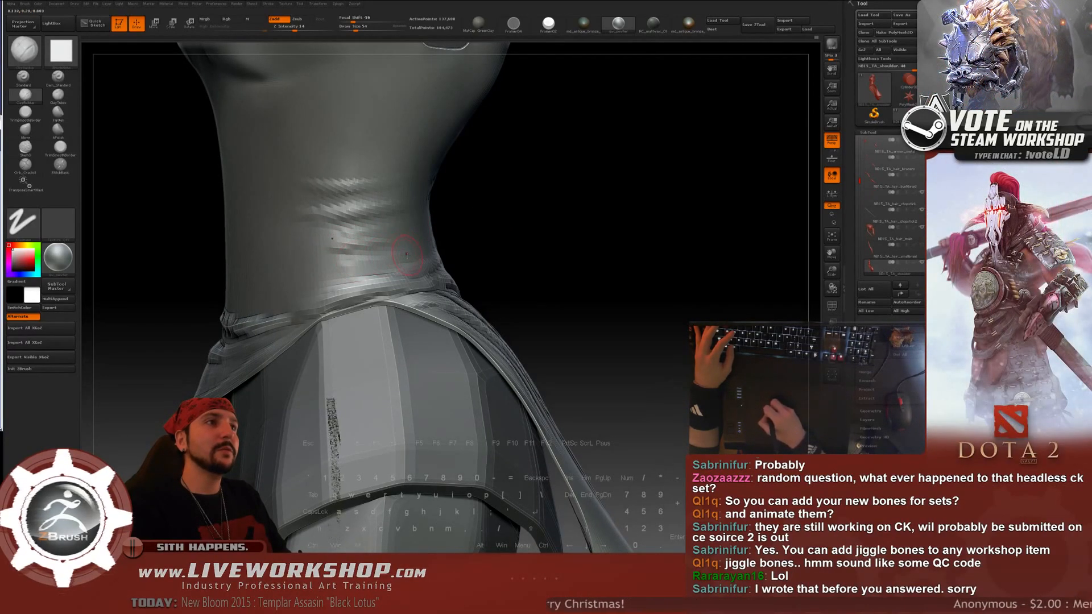
pyautogui.moveTo(494, 241); pyautogui.dragTo(538, 244)
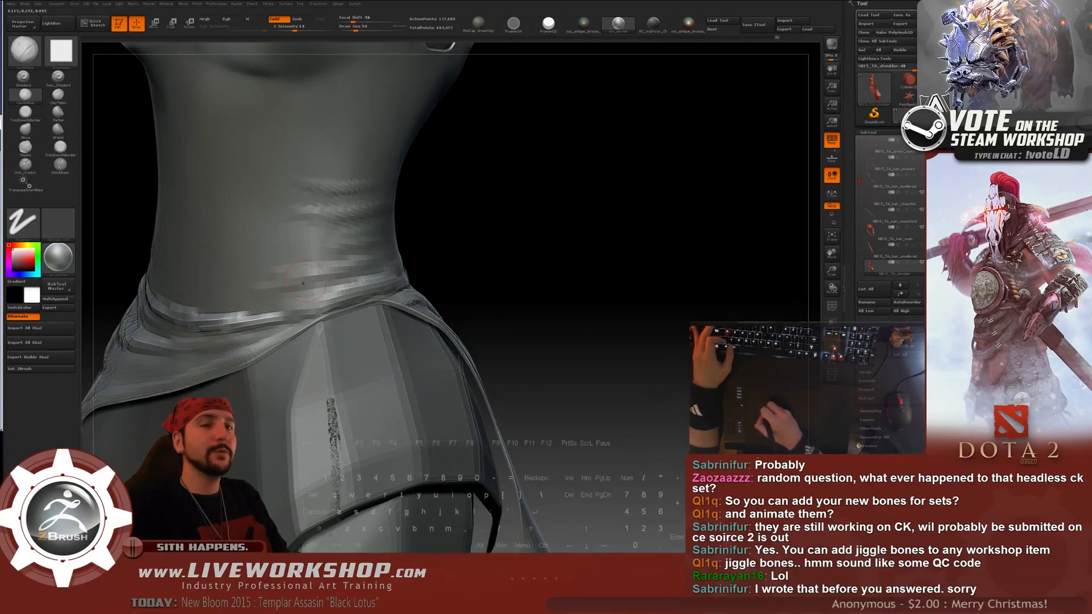
pyautogui.moveTo(303, 276); pyautogui.dragTo(328, 275, button='right')
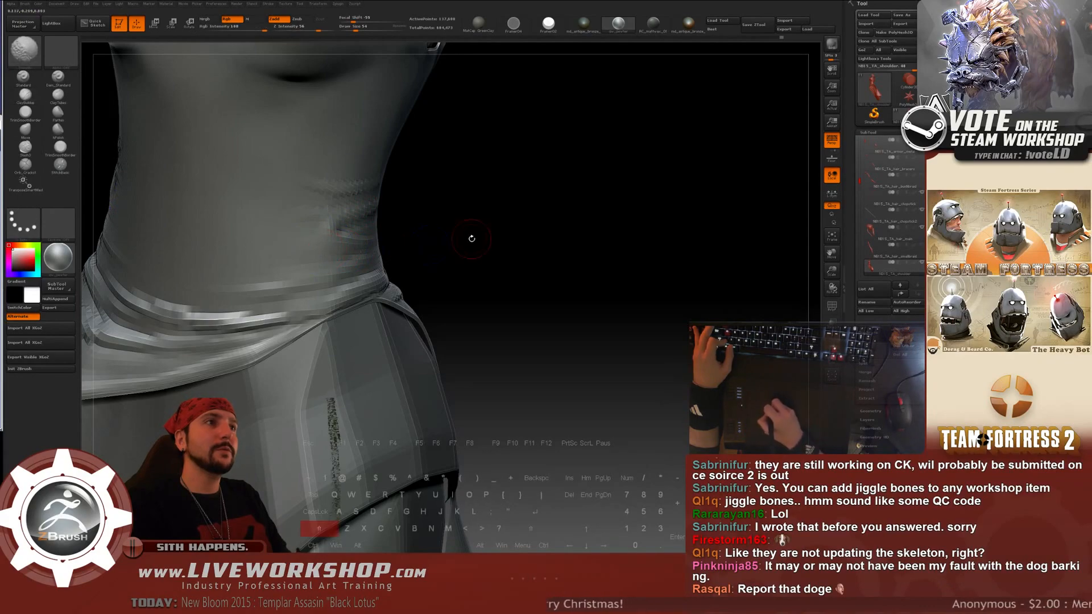
# - Reshape the side-waist folds into a deeper diagonal crease, alternating raising and carving strokes with smoothing
pyautogui.moveTo(470, 242); pyautogui.dragTo(321, 248)
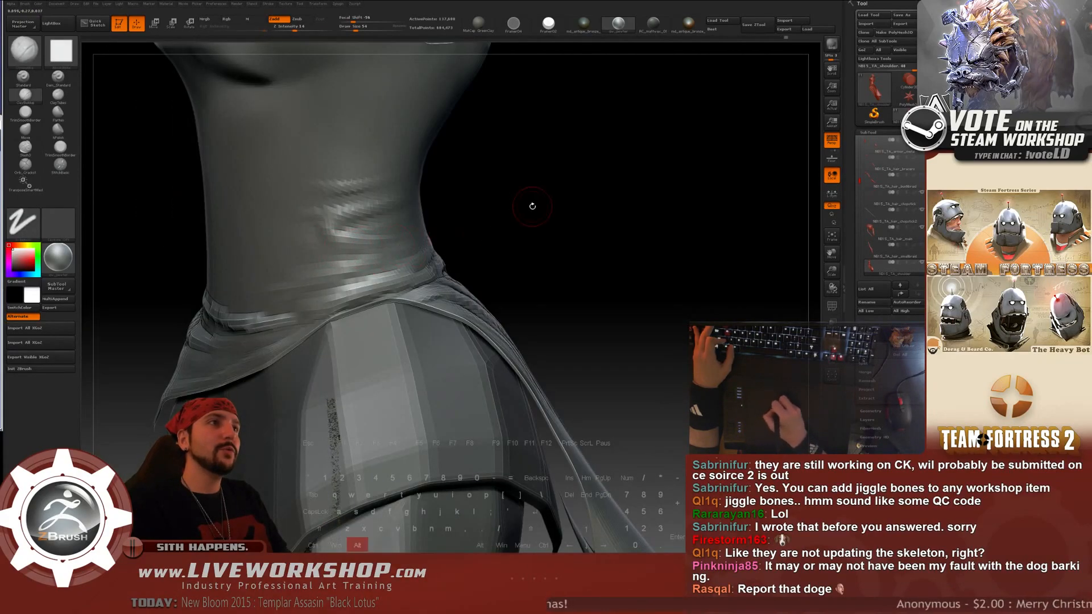
pyautogui.moveTo(531, 205); pyautogui.dragTo(347, 245)
pyautogui.moveTo(532, 178); pyautogui.dragTo(368, 194)
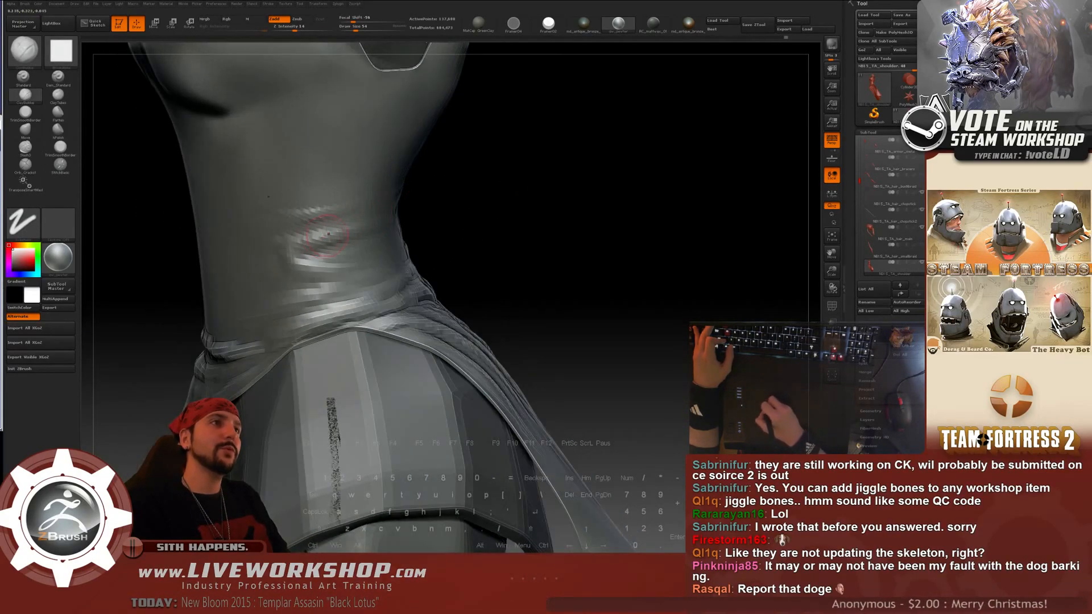
pyautogui.moveTo(490, 176); pyautogui.dragTo(427, 190)
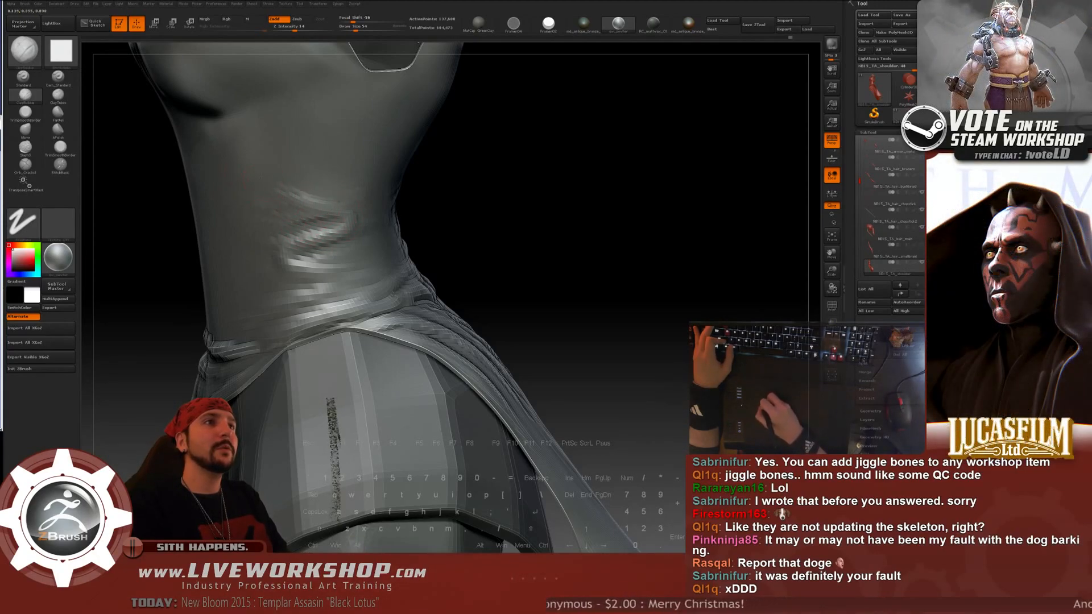
pyautogui.press('shift')
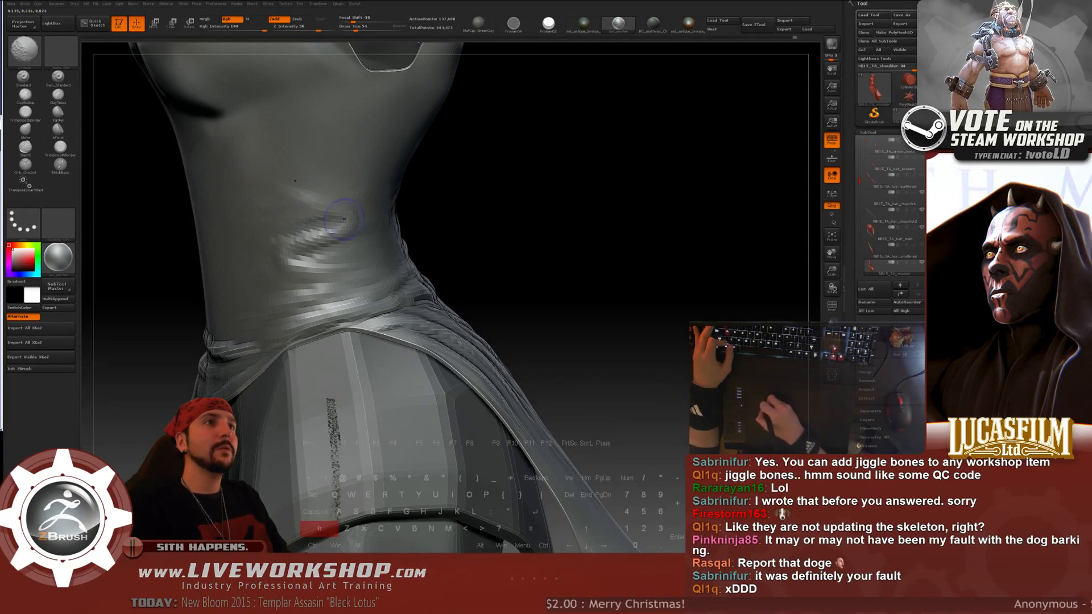
pyautogui.press('alt')
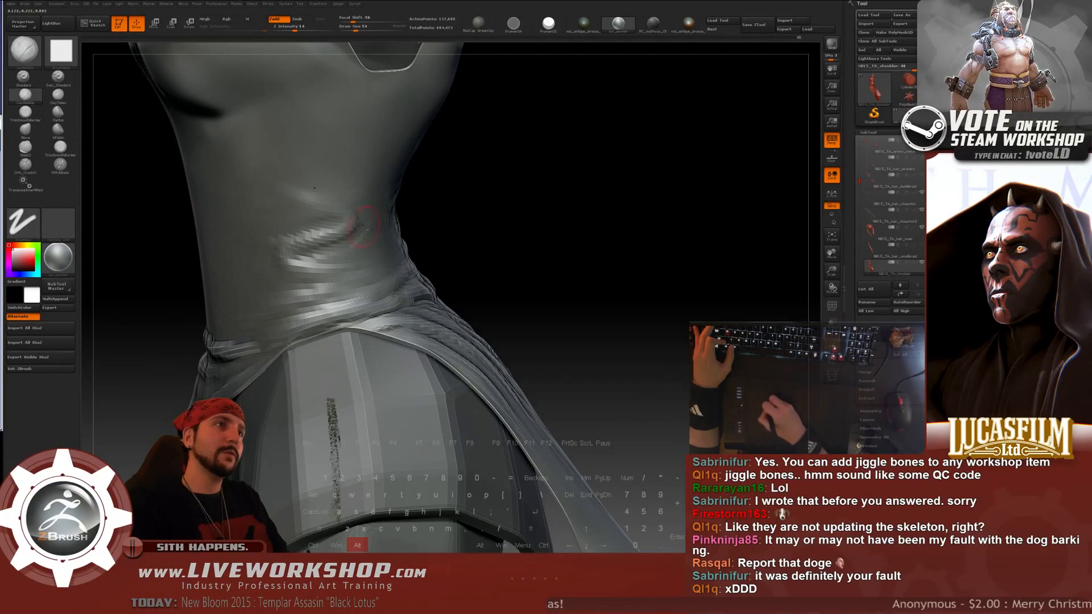
pyautogui.press('alt')
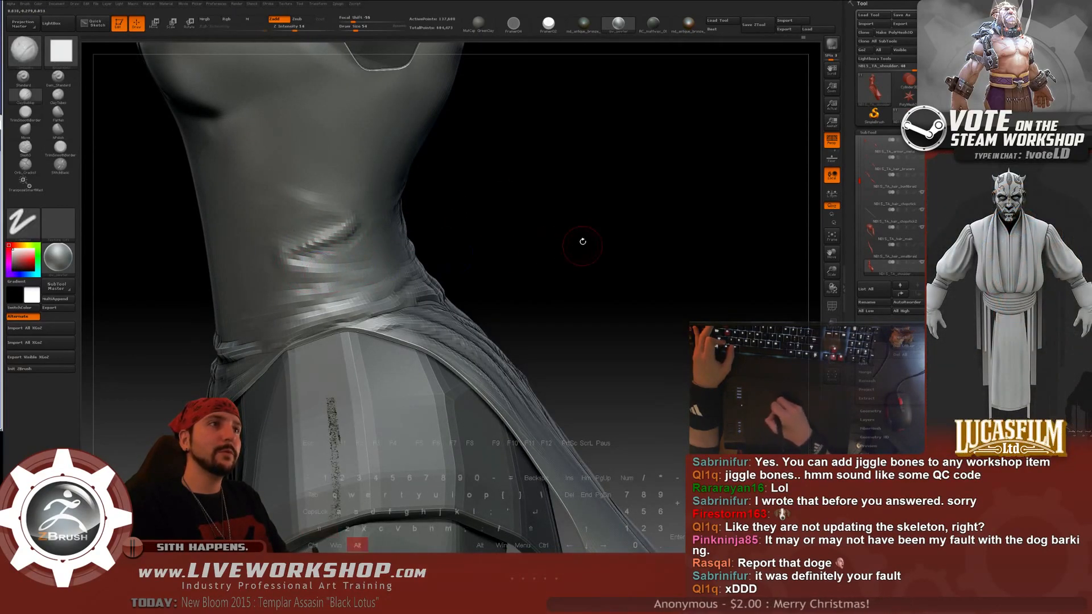
# - Sculpt layered folds just above the waistband where the side of the waist turns towards the front
pyautogui.moveTo(582, 241)
pyautogui.keyDown('alt'); pyautogui.mouseDown()
pyautogui.moveTo(544, 222)
pyautogui.moveTo(555, 215)
pyautogui.moveTo(607, 259)
pyautogui.mouseUp(); pyautogui.keyUp('alt')
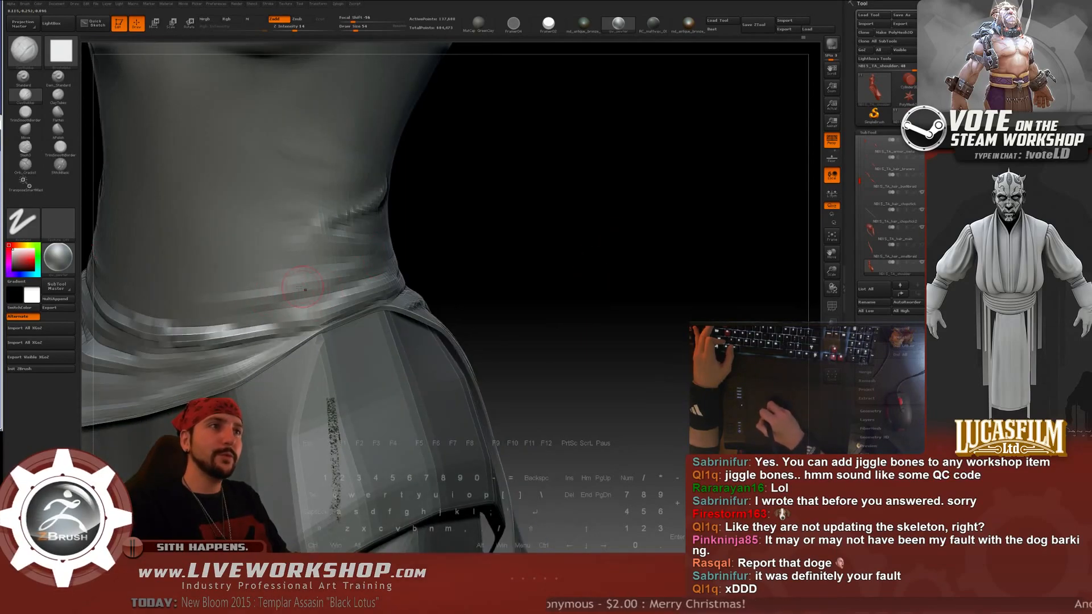
pyautogui.moveTo(507, 240); pyautogui.dragTo(464, 240)
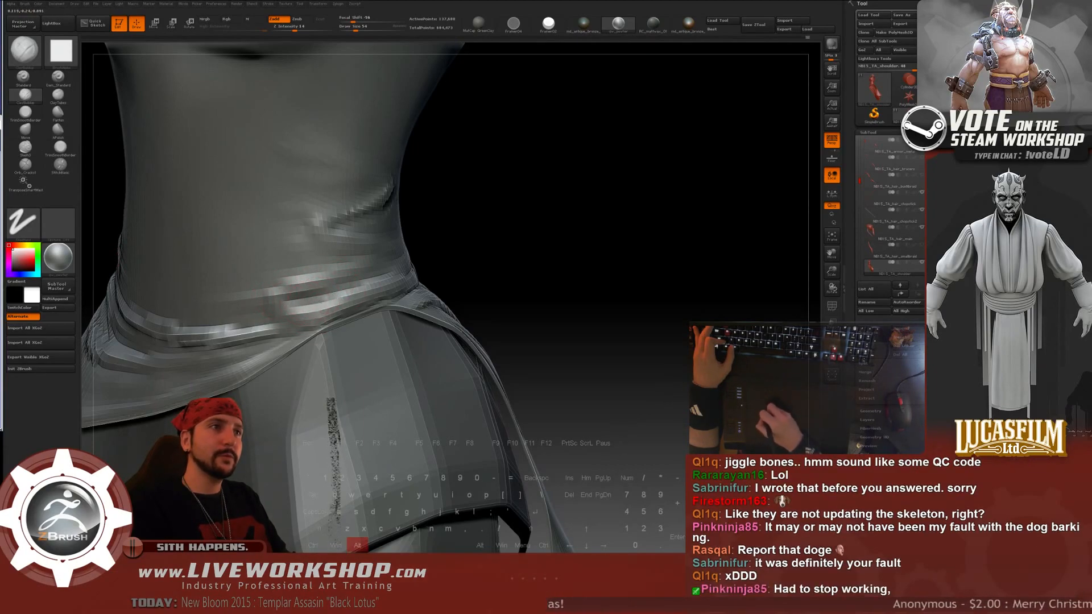
pyautogui.moveTo(434, 262); pyautogui.dragTo(339, 311)
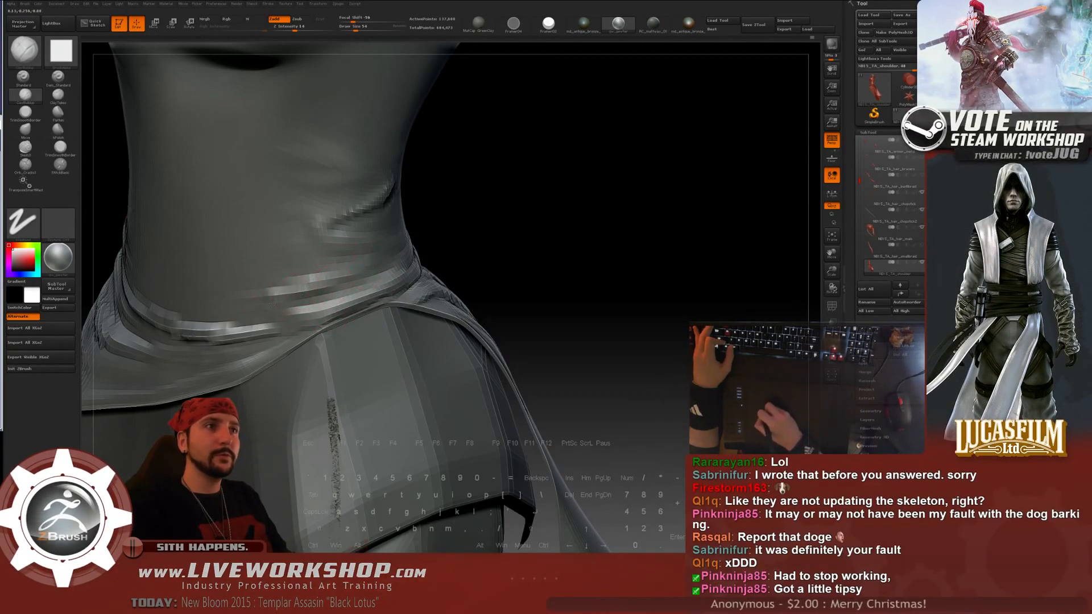
# - Extend the folds above the waistband across the front of the waist and smooth their ends into the fabric
pyautogui.keyDown('alt'); pyautogui.moveTo(551, 254); pyautogui.dragTo(535, 205); pyautogui.keyUp('alt')
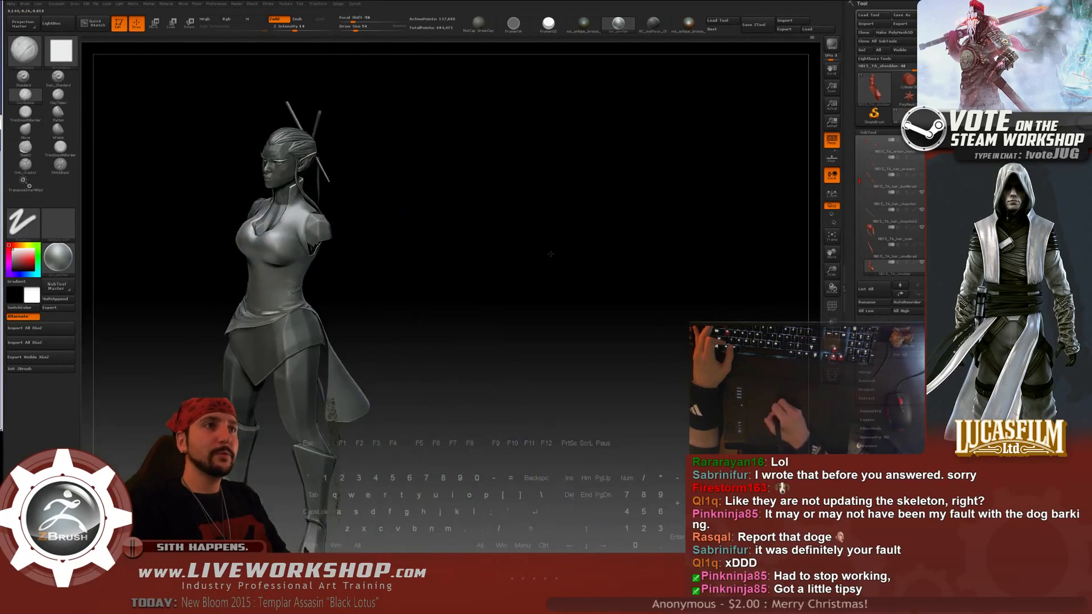
pyautogui.moveTo(494, 254)
pyautogui.mouseDown()
pyautogui.moveTo(546, 262)
pyautogui.moveTo(478, 393)
pyautogui.mouseUp()
pyautogui.moveTo(571, 264); pyautogui.dragTo(549, 265)
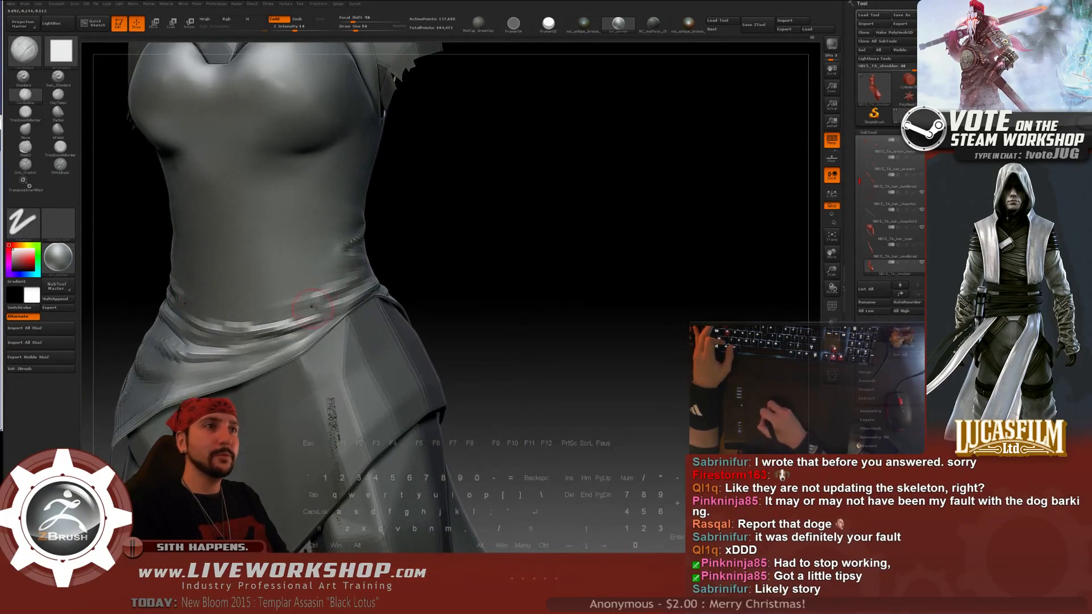
pyautogui.press('shift')
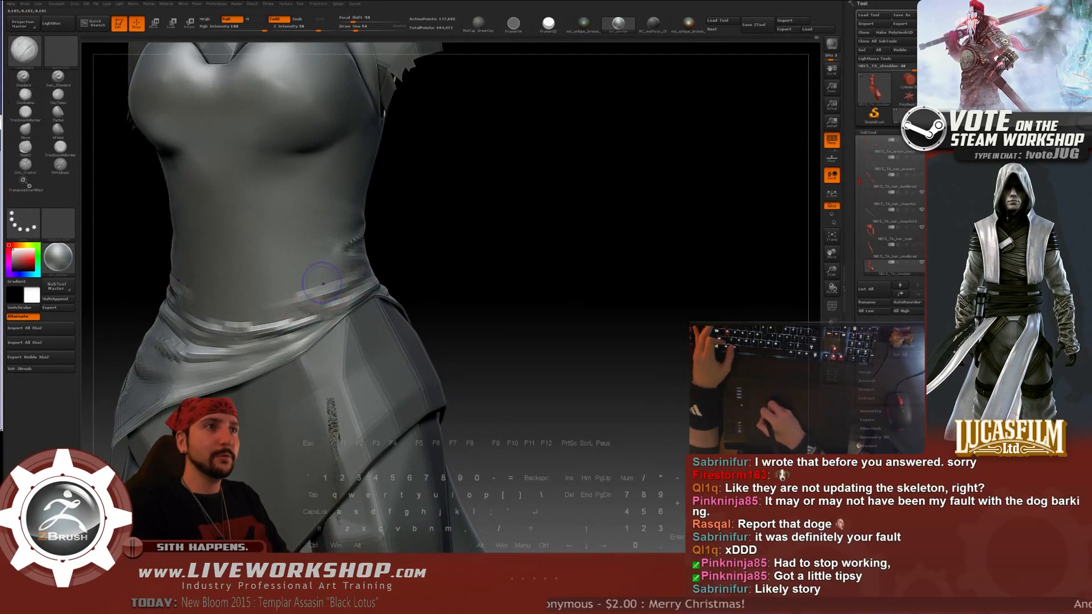
pyautogui.moveTo(324, 288)
pyautogui.keyDown('shift'); pyautogui.mouseDown()
pyautogui.moveTo(318, 306)
pyautogui.moveTo(364, 284)
pyautogui.mouseUp(); pyautogui.keyUp('shift')
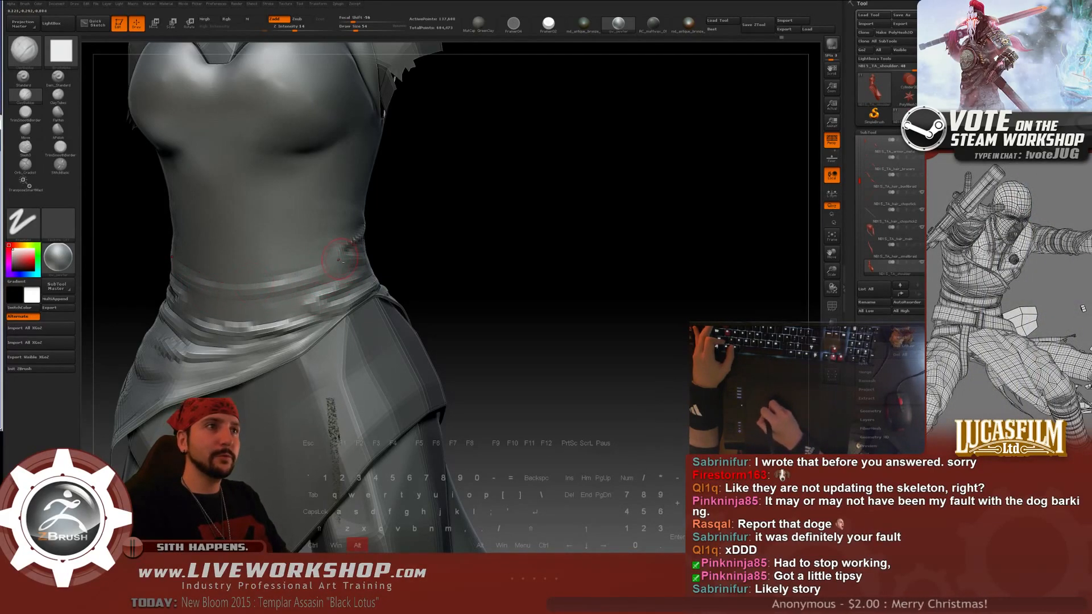
pyautogui.press('shift')
# - Refine and smooth the folds between the side-waist crease and the front of the waistband
pyautogui.keyDown('alt'); pyautogui.moveTo(472, 308); pyautogui.dragTo(472, 133); pyautogui.keyUp('alt')
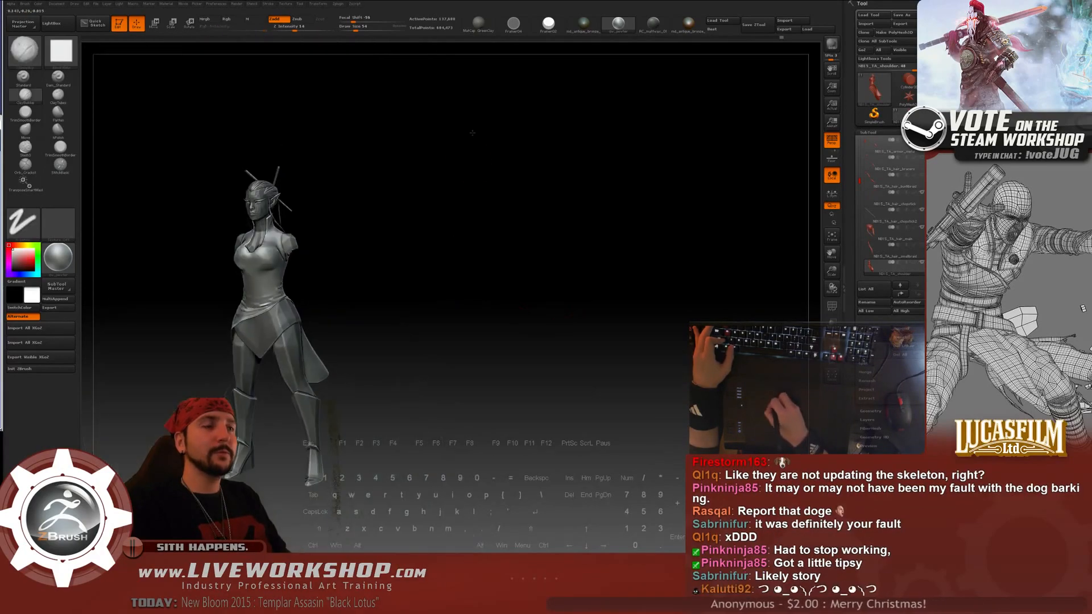
pyautogui.moveTo(409, 256)
pyautogui.mouseDown()
pyautogui.moveTo(531, 271)
pyautogui.moveTo(550, 245)
pyautogui.moveTo(544, 237)
pyautogui.mouseUp()
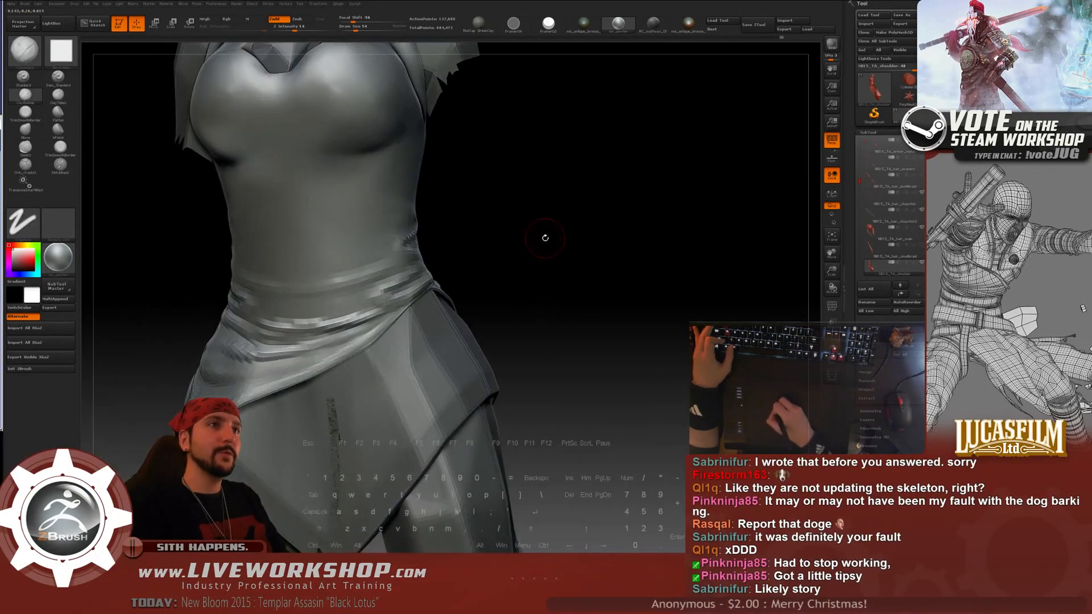
pyautogui.moveTo(643, 234); pyautogui.dragTo(575, 236)
pyautogui.press('shift')
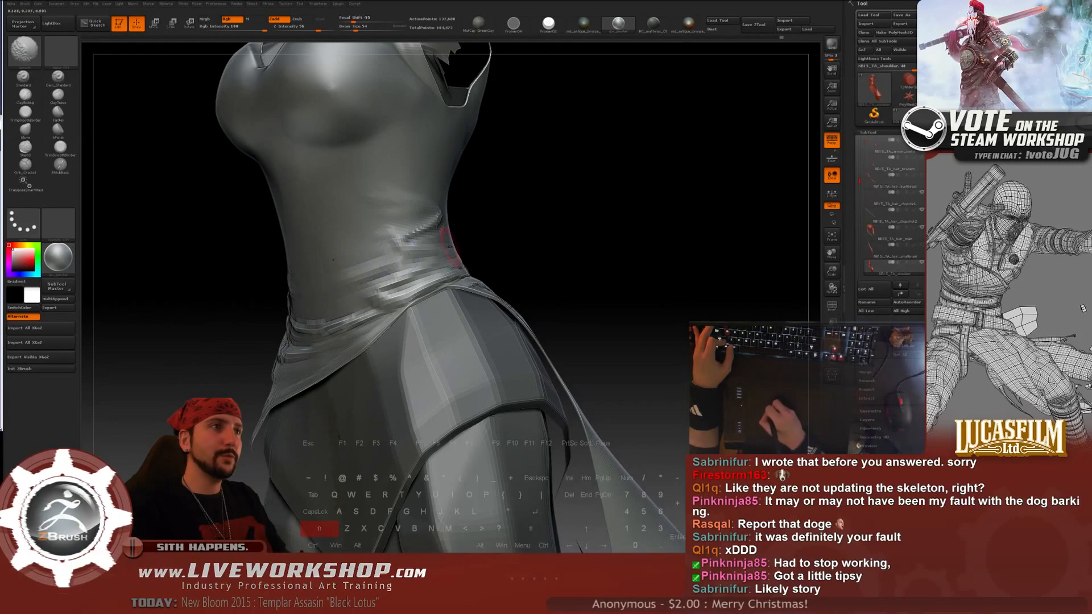
pyautogui.moveTo(494, 235); pyautogui.dragTo(575, 234)
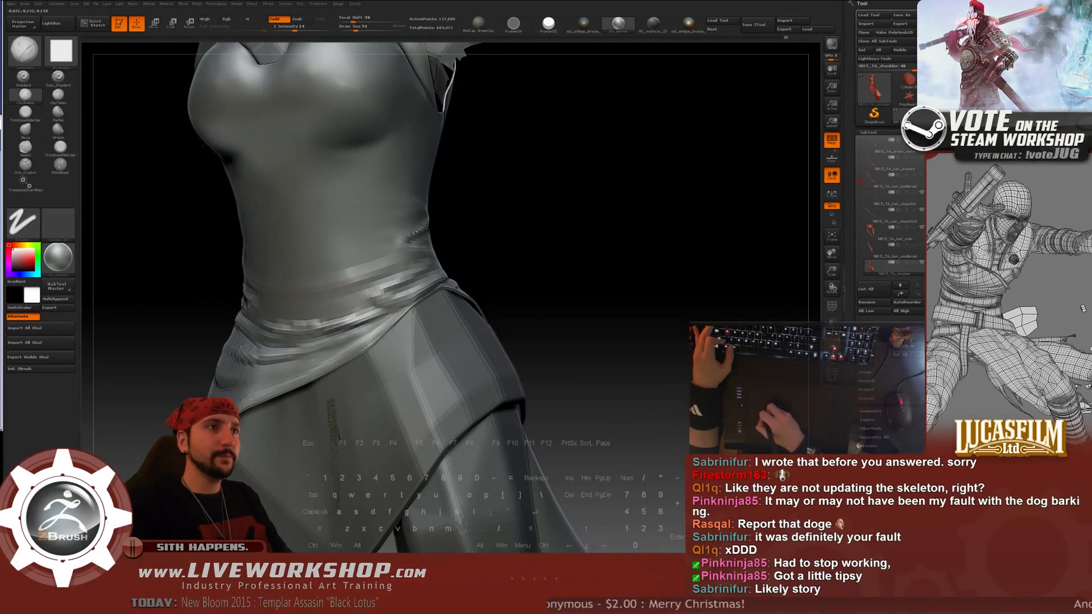
pyautogui.press('shift')
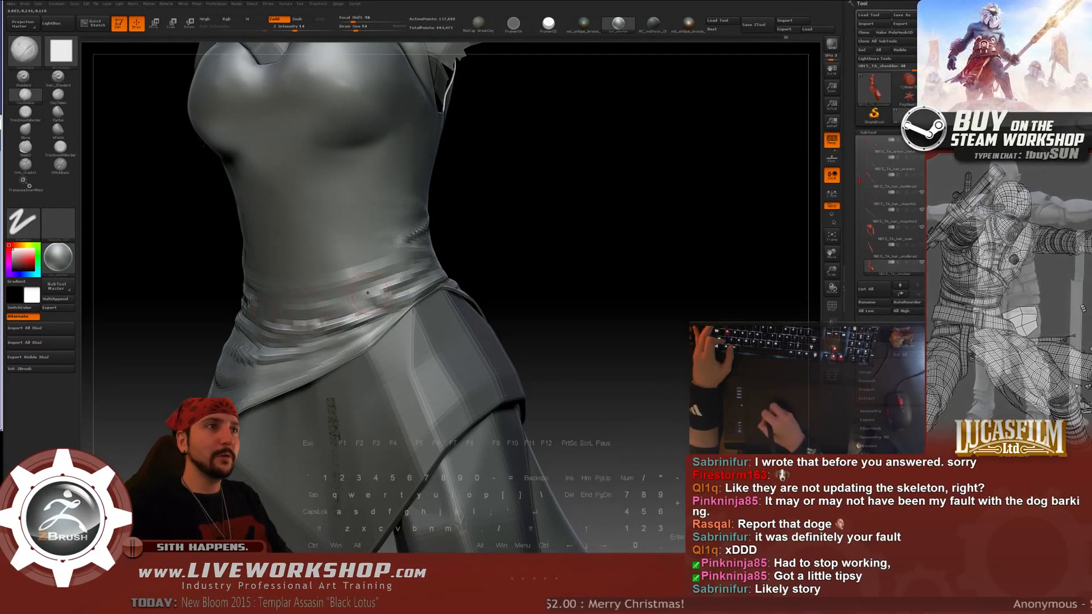
# - Add shallow folds above the waistband at both sides of the lower abdomen and soften them
pyautogui.moveTo(483, 250); pyautogui.dragTo(540, 248)
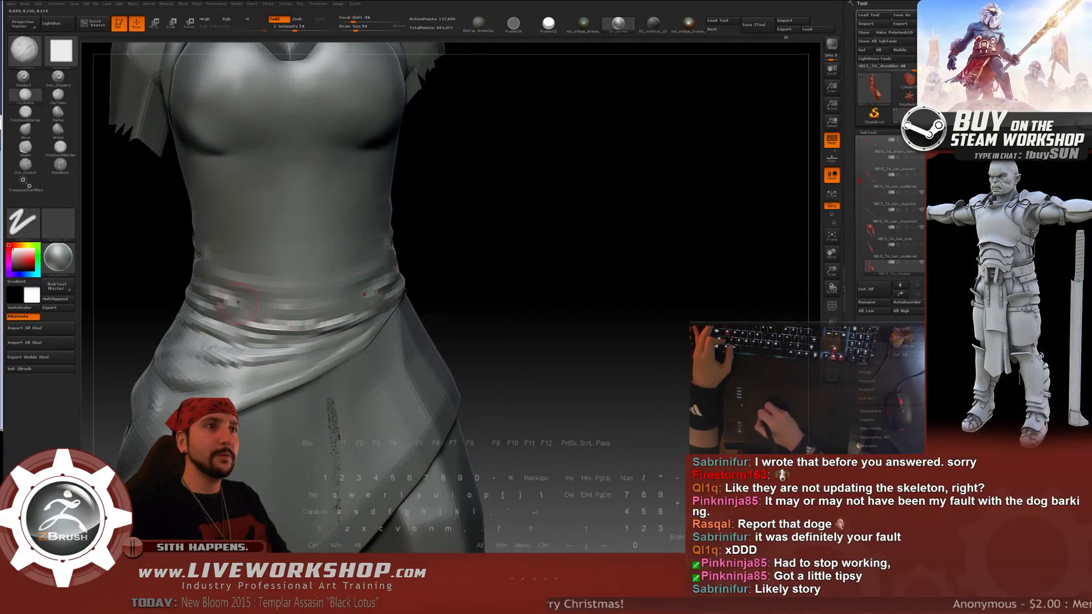
pyautogui.press('shift')
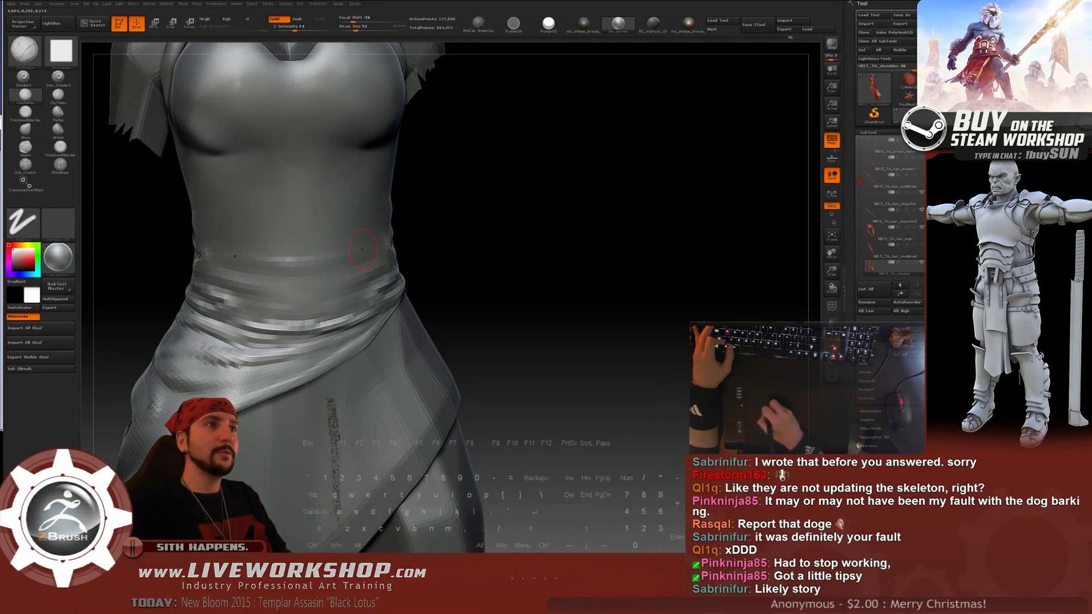
pyautogui.press('shift')
# - Sculpt a subtle horizontal crease across the upper abdomen below the bust, carving and smoothing it into the fabric
pyautogui.moveTo(493, 186); pyautogui.dragTo(502, 211)
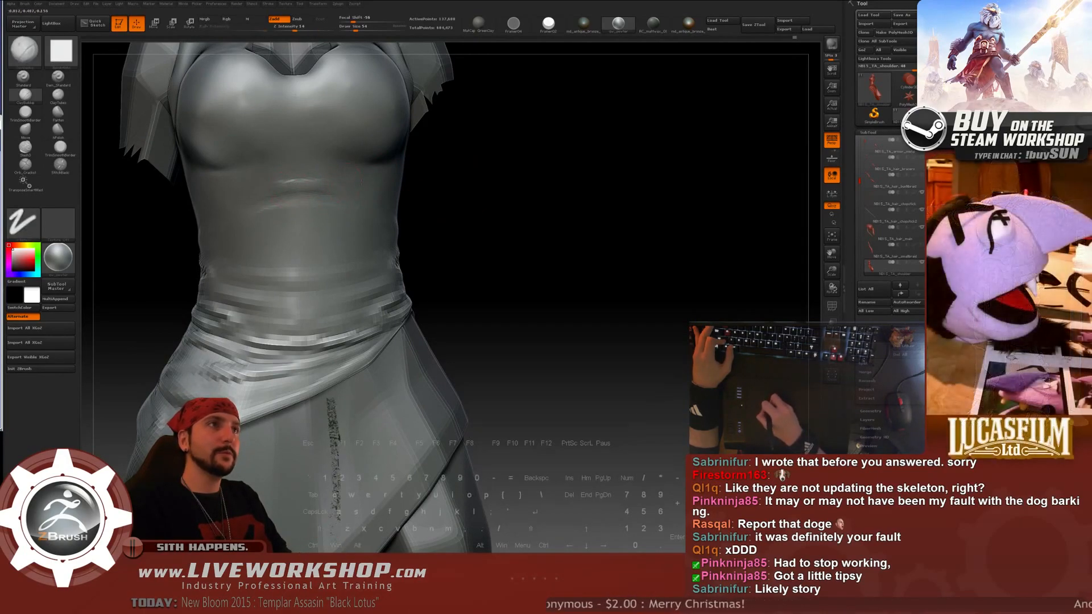
pyautogui.press('alt')
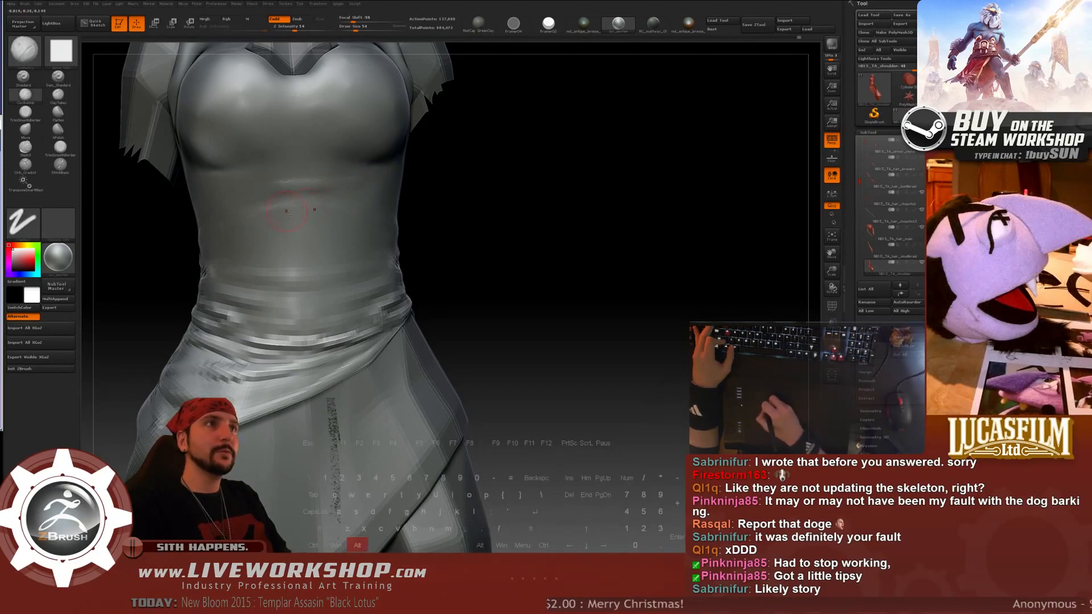
pyautogui.keyDown('shift'); pyautogui.moveTo(335, 212); pyautogui.dragTo(317, 209); pyautogui.keyUp('shift')
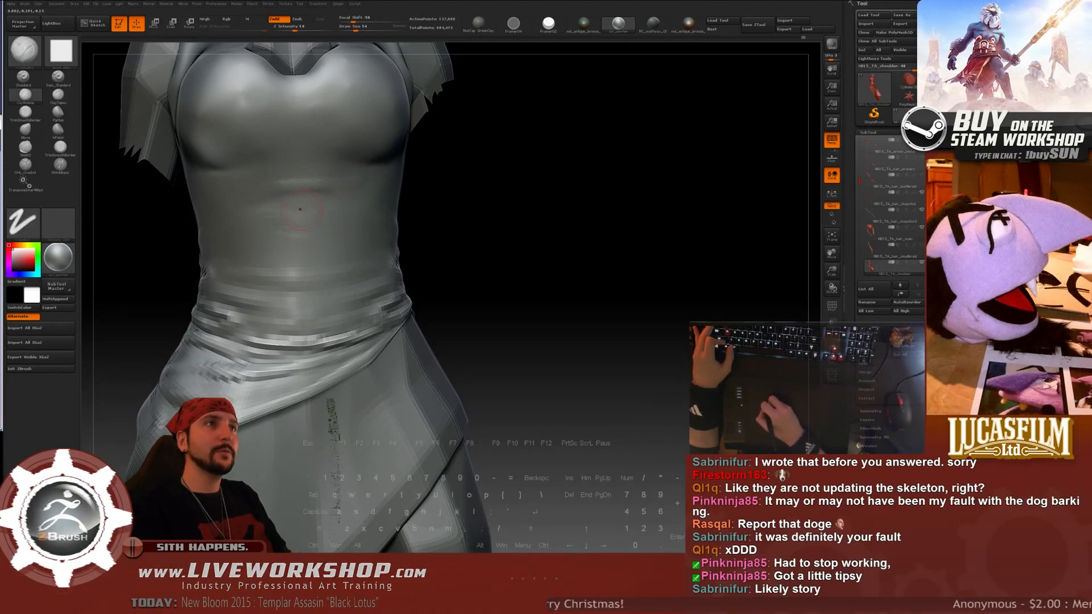
pyautogui.press('alt')
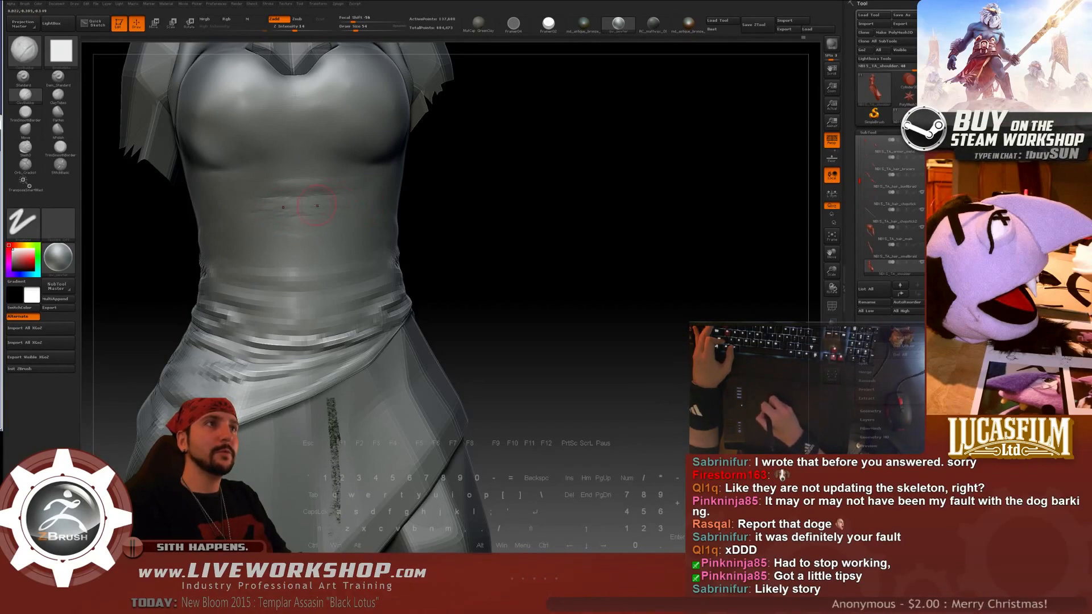
pyautogui.press('shift')
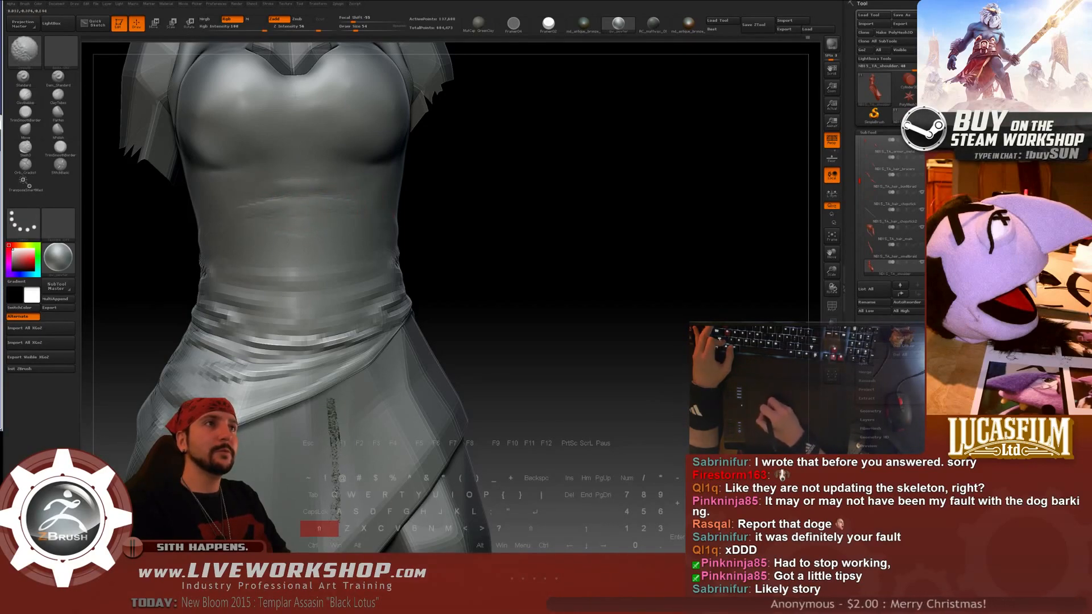
pyautogui.moveTo(501, 228)
pyautogui.keyDown('alt'); pyautogui.mouseDown()
pyautogui.moveTo(505, 139)
pyautogui.moveTo(570, 205)
pyautogui.moveTo(556, 244)
pyautogui.moveTo(538, 242)
pyautogui.moveTo(566, 237)
pyautogui.moveTo(558, 241)
pyautogui.moveTo(579, 252)
pyautogui.moveTo(500, 244)
pyautogui.mouseUp(); pyautogui.keyUp('alt')
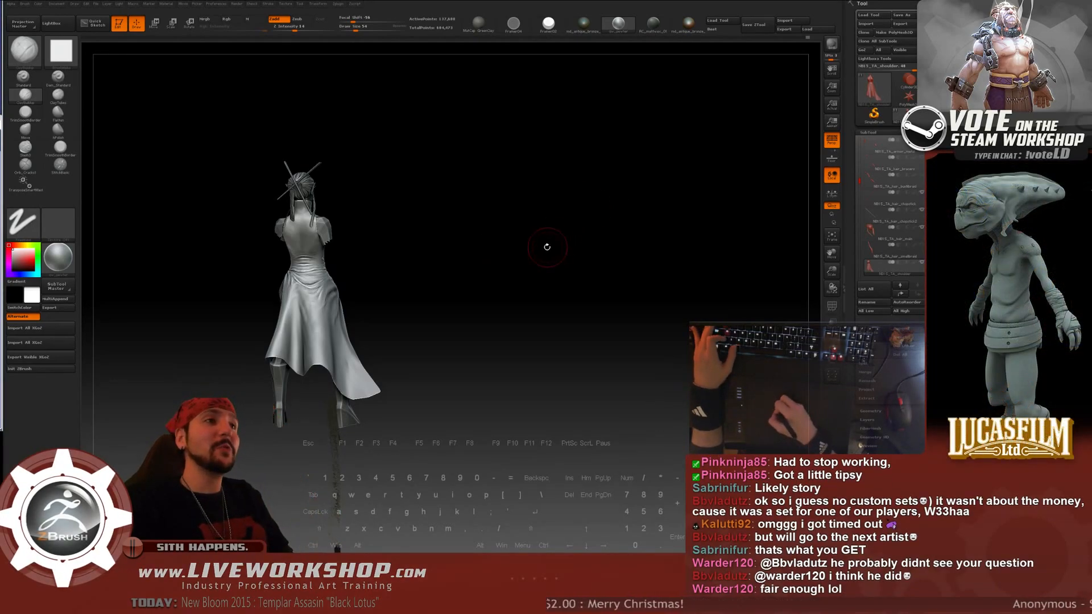
pyautogui.moveTo(536, 246); pyautogui.dragTo(583, 246)
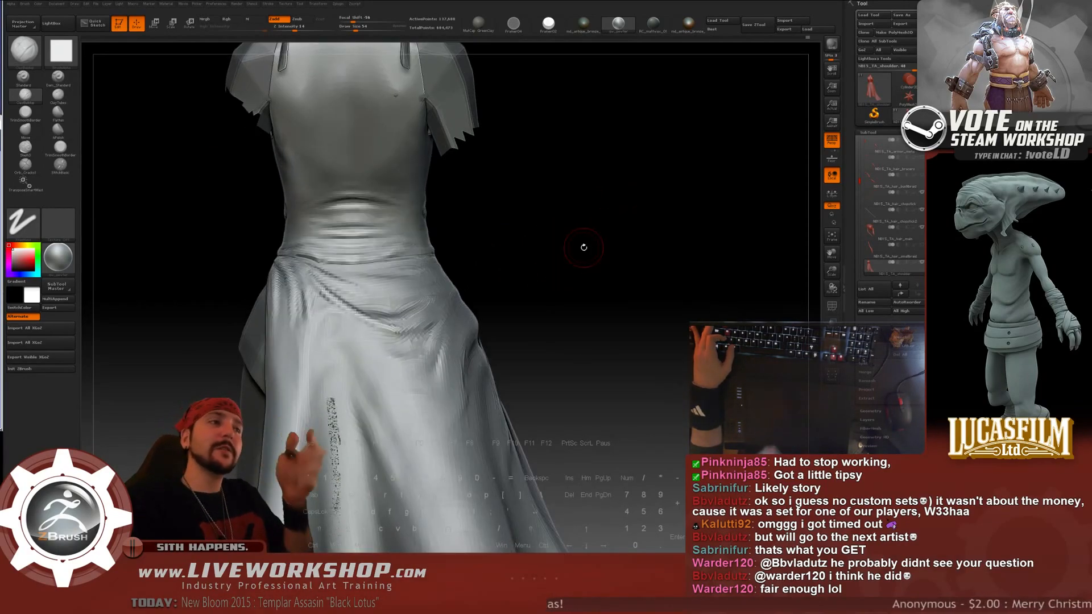
pyautogui.moveTo(660, 234)
pyautogui.mouseDown()
pyautogui.moveTo(689, 250)
pyautogui.moveTo(649, 239)
pyautogui.mouseUp()
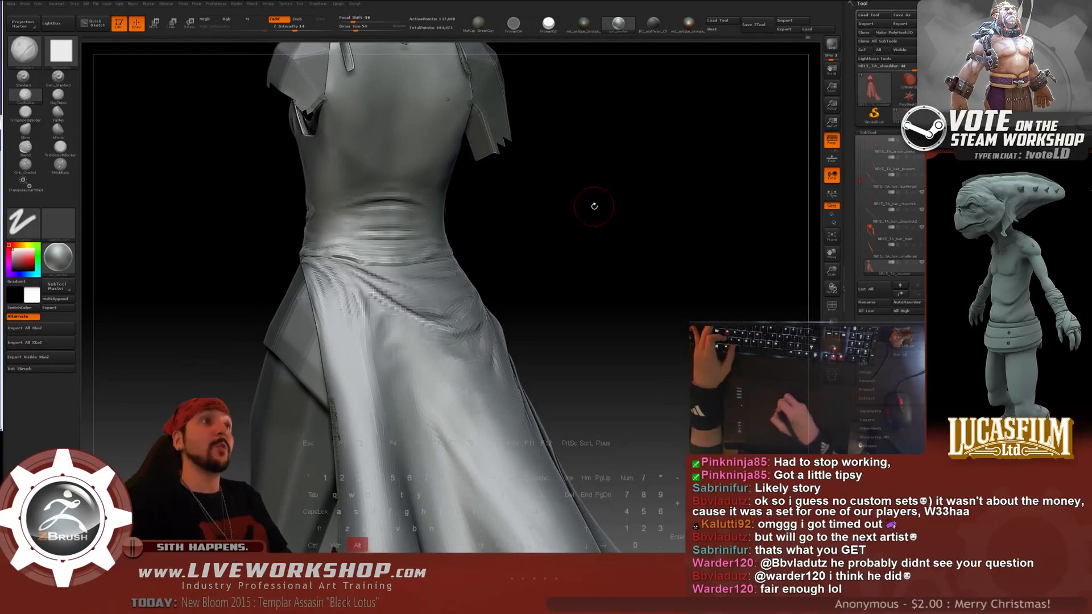
pyautogui.keyDown('alt'); pyautogui.moveTo(592, 204); pyautogui.dragTo(660, 257); pyautogui.keyUp('alt')
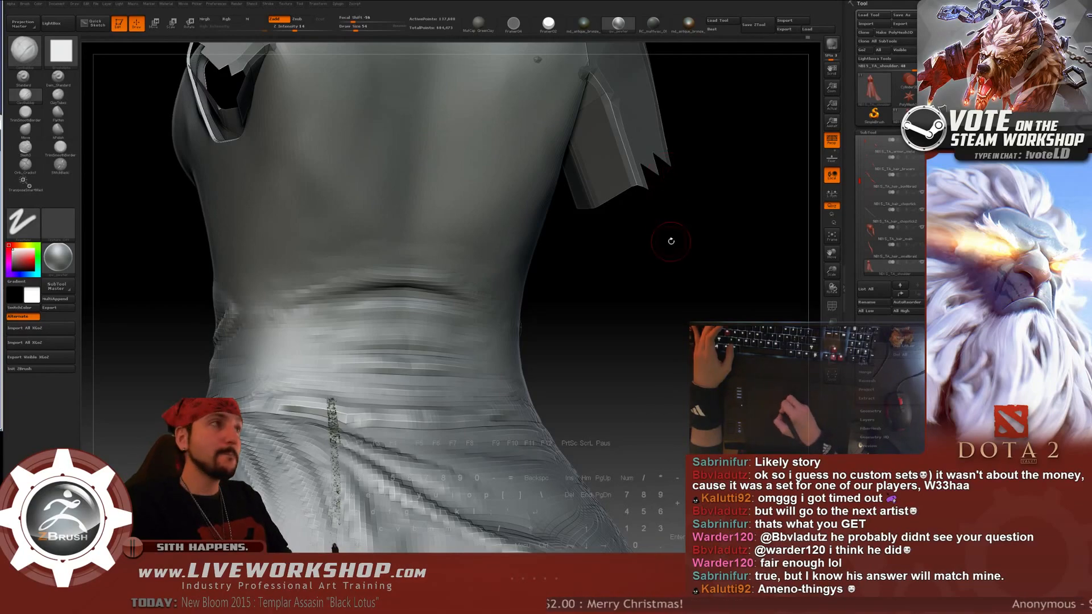
# - Sculpt a shallow horizontal crease across both sides of the mid-back, above the existing lower-back folds
pyautogui.moveTo(663, 278)
pyautogui.mouseDown()
pyautogui.moveTo(671, 271)
pyautogui.moveTo(663, 277)
pyautogui.mouseUp()
pyautogui.press('s')
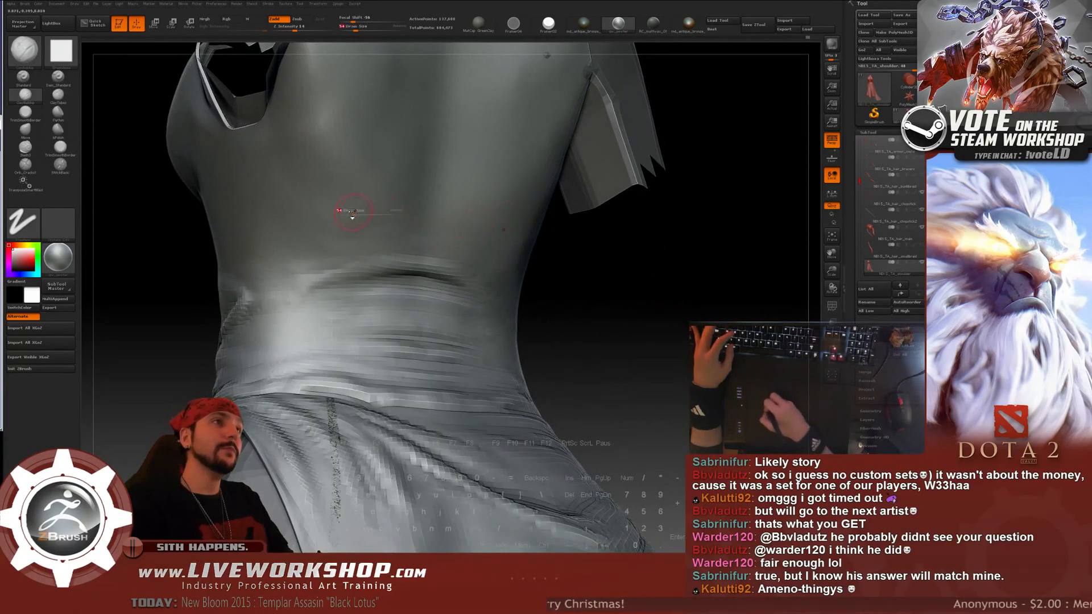
pyautogui.moveTo(353, 214); pyautogui.dragTo(357, 214)
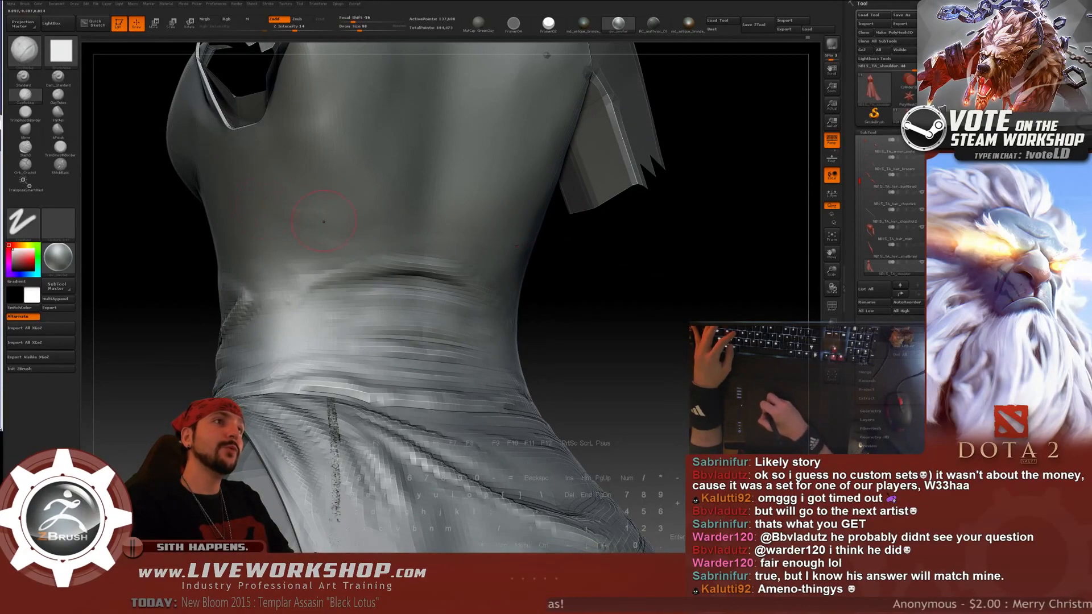
pyautogui.press('s')
pyautogui.click(289, 215)
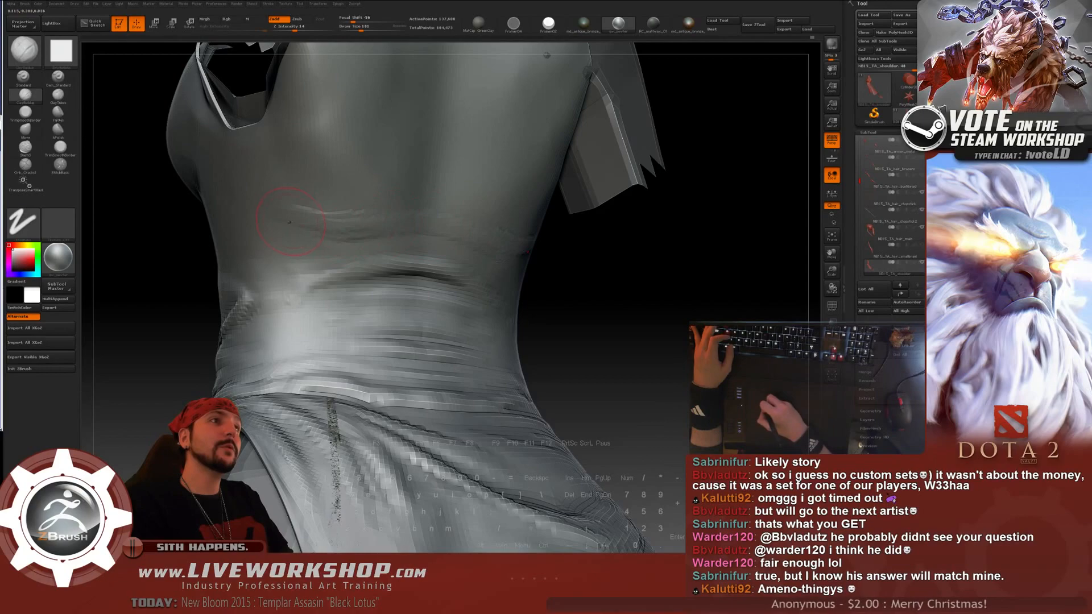
pyautogui.moveTo(300, 222); pyautogui.dragTo(358, 228)
pyautogui.moveTo(289, 218); pyautogui.dragTo(341, 225)
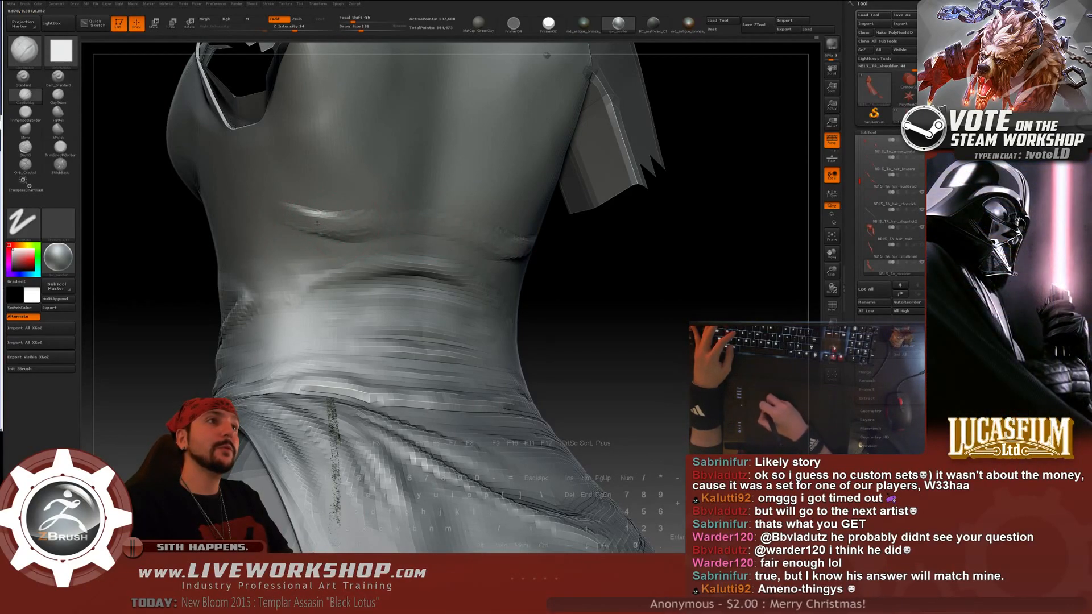
# - Build up the raised edge of the mid-back crease and soften its outer ends into the fabric
pyautogui.press('shift')
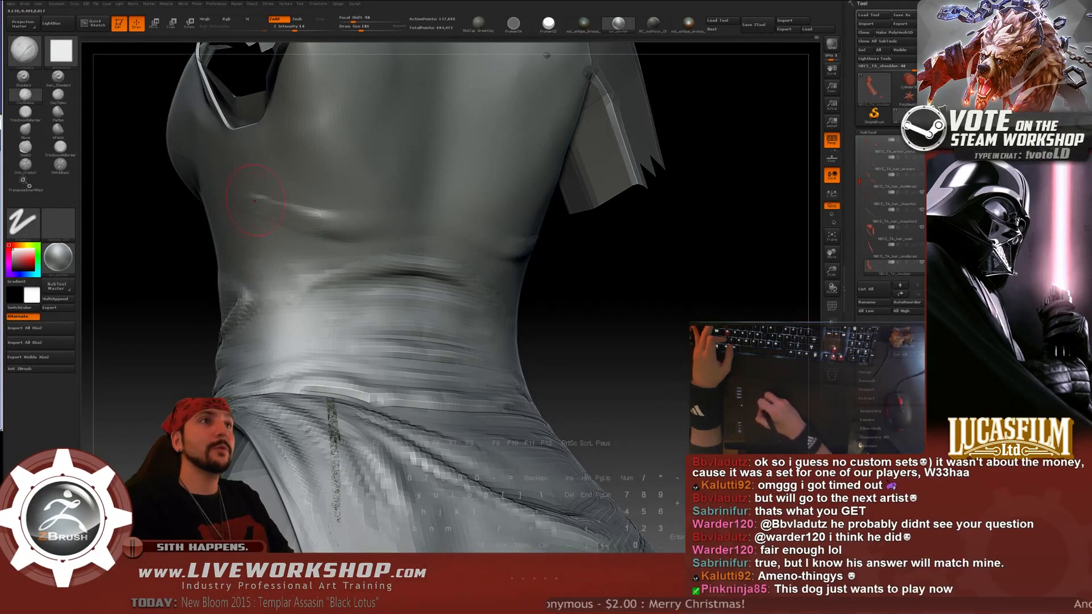
pyautogui.press('alt')
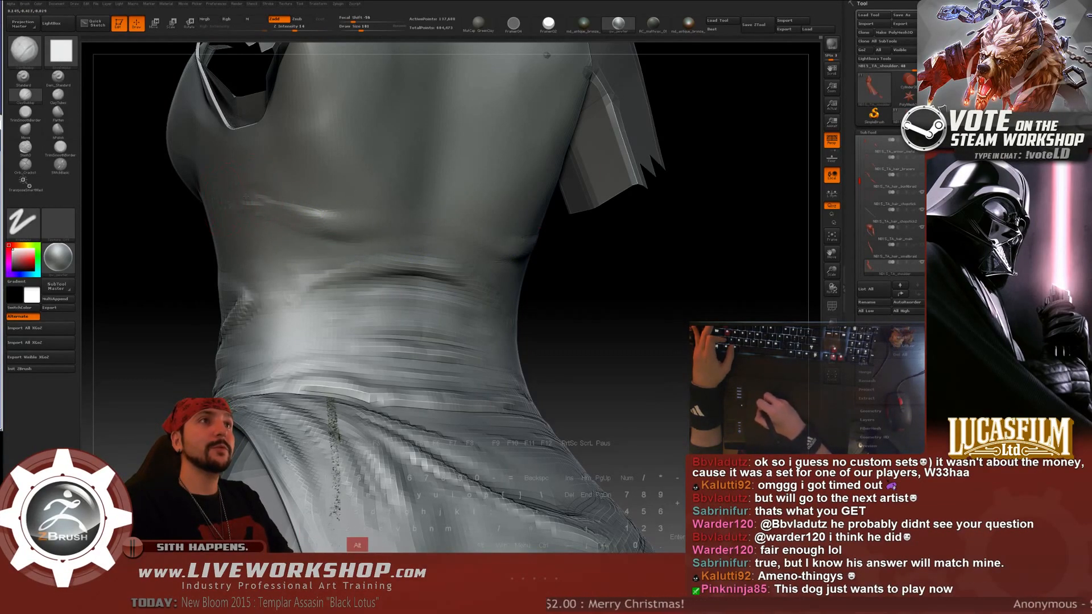
pyautogui.press('shift')
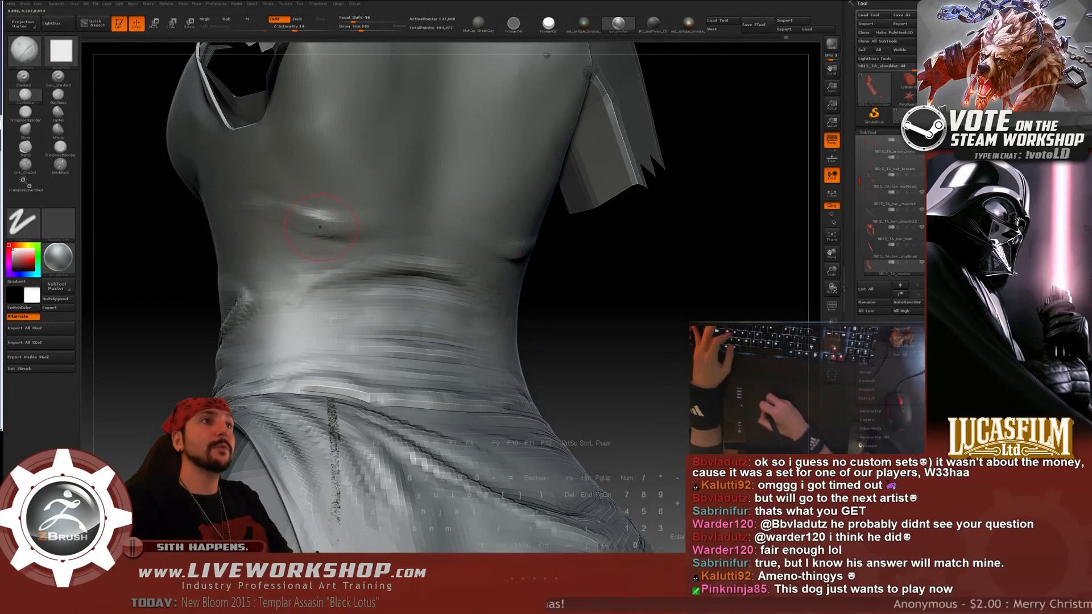
pyautogui.moveTo(309, 224)
pyautogui.mouseDown()
pyautogui.moveTo(347, 229)
pyautogui.moveTo(307, 223)
pyautogui.mouseUp()
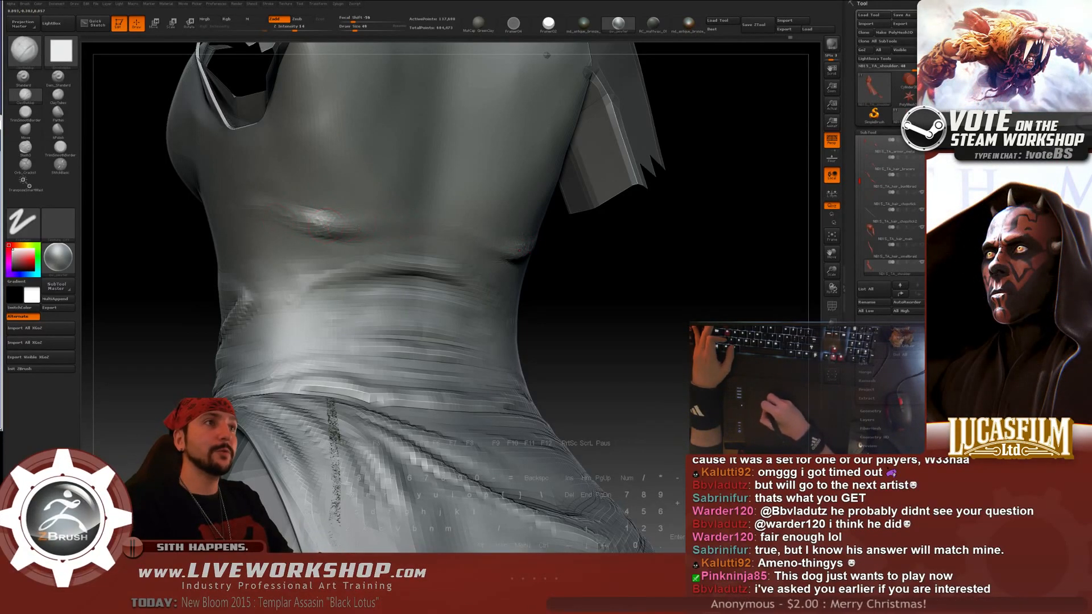
pyautogui.press('shift')
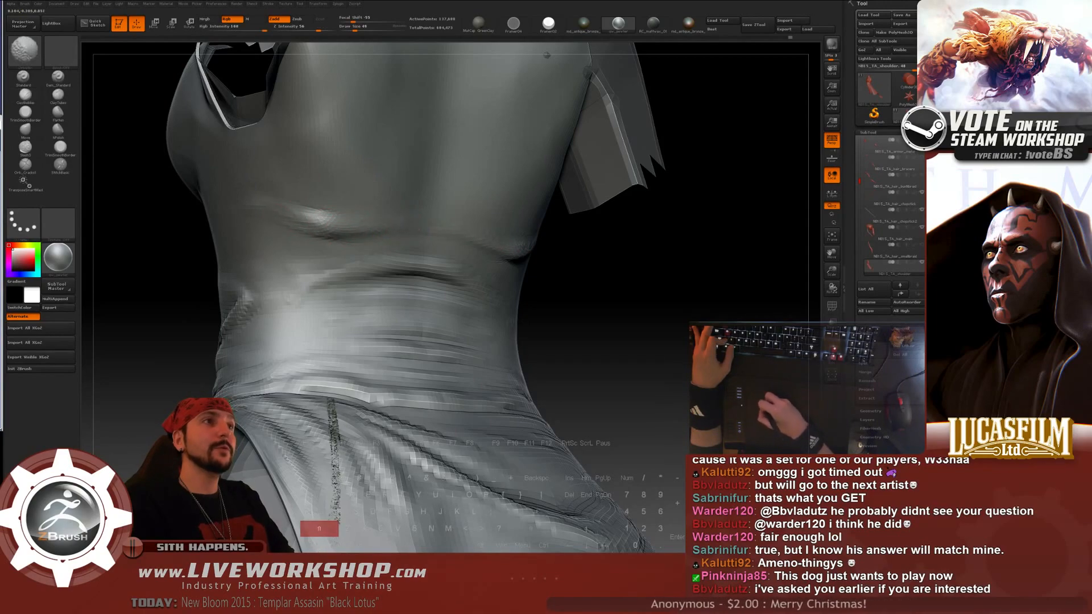
# - Extend the mid-back crease over the spine to join both sides and smooth the transition
pyautogui.press('f')
pyautogui.moveTo(583, 158); pyautogui.dragTo(634, 211)
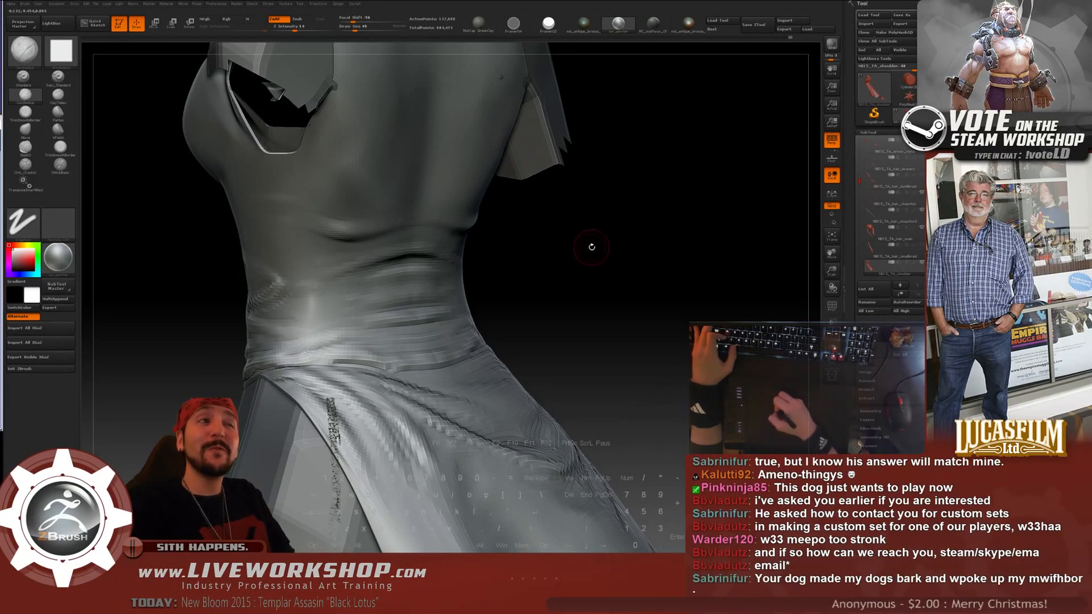
pyautogui.moveTo(585, 224)
pyautogui.mouseDown()
pyautogui.moveTo(622, 220)
pyautogui.moveTo(605, 209)
pyautogui.moveTo(586, 252)
pyautogui.mouseUp()
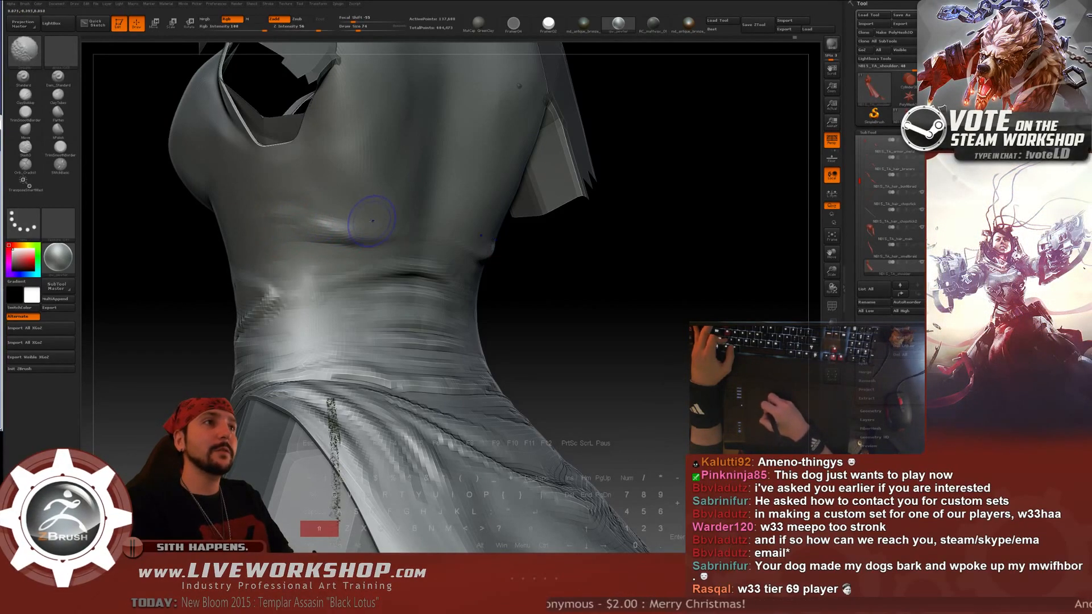
pyautogui.moveTo(555, 225); pyautogui.dragTo(566, 229)
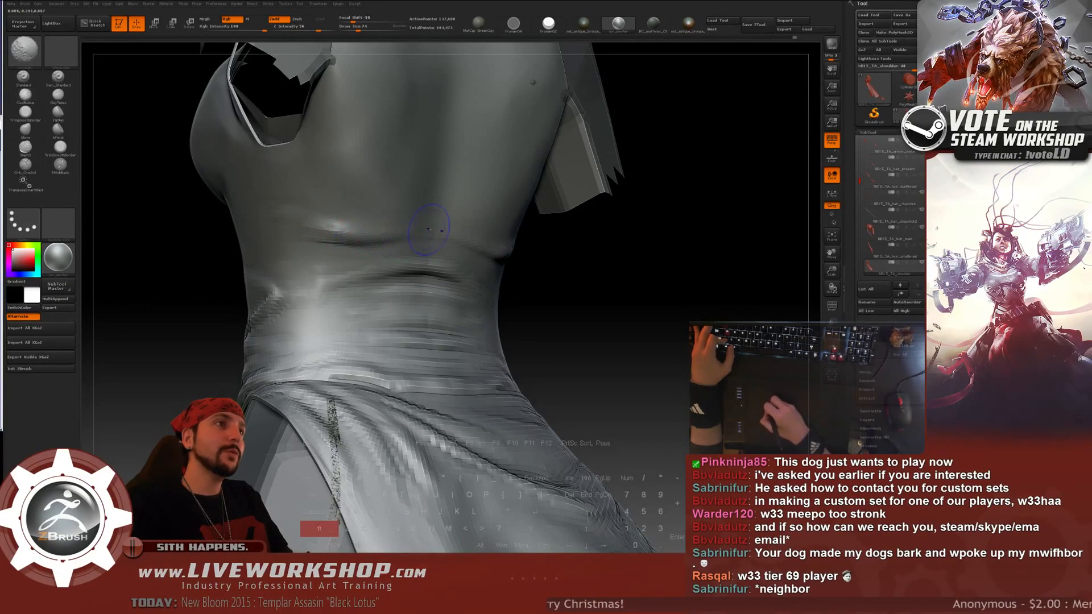
pyautogui.moveTo(549, 228); pyautogui.dragTo(606, 230)
pyautogui.moveTo(376, 236); pyautogui.dragTo(461, 237)
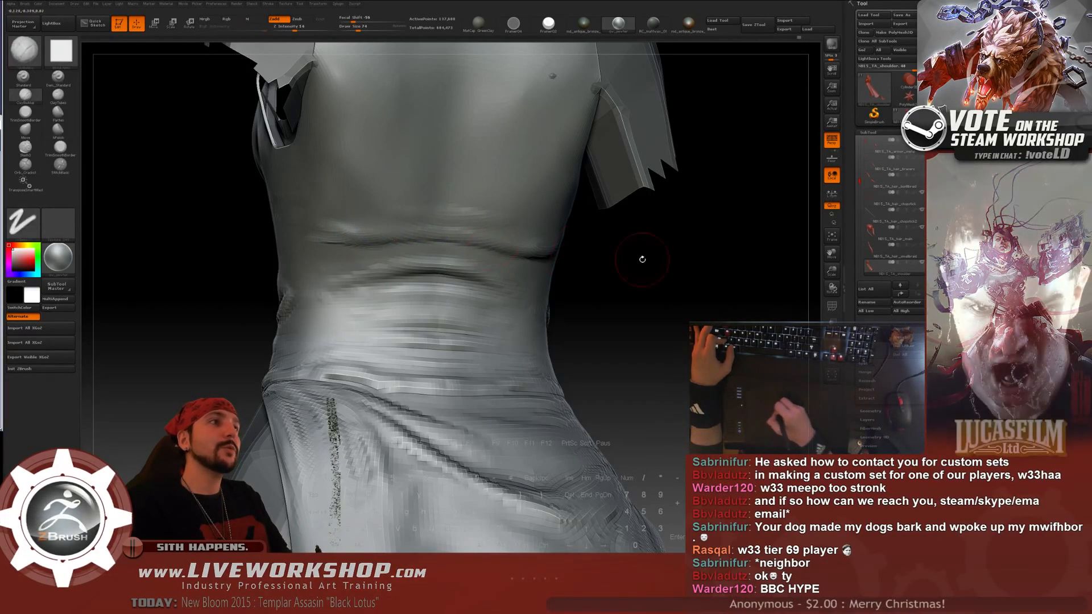
# - Enlarge the brush and deepen the mid-back crease toward the sides of the torso
pyautogui.press('f')
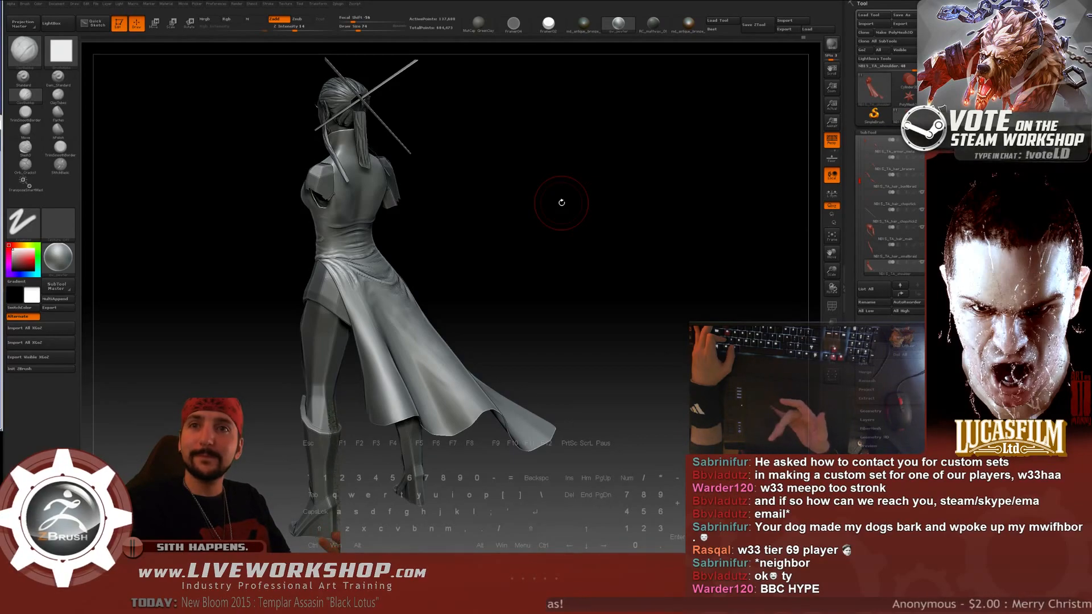
pyautogui.keyDown('alt'); pyautogui.moveTo(544, 265); pyautogui.dragTo(577, 280); pyautogui.keyUp('alt')
pyautogui.press('f')
pyautogui.moveTo(376, 216)
pyautogui.mouseDown()
pyautogui.moveTo(362, 215)
pyautogui.moveTo(501, 250)
pyautogui.moveTo(597, 304)
pyautogui.mouseUp()
pyautogui.press(']')
pyautogui.press(']')
pyautogui.press(']')
pyautogui.press(']')
pyautogui.press(']')
pyautogui.moveTo(672, 331); pyautogui.dragTo(642, 326)
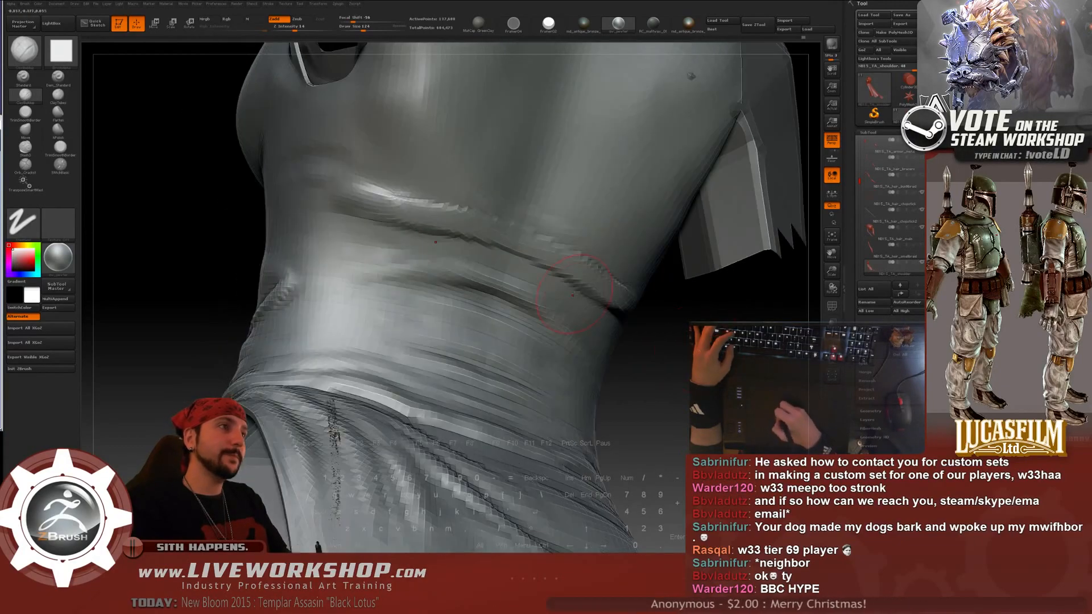
# - Sculpt and soften smaller folds below the mid-back crease with a reduced brush size
pyautogui.press('[')
pyautogui.press('[')
pyautogui.press('[')
pyautogui.press('[')
pyautogui.press('[')
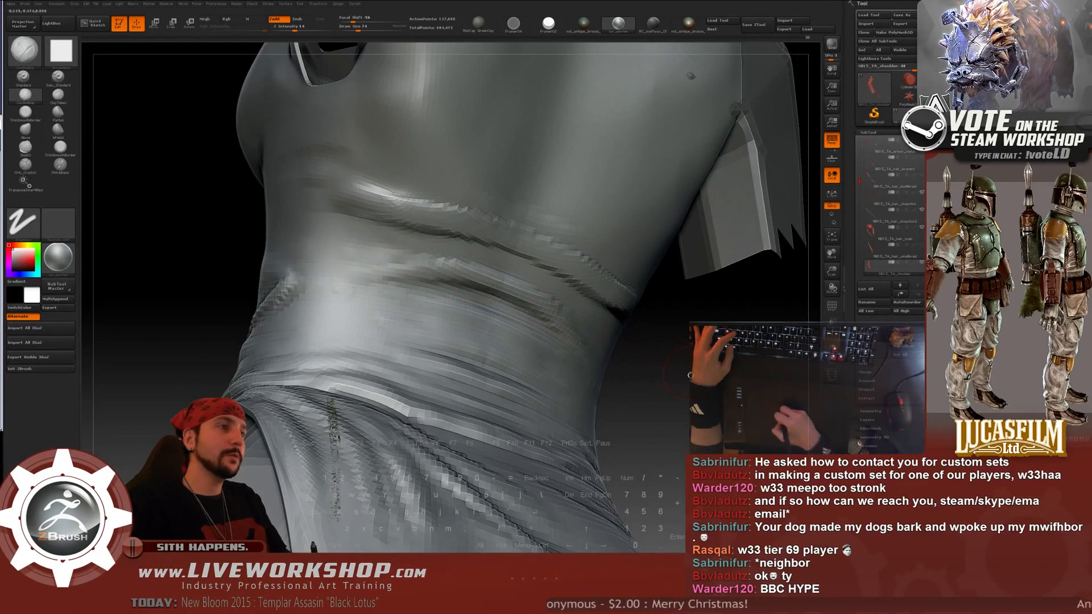
pyautogui.moveTo(690, 376); pyautogui.dragTo(659, 373)
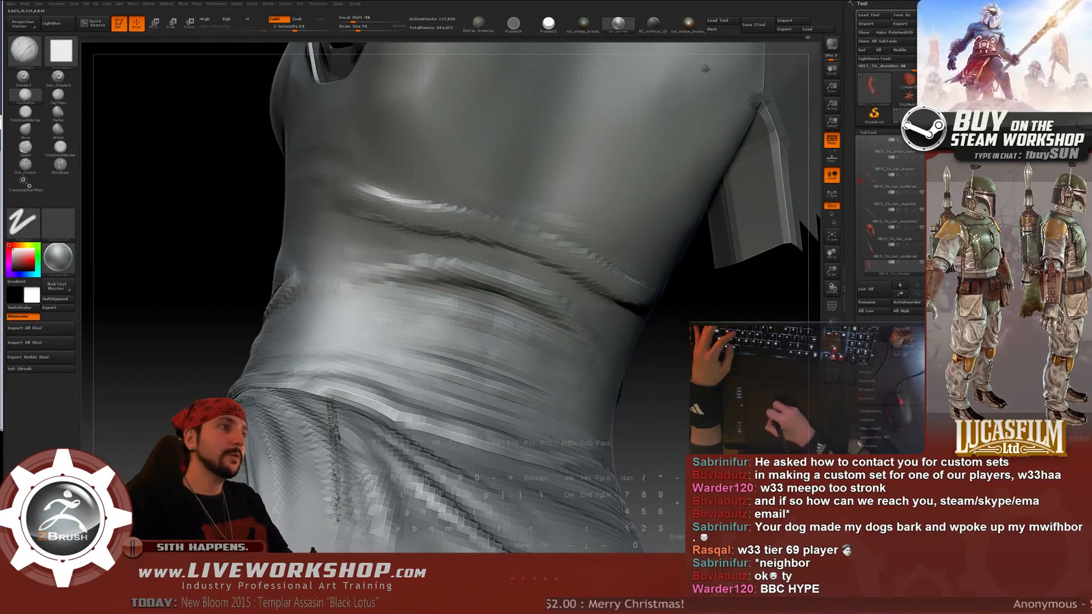
pyautogui.moveTo(711, 373)
pyautogui.keyDown('alt'); pyautogui.mouseDown()
pyautogui.moveTo(677, 337)
pyautogui.moveTo(655, 280)
pyautogui.mouseUp(); pyautogui.keyUp('alt')
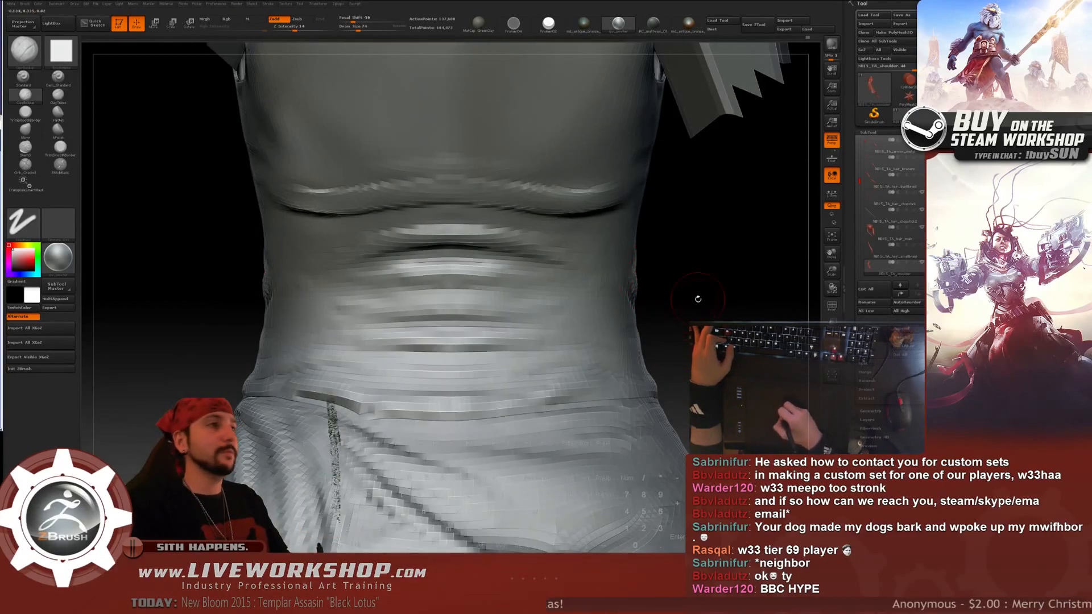
pyautogui.moveTo(637, 271); pyautogui.dragTo(436, 272)
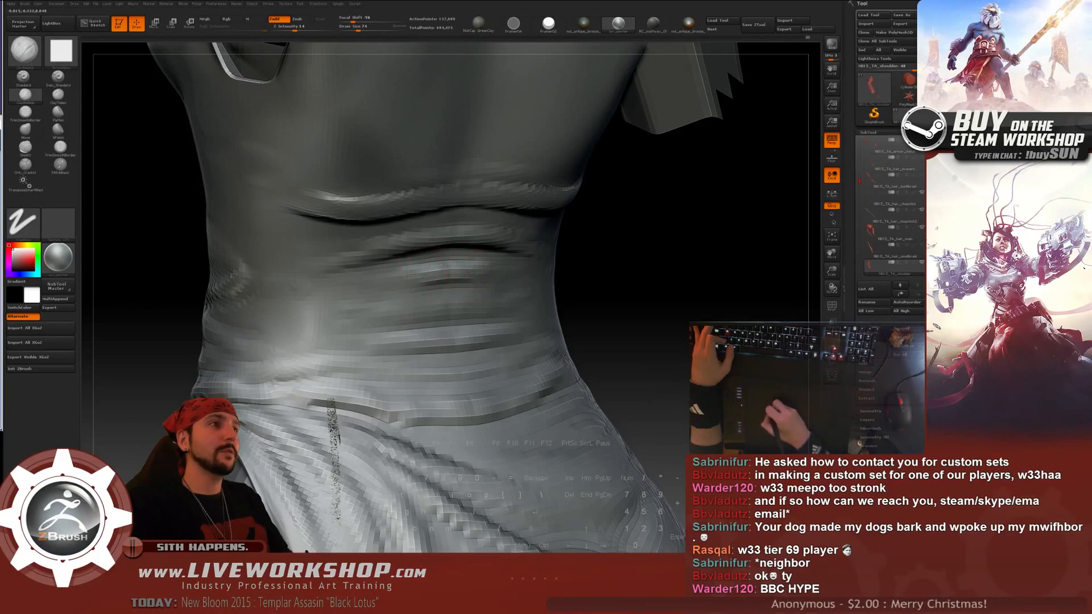
pyautogui.press('shift')
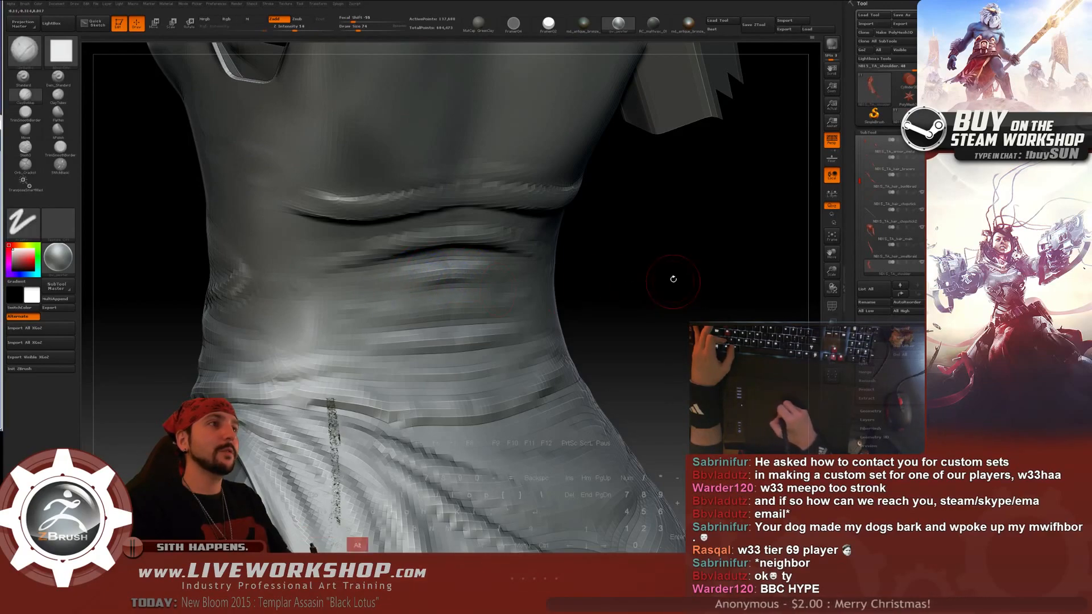
pyautogui.moveTo(673, 278); pyautogui.dragTo(631, 264)
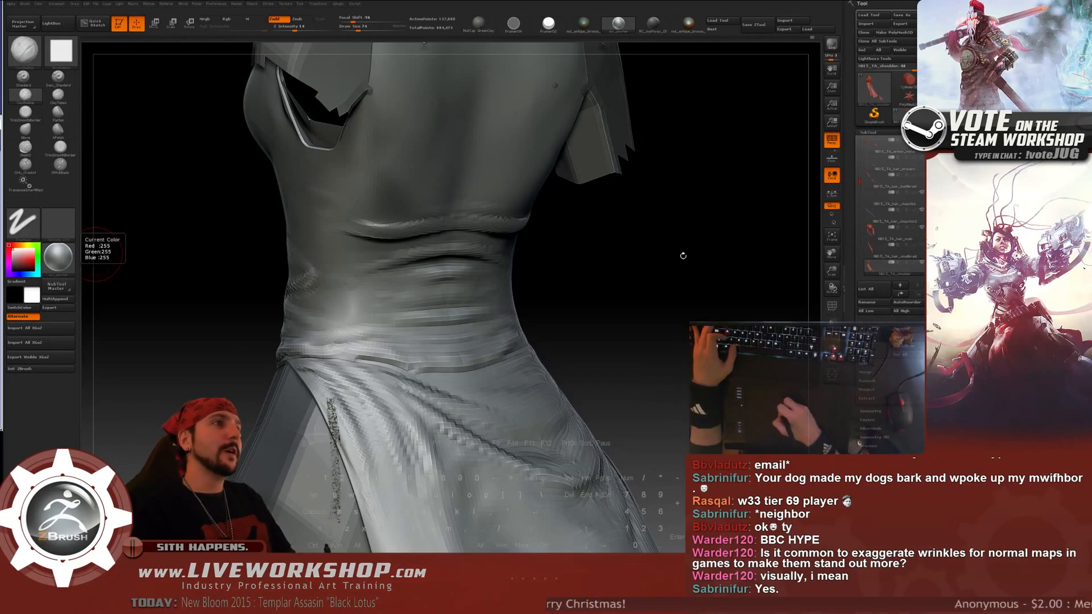
# - Try to sculpt short folds on the upper rear of the skirt just below the waistband
pyautogui.moveTo(683, 256); pyautogui.dragTo(642, 263)
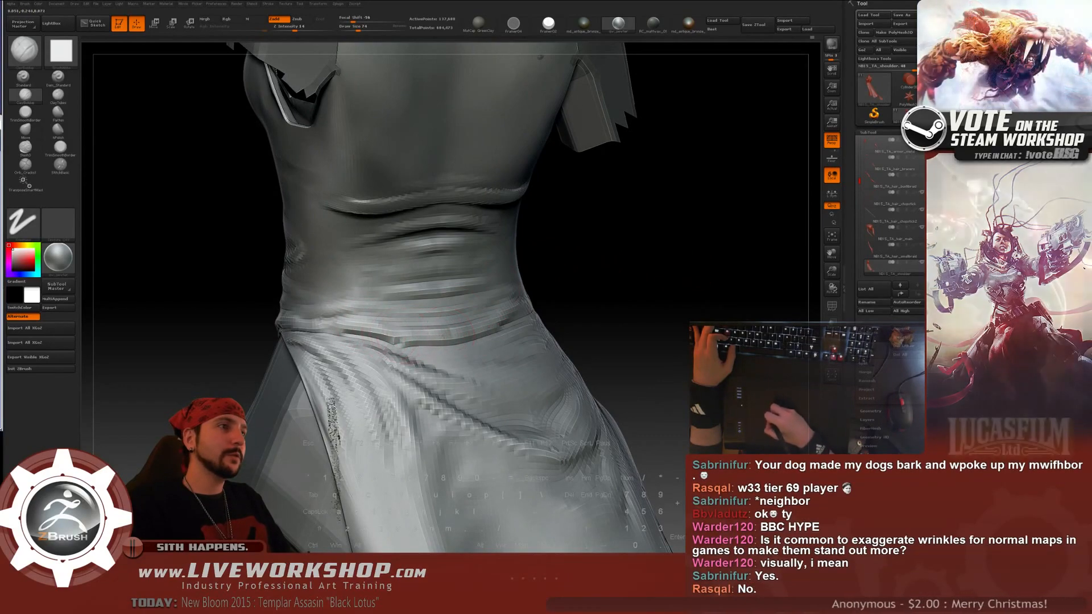
pyautogui.moveTo(678, 292); pyautogui.dragTo(716, 222)
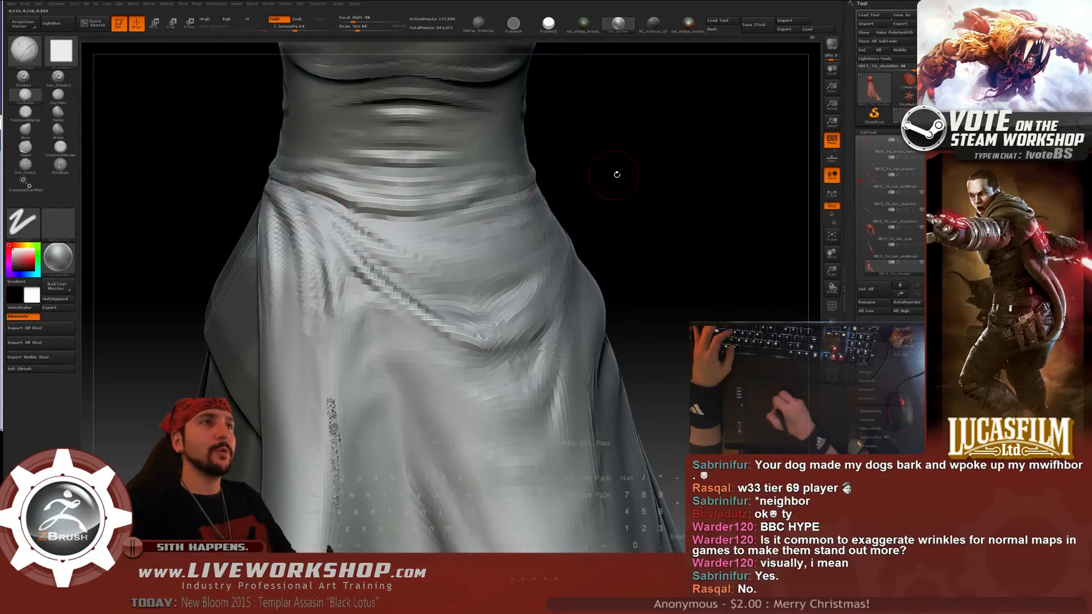
pyautogui.moveTo(617, 173); pyautogui.dragTo(643, 174)
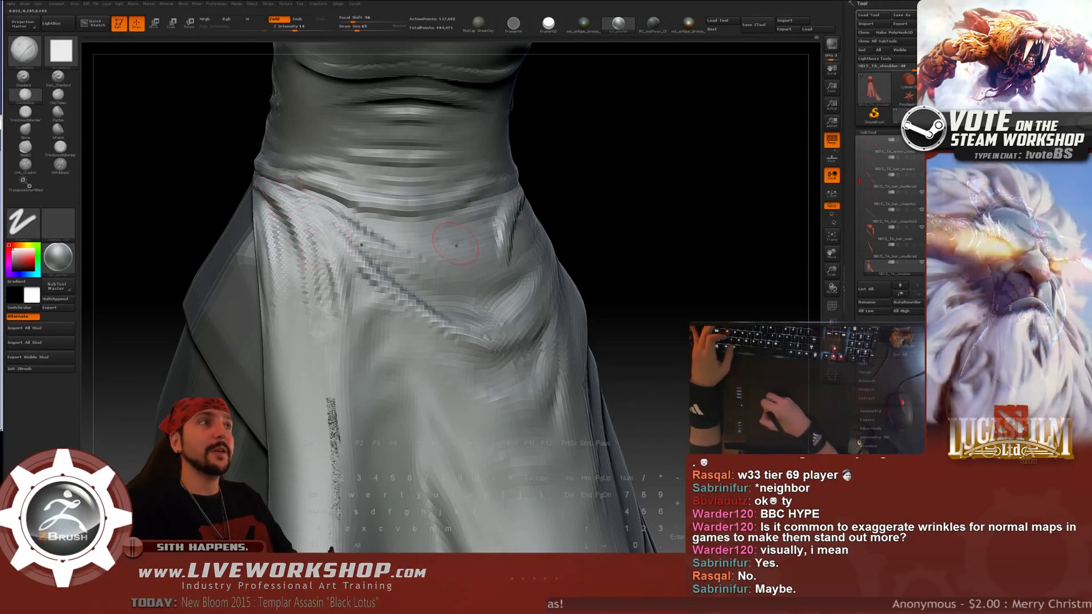
pyautogui.moveTo(646, 285)
pyautogui.keyDown('alt'); pyautogui.mouseDown()
pyautogui.moveTo(654, 184)
pyautogui.moveTo(629, 263)
pyautogui.moveTo(687, 200)
pyautogui.moveTo(598, 183)
pyautogui.moveTo(578, 234)
pyautogui.moveTo(541, 228)
pyautogui.mouseUp(); pyautogui.keyUp('alt')
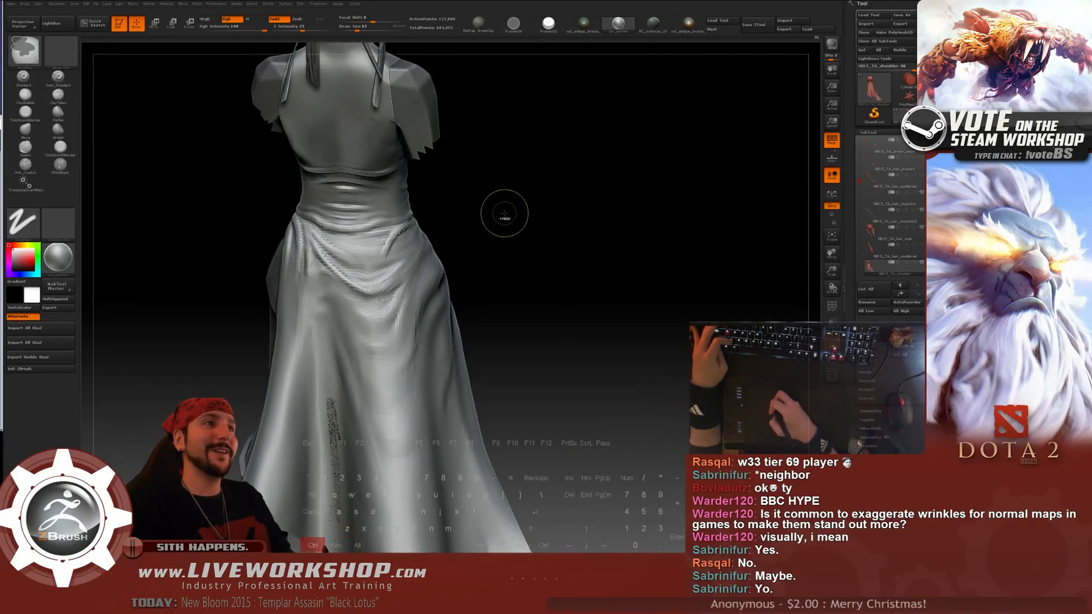
pyautogui.hotkey('ctrl', 'z')
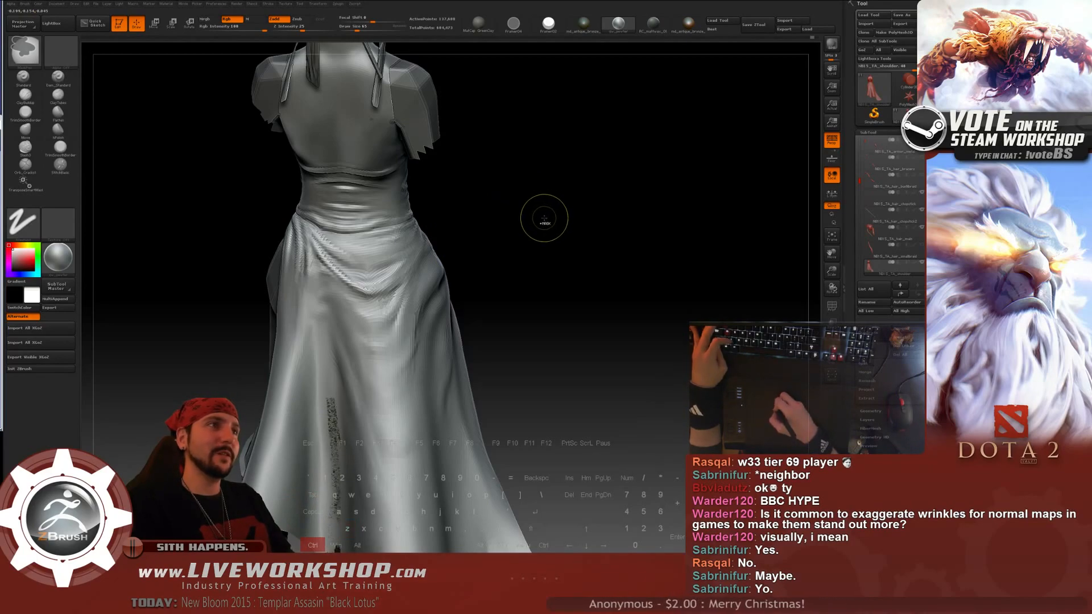
# - Refine the folds fanning out from the hip at the upper rear of the skirt
pyautogui.keyDown('alt'); pyautogui.moveTo(546, 210); pyautogui.dragTo(602, 243); pyautogui.keyUp('alt')
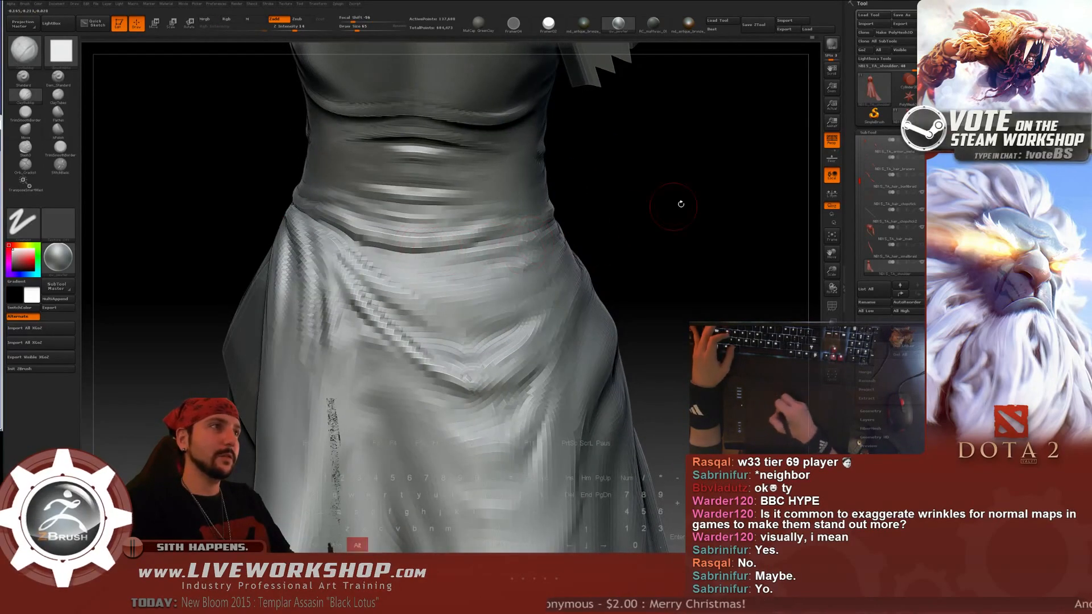
pyautogui.moveTo(681, 203)
pyautogui.keyDown('alt'); pyautogui.mouseDown()
pyautogui.moveTo(642, 171)
pyautogui.moveTo(580, 199)
pyautogui.mouseUp(); pyautogui.keyUp('alt')
pyautogui.moveTo(654, 193); pyautogui.dragTo(461, 224)
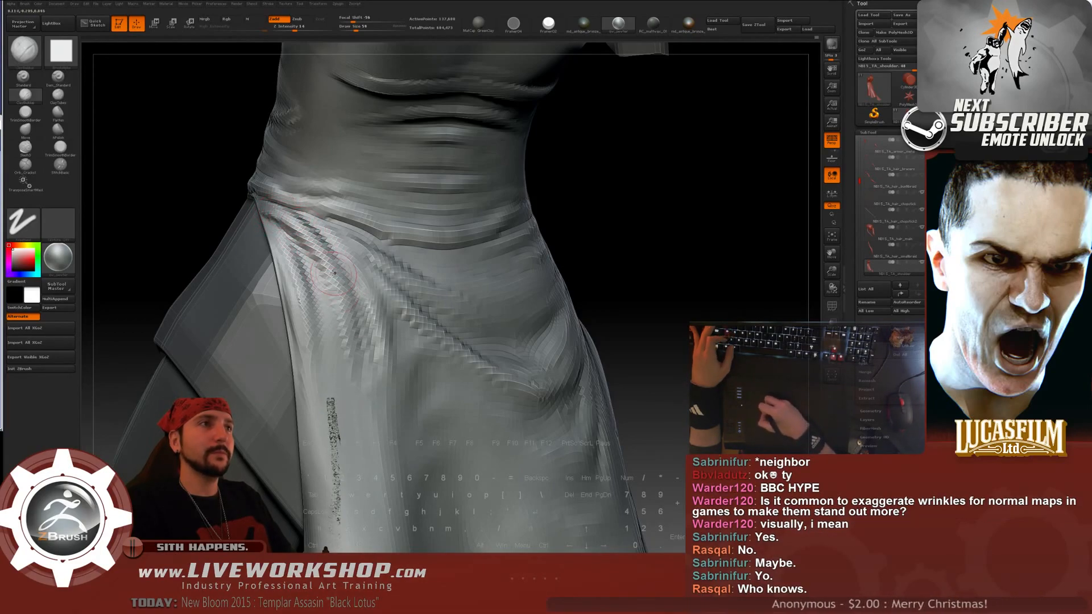
# - Sculpt and strengthen the bunched folds at the side of the waist above the skirt opening
pyautogui.press('f')
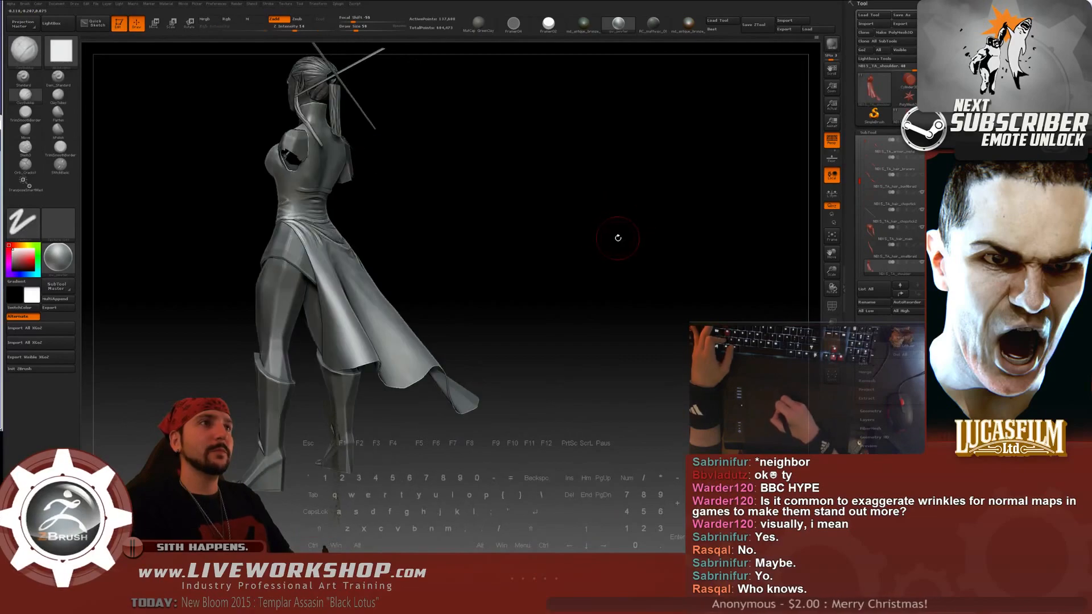
pyautogui.moveTo(618, 238); pyautogui.dragTo(459, 204)
pyautogui.moveTo(632, 212)
pyautogui.mouseDown()
pyautogui.moveTo(626, 203)
pyautogui.moveTo(660, 195)
pyautogui.moveTo(680, 207)
pyautogui.moveTo(668, 207)
pyautogui.mouseUp()
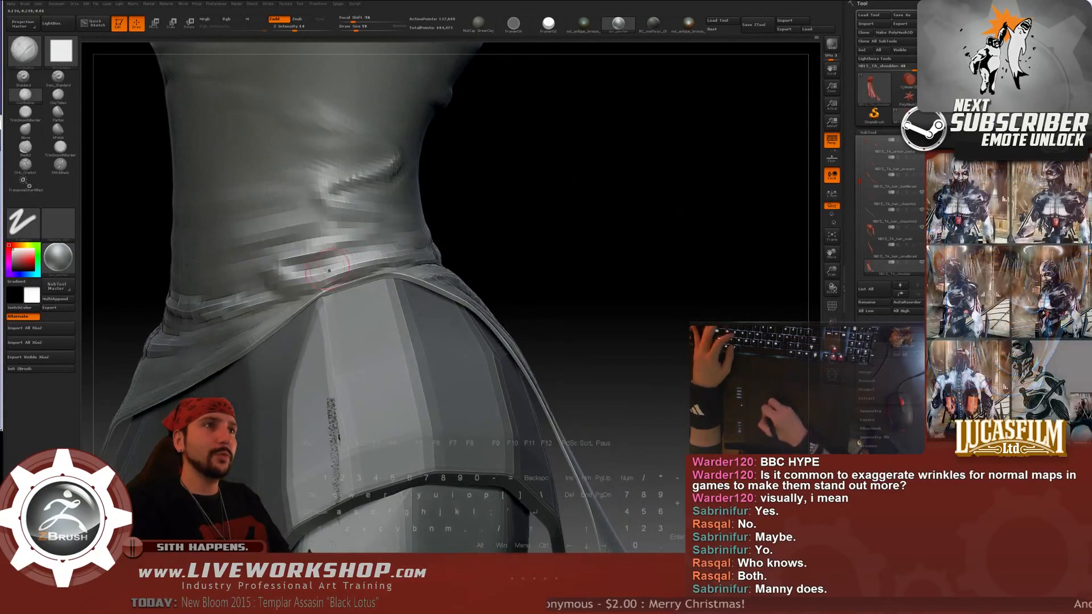
pyautogui.moveTo(575, 200); pyautogui.dragTo(600, 199)
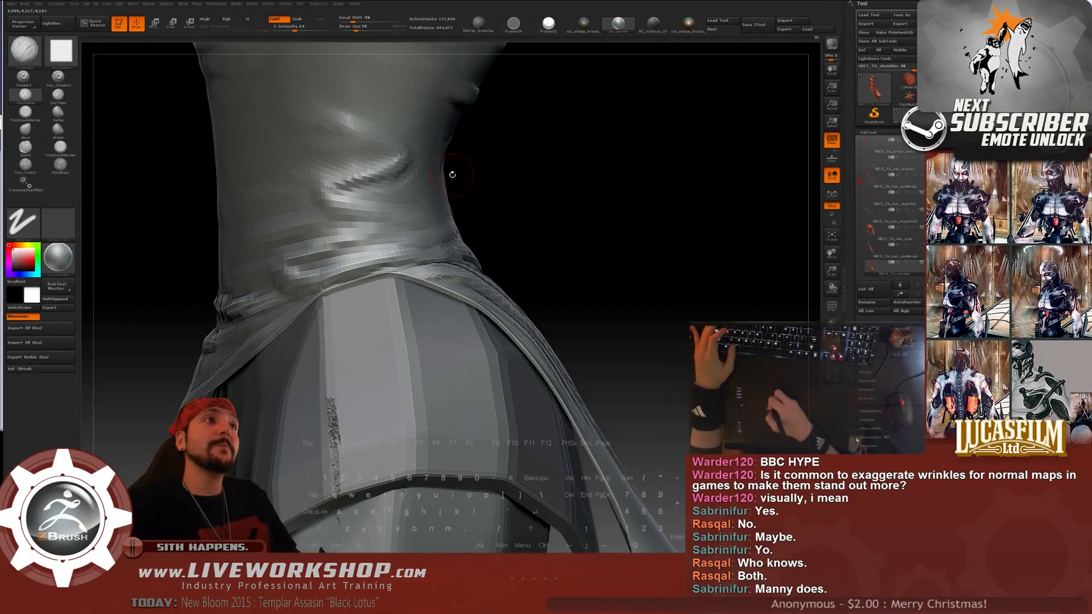
pyautogui.keyDown('alt'); pyautogui.moveTo(602, 217); pyautogui.dragTo(580, 327); pyautogui.keyUp('alt')
pyautogui.keyDown('alt'); pyautogui.moveTo(680, 182); pyautogui.dragTo(649, 274); pyautogui.keyUp('alt')
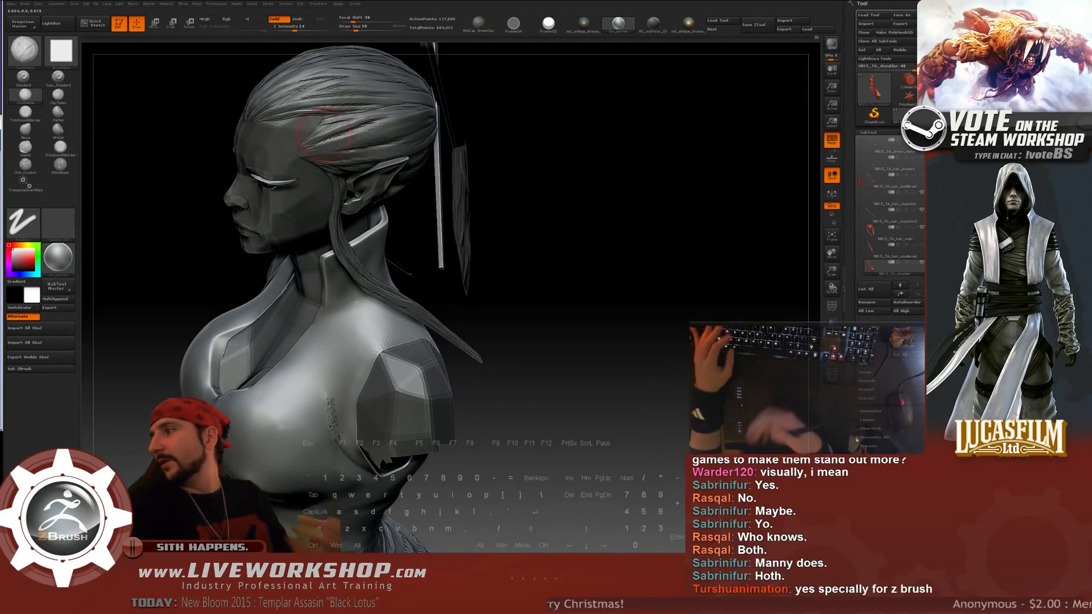
pyautogui.moveTo(651, 220); pyautogui.dragTo(615, 202)
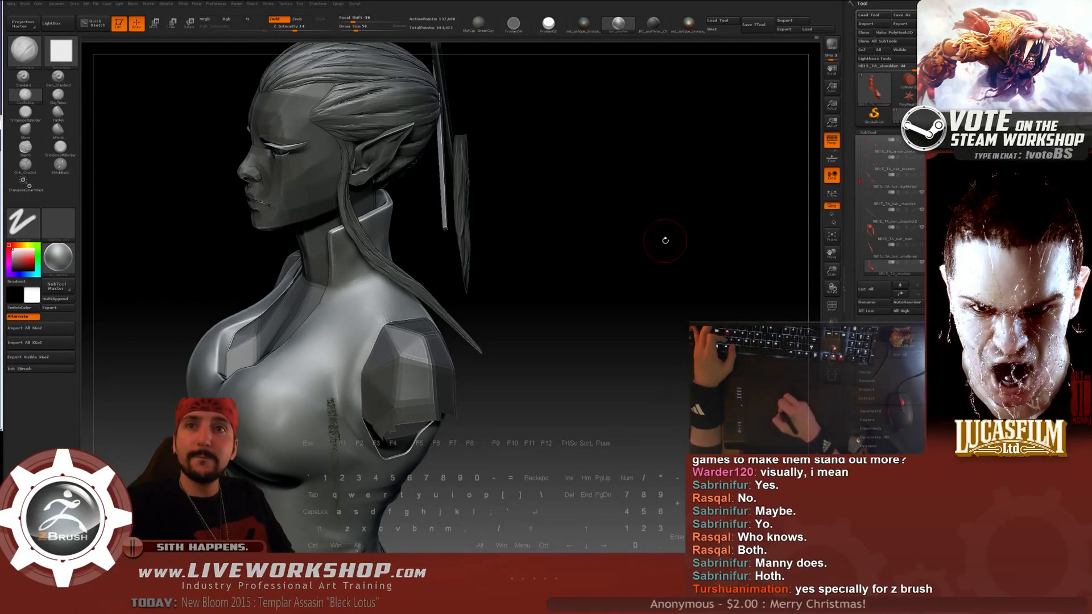
pyautogui.moveTo(674, 257); pyautogui.dragTo(677, 261)
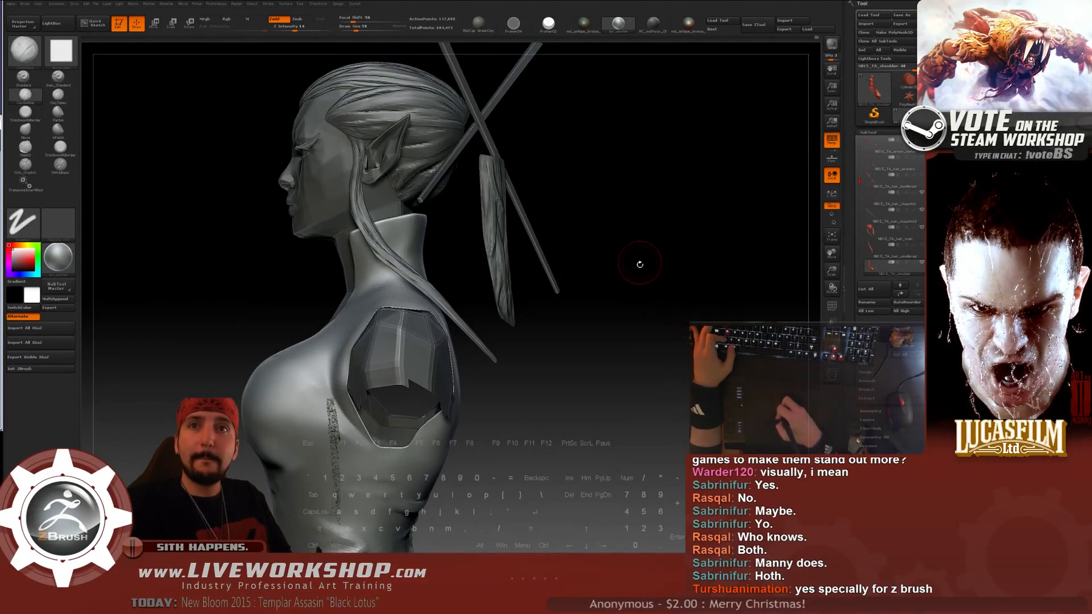
pyautogui.keyDown('alt'); pyautogui.moveTo(661, 324); pyautogui.dragTo(614, 254); pyautogui.keyUp('alt')
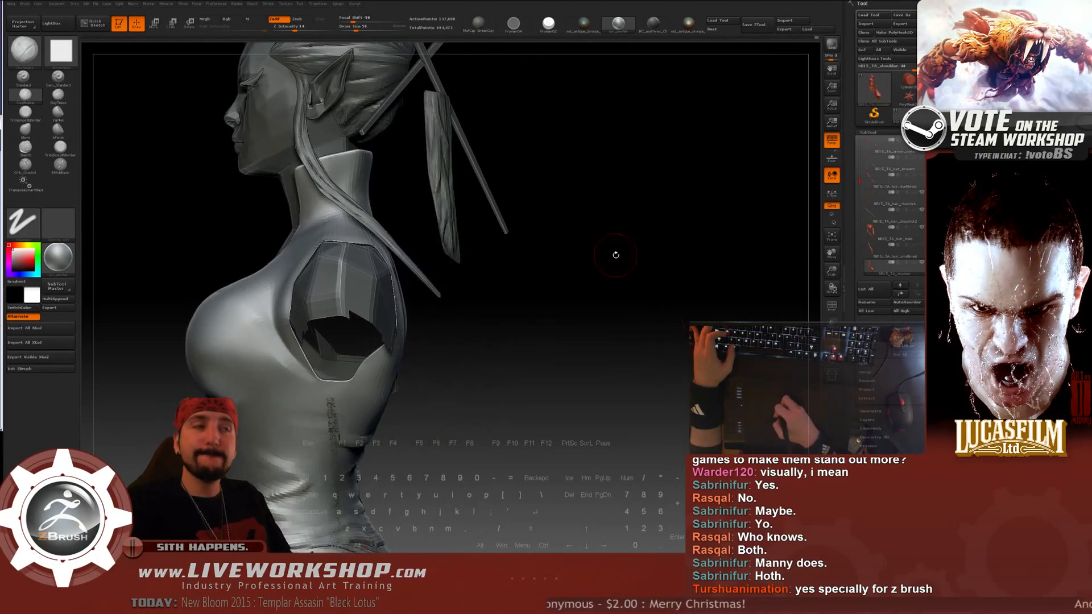
# - Sculpt short horizontal cloth folds on the upper abdomen just below the centre of the bust with a smaller brush
pyautogui.moveTo(619, 364)
pyautogui.keyDown('alt'); pyautogui.mouseDown()
pyautogui.moveTo(636, 256)
pyautogui.moveTo(623, 210)
pyautogui.moveTo(680, 218)
pyautogui.moveTo(595, 205)
pyautogui.moveTo(680, 250)
pyautogui.moveTo(660, 253)
pyautogui.moveTo(658, 215)
pyautogui.moveTo(679, 199)
pyautogui.moveTo(683, 208)
pyautogui.moveTo(660, 212)
pyautogui.mouseUp(); pyautogui.keyUp('alt')
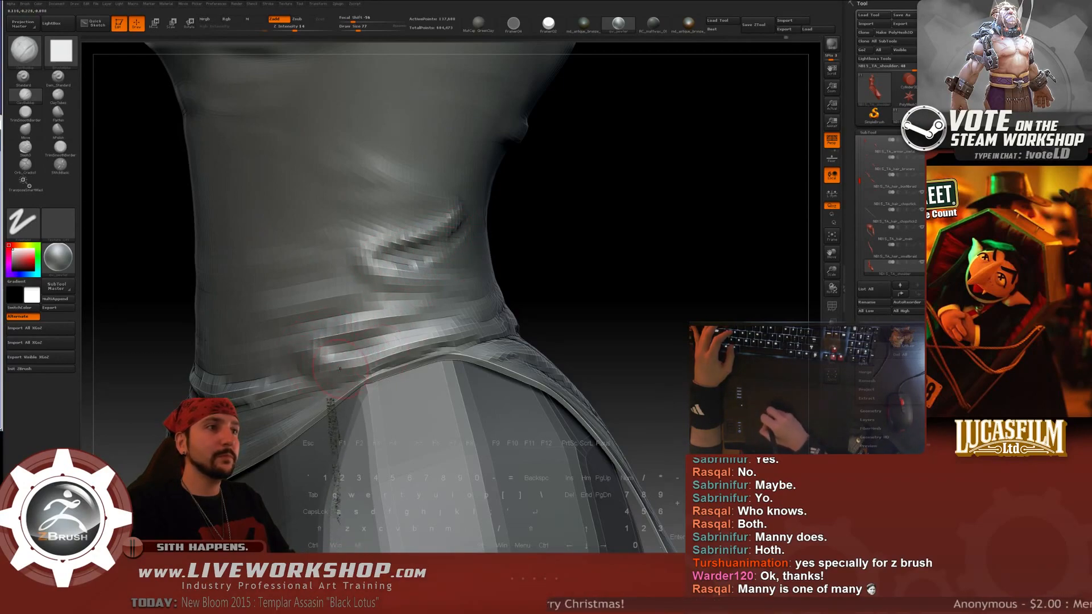
pyautogui.moveTo(641, 244); pyautogui.dragTo(751, 251)
pyautogui.keyDown('alt'); pyautogui.moveTo(589, 261); pyautogui.dragTo(606, 247); pyautogui.keyUp('alt')
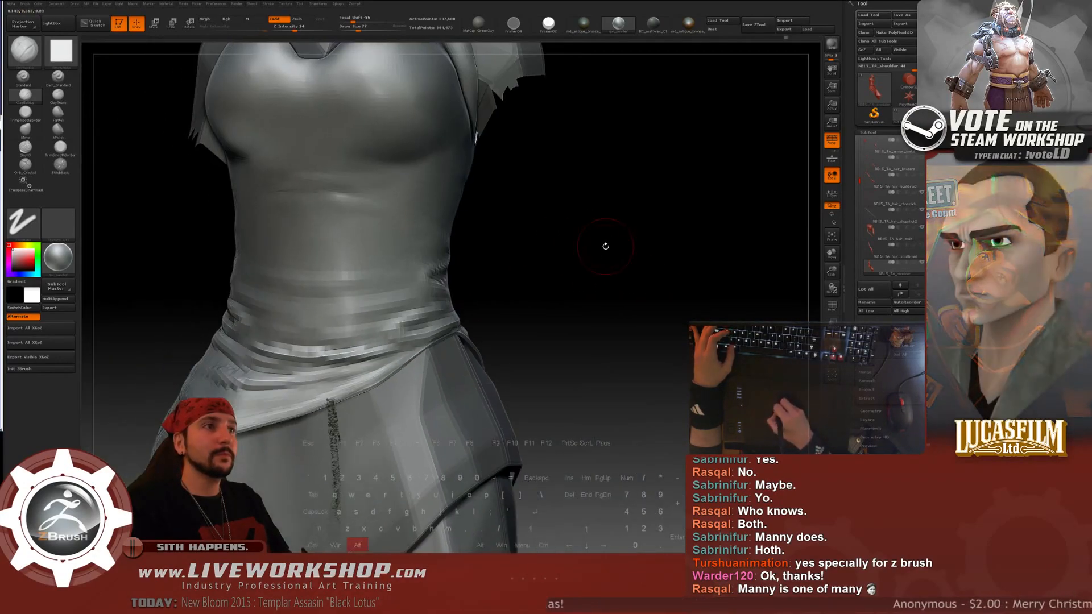
pyautogui.moveTo(516, 280); pyautogui.dragTo(641, 255)
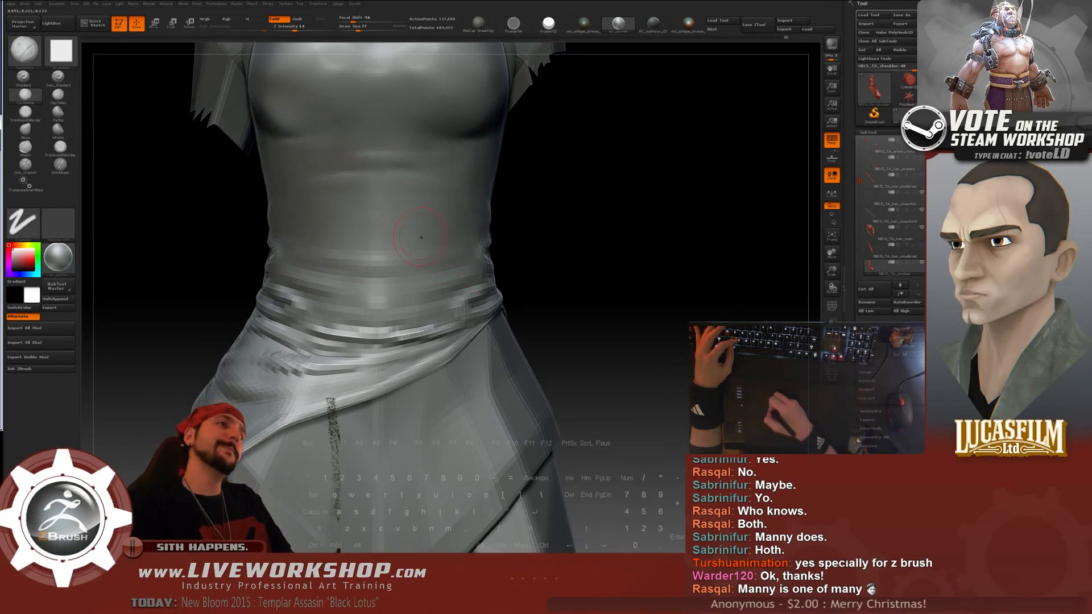
pyautogui.keyDown('alt'); pyautogui.moveTo(620, 208); pyautogui.dragTo(561, 248); pyautogui.keyUp('alt')
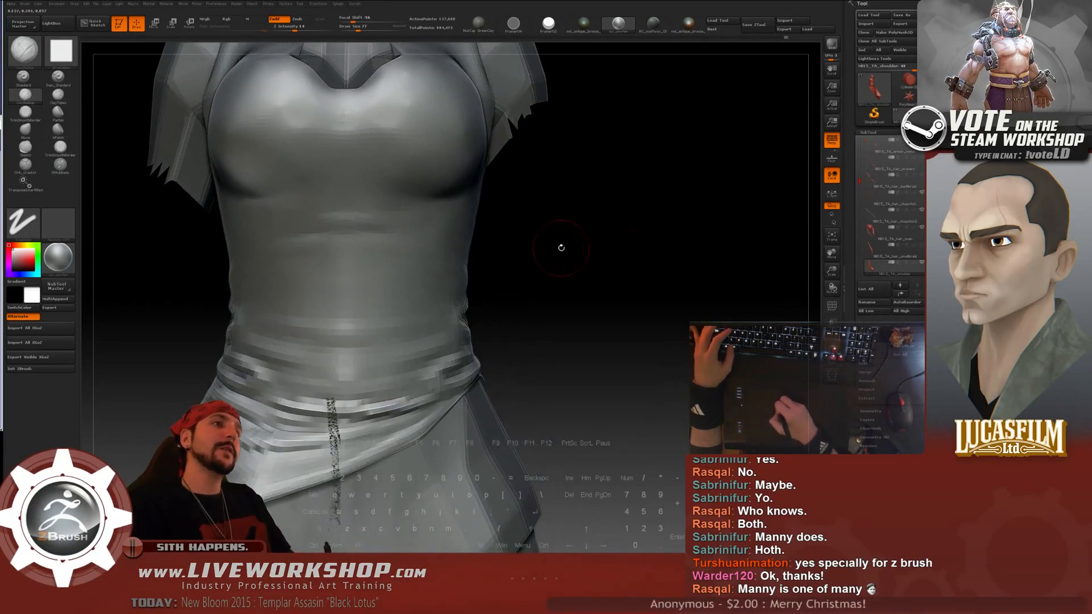
pyautogui.press('[')
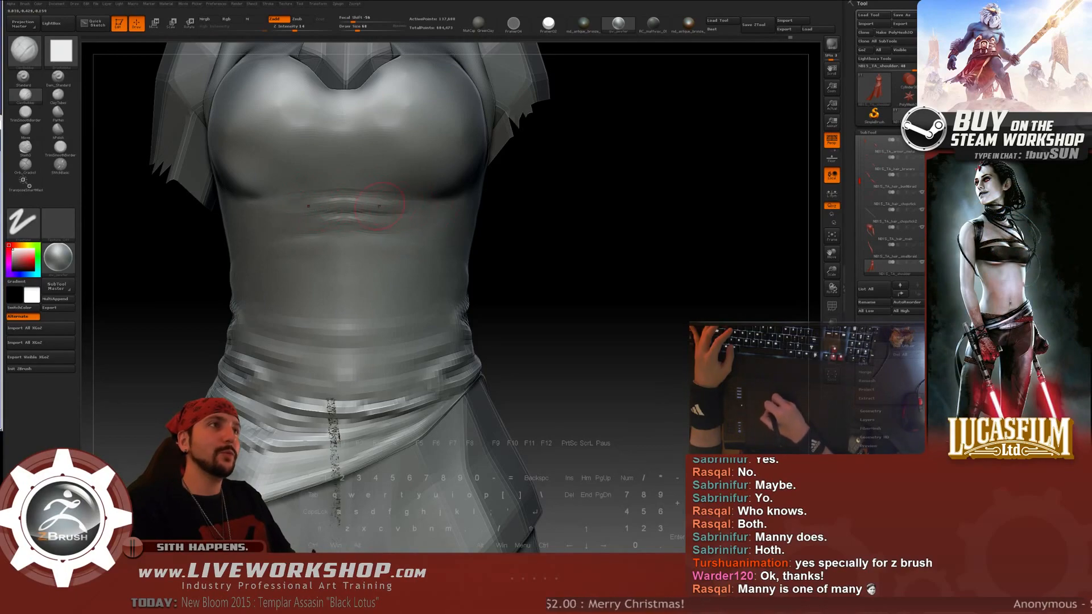
pyautogui.moveTo(624, 186); pyautogui.dragTo(547, 193)
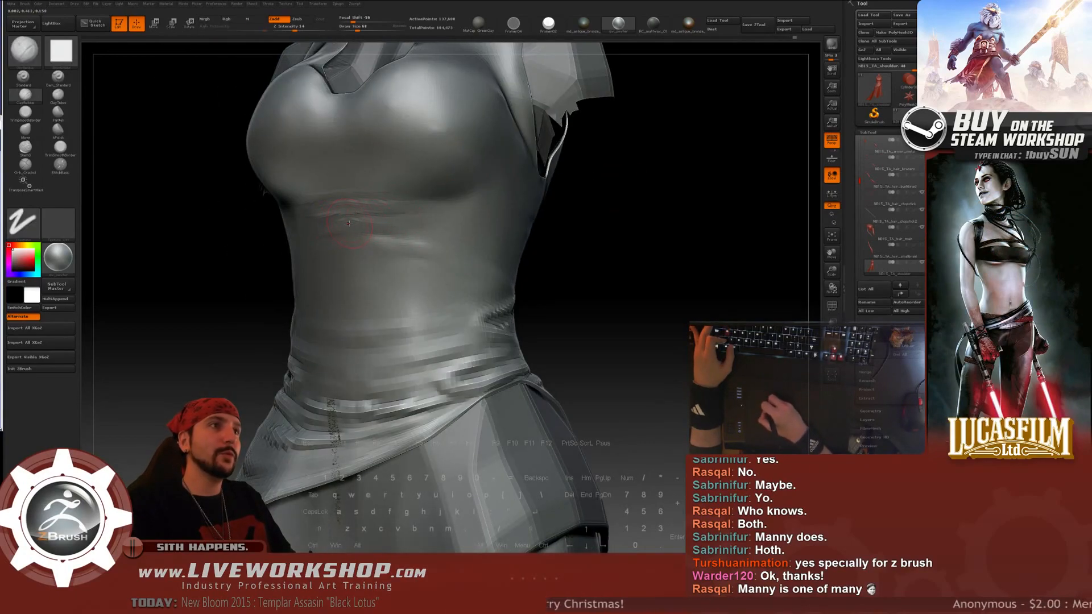
pyautogui.moveTo(638, 213); pyautogui.dragTo(349, 210)
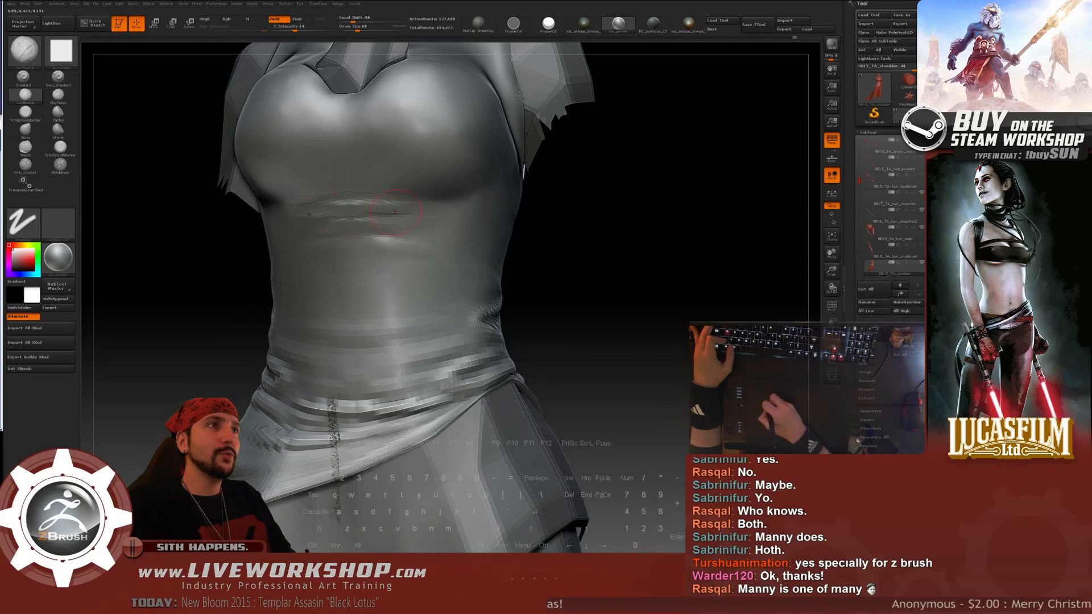
# - Smooth the folds below the bust and spread them across the upper abdomen
pyautogui.press('shift')
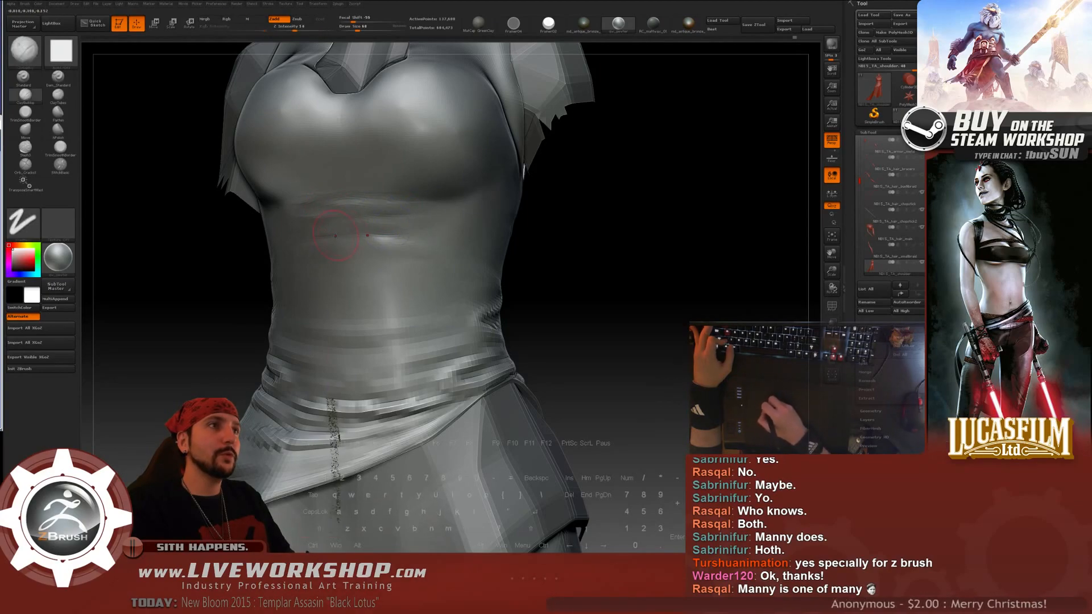
pyautogui.moveTo(533, 213); pyautogui.dragTo(485, 210)
pyautogui.moveTo(397, 243)
pyautogui.keyDown('shift'); pyautogui.mouseDown()
pyautogui.moveTo(372, 243)
pyautogui.moveTo(408, 227)
pyautogui.mouseUp(); pyautogui.keyUp('shift')
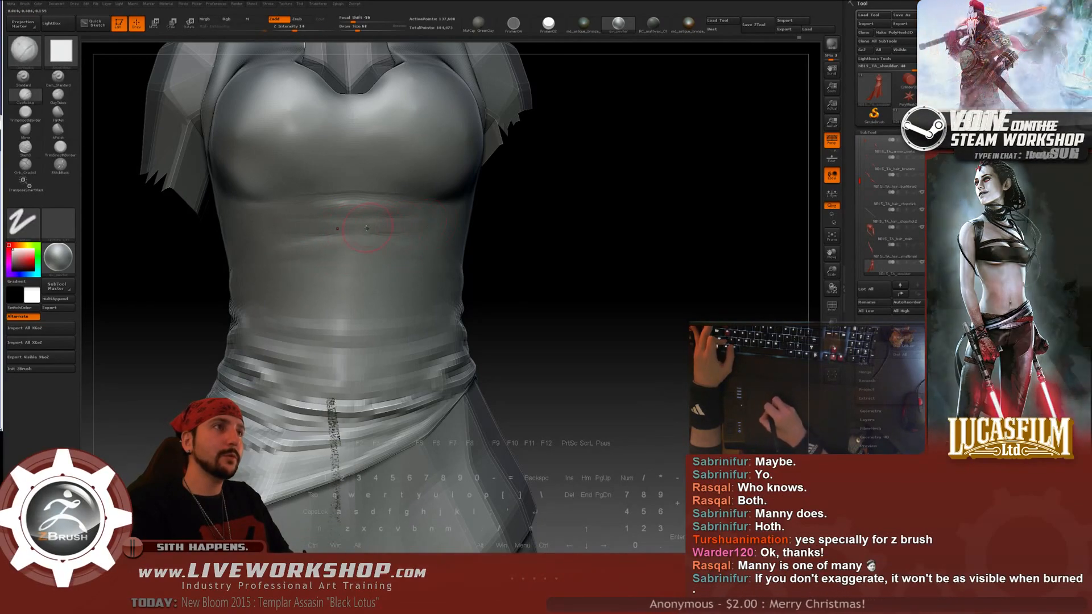
pyautogui.moveTo(467, 217)
pyautogui.mouseDown()
pyautogui.moveTo(379, 224)
pyautogui.moveTo(401, 228)
pyautogui.mouseUp()
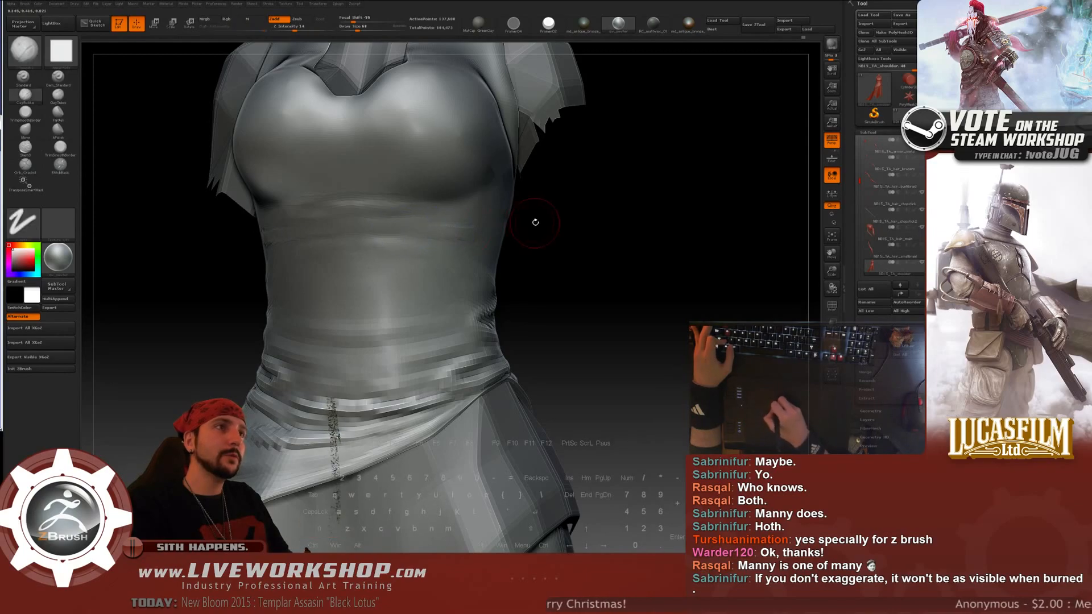
# - Sculpt and smooth stretched folds on the side of the ribcage running from beneath the bust toward the armhole
pyautogui.moveTo(617, 222)
pyautogui.mouseDown()
pyautogui.moveTo(712, 197)
pyautogui.moveTo(670, 244)
pyautogui.moveTo(702, 249)
pyautogui.moveTo(683, 249)
pyautogui.mouseUp()
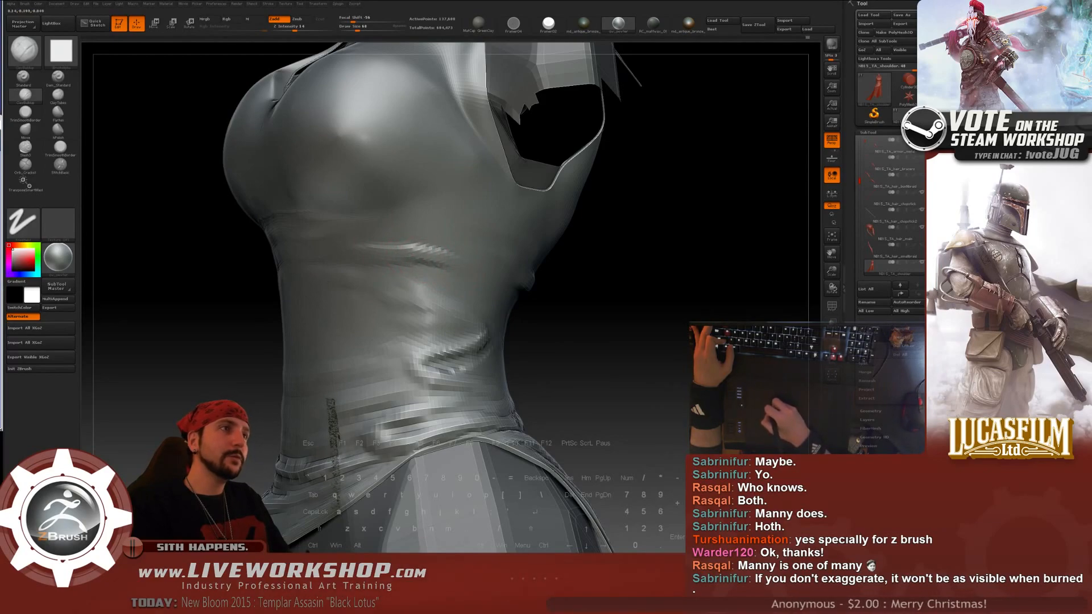
pyautogui.keyDown('alt'); pyautogui.moveTo(692, 227); pyautogui.dragTo(685, 246); pyautogui.keyUp('alt')
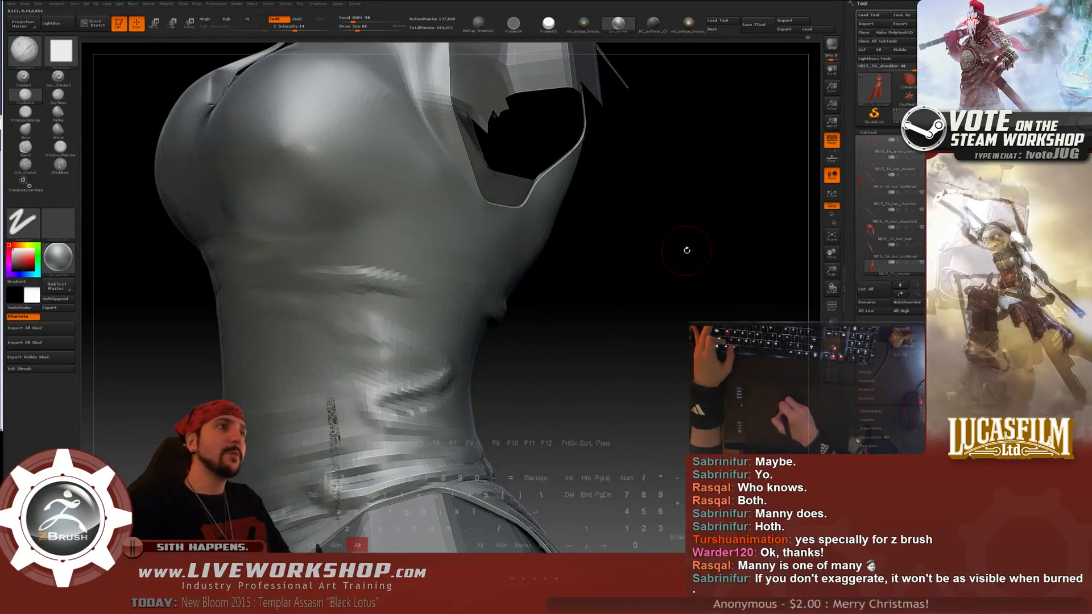
pyautogui.moveTo(589, 261)
pyautogui.mouseDown()
pyautogui.moveTo(649, 262)
pyautogui.moveTo(632, 260)
pyautogui.mouseUp()
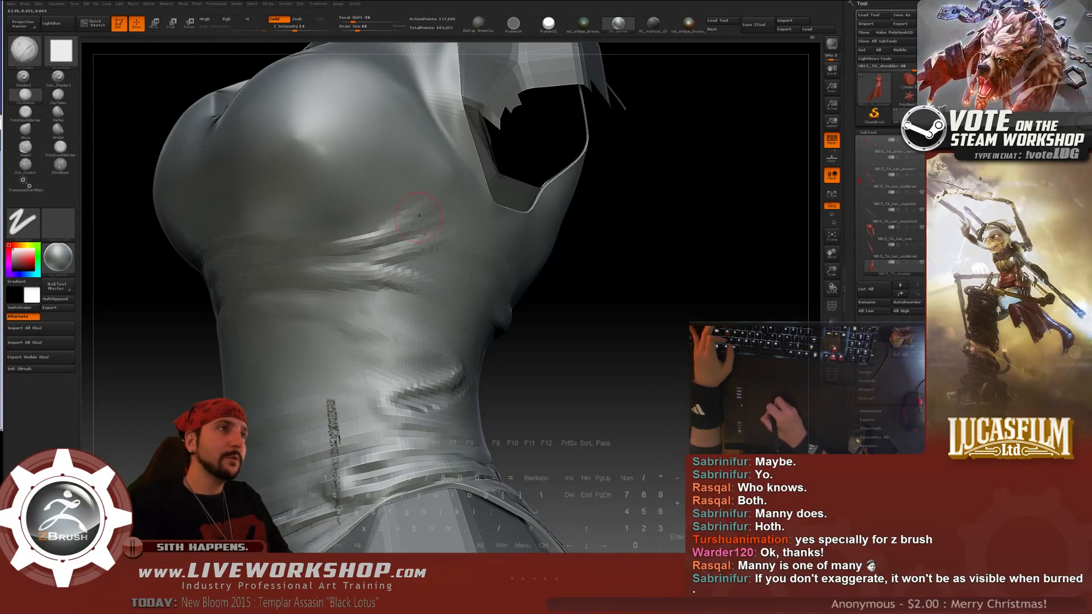
pyautogui.press('shift')
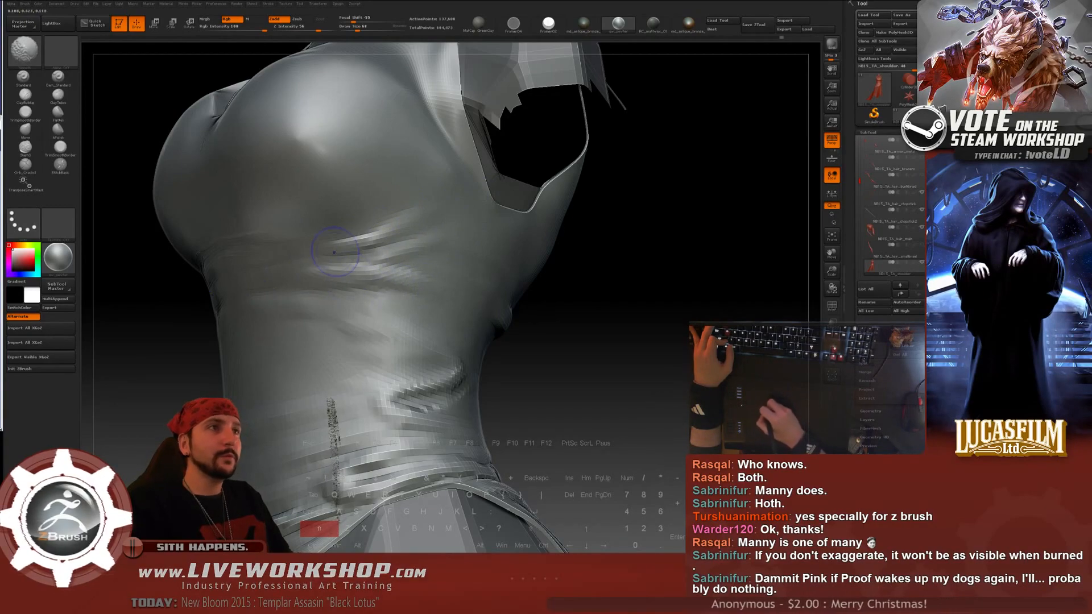
# - Carve a long crease along the underside of the bust toward the armhole and soften it
pyautogui.moveTo(595, 262)
pyautogui.mouseDown()
pyautogui.moveTo(541, 266)
pyautogui.moveTo(538, 248)
pyautogui.moveTo(578, 239)
pyautogui.moveTo(327, 243)
pyautogui.moveTo(416, 247)
pyautogui.mouseUp()
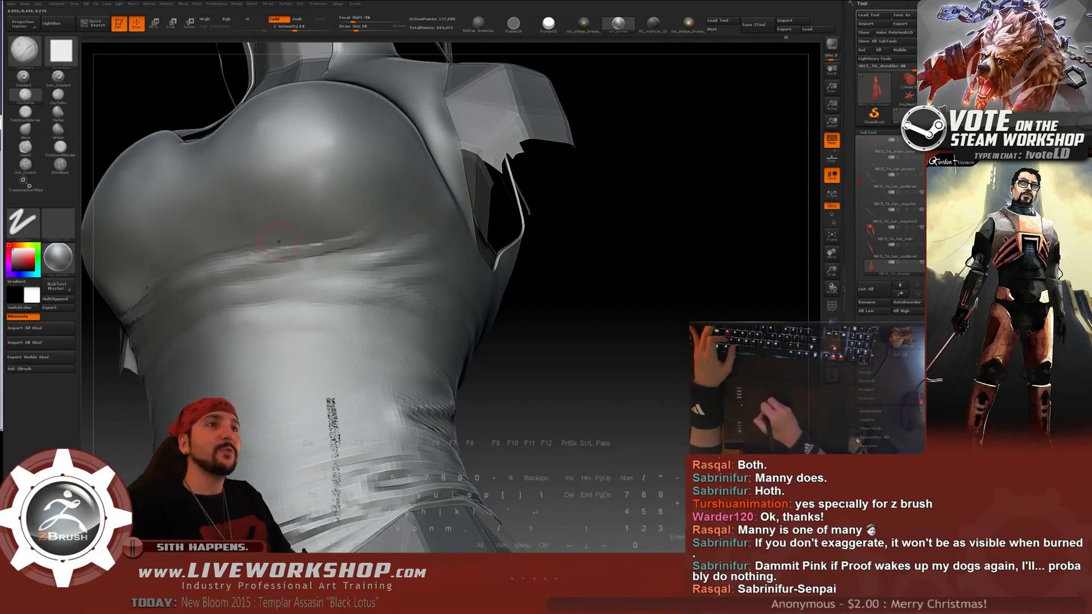
pyautogui.moveTo(624, 270)
pyautogui.mouseDown()
pyautogui.moveTo(609, 284)
pyautogui.moveTo(643, 341)
pyautogui.moveTo(559, 240)
pyautogui.mouseUp()
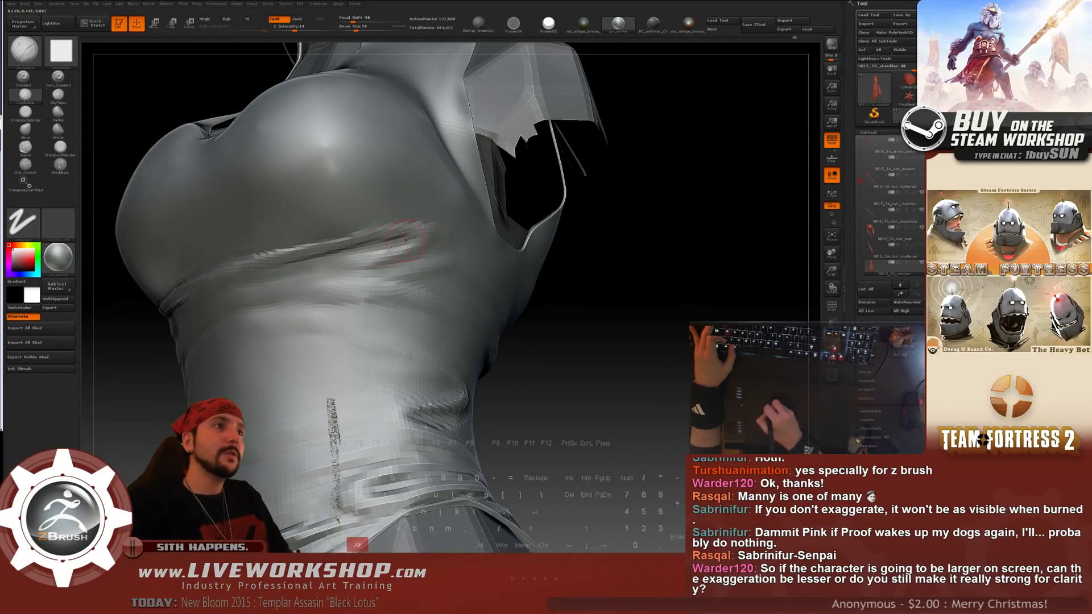
pyautogui.press('shift')
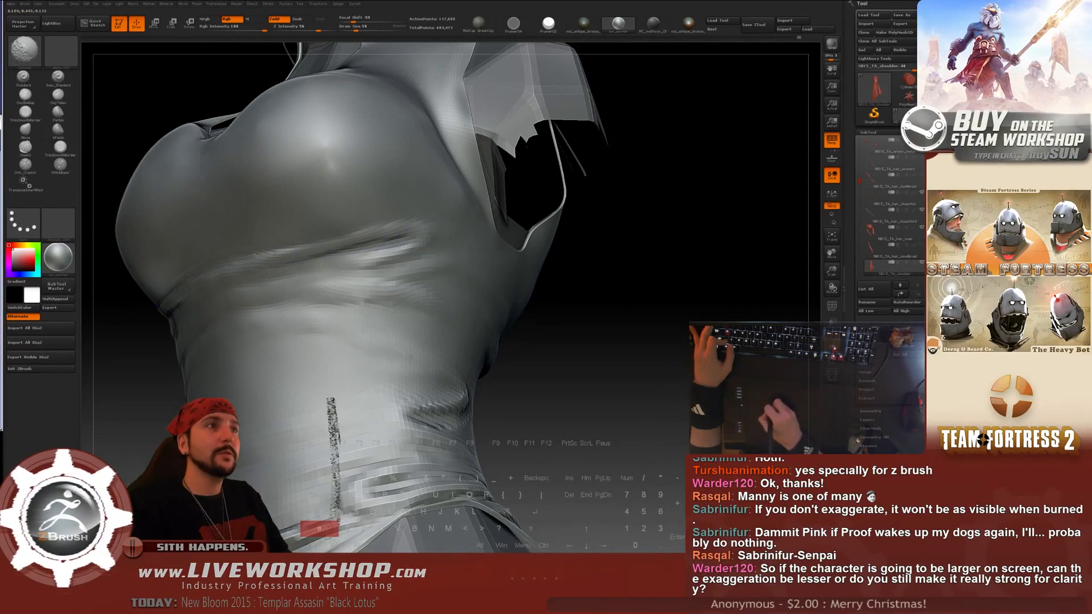
# - Sculpt a horizontal tension fold across the middle of the chest, adjusting the brush size, and smooth it
pyautogui.moveTo(580, 319)
pyautogui.keyDown('alt'); pyautogui.mouseDown()
pyautogui.moveTo(582, 221)
pyautogui.moveTo(578, 241)
pyautogui.moveTo(559, 230)
pyautogui.moveTo(597, 261)
pyautogui.moveTo(629, 260)
pyautogui.moveTo(537, 244)
pyautogui.moveTo(634, 244)
pyautogui.moveTo(632, 255)
pyautogui.moveTo(619, 242)
pyautogui.moveTo(613, 272)
pyautogui.mouseUp(); pyautogui.keyUp('alt')
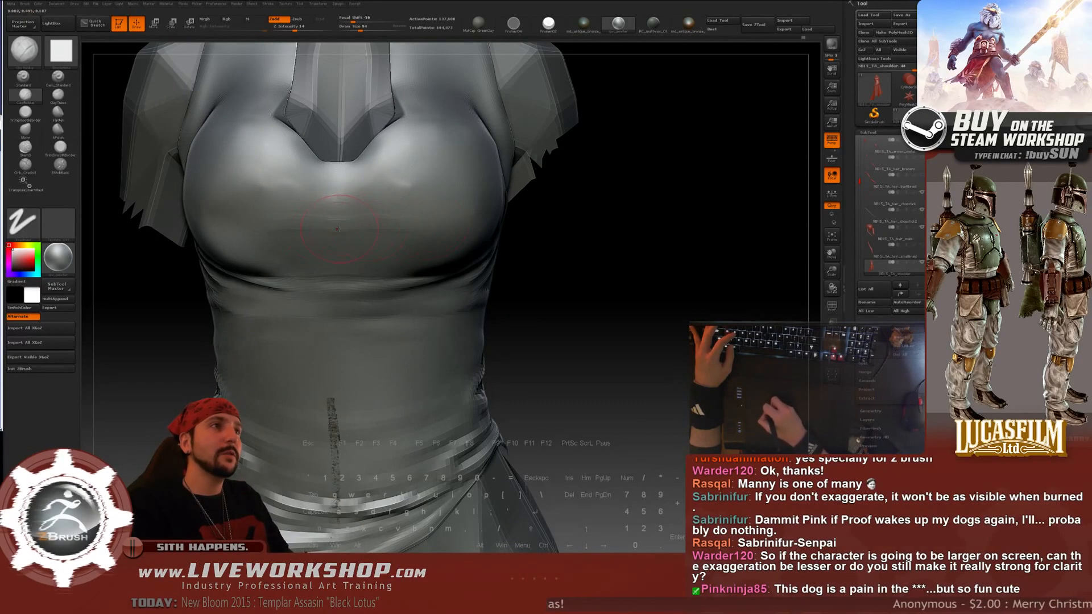
pyautogui.moveTo(665, 247)
pyautogui.mouseDown()
pyautogui.moveTo(575, 245)
pyautogui.moveTo(647, 245)
pyautogui.mouseUp()
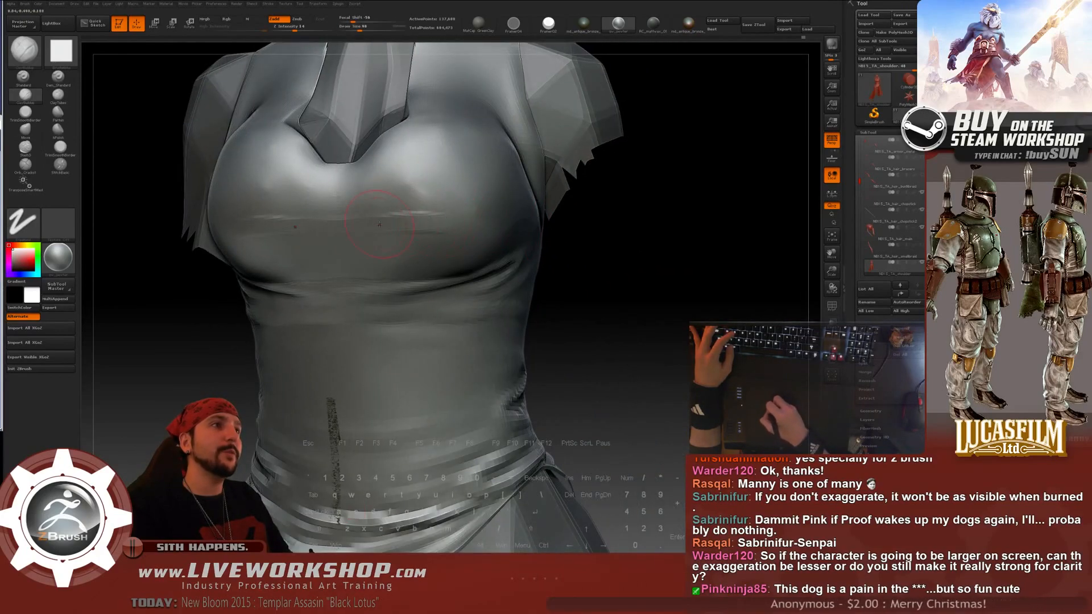
pyautogui.press('s')
pyautogui.click(338, 223)
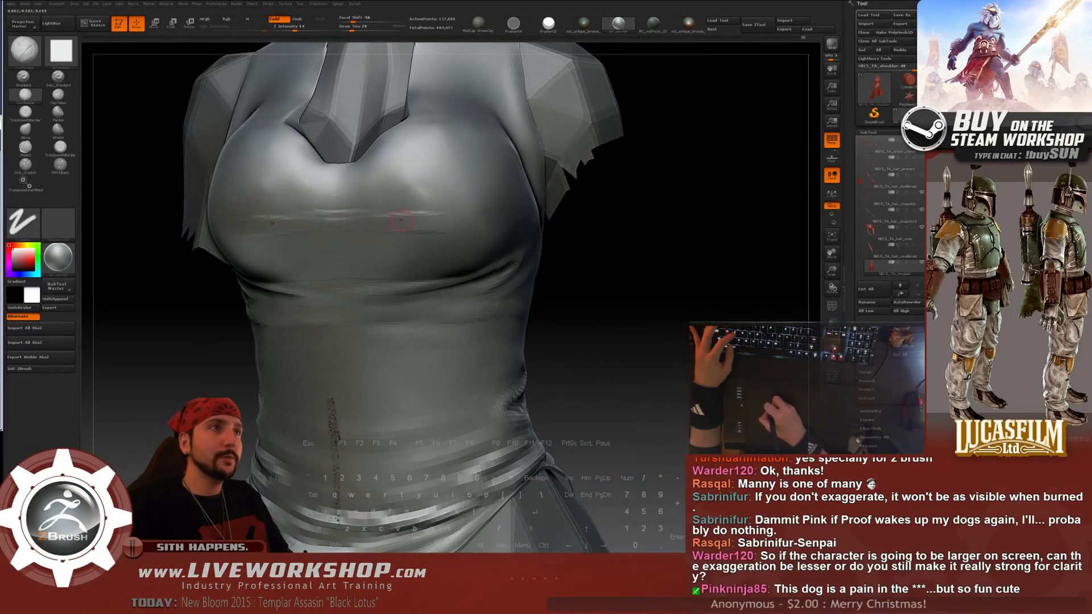
pyautogui.moveTo(329, 224); pyautogui.dragTo(357, 224)
pyautogui.press(']')
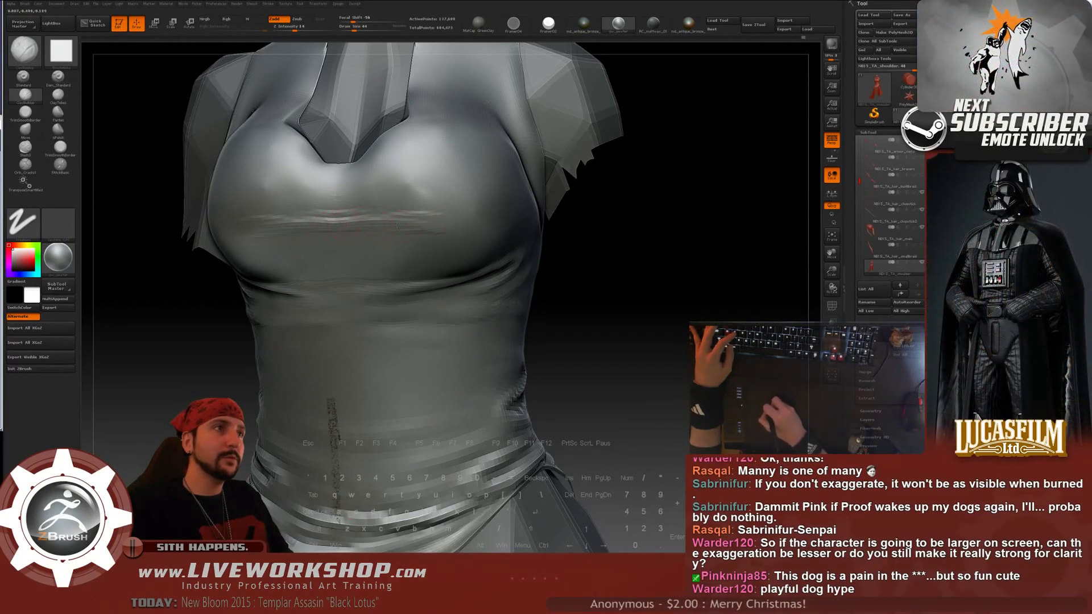
pyautogui.press('shift')
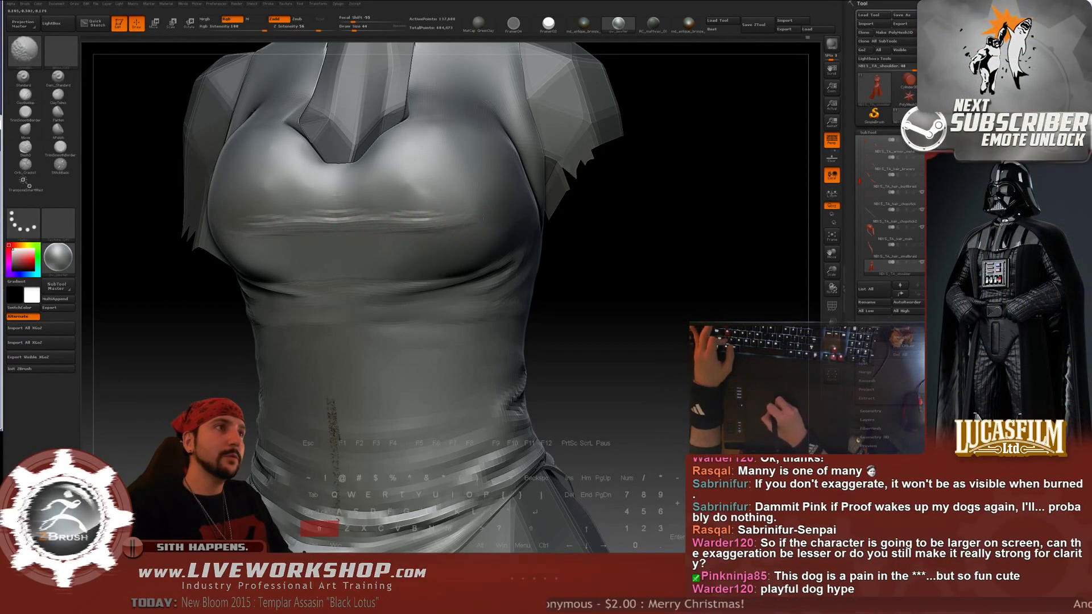
# - Strengthen the horizontal chest fold and blend its upper edge and ends into the breasts
pyautogui.moveTo(639, 244); pyautogui.dragTo(673, 239)
pyautogui.moveTo(335, 222)
pyautogui.mouseDown()
pyautogui.moveTo(309, 230)
pyautogui.moveTo(367, 229)
pyautogui.mouseUp()
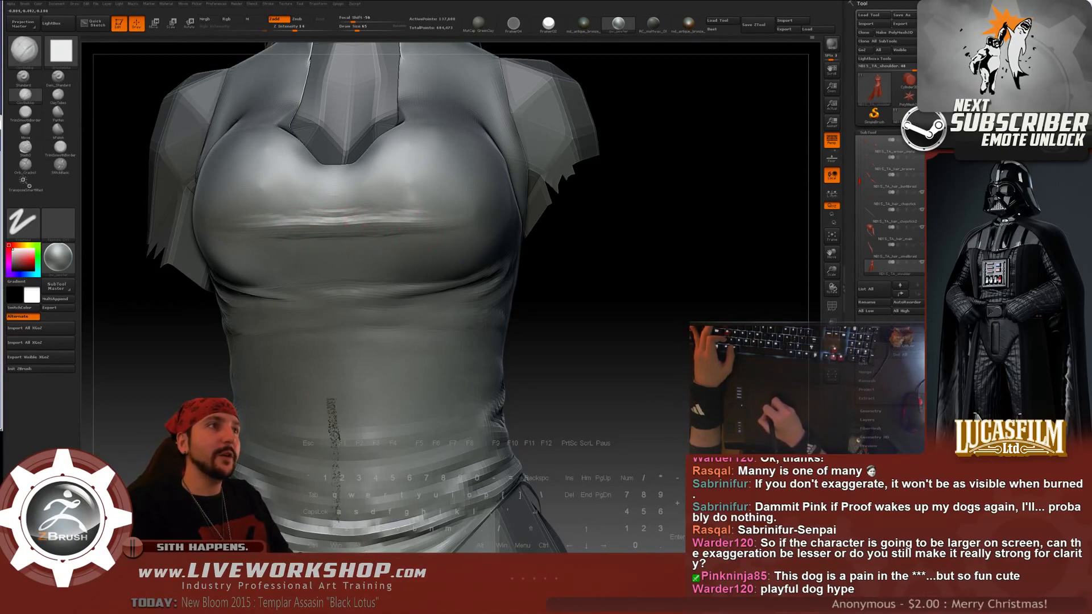
pyautogui.press('shift')
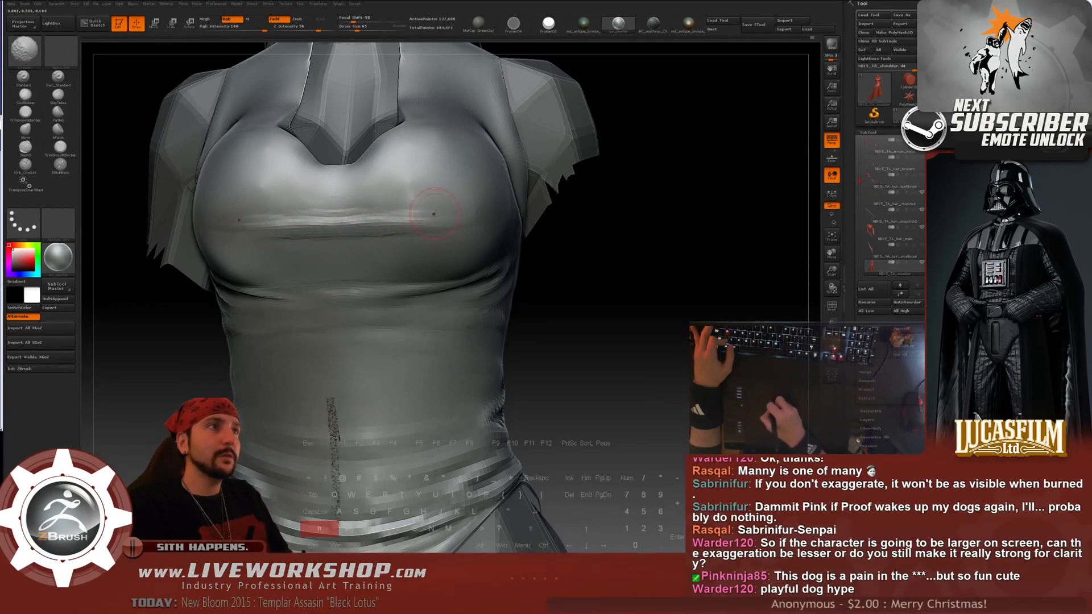
pyautogui.moveTo(364, 219); pyautogui.dragTo(471, 218)
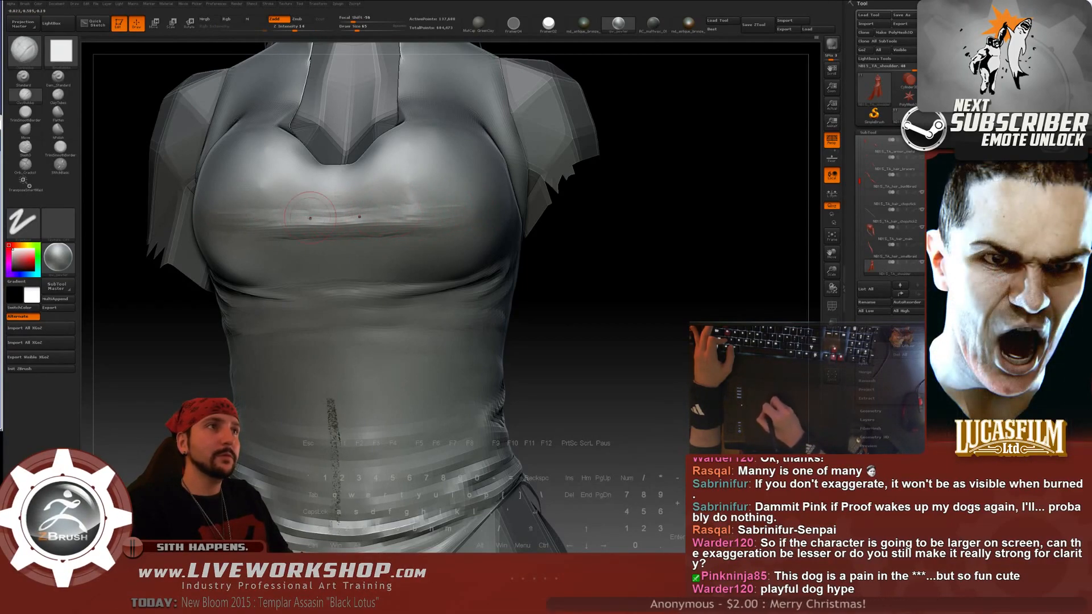
pyautogui.press('shift')
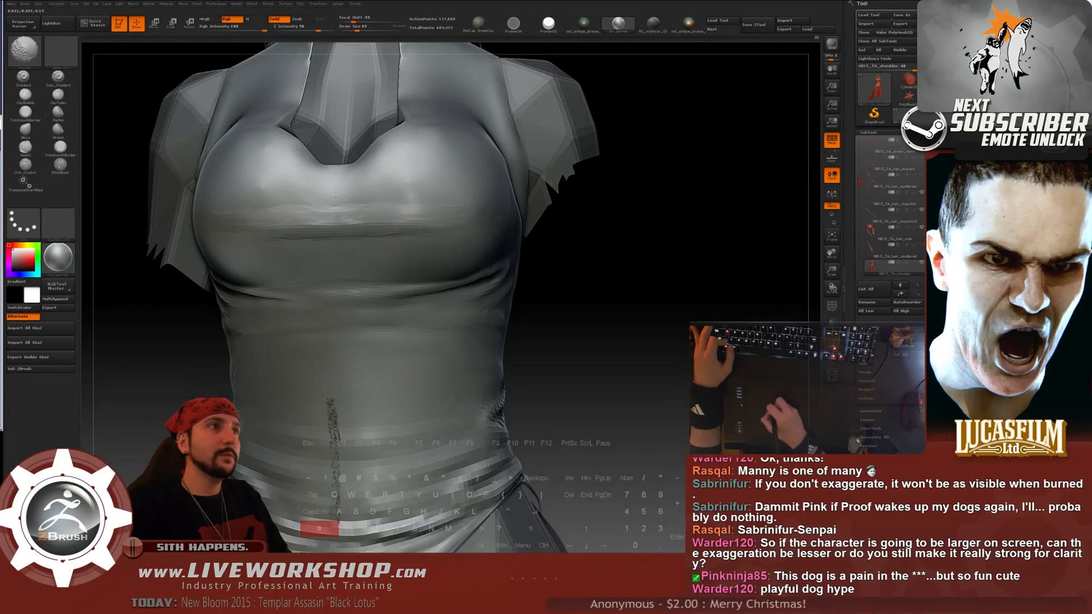
# - Sculpt and smooth a second horizontal fold across the chest above the first one
pyautogui.moveTo(665, 272)
pyautogui.mouseDown()
pyautogui.moveTo(671, 262)
pyautogui.moveTo(568, 237)
pyautogui.mouseUp()
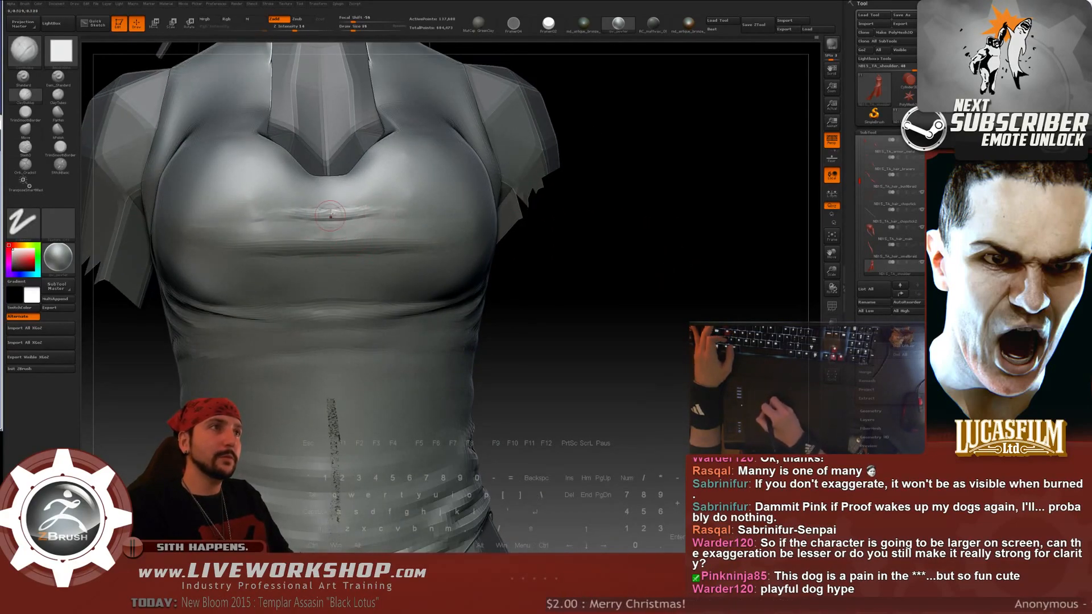
pyautogui.press('shift')
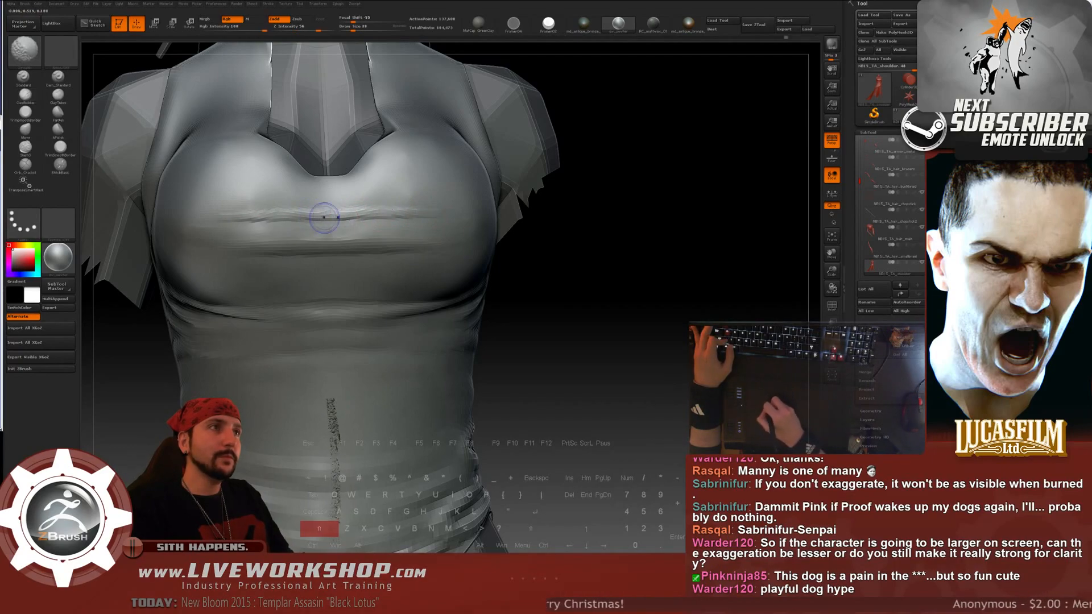
pyautogui.keyDown('shift'); pyautogui.moveTo(324, 217); pyautogui.dragTo(402, 214); pyautogui.keyUp('shift')
# - Refine the two horizontal chest folds between the breasts and soften their transitions
pyautogui.moveTo(668, 242); pyautogui.dragTo(677, 267)
pyautogui.moveTo(322, 228)
pyautogui.mouseDown()
pyautogui.moveTo(420, 234)
pyautogui.moveTo(369, 228)
pyautogui.mouseUp()
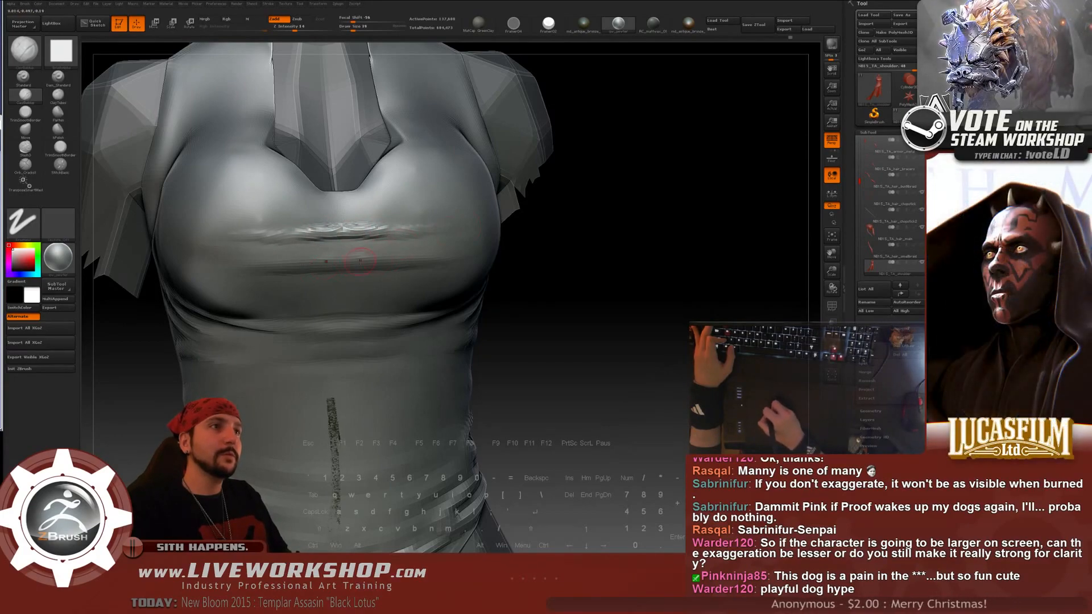
pyautogui.press('shift')
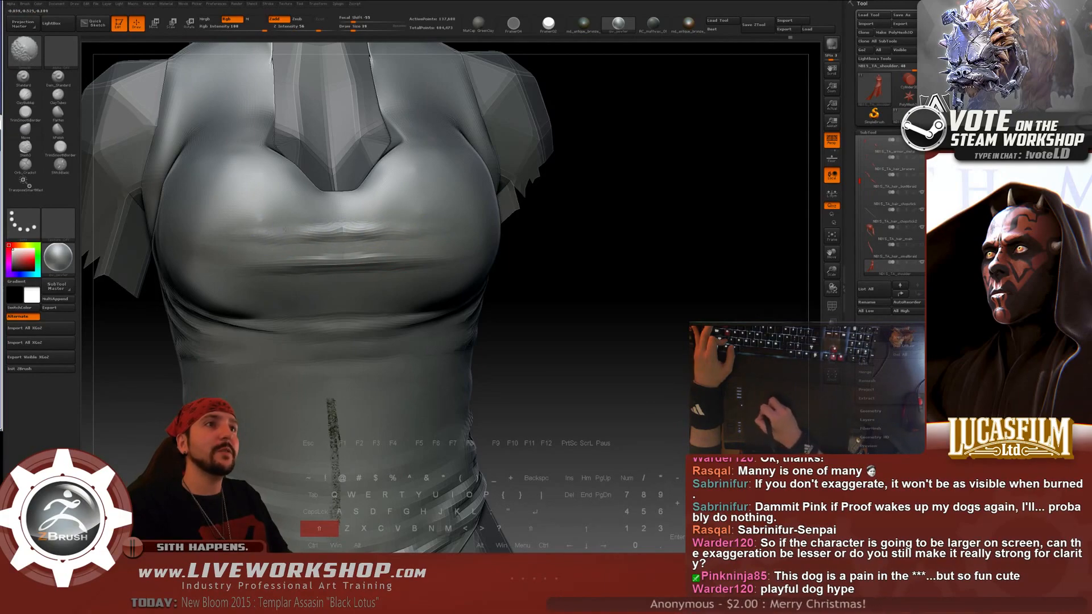
pyautogui.keyDown('shift'); pyautogui.moveTo(380, 252); pyautogui.dragTo(359, 268); pyautogui.keyUp('shift')
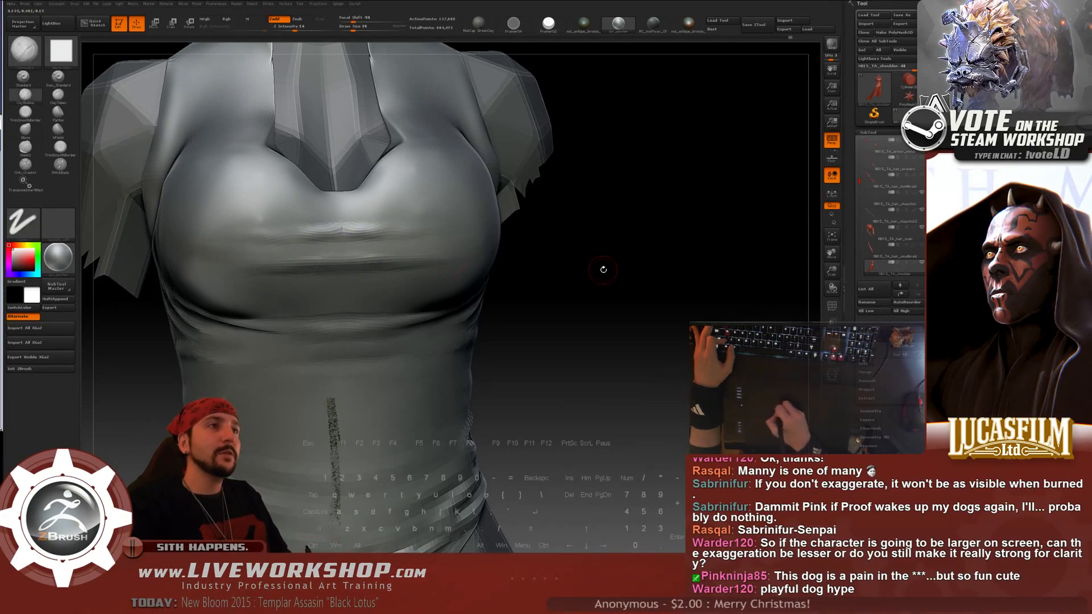
pyautogui.moveTo(603, 268); pyautogui.dragTo(563, 268)
pyautogui.moveTo(353, 256)
pyautogui.mouseDown()
pyautogui.moveTo(418, 253)
pyautogui.moveTo(414, 231)
pyautogui.moveTo(327, 218)
pyautogui.moveTo(402, 217)
pyautogui.mouseUp()
pyautogui.press('shift')
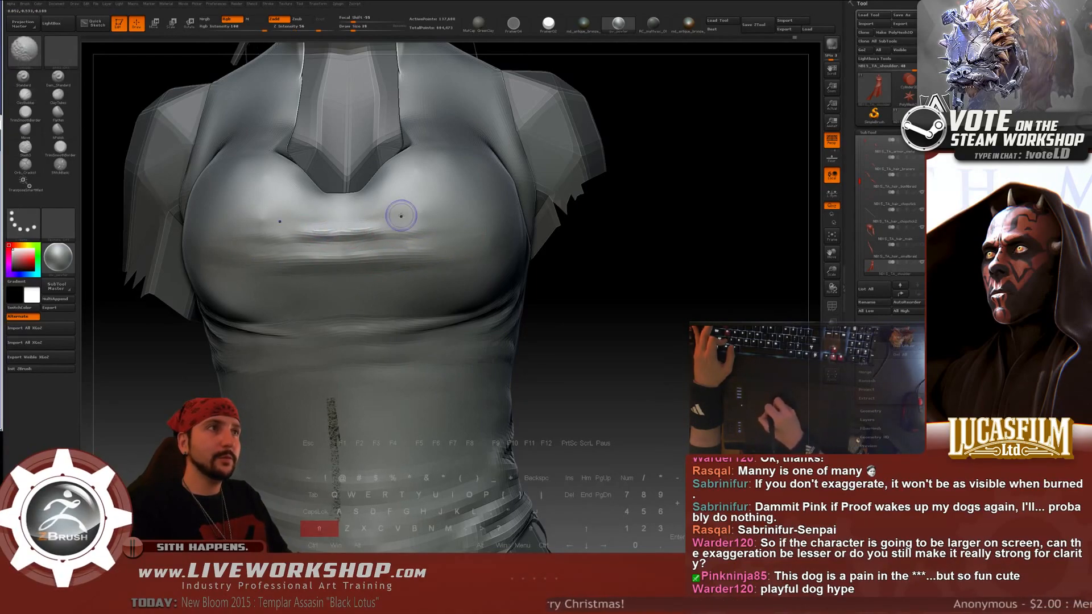
# - Sculpt and soften a curved tension fold across the upper chest just below the point of the neckline
pyautogui.moveTo(641, 217); pyautogui.dragTo(640, 250)
pyautogui.moveTo(334, 212); pyautogui.dragTo(379, 196)
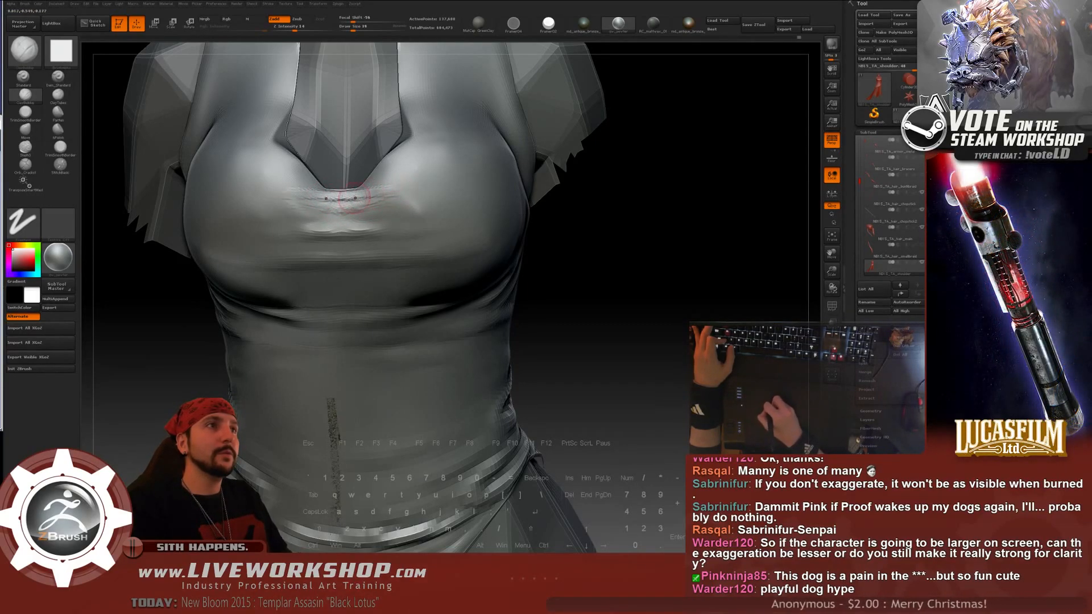
pyautogui.moveTo(372, 195)
pyautogui.mouseDown()
pyautogui.moveTo(431, 176)
pyautogui.moveTo(469, 181)
pyautogui.moveTo(455, 182)
pyautogui.mouseUp()
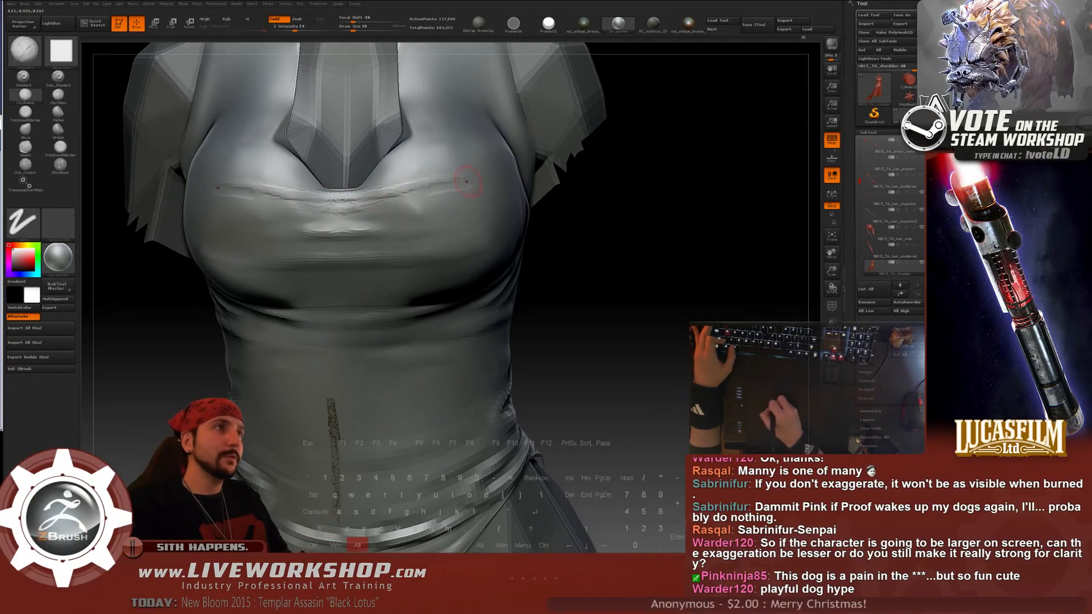
pyautogui.press('shift')
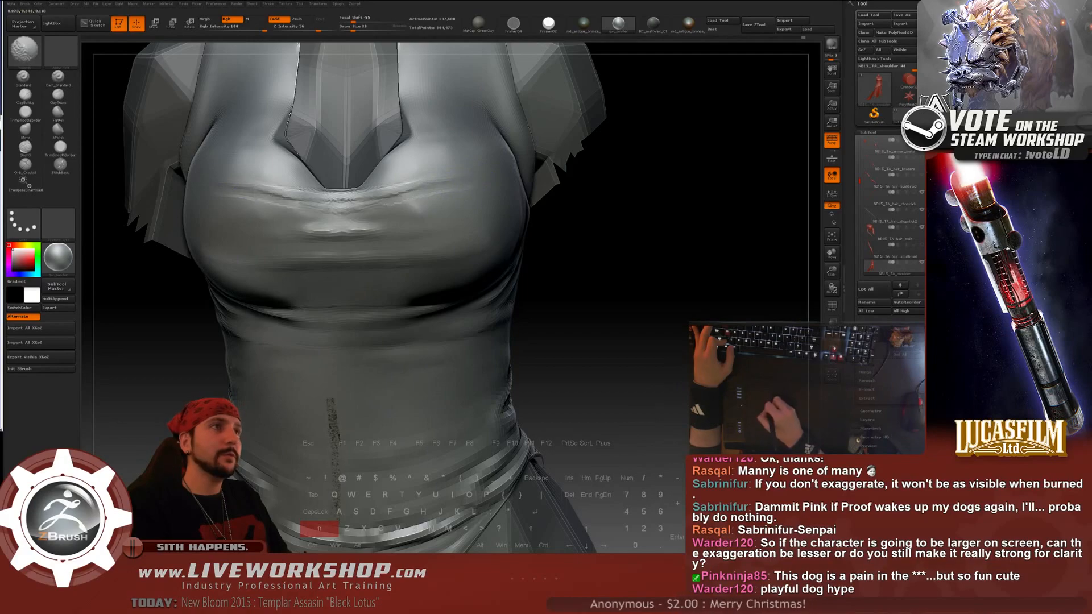
# - Build up the curved fold directly beneath the point of the neckline and soften it between the breasts
pyautogui.keyDown('shift'); pyautogui.moveTo(393, 199); pyautogui.dragTo(370, 203); pyautogui.keyUp('shift')
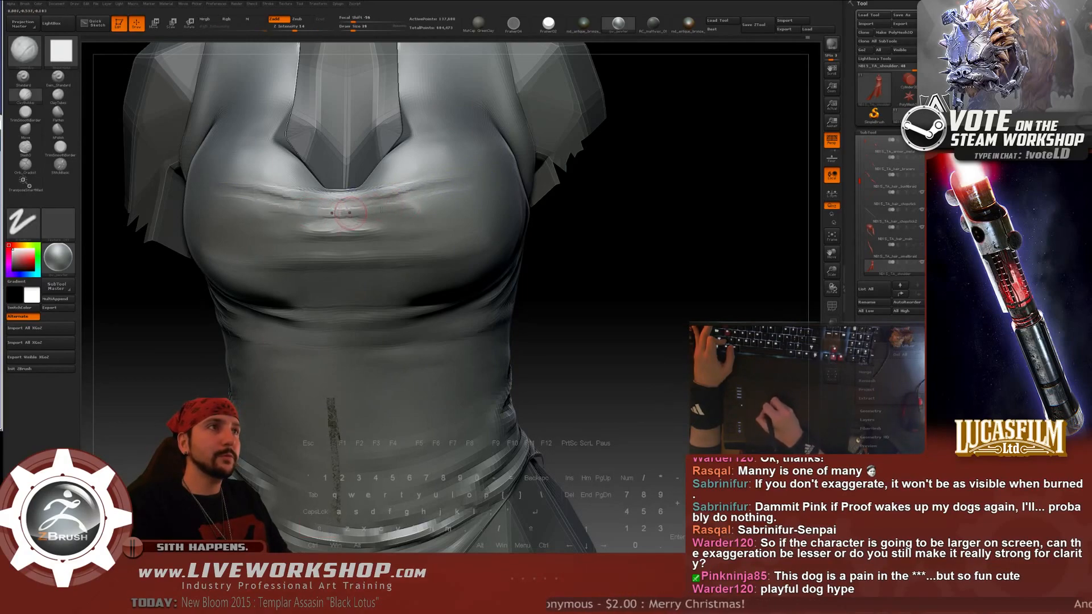
pyautogui.press('shift')
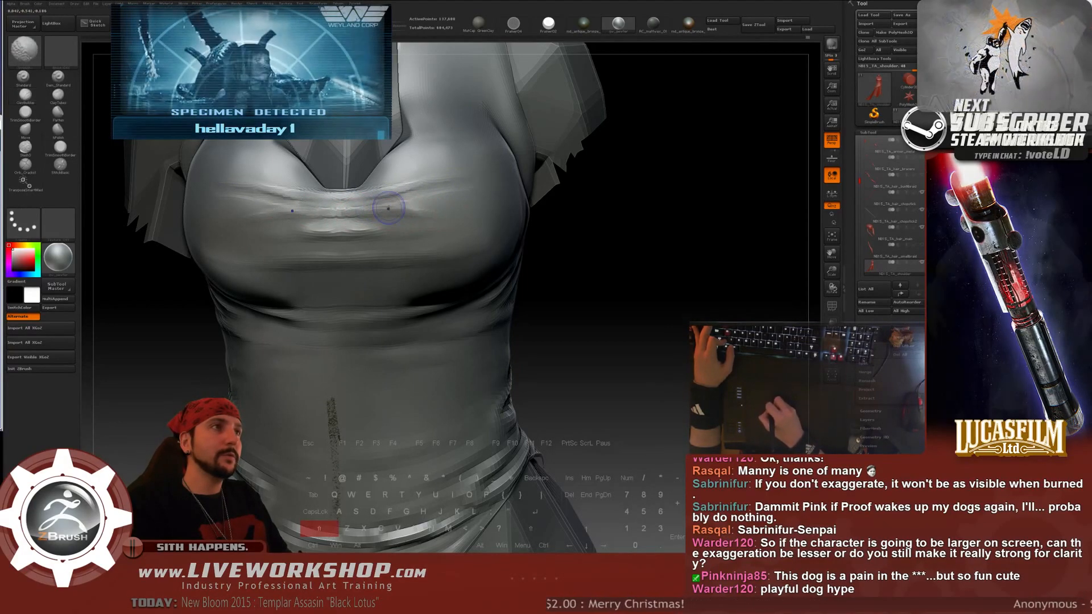
pyautogui.moveTo(389, 209)
pyautogui.keyDown('shift'); pyautogui.mouseDown()
pyautogui.moveTo(345, 209)
pyautogui.moveTo(364, 215)
pyautogui.moveTo(350, 229)
pyautogui.mouseUp(); pyautogui.keyUp('shift')
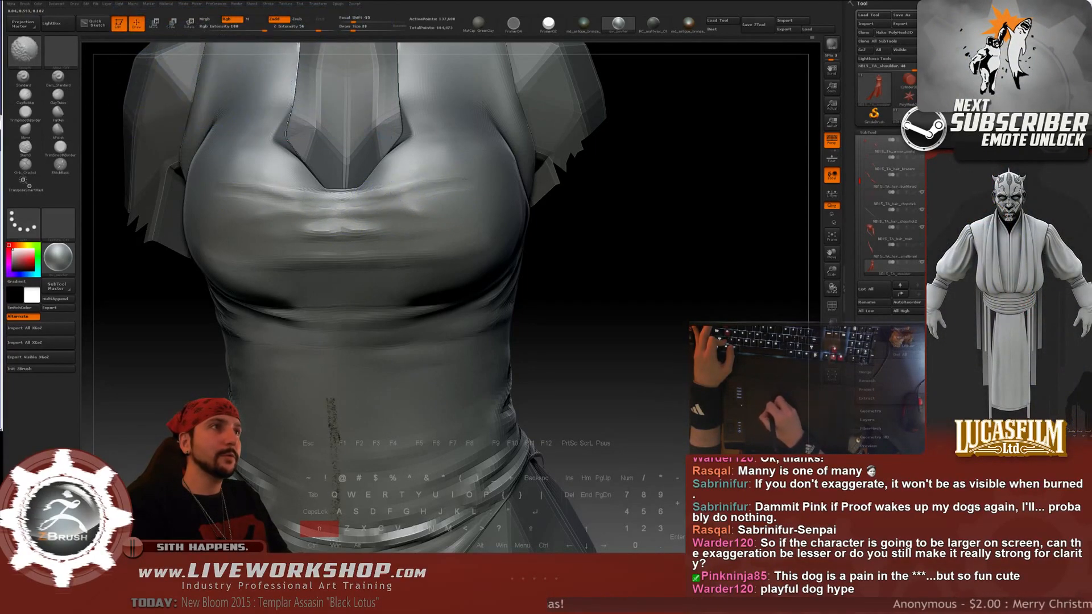
pyautogui.press('shift')
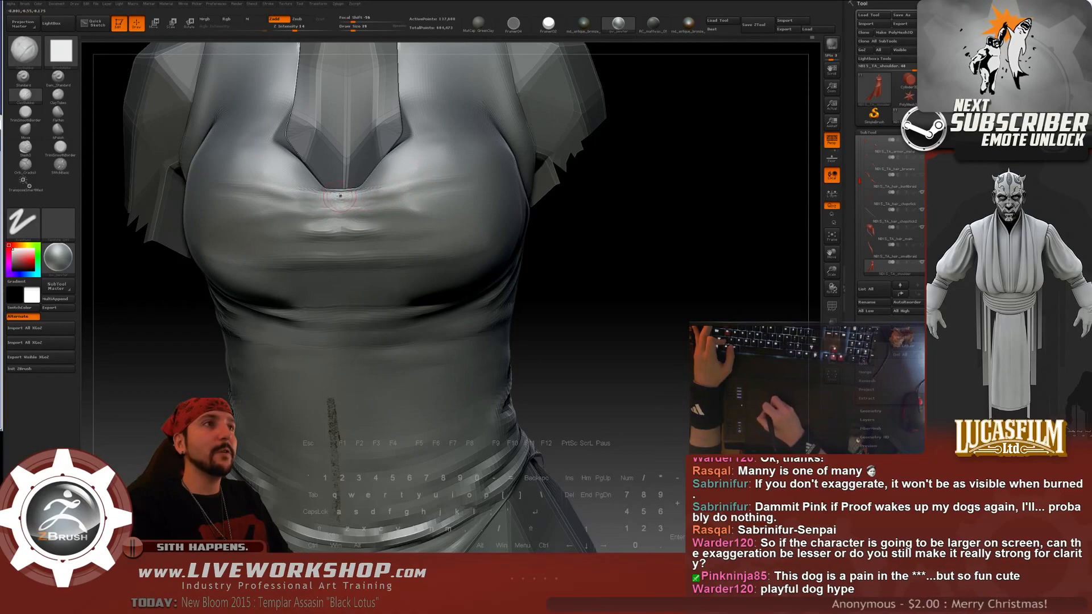
pyautogui.press('shift')
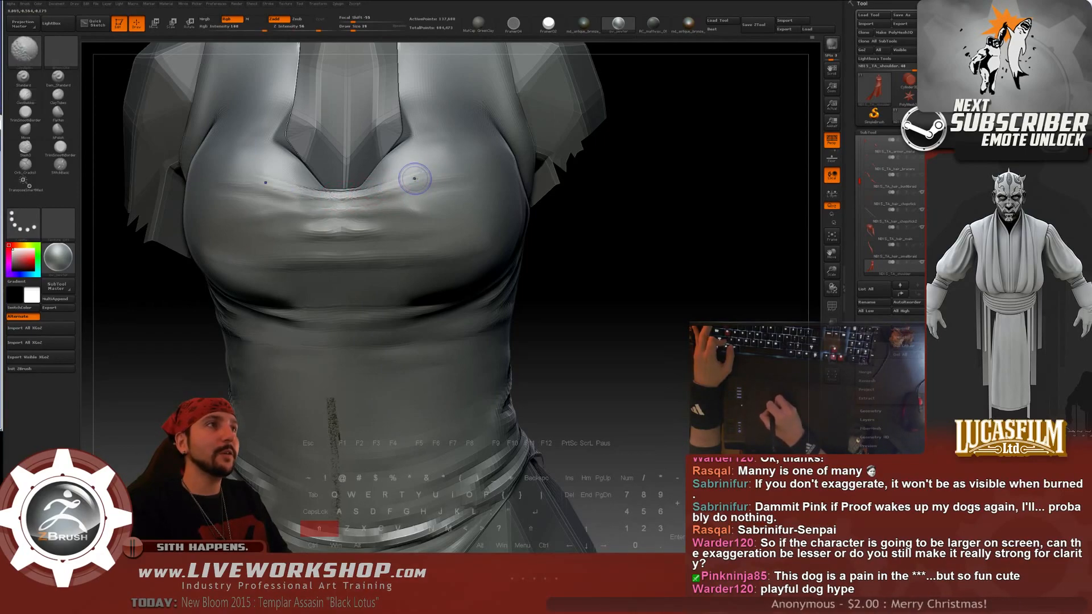
# - Smooth the outer ends of the curved upper-chest fold so they fade into both breasts
pyautogui.press('shift')
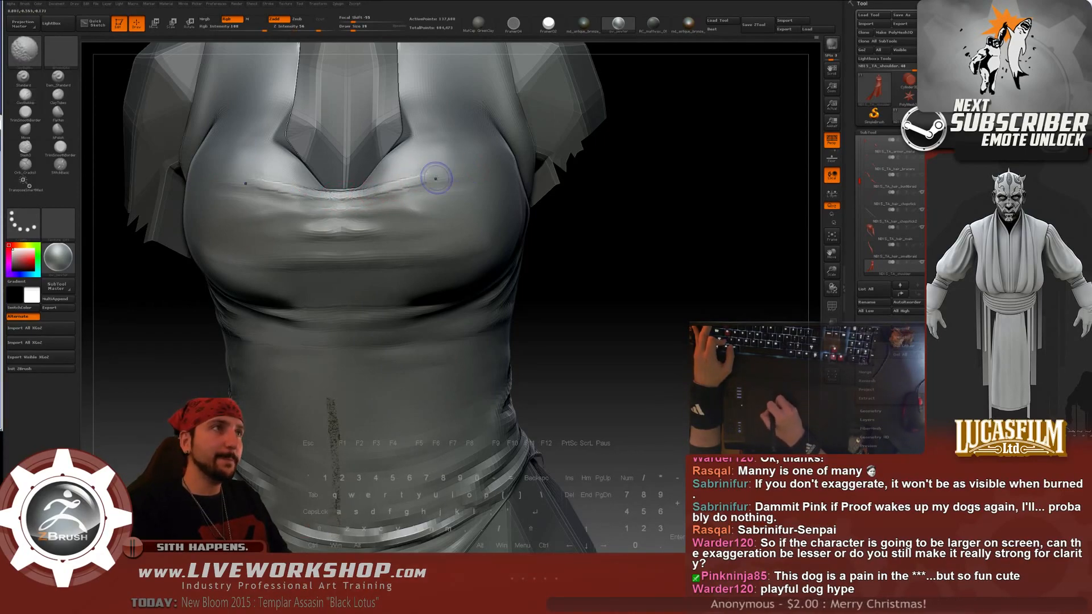
pyautogui.press('shift')
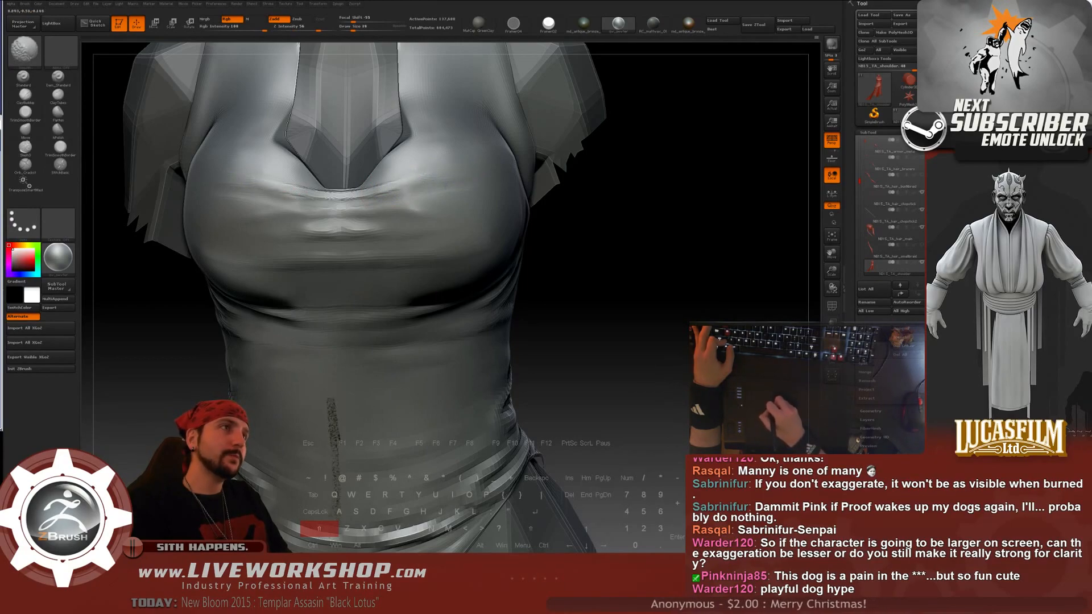
pyautogui.press('shift')
pyautogui.press('shift')
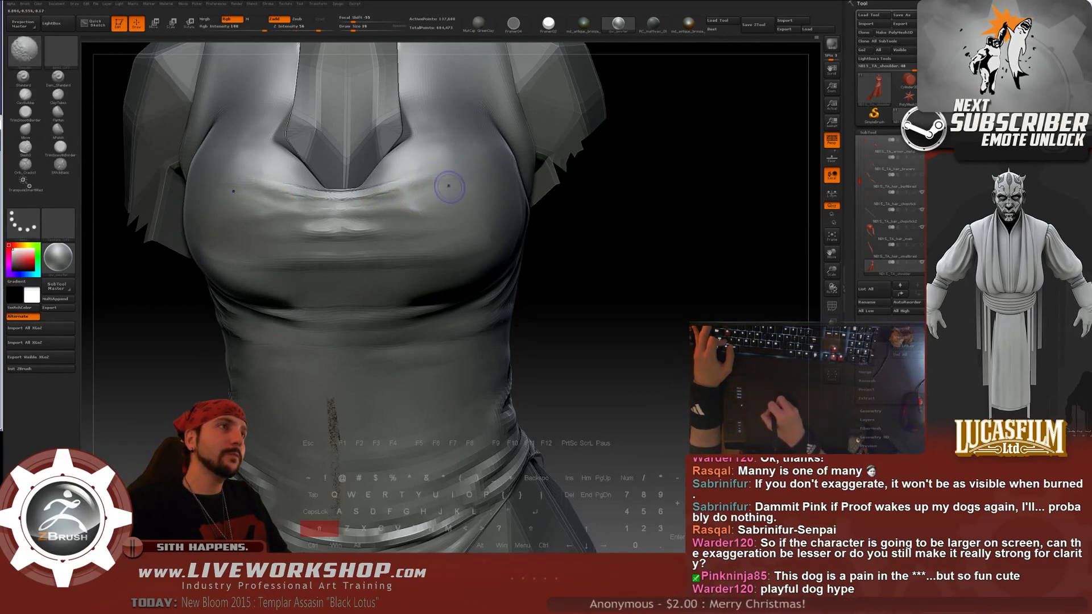
pyautogui.press('s')
pyautogui.press('shift')
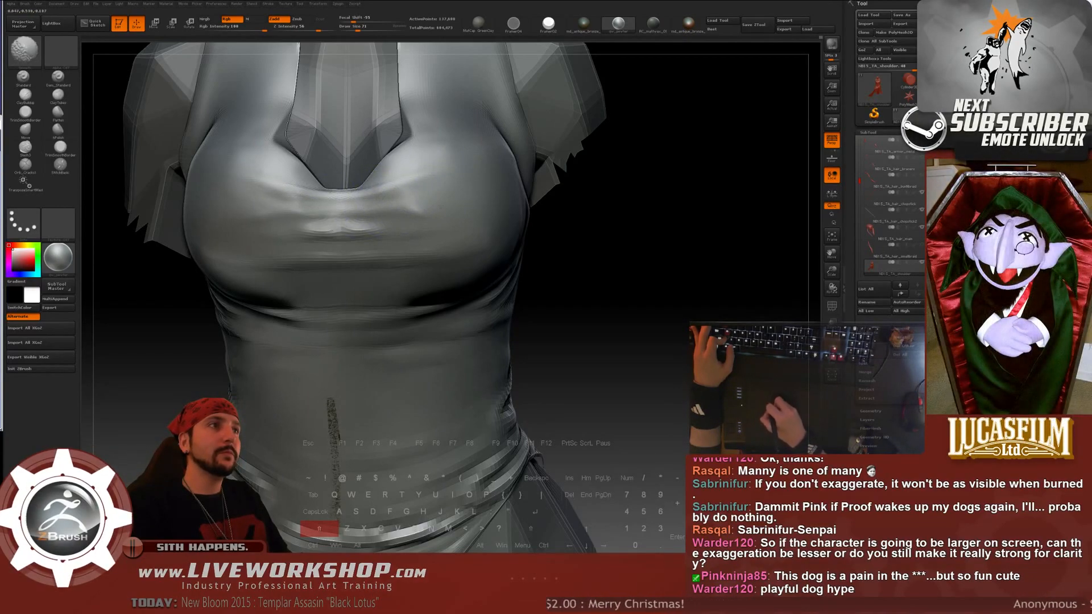
pyautogui.press('shift')
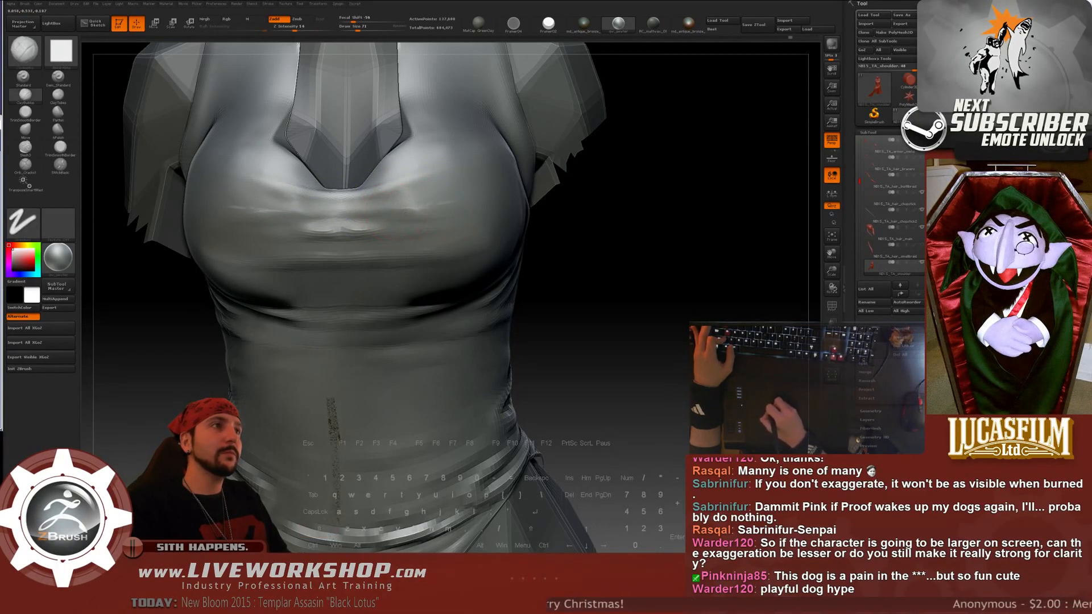
pyautogui.press('shift')
# - Deepen and sharpen the horizontal creases between the breasts with a smaller brush, extending the lower crease outward
pyautogui.keyDown('alt'); pyautogui.moveTo(617, 418); pyautogui.dragTo(612, 221); pyautogui.keyUp('alt')
pyautogui.moveTo(611, 222)
pyautogui.keyDown('alt'); pyautogui.mouseDown()
pyautogui.moveTo(608, 415)
pyautogui.moveTo(688, 224)
pyautogui.moveTo(711, 274)
pyautogui.mouseUp(); pyautogui.keyUp('alt')
pyautogui.moveTo(421, 258)
pyautogui.mouseDown()
pyautogui.moveTo(354, 257)
pyautogui.moveTo(387, 264)
pyautogui.mouseUp()
pyautogui.press('s')
pyautogui.press('s')
pyautogui.moveTo(612, 307); pyautogui.dragTo(609, 248)
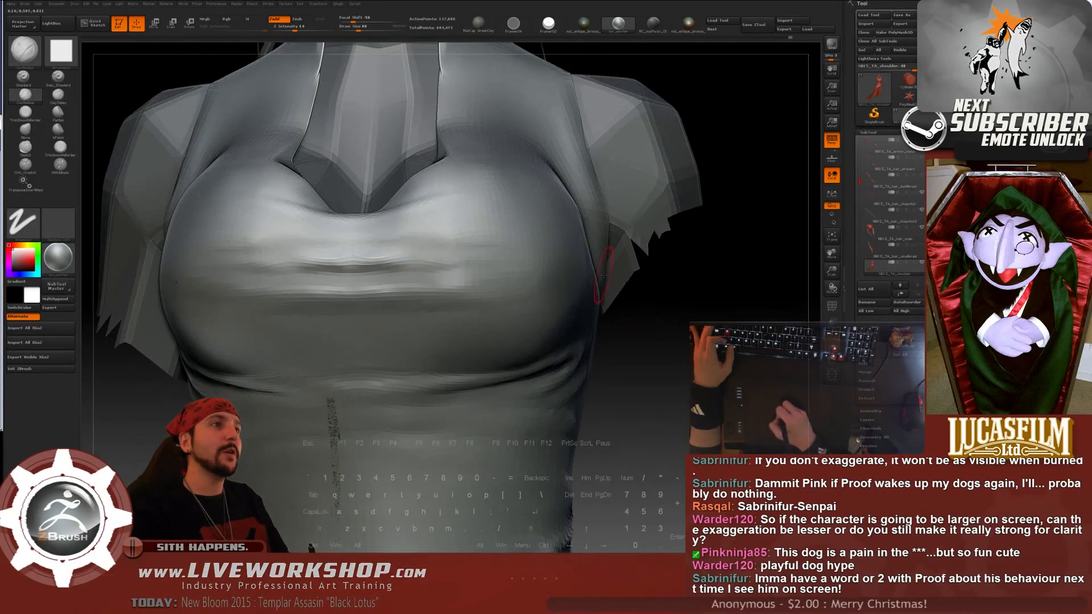
pyautogui.moveTo(712, 313); pyautogui.dragTo(729, 273)
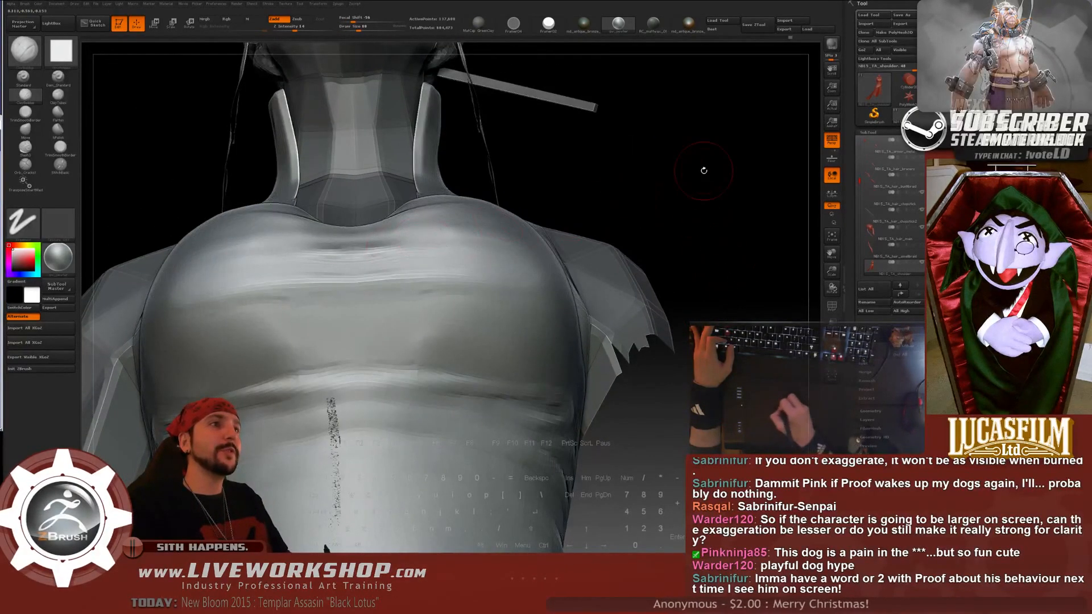
pyautogui.moveTo(705, 171); pyautogui.dragTo(695, 242)
pyautogui.press('s')
pyautogui.moveTo(379, 271); pyautogui.dragTo(376, 271)
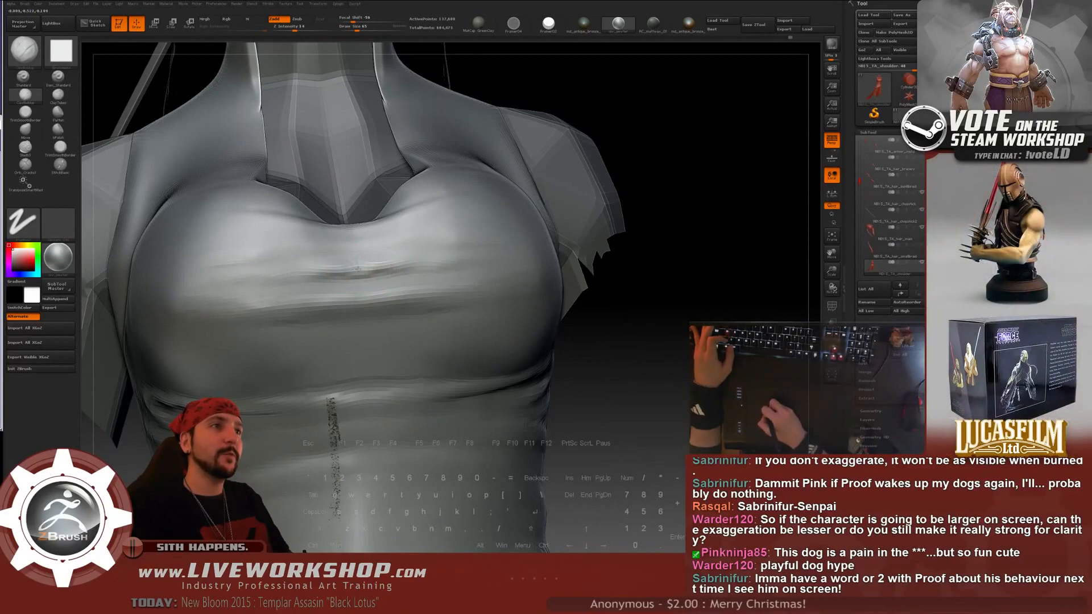
pyautogui.press('[')
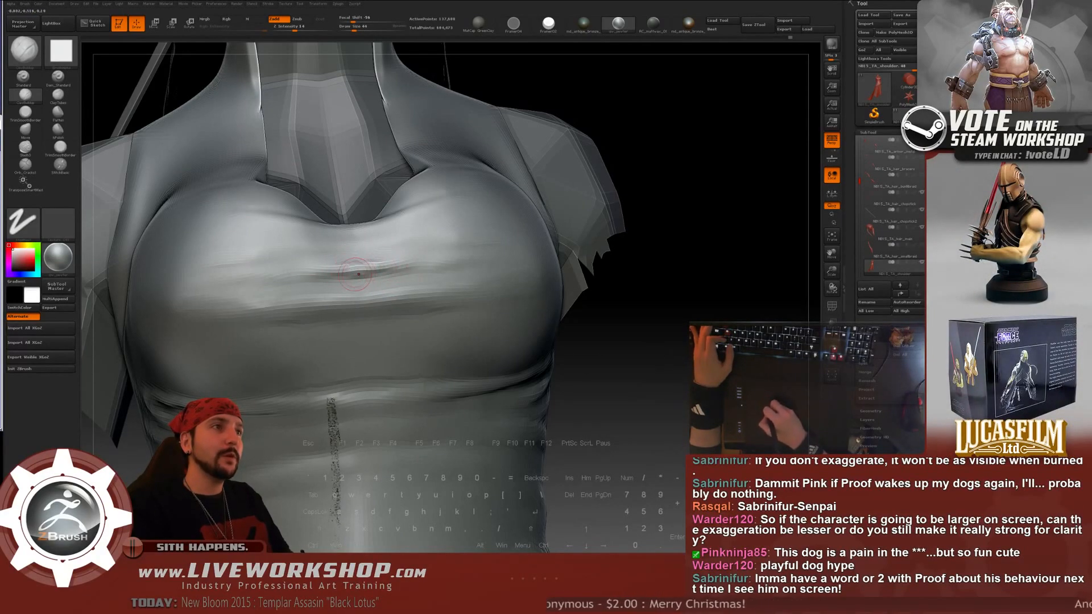
pyautogui.press('shift')
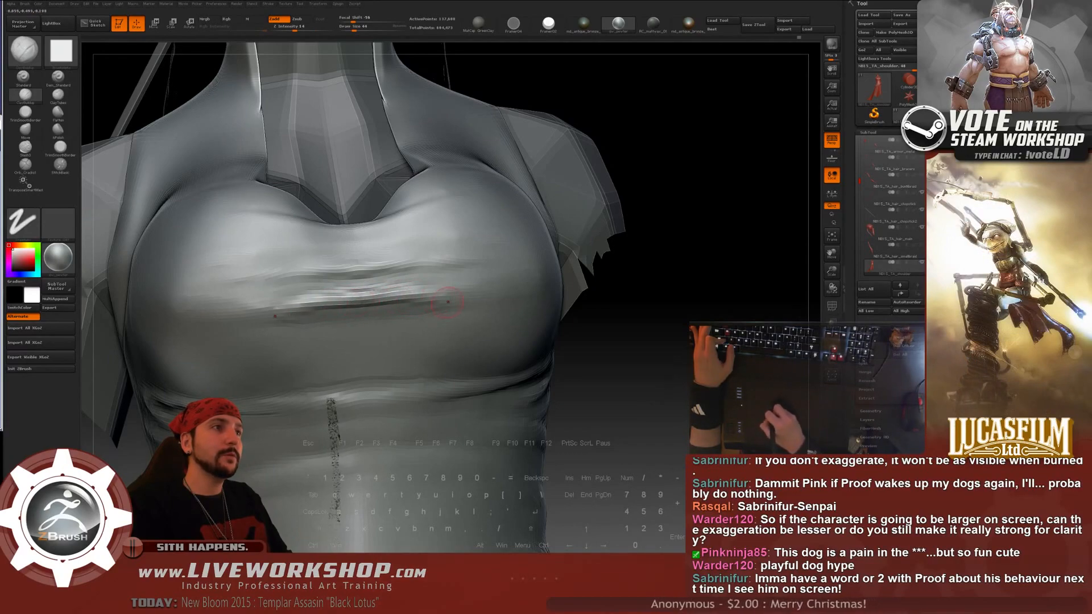
# - Smooth the horizontal chest creases and blend their ends into the surrounding cloth
pyautogui.press('shift')
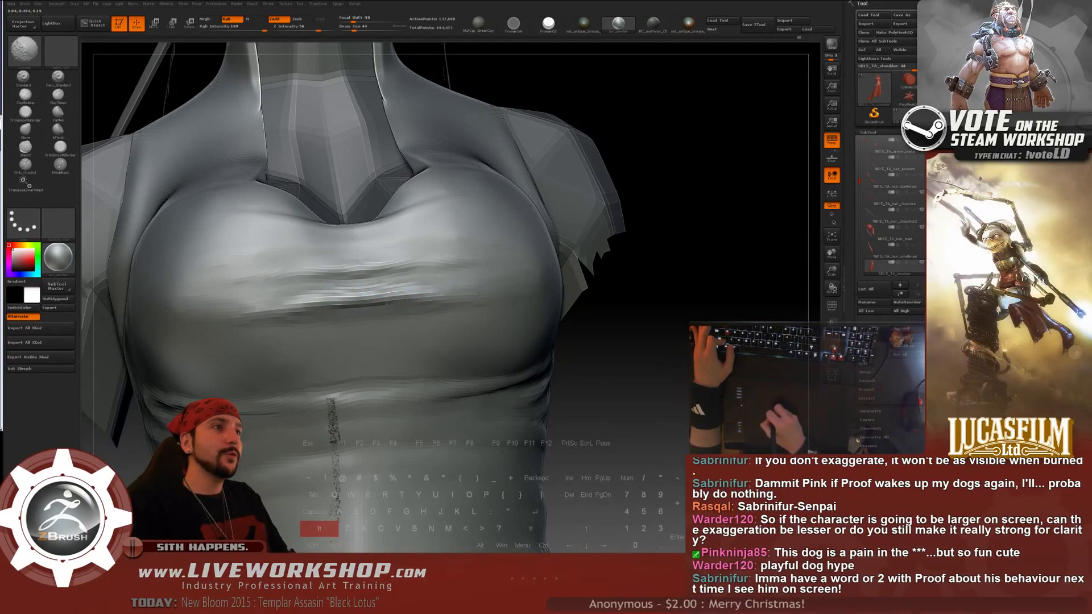
pyautogui.moveTo(403, 273)
pyautogui.keyDown('shift'); pyautogui.mouseDown()
pyautogui.moveTo(489, 259)
pyautogui.moveTo(373, 284)
pyautogui.moveTo(395, 302)
pyautogui.mouseUp(); pyautogui.keyUp('shift')
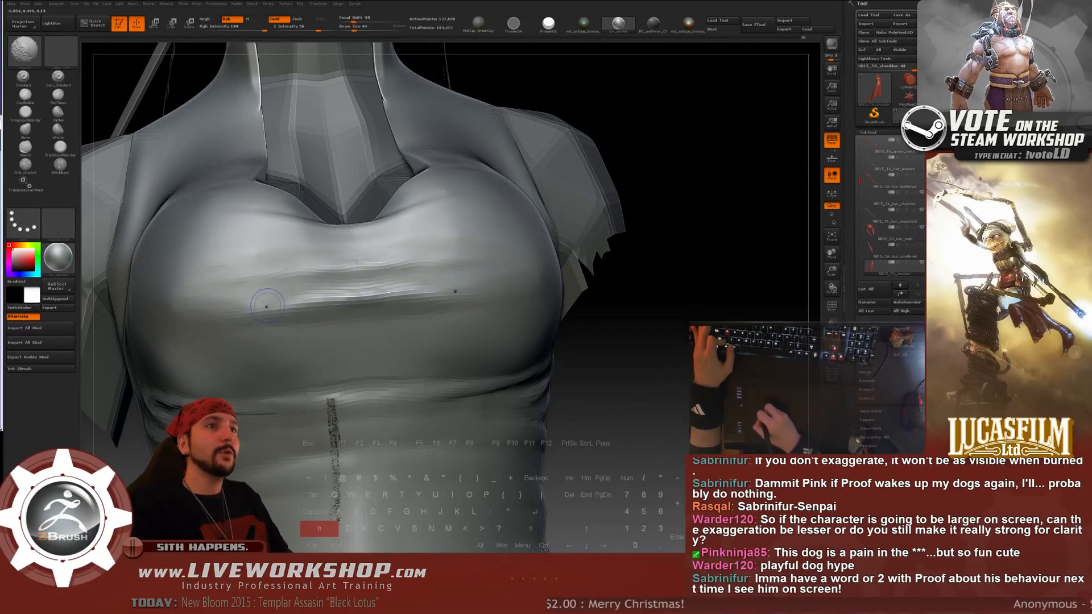
pyautogui.keyDown('shift'); pyautogui.moveTo(268, 306); pyautogui.dragTo(467, 301); pyautogui.keyUp('shift')
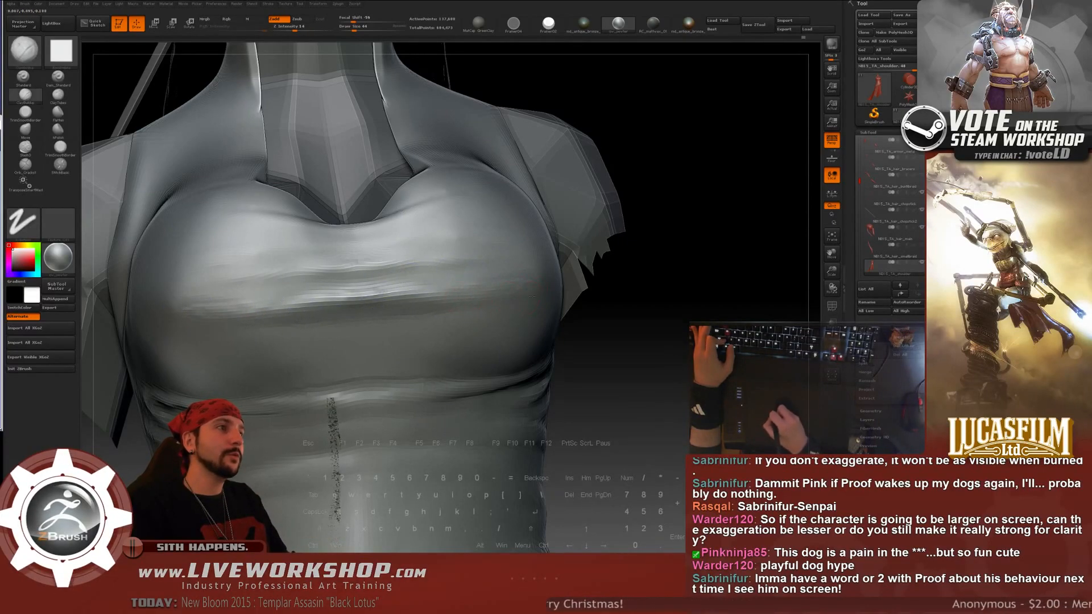
pyautogui.press('shift')
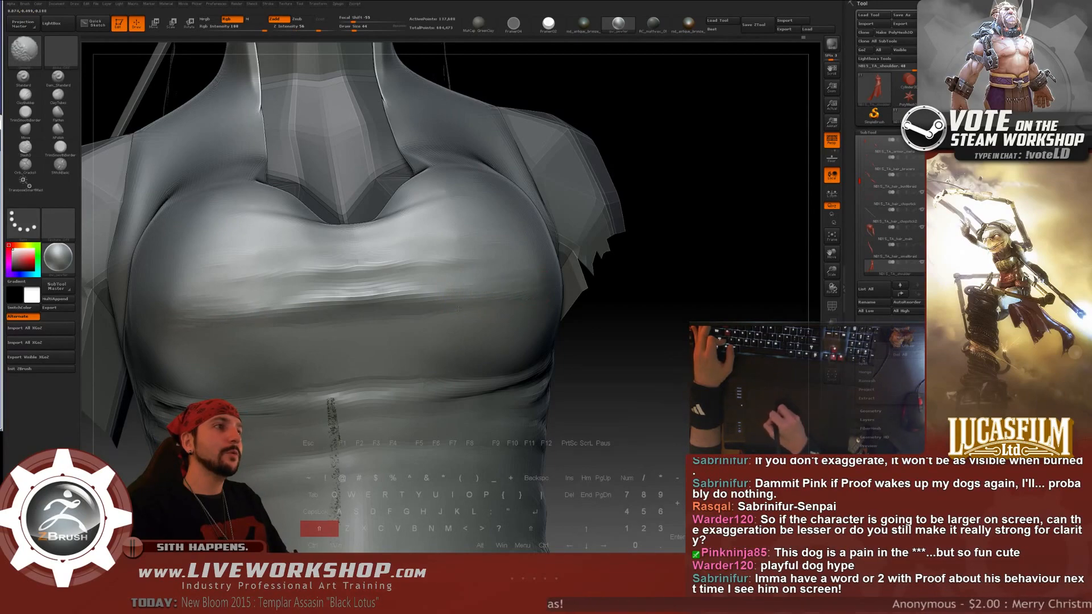
# - Select the base body subtool and save the ZTool as a new version with an extra "b" in its file name
pyautogui.keyDown('alt'); pyautogui.moveTo(611, 319); pyautogui.dragTo(687, 214); pyautogui.keyUp('alt')
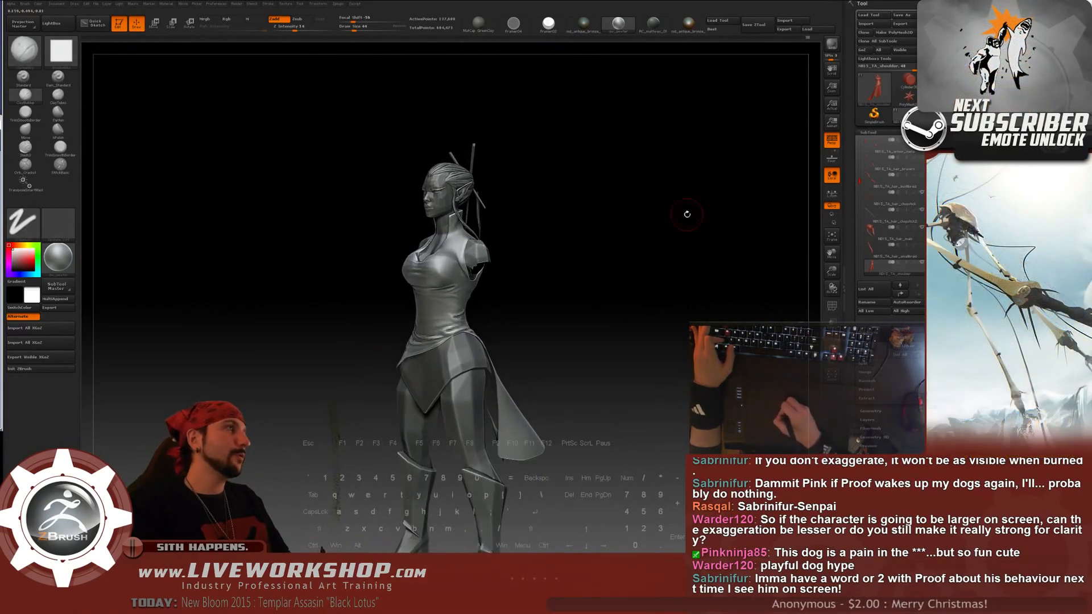
pyautogui.keyDown('shift'); pyautogui.moveTo(631, 239); pyautogui.dragTo(648, 239); pyautogui.keyUp('shift')
pyautogui.keyDown('alt'); pyautogui.click(450, 261); pyautogui.keyUp('alt')
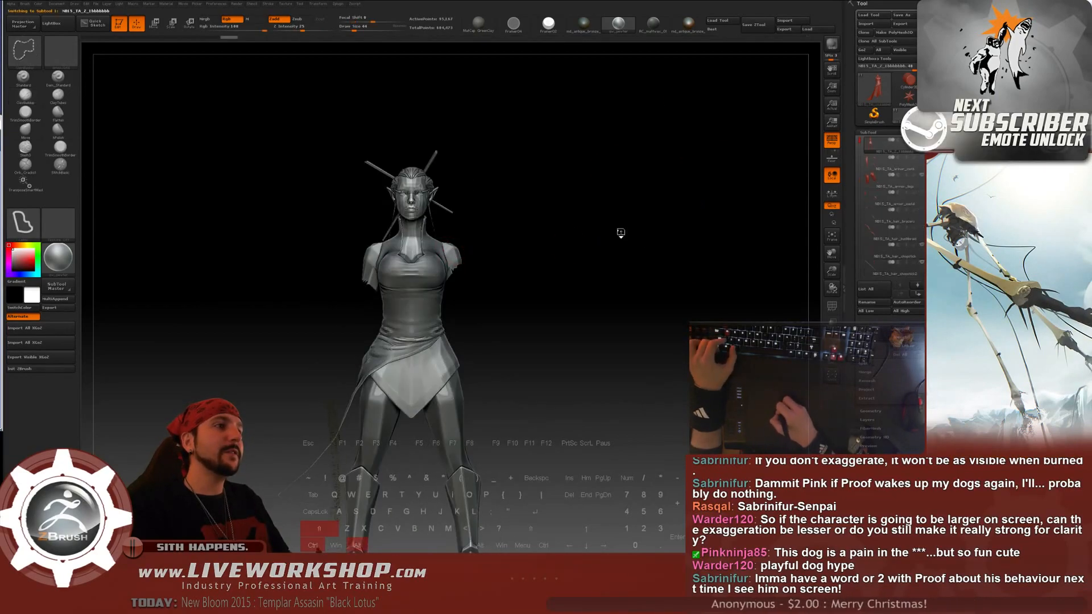
pyautogui.click(754, 24)
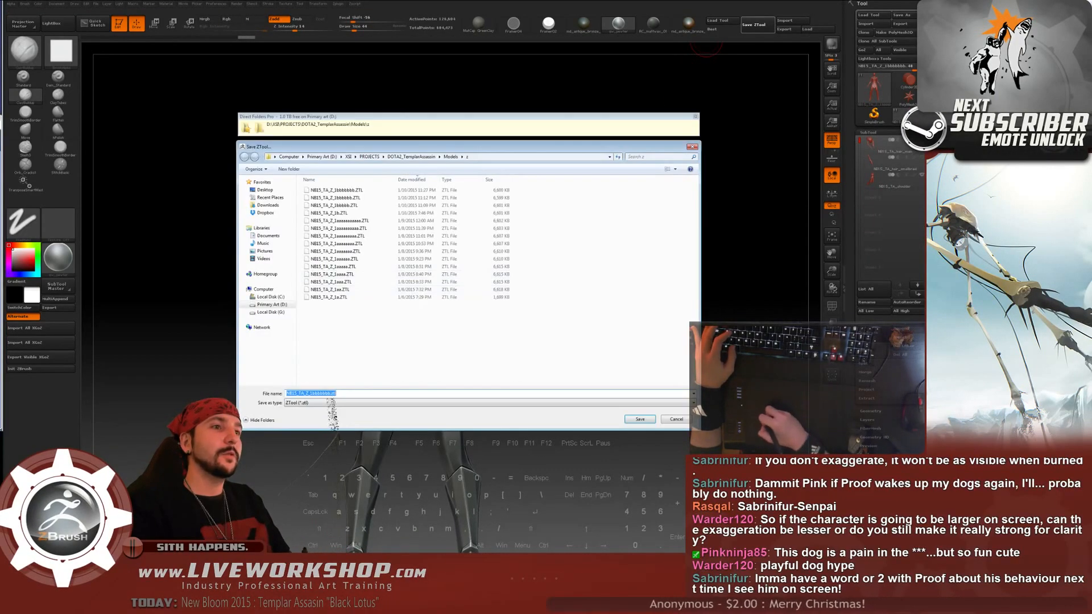
pyautogui.click(330, 394)
pyautogui.write('b')
pyautogui.click(637, 419)
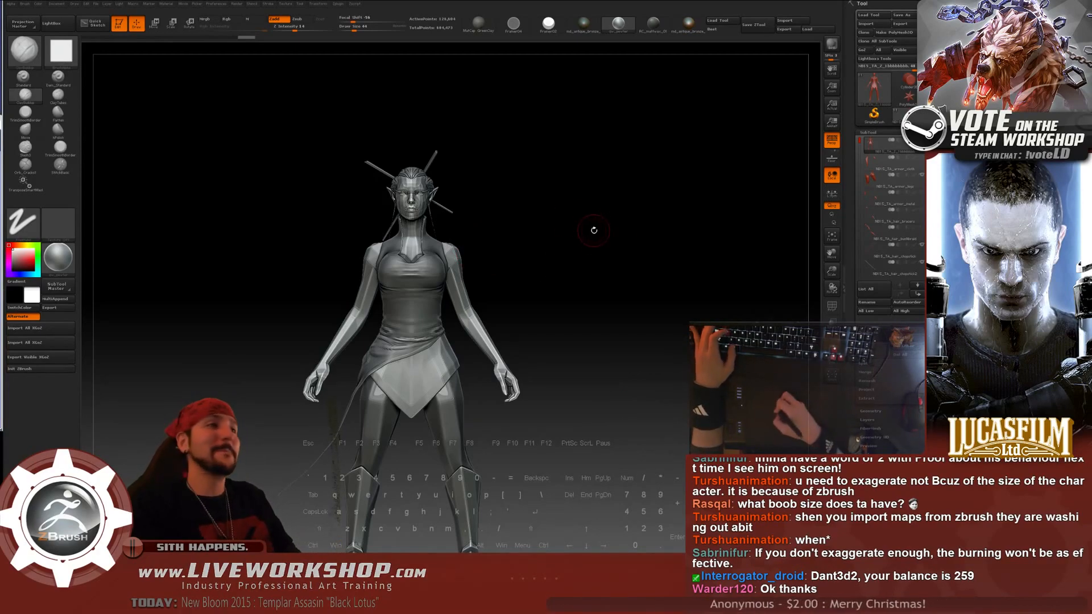
# - Reselect the shirt subtool and sculpt diagonal folds rising from the neckline's lower point along its slanted edges
pyautogui.moveTo(586, 247)
pyautogui.keyDown('alt'); pyautogui.mouseDown()
pyautogui.moveTo(539, 280)
pyautogui.moveTo(558, 214)
pyautogui.moveTo(458, 262)
pyautogui.moveTo(481, 358)
pyautogui.moveTo(573, 322)
pyautogui.moveTo(549, 271)
pyautogui.mouseUp(); pyautogui.keyUp('alt')
pyautogui.moveTo(249, 247)
pyautogui.keyDown('ctrl'); pyautogui.keyDown('alt'); pyautogui.keyDown('shift'); pyautogui.mouseDown()
pyautogui.moveTo(221, 286)
pyautogui.moveTo(256, 458)
pyautogui.moveTo(323, 332)
pyautogui.moveTo(237, 249)
pyautogui.mouseUp(); pyautogui.keyUp('shift'); pyautogui.keyUp('alt'); pyautogui.keyUp('ctrl')
pyautogui.keyDown('alt'); pyautogui.moveTo(588, 285); pyautogui.dragTo(554, 318); pyautogui.keyUp('alt')
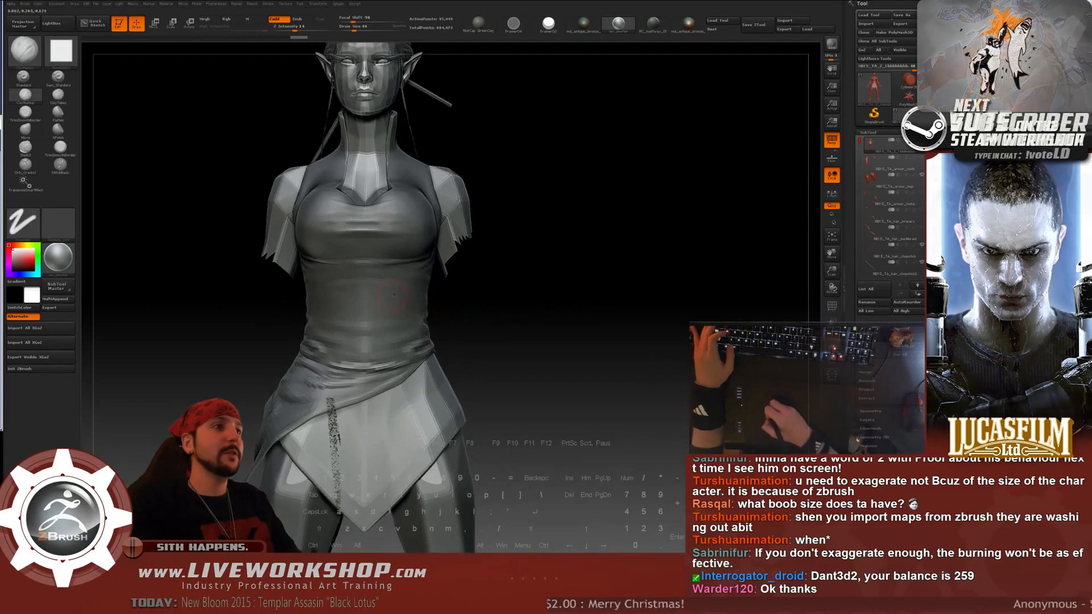
pyautogui.keyDown('alt'); pyautogui.click(407, 293); pyautogui.keyUp('alt')
pyautogui.moveTo(455, 293)
pyautogui.keyDown('alt'); pyautogui.mouseDown()
pyautogui.moveTo(711, 303)
pyautogui.moveTo(712, 233)
pyautogui.moveTo(716, 260)
pyautogui.mouseUp(); pyautogui.keyUp('alt')
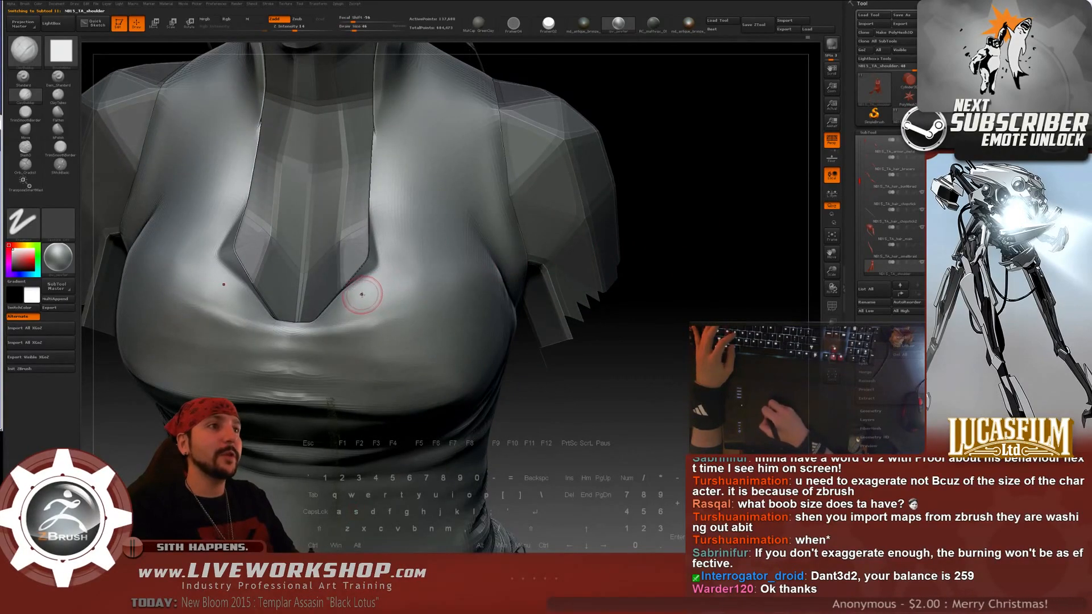
pyautogui.press(']')
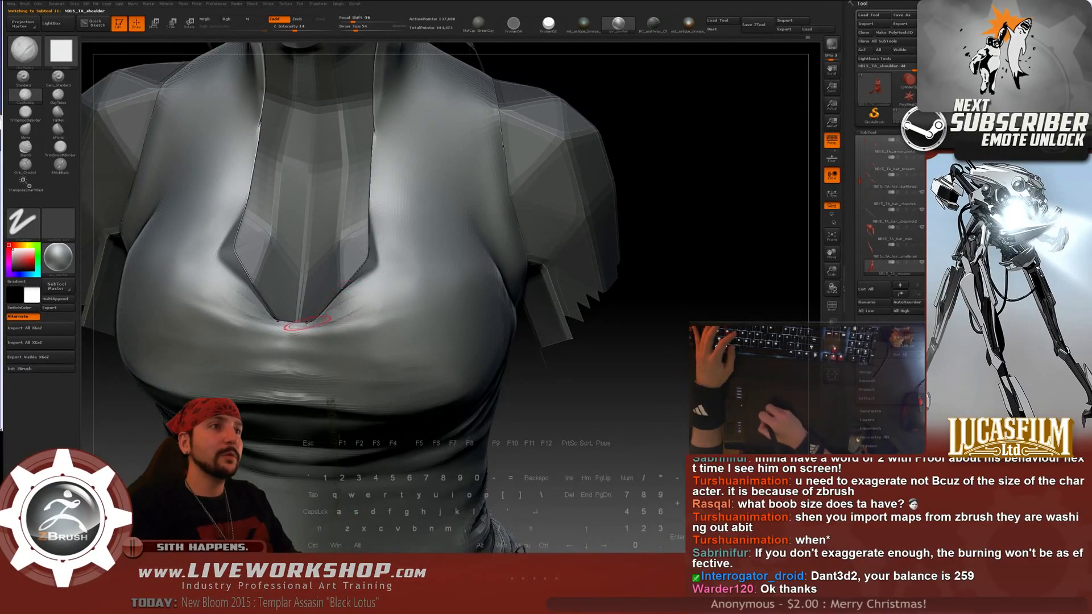
pyautogui.moveTo(331, 313)
pyautogui.mouseDown()
pyautogui.moveTo(395, 259)
pyautogui.moveTo(347, 307)
pyautogui.moveTo(364, 291)
pyautogui.mouseUp()
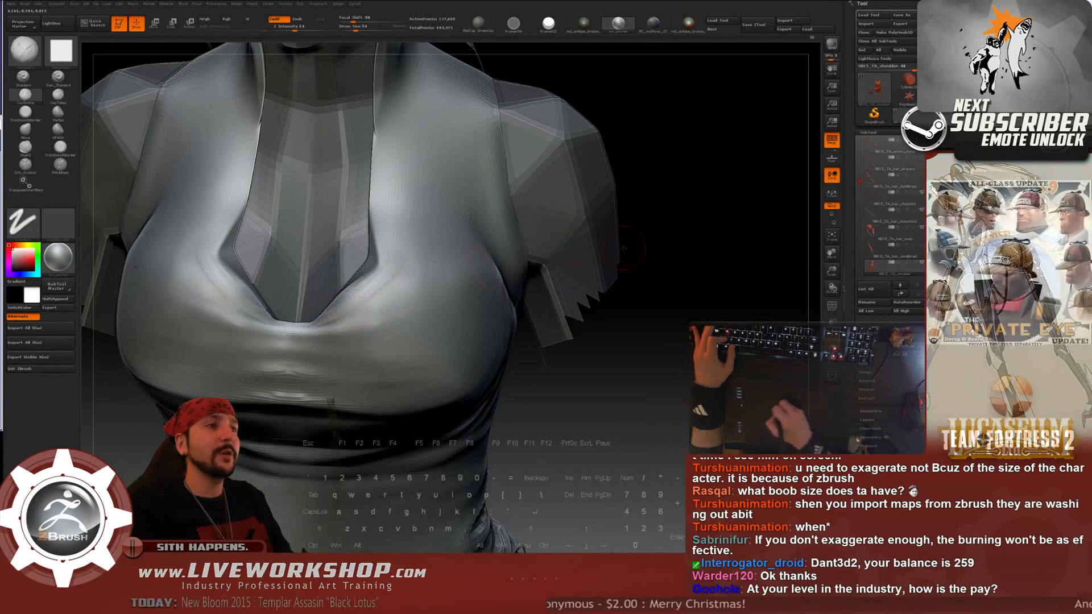
# - Strengthen the diagonal folds along the neckline's slanted lower edges and smooth their outer ends into the breasts
pyautogui.moveTo(672, 307)
pyautogui.mouseDown()
pyautogui.moveTo(710, 246)
pyautogui.moveTo(710, 273)
pyautogui.moveTo(591, 254)
pyautogui.mouseUp()
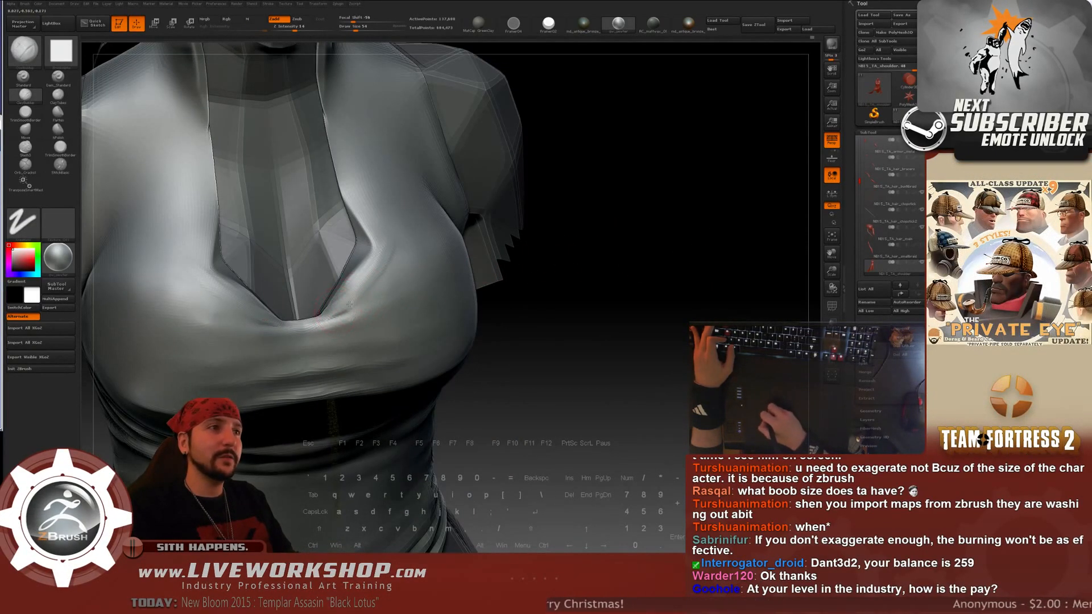
pyautogui.moveTo(336, 313)
pyautogui.keyDown('shift'); pyautogui.mouseDown()
pyautogui.moveTo(373, 279)
pyautogui.moveTo(348, 301)
pyautogui.mouseUp(); pyautogui.keyUp('shift')
pyautogui.press('shift')
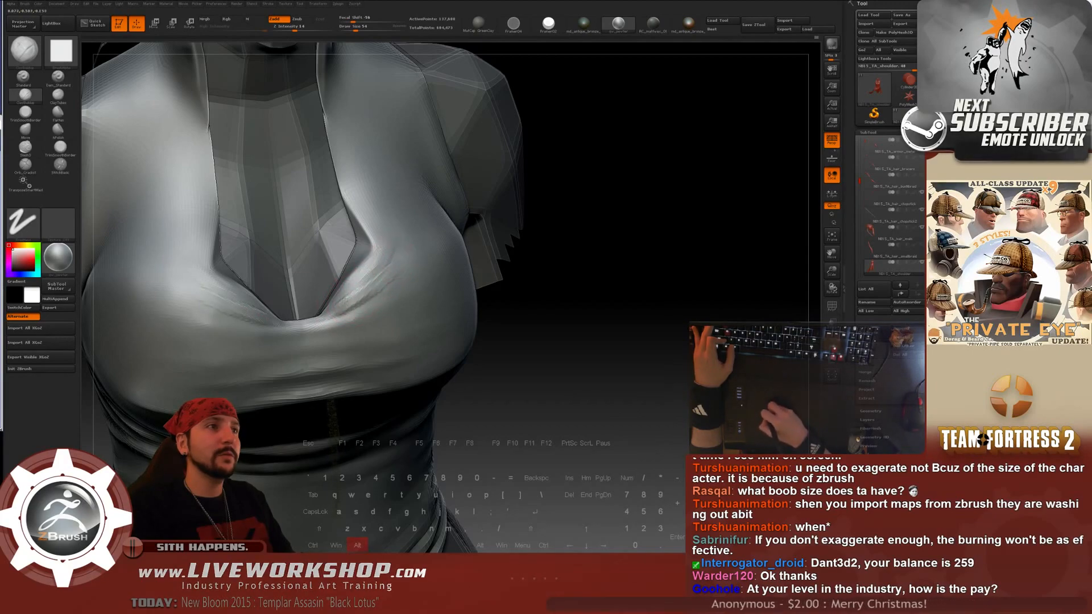
pyautogui.press('alt')
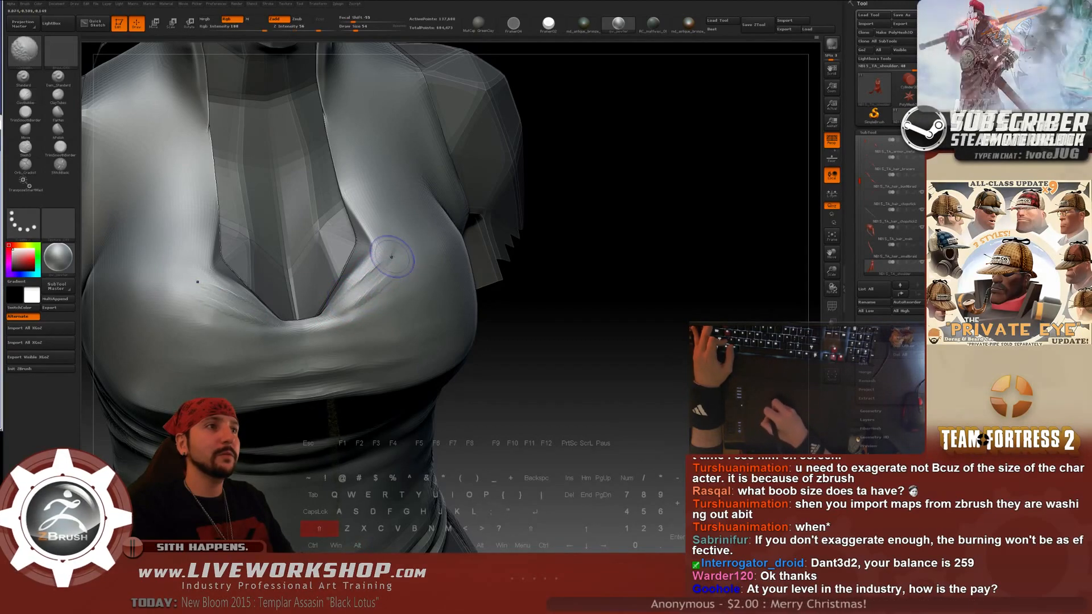
pyautogui.press('shift')
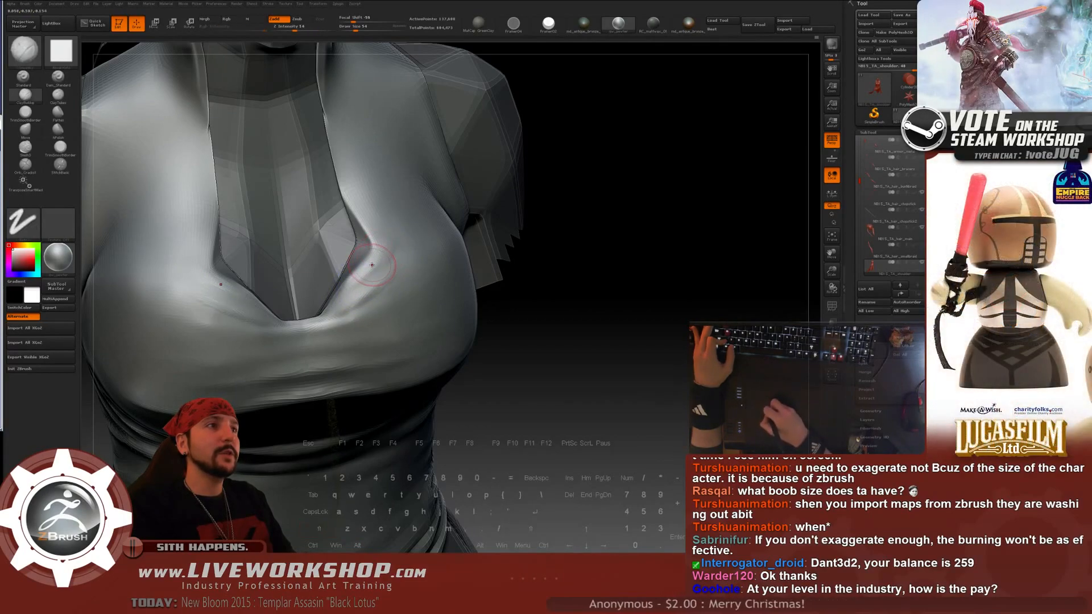
# - Try to sculpt a raised cloth ridge upward along both long edges of the neckline opening
pyautogui.moveTo(589, 236); pyautogui.dragTo(554, 270)
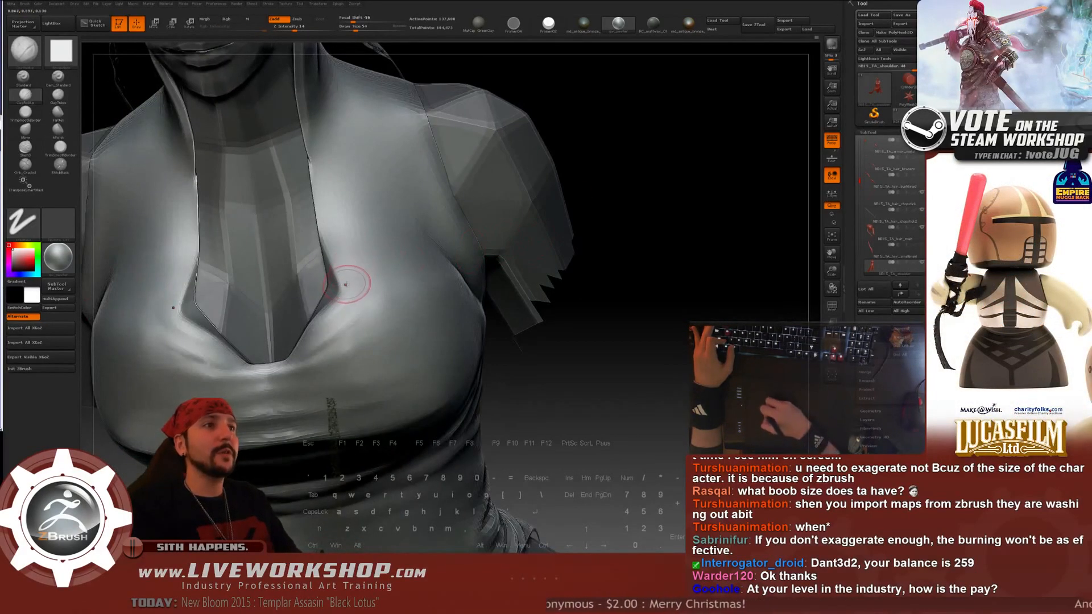
pyautogui.press('s')
pyautogui.moveTo(334, 270)
pyautogui.mouseDown()
pyautogui.moveTo(350, 284)
pyautogui.moveTo(319, 198)
pyautogui.mouseUp()
pyautogui.press('f')
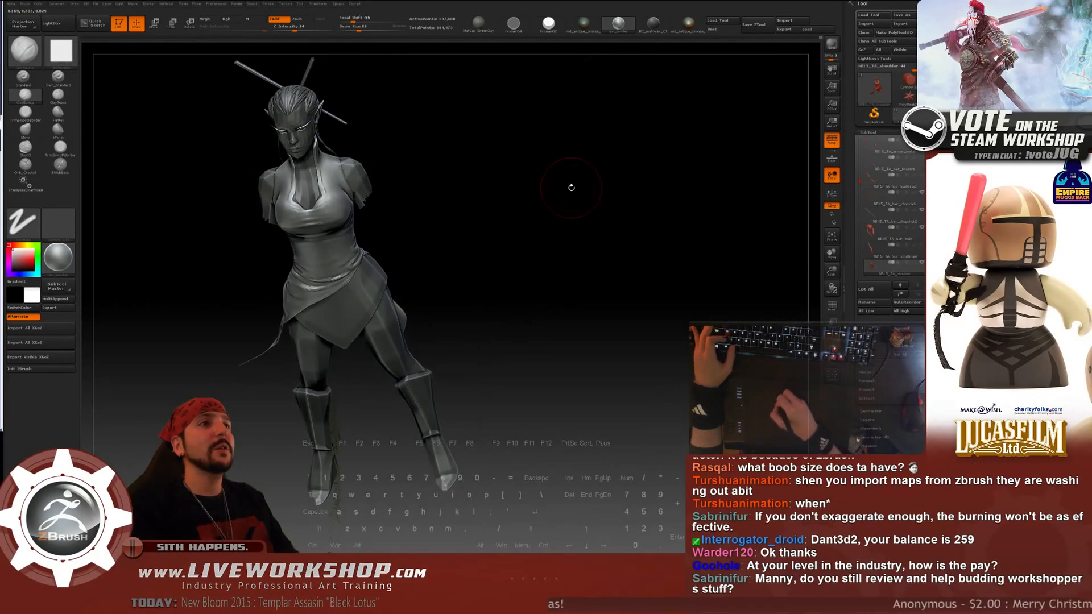
pyautogui.keyDown('alt'); pyautogui.moveTo(545, 170); pyautogui.dragTo(646, 244); pyautogui.keyUp('alt')
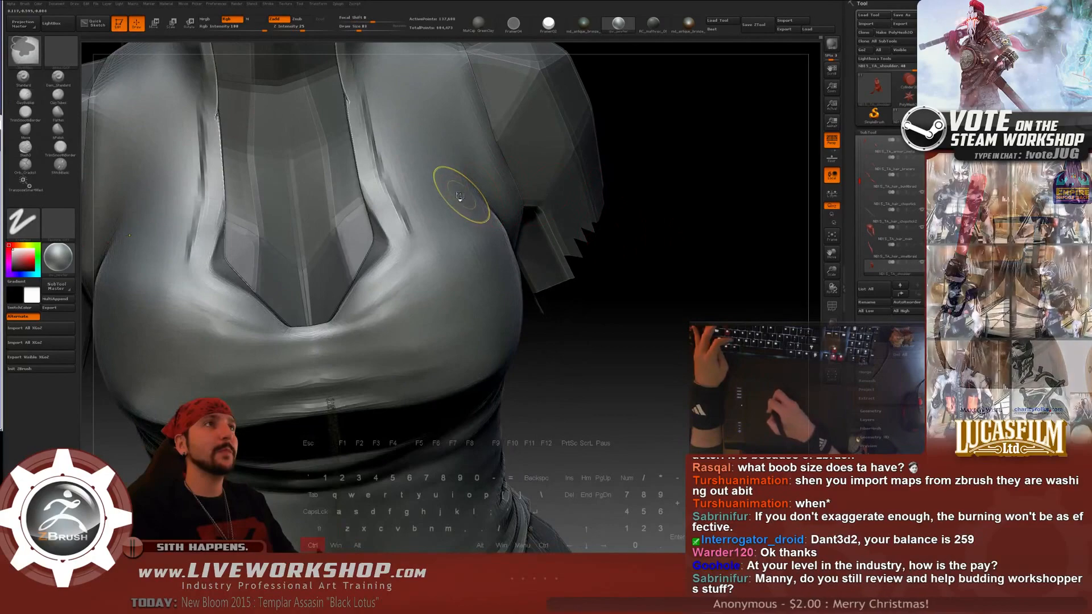
# - Undo the ridge strokes along the long edges of the neckline
pyautogui.hotkey('ctrl', 'z')
pyautogui.hotkey('ctrl', 'z')
pyautogui.hotkey('ctrl', 'z')
pyautogui.hotkey('ctrl', 'z')
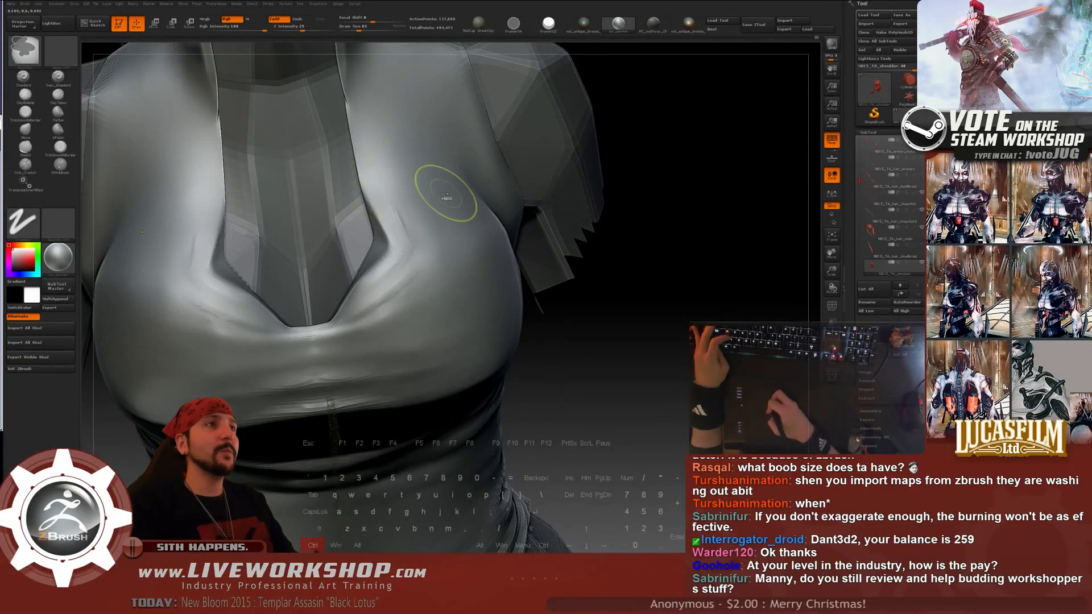
# - Sculpt small cloth creases on the breasts beside the neckline's lower corners and smooth them into the surface
pyautogui.moveTo(685, 287)
pyautogui.mouseDown()
pyautogui.moveTo(656, 290)
pyautogui.moveTo(634, 266)
pyautogui.mouseUp()
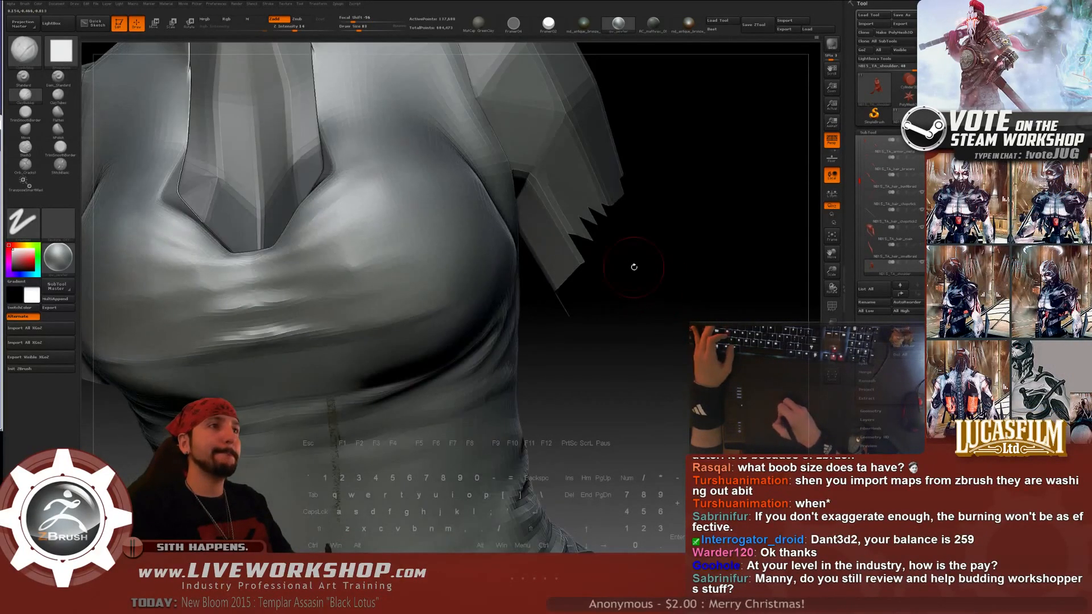
pyautogui.press('[')
pyautogui.press('[')
pyautogui.press('[')
pyautogui.press('[')
pyautogui.press('[')
pyautogui.press(']')
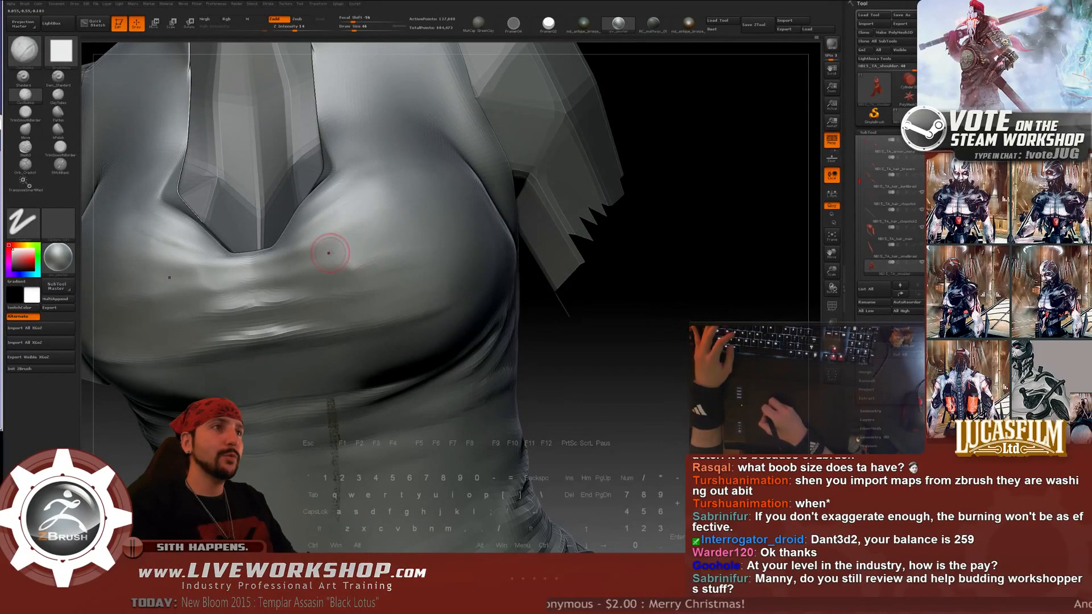
pyautogui.press(']')
pyautogui.press(']')
pyautogui.press(']')
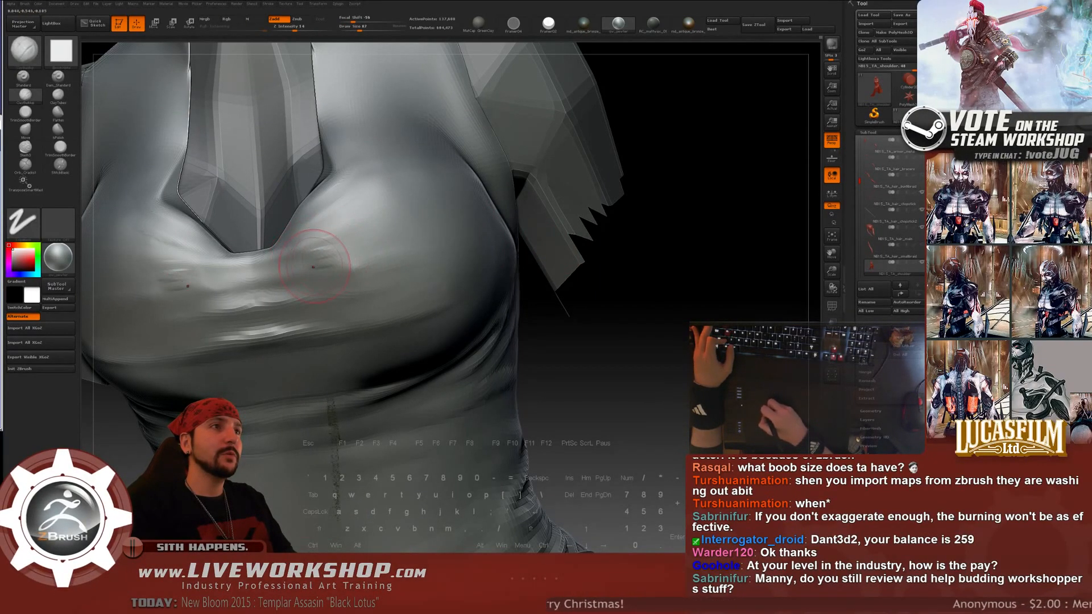
pyautogui.press('shift')
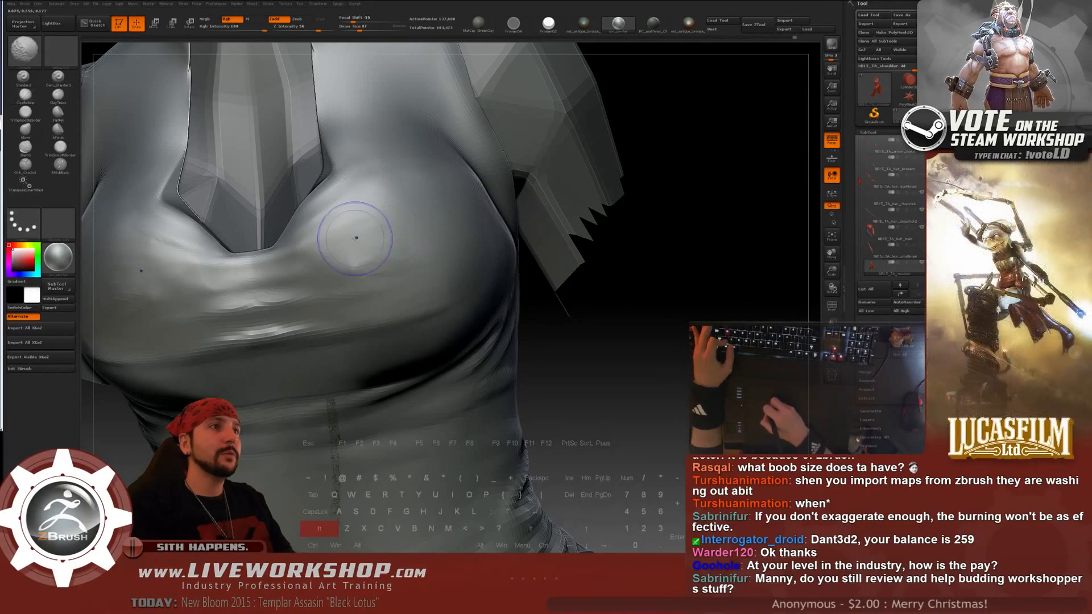
pyautogui.press('shift')
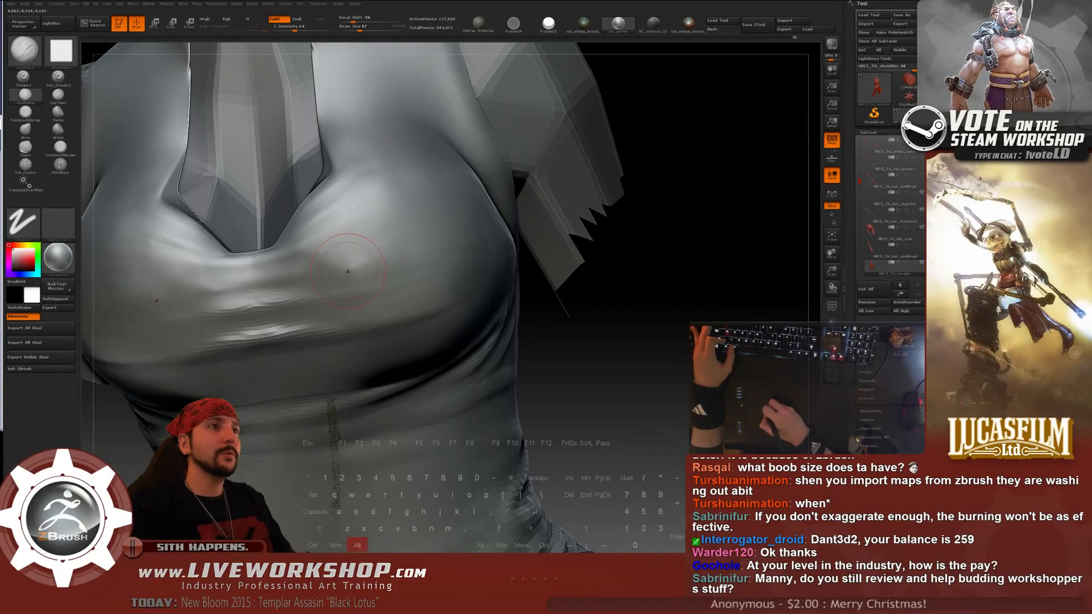
# - Refine the diagonal folds on the ribs beneath the side of the breast and soften their ends below the armhole
pyautogui.keyDown('alt'); pyautogui.moveTo(699, 354); pyautogui.dragTo(634, 234); pyautogui.keyUp('alt')
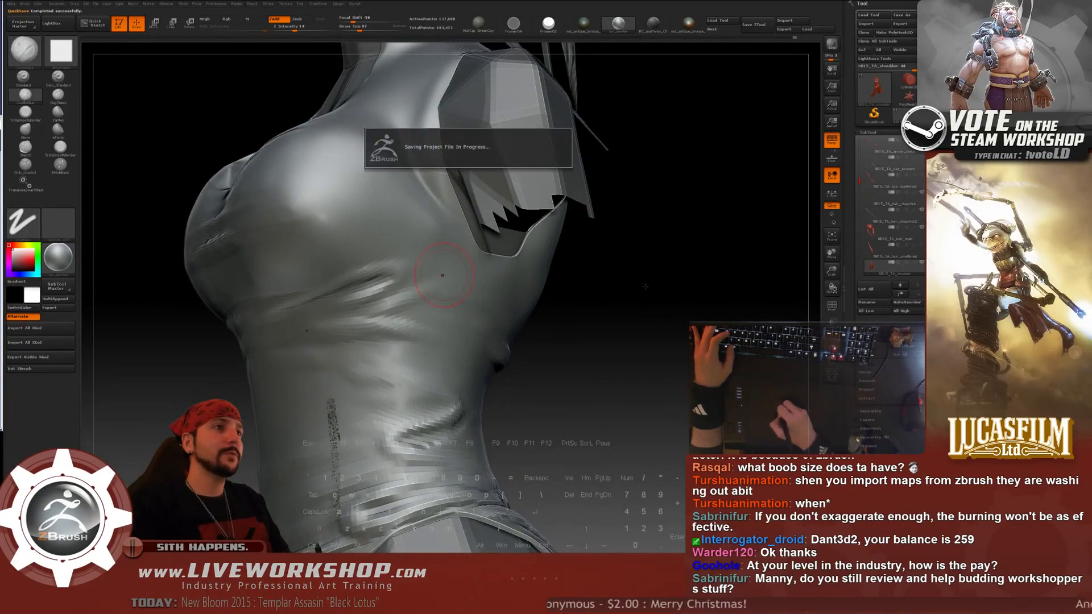
pyautogui.moveTo(645, 287)
pyautogui.keyDown('alt'); pyautogui.mouseDown()
pyautogui.moveTo(700, 297)
pyautogui.moveTo(671, 296)
pyautogui.mouseUp(); pyautogui.keyUp('alt')
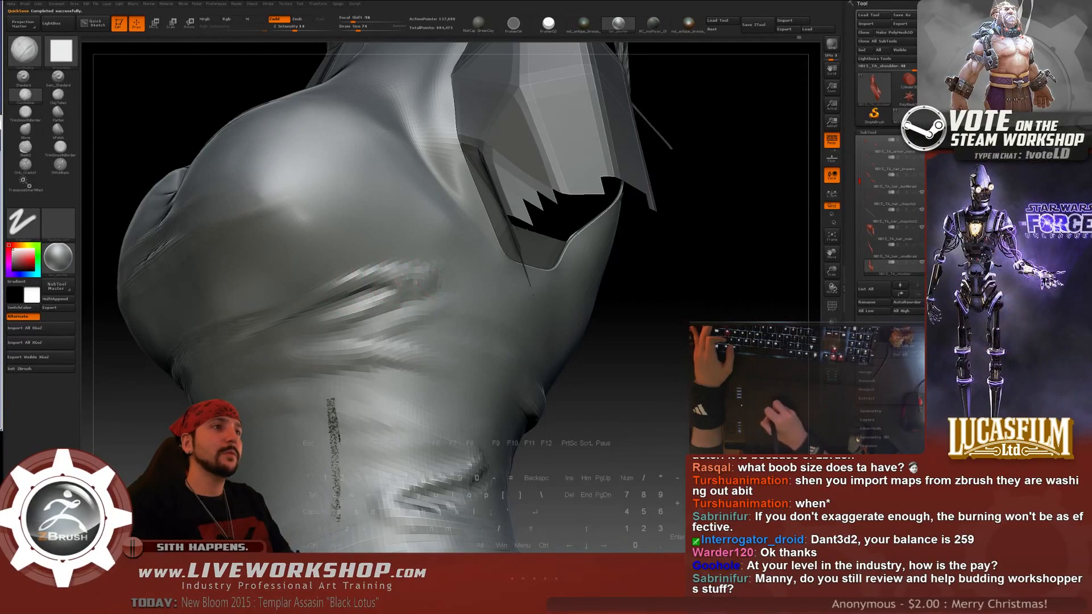
pyautogui.press('shift')
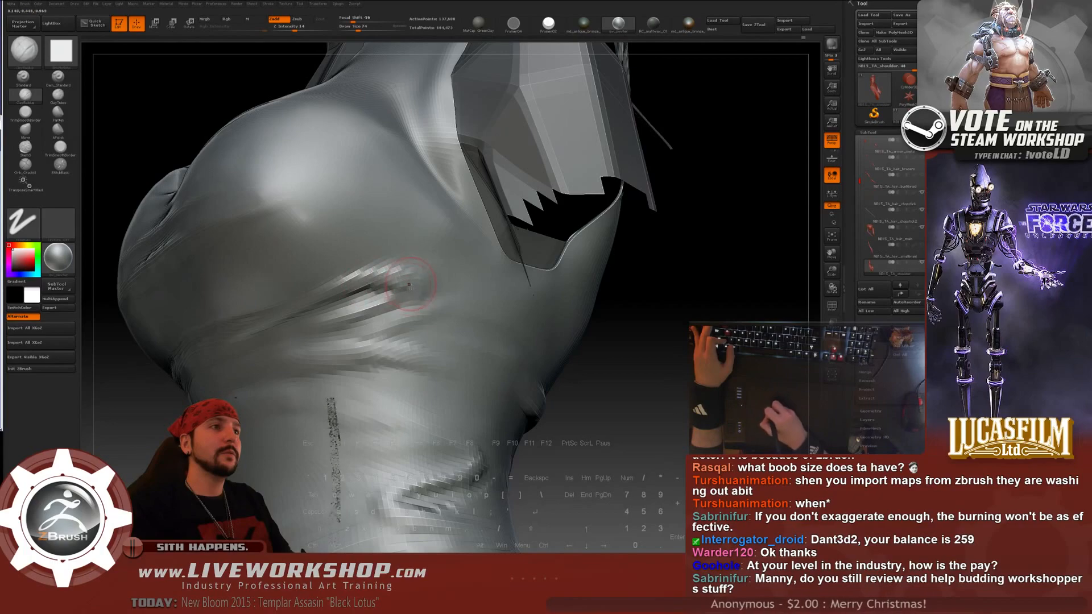
pyautogui.press('shift')
pyautogui.keyDown('shift'); pyautogui.moveTo(398, 298); pyautogui.dragTo(388, 289); pyautogui.keyUp('shift')
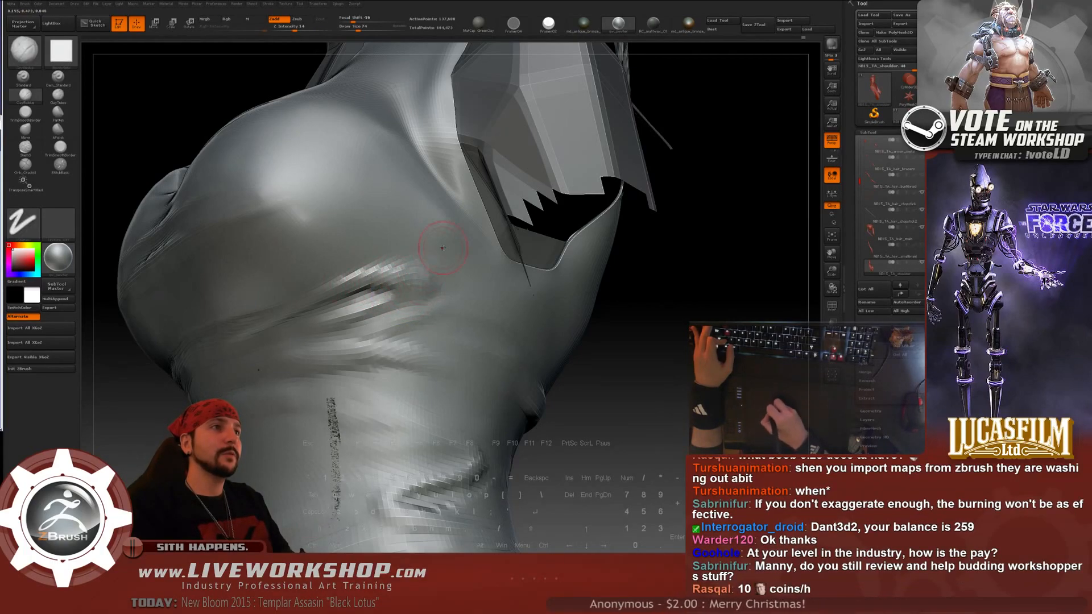
# - Sculpt thin diagonal creases from the side of the breast toward the armhole's front edge and smooth their upper ends
pyautogui.keyDown('alt'); pyautogui.moveTo(668, 285); pyautogui.dragTo(651, 287); pyautogui.keyUp('alt')
pyautogui.press(']')
pyautogui.press(']')
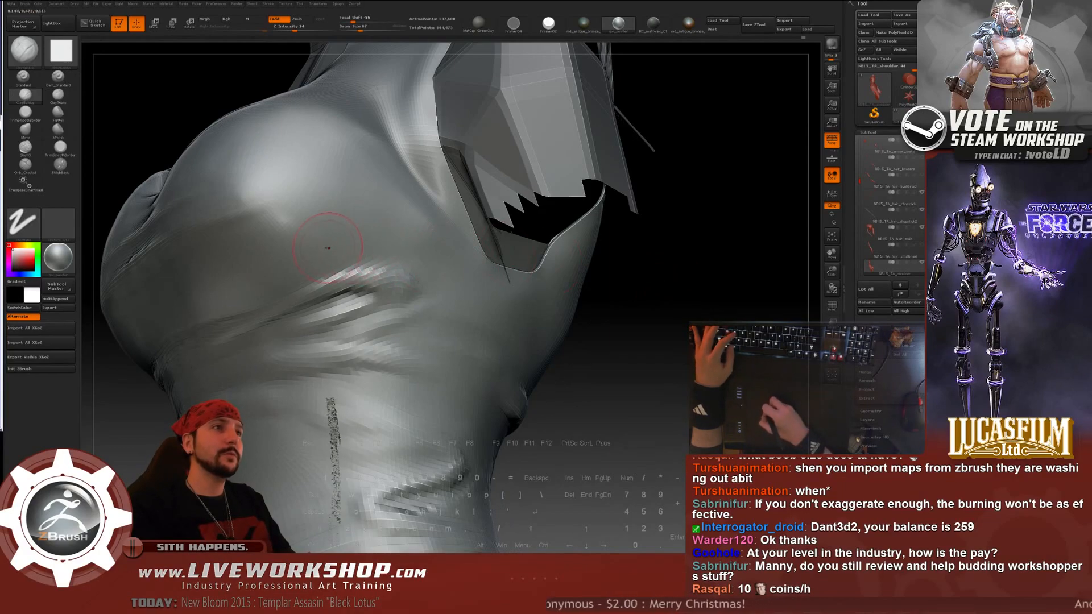
pyautogui.moveTo(635, 246)
pyautogui.mouseDown()
pyautogui.moveTo(704, 262)
pyautogui.moveTo(589, 255)
pyautogui.moveTo(729, 263)
pyautogui.moveTo(643, 258)
pyautogui.mouseUp()
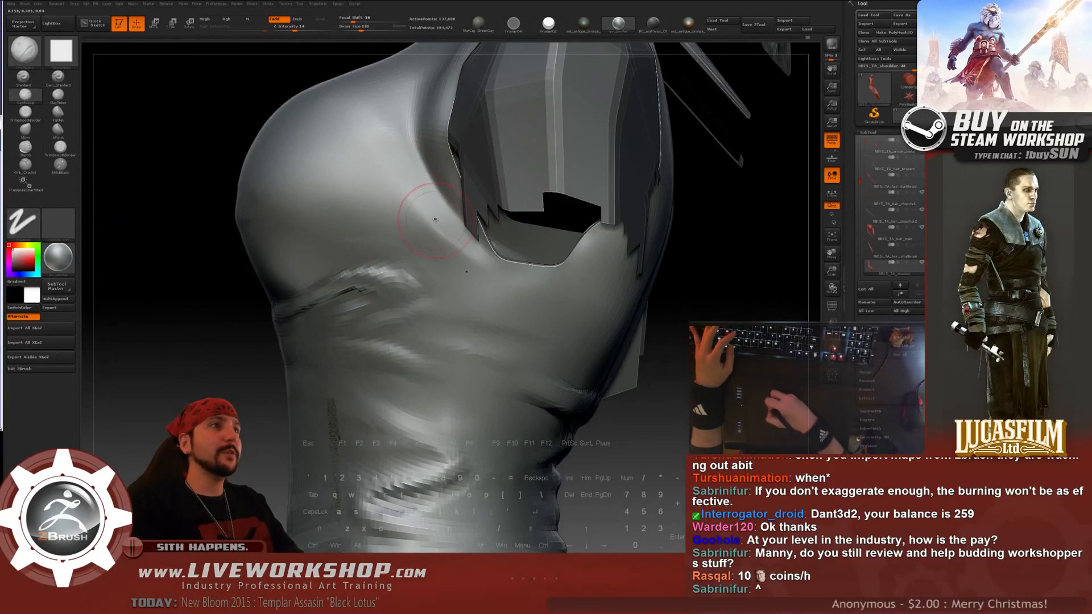
pyautogui.moveTo(440, 213)
pyautogui.mouseDown()
pyautogui.moveTo(412, 200)
pyautogui.moveTo(398, 161)
pyautogui.moveTo(426, 206)
pyautogui.mouseUp()
pyautogui.press(']')
pyautogui.press(']')
pyautogui.press('[')
pyautogui.press('[')
pyautogui.press('[')
pyautogui.press('[')
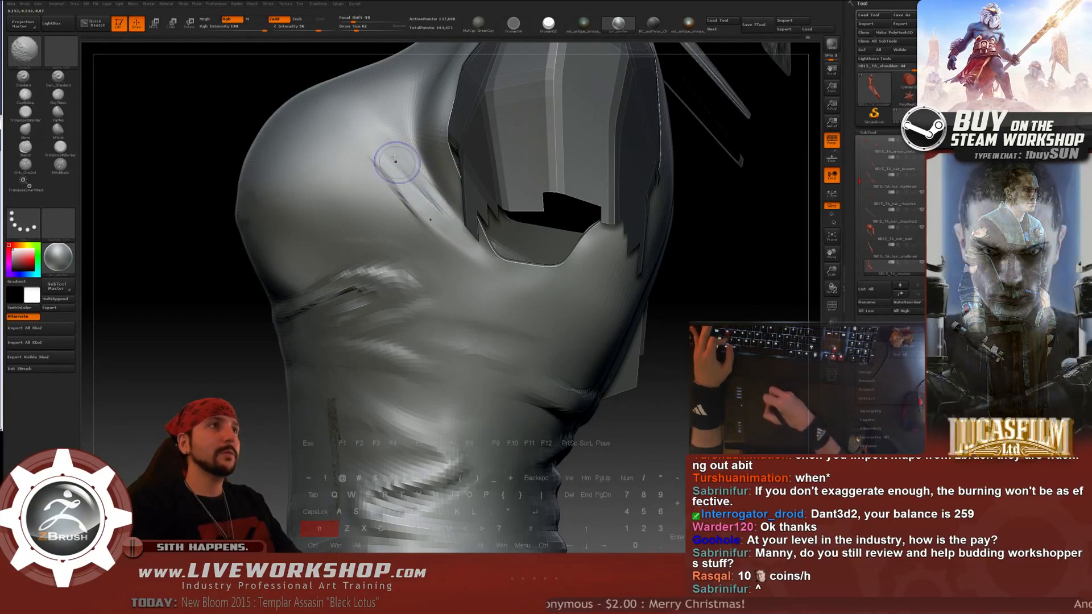
pyautogui.moveTo(690, 286); pyautogui.dragTo(638, 282)
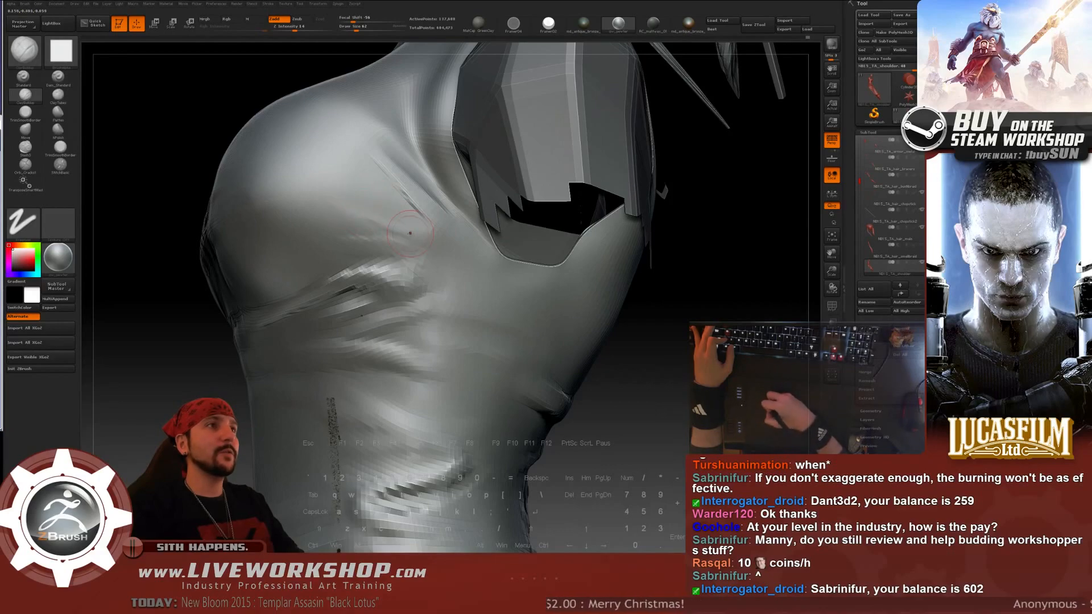
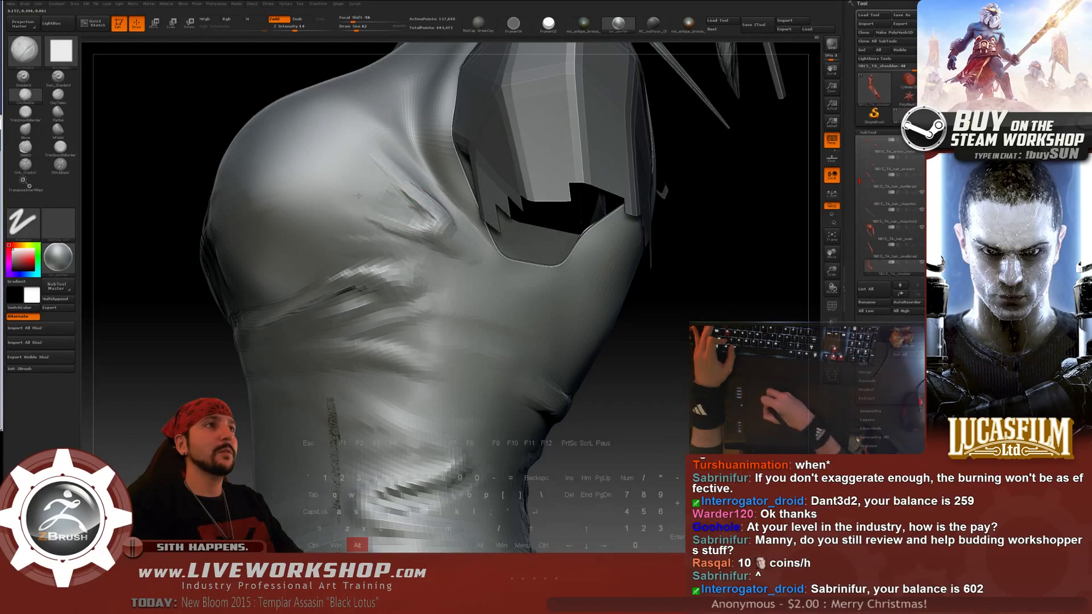
# - Reshape the diagonal folds between the side of the breast and the armhole's lower front corner and smooth their ends
pyautogui.moveTo(370, 173)
pyautogui.keyDown('shift'); pyautogui.mouseDown()
pyautogui.moveTo(419, 221)
pyautogui.moveTo(375, 209)
pyautogui.moveTo(449, 225)
pyautogui.moveTo(469, 242)
pyautogui.mouseUp(); pyautogui.keyUp('shift')
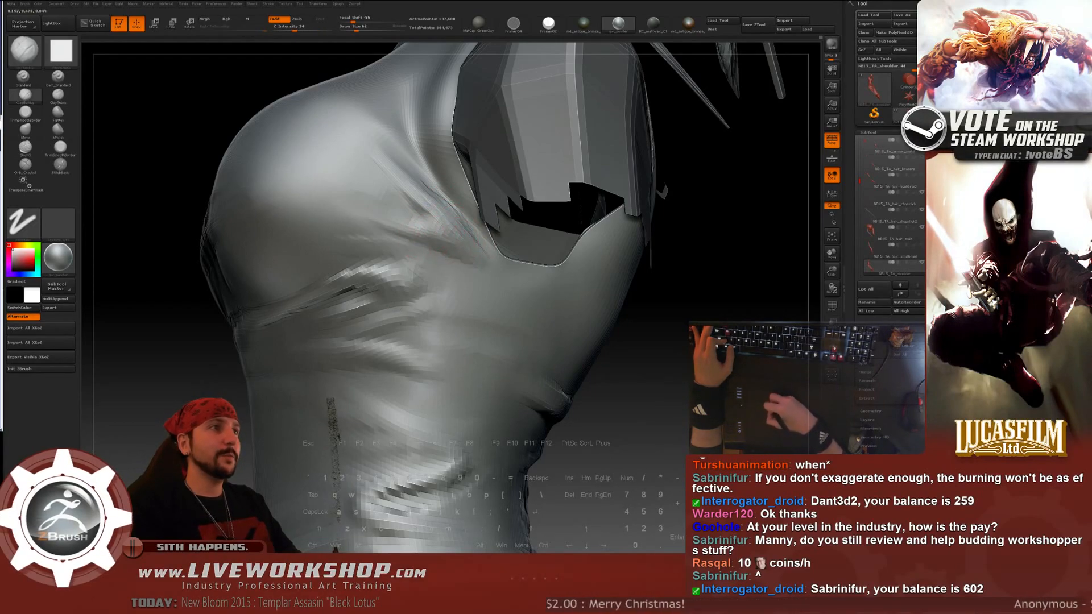
pyautogui.press('shift')
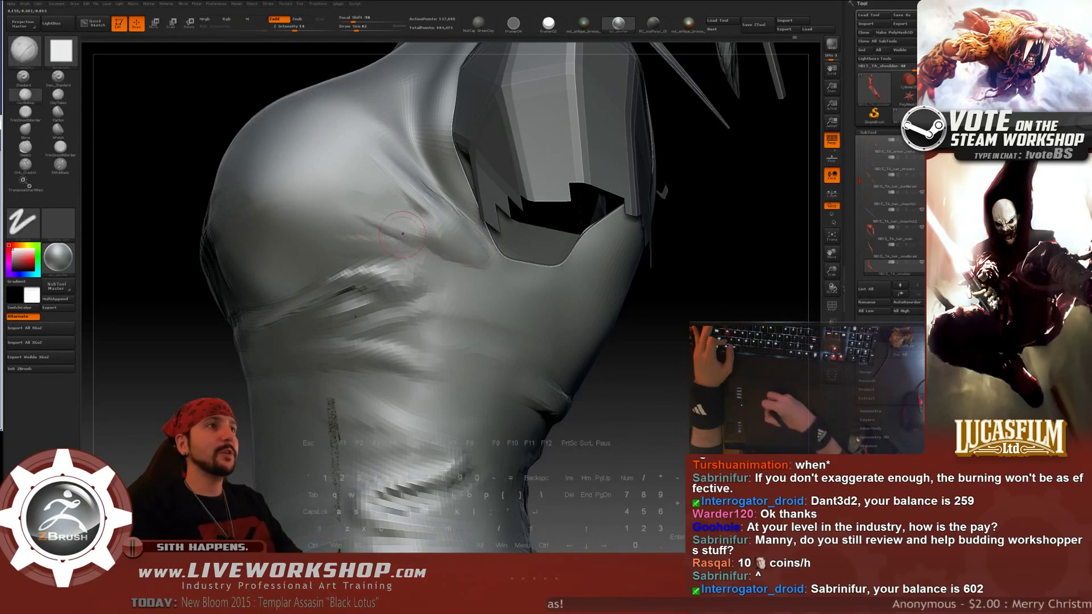
pyautogui.press('shift')
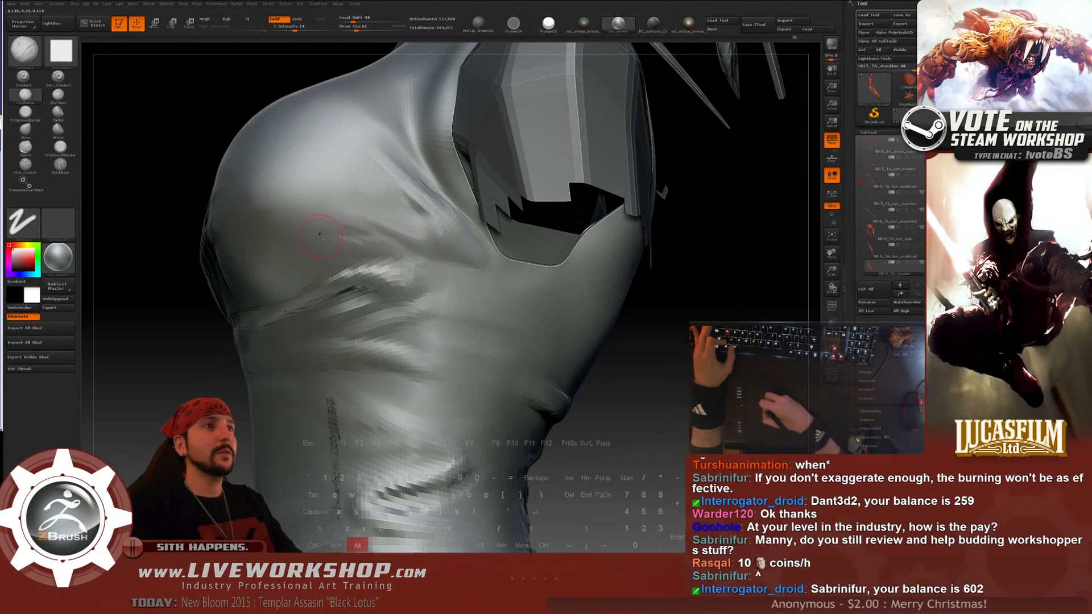
pyautogui.press('shift')
# - Sculpt zigzag cloth creases on the ribs directly beneath the armhole and smooth them into the surrounding surface
pyautogui.keyDown('alt'); pyautogui.moveTo(705, 290); pyautogui.dragTo(671, 243); pyautogui.keyUp('alt')
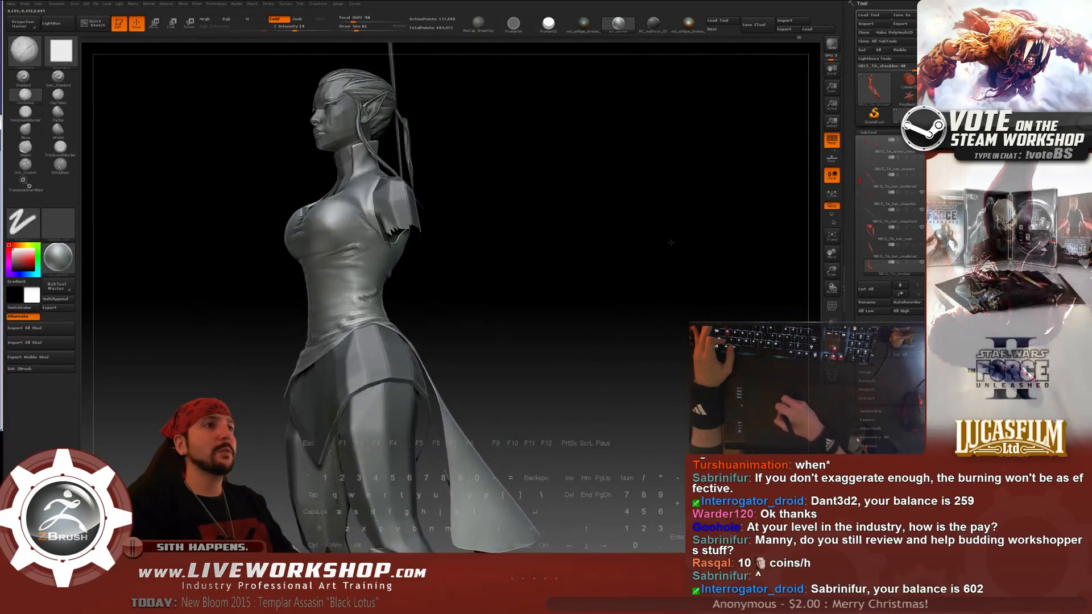
pyautogui.moveTo(602, 220)
pyautogui.keyDown('alt'); pyautogui.mouseDown()
pyautogui.moveTo(730, 265)
pyautogui.moveTo(646, 256)
pyautogui.mouseUp(); pyautogui.keyUp('alt')
pyautogui.moveTo(207, 308); pyautogui.dragTo(229, 288)
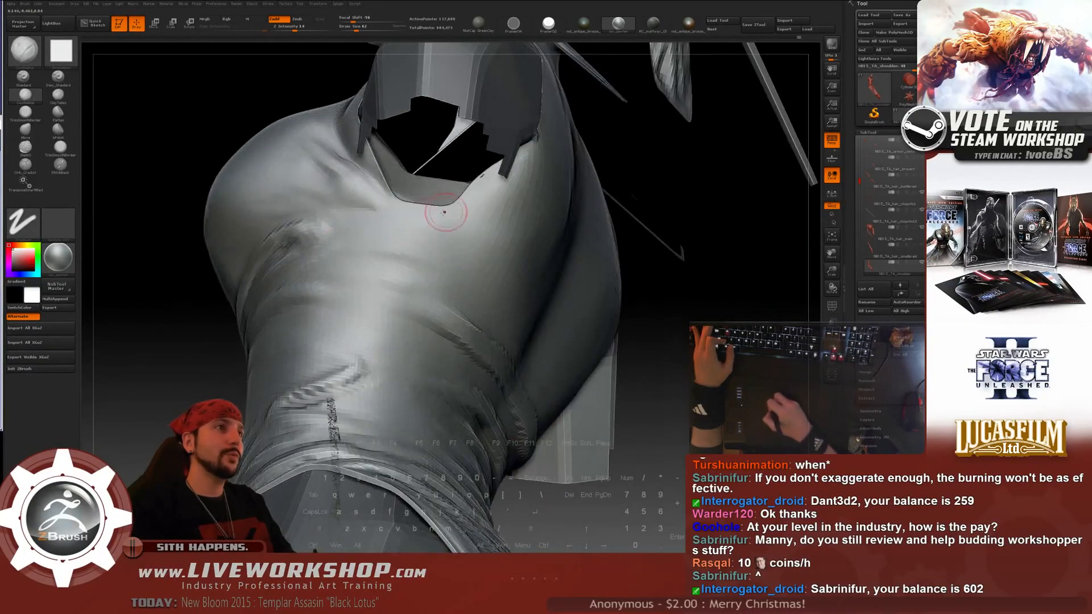
pyautogui.moveTo(414, 214)
pyautogui.mouseDown()
pyautogui.moveTo(470, 218)
pyautogui.moveTo(420, 225)
pyautogui.moveTo(465, 253)
pyautogui.moveTo(415, 260)
pyautogui.moveTo(434, 291)
pyautogui.mouseUp()
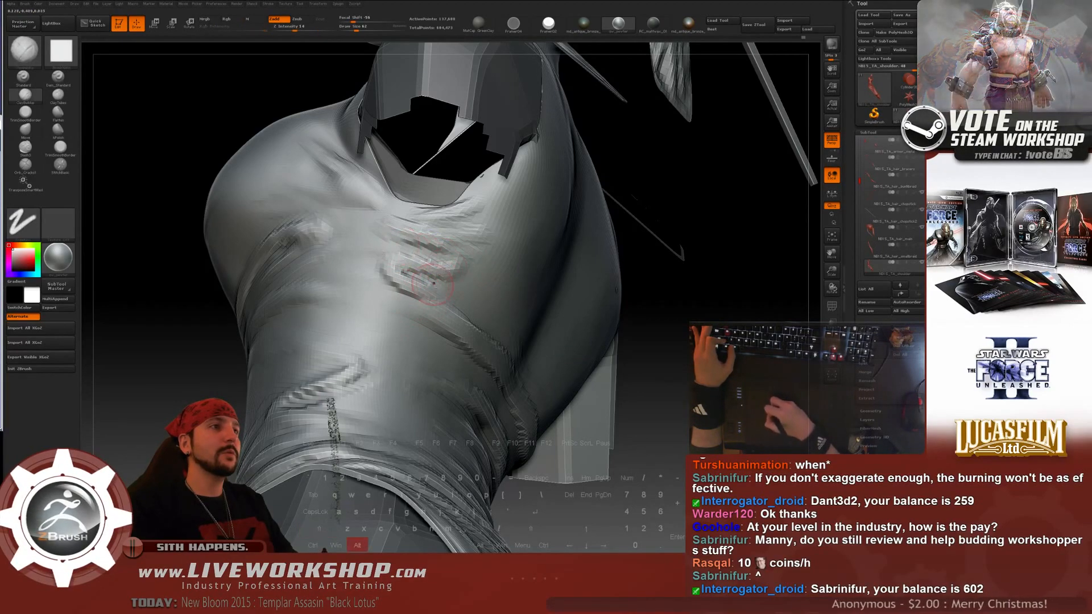
pyautogui.press('shift')
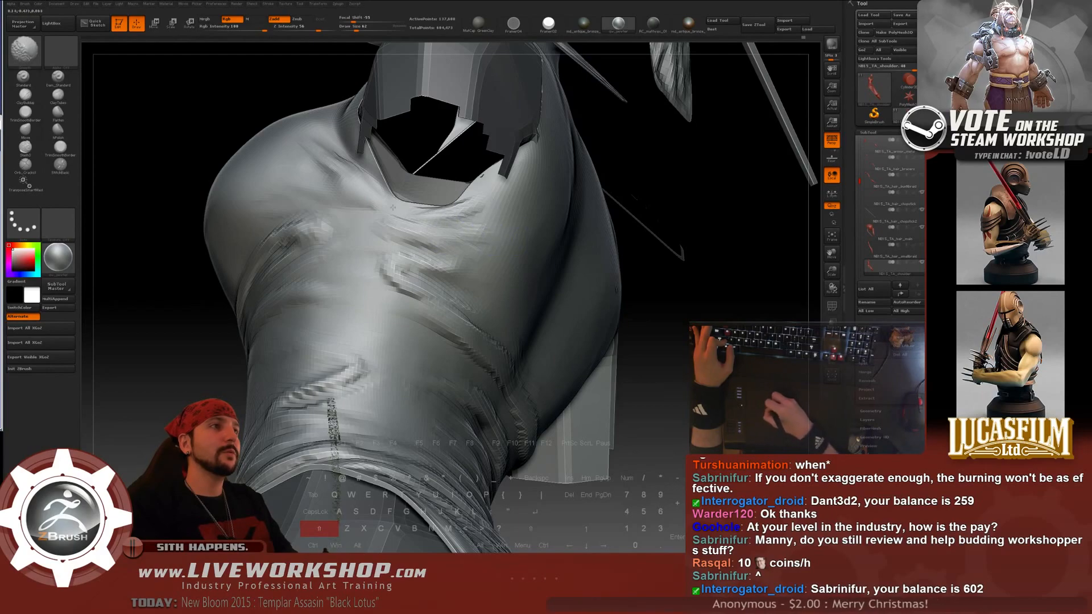
pyautogui.keyDown('shift'); pyautogui.moveTo(393, 208); pyautogui.dragTo(414, 231); pyautogui.keyUp('shift')
pyautogui.keyDown('shift'); pyautogui.moveTo(376, 280); pyautogui.dragTo(418, 284); pyautogui.keyUp('shift')
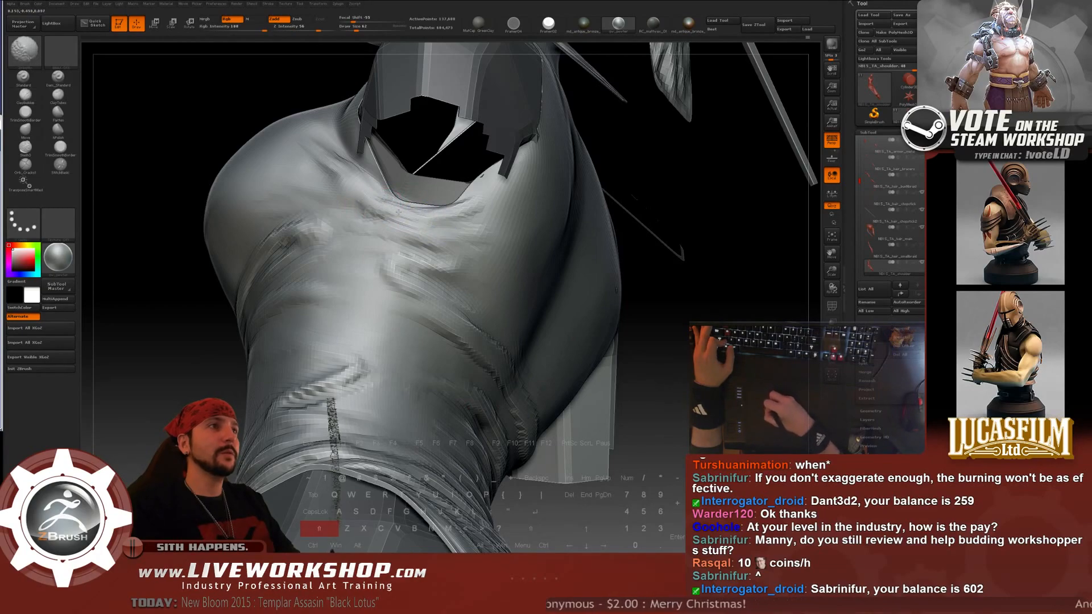
# - Refine the thin crease on the side of the breast near the armhole's front edge and soften it
pyautogui.press('alt')
pyautogui.moveTo(745, 368)
pyautogui.keyDown('alt'); pyautogui.mouseDown()
pyautogui.moveTo(648, 247)
pyautogui.moveTo(708, 234)
pyautogui.moveTo(658, 212)
pyautogui.mouseUp(); pyautogui.keyUp('alt')
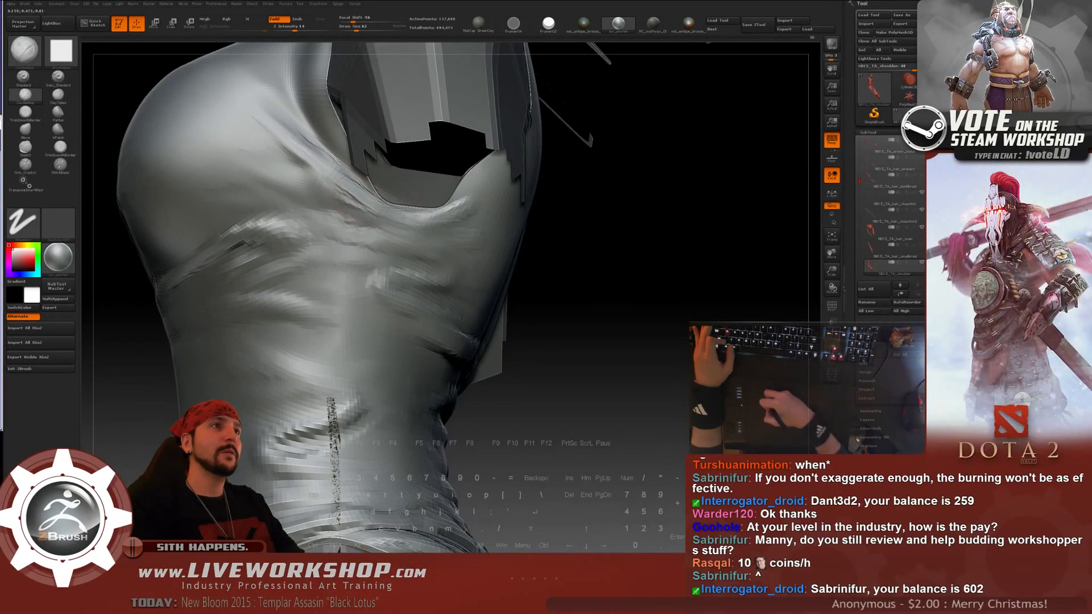
pyautogui.press('shift')
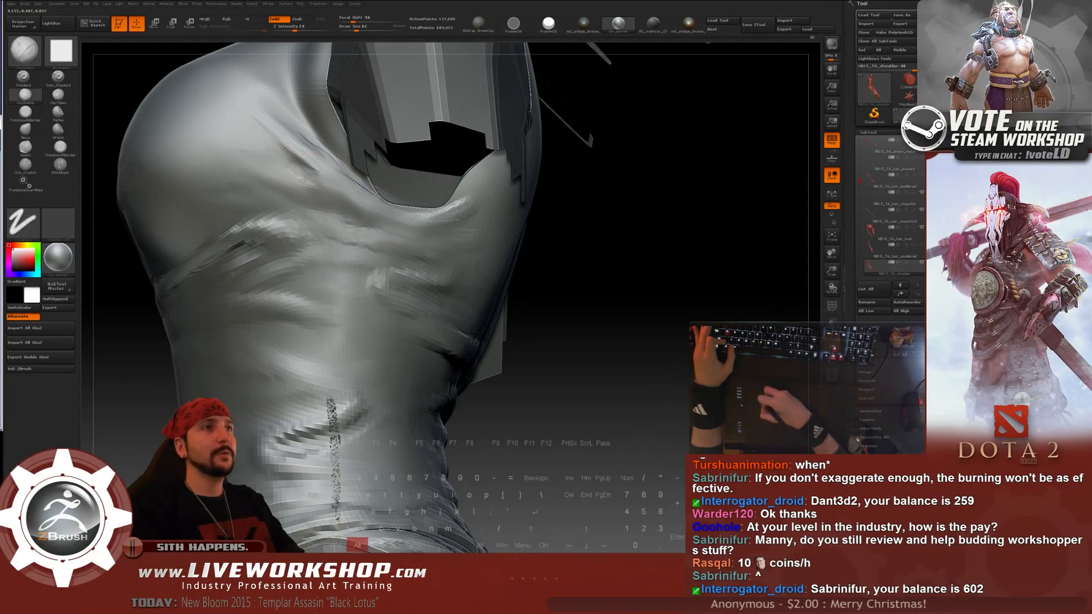
pyautogui.keyDown('alt'); pyautogui.moveTo(280, 146); pyautogui.dragTo(305, 174); pyautogui.keyUp('alt')
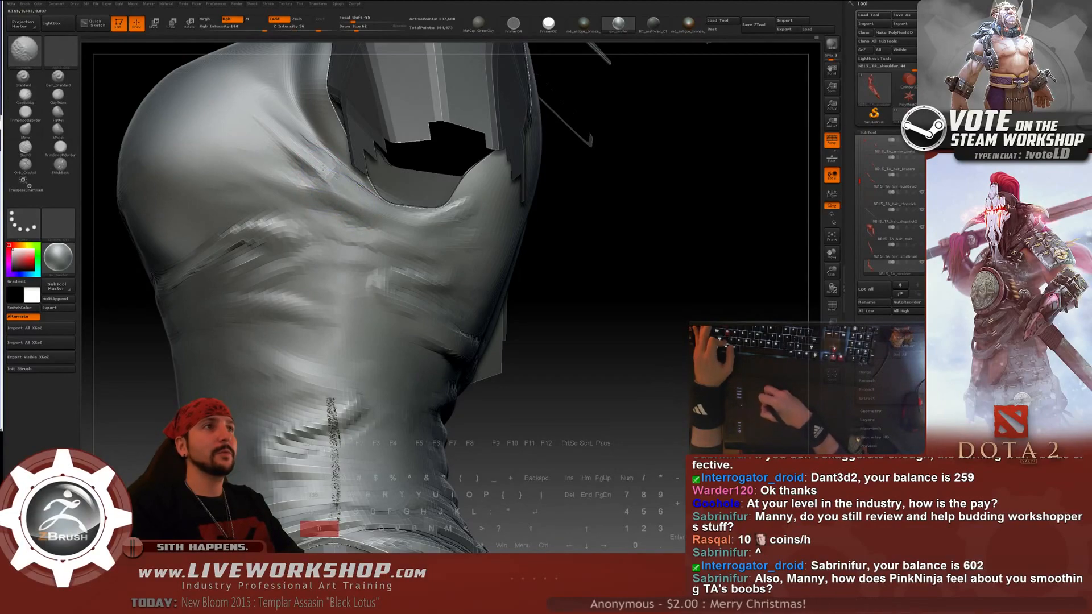
# - Sculpt small tension folds below the armhole's lower back corner and smooth them toward the rim
pyautogui.moveTo(585, 216); pyautogui.dragTo(382, 242)
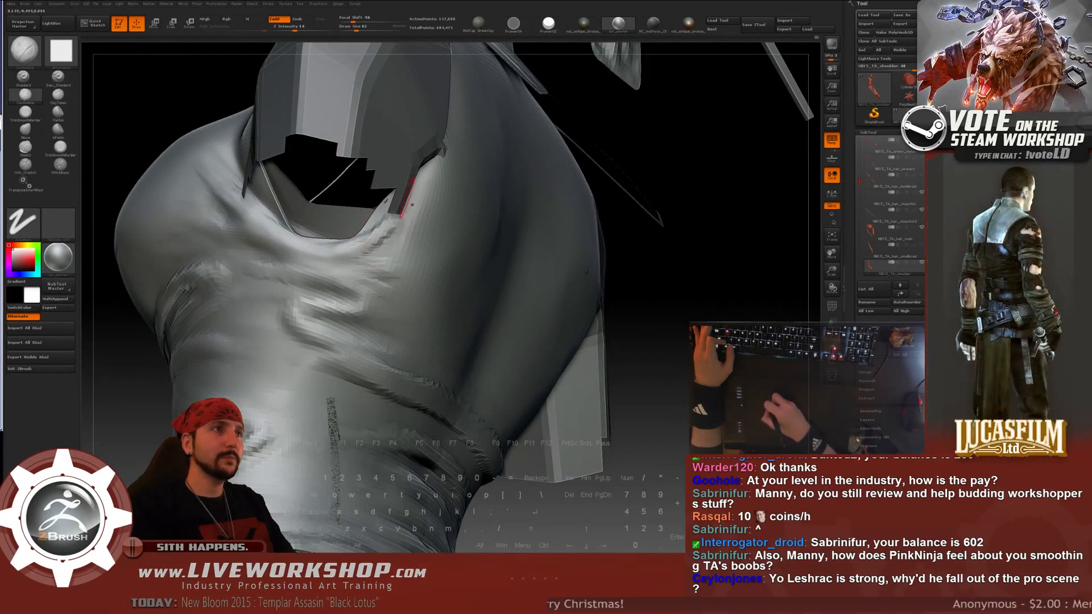
pyautogui.press('shift')
pyautogui.moveTo(343, 250)
pyautogui.keyDown('shift'); pyautogui.mouseDown()
pyautogui.moveTo(388, 230)
pyautogui.moveTo(371, 254)
pyautogui.mouseUp(); pyautogui.keyUp('shift')
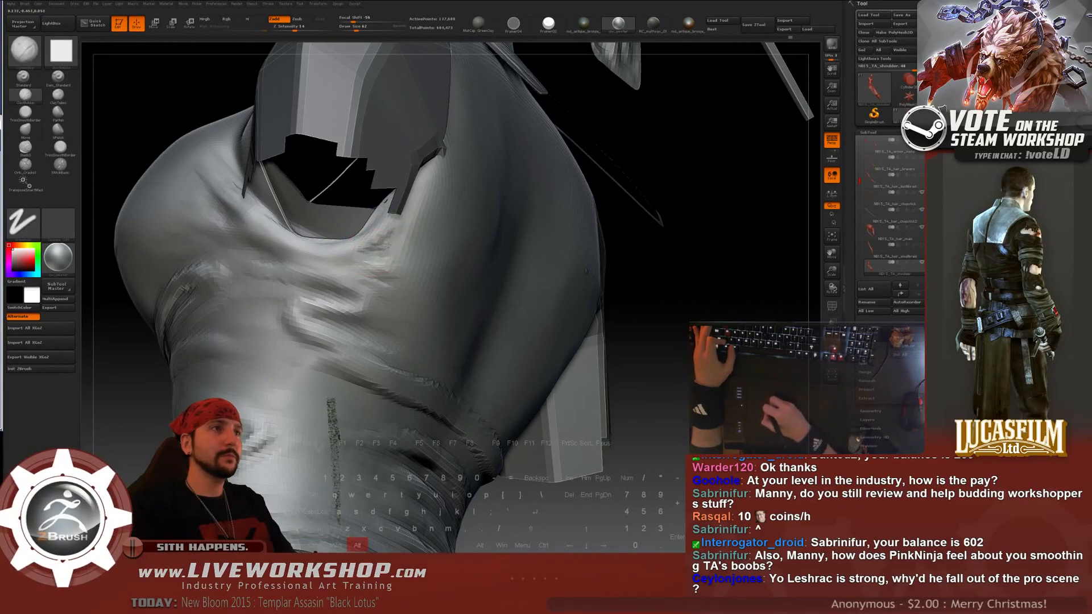
pyautogui.press('shift')
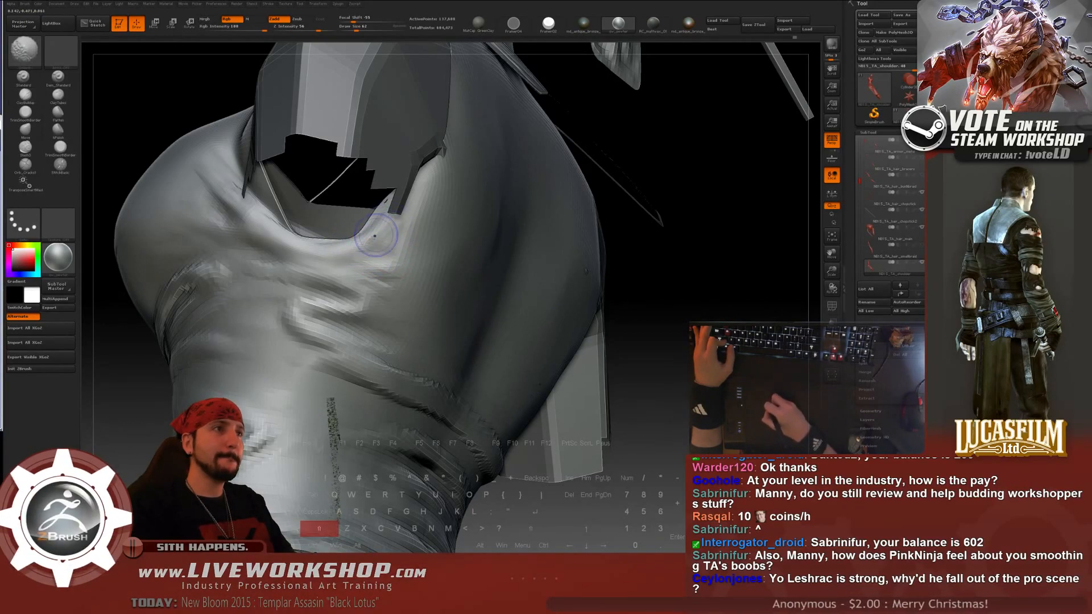
# - Rework the creases on the ribs below the armhole and smooth the harsh zigzag ridges into broader folds
pyautogui.press('f')
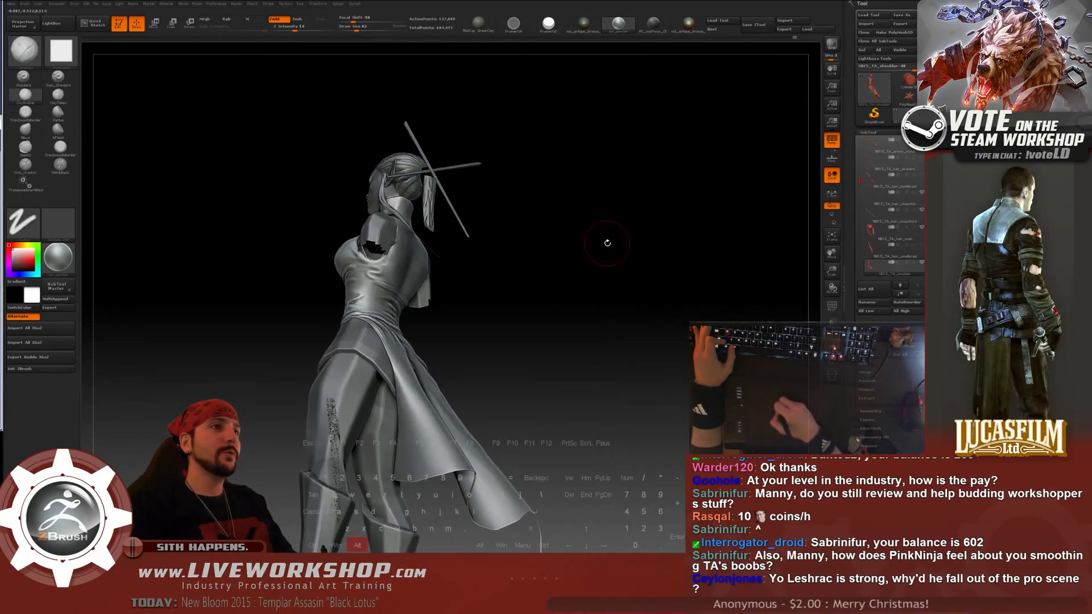
pyautogui.moveTo(607, 242)
pyautogui.mouseDown()
pyautogui.moveTo(599, 259)
pyautogui.moveTo(605, 212)
pyautogui.moveTo(668, 250)
pyautogui.moveTo(621, 205)
pyautogui.moveTo(617, 250)
pyautogui.mouseUp()
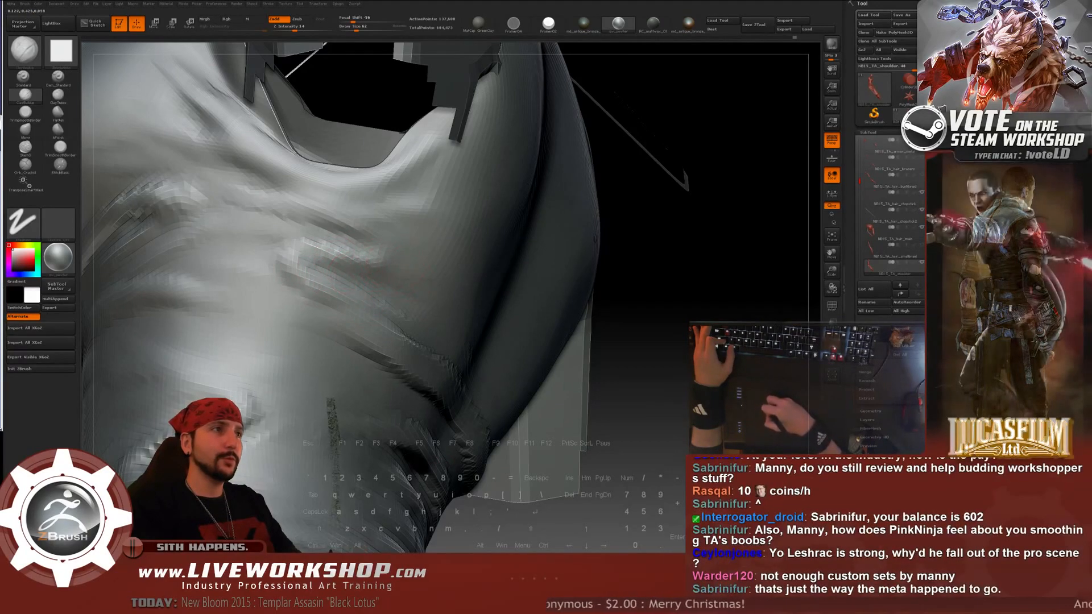
pyautogui.press('shift')
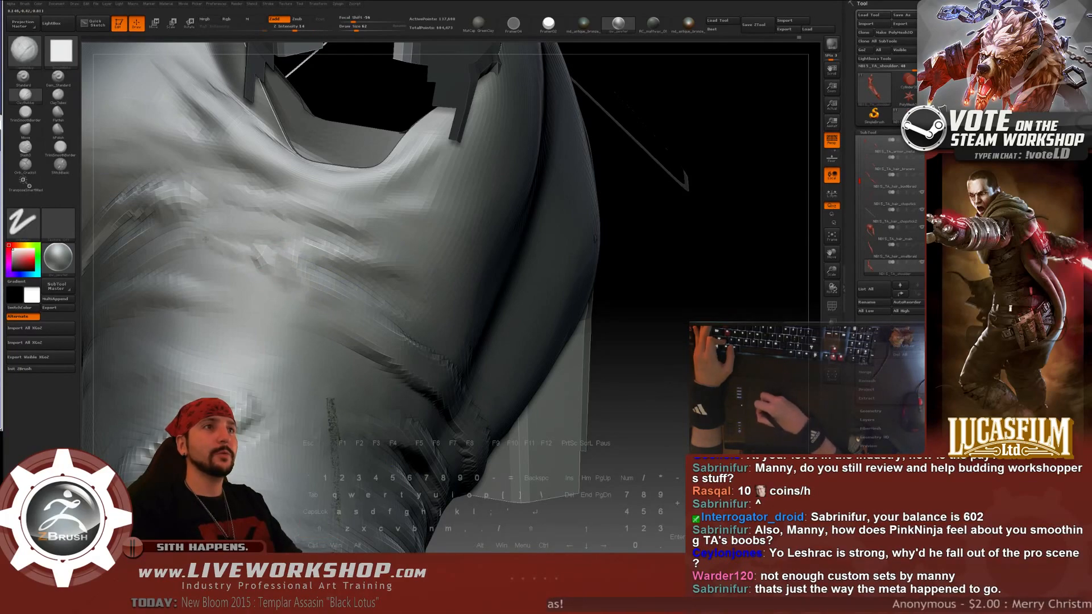
pyautogui.press('shift')
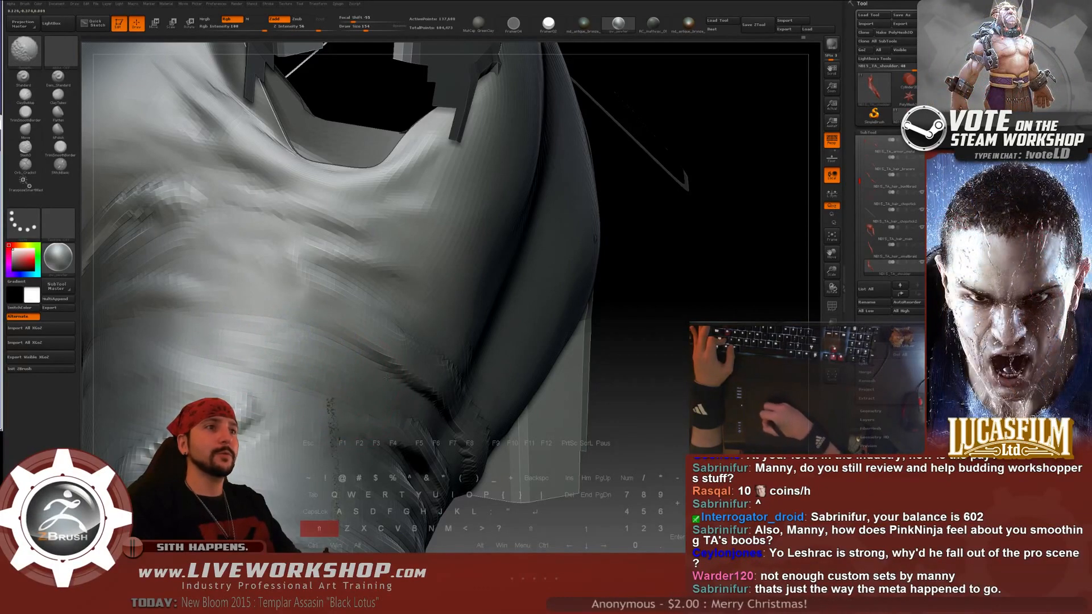
pyautogui.press('shift')
# - Sculpt soft folds along the side of the torso between ribs and waist, blending them with an adjusted brush size
pyautogui.moveTo(631, 274)
pyautogui.keyDown('alt'); pyautogui.mouseDown()
pyautogui.moveTo(530, 205)
pyautogui.moveTo(583, 287)
pyautogui.moveTo(583, 257)
pyautogui.moveTo(619, 244)
pyautogui.moveTo(592, 288)
pyautogui.mouseUp(); pyautogui.keyUp('alt')
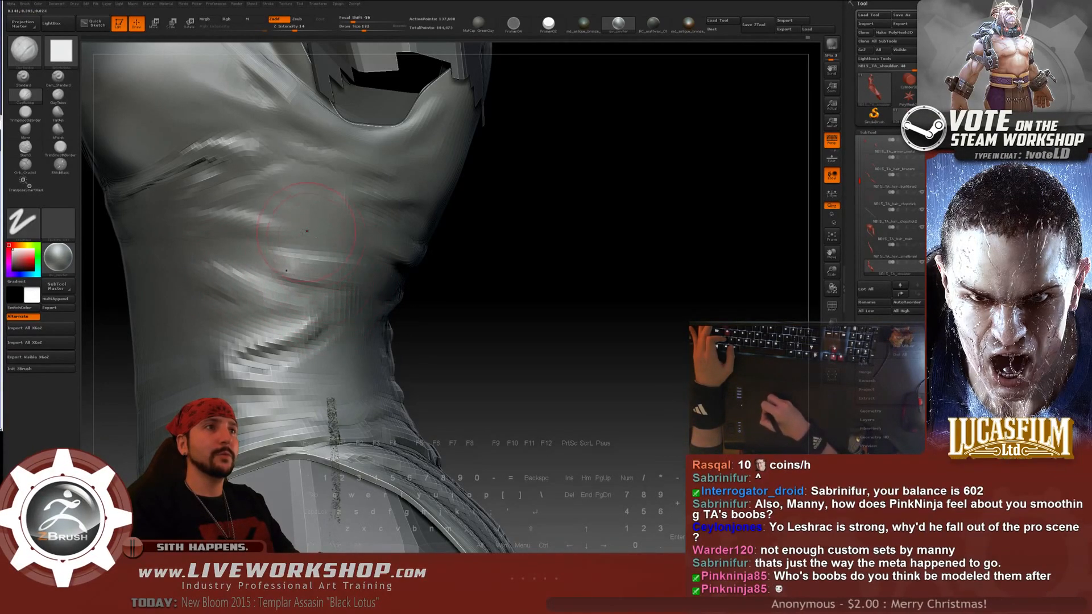
pyautogui.press('shift')
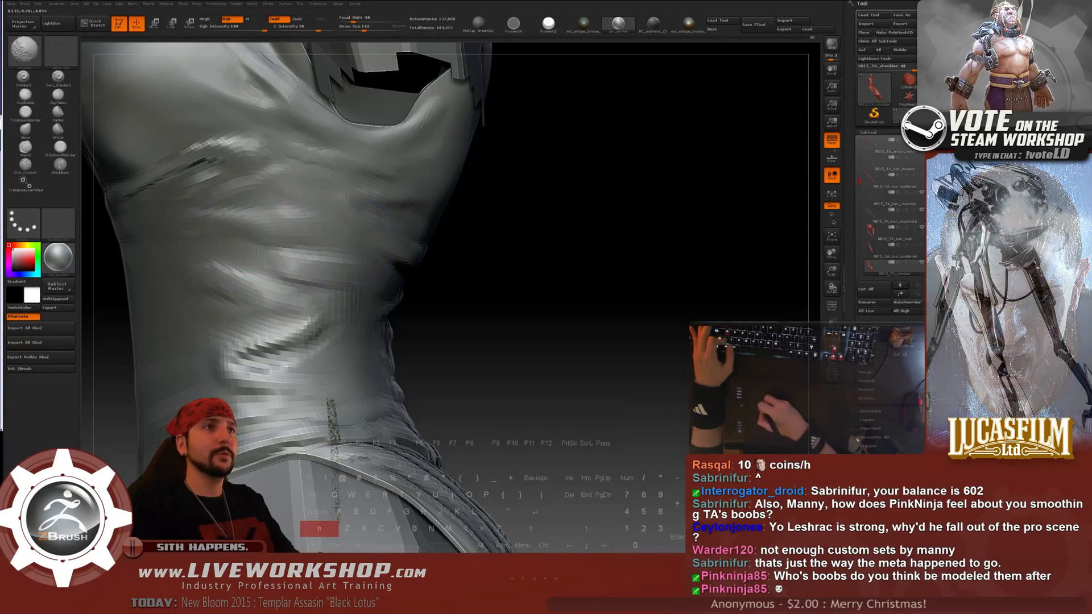
pyautogui.moveTo(423, 339)
pyautogui.keyDown('alt'); pyautogui.mouseDown()
pyautogui.moveTo(421, 90)
pyautogui.moveTo(510, 246)
pyautogui.moveTo(522, 217)
pyautogui.moveTo(580, 261)
pyautogui.moveTo(555, 265)
pyautogui.mouseUp(); pyautogui.keyUp('alt')
pyautogui.press('s')
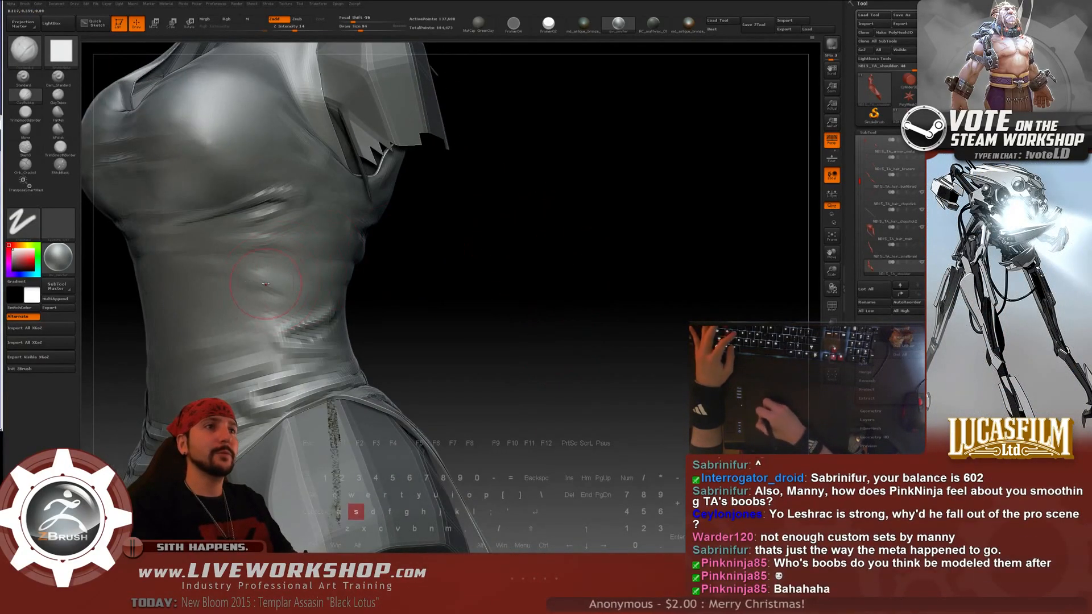
pyautogui.moveTo(476, 273); pyautogui.dragTo(443, 284)
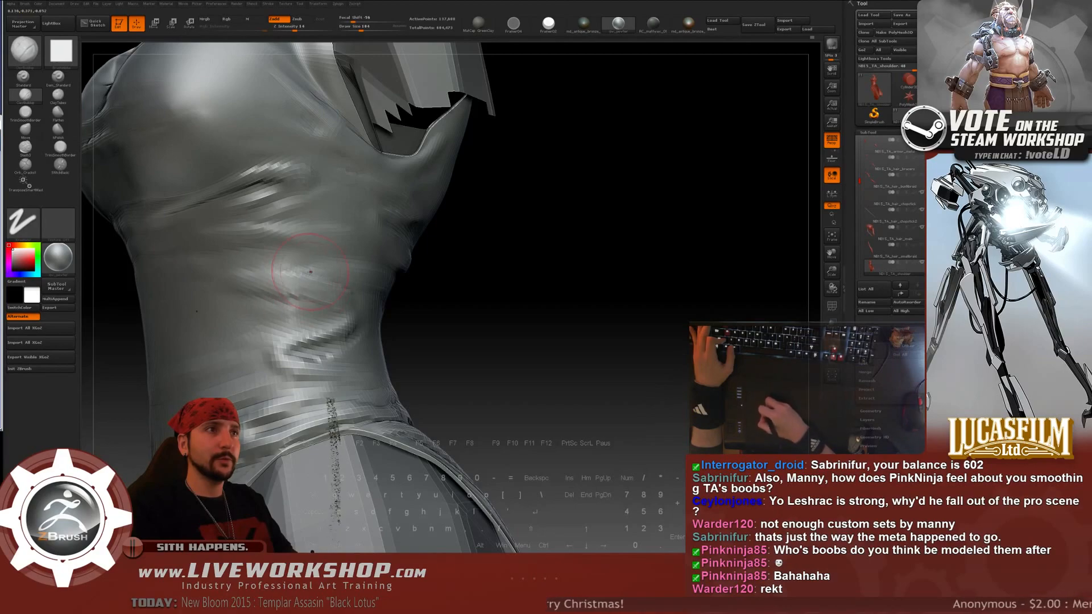
# - Refine the folds across the midriff's side toward the back with a smaller brush and smooth their transitions
pyautogui.press('shift')
pyautogui.moveTo(489, 290); pyautogui.dragTo(404, 284)
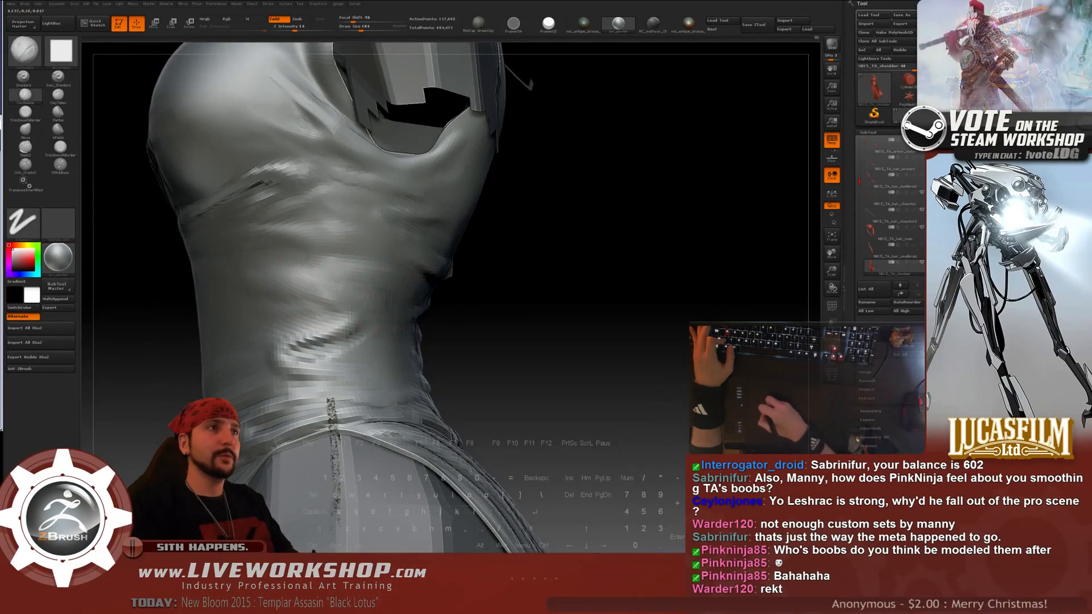
pyautogui.press('shift')
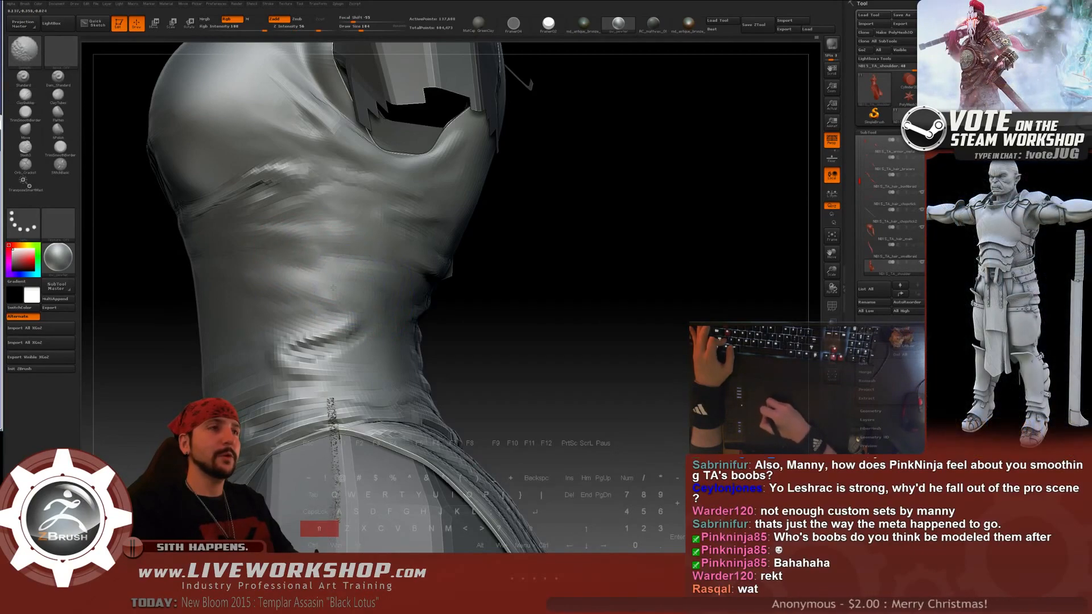
pyautogui.moveTo(549, 265); pyautogui.dragTo(455, 257)
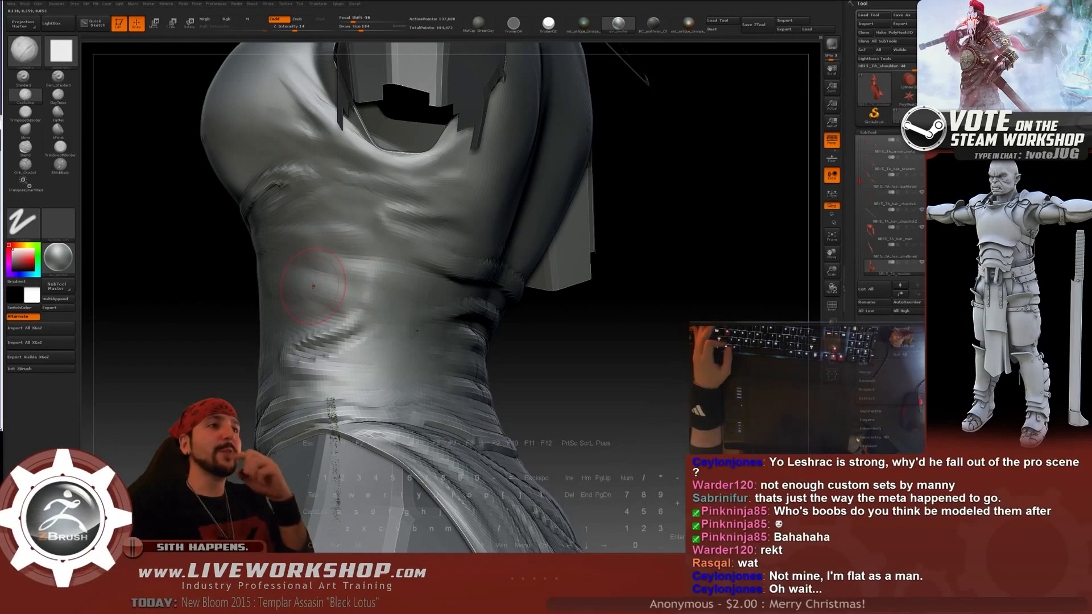
pyautogui.press('[')
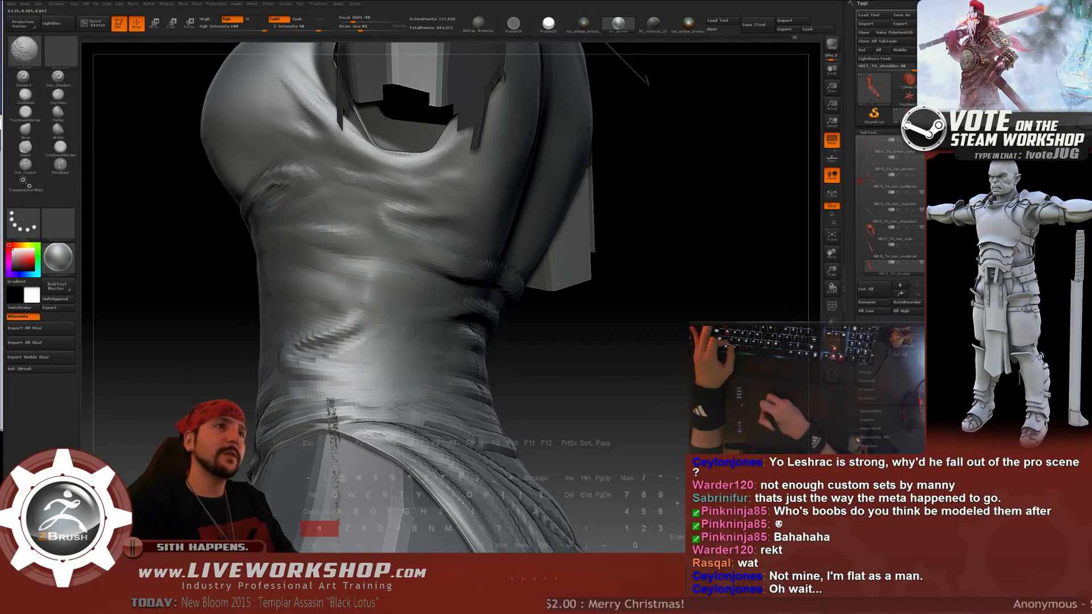
pyautogui.press('shift')
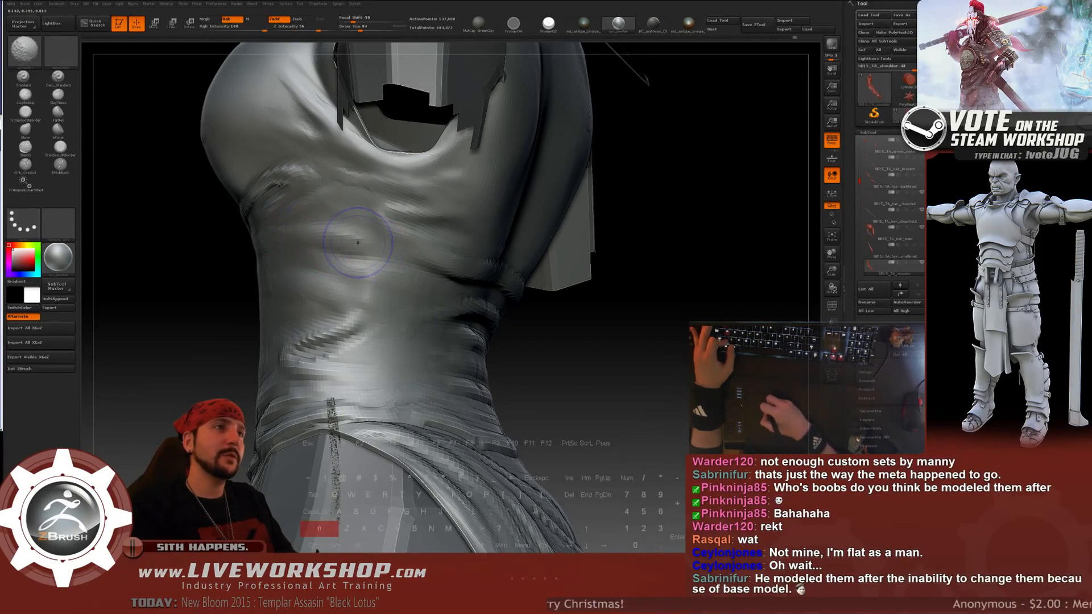
# - Soften the front end of the diagonal waist fold above the belt bands
pyautogui.moveTo(643, 245); pyautogui.dragTo(598, 364)
pyautogui.moveTo(591, 233)
pyautogui.mouseDown()
pyautogui.moveTo(610, 236)
pyautogui.moveTo(621, 353)
pyautogui.mouseUp()
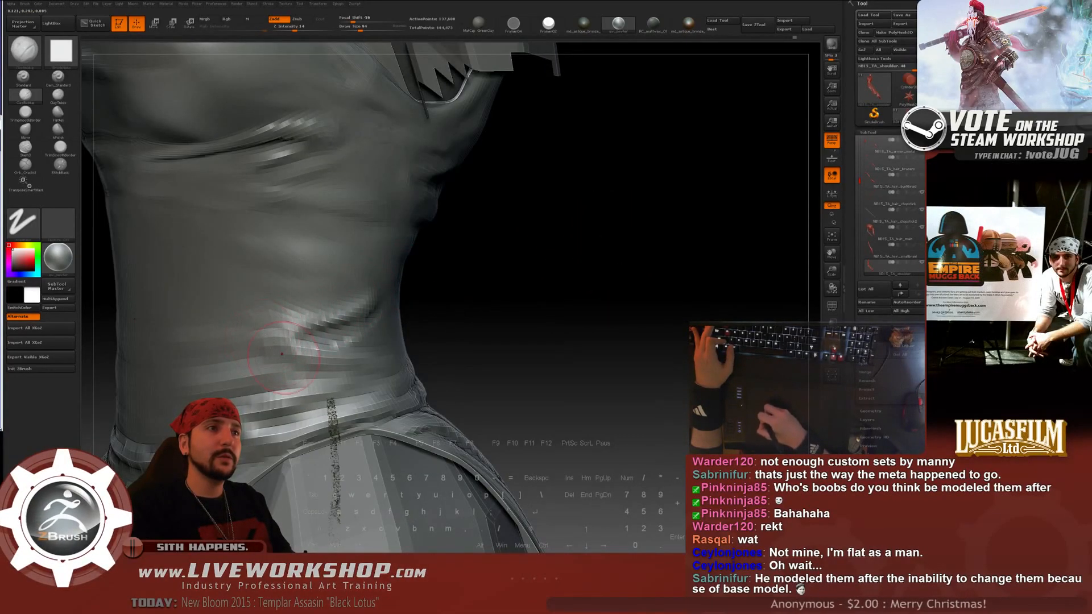
pyautogui.press('shift')
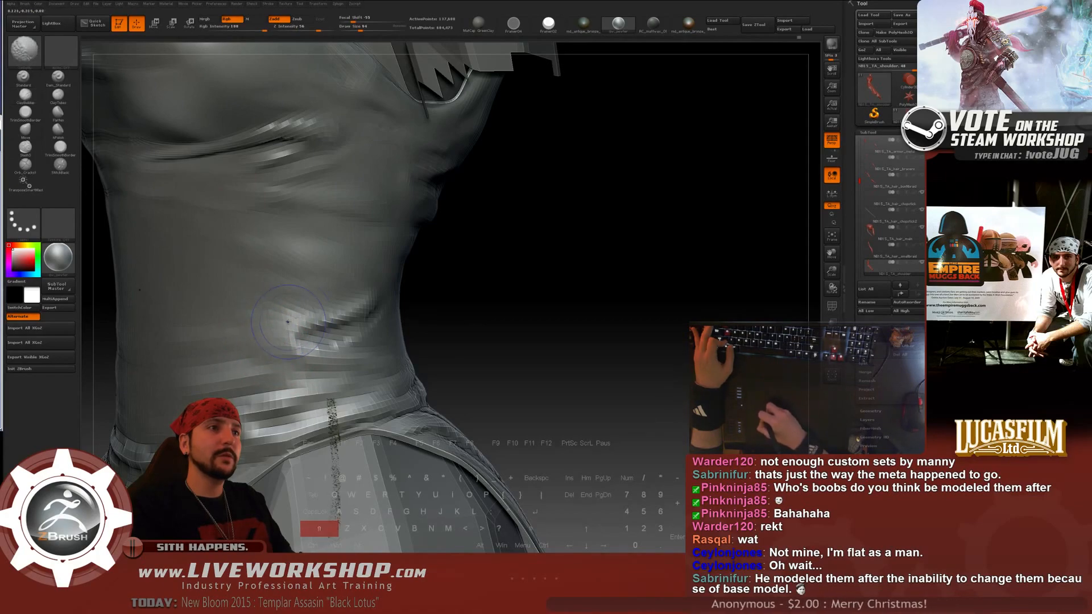
pyautogui.keyDown('shift'); pyautogui.moveTo(288, 322); pyautogui.dragTo(273, 320); pyautogui.keyUp('shift')
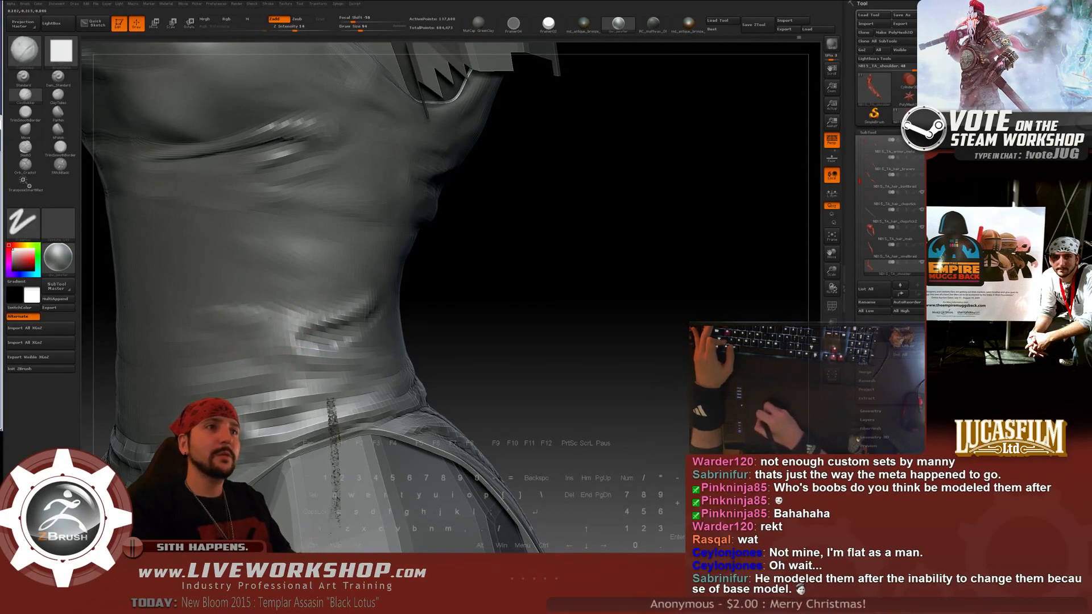
# - Sculpt a shallow crease on the abdomen in front of the diagonal waist fold and smooth it into the surface
pyautogui.press('shift')
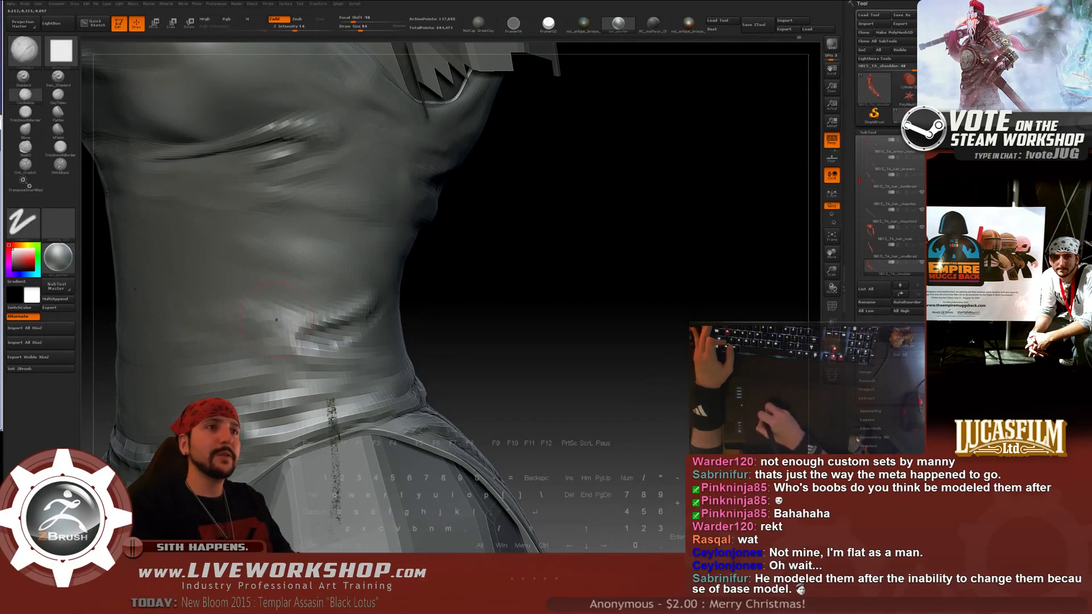
pyautogui.press('shift')
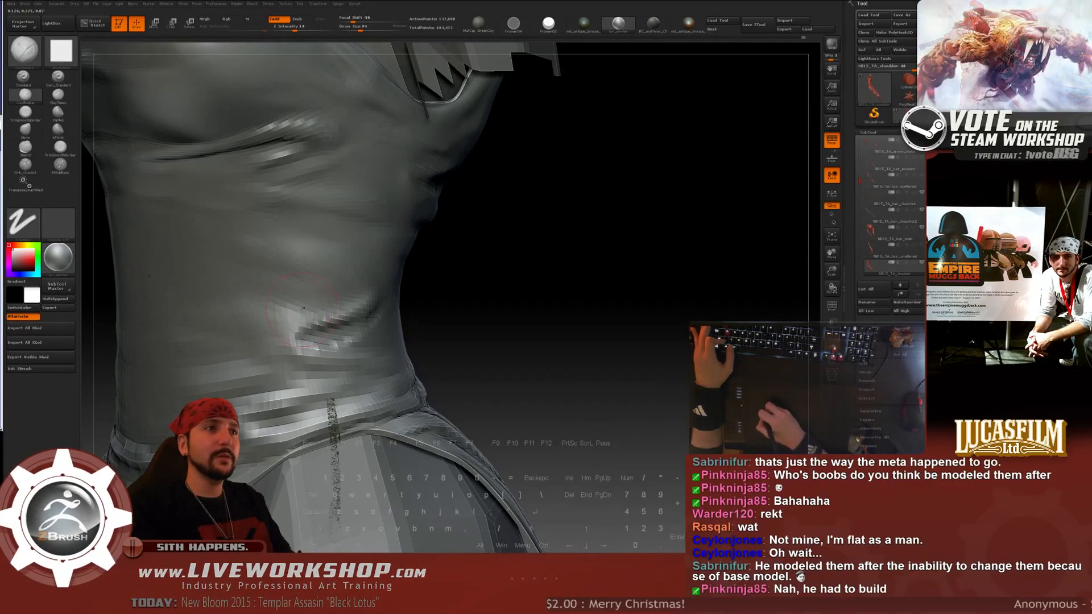
pyautogui.press('shift')
pyautogui.moveTo(225, 307); pyautogui.dragTo(311, 300, button='right')
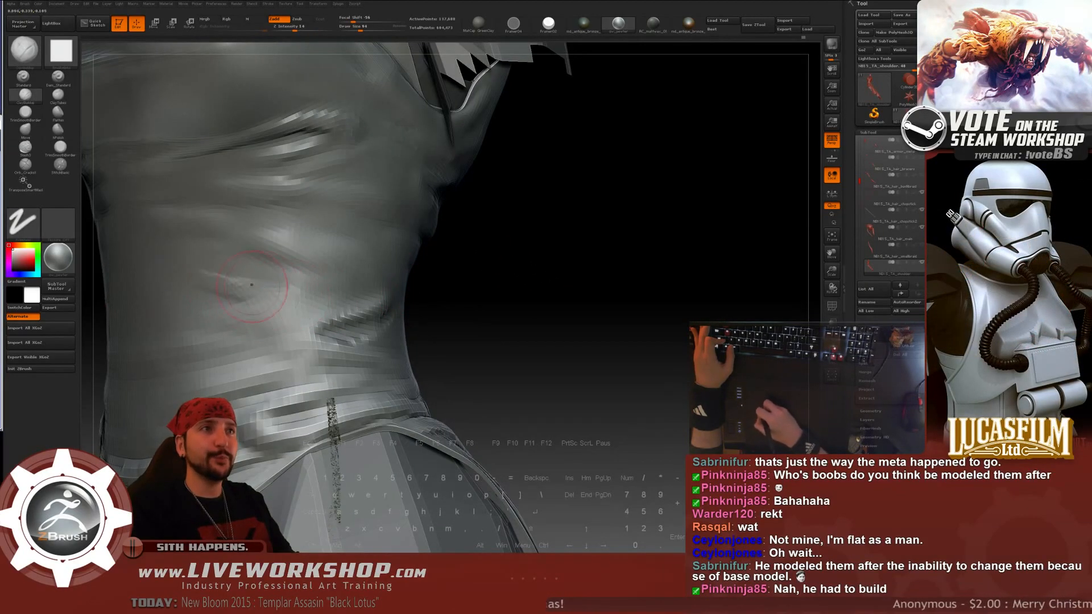
pyautogui.press('shift')
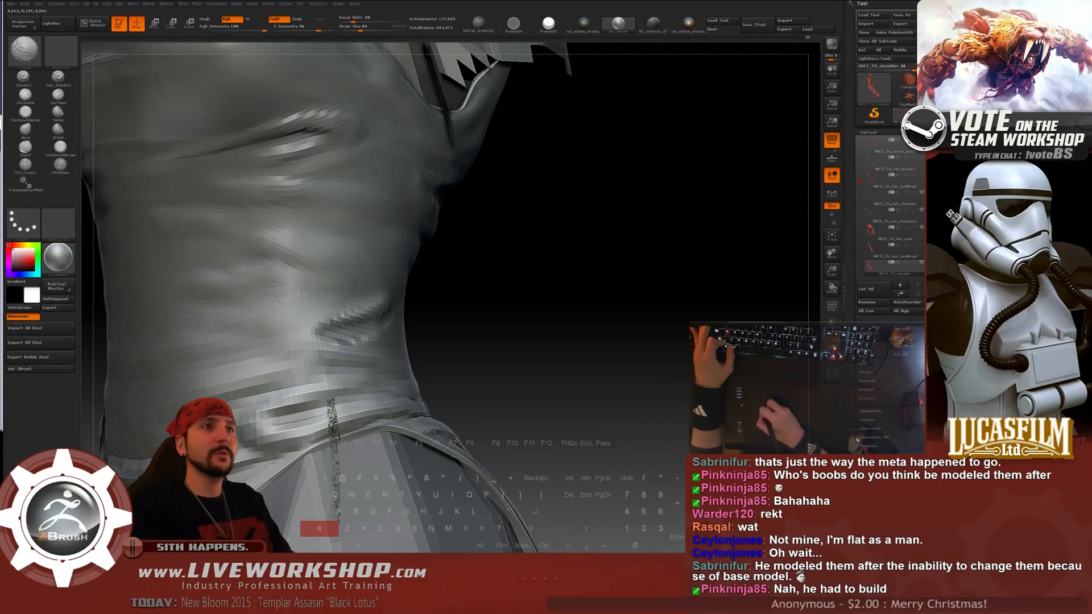
# - Sculpt the crease beneath the bust toward the side of the torso and smooth its transitions
pyautogui.moveTo(565, 332)
pyautogui.keyDown('ctrl'); pyautogui.mouseDown(button='right')
pyautogui.moveTo(512, 258)
pyautogui.moveTo(528, 277)
pyautogui.mouseUp(button='right'); pyautogui.keyUp('ctrl')
pyautogui.moveTo(528, 277)
pyautogui.mouseDown()
pyautogui.moveTo(563, 267)
pyautogui.moveTo(549, 265)
pyautogui.moveTo(551, 239)
pyautogui.moveTo(561, 274)
pyautogui.moveTo(573, 247)
pyautogui.mouseUp()
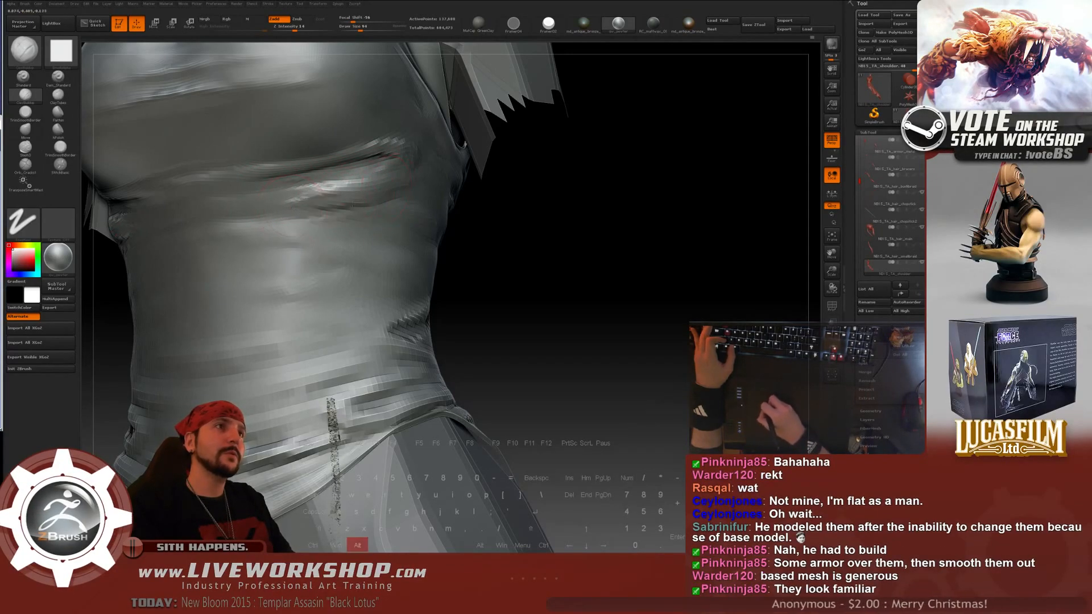
pyautogui.press('shift')
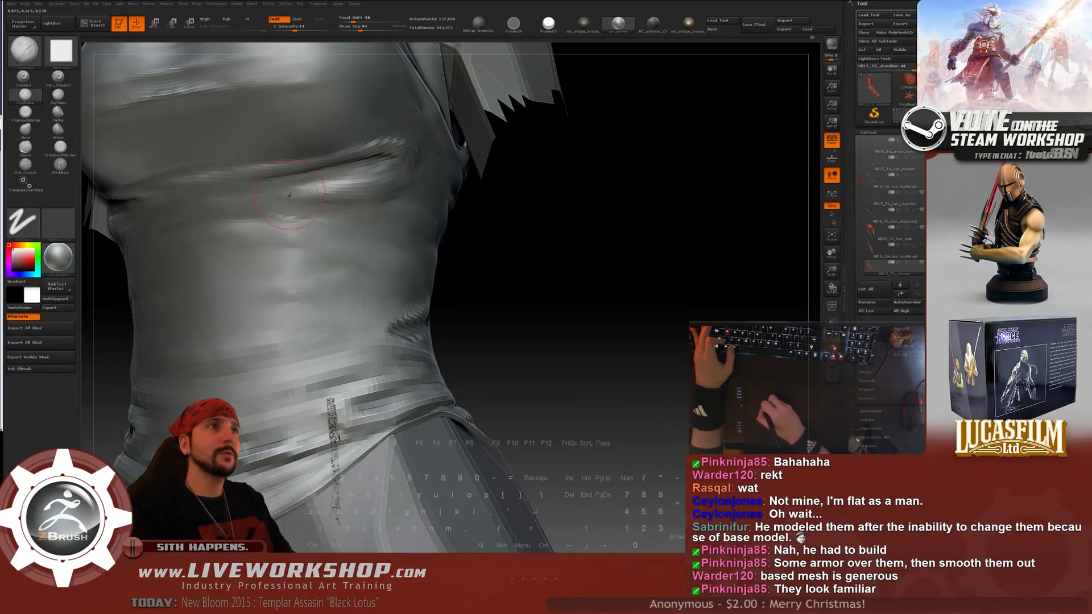
pyautogui.press('shift')
# - Carve short cloth folds on the upper abdomen just below the underbust crease and soften them
pyautogui.moveTo(547, 227)
pyautogui.keyDown('alt'); pyautogui.mouseDown()
pyautogui.moveTo(544, 119)
pyautogui.moveTo(532, 244)
pyautogui.moveTo(588, 236)
pyautogui.moveTo(571, 235)
pyautogui.mouseUp(); pyautogui.keyUp('alt')
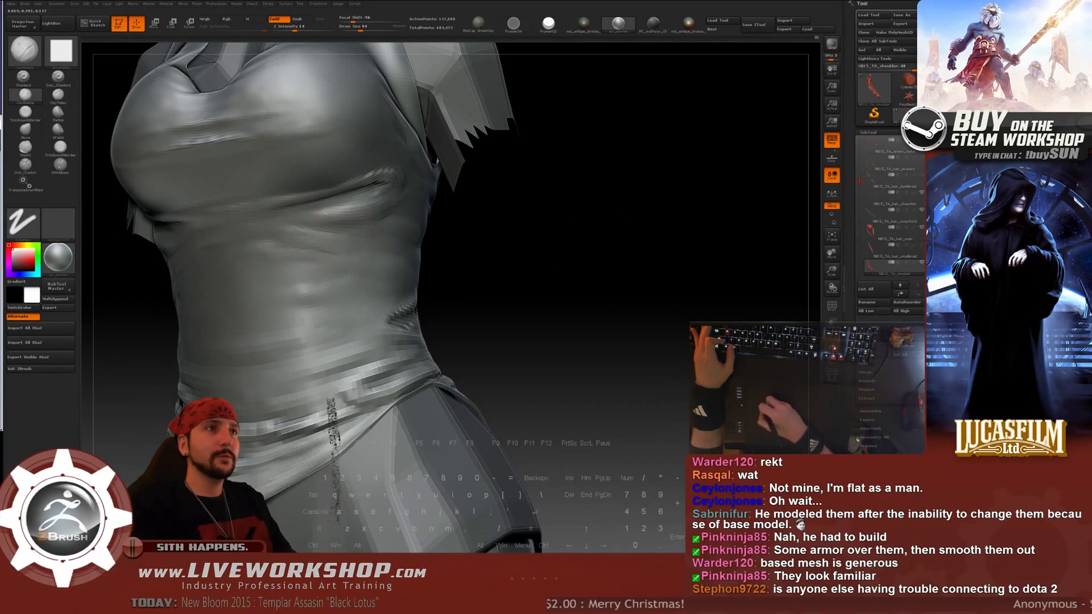
pyautogui.press('alt')
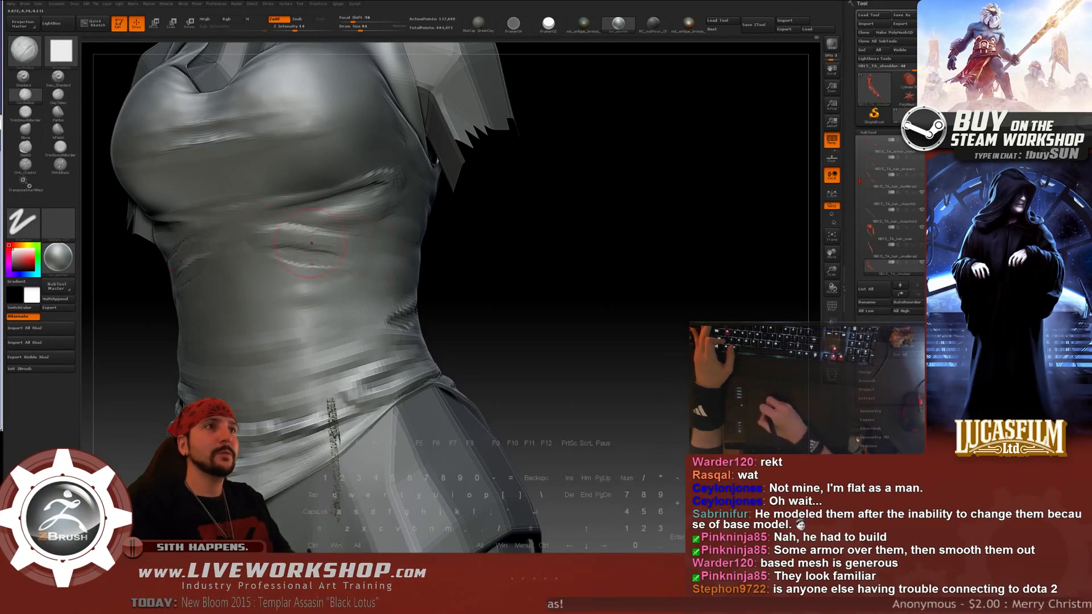
pyautogui.press('shift')
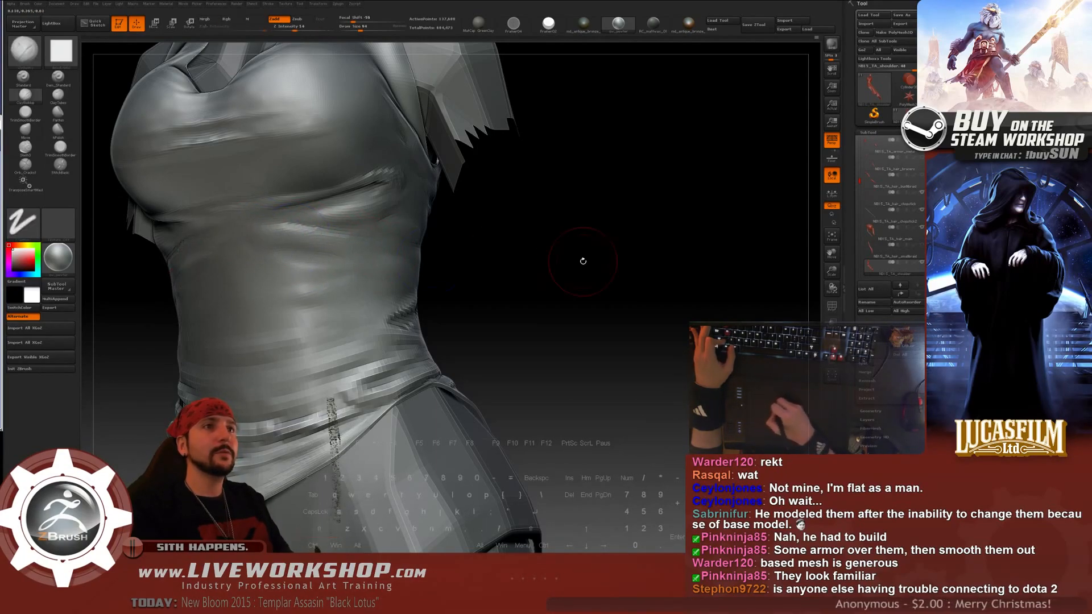
# - Sculpt an arched fold across the front of the upper abdomen with an adjusted brush size and smooth it
pyautogui.moveTo(583, 261)
pyautogui.keyDown('alt'); pyautogui.mouseDown()
pyautogui.moveTo(527, 187)
pyautogui.moveTo(581, 324)
pyautogui.moveTo(609, 217)
pyautogui.moveTo(538, 212)
pyautogui.moveTo(553, 219)
pyautogui.mouseUp(); pyautogui.keyUp('alt')
pyautogui.press('s')
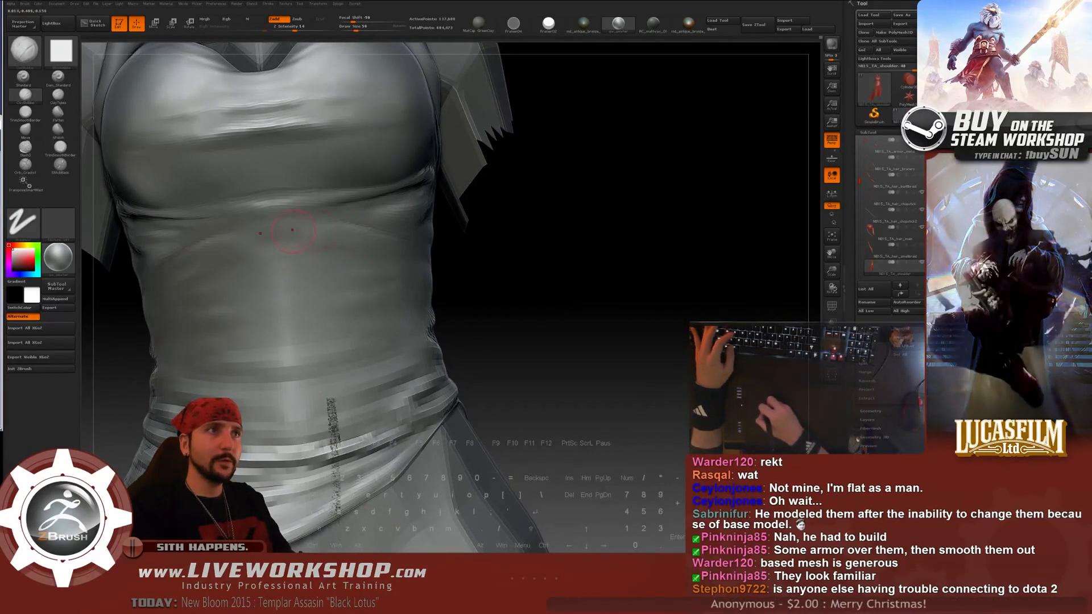
pyautogui.moveTo(294, 238)
pyautogui.mouseDown()
pyautogui.moveTo(319, 229)
pyautogui.moveTo(368, 239)
pyautogui.mouseUp()
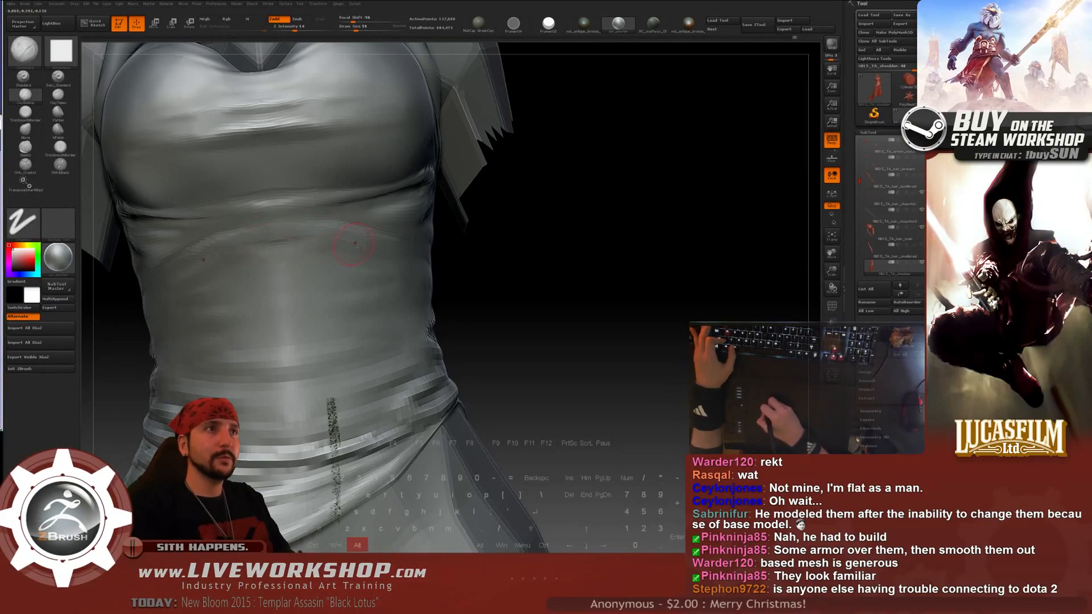
pyautogui.press('shift')
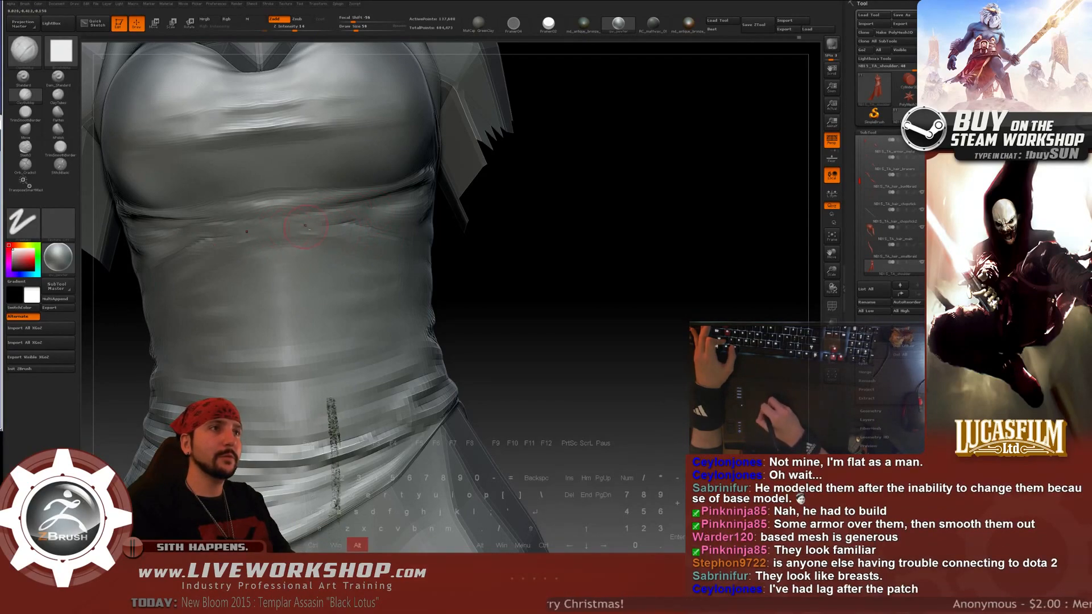
pyautogui.moveTo(341, 223)
pyautogui.keyDown('shift'); pyautogui.mouseDown()
pyautogui.moveTo(378, 216)
pyautogui.moveTo(320, 222)
pyautogui.mouseUp(); pyautogui.keyUp('shift')
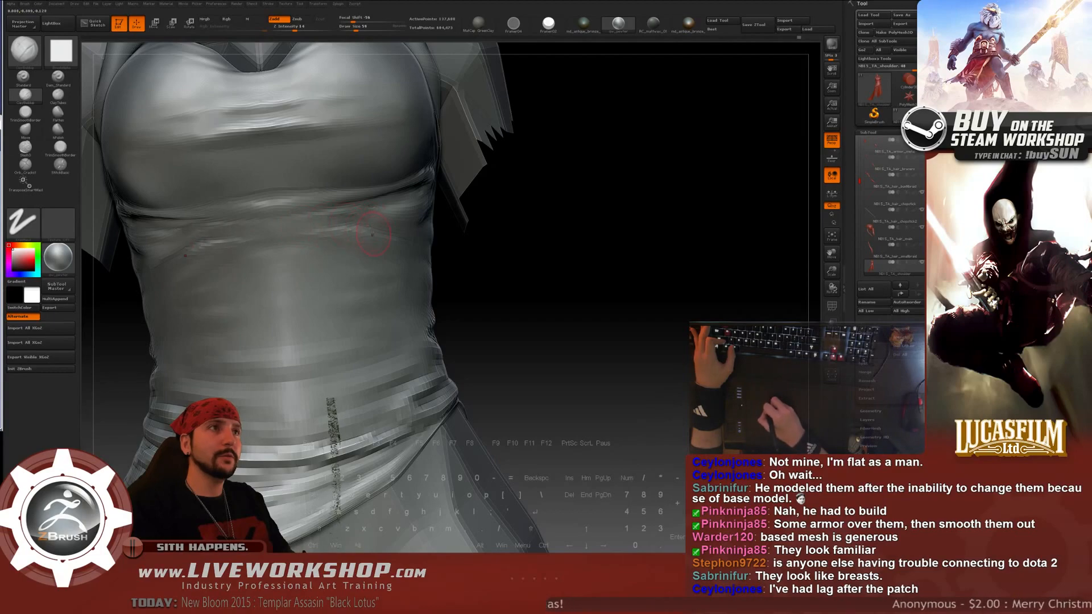
pyautogui.press('shift')
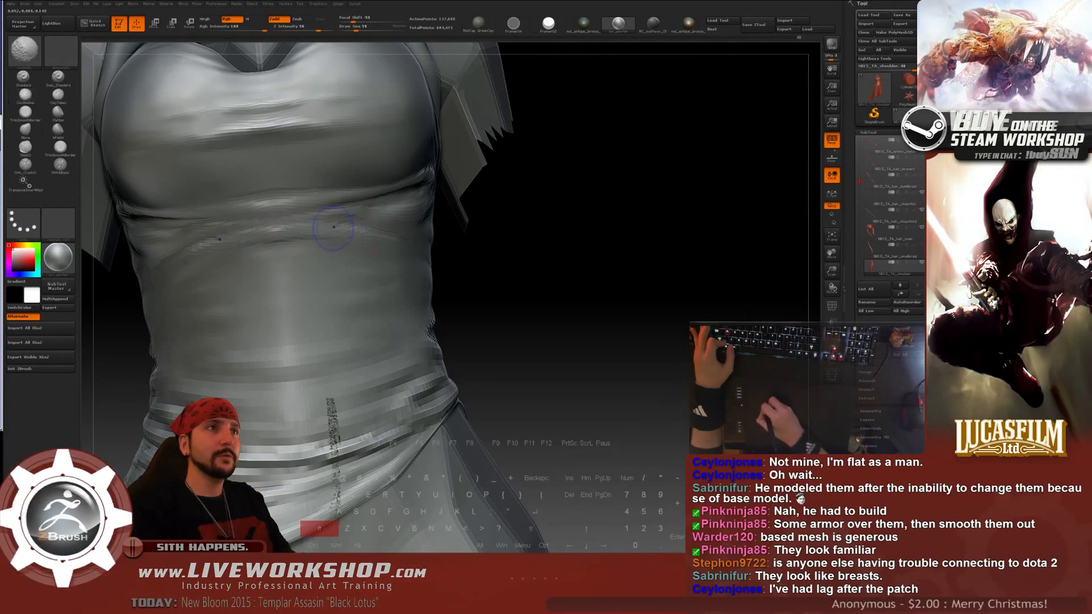
# - Blend the arched abdomen fold and build up a second curved fold beneath it
pyautogui.moveTo(334, 228)
pyautogui.keyDown('shift'); pyautogui.mouseDown()
pyautogui.moveTo(364, 230)
pyautogui.moveTo(279, 249)
pyautogui.mouseUp(); pyautogui.keyUp('shift')
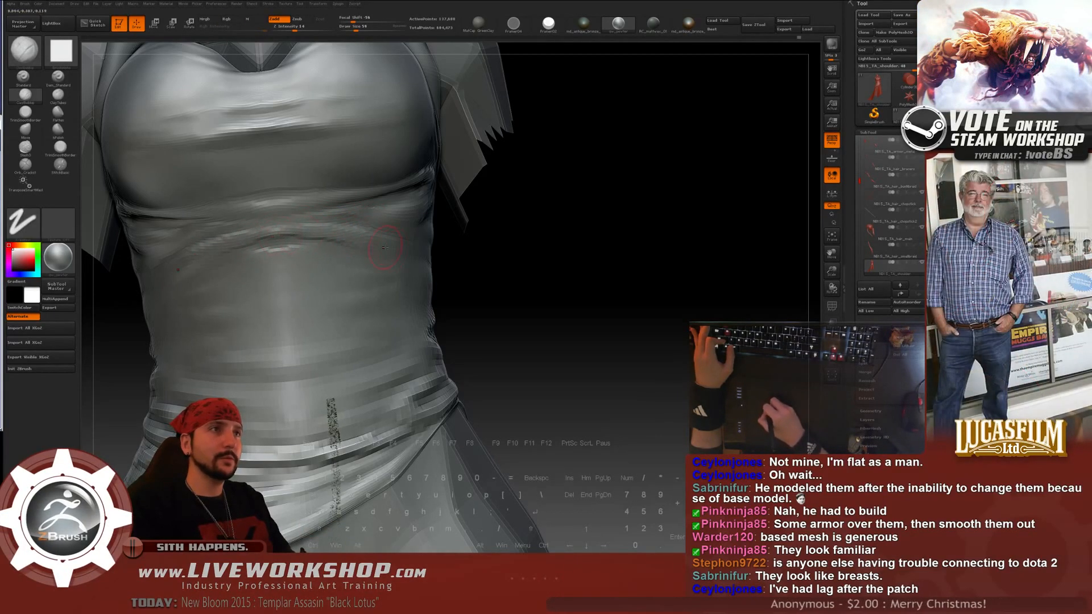
pyautogui.press('shift')
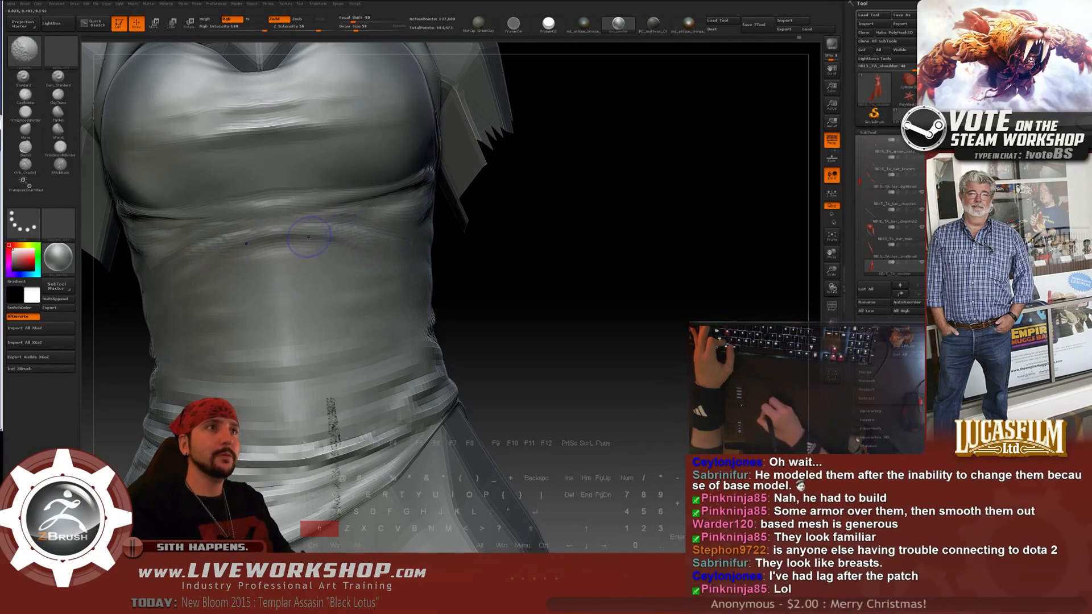
pyautogui.press('alt')
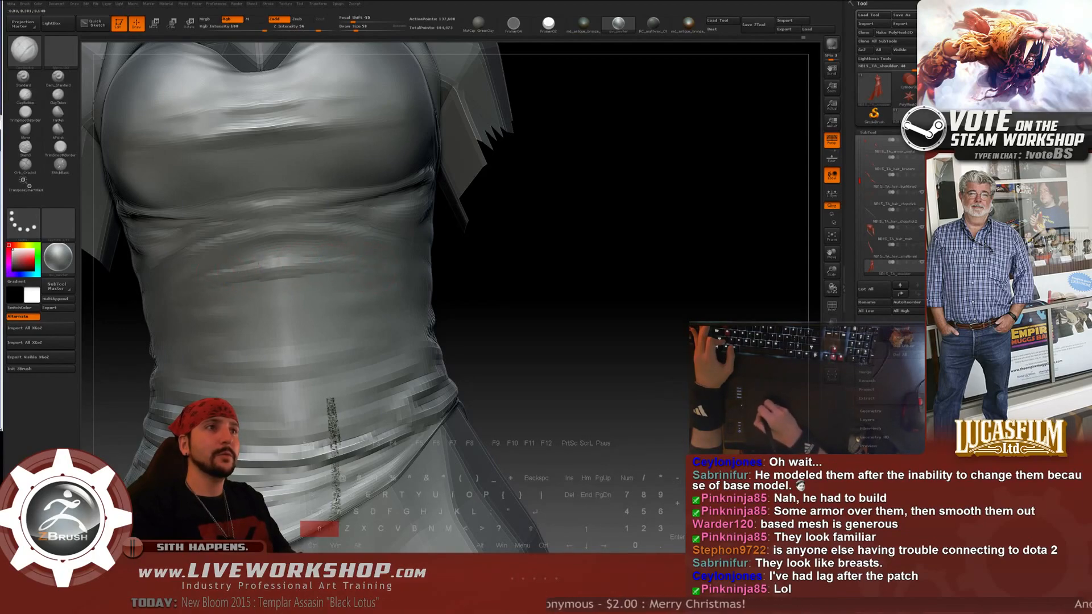
pyautogui.moveTo(348, 265)
pyautogui.keyDown('shift'); pyautogui.mouseDown()
pyautogui.moveTo(244, 263)
pyautogui.moveTo(361, 251)
pyautogui.mouseUp(); pyautogui.keyUp('shift')
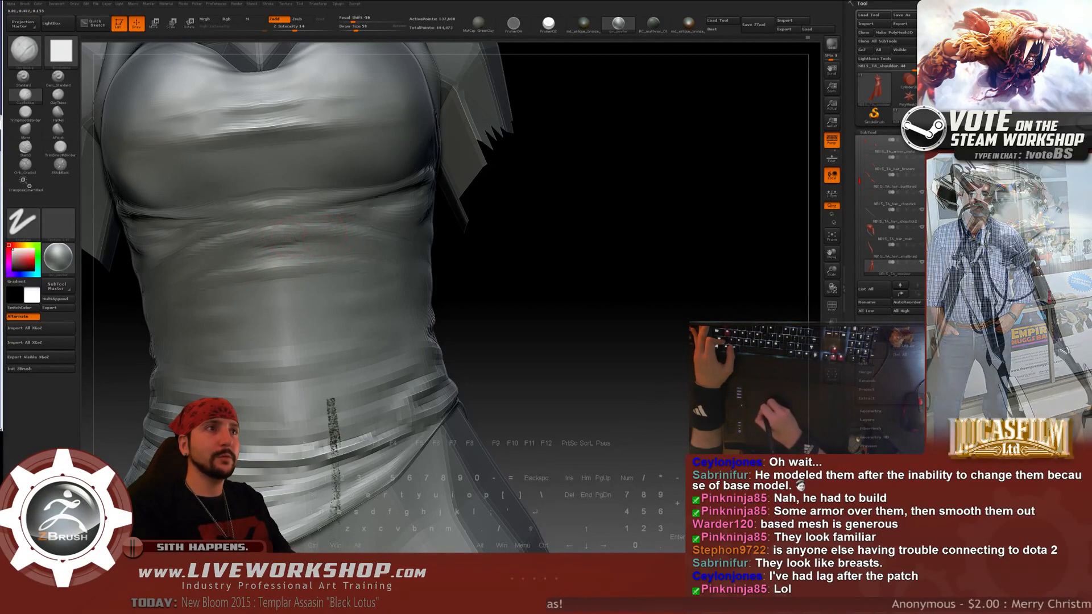
pyautogui.keyDown('shift'); pyautogui.moveTo(312, 240); pyautogui.dragTo(265, 239); pyautogui.keyUp('shift')
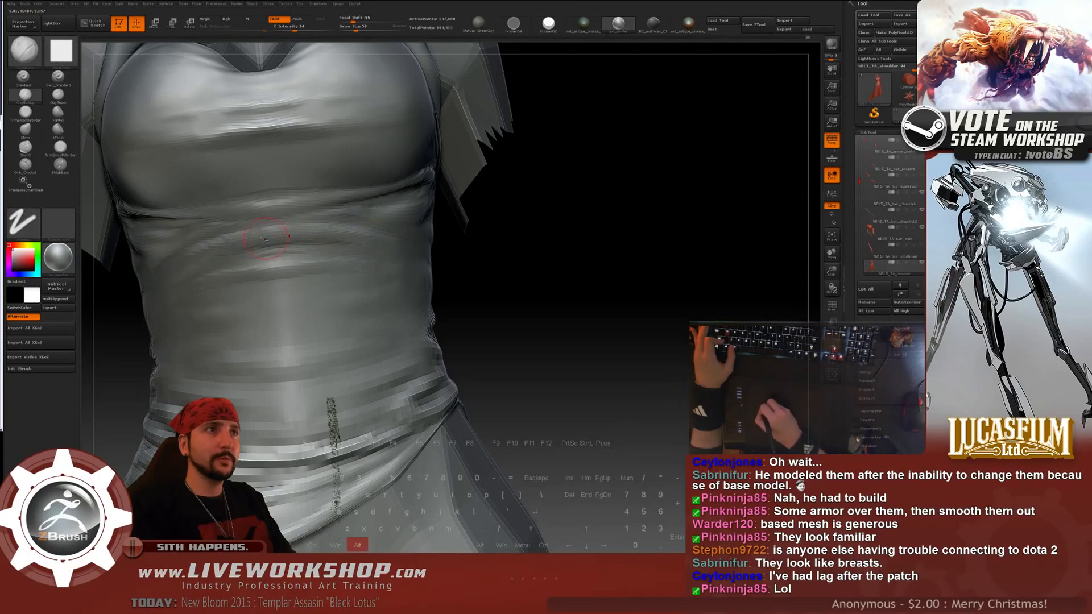
# - Work over the underbust crease from the side, undo the unwanted strokes and raise a cleaner ridge along it
pyautogui.moveTo(552, 274)
pyautogui.keyDown('alt'); pyautogui.mouseDown()
pyautogui.moveTo(519, 180)
pyautogui.moveTo(536, 229)
pyautogui.moveTo(563, 225)
pyautogui.moveTo(529, 244)
pyautogui.moveTo(608, 229)
pyautogui.moveTo(606, 182)
pyautogui.moveTo(612, 214)
pyautogui.moveTo(622, 212)
pyautogui.moveTo(536, 239)
pyautogui.mouseUp(); pyautogui.keyUp('alt')
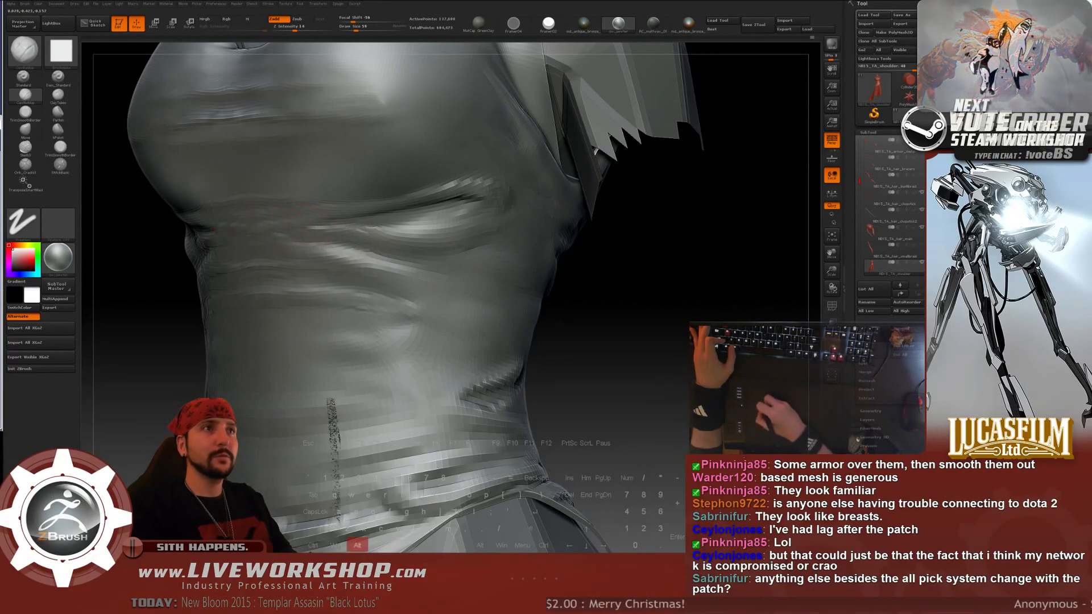
pyautogui.moveTo(651, 256); pyautogui.dragTo(647, 226)
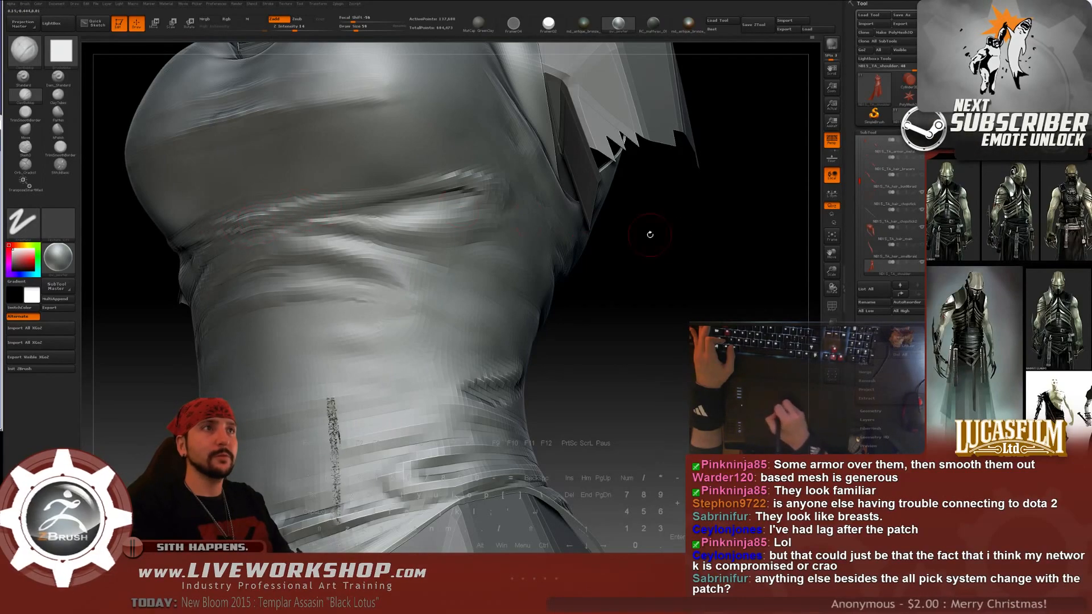
pyautogui.moveTo(650, 235); pyautogui.dragTo(694, 250)
pyautogui.press('ctrl')
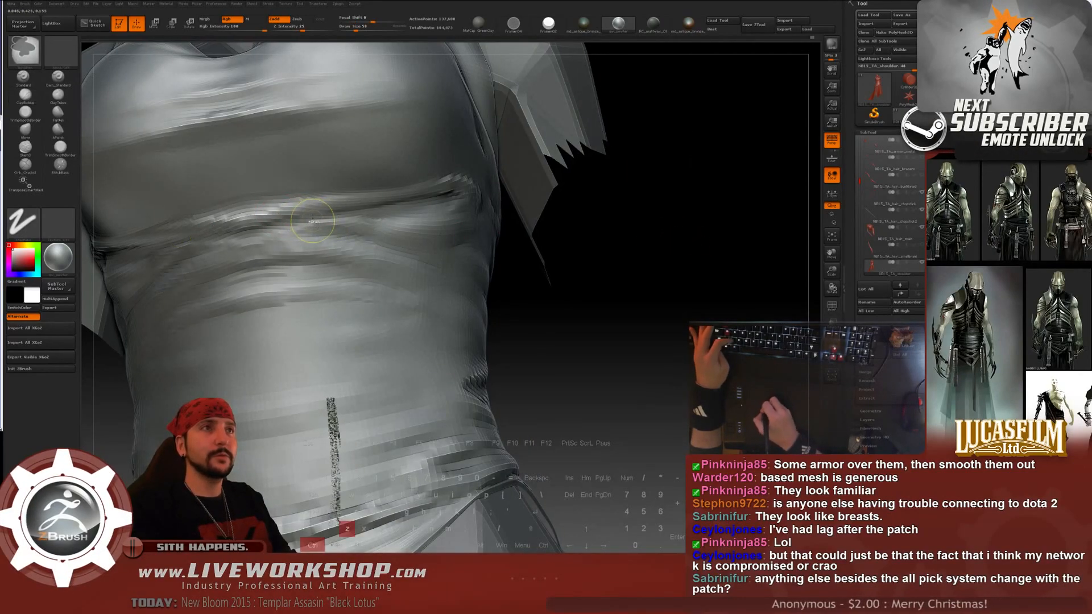
pyautogui.press('ctrl')
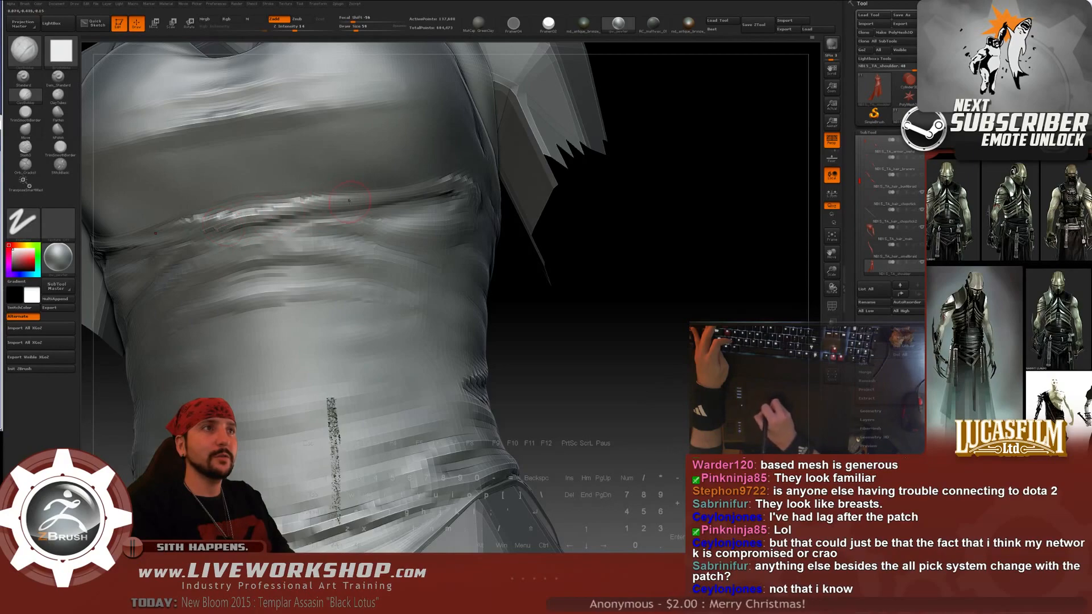
# - Add arched folds at the center just above the underbust crease with a larger brush and smooth their ends
pyautogui.keyDown('alt'); pyautogui.moveTo(624, 268); pyautogui.dragTo(737, 212); pyautogui.keyUp('alt')
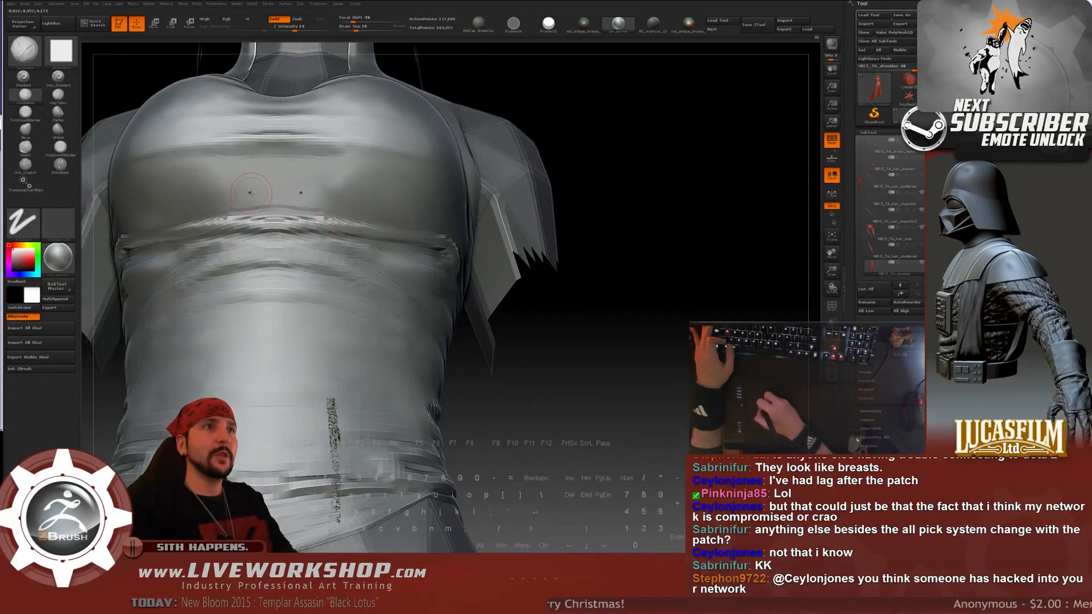
pyautogui.press(']')
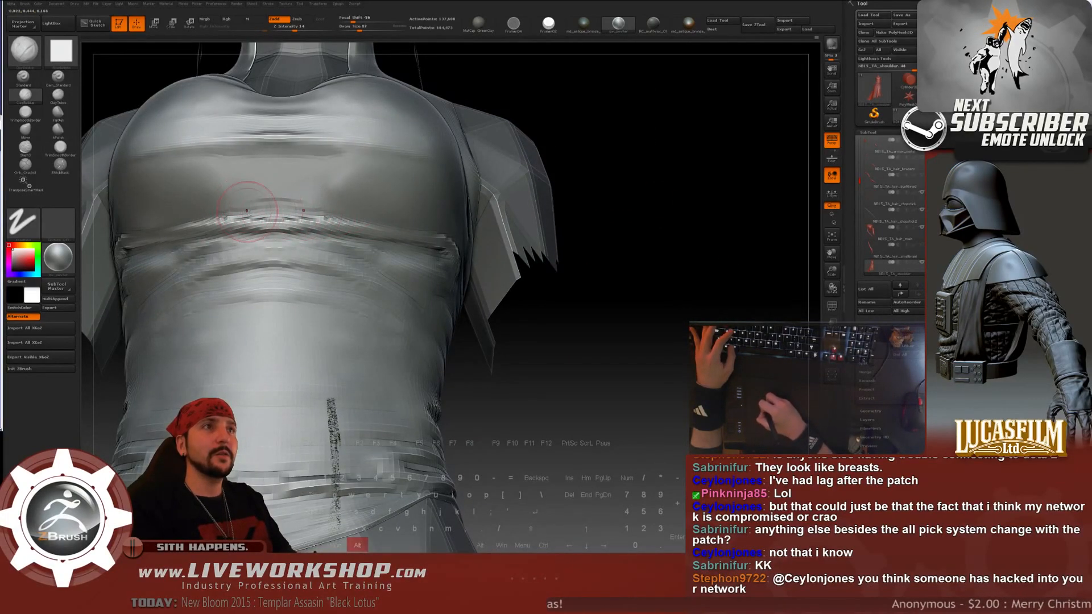
pyautogui.keyDown('alt'); pyautogui.moveTo(239, 211); pyautogui.dragTo(297, 211); pyautogui.keyUp('alt')
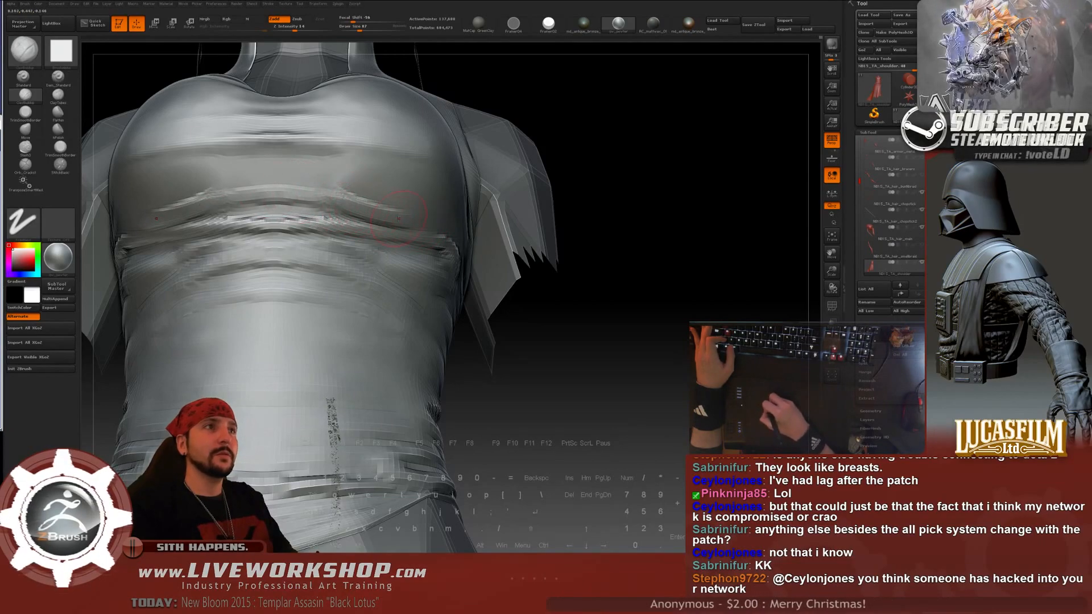
pyautogui.press('shift')
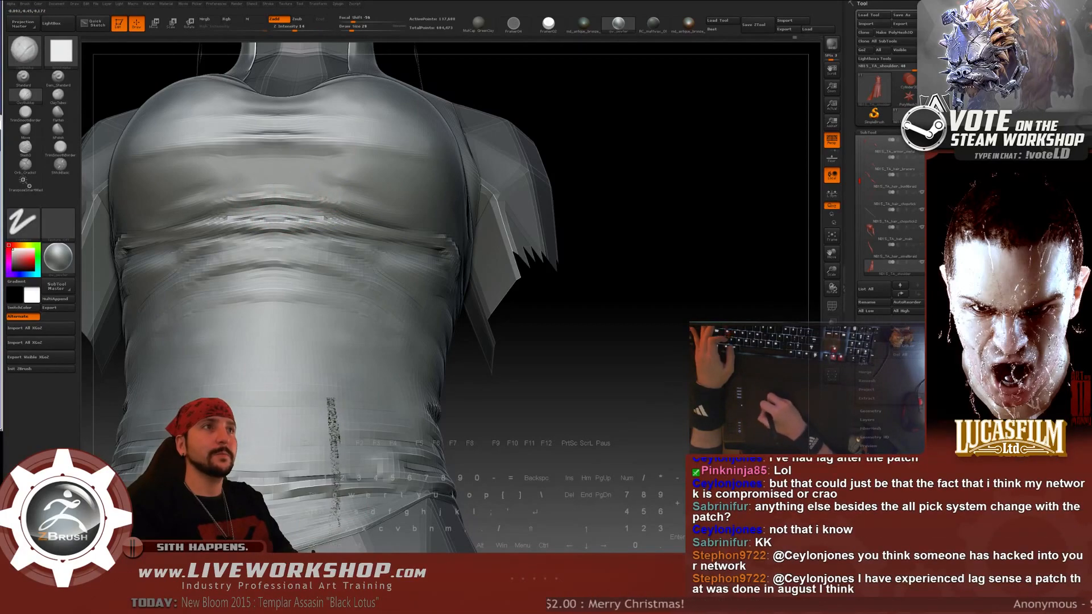
# - Refine the central folds around and below the underbust crease with a smaller brush and soften them
pyautogui.keyDown('alt'); pyautogui.moveTo(595, 196); pyautogui.dragTo(586, 91); pyautogui.keyUp('alt')
pyautogui.moveTo(558, 239)
pyautogui.keyDown('alt'); pyautogui.mouseDown()
pyautogui.moveTo(576, 278)
pyautogui.moveTo(566, 248)
pyautogui.mouseUp(); pyautogui.keyUp('alt')
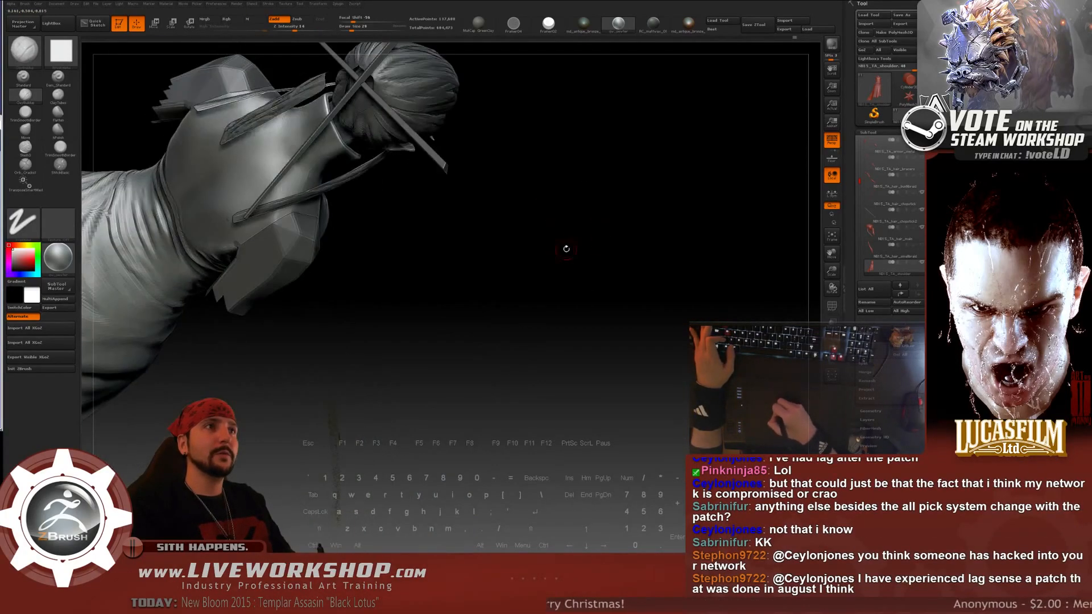
pyautogui.moveTo(633, 243); pyautogui.dragTo(654, 198)
pyautogui.moveTo(716, 164); pyautogui.dragTo(713, 143)
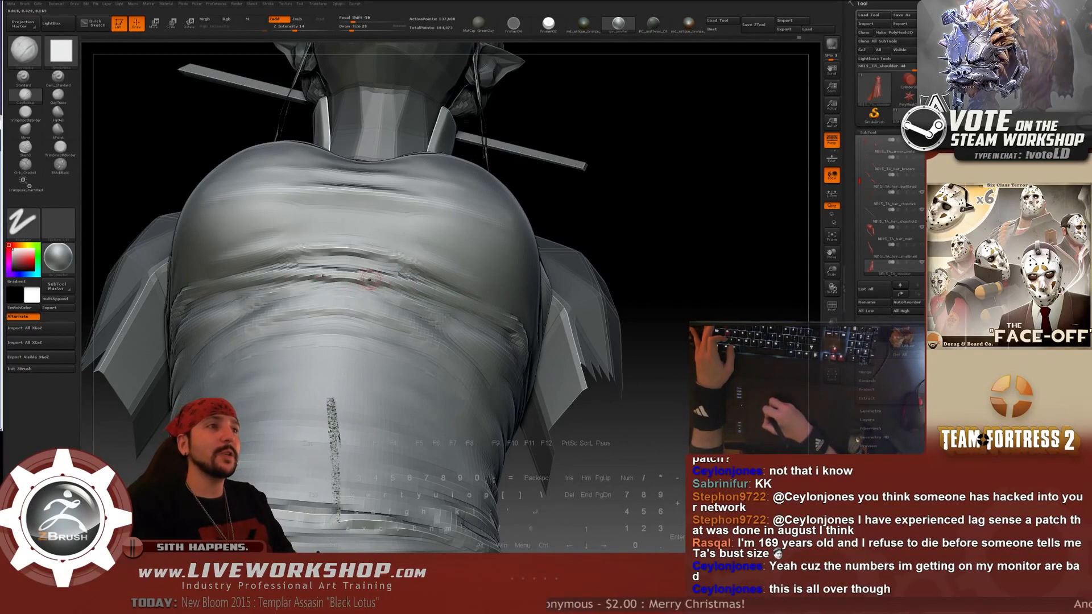
pyautogui.moveTo(685, 220); pyautogui.dragTo(354, 307)
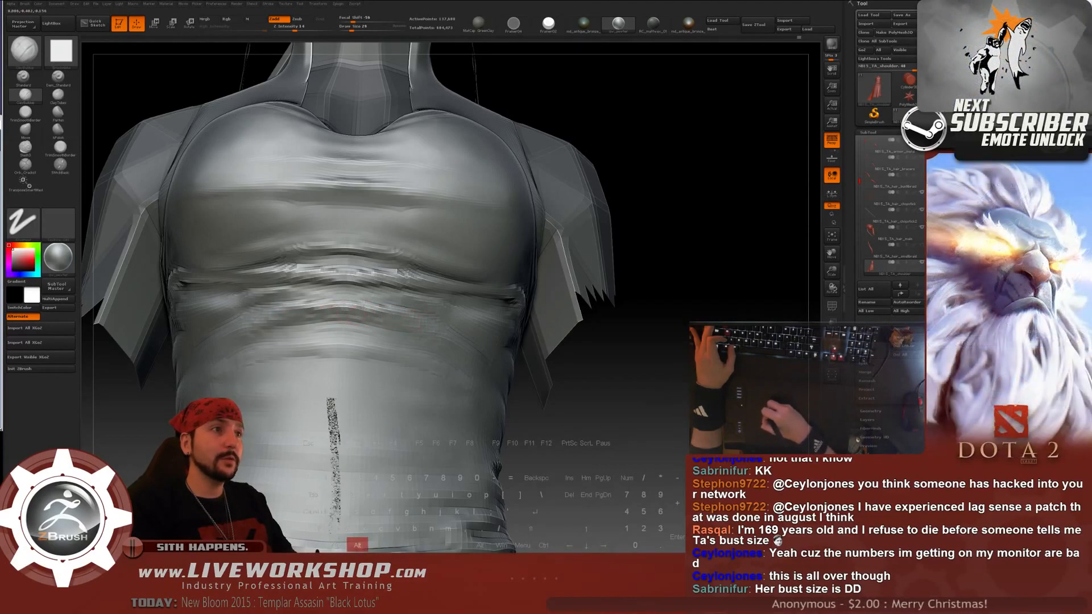
pyautogui.press('shift')
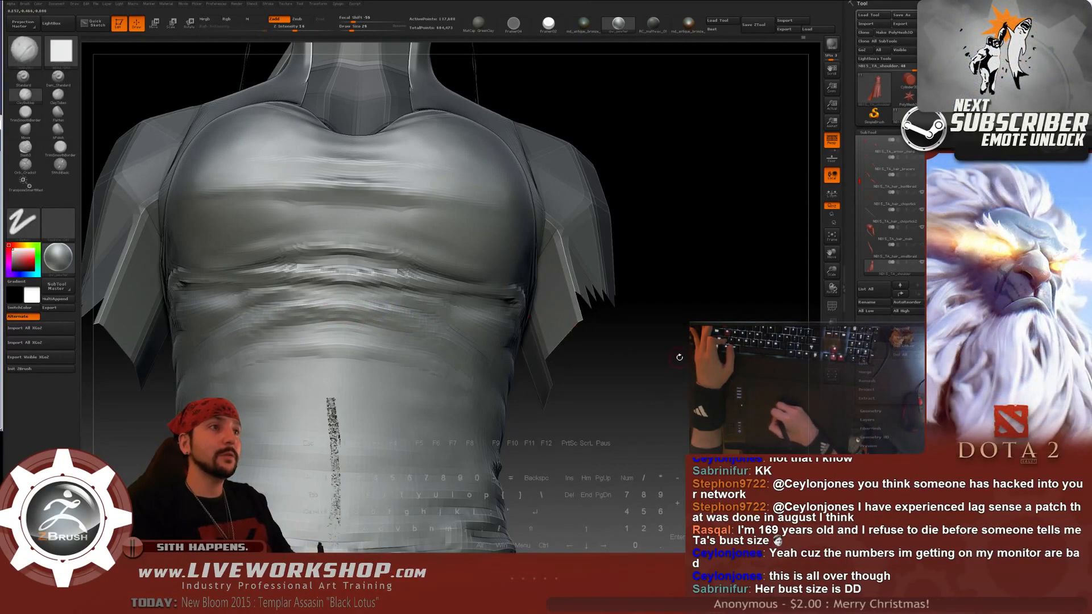
# - Sculpt a diagonal tension fold from the front of the armhole toward the bust and smooth it
pyautogui.press('f')
pyautogui.moveTo(602, 275)
pyautogui.mouseDown()
pyautogui.moveTo(622, 307)
pyautogui.moveTo(671, 271)
pyautogui.moveTo(629, 278)
pyautogui.moveTo(644, 281)
pyautogui.moveTo(644, 262)
pyautogui.moveTo(613, 230)
pyautogui.moveTo(585, 246)
pyautogui.moveTo(595, 247)
pyautogui.moveTo(580, 271)
pyautogui.moveTo(605, 290)
pyautogui.moveTo(619, 268)
pyautogui.moveTo(626, 293)
pyautogui.moveTo(639, 224)
pyautogui.moveTo(596, 199)
pyautogui.mouseUp()
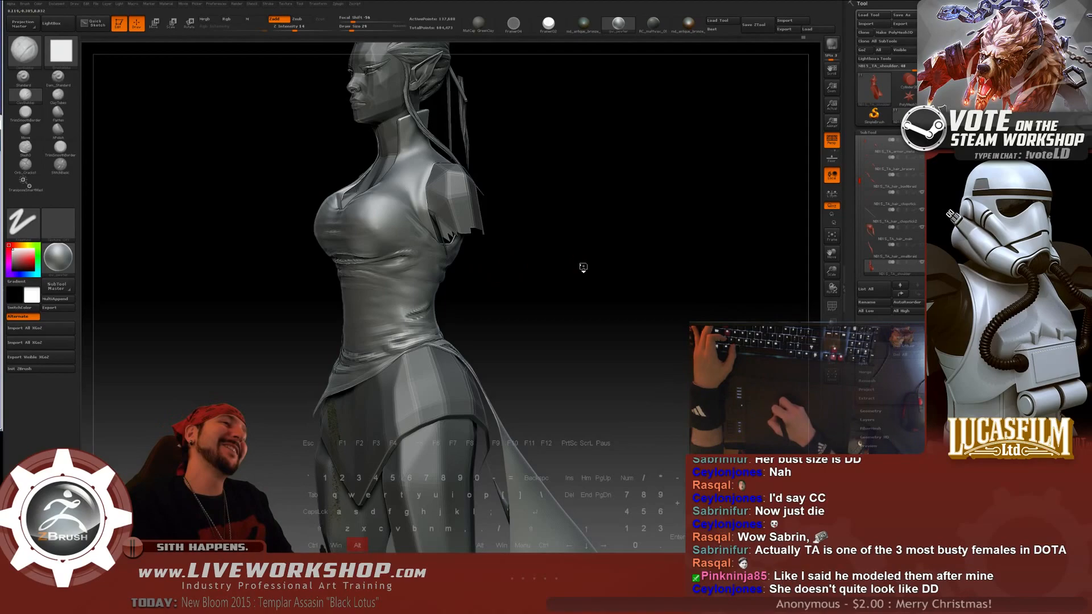
pyautogui.moveTo(583, 267)
pyautogui.keyDown('alt'); pyautogui.mouseDown()
pyautogui.moveTo(692, 260)
pyautogui.moveTo(630, 287)
pyautogui.moveTo(664, 277)
pyautogui.moveTo(671, 303)
pyautogui.moveTo(671, 293)
pyautogui.moveTo(682, 304)
pyautogui.mouseUp(); pyautogui.keyUp('alt')
pyautogui.press('s')
pyautogui.click(307, 217)
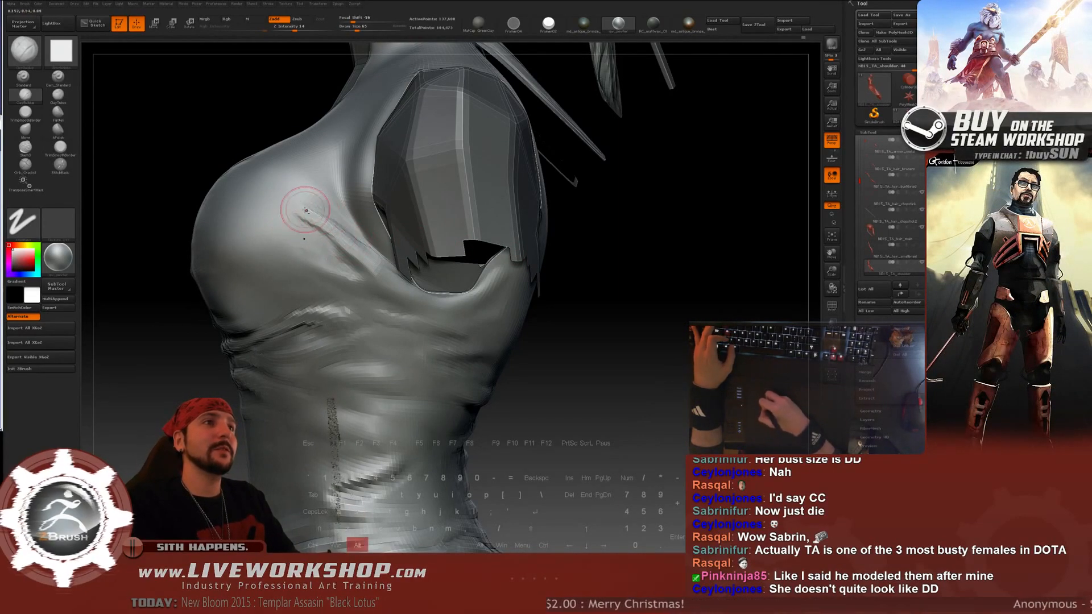
pyautogui.keyDown('shift'); pyautogui.moveTo(302, 213); pyautogui.dragTo(289, 202); pyautogui.keyUp('shift')
pyautogui.keyDown('shift'); pyautogui.moveTo(342, 231); pyautogui.dragTo(290, 209); pyautogui.keyUp('shift')
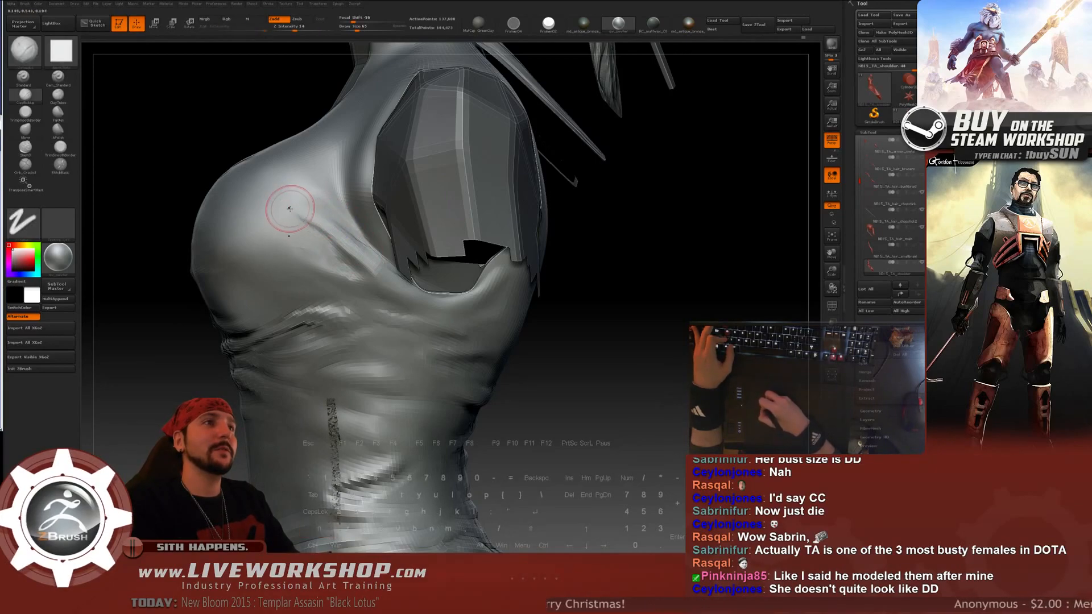
pyautogui.press('shift')
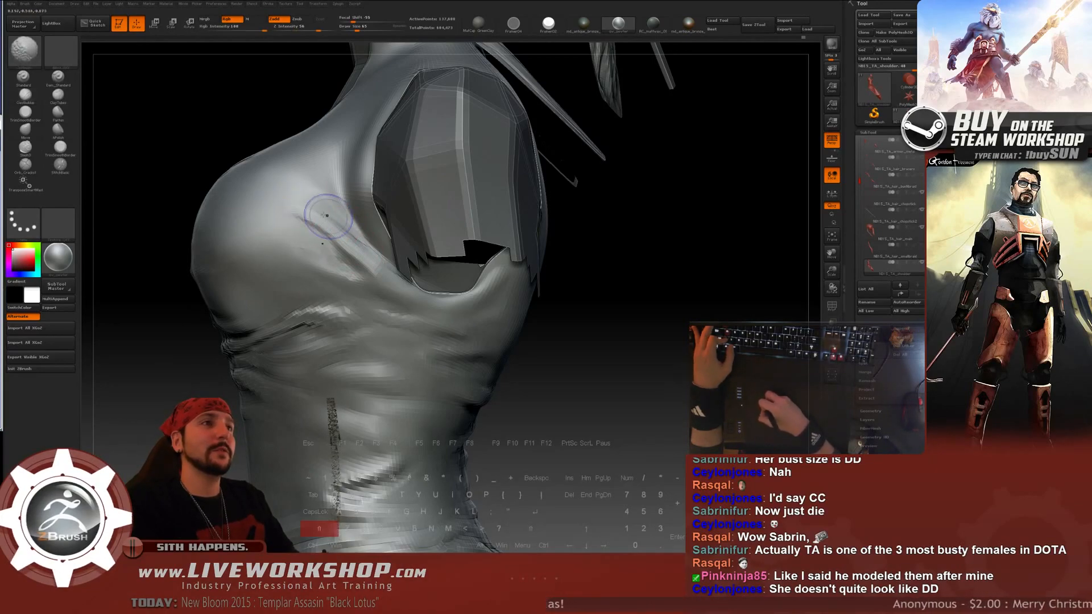
pyautogui.keyDown('shift'); pyautogui.moveTo(317, 211); pyautogui.dragTo(300, 203); pyautogui.keyUp('shift')
# - Add finer folds between the armhole and the side of the bust with a smaller brush, blending them smoothly
pyautogui.moveTo(604, 226)
pyautogui.mouseDown()
pyautogui.moveTo(640, 226)
pyautogui.moveTo(610, 227)
pyautogui.mouseUp()
pyautogui.press('[')
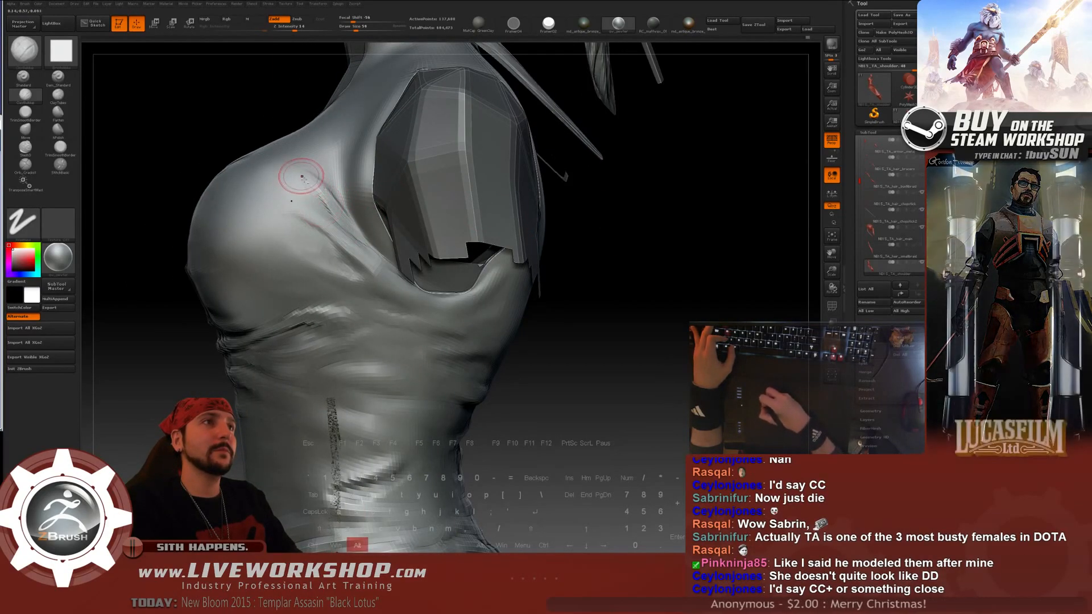
pyautogui.press('shift')
pyautogui.keyDown('shift'); pyautogui.moveTo(323, 198); pyautogui.dragTo(316, 188); pyautogui.keyUp('shift')
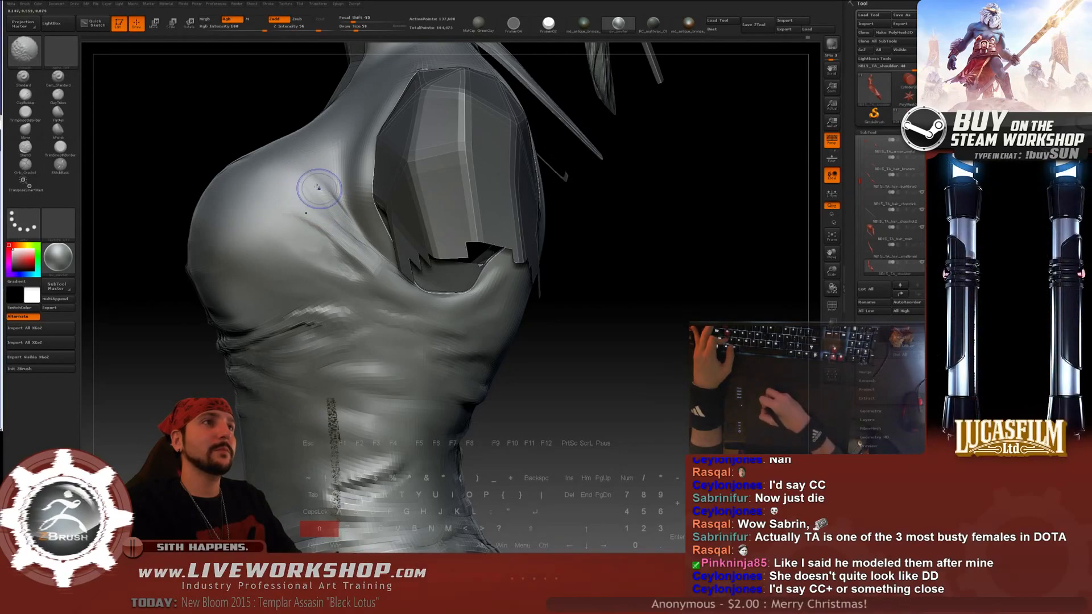
pyautogui.moveTo(595, 246); pyautogui.dragTo(626, 236)
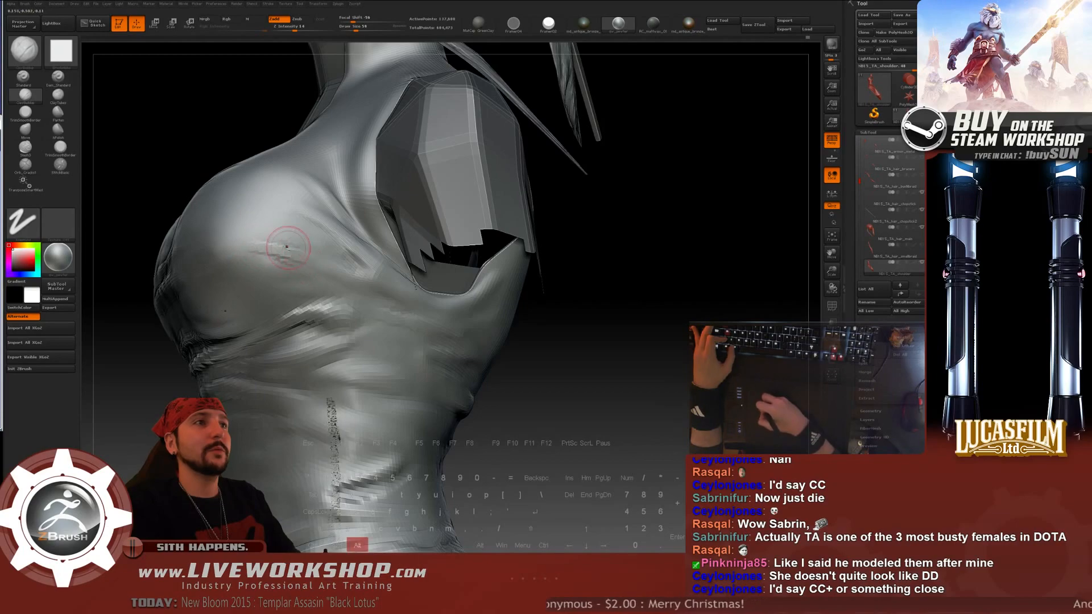
pyautogui.press('shift')
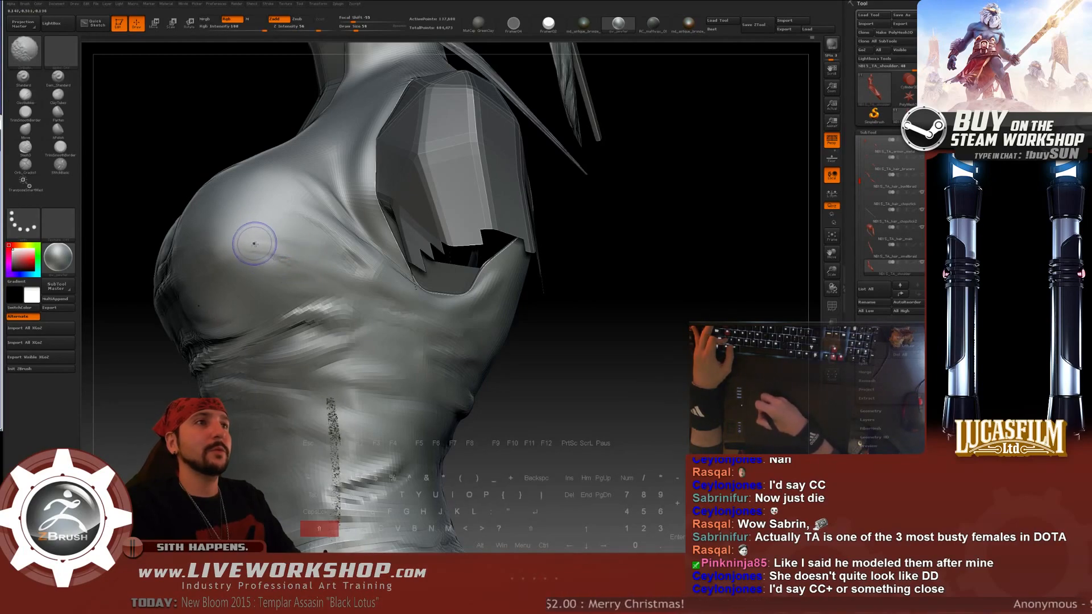
# - Sculpt a short, shallow horizontal fold across the side of the bust and smooth it into the cloth
pyautogui.moveTo(239, 249)
pyautogui.mouseDown()
pyautogui.moveTo(273, 254)
pyautogui.moveTo(213, 240)
pyautogui.mouseUp()
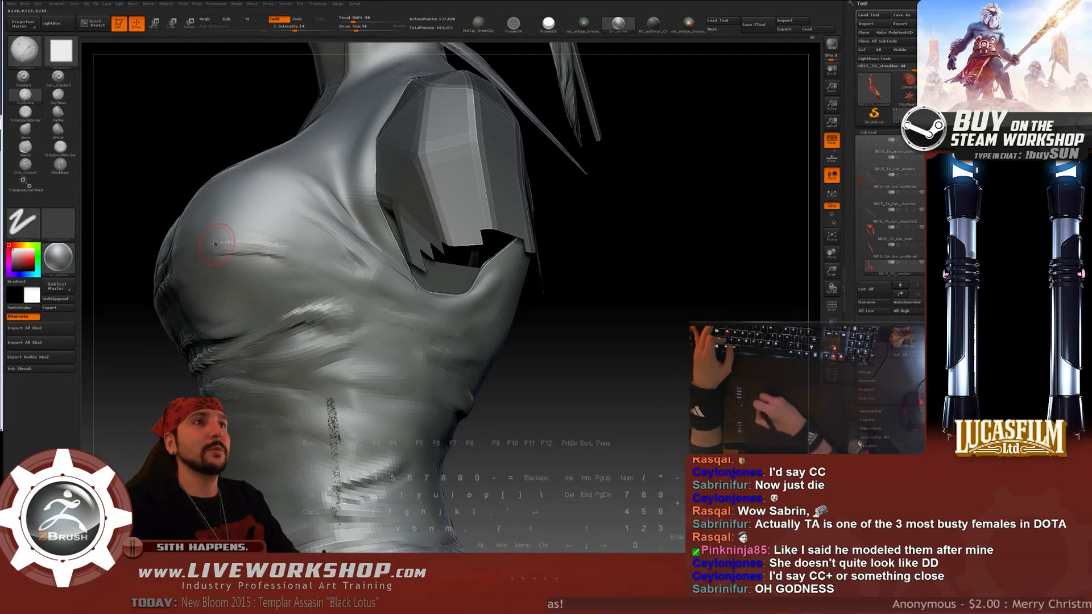
pyautogui.press('shift')
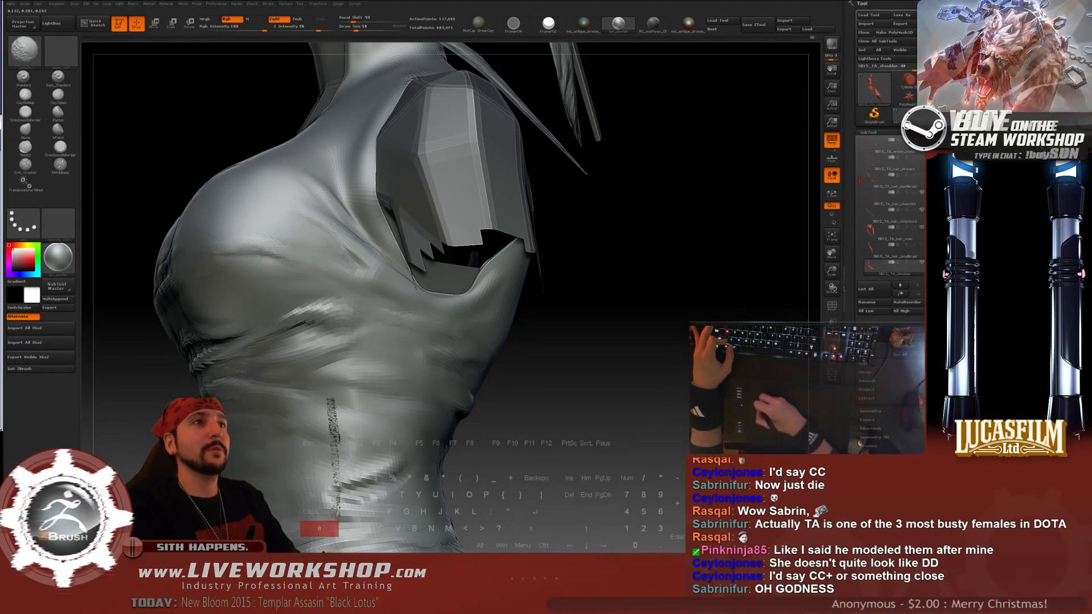
pyautogui.keyDown('shift'); pyautogui.moveTo(241, 250); pyautogui.dragTo(295, 254); pyautogui.keyUp('shift')
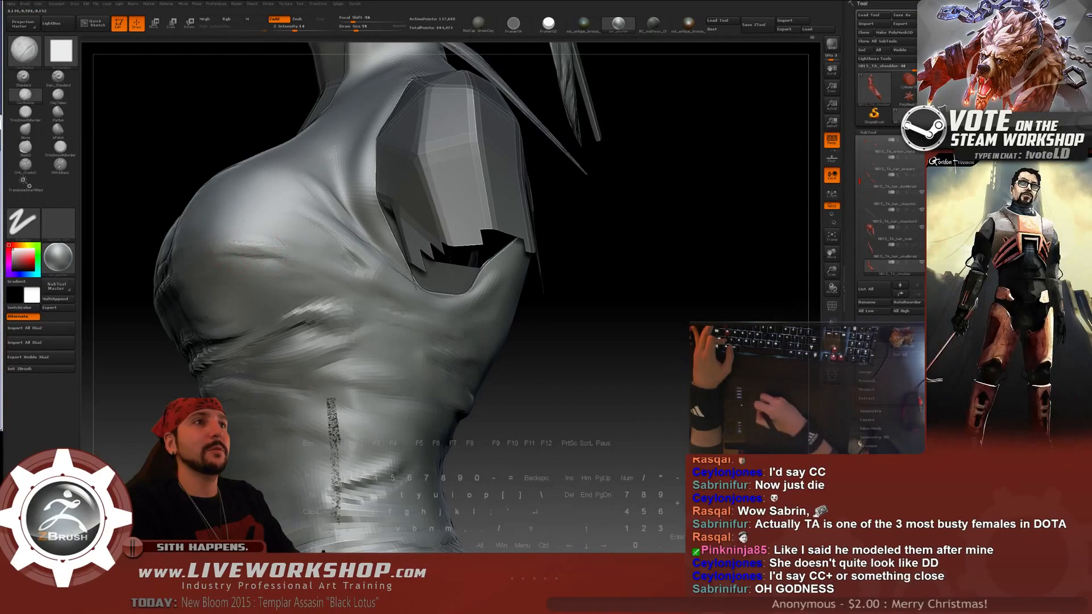
pyautogui.moveTo(612, 285)
pyautogui.mouseDown()
pyautogui.moveTo(586, 287)
pyautogui.moveTo(665, 278)
pyautogui.moveTo(643, 270)
pyautogui.mouseUp()
pyautogui.press('shift')
pyautogui.moveTo(575, 249); pyautogui.dragTo(597, 247)
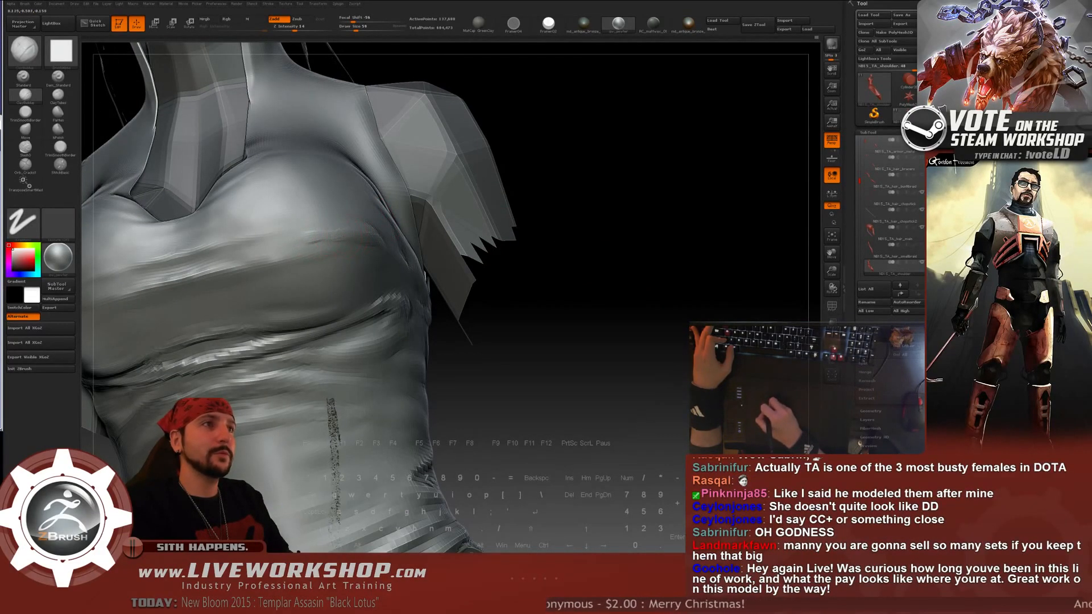
# - Carve a faint horizontal fold across the front of the bust toward the armhole and soften it
pyautogui.press('shift')
pyautogui.keyDown('shift'); pyautogui.moveTo(344, 234); pyautogui.dragTo(307, 234); pyautogui.keyUp('shift')
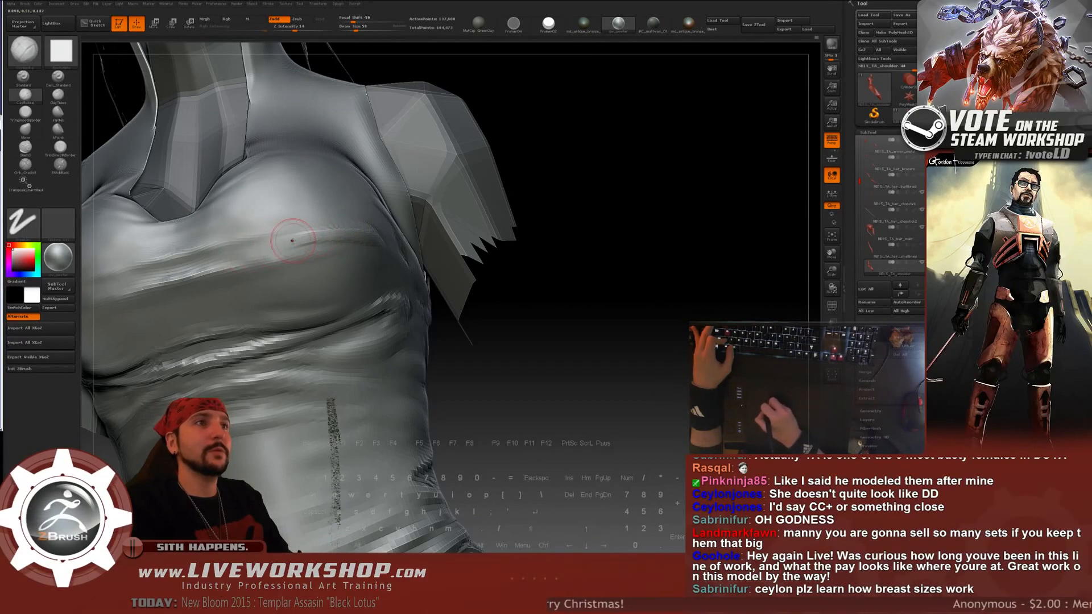
pyautogui.press('shift')
pyautogui.keyDown('shift'); pyautogui.moveTo(298, 239); pyautogui.dragTo(354, 236); pyautogui.keyUp('shift')
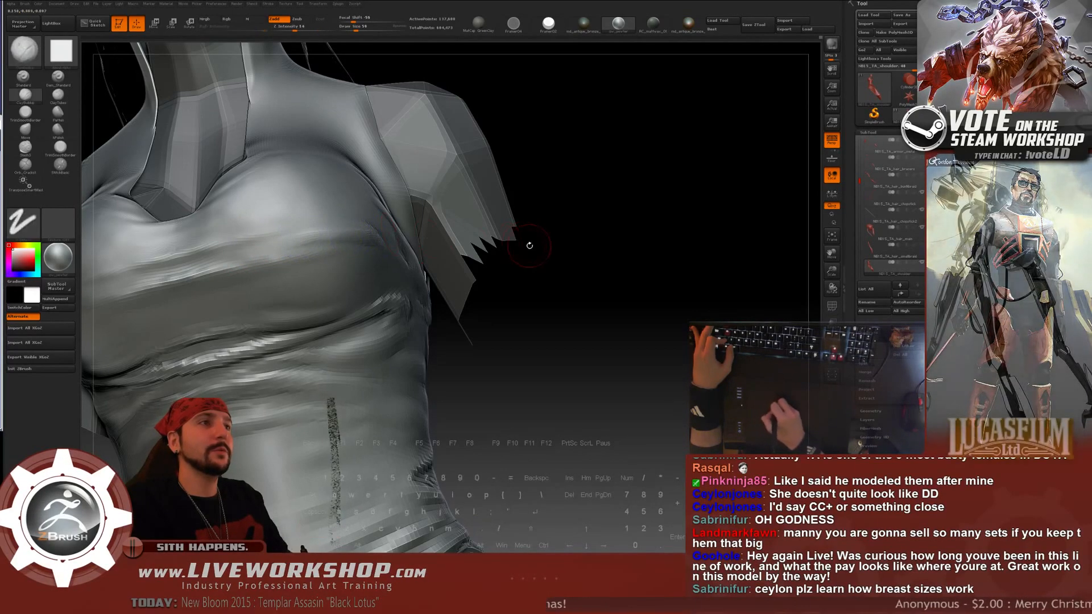
# - Add another short tension fold on the outer front of the bust and blend it smoothly
pyautogui.moveTo(529, 244); pyautogui.dragTo(622, 256)
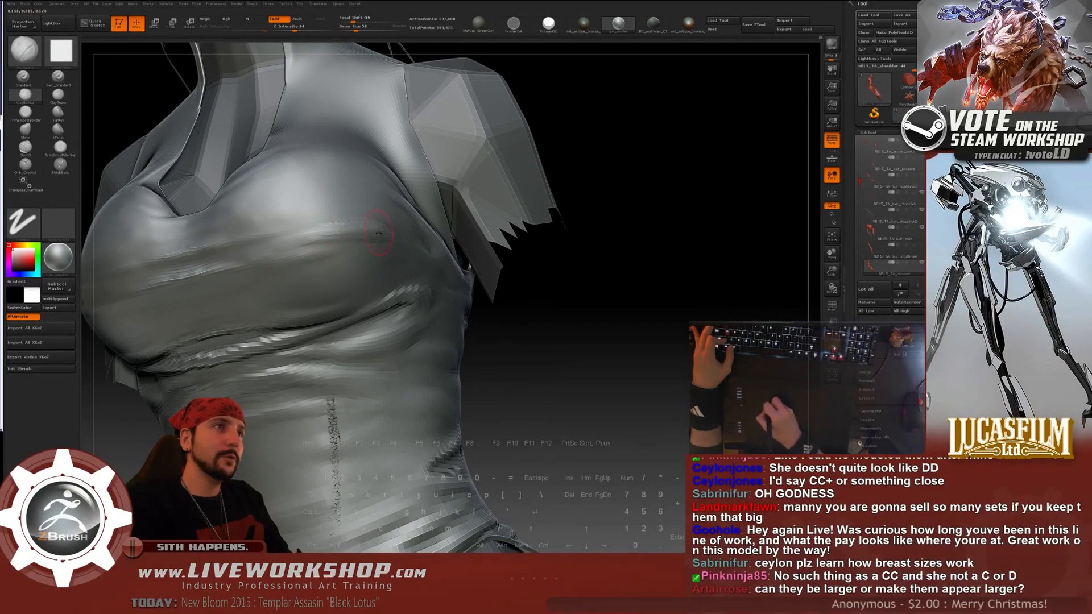
pyautogui.press('shift')
pyautogui.moveTo(637, 281); pyautogui.dragTo(371, 227)
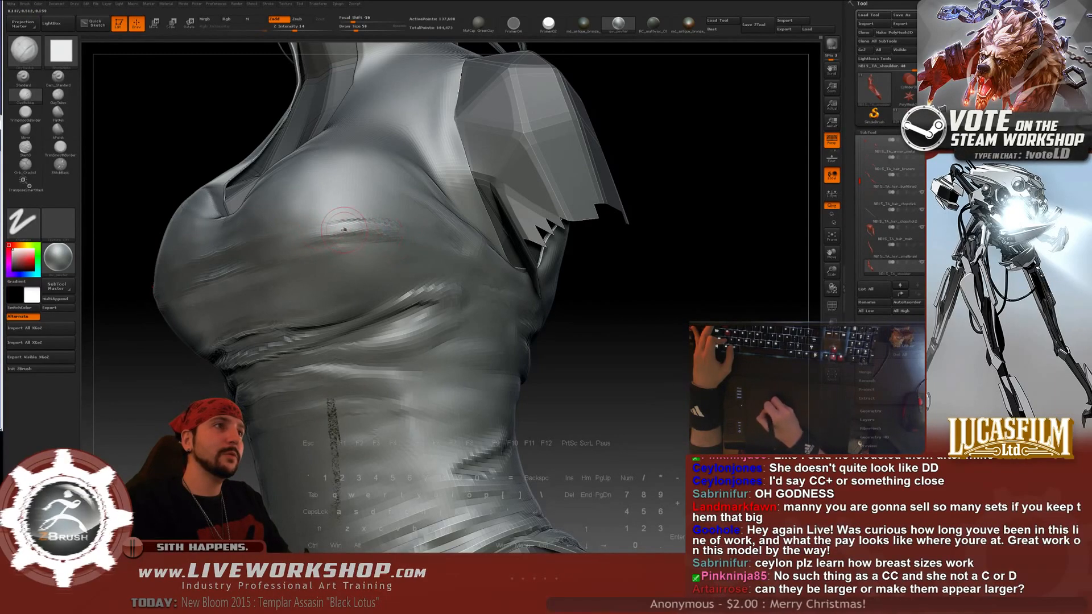
pyautogui.press('shift')
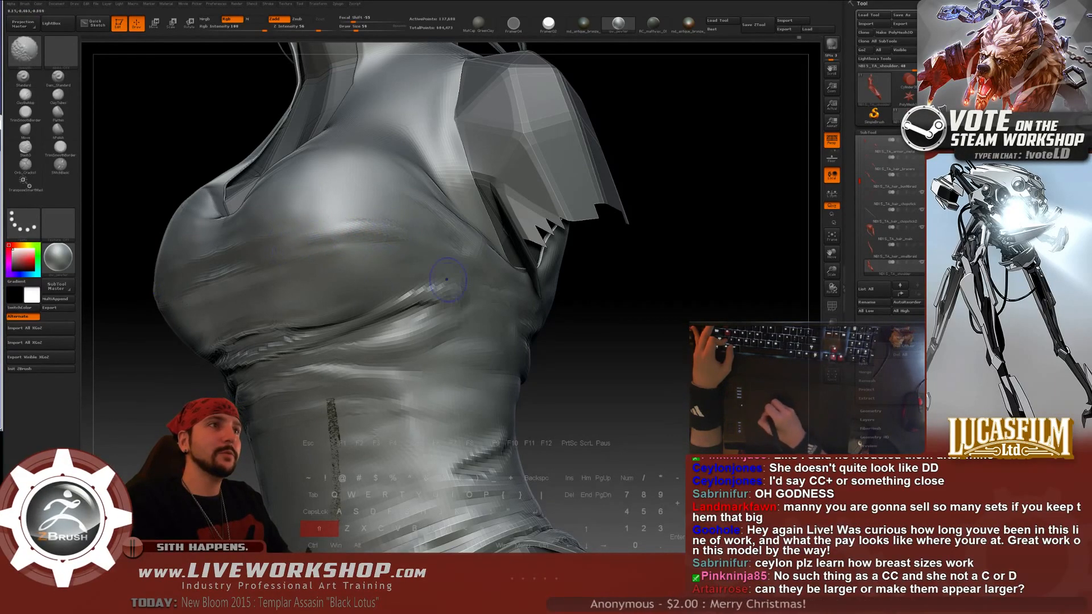
# - Sculpt folds between the upper outer bust and the armhole with a larger brush and smooth them
pyautogui.press('f')
pyautogui.moveTo(629, 221)
pyautogui.mouseDown()
pyautogui.moveTo(614, 228)
pyautogui.moveTo(585, 211)
pyautogui.moveTo(592, 238)
pyautogui.moveTo(573, 239)
pyautogui.moveTo(591, 256)
pyautogui.moveTo(607, 236)
pyautogui.moveTo(639, 247)
pyautogui.moveTo(654, 268)
pyautogui.mouseUp()
pyautogui.press('shift')
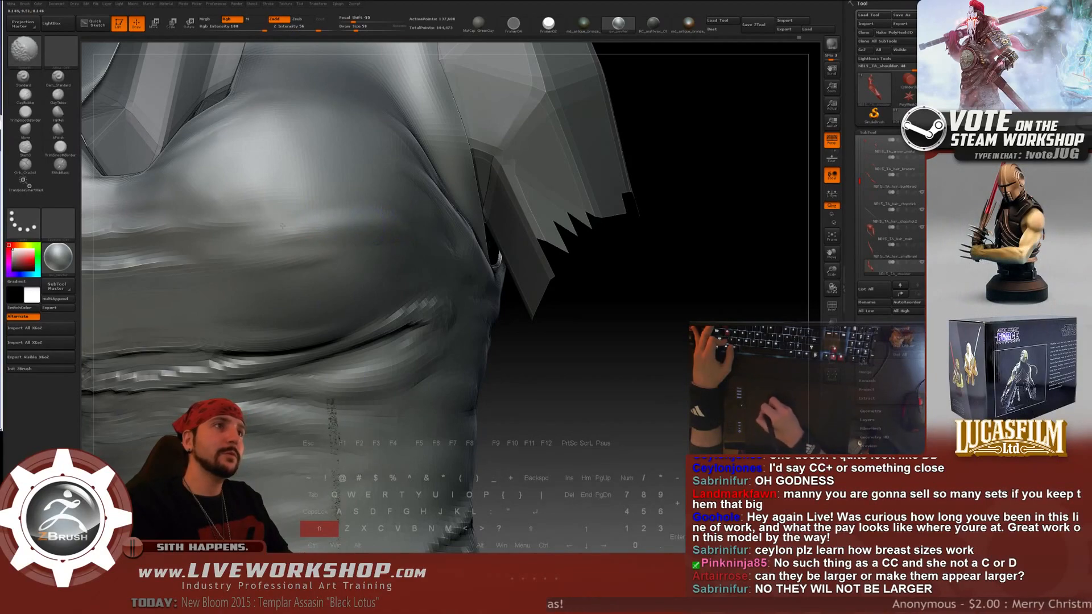
pyautogui.moveTo(338, 183); pyautogui.dragTo(340, 182)
pyautogui.moveTo(685, 237); pyautogui.dragTo(640, 238)
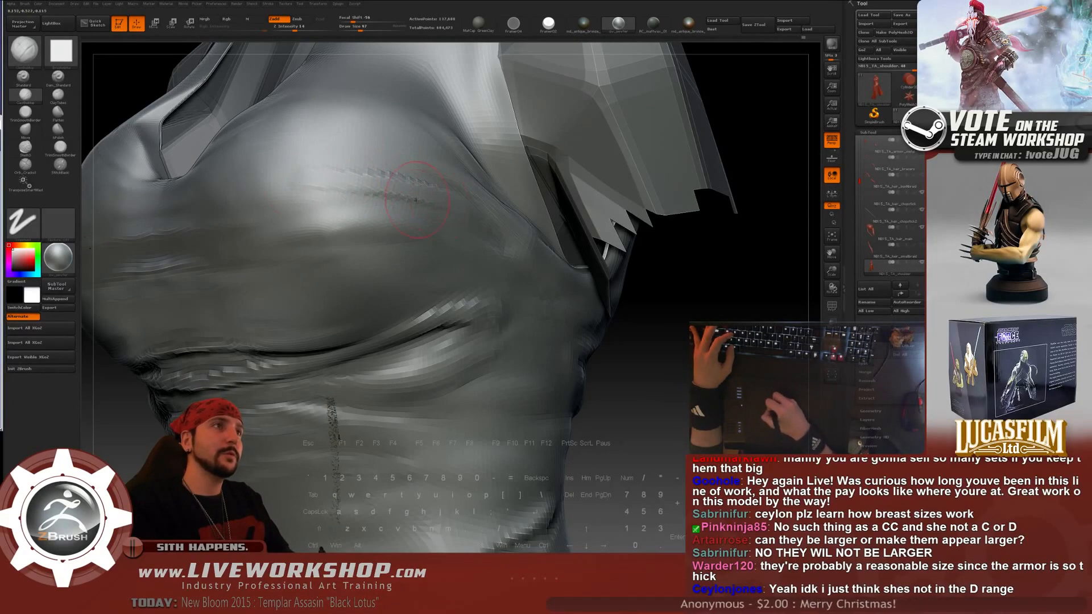
pyautogui.press('shift')
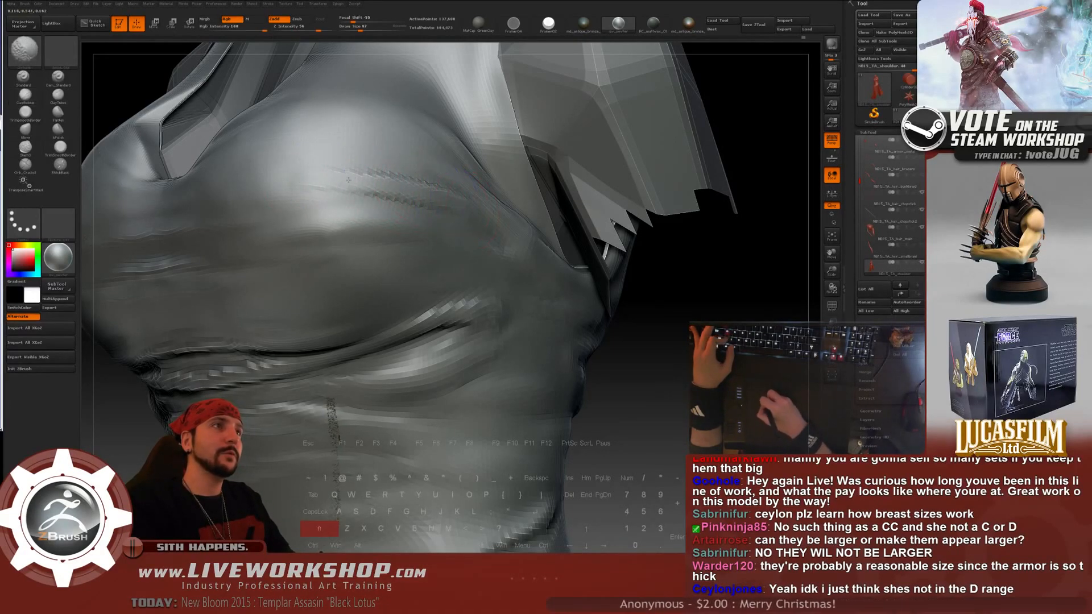
# - Refine the folds on the outer bust near the armhole with a smaller brush and soften their ends
pyautogui.press('f')
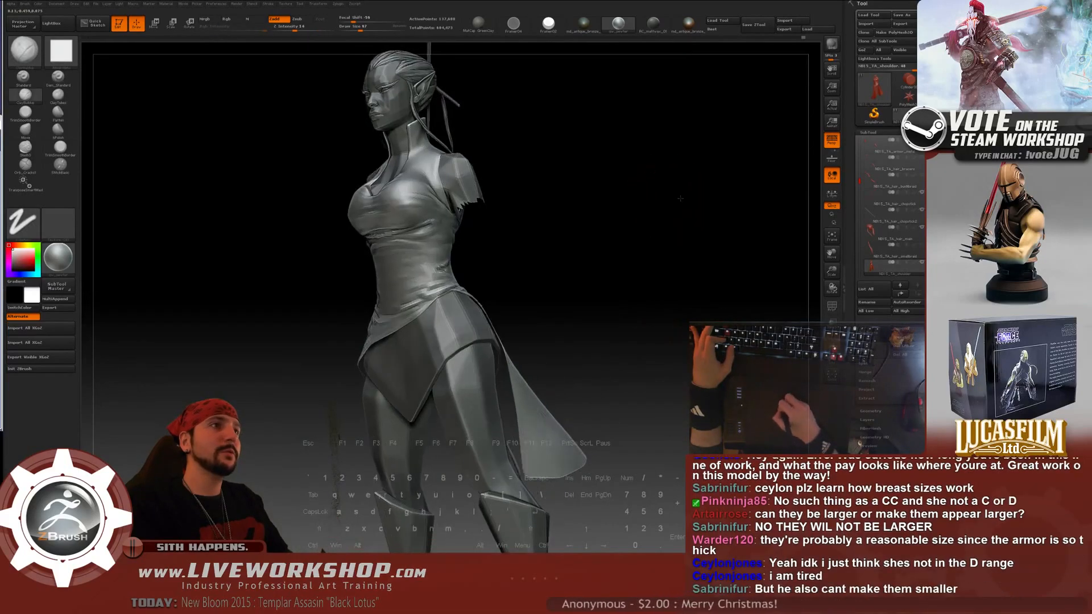
pyautogui.moveTo(754, 212)
pyautogui.mouseDown()
pyautogui.moveTo(694, 203)
pyautogui.moveTo(772, 273)
pyautogui.mouseUp()
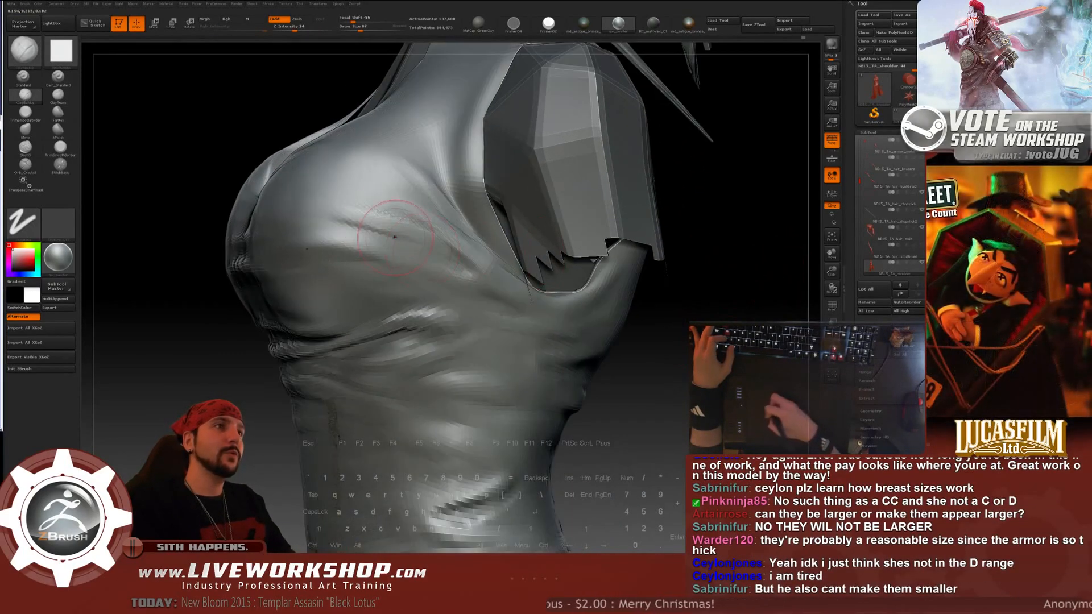
pyautogui.press('[')
pyautogui.press('[')
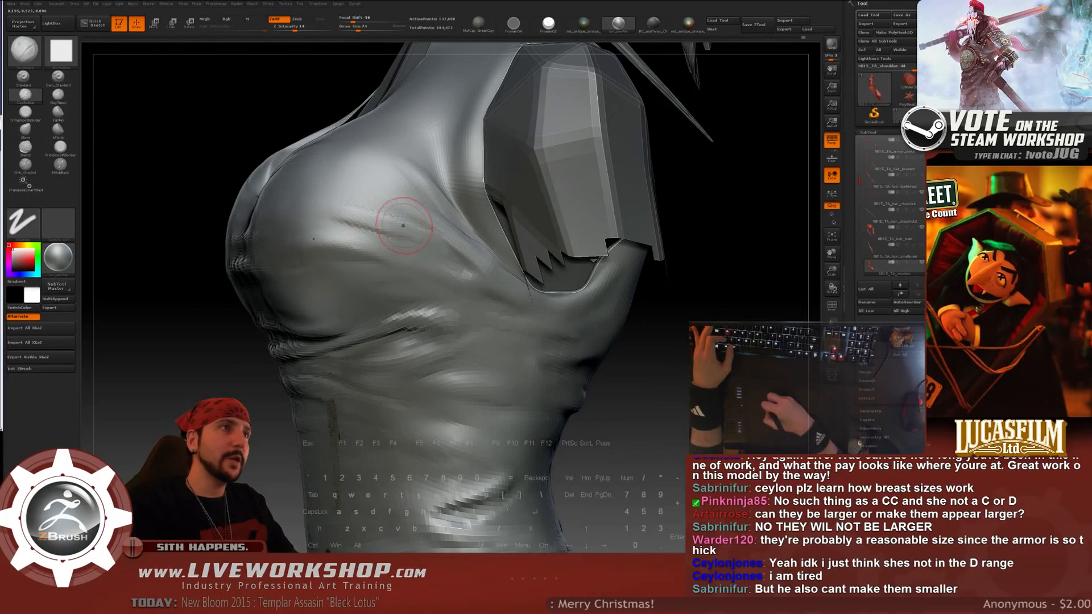
pyautogui.press('shift')
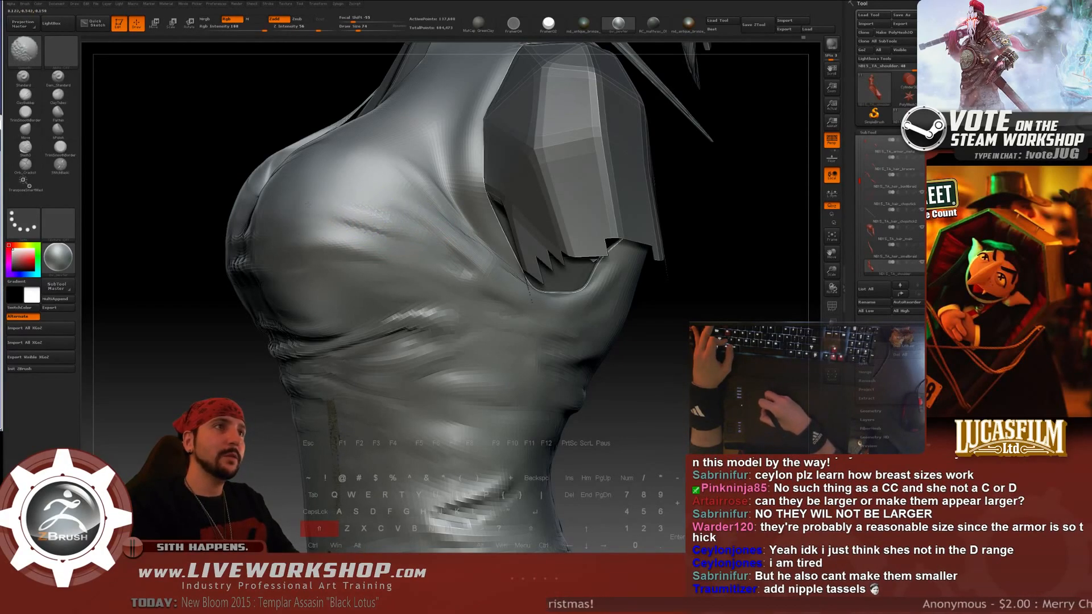
pyautogui.keyDown('shift'); pyautogui.moveTo(334, 203); pyautogui.dragTo(375, 212); pyautogui.keyUp('shift')
# - Add a small diagonal fold on the upper side of the bust below the shoulder and smooth it
pyautogui.press('s')
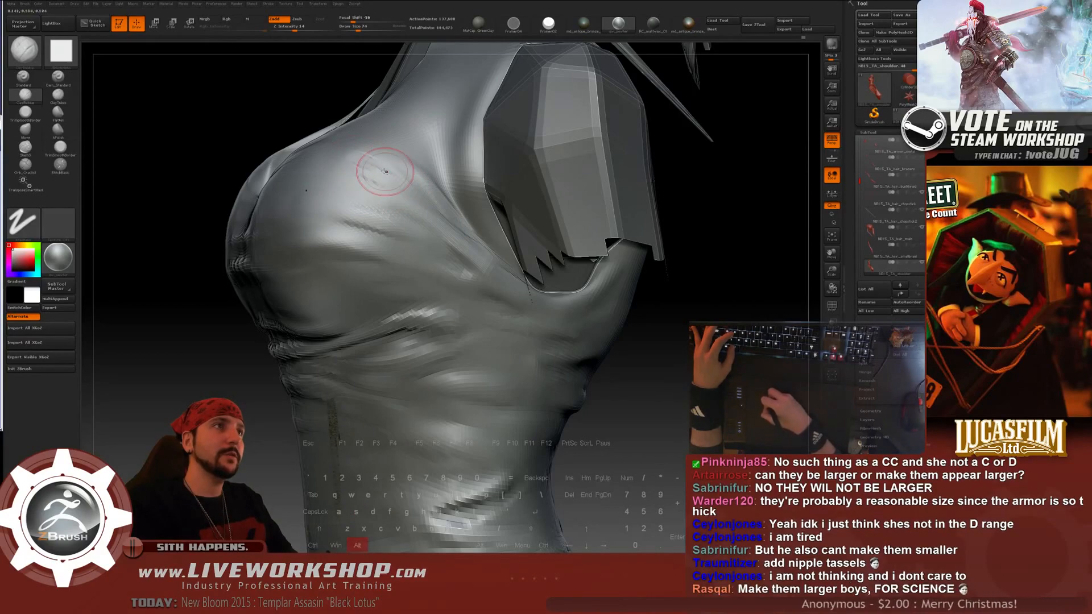
pyautogui.press('shift')
pyautogui.keyDown('shift'); pyautogui.moveTo(359, 154); pyautogui.dragTo(375, 182); pyautogui.keyUp('shift')
# - Sculpt a soft fold along the top of the bust beside the neckline edge and blend it
pyautogui.moveTo(692, 237)
pyautogui.mouseDown()
pyautogui.moveTo(696, 279)
pyautogui.moveTo(731, 285)
pyautogui.mouseUp()
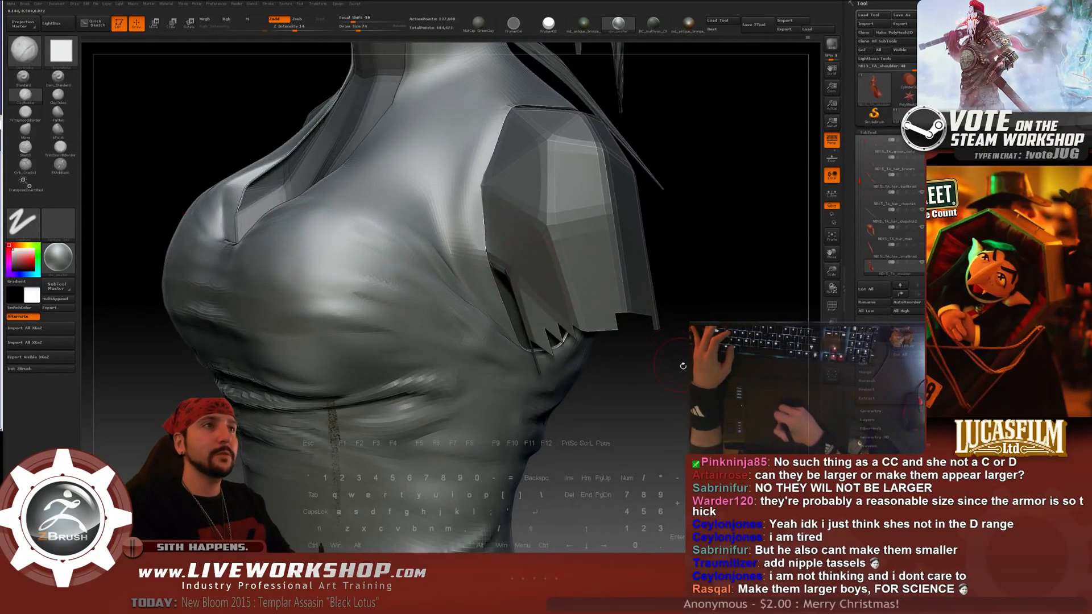
pyautogui.moveTo(694, 244); pyautogui.dragTo(737, 251)
pyautogui.press('alt')
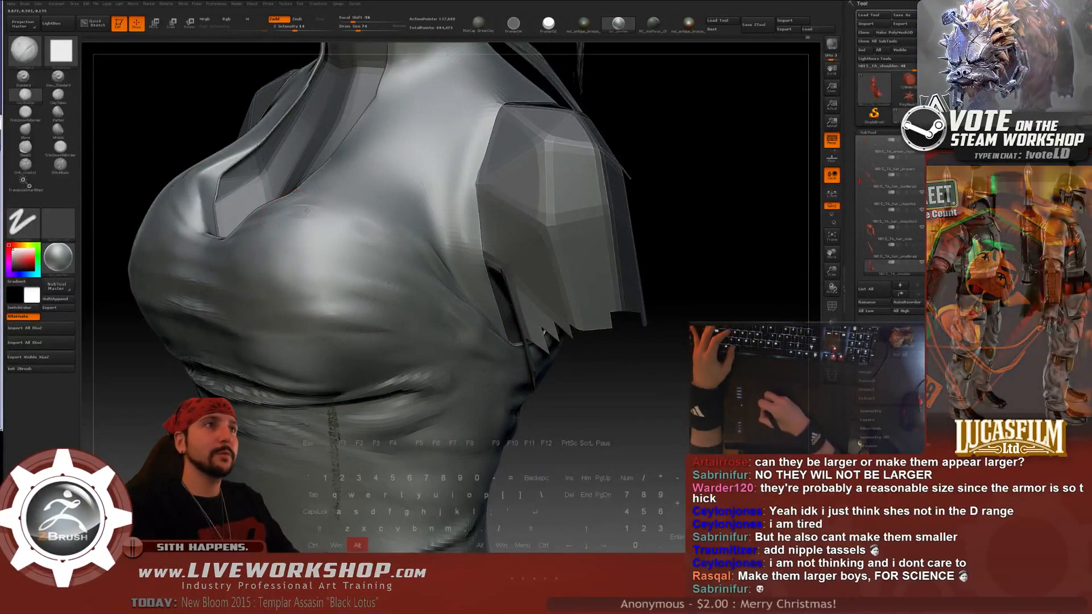
pyautogui.press('shift')
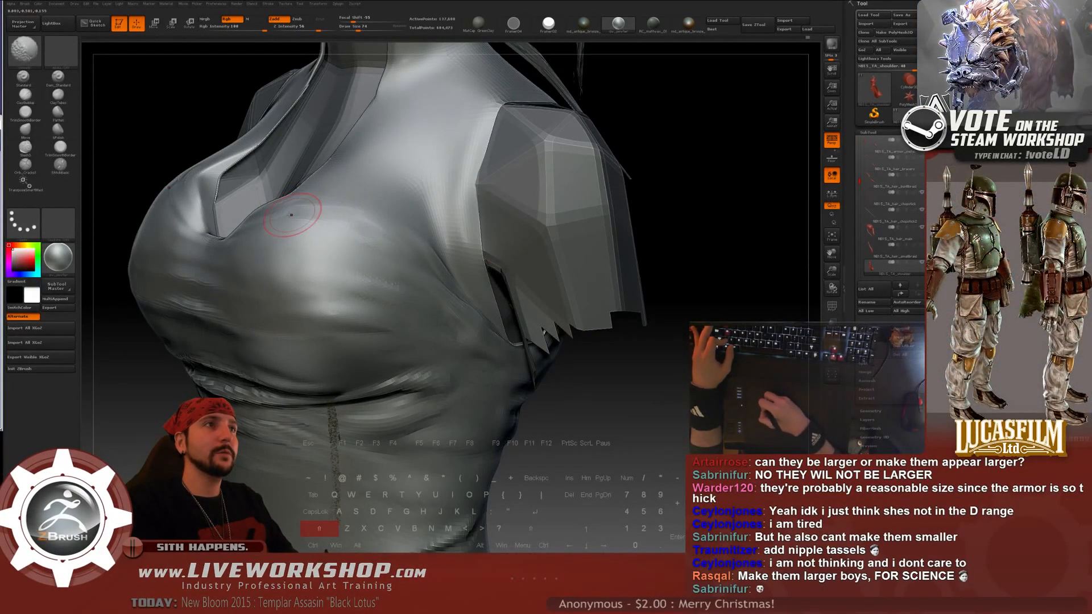
pyautogui.press('alt')
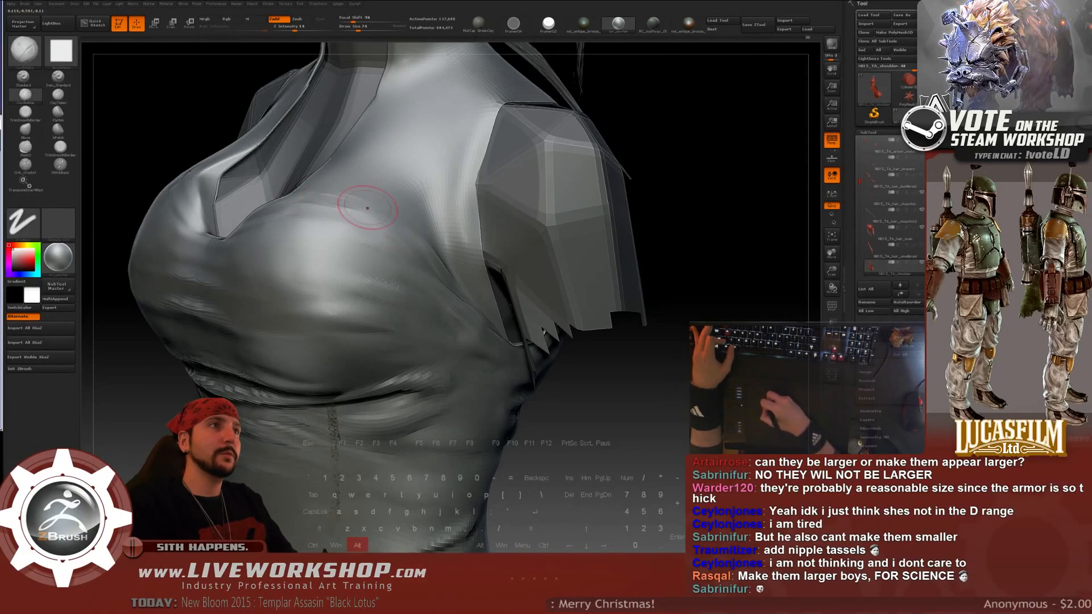
# - Sculpt a short fold on the upper outer side of the bust and smooth it
pyautogui.keyDown('alt'); pyautogui.moveTo(739, 397); pyautogui.dragTo(666, 327); pyautogui.keyUp('alt')
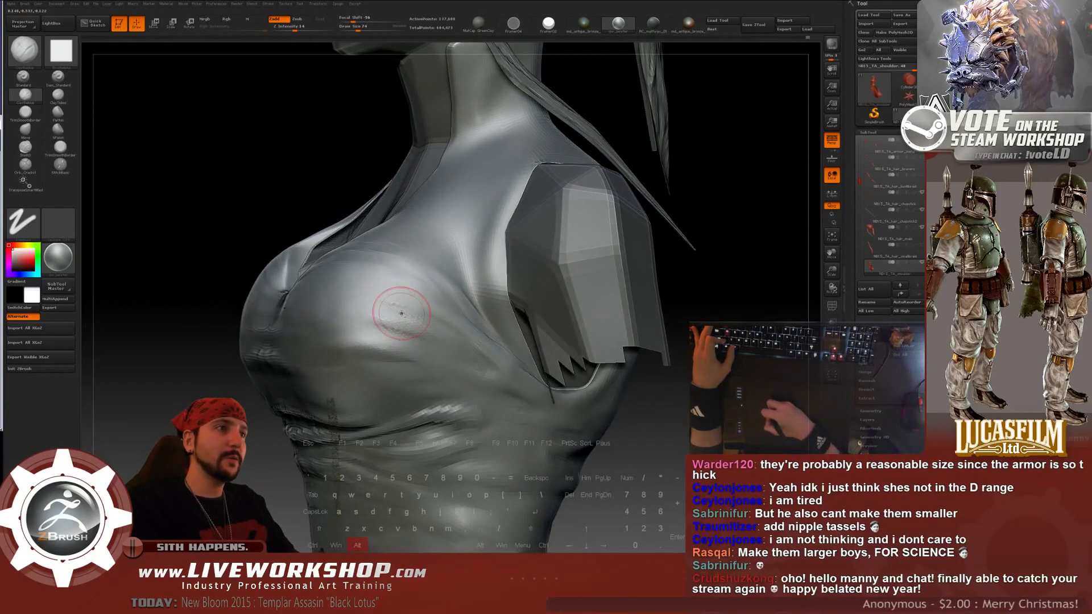
pyautogui.press('shift')
pyautogui.moveTo(386, 306)
pyautogui.keyDown('shift'); pyautogui.mouseDown()
pyautogui.moveTo(372, 308)
pyautogui.moveTo(411, 301)
pyautogui.mouseUp(); pyautogui.keyUp('shift')
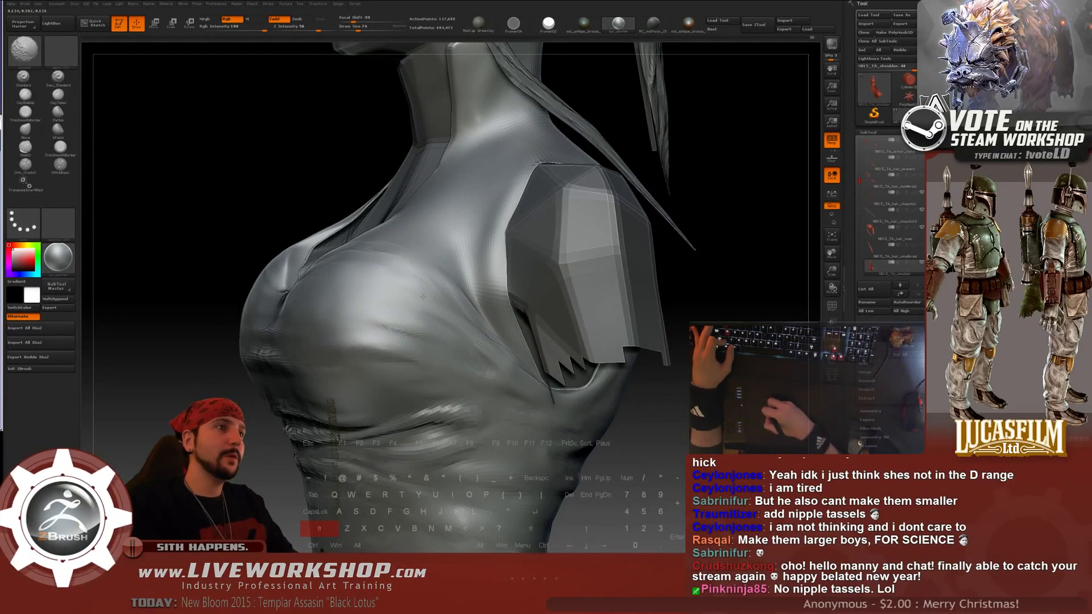
# - Sculpt horizontal tension folds at the center of the chest below the neckline and smooth them
pyautogui.moveTo(672, 393)
pyautogui.keyDown('alt'); pyautogui.mouseDown()
pyautogui.moveTo(637, 341)
pyautogui.moveTo(573, 290)
pyautogui.moveTo(600, 284)
pyautogui.mouseUp(); pyautogui.keyUp('alt')
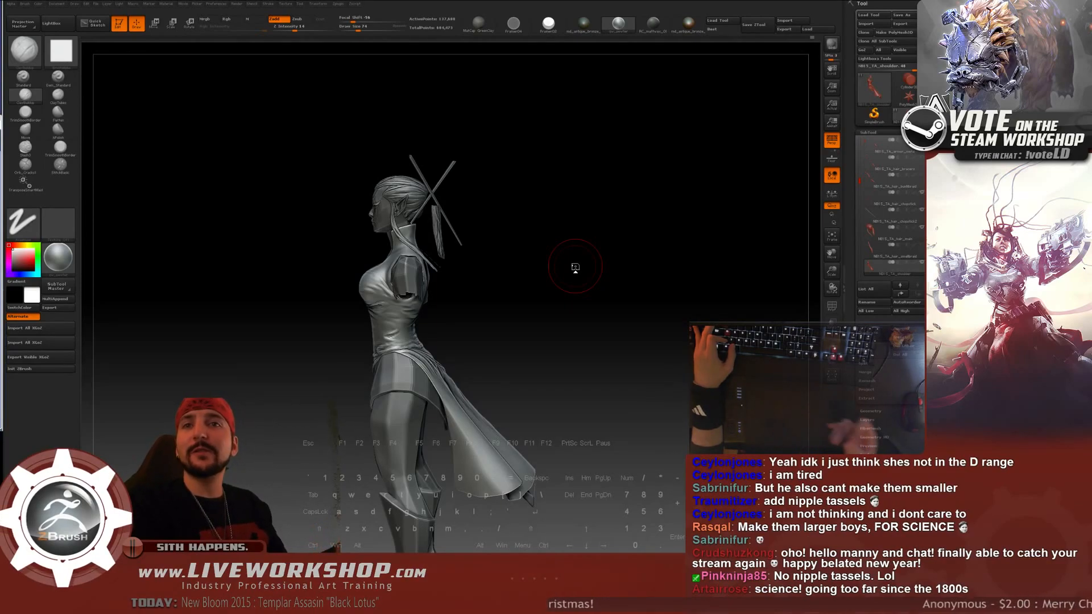
pyautogui.moveTo(59, 258)
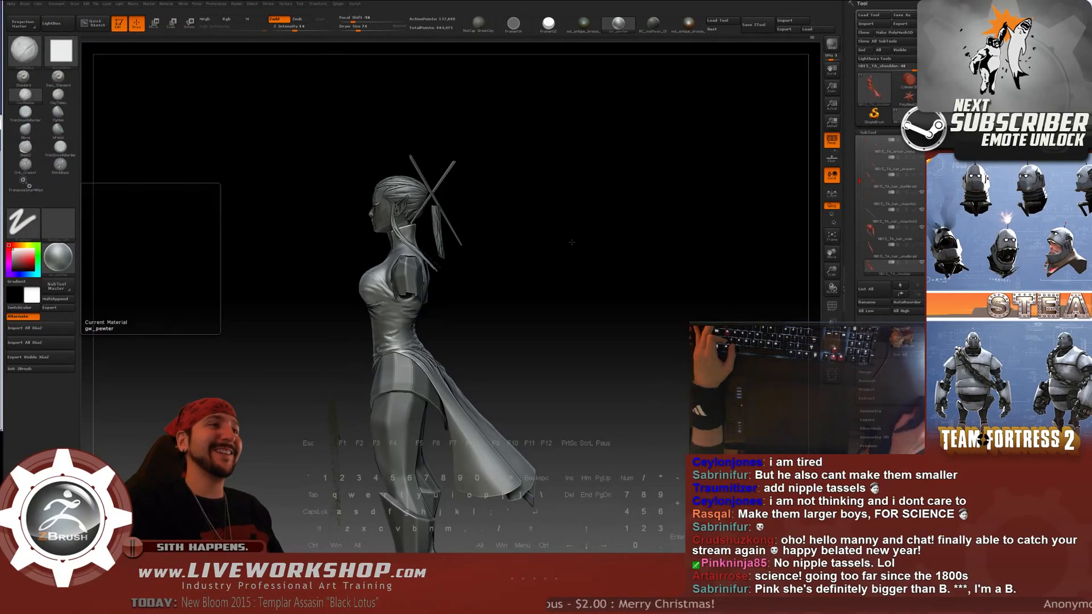
pyautogui.moveTo(561, 273)
pyautogui.keyDown('alt'); pyautogui.mouseDown()
pyautogui.moveTo(556, 365)
pyautogui.moveTo(691, 260)
pyautogui.moveTo(654, 261)
pyautogui.moveTo(702, 291)
pyautogui.moveTo(685, 275)
pyautogui.moveTo(729, 278)
pyautogui.moveTo(697, 280)
pyautogui.mouseUp(); pyautogui.keyUp('alt')
pyautogui.press('[')
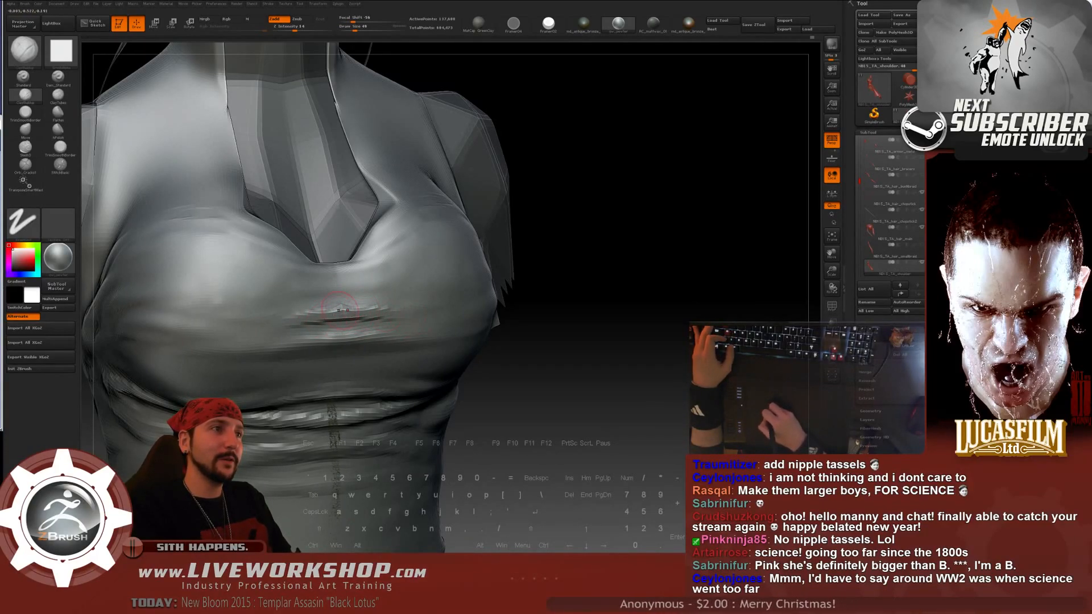
pyautogui.keyDown('shift'); pyautogui.moveTo(311, 325); pyautogui.dragTo(323, 320); pyautogui.keyUp('shift')
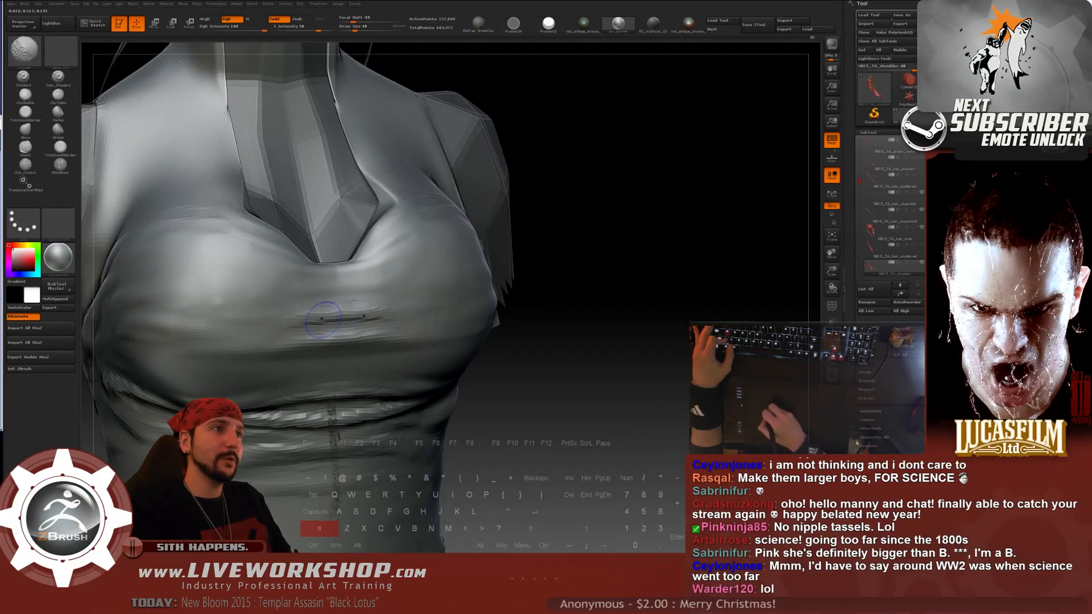
pyautogui.keyDown('shift'); pyautogui.moveTo(404, 307); pyautogui.dragTo(339, 291); pyautogui.keyUp('shift')
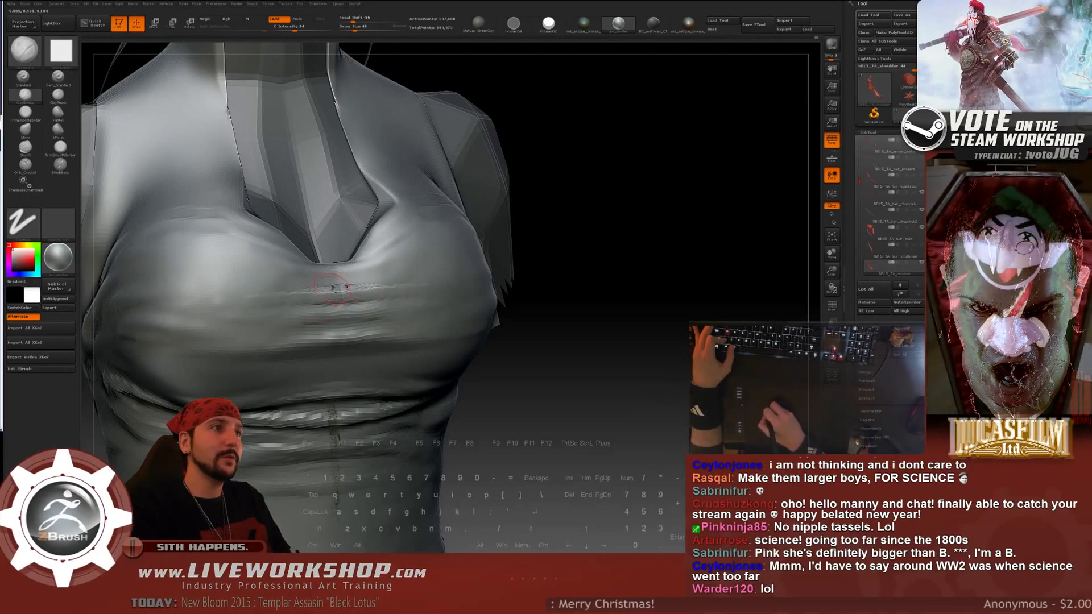
pyautogui.press('shift')
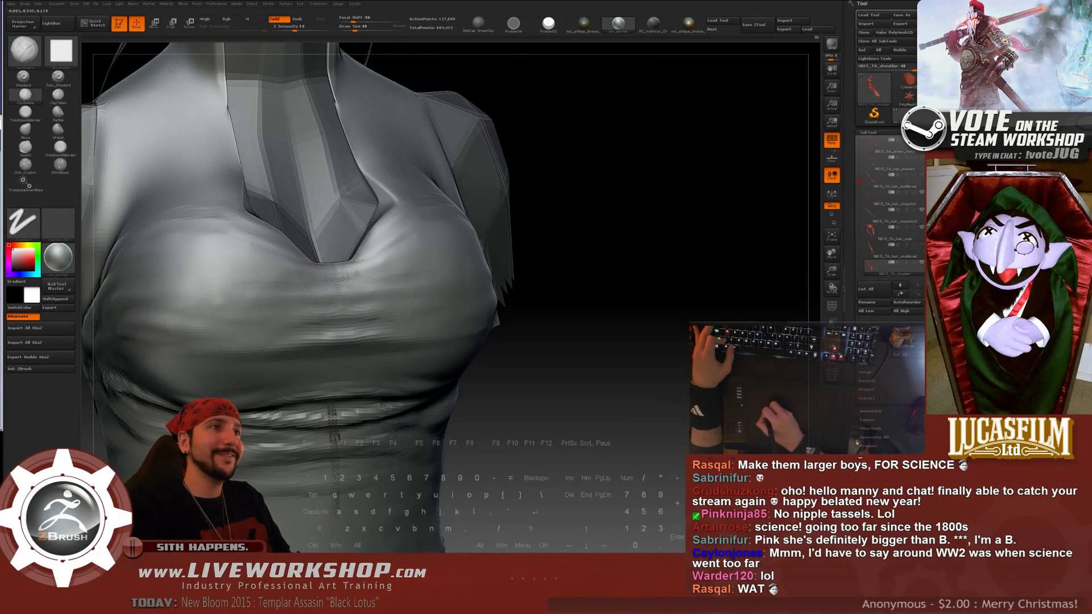
# - Add faint folds fanning out from the neckline's lowest point and a short one just beneath it, smoothing them all
pyautogui.press('shift')
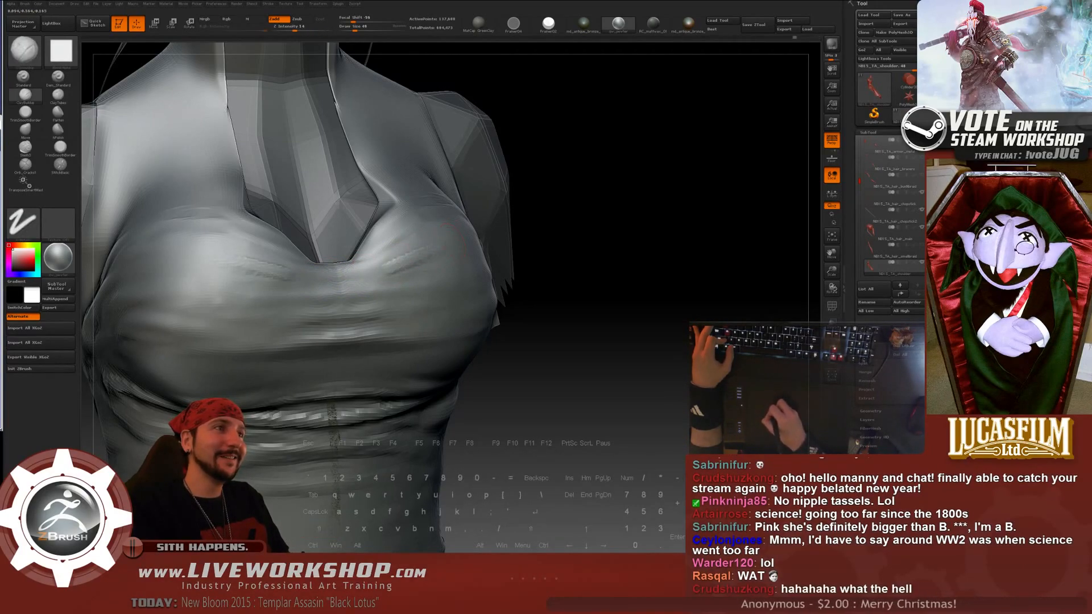
pyautogui.press('shift')
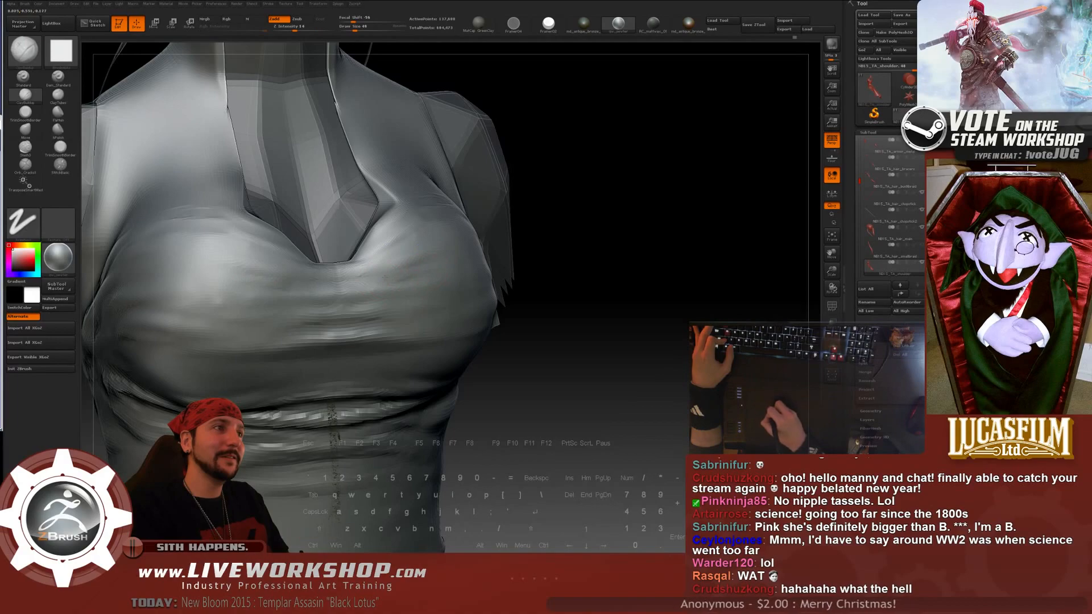
pyautogui.moveTo(418, 265)
pyautogui.mouseDown()
pyautogui.moveTo(367, 256)
pyautogui.moveTo(357, 274)
pyautogui.mouseUp()
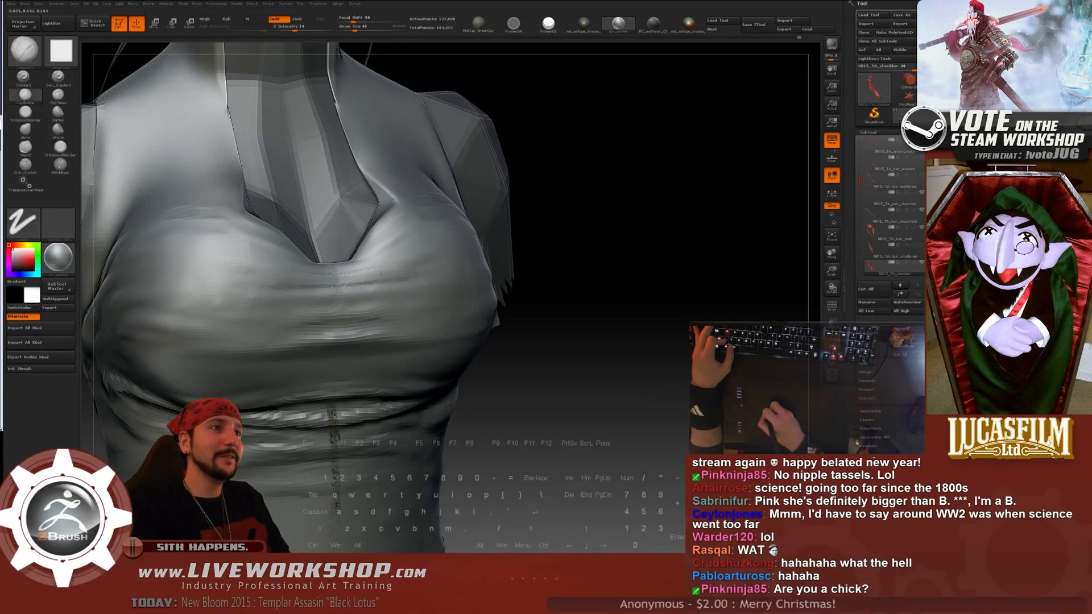
pyautogui.press('f')
pyautogui.moveTo(550, 212)
pyautogui.mouseDown()
pyautogui.moveTo(616, 261)
pyautogui.moveTo(596, 256)
pyautogui.mouseUp()
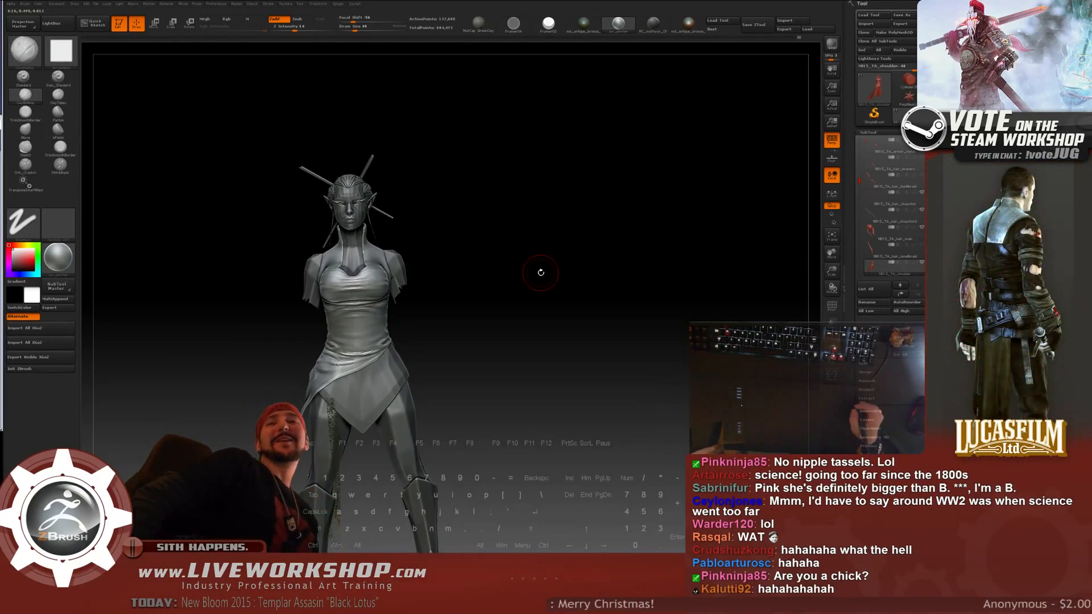
pyautogui.moveTo(570, 195)
pyautogui.mouseDown()
pyautogui.moveTo(546, 216)
pyautogui.moveTo(559, 236)
pyautogui.moveTo(639, 246)
pyautogui.moveTo(650, 228)
pyautogui.moveTo(722, 233)
pyautogui.mouseUp()
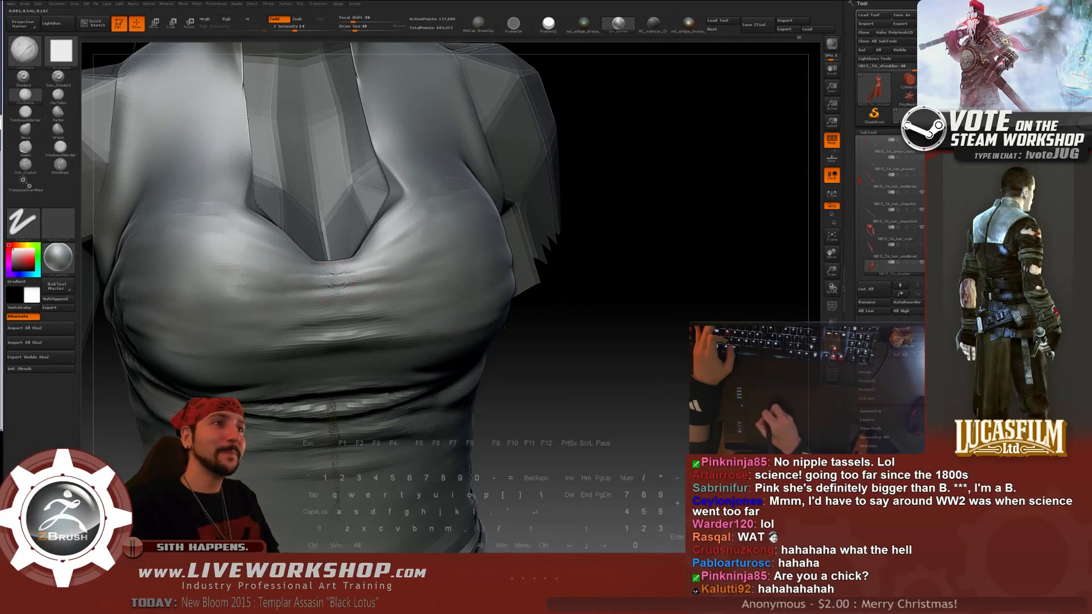
pyautogui.press('shift')
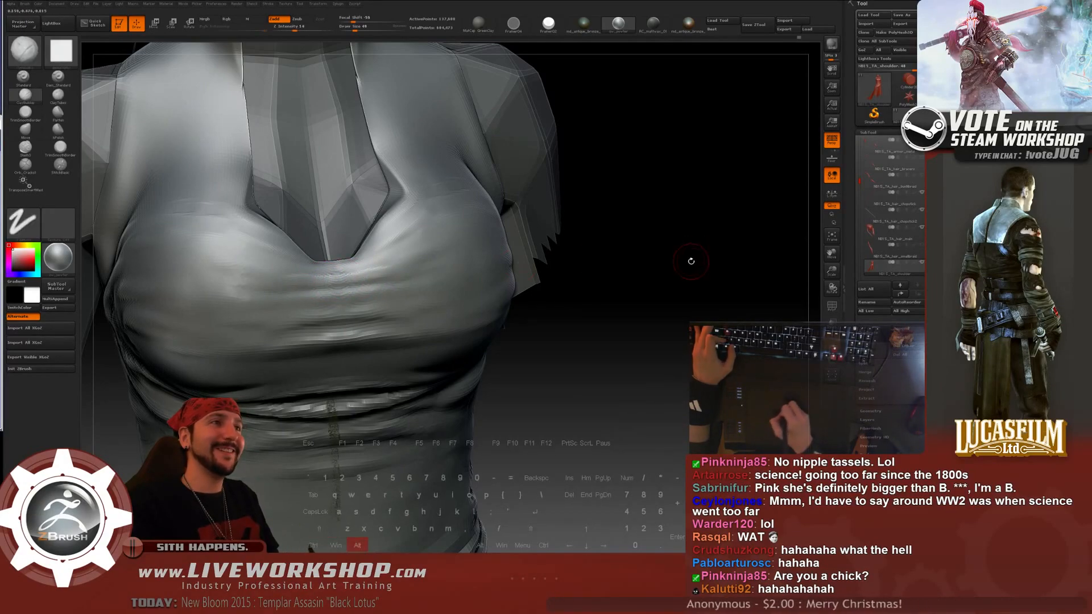
# - Sculpt soft folds running from the neckline edge across the upper bust toward the armhole and smooth them
pyautogui.moveTo(690, 261); pyautogui.dragTo(619, 278)
pyautogui.moveTo(322, 261); pyautogui.dragTo(341, 255)
pyautogui.press('s')
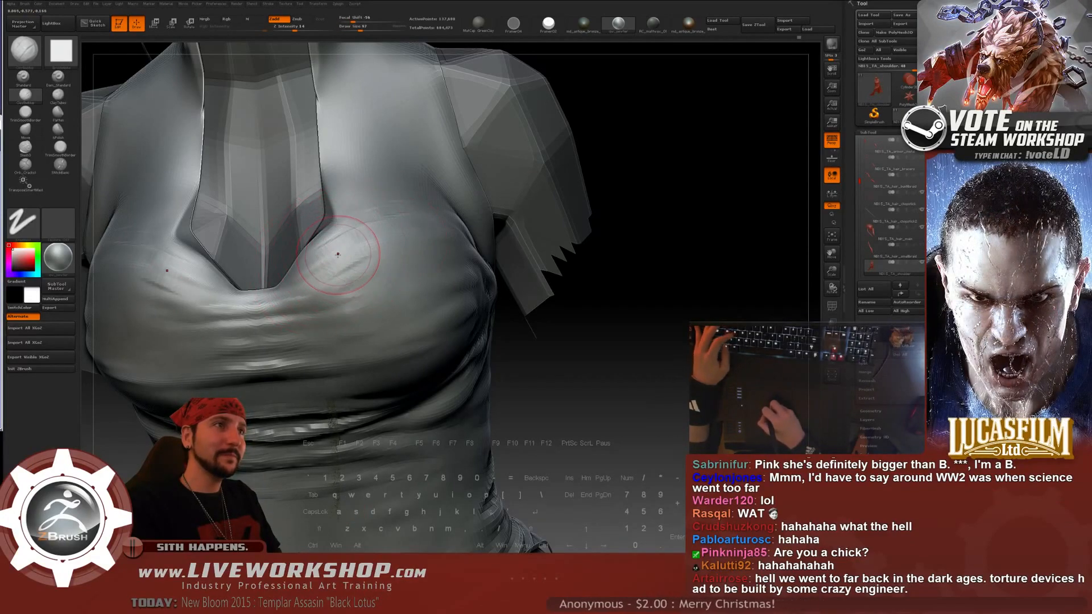
pyautogui.press('[')
pyautogui.moveTo(314, 268); pyautogui.dragTo(393, 231)
pyautogui.moveTo(324, 271); pyautogui.dragTo(343, 258)
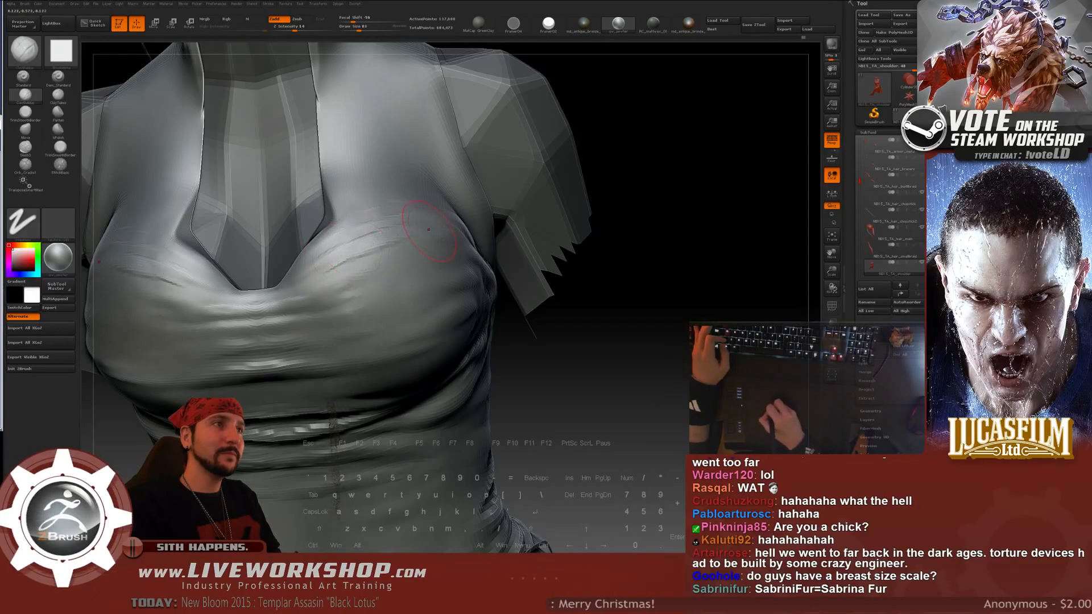
pyautogui.press('shift')
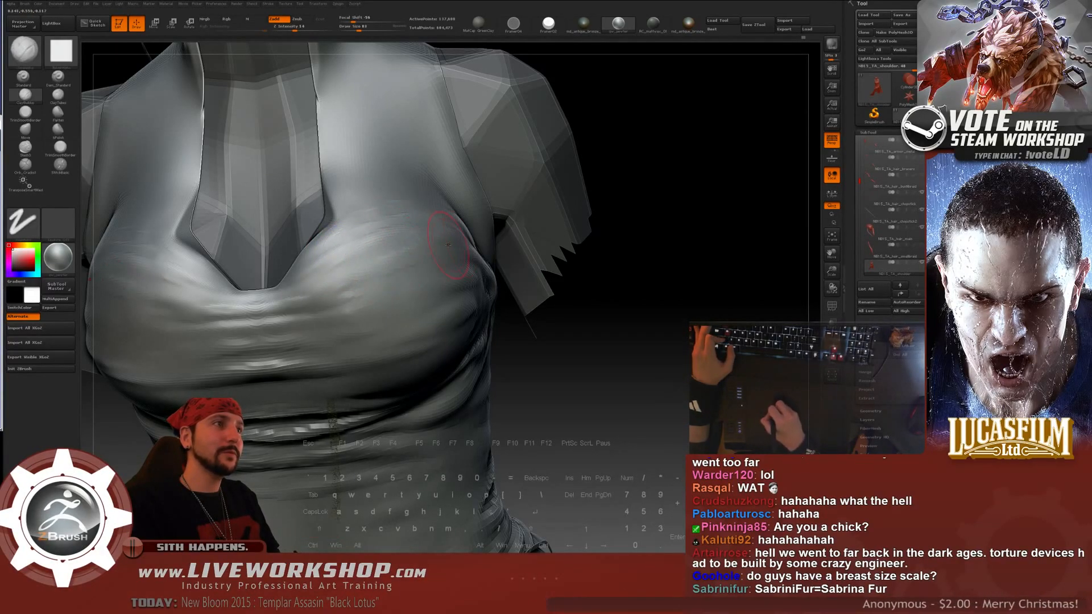
pyautogui.press('shift')
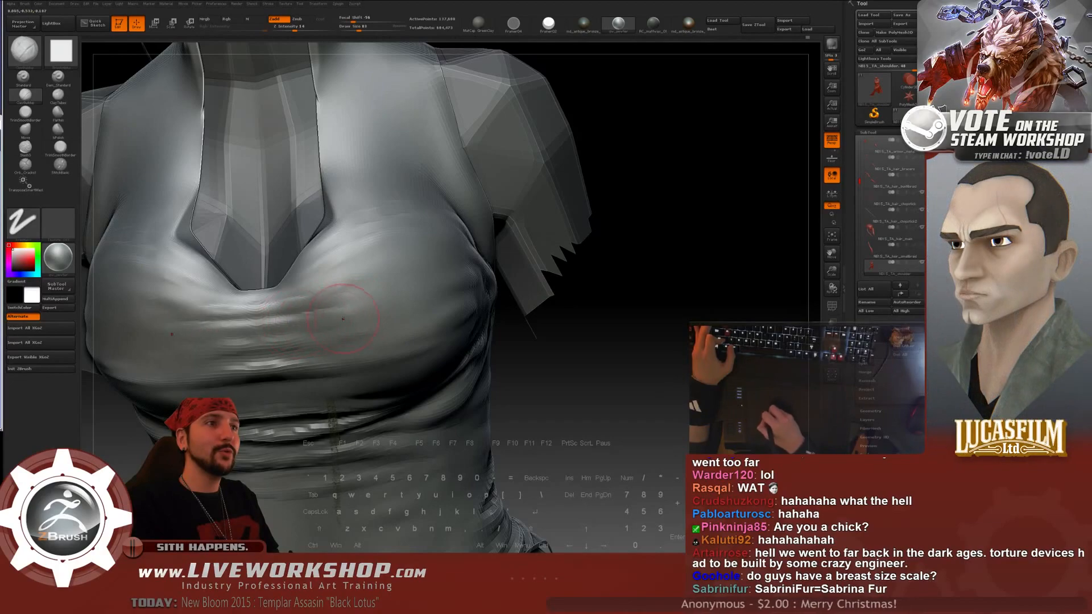
pyautogui.press('shift')
# - Sculpt additional fine horizontal tension folds across the center of the chest below the neckline and blend them
pyautogui.keyDown('alt'); pyautogui.moveTo(643, 299); pyautogui.dragTo(647, 130); pyautogui.keyUp('alt')
pyautogui.moveTo(640, 250); pyautogui.dragTo(651, 443)
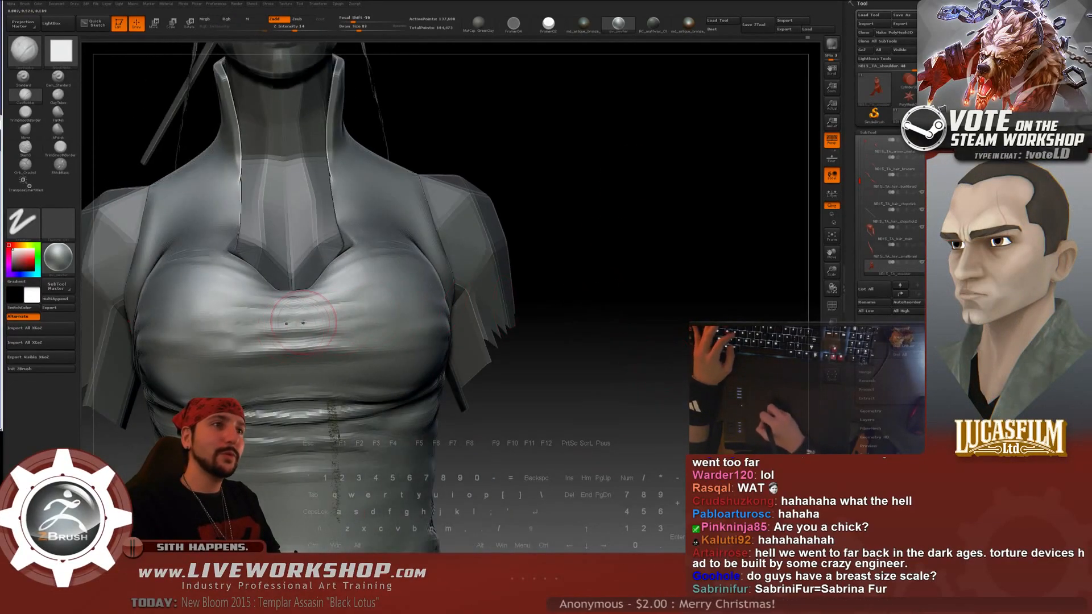
pyautogui.moveTo(293, 326); pyautogui.dragTo(296, 318)
pyautogui.keyDown('alt'); pyautogui.moveTo(586, 292); pyautogui.dragTo(583, 318); pyautogui.keyUp('alt')
pyautogui.press('s')
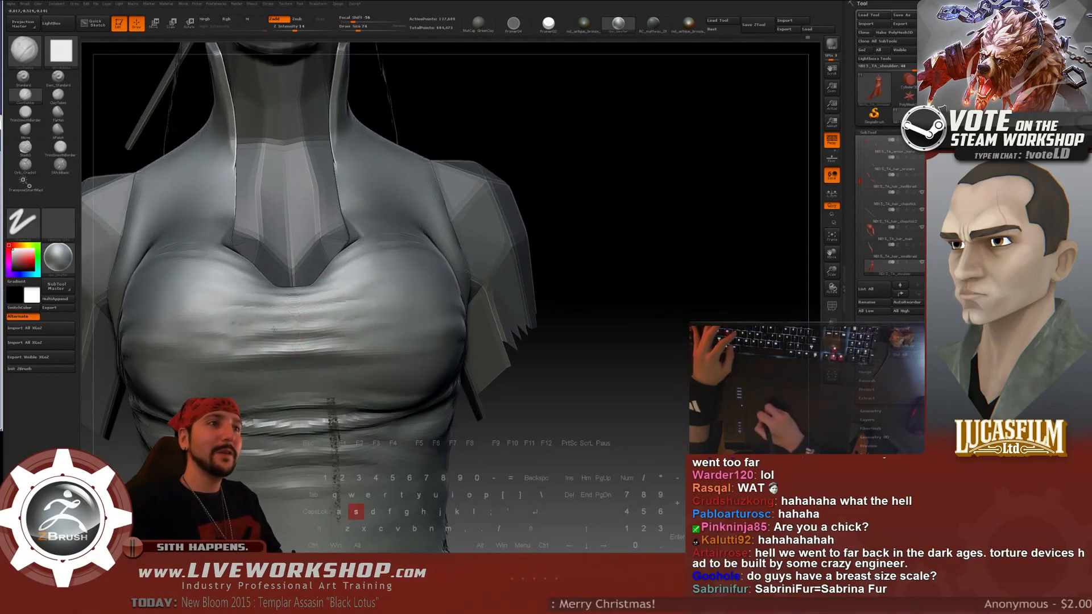
pyautogui.moveTo(305, 319); pyautogui.dragTo(296, 322)
pyautogui.press('s')
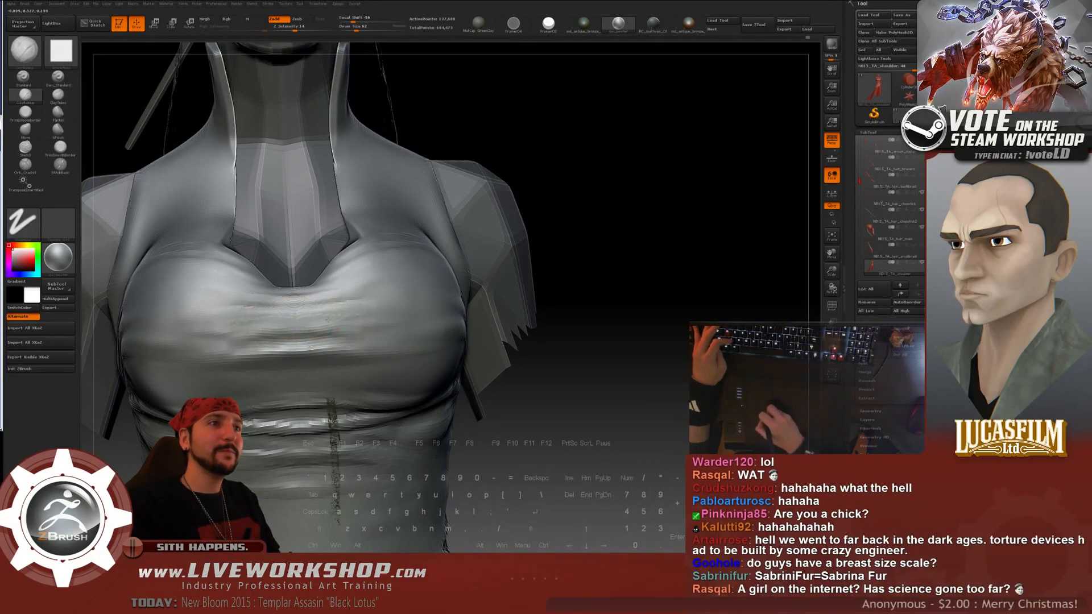
pyautogui.moveTo(328, 320)
pyautogui.mouseDown()
pyautogui.moveTo(382, 312)
pyautogui.moveTo(285, 318)
pyautogui.mouseUp()
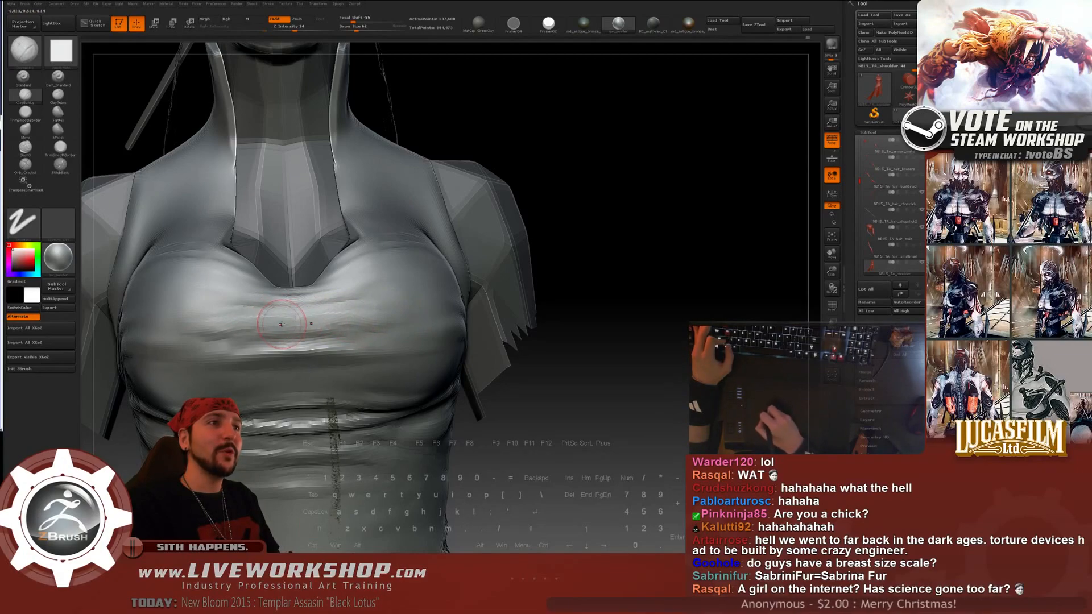
pyautogui.press('shift')
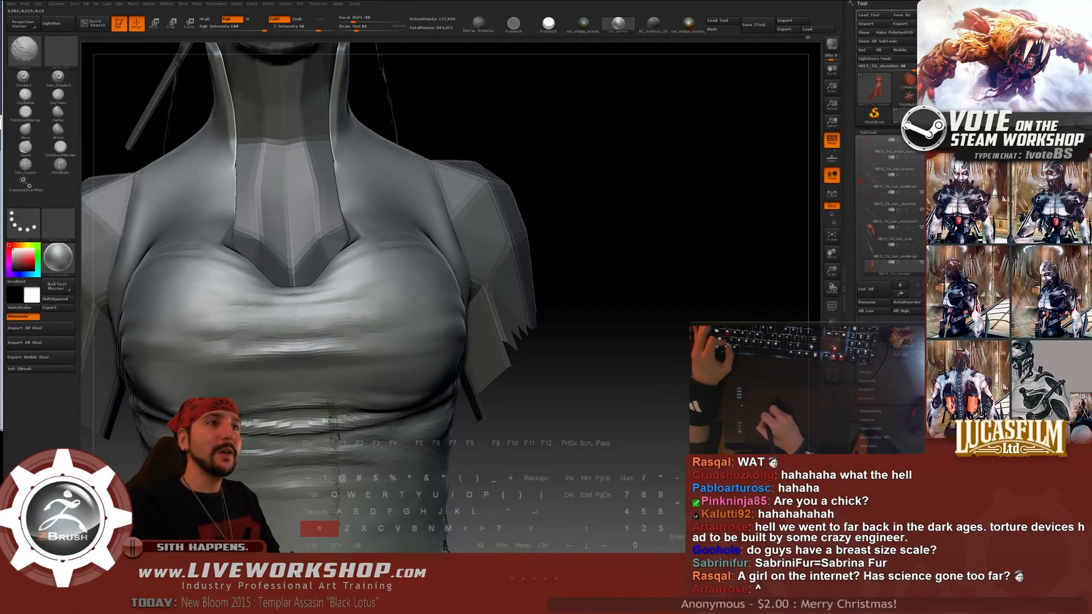
pyautogui.press('shift')
pyautogui.press('shift')
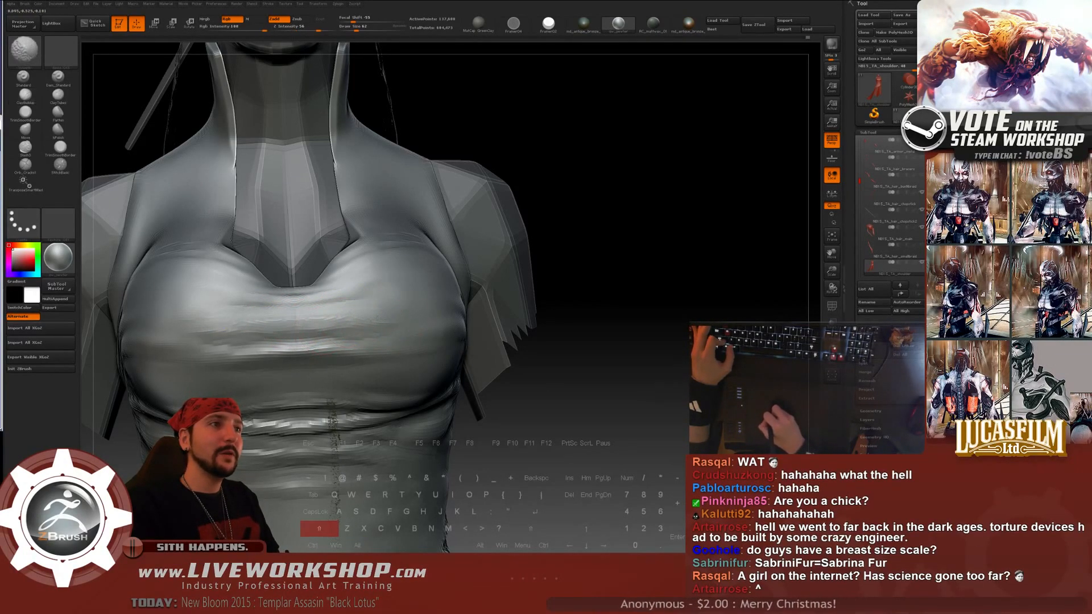
pyautogui.press('shift')
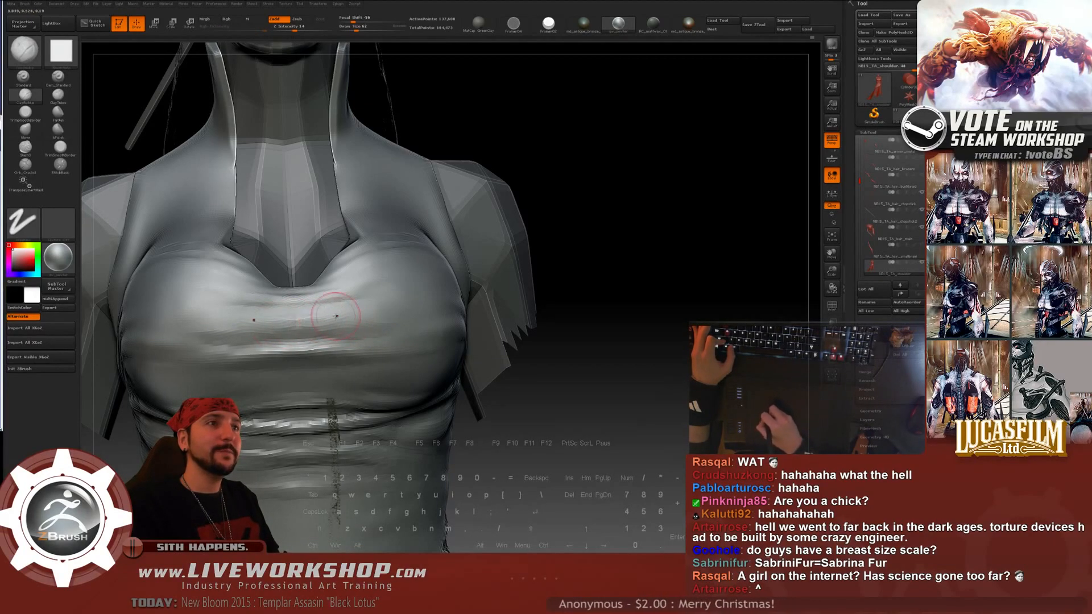
# - Extend the central chest folds outward over the side of the bust and soften their ends
pyautogui.keyDown('shift'); pyautogui.moveTo(305, 322); pyautogui.dragTo(327, 321); pyautogui.keyUp('shift')
pyautogui.moveTo(569, 319)
pyautogui.keyDown('alt'); pyautogui.mouseDown()
pyautogui.moveTo(578, 154)
pyautogui.moveTo(509, 309)
pyautogui.moveTo(565, 295)
pyautogui.moveTo(677, 340)
pyautogui.moveTo(592, 325)
pyautogui.mouseUp(); pyautogui.keyUp('alt')
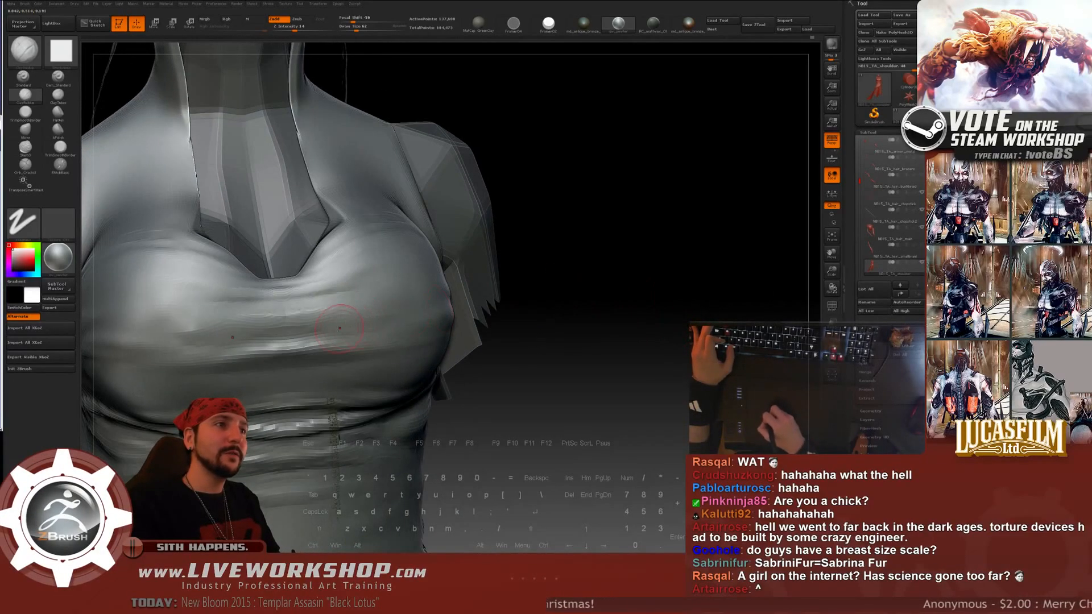
pyautogui.press('s')
pyautogui.click(360, 326)
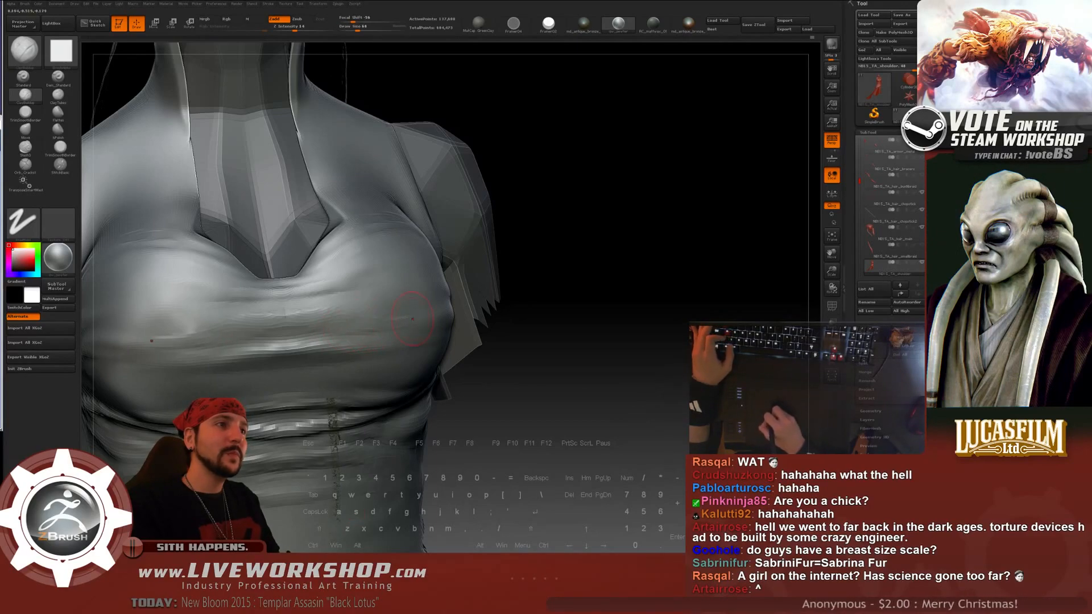
pyautogui.press('shift')
pyautogui.moveTo(347, 308)
pyautogui.mouseDown()
pyautogui.moveTo(418, 299)
pyautogui.moveTo(427, 311)
pyautogui.mouseUp()
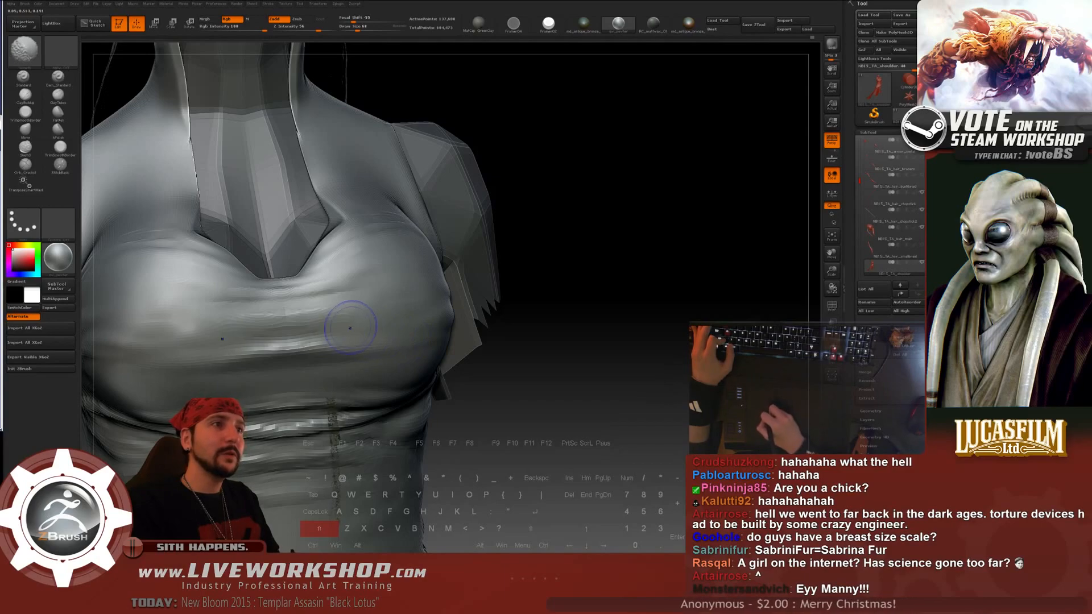
pyautogui.moveTo(310, 293)
pyautogui.keyDown('shift'); pyautogui.mouseDown()
pyautogui.moveTo(342, 289)
pyautogui.moveTo(334, 283)
pyautogui.mouseUp(); pyautogui.keyUp('shift')
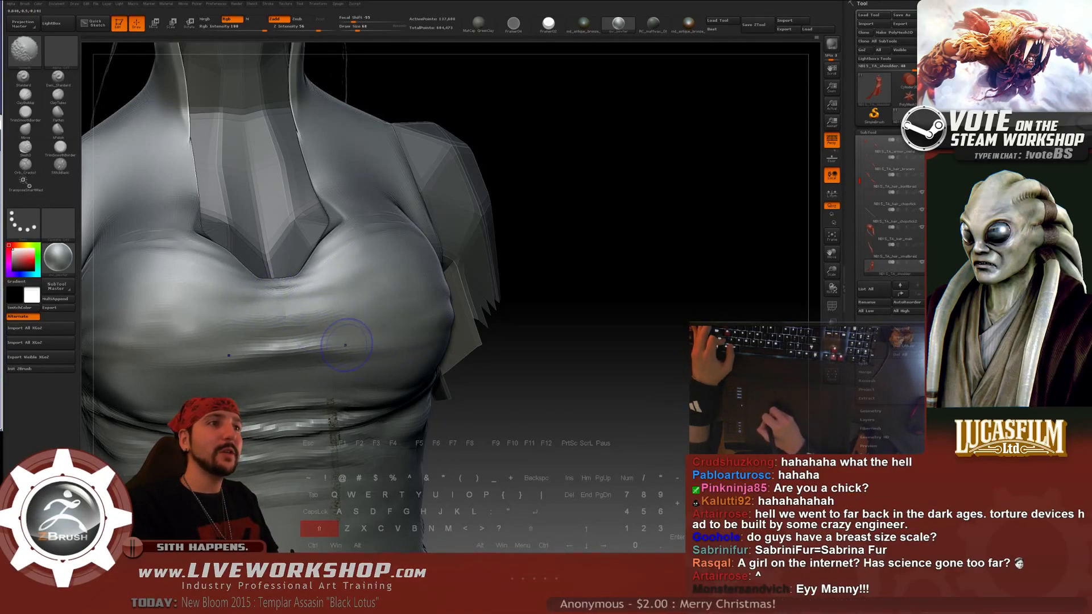
# - Refine and smooth the small folds along the neckline's lower edge where it meets the top of the bust
pyautogui.moveTo(335, 291); pyautogui.dragTo(349, 254)
pyautogui.moveTo(526, 256)
pyautogui.keyDown('alt'); pyautogui.mouseDown()
pyautogui.moveTo(520, 165)
pyautogui.moveTo(552, 268)
pyautogui.moveTo(526, 274)
pyautogui.mouseUp(); pyautogui.keyUp('alt')
pyautogui.moveTo(605, 254); pyautogui.dragTo(597, 341)
pyautogui.moveTo(641, 310); pyautogui.dragTo(641, 322)
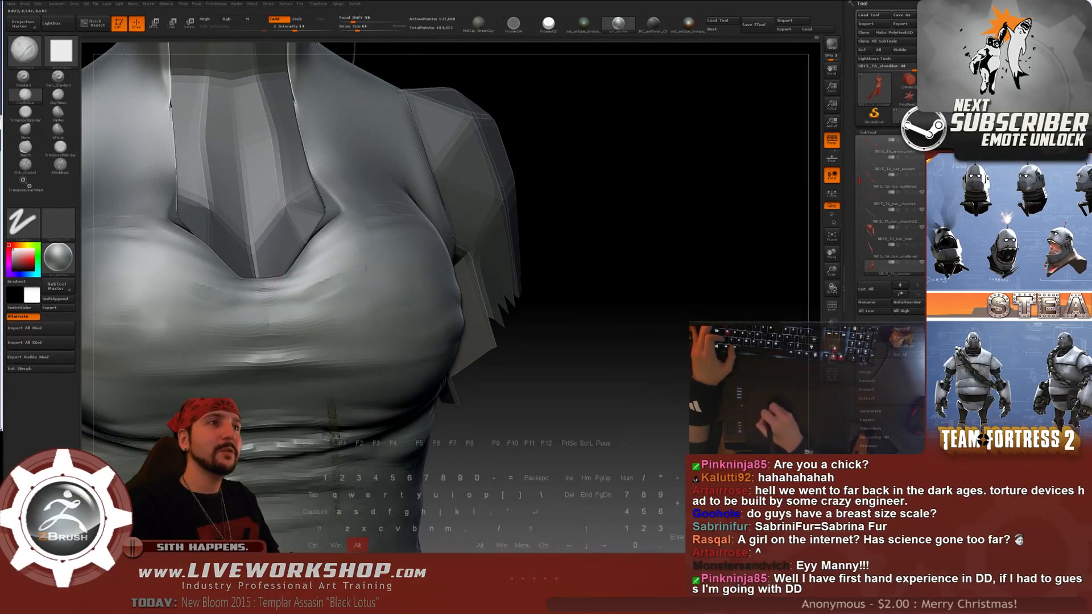
pyautogui.press('shift')
pyautogui.press('alt')
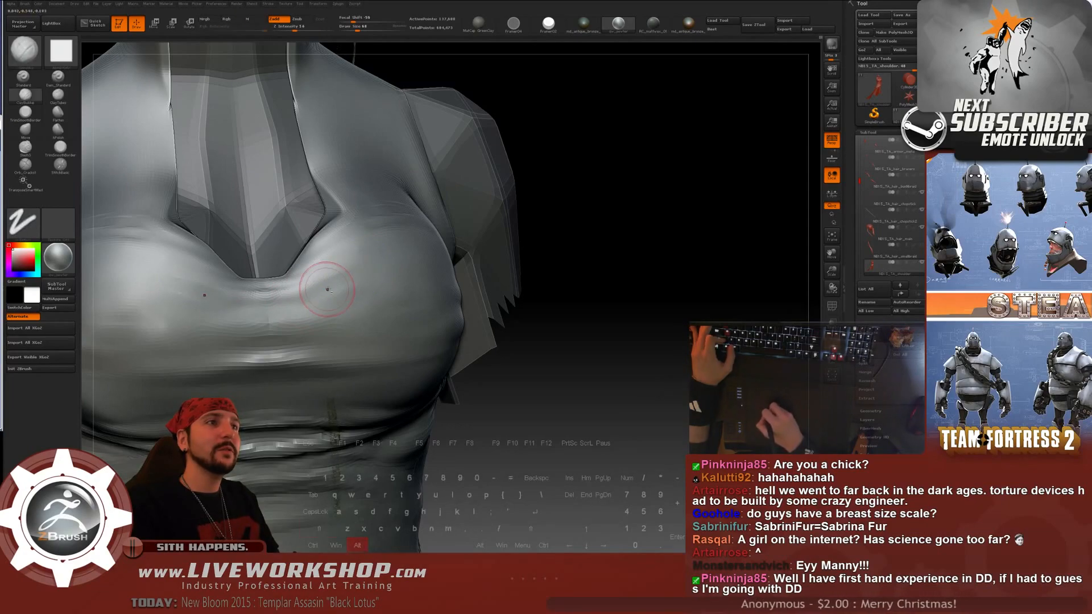
pyautogui.press('shift')
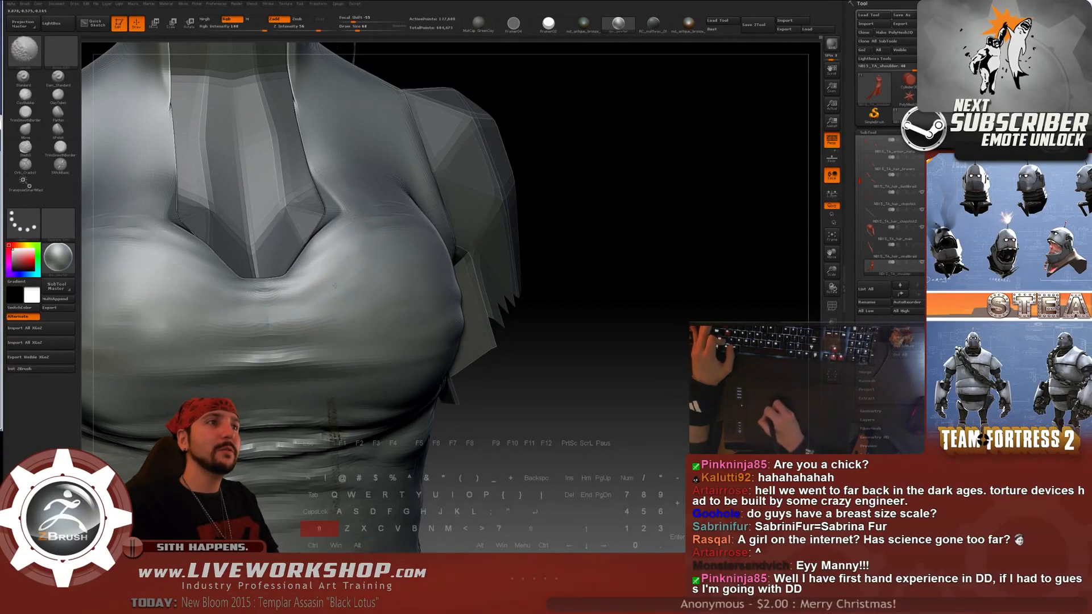
pyautogui.moveTo(553, 273)
pyautogui.keyDown('alt'); pyautogui.mouseDown()
pyautogui.moveTo(546, 144)
pyautogui.moveTo(527, 376)
pyautogui.mouseUp(); pyautogui.keyUp('alt')
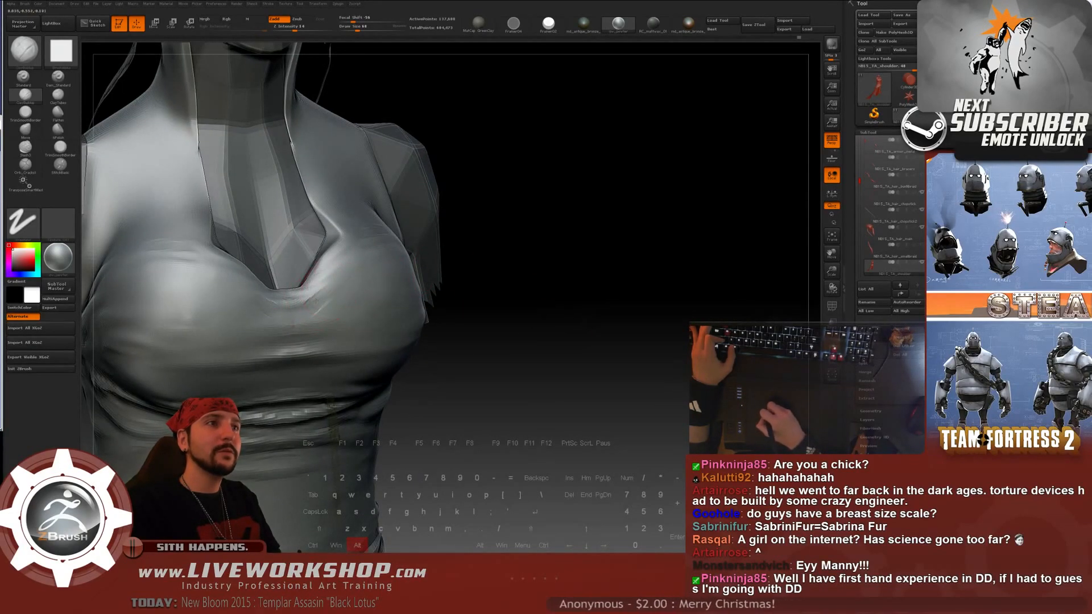
pyautogui.press('shift')
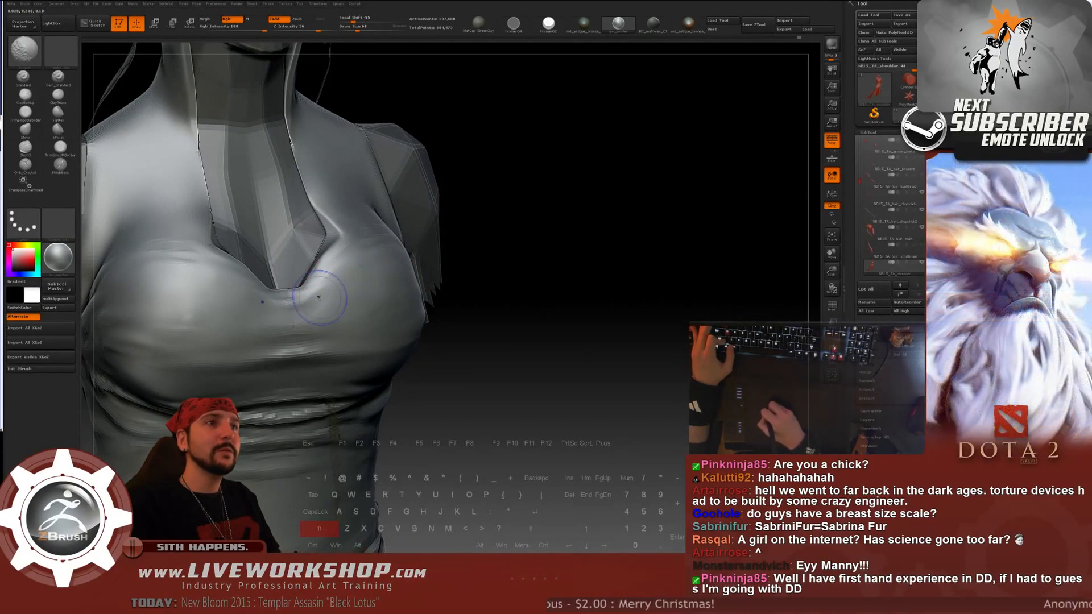
# - Sculpt broad diagonal folds on the upper chest between the neckline and the shoulder, and smooth them
pyautogui.moveTo(468, 243)
pyautogui.mouseDown()
pyautogui.moveTo(668, 215)
pyautogui.moveTo(590, 286)
pyautogui.moveTo(563, 281)
pyautogui.moveTo(573, 290)
pyautogui.moveTo(568, 277)
pyautogui.moveTo(423, 269)
pyautogui.mouseUp()
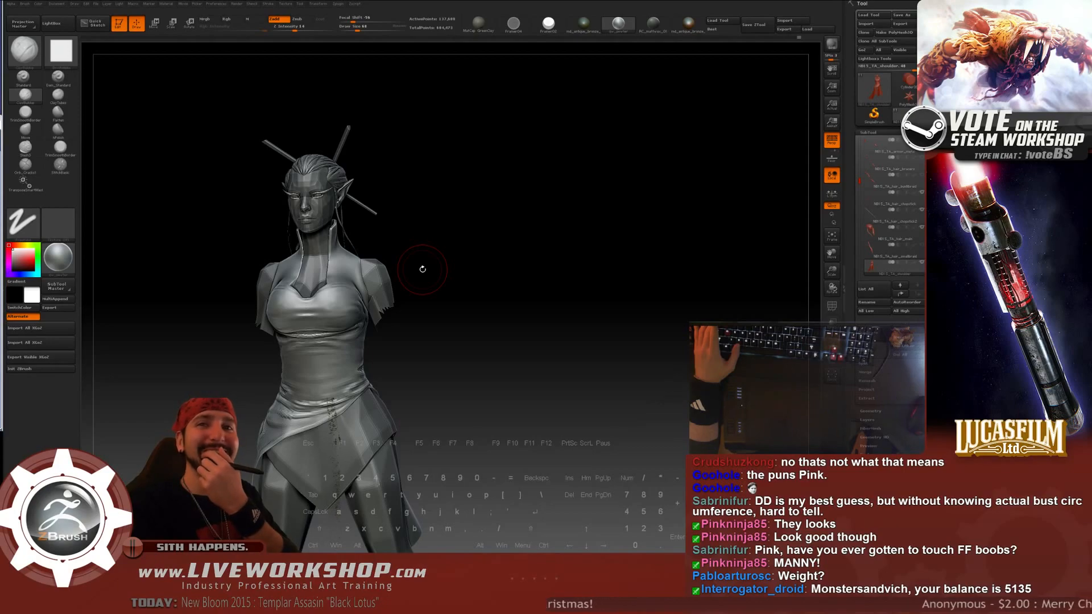
pyautogui.moveTo(600, 227)
pyautogui.keyDown('alt'); pyautogui.mouseDown()
pyautogui.moveTo(593, 281)
pyautogui.moveTo(680, 243)
pyautogui.moveTo(675, 233)
pyautogui.mouseUp(); pyautogui.keyUp('alt')
pyautogui.press('s')
pyautogui.moveTo(302, 276); pyautogui.dragTo(313, 275)
pyautogui.press('s')
pyautogui.moveTo(565, 221); pyautogui.dragTo(575, 216)
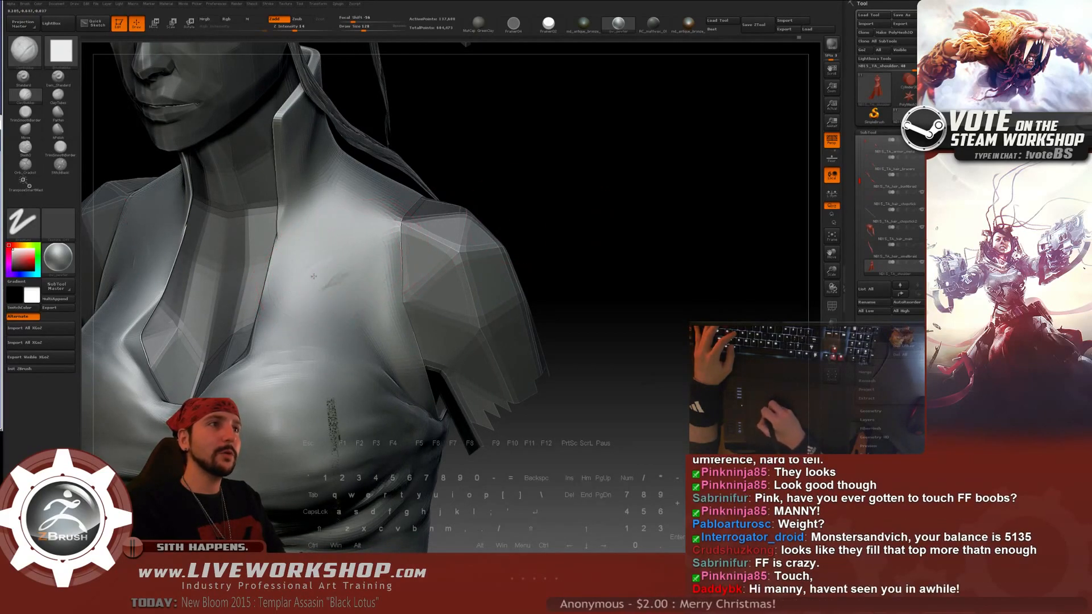
pyautogui.moveTo(298, 288)
pyautogui.mouseDown()
pyautogui.moveTo(342, 254)
pyautogui.moveTo(281, 286)
pyautogui.mouseUp()
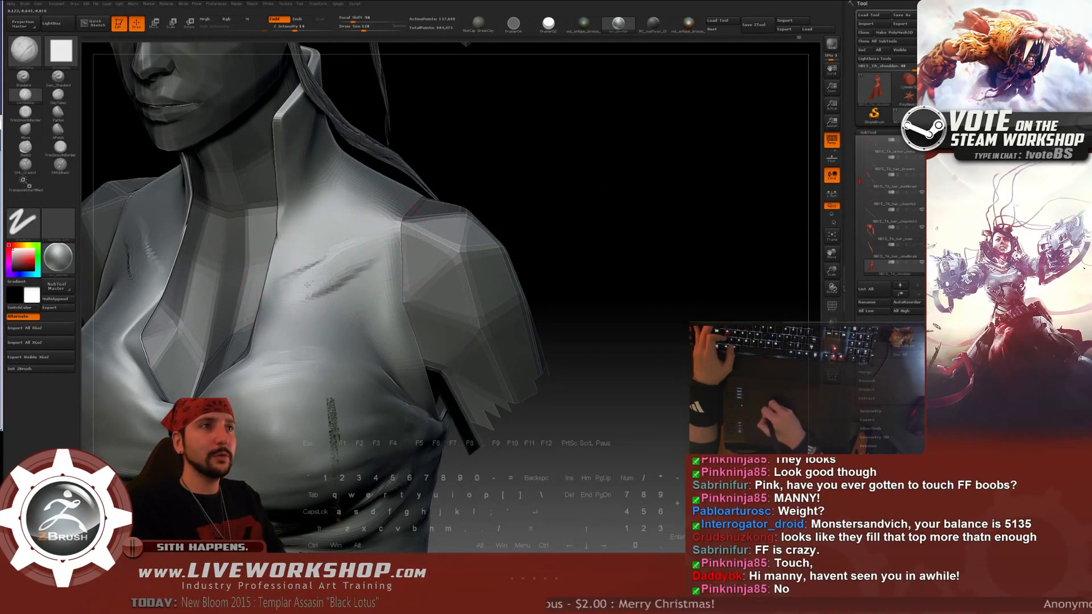
pyautogui.moveTo(373, 261)
pyautogui.mouseDown()
pyautogui.moveTo(304, 302)
pyautogui.moveTo(327, 345)
pyautogui.moveTo(341, 322)
pyautogui.moveTo(335, 275)
pyautogui.mouseUp()
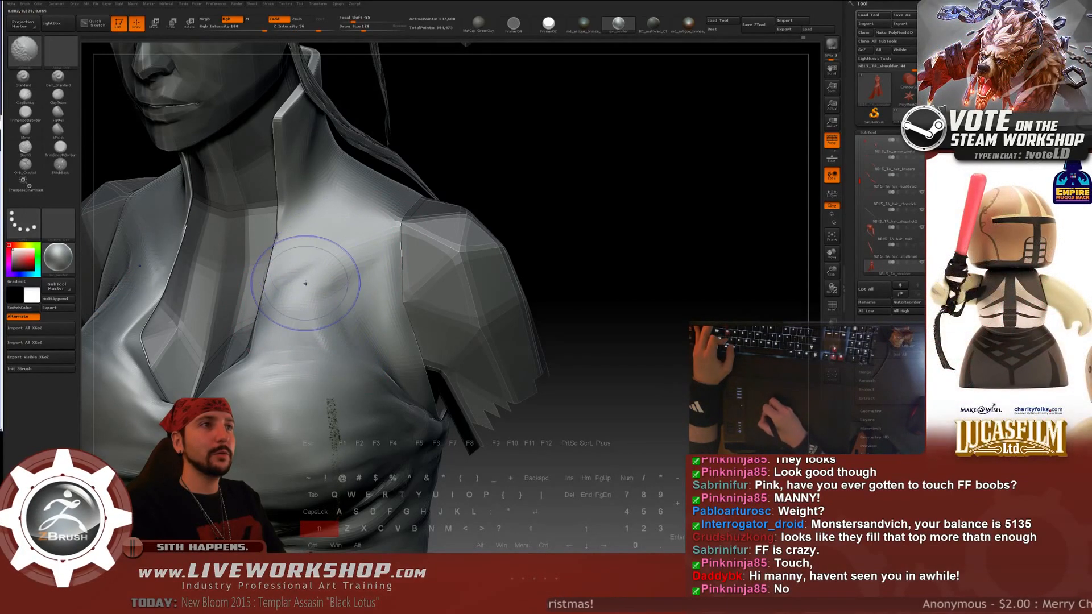
# - Sculpt soft folds on the chest beside the neckline edge, running down toward the bust, and blend them
pyautogui.moveTo(637, 205); pyautogui.dragTo(578, 205)
pyautogui.moveTo(547, 244); pyautogui.dragTo(456, 251)
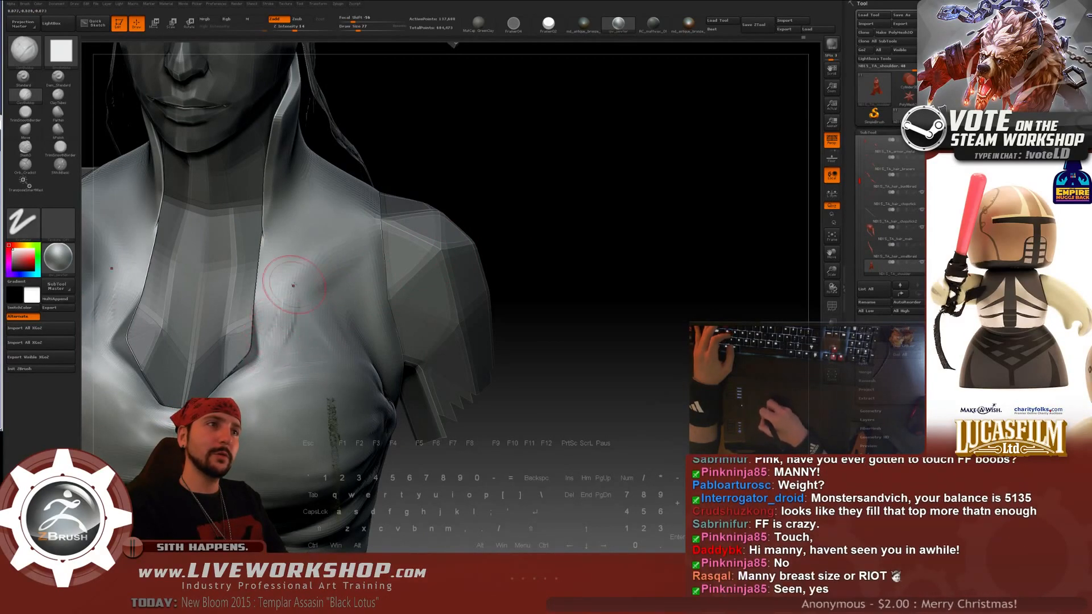
pyautogui.press('shift')
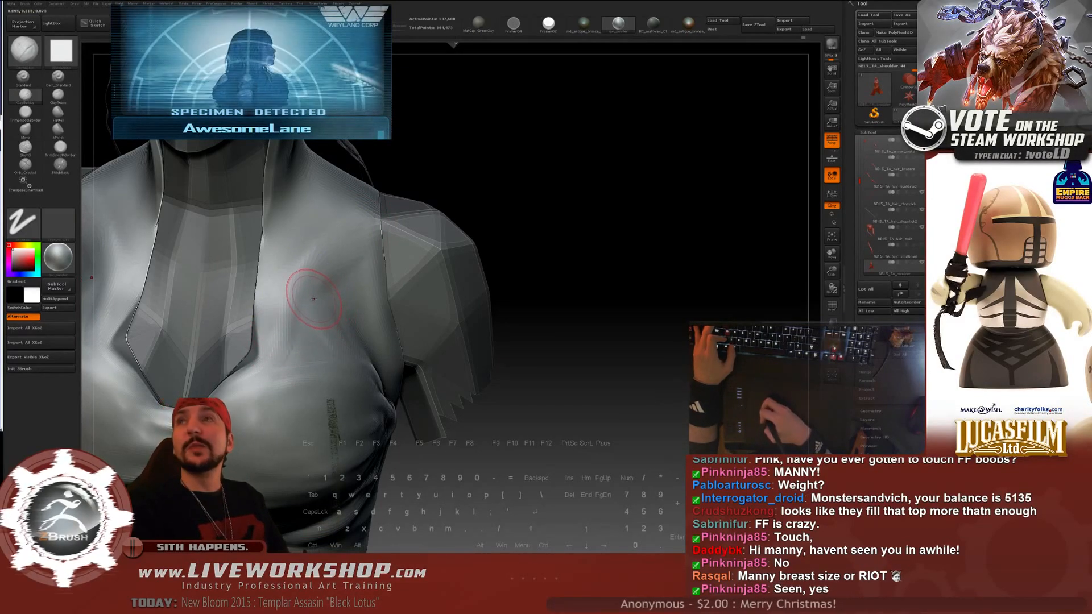
pyautogui.moveTo(587, 175); pyautogui.dragTo(605, 173)
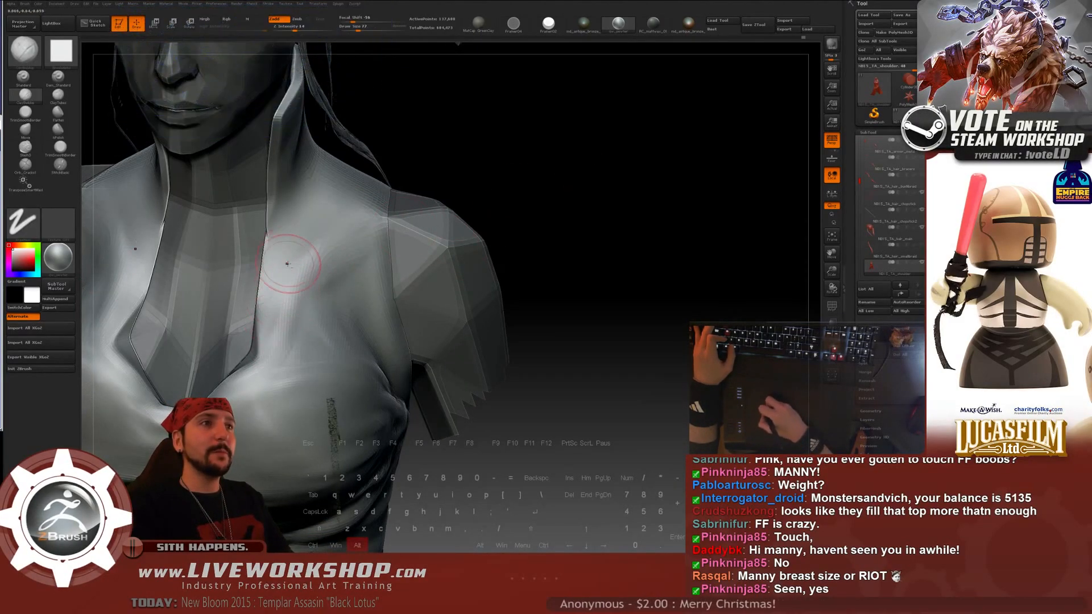
pyautogui.keyDown('alt'); pyautogui.moveTo(288, 261); pyautogui.dragTo(271, 314); pyautogui.keyUp('alt')
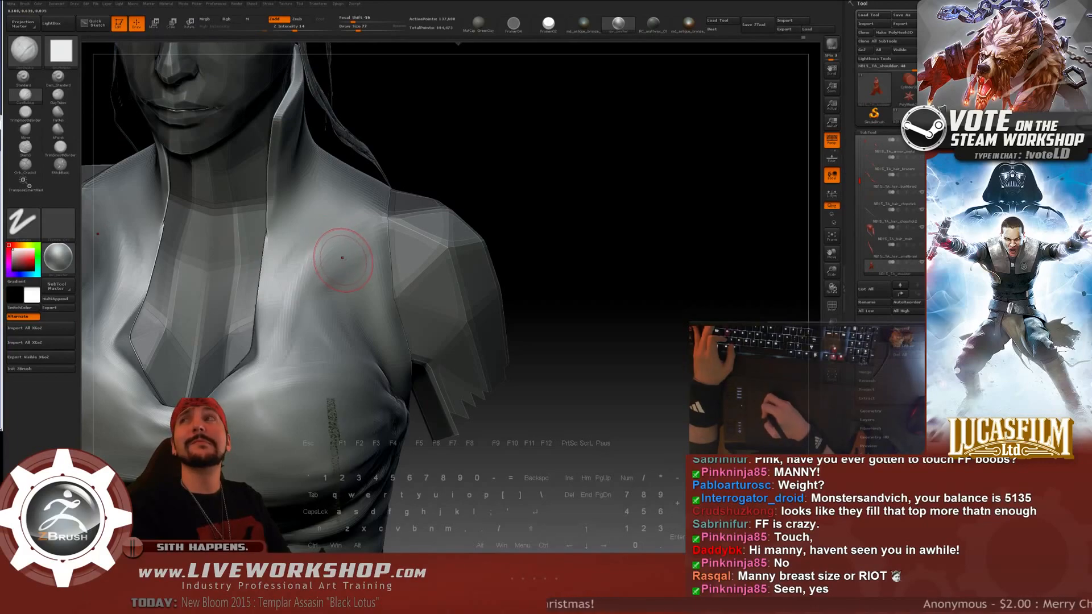
pyautogui.moveTo(595, 128); pyautogui.dragTo(283, 242)
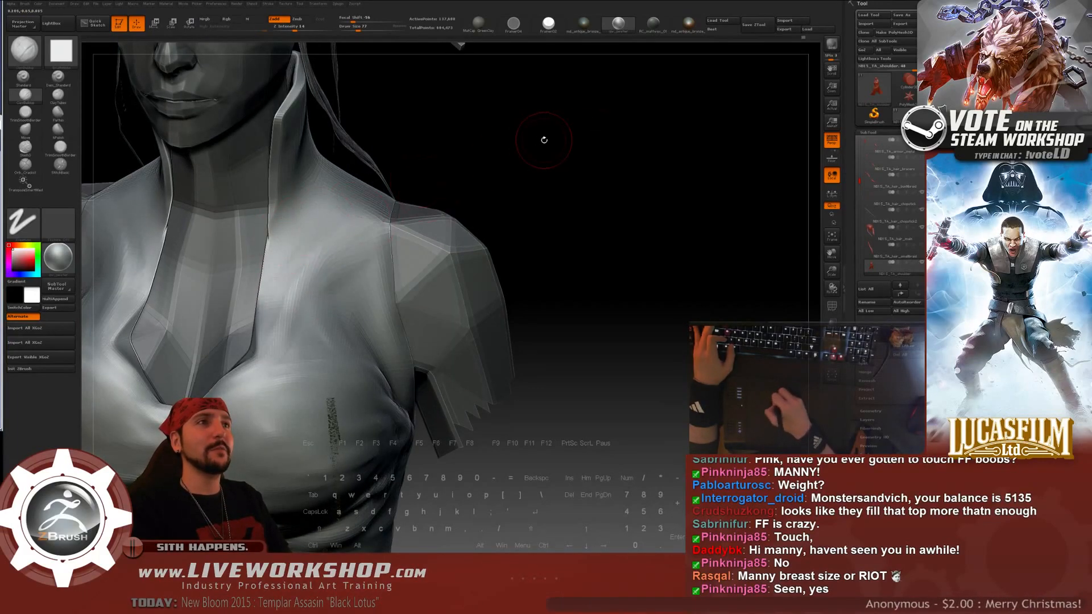
# - Sculpt a short fold at the base of the collar where it meets the shoulder and smooth it
pyautogui.moveTo(544, 140)
pyautogui.mouseDown()
pyautogui.moveTo(341, 192)
pyautogui.moveTo(343, 169)
pyautogui.mouseUp()
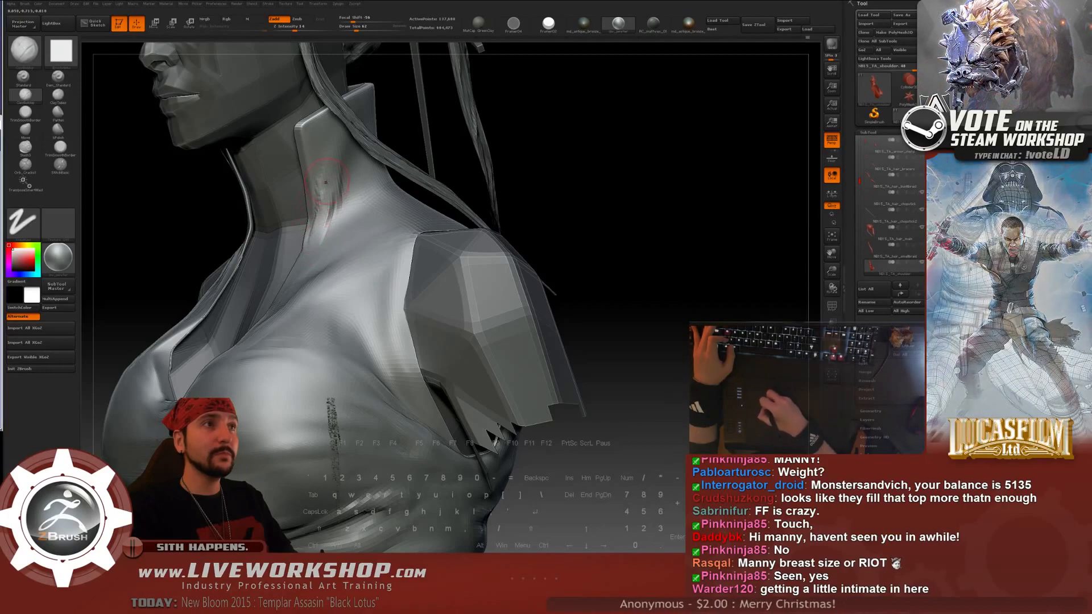
pyautogui.moveTo(310, 232); pyautogui.dragTo(347, 226, button='right')
pyautogui.hotkey('ctrl', 'z')
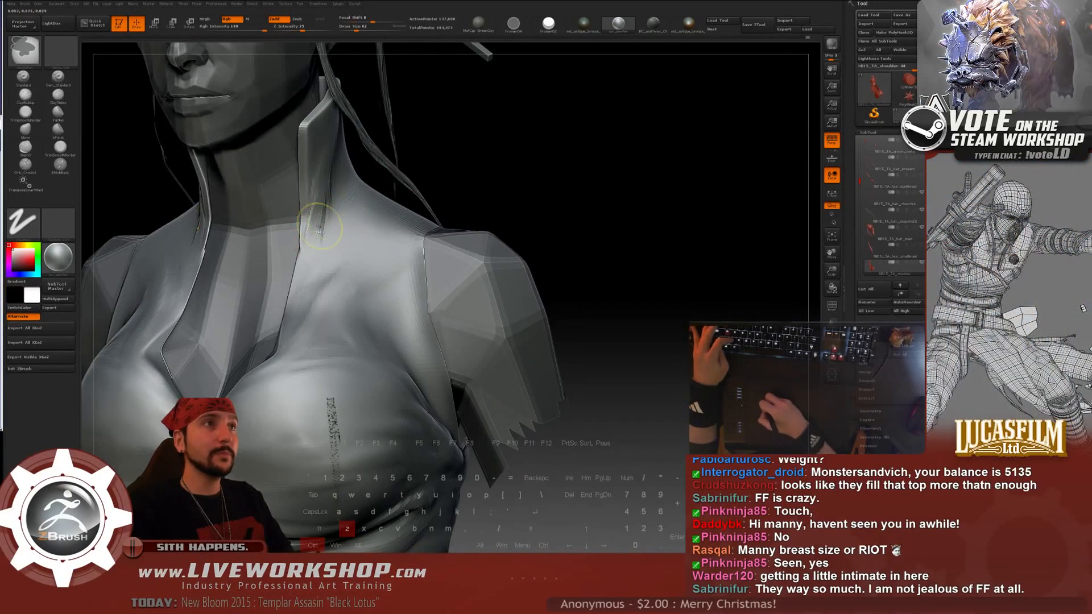
pyautogui.click(25, 94)
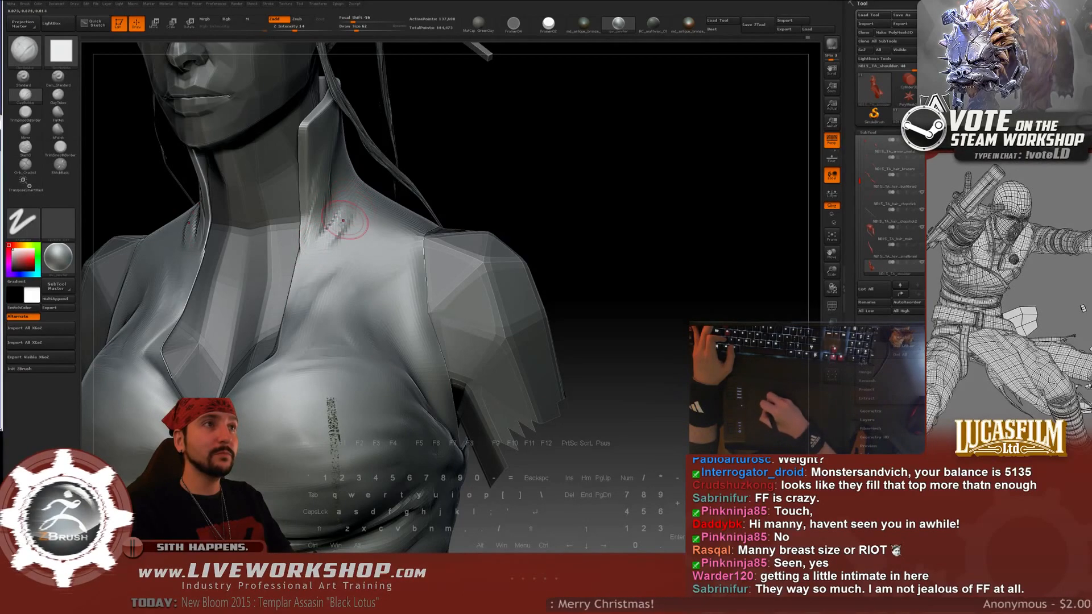
pyautogui.press('shift')
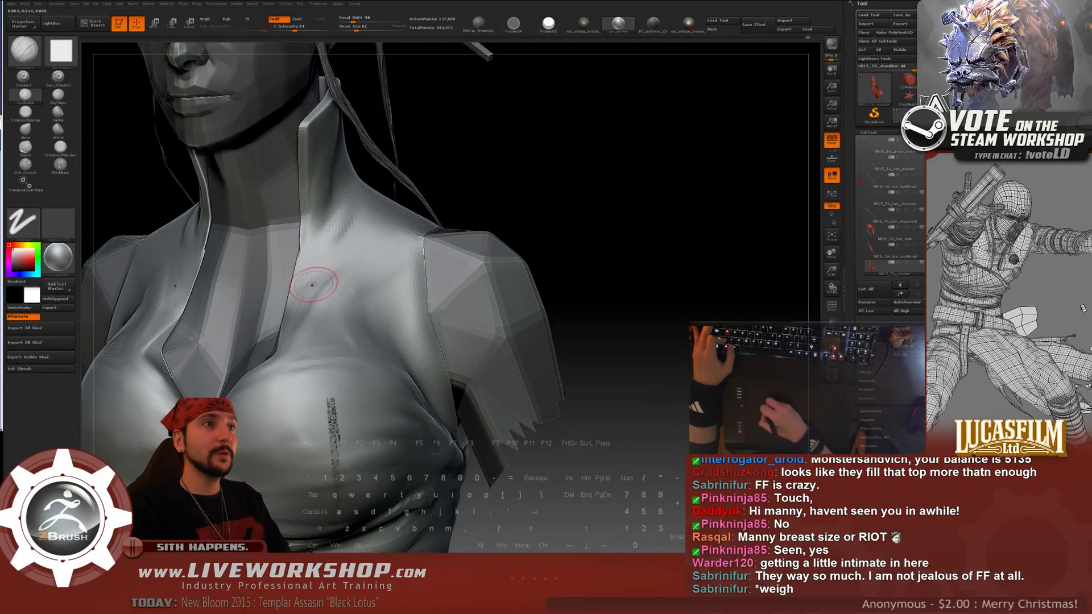
# - Sculpt diagonal folds on the upper chest in front of the armhole, running from the shoulder toward the armpit, and smooth them
pyautogui.moveTo(491, 167)
pyautogui.mouseDown()
pyautogui.moveTo(479, 179)
pyautogui.moveTo(427, 175)
pyautogui.mouseUp()
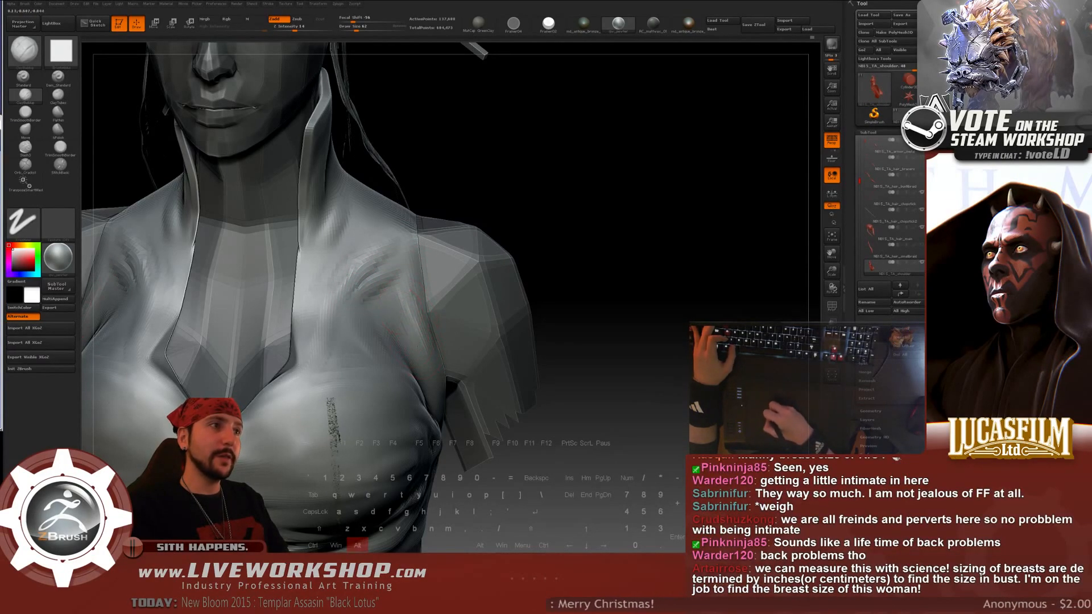
pyautogui.moveTo(599, 273); pyautogui.dragTo(510, 259)
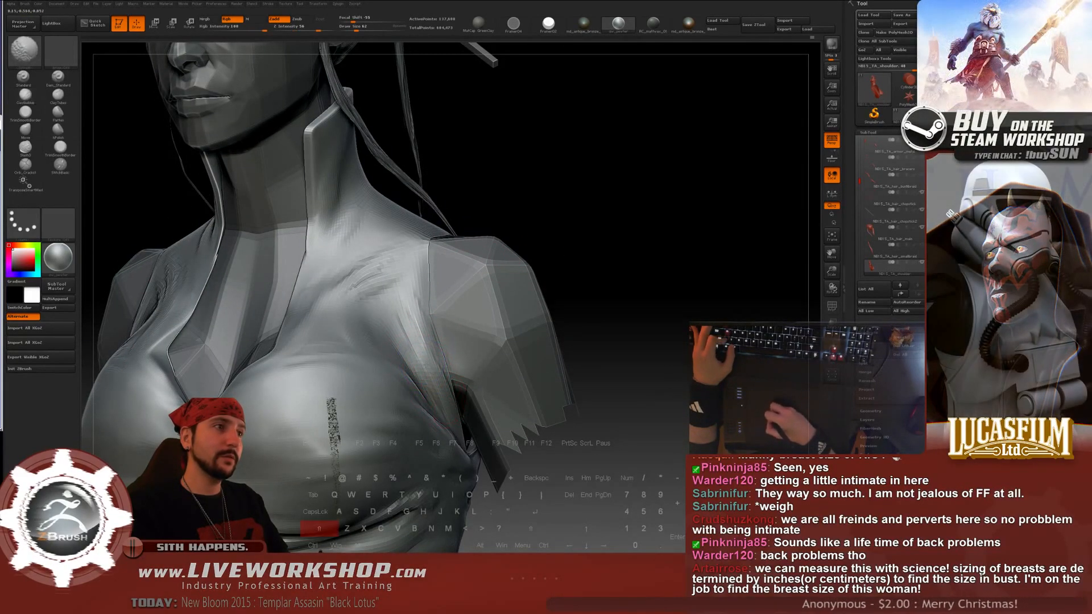
pyautogui.press('shift')
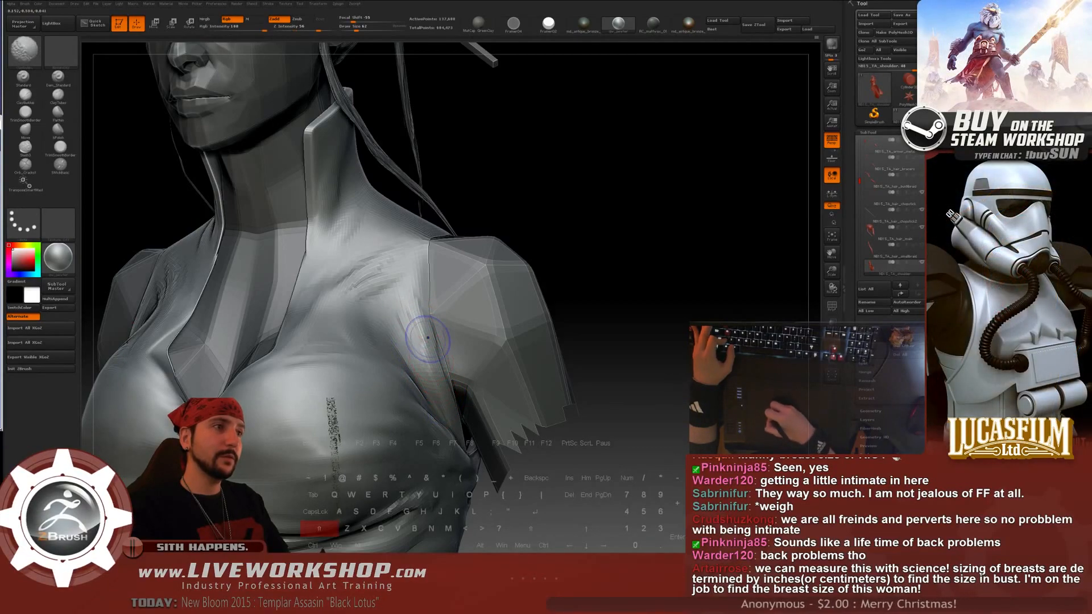
pyautogui.press('alt')
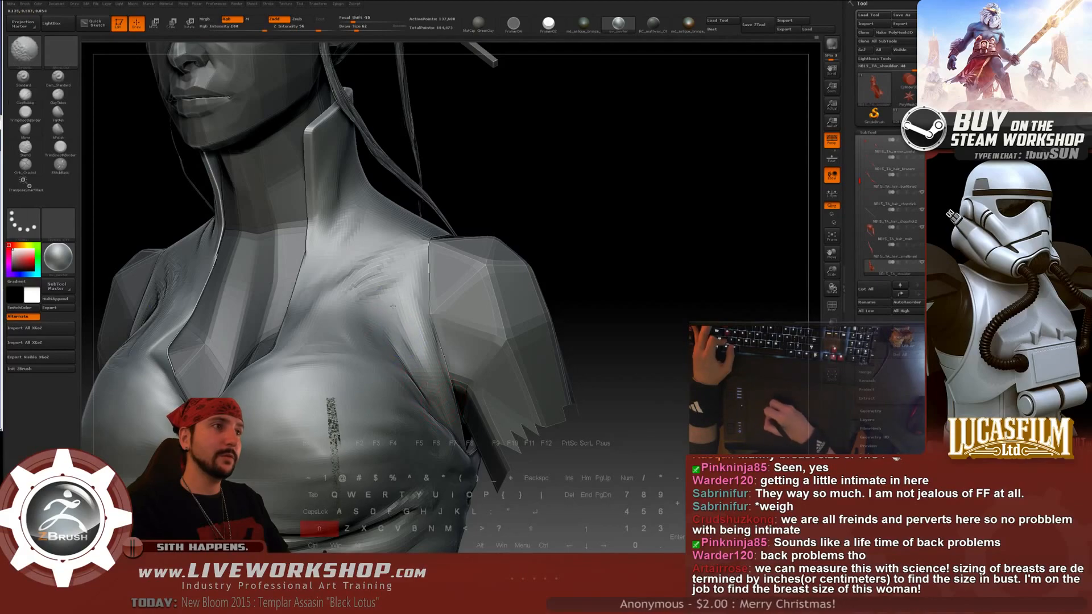
pyautogui.moveTo(595, 219); pyautogui.dragTo(571, 280)
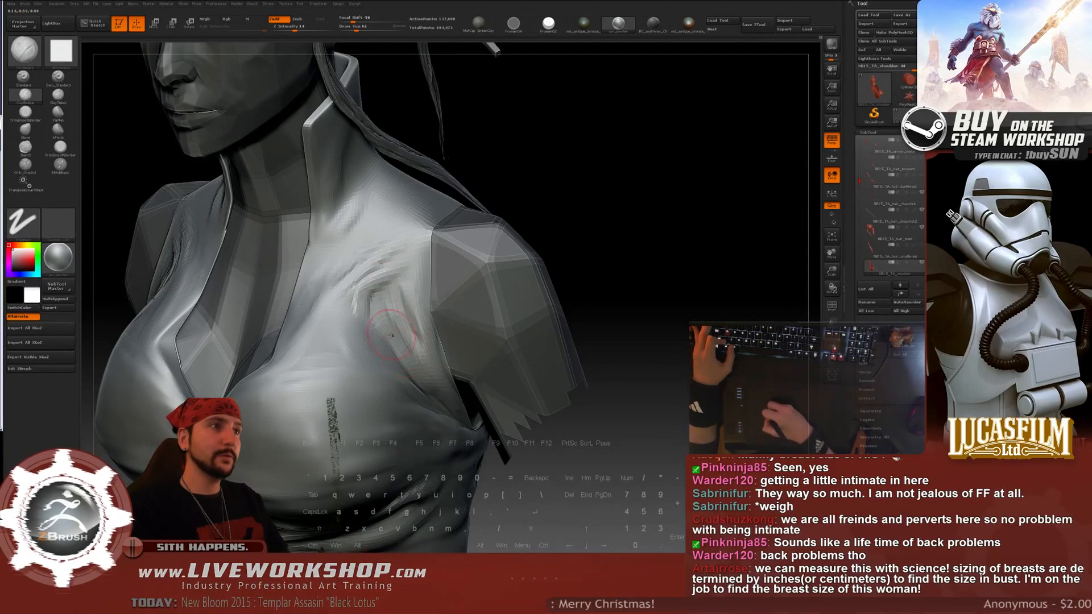
pyautogui.press('shift')
pyautogui.keyDown('shift'); pyautogui.moveTo(369, 290); pyautogui.dragTo(380, 246); pyautogui.keyUp('shift')
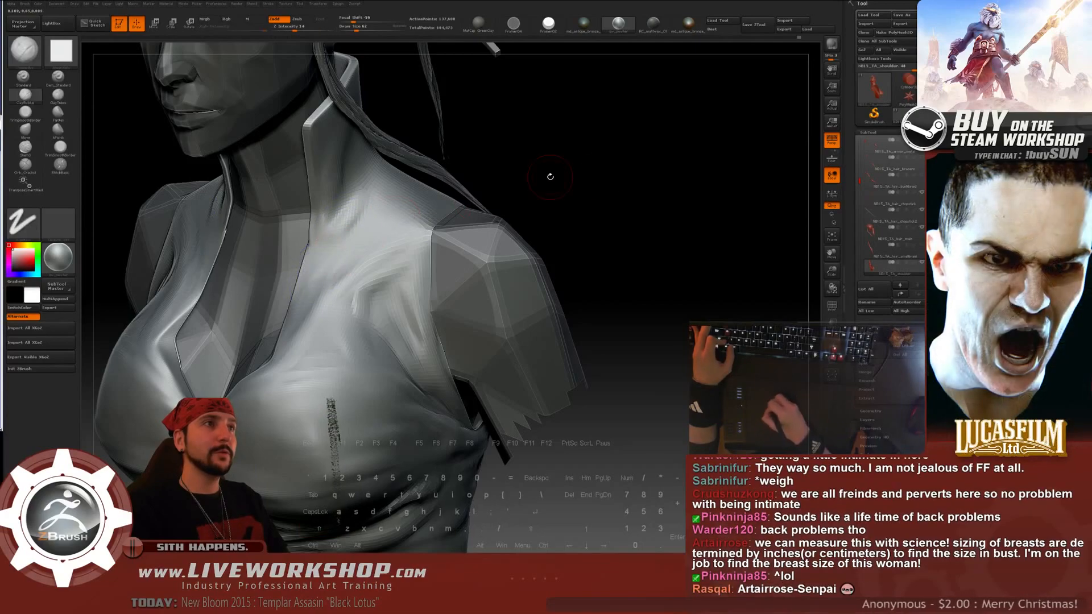
# - Shape soft creases across the top of the bust toward the armhole and blend them into the chest
pyautogui.moveTo(550, 177)
pyautogui.keyDown('alt'); pyautogui.mouseDown()
pyautogui.moveTo(578, 98)
pyautogui.moveTo(561, 256)
pyautogui.moveTo(608, 281)
pyautogui.moveTo(653, 227)
pyautogui.moveTo(641, 195)
pyautogui.moveTo(652, 202)
pyautogui.mouseUp(); pyautogui.keyUp('alt')
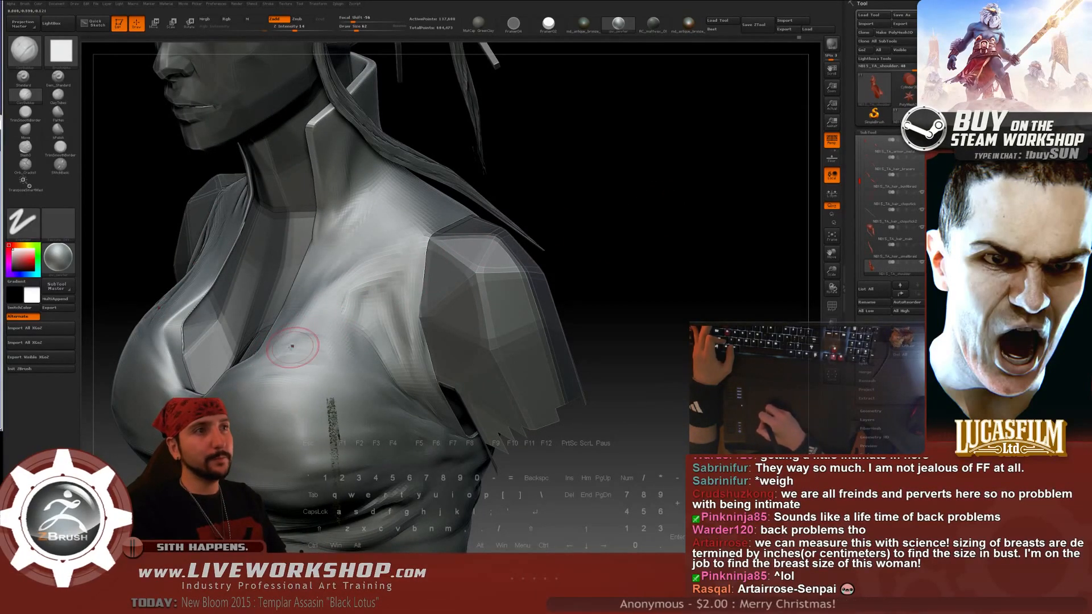
pyautogui.press('shift')
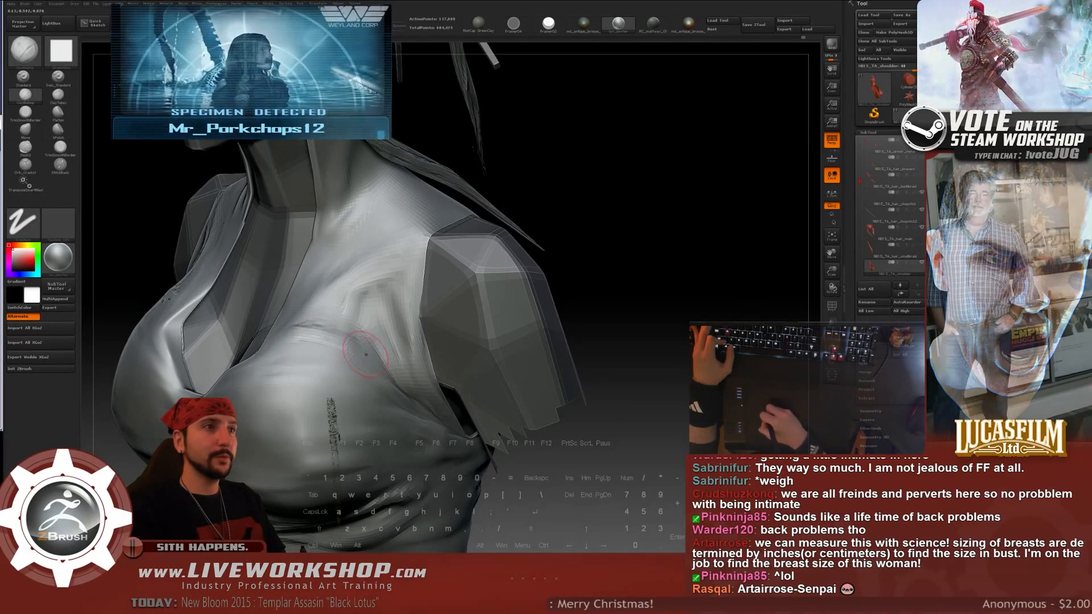
pyautogui.press('shift')
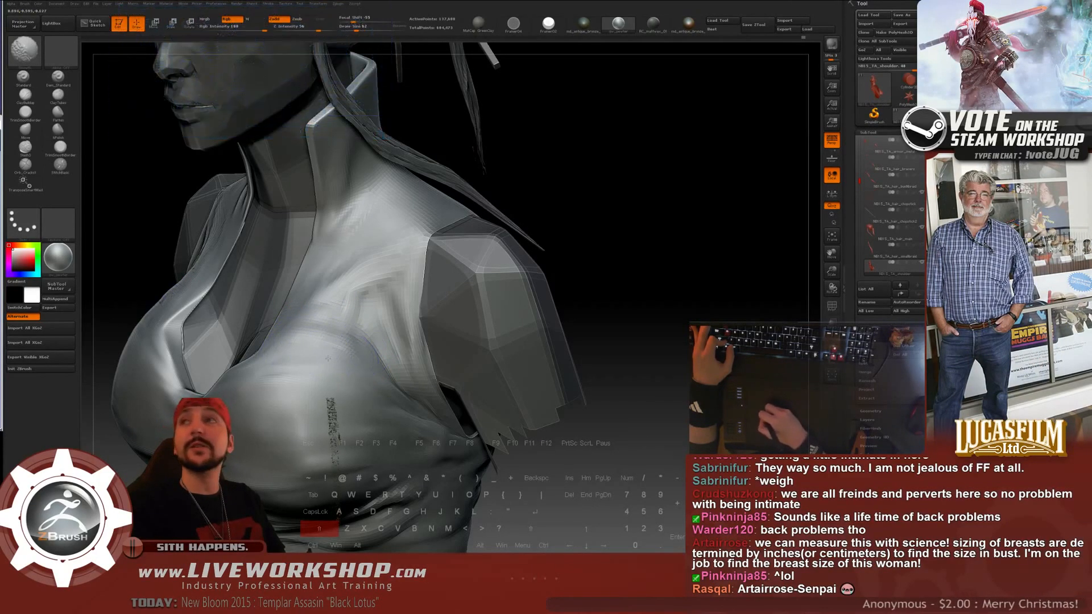
pyautogui.moveTo(353, 288); pyautogui.dragTo(334, 297)
pyautogui.moveTo(622, 225); pyautogui.dragTo(654, 227)
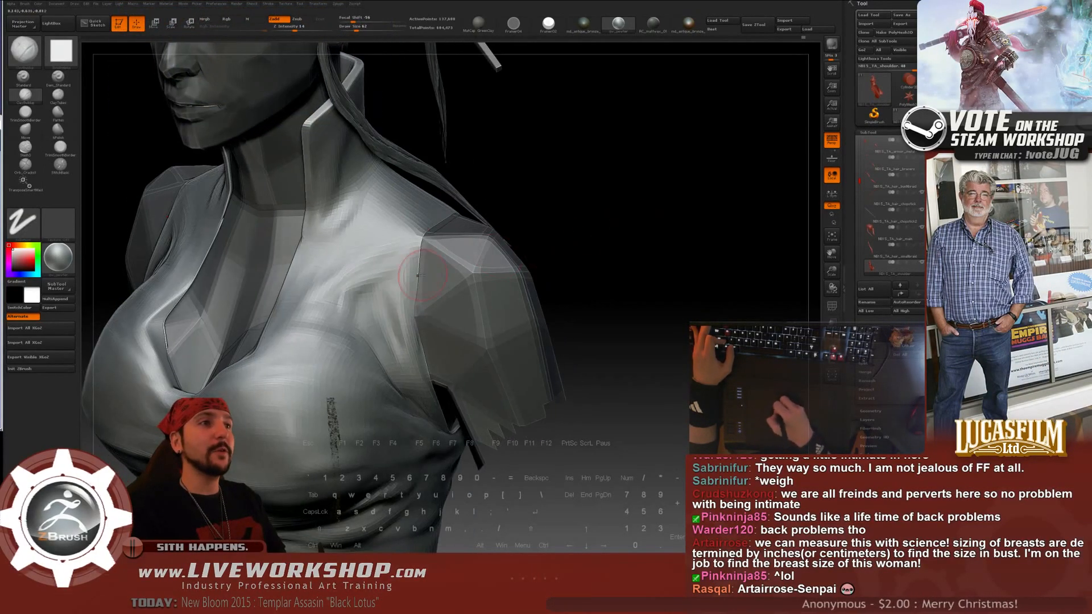
# - Add a small crease on the upper chest next to the neckline edge and smooth it
pyautogui.moveTo(618, 185); pyautogui.dragTo(488, 220)
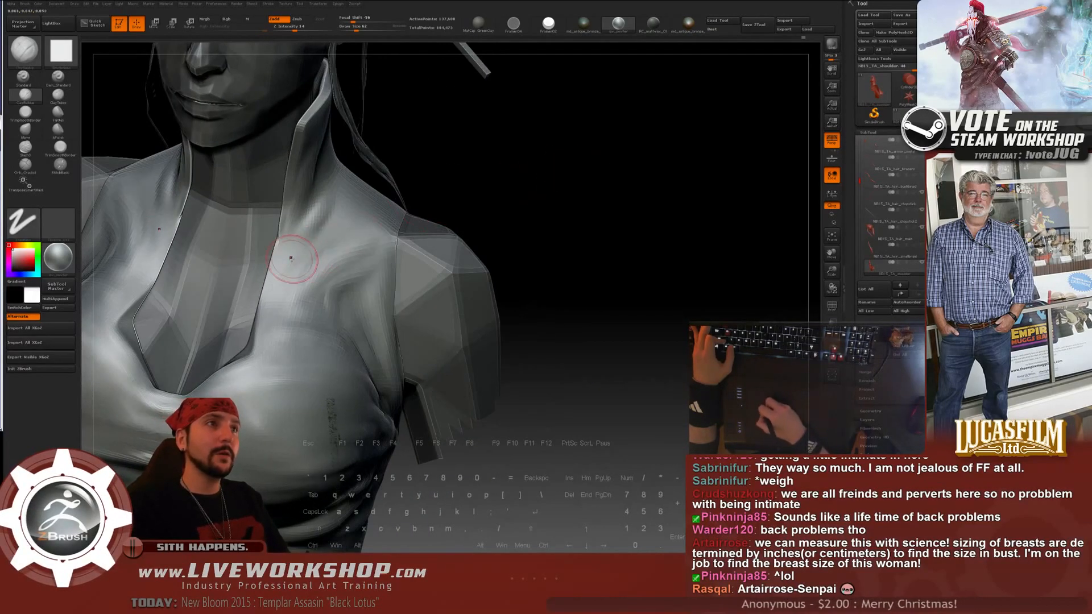
pyautogui.press('shift')
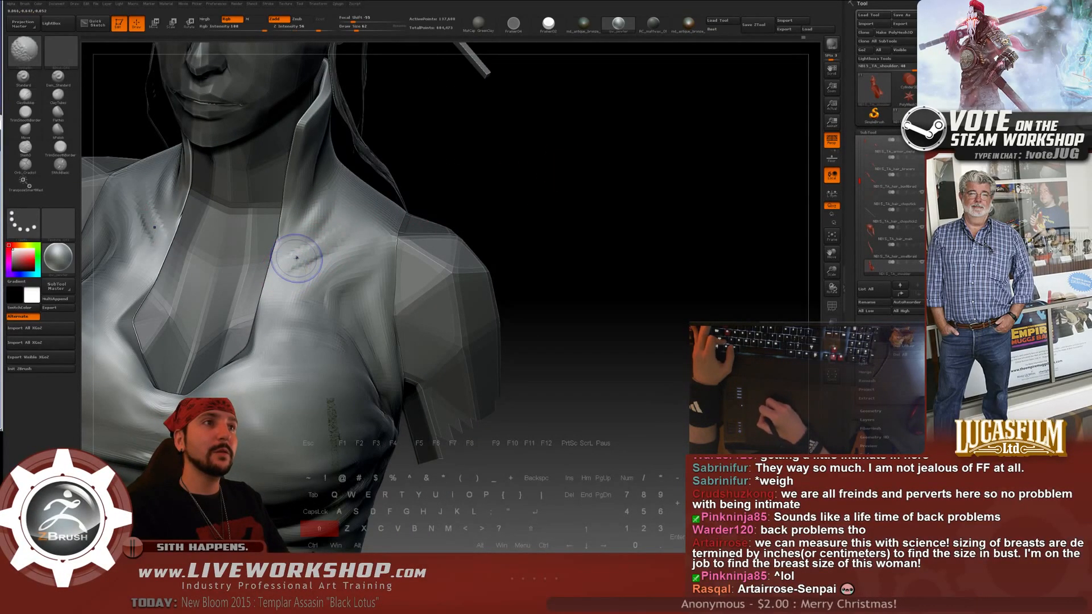
pyautogui.moveTo(447, 198); pyautogui.dragTo(400, 239)
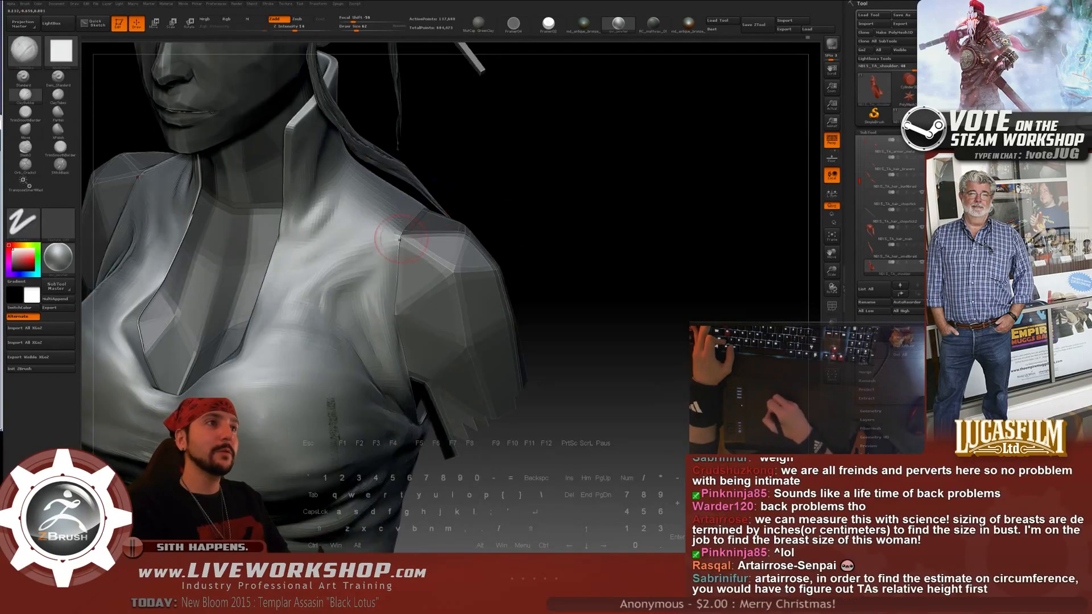
# - Isolate the garment by hiding the rest of the character, leaving its collar and shoulders unobstructed
pyautogui.moveTo(589, 161); pyautogui.dragTo(454, 224)
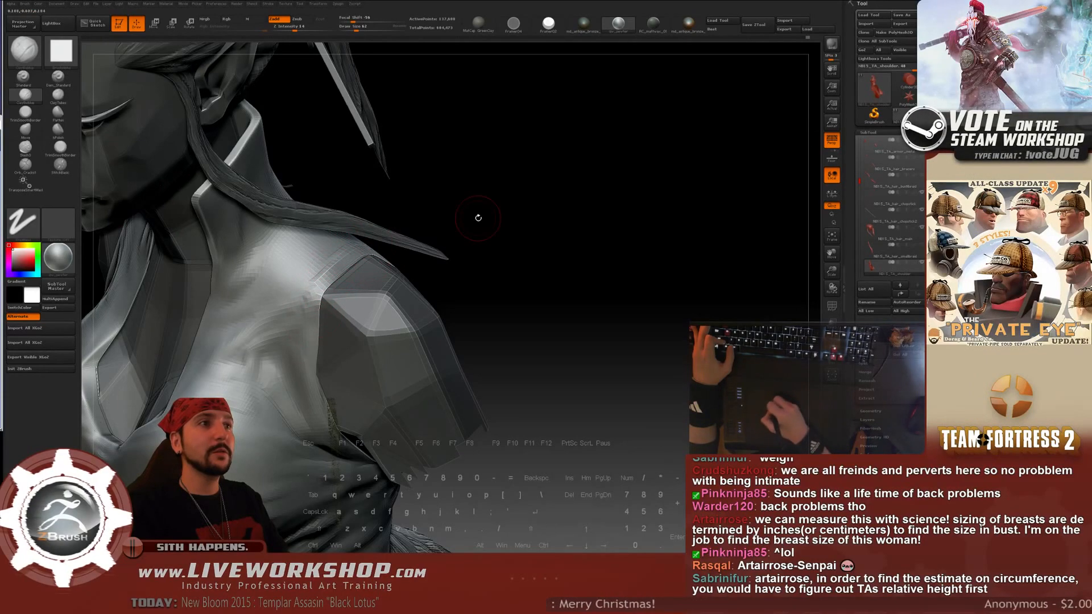
pyautogui.moveTo(478, 218); pyautogui.dragTo(348, 238)
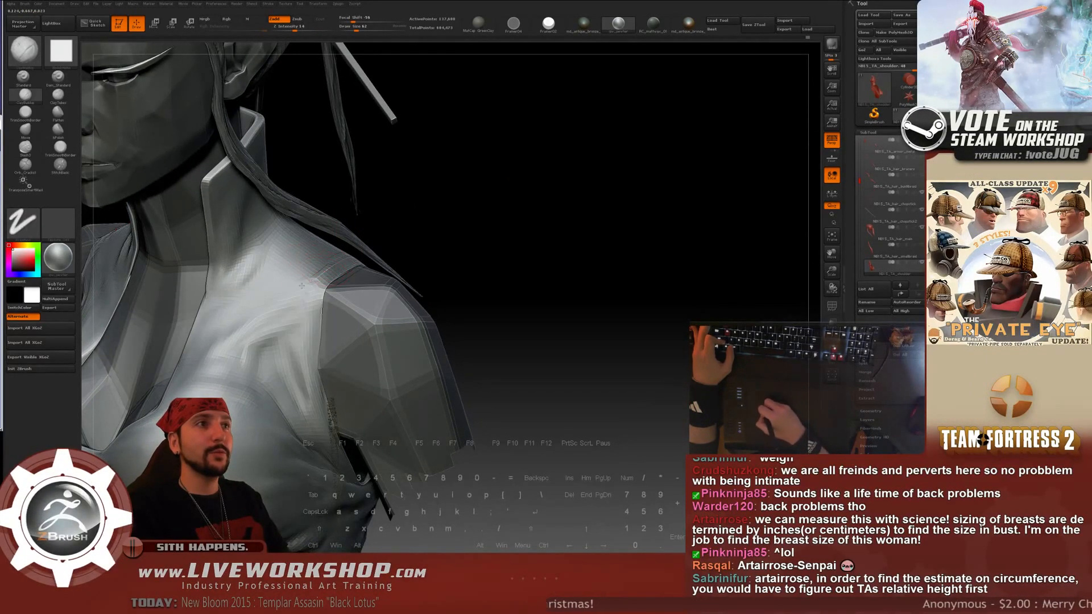
pyautogui.moveTo(452, 197)
pyautogui.mouseDown()
pyautogui.moveTo(431, 202)
pyautogui.moveTo(467, 169)
pyautogui.moveTo(455, 234)
pyautogui.mouseUp()
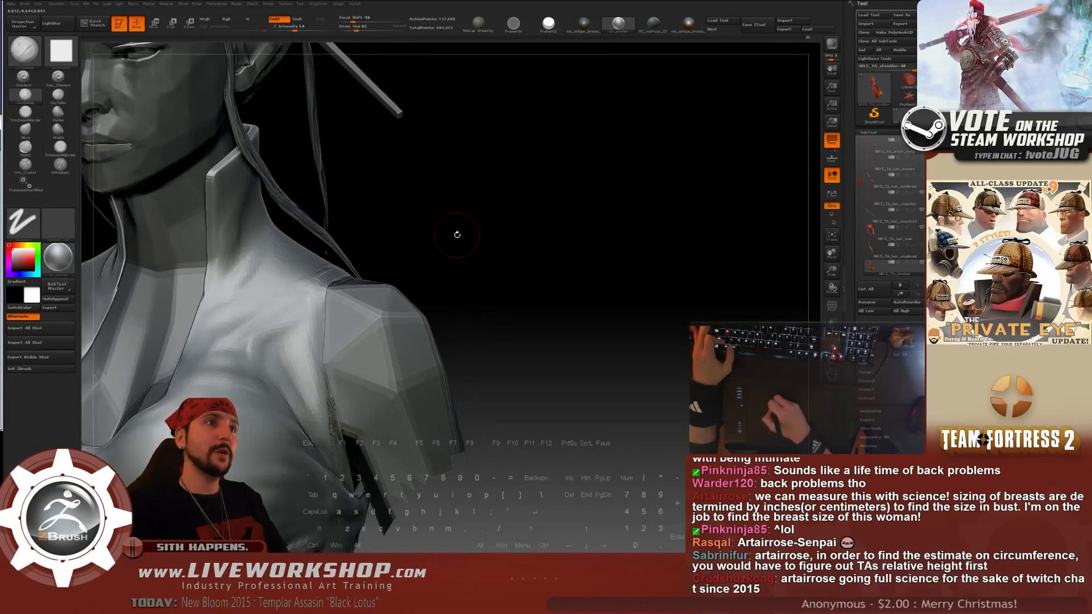
pyautogui.click(922, 263)
# - Enlarge the brush, sculpt a broad diagonal fold up the side of the collar toward its rear upper edge, and smooth it
pyautogui.moveTo(653, 253)
pyautogui.mouseDown()
pyautogui.moveTo(598, 205)
pyautogui.moveTo(575, 241)
pyautogui.moveTo(561, 216)
pyautogui.moveTo(568, 234)
pyautogui.moveTo(489, 212)
pyautogui.mouseUp()
pyautogui.press(']')
pyautogui.press(']')
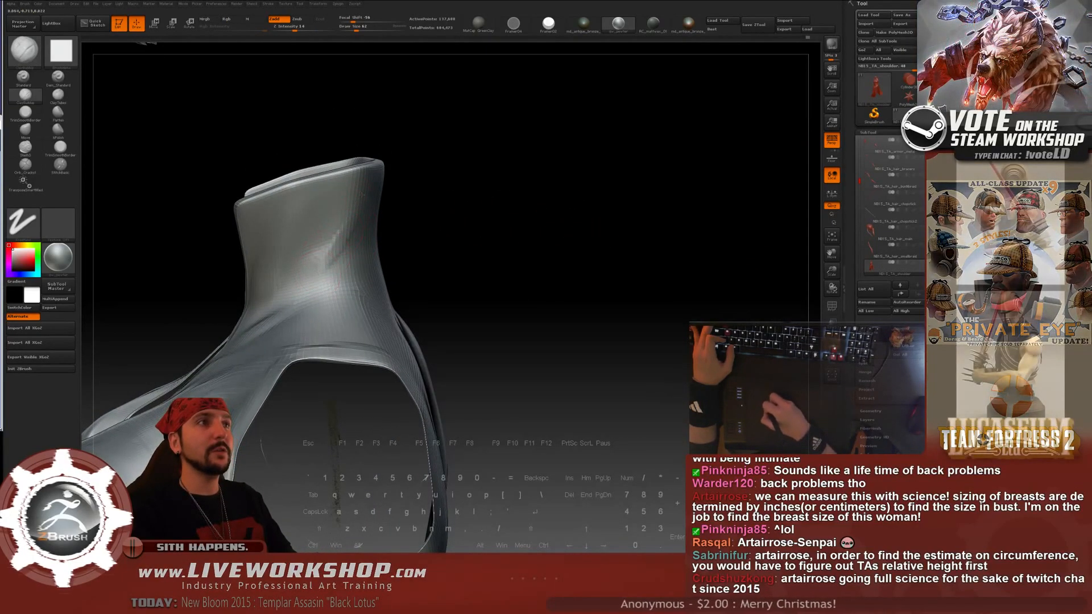
pyautogui.moveTo(345, 224); pyautogui.dragTo(331, 246)
pyautogui.moveTo(424, 236); pyautogui.dragTo(369, 216)
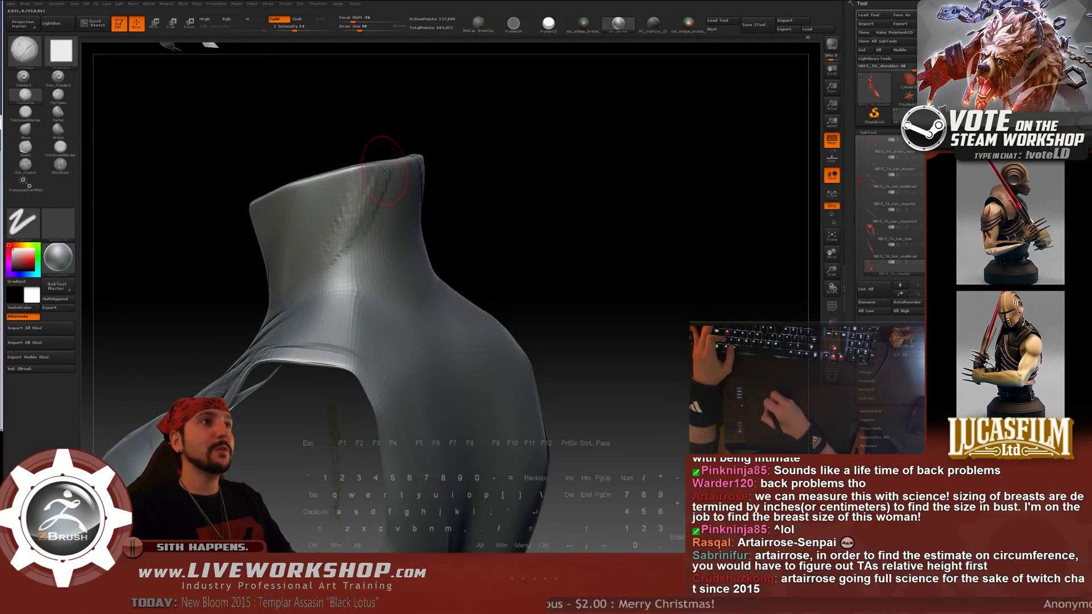
pyautogui.moveTo(497, 154); pyautogui.dragTo(378, 203)
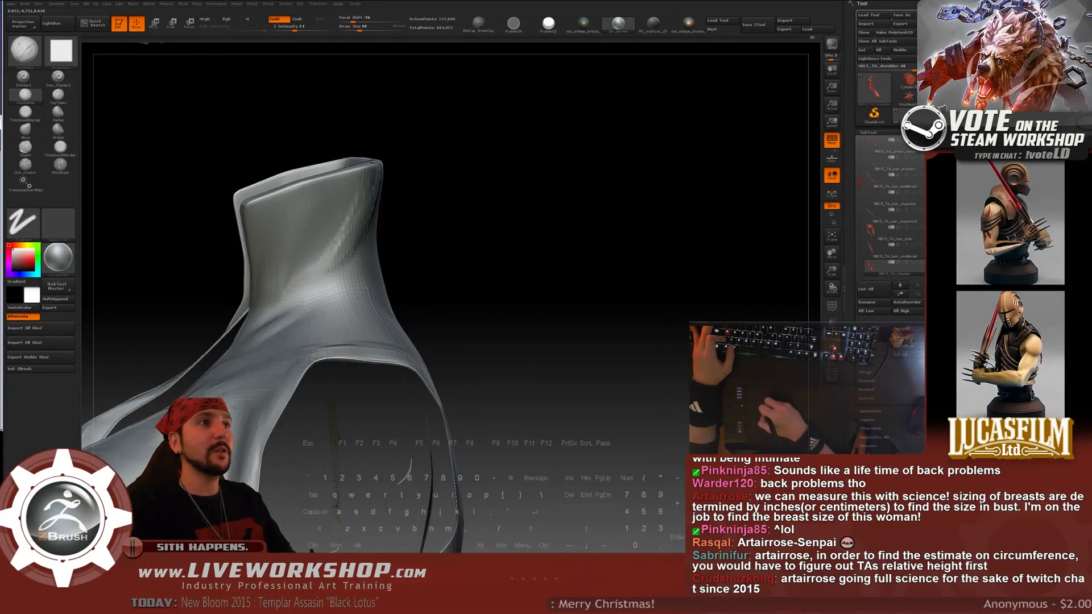
pyautogui.press('shift')
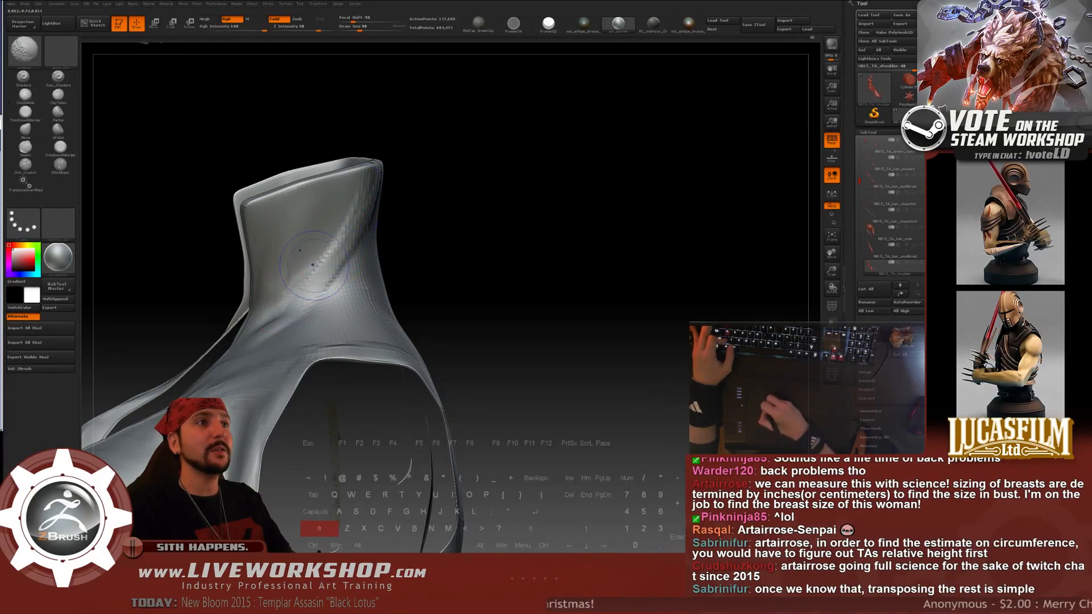
pyautogui.moveTo(412, 175); pyautogui.dragTo(409, 177)
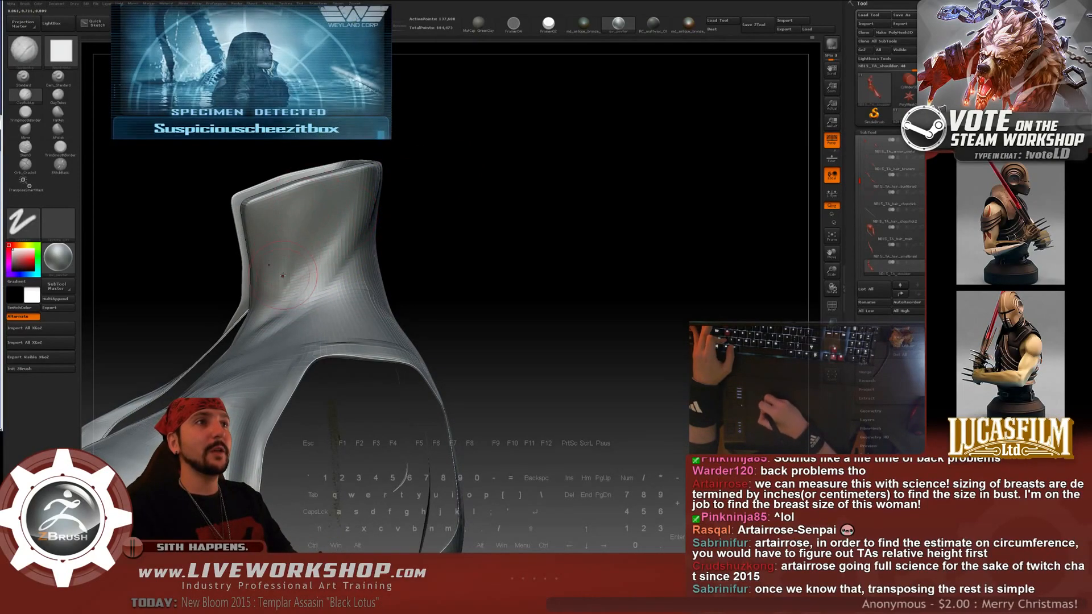
# - Sculpt a second, steeper fold up the side of the collar, strengthen the diagonal fold behind it, and smooth both
pyautogui.moveTo(283, 263); pyautogui.dragTo(298, 228)
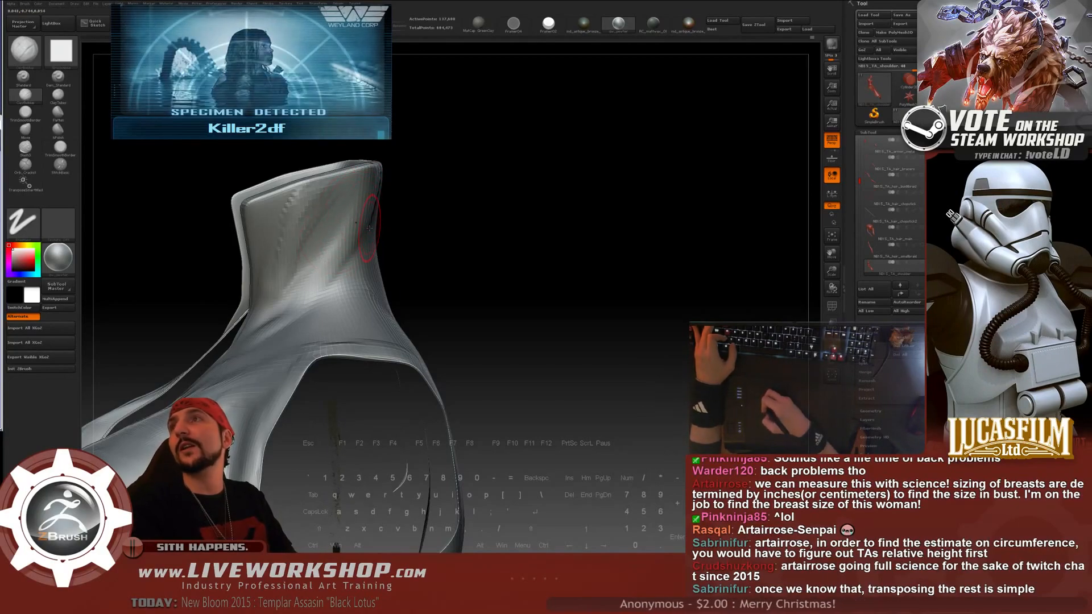
pyautogui.press('shift')
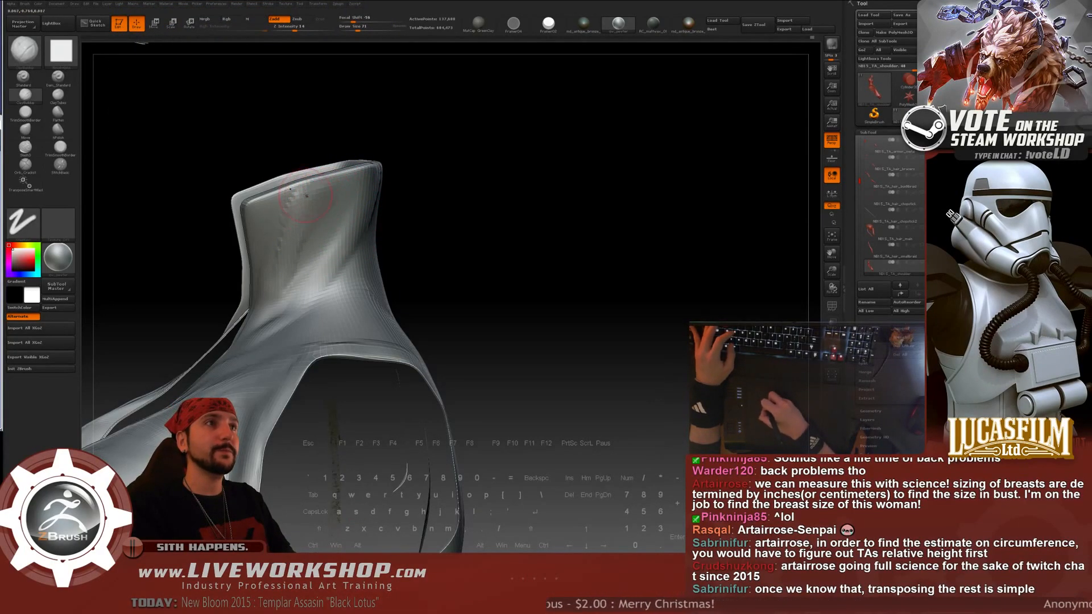
pyautogui.keyDown('shift'); pyautogui.moveTo(296, 197); pyautogui.dragTo(351, 187); pyautogui.keyUp('shift')
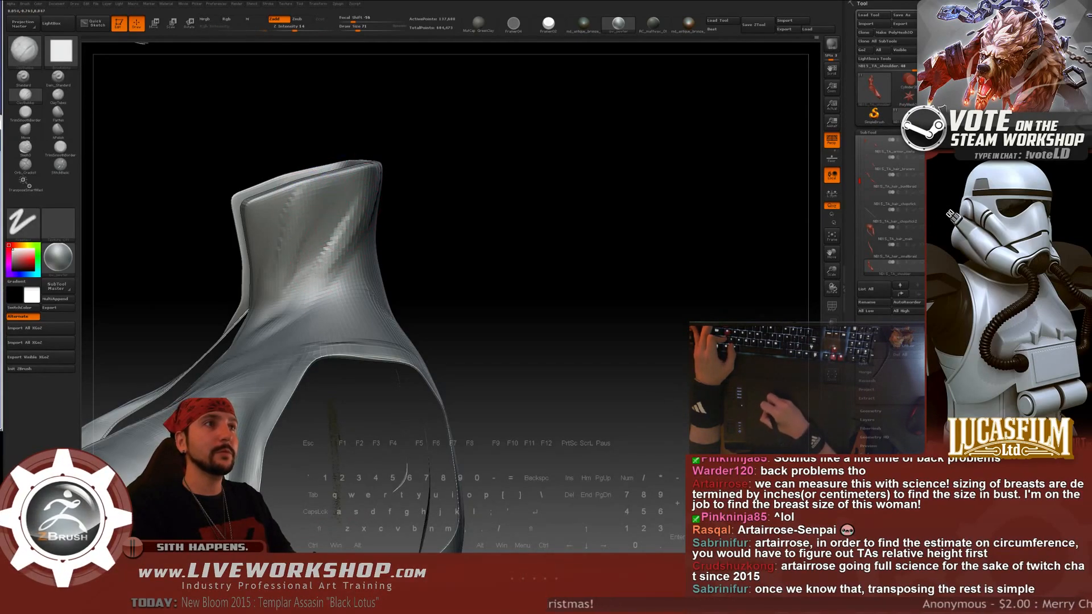
pyautogui.keyDown('shift'); pyautogui.moveTo(332, 249); pyautogui.dragTo(346, 219); pyautogui.keyUp('shift')
pyautogui.moveTo(441, 200); pyautogui.dragTo(483, 195)
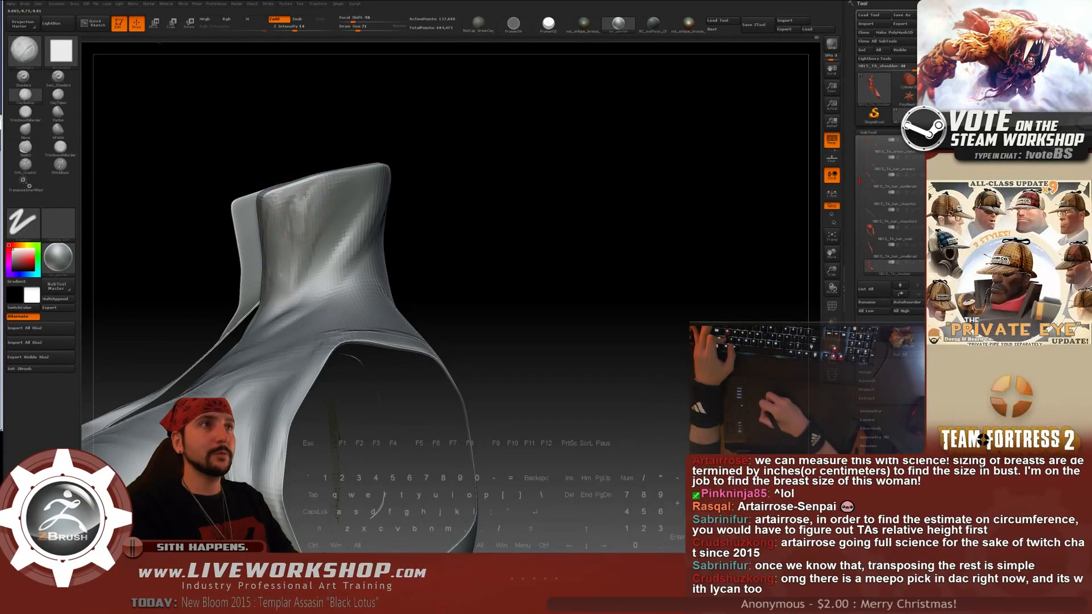
pyautogui.press('shift')
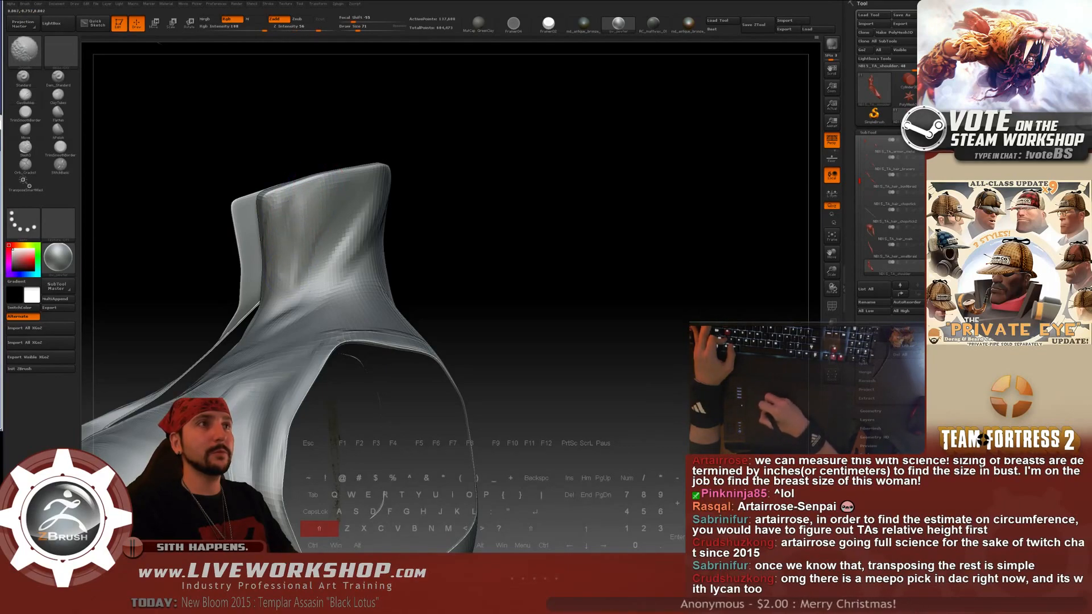
pyautogui.moveTo(481, 223); pyautogui.dragTo(493, 212)
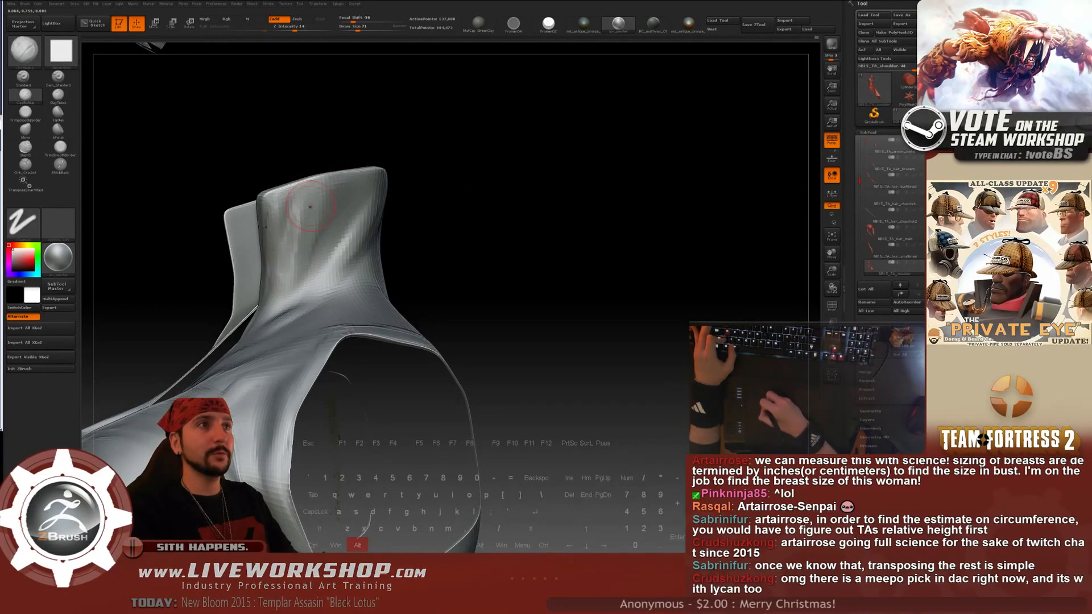
# - Carve narrow vertical creases on the collar's side near its front edge and smooth the surface up to the rim
pyautogui.moveTo(399, 159); pyautogui.dragTo(434, 154)
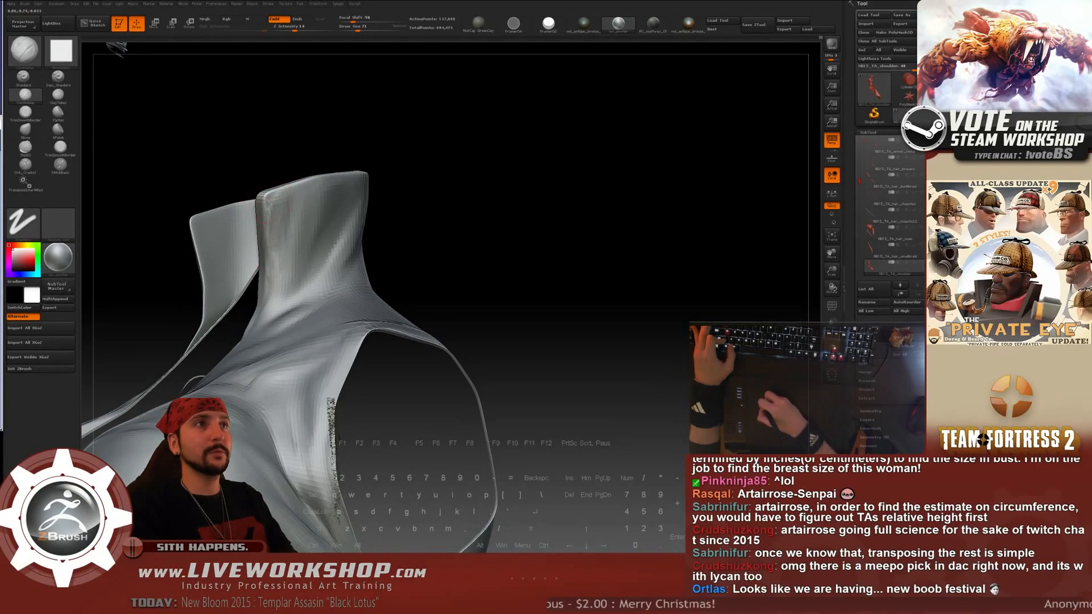
pyautogui.press('alt')
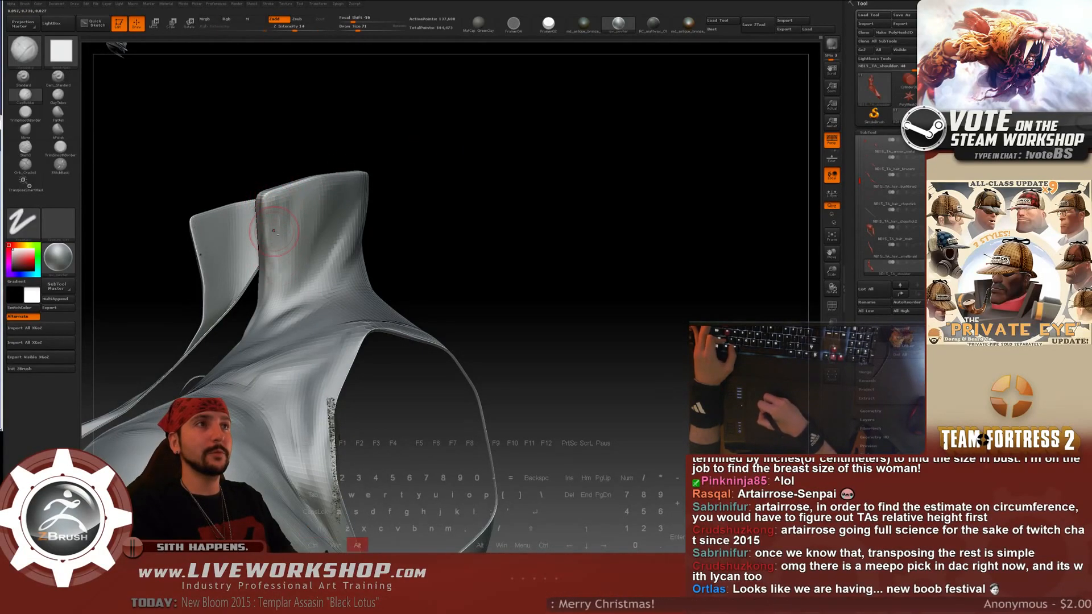
pyautogui.moveTo(424, 183); pyautogui.dragTo(434, 183)
pyautogui.keyDown('shift'); pyautogui.moveTo(279, 207); pyautogui.dragTo(278, 227); pyautogui.keyUp('shift')
pyautogui.moveTo(458, 176)
pyautogui.mouseDown()
pyautogui.moveTo(483, 176)
pyautogui.moveTo(465, 206)
pyautogui.moveTo(544, 195)
pyautogui.moveTo(341, 220)
pyautogui.mouseUp()
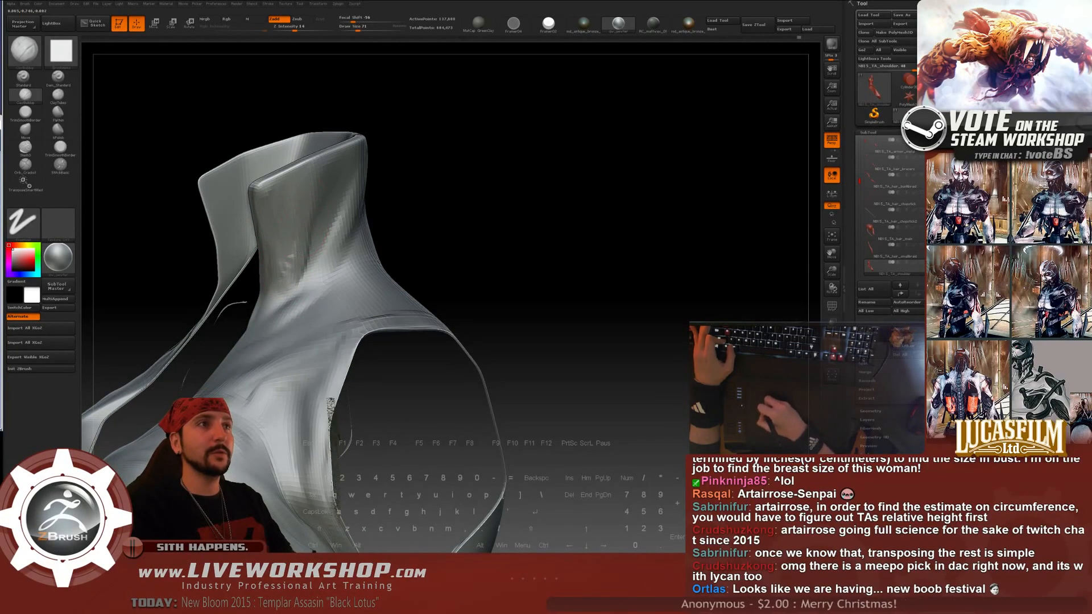
pyautogui.press('shift')
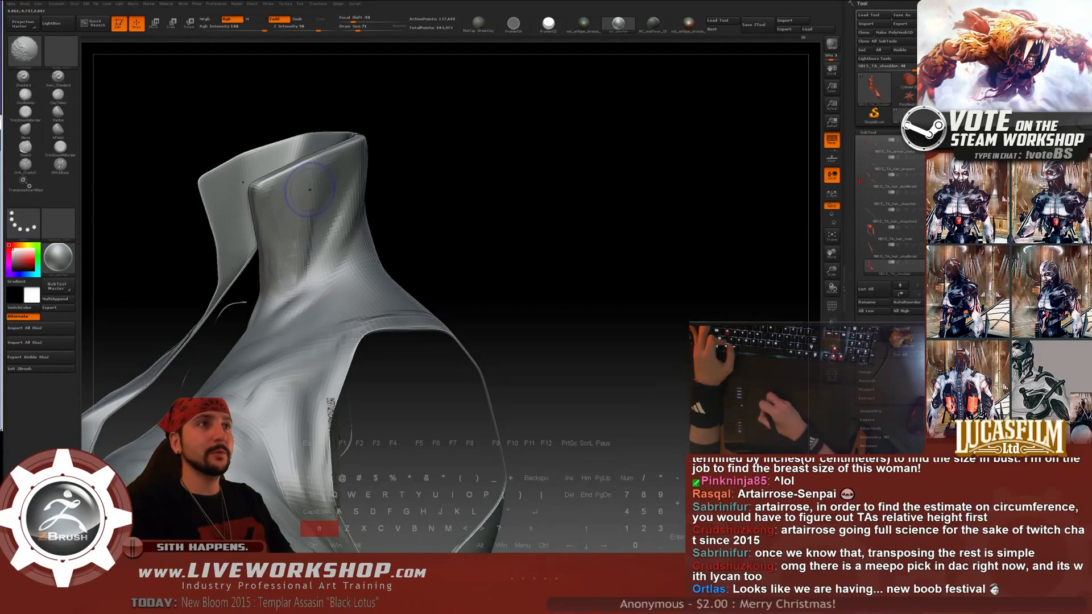
# - Enlarge the brush, sculpt folds around the back of the collar below its upper rim, and smooth them
pyautogui.moveTo(534, 247); pyautogui.dragTo(478, 237)
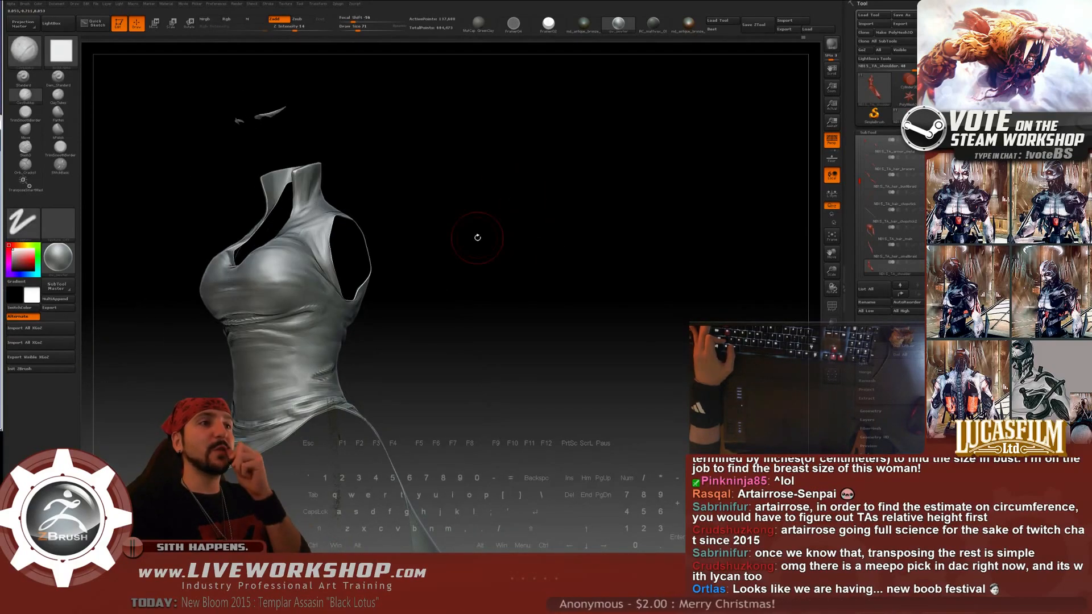
pyautogui.moveTo(464, 200)
pyautogui.mouseDown()
pyautogui.moveTo(501, 211)
pyautogui.moveTo(586, 178)
pyautogui.moveTo(548, 178)
pyautogui.moveTo(609, 168)
pyautogui.moveTo(570, 165)
pyautogui.mouseUp()
pyautogui.press(']')
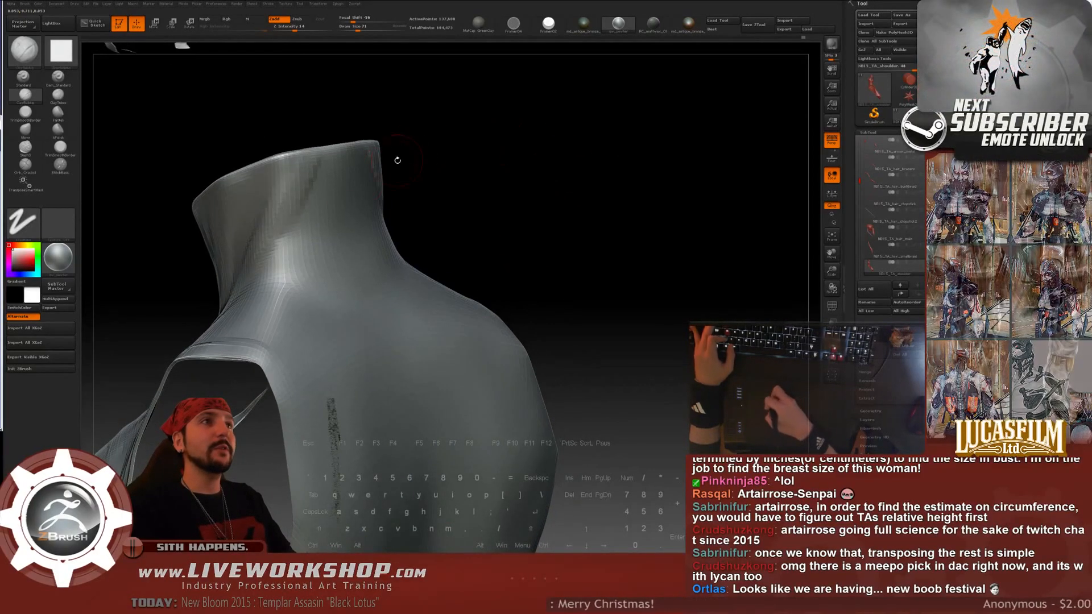
pyautogui.moveTo(348, 165); pyautogui.dragTo(325, 177, button='right')
pyautogui.moveTo(470, 146); pyautogui.dragTo(410, 159)
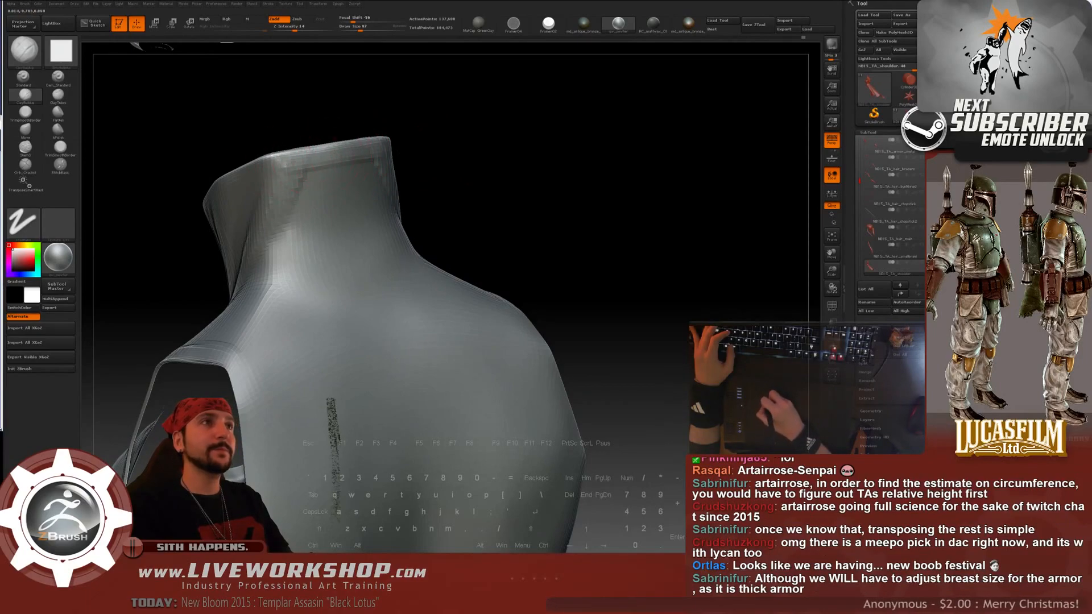
pyautogui.press('shift')
pyautogui.keyDown('shift'); pyautogui.moveTo(263, 165); pyautogui.dragTo(297, 184); pyautogui.keyUp('shift')
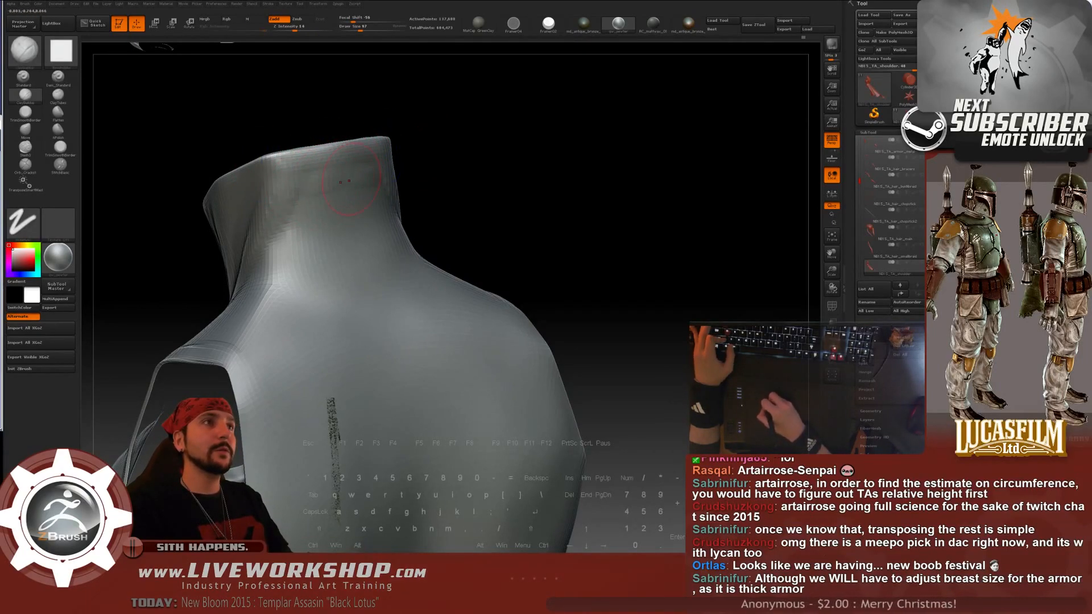
# - Sculpt another fold across the rear side of the collar below its rim and smooth it into the surrounding cloth
pyautogui.keyDown('shift'); pyautogui.moveTo(362, 170); pyautogui.dragTo(318, 181); pyautogui.keyUp('shift')
pyautogui.moveTo(460, 169); pyautogui.dragTo(503, 171)
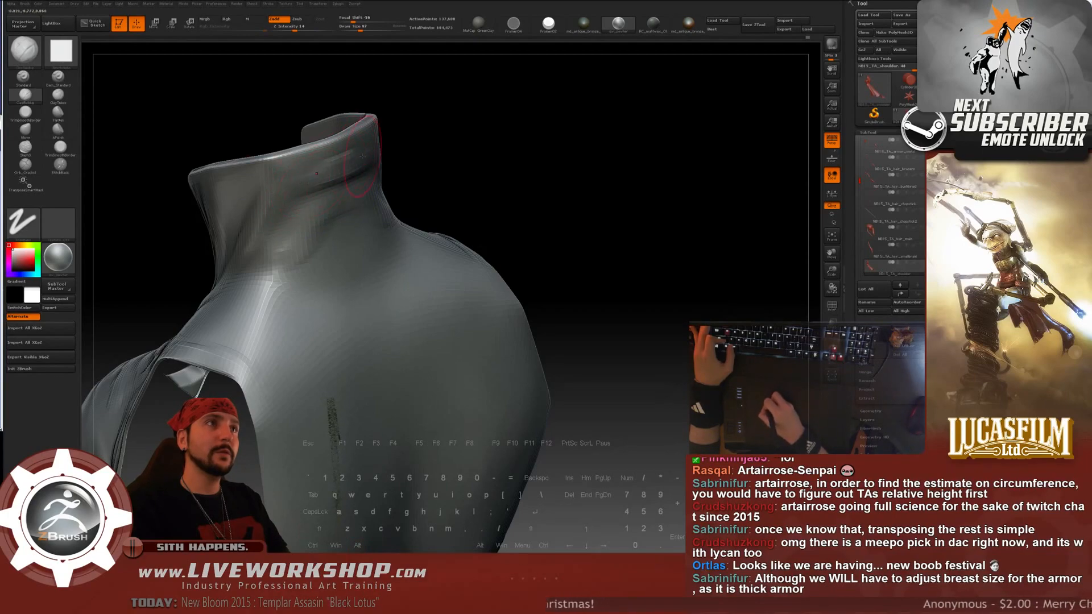
pyautogui.press('shift')
pyautogui.moveTo(456, 165); pyautogui.dragTo(479, 167)
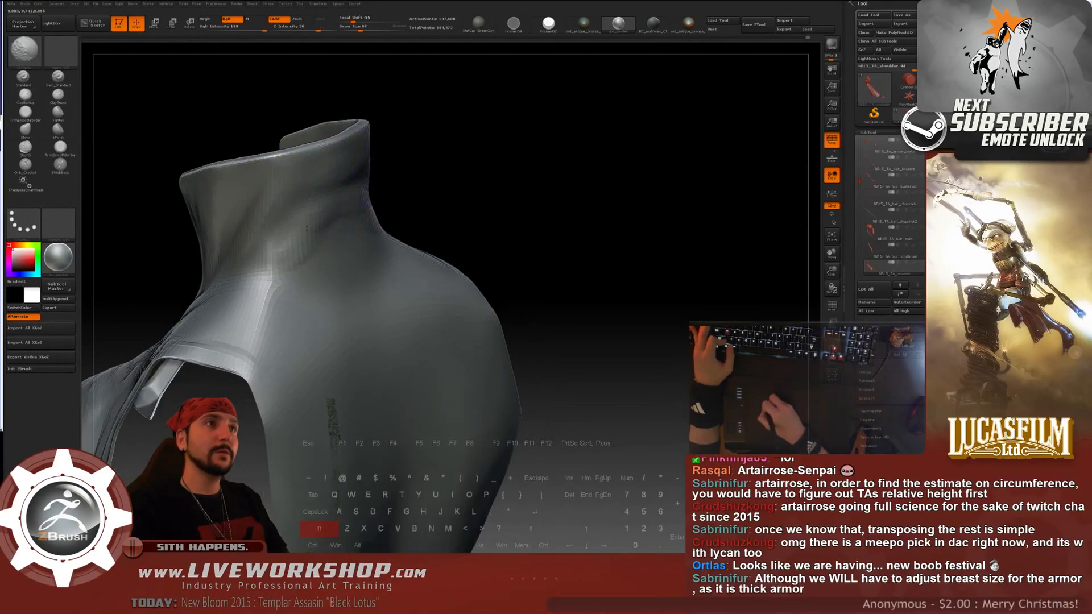
# - Sculpt curved folds along the collar's base where it meets the upper back, running toward the shoulder, and smooth them
pyautogui.moveTo(319, 196)
pyautogui.keyDown('shift'); pyautogui.mouseDown()
pyautogui.moveTo(336, 213)
pyautogui.moveTo(316, 265)
pyautogui.mouseUp(); pyautogui.keyUp('shift')
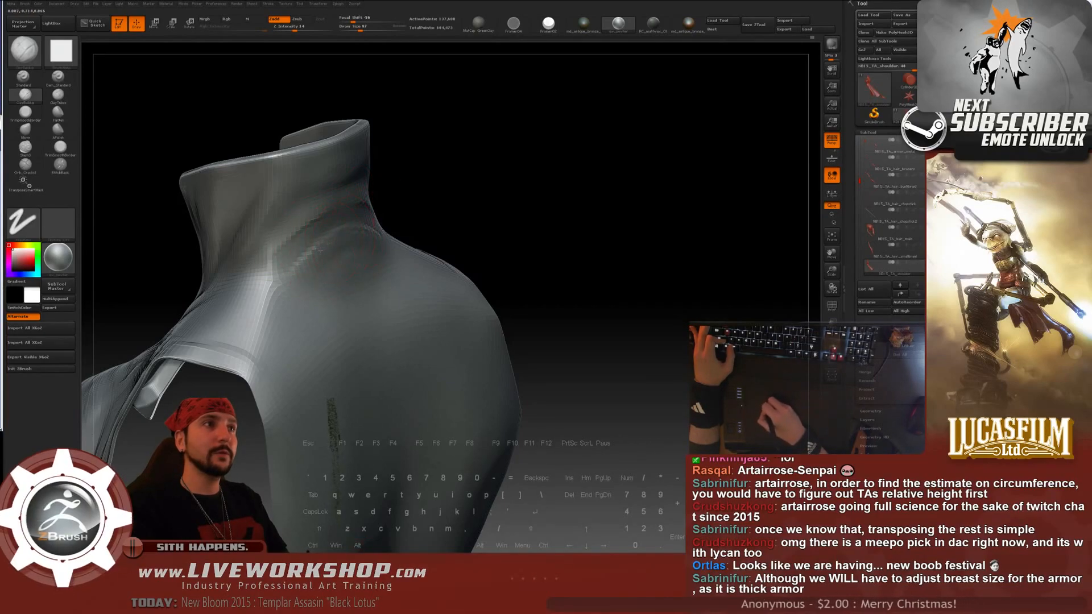
pyautogui.moveTo(364, 225)
pyautogui.mouseDown()
pyautogui.moveTo(323, 250)
pyautogui.moveTo(301, 241)
pyautogui.moveTo(327, 230)
pyautogui.mouseUp()
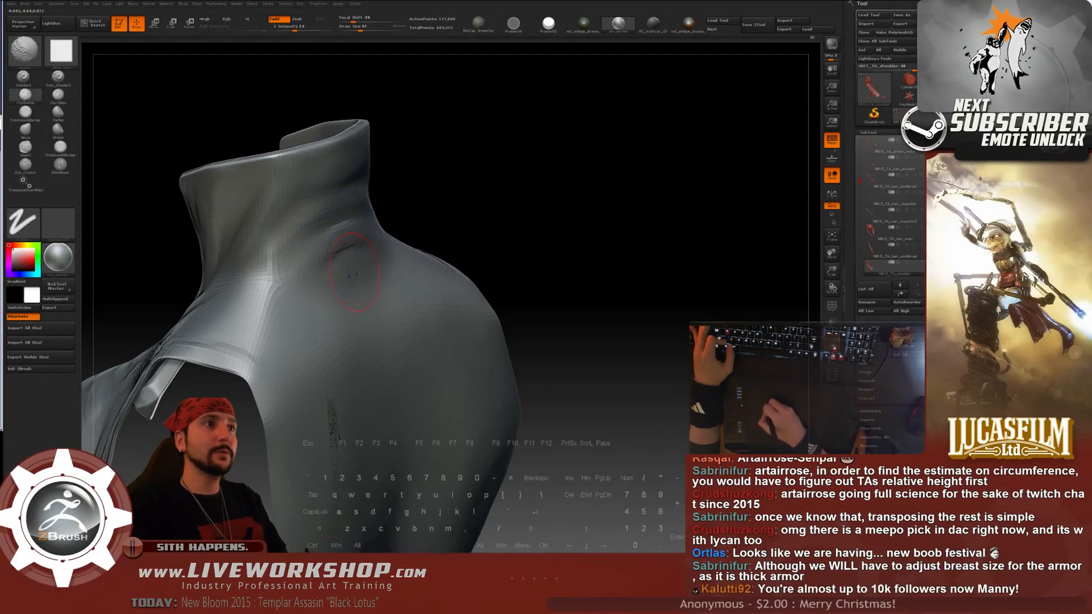
pyautogui.moveTo(483, 179); pyautogui.dragTo(441, 215)
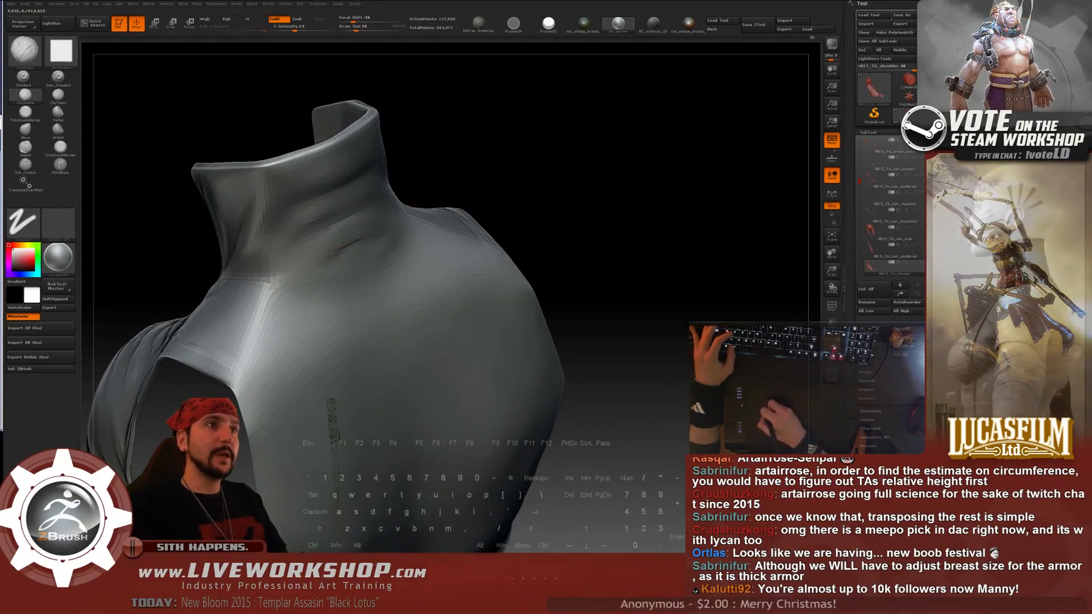
pyautogui.moveTo(347, 275)
pyautogui.mouseDown()
pyautogui.moveTo(385, 248)
pyautogui.moveTo(363, 269)
pyautogui.mouseUp()
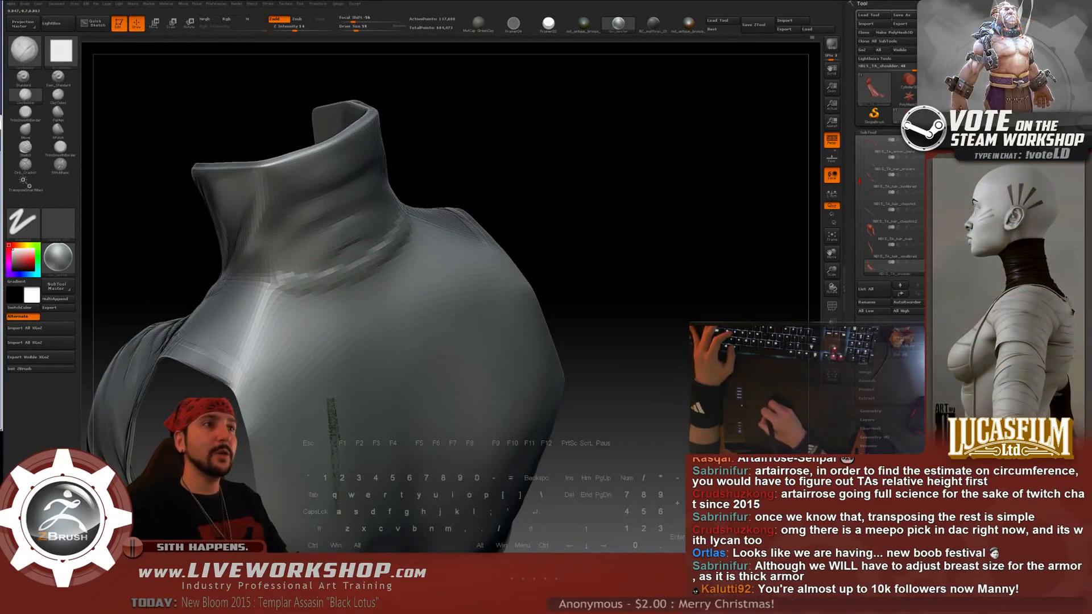
pyautogui.moveTo(529, 174); pyautogui.dragTo(569, 180)
pyautogui.moveTo(503, 185); pyautogui.dragTo(460, 187)
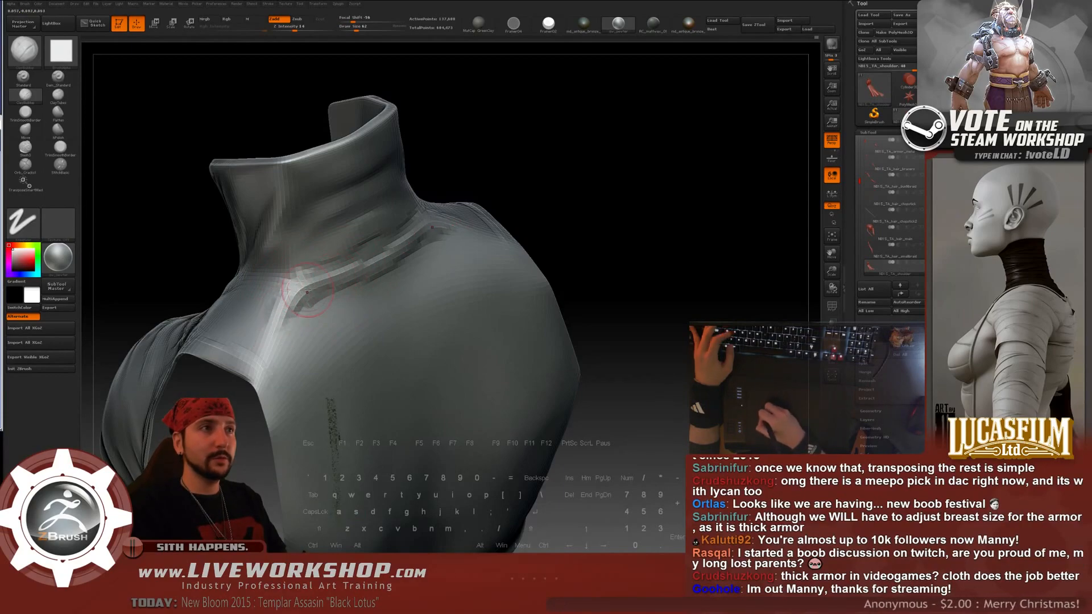
pyautogui.press('shift')
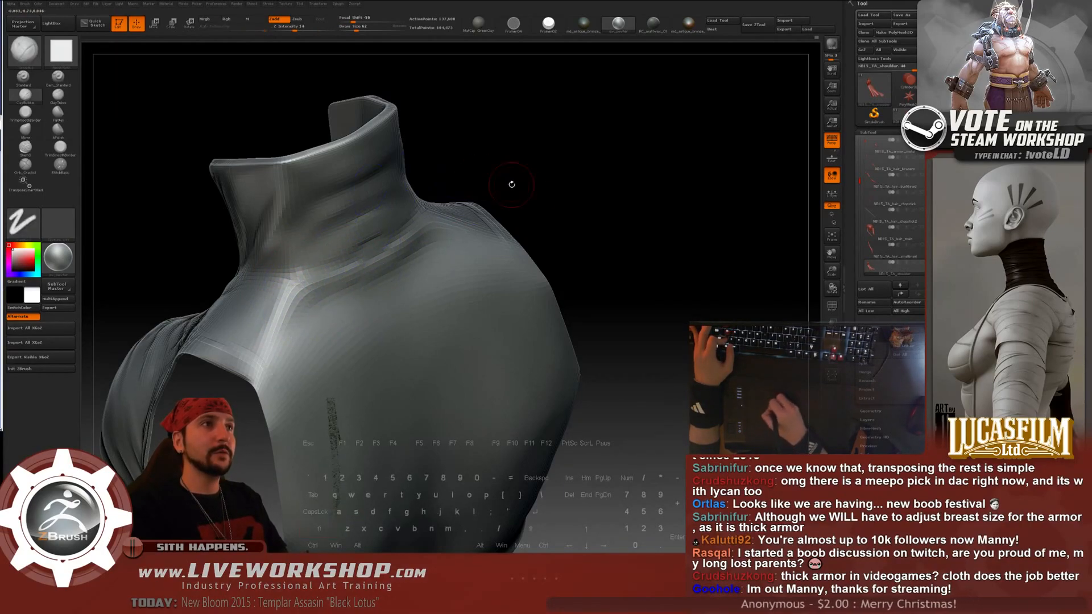
# - Adjust the brush size, sculpt short folds on top of the shoulder between the collar base and the armhole, and smooth them
pyautogui.moveTo(510, 183)
pyautogui.mouseDown()
pyautogui.moveTo(578, 86)
pyautogui.moveTo(524, 200)
pyautogui.moveTo(627, 234)
pyautogui.mouseUp()
pyautogui.press('s')
pyautogui.moveTo(279, 288); pyautogui.dragTo(306, 252)
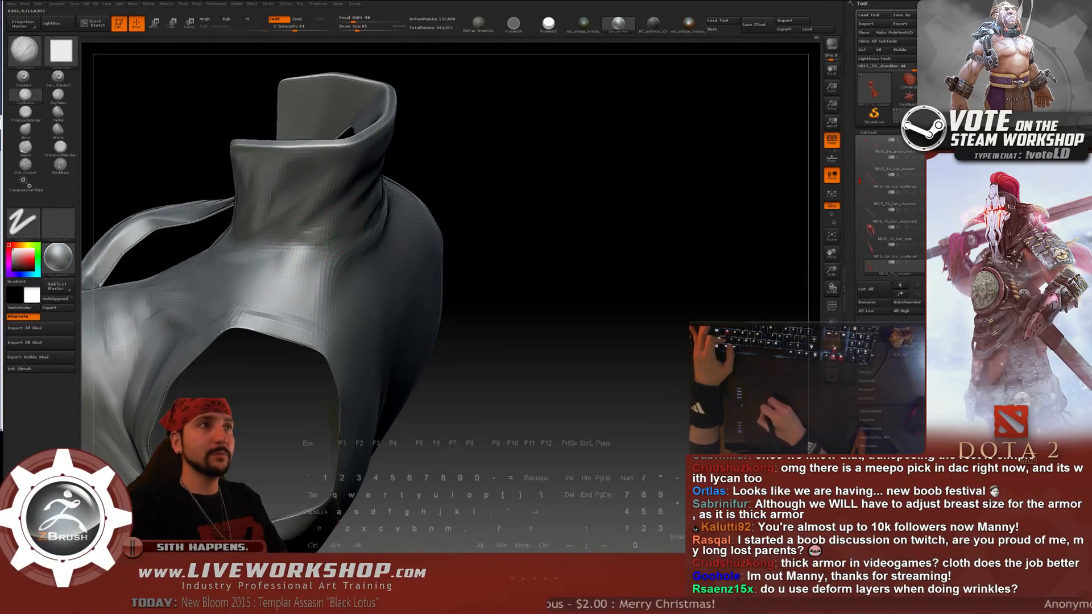
pyautogui.press('shift')
pyautogui.moveTo(287, 273); pyautogui.dragTo(293, 263)
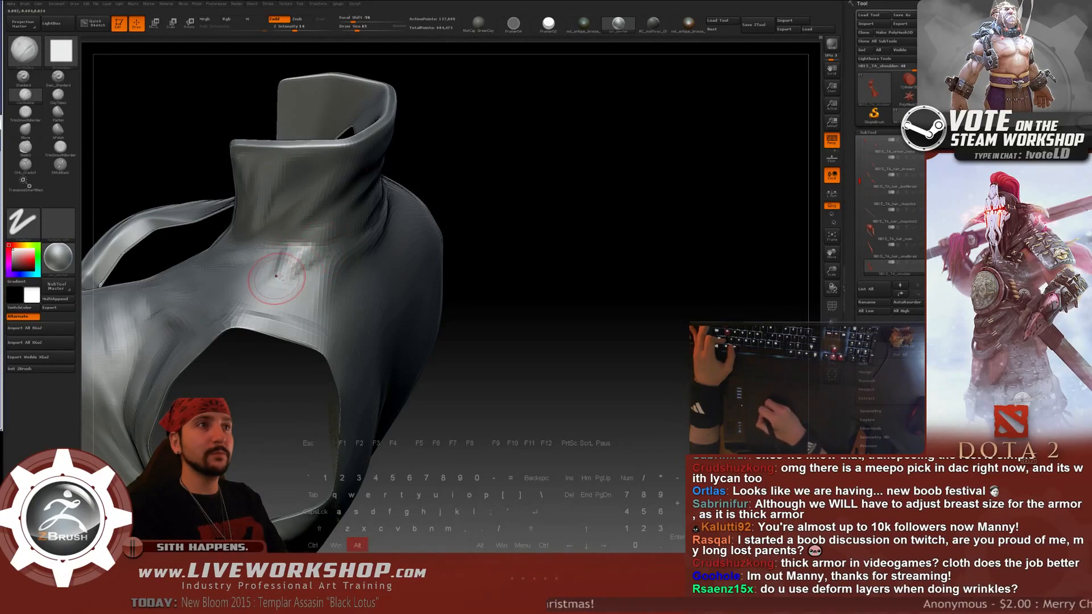
pyautogui.press('shift')
pyautogui.keyDown('shift'); pyautogui.moveTo(322, 250); pyautogui.dragTo(300, 265); pyautogui.keyUp('shift')
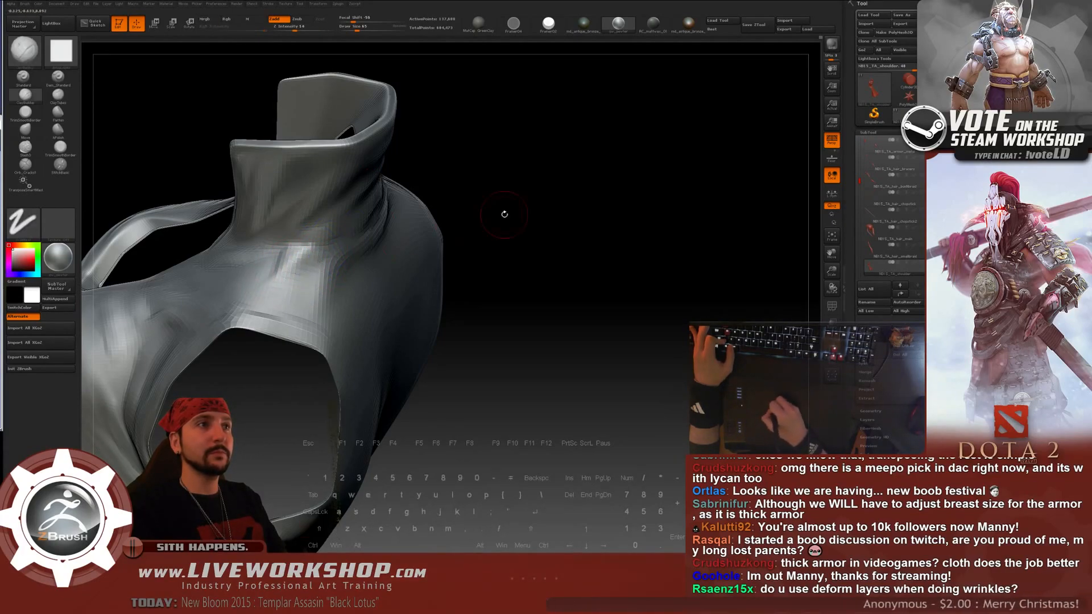
# - Carve diagonal creases where the shoulder turns toward the chest just below the collar, and smooth them
pyautogui.moveTo(505, 214); pyautogui.dragTo(469, 216)
pyautogui.moveTo(273, 256); pyautogui.dragTo(284, 265)
pyautogui.moveTo(438, 228); pyautogui.dragTo(423, 262)
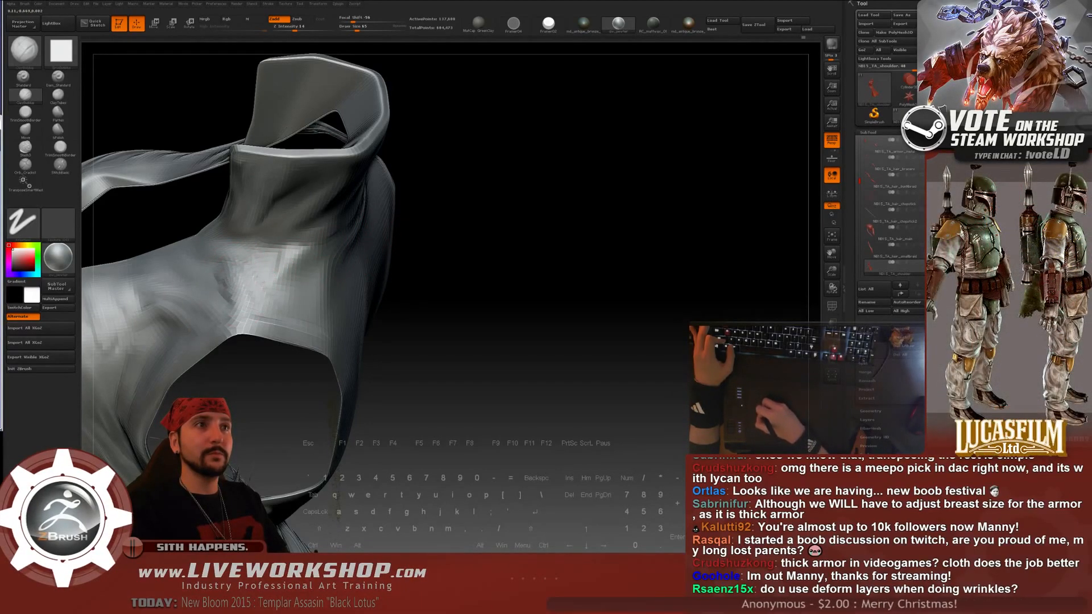
pyautogui.keyDown('shift'); pyautogui.moveTo(237, 268); pyautogui.dragTo(244, 285); pyautogui.keyUp('shift')
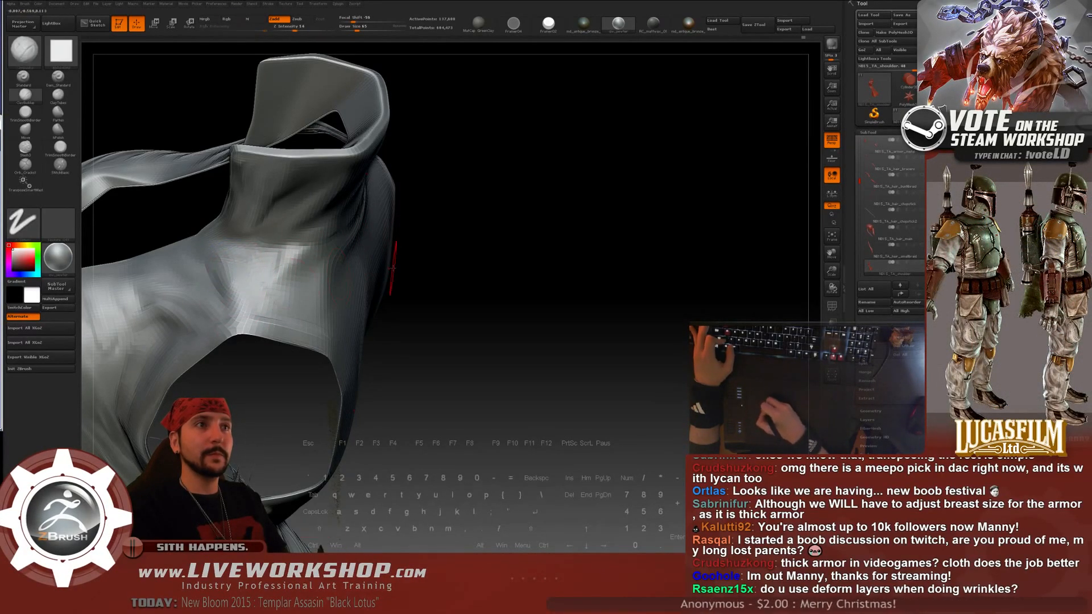
pyautogui.moveTo(418, 263); pyautogui.dragTo(435, 261)
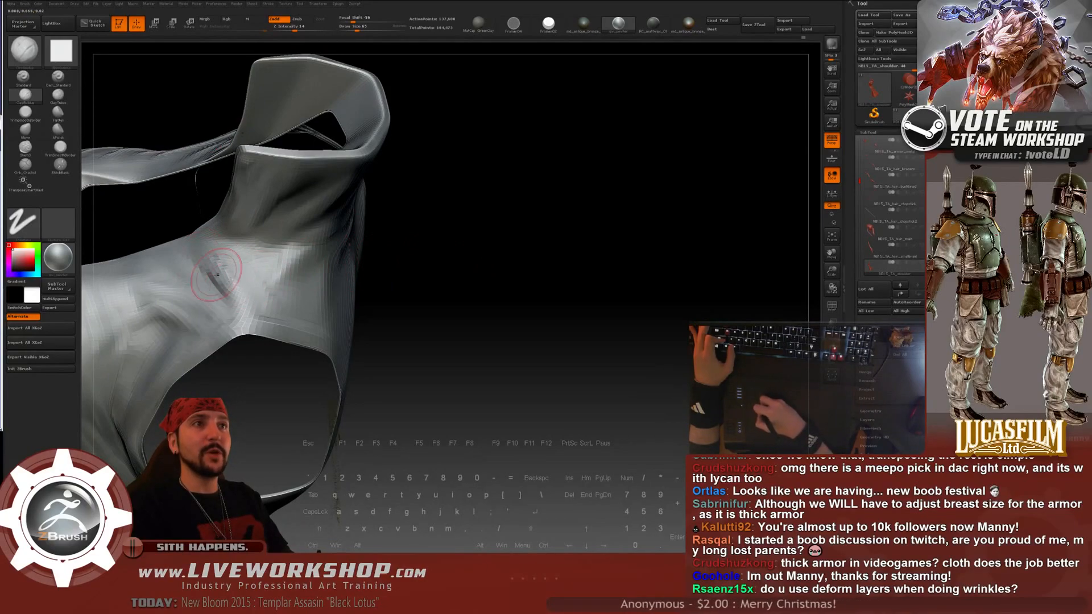
pyautogui.moveTo(228, 265)
pyautogui.keyDown('shift'); pyautogui.mouseDown()
pyautogui.moveTo(245, 278)
pyautogui.moveTo(214, 260)
pyautogui.mouseUp(); pyautogui.keyUp('shift')
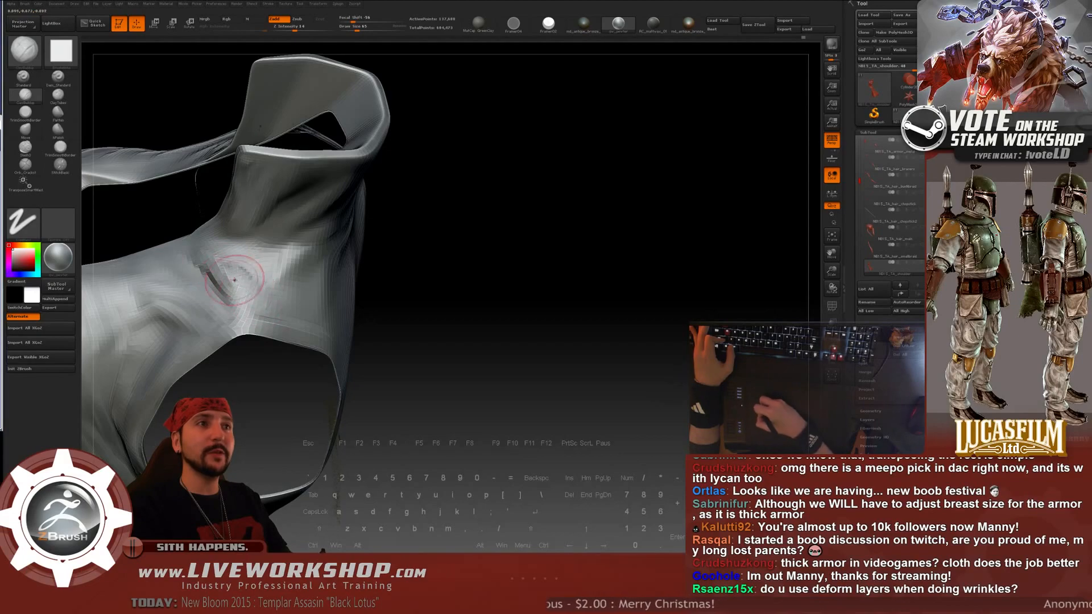
pyautogui.keyDown('alt'); pyautogui.moveTo(261, 294); pyautogui.dragTo(248, 276); pyautogui.keyUp('alt')
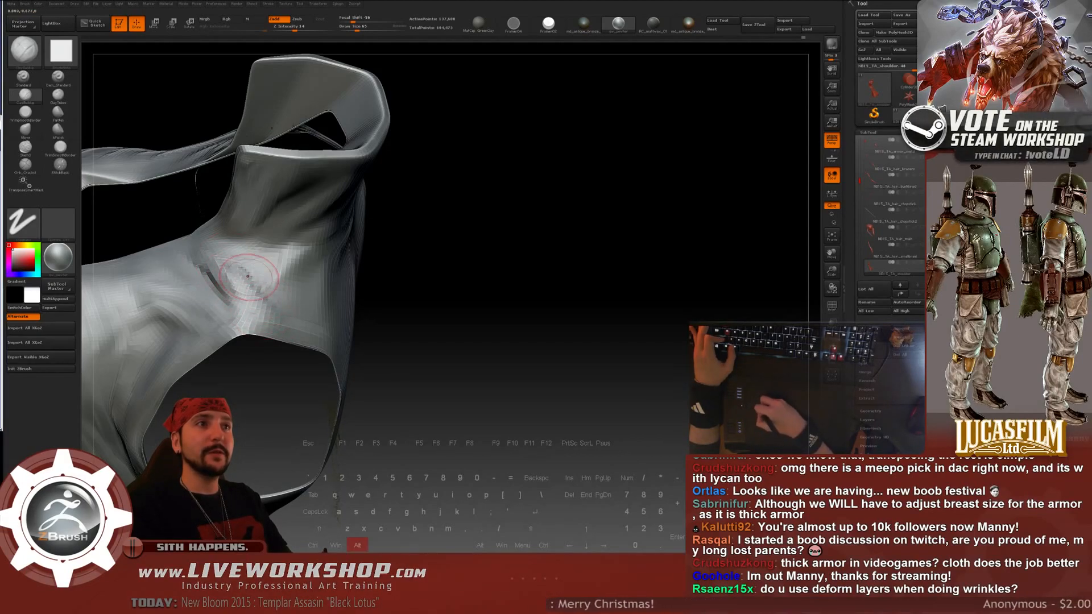
pyautogui.press('shift')
# - Sculpt diagonal folds across the upper chest from the shoulder edge down toward the neckline, and smooth them
pyautogui.moveTo(478, 290); pyautogui.dragTo(576, 268)
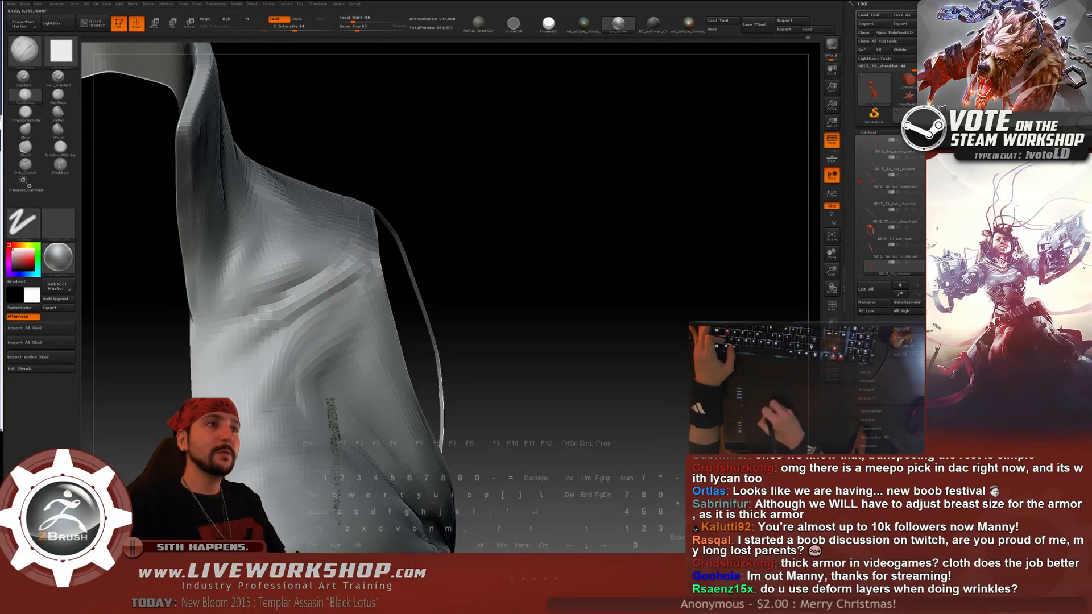
pyautogui.keyDown('shift'); pyautogui.moveTo(348, 269); pyautogui.dragTo(332, 278); pyautogui.keyUp('shift')
pyautogui.moveTo(498, 245)
pyautogui.mouseDown()
pyautogui.moveTo(488, 247)
pyautogui.moveTo(526, 250)
pyautogui.mouseUp()
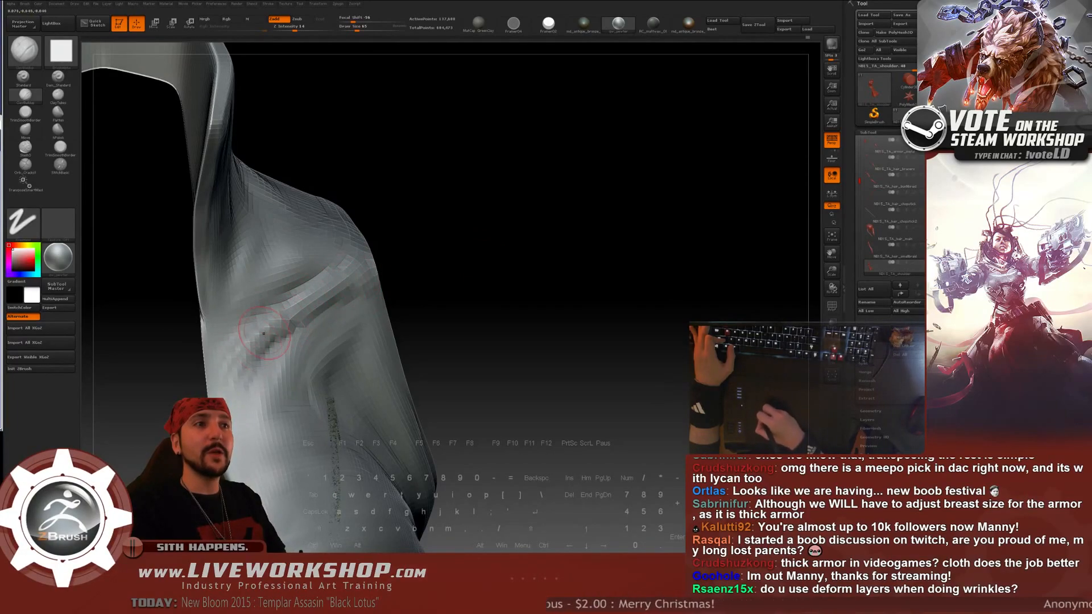
pyautogui.moveTo(263, 334)
pyautogui.mouseDown()
pyautogui.moveTo(251, 319)
pyautogui.moveTo(246, 344)
pyautogui.moveTo(316, 283)
pyautogui.mouseUp()
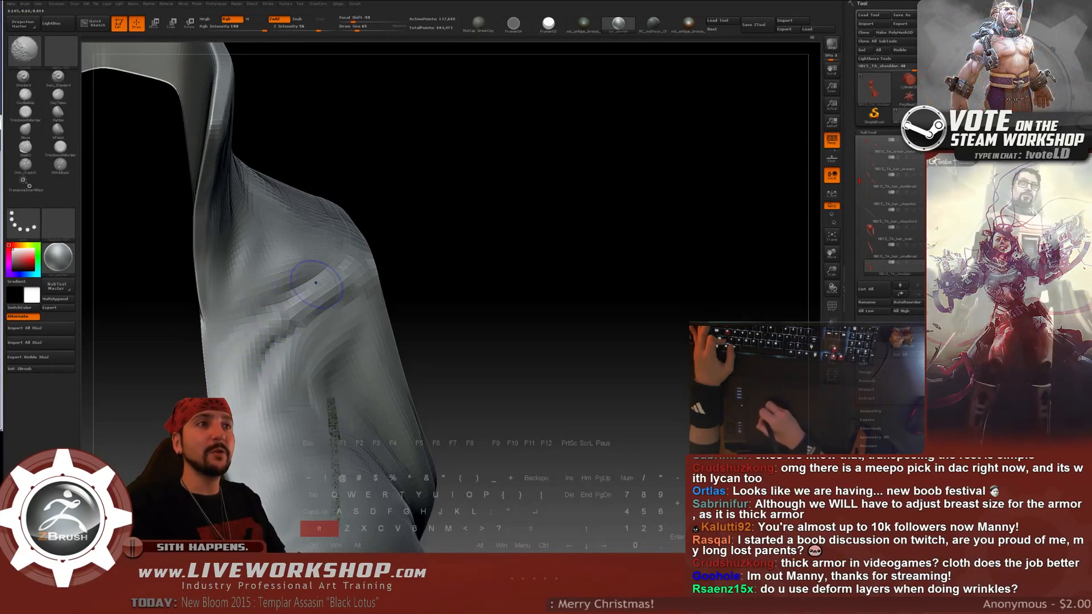
pyautogui.keyDown('alt'); pyautogui.moveTo(546, 239); pyautogui.dragTo(483, 168); pyautogui.keyUp('alt')
pyautogui.moveTo(478, 305)
pyautogui.mouseDown()
pyautogui.moveTo(477, 260)
pyautogui.moveTo(519, 275)
pyautogui.moveTo(539, 237)
pyautogui.moveTo(609, 209)
pyautogui.moveTo(522, 212)
pyautogui.mouseUp()
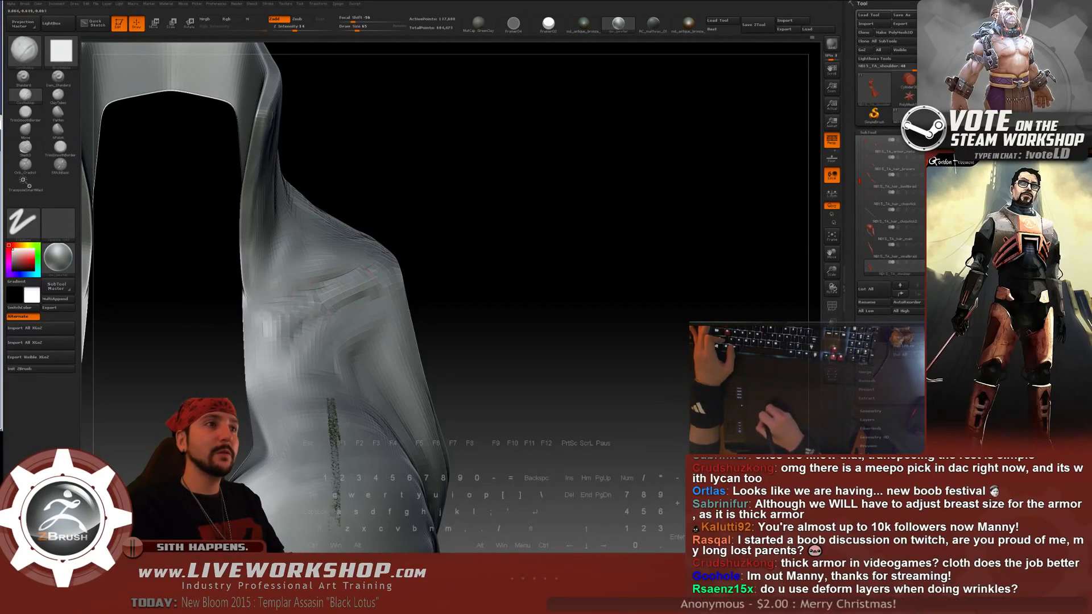
pyautogui.press('shift')
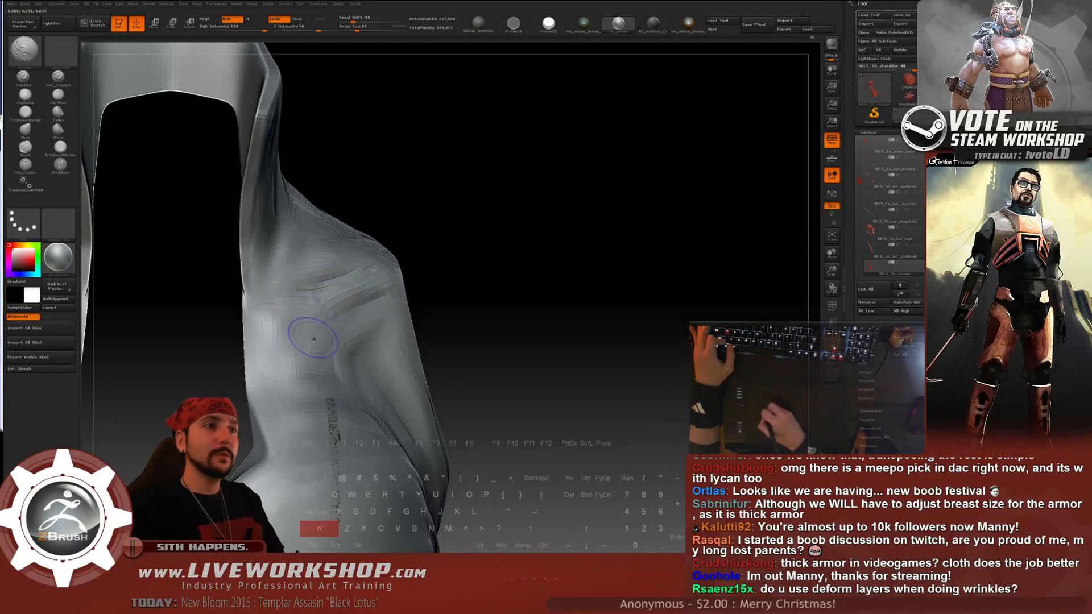
# - Build up the ridges and deepen the creases of the upper-chest folds toward the neckline edge, softening them with smoothing
pyautogui.moveTo(516, 282)
pyautogui.keyDown('alt'); pyautogui.mouseDown()
pyautogui.moveTo(509, 263)
pyautogui.moveTo(497, 341)
pyautogui.moveTo(512, 285)
pyautogui.mouseUp(); pyautogui.keyUp('alt')
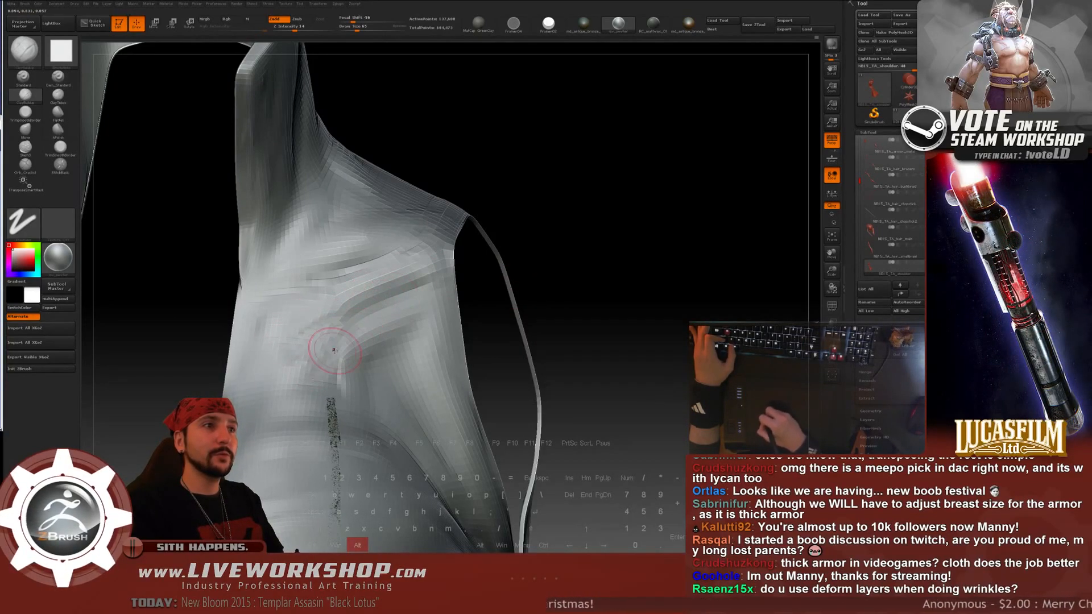
pyautogui.press('shift')
pyautogui.keyDown('shift'); pyautogui.moveTo(356, 312); pyautogui.dragTo(323, 316); pyautogui.keyUp('shift')
pyautogui.keyDown('shift'); pyautogui.moveTo(336, 368); pyautogui.dragTo(339, 355); pyautogui.keyUp('shift')
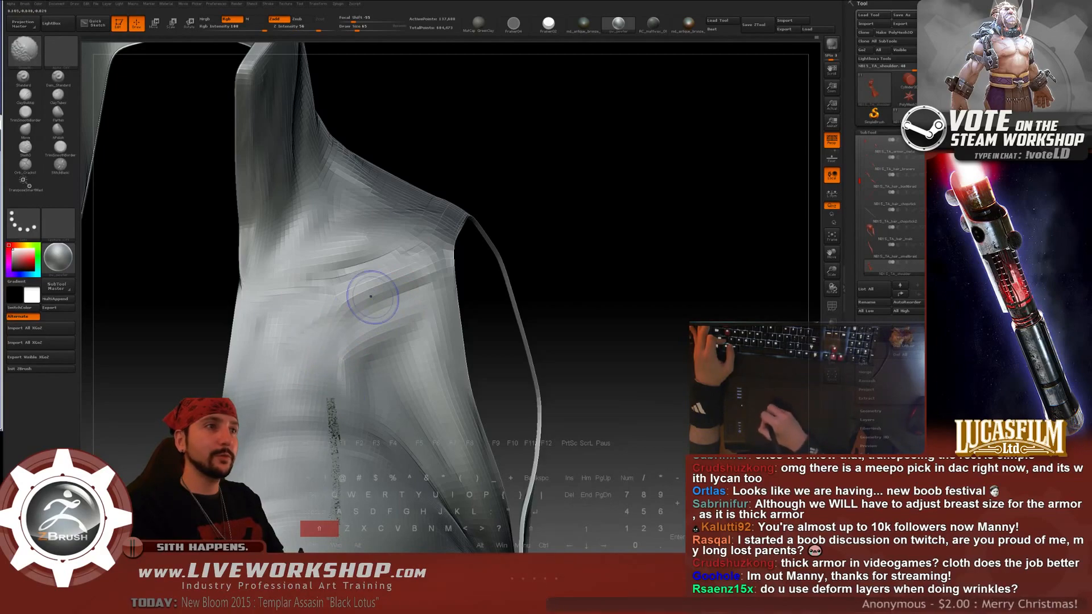
pyautogui.moveTo(369, 297); pyautogui.dragTo(316, 318)
pyautogui.press('shift')
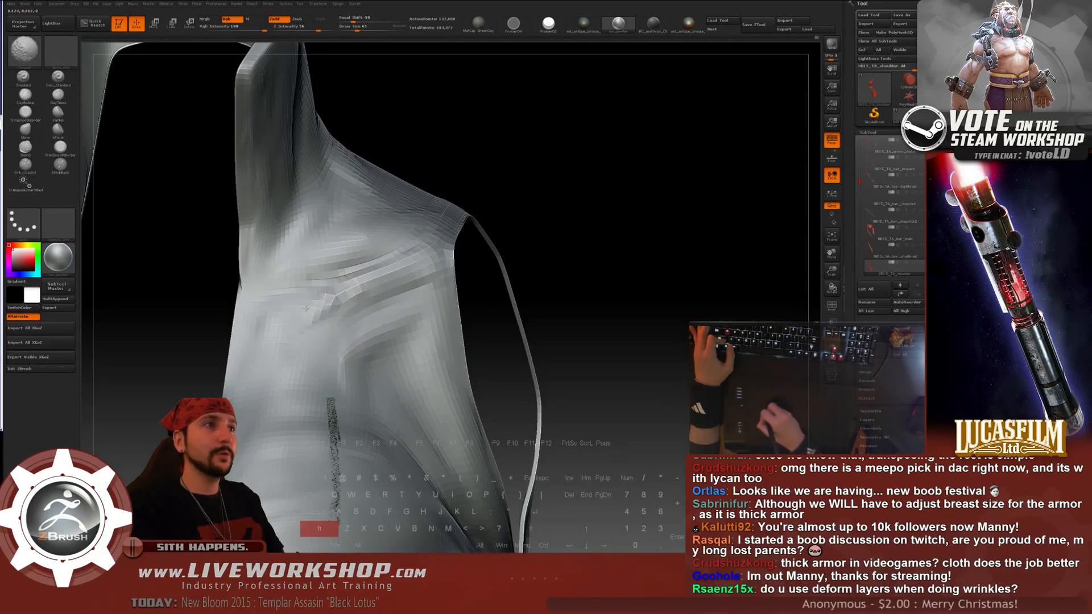
pyautogui.moveTo(556, 226); pyautogui.dragTo(589, 206)
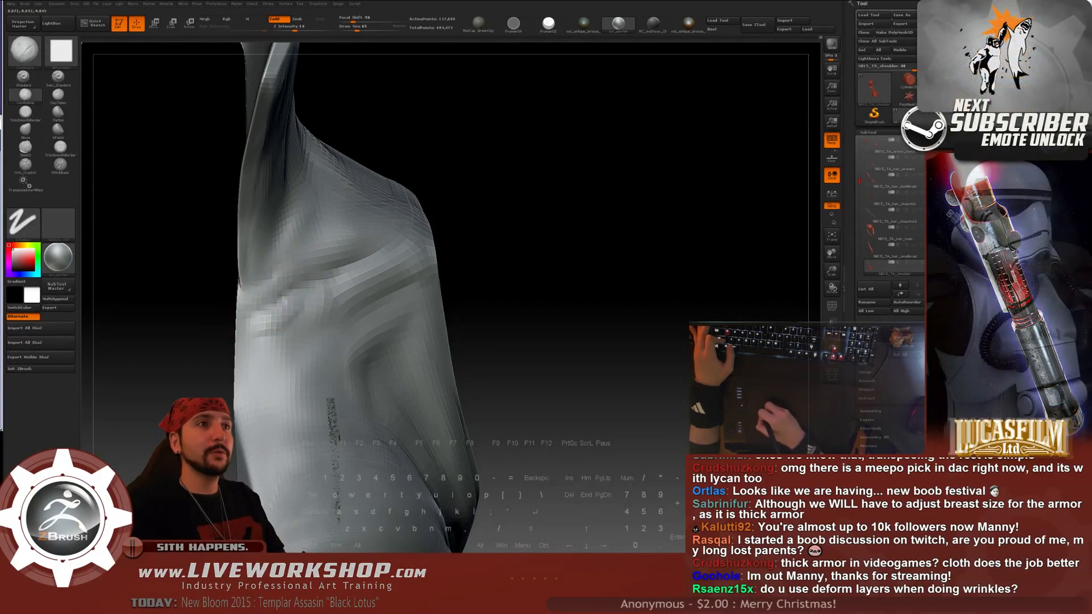
pyautogui.press('alt')
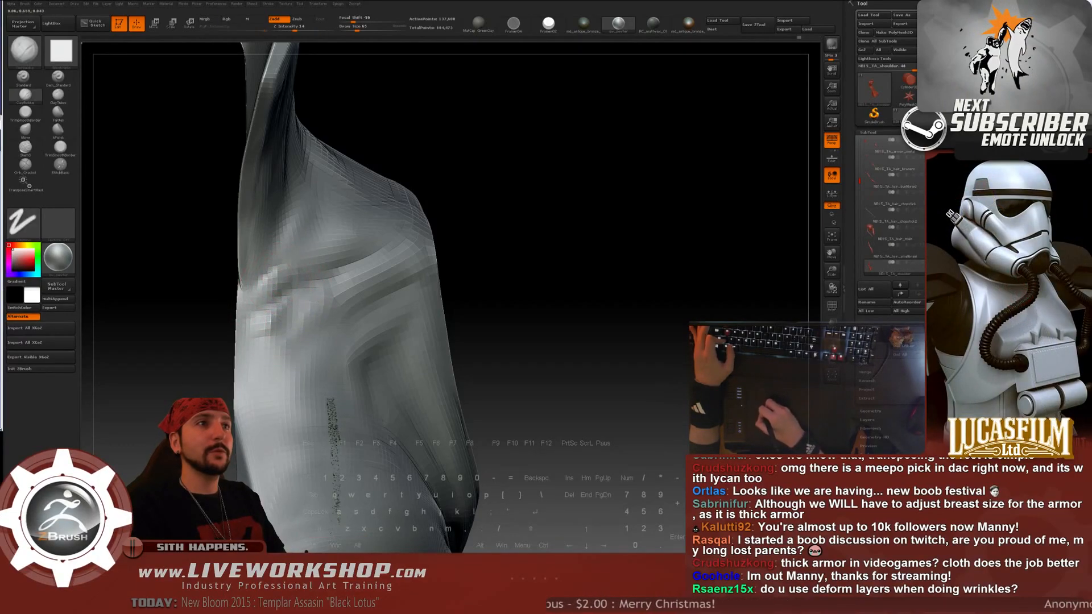
pyautogui.press('shift')
# - Enlarge the brush, sculpt broader folds from the shoulder down between the neckline and armhole, and smooth them
pyautogui.moveTo(546, 356)
pyautogui.keyDown('alt'); pyautogui.mouseDown()
pyautogui.moveTo(493, 237)
pyautogui.moveTo(515, 273)
pyautogui.moveTo(597, 271)
pyautogui.moveTo(576, 270)
pyautogui.mouseUp(); pyautogui.keyUp('alt')
pyautogui.press('s')
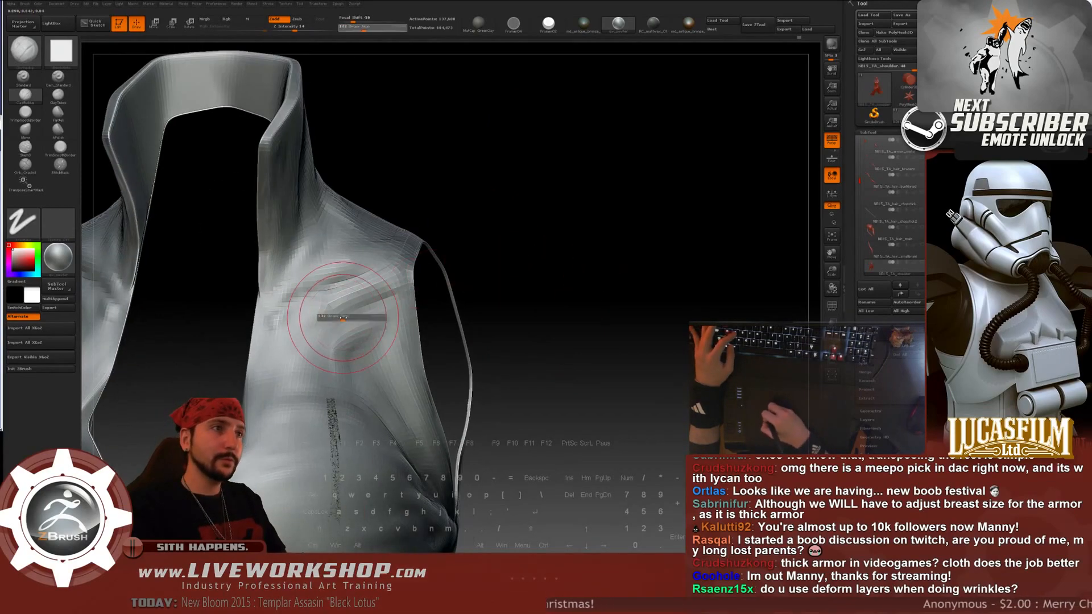
pyautogui.moveTo(337, 318)
pyautogui.mouseDown()
pyautogui.moveTo(329, 346)
pyautogui.moveTo(341, 328)
pyautogui.moveTo(330, 314)
pyautogui.moveTo(301, 348)
pyautogui.mouseUp()
pyautogui.press('s')
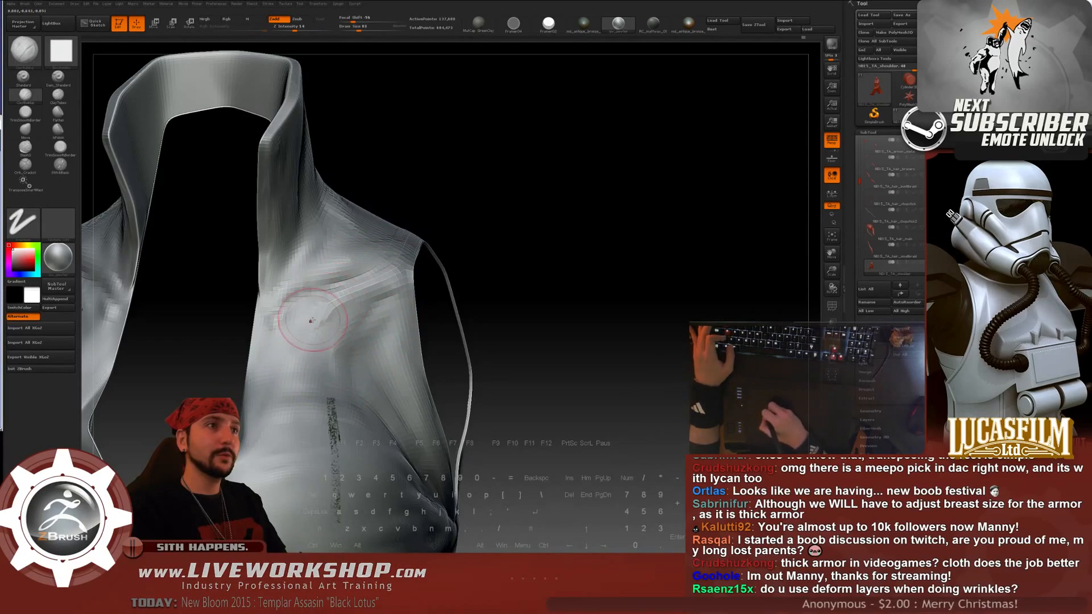
pyautogui.moveTo(365, 295)
pyautogui.mouseDown()
pyautogui.moveTo(336, 305)
pyautogui.moveTo(277, 367)
pyautogui.moveTo(310, 327)
pyautogui.mouseUp()
pyautogui.moveTo(392, 270)
pyautogui.mouseDown()
pyautogui.moveTo(334, 304)
pyautogui.moveTo(353, 384)
pyautogui.mouseUp()
pyautogui.keyDown('shift'); pyautogui.moveTo(341, 327); pyautogui.dragTo(349, 342); pyautogui.keyUp('shift')
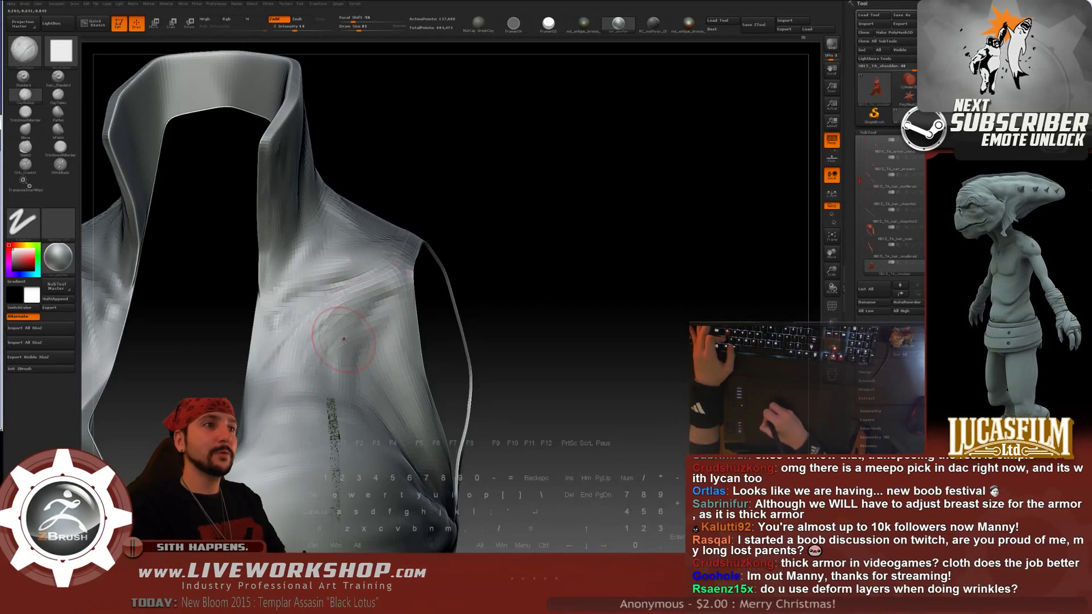
pyautogui.press('shift')
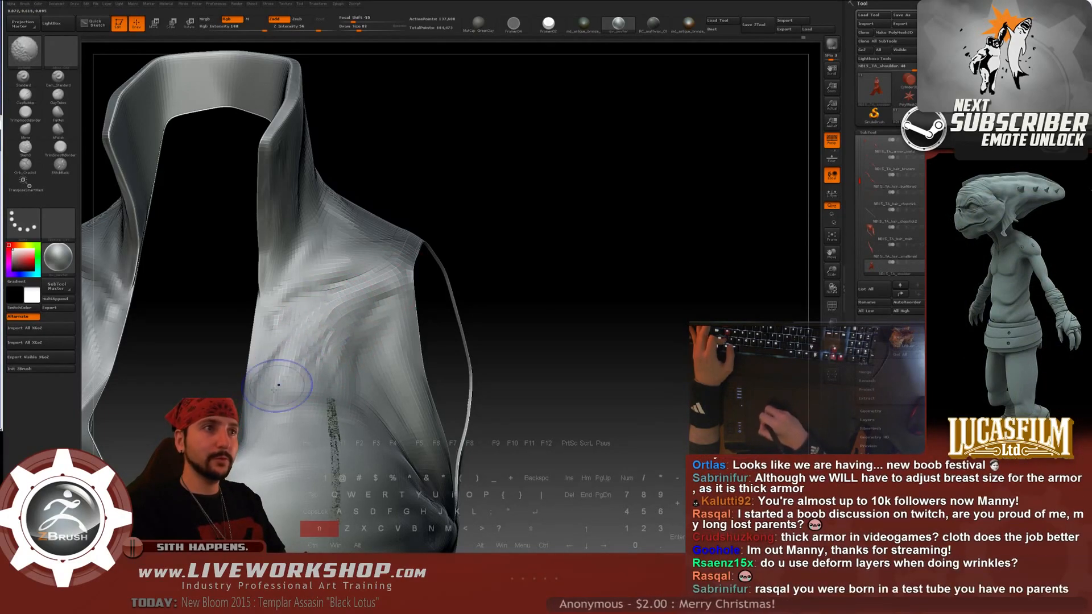
# - Sculpt soft diagonal folds across the upper chest beside the neckline, just above the bust, and smooth them
pyautogui.moveTo(500, 332)
pyautogui.keyDown('alt'); pyautogui.mouseDown()
pyautogui.moveTo(531, 280)
pyautogui.moveTo(500, 325)
pyautogui.moveTo(530, 340)
pyautogui.moveTo(576, 295)
pyautogui.moveTo(580, 272)
pyautogui.mouseUp(); pyautogui.keyUp('alt')
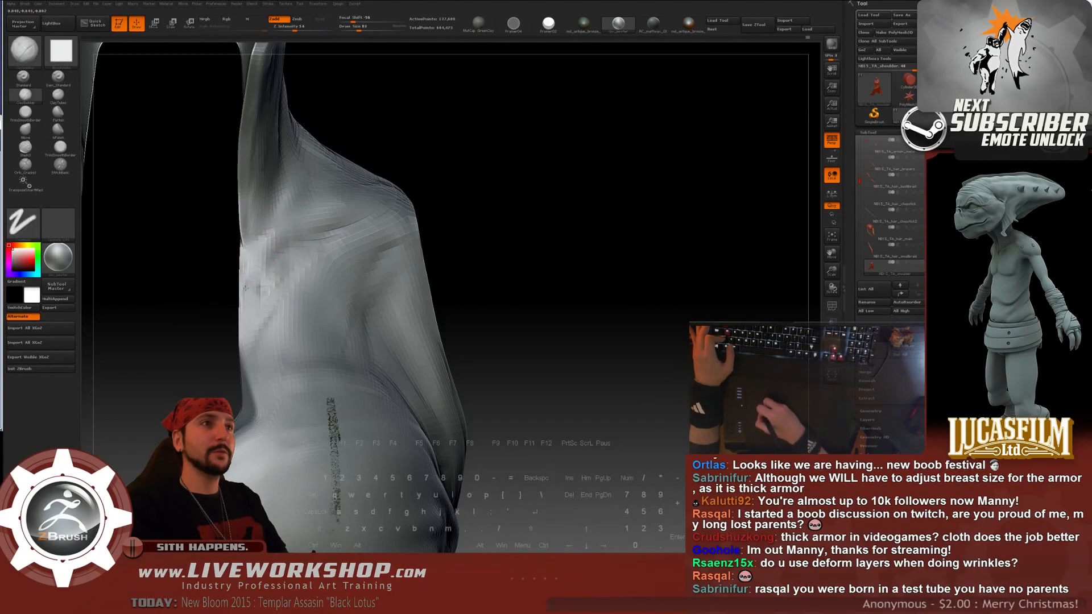
pyautogui.moveTo(461, 285)
pyautogui.keyDown('alt'); pyautogui.mouseDown()
pyautogui.moveTo(510, 297)
pyautogui.moveTo(520, 320)
pyautogui.moveTo(575, 327)
pyautogui.moveTo(634, 295)
pyautogui.moveTo(620, 296)
pyautogui.mouseUp(); pyautogui.keyUp('alt')
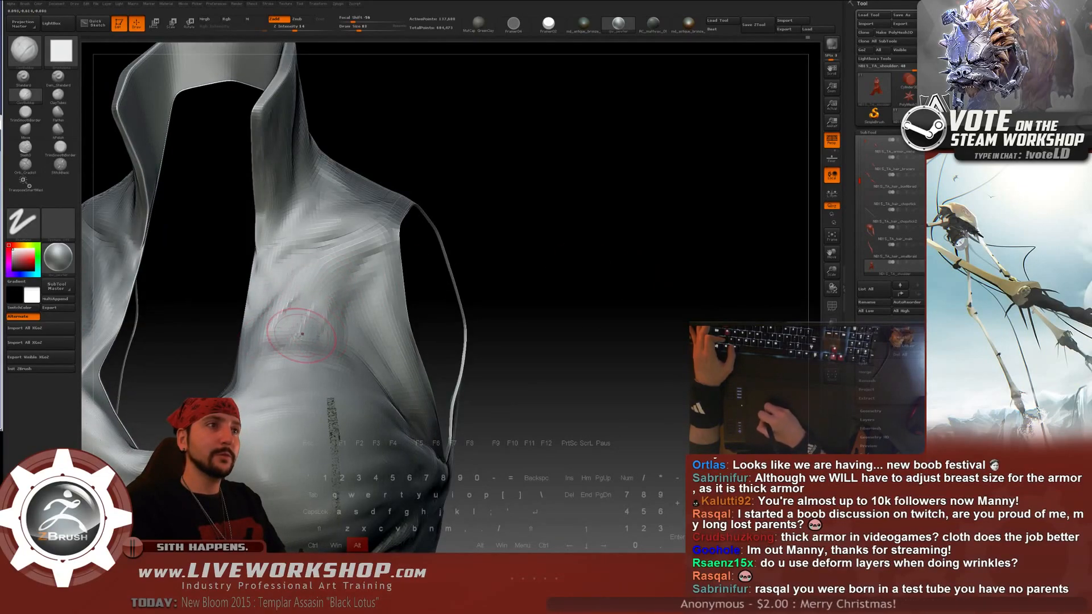
pyautogui.press('shift')
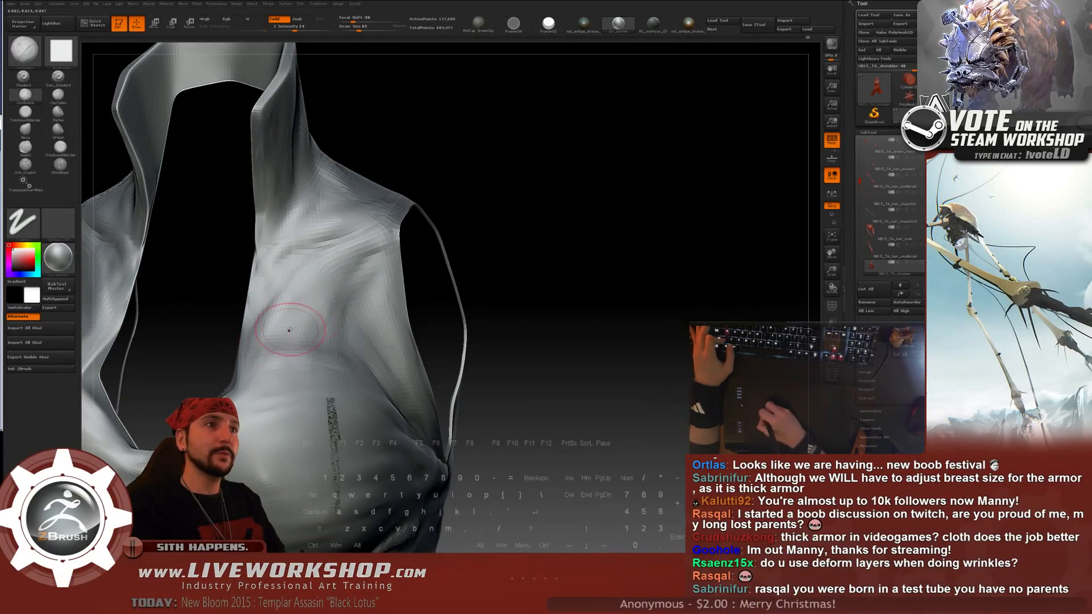
pyautogui.moveTo(249, 368)
pyautogui.mouseDown()
pyautogui.moveTo(296, 347)
pyautogui.moveTo(274, 341)
pyautogui.moveTo(265, 355)
pyautogui.moveTo(347, 347)
pyautogui.mouseUp()
pyautogui.press('alt')
pyautogui.moveTo(599, 279)
pyautogui.keyDown('alt'); pyautogui.mouseDown()
pyautogui.moveTo(593, 257)
pyautogui.moveTo(617, 364)
pyautogui.mouseUp(); pyautogui.keyUp('alt')
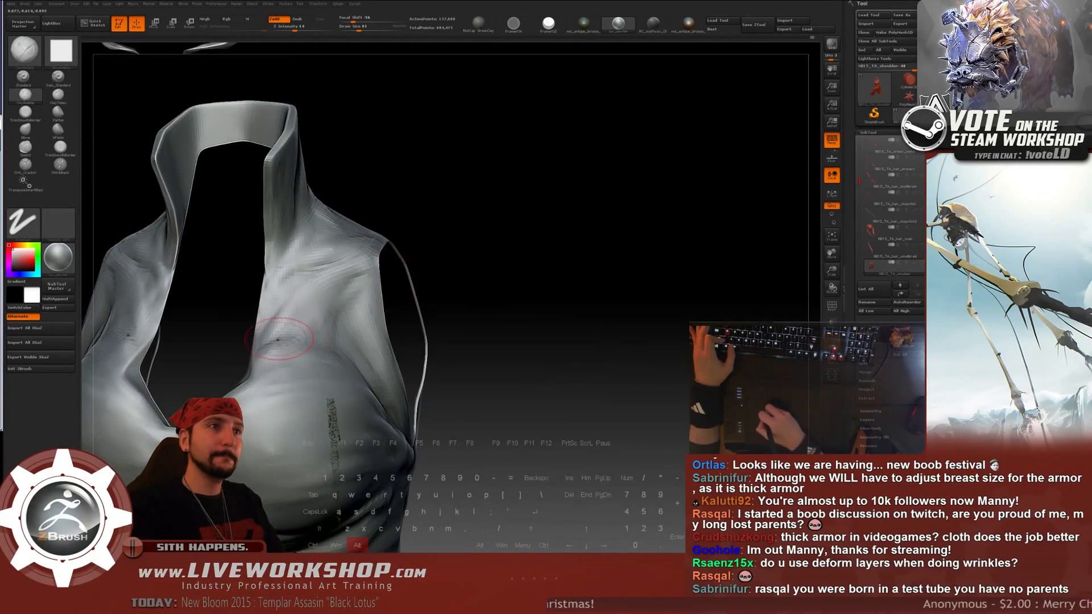
pyautogui.keyDown('shift'); pyautogui.moveTo(278, 339); pyautogui.dragTo(304, 327); pyautogui.keyUp('shift')
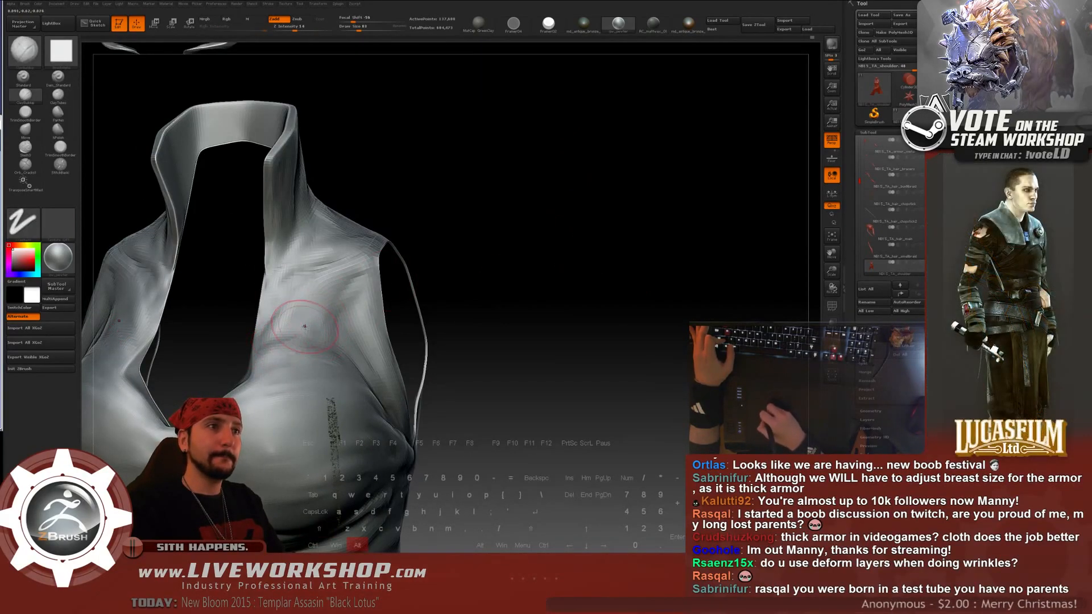
# - Build up and carve short folds along the front edge of the armhole, below the shoulder
pyautogui.moveTo(547, 296); pyautogui.dragTo(512, 299)
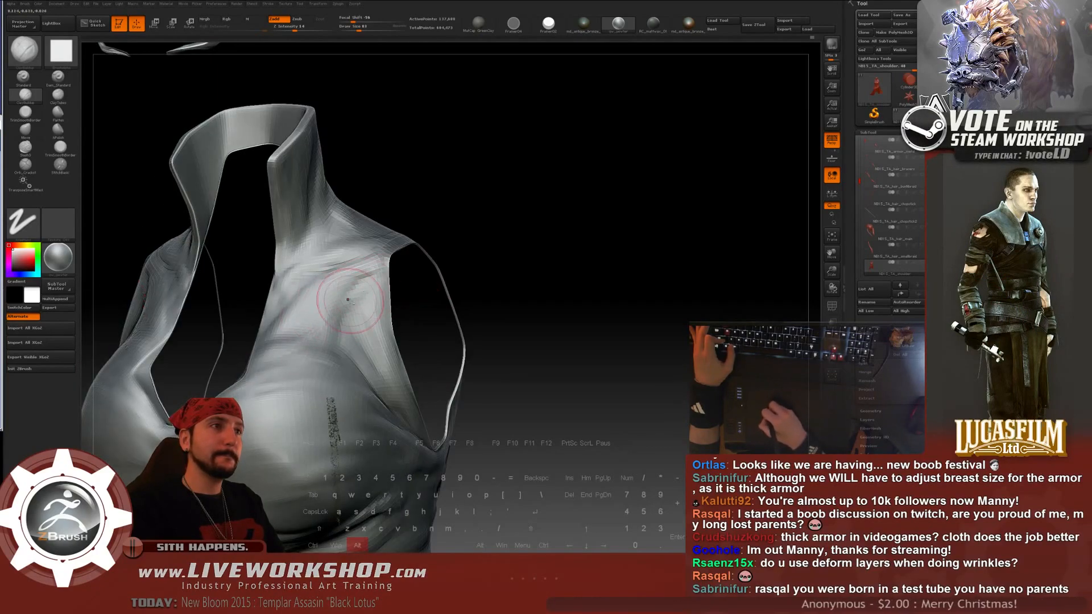
pyautogui.keyDown('alt'); pyautogui.moveTo(348, 300); pyautogui.dragTo(366, 284); pyautogui.keyUp('alt')
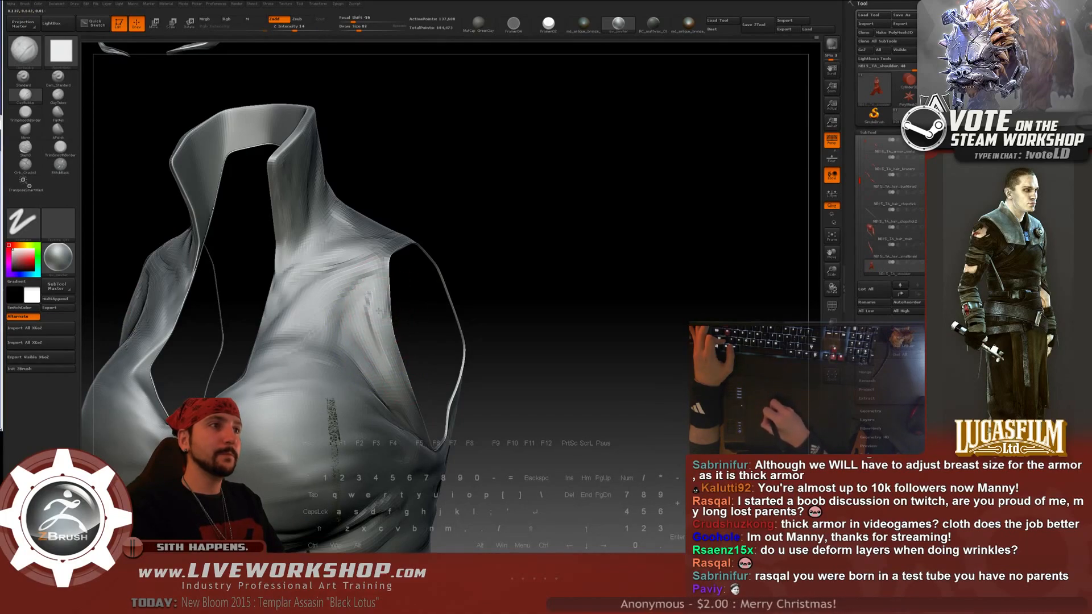
pyautogui.keyDown('shift'); pyautogui.moveTo(371, 310); pyautogui.dragTo(370, 330); pyautogui.keyUp('shift')
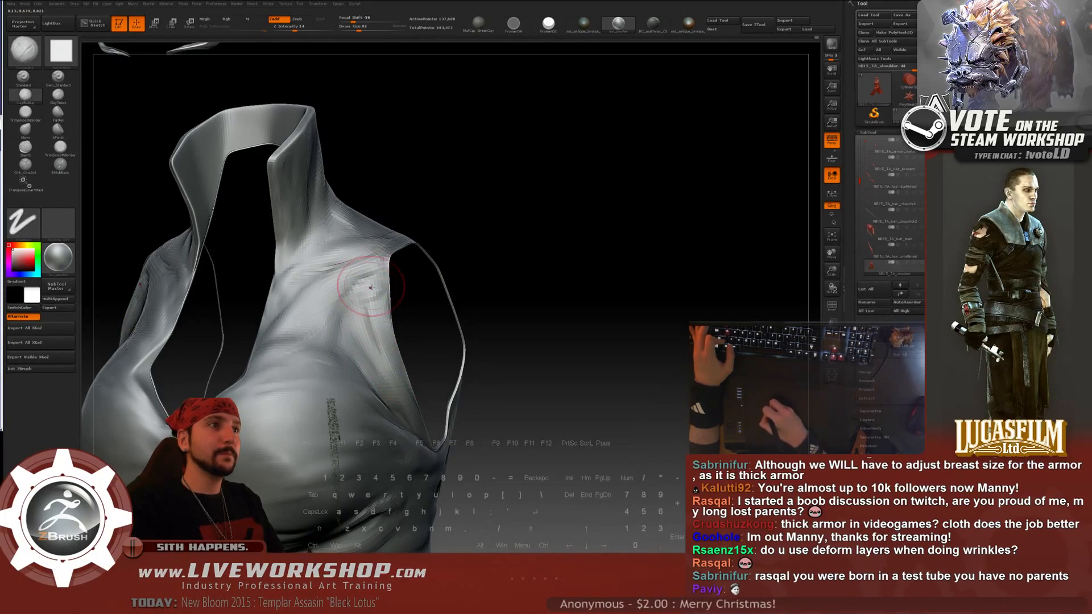
pyautogui.keyDown('shift'); pyautogui.moveTo(361, 289); pyautogui.dragTo(349, 310); pyautogui.keyUp('shift')
# - Resize the brush, sculpt horizontal folds across the front of the torso just below the bust, and smooth them
pyautogui.keyDown('alt'); pyautogui.moveTo(509, 244); pyautogui.dragTo(528, 104); pyautogui.keyUp('alt')
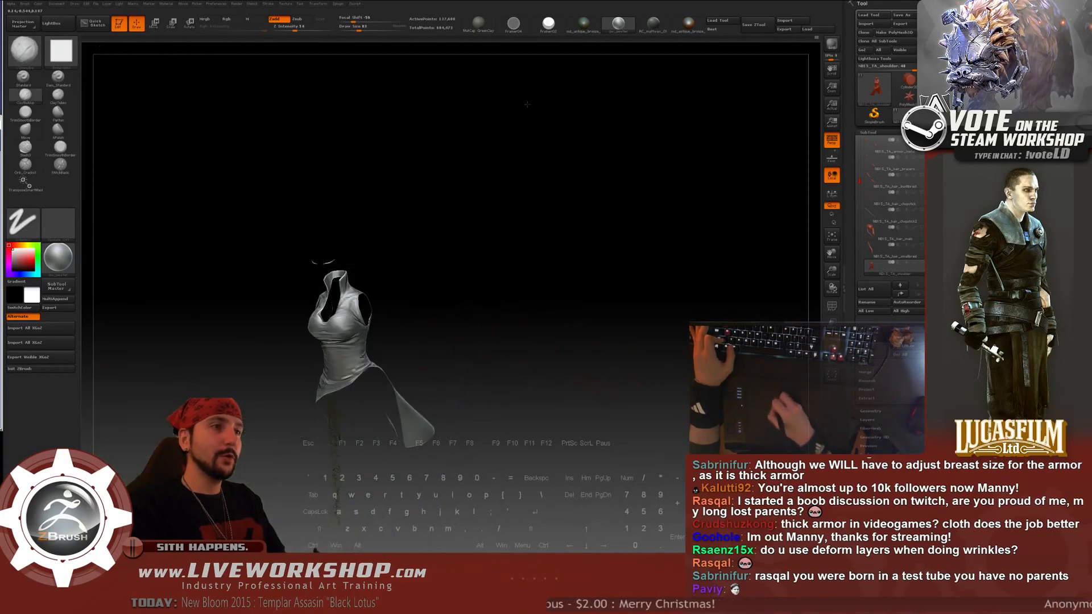
pyautogui.moveTo(475, 290); pyautogui.dragTo(540, 309)
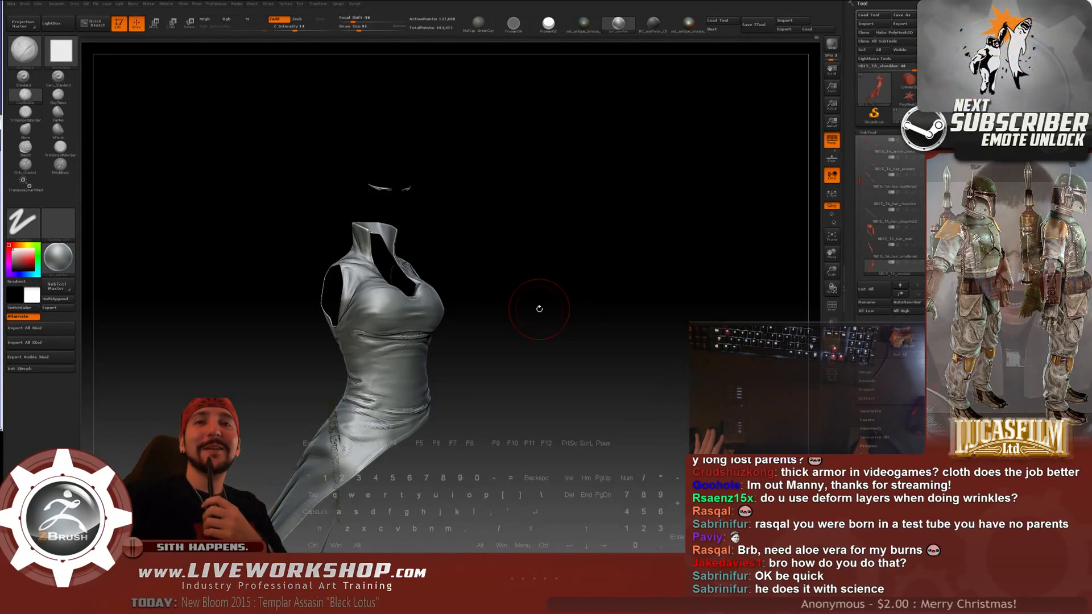
pyautogui.moveTo(539, 309)
pyautogui.mouseDown()
pyautogui.moveTo(581, 251)
pyautogui.moveTo(634, 229)
pyautogui.moveTo(647, 245)
pyautogui.moveTo(657, 203)
pyautogui.mouseUp()
pyautogui.press('s')
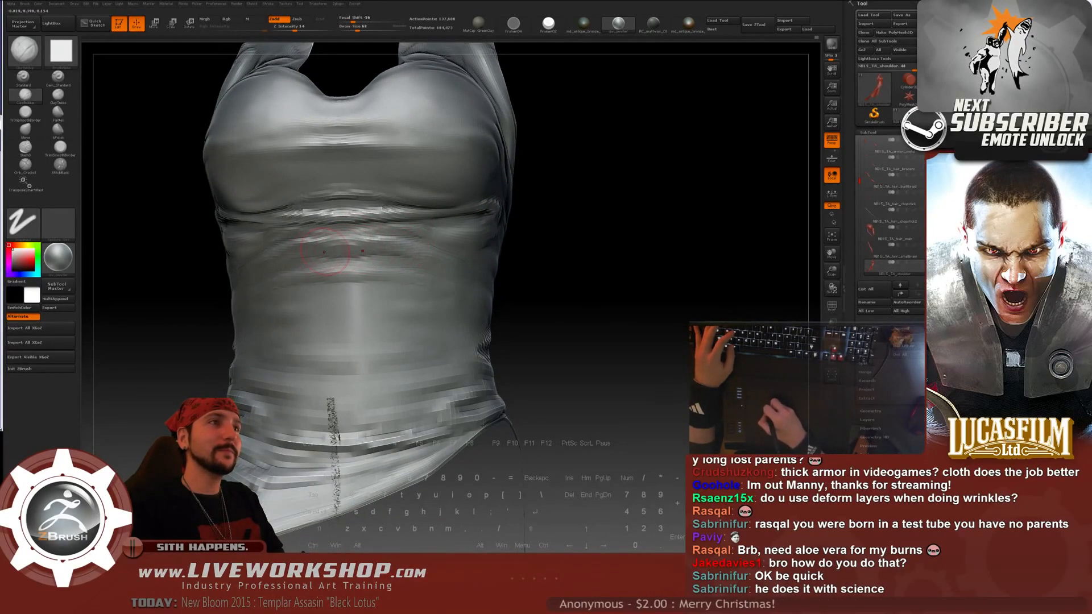
pyautogui.press('shift')
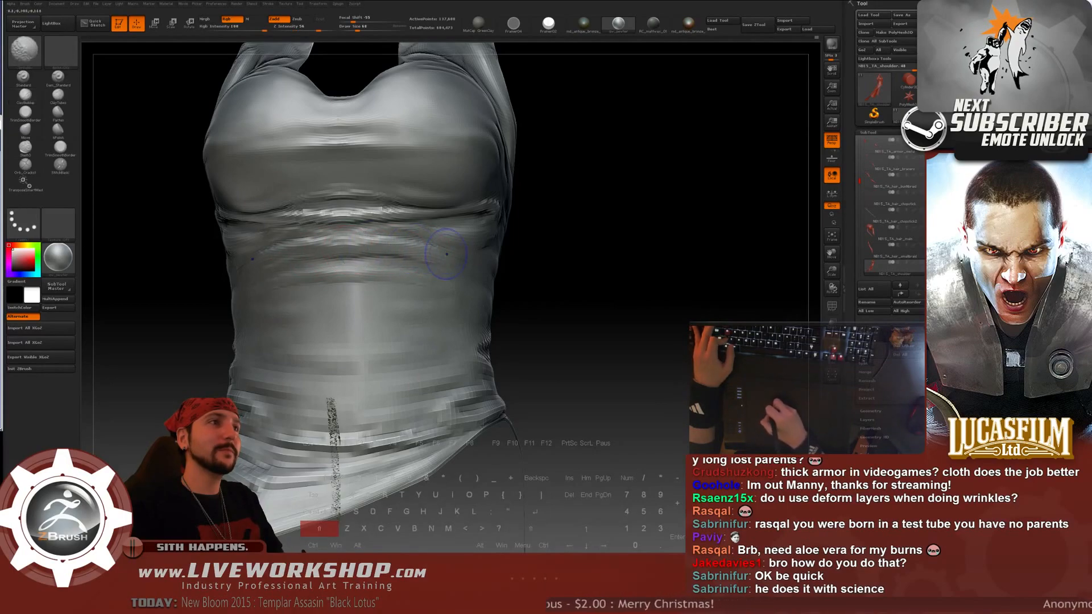
pyautogui.press('alt')
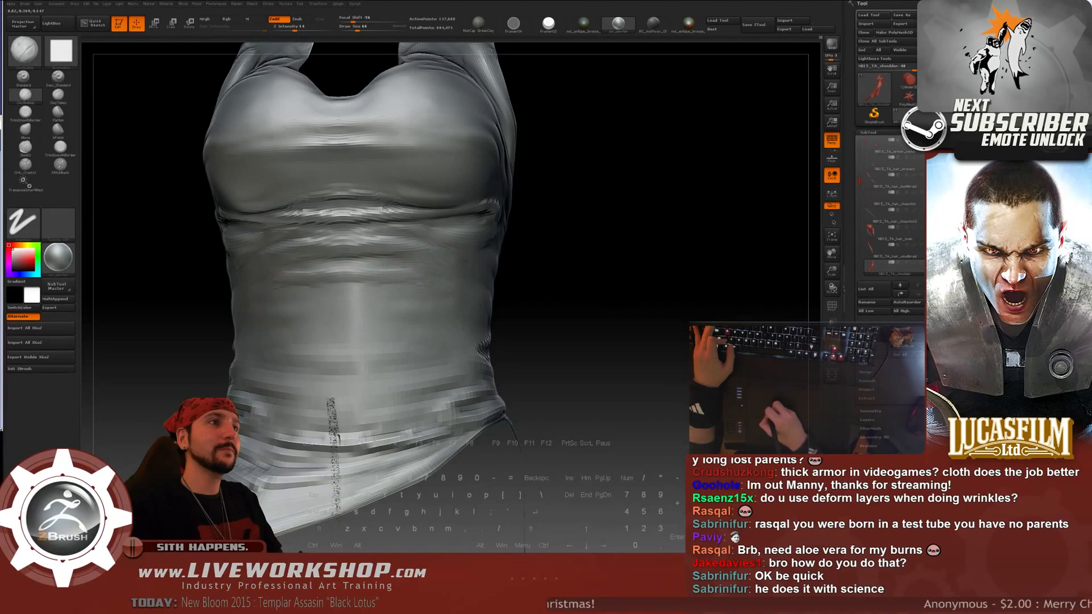
pyautogui.moveTo(462, 260); pyautogui.dragTo(378, 289)
pyautogui.press('shift')
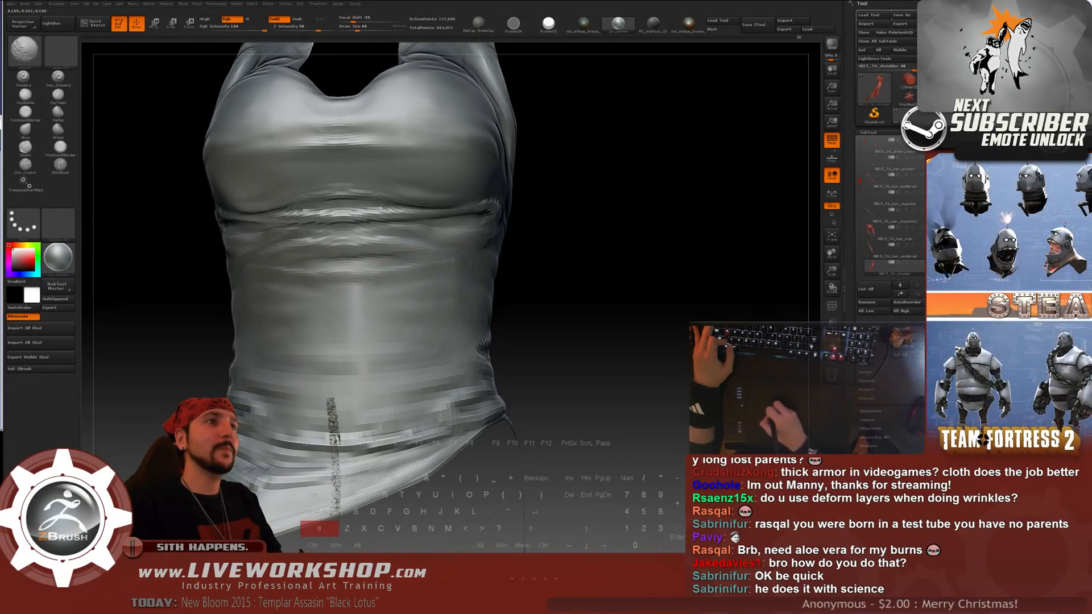
pyautogui.press('alt')
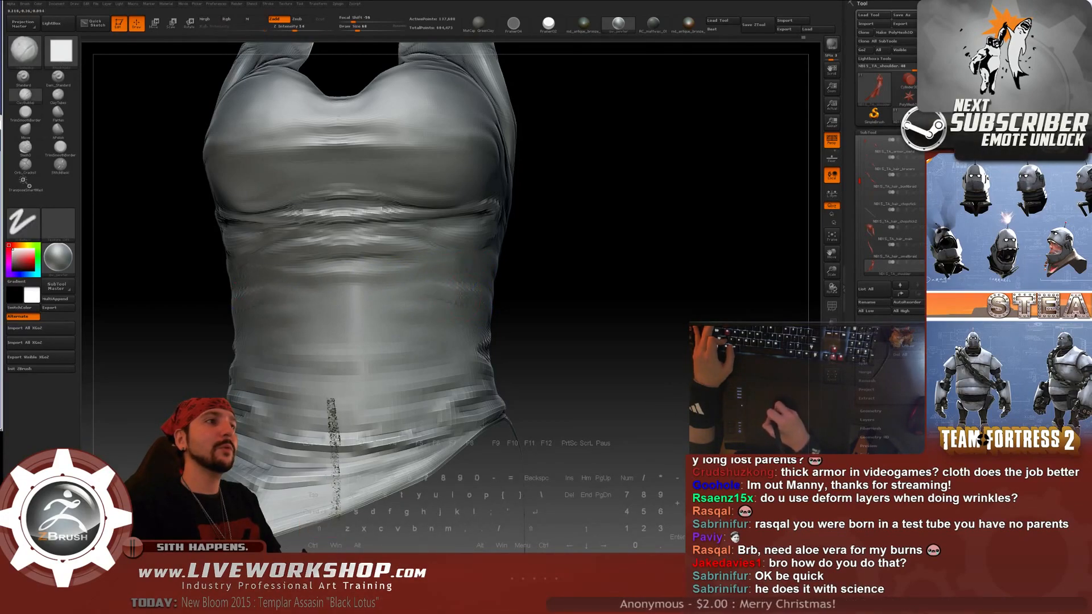
pyautogui.press('shift')
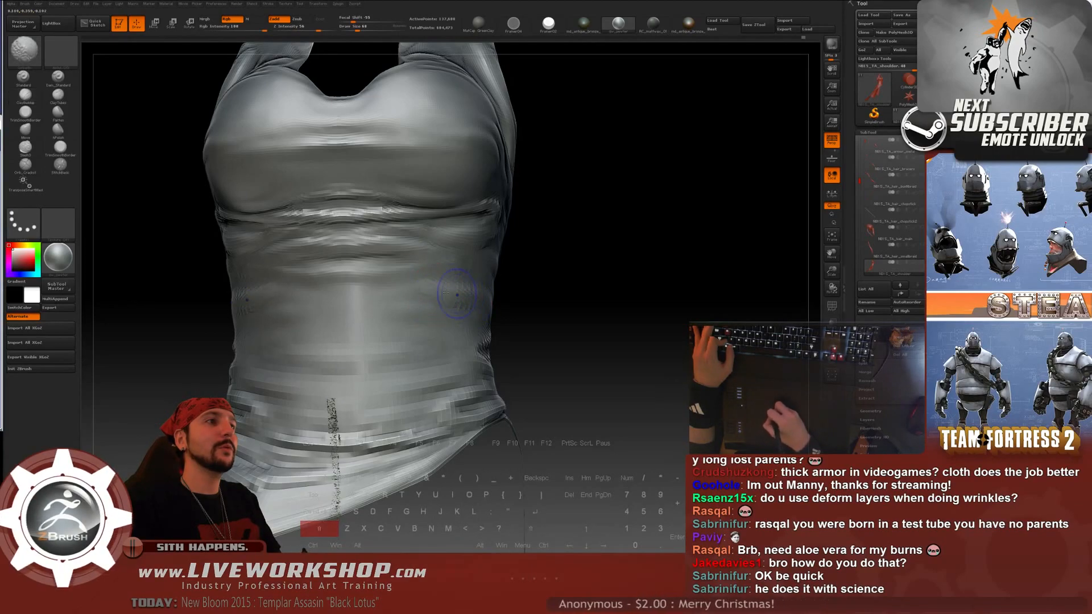
pyautogui.press('shift')
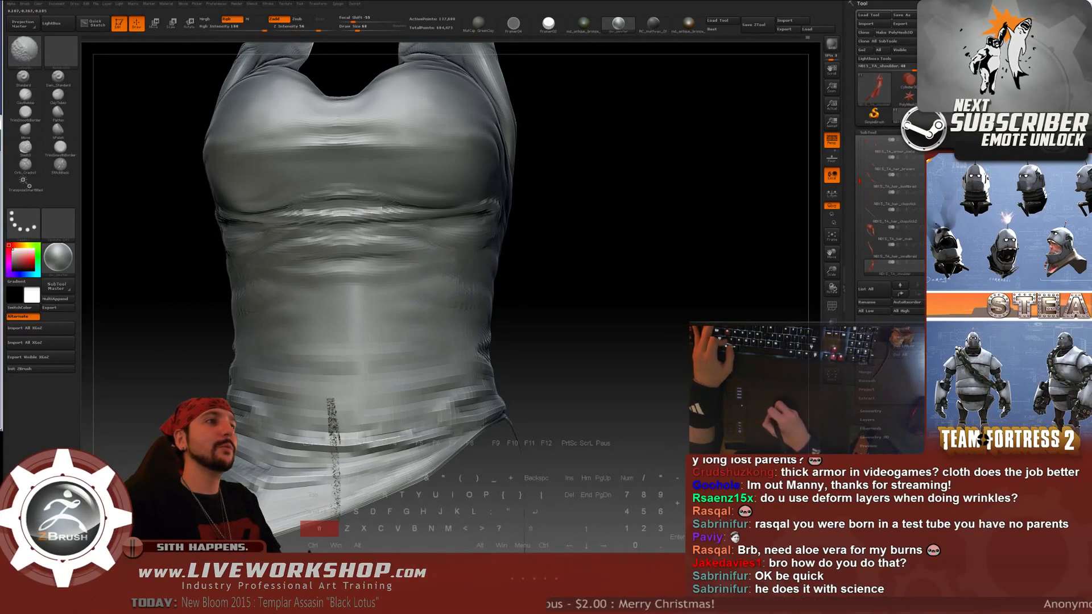
# - Quick-save the project after checking the torso folds
pyautogui.moveTo(604, 310)
pyautogui.keyDown('alt'); pyautogui.mouseDown()
pyautogui.moveTo(562, 276)
pyautogui.moveTo(573, 285)
pyautogui.moveTo(589, 275)
pyautogui.moveTo(577, 275)
pyautogui.moveTo(563, 342)
pyautogui.mouseUp(); pyautogui.keyUp('alt')
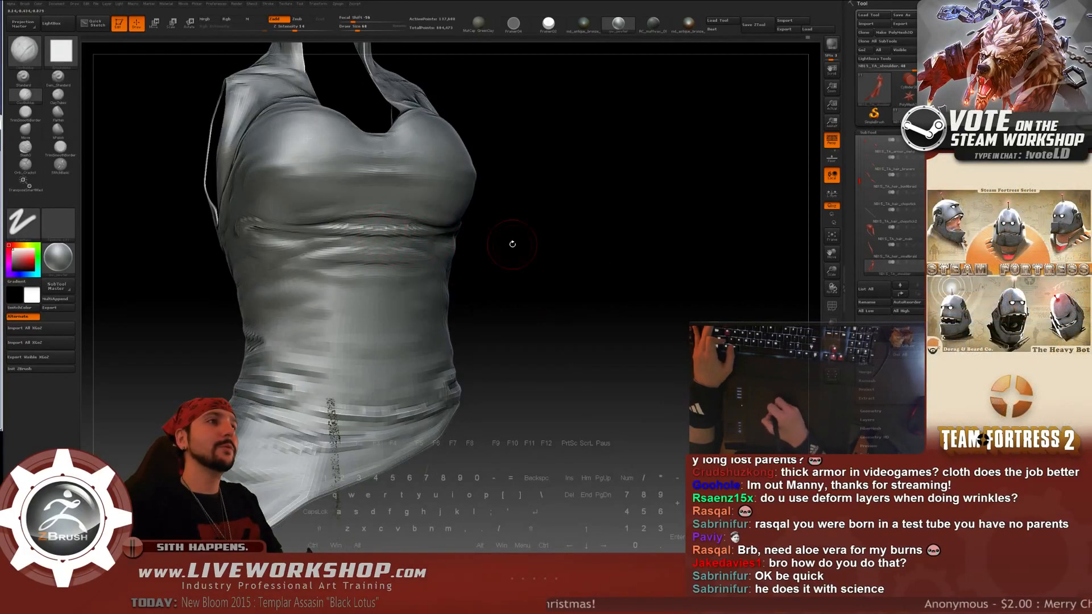
pyautogui.moveTo(513, 243); pyautogui.dragTo(489, 246)
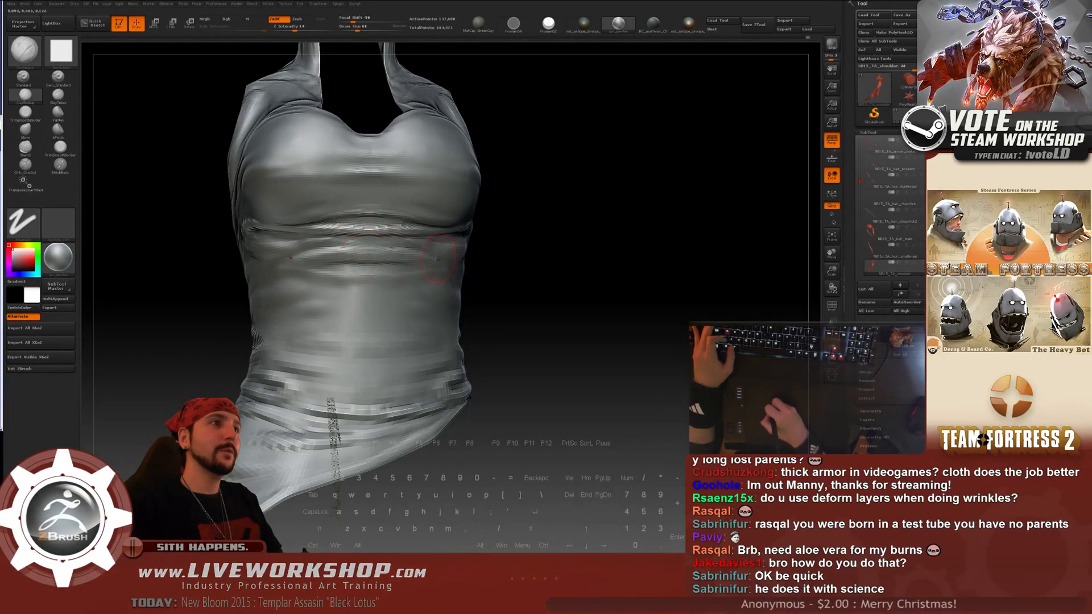
pyautogui.press('9')
pyautogui.press('f')
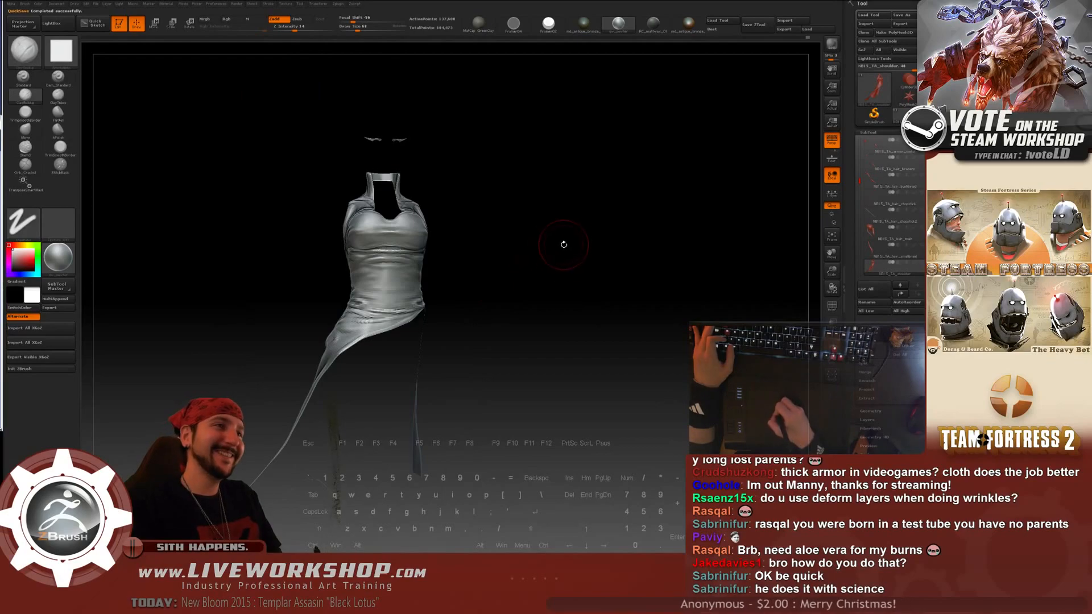
# - Resize the brush, sculpt a fold where the rear lower corner of the armhole meets the back, and smooth it
pyautogui.keyDown('alt'); pyautogui.moveTo(564, 244); pyautogui.dragTo(591, 335); pyautogui.keyUp('alt')
pyautogui.moveTo(634, 269); pyautogui.dragTo(591, 280)
pyautogui.keyDown('alt'); pyautogui.moveTo(604, 282); pyautogui.dragTo(573, 261); pyautogui.keyUp('alt')
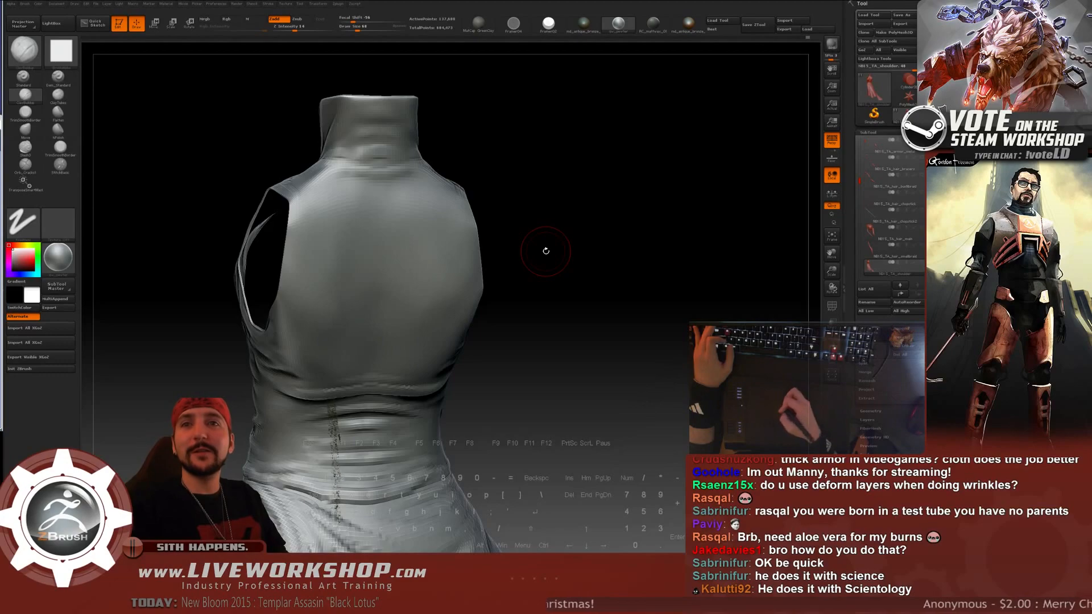
pyautogui.moveTo(662, 219)
pyautogui.mouseDown()
pyautogui.moveTo(616, 237)
pyautogui.moveTo(644, 229)
pyautogui.moveTo(625, 252)
pyautogui.moveTo(646, 244)
pyautogui.moveTo(646, 261)
pyautogui.moveTo(418, 250)
pyautogui.mouseUp()
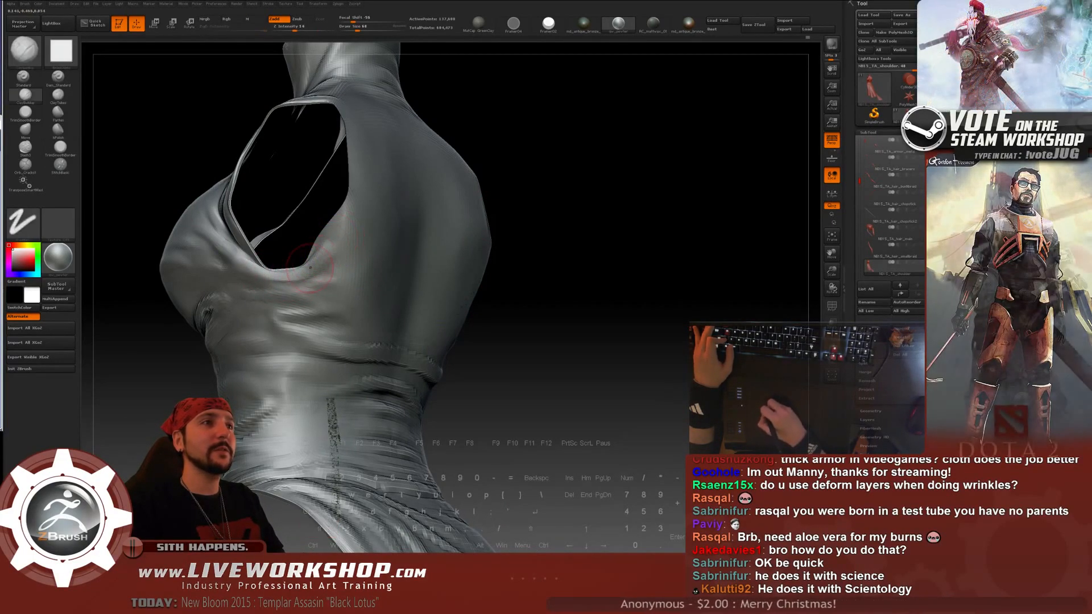
pyautogui.moveTo(574, 216); pyautogui.dragTo(347, 276)
pyautogui.press('s')
pyautogui.press('shift')
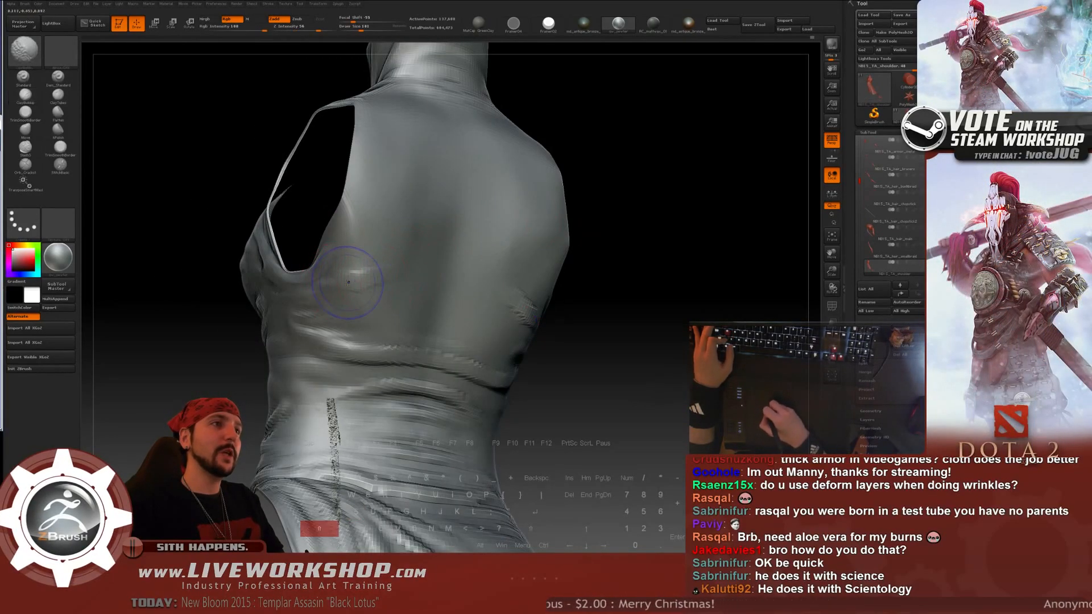
# - Refine and smooth the folds behind the armhole, and add short horizontal creases across the center of the upper back
pyautogui.moveTo(591, 241); pyautogui.dragTo(486, 240)
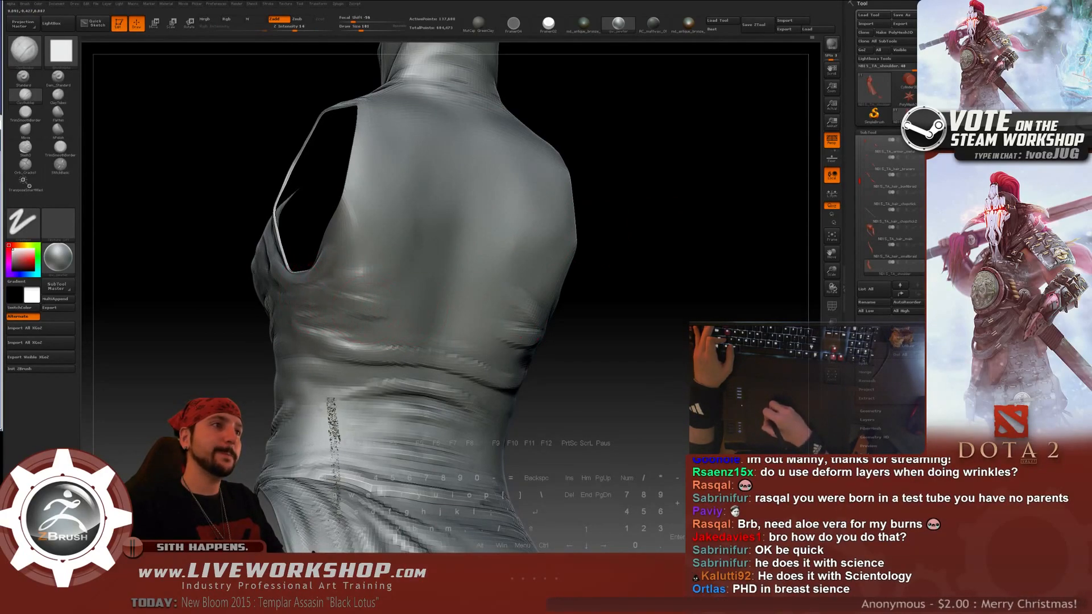
pyautogui.press('shift')
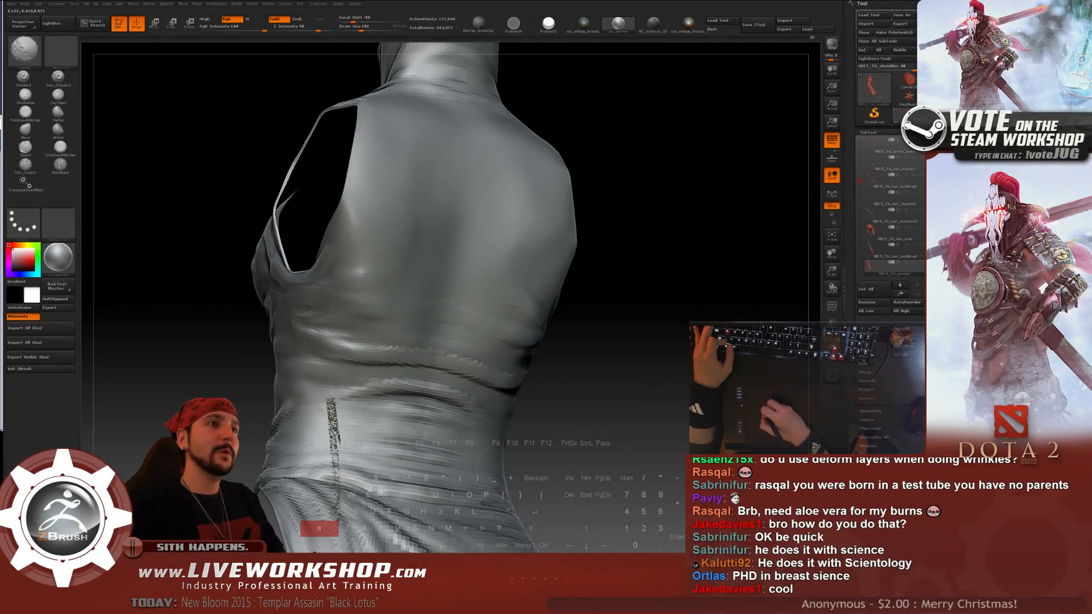
pyautogui.press('f')
pyautogui.moveTo(627, 258)
pyautogui.mouseDown()
pyautogui.moveTo(694, 256)
pyautogui.moveTo(630, 255)
pyautogui.moveTo(615, 279)
pyautogui.mouseUp()
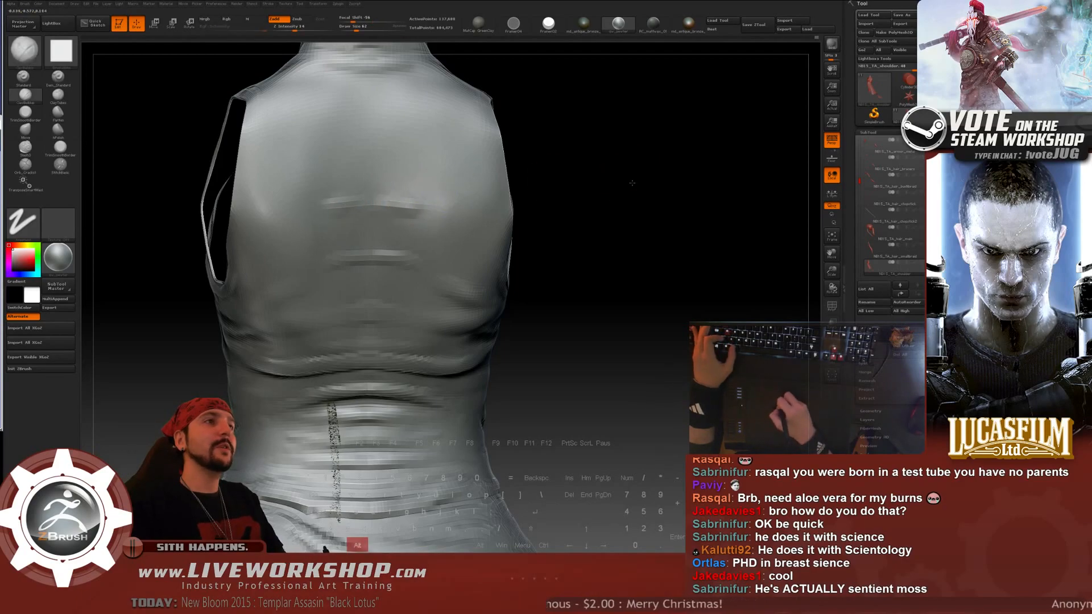
pyautogui.moveTo(632, 183); pyautogui.dragTo(558, 183)
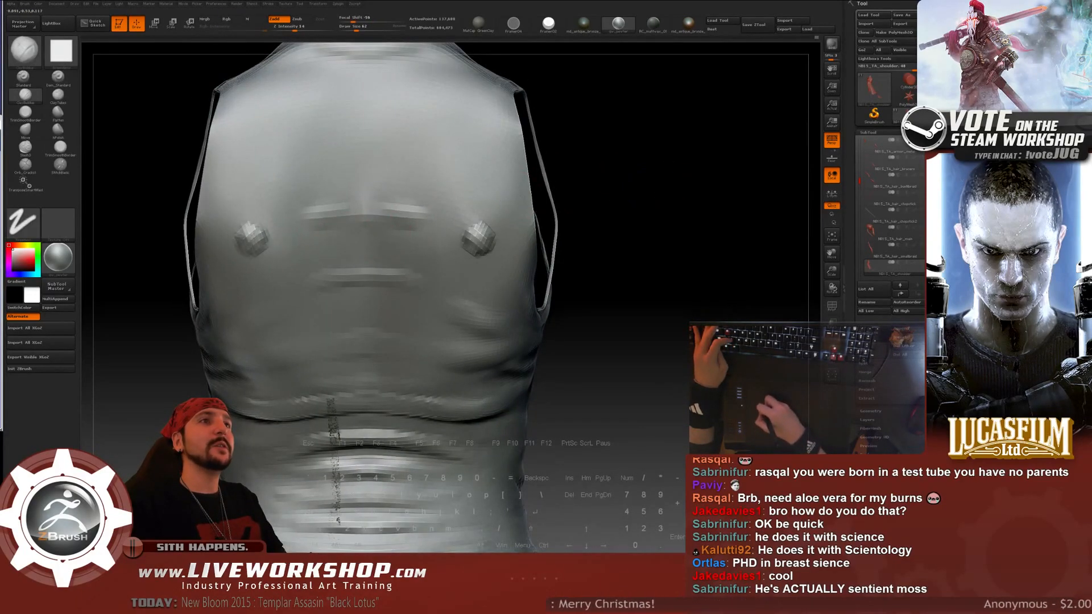
pyautogui.moveTo(586, 233); pyautogui.dragTo(709, 224)
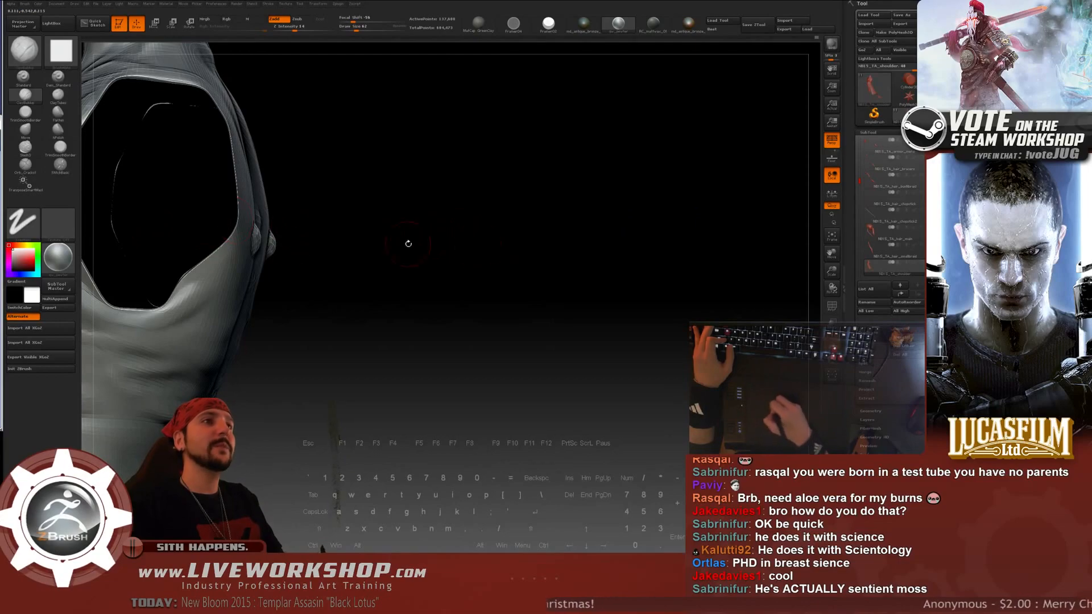
pyautogui.moveTo(409, 243); pyautogui.dragTo(478, 239)
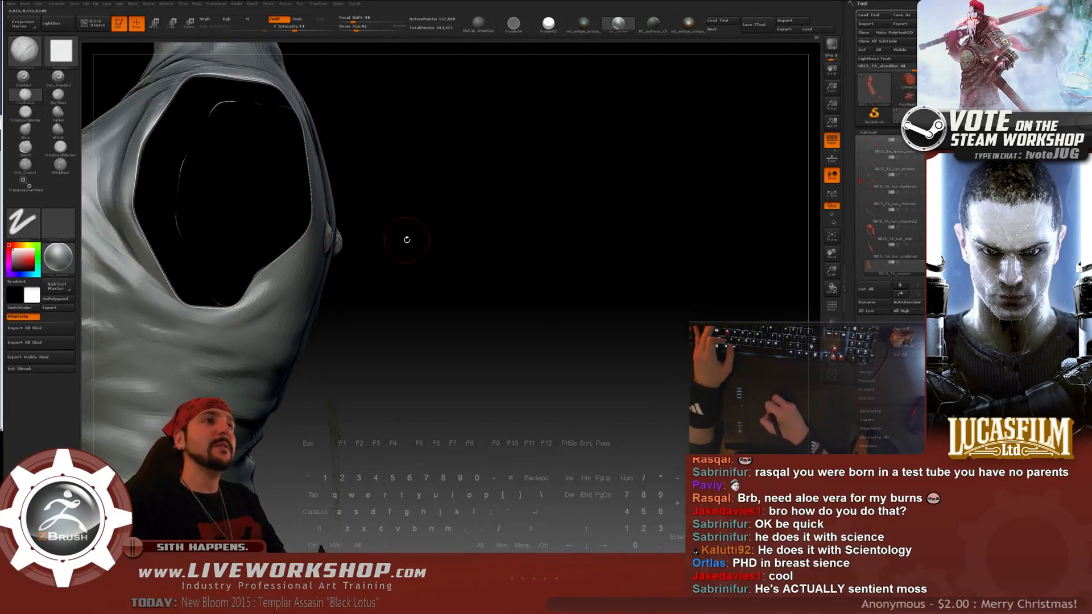
pyautogui.moveTo(480, 227); pyautogui.dragTo(433, 227)
pyautogui.hotkey('ctrl', 'z')
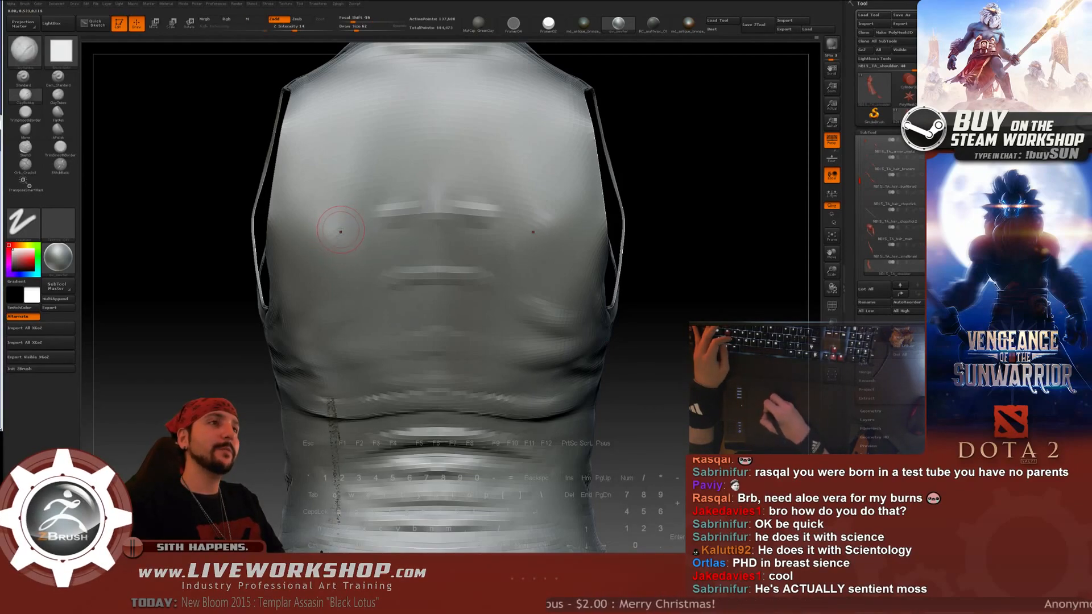
# - Sculpt a wide horizontal fold with a crease beneath it between the shoulder blades, and smooth its edges
pyautogui.moveTo(402, 220); pyautogui.dragTo(421, 216)
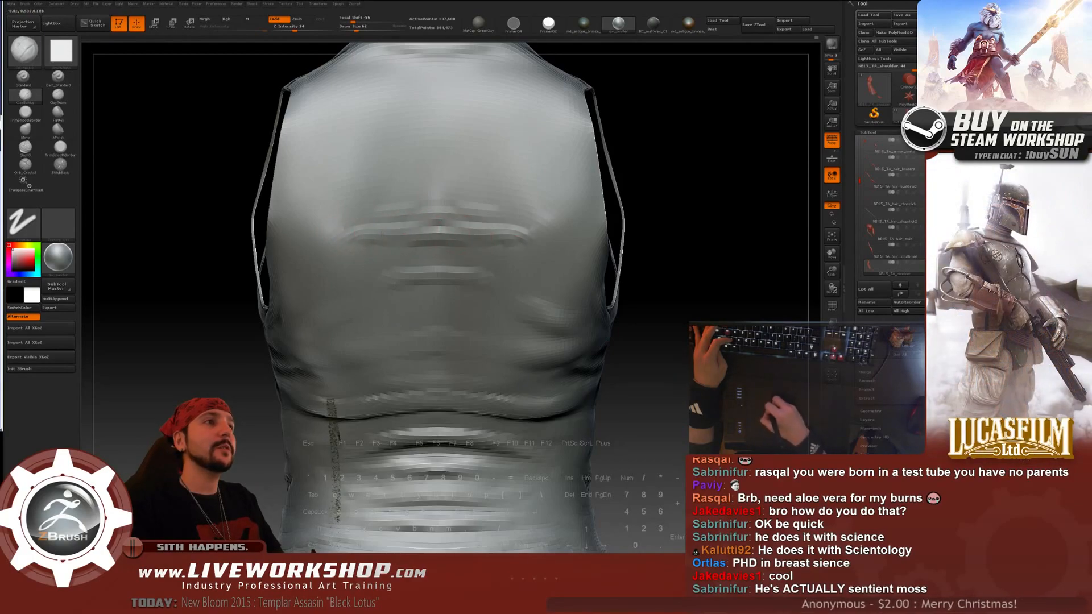
pyautogui.moveTo(368, 238); pyautogui.dragTo(422, 233)
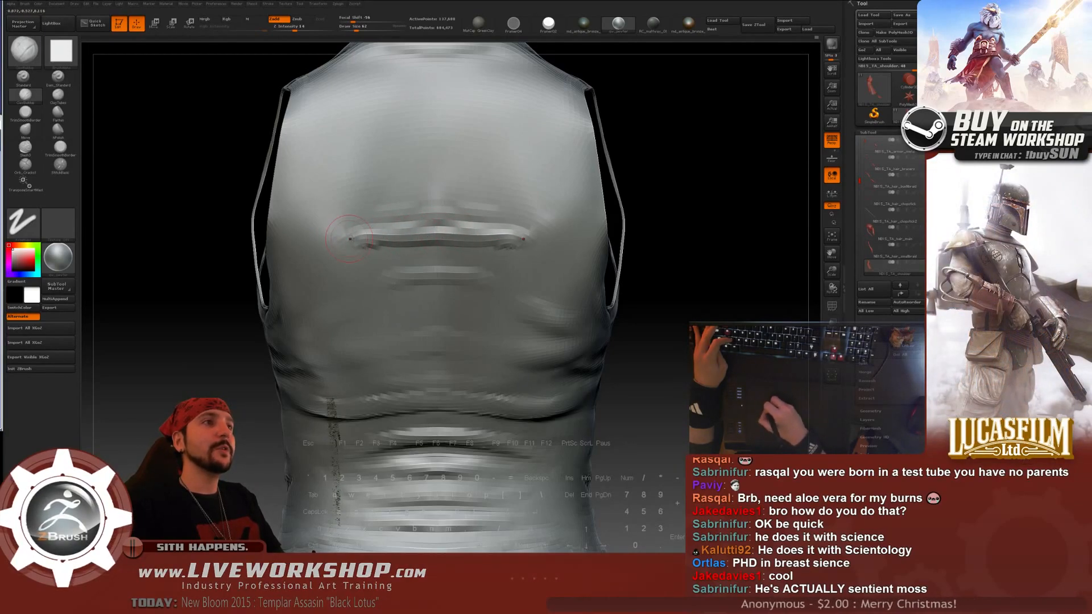
pyautogui.moveTo(339, 237); pyautogui.dragTo(368, 237)
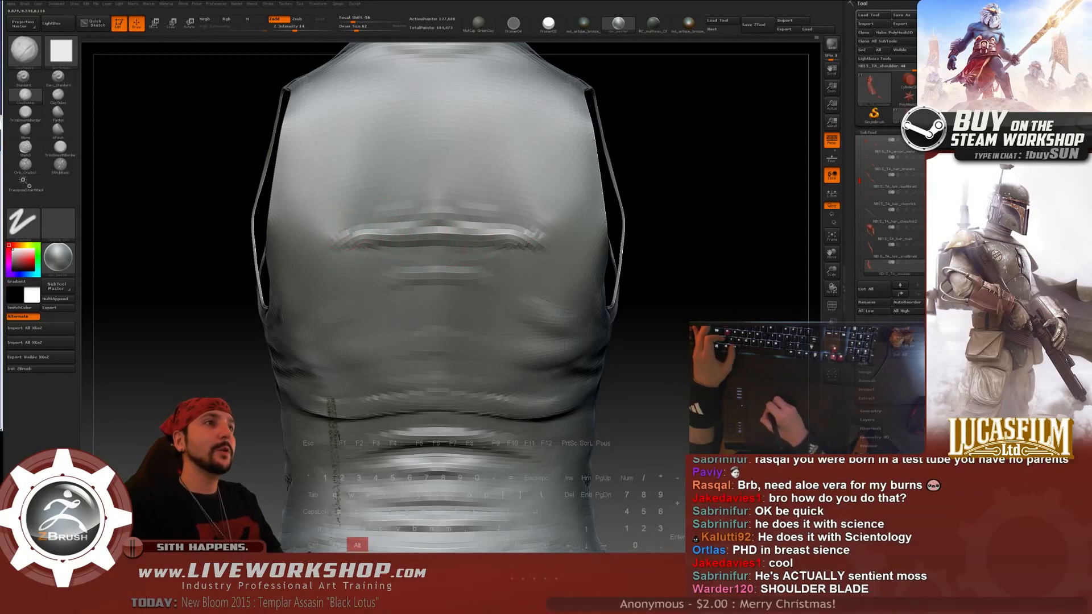
pyautogui.press('shift')
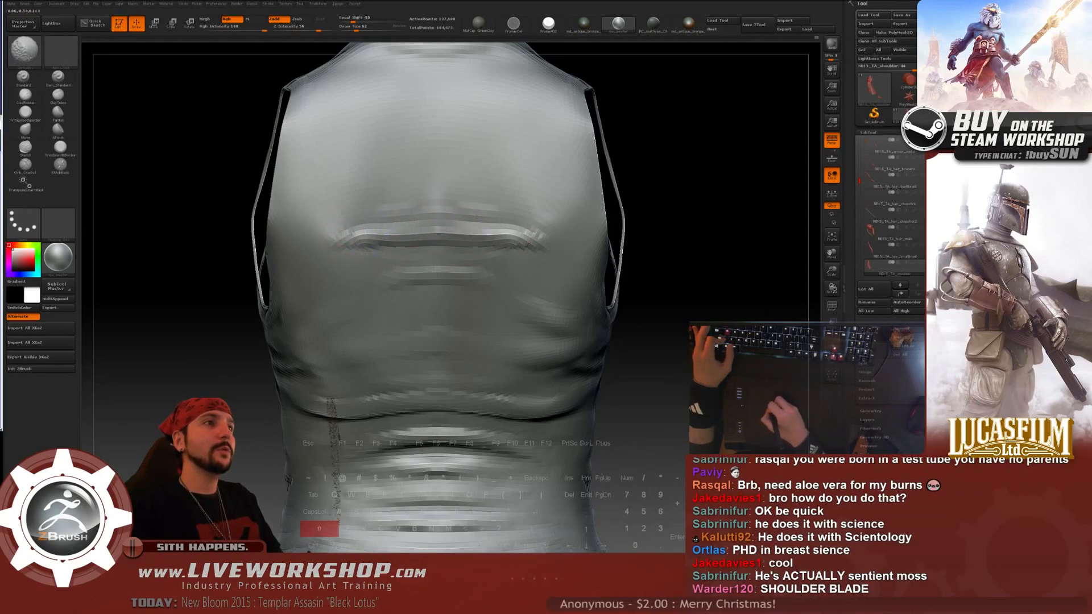
pyautogui.moveTo(630, 212); pyautogui.dragTo(718, 217)
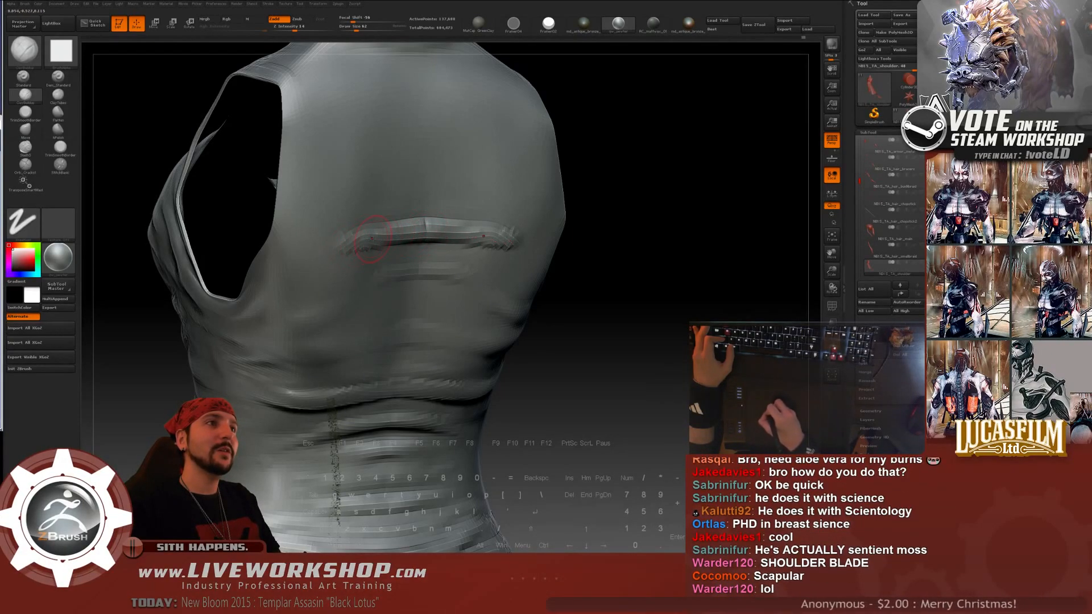
# - Sculpt stacked horizontal creases down the middle of the back below the shoulder-blade fold, and smooth their outer ends
pyautogui.press('shift')
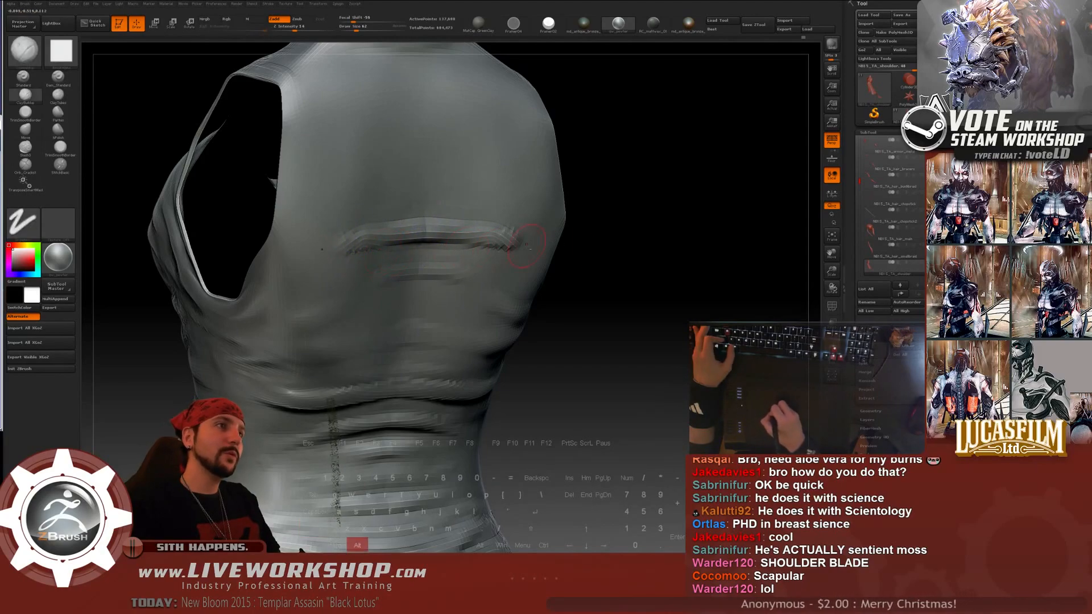
pyautogui.keyDown('shift'); pyautogui.moveTo(691, 219); pyautogui.dragTo(666, 220); pyautogui.keyUp('shift')
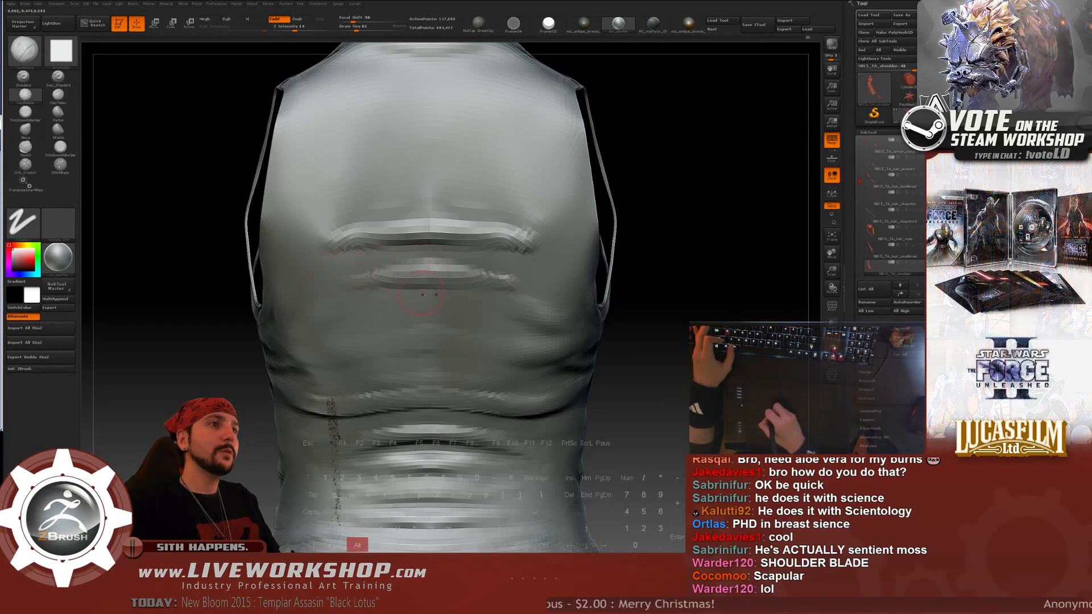
pyautogui.press('alt')
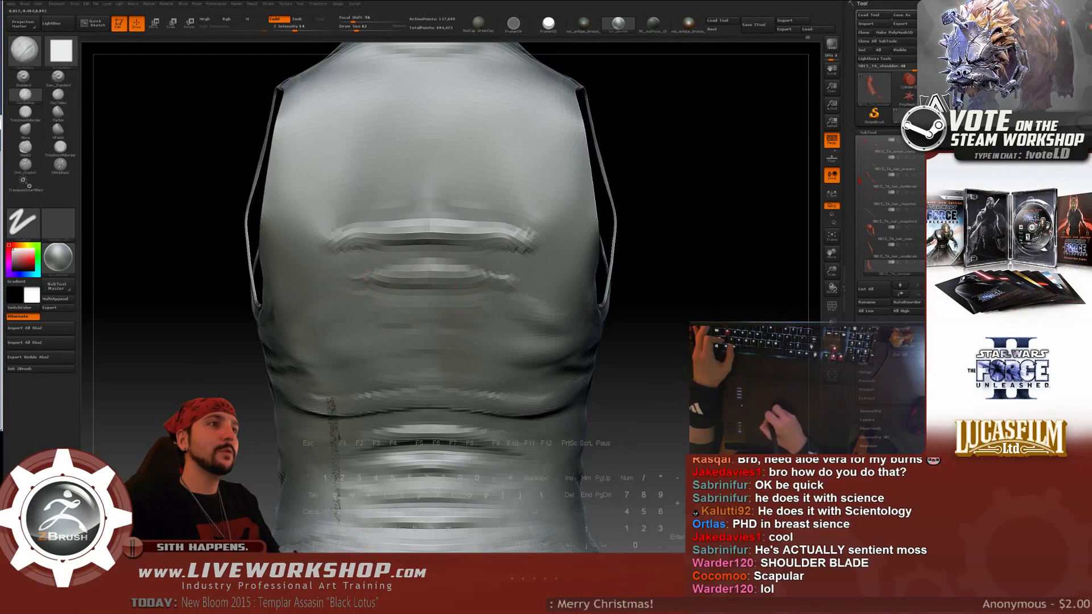
pyautogui.moveTo(399, 325); pyautogui.dragTo(466, 323)
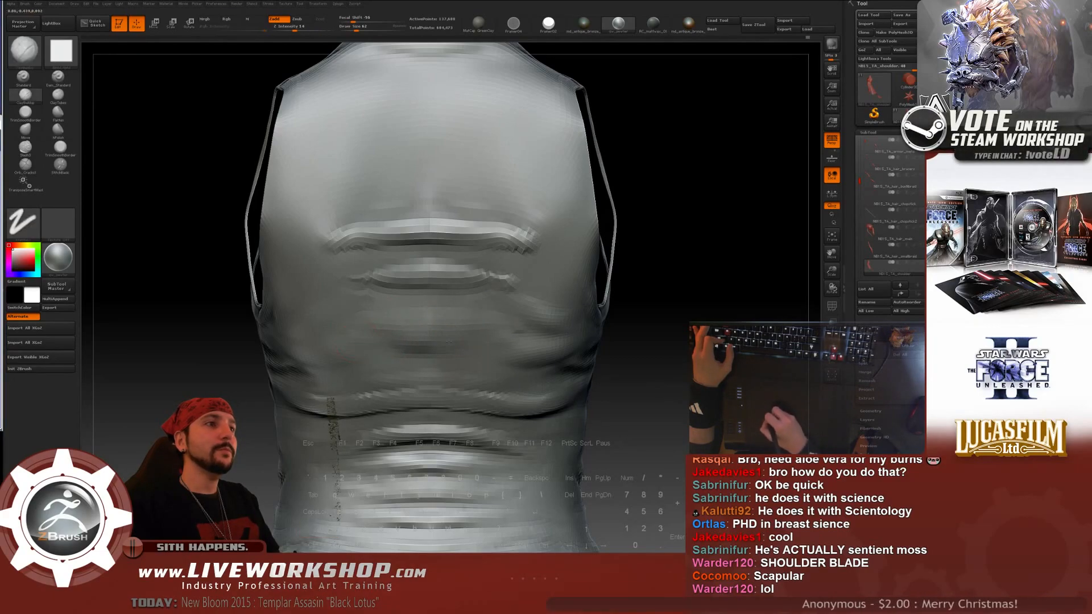
pyautogui.moveTo(448, 342); pyautogui.dragTo(358, 346)
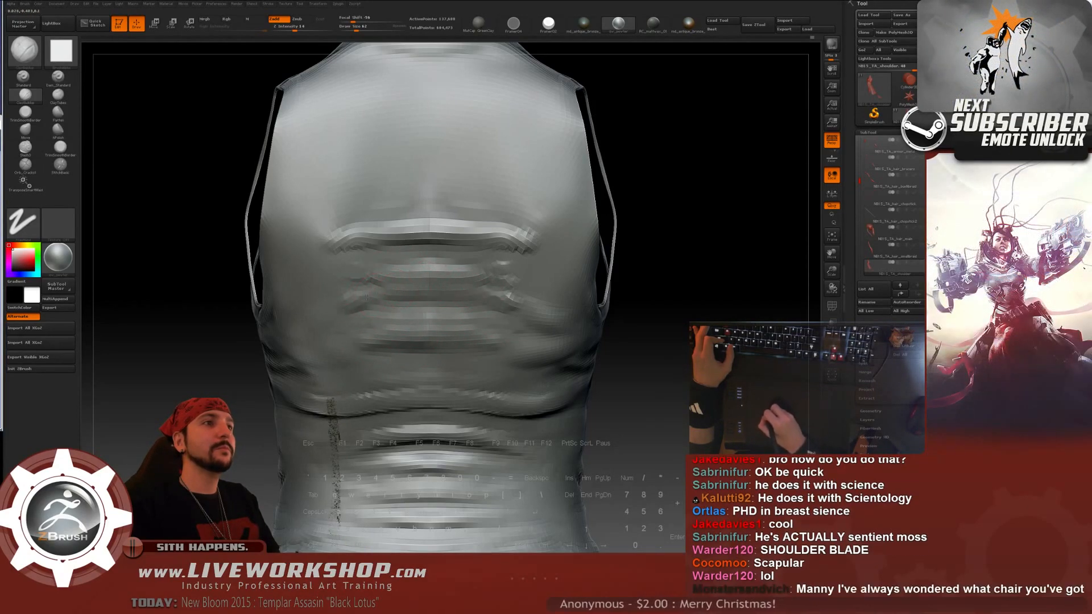
pyautogui.moveTo(366, 297)
pyautogui.keyDown('shift'); pyautogui.mouseDown()
pyautogui.moveTo(370, 279)
pyautogui.moveTo(360, 277)
pyautogui.mouseUp(); pyautogui.keyUp('shift')
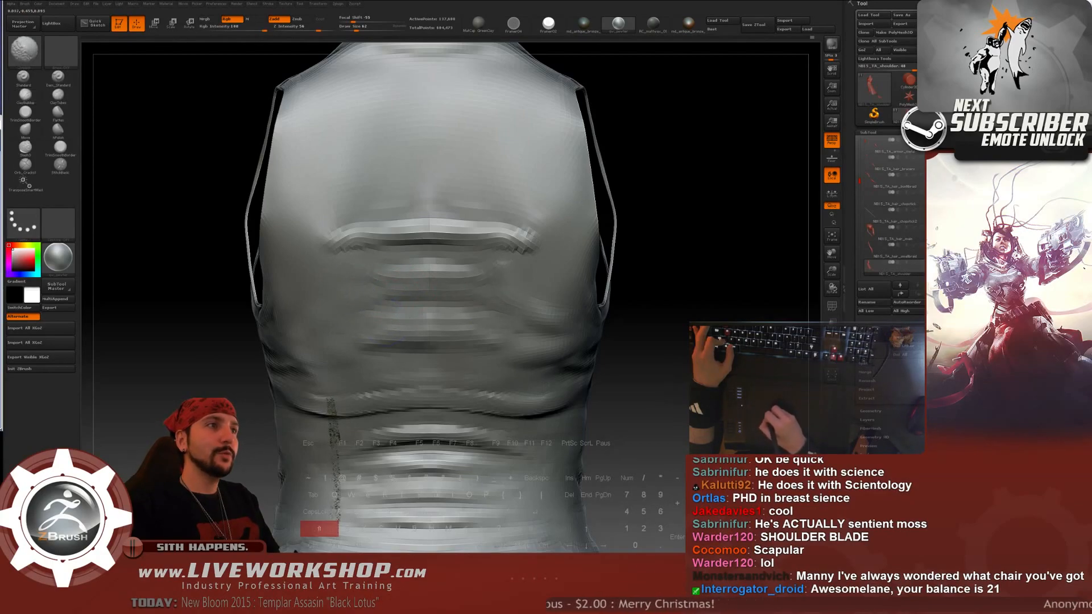
# - Rework the wide fold between the shoulder blades, then soften its ends so it blends into the back
pyautogui.moveTo(677, 356)
pyautogui.keyDown('alt'); pyautogui.mouseDown()
pyautogui.moveTo(641, 285)
pyautogui.moveTo(649, 268)
pyautogui.moveTo(605, 244)
pyautogui.mouseUp(); pyautogui.keyUp('alt')
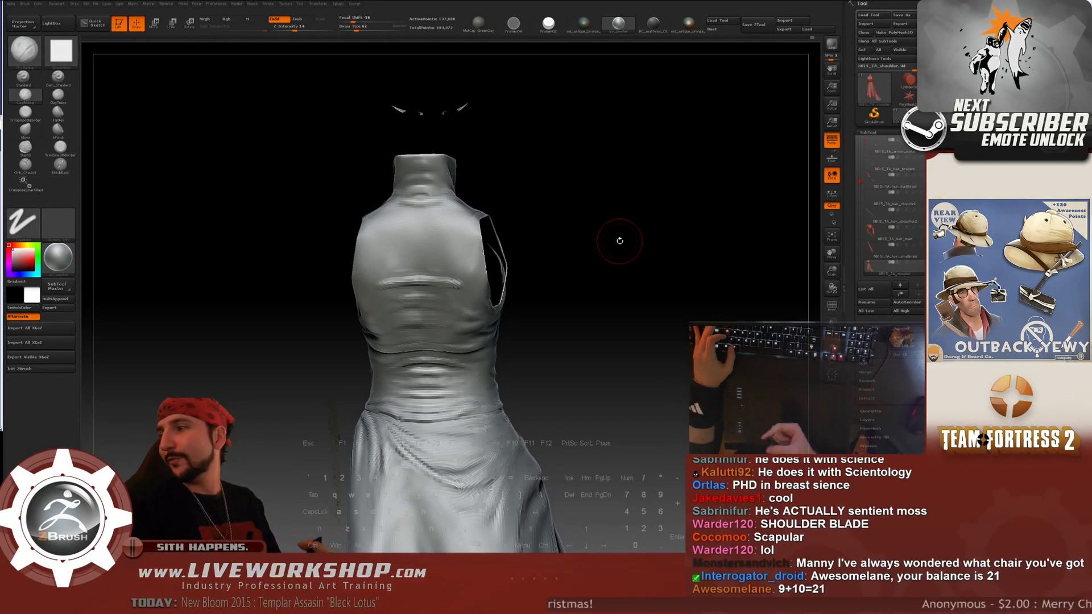
pyautogui.moveTo(549, 289)
pyautogui.mouseDown()
pyautogui.moveTo(603, 292)
pyautogui.moveTo(603, 364)
pyautogui.mouseUp()
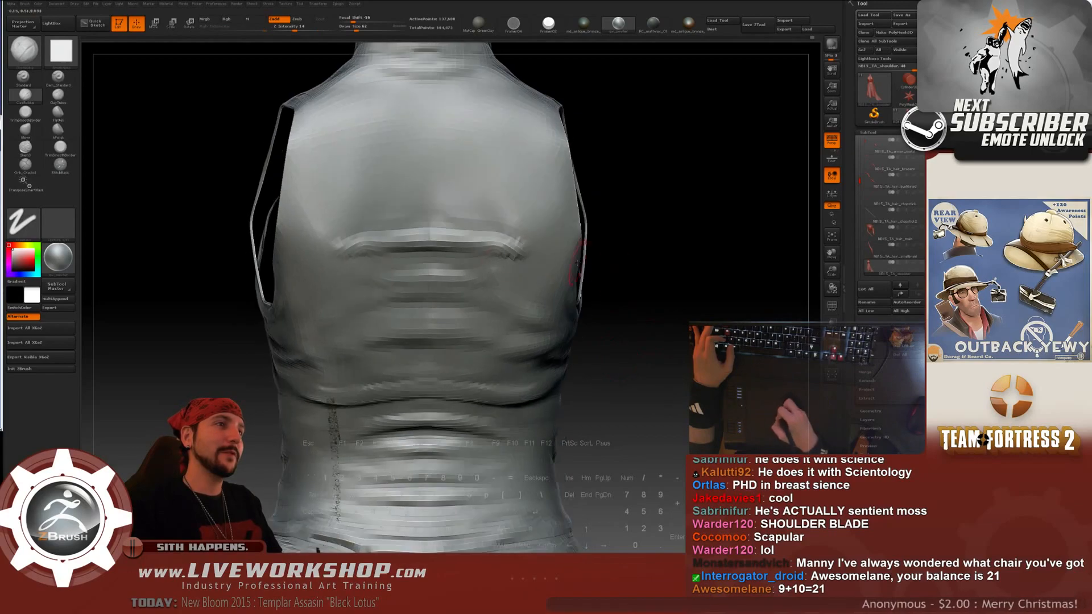
pyautogui.moveTo(360, 246)
pyautogui.mouseDown()
pyautogui.moveTo(327, 237)
pyautogui.moveTo(377, 242)
pyautogui.mouseUp()
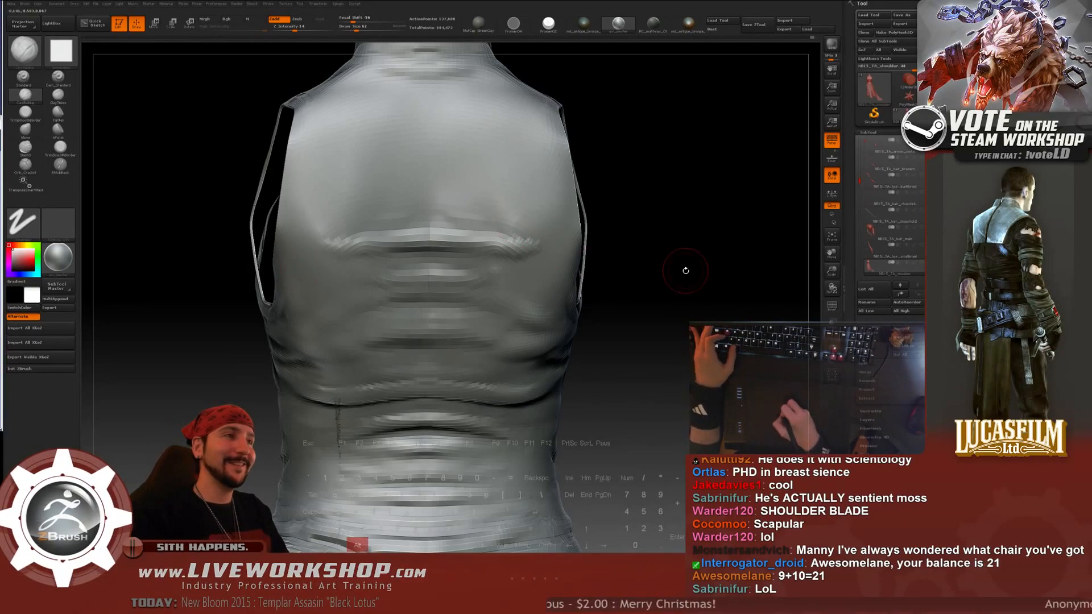
pyautogui.keyDown('alt'); pyautogui.moveTo(685, 270); pyautogui.dragTo(627, 274); pyautogui.keyUp('alt')
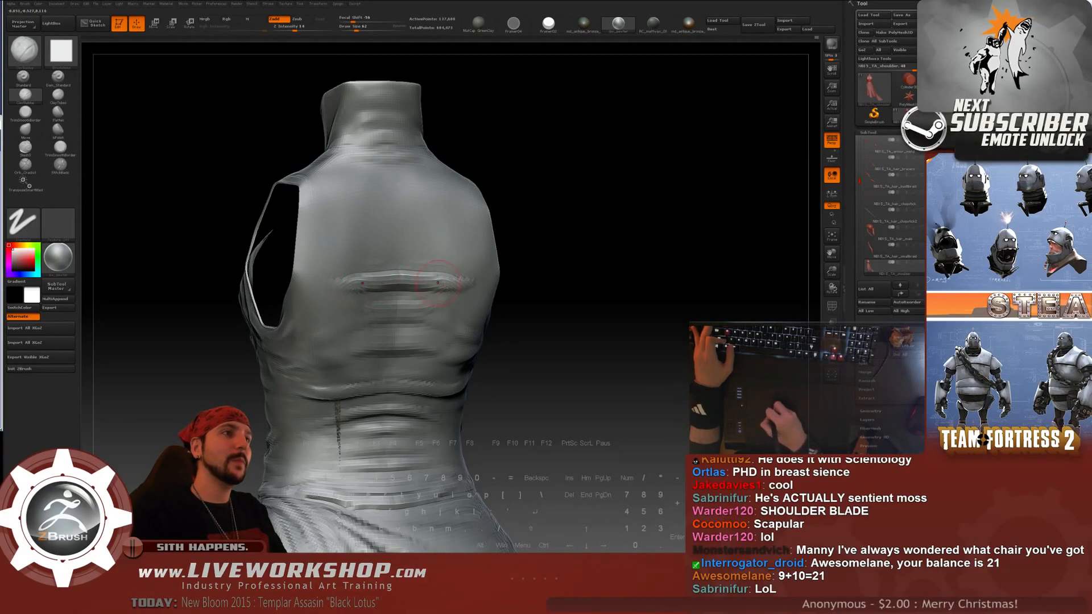
pyautogui.keyDown('shift'); pyautogui.moveTo(439, 264); pyautogui.dragTo(445, 279); pyautogui.keyUp('shift')
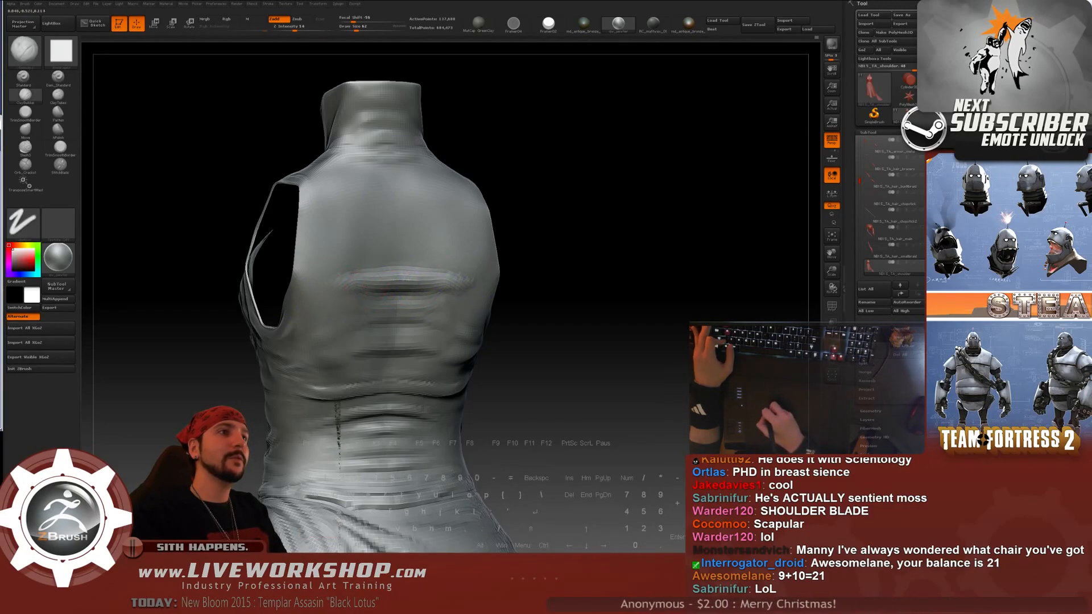
# - Sculpt curved creases across the shoulder blades above the central back fold and smooth them
pyautogui.keyDown('alt'); pyautogui.moveTo(548, 295); pyautogui.dragTo(604, 378); pyautogui.keyUp('alt')
pyautogui.moveTo(580, 228)
pyautogui.mouseDown()
pyautogui.moveTo(619, 224)
pyautogui.moveTo(603, 267)
pyautogui.mouseUp()
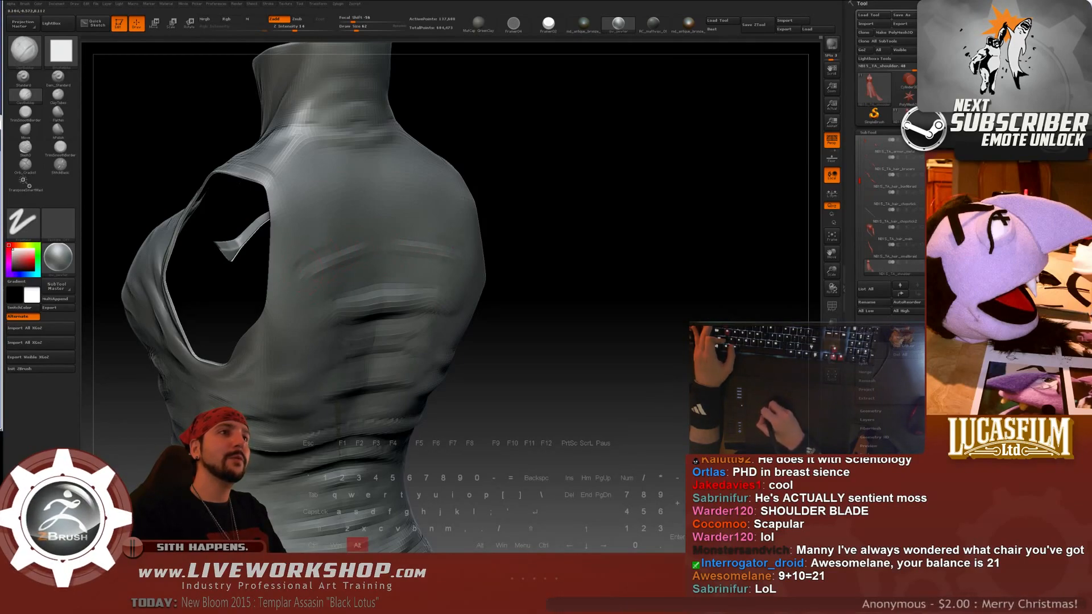
pyautogui.moveTo(296, 261); pyautogui.dragTo(299, 253)
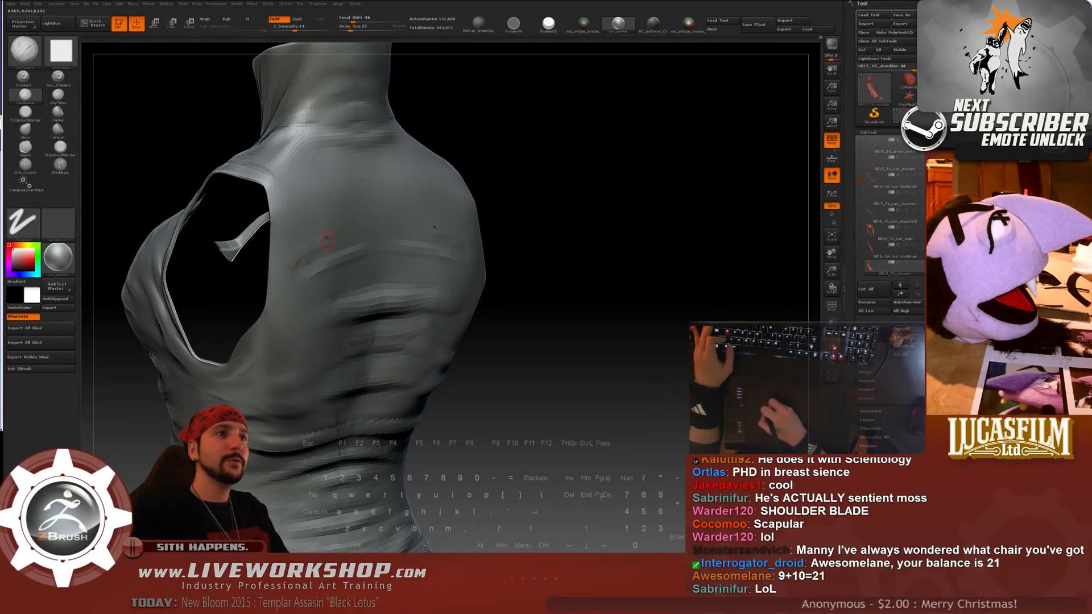
pyautogui.press('shift')
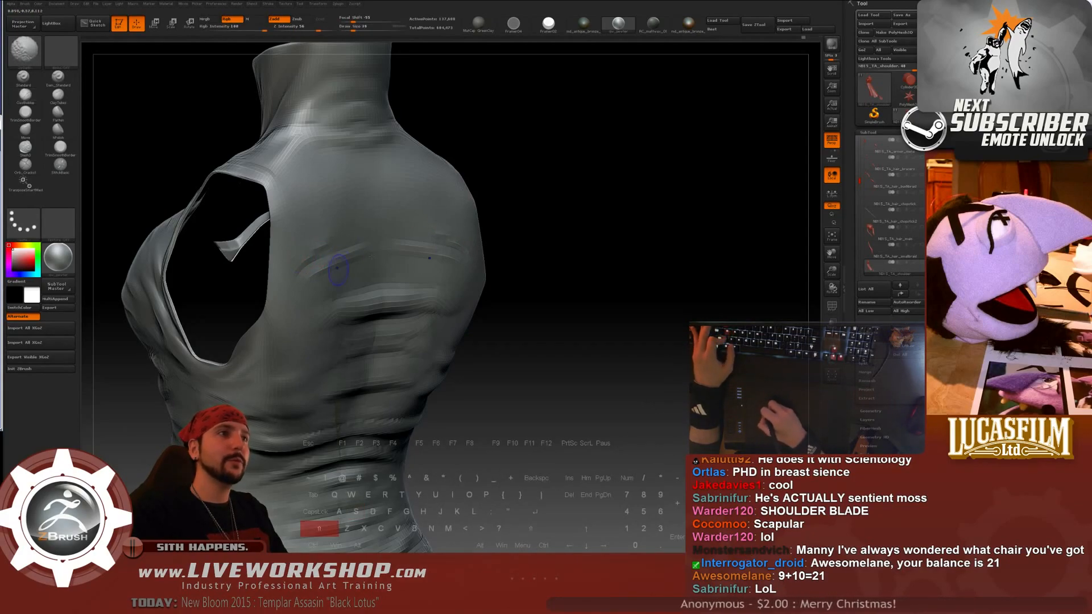
pyautogui.moveTo(339, 270); pyautogui.dragTo(466, 238, button='right')
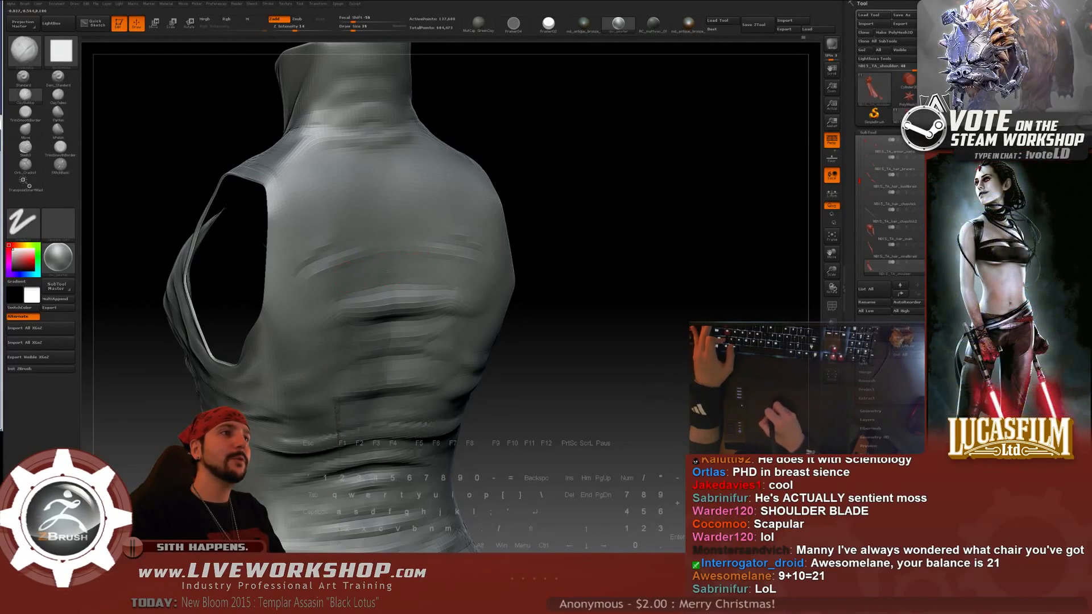
pyautogui.keyDown('shift'); pyautogui.moveTo(396, 257); pyautogui.dragTo(432, 259); pyautogui.keyUp('shift')
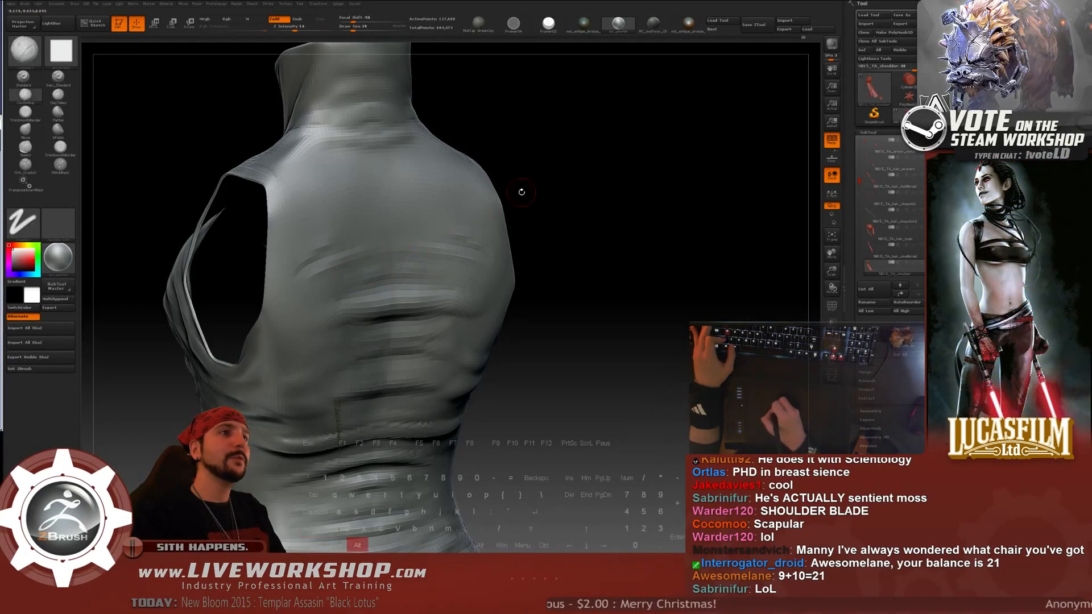
# - Resize the brush, add soft horizontal folds higher on the upper back, and sculpt a ridge along the armhole's rear edge
pyautogui.moveTo(521, 190); pyautogui.dragTo(546, 199)
pyautogui.press('s')
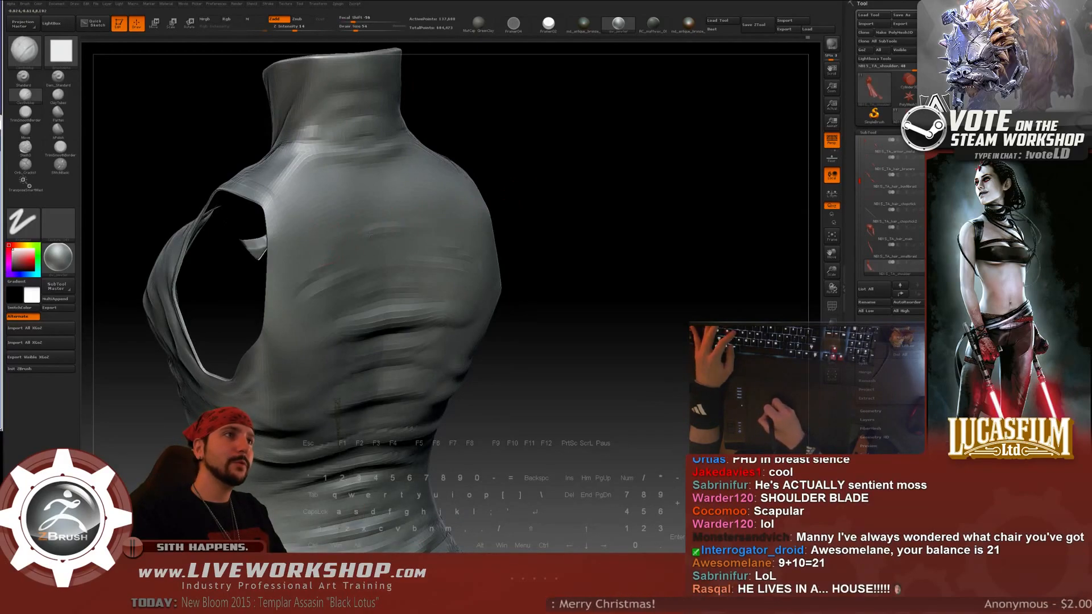
pyautogui.press('shift')
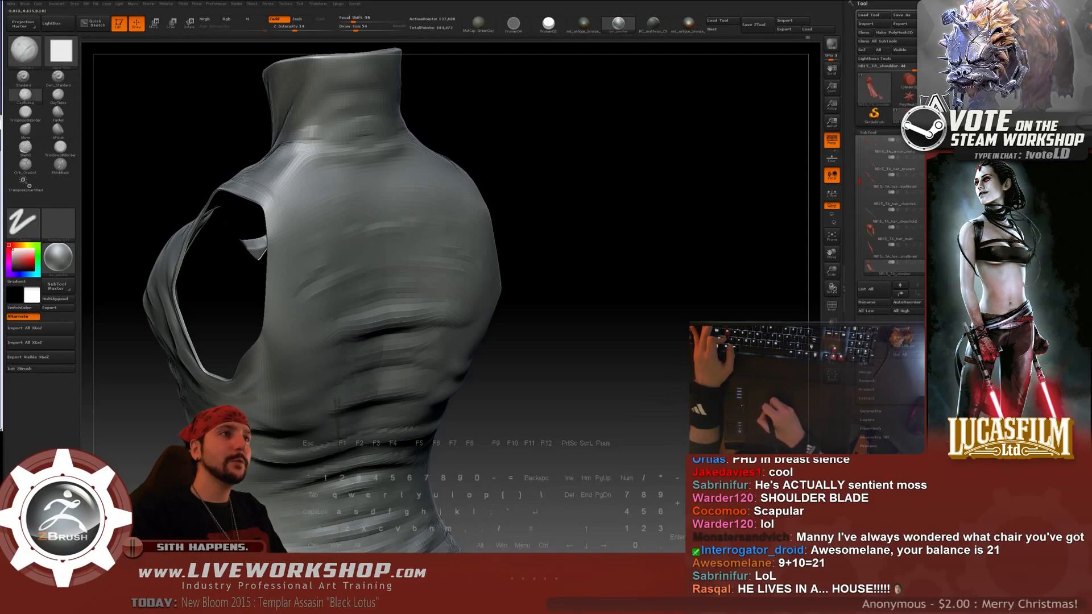
pyautogui.moveTo(348, 185); pyautogui.dragTo(352, 207, button='right')
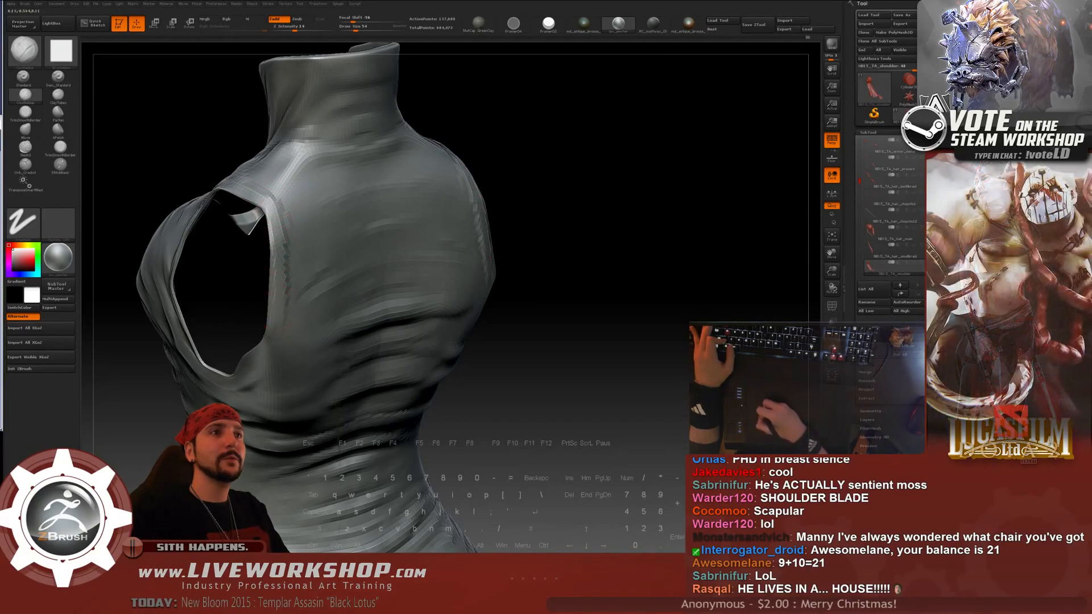
# - Check the armhole from several sides, resize the brush, and rework the ridge behind the armhole, undoing the last smoothing
pyautogui.moveTo(616, 243)
pyautogui.keyDown('alt'); pyautogui.mouseDown()
pyautogui.moveTo(635, 197)
pyautogui.moveTo(646, 205)
pyautogui.mouseUp(); pyautogui.keyUp('alt')
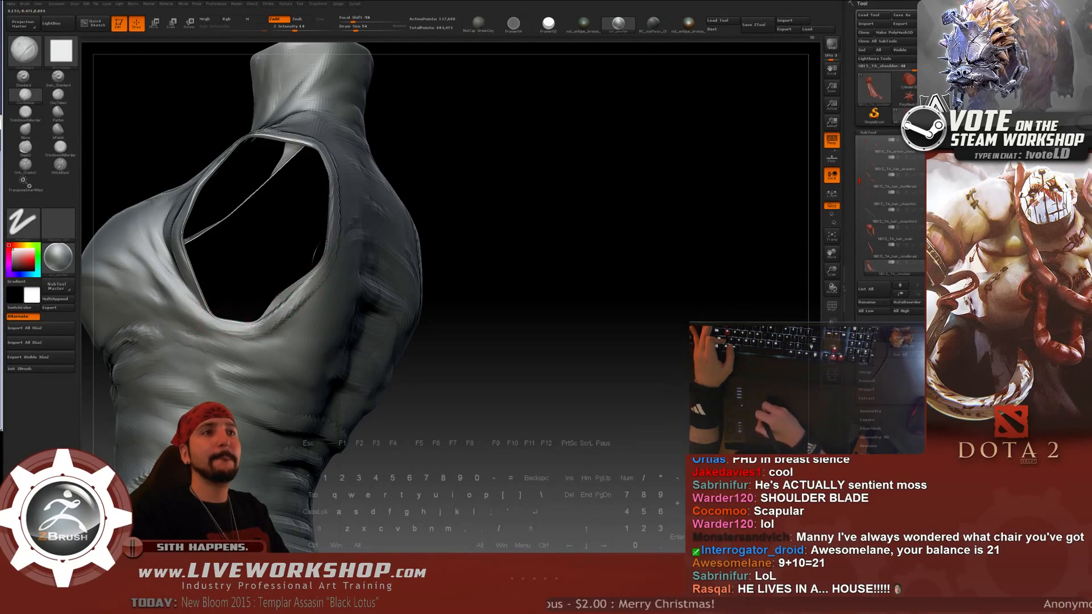
pyautogui.moveTo(527, 228)
pyautogui.mouseDown()
pyautogui.moveTo(537, 219)
pyautogui.moveTo(506, 227)
pyautogui.moveTo(514, 253)
pyautogui.mouseUp()
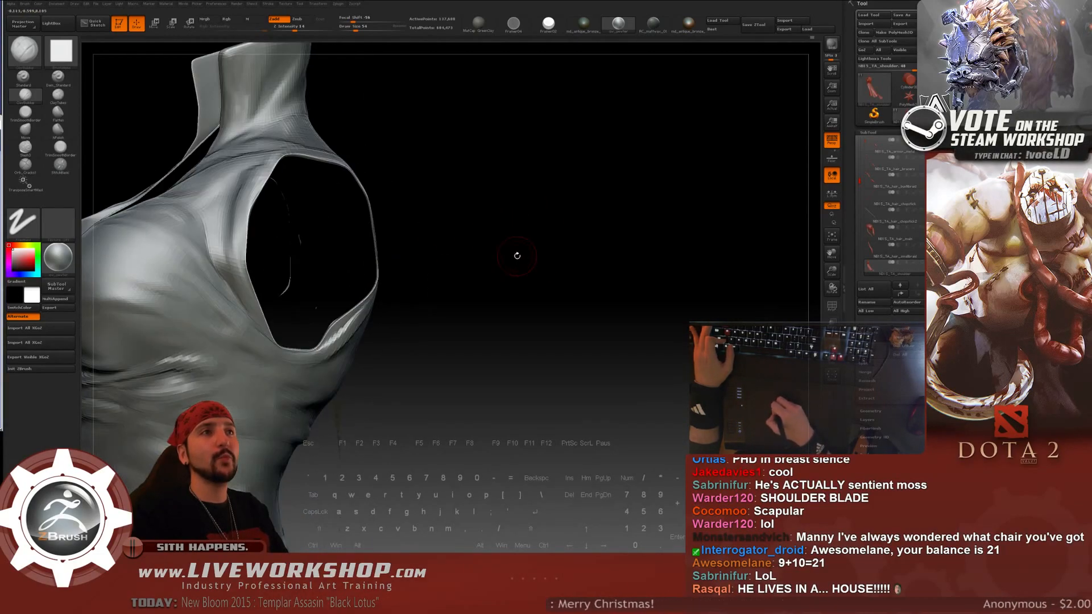
pyautogui.press('f')
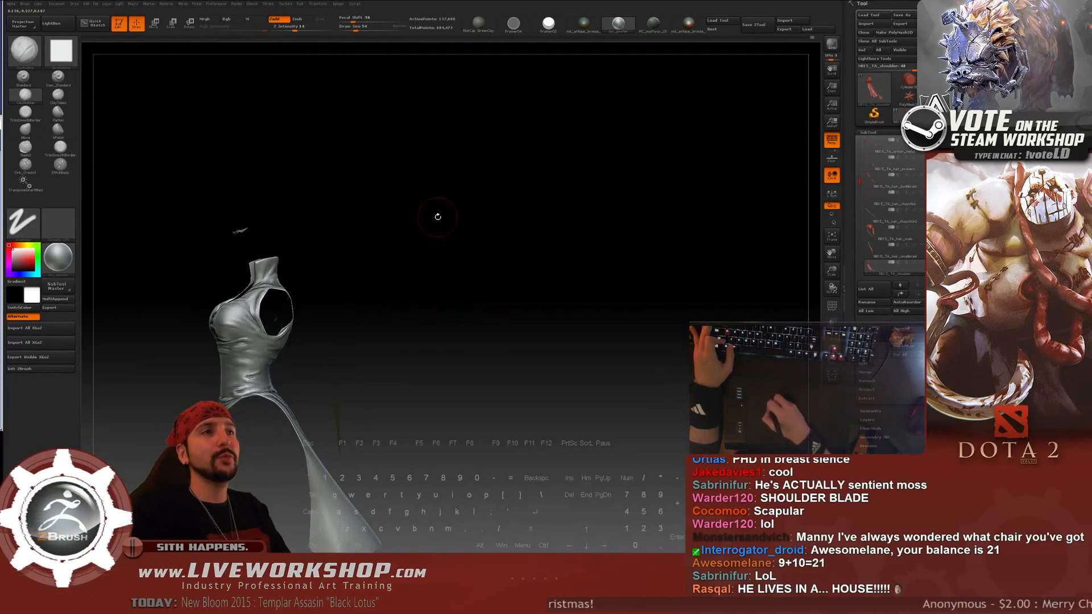
pyautogui.moveTo(434, 215); pyautogui.dragTo(612, 259)
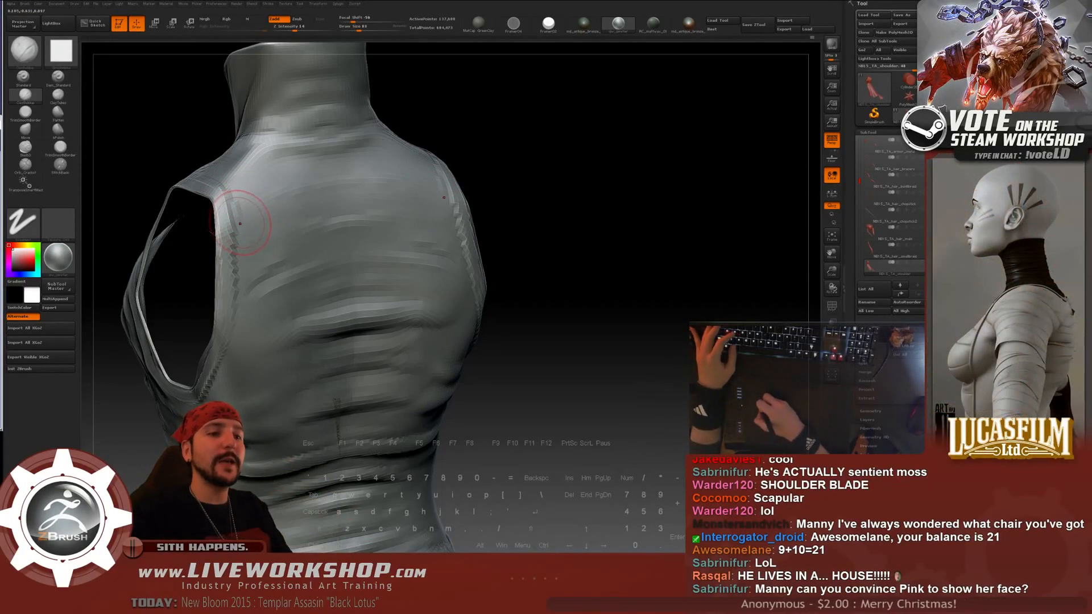
pyautogui.press('s')
pyautogui.moveTo(234, 221); pyautogui.dragTo(231, 221)
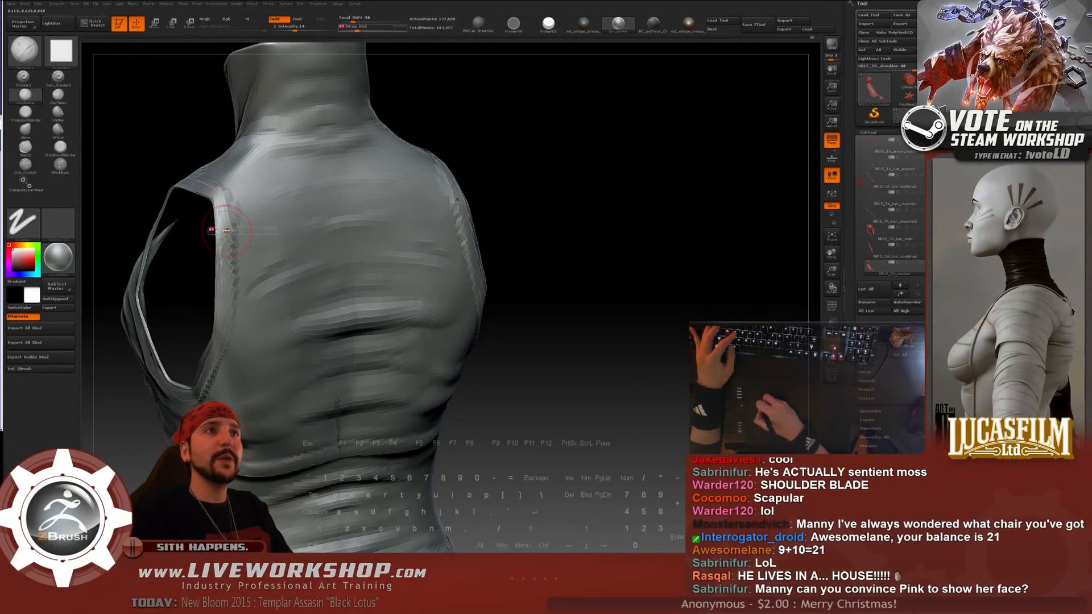
pyautogui.press('shift')
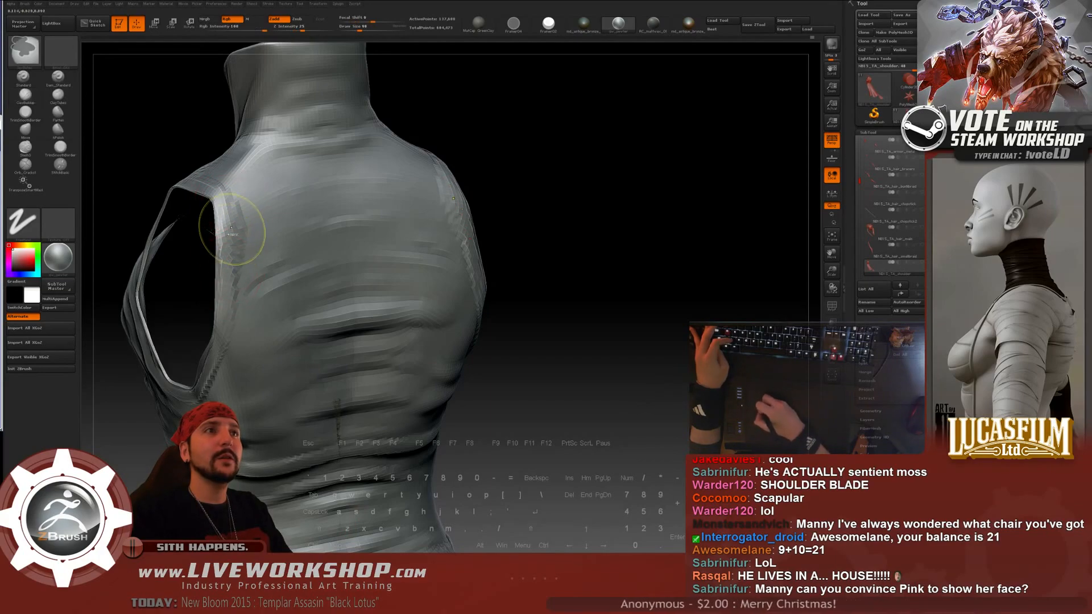
pyautogui.hotkey('ctrl', 'z')
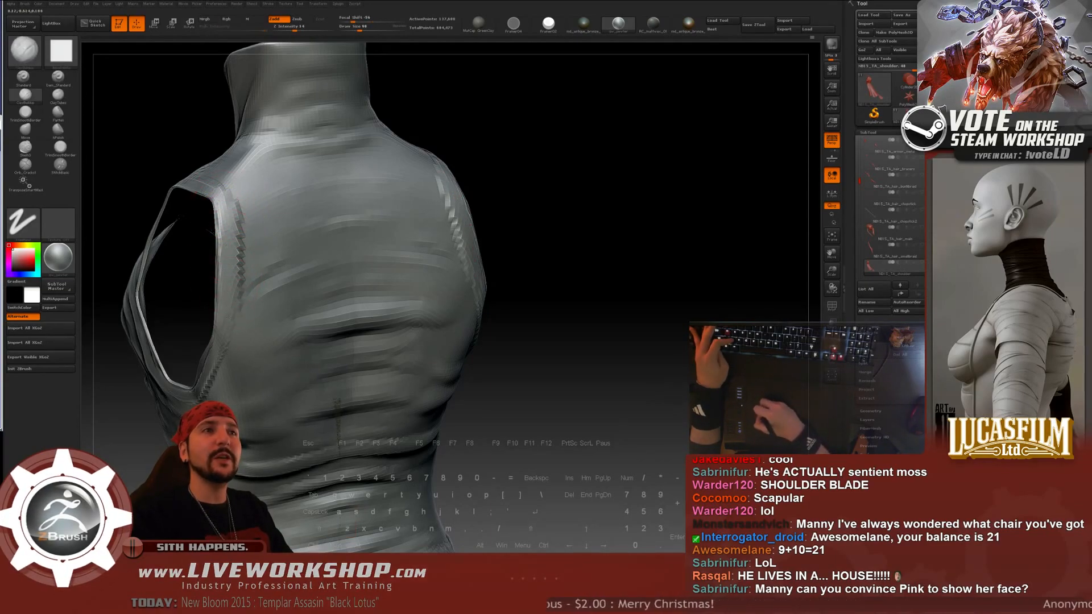
# - Adjust the brush size and continue the raised hem around the armhole's rear lower corner and underside
pyautogui.moveTo(561, 251); pyautogui.dragTo(666, 188)
pyautogui.press('s')
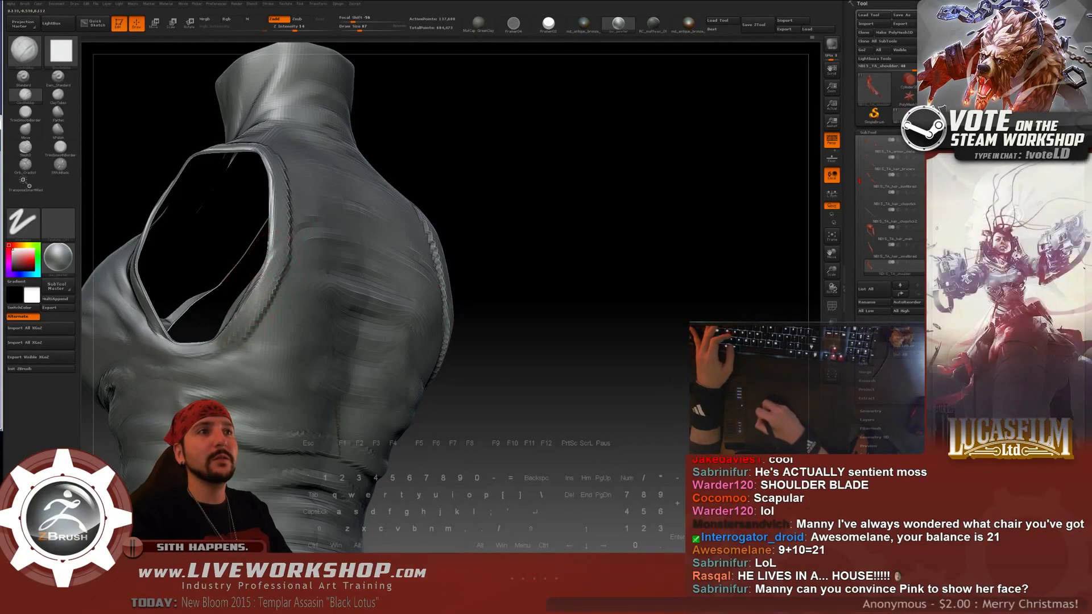
pyautogui.moveTo(498, 254); pyautogui.dragTo(515, 236)
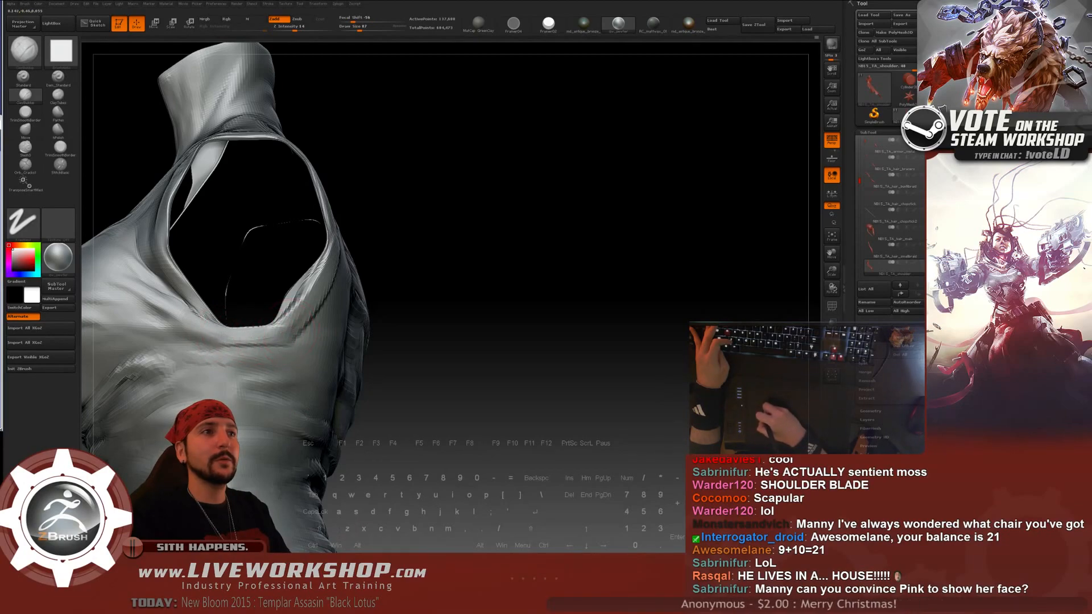
pyautogui.moveTo(358, 255); pyautogui.dragTo(349, 277)
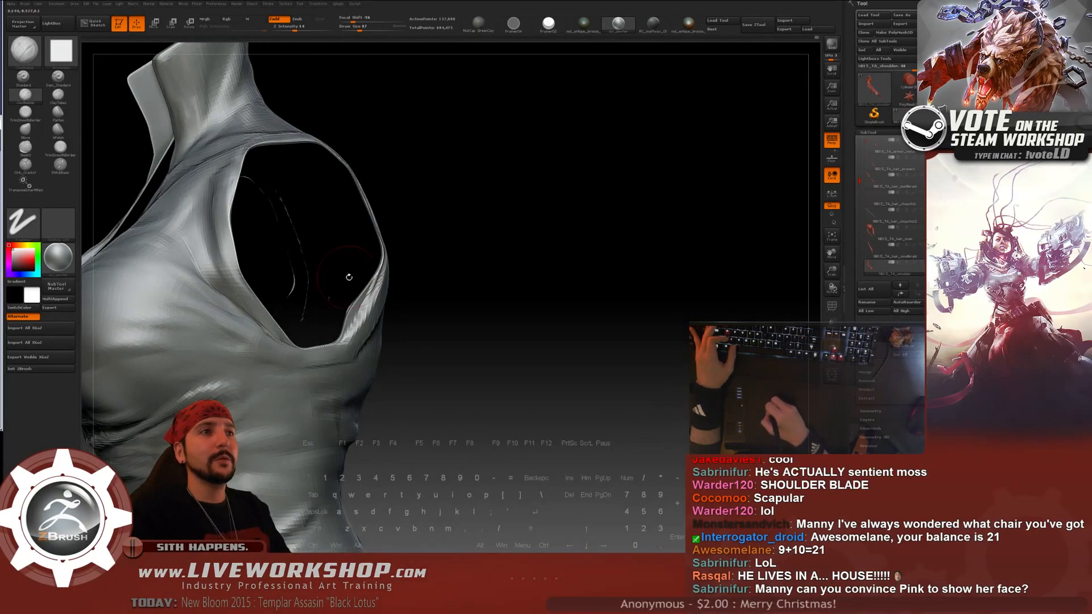
pyautogui.keyDown('alt'); pyautogui.moveTo(452, 230); pyautogui.dragTo(486, 240); pyautogui.keyUp('alt')
pyautogui.press('[')
pyautogui.press('[')
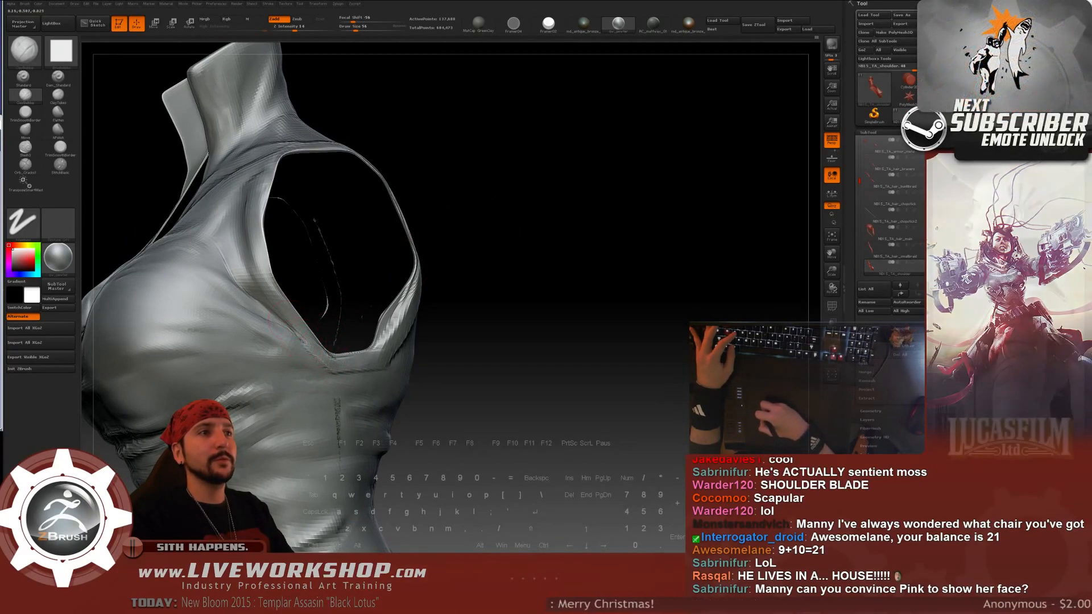
# - Sculpt the raised hem up the armhole's front edge toward the shoulder, resizing the brush for the strokes
pyautogui.moveTo(512, 200); pyautogui.dragTo(275, 283)
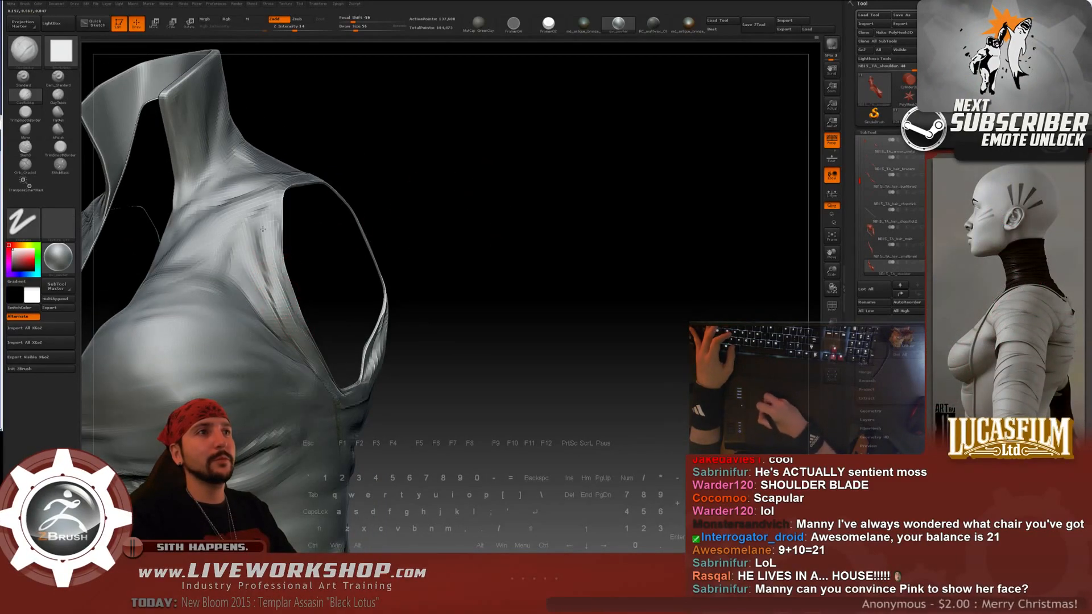
pyautogui.moveTo(386, 177); pyautogui.dragTo(383, 184)
pyautogui.keyDown('shift'); pyautogui.moveTo(300, 283); pyautogui.dragTo(279, 296); pyautogui.keyUp('shift')
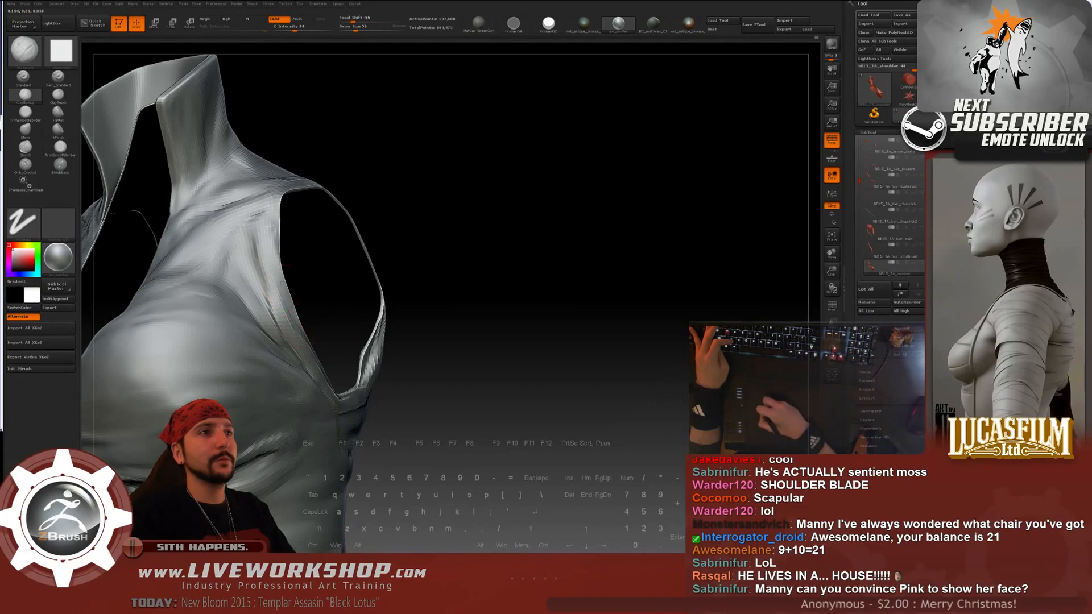
pyautogui.moveTo(283, 229); pyautogui.dragTo(352, 238)
pyautogui.press('s')
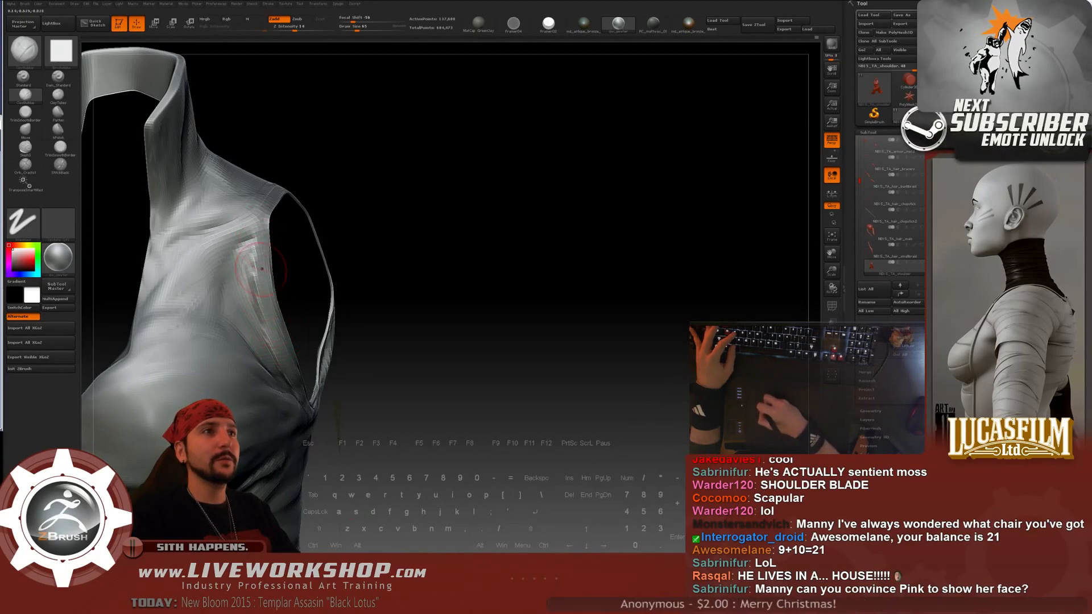
pyautogui.moveTo(356, 207); pyautogui.dragTo(358, 246)
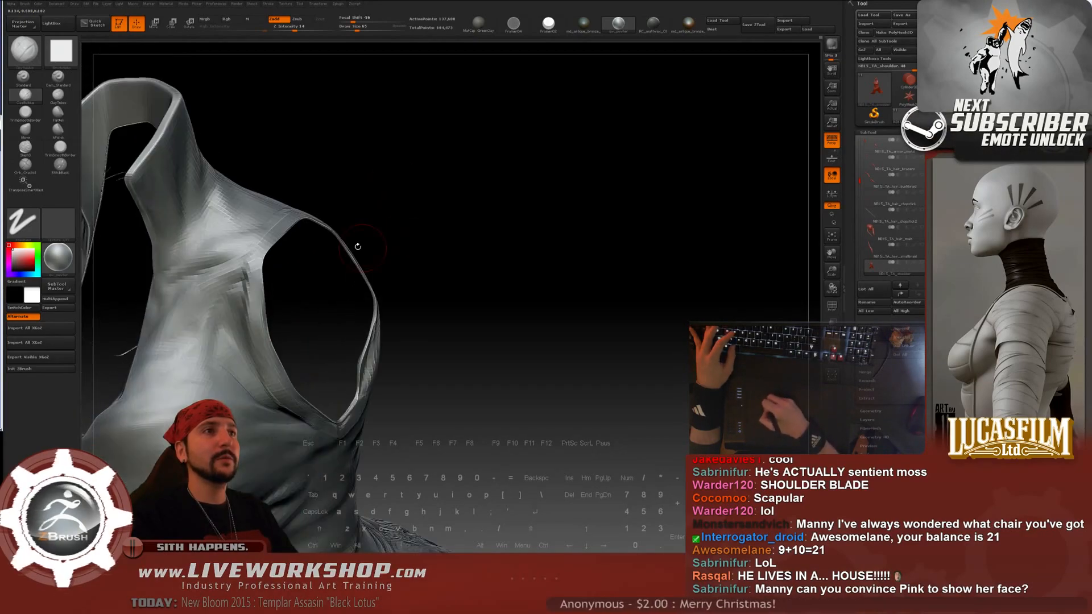
# - Carry the raised hem over the front of the shoulder and check the garment from the front and side
pyautogui.moveTo(404, 169); pyautogui.dragTo(427, 188)
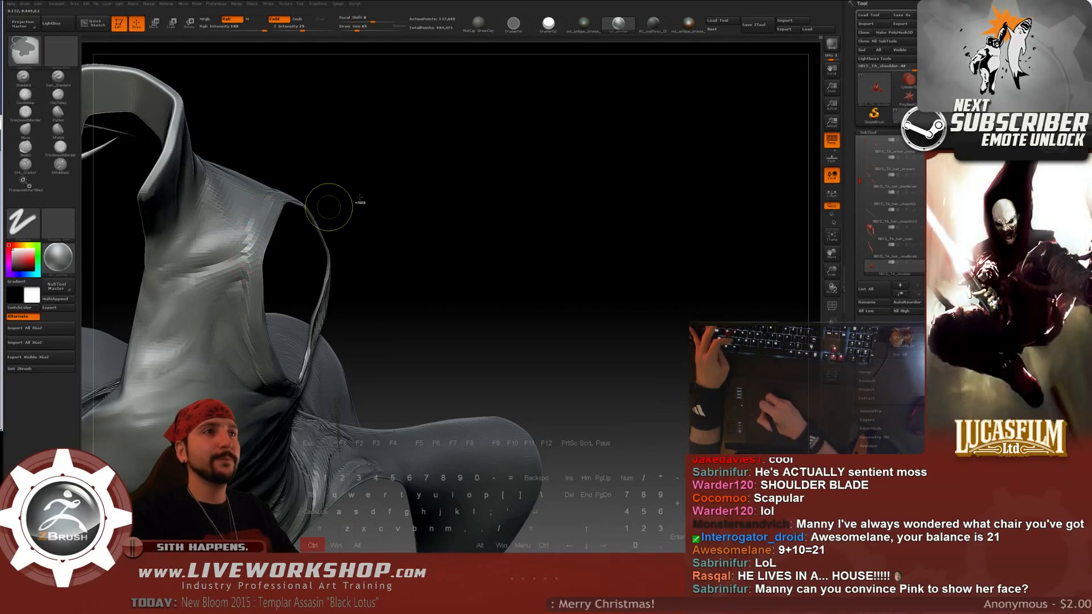
pyautogui.moveTo(404, 191)
pyautogui.mouseDown()
pyautogui.moveTo(463, 180)
pyautogui.moveTo(461, 222)
pyautogui.mouseUp()
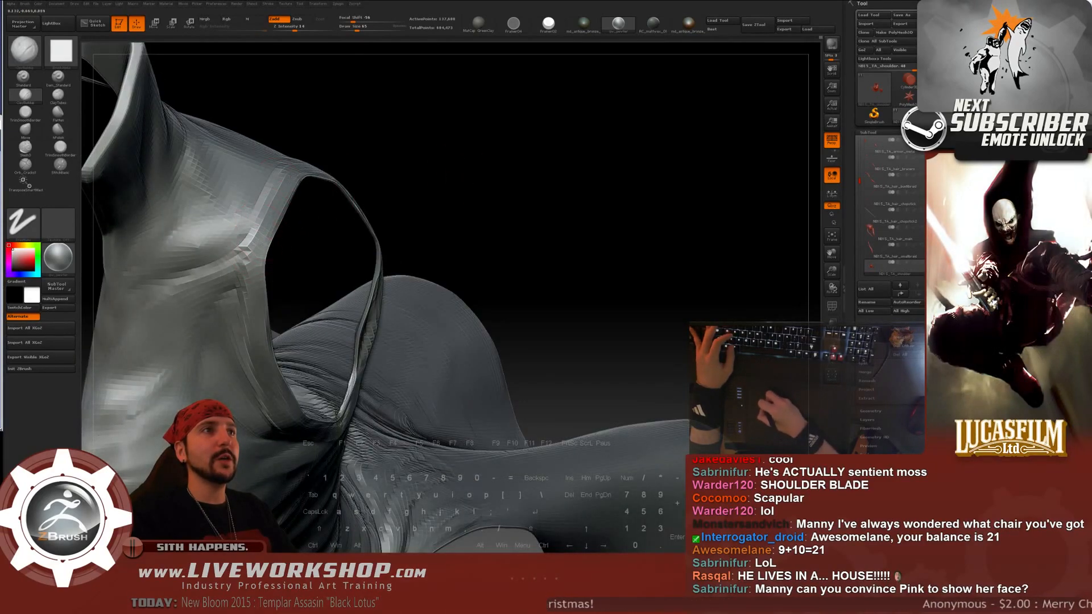
pyautogui.keyDown('alt'); pyautogui.moveTo(535, 219); pyautogui.dragTo(537, 158); pyautogui.keyUp('alt')
pyautogui.moveTo(475, 214); pyautogui.dragTo(544, 246)
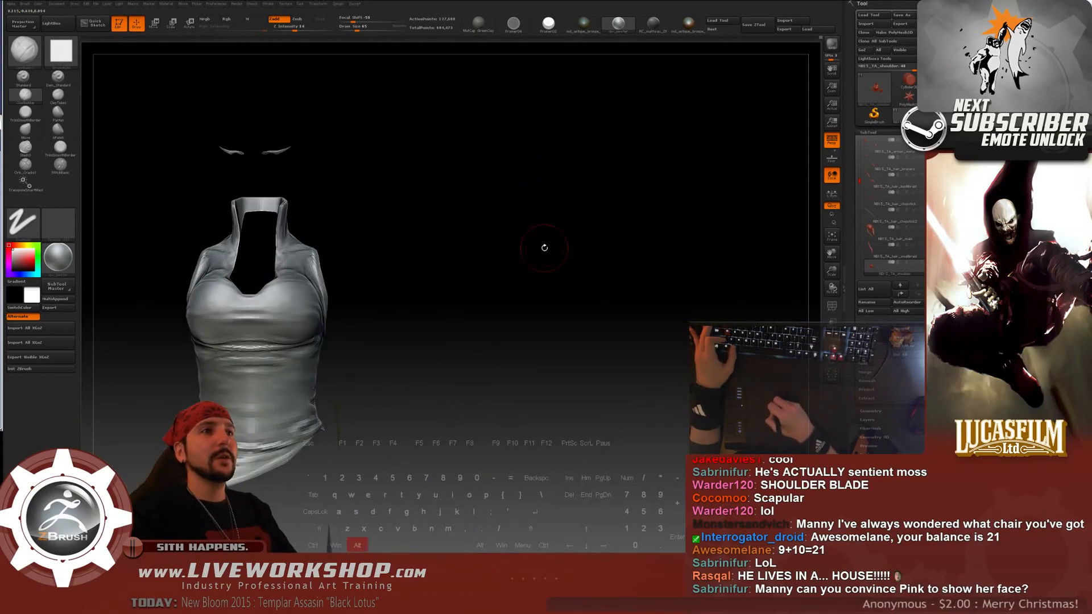
pyautogui.moveTo(451, 248)
pyautogui.mouseDown()
pyautogui.moveTo(539, 272)
pyautogui.moveTo(505, 247)
pyautogui.moveTo(517, 244)
pyautogui.moveTo(510, 236)
pyautogui.moveTo(443, 256)
pyautogui.mouseUp()
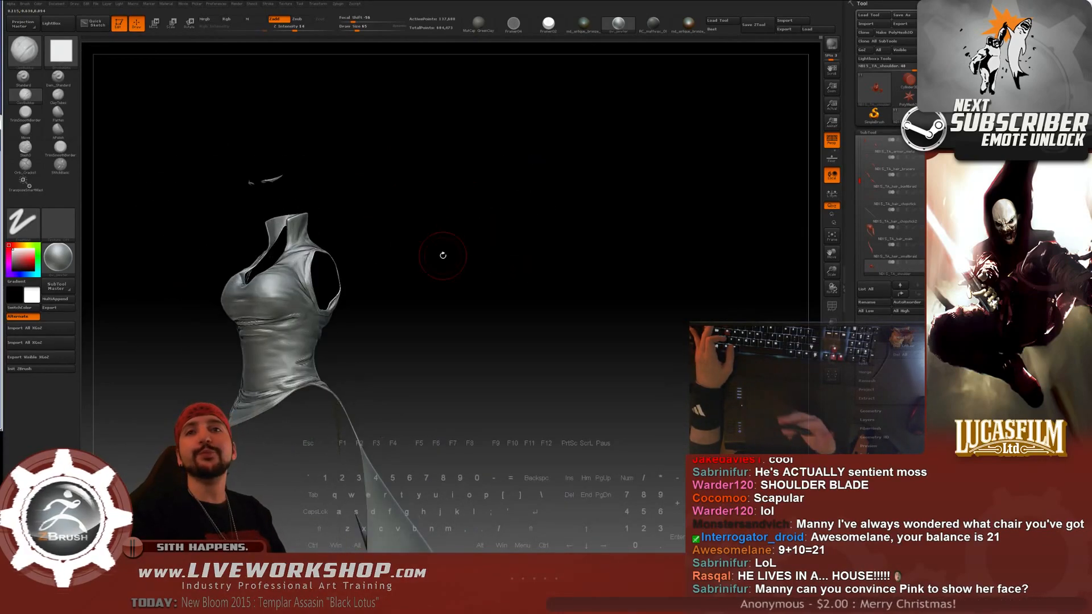
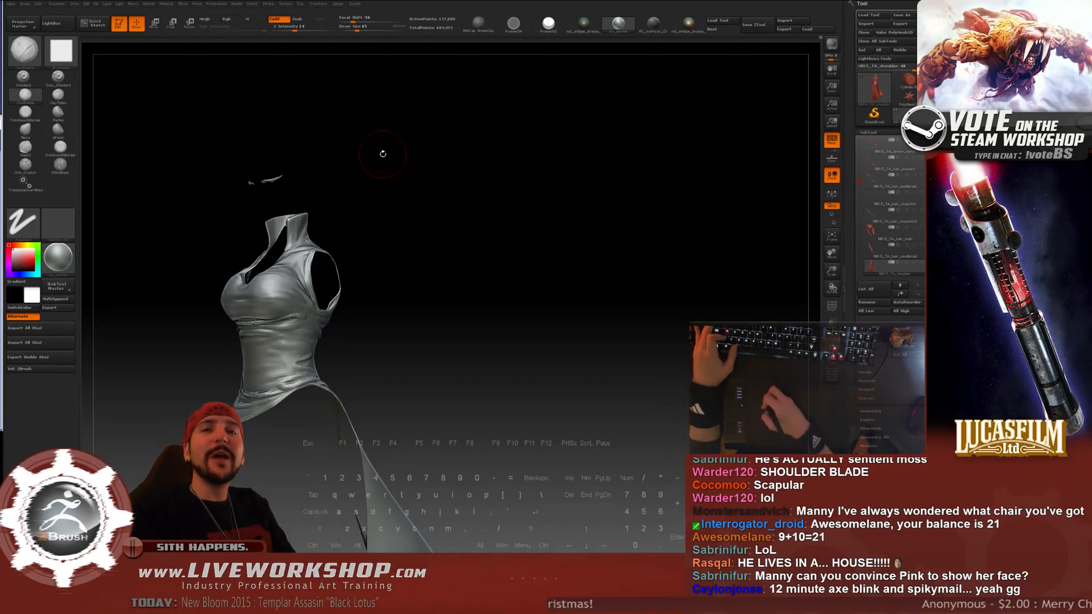
# - Sculpt and smooth the curved cloth folds on the bodice just below the bust
pyautogui.moveTo(466, 231)
pyautogui.keyDown('shift'); pyautogui.mouseDown()
pyautogui.moveTo(617, 190)
pyautogui.moveTo(629, 203)
pyautogui.moveTo(668, 200)
pyautogui.moveTo(678, 230)
pyautogui.moveTo(684, 216)
pyautogui.moveTo(688, 262)
pyautogui.moveTo(651, 246)
pyautogui.moveTo(658, 196)
pyautogui.moveTo(283, 210)
pyautogui.mouseUp(); pyautogui.keyUp('shift')
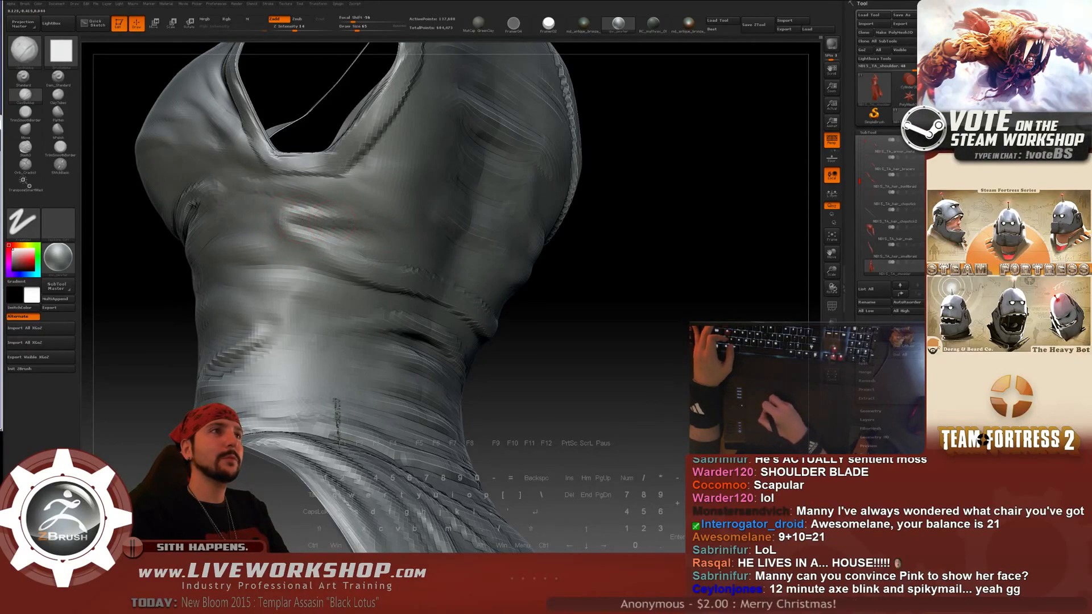
pyautogui.press('shift')
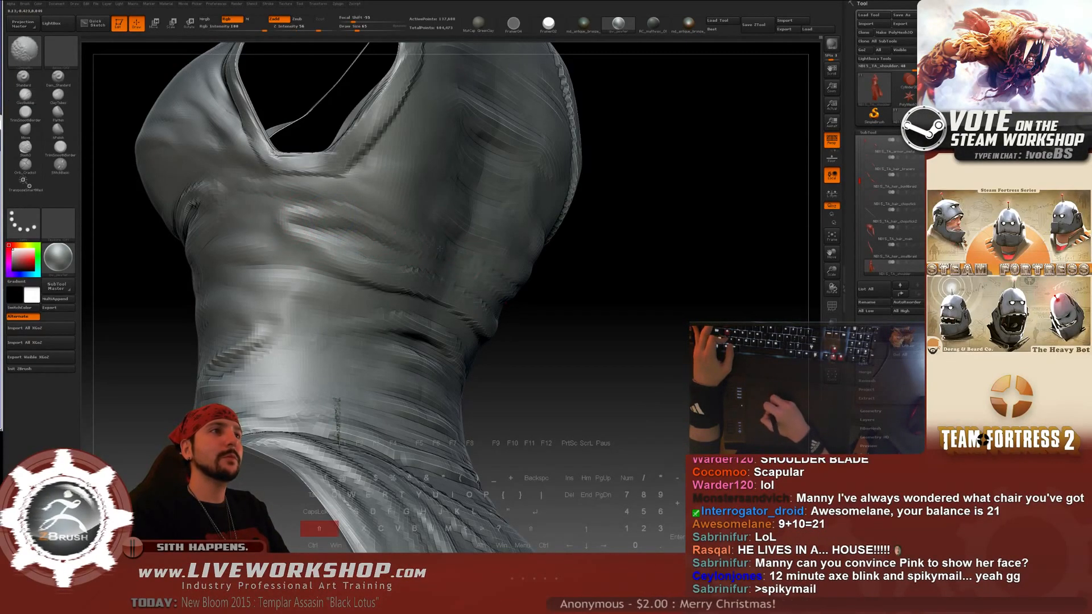
pyautogui.press('f')
pyautogui.moveTo(519, 153)
pyautogui.mouseDown()
pyautogui.moveTo(561, 217)
pyautogui.moveTo(574, 199)
pyautogui.moveTo(633, 268)
pyautogui.moveTo(637, 302)
pyautogui.mouseUp()
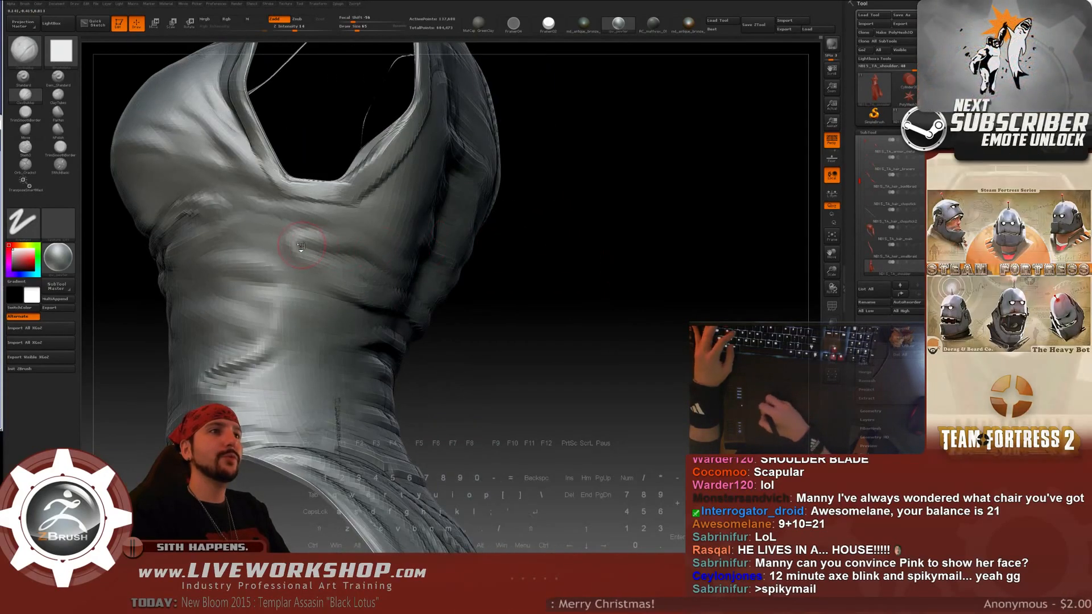
pyautogui.moveTo(499, 251); pyautogui.dragTo(451, 254)
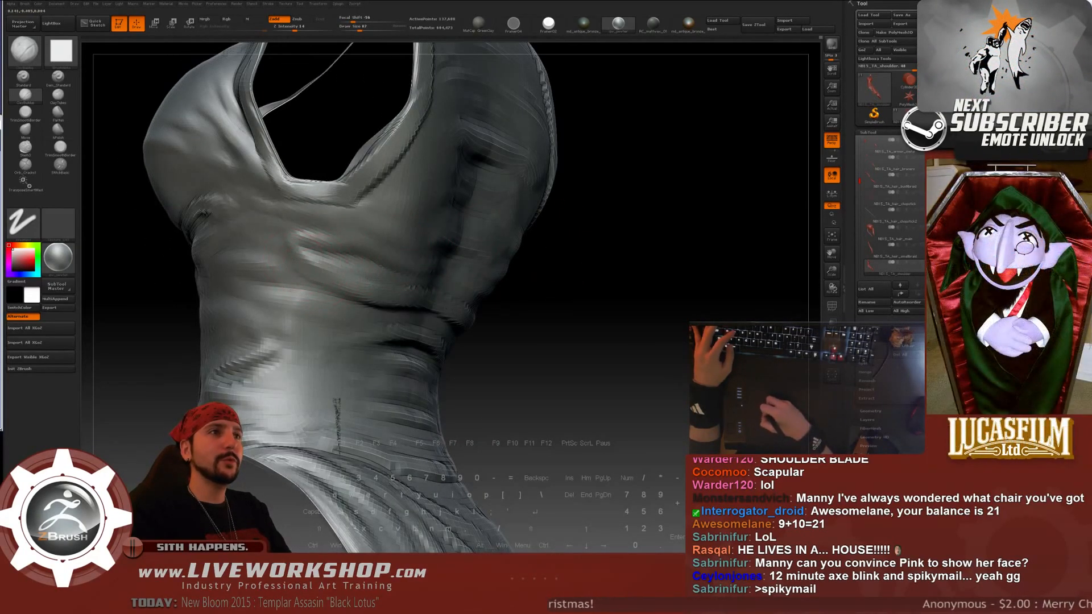
pyautogui.moveTo(320, 269)
pyautogui.keyDown('shift'); pyautogui.mouseDown()
pyautogui.moveTo(349, 275)
pyautogui.moveTo(336, 275)
pyautogui.mouseUp(); pyautogui.keyUp('shift')
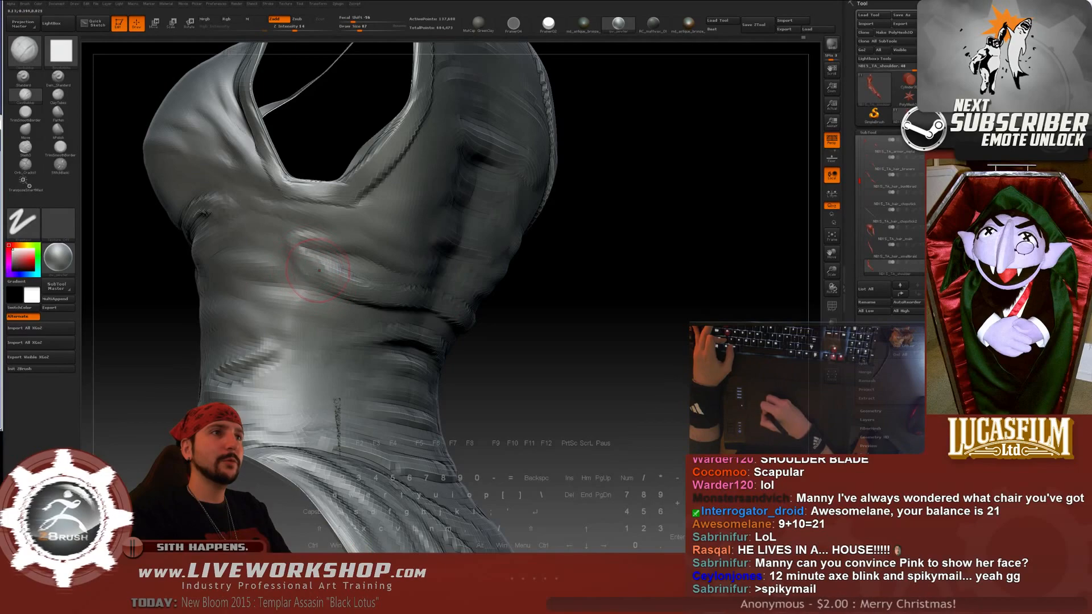
pyautogui.press('alt')
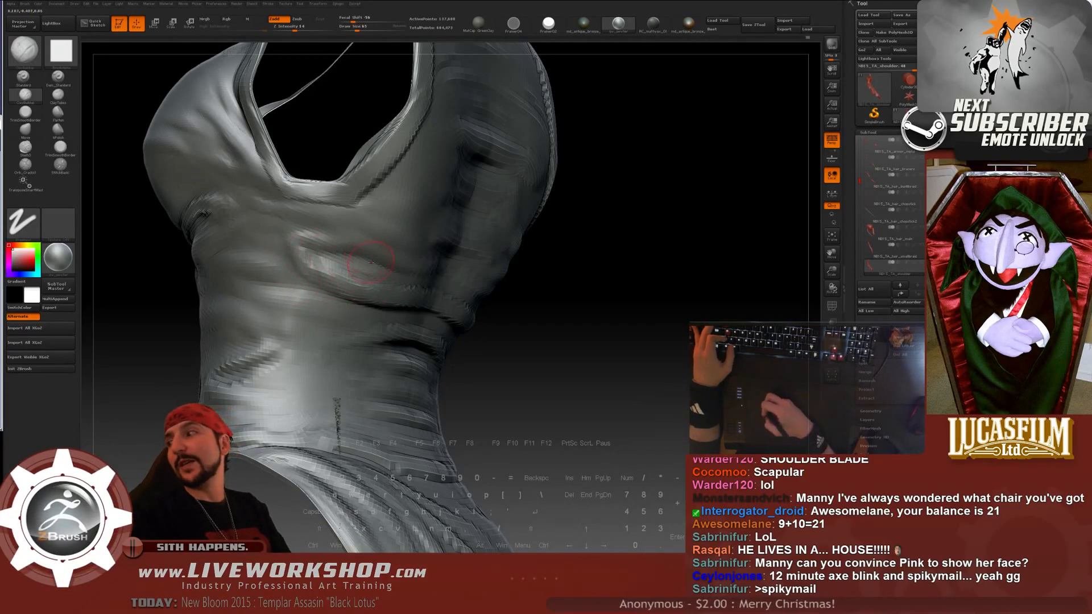
pyautogui.press('shift')
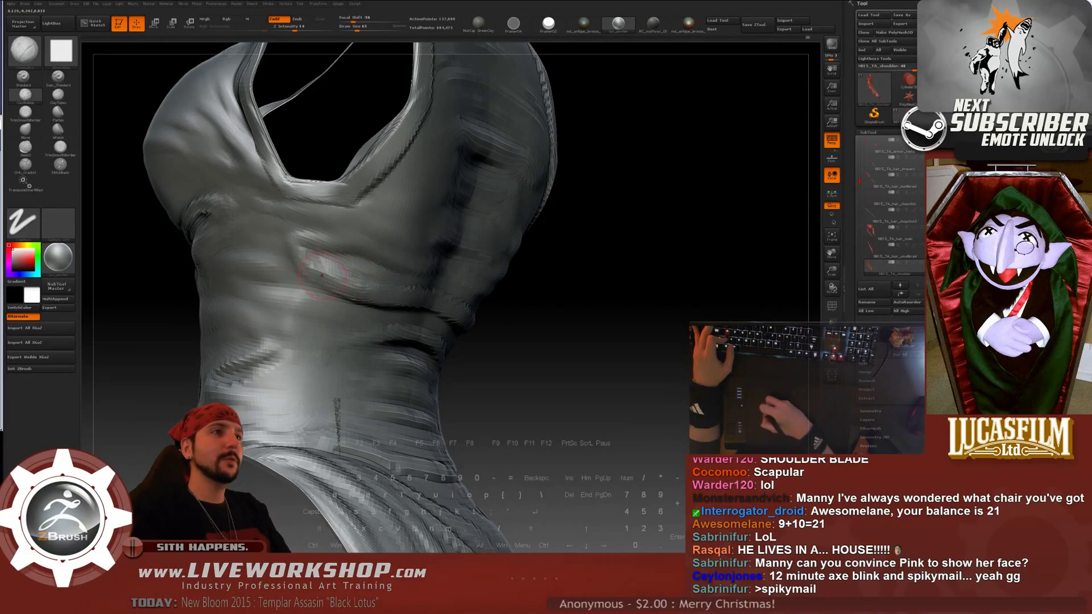
# - Build up a diagonal wrinkle across the front of the abdomen and smooth the cloth around it
pyautogui.moveTo(574, 279); pyautogui.dragTo(657, 199)
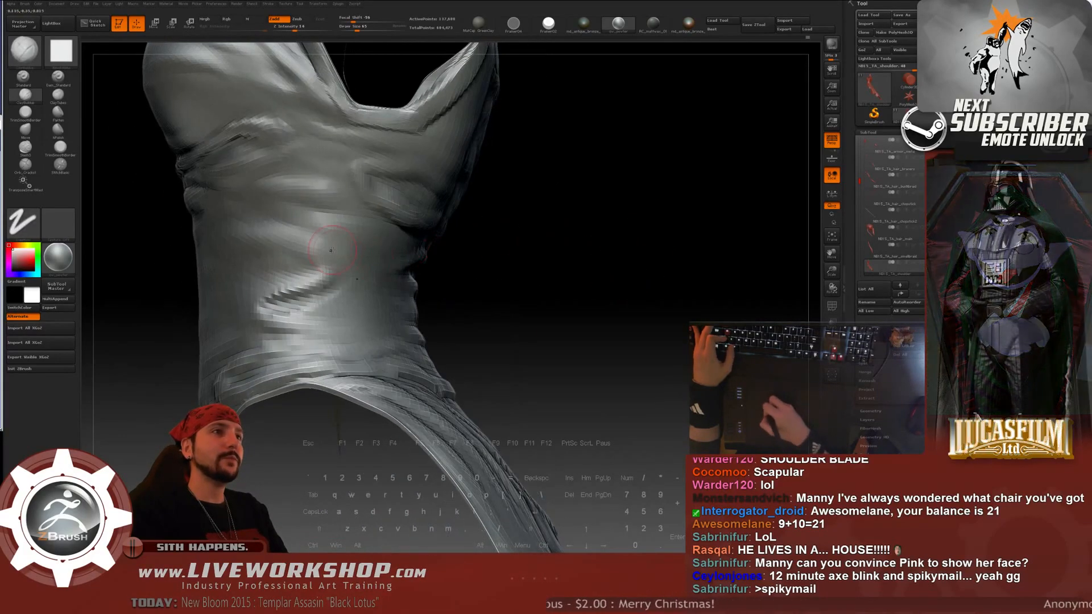
pyautogui.press('shift')
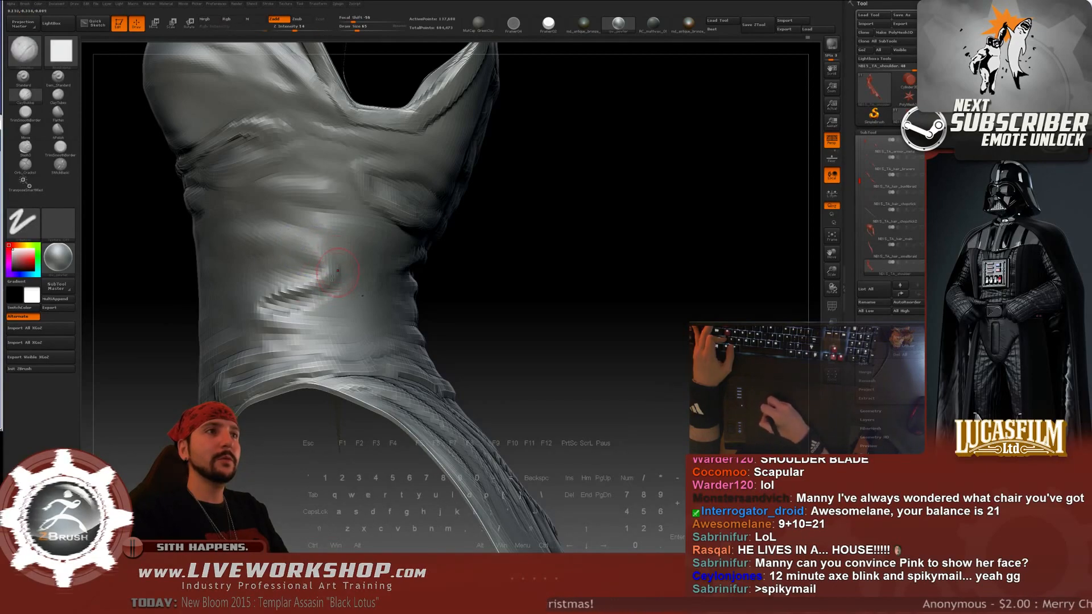
pyautogui.moveTo(521, 255); pyautogui.dragTo(363, 262)
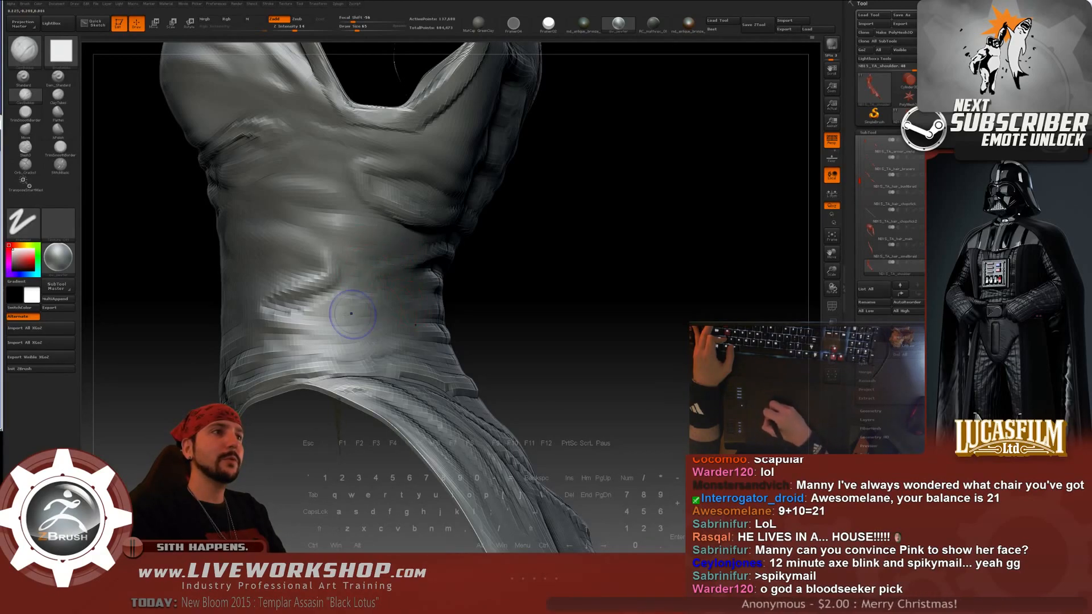
pyautogui.press('shift')
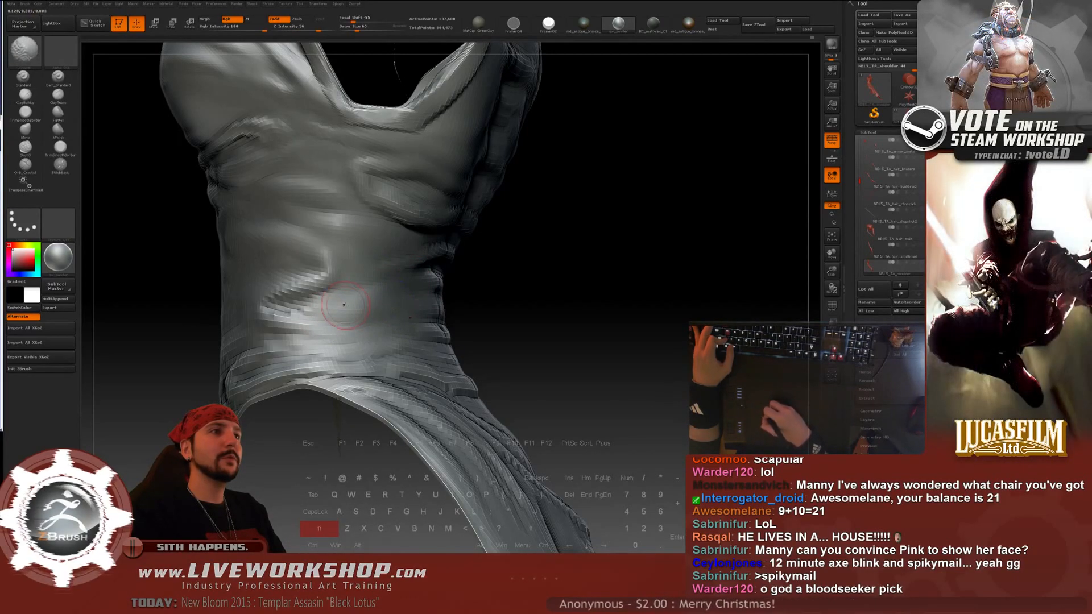
pyautogui.press('alt')
pyautogui.press('shift')
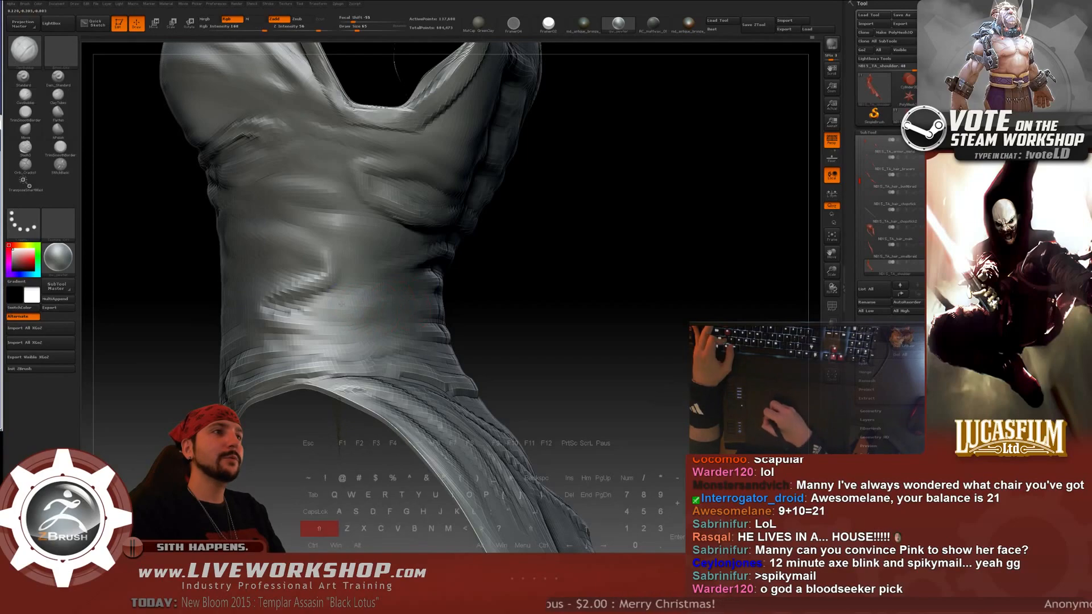
pyautogui.press('shift')
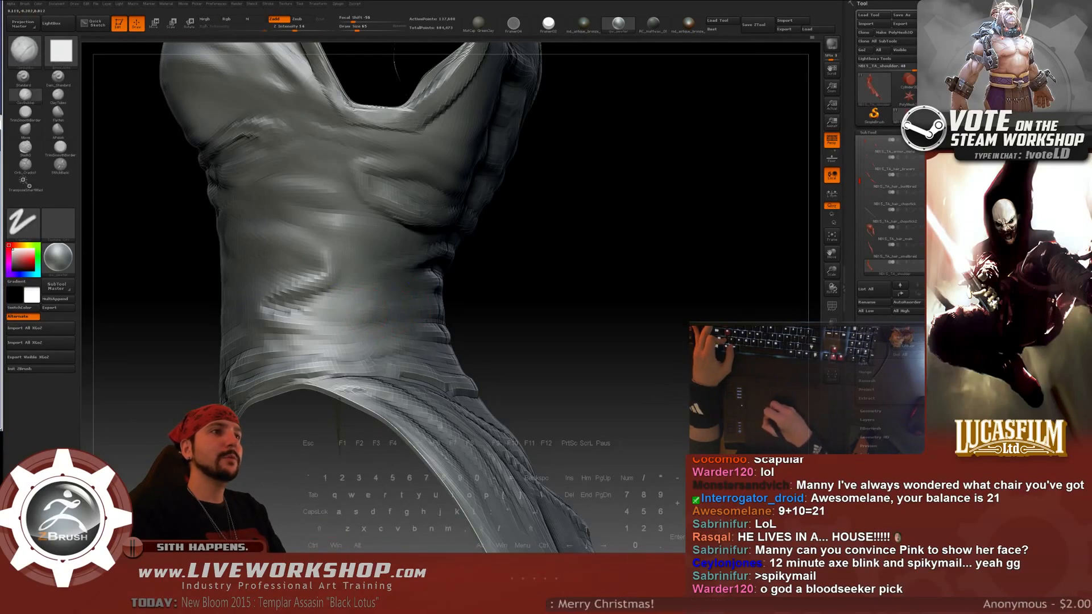
pyautogui.press('shift')
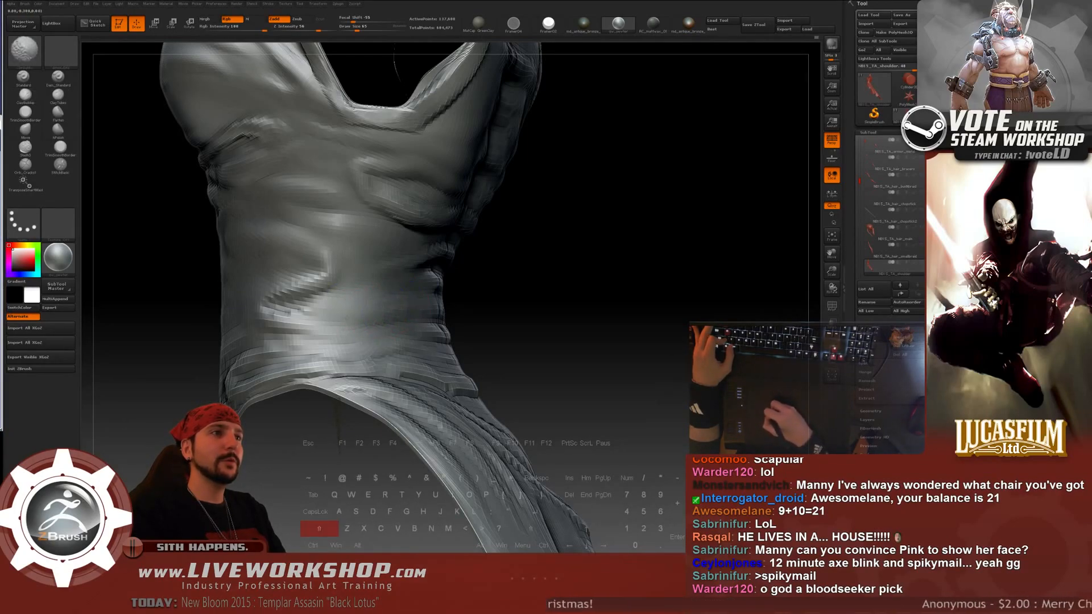
# - Reshape the upper end of the diagonal abdomen wrinkle and blend it into the surrounding cloth
pyautogui.press('f')
pyautogui.moveTo(509, 190)
pyautogui.mouseDown()
pyautogui.moveTo(532, 245)
pyautogui.moveTo(556, 234)
pyautogui.moveTo(662, 265)
pyautogui.moveTo(324, 280)
pyautogui.mouseUp()
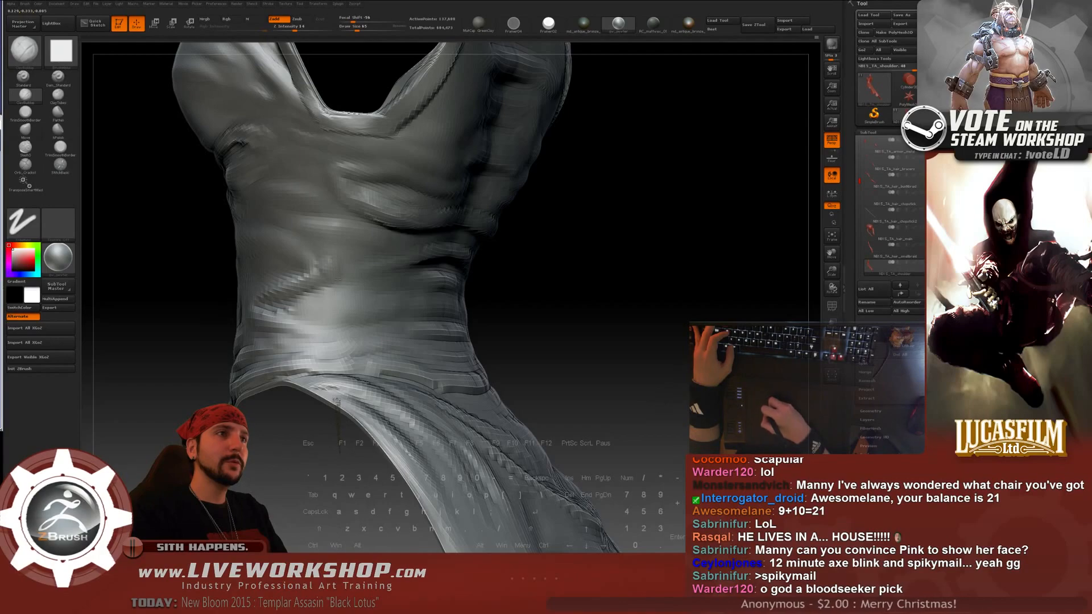
pyautogui.moveTo(338, 279)
pyautogui.mouseDown()
pyautogui.moveTo(311, 275)
pyautogui.moveTo(325, 250)
pyautogui.moveTo(326, 265)
pyautogui.moveTo(313, 264)
pyautogui.moveTo(335, 266)
pyautogui.mouseUp()
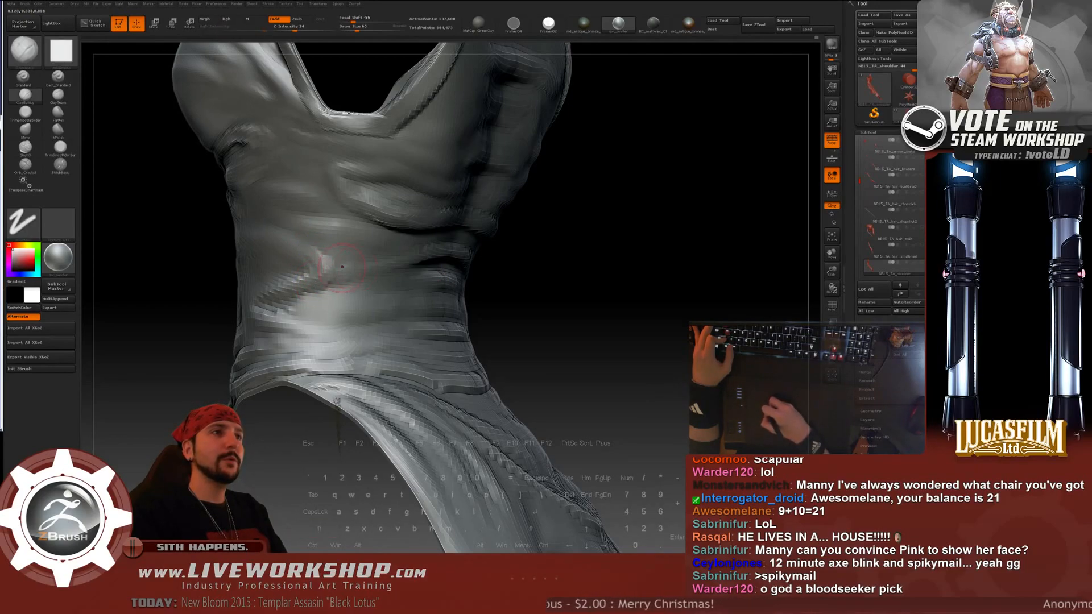
pyautogui.press('shift')
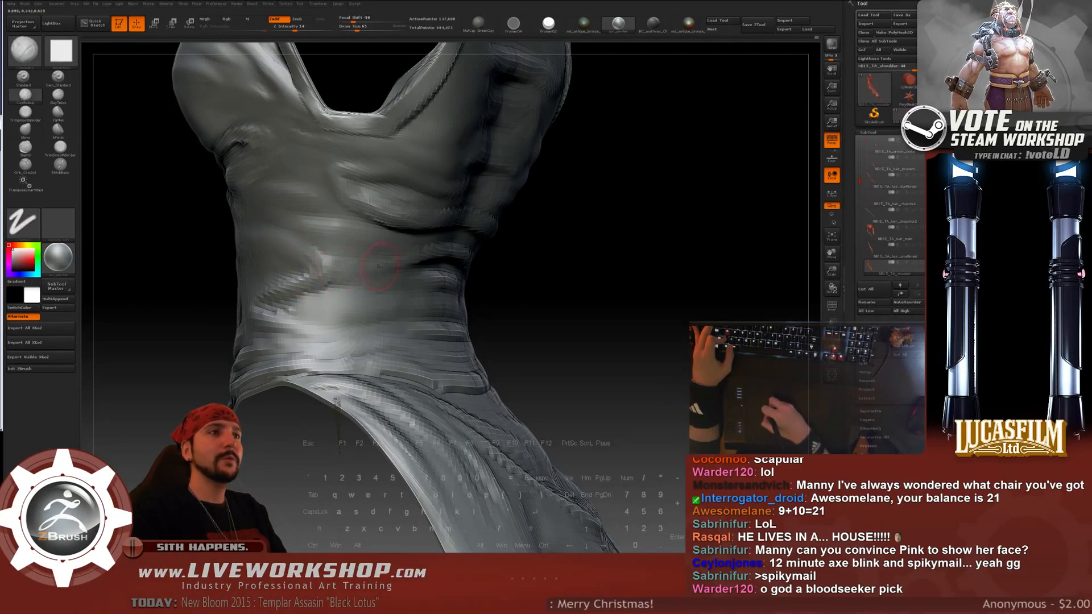
pyautogui.press('shift')
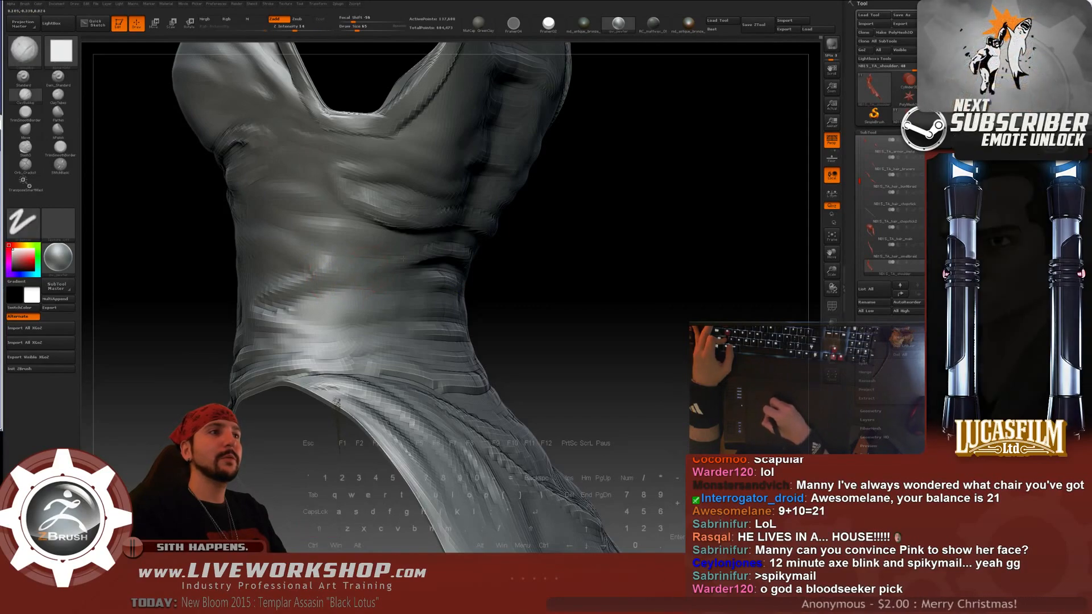
# - Refine and smooth the horizontal compression wrinkles around the waist above the skirt
pyautogui.press('f')
pyautogui.moveTo(615, 295)
pyautogui.mouseDown()
pyautogui.moveTo(561, 207)
pyautogui.moveTo(634, 224)
pyautogui.moveTo(589, 233)
pyautogui.mouseUp()
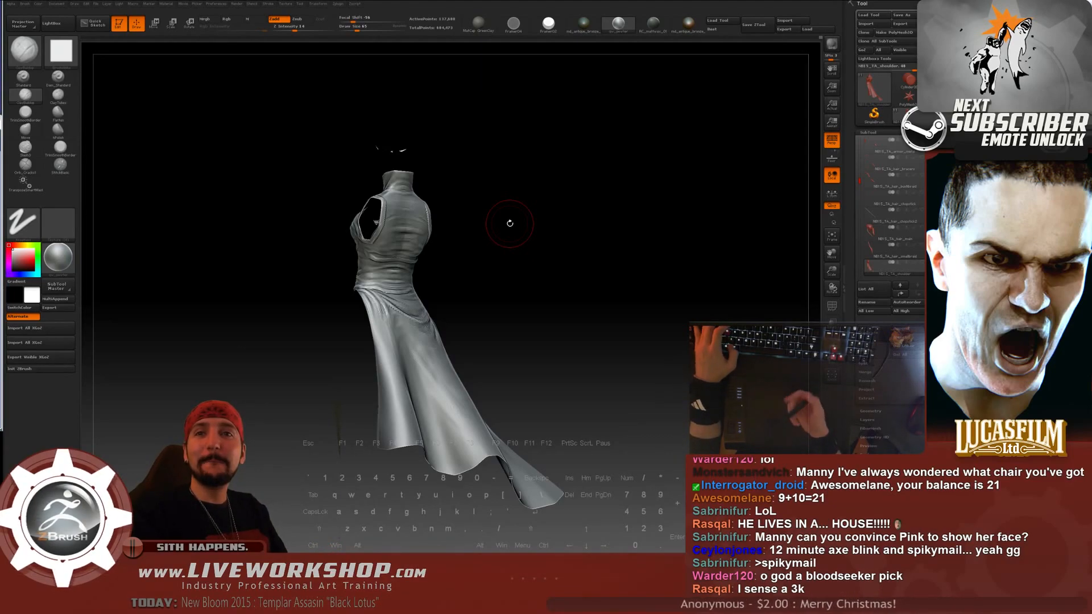
pyautogui.moveTo(614, 199)
pyautogui.keyDown('shift'); pyautogui.mouseDown()
pyautogui.moveTo(636, 198)
pyautogui.moveTo(612, 181)
pyautogui.moveTo(614, 197)
pyautogui.moveTo(645, 181)
pyautogui.moveTo(632, 148)
pyautogui.moveTo(680, 181)
pyautogui.moveTo(649, 176)
pyautogui.moveTo(700, 176)
pyautogui.moveTo(689, 181)
pyautogui.mouseUp(); pyautogui.keyUp('shift')
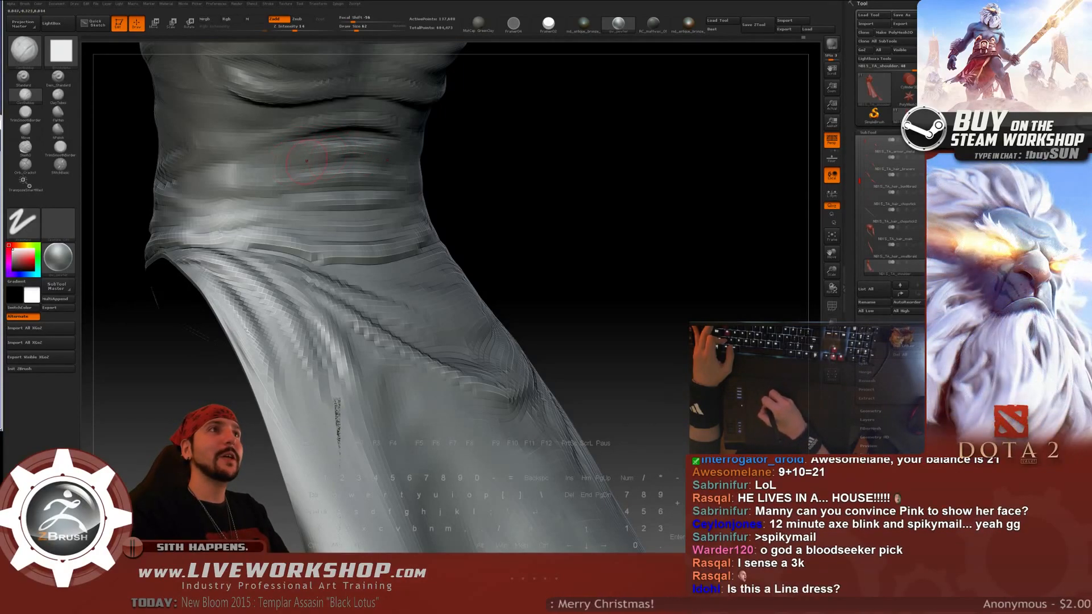
pyautogui.press('shift')
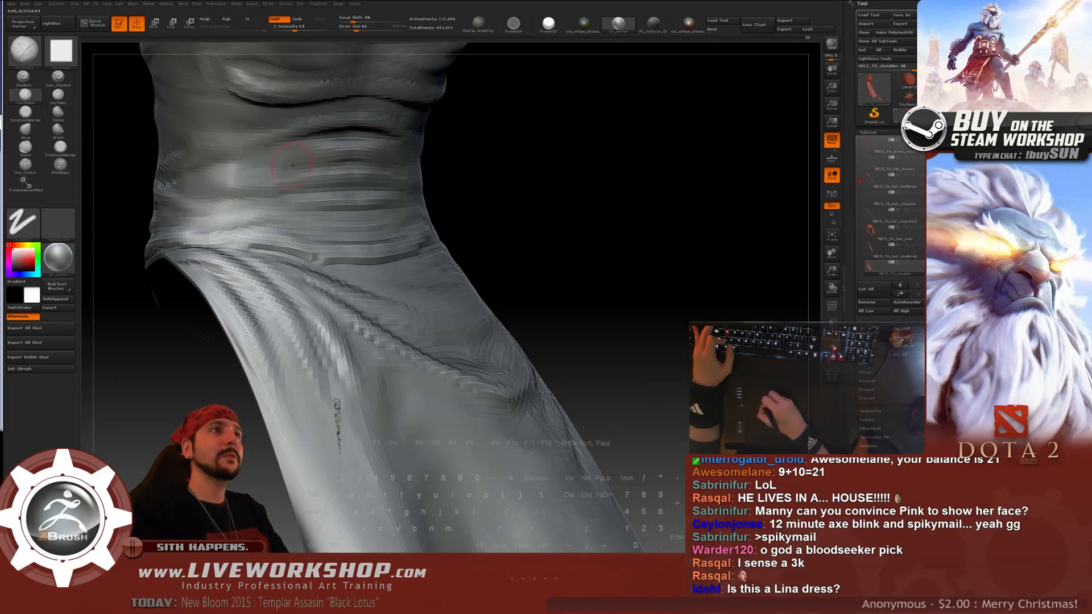
# - Redo a history step, begin a sculpt stroke on the upper skirt and accept discarding the newer undo history
pyautogui.moveTo(602, 262)
pyautogui.keyDown('alt'); pyautogui.mouseDown()
pyautogui.moveTo(575, 165)
pyautogui.moveTo(537, 160)
pyautogui.mouseUp(); pyautogui.keyUp('alt')
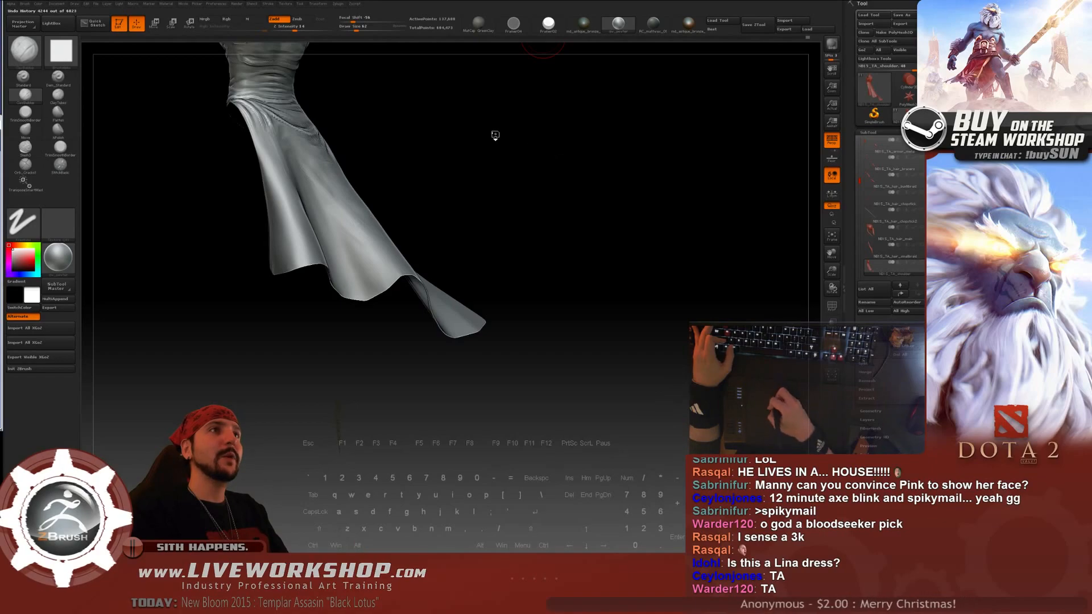
pyautogui.hotkey('ctrl', 'shift', 'z')
pyautogui.keyDown('alt'); pyautogui.moveTo(563, 167); pyautogui.dragTo(580, 210); pyautogui.keyUp('alt')
pyautogui.moveTo(606, 157)
pyautogui.keyDown('alt'); pyautogui.mouseDown()
pyautogui.moveTo(622, 202)
pyautogui.moveTo(592, 117)
pyautogui.moveTo(600, 132)
pyautogui.moveTo(705, 173)
pyautogui.mouseUp(); pyautogui.keyUp('alt')
pyautogui.click(300, 133)
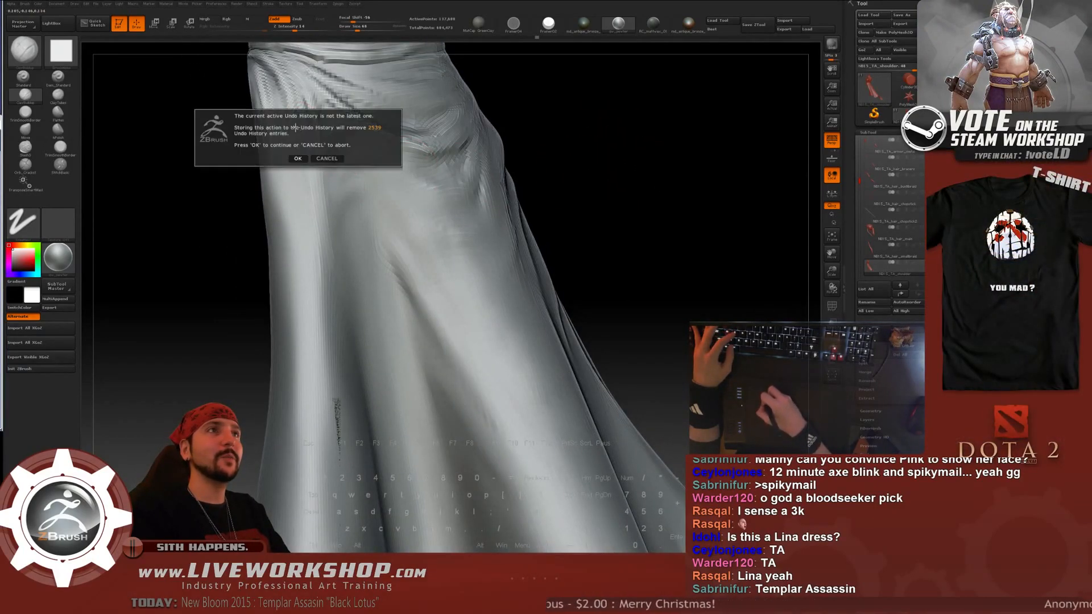
pyautogui.click(299, 159)
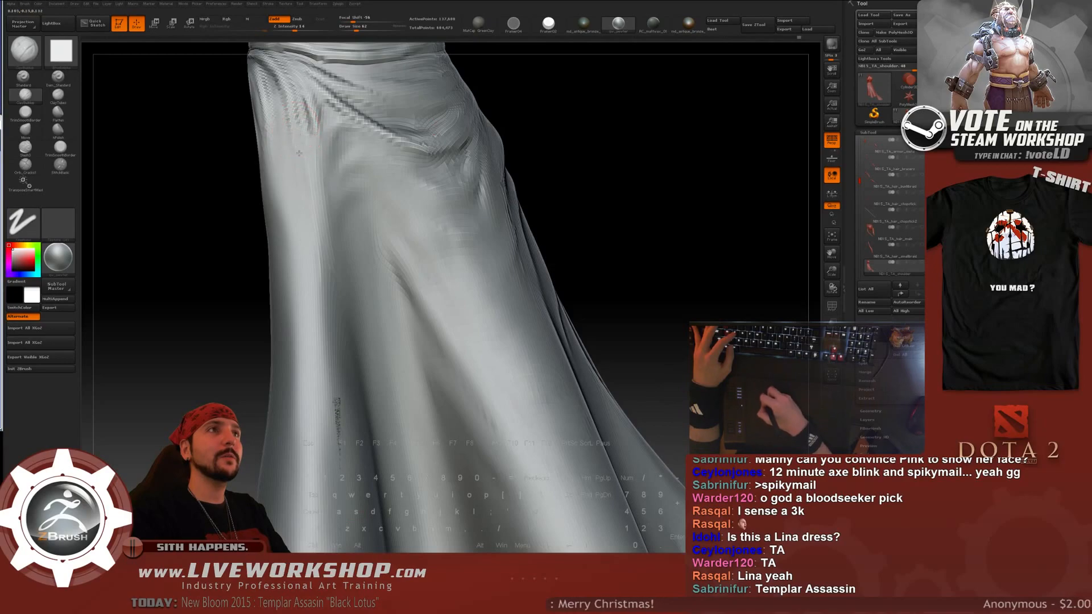
# - Sculpt vertical drapery folds below the hip at the front edge of the skirt and smooth their ends
pyautogui.keyDown('shift'); pyautogui.moveTo(303, 128); pyautogui.dragTo(300, 168); pyautogui.keyUp('shift')
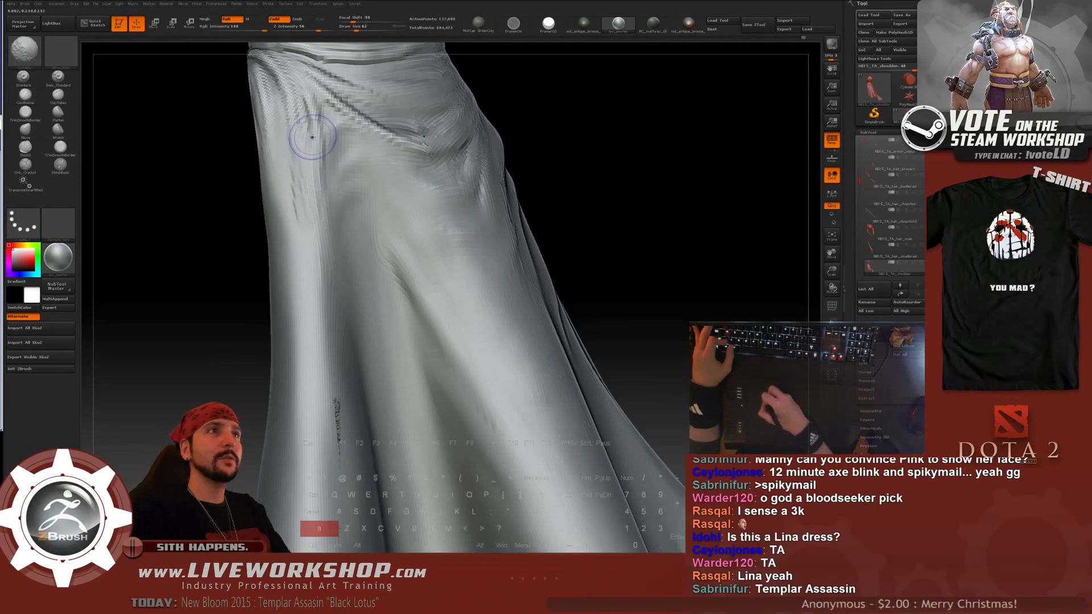
pyautogui.keyDown('shift'); pyautogui.moveTo(309, 138); pyautogui.dragTo(312, 217); pyautogui.keyUp('shift')
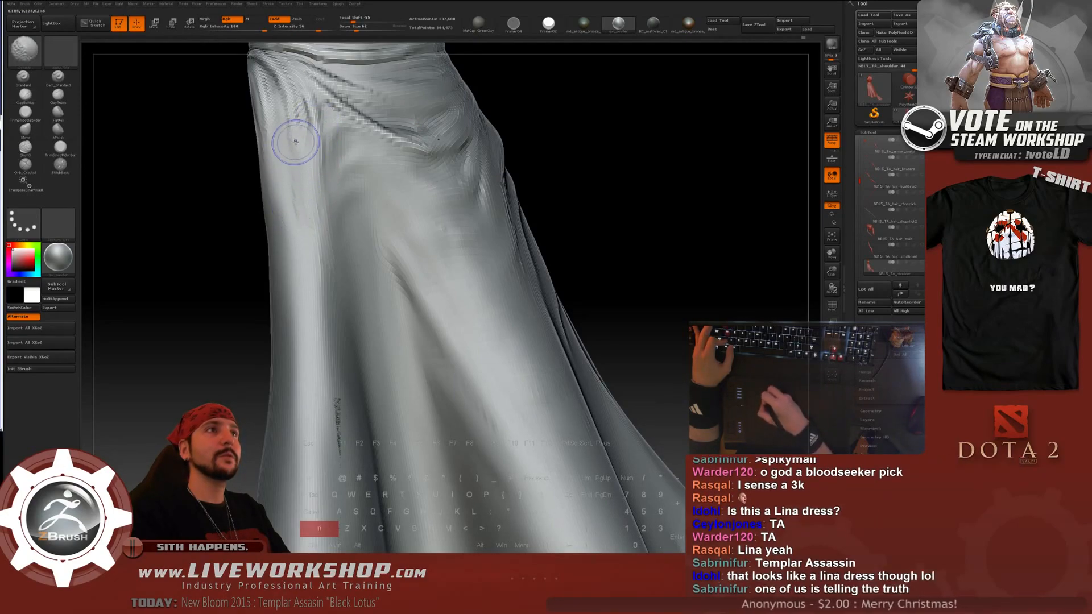
pyautogui.moveTo(285, 178)
pyautogui.mouseDown()
pyautogui.moveTo(273, 155)
pyautogui.moveTo(293, 219)
pyautogui.moveTo(266, 117)
pyautogui.mouseUp()
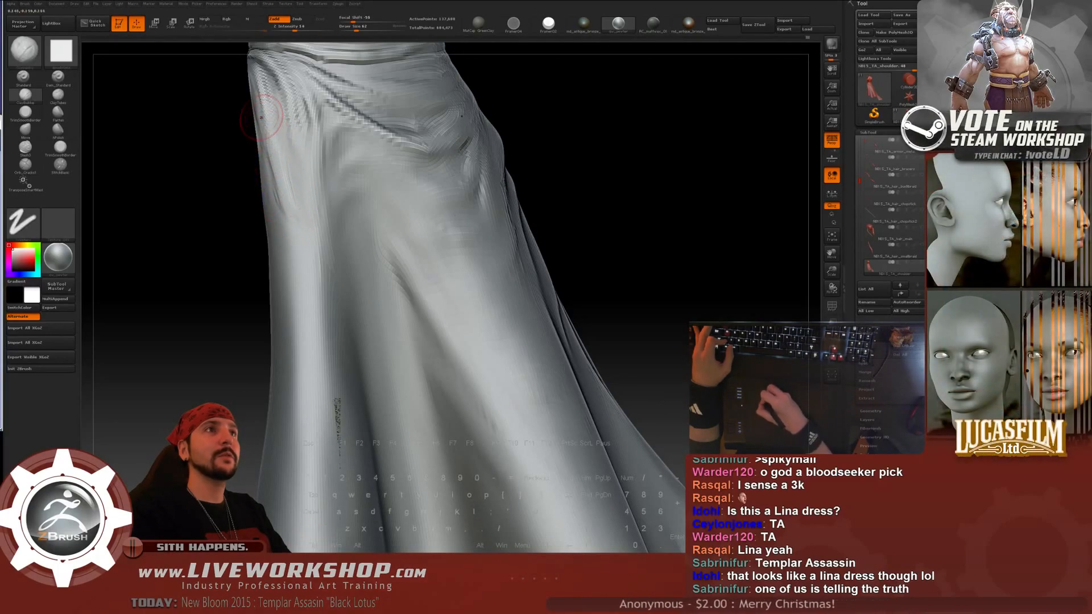
pyautogui.press('shift')
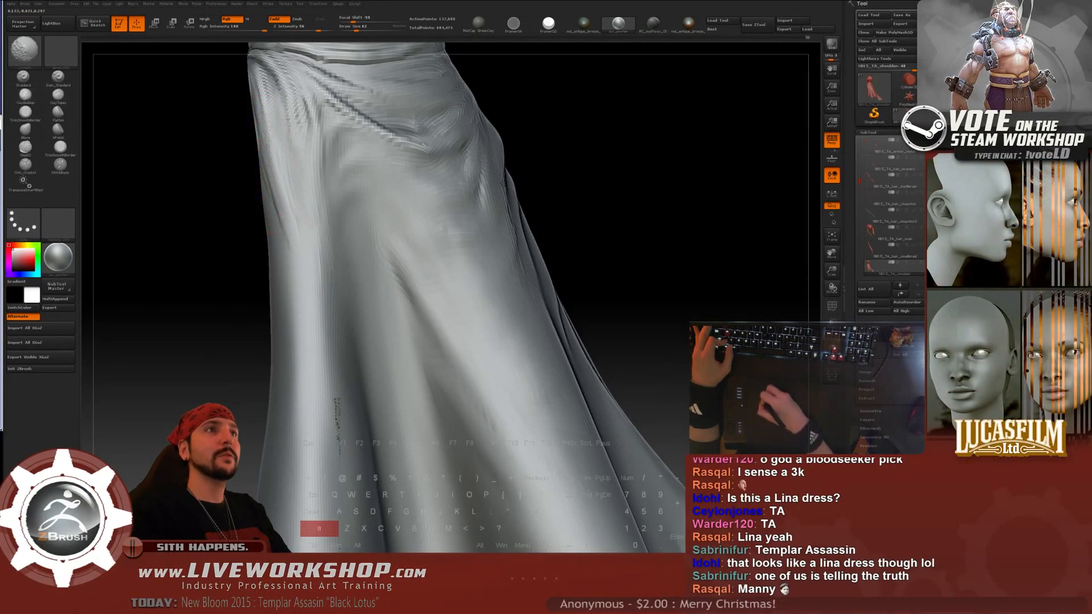
pyautogui.keyDown('shift'); pyautogui.moveTo(273, 164); pyautogui.dragTo(300, 256); pyautogui.keyUp('shift')
# - Deepen and extend the folds running from the hip down the skirt's front edge, smoothing them into the cloth
pyautogui.keyDown('alt'); pyautogui.moveTo(592, 188); pyautogui.dragTo(590, 49); pyautogui.keyUp('alt')
pyautogui.keyDown('alt'); pyautogui.moveTo(556, 216); pyautogui.dragTo(558, 247); pyautogui.keyUp('alt')
pyautogui.keyDown('alt'); pyautogui.moveTo(575, 188); pyautogui.dragTo(532, 148); pyautogui.keyUp('alt')
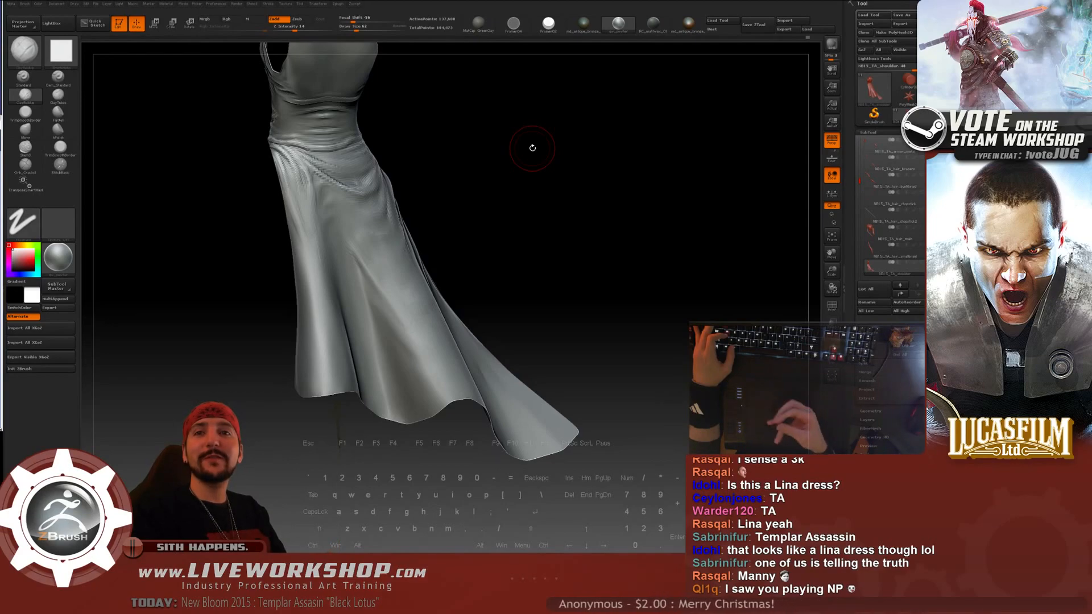
pyautogui.moveTo(521, 191)
pyautogui.mouseDown()
pyautogui.moveTo(544, 197)
pyautogui.moveTo(614, 178)
pyautogui.moveTo(603, 179)
pyautogui.moveTo(612, 200)
pyautogui.moveTo(622, 171)
pyautogui.moveTo(589, 176)
pyautogui.moveTo(595, 153)
pyautogui.moveTo(569, 152)
pyautogui.mouseUp()
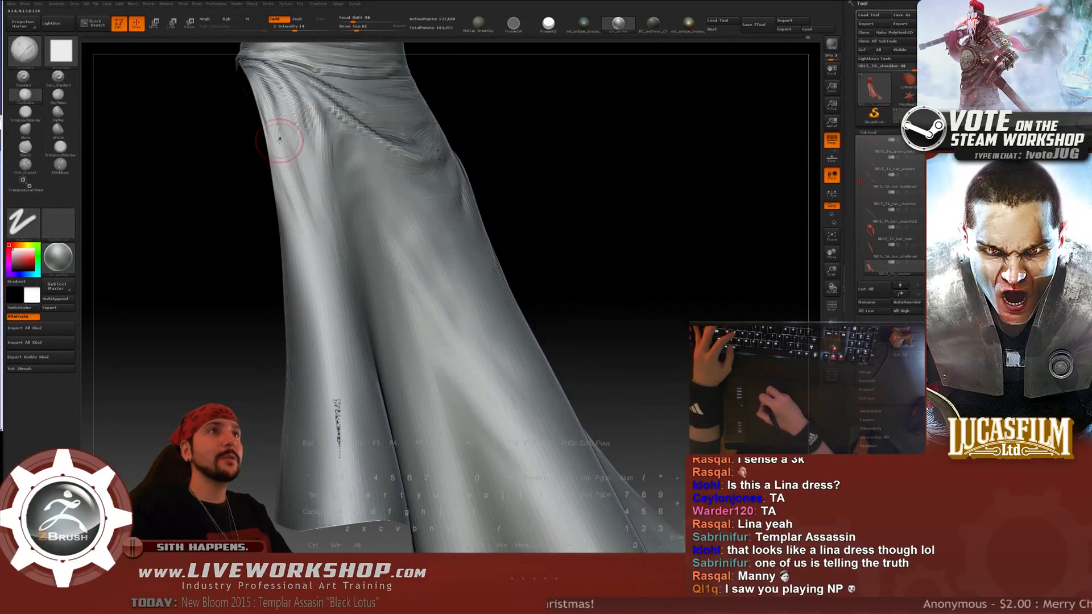
pyautogui.moveTo(282, 137); pyautogui.dragTo(296, 180)
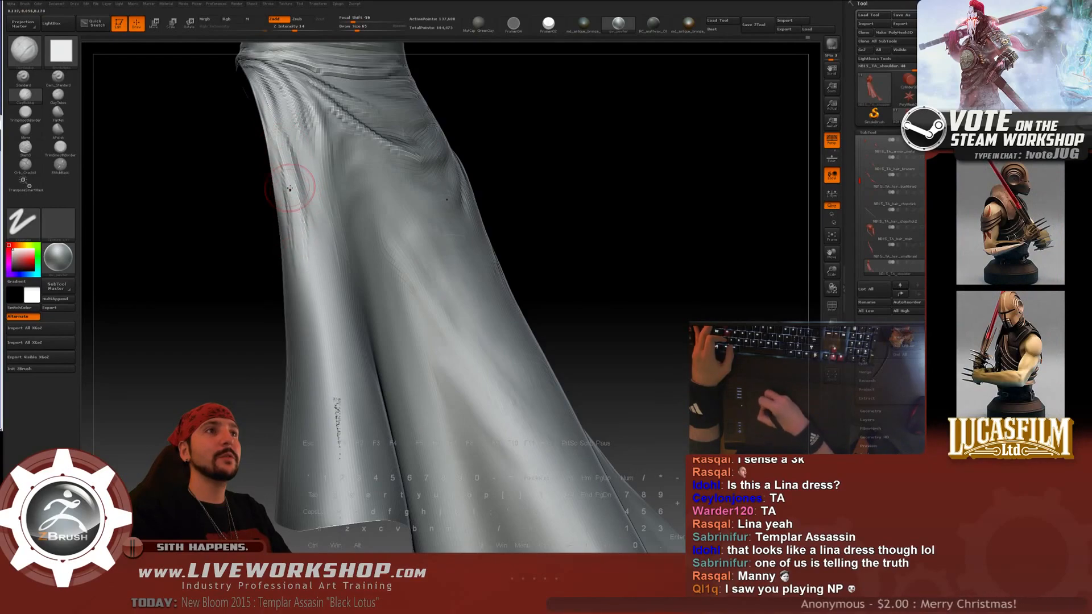
pyautogui.press('shift')
pyautogui.moveTo(244, 126); pyautogui.dragTo(266, 130)
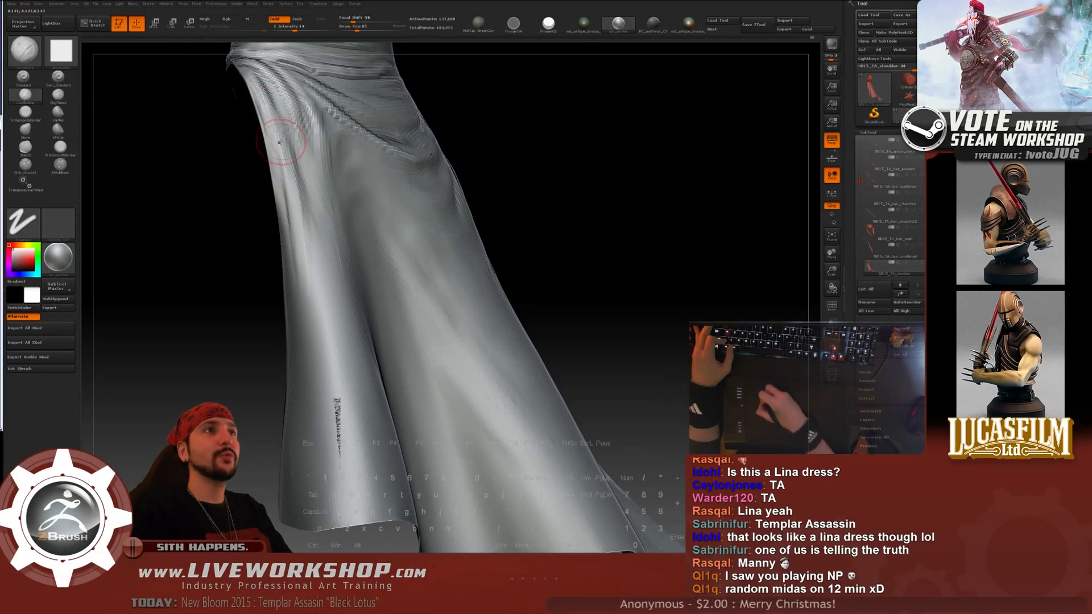
pyautogui.press('shift')
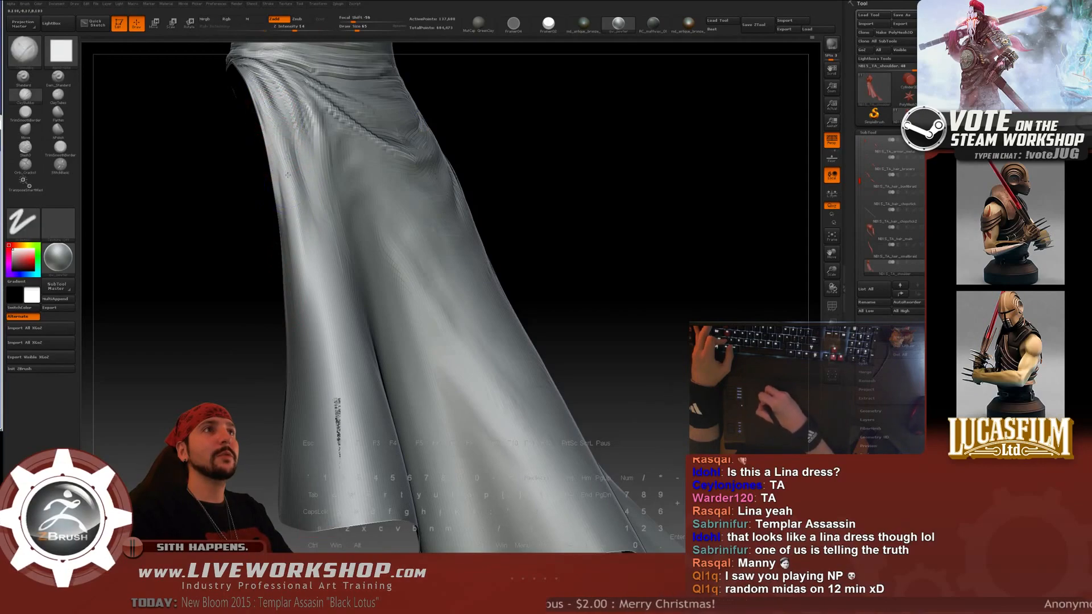
pyautogui.moveTo(287, 170)
pyautogui.keyDown('shift'); pyautogui.mouseDown()
pyautogui.moveTo(289, 117)
pyautogui.moveTo(304, 259)
pyautogui.mouseUp(); pyautogui.keyUp('shift')
pyautogui.moveTo(553, 227)
pyautogui.keyDown('alt'); pyautogui.mouseDown()
pyautogui.moveTo(558, 126)
pyautogui.moveTo(583, 173)
pyautogui.moveTo(586, 258)
pyautogui.moveTo(634, 132)
pyautogui.moveTo(641, 148)
pyautogui.moveTo(621, 149)
pyautogui.mouseUp(); pyautogui.keyUp('alt')
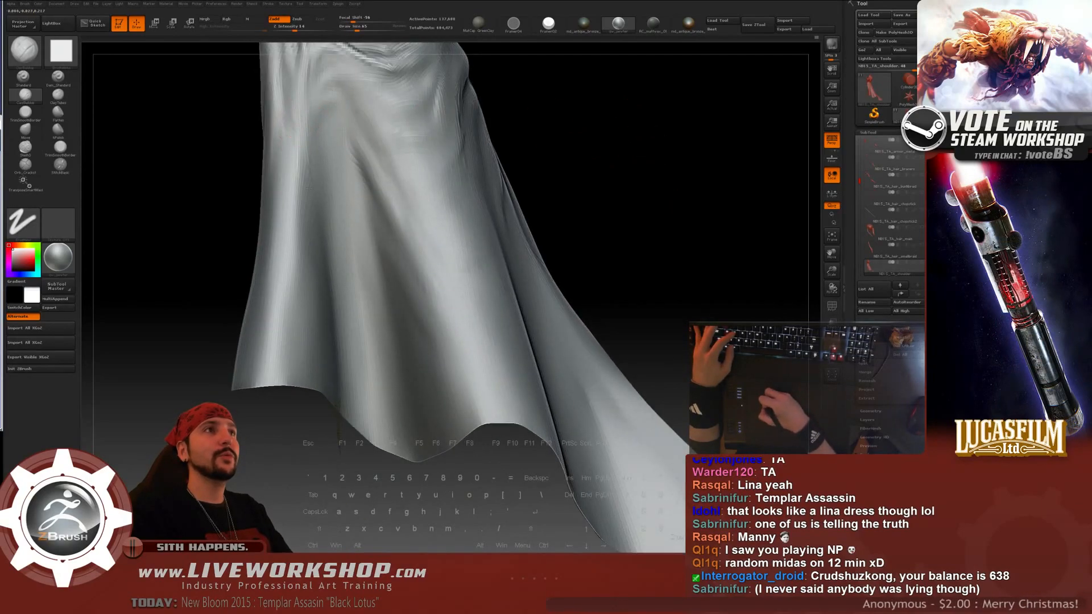
pyautogui.moveTo(311, 216); pyautogui.dragTo(332, 255)
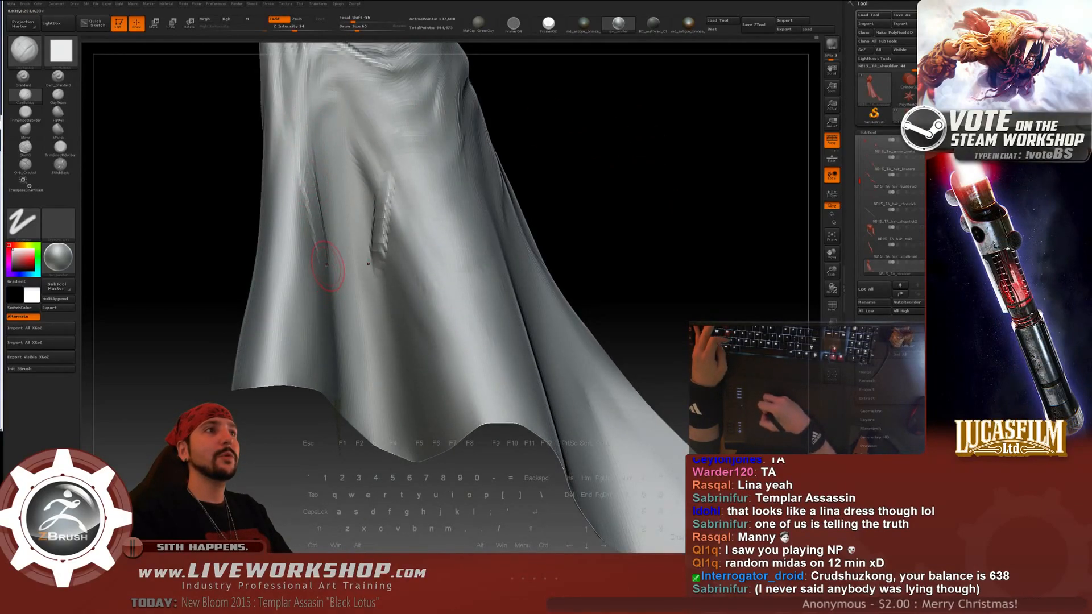
pyautogui.hotkey('ctrl', 'z')
pyautogui.hotkey('ctrl', 'z')
pyautogui.keyDown('alt'); pyautogui.moveTo(692, 151); pyautogui.dragTo(661, 219); pyautogui.keyUp('alt')
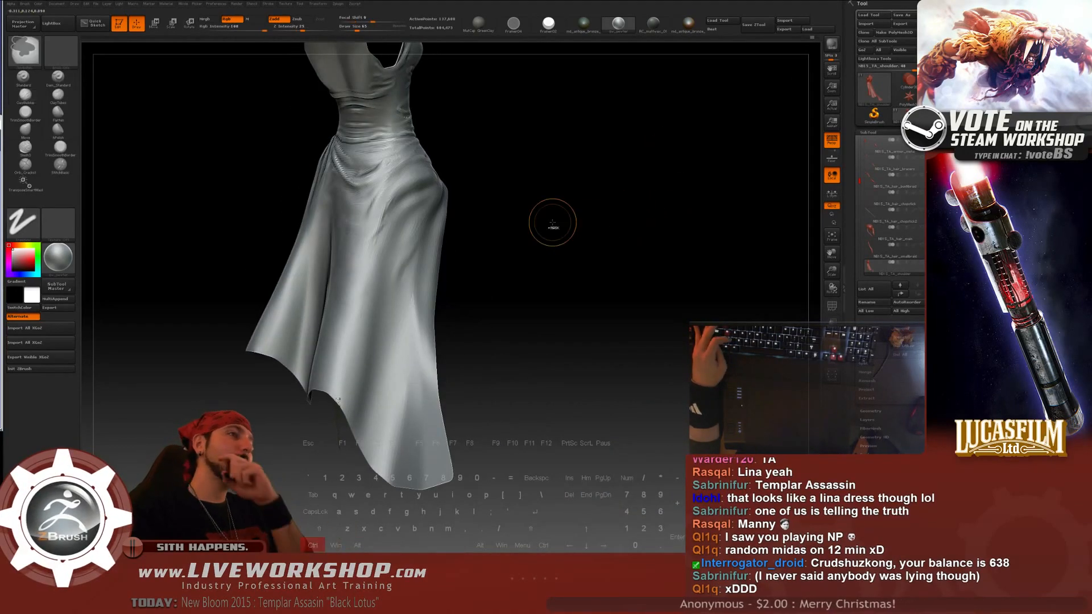
pyautogui.hotkey('ctrl', 'z')
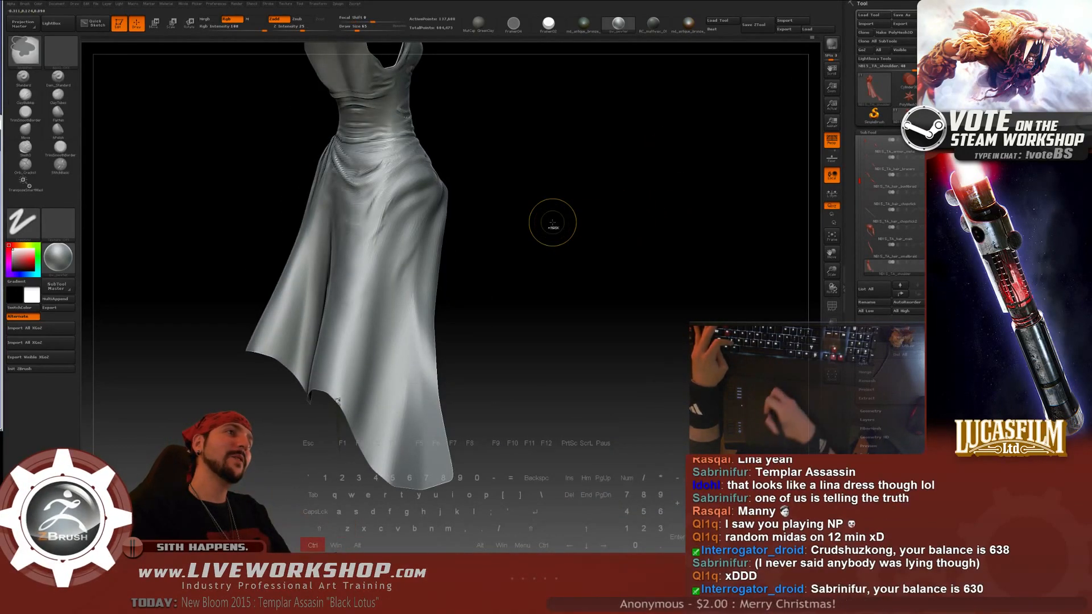
pyautogui.moveTo(595, 183); pyautogui.dragTo(560, 214)
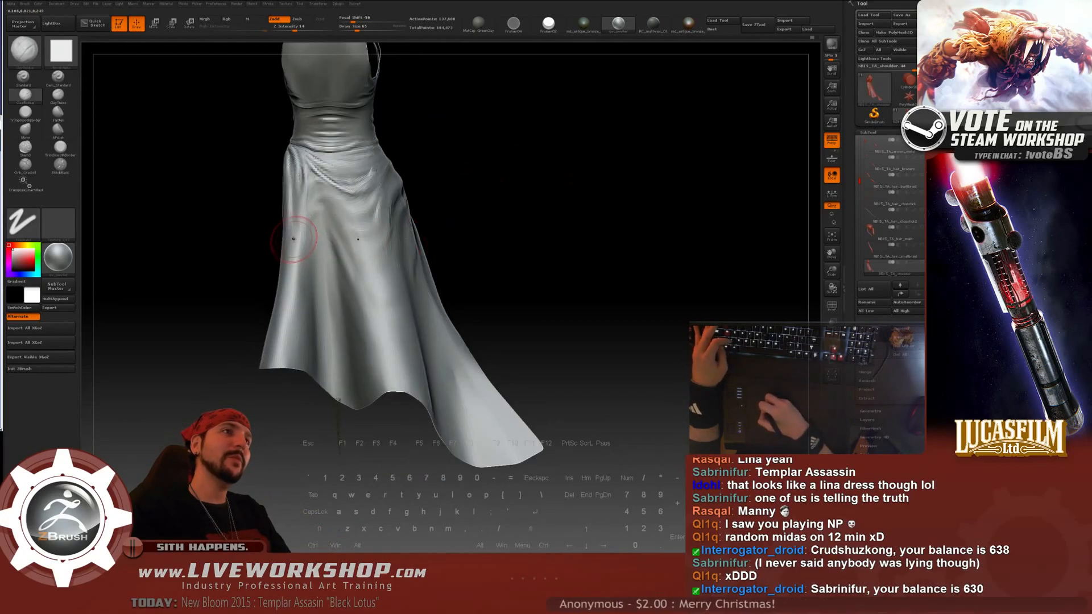
pyautogui.press('ctrl')
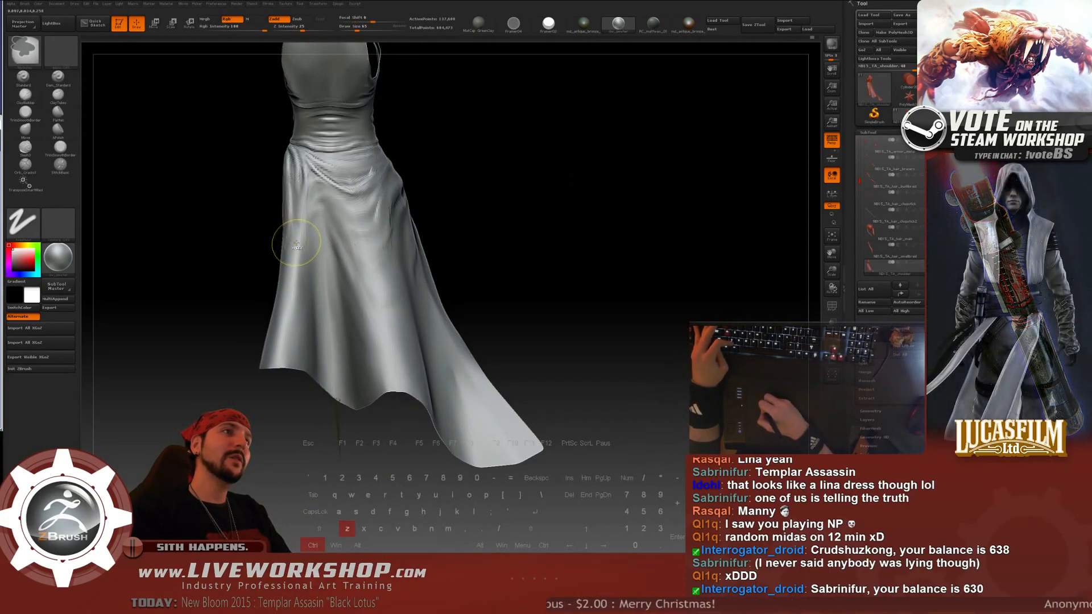
pyautogui.moveTo(489, 197)
pyautogui.keyDown('alt'); pyautogui.mouseDown()
pyautogui.moveTo(542, 203)
pyautogui.moveTo(577, 182)
pyautogui.moveTo(560, 207)
pyautogui.mouseUp(); pyautogui.keyUp('alt')
pyautogui.press('ctrl')
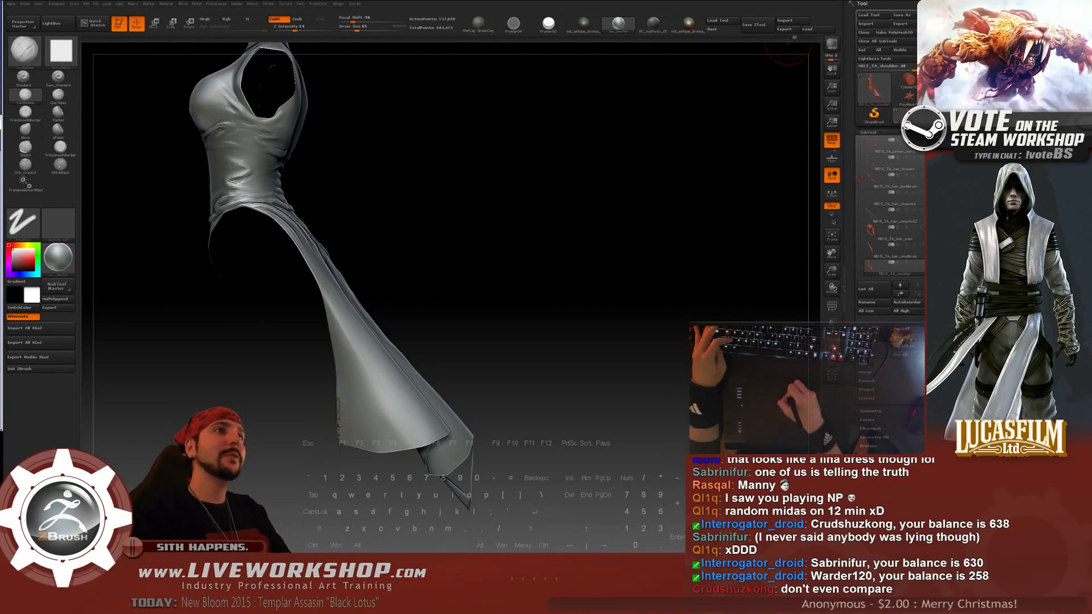
# - Jump between states in the undo history to compare versions of the skirt folds
pyautogui.click(790, 38)
pyautogui.moveTo(624, 188); pyautogui.dragTo(629, 171)
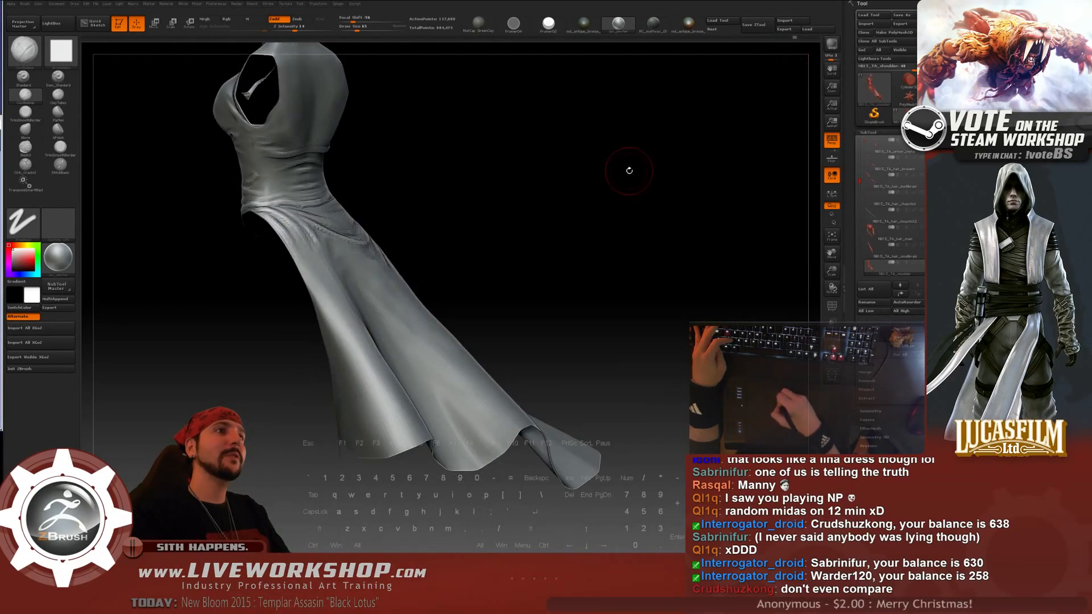
pyautogui.click(803, 38)
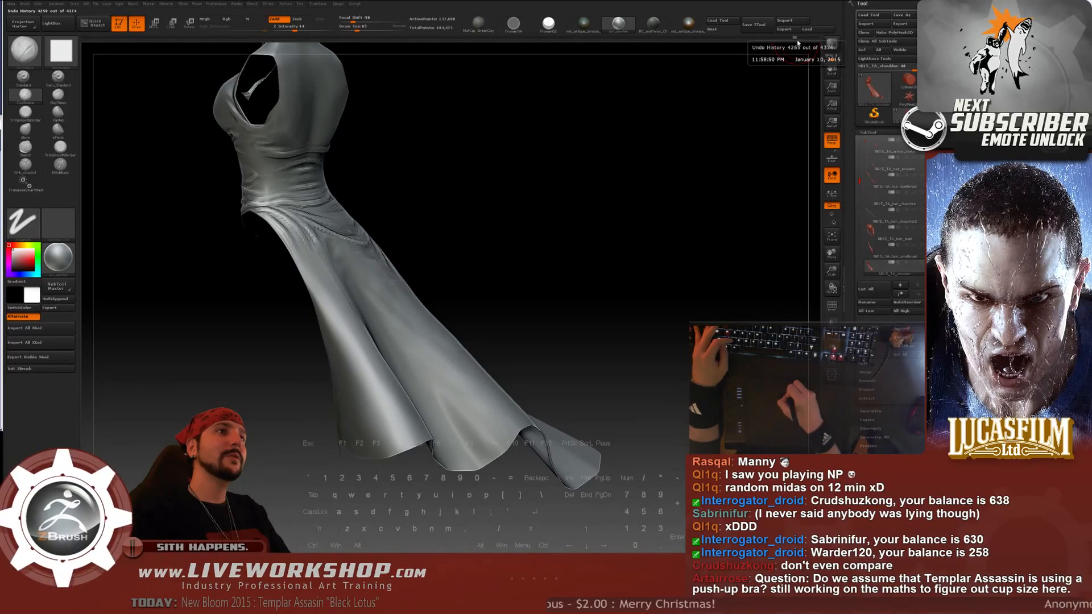
pyautogui.moveTo(801, 41)
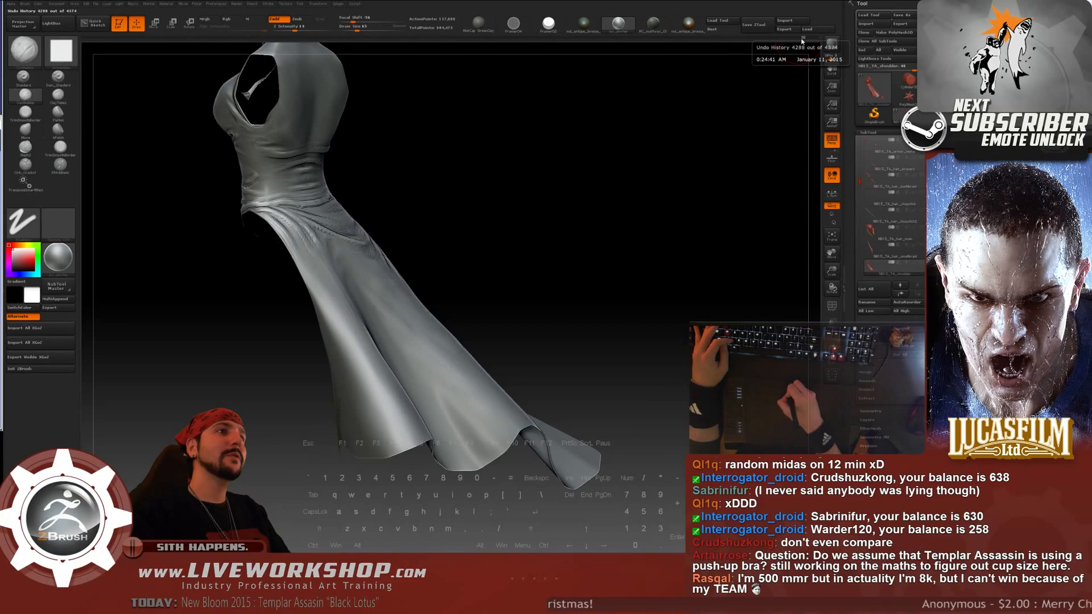
# - Sculpt short creases running down from the hip at the skirt's front edge and smooth them into the cloth
pyautogui.moveTo(585, 189); pyautogui.dragTo(626, 212)
pyautogui.press('x')
pyautogui.moveTo(617, 149)
pyautogui.mouseDown()
pyautogui.moveTo(590, 152)
pyautogui.moveTo(659, 151)
pyautogui.moveTo(645, 155)
pyautogui.mouseUp()
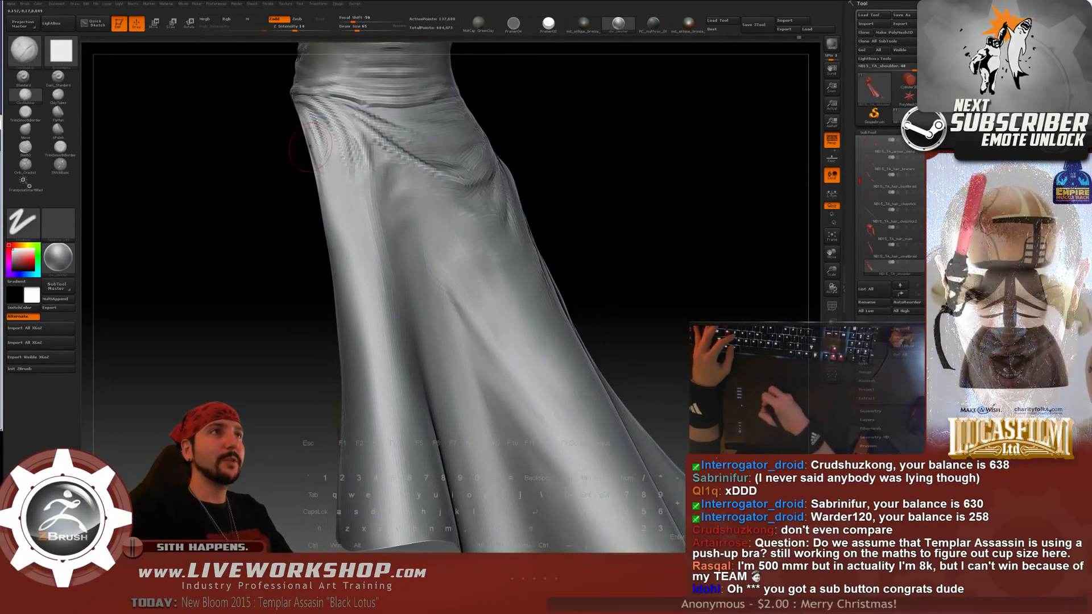
pyautogui.click(305, 120)
pyautogui.click(319, 175)
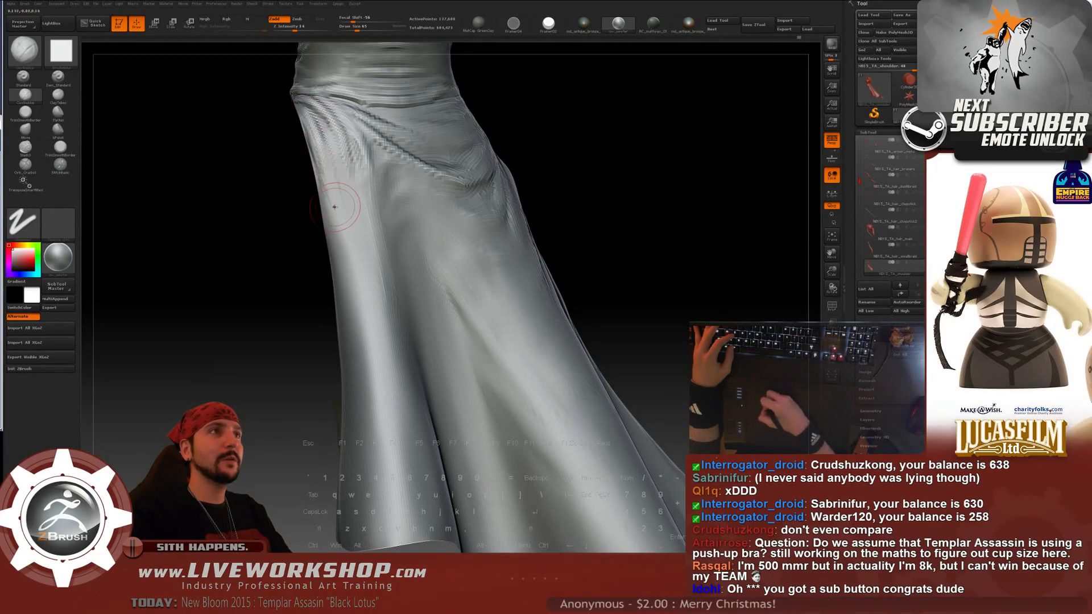
pyautogui.press('shift')
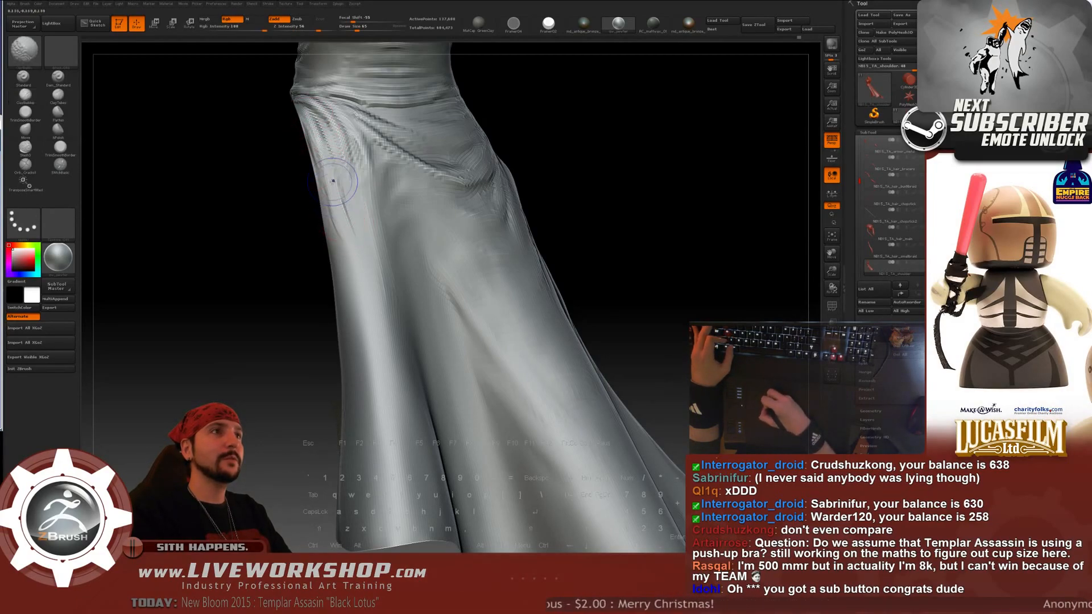
pyautogui.moveTo(632, 163); pyautogui.dragTo(587, 159)
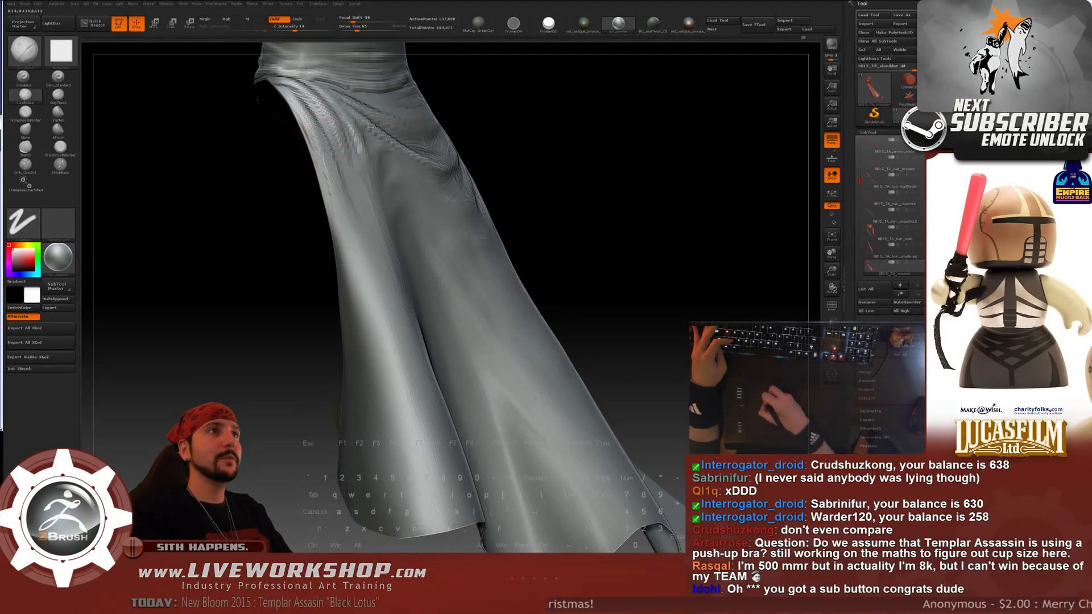
pyautogui.press('shift')
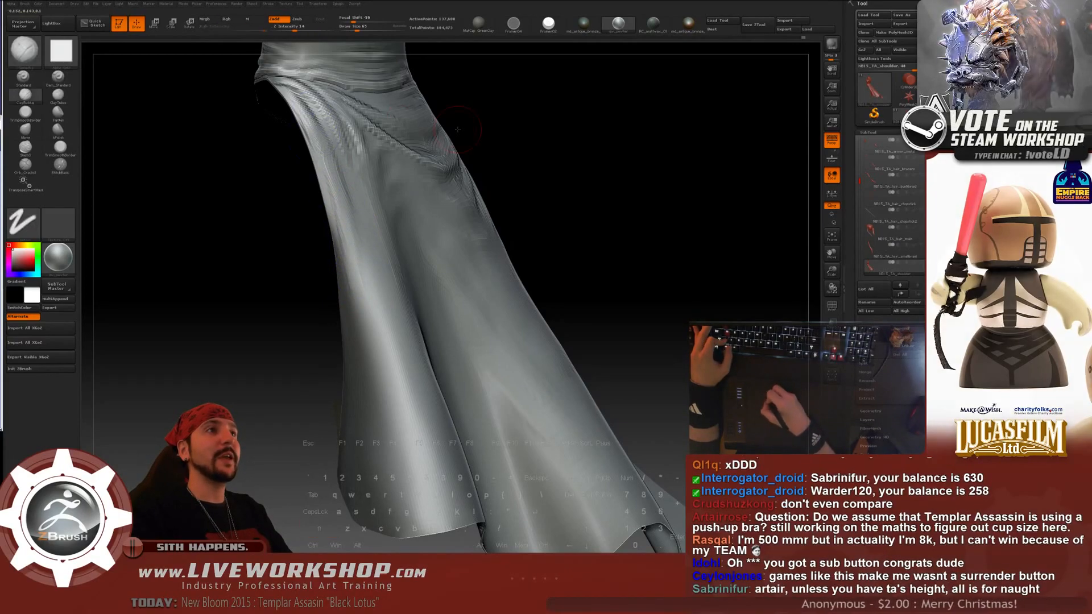
# - Adjust the brush size, build up the vertical fold just below the hip gathers and soften it with smoothing
pyautogui.moveTo(654, 119)
pyautogui.mouseDown()
pyautogui.moveTo(629, 129)
pyautogui.moveTo(647, 135)
pyautogui.moveTo(626, 149)
pyautogui.moveTo(654, 166)
pyautogui.moveTo(542, 125)
pyautogui.mouseUp()
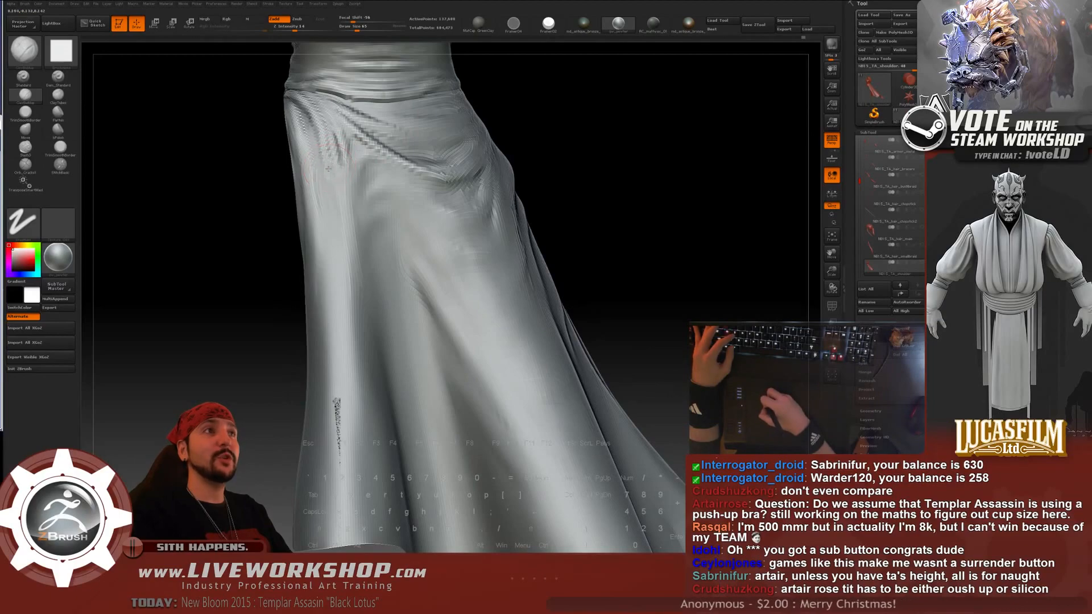
pyautogui.press('s')
pyautogui.moveTo(332, 165); pyautogui.dragTo(328, 165)
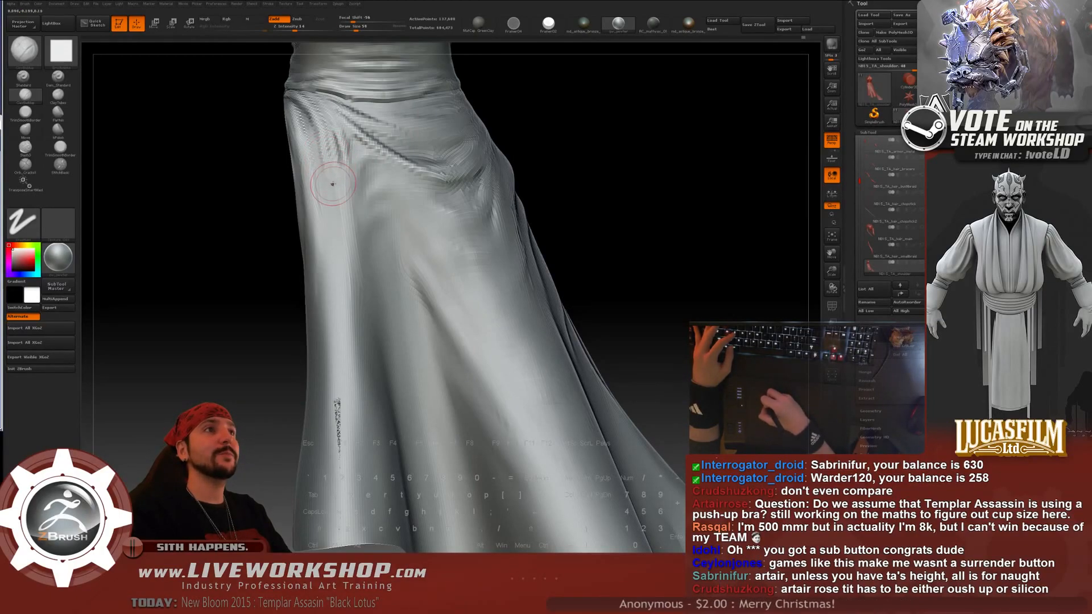
pyautogui.moveTo(593, 138); pyautogui.dragTo(614, 146)
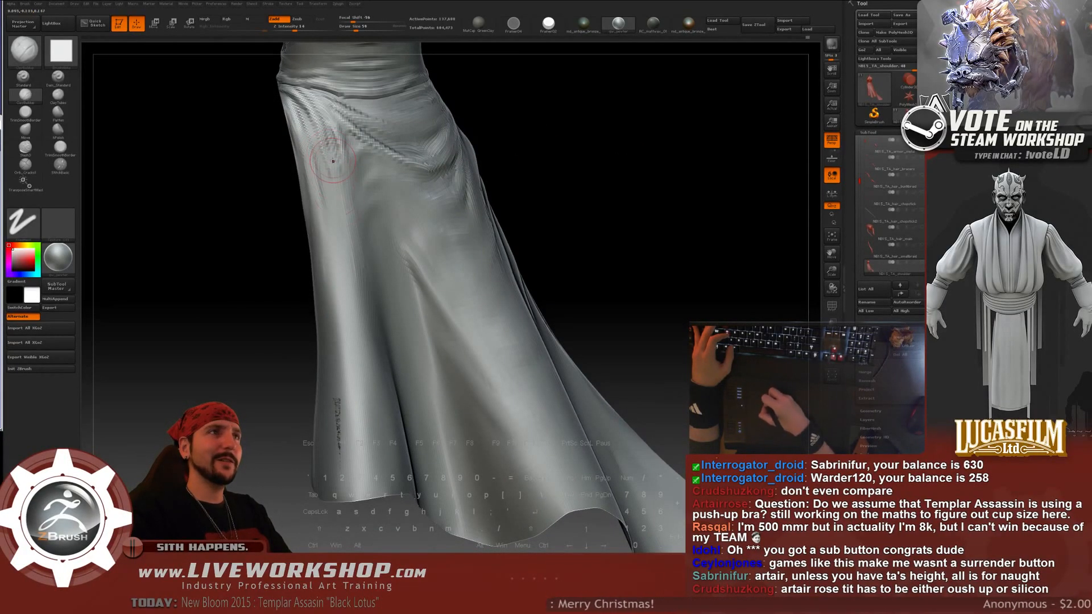
pyautogui.press('shift')
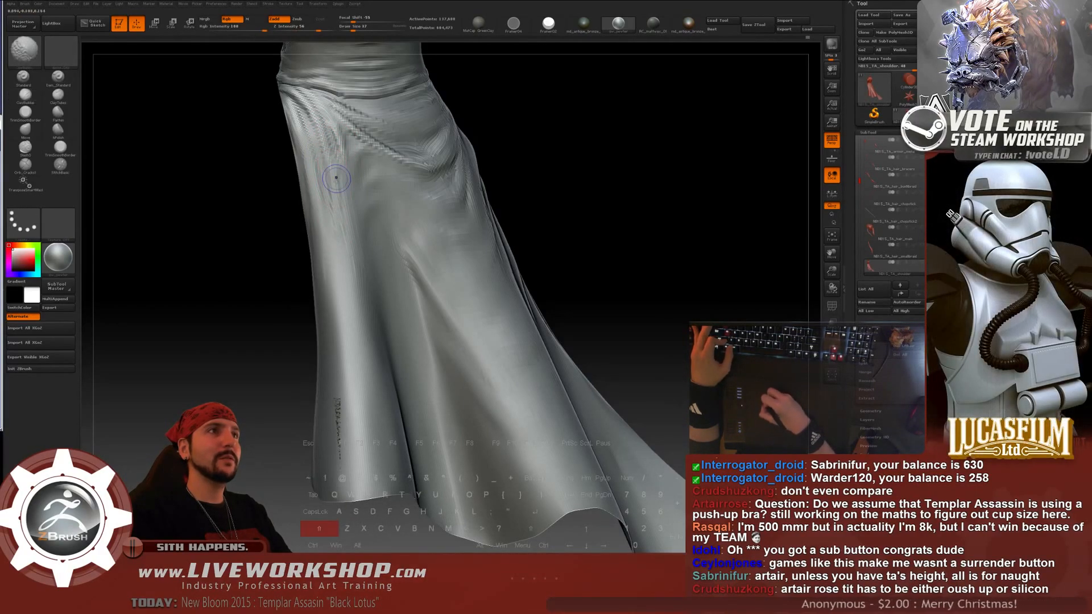
pyautogui.press('shift')
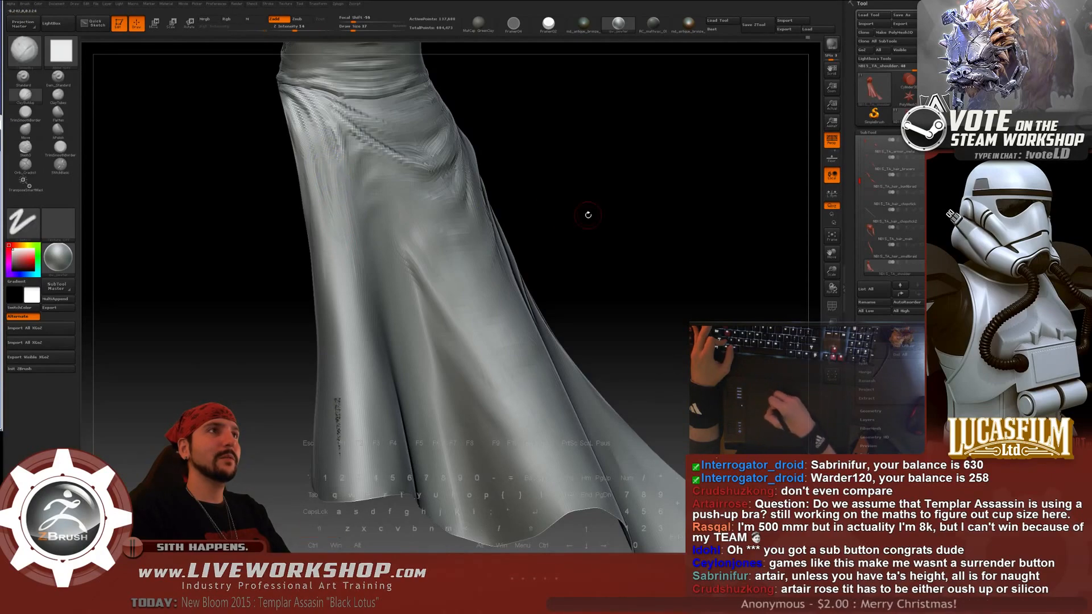
# - Resize the brush, carve a long fold down the front panel from mid-skirt toward the hem and smooth it
pyautogui.moveTo(588, 214)
pyautogui.keyDown('alt'); pyautogui.mouseDown()
pyautogui.moveTo(632, 161)
pyautogui.moveTo(624, 135)
pyautogui.moveTo(663, 193)
pyautogui.moveTo(614, 110)
pyautogui.moveTo(534, 134)
pyautogui.mouseUp(); pyautogui.keyUp('alt')
pyautogui.press('s')
pyautogui.moveTo(337, 169); pyautogui.dragTo(313, 170)
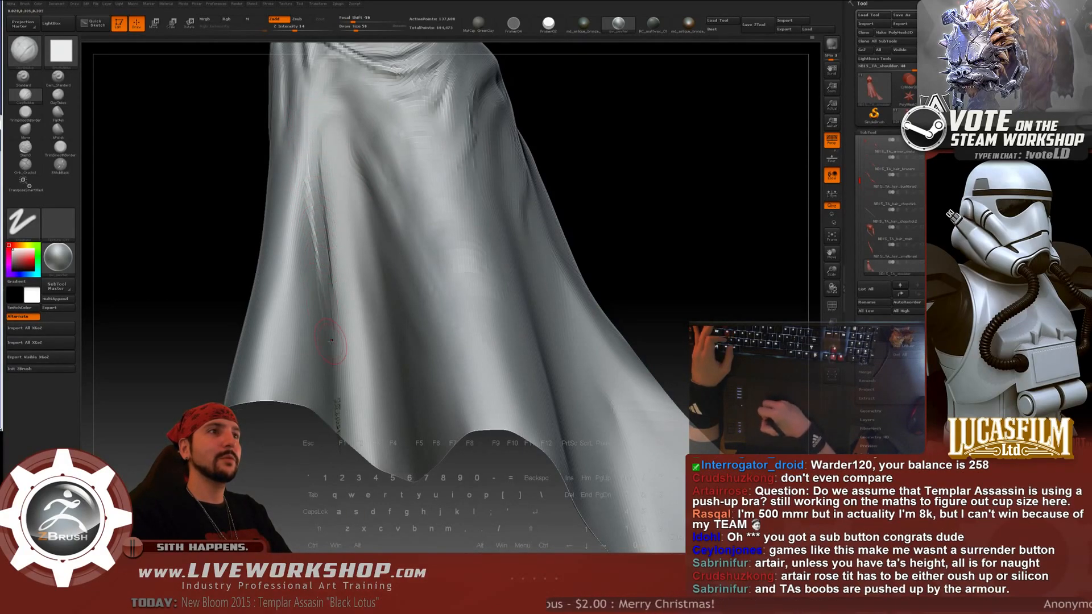
pyautogui.press('shift')
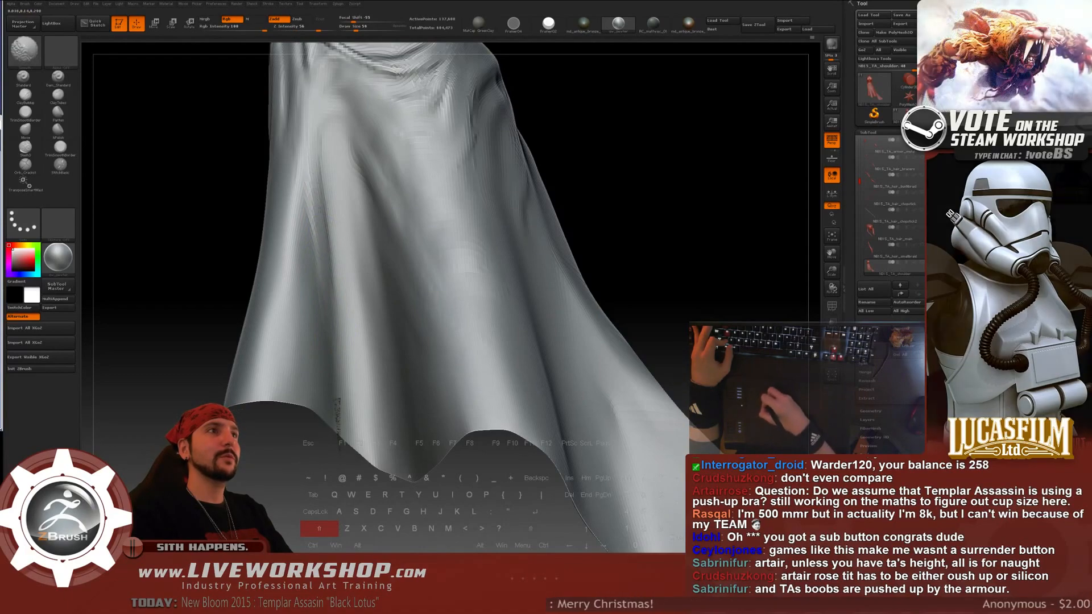
pyautogui.press('alt')
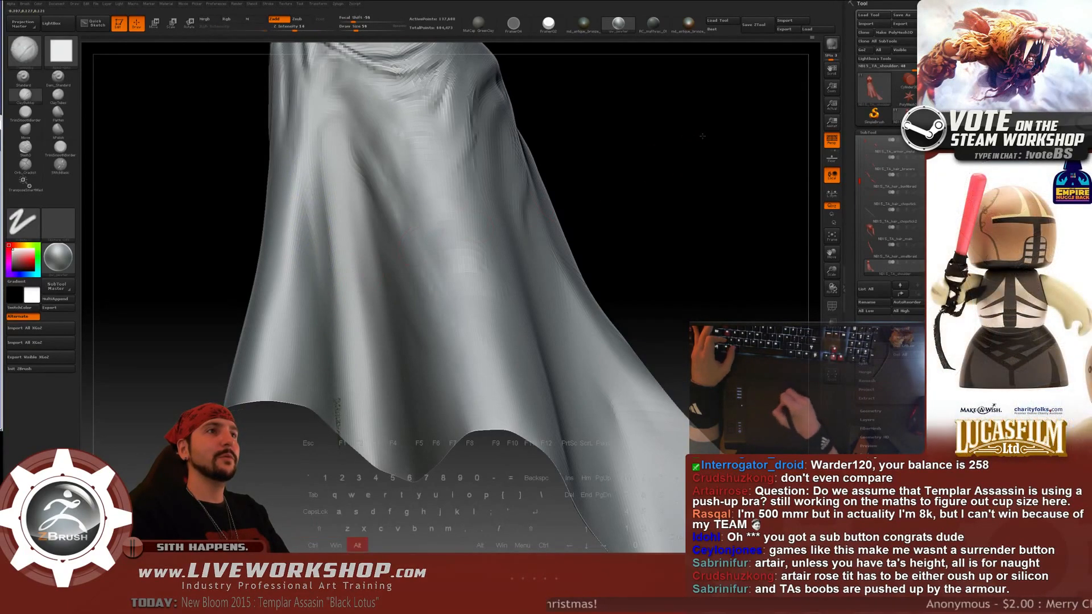
# - Sculpt a curved fold in the lower front panel, running down to the hem, and smooth out its stroke marks
pyautogui.keyDown('alt'); pyautogui.moveTo(703, 136); pyautogui.dragTo(699, 110); pyautogui.keyUp('alt')
pyautogui.press('s')
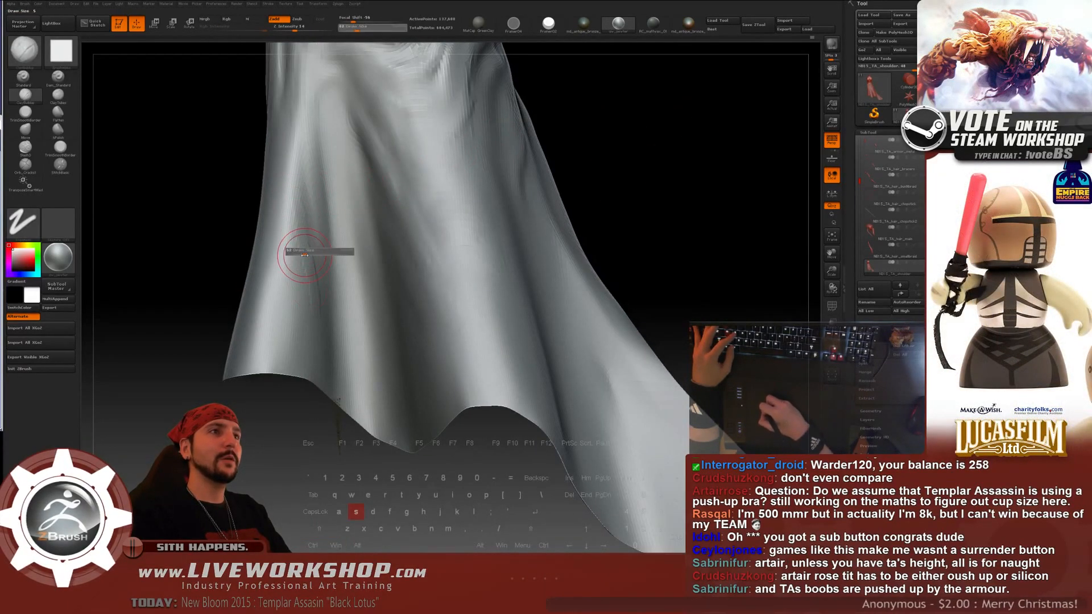
pyautogui.click(301, 251)
pyautogui.moveTo(301, 200); pyautogui.dragTo(305, 272)
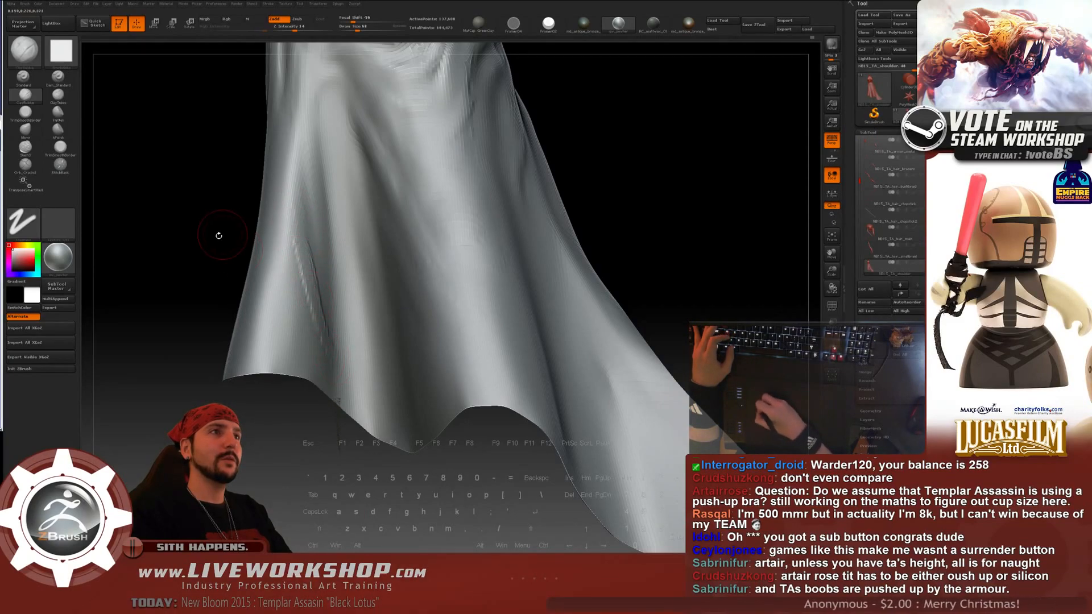
pyautogui.moveTo(218, 235); pyautogui.dragTo(304, 281)
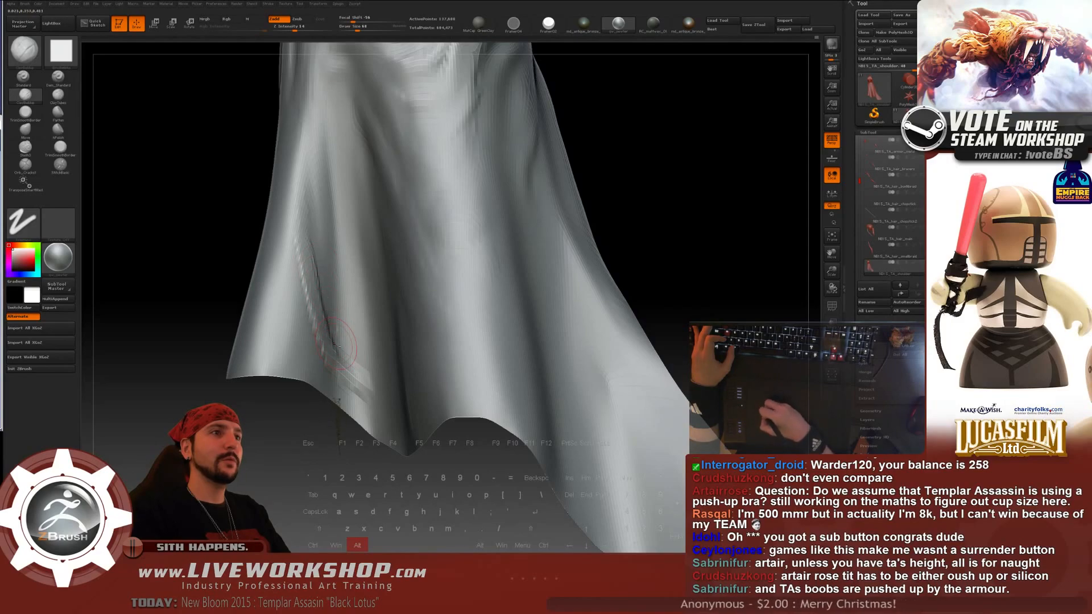
pyautogui.press('shift')
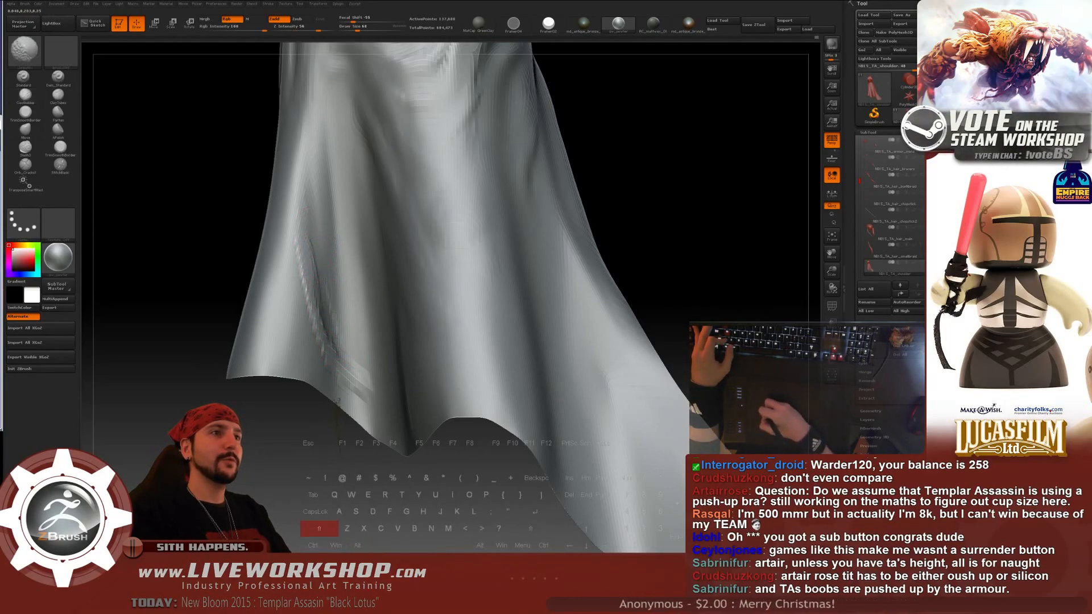
pyautogui.moveTo(359, 381)
pyautogui.keyDown('shift'); pyautogui.mouseDown()
pyautogui.moveTo(321, 336)
pyautogui.moveTo(298, 271)
pyautogui.moveTo(324, 341)
pyautogui.moveTo(364, 393)
pyautogui.moveTo(360, 373)
pyautogui.mouseUp(); pyautogui.keyUp('shift')
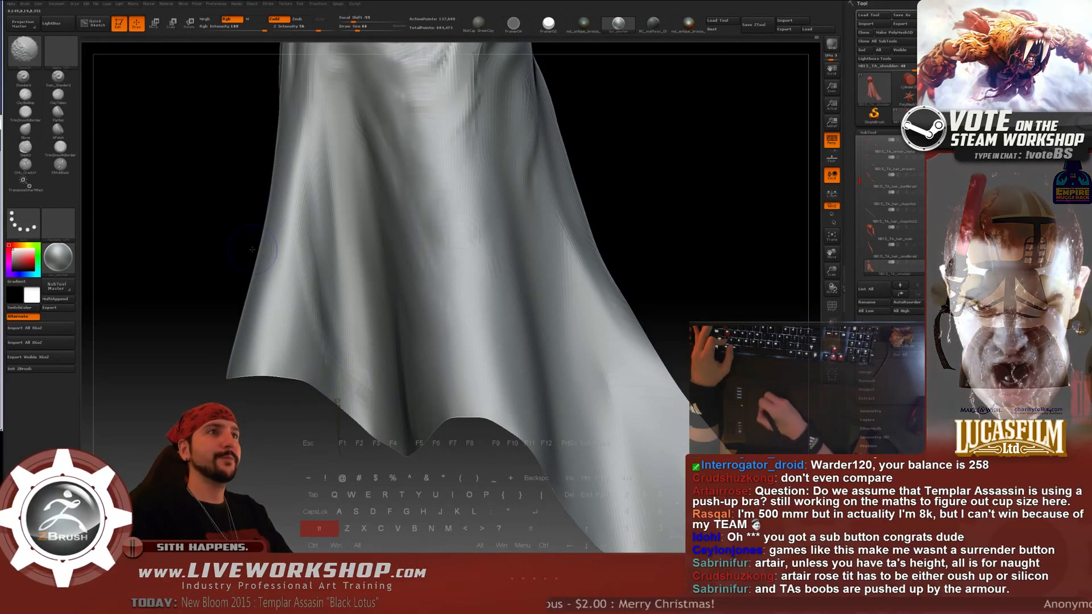
# - Enlarge the brush, then sculpt and smooth a broad hollow fold above the hem in the middle of the skirt
pyautogui.keyDown('alt'); pyautogui.moveTo(637, 244); pyautogui.dragTo(674, 197); pyautogui.keyUp('alt')
pyautogui.press(']')
pyautogui.press(']')
pyautogui.press(']')
pyautogui.press(']')
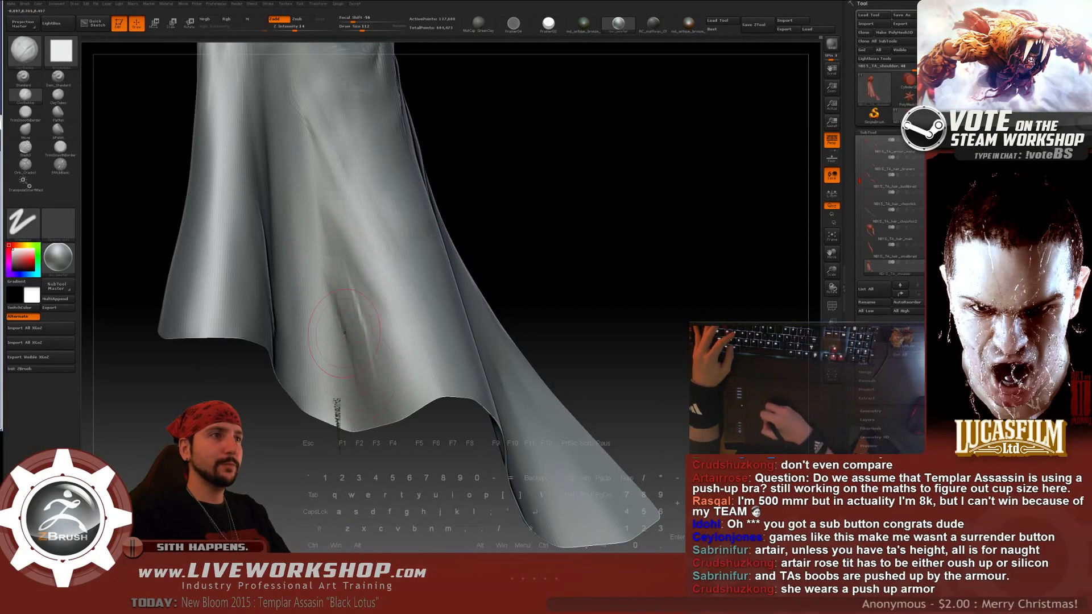
pyautogui.press('shift')
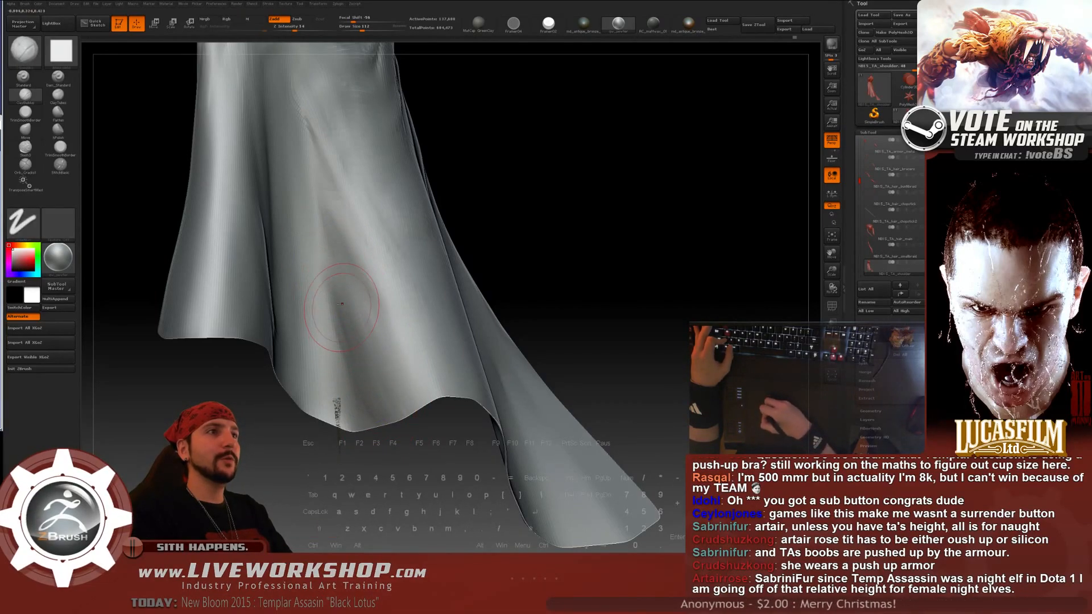
pyautogui.moveTo(342, 304)
pyautogui.mouseDown()
pyautogui.moveTo(310, 213)
pyautogui.moveTo(319, 265)
pyautogui.mouseUp()
pyautogui.moveTo(549, 284)
pyautogui.keyDown('alt'); pyautogui.mouseDown()
pyautogui.moveTo(537, 193)
pyautogui.moveTo(612, 282)
pyautogui.moveTo(533, 257)
pyautogui.mouseUp(); pyautogui.keyUp('alt')
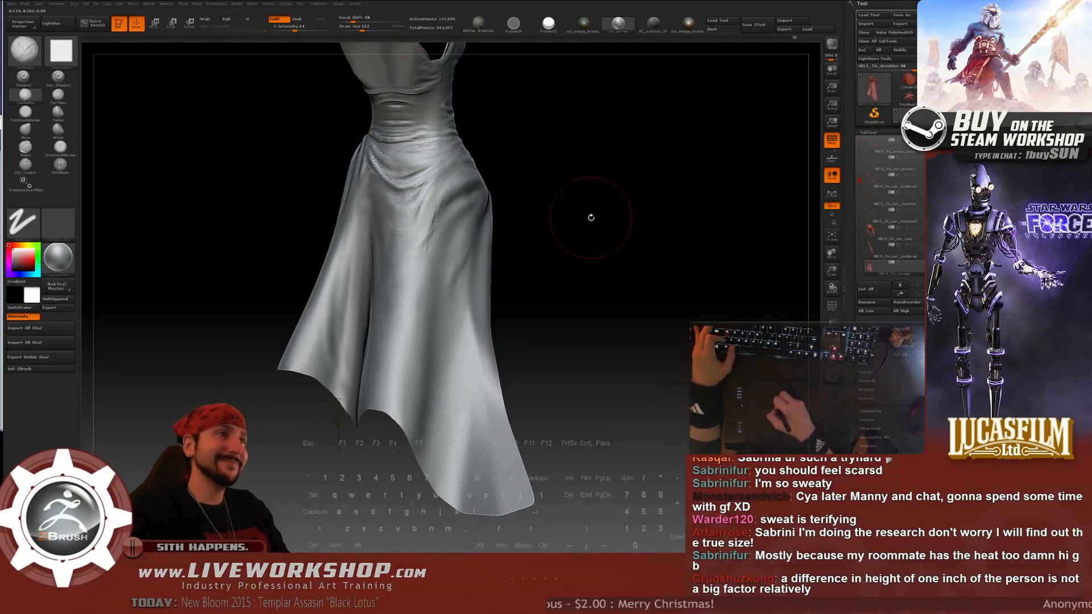
# - Shape broad folds on the upper skirt below the hip gathers with a slightly smaller brush and smooth them
pyautogui.moveTo(591, 218)
pyautogui.mouseDown()
pyautogui.moveTo(626, 210)
pyautogui.moveTo(630, 241)
pyautogui.moveTo(673, 175)
pyautogui.moveTo(566, 175)
pyautogui.mouseUp()
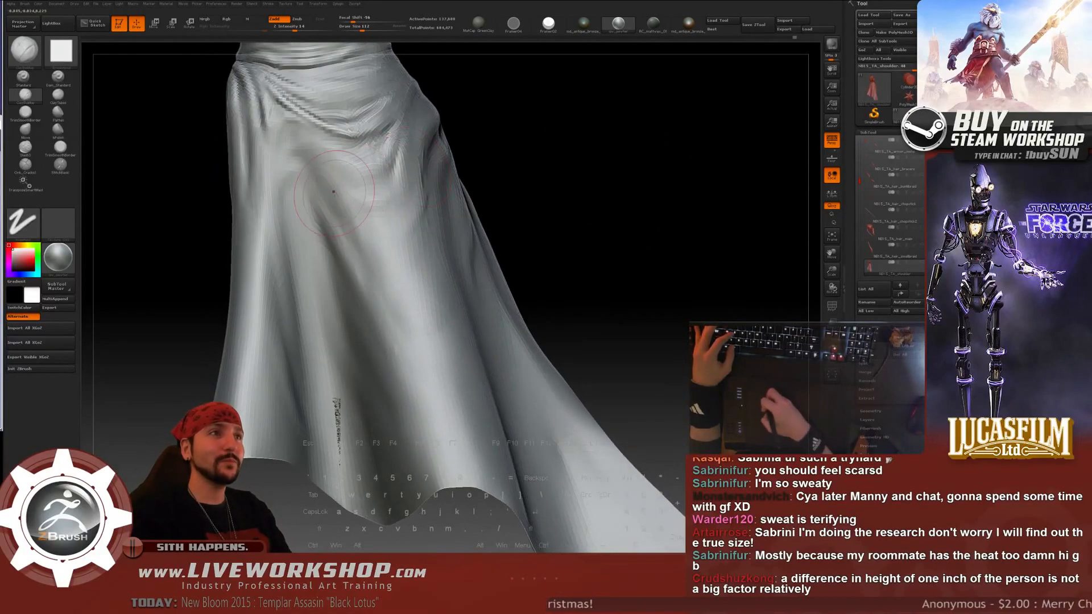
pyautogui.moveTo(334, 192); pyautogui.dragTo(297, 215)
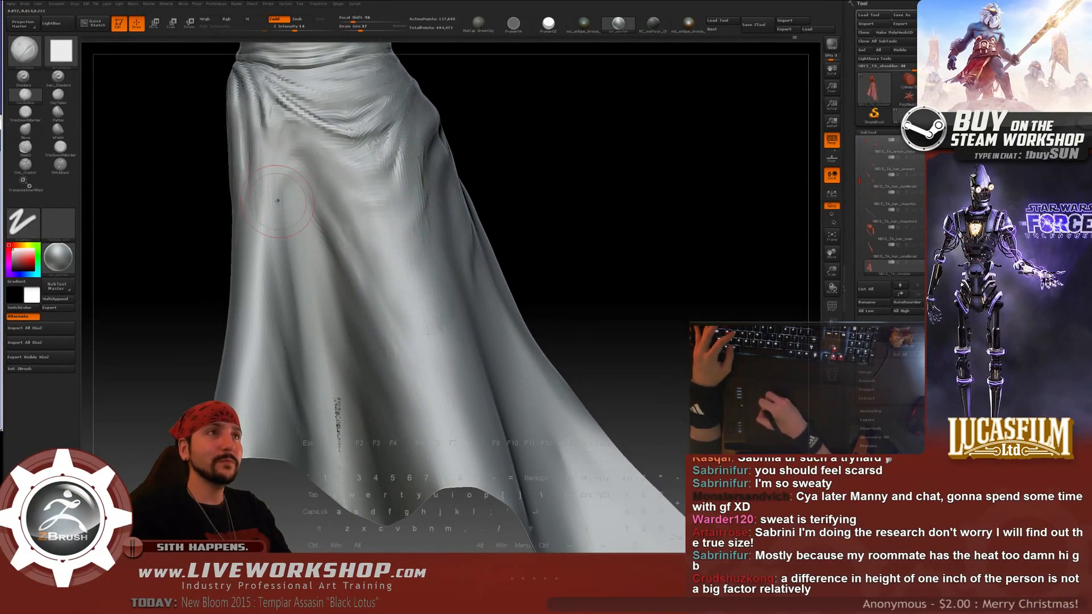
pyautogui.press('shift')
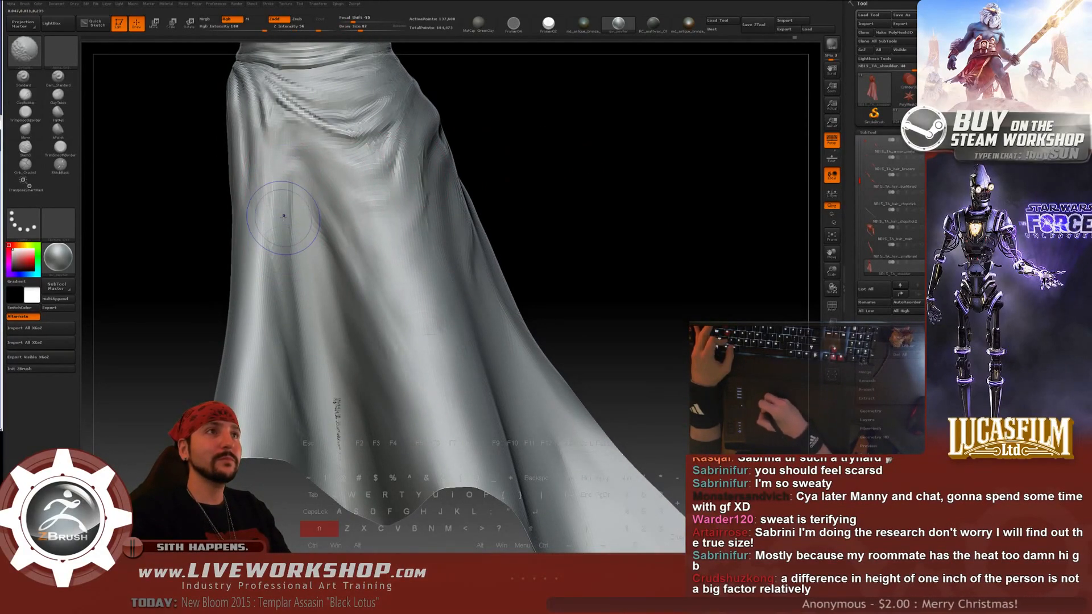
pyautogui.moveTo(599, 176); pyautogui.dragTo(621, 156)
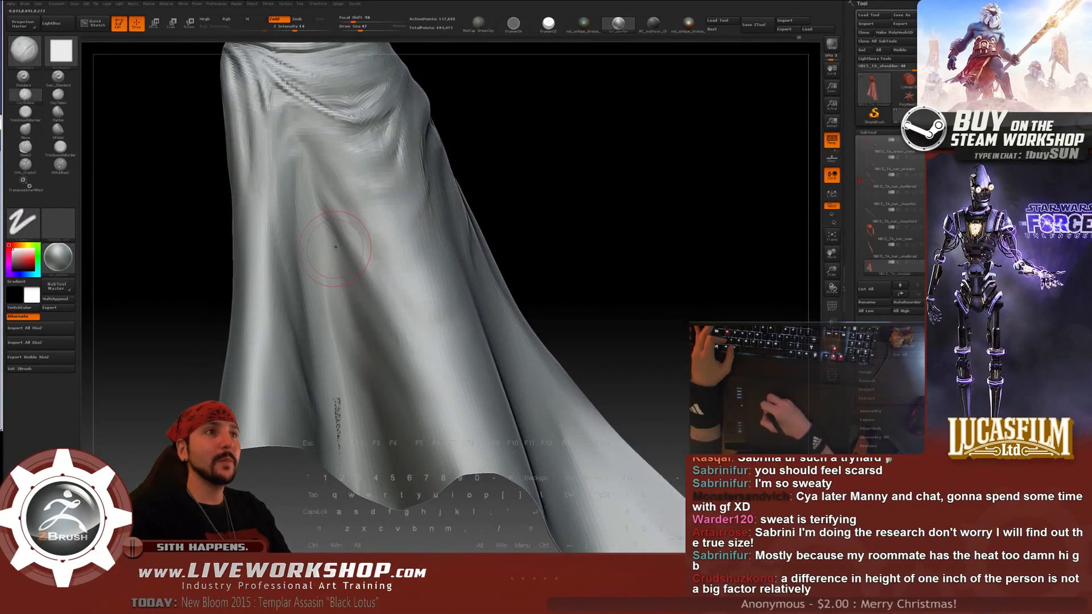
# - Sculpt a fold in the middle of the front panel, refine it with a smaller brush and smooth the strokes
pyautogui.moveTo(322, 247)
pyautogui.mouseDown()
pyautogui.moveTo(316, 235)
pyautogui.moveTo(325, 256)
pyautogui.moveTo(313, 239)
pyautogui.mouseUp()
pyautogui.press('shift')
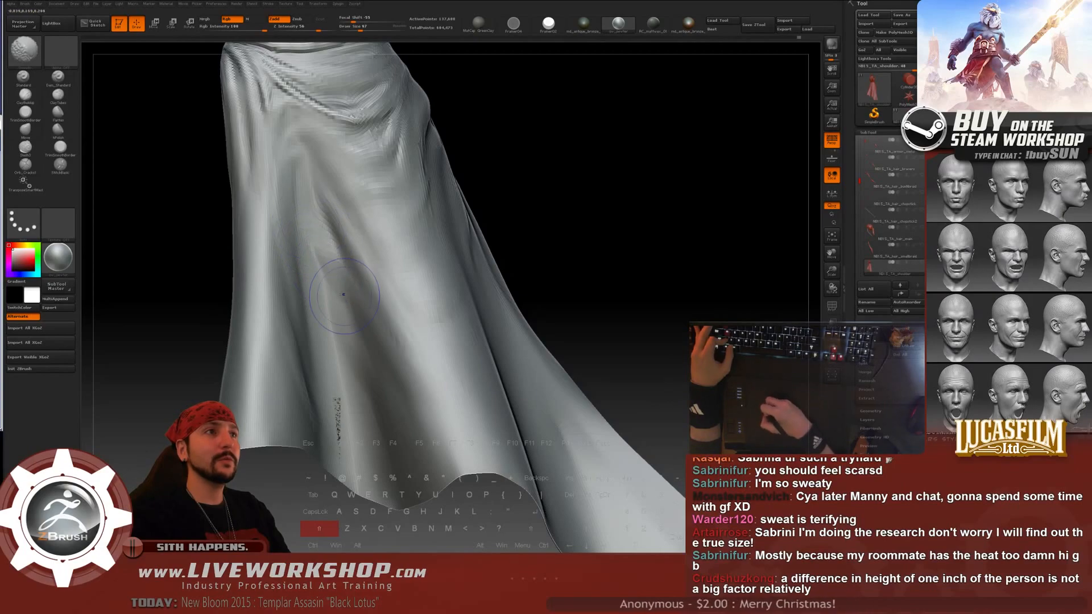
pyautogui.moveTo(563, 165); pyautogui.dragTo(579, 135)
pyautogui.press('s')
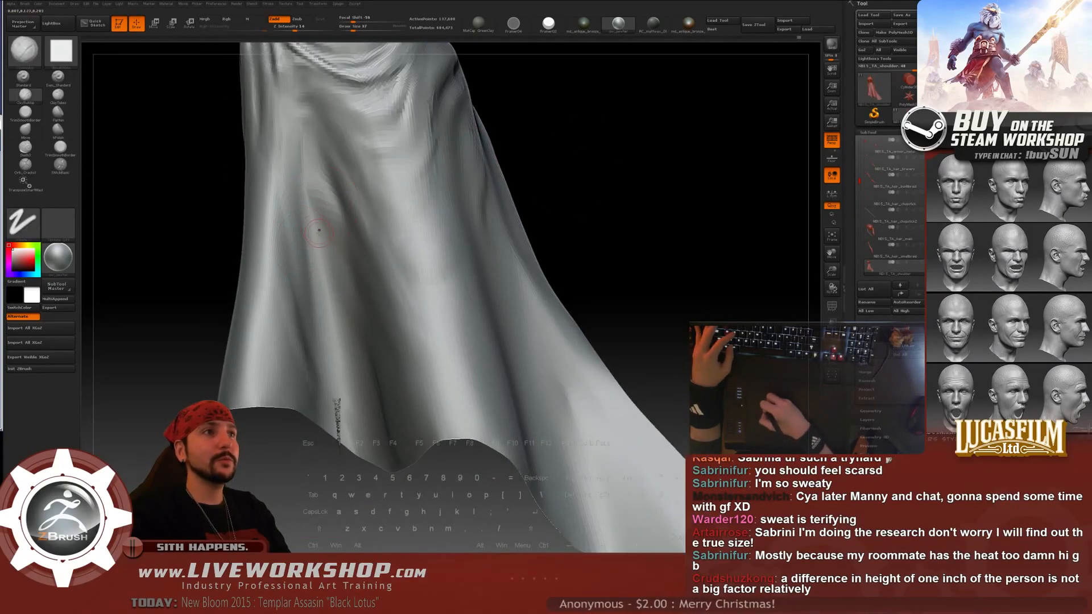
pyautogui.press('shift')
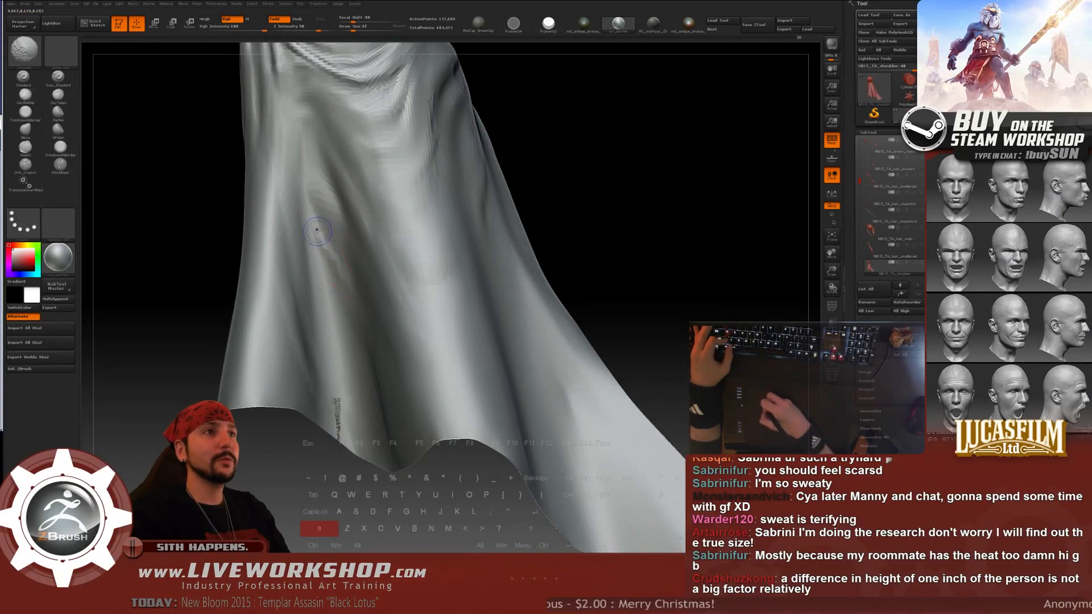
pyautogui.moveTo(441, 256); pyautogui.dragTo(451, 179, button='right')
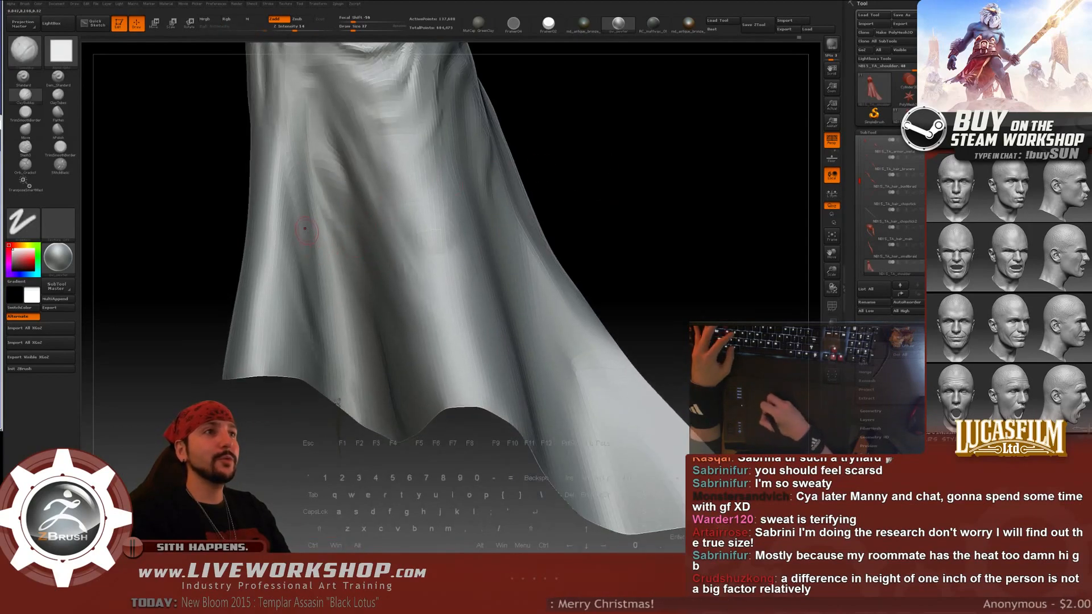
# - Carve a narrow fold down the lower front panel toward the hem, then blend it in with a slightly larger brush
pyautogui.keyDown('shift'); pyautogui.moveTo(313, 248); pyautogui.dragTo(314, 336); pyautogui.keyUp('shift')
pyautogui.press(']')
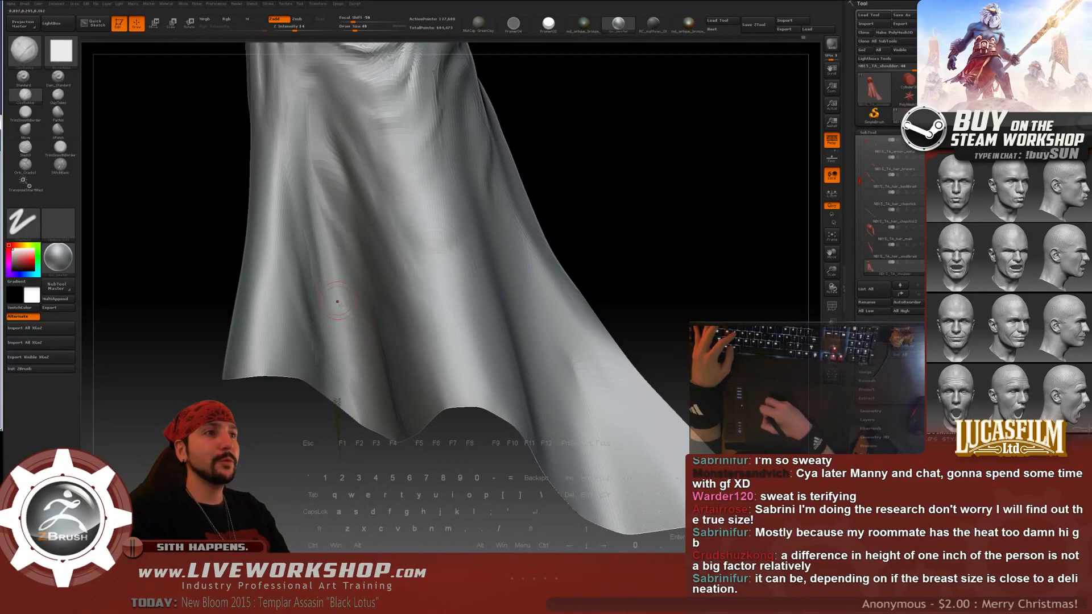
pyautogui.press('shift')
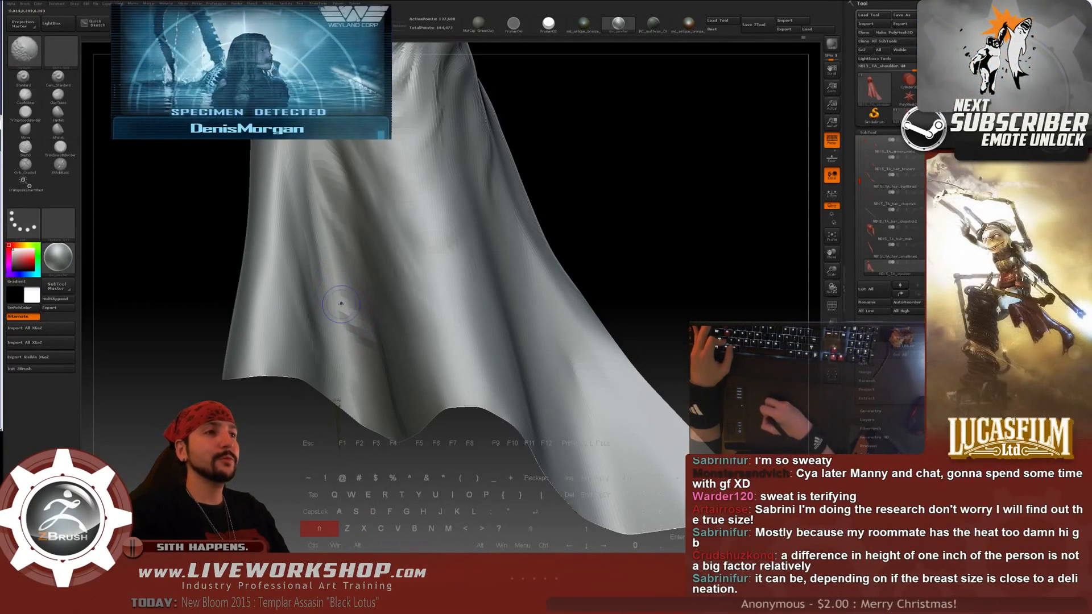
pyautogui.keyDown('shift'); pyautogui.moveTo(341, 303); pyautogui.dragTo(334, 280); pyautogui.keyUp('shift')
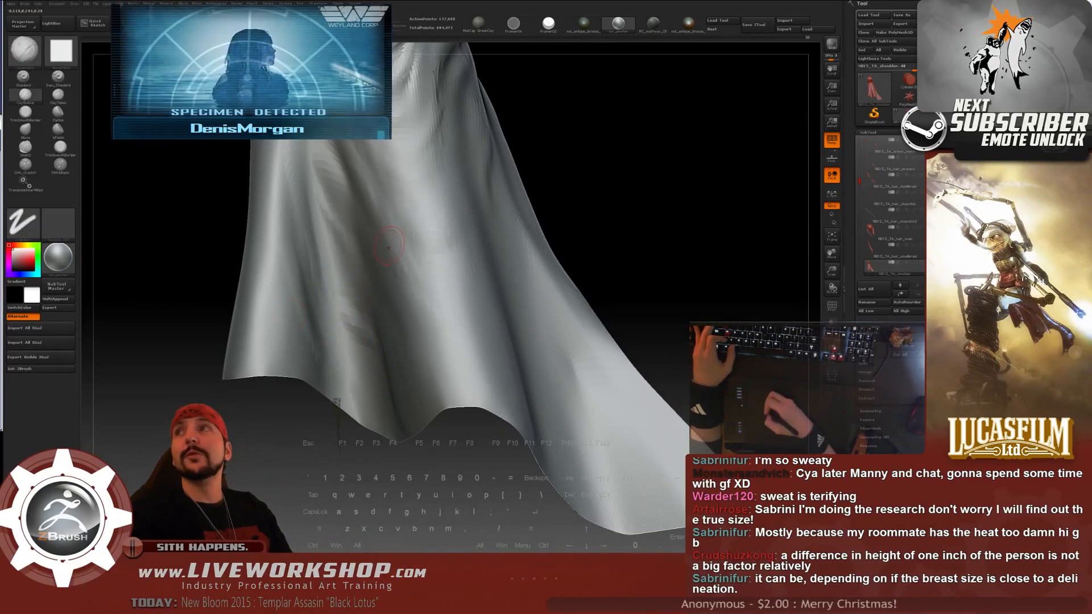
# - Shape soft dents just above the hem on the front panel and its outer corner, and smooth them
pyautogui.moveTo(665, 188)
pyautogui.mouseDown()
pyautogui.moveTo(681, 174)
pyautogui.moveTo(725, 189)
pyautogui.mouseUp()
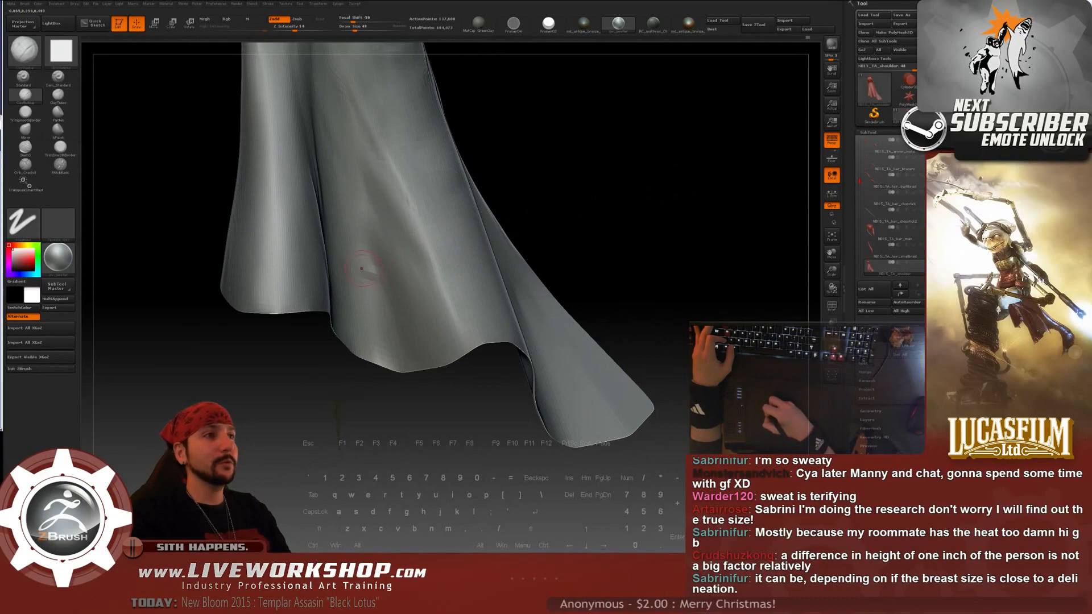
pyautogui.press('shift')
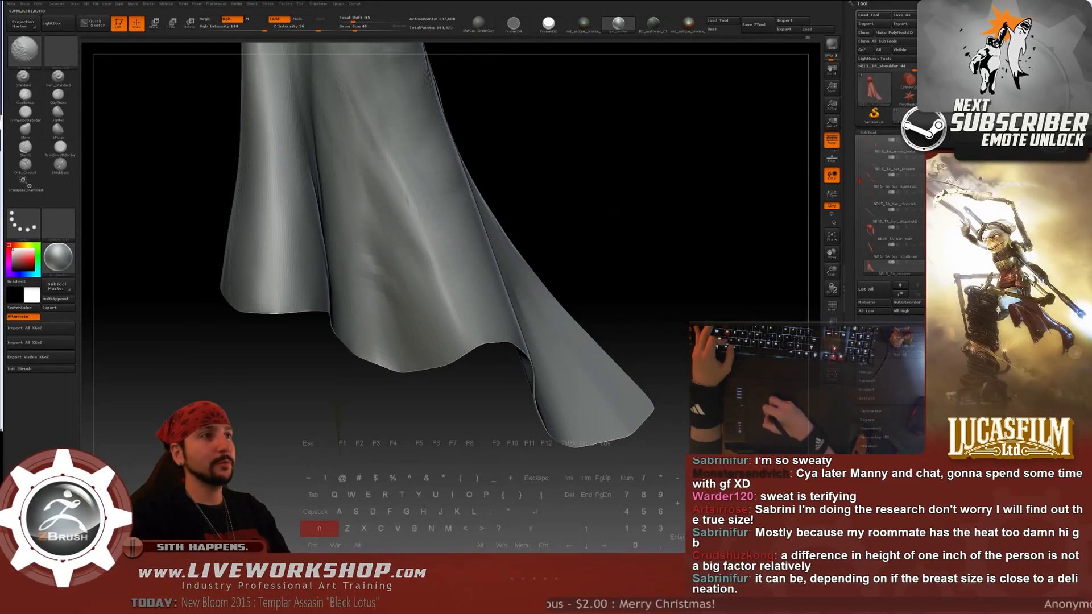
pyautogui.moveTo(577, 239); pyautogui.dragTo(643, 196)
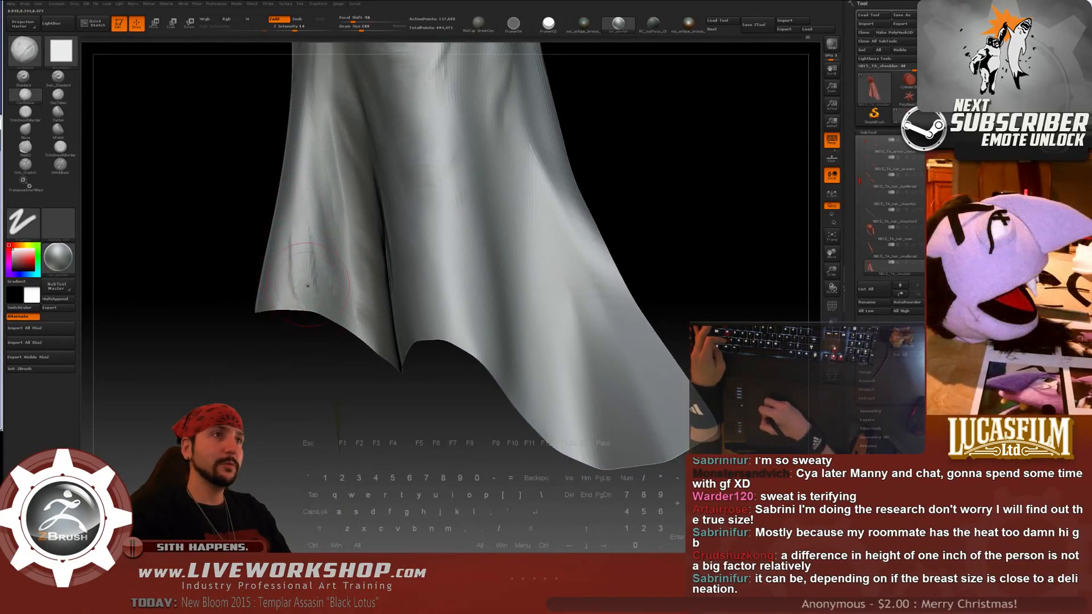
pyautogui.press('shift')
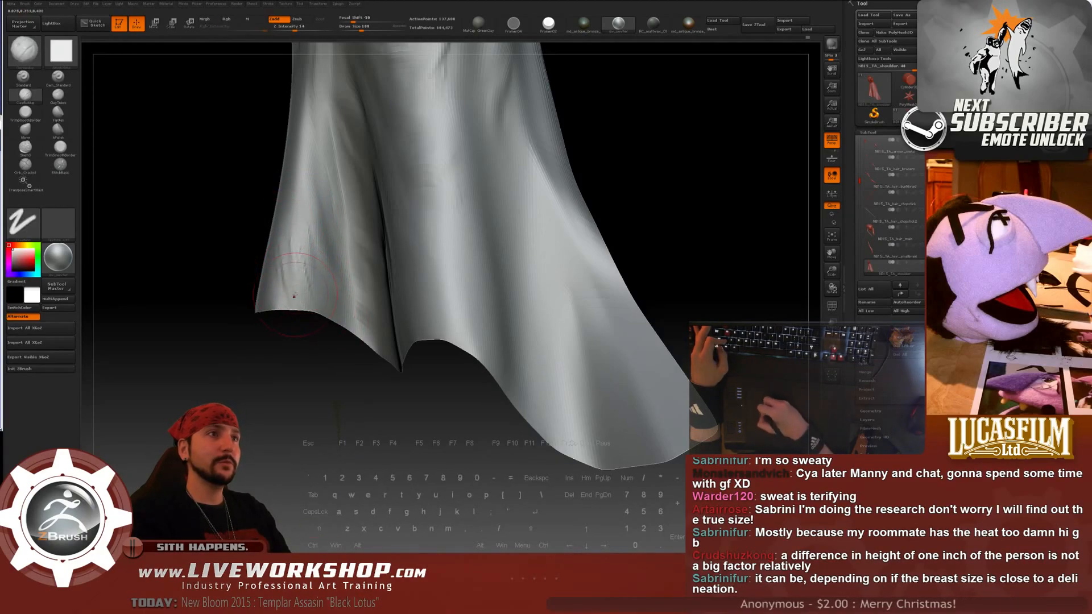
pyautogui.moveTo(313, 351); pyautogui.dragTo(338, 347)
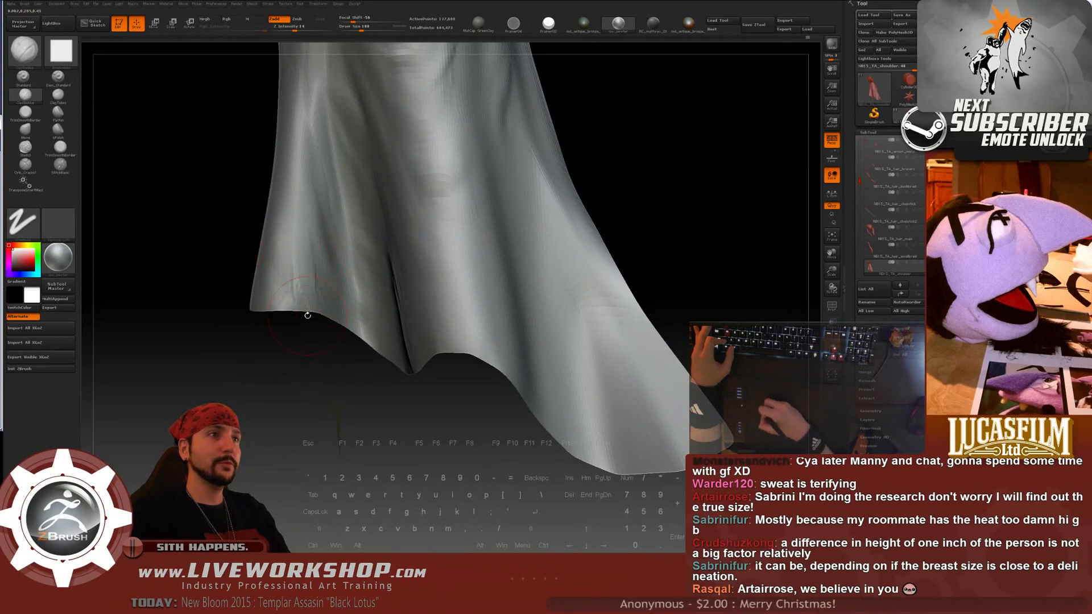
# - Resize the brush, sculpt broad vertical folds on the flared outer edge panel of the skirt and smooth them
pyautogui.moveTo(317, 346)
pyautogui.mouseDown()
pyautogui.moveTo(646, 173)
pyautogui.moveTo(689, 203)
pyautogui.moveTo(565, 212)
pyautogui.moveTo(531, 188)
pyautogui.moveTo(522, 146)
pyautogui.moveTo(501, 165)
pyautogui.moveTo(526, 196)
pyautogui.moveTo(592, 198)
pyautogui.mouseUp()
pyautogui.press('s')
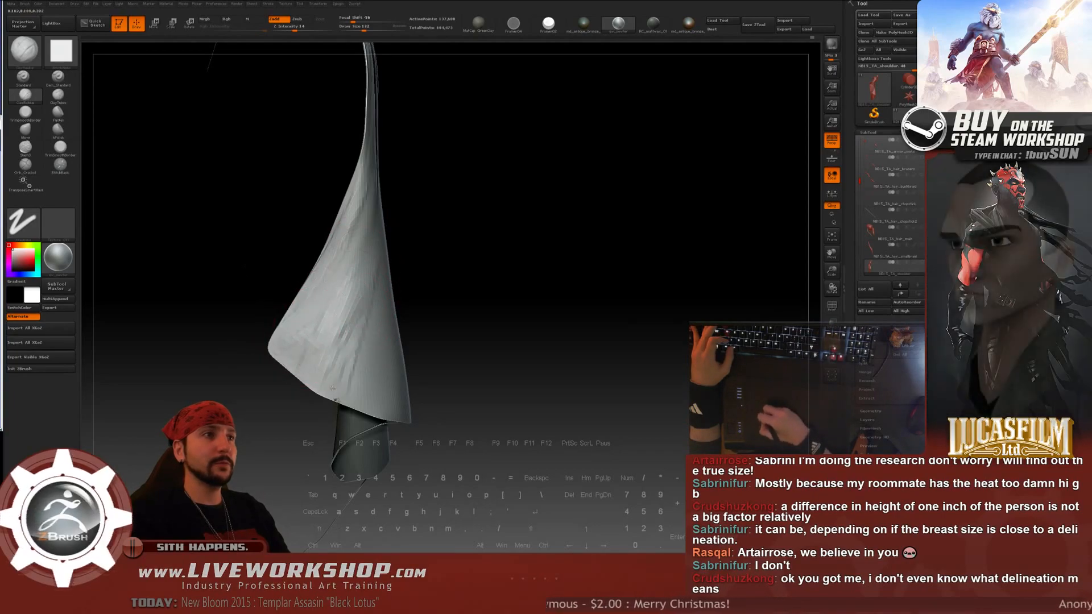
pyautogui.press('shift')
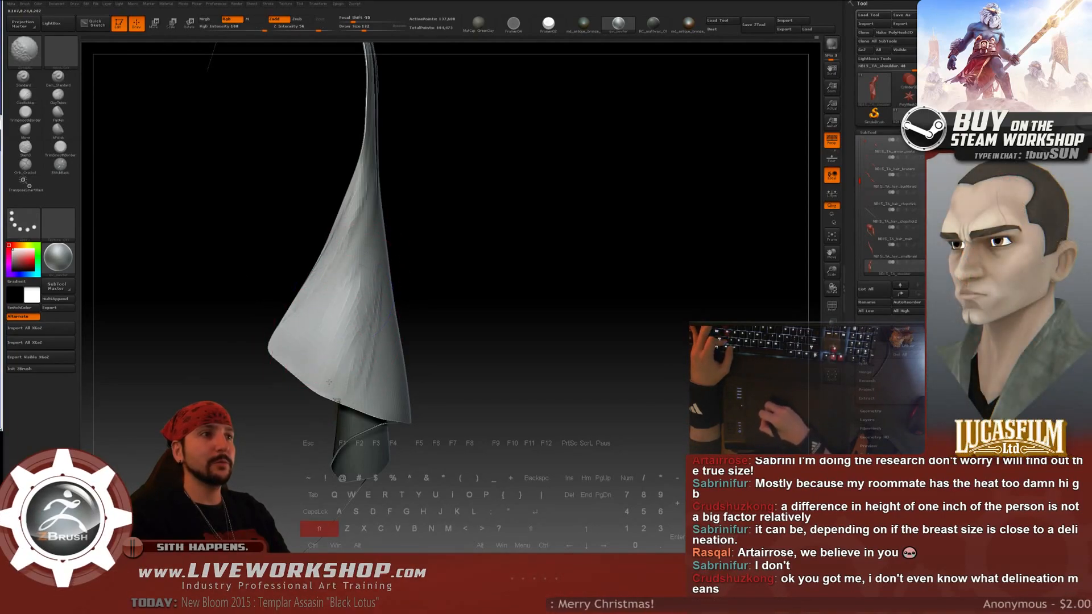
pyautogui.moveTo(367, 253); pyautogui.dragTo(415, 245, button='right')
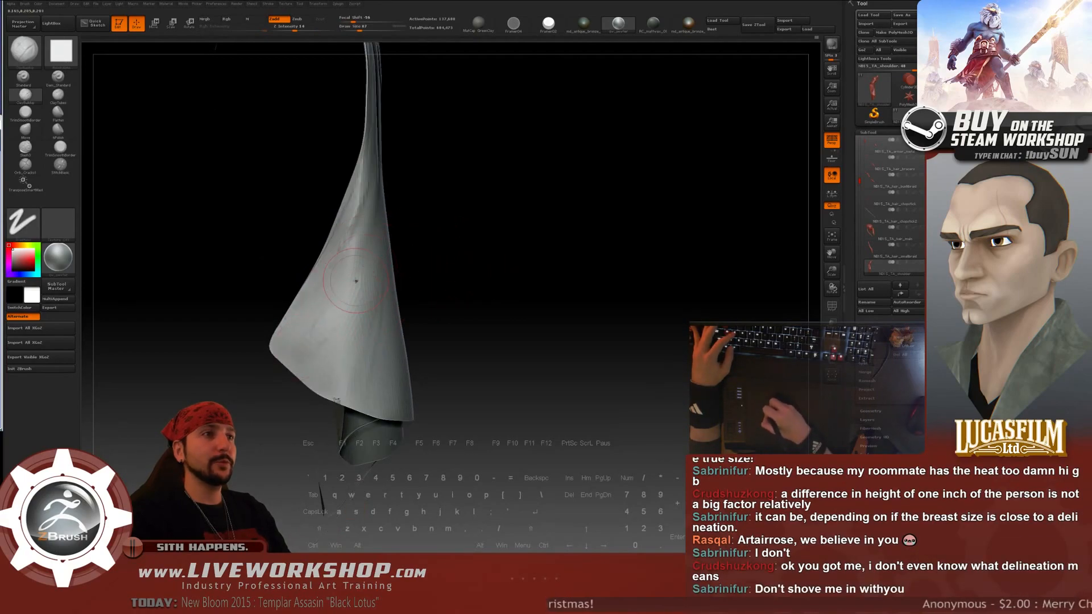
# - Enlarge the brush and carve a long hollow fold down the edge panel from its narrow upper part toward the hem
pyautogui.moveTo(356, 278); pyautogui.dragTo(620, 167, button='right')
pyautogui.moveTo(488, 224)
pyautogui.mouseDown()
pyautogui.moveTo(600, 183)
pyautogui.moveTo(391, 227)
pyautogui.moveTo(479, 169)
pyautogui.mouseUp()
pyautogui.press(']')
pyautogui.press(']')
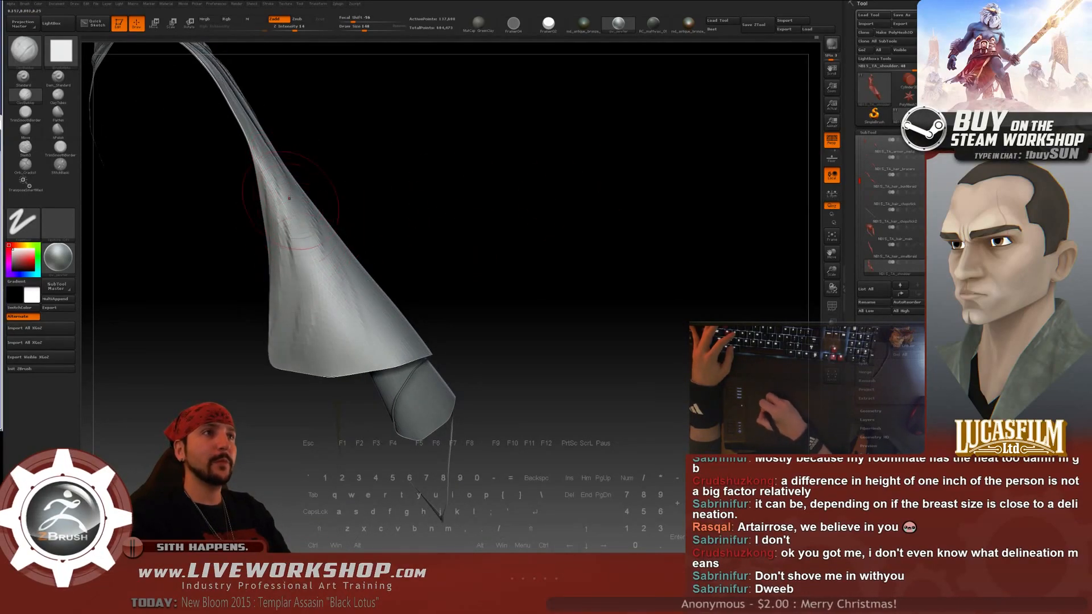
pyautogui.moveTo(290, 198)
pyautogui.mouseDown()
pyautogui.moveTo(309, 327)
pyautogui.moveTo(299, 227)
pyautogui.moveTo(312, 310)
pyautogui.mouseUp()
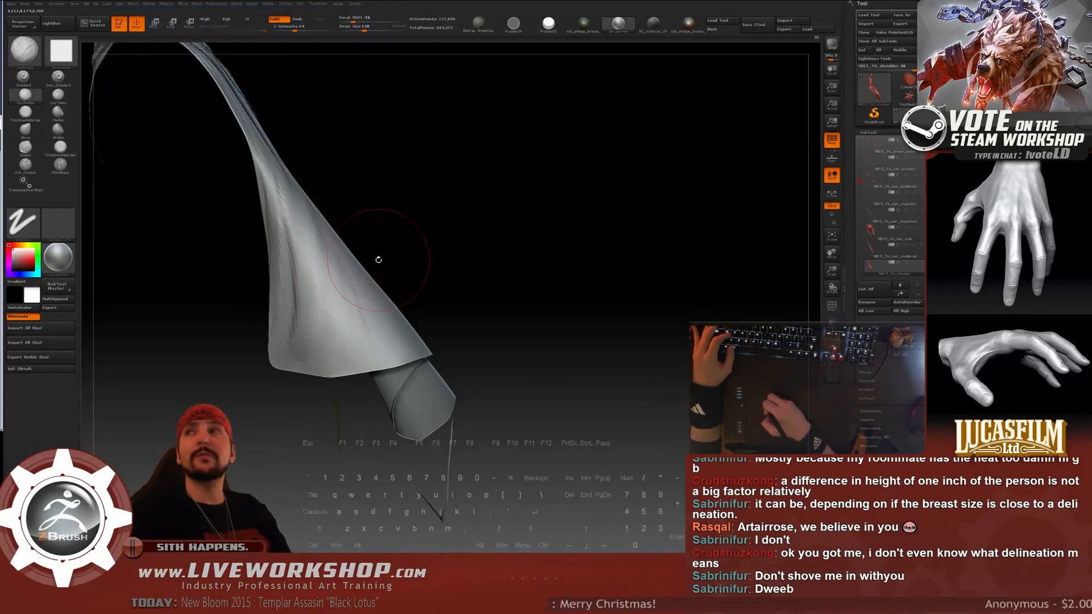
# - Reduce the brush size, refine the hollow fold along the edge panel and smooth its surface
pyautogui.moveTo(378, 227)
pyautogui.mouseDown()
pyautogui.moveTo(419, 205)
pyautogui.moveTo(356, 274)
pyautogui.mouseUp()
pyautogui.press('s')
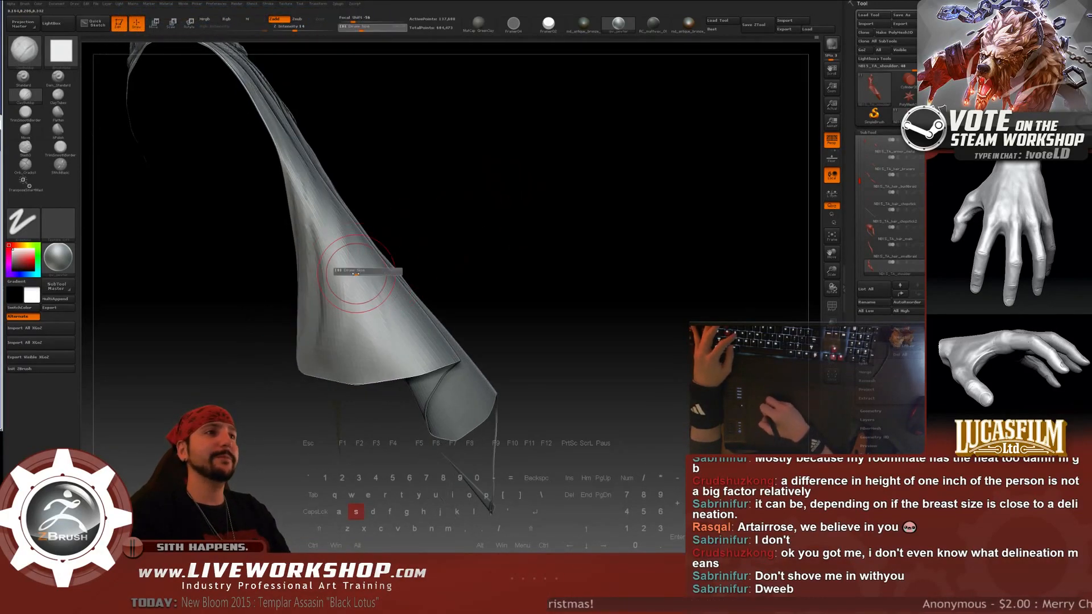
pyautogui.press('shift')
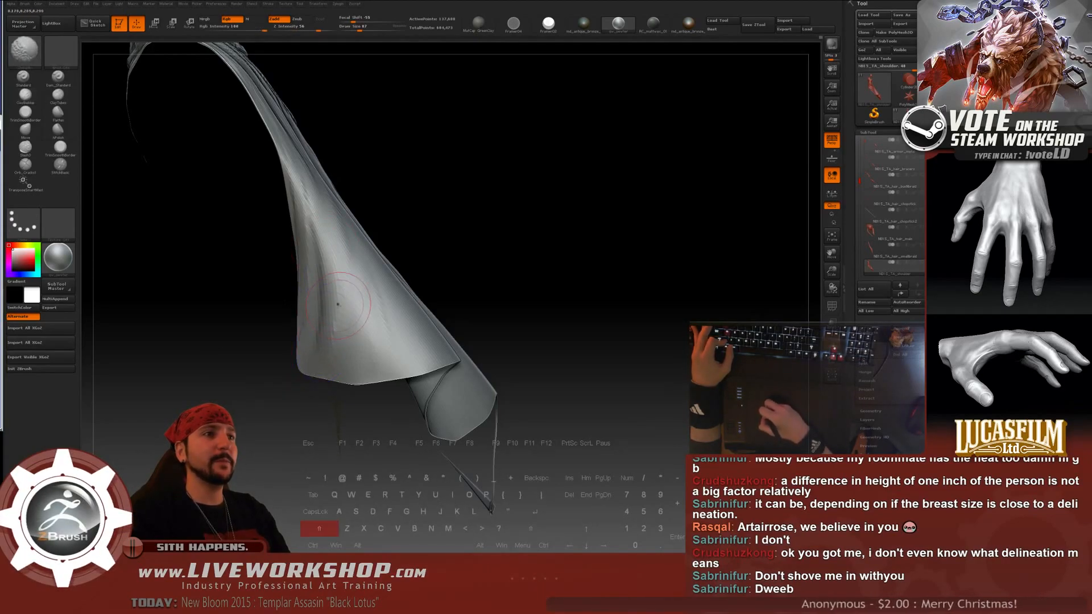
pyautogui.moveTo(337, 304); pyautogui.dragTo(418, 292, button='right')
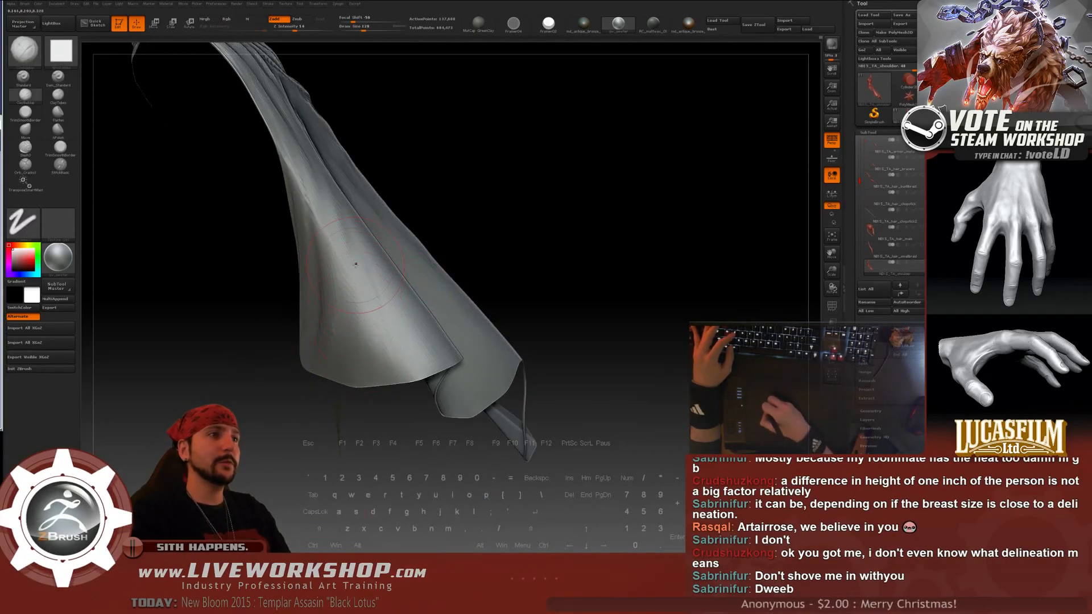
# - Sculpt a ridge down the narrow fold beside the front panel's deep crease and smooth it toward the hem
pyautogui.moveTo(383, 372); pyautogui.dragTo(445, 219, button='right')
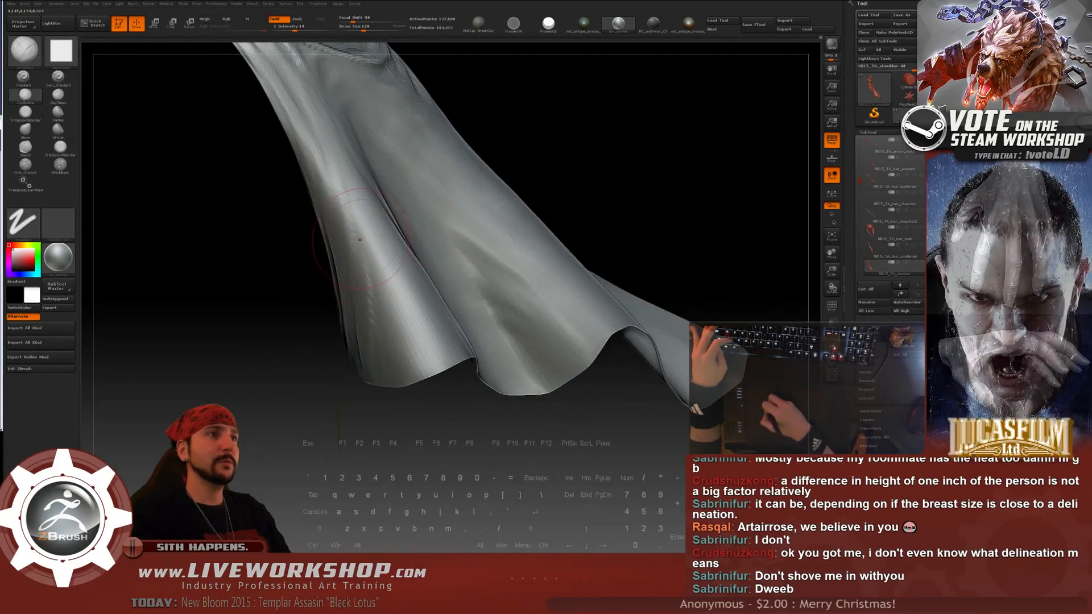
pyautogui.moveTo(359, 218)
pyautogui.mouseDown()
pyautogui.moveTo(379, 310)
pyautogui.moveTo(366, 222)
pyautogui.mouseUp()
pyautogui.moveTo(392, 305); pyautogui.dragTo(401, 347)
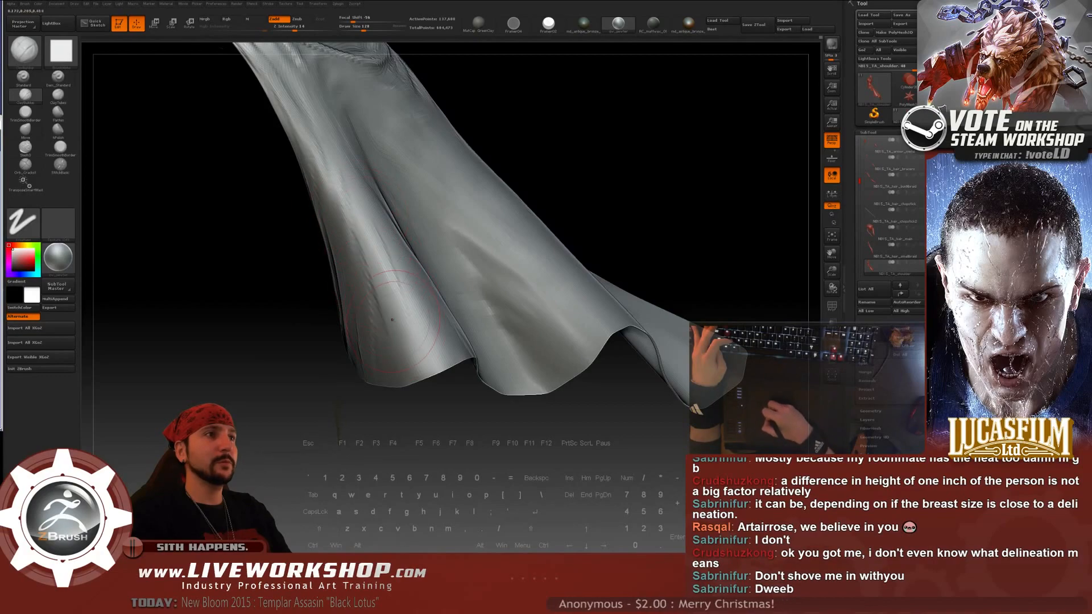
pyautogui.moveTo(364, 239)
pyautogui.mouseDown()
pyautogui.moveTo(395, 341)
pyautogui.moveTo(375, 299)
pyautogui.mouseUp()
pyautogui.press('shift')
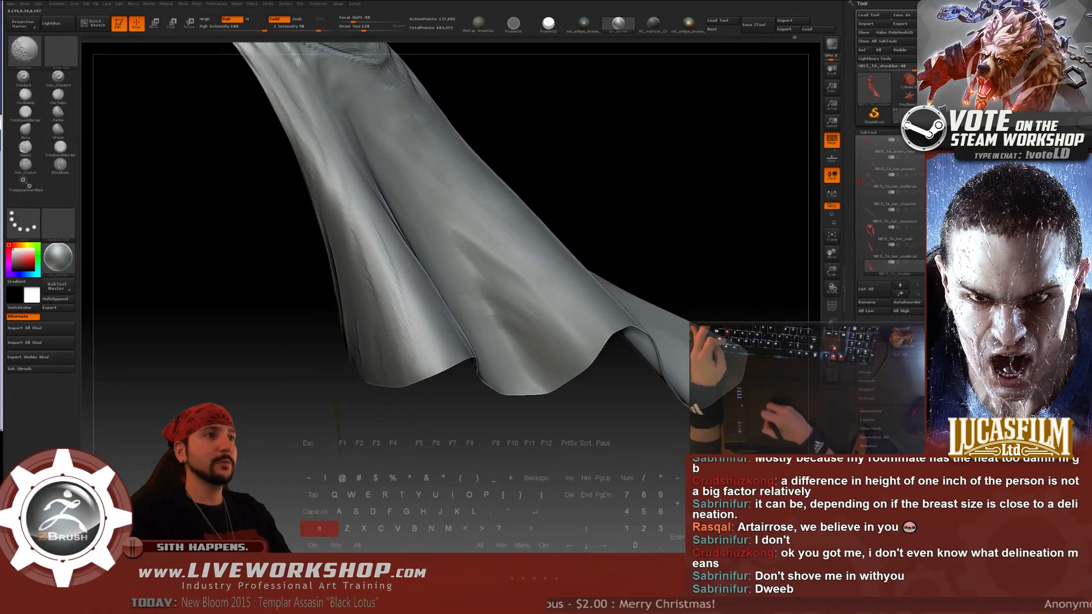
# - Build up a fold with repeated downward strokes on the lower half of the edge panel and smooth it
pyautogui.moveTo(612, 175); pyautogui.dragTo(694, 153)
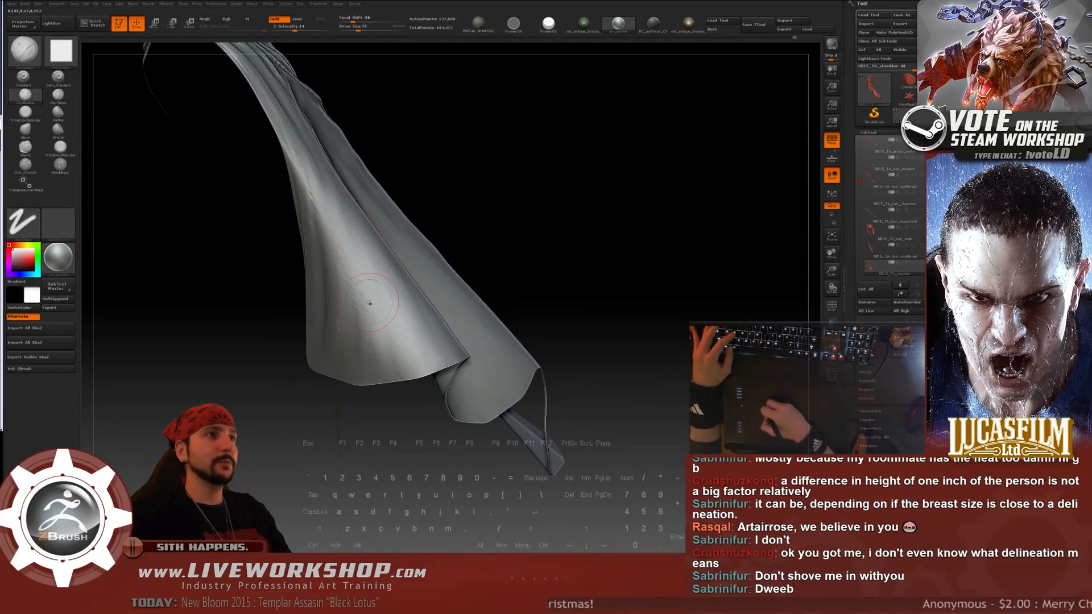
pyautogui.moveTo(382, 301); pyautogui.dragTo(394, 350)
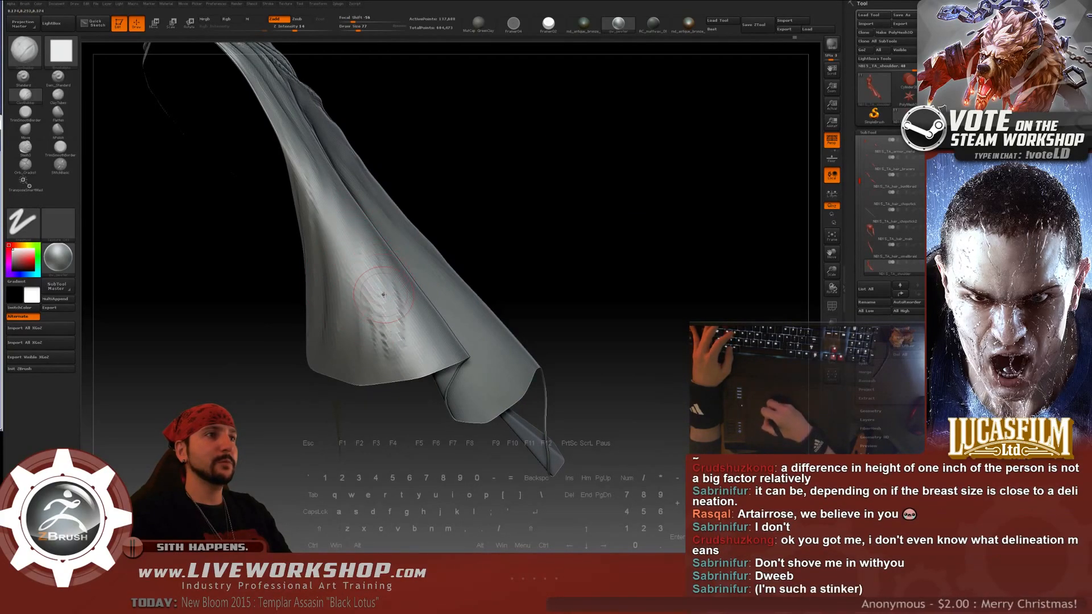
pyautogui.moveTo(383, 295); pyautogui.dragTo(401, 343)
pyautogui.moveTo(370, 262)
pyautogui.mouseDown()
pyautogui.moveTo(392, 327)
pyautogui.moveTo(380, 318)
pyautogui.moveTo(396, 337)
pyautogui.moveTo(386, 295)
pyautogui.moveTo(393, 320)
pyautogui.mouseUp()
pyautogui.press('shift')
pyautogui.press('f')
# - Sculpt a winding fold down the edge panel from mid-skirt toward the hem and soften its rough strokes
pyautogui.moveTo(607, 178)
pyautogui.mouseDown()
pyautogui.moveTo(641, 173)
pyautogui.moveTo(593, 202)
pyautogui.moveTo(602, 264)
pyautogui.mouseUp()
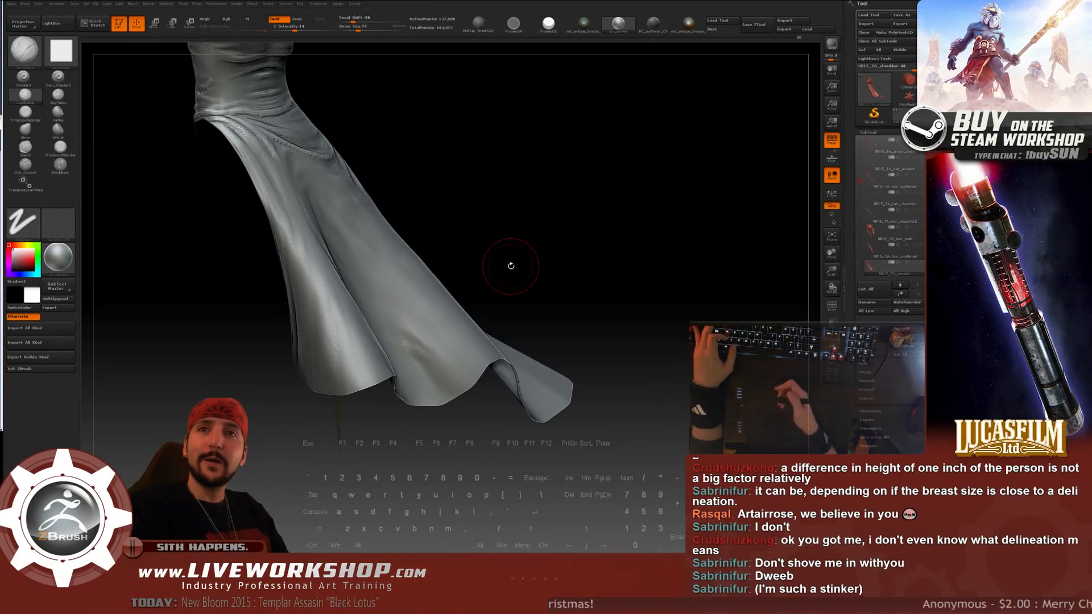
pyautogui.moveTo(524, 165)
pyautogui.mouseDown()
pyautogui.moveTo(554, 173)
pyautogui.moveTo(592, 155)
pyautogui.moveTo(601, 169)
pyautogui.moveTo(605, 151)
pyautogui.moveTo(326, 247)
pyautogui.mouseUp()
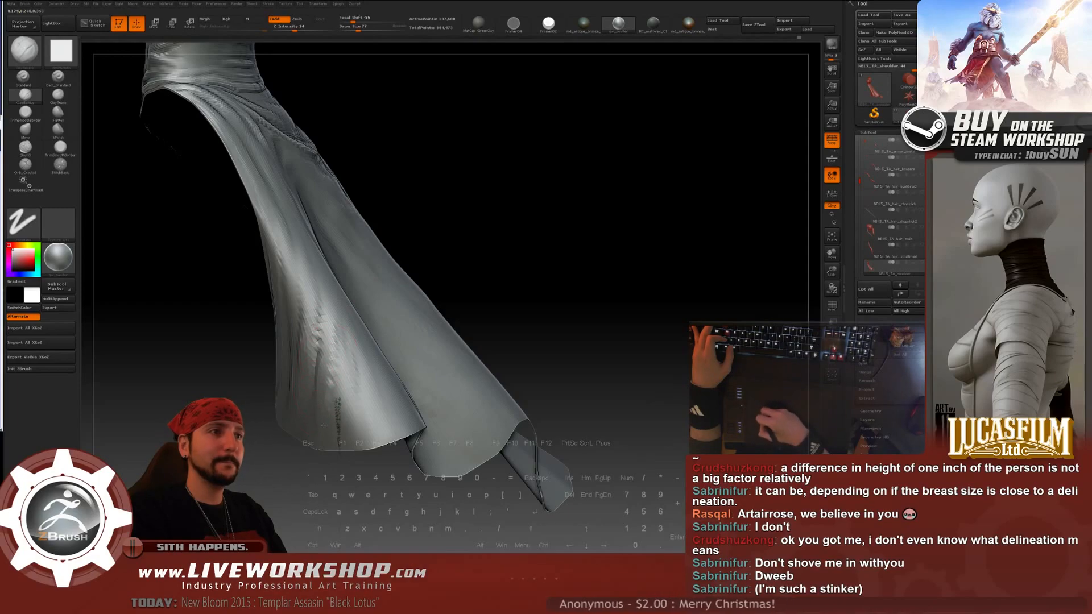
pyautogui.press('shift')
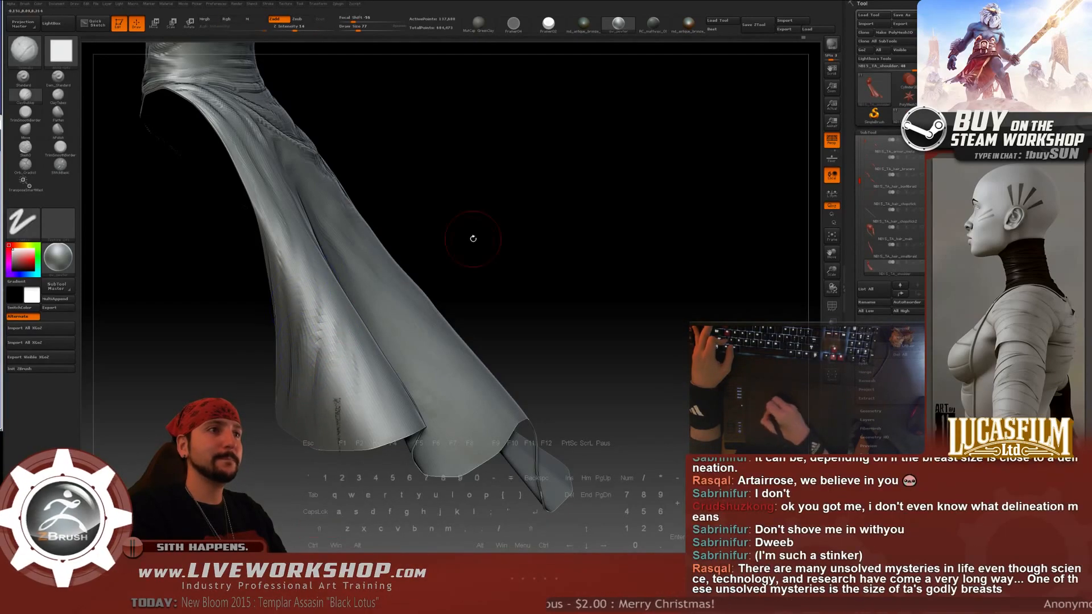
pyautogui.moveTo(473, 237); pyautogui.dragTo(553, 233)
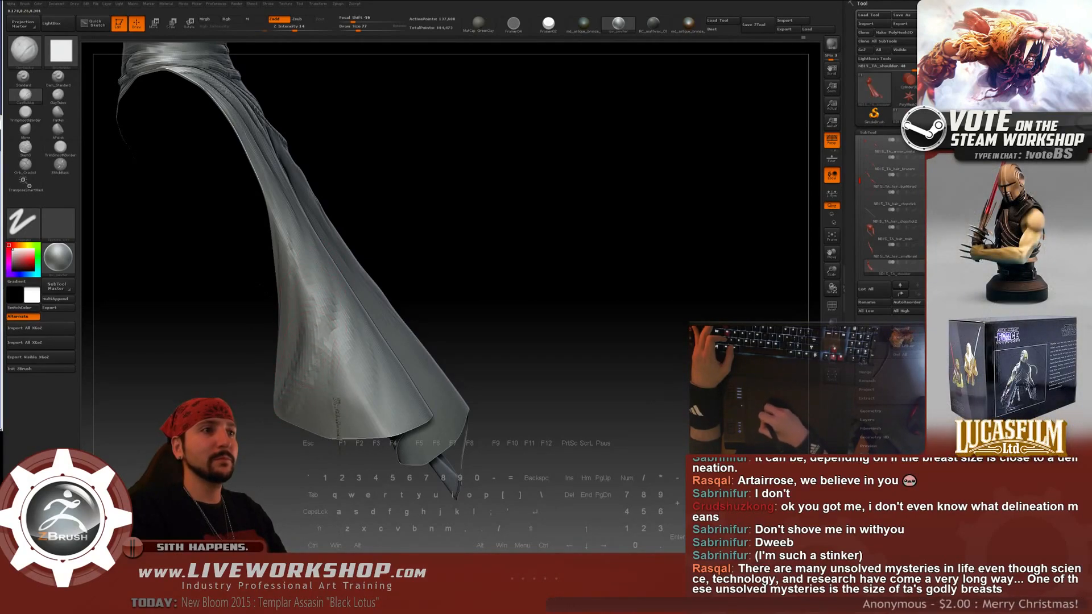
pyautogui.press('shift')
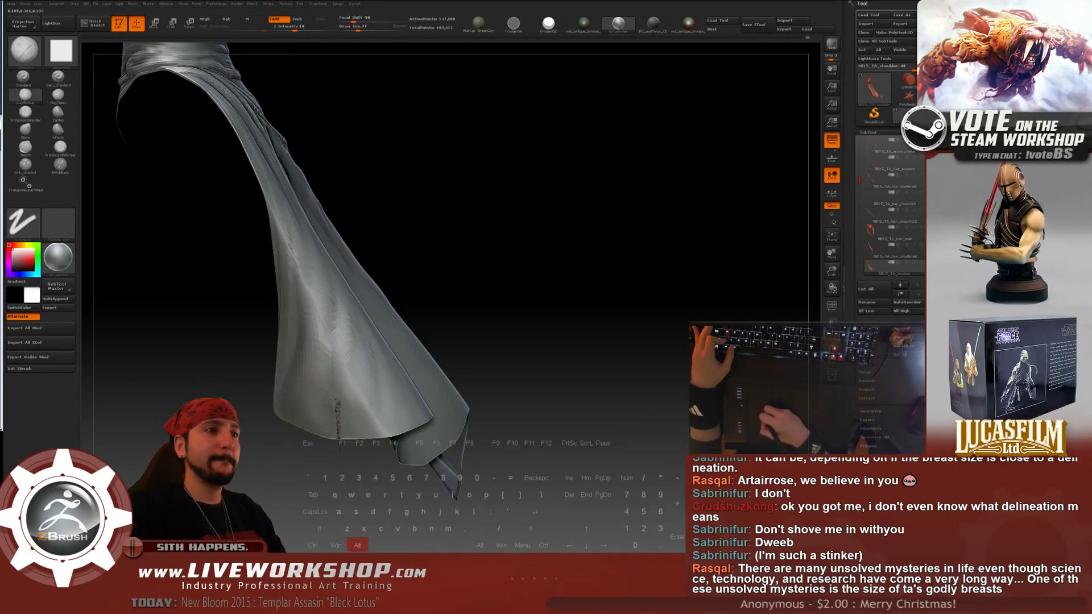
# - Carve a vertical crease through the centre of the lower edge panel down to the hem and smooth it
pyautogui.keyDown('alt'); pyautogui.moveTo(333, 302); pyautogui.dragTo(349, 422); pyautogui.keyUp('alt')
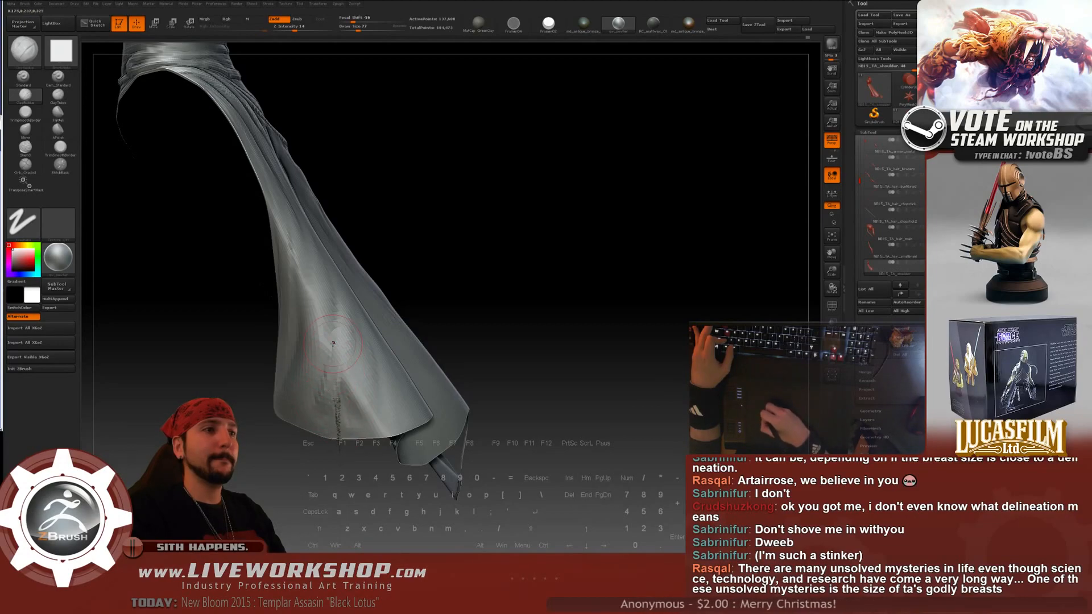
pyautogui.press('shift')
pyautogui.keyDown('alt'); pyautogui.moveTo(480, 295); pyautogui.dragTo(581, 290); pyautogui.keyUp('alt')
# - Add raised cloth detail along the narrow side fold above the hem and smooth it into the surrounding drapery
pyautogui.moveTo(602, 209)
pyautogui.mouseDown()
pyautogui.moveTo(607, 195)
pyautogui.moveTo(604, 211)
pyautogui.mouseUp()
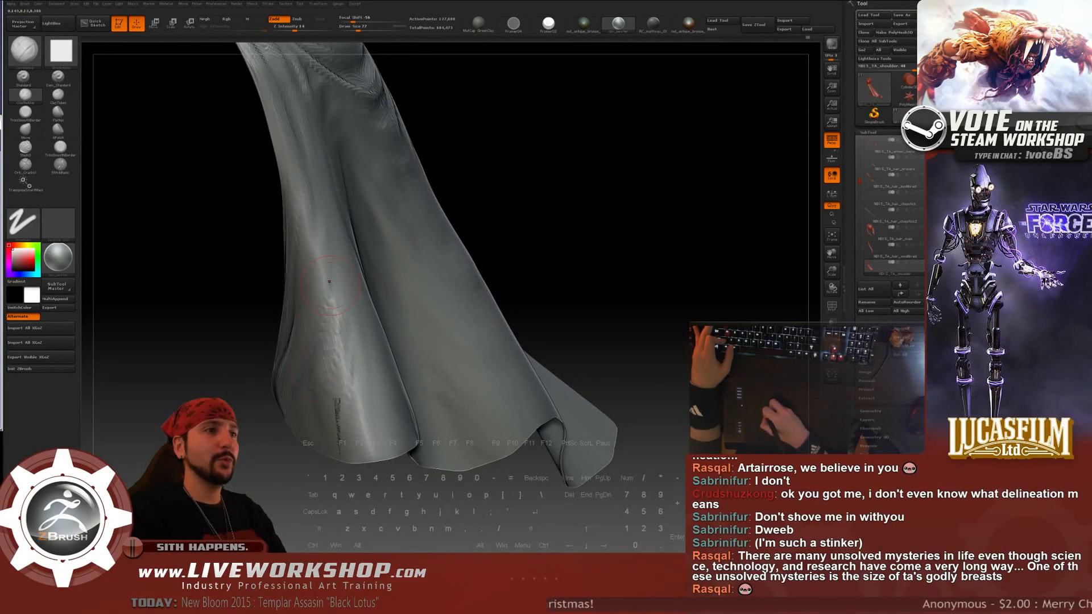
pyautogui.press('shift')
pyautogui.moveTo(578, 212); pyautogui.dragTo(656, 176)
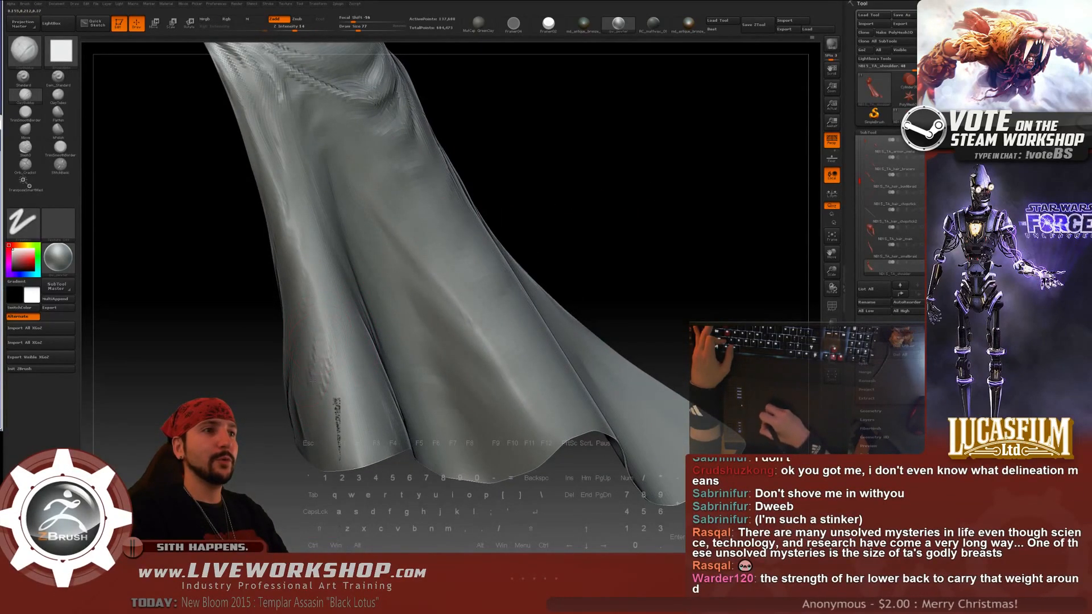
pyautogui.press('shift')
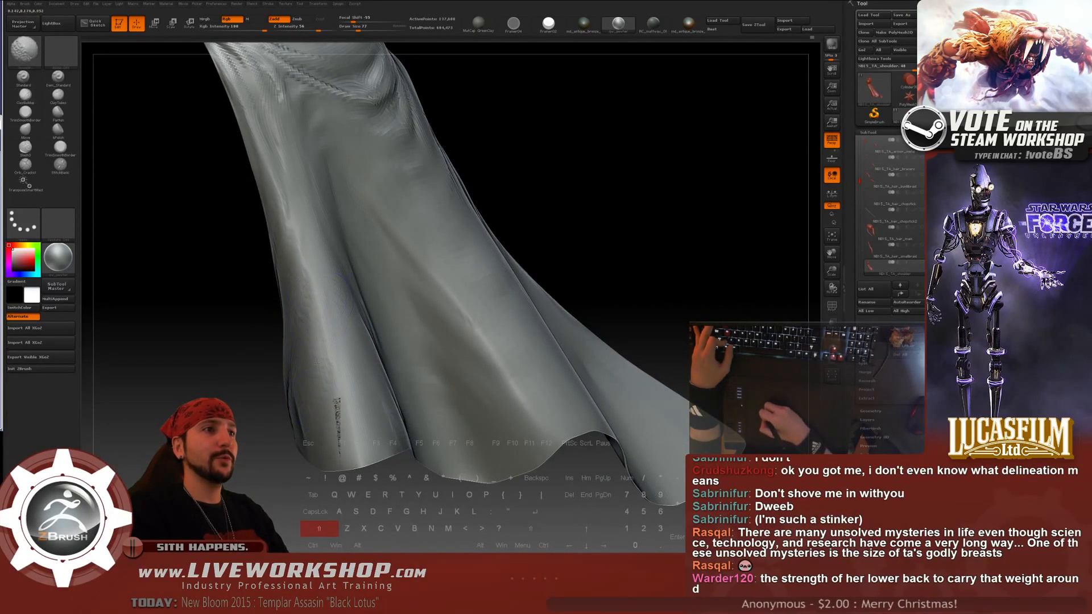
pyautogui.moveTo(656, 173)
pyautogui.mouseDown()
pyautogui.moveTo(643, 147)
pyautogui.moveTo(623, 162)
pyautogui.mouseUp()
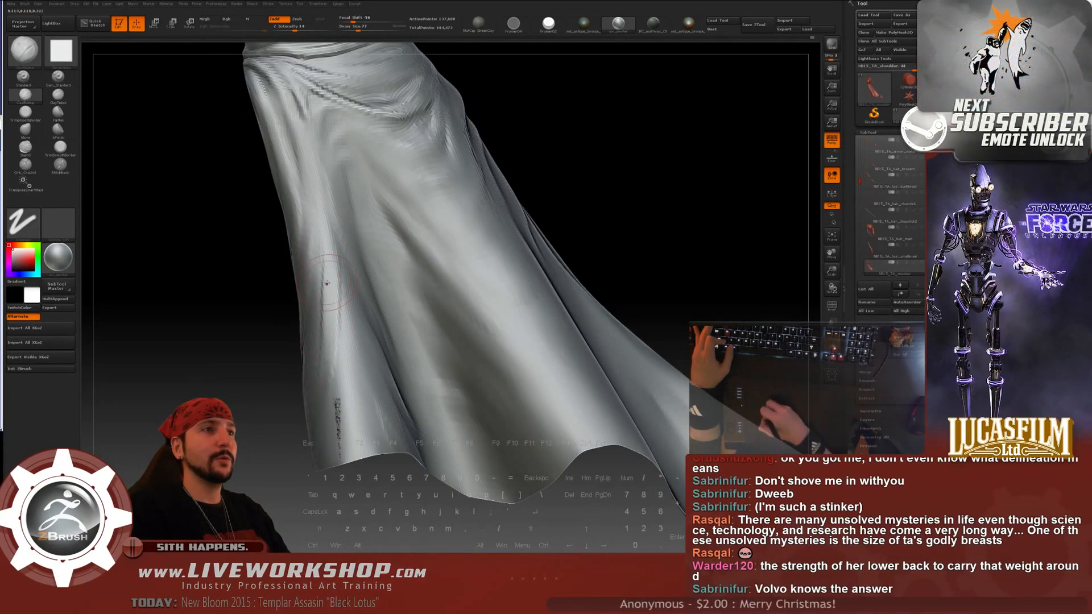
# - Refine the long fold running down the narrow side of the skirt and smooth its rough strokes
pyautogui.moveTo(288, 386); pyautogui.dragTo(272, 382)
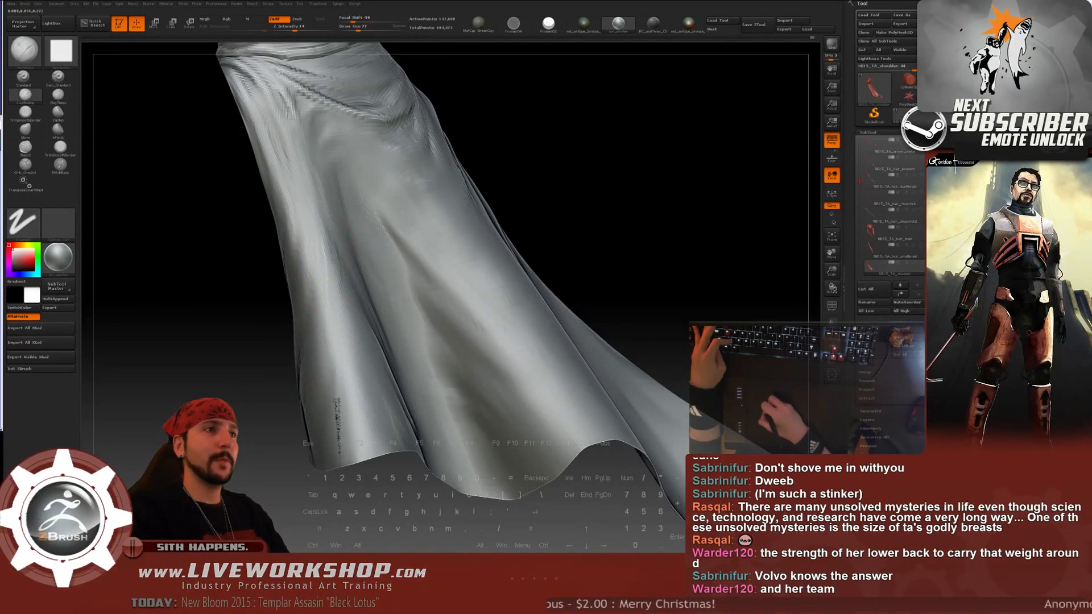
pyautogui.press('shift')
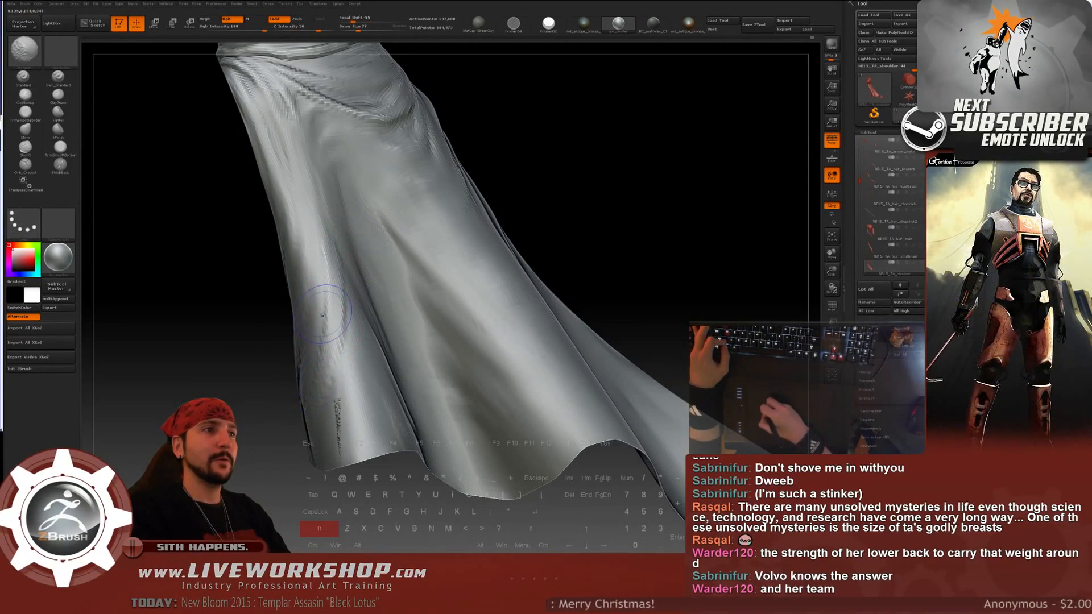
pyautogui.moveTo(617, 245)
pyautogui.keyDown('alt'); pyautogui.mouseDown()
pyautogui.moveTo(647, 154)
pyautogui.moveTo(631, 195)
pyautogui.moveTo(602, 217)
pyautogui.moveTo(671, 237)
pyautogui.moveTo(626, 242)
pyautogui.moveTo(649, 236)
pyautogui.mouseUp(); pyautogui.keyUp('alt')
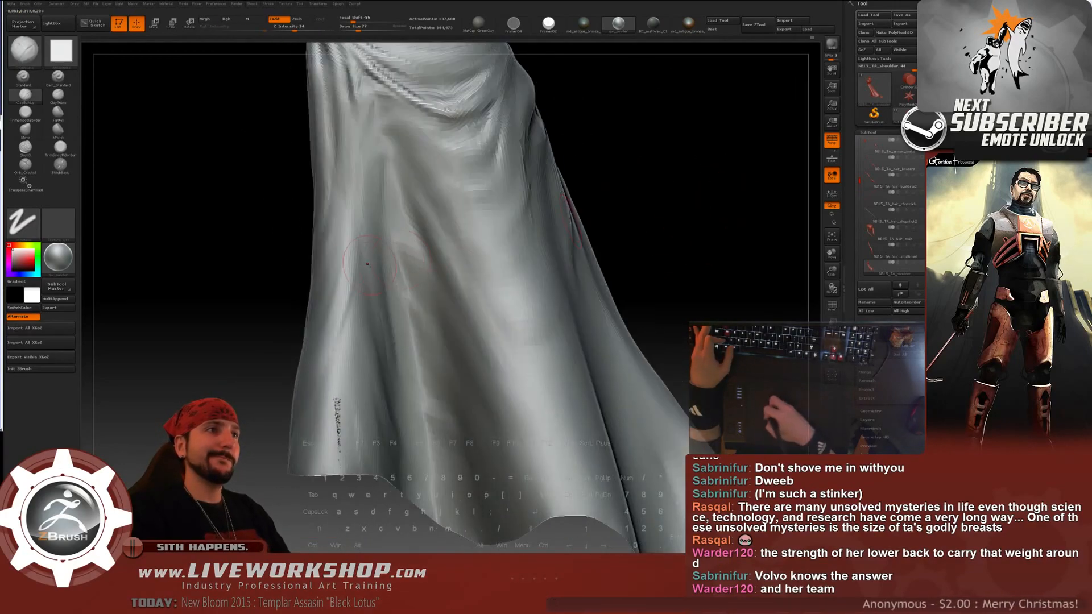
pyautogui.press('shift')
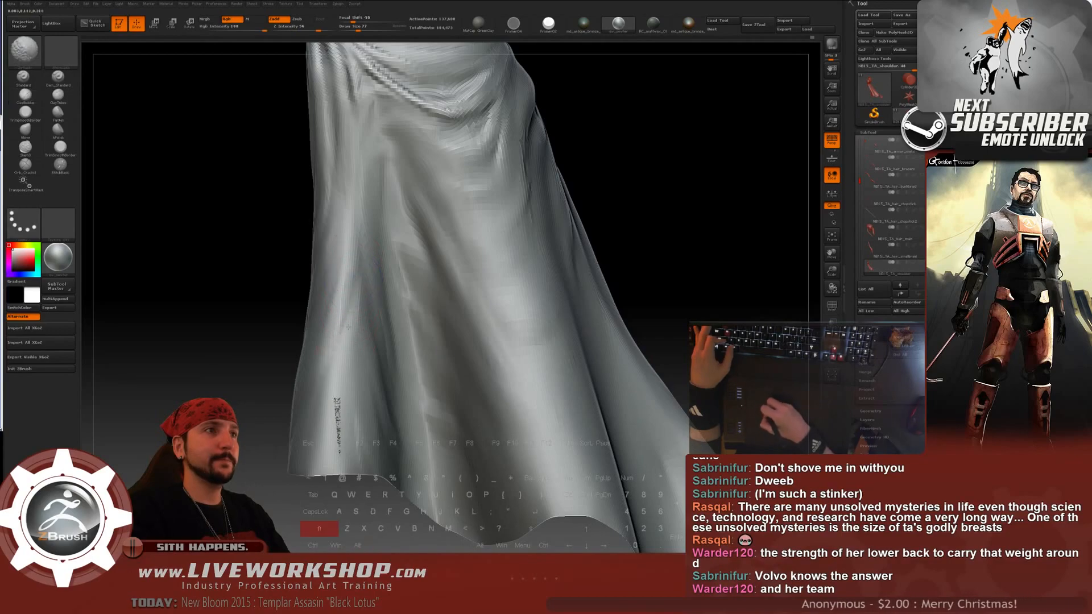
# - Add vertical strokes to the narrow side fold just above the hem and blend them into the cloth
pyautogui.keyDown('alt'); pyautogui.moveTo(354, 308); pyautogui.dragTo(343, 280); pyautogui.keyUp('alt')
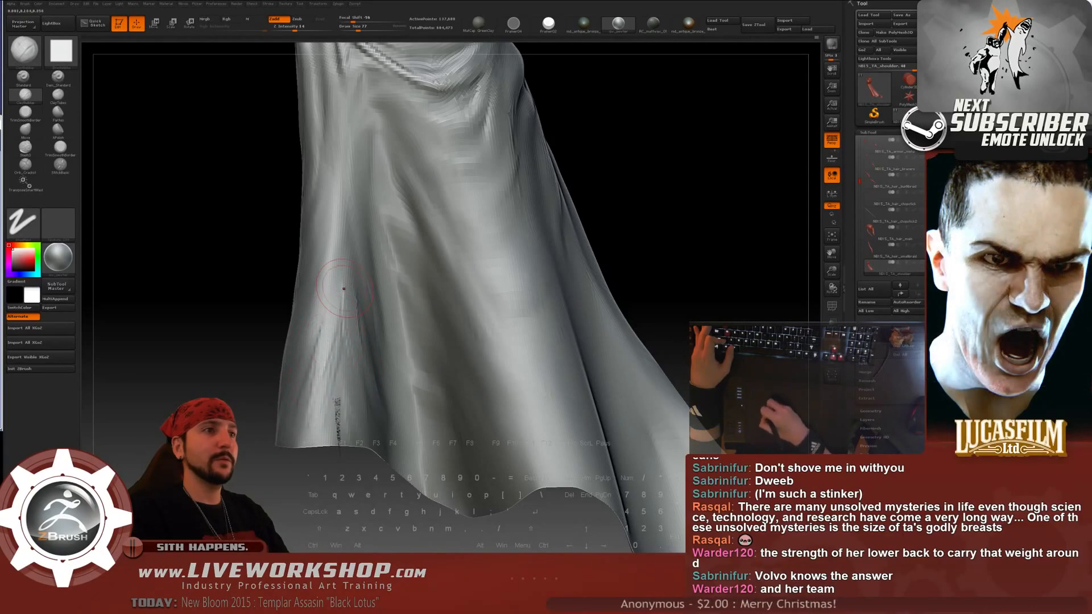
pyautogui.press('shift')
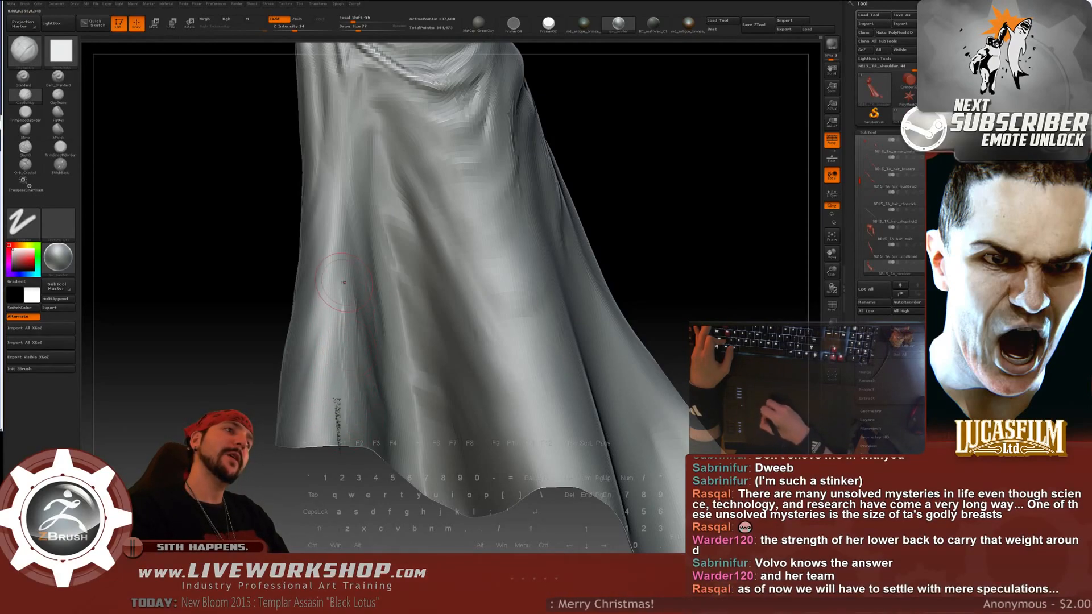
pyautogui.press('shift')
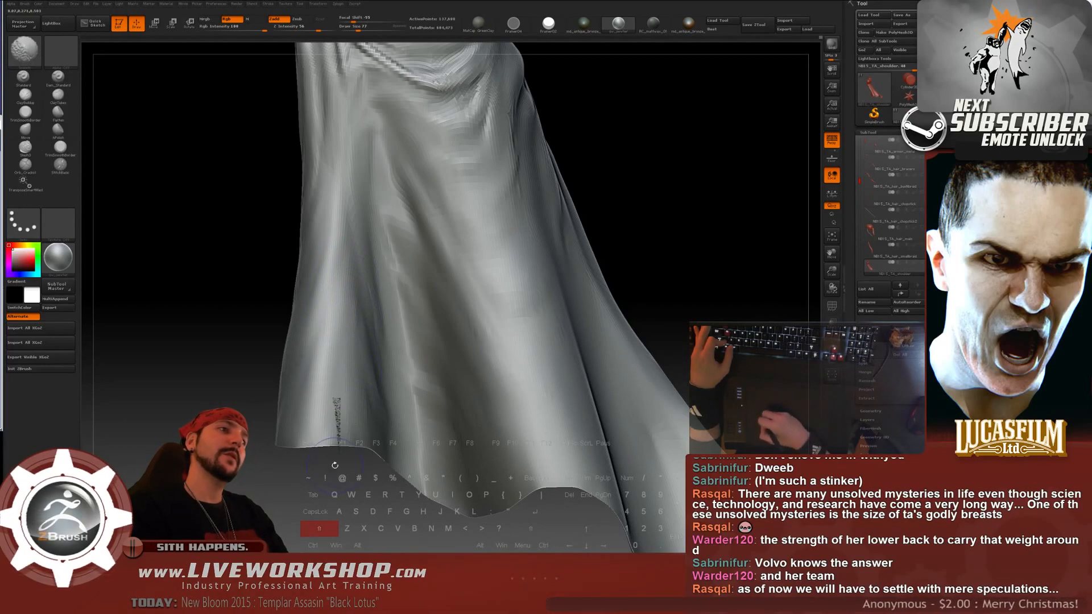
# - Check the whole dress, then smooth the top of the vertical crease just below the diagonal hip drape
pyautogui.press('f')
pyautogui.keyDown('alt'); pyautogui.moveTo(607, 227); pyautogui.dragTo(537, 268); pyautogui.keyUp('alt')
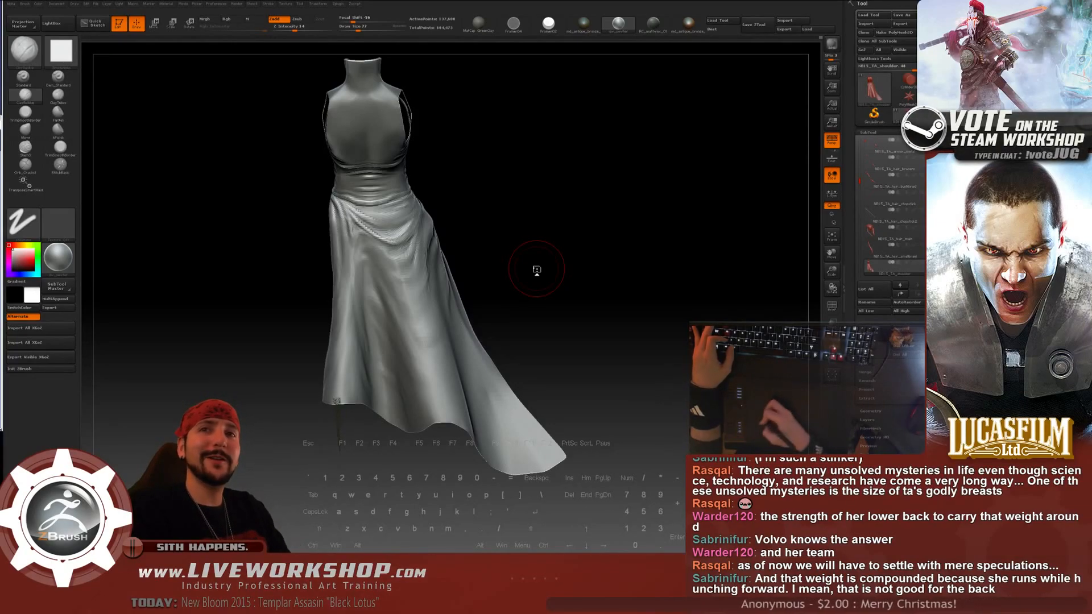
pyautogui.moveTo(543, 274); pyautogui.dragTo(673, 234)
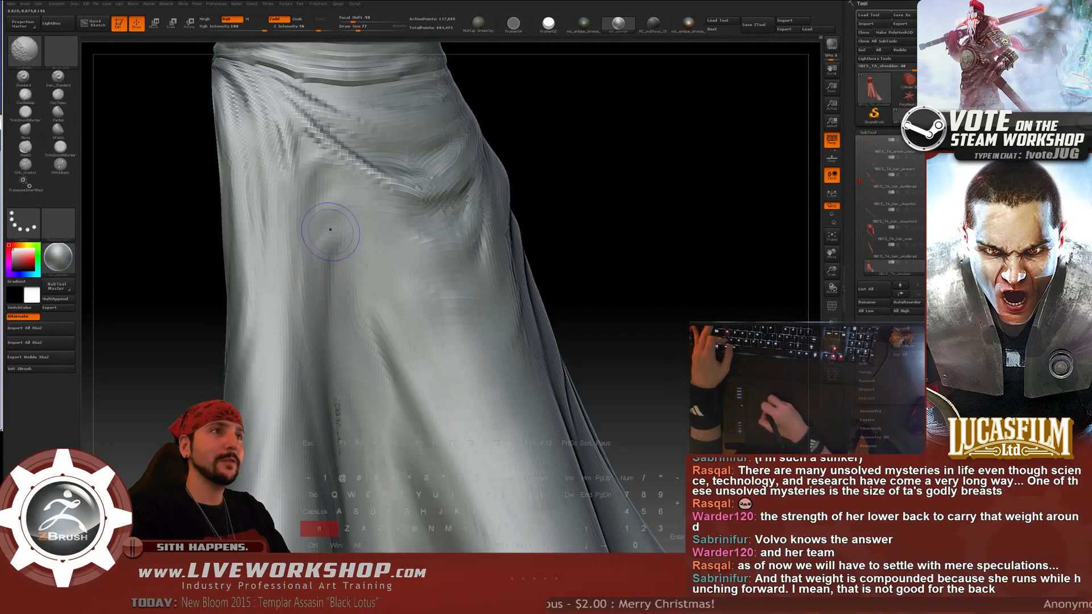
pyautogui.keyDown('shift'); pyautogui.moveTo(329, 227); pyautogui.dragTo(336, 247); pyautogui.keyUp('shift')
pyautogui.moveTo(624, 239); pyautogui.dragTo(603, 241)
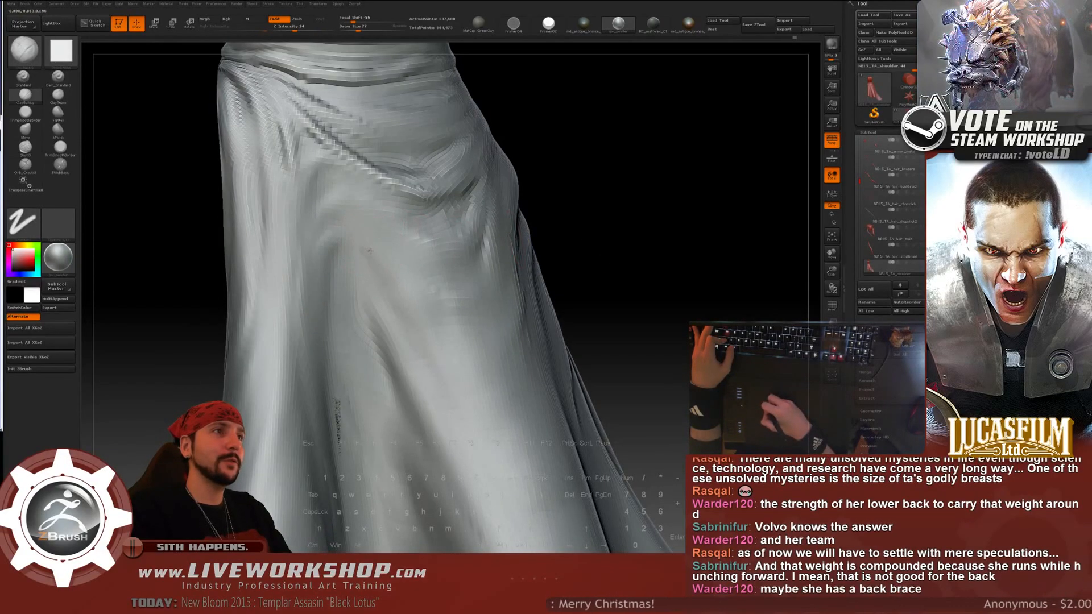
# - Resize the brush and sculpt a diagonal fold descending from the hip drape on the trailing side of the skirt, smoothing it
pyautogui.keyDown('alt'); pyautogui.moveTo(666, 294); pyautogui.dragTo(557, 233); pyautogui.keyUp('alt')
pyautogui.press('s')
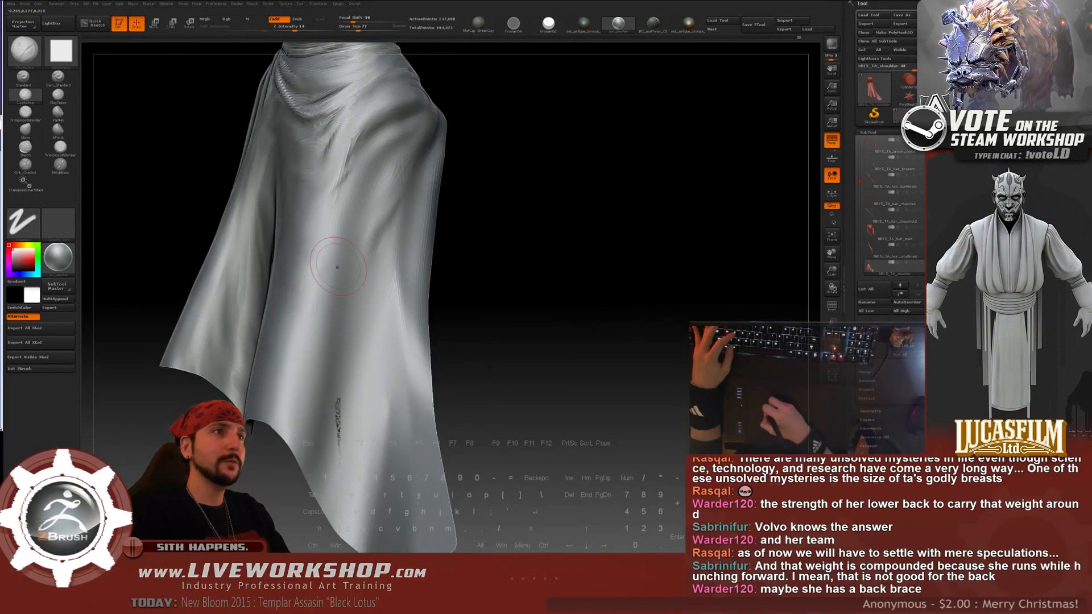
pyautogui.moveTo(362, 198)
pyautogui.mouseDown()
pyautogui.moveTo(302, 302)
pyautogui.moveTo(342, 199)
pyautogui.mouseUp()
pyautogui.press('shift')
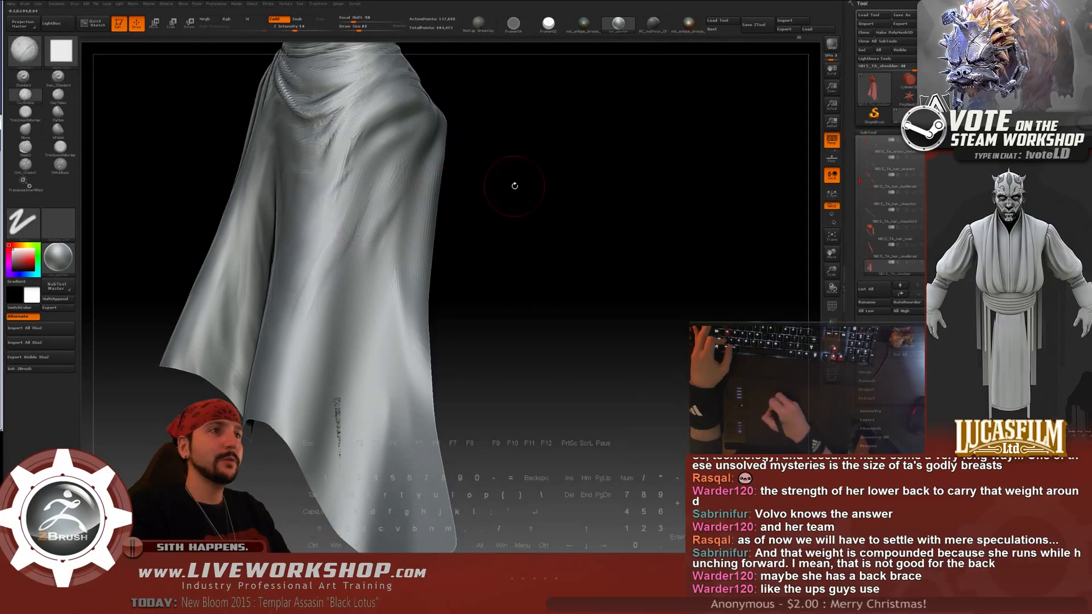
# - Shape a curved fold across the middle of the central skirt panel and smooth its transitions
pyautogui.moveTo(514, 186); pyautogui.dragTo(569, 189)
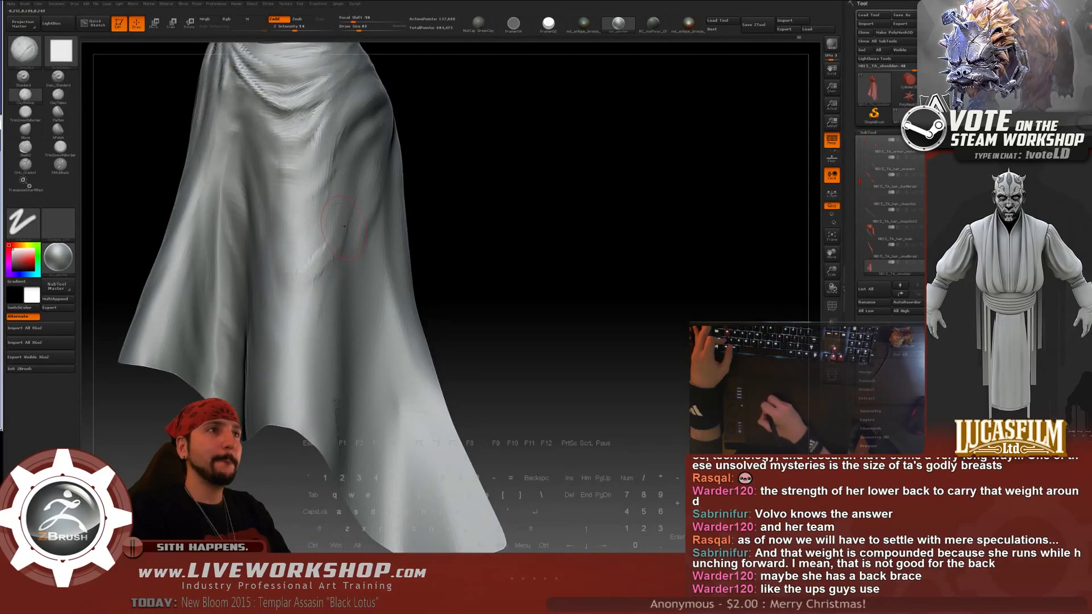
pyautogui.press('shift')
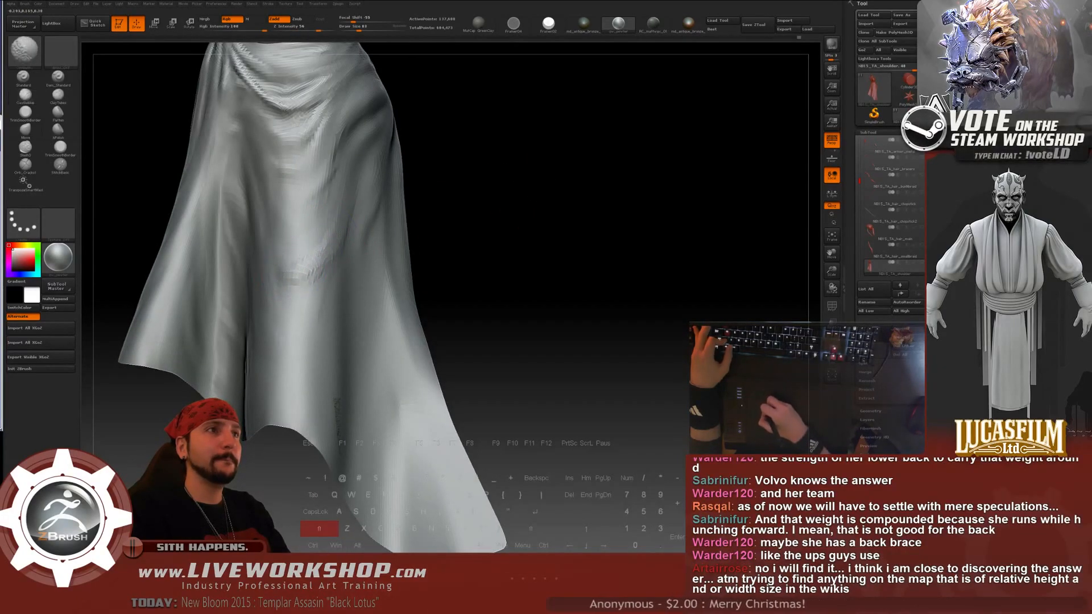
pyautogui.moveTo(314, 308)
pyautogui.keyDown('shift'); pyautogui.mouseDown()
pyautogui.moveTo(303, 267)
pyautogui.moveTo(318, 239)
pyautogui.mouseUp(); pyautogui.keyUp('shift')
pyautogui.moveTo(342, 148); pyautogui.dragTo(334, 227)
pyautogui.press('shift')
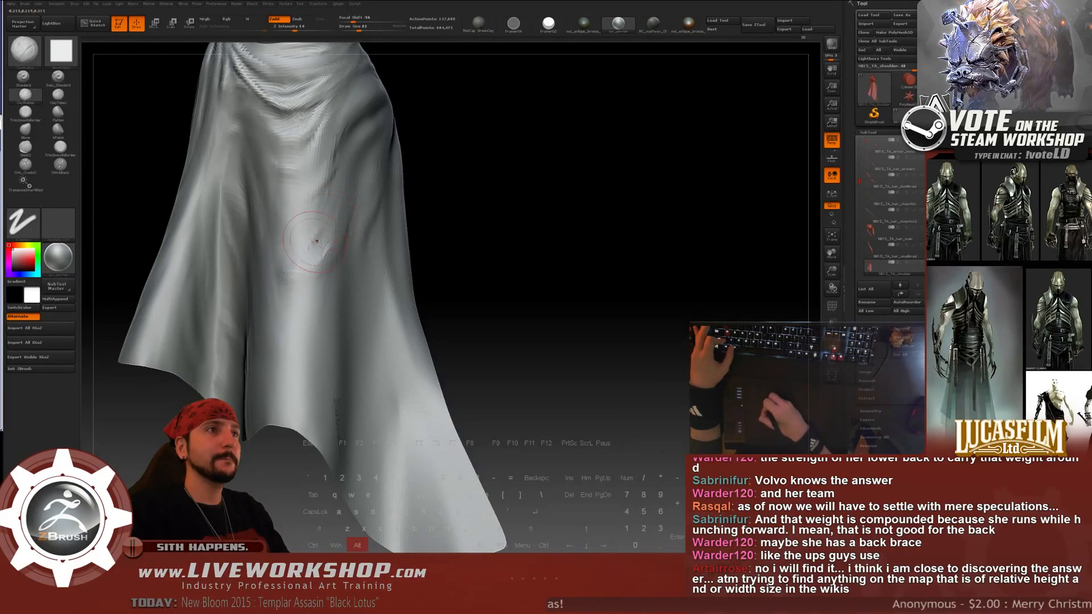
pyautogui.press('shift')
# - Soften the rough ends of the curved mid-panel fold where it meets the diagonal crease
pyautogui.moveTo(488, 241); pyautogui.dragTo(492, 189)
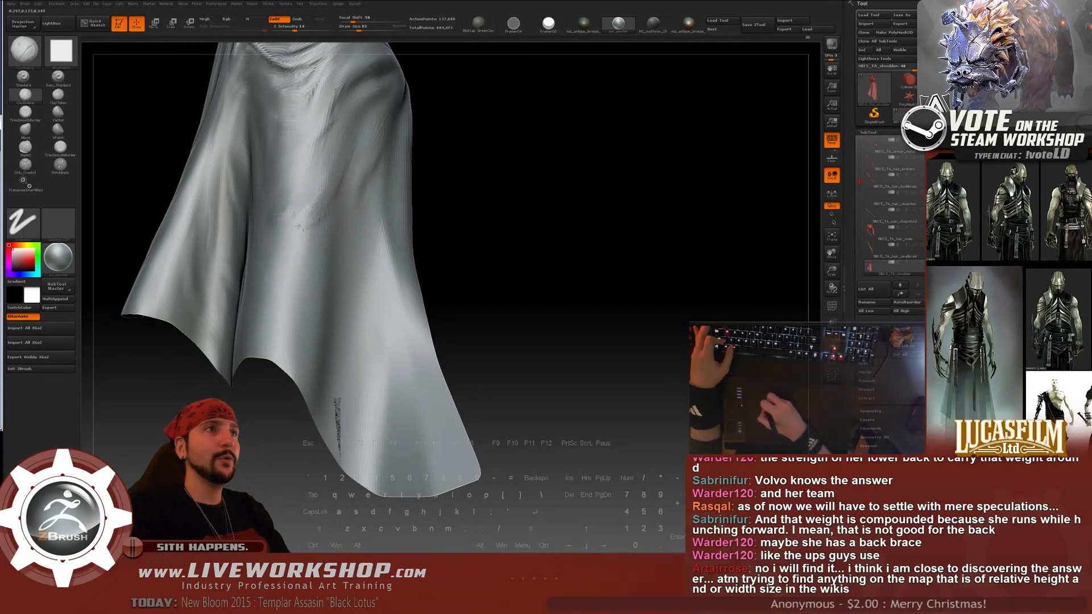
pyautogui.press('shift')
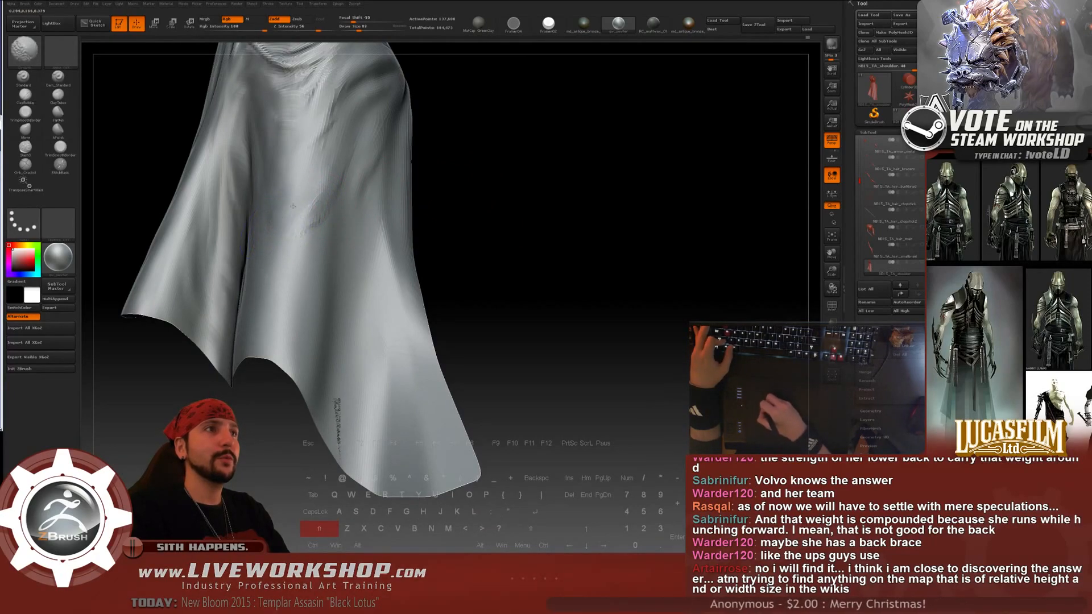
pyautogui.moveTo(312, 226)
pyautogui.keyDown('shift'); pyautogui.mouseDown()
pyautogui.moveTo(324, 199)
pyautogui.moveTo(313, 222)
pyautogui.mouseUp(); pyautogui.keyUp('shift')
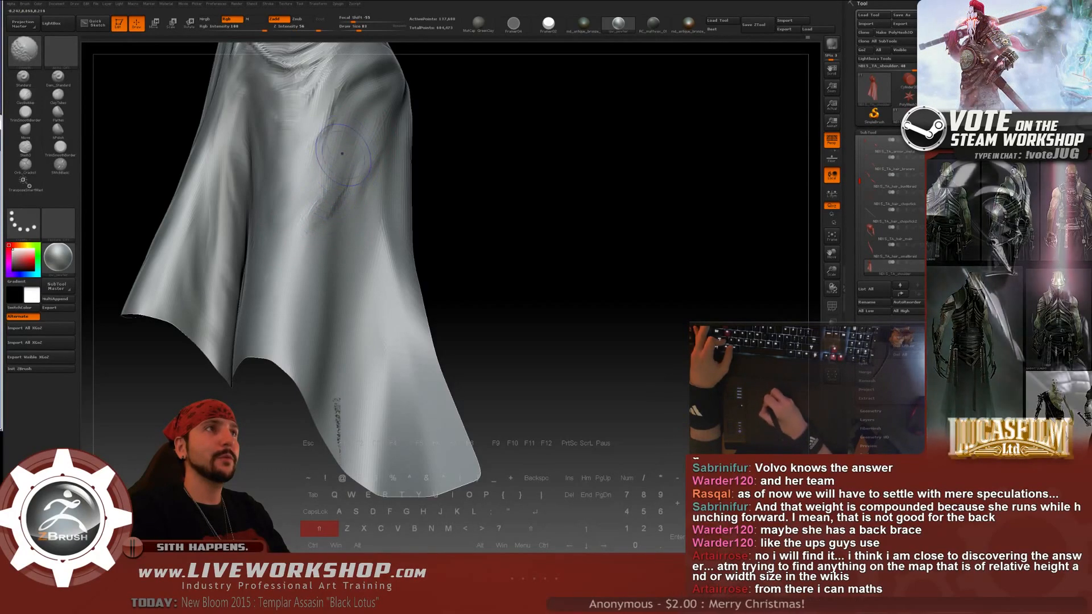
pyautogui.press('shift')
# - Deepen the diagonal crease beside the central panel and smooth the cloth just beneath it
pyautogui.moveTo(475, 208); pyautogui.dragTo(501, 191)
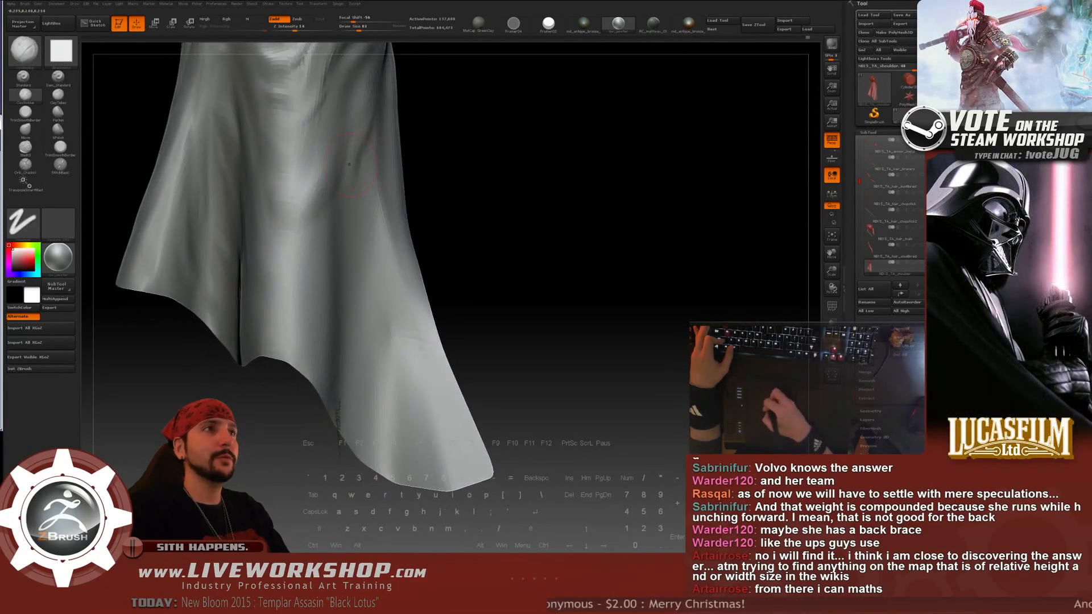
pyautogui.press('shift')
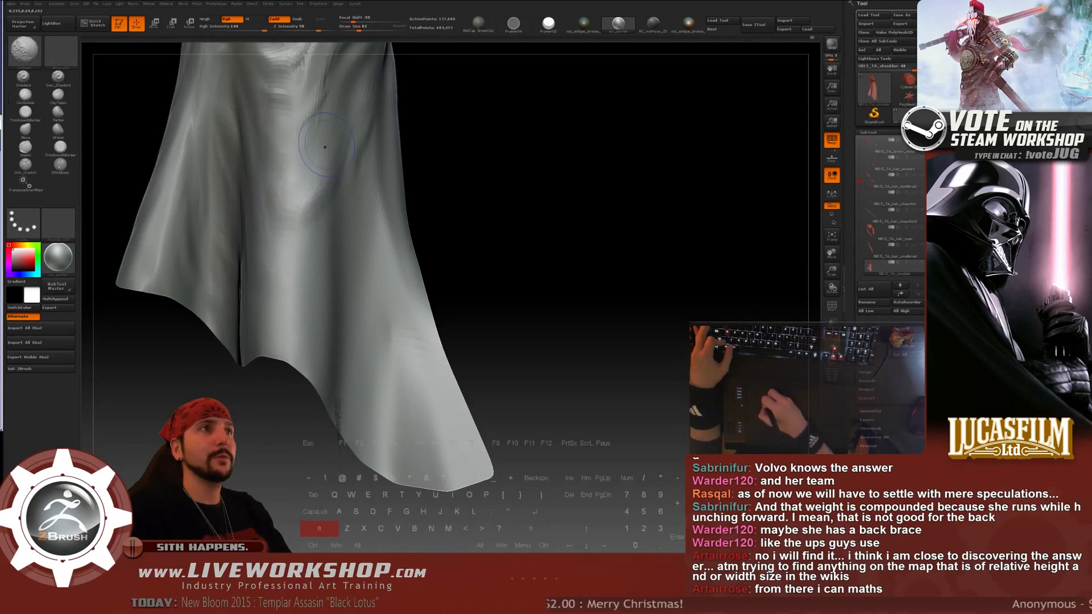
pyautogui.keyDown('shift'); pyautogui.moveTo(288, 202); pyautogui.dragTo(288, 224); pyautogui.keyUp('shift')
# - Sculpt vertical folds down the lower central panel with a larger brush and smooth them into the neighbouring crease
pyautogui.moveTo(444, 225); pyautogui.dragTo(467, 228)
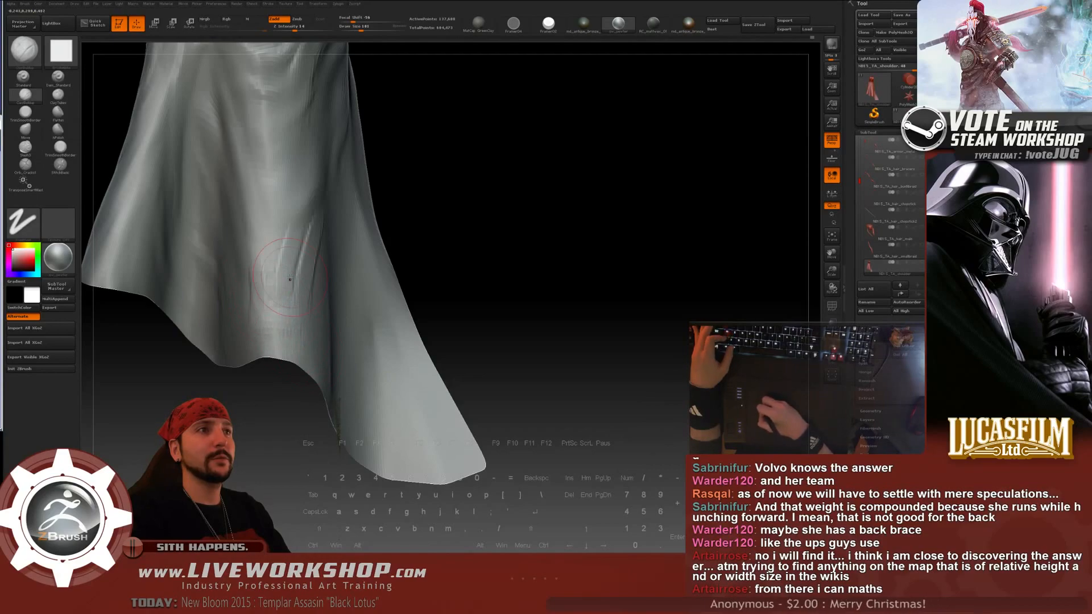
pyautogui.press('shift')
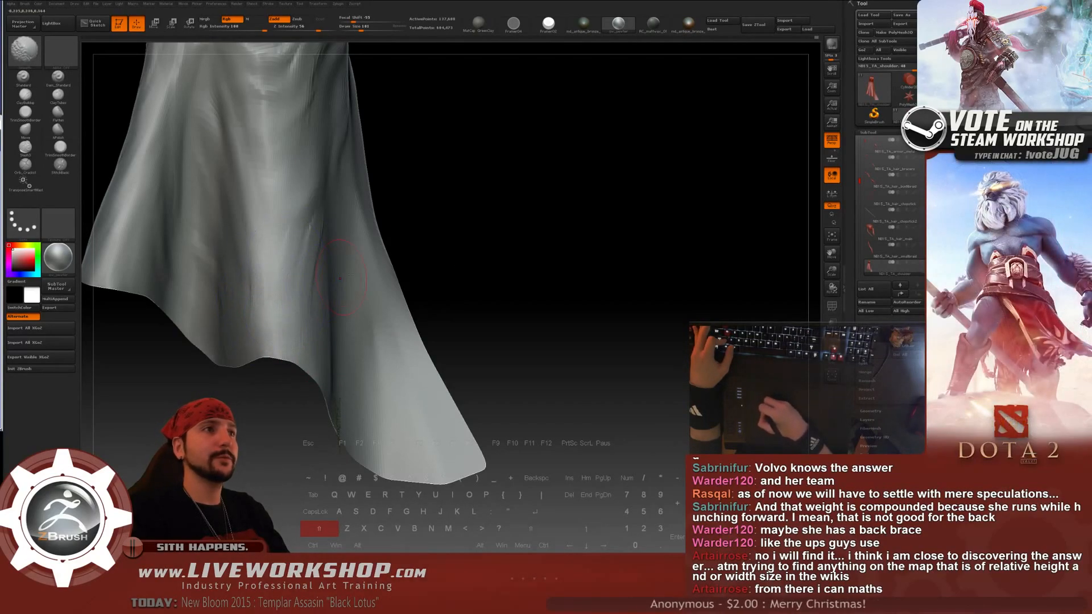
pyautogui.moveTo(340, 278); pyautogui.dragTo(299, 256, button='right')
pyautogui.press('shift')
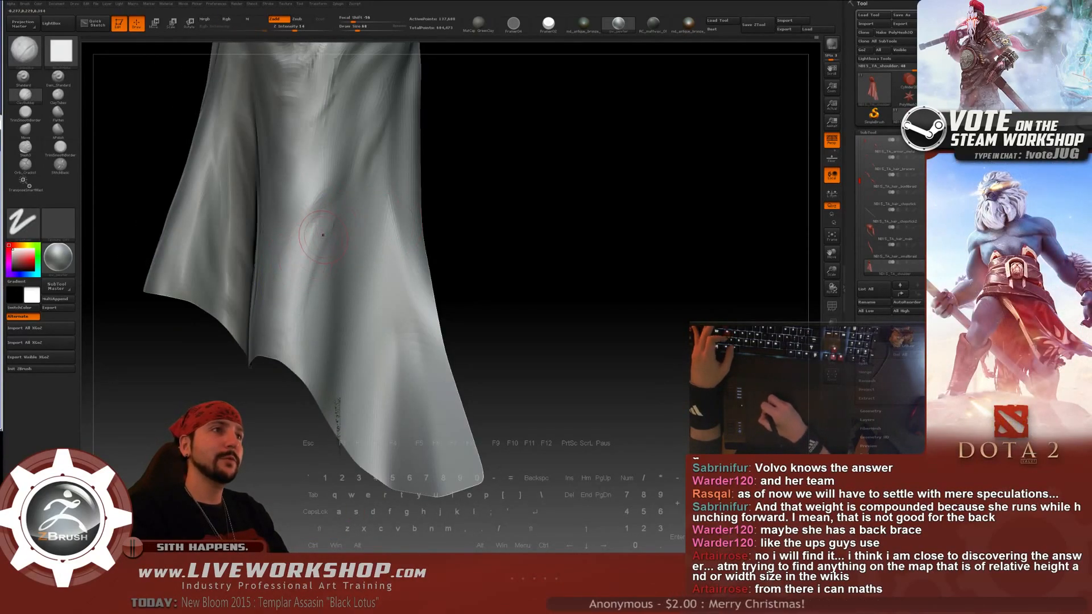
pyautogui.moveTo(327, 269); pyautogui.dragTo(317, 254)
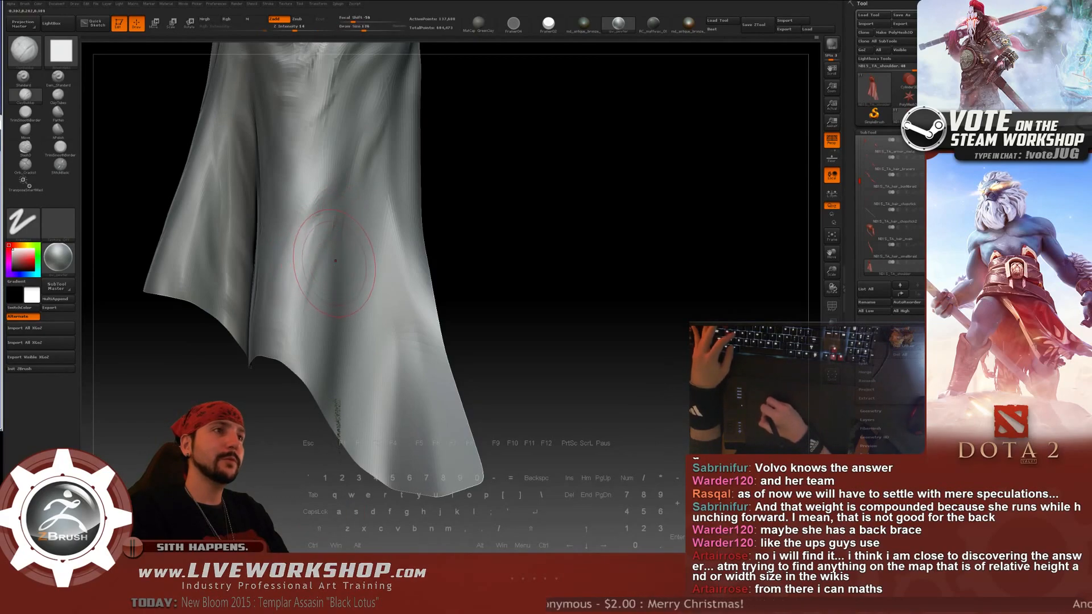
# - Build up thin vertical folds beside the panel split down to the hem and soften them
pyautogui.moveTo(398, 248); pyautogui.dragTo(464, 245, button='right')
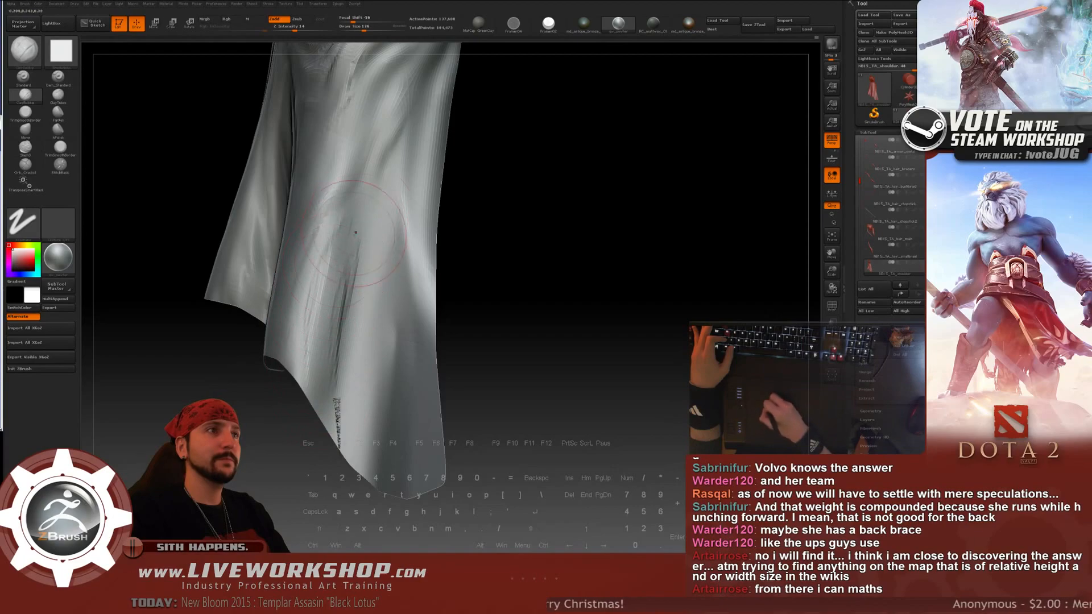
pyautogui.press('shift')
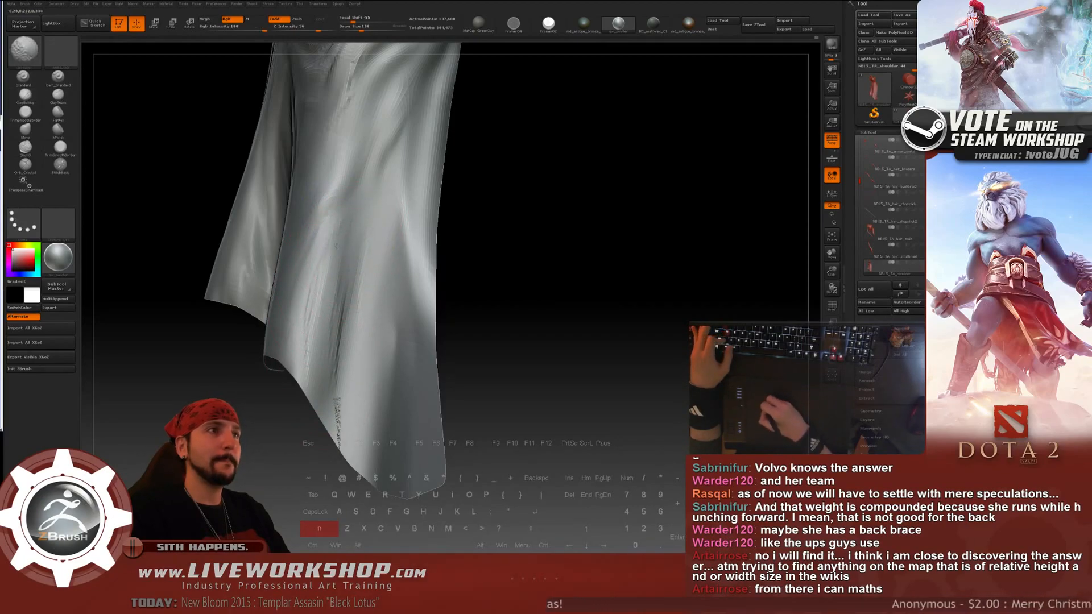
pyautogui.moveTo(493, 220); pyautogui.dragTo(450, 233)
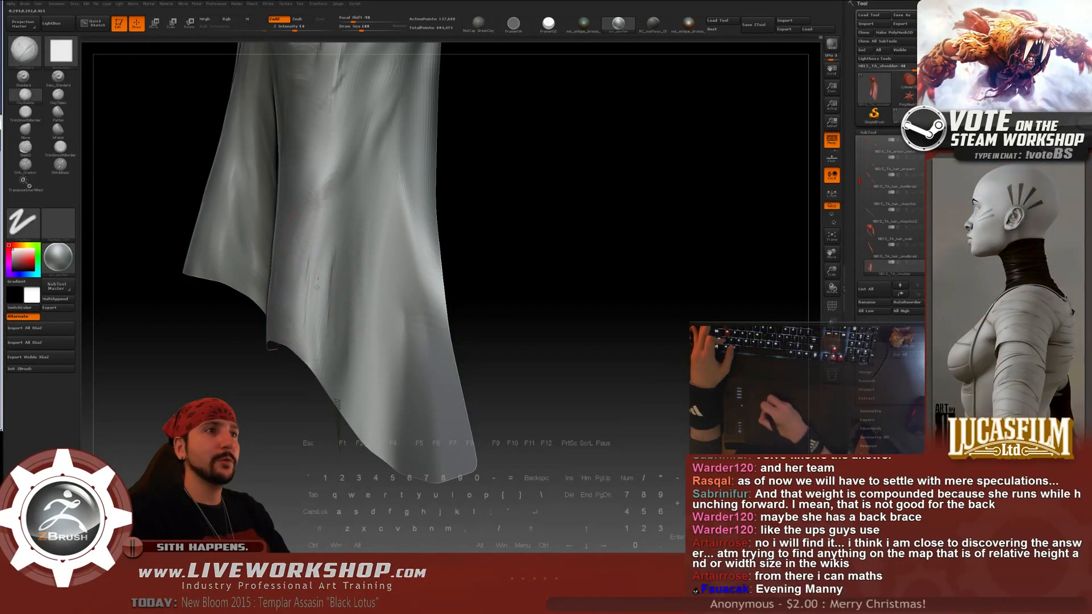
pyautogui.press('shift')
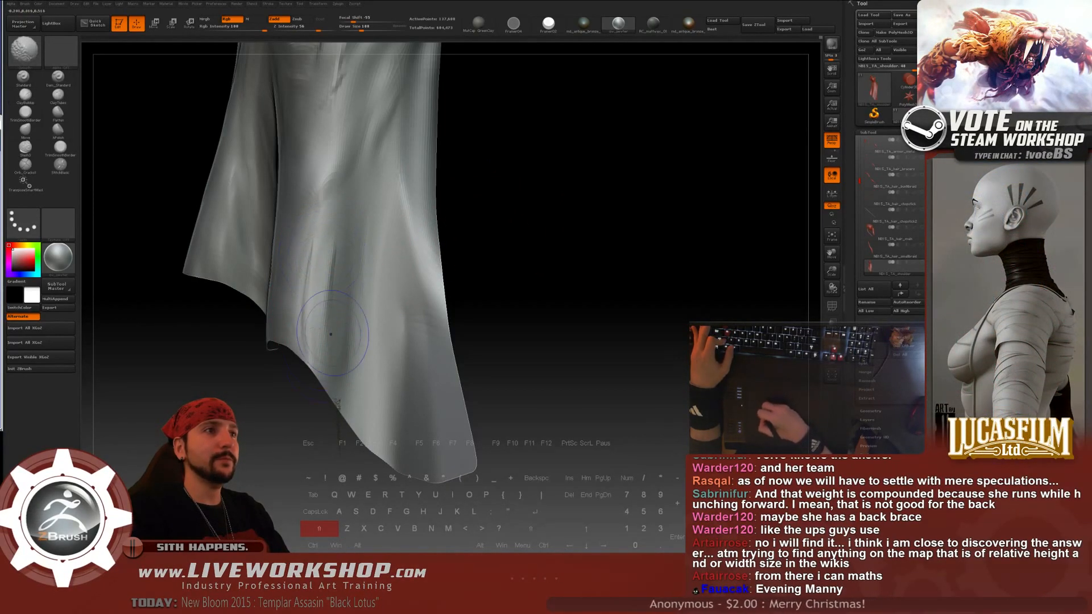
pyautogui.moveTo(331, 334); pyautogui.dragTo(421, 234, button='right')
# - Shape the central panel's hem corner beside the split and smooth the folds directly above it
pyautogui.press('ctrl')
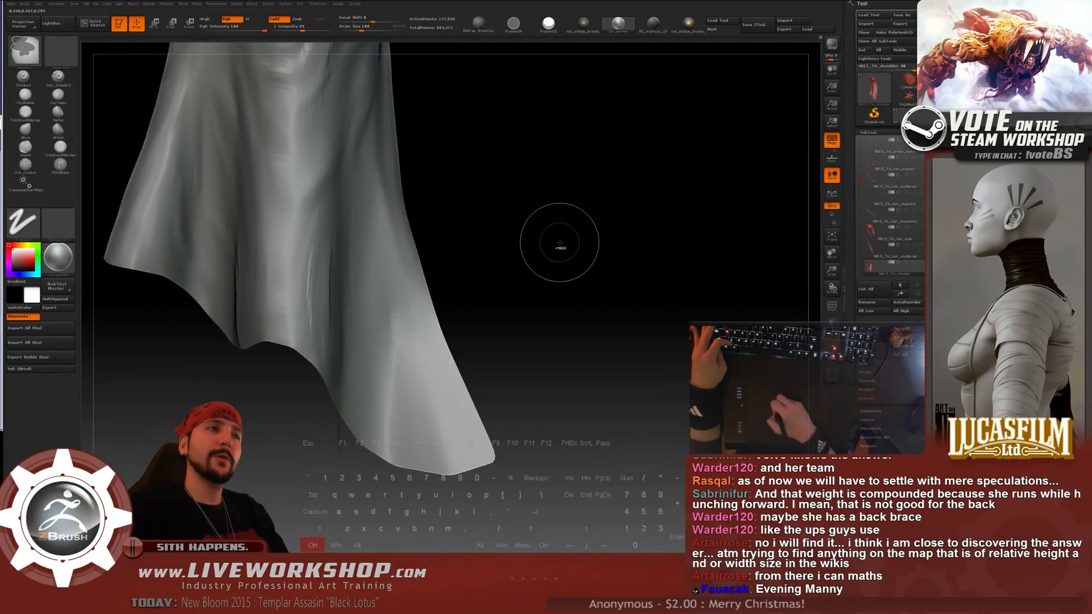
pyautogui.moveTo(563, 251)
pyautogui.mouseDown()
pyautogui.moveTo(505, 210)
pyautogui.moveTo(524, 213)
pyautogui.mouseUp()
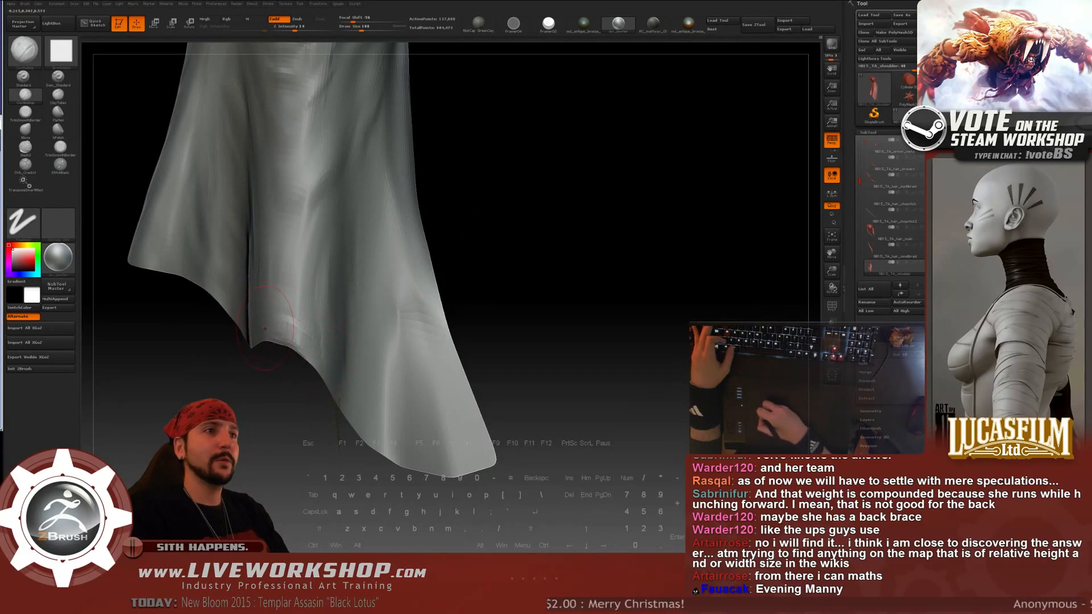
pyautogui.press('shift')
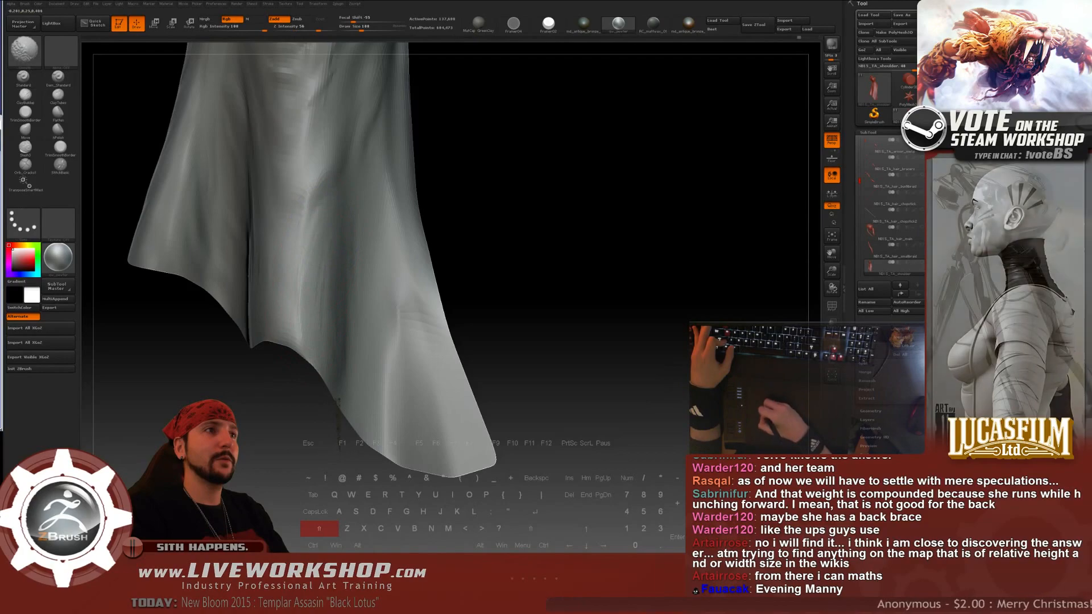
pyautogui.moveTo(456, 193)
pyautogui.mouseDown()
pyautogui.moveTo(512, 200)
pyautogui.moveTo(469, 199)
pyautogui.mouseUp()
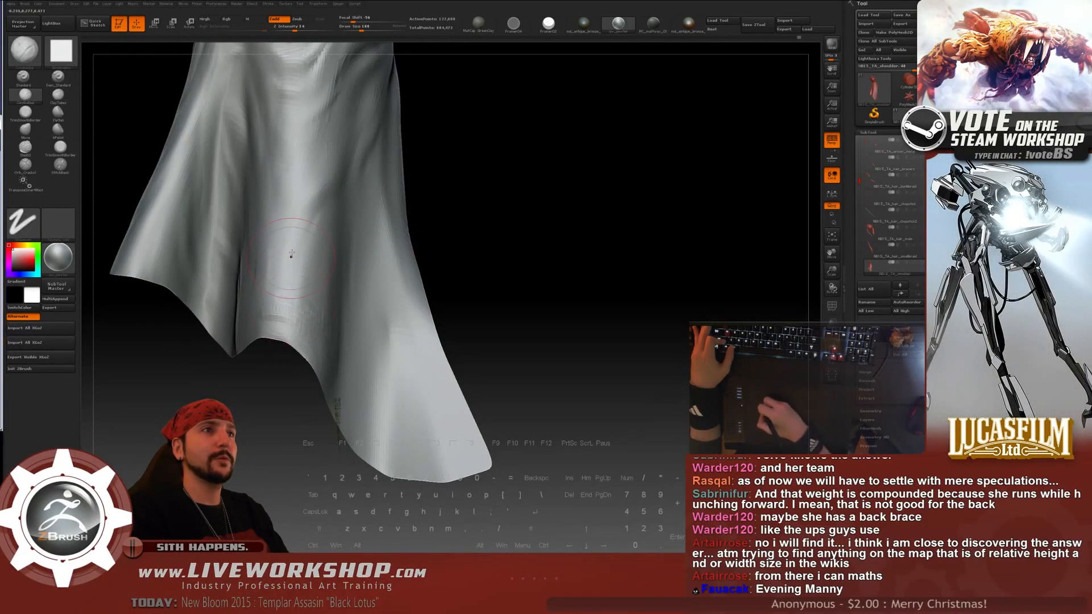
pyautogui.moveTo(333, 193); pyautogui.dragTo(471, 163)
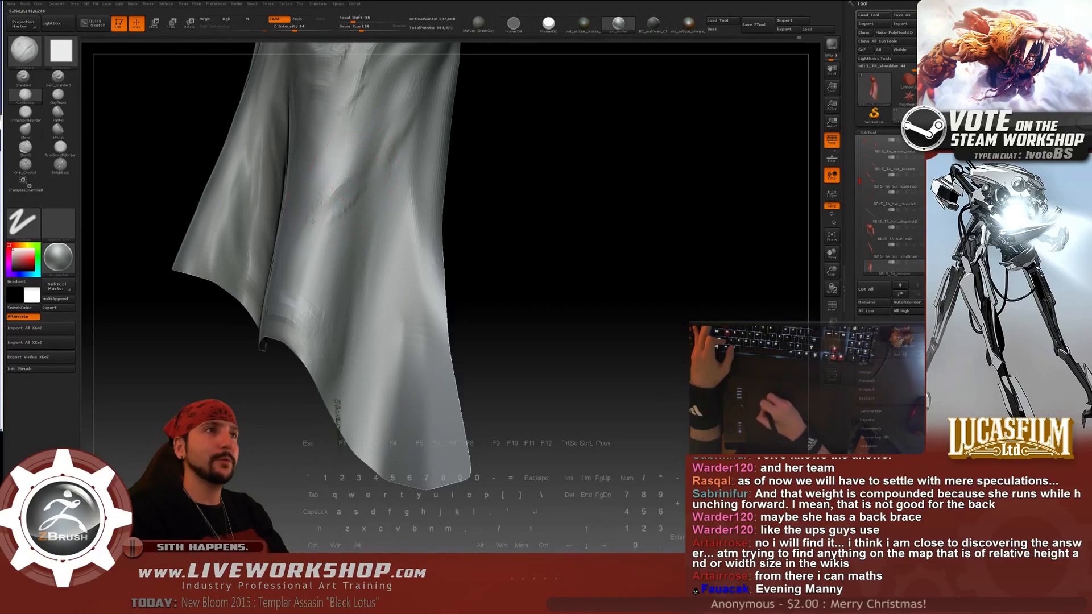
pyautogui.press('shift')
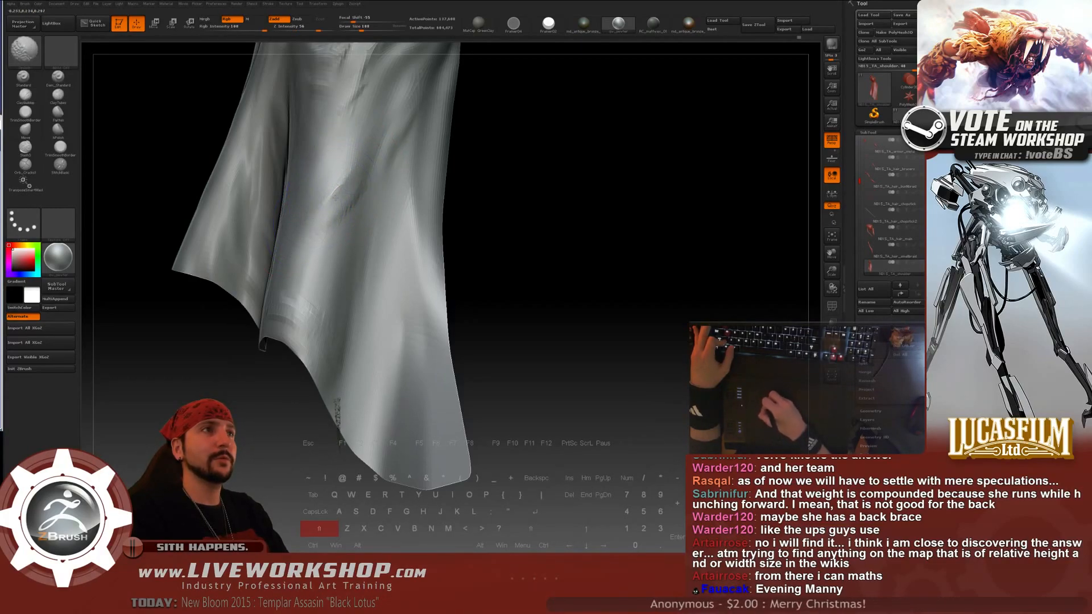
# - Build up the cloth just above the central panel's curved hem with a resized brush and smooth the raised area
pyautogui.keyDown('alt'); pyautogui.moveTo(492, 177); pyautogui.dragTo(494, 51); pyautogui.keyUp('alt')
pyautogui.moveTo(435, 199)
pyautogui.mouseDown()
pyautogui.moveTo(490, 204)
pyautogui.moveTo(507, 156)
pyautogui.moveTo(515, 267)
pyautogui.mouseUp()
pyautogui.moveTo(535, 207); pyautogui.dragTo(566, 205)
pyautogui.press('s')
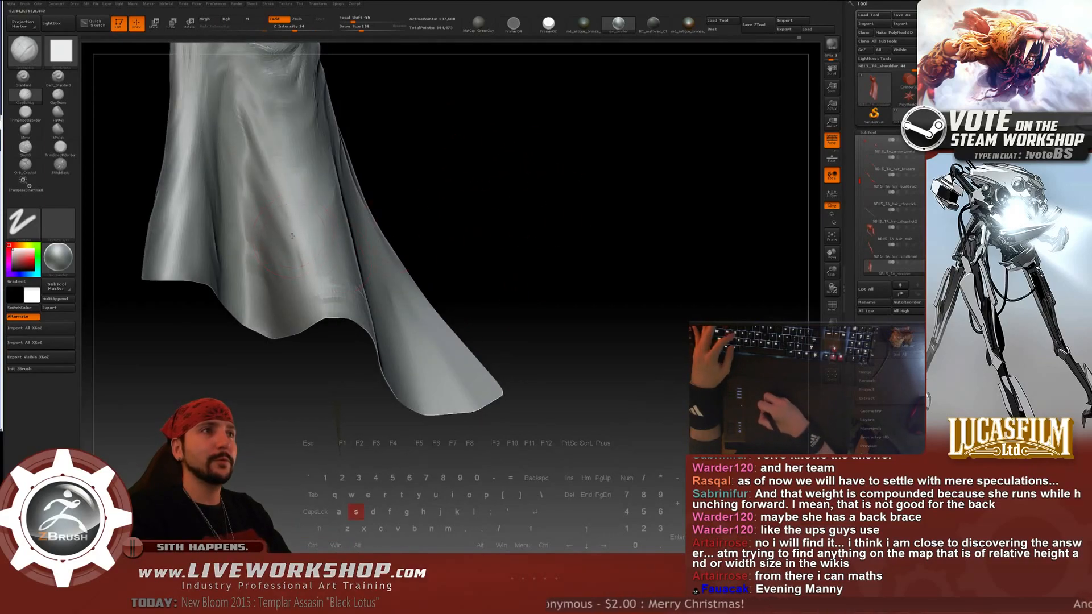
pyautogui.press('shift')
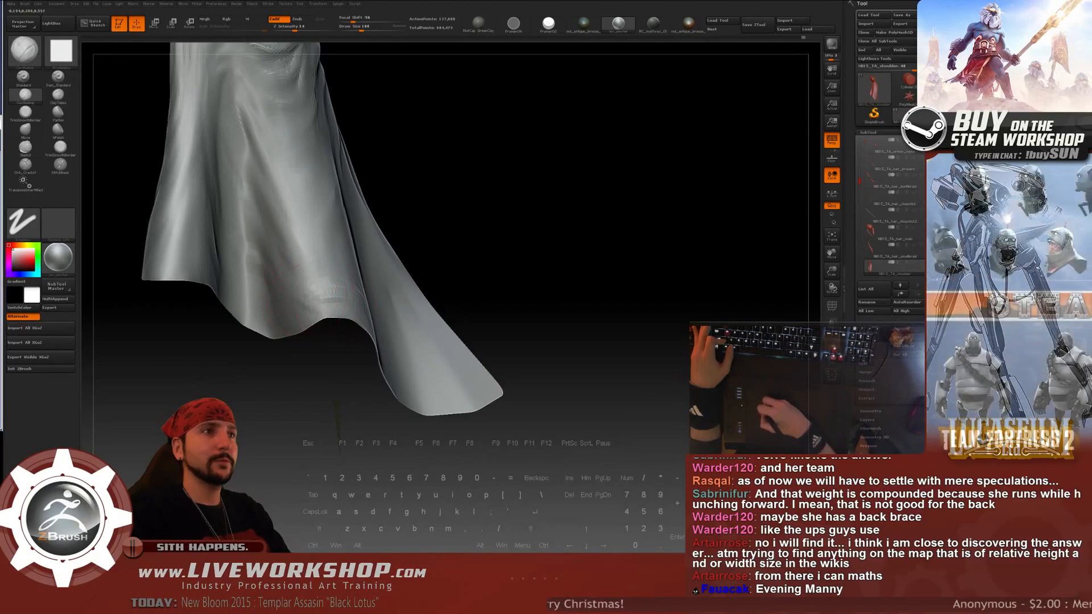
pyautogui.press('shift')
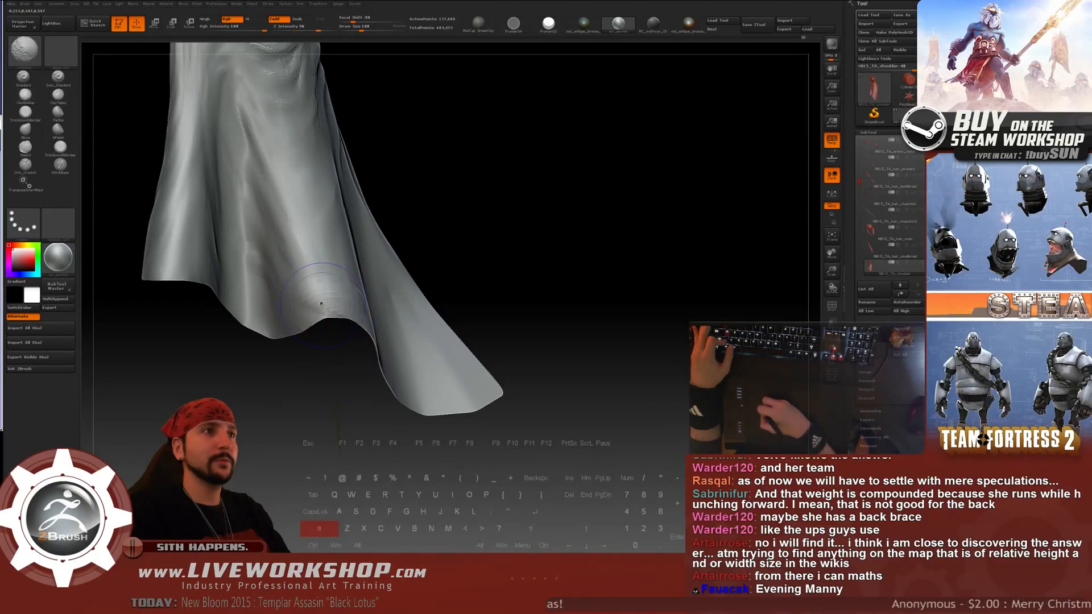
# - Refine the fold's volume where the central panel's hem meets the trailing panel and blend it into the surrounding cloth
pyautogui.moveTo(520, 247); pyautogui.dragTo(491, 249)
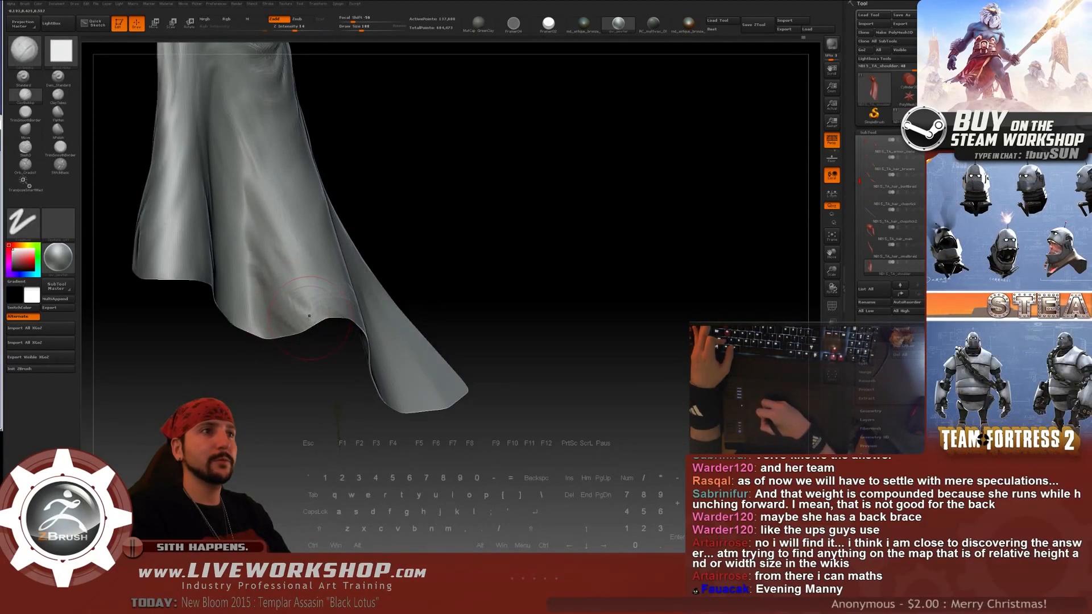
pyautogui.keyDown('shift'); pyautogui.moveTo(309, 316); pyautogui.dragTo(307, 292); pyautogui.keyUp('shift')
pyautogui.moveTo(560, 254); pyautogui.dragTo(527, 256)
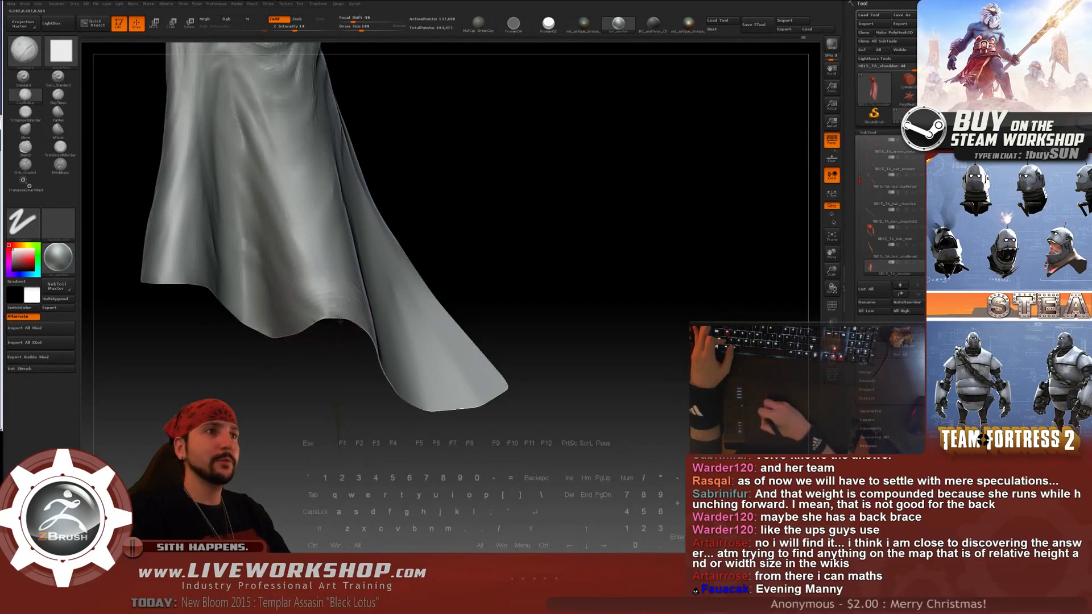
pyautogui.moveTo(612, 234); pyautogui.dragTo(581, 243)
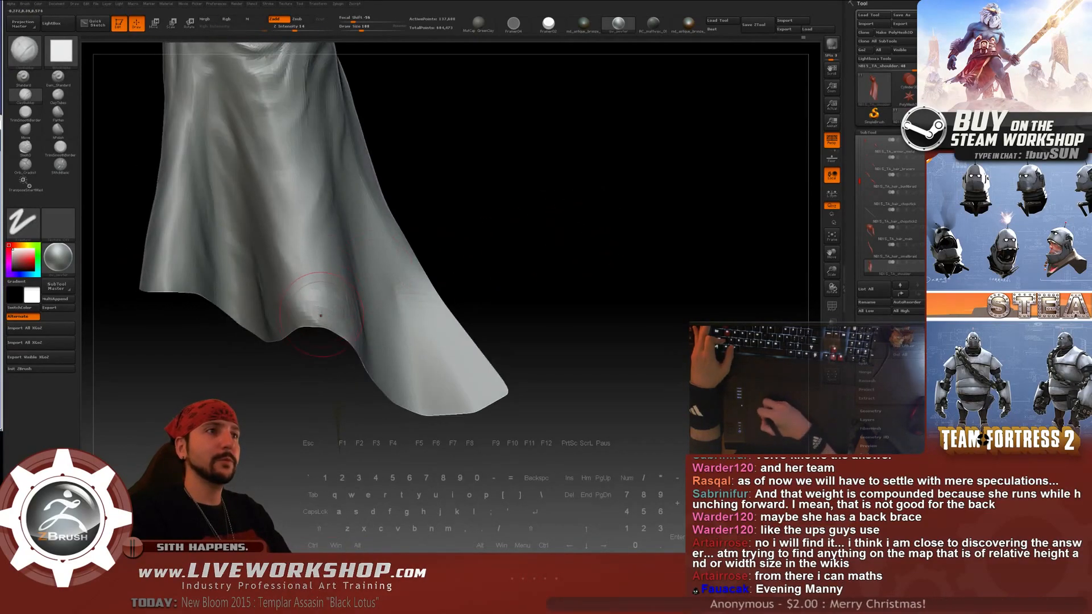
pyautogui.press('shift')
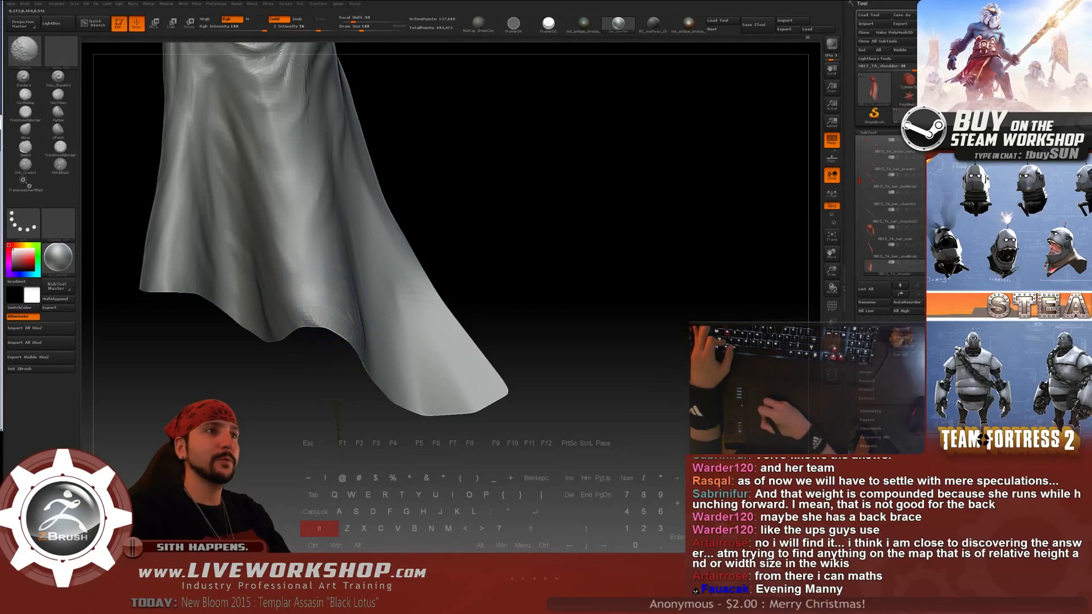
pyautogui.moveTo(498, 251); pyautogui.dragTo(470, 227)
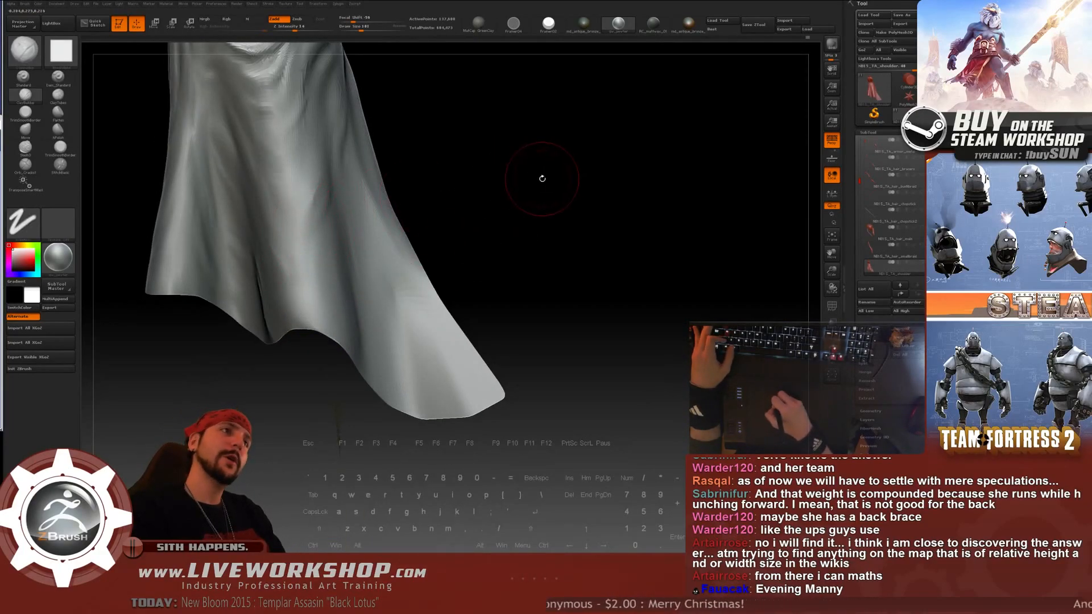
# - Shape the upper end of the central panel's long diagonal fold and soften its edges
pyautogui.moveTo(541, 179)
pyautogui.keyDown('alt'); pyautogui.mouseDown()
pyautogui.moveTo(612, 230)
pyautogui.moveTo(595, 200)
pyautogui.moveTo(644, 219)
pyautogui.moveTo(640, 264)
pyautogui.moveTo(542, 71)
pyautogui.moveTo(573, 258)
pyautogui.moveTo(564, 247)
pyautogui.moveTo(575, 245)
pyautogui.mouseUp(); pyautogui.keyUp('alt')
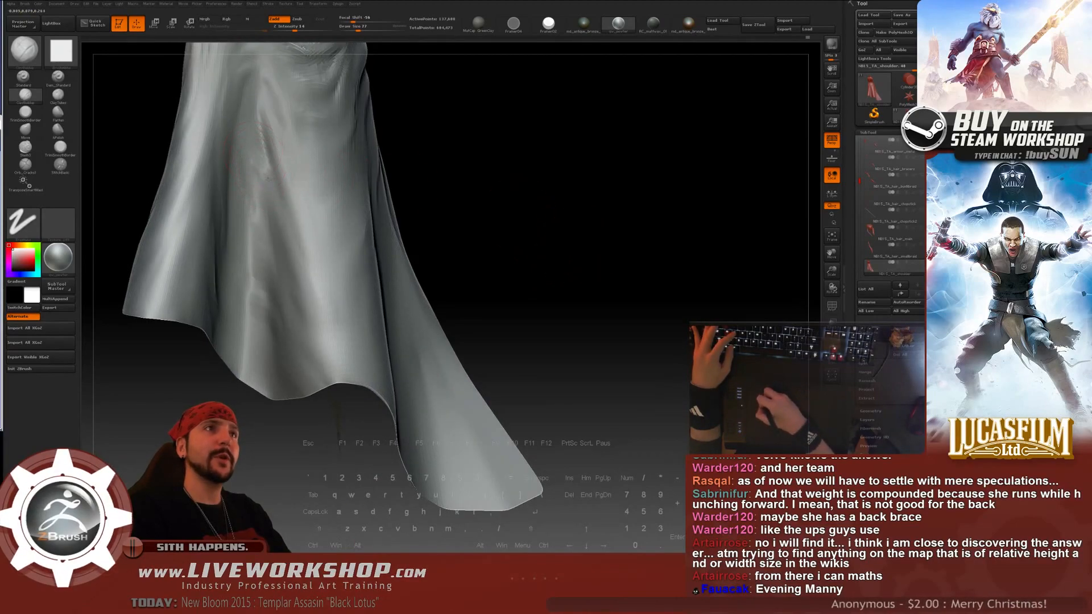
pyautogui.press('shift')
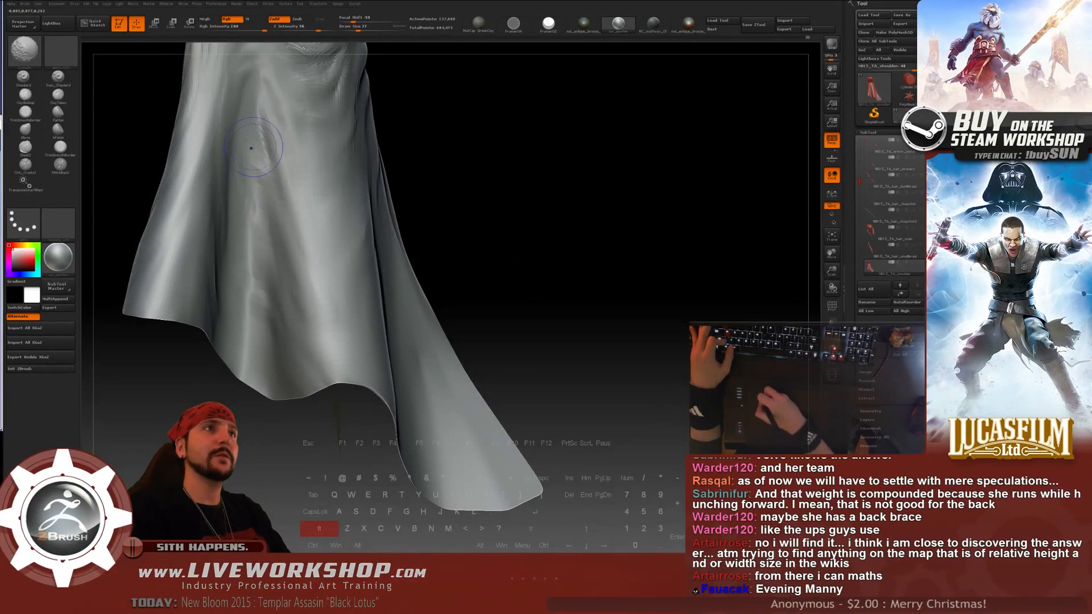
pyautogui.press('shift')
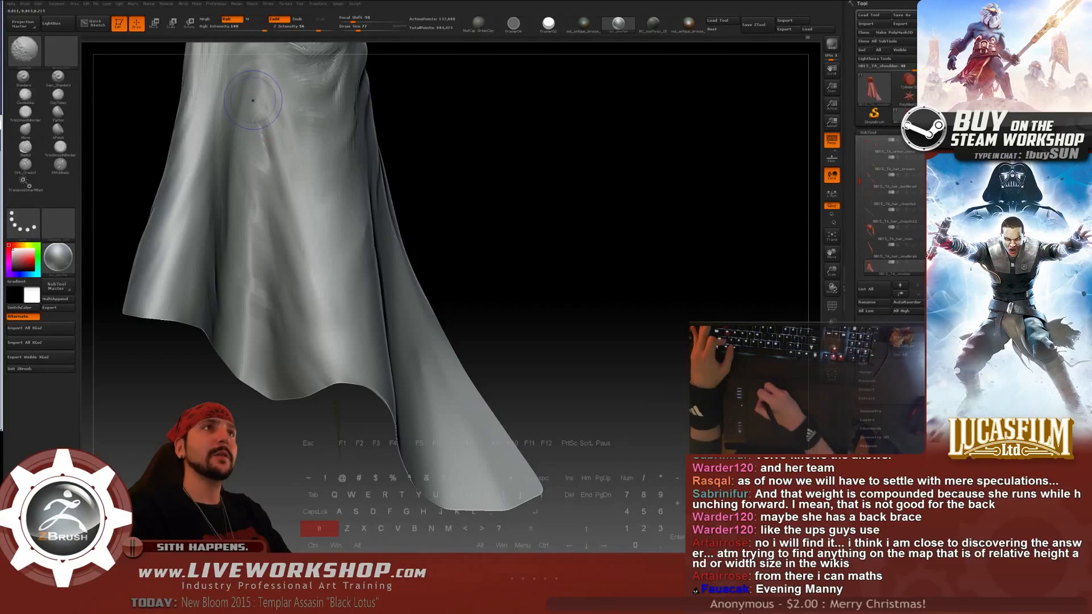
pyautogui.moveTo(563, 149); pyautogui.dragTo(501, 155)
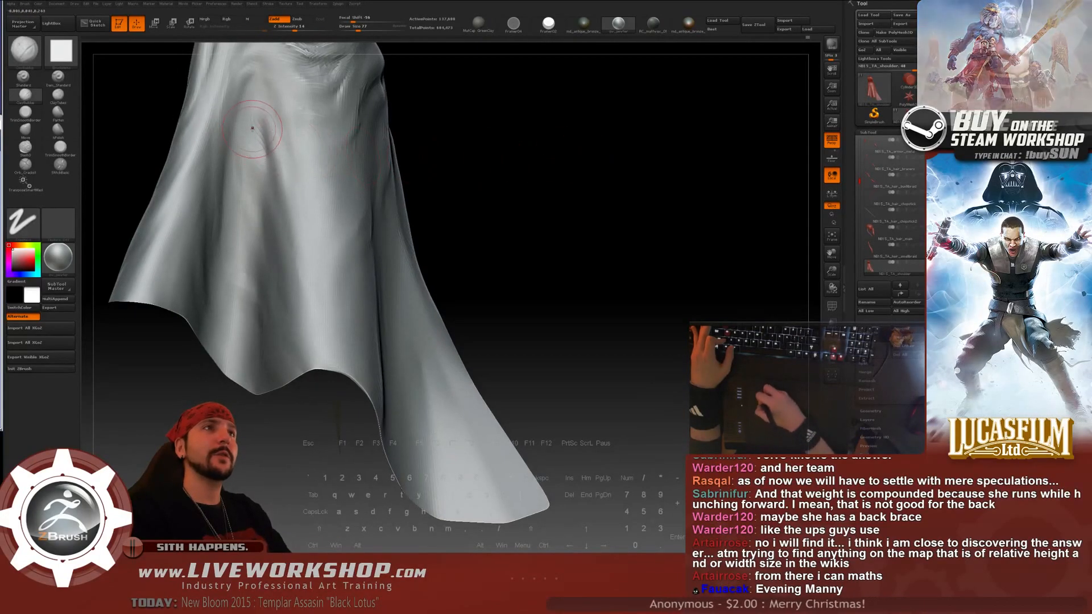
pyautogui.moveTo(259, 123)
pyautogui.mouseDown()
pyautogui.moveTo(248, 188)
pyautogui.moveTo(260, 136)
pyautogui.moveTo(252, 165)
pyautogui.moveTo(253, 95)
pyautogui.moveTo(262, 111)
pyautogui.mouseUp()
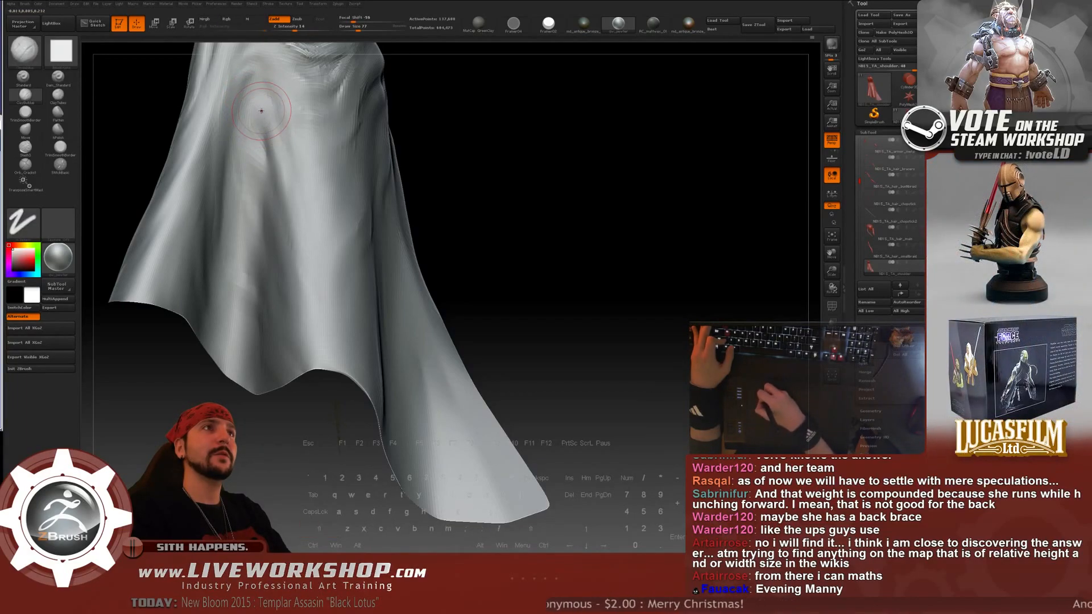
# - Sculpt the cloth between the hip drapery and the central fold's peak, and smooth the transition
pyautogui.keyDown('alt'); pyautogui.moveTo(578, 243); pyautogui.dragTo(345, 180); pyautogui.keyUp('alt')
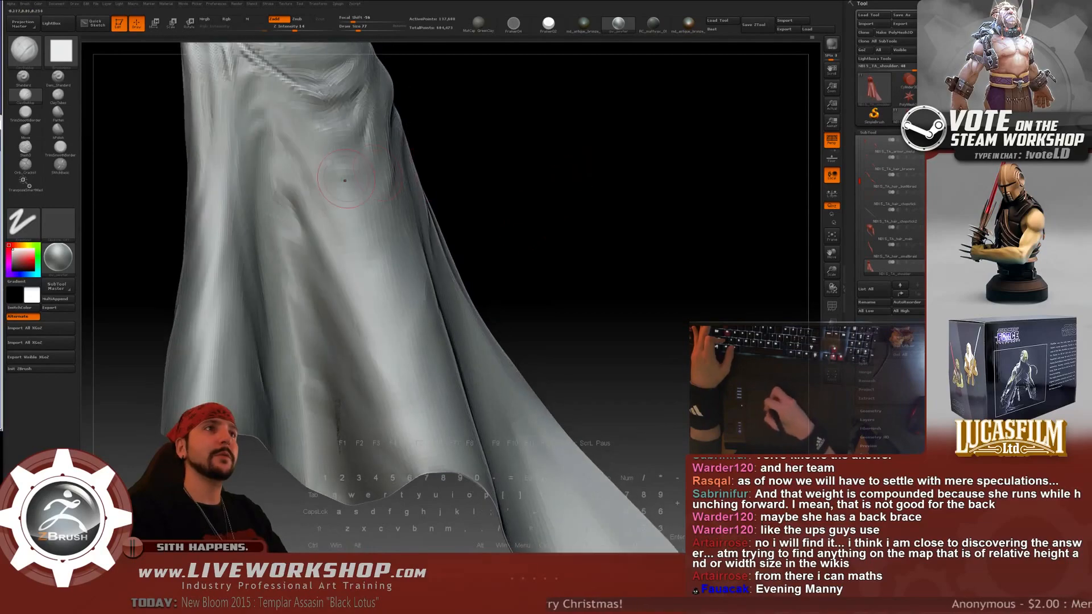
pyautogui.press('shift')
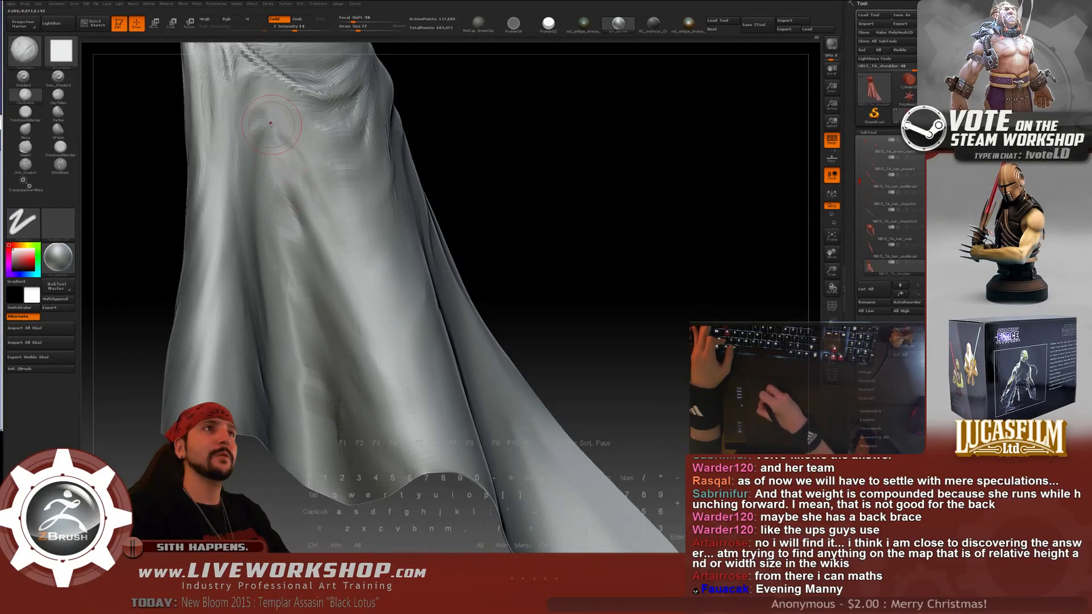
pyautogui.press('shift')
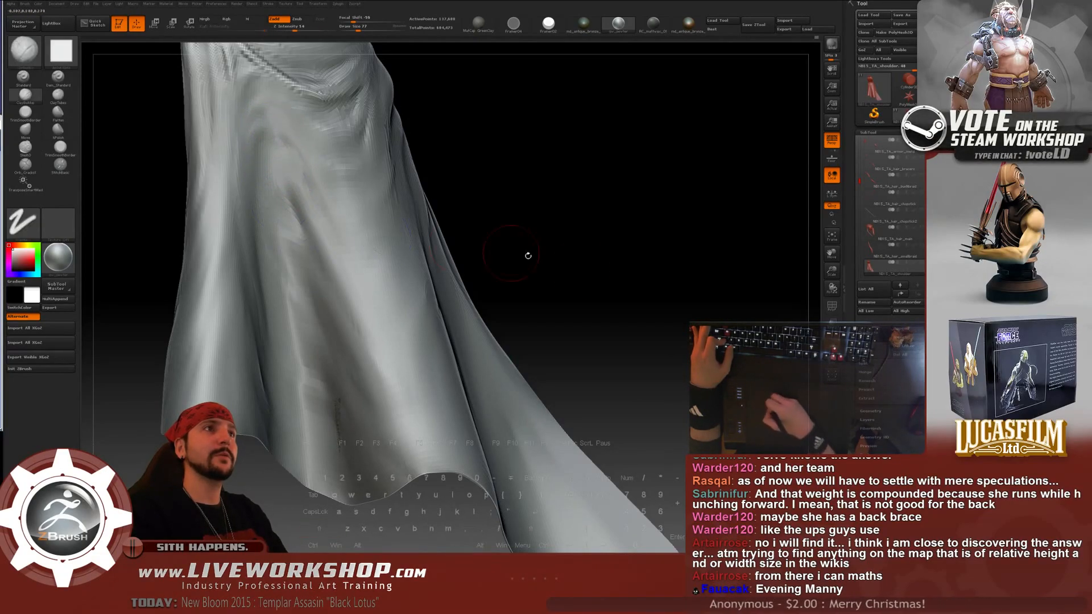
pyautogui.moveTo(526, 254)
pyautogui.keyDown('alt'); pyautogui.mouseDown()
pyautogui.moveTo(539, 161)
pyautogui.moveTo(524, 195)
pyautogui.moveTo(517, 139)
pyautogui.mouseUp(); pyautogui.keyUp('alt')
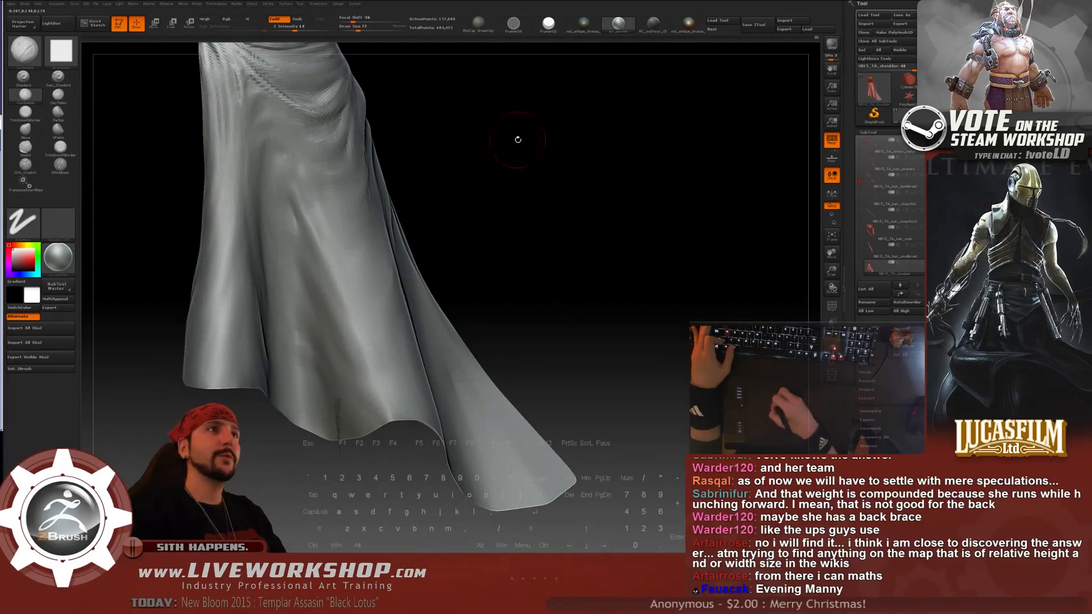
pyautogui.press('shift')
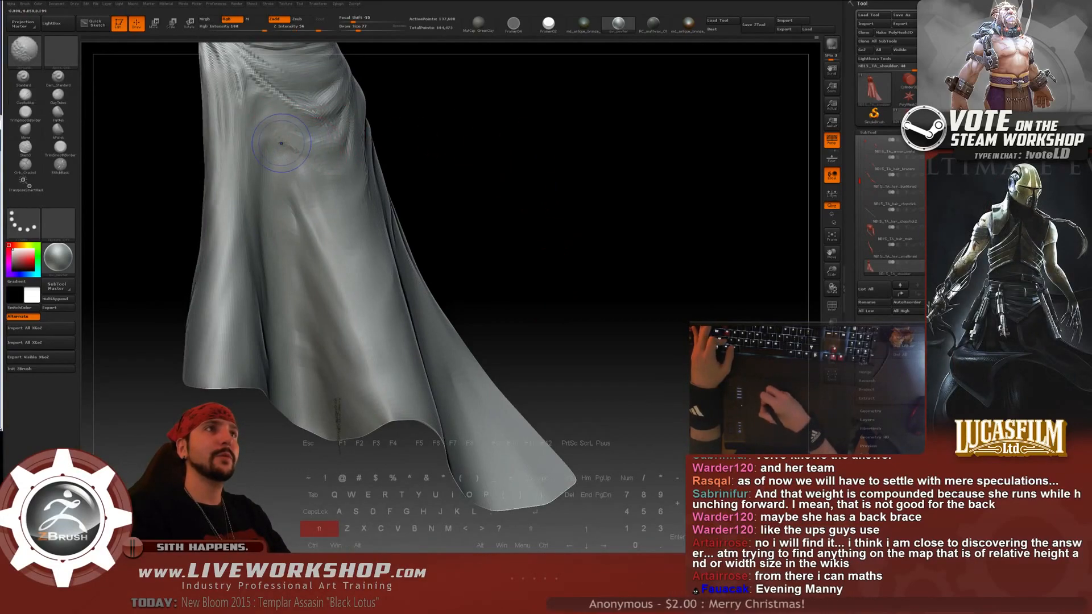
# - Model broad folds down the middle of the side panel with a larger brush and smooth them into the neighbouring cloth
pyautogui.moveTo(519, 176)
pyautogui.mouseDown()
pyautogui.moveTo(494, 174)
pyautogui.moveTo(578, 188)
pyautogui.mouseUp()
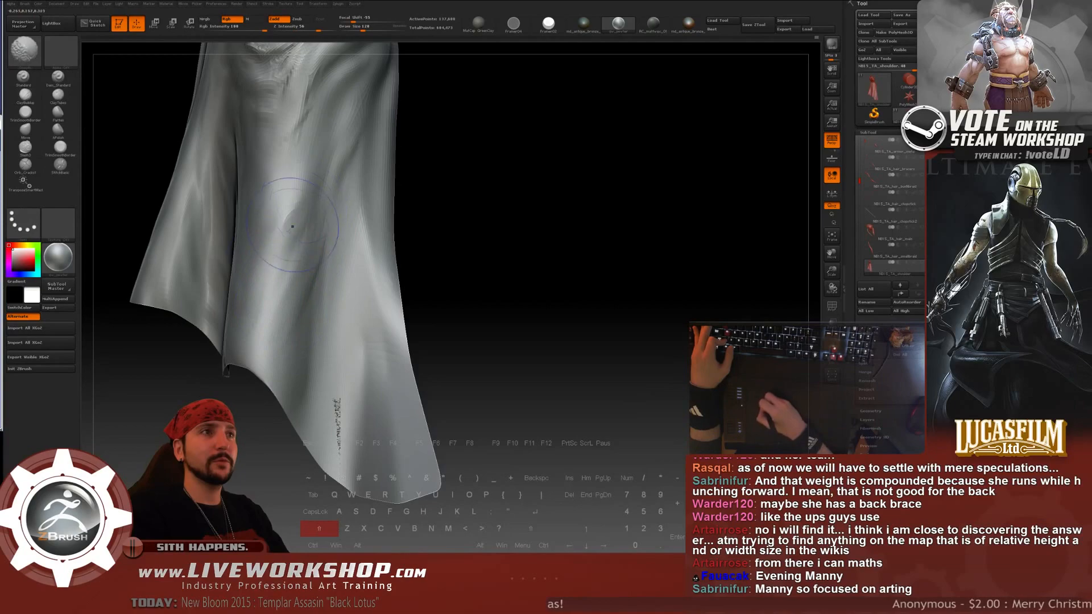
pyautogui.moveTo(455, 215); pyautogui.dragTo(484, 217)
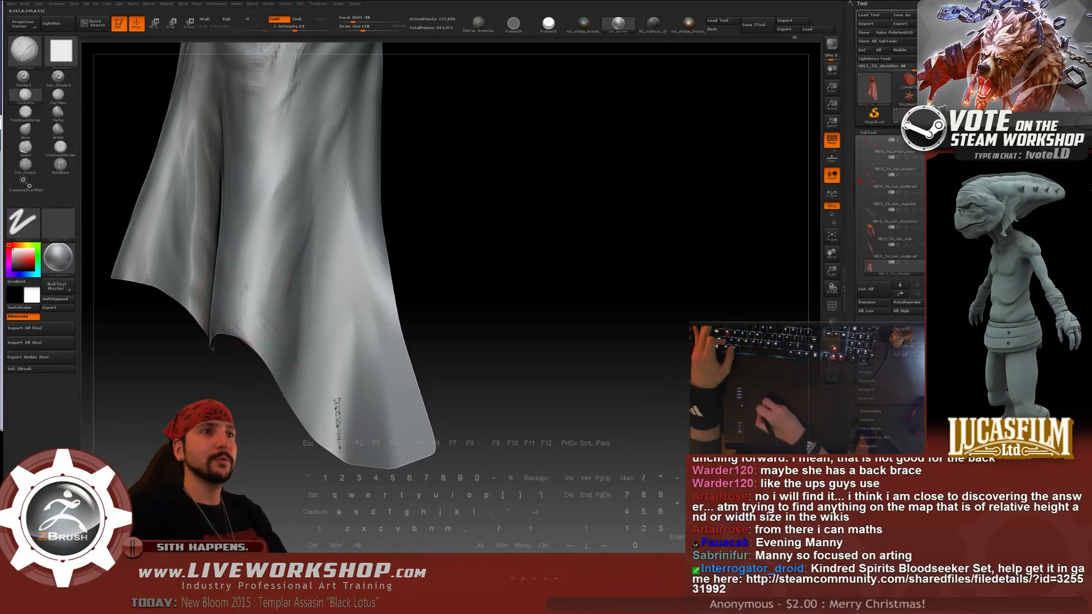
pyautogui.keyDown('alt'); pyautogui.moveTo(434, 317); pyautogui.dragTo(529, 251); pyautogui.keyUp('alt')
pyautogui.moveTo(351, 224); pyautogui.dragTo(340, 227)
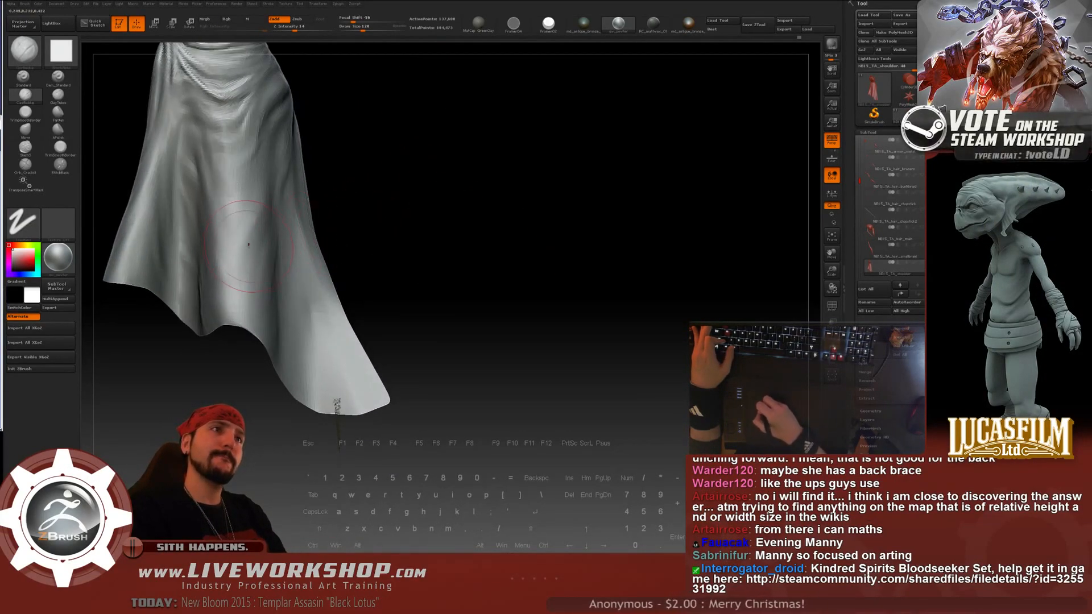
pyautogui.moveTo(264, 212)
pyautogui.mouseDown()
pyautogui.moveTo(245, 239)
pyautogui.moveTo(238, 196)
pyautogui.mouseUp()
pyautogui.press('shift')
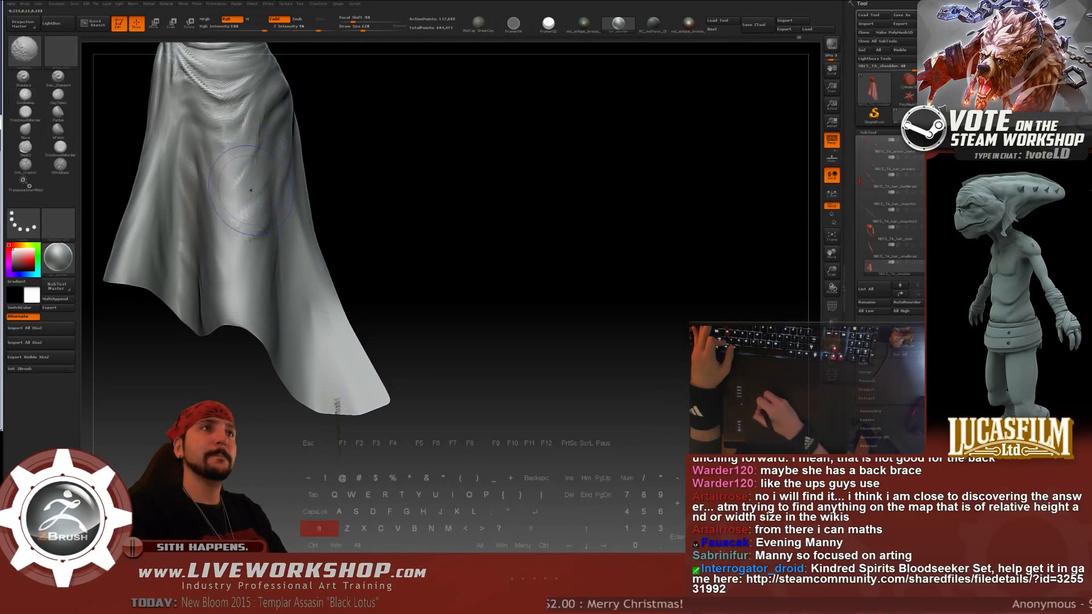
pyautogui.moveTo(263, 240)
pyautogui.keyDown('shift'); pyautogui.mouseDown()
pyautogui.moveTo(270, 229)
pyautogui.moveTo(256, 244)
pyautogui.mouseUp(); pyautogui.keyUp('shift')
pyautogui.moveTo(424, 212); pyautogui.dragTo(420, 193)
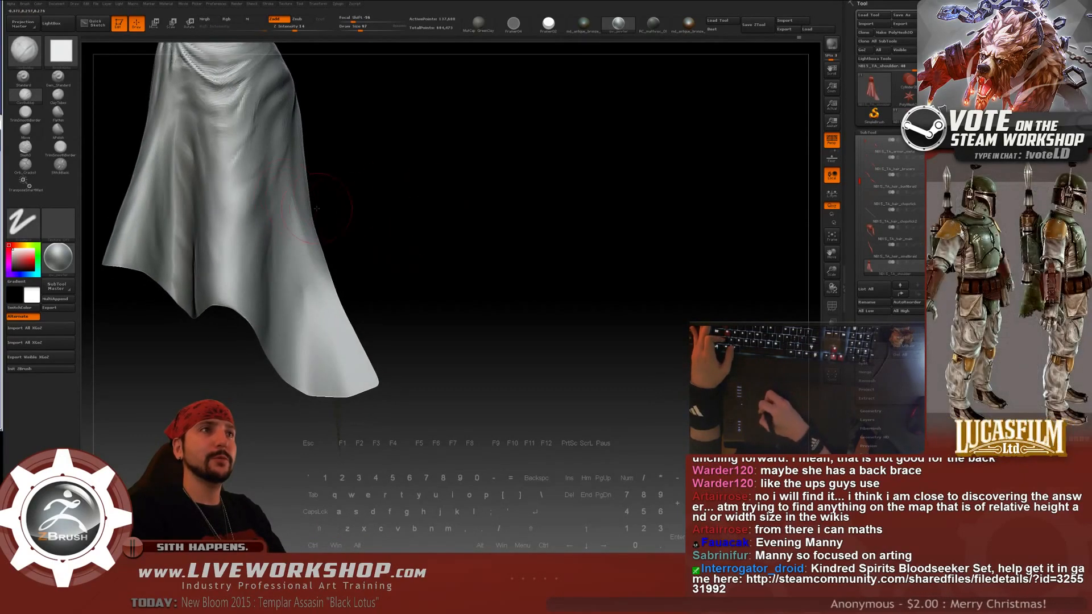
# - Carve a diagonal crease down the trailing panel toward its hem corner, tighten it with a smaller brush and soften it
pyautogui.moveTo(316, 209)
pyautogui.mouseDown()
pyautogui.moveTo(407, 192)
pyautogui.moveTo(410, 205)
pyautogui.moveTo(418, 174)
pyautogui.moveTo(306, 284)
pyautogui.mouseUp()
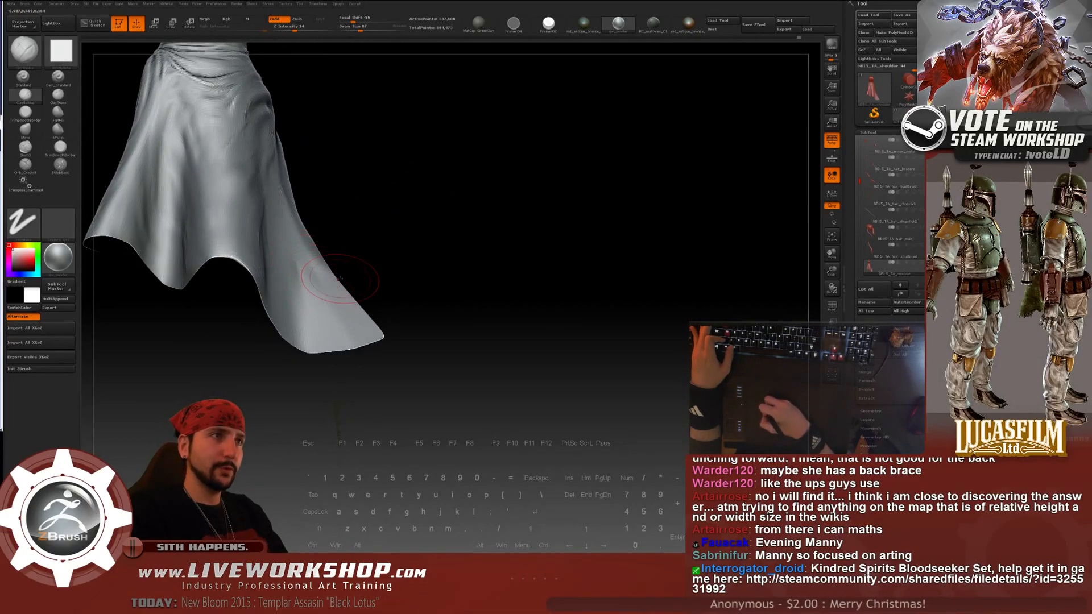
pyautogui.press('s')
pyautogui.moveTo(364, 259)
pyautogui.mouseDown()
pyautogui.moveTo(365, 268)
pyautogui.moveTo(318, 273)
pyautogui.mouseUp()
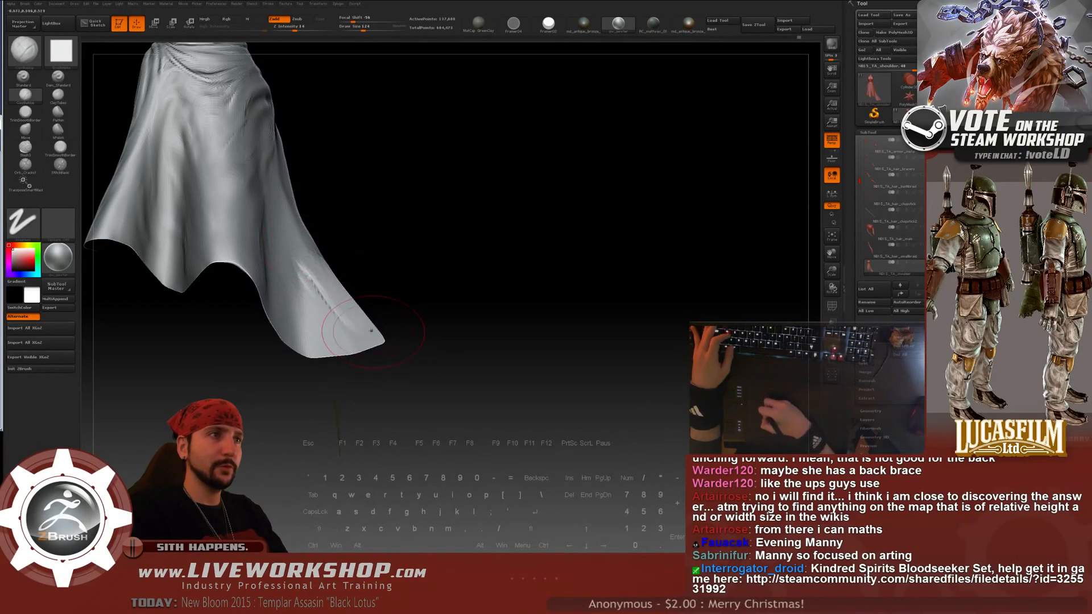
pyautogui.moveTo(378, 245); pyautogui.dragTo(398, 256)
pyautogui.moveTo(312, 253)
pyautogui.keyDown('shift'); pyautogui.mouseDown()
pyautogui.moveTo(310, 267)
pyautogui.moveTo(332, 275)
pyautogui.moveTo(296, 208)
pyautogui.mouseUp(); pyautogui.keyUp('shift')
pyautogui.press('[')
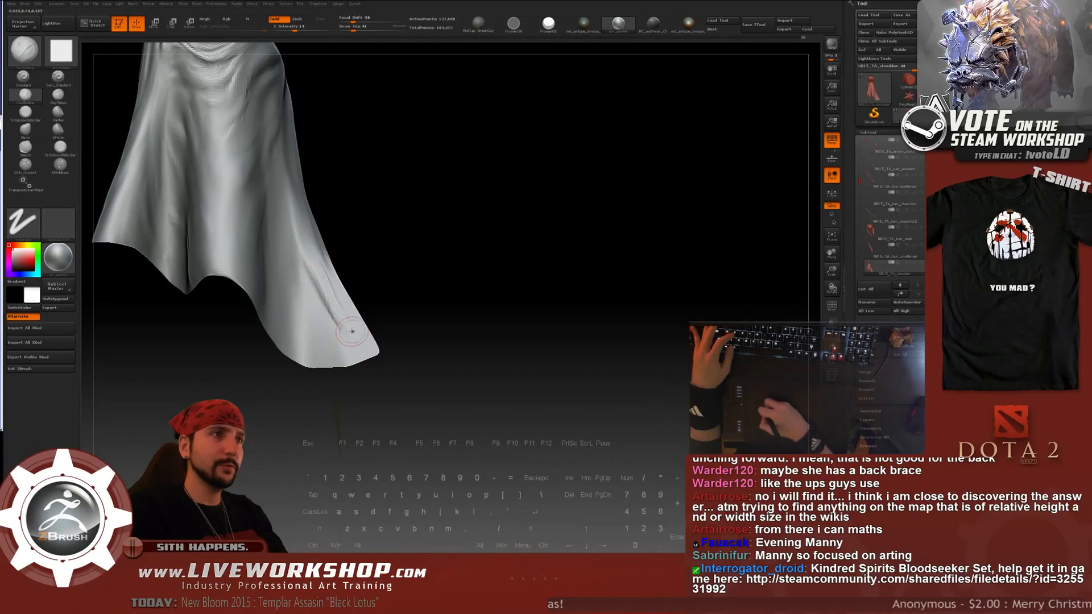
pyautogui.press('shift')
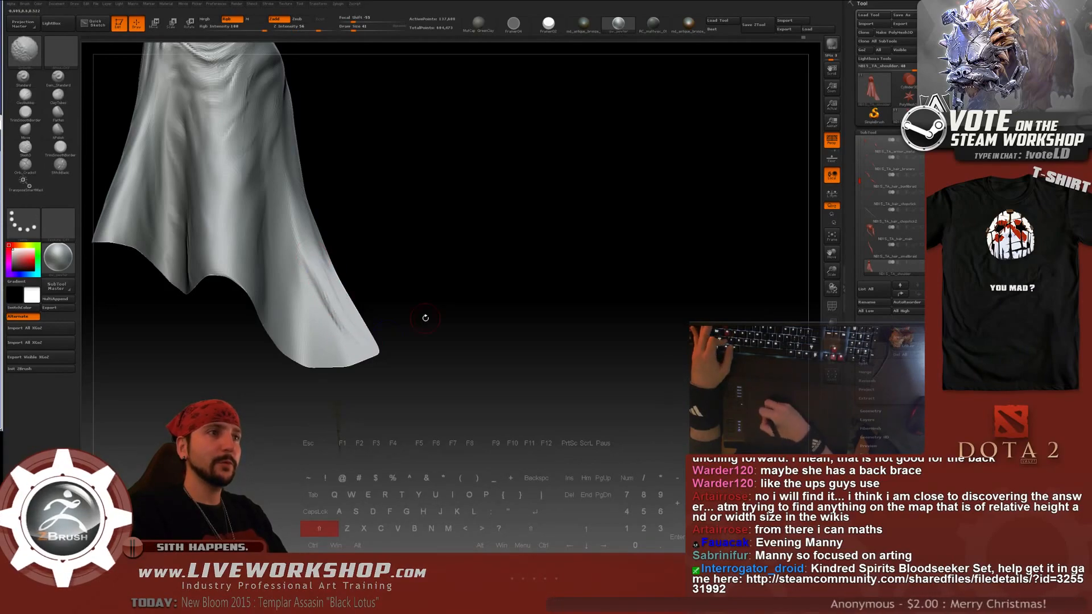
pyautogui.moveTo(426, 318)
pyautogui.keyDown('alt'); pyautogui.mouseDown()
pyautogui.moveTo(437, 200)
pyautogui.moveTo(478, 273)
pyautogui.moveTo(444, 246)
pyautogui.moveTo(399, 259)
pyautogui.mouseUp(); pyautogui.keyUp('alt')
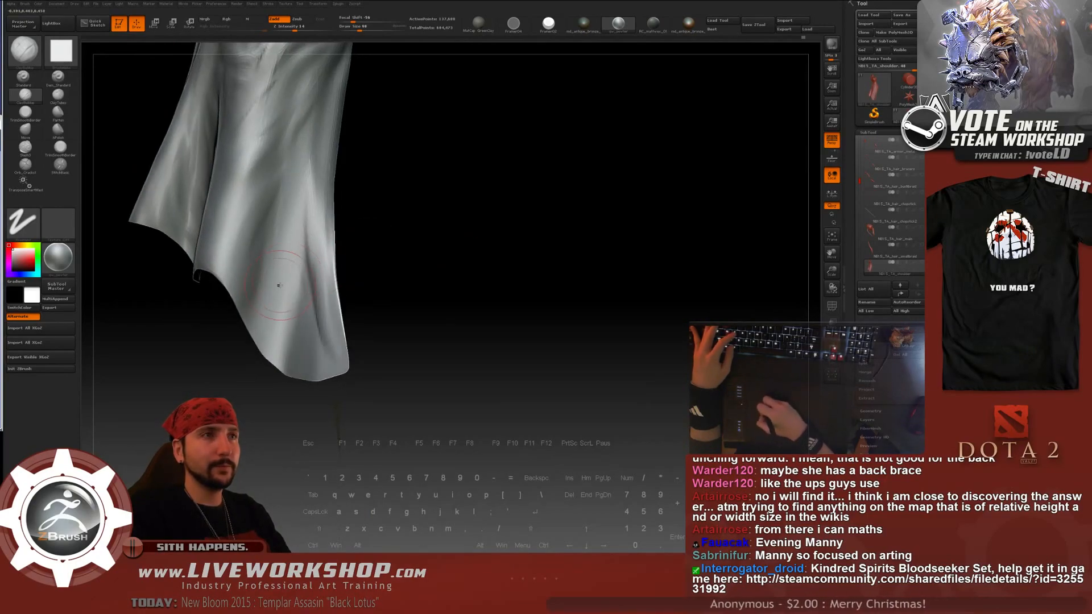
# - Sculpt folds on the side panel above the trailing crease with a resized brush and smooth them along the outer edge
pyautogui.moveTo(425, 206); pyautogui.dragTo(414, 210)
pyautogui.press('s')
pyautogui.moveTo(284, 257); pyautogui.dragTo(279, 256)
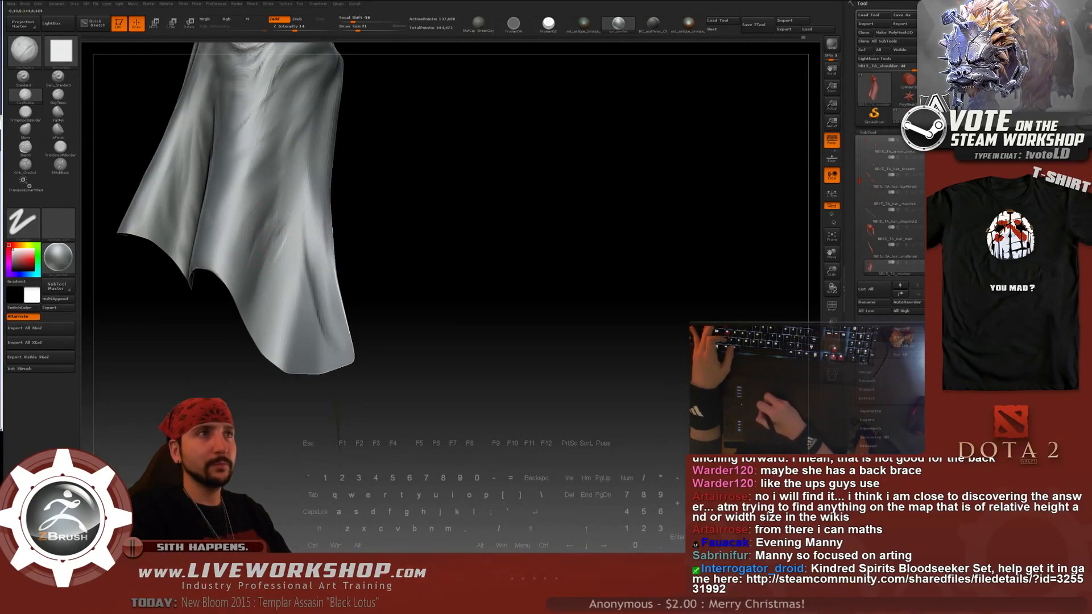
pyautogui.press('shift')
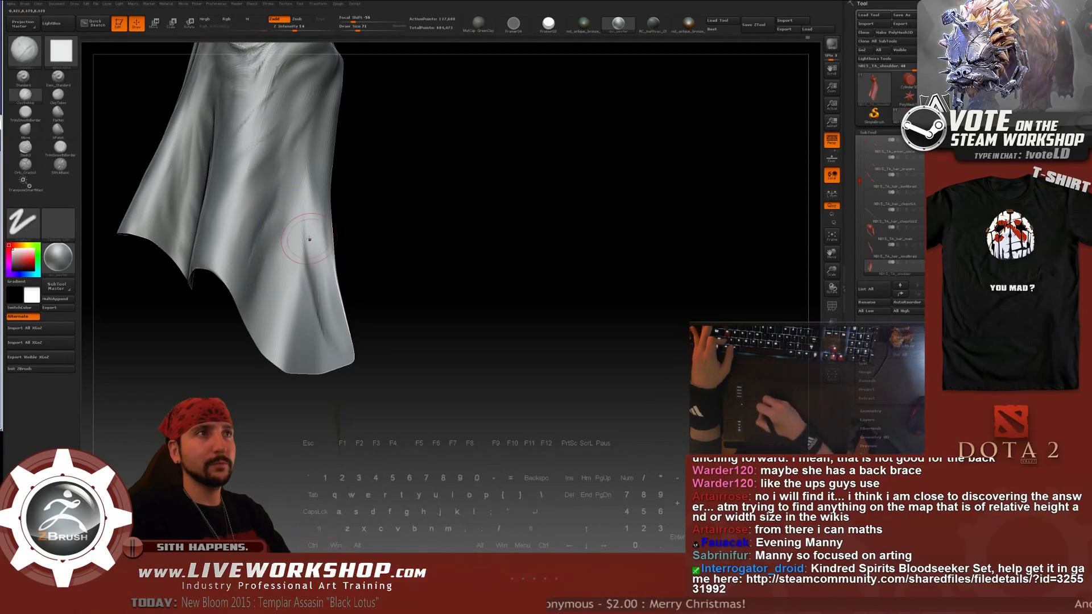
pyautogui.moveTo(398, 245); pyautogui.dragTo(424, 246)
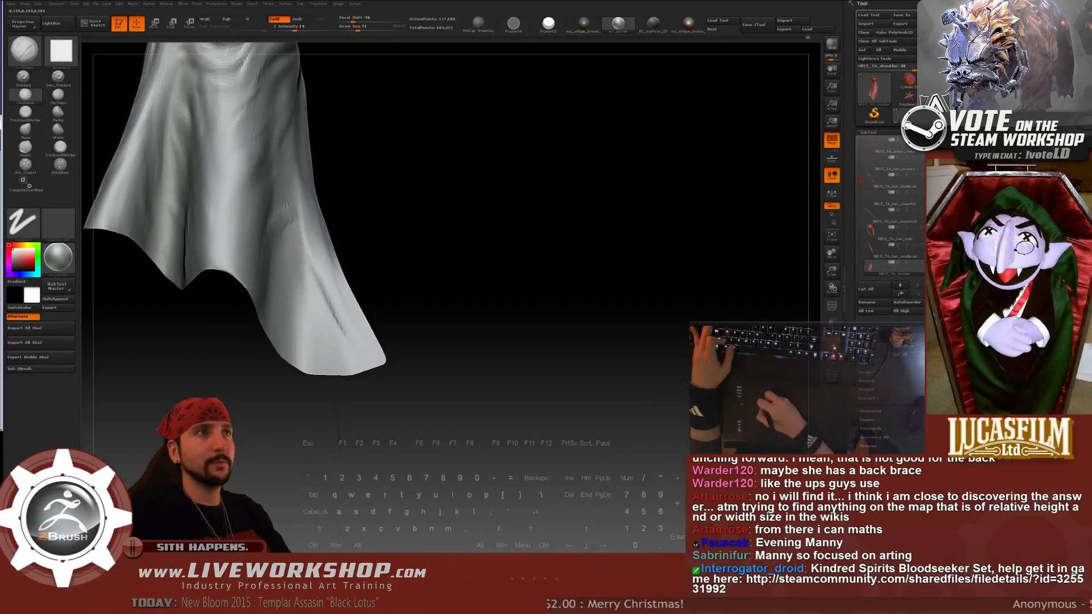
pyautogui.press('shift')
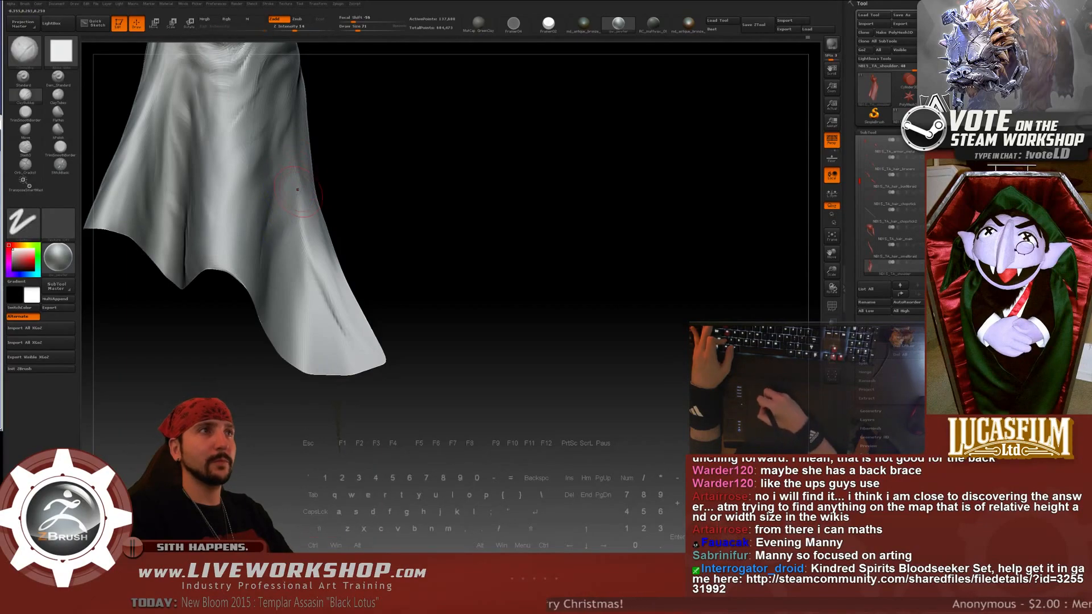
pyautogui.moveTo(287, 177); pyautogui.dragTo(347, 123)
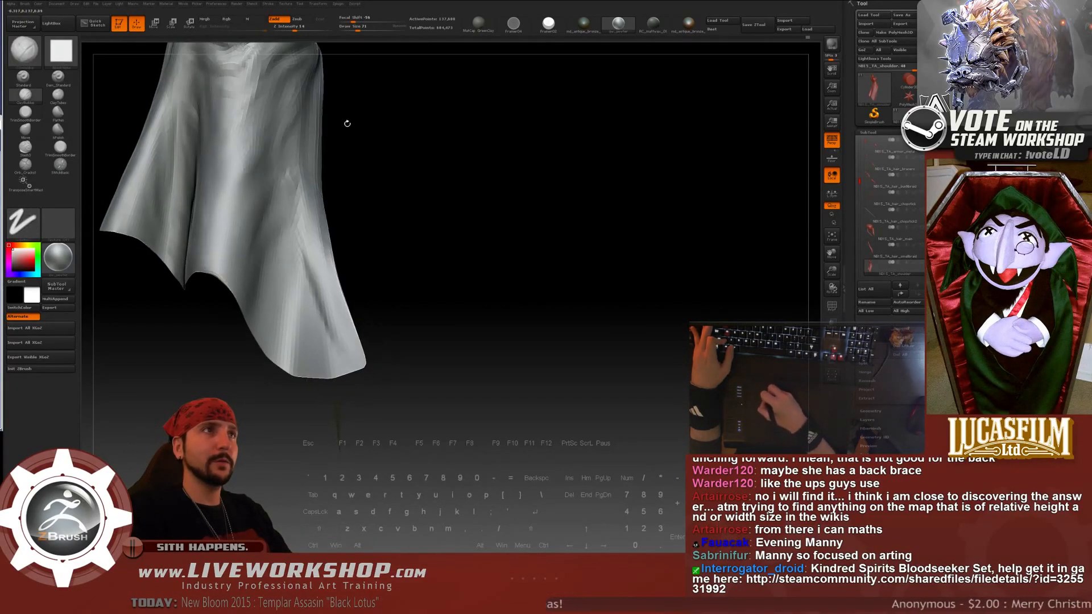
pyautogui.press('shift')
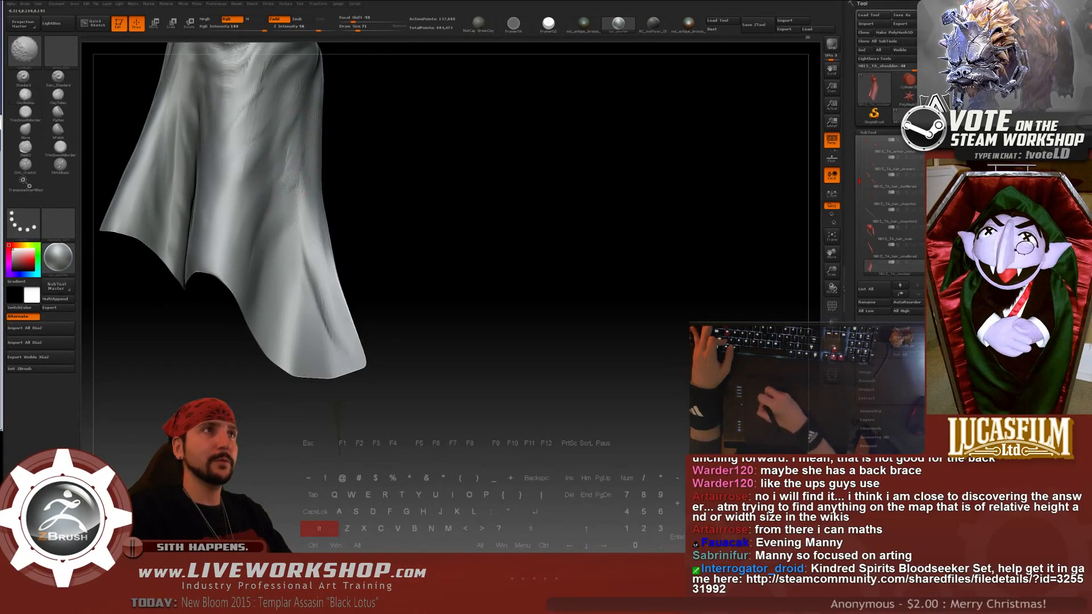
pyautogui.moveTo(290, 176); pyautogui.dragTo(383, 178)
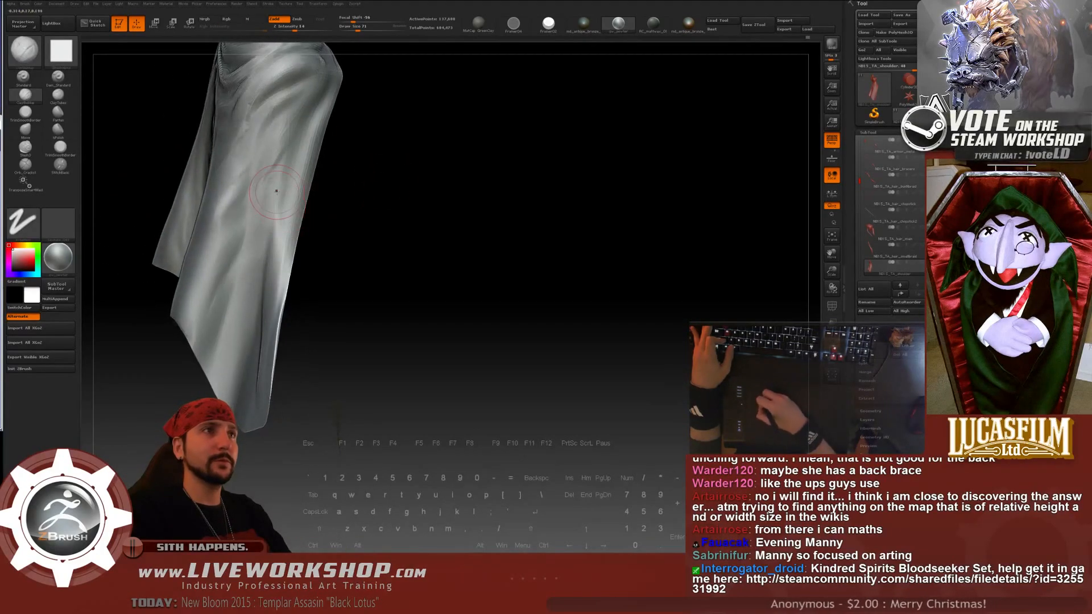
# - Smooth the folds along the side panel's outer edge and adjust the brush size
pyautogui.press('shift')
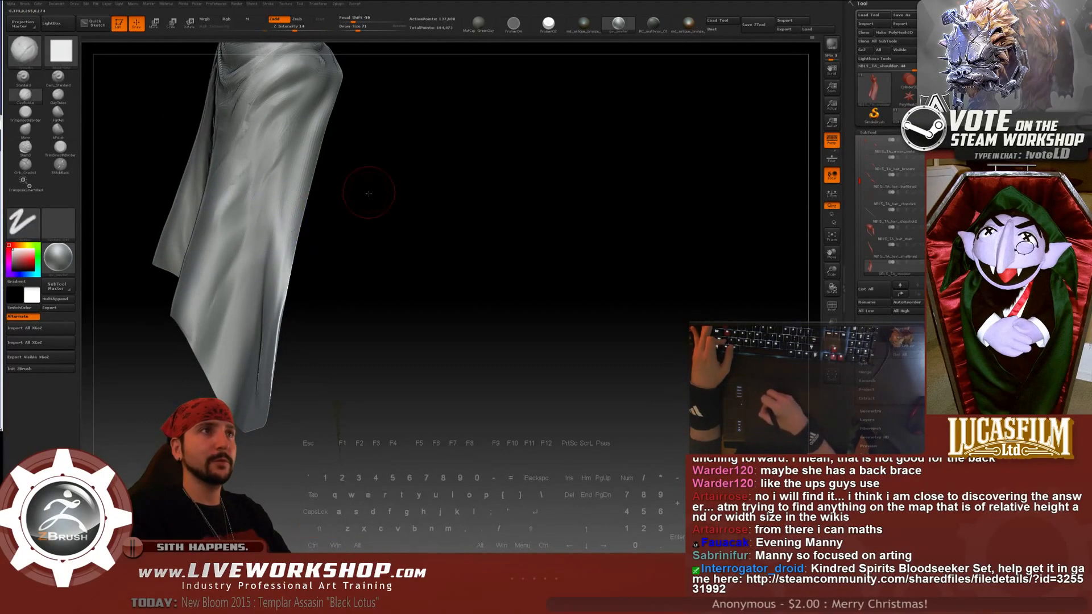
pyautogui.moveTo(366, 200); pyautogui.dragTo(355, 193)
pyautogui.press('s')
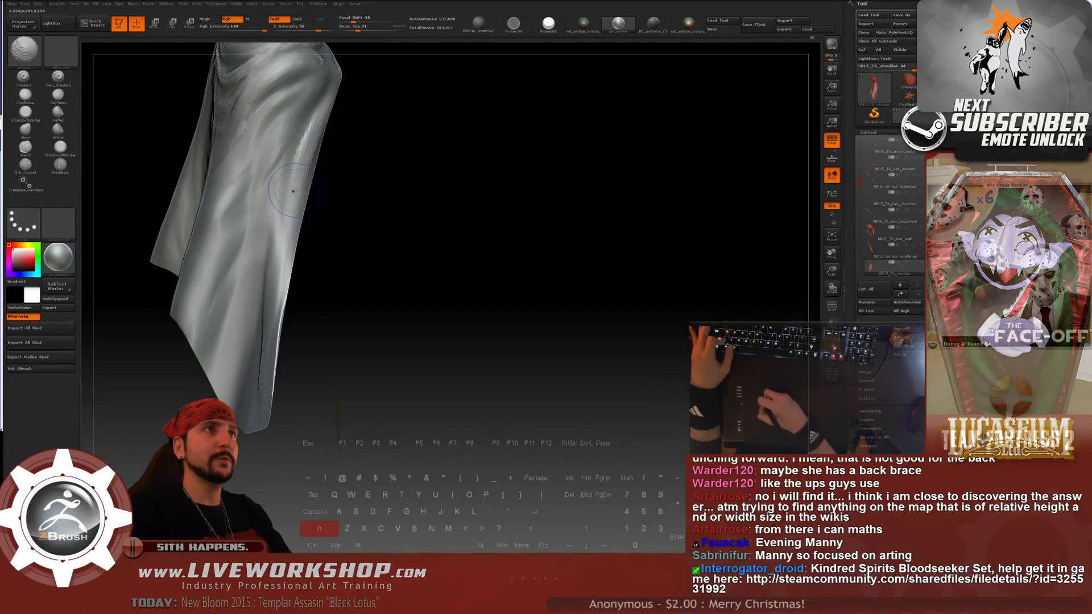
pyautogui.keyDown('alt'); pyautogui.moveTo(372, 227); pyautogui.dragTo(364, 186); pyautogui.keyUp('alt')
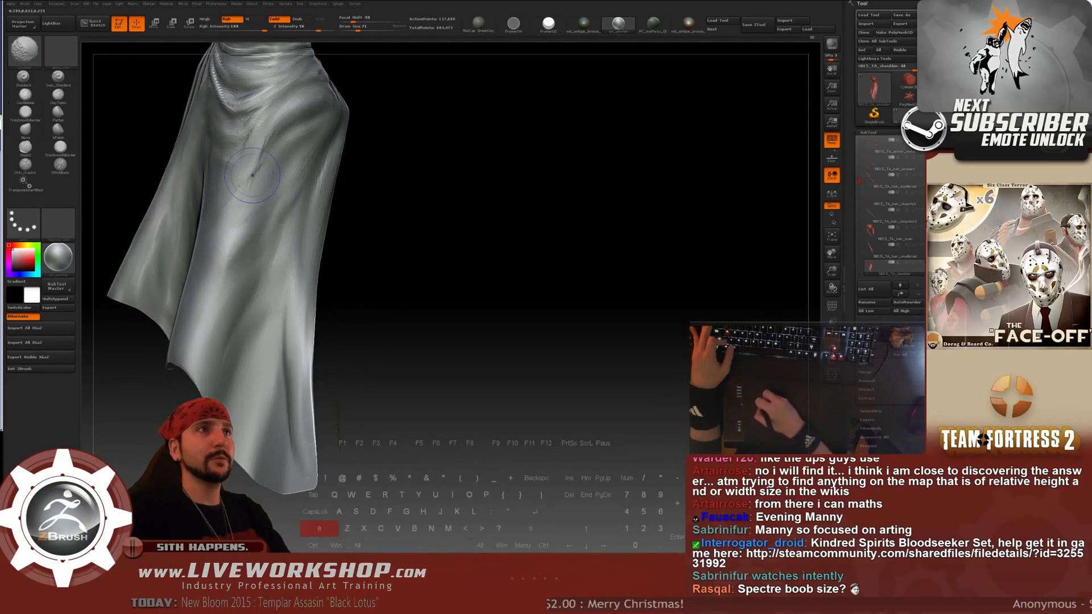
# - Carve a short crease in the cloth below the hip drapery with a resized brush and smooth it into the side panel
pyautogui.moveTo(261, 150); pyautogui.dragTo(245, 179)
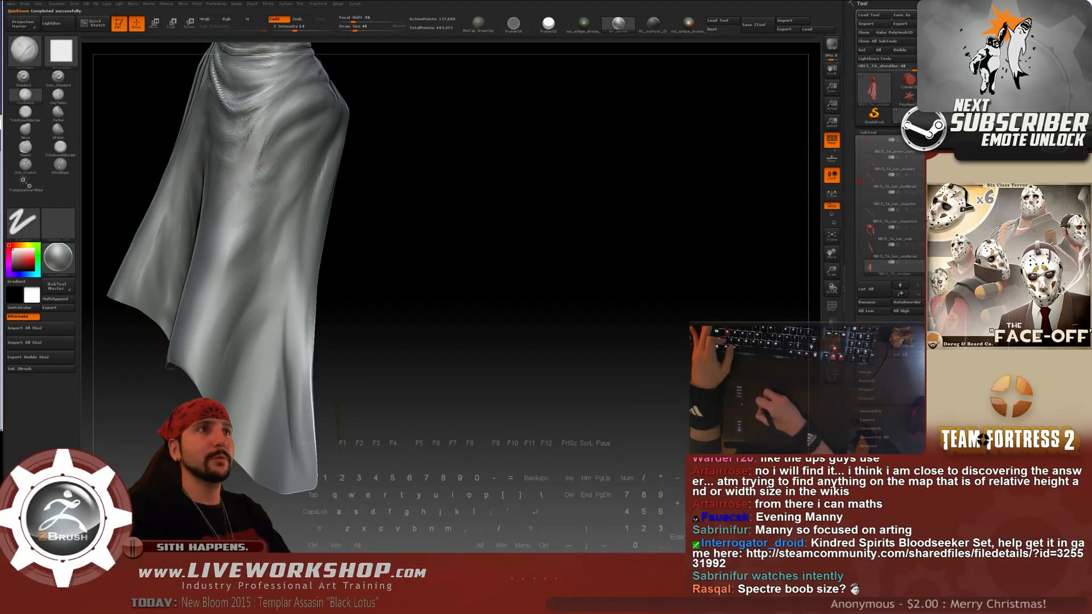
pyautogui.press('shift')
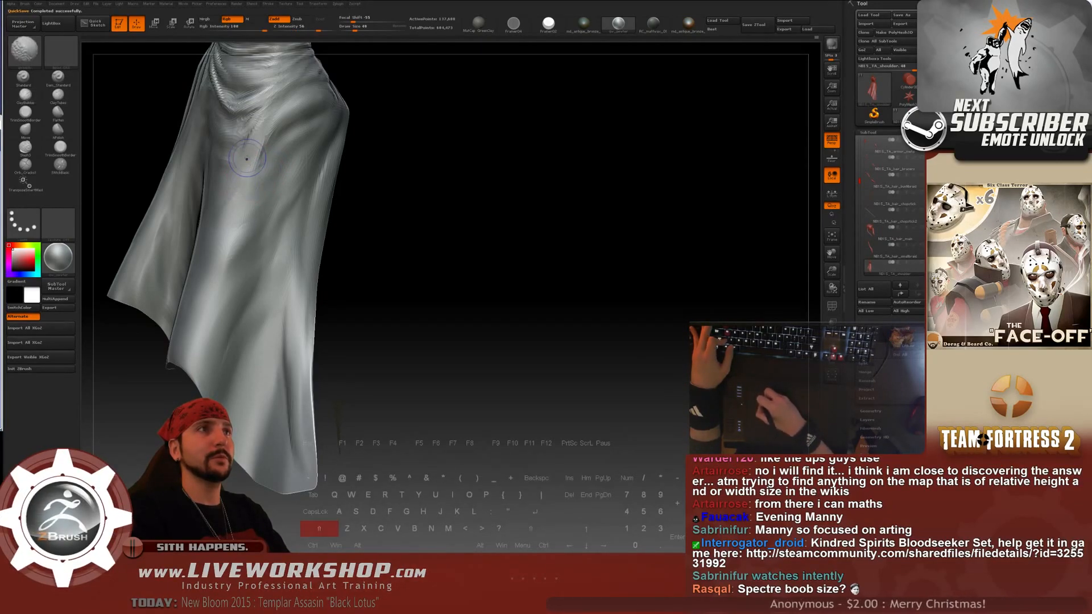
pyautogui.moveTo(391, 157); pyautogui.dragTo(344, 149)
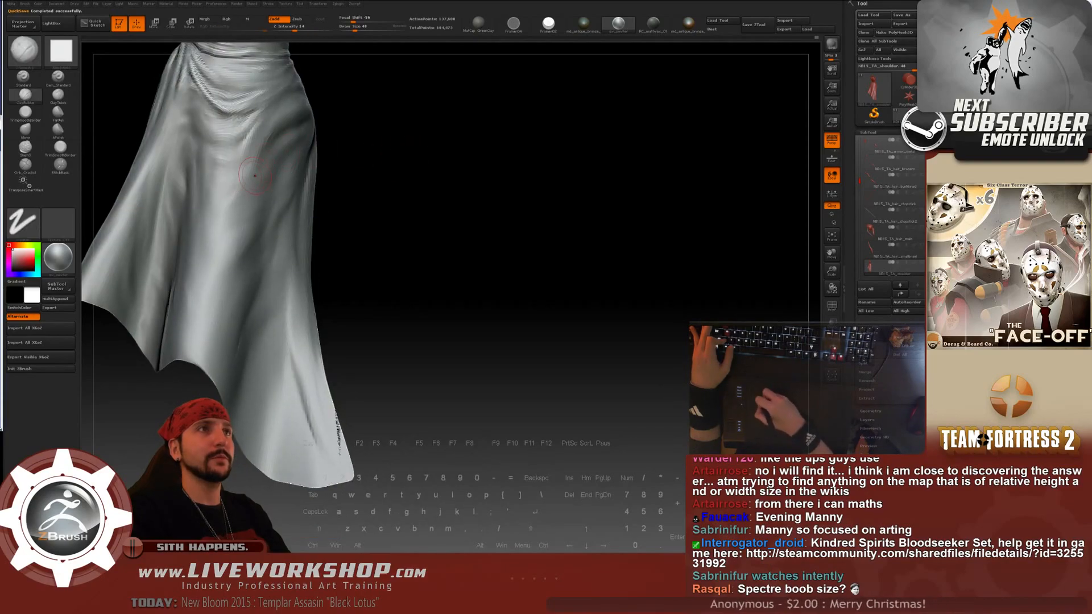
pyautogui.press('s')
pyautogui.moveTo(237, 201); pyautogui.dragTo(240, 201)
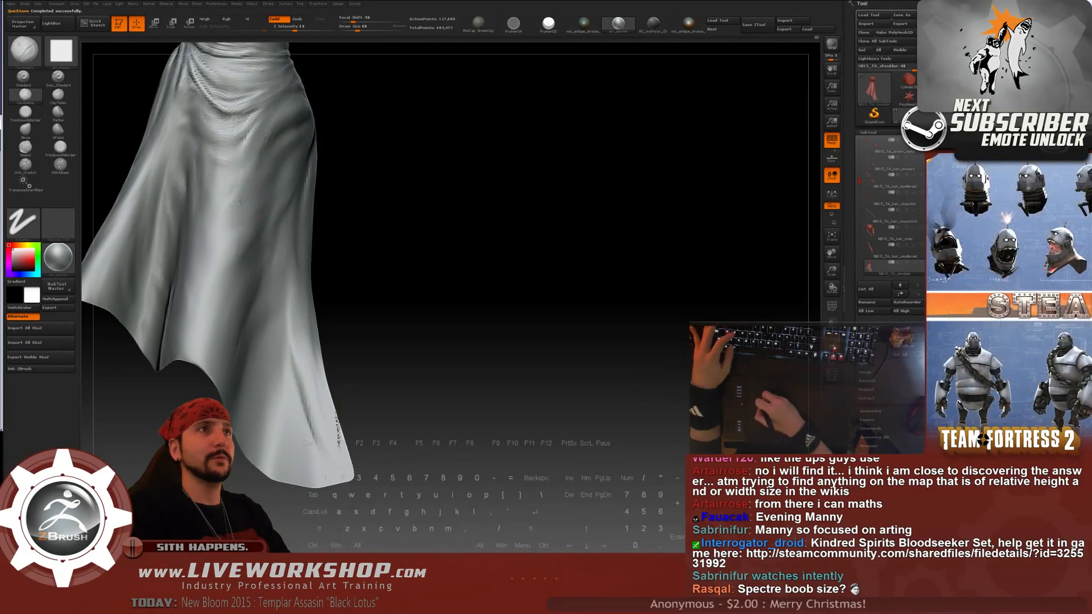
pyautogui.press('shift')
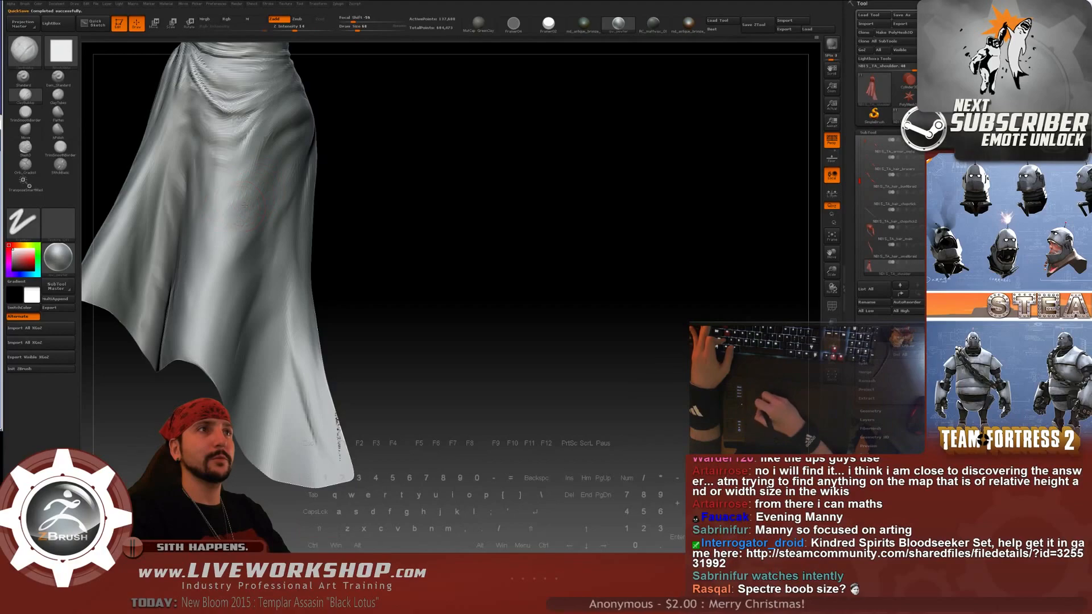
# - Sculpt broad folds on the lower trailing panel toward its hem corner and soften them
pyautogui.moveTo(456, 206)
pyautogui.mouseDown()
pyautogui.moveTo(517, 234)
pyautogui.moveTo(498, 232)
pyautogui.moveTo(489, 203)
pyautogui.moveTo(510, 273)
pyautogui.moveTo(490, 201)
pyautogui.moveTo(517, 205)
pyautogui.moveTo(434, 220)
pyautogui.mouseUp()
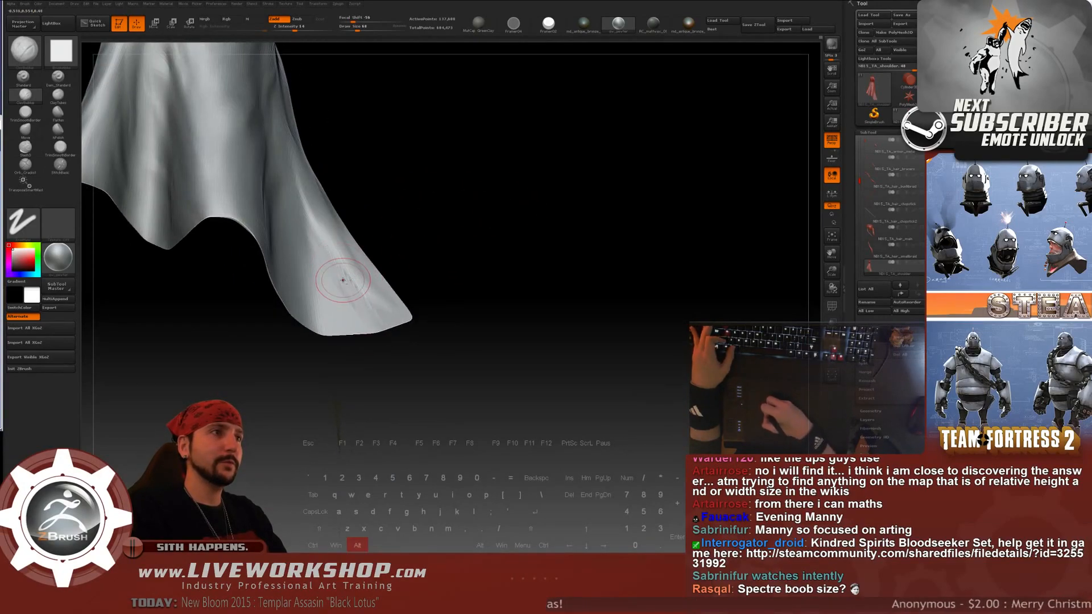
pyautogui.keyDown('shift'); pyautogui.moveTo(343, 281); pyautogui.dragTo(364, 302); pyautogui.keyUp('shift')
pyautogui.moveTo(402, 259); pyautogui.dragTo(420, 256)
pyautogui.moveTo(322, 275); pyautogui.dragTo(317, 310)
pyautogui.moveTo(393, 245); pyautogui.dragTo(404, 183)
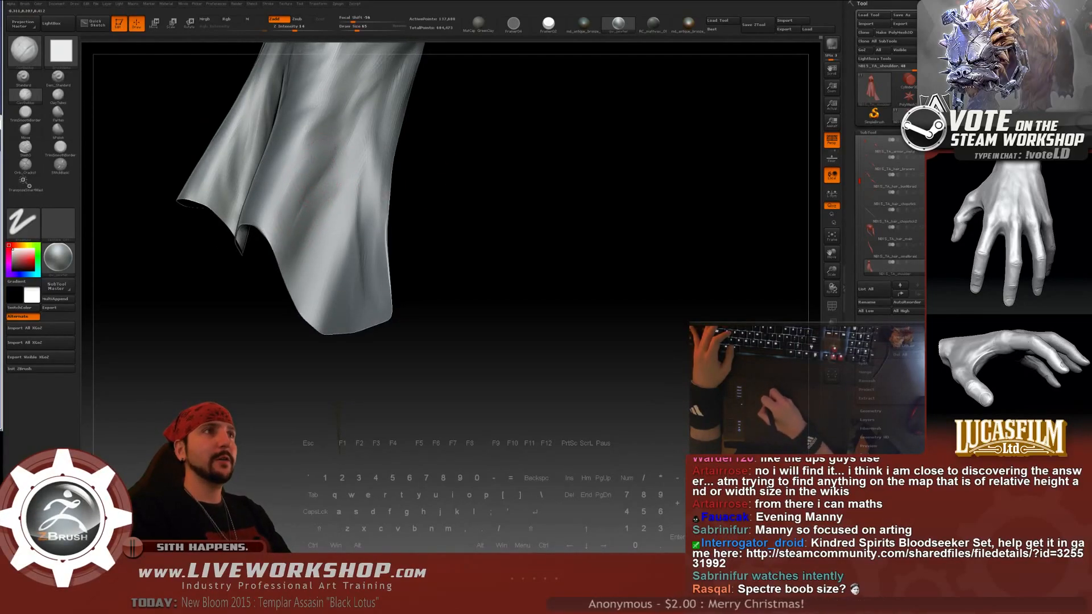
pyautogui.press('shift')
pyautogui.moveTo(450, 159); pyautogui.dragTo(472, 165)
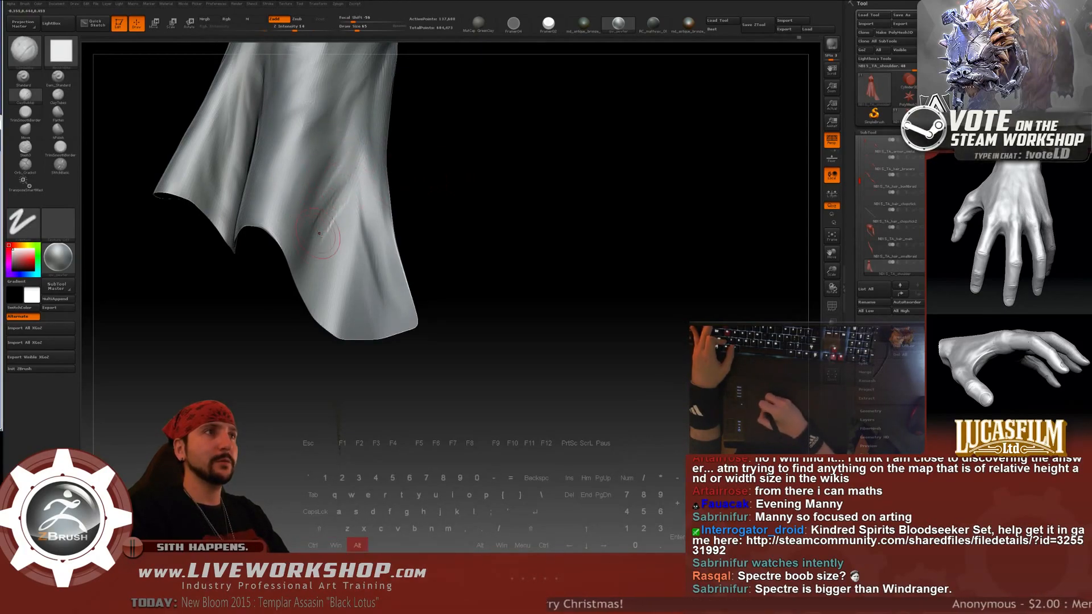
# - Carve a long fold down the middle of the trailing panel to the hem and smooth its stroke marks
pyautogui.moveTo(456, 187); pyautogui.dragTo(333, 226)
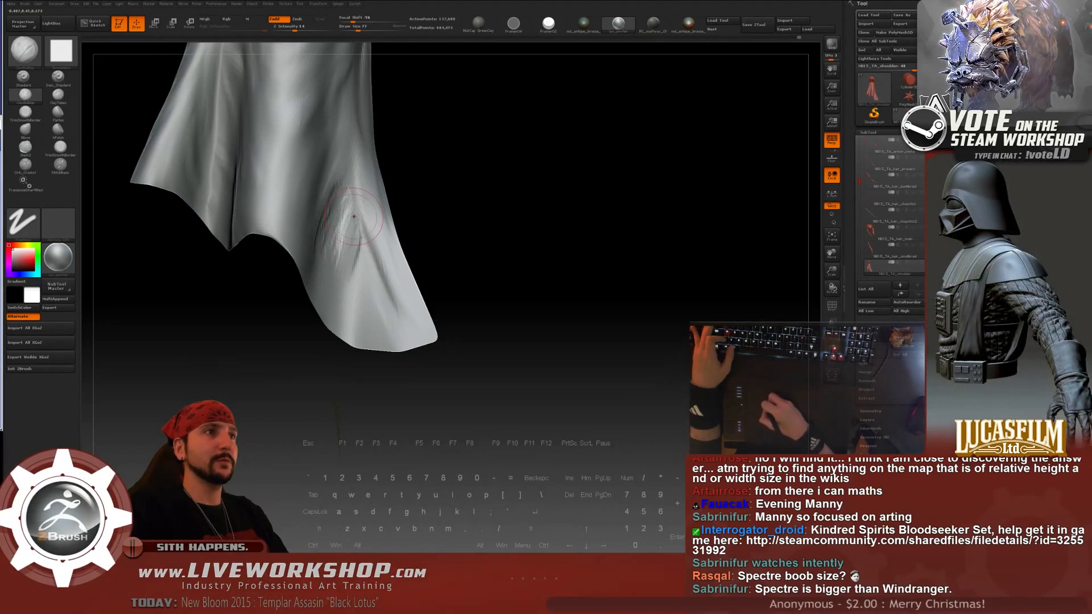
pyautogui.moveTo(354, 216); pyautogui.dragTo(332, 282)
pyautogui.press('shift')
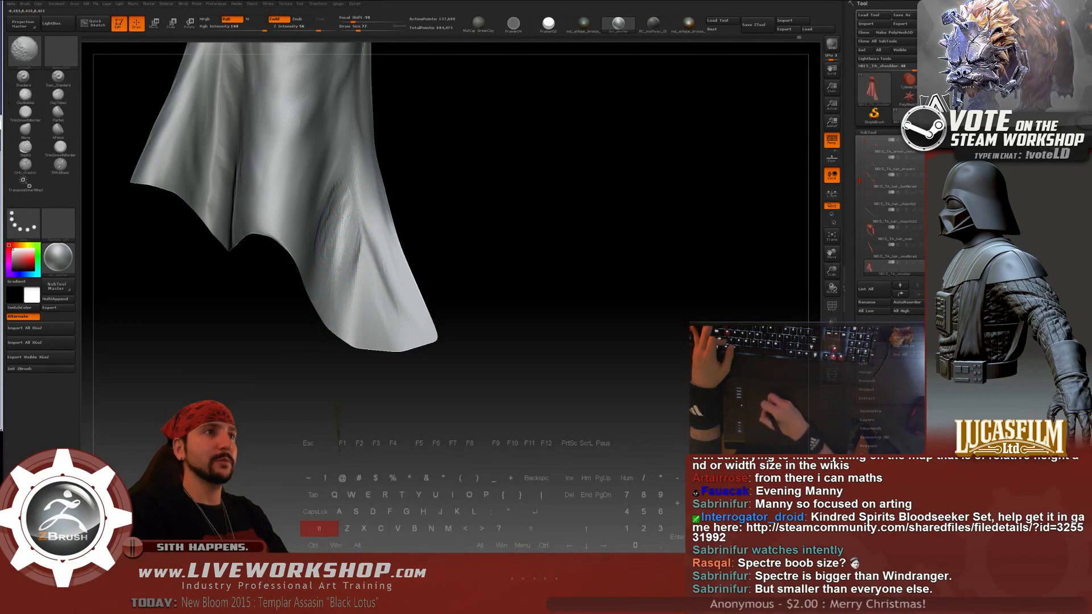
pyautogui.keyDown('shift'); pyautogui.moveTo(340, 228); pyautogui.dragTo(337, 199); pyautogui.keyUp('shift')
pyautogui.moveTo(502, 139)
pyautogui.keyDown('alt'); pyautogui.mouseDown()
pyautogui.moveTo(504, 85)
pyautogui.moveTo(521, 127)
pyautogui.moveTo(522, 208)
pyautogui.moveTo(512, 183)
pyautogui.moveTo(512, 208)
pyautogui.mouseUp(); pyautogui.keyUp('alt')
pyautogui.moveTo(512, 207)
pyautogui.mouseDown()
pyautogui.moveTo(526, 182)
pyautogui.moveTo(509, 210)
pyautogui.mouseUp()
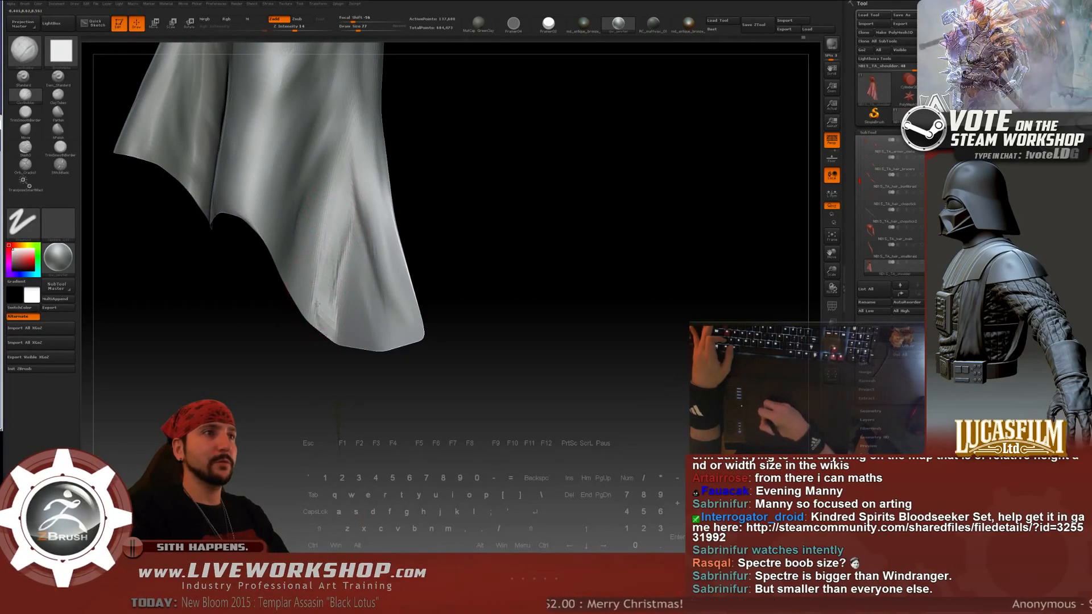
pyautogui.moveTo(315, 296)
pyautogui.keyDown('shift'); pyautogui.mouseDown()
pyautogui.moveTo(333, 261)
pyautogui.moveTo(327, 301)
pyautogui.mouseUp(); pyautogui.keyUp('shift')
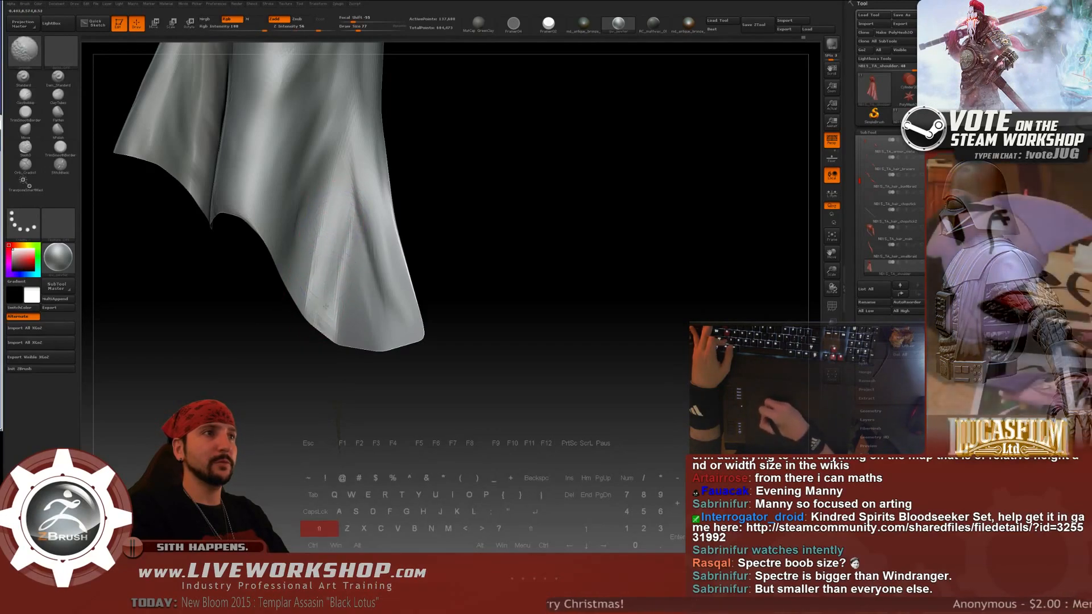
# - Sculpt the fold along the trailing panel's inner edge, above the curved hem
pyautogui.moveTo(444, 175); pyautogui.dragTo(376, 179)
pyautogui.moveTo(293, 251); pyautogui.dragTo(405, 197)
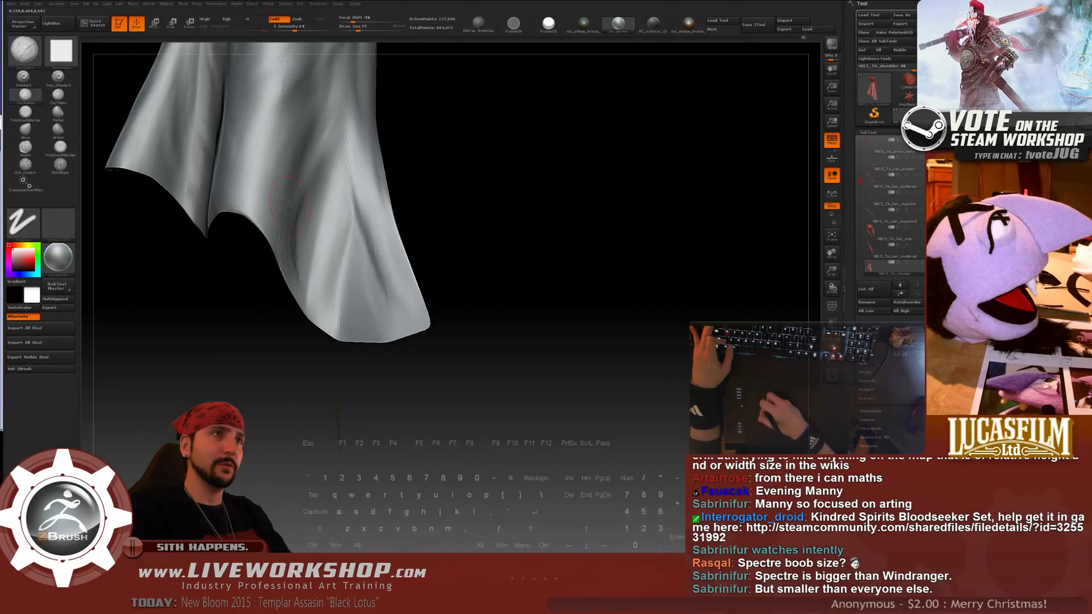
pyautogui.moveTo(289, 245)
pyautogui.keyDown('shift'); pyautogui.mouseDown()
pyautogui.moveTo(293, 264)
pyautogui.moveTo(311, 242)
pyautogui.mouseUp(); pyautogui.keyUp('shift')
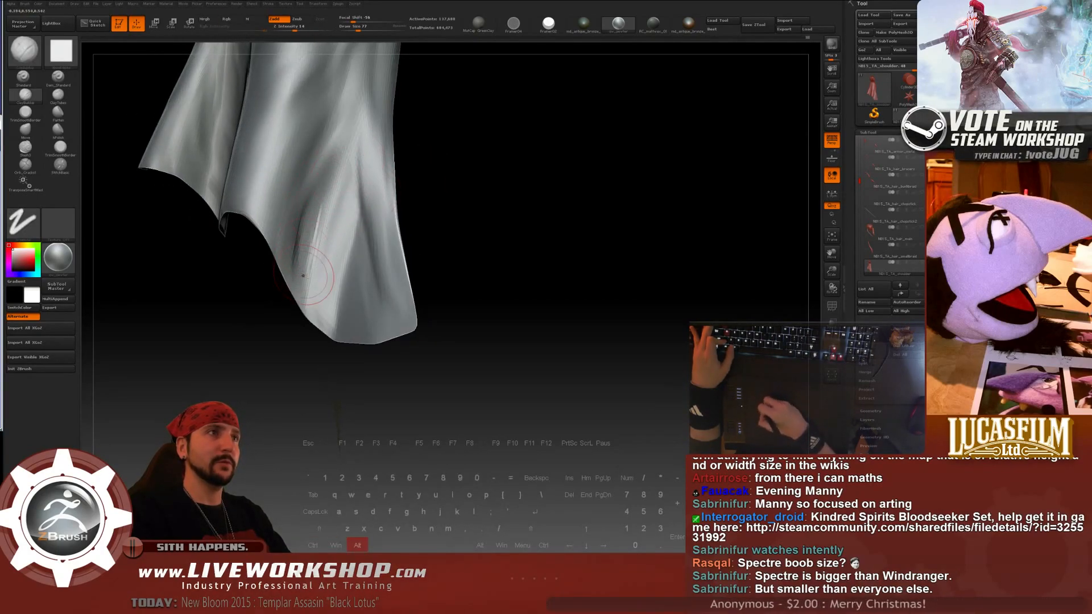
pyautogui.moveTo(468, 265); pyautogui.dragTo(431, 176)
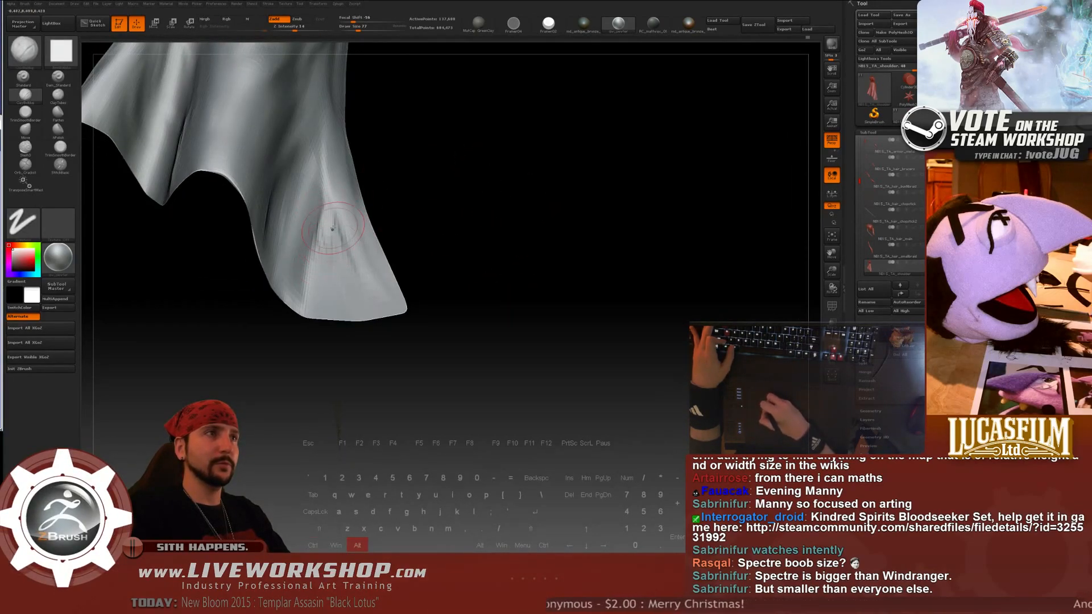
# - Deepen the cloth below the peak where the trailing panel's folds meet and smooth the strokes
pyautogui.moveTo(333, 229)
pyautogui.keyDown('alt'); pyautogui.mouseDown()
pyautogui.moveTo(317, 271)
pyautogui.moveTo(320, 249)
pyautogui.moveTo(331, 250)
pyautogui.moveTo(321, 233)
pyautogui.mouseUp(); pyautogui.keyUp('alt')
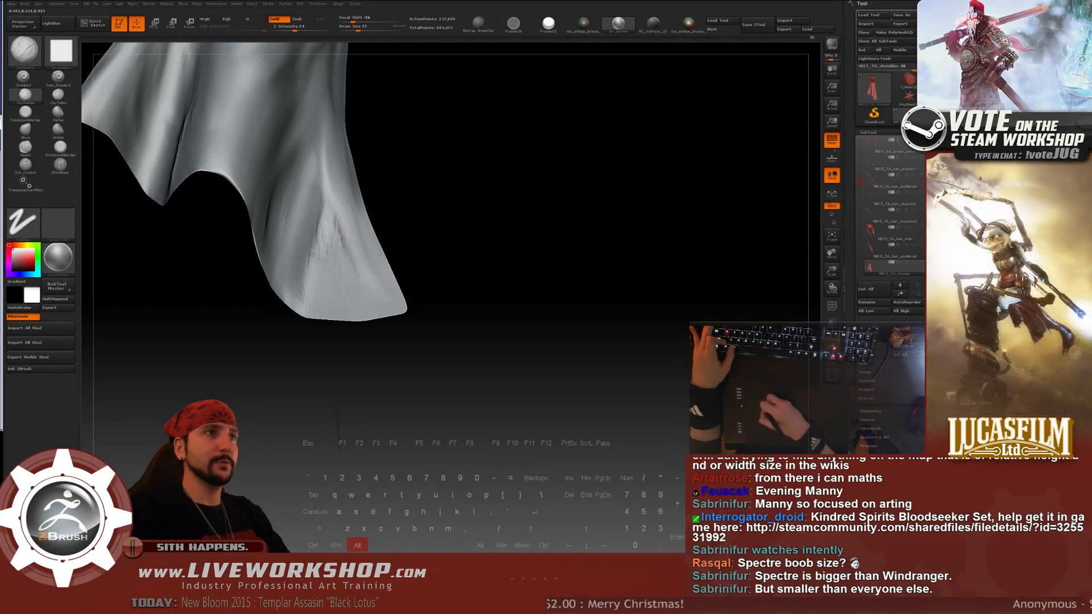
pyautogui.press('shift')
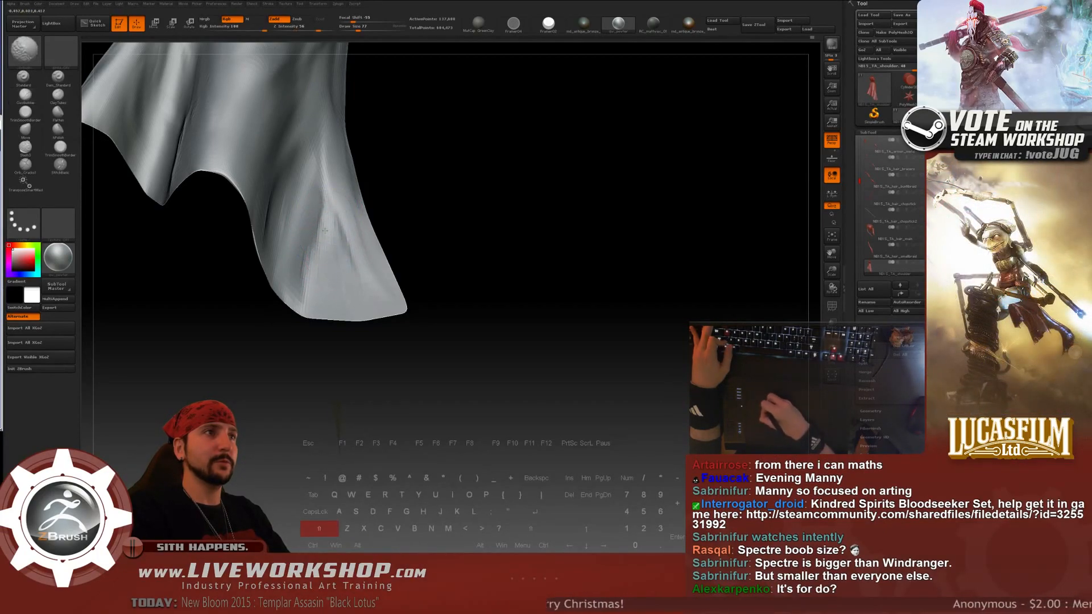
pyautogui.moveTo(321, 226)
pyautogui.keyDown('alt'); pyautogui.mouseDown()
pyautogui.moveTo(326, 208)
pyautogui.moveTo(342, 236)
pyautogui.moveTo(332, 191)
pyautogui.moveTo(325, 243)
pyautogui.moveTo(329, 228)
pyautogui.moveTo(339, 266)
pyautogui.moveTo(325, 247)
pyautogui.moveTo(336, 262)
pyautogui.mouseUp(); pyautogui.keyUp('alt')
pyautogui.keyDown('alt'); pyautogui.moveTo(502, 278); pyautogui.dragTo(519, 248); pyautogui.keyUp('alt')
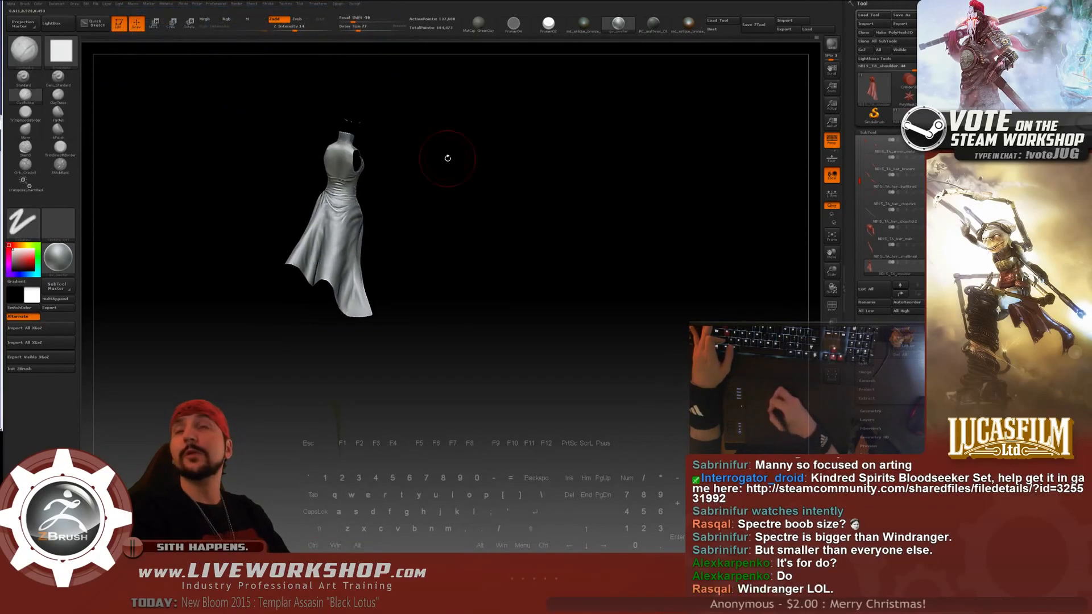
# - Rework the hollow between the trailing panel's two diverging folds and blend it into the surrounding cloth
pyautogui.moveTo(446, 159)
pyautogui.mouseDown()
pyautogui.moveTo(497, 224)
pyautogui.moveTo(565, 235)
pyautogui.moveTo(512, 224)
pyautogui.mouseUp()
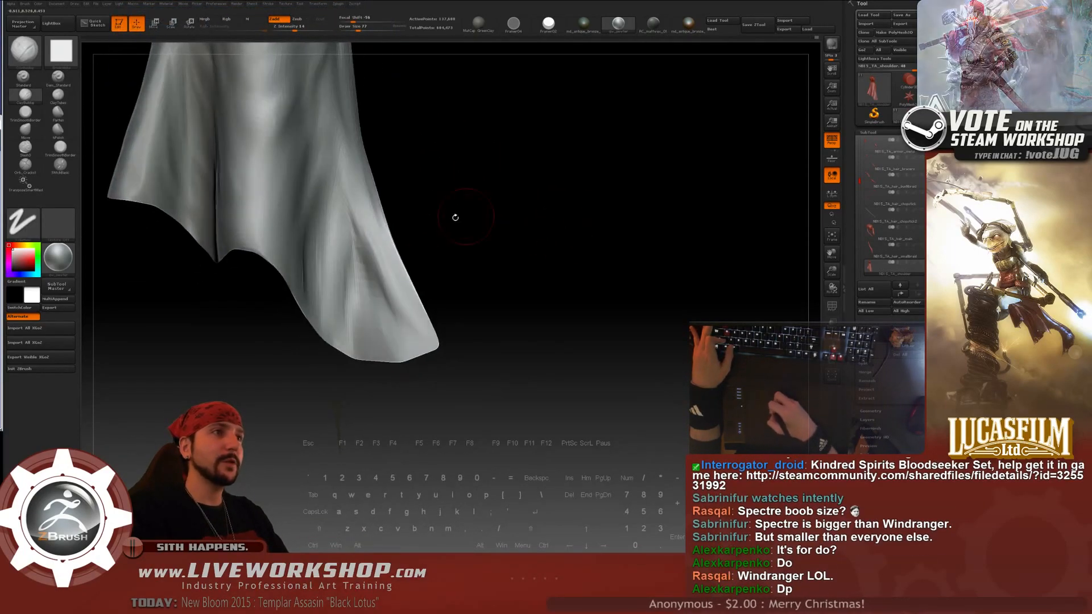
pyautogui.moveTo(341, 256)
pyautogui.mouseDown()
pyautogui.moveTo(335, 212)
pyautogui.moveTo(360, 242)
pyautogui.mouseUp()
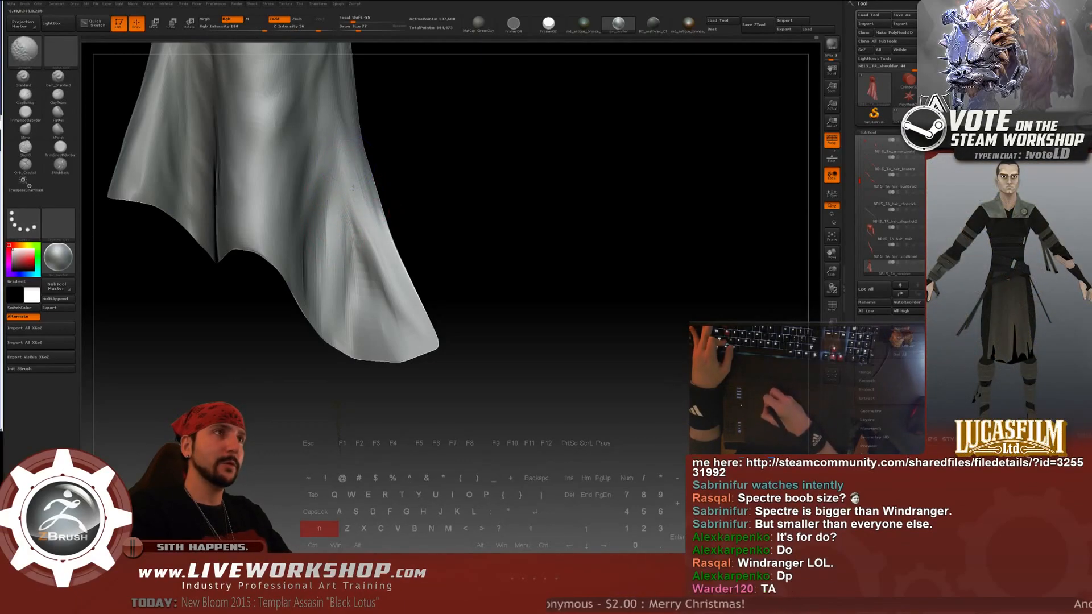
pyautogui.moveTo(450, 216); pyautogui.dragTo(475, 217)
pyautogui.keyDown('alt'); pyautogui.moveTo(353, 228); pyautogui.dragTo(362, 252); pyautogui.keyUp('alt')
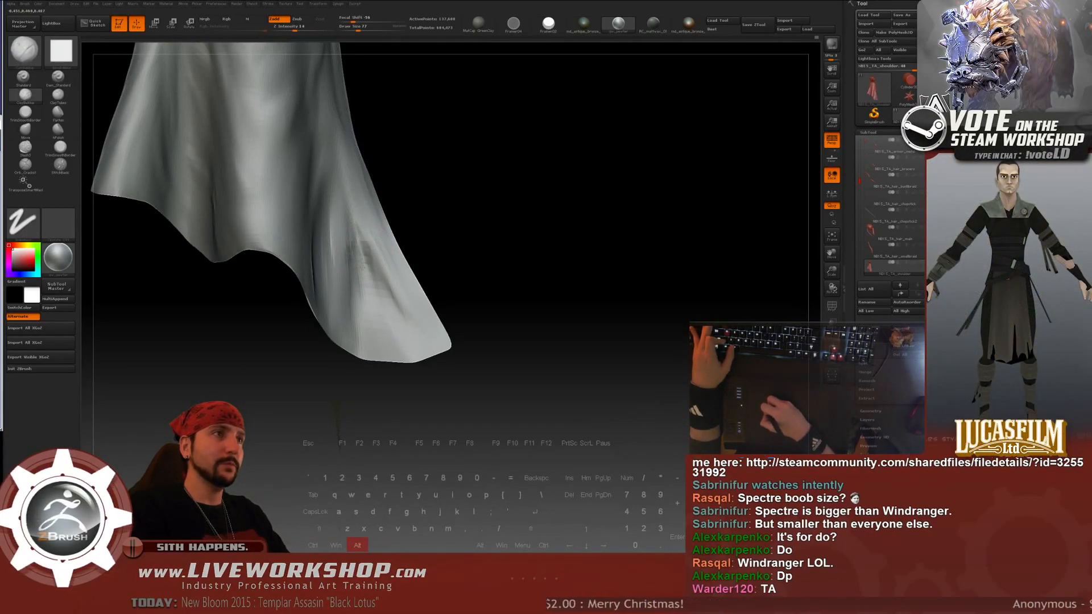
pyautogui.press('shift')
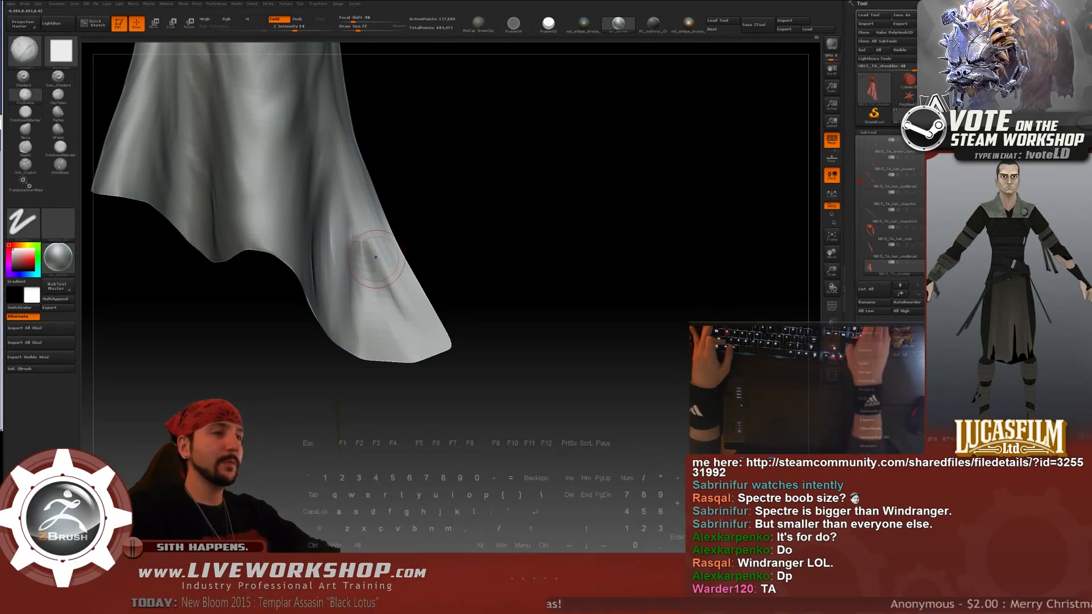
pyautogui.moveTo(607, 169); pyautogui.dragTo(545, 178)
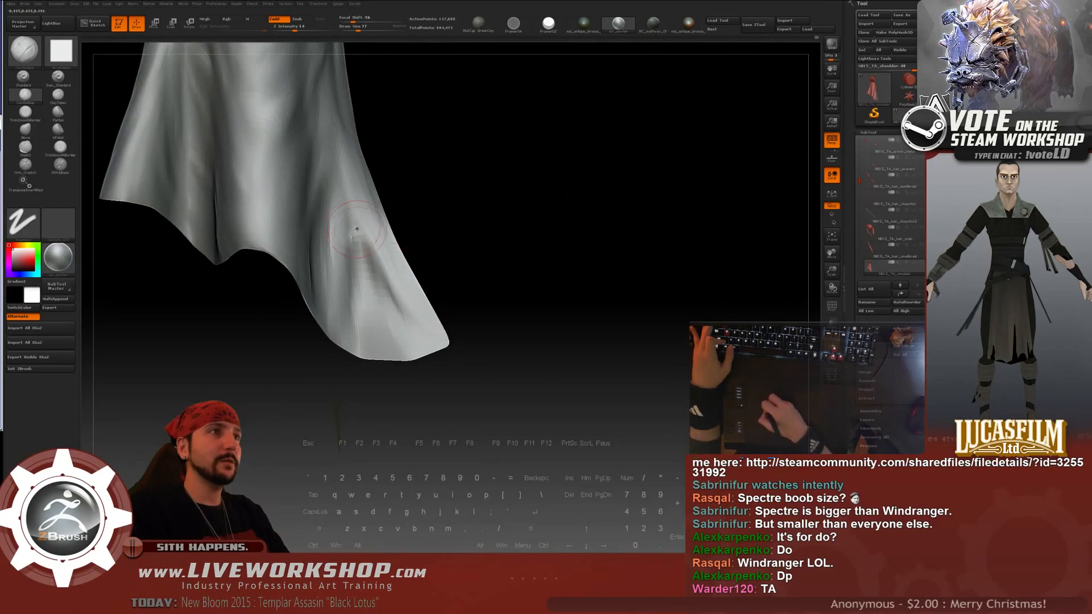
pyautogui.press('shift')
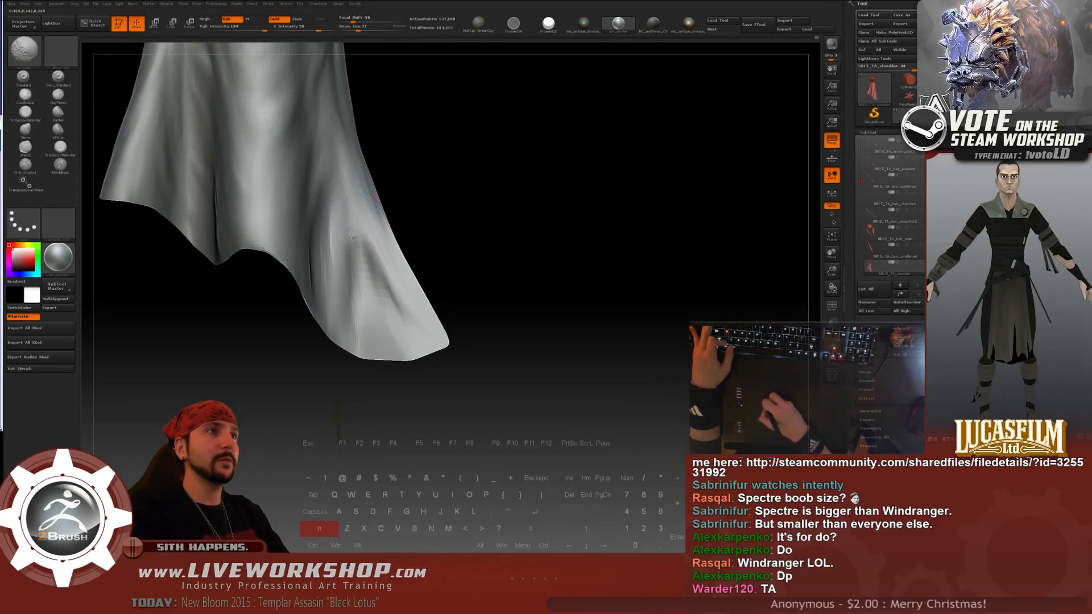
pyautogui.moveTo(532, 226)
pyautogui.keyDown('alt'); pyautogui.mouseDown()
pyautogui.moveTo(507, 190)
pyautogui.moveTo(487, 225)
pyautogui.moveTo(490, 215)
pyautogui.mouseUp(); pyautogui.keyUp('alt')
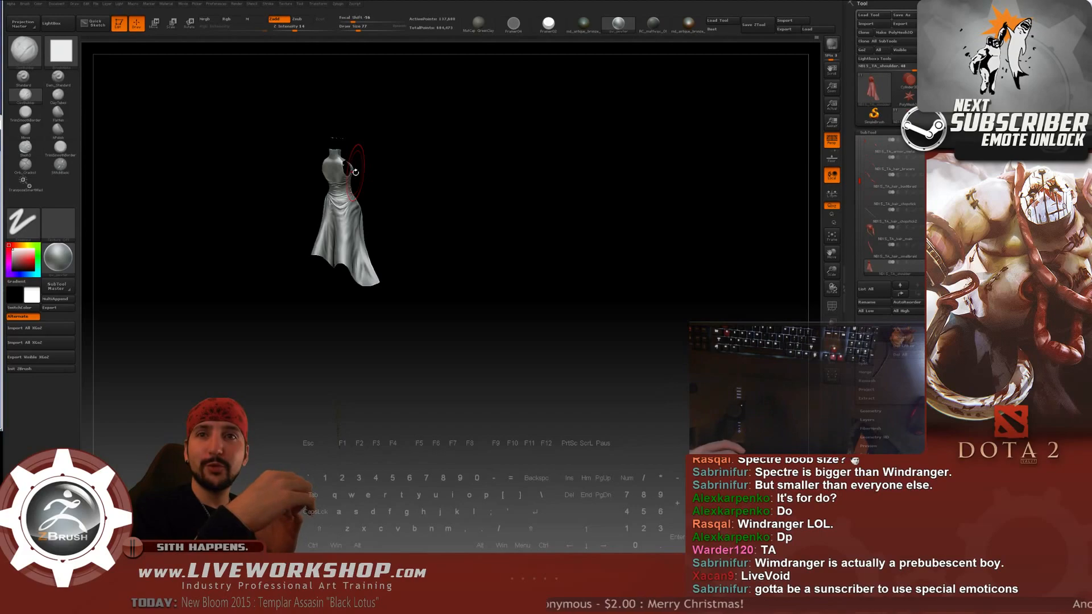
# - Smooth the cloth around the trailing panel's hollow and sculpt a crease along the outer edge toward the hem corner
pyautogui.moveTo(512, 217)
pyautogui.keyDown('alt'); pyautogui.mouseDown()
pyautogui.moveTo(534, 237)
pyautogui.moveTo(544, 199)
pyautogui.moveTo(549, 231)
pyautogui.moveTo(504, 228)
pyautogui.mouseUp(); pyautogui.keyUp('alt')
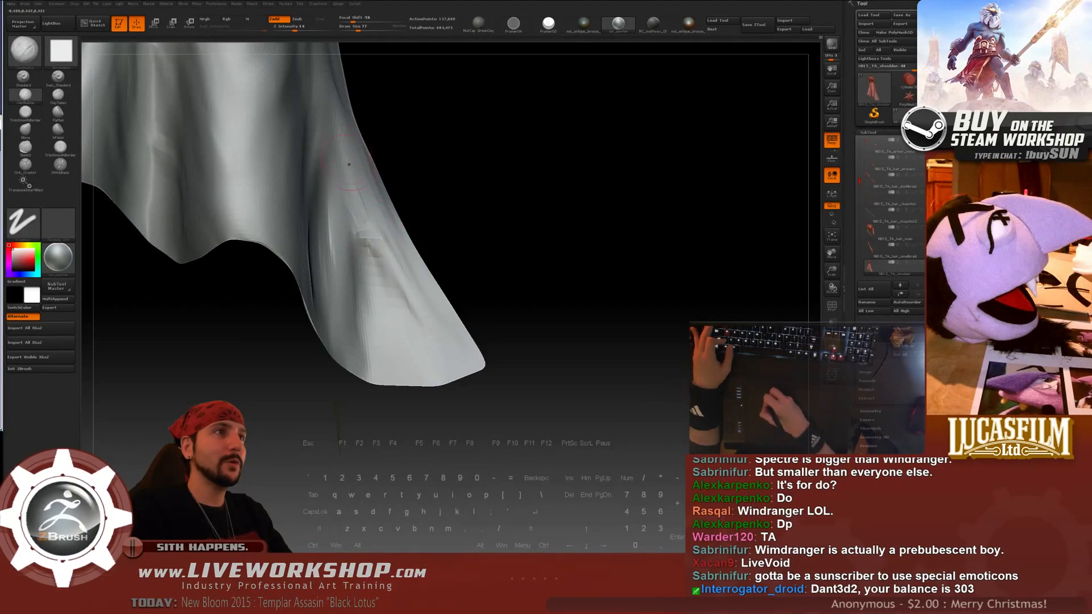
pyautogui.press('shift')
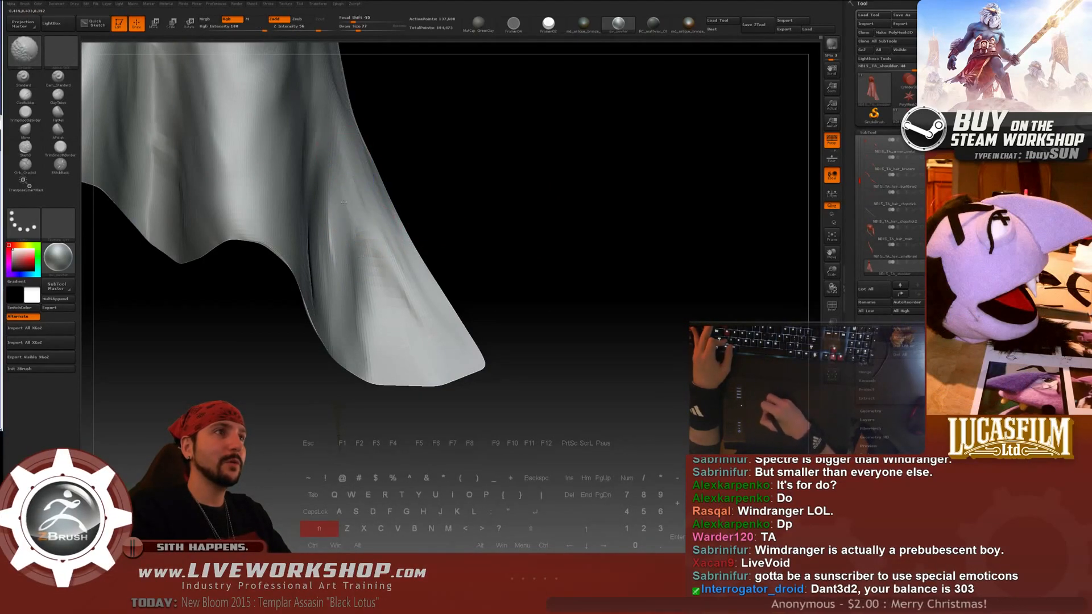
pyautogui.moveTo(512, 250)
pyautogui.keyDown('alt'); pyautogui.mouseDown()
pyautogui.moveTo(512, 176)
pyautogui.moveTo(524, 256)
pyautogui.moveTo(535, 257)
pyautogui.mouseUp(); pyautogui.keyUp('alt')
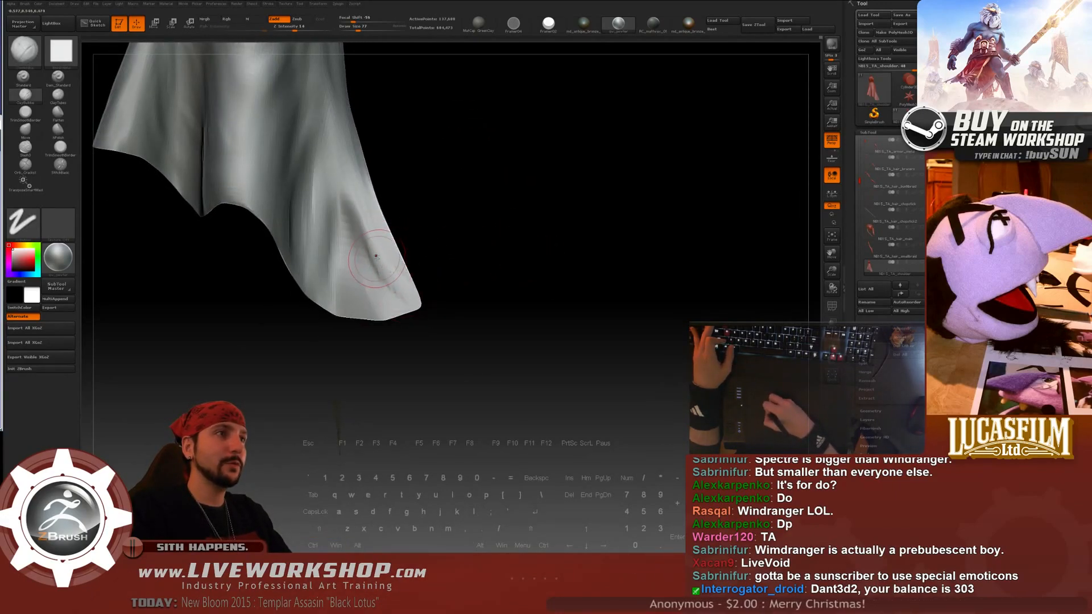
pyautogui.moveTo(389, 257)
pyautogui.mouseDown()
pyautogui.moveTo(370, 215)
pyautogui.moveTo(386, 277)
pyautogui.mouseUp()
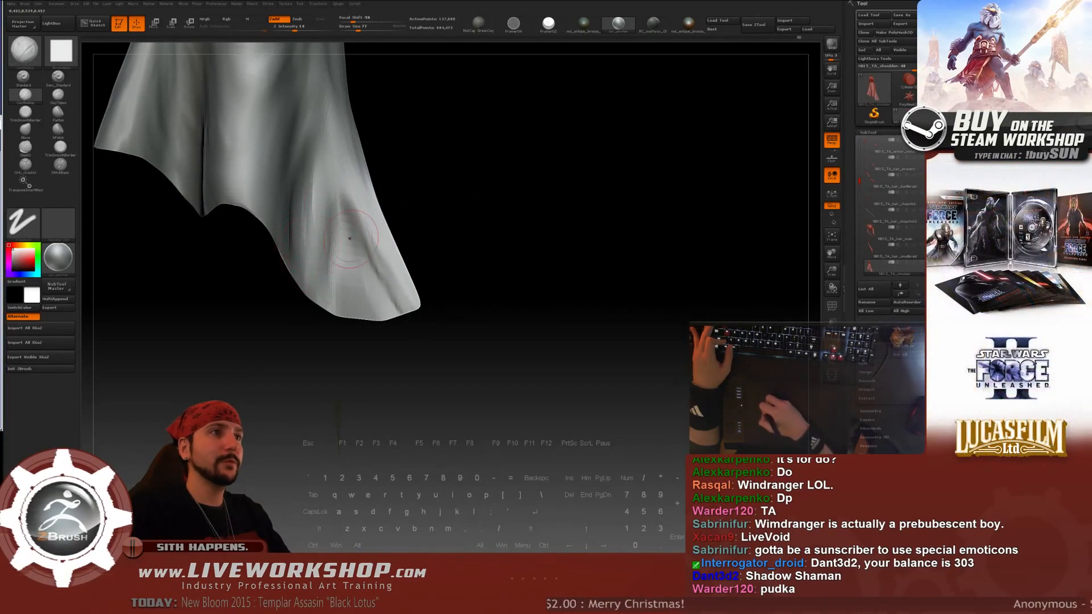
pyautogui.moveTo(456, 204)
pyautogui.mouseDown()
pyautogui.moveTo(471, 195)
pyautogui.moveTo(455, 168)
pyautogui.moveTo(468, 182)
pyautogui.moveTo(463, 208)
pyautogui.moveTo(480, 190)
pyautogui.moveTo(422, 246)
pyautogui.moveTo(461, 219)
pyautogui.mouseUp()
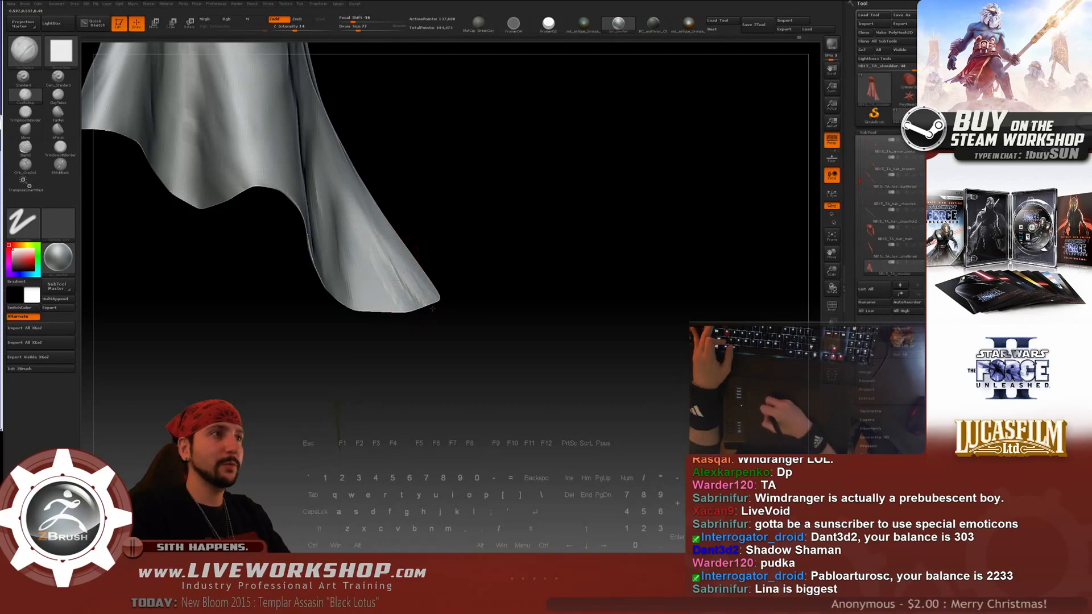
pyautogui.moveTo(471, 256)
pyautogui.mouseDown()
pyautogui.moveTo(483, 214)
pyautogui.moveTo(467, 242)
pyautogui.mouseUp()
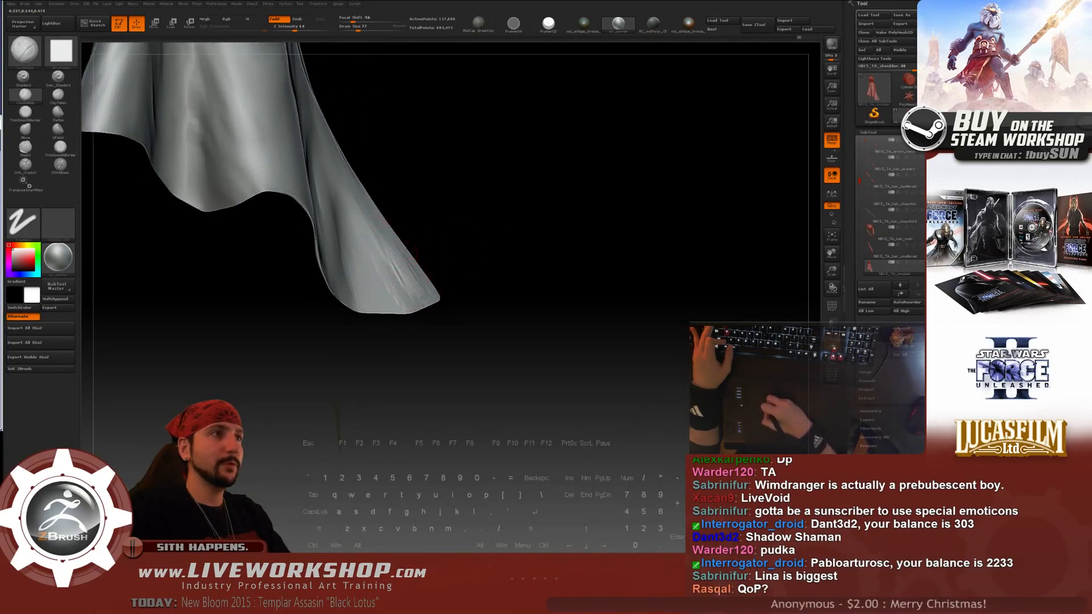